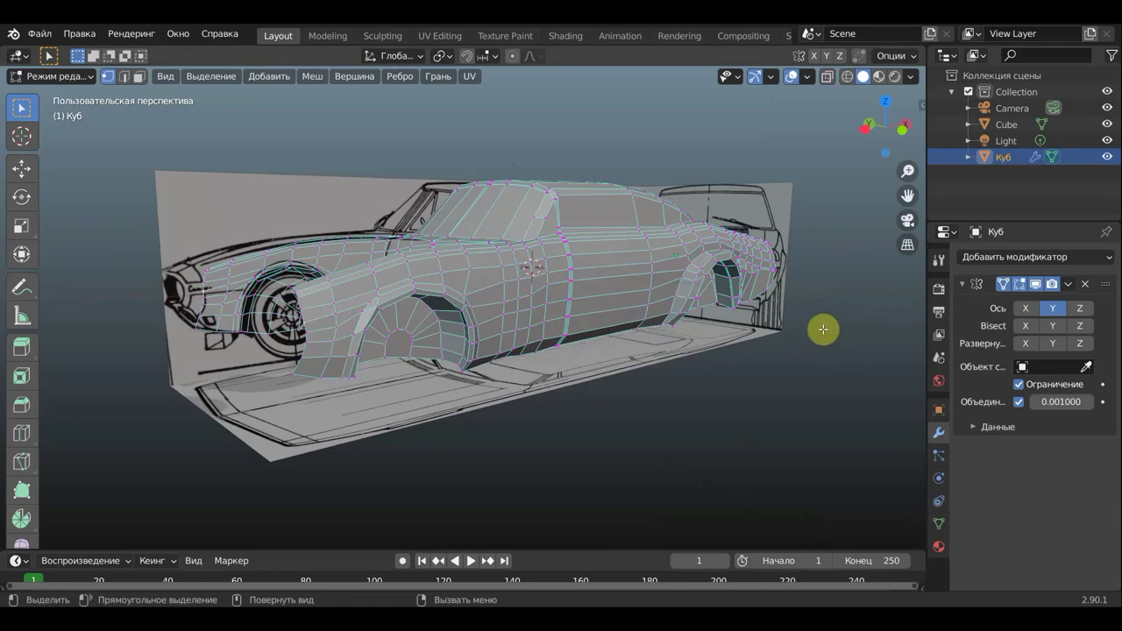
Orbit around the car and blueprint planes to a three-quarter view of the side and rear drawings
{"action": "middle_click_drag", "start_coordinate": [518, 373], "coordinate": [307, 380]}
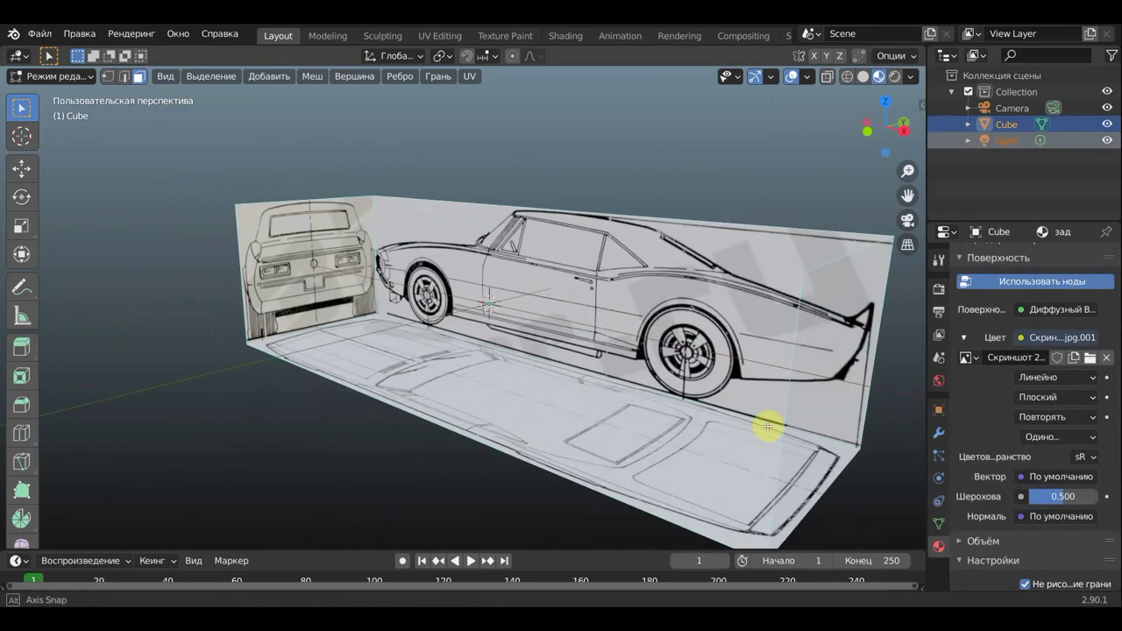
{"action": "mouse_move", "coordinate": [768, 427]}
{"action": "middle_mouse_down"}
{"action": "mouse_move", "coordinate": [681, 431]}
{"action": "mouse_move", "coordinate": [877, 416]}
{"action": "mouse_move", "coordinate": [751, 425]}
{"action": "mouse_move", "coordinate": [784, 419]}
{"action": "middle_mouse_up"}
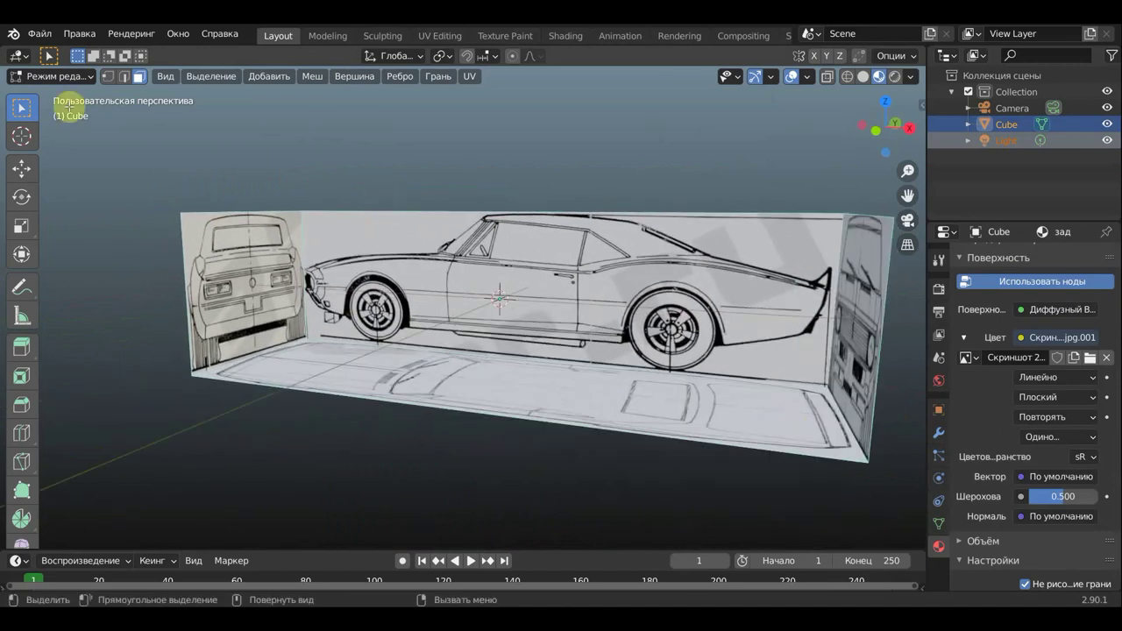
Return to Object Mode, view the side-profile blueprint straight on, and bring up the Add menu
{"action": "left_click", "coordinate": [56, 76]}
{"action": "left_click", "coordinate": [66, 95]}
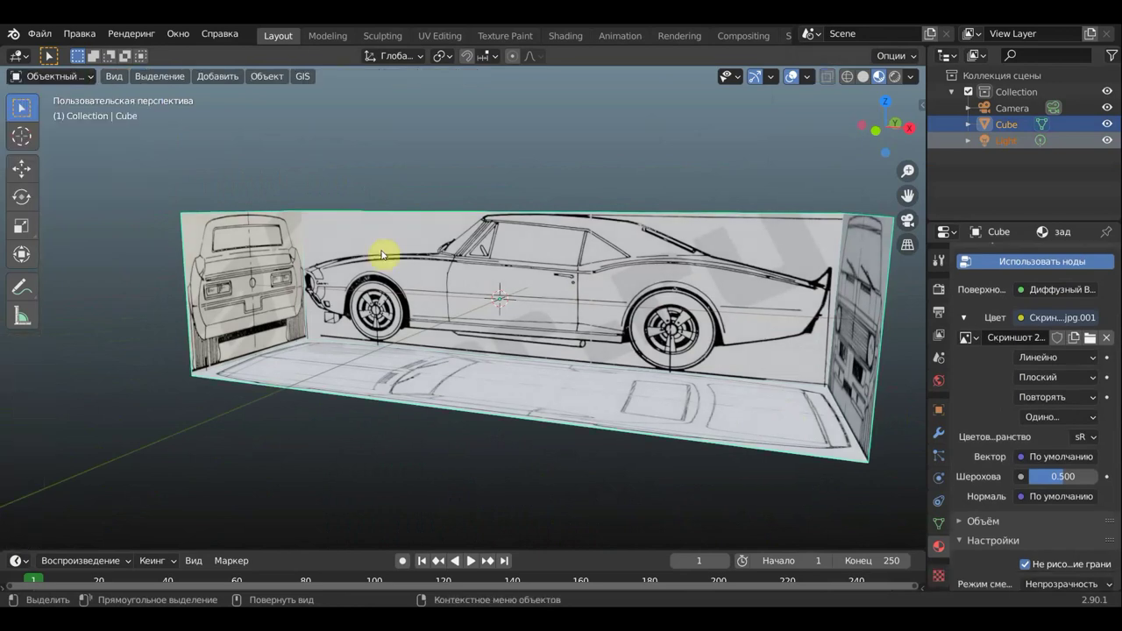
{"action": "key", "text": "KP_3"}
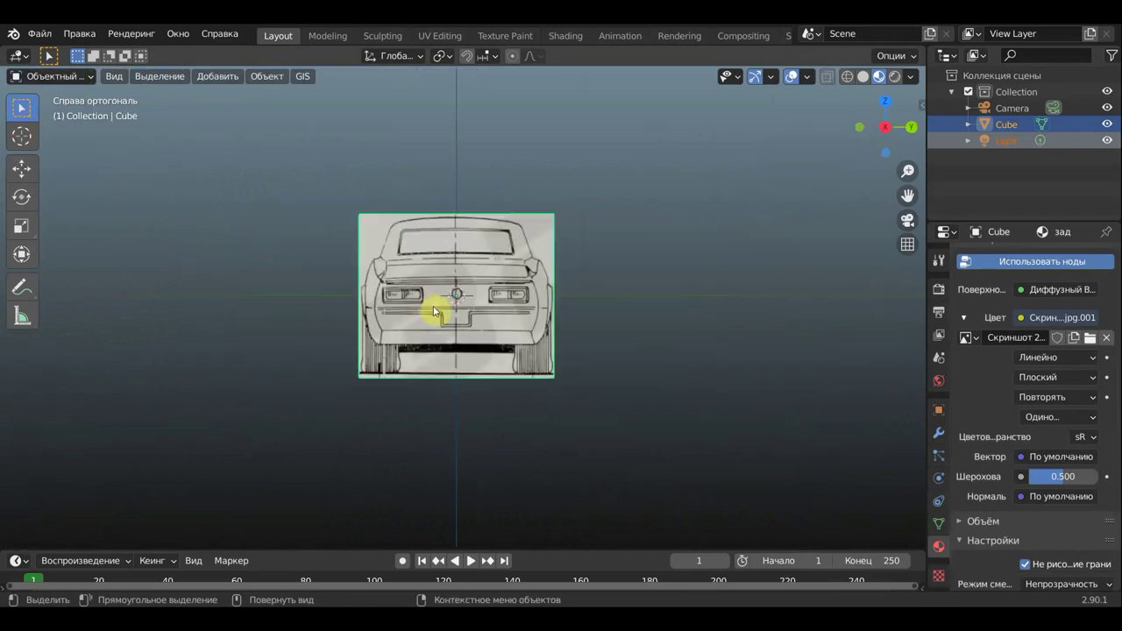
{"action": "key", "text": "KP_1"}
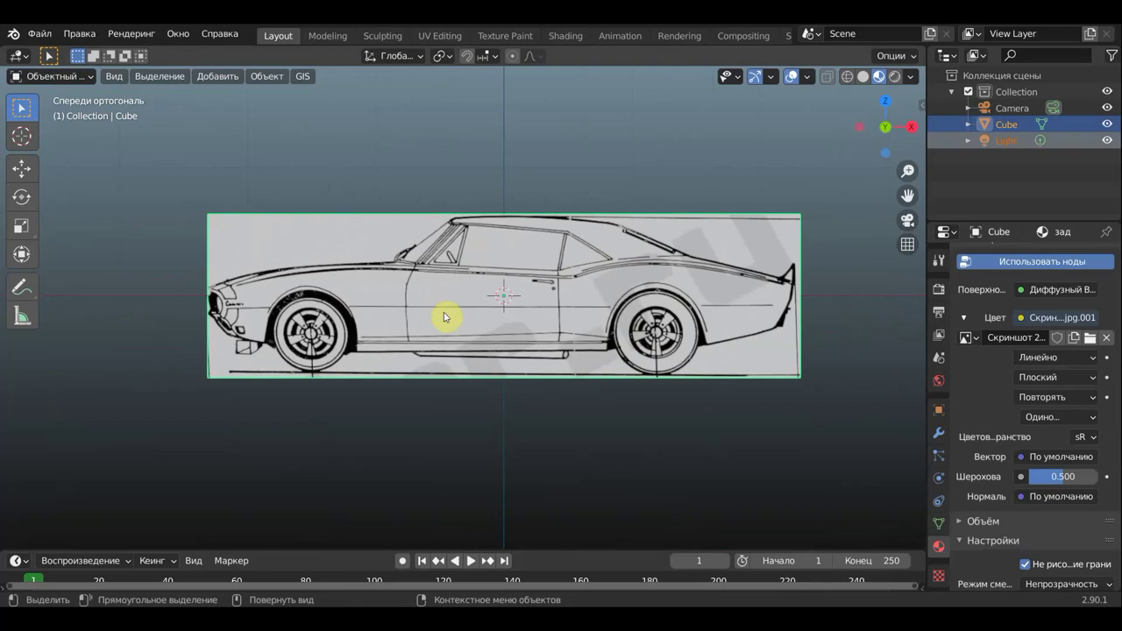
{"action": "key", "text": "shift+a"}
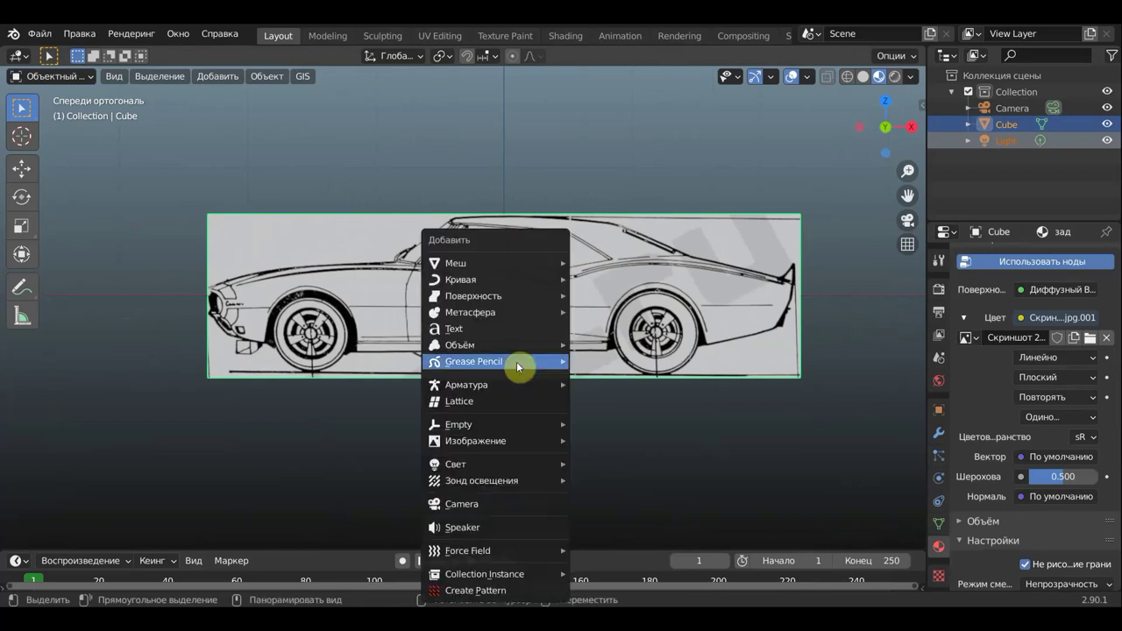
{"action": "mouse_move", "coordinate": [474, 263]}
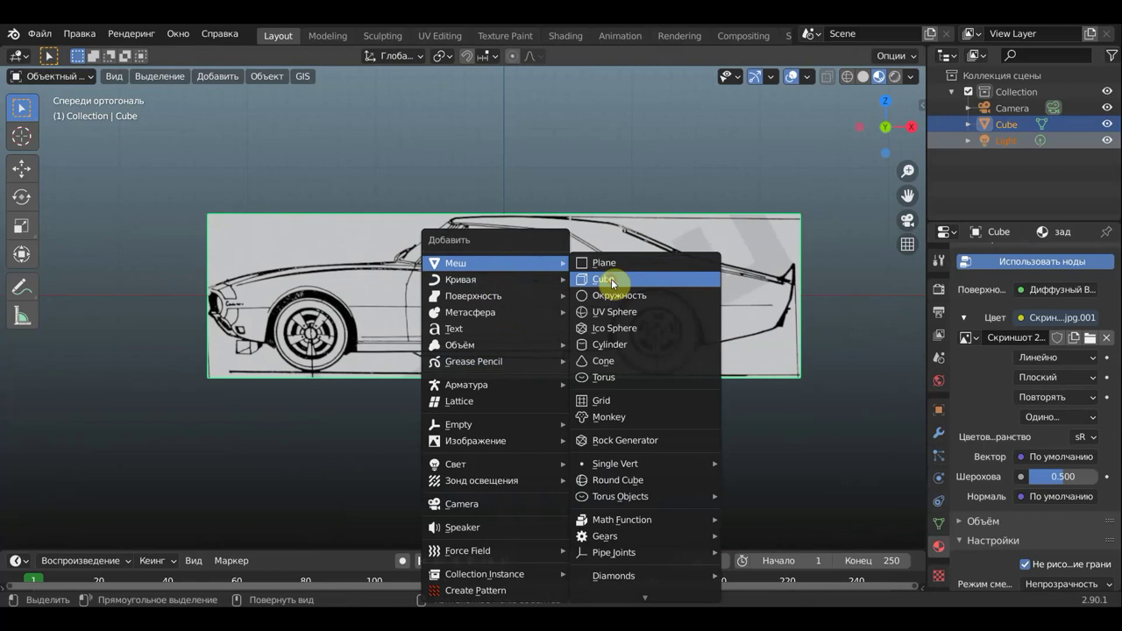
Add a cube at the origin and scale it down small
{"action": "left_click", "coordinate": [610, 281]}
{"action": "mouse_move", "coordinate": [626, 296]}
{"action": "middle_mouse_down"}
{"action": "mouse_move", "coordinate": [436, 304]}
{"action": "mouse_move", "coordinate": [491, 348]}
{"action": "middle_mouse_up"}
{"action": "key", "text": "s"}
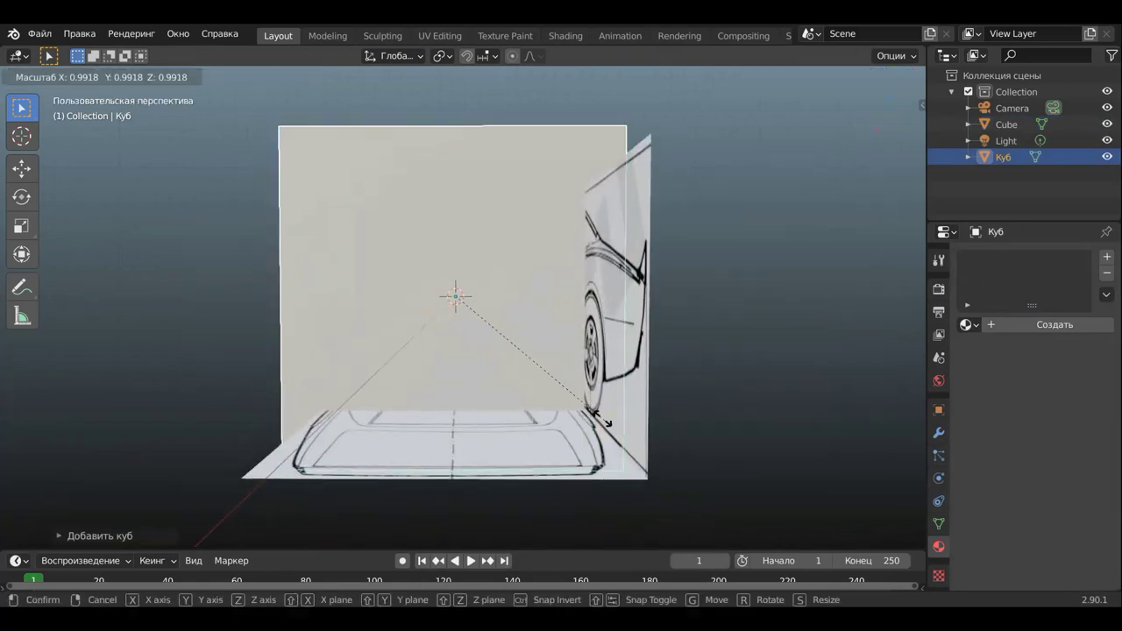
{"action": "left_click", "coordinate": [537, 375]}
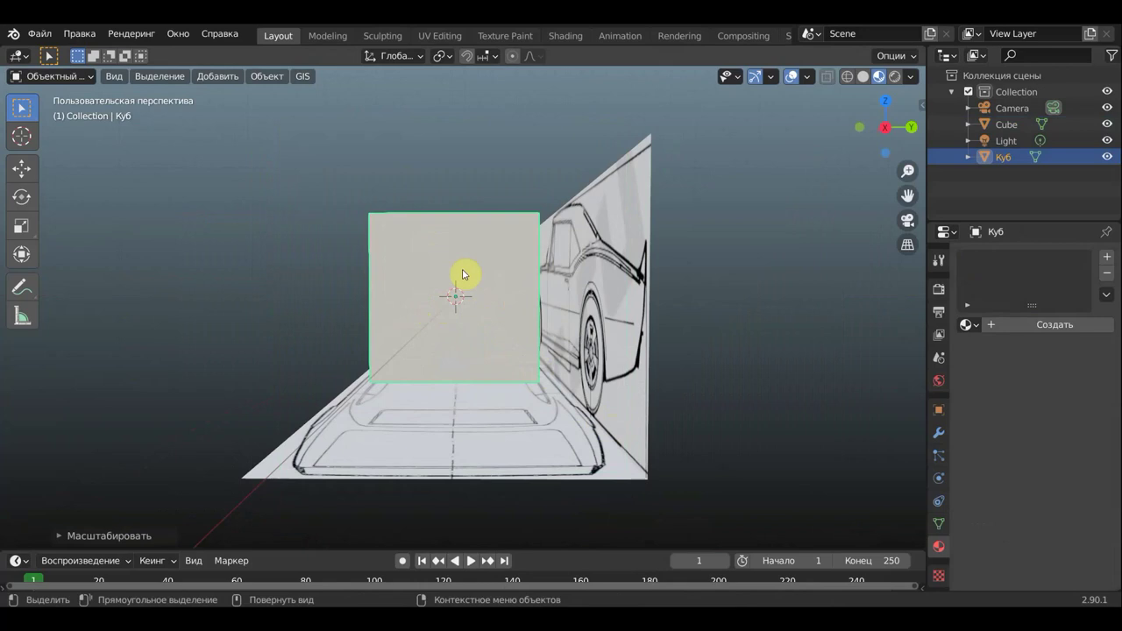
{"action": "middle_click_drag", "start_coordinate": [476, 290], "coordinate": [574, 299]}
{"action": "scroll", "coordinate": [491, 299], "scroll_direction": "up", "scroll_amount": 2}
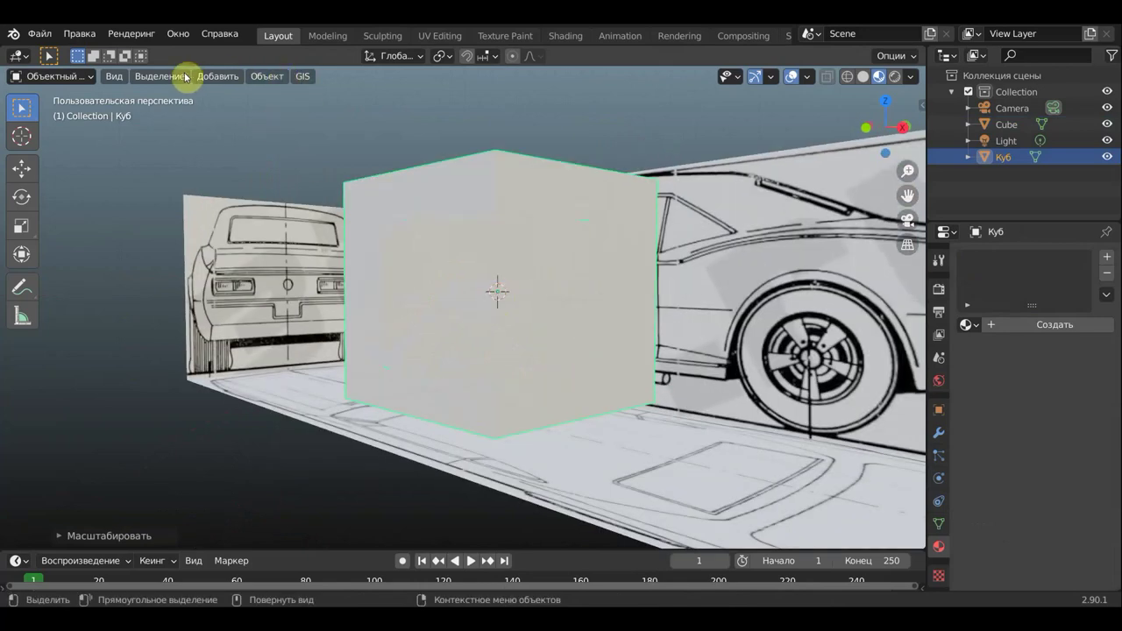
In Edit Mode, merge all the cube's vertices into one at the centre
{"action": "left_click", "coordinate": [37, 77]}
{"action": "left_click", "coordinate": [75, 110]}
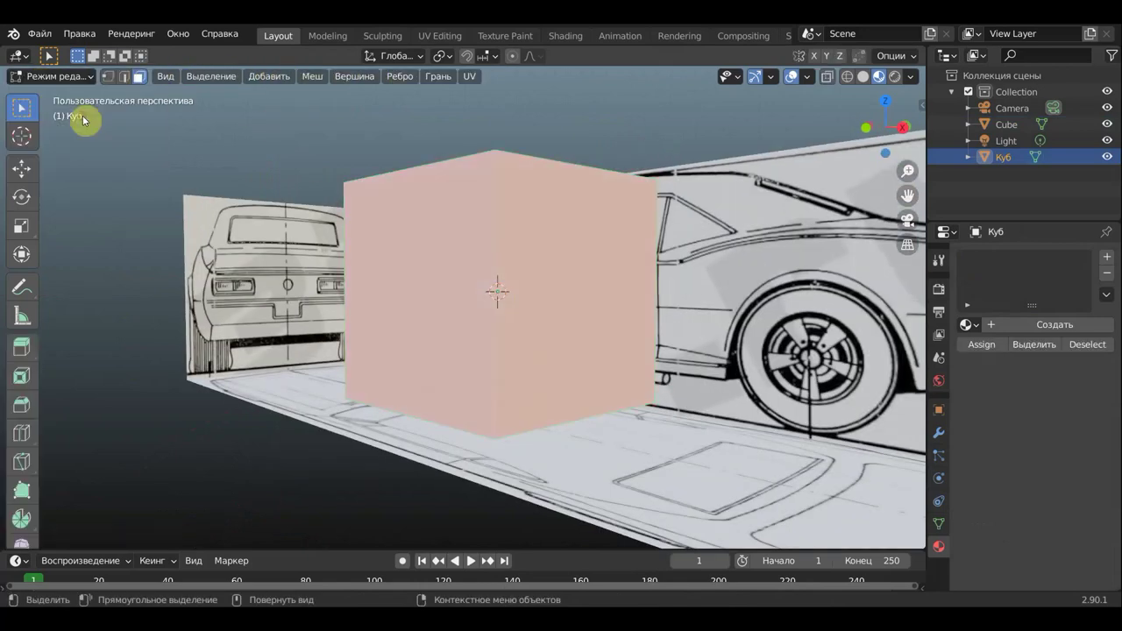
{"action": "middle_click_drag", "start_coordinate": [368, 214], "coordinate": [306, 215]}
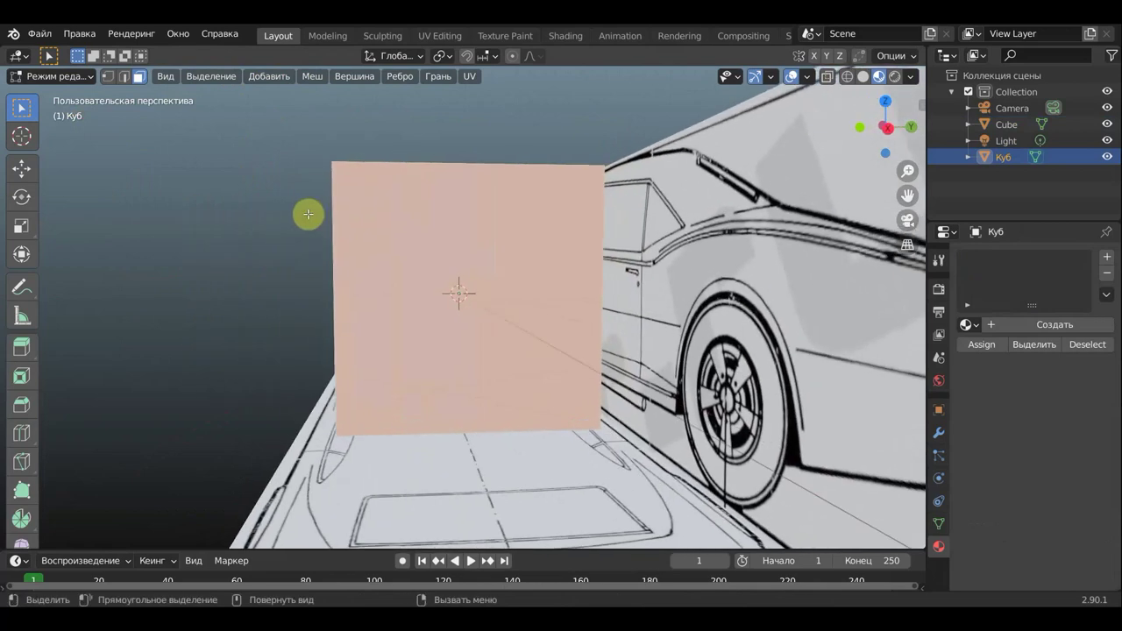
{"action": "key", "text": "m"}
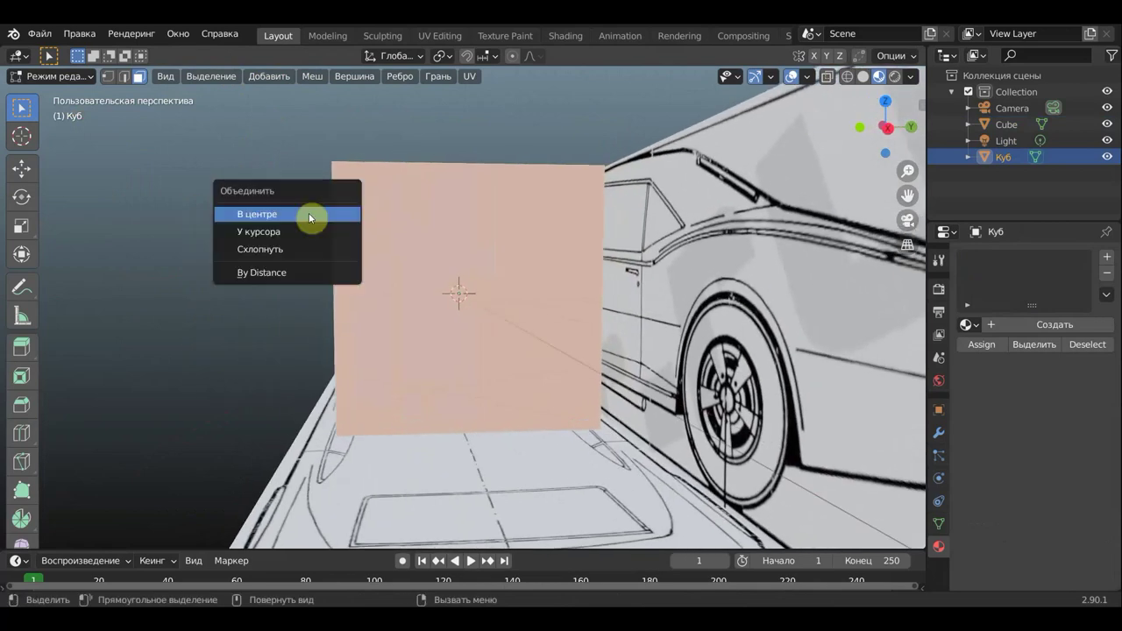
{"action": "left_click", "coordinate": [295, 213]}
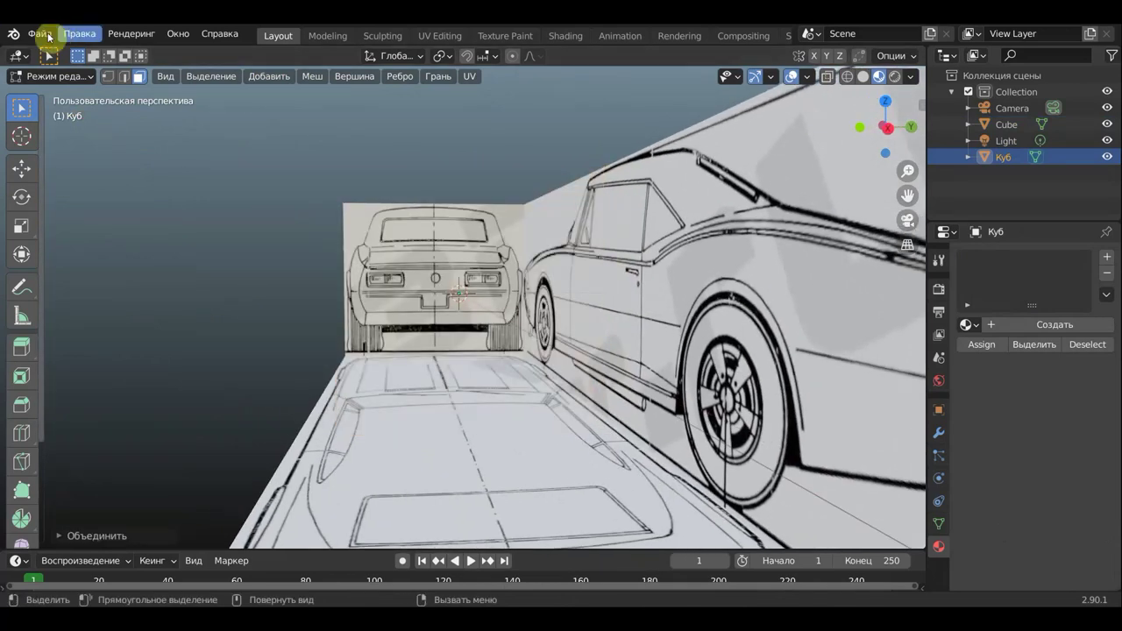
Set Blender's interface language to English in Preferences
{"action": "left_click", "coordinate": [39, 35]}
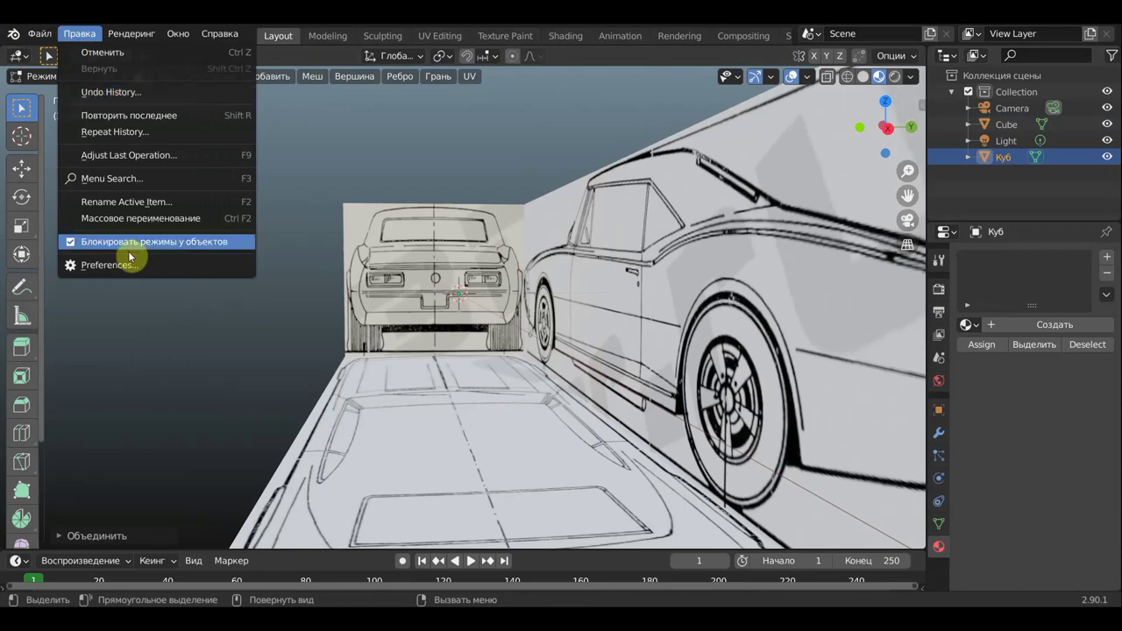
{"action": "left_click", "coordinate": [118, 265]}
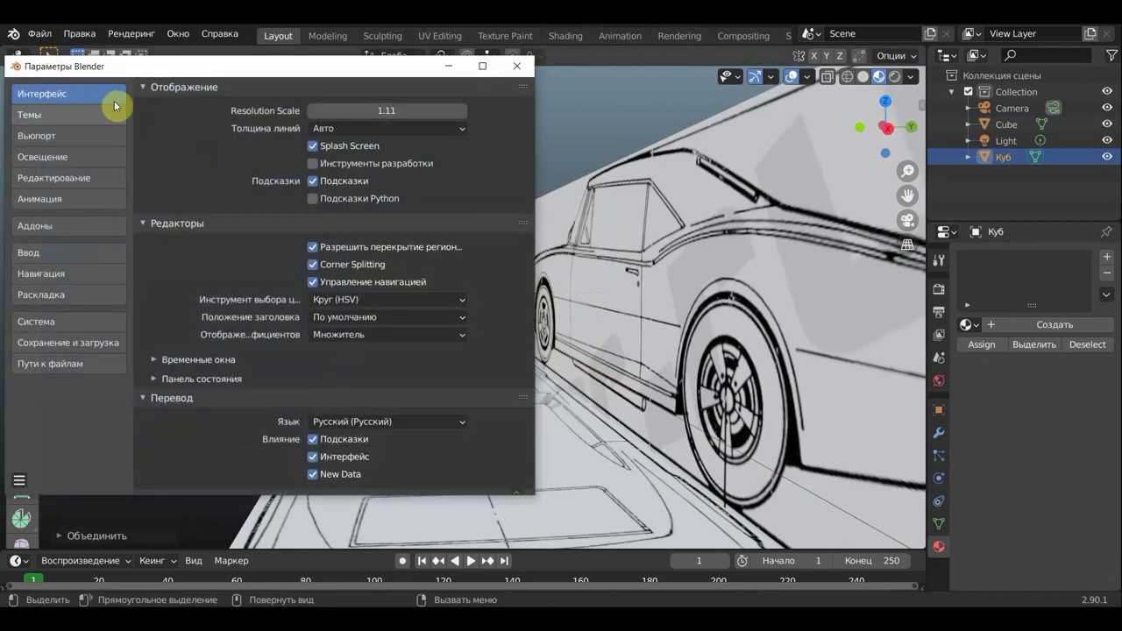
{"action": "left_click", "coordinate": [430, 421]}
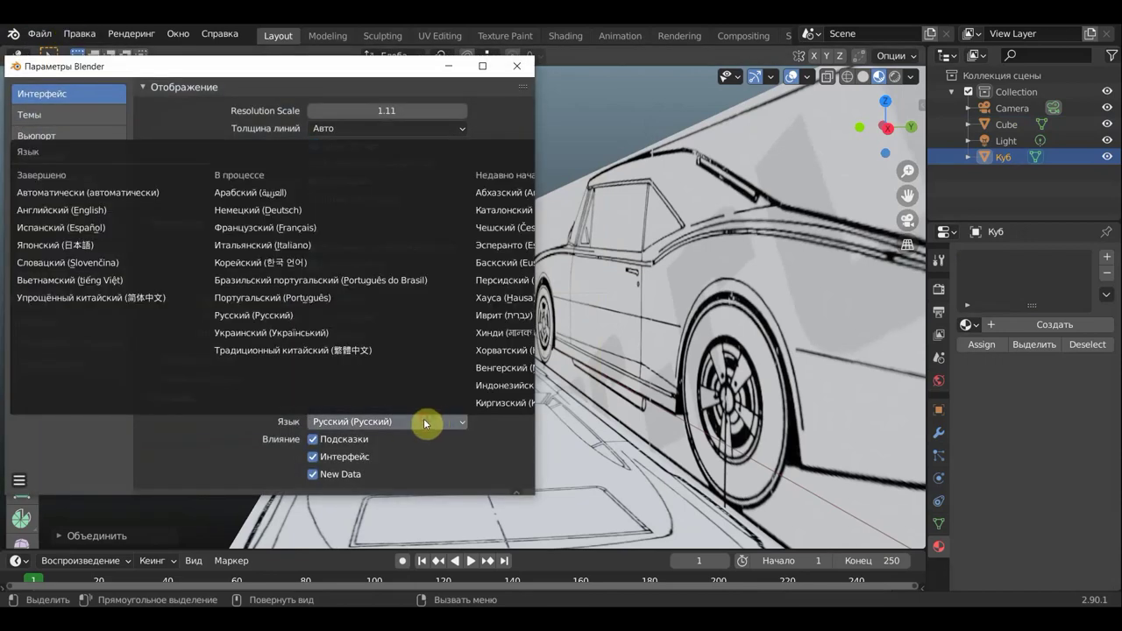
{"action": "left_click", "coordinate": [61, 209]}
{"action": "left_click", "coordinate": [517, 66]}
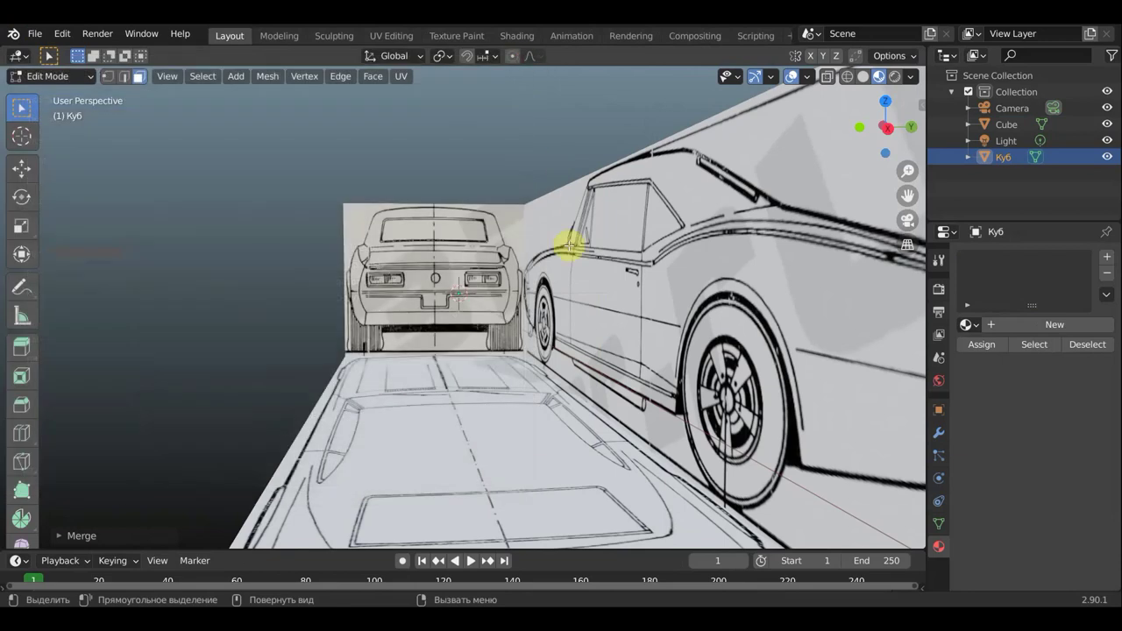
{"action": "middle_click_drag", "start_coordinate": [599, 238], "coordinate": [567, 238], "text": "alt"}
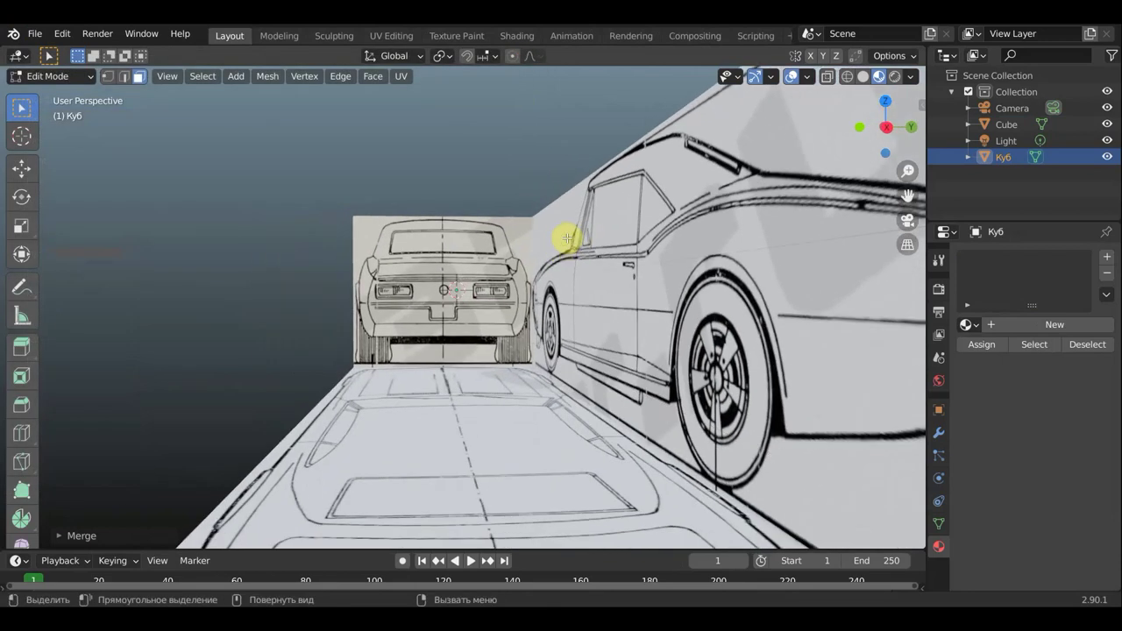
Check the top view, then face the rear blueprint square-on in Right Orthographic, zoomed in
{"action": "scroll", "coordinate": [548, 253], "scroll_direction": "up", "scroll_amount": 2}
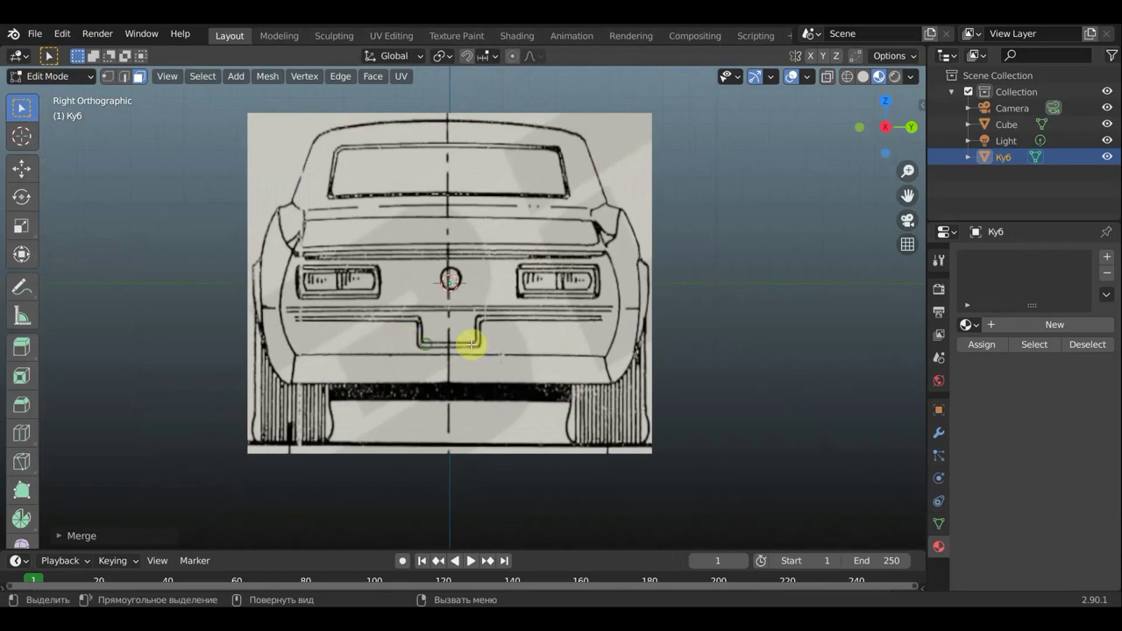
{"action": "middle_click_drag", "start_coordinate": [465, 343], "coordinate": [608, 345]}
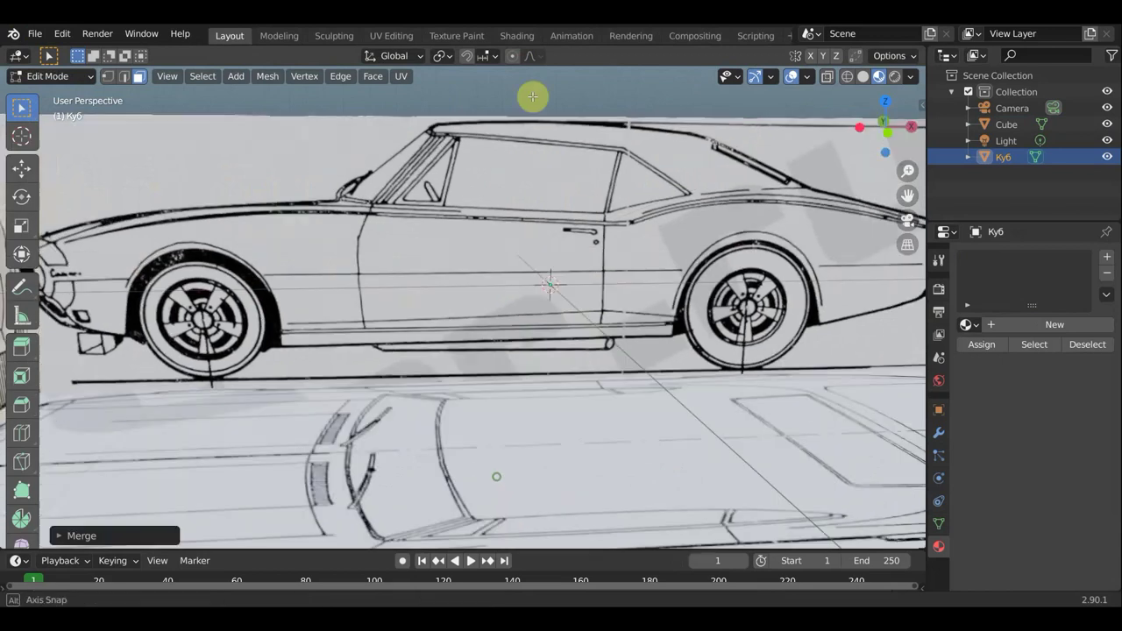
{"action": "middle_click_drag", "start_coordinate": [573, 484], "coordinate": [518, 130]}
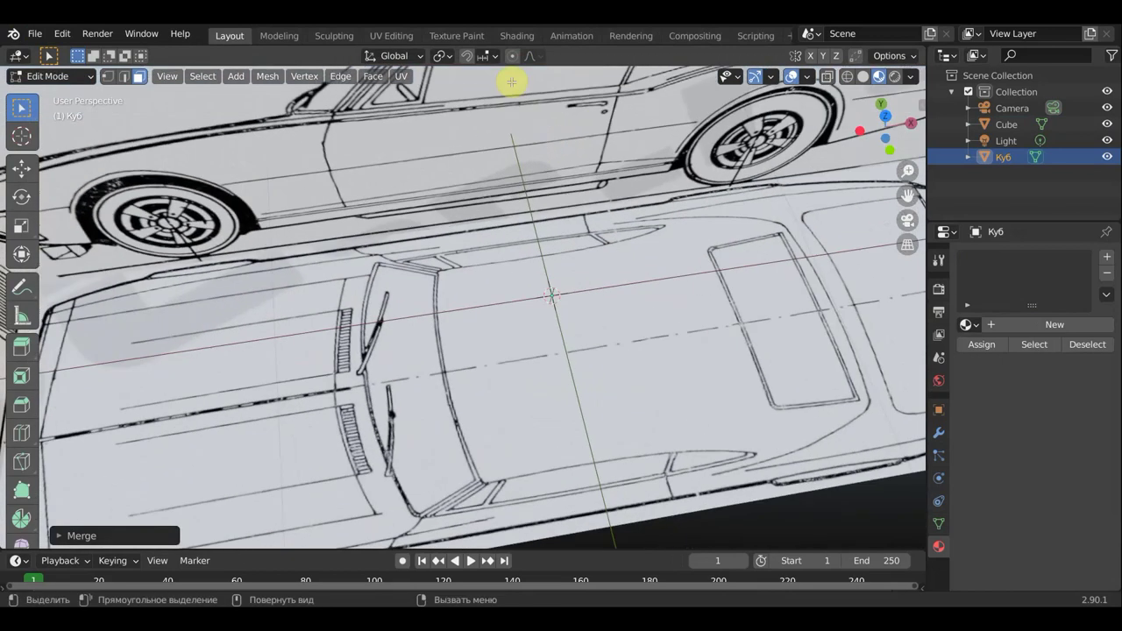
{"action": "key", "text": "KP_7"}
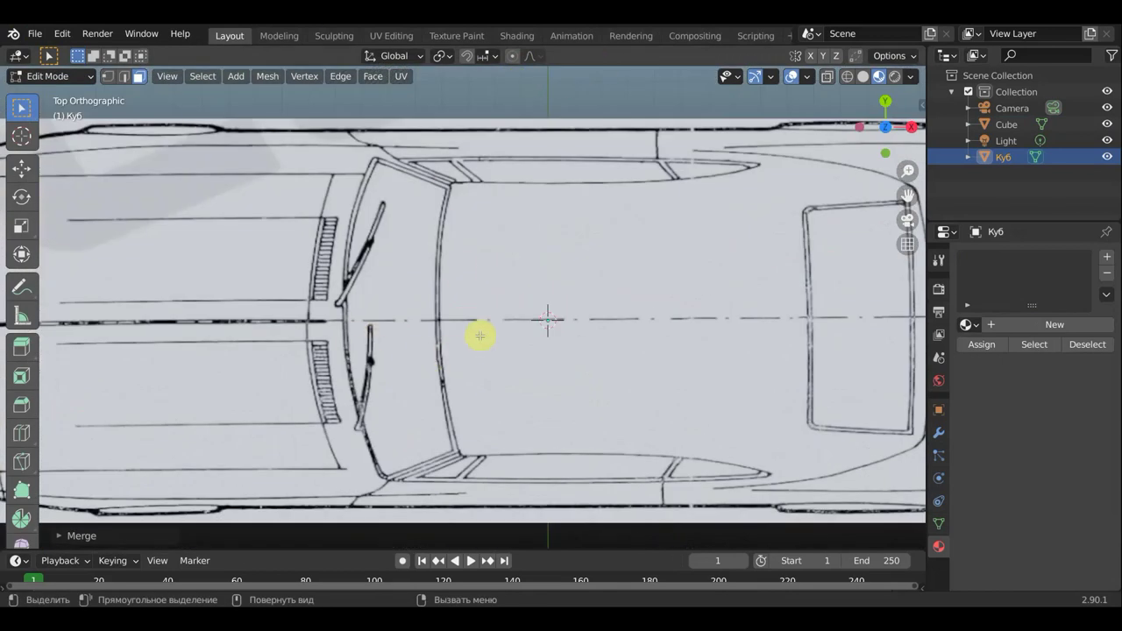
{"action": "scroll", "coordinate": [480, 335], "scroll_direction": "down", "scroll_amount": 3}
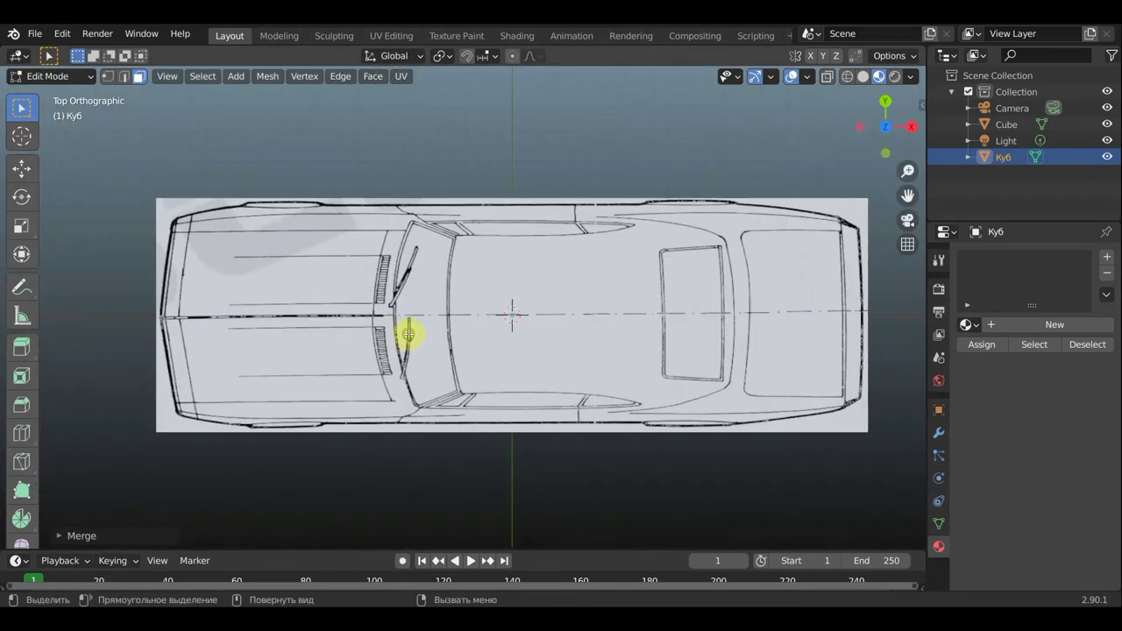
{"action": "mouse_move", "coordinate": [408, 334]}
{"action": "middle_mouse_down"}
{"action": "mouse_move", "coordinate": [342, 194]}
{"action": "mouse_move", "coordinate": [307, 250]}
{"action": "middle_mouse_up"}
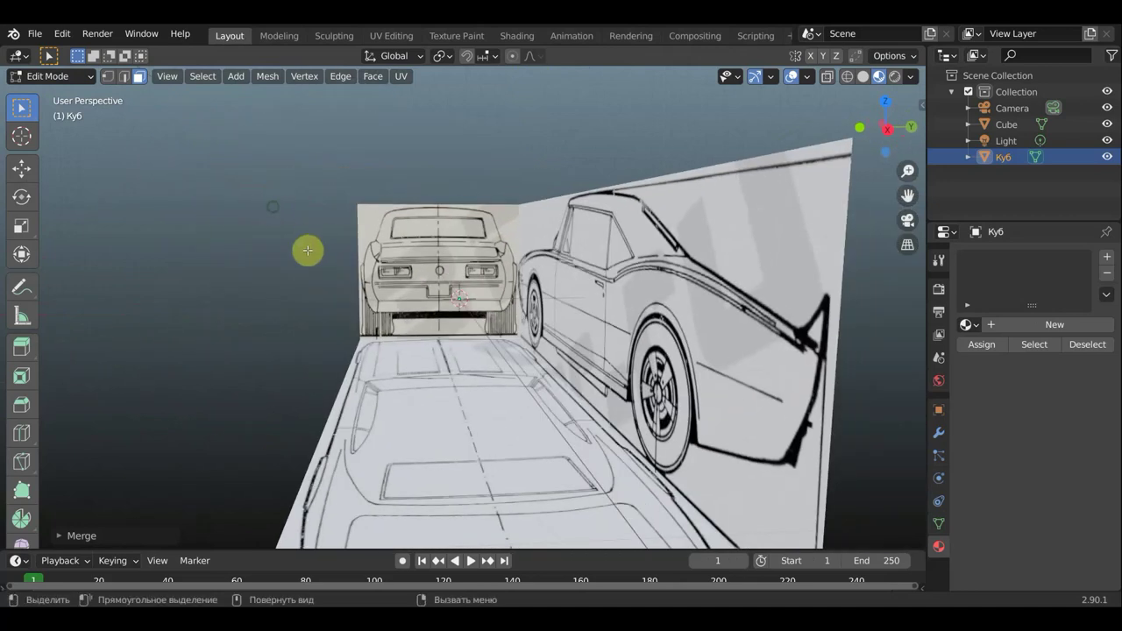
{"action": "scroll", "coordinate": [395, 288], "scroll_direction": "up", "scroll_amount": 2}
{"action": "scroll", "coordinate": [395, 289], "scroll_direction": "up", "scroll_amount": 1}
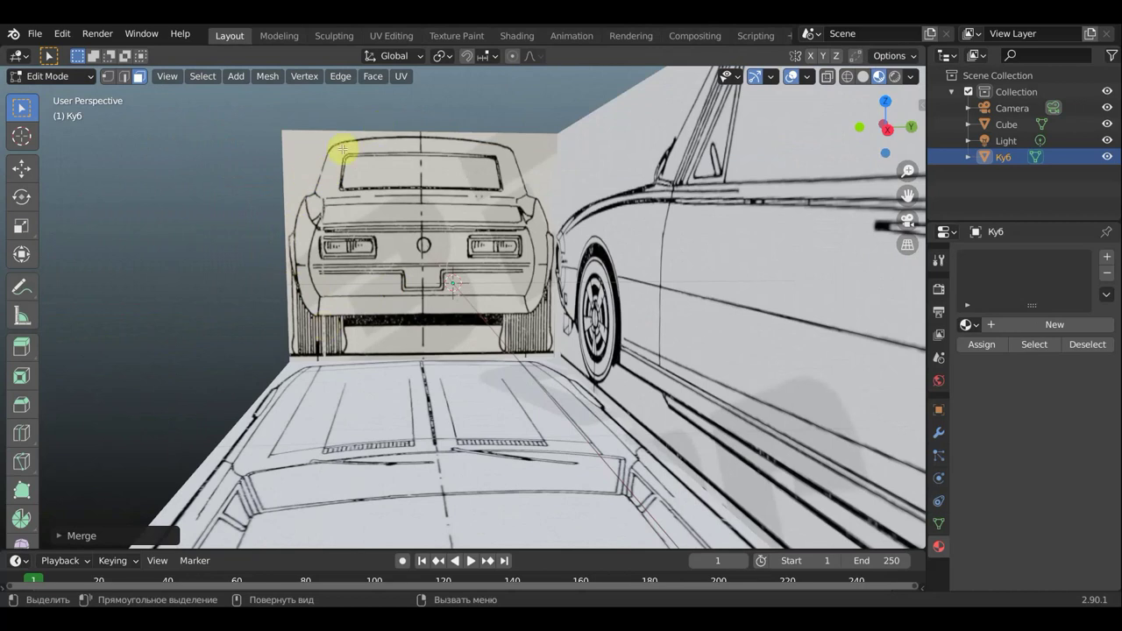
{"action": "key", "text": "KP_3"}
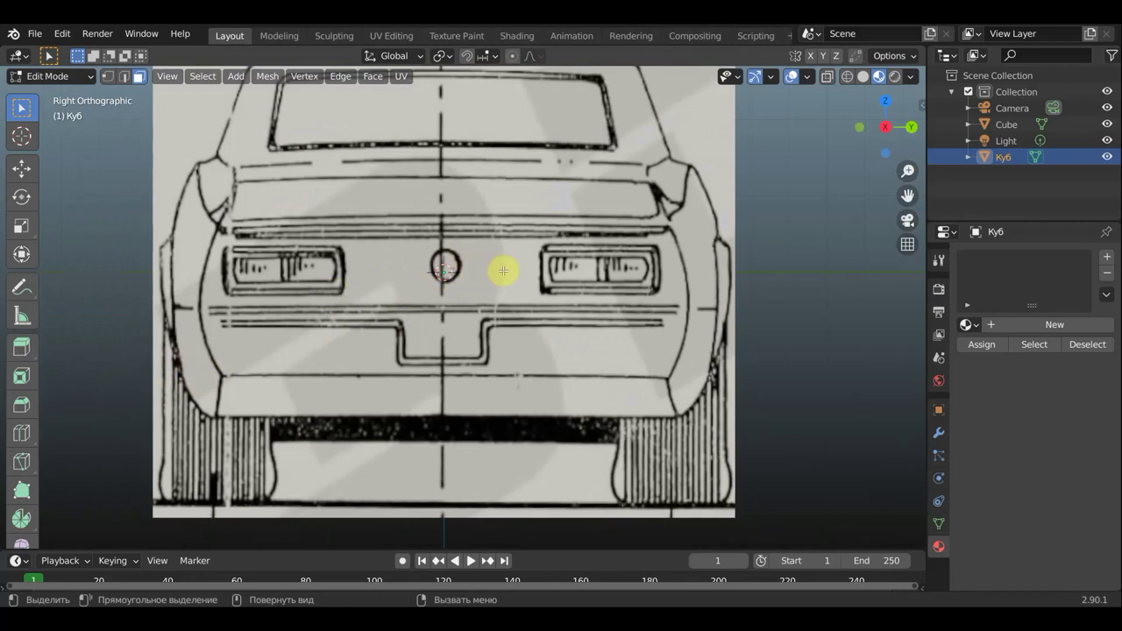
Move the single vertex to the car's lower outer edge on the rear blueprint
{"action": "key", "text": "g"}
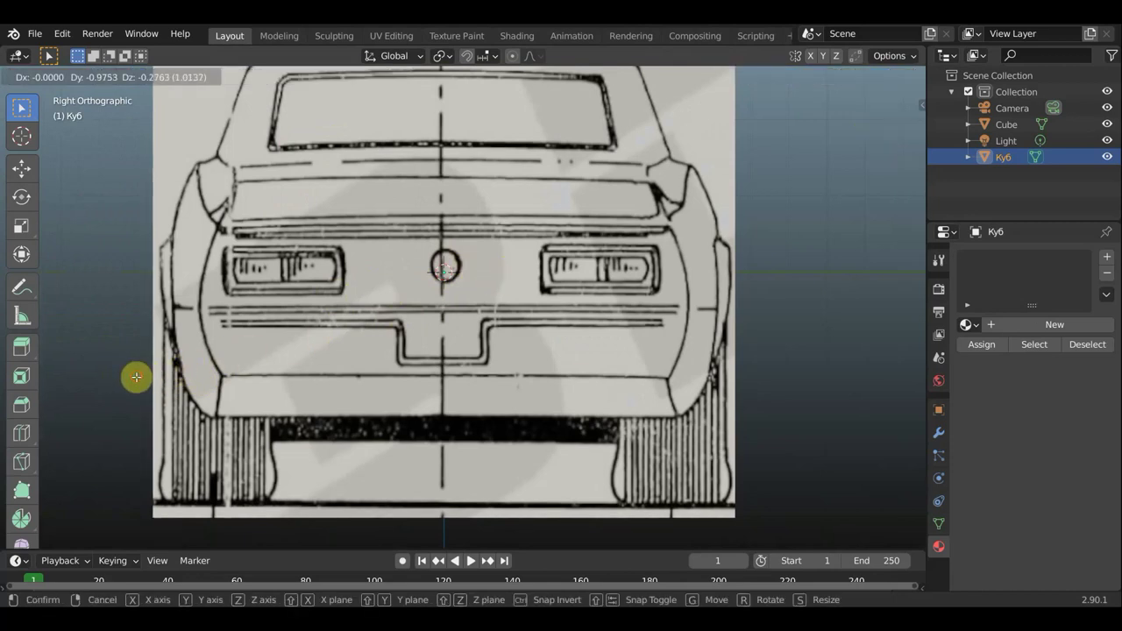
{"action": "left_click", "coordinate": [135, 376]}
{"action": "mouse_move", "coordinate": [135, 376]}
{"action": "middle_mouse_down"}
{"action": "mouse_move", "coordinate": [424, 353]}
{"action": "mouse_move", "coordinate": [384, 350]}
{"action": "middle_mouse_up"}
{"action": "scroll", "coordinate": [394, 337], "scroll_direction": "down", "scroll_amount": 3}
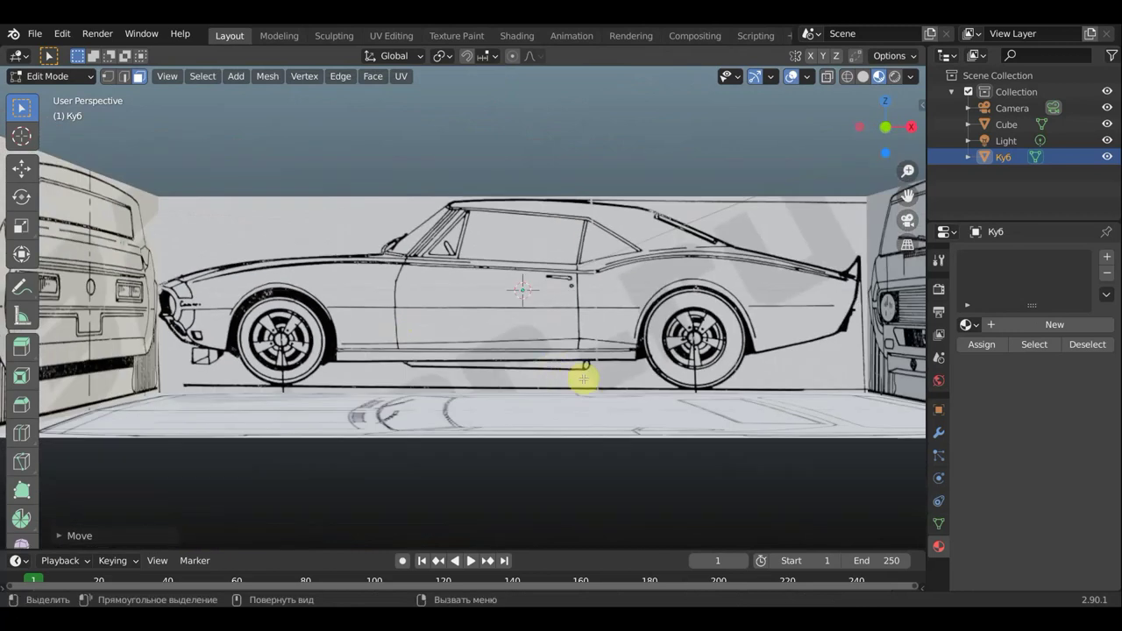
{"action": "middle_click_drag", "start_coordinate": [584, 376], "coordinate": [481, 398], "text": "shift"}
{"action": "scroll", "coordinate": [481, 398], "scroll_direction": "up", "scroll_amount": 2}
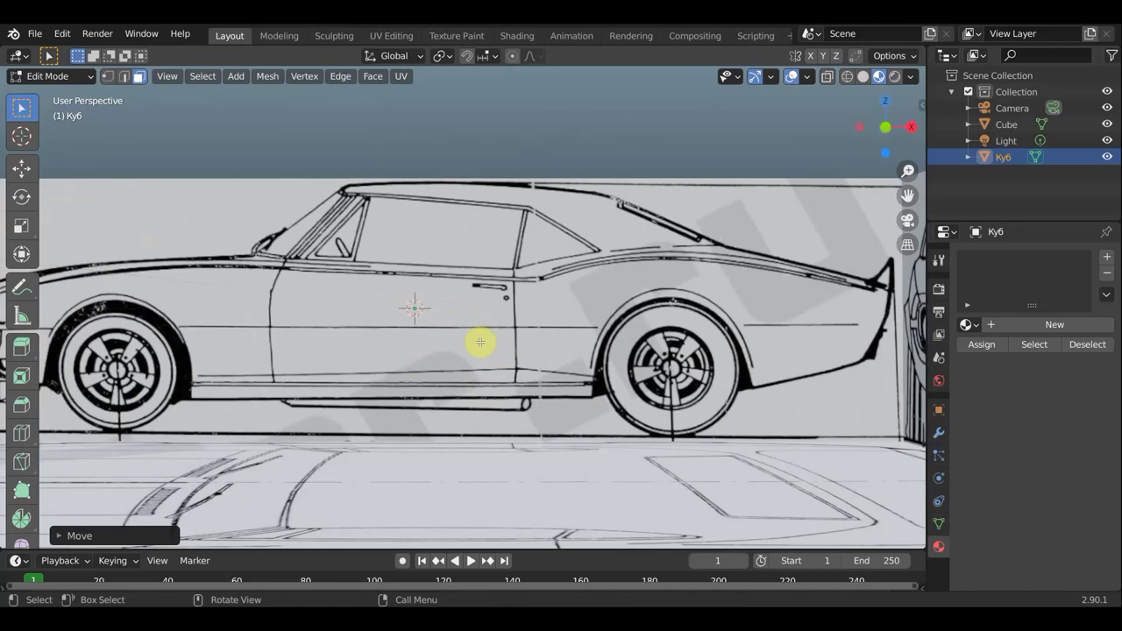
In vertex select, fine-tune the vertex onto the rear outline's lower-left corner and zoom in
{"action": "left_click", "coordinate": [106, 81]}
{"action": "left_click", "coordinate": [420, 308]}
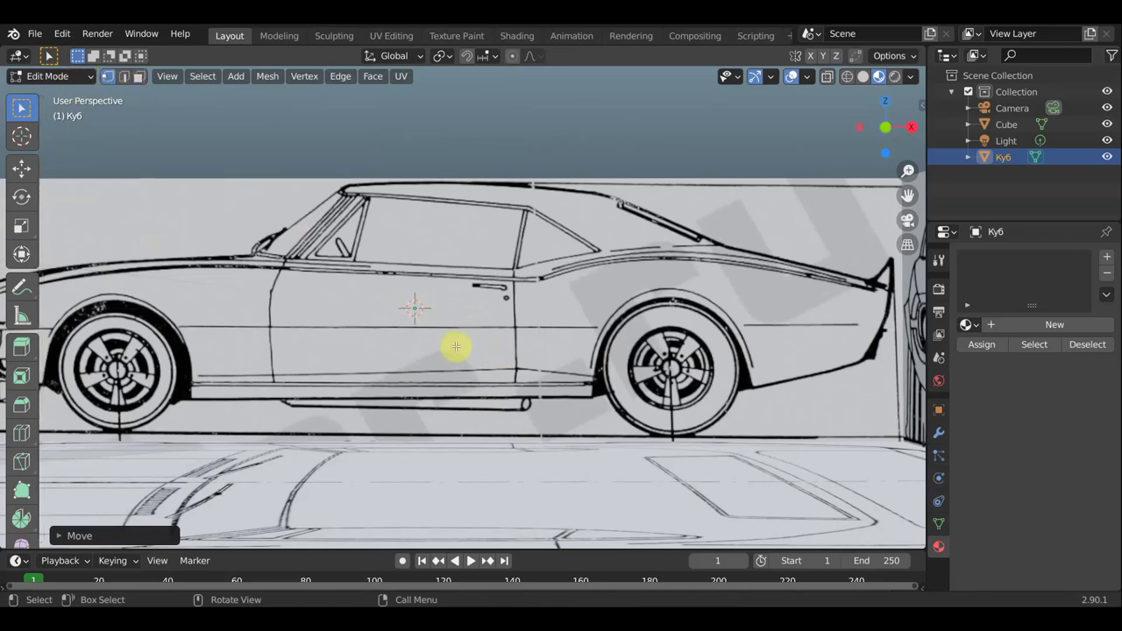
{"action": "mouse_move", "coordinate": [454, 346]}
{"action": "middle_mouse_down"}
{"action": "mouse_move", "coordinate": [264, 348]}
{"action": "mouse_move", "coordinate": [217, 390]}
{"action": "middle_mouse_up"}
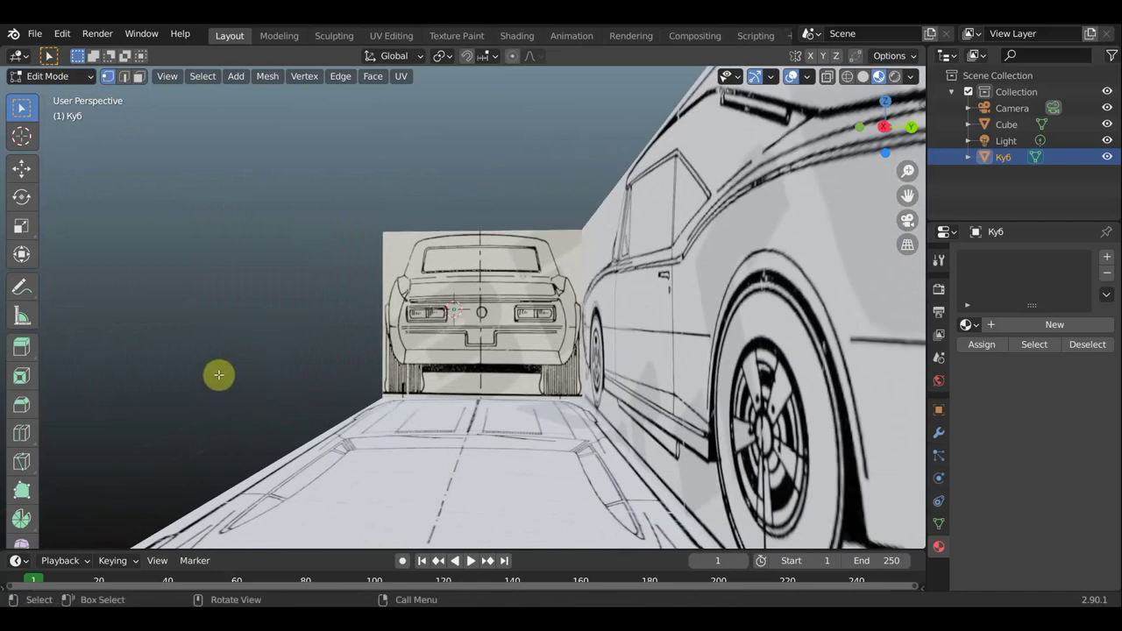
{"action": "key", "text": "KP_3"}
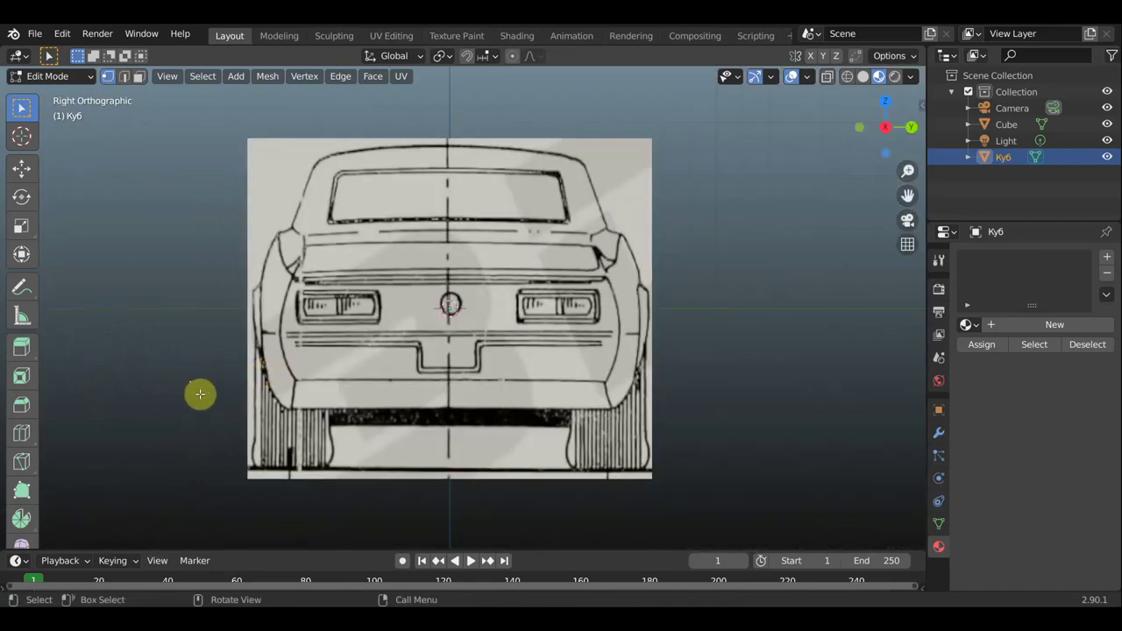
{"action": "key", "text": "g"}
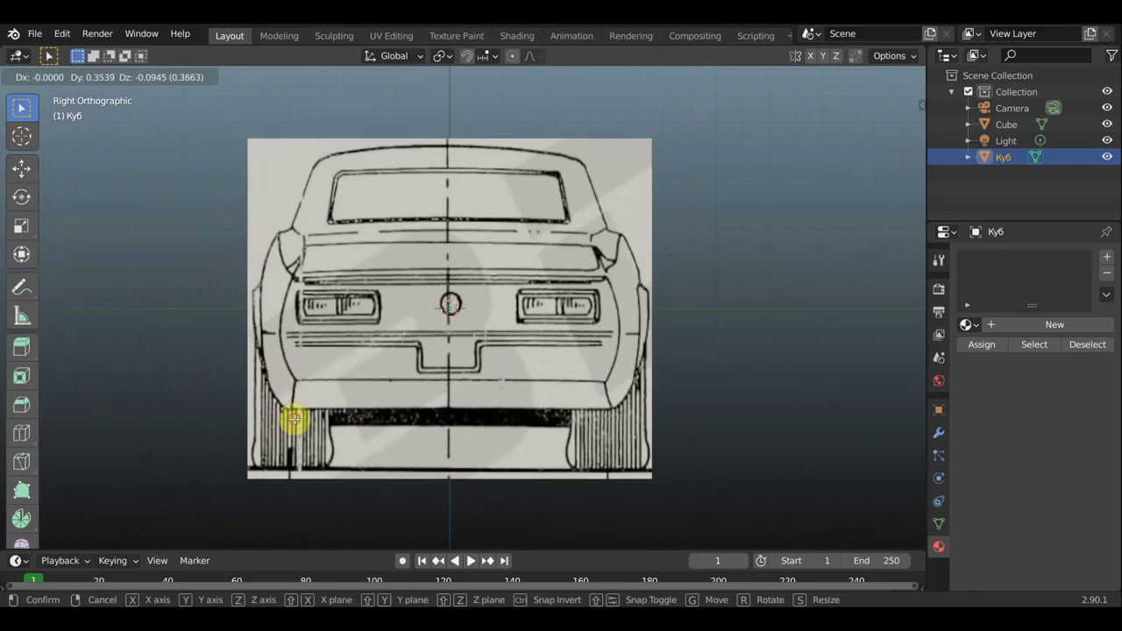
{"action": "left_click", "coordinate": [294, 421]}
{"action": "key", "text": "g"}
{"action": "left_click", "coordinate": [300, 421]}
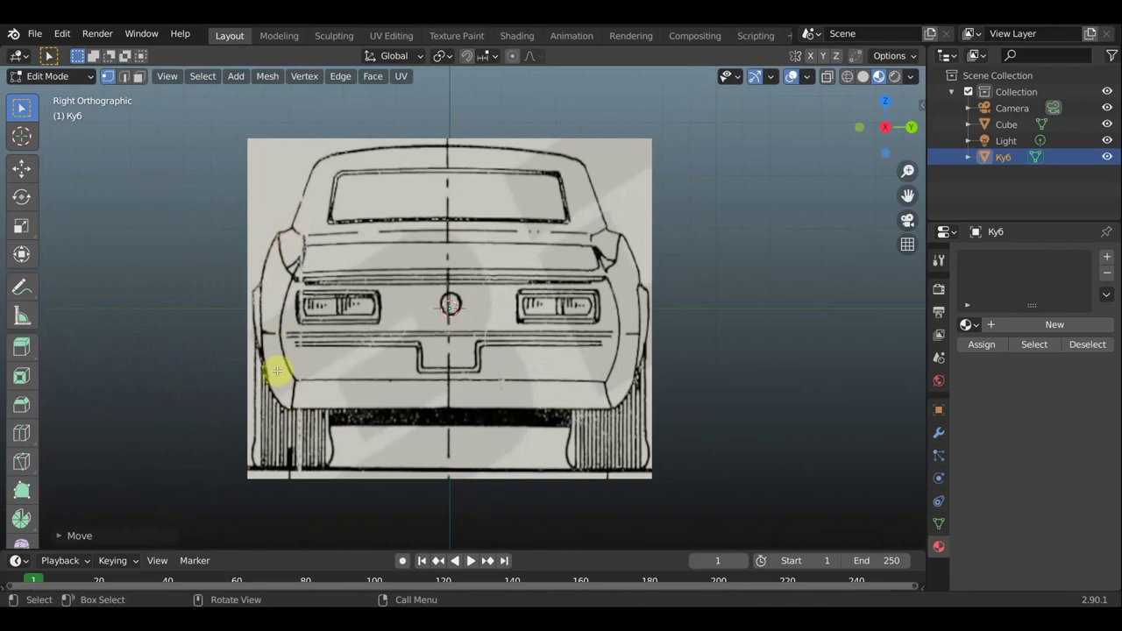
{"action": "scroll", "coordinate": [281, 397], "scroll_direction": "up", "scroll_amount": 1}
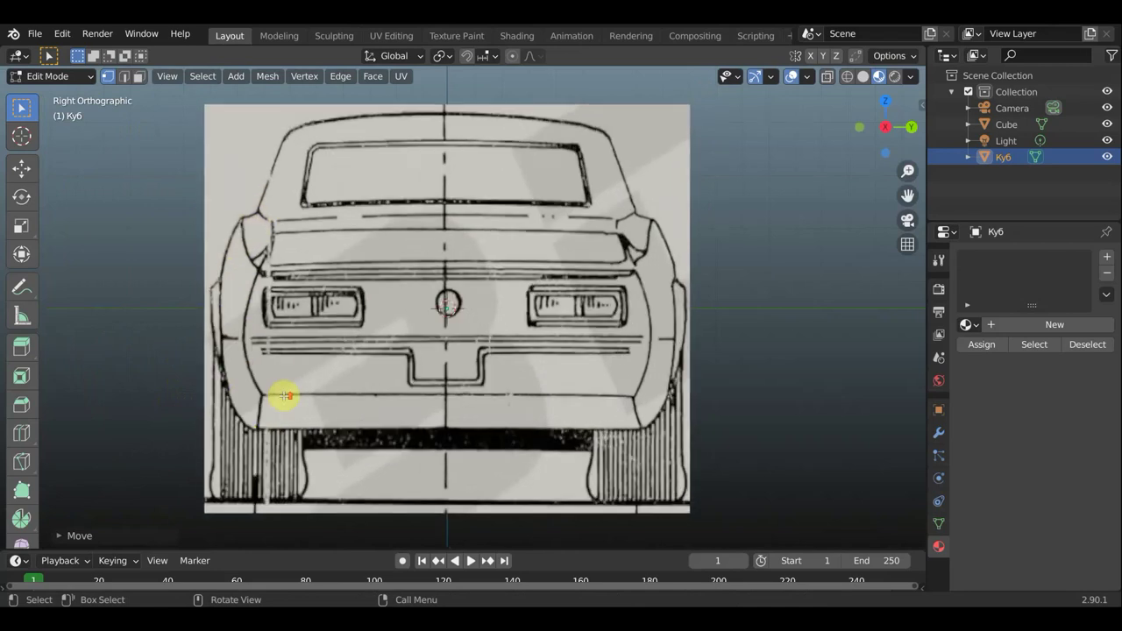
{"action": "middle_click_drag", "start_coordinate": [307, 388], "coordinate": [393, 377], "text": "shift"}
{"action": "scroll", "coordinate": [392, 376], "scroll_direction": "up", "scroll_amount": 1}
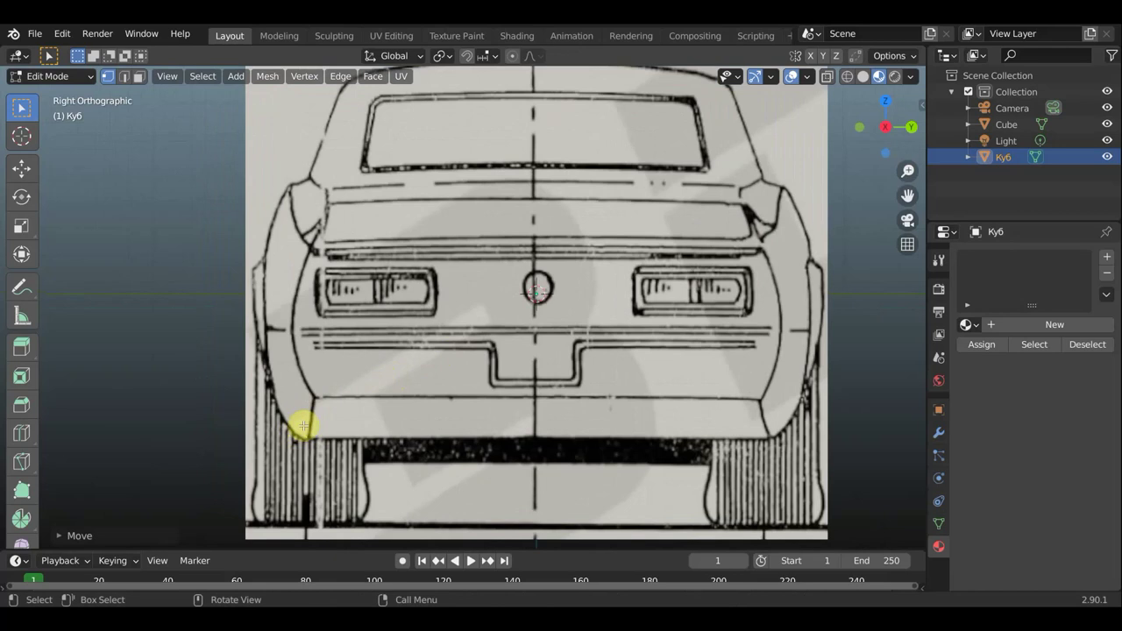
Place the start vertex, then extrude four more up the left edge to the fender top
{"action": "key", "text": "g"}
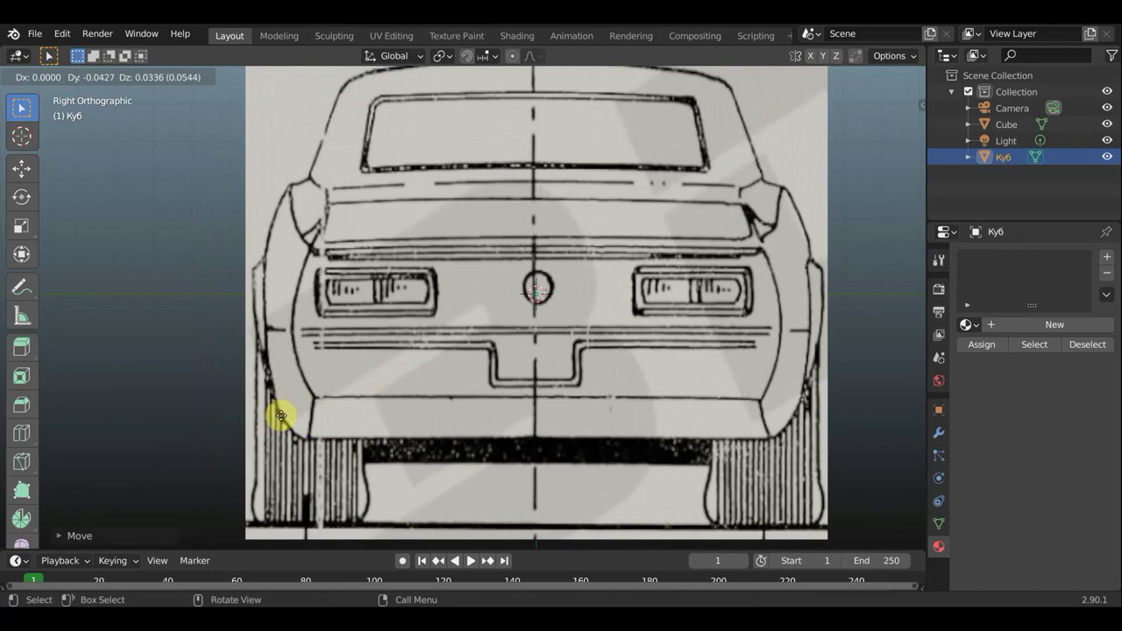
{"action": "left_click", "coordinate": [279, 410]}
{"action": "key", "text": "e"}
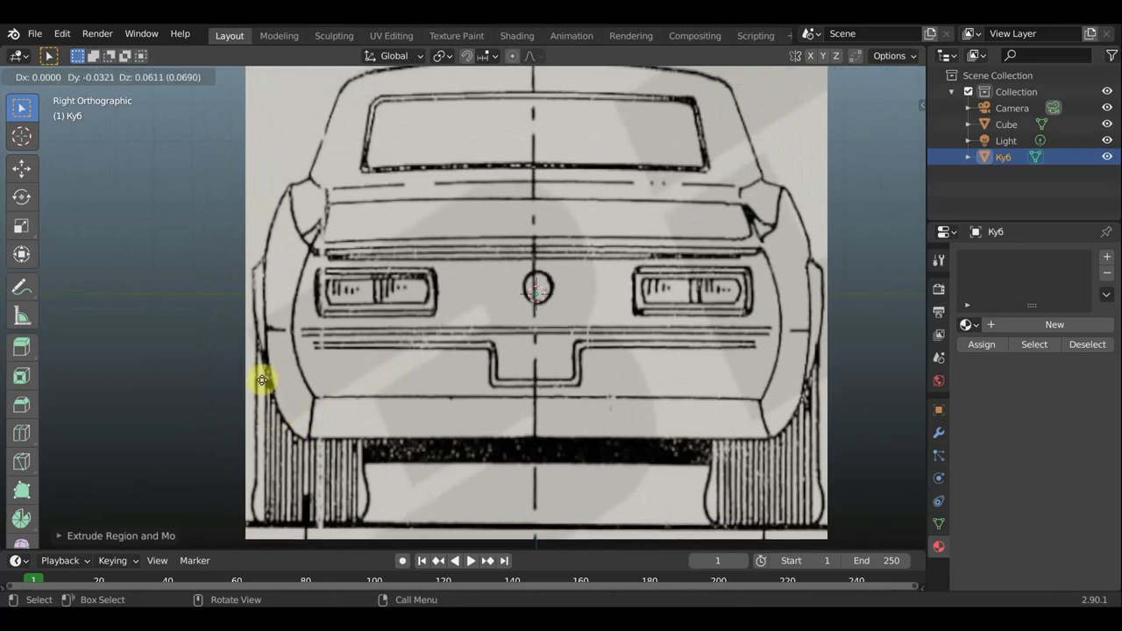
{"action": "left_click", "coordinate": [261, 343]}
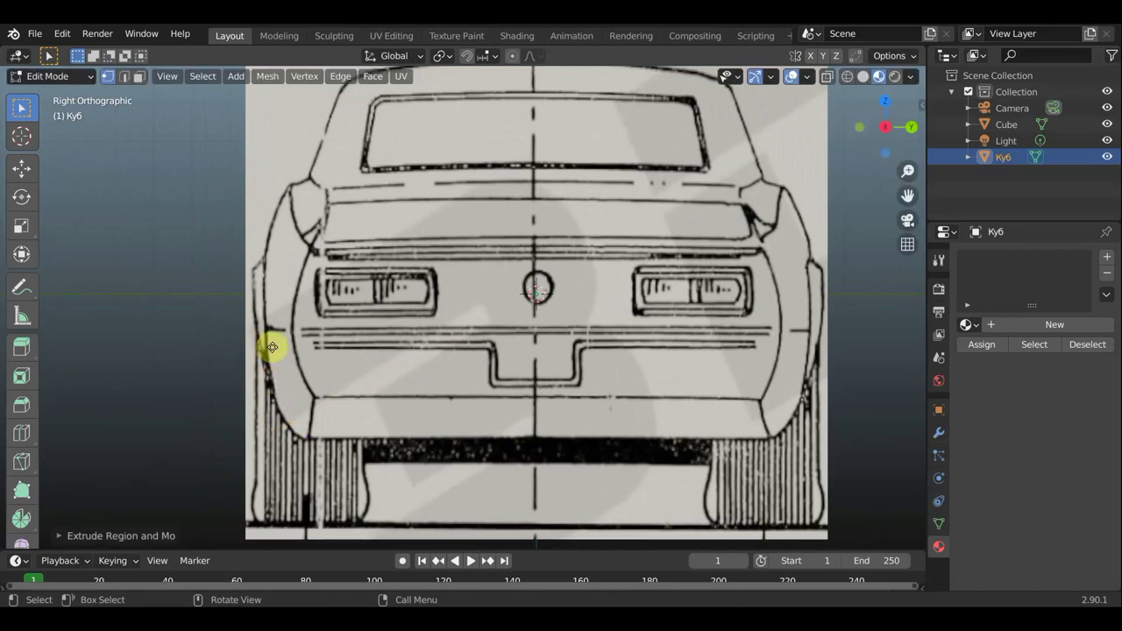
{"action": "key", "text": "e"}
{"action": "left_click", "coordinate": [264, 307]}
{"action": "key", "text": "e"}
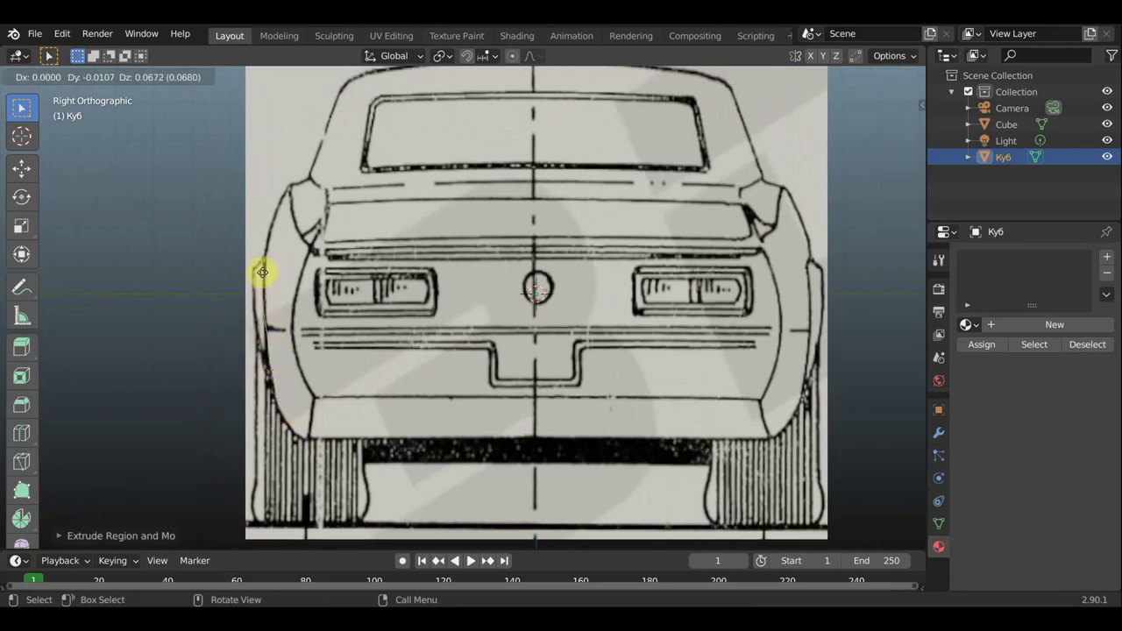
{"action": "left_click", "coordinate": [262, 268]}
{"action": "key", "text": "e"}
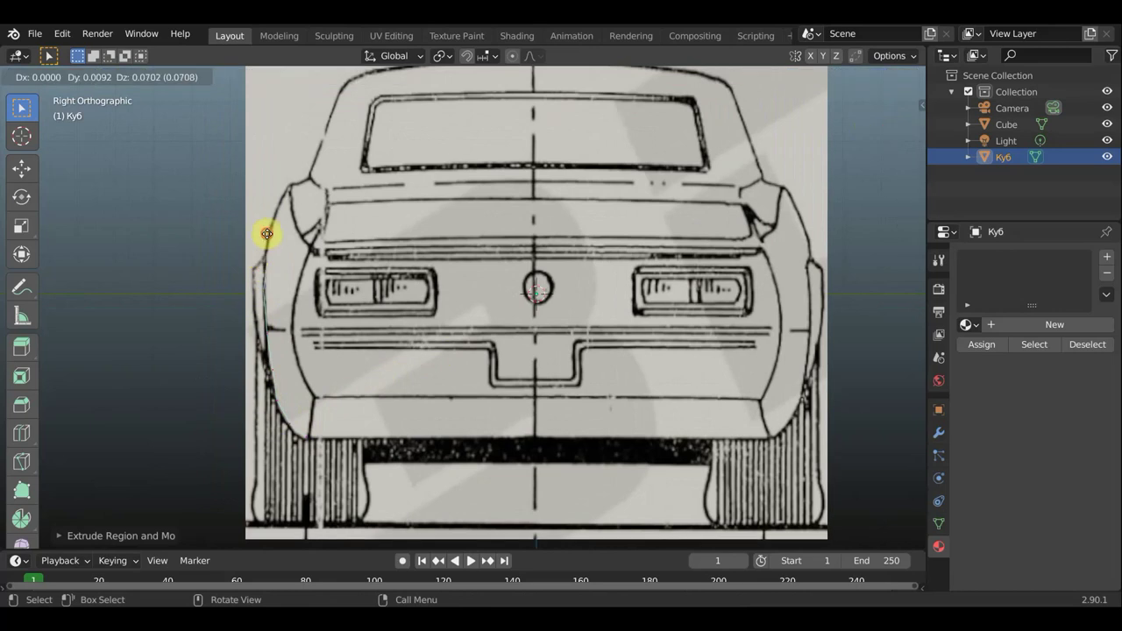
{"action": "left_click", "coordinate": [265, 234]}
Use solid shading with Color set to Texture so the rear blueprint shows
{"action": "left_click", "coordinate": [848, 77]}
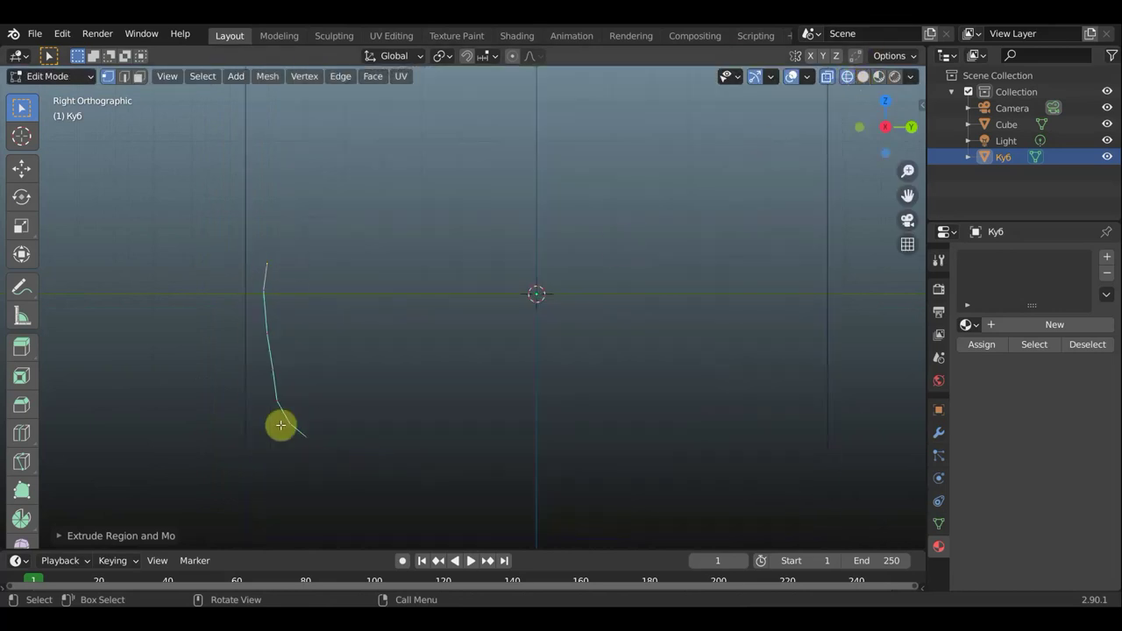
{"action": "left_click", "coordinate": [864, 78]}
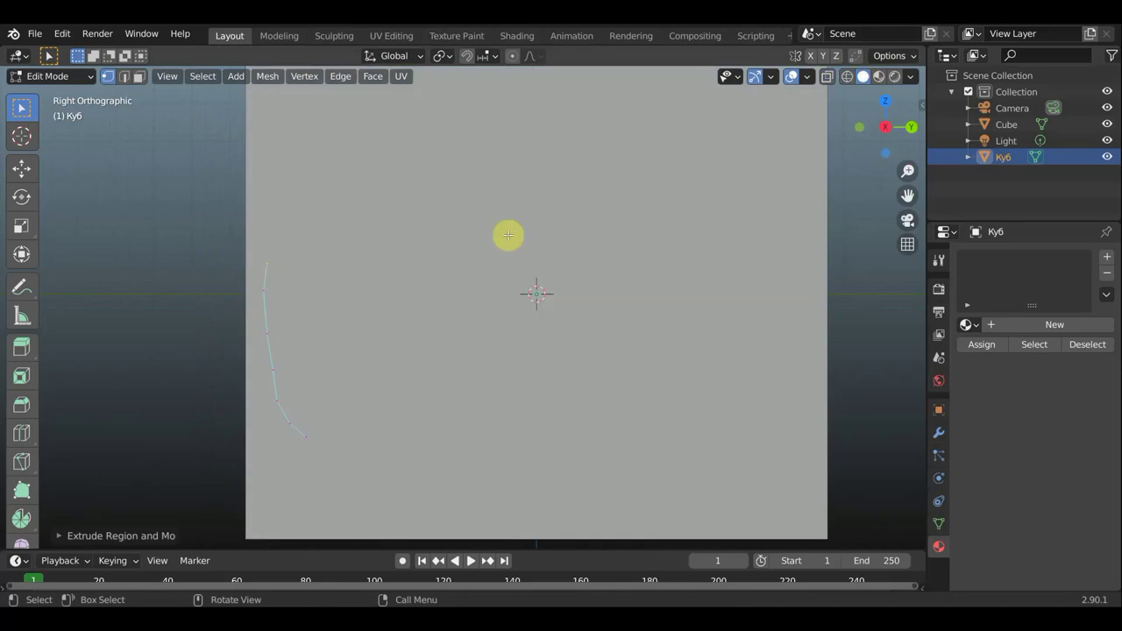
{"action": "left_click", "coordinate": [910, 77]}
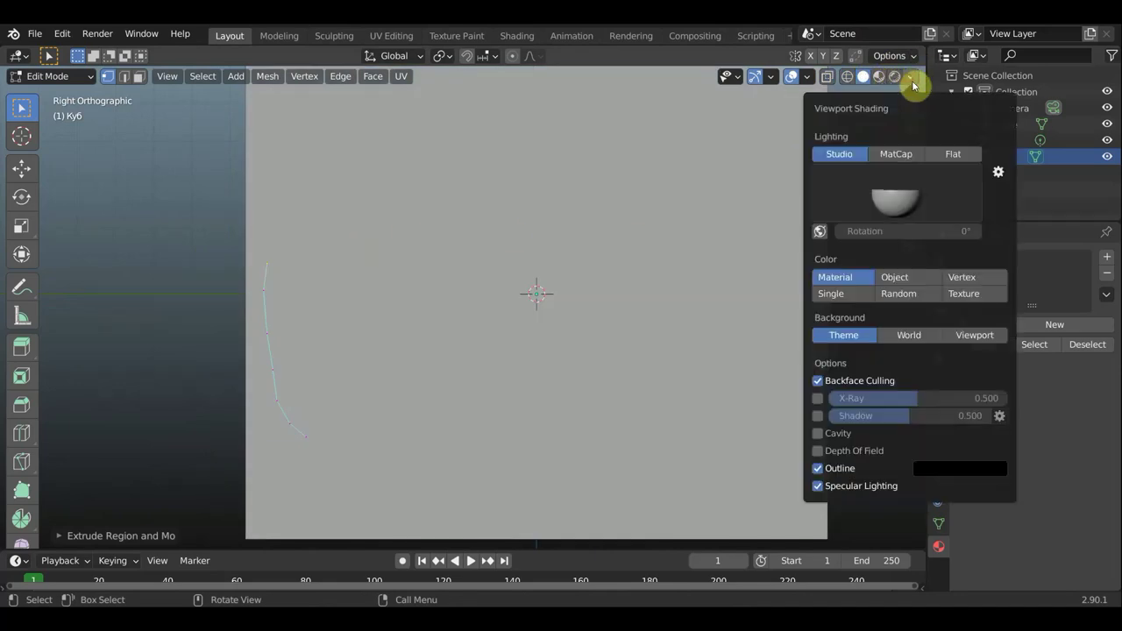
{"action": "left_click", "coordinate": [971, 293]}
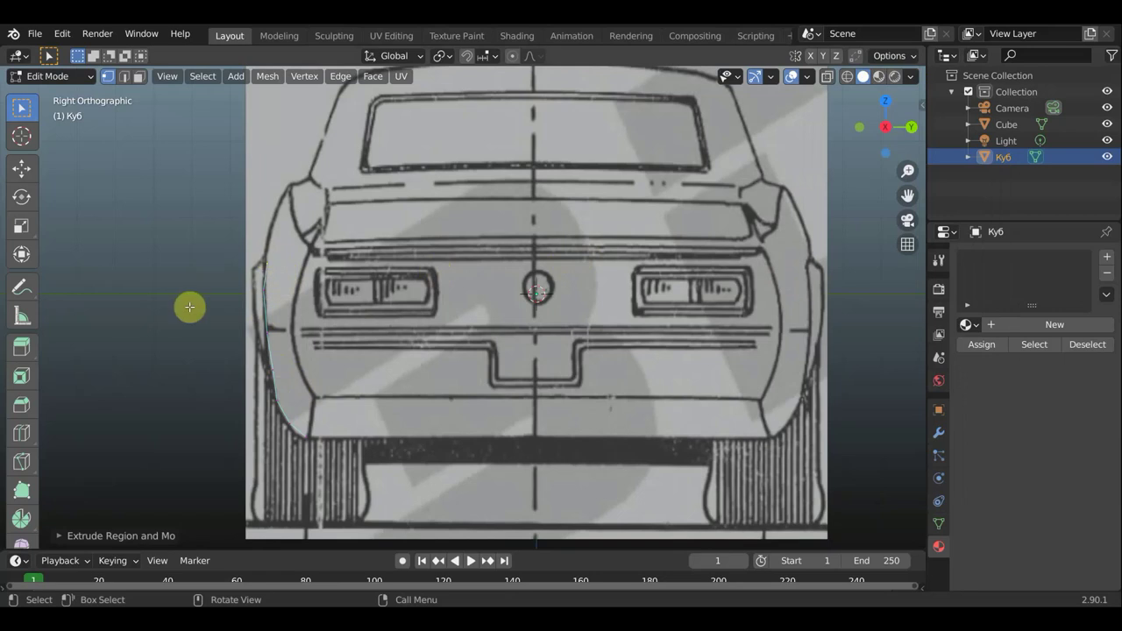
Reposition the lower vertices of the curve so they hug the left rear fender edge
{"action": "key", "text": "g"}
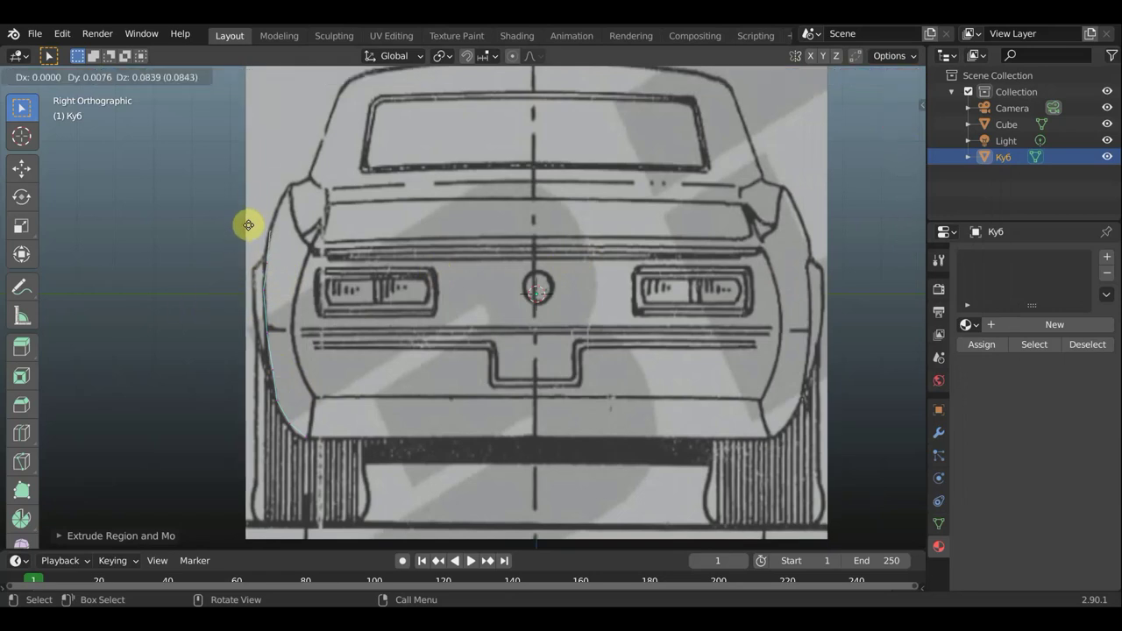
{"action": "left_click", "coordinate": [249, 225]}
{"action": "scroll", "coordinate": [258, 263], "scroll_direction": "up", "scroll_amount": 3}
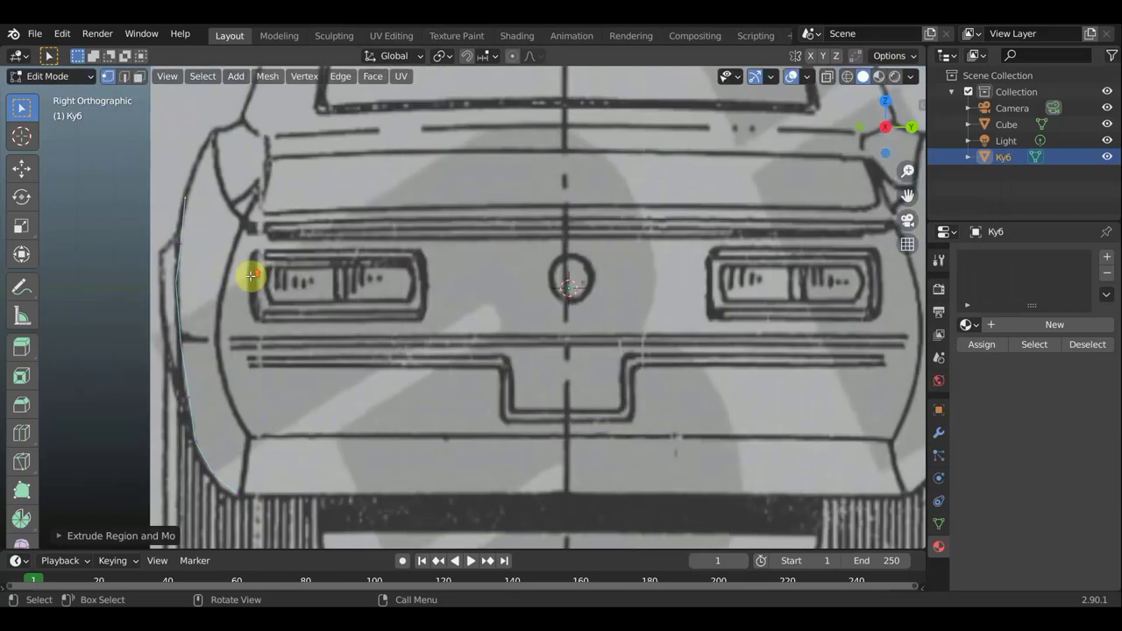
{"action": "left_click", "coordinate": [180, 260]}
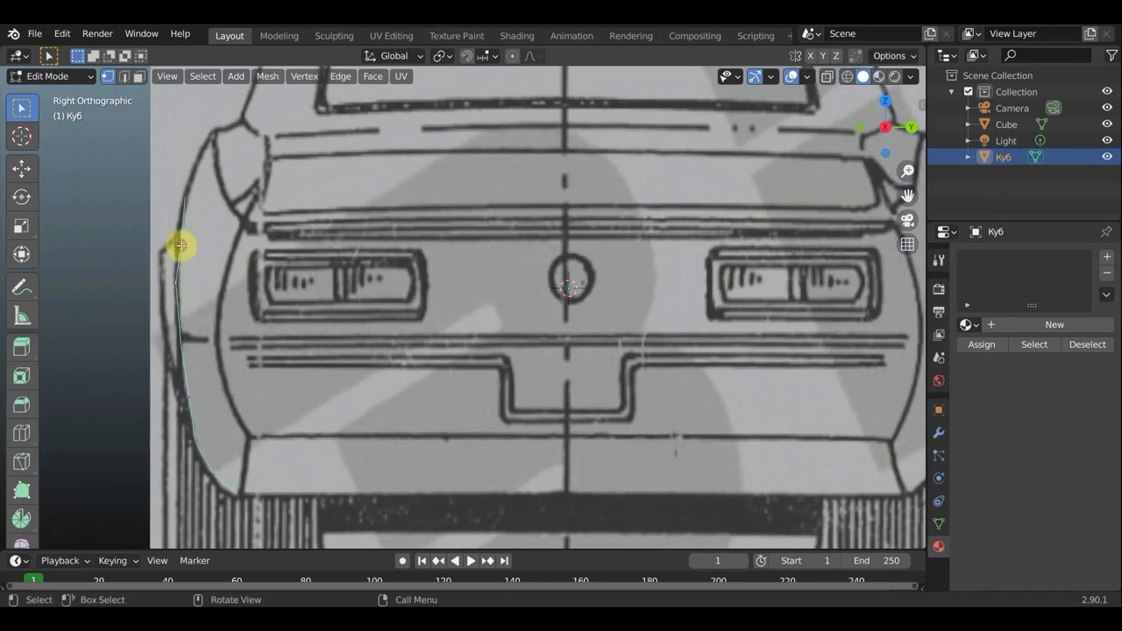
{"action": "key", "text": "g"}
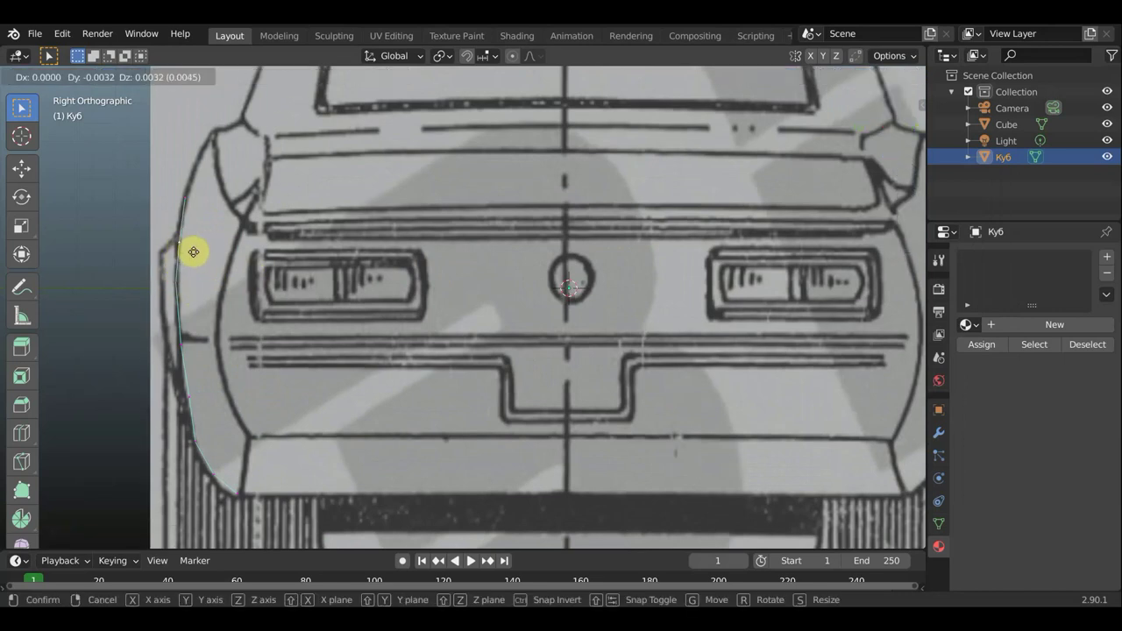
{"action": "left_click", "coordinate": [192, 250]}
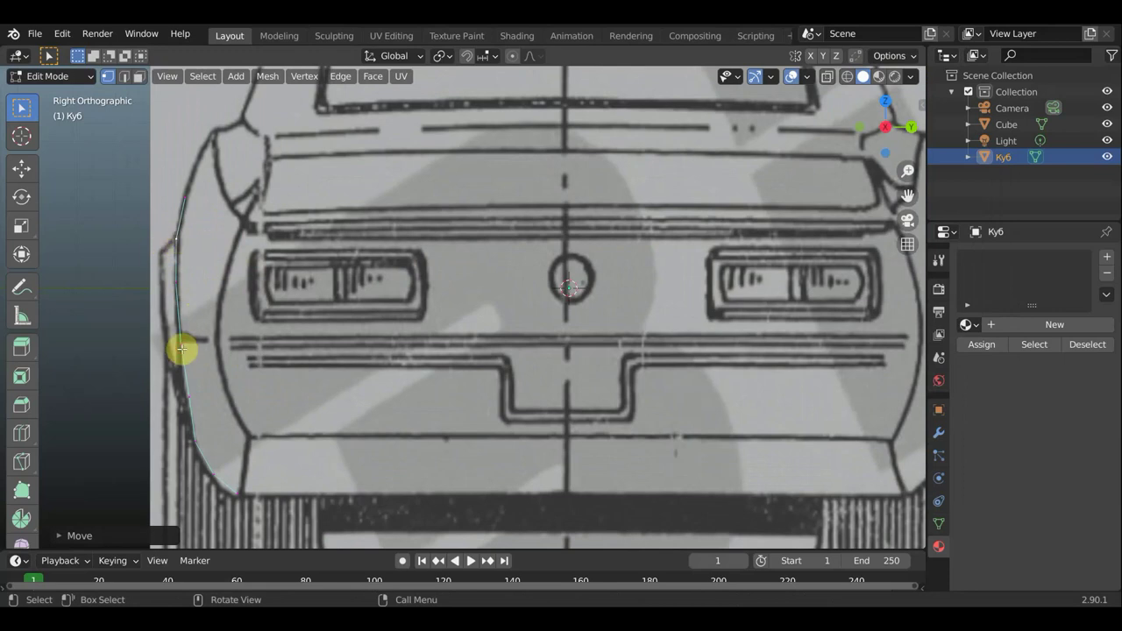
{"action": "key", "text": "g"}
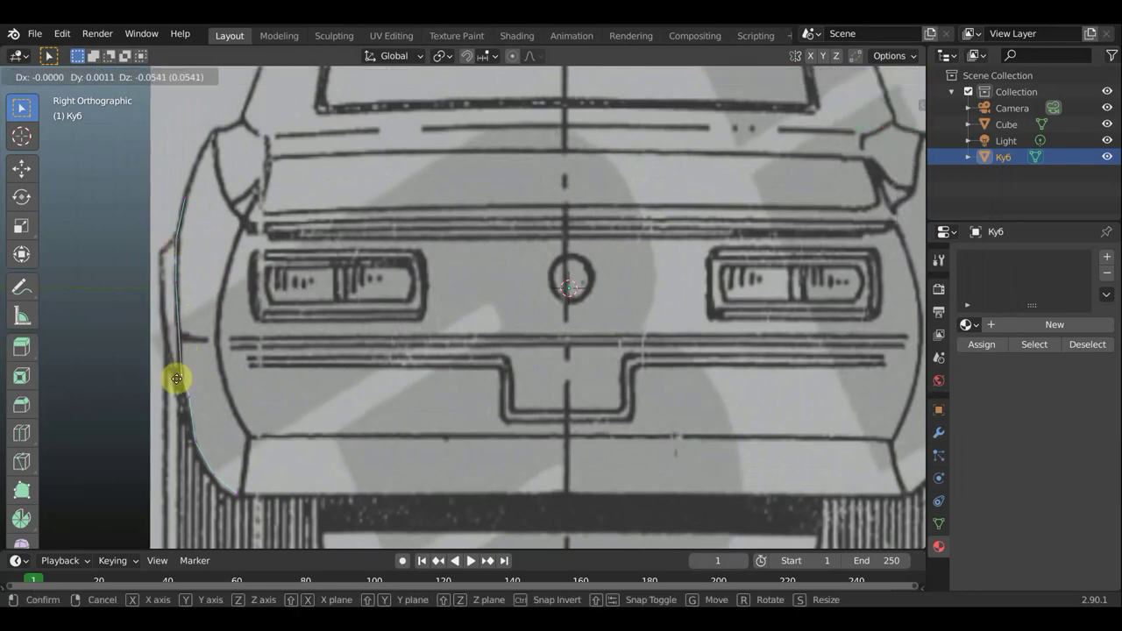
{"action": "left_click", "coordinate": [190, 397]}
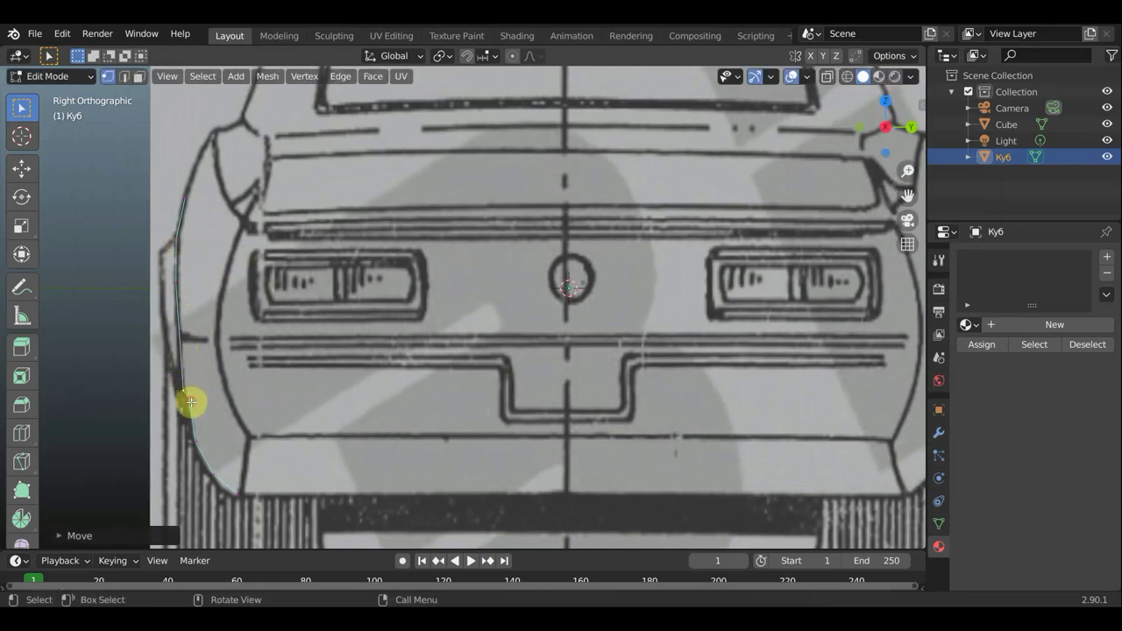
{"action": "key", "text": "g"}
{"action": "left_click", "coordinate": [190, 425]}
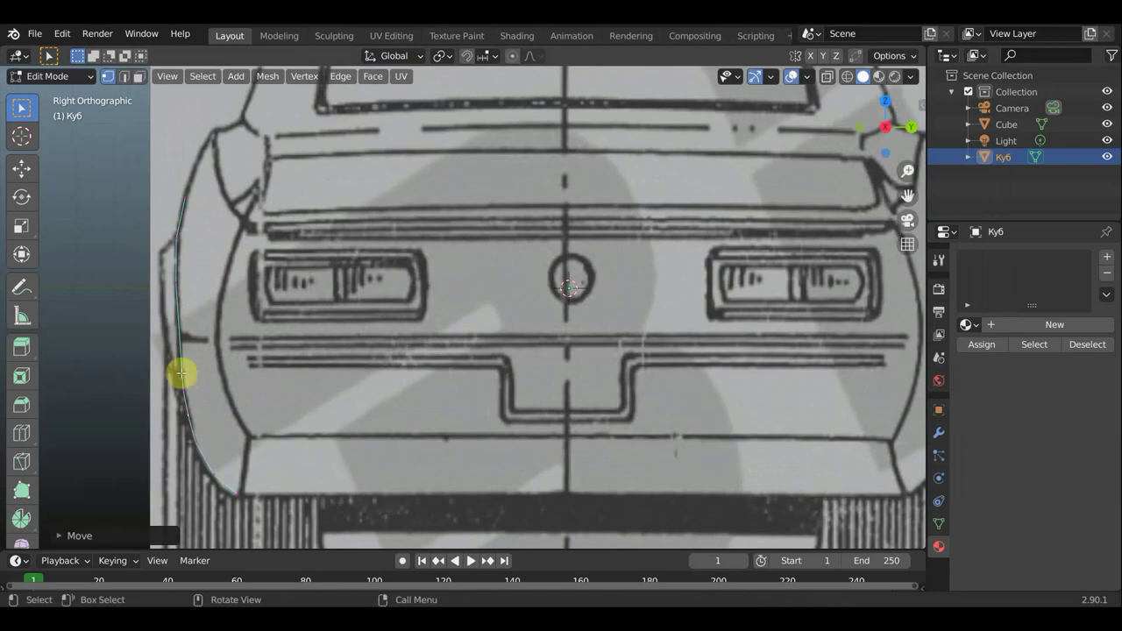
Move the top vertex of the curve up to the trunk-lid corner
{"action": "left_click", "coordinate": [186, 197]}
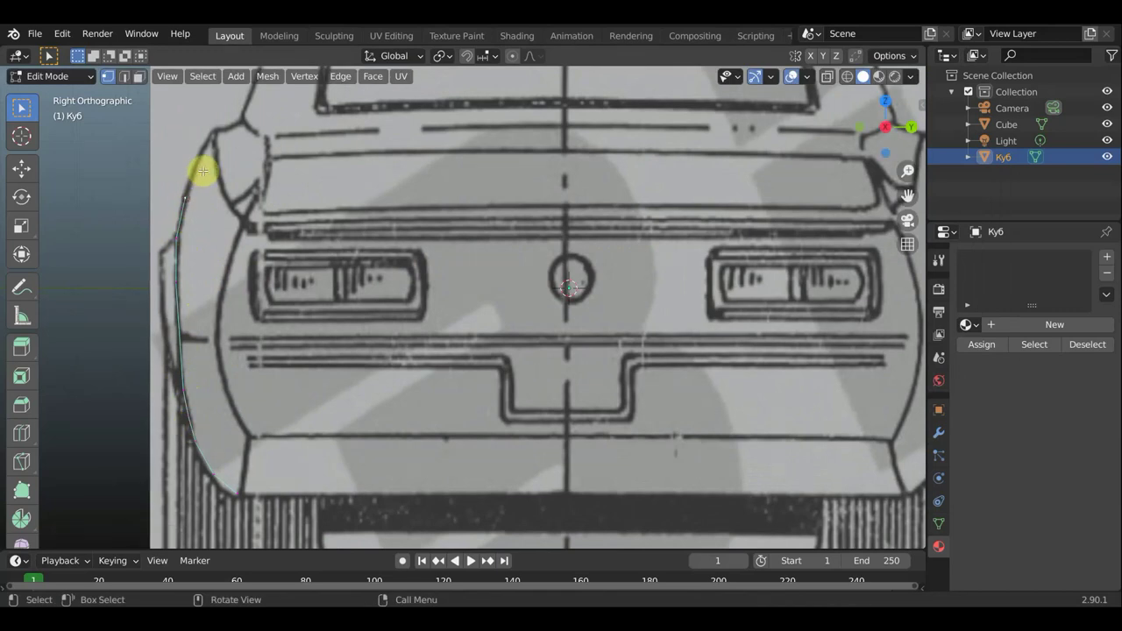
{"action": "key", "text": "g"}
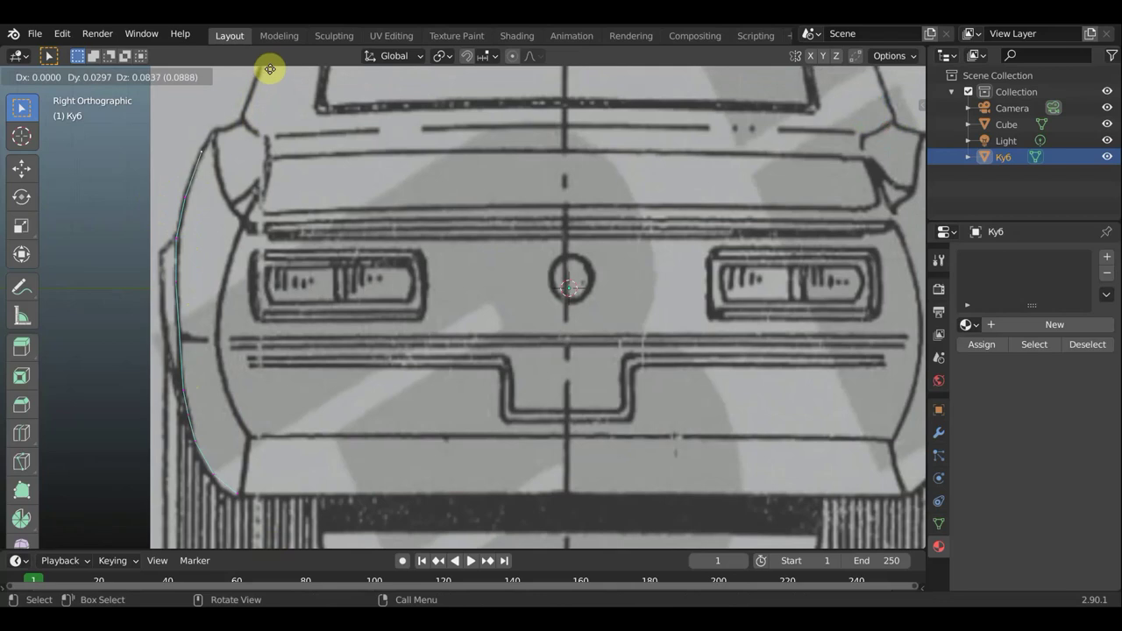
{"action": "left_click", "coordinate": [278, 532]}
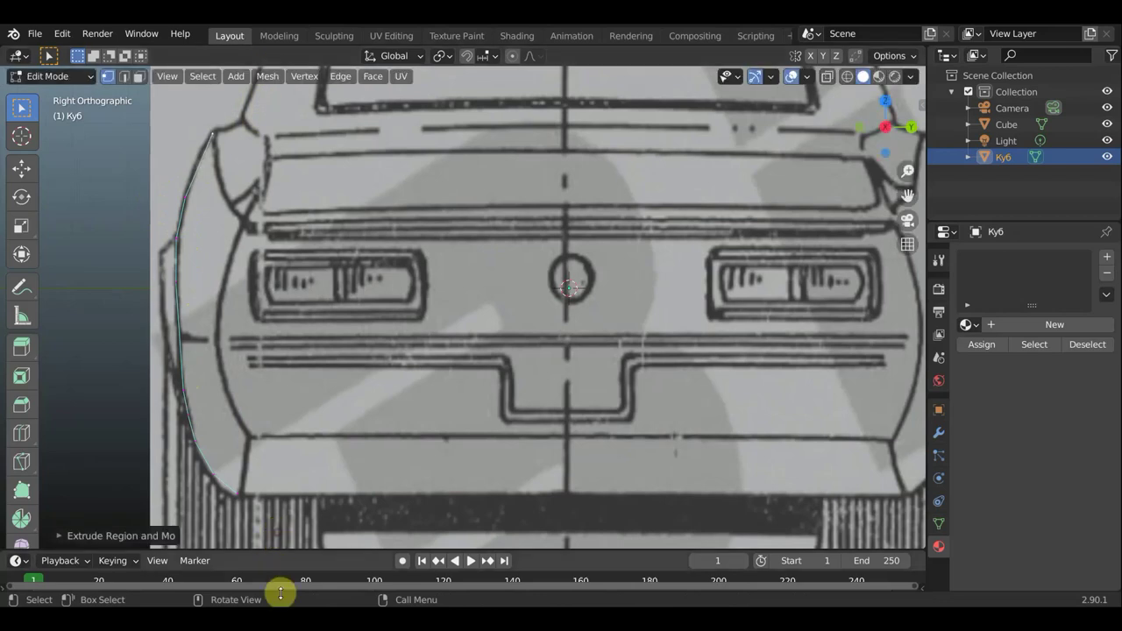
{"action": "scroll", "coordinate": [368, 324], "scroll_direction": "down", "scroll_amount": 1}
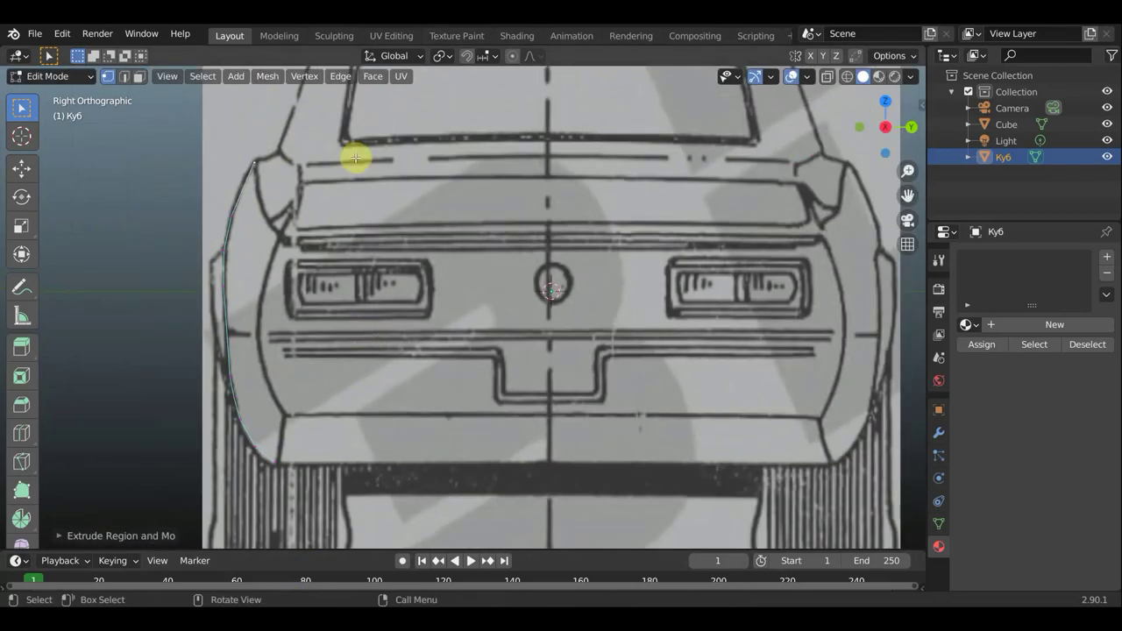
{"action": "key", "text": "g"}
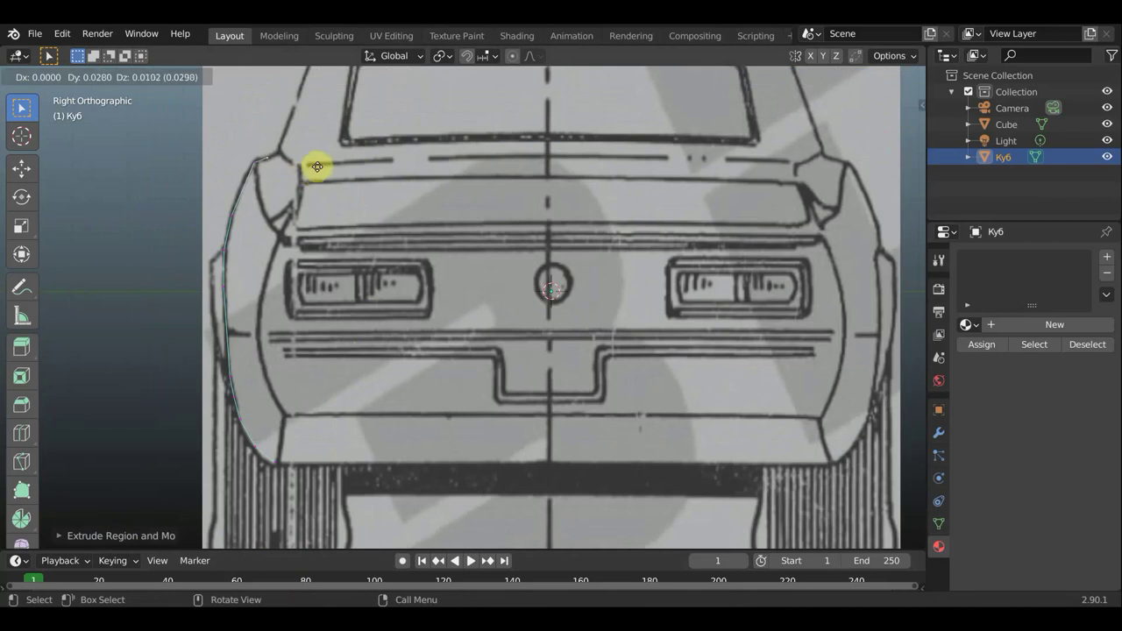
{"action": "left_click", "coordinate": [325, 164]}
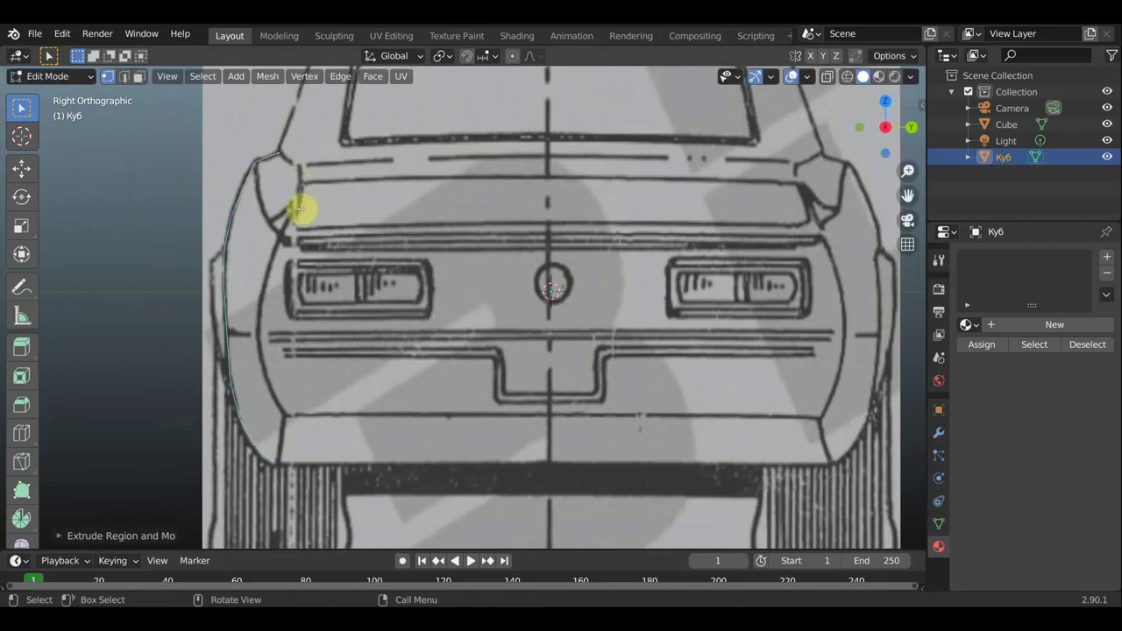
{"action": "middle_click_drag", "start_coordinate": [306, 220], "coordinate": [318, 326], "text": "shift"}
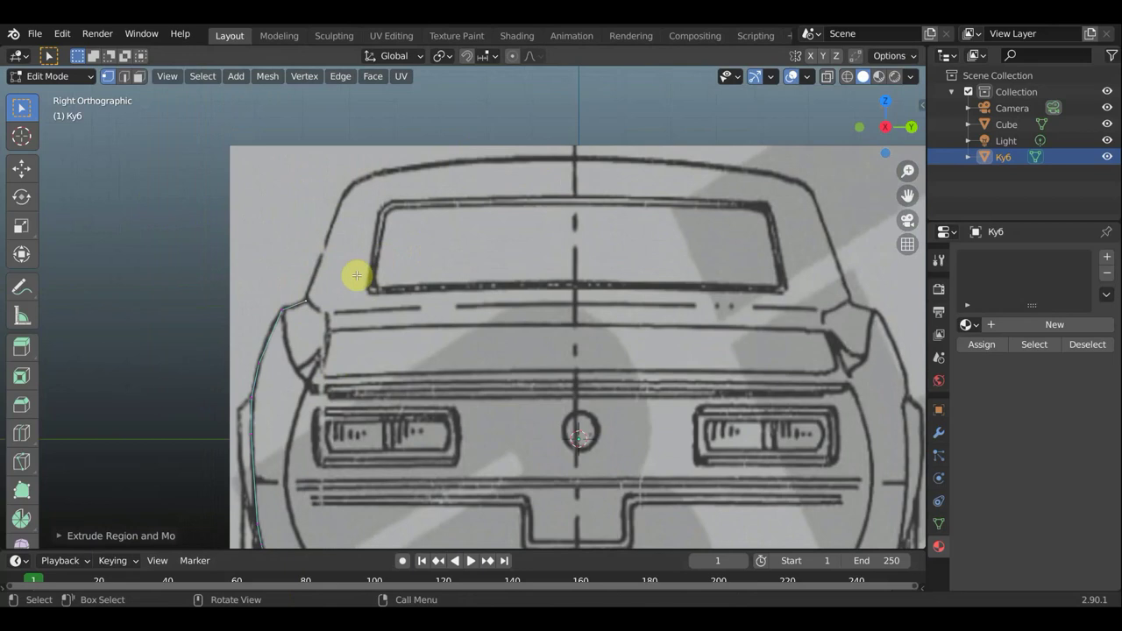
Extrude three vertices up the rear outline toward the rear window
{"action": "key", "text": "e"}
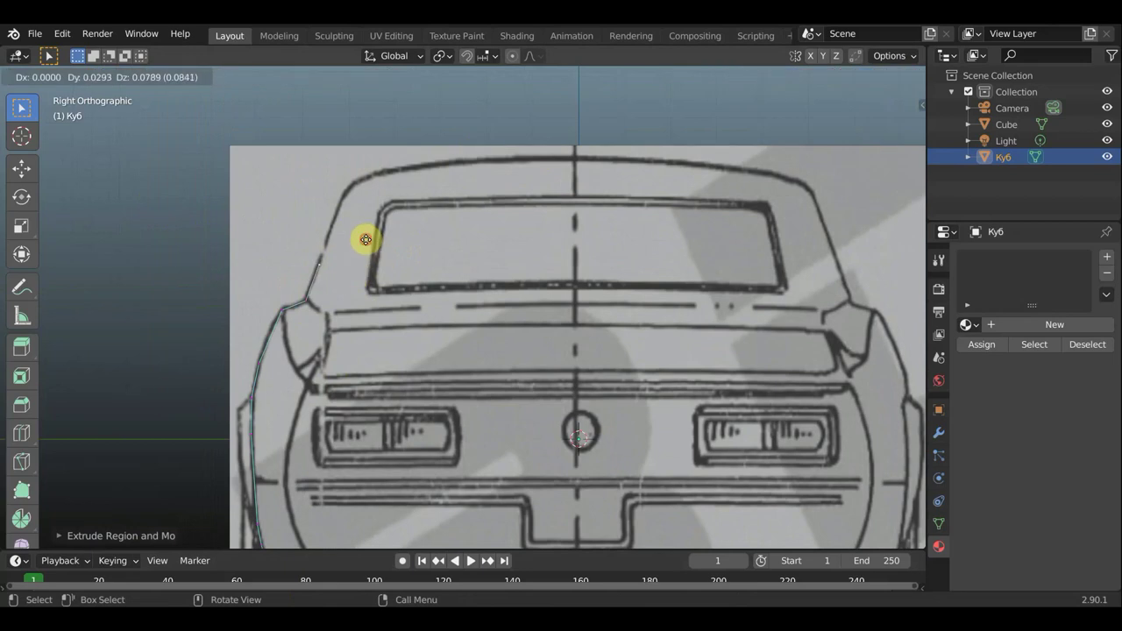
{"action": "left_click", "coordinate": [365, 239]}
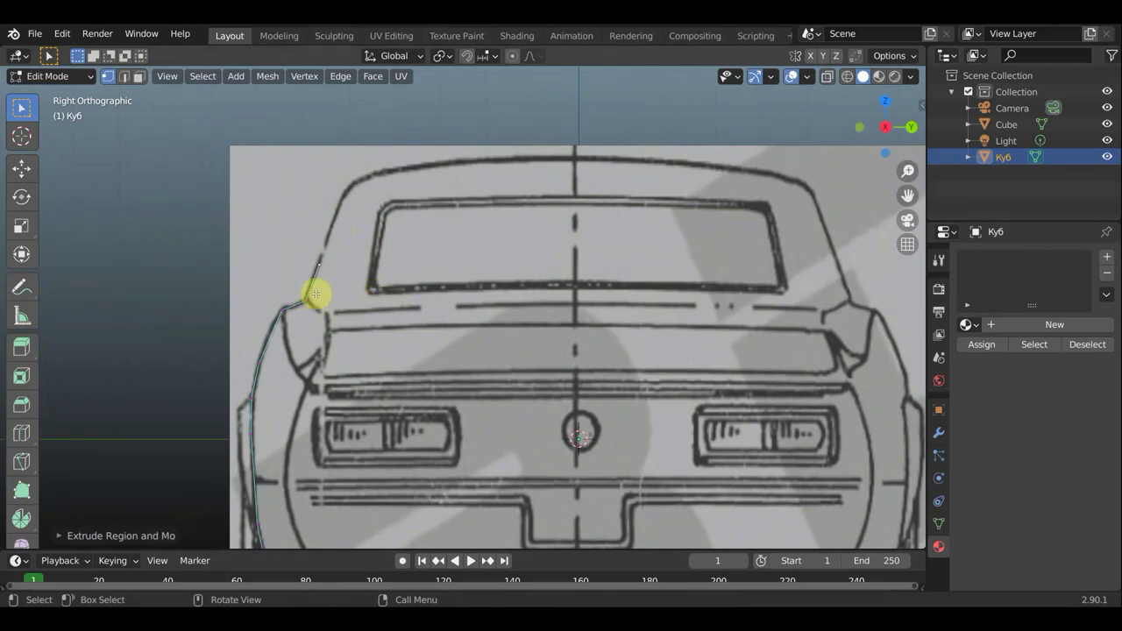
{"action": "left_click_drag", "start_coordinate": [316, 293], "coordinate": [326, 253]}
{"action": "key", "text": "e"}
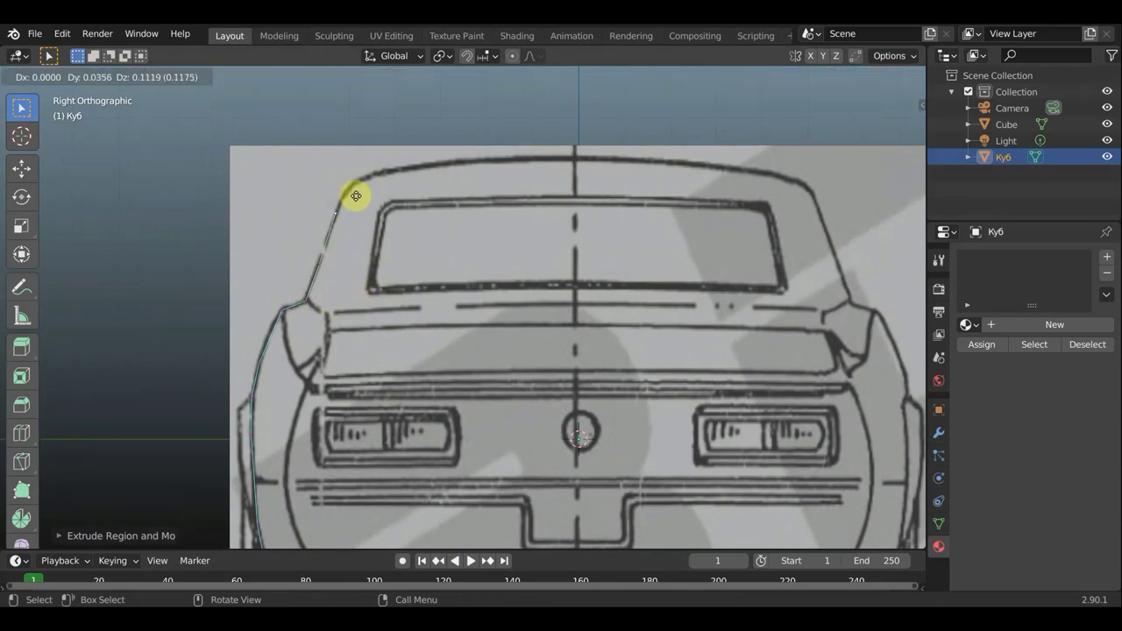
{"action": "left_click", "coordinate": [360, 183]}
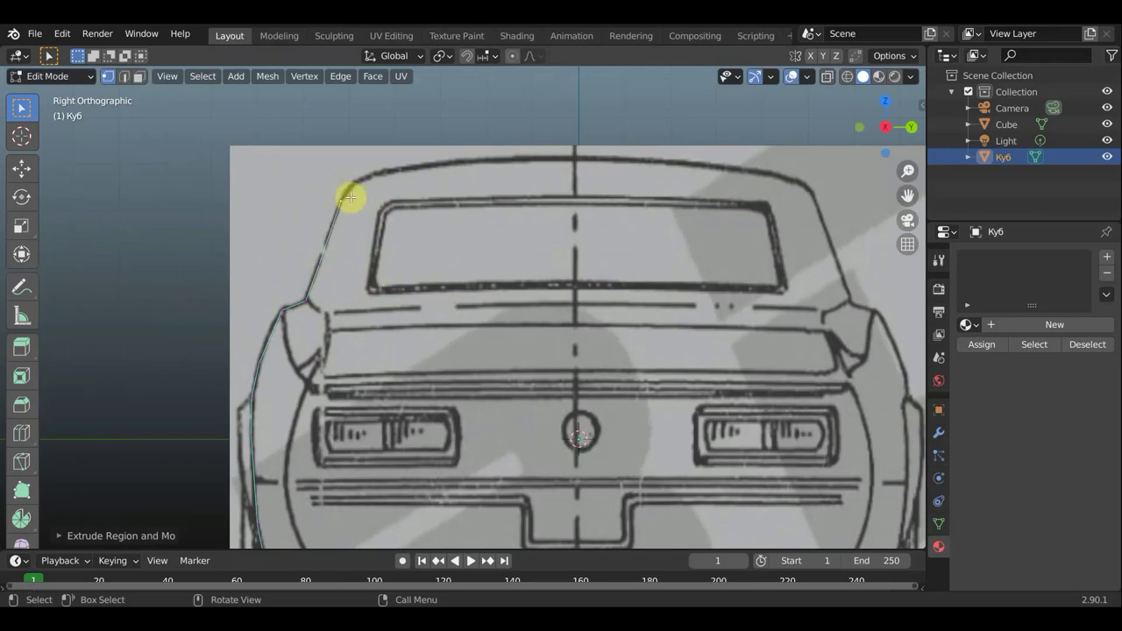
{"action": "key", "text": "e"}
{"action": "left_click", "coordinate": [375, 170]}
Extrude two more vertices across the roofline to the blueprint's centre line
{"action": "key", "text": "e"}
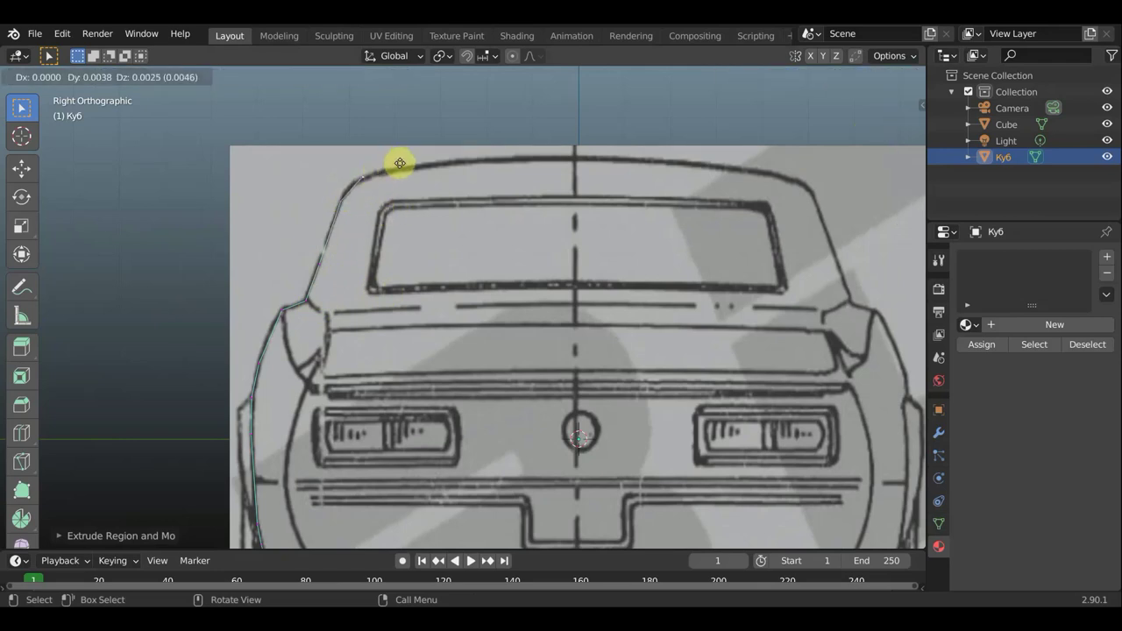
{"action": "left_click", "coordinate": [418, 158]}
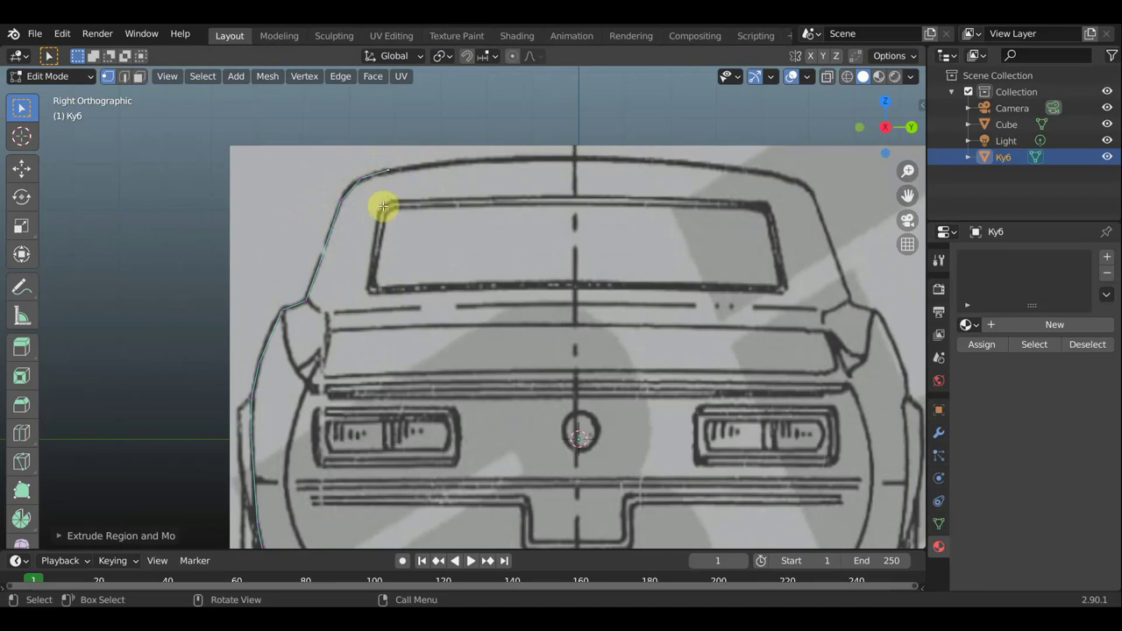
{"action": "key", "text": "e"}
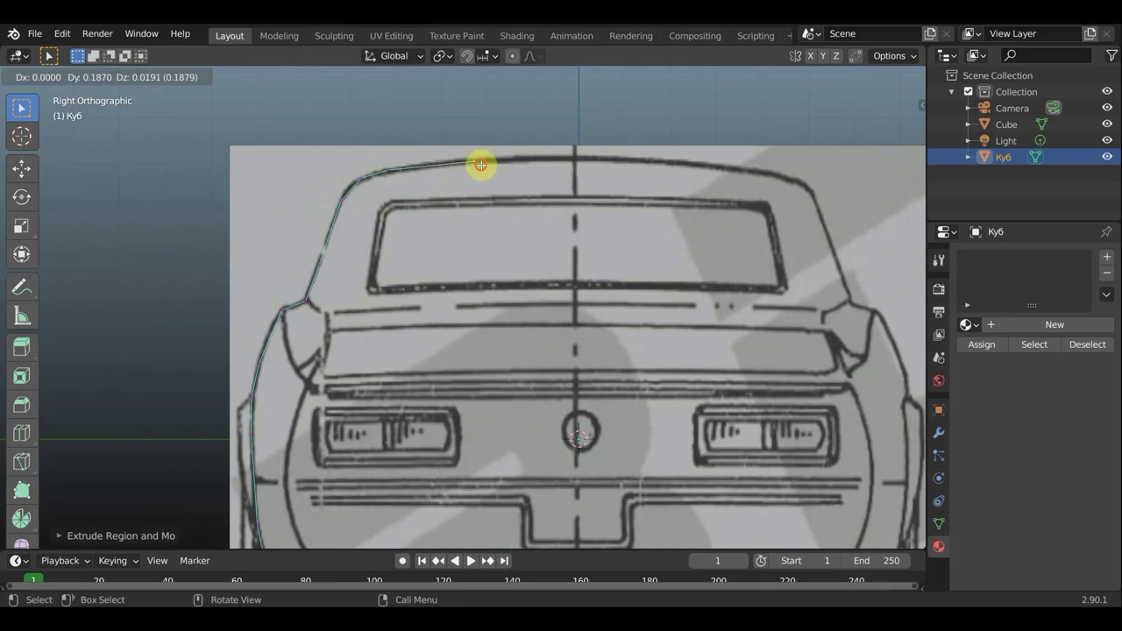
{"action": "left_click", "coordinate": [587, 161]}
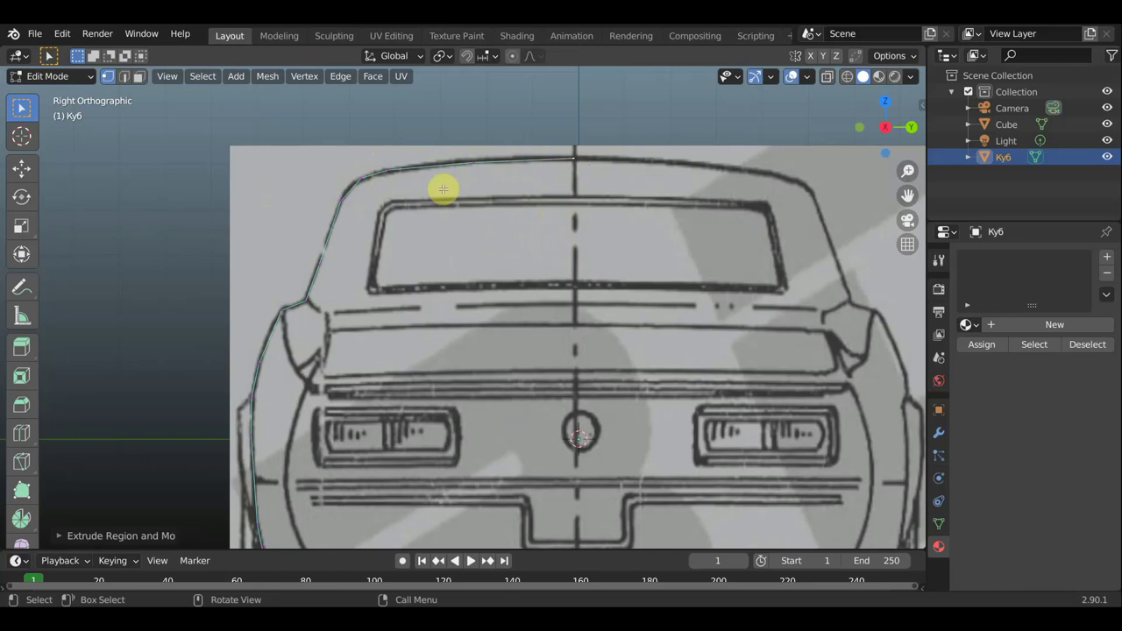
{"action": "scroll", "coordinate": [444, 189], "scroll_direction": "down", "scroll_amount": 1}
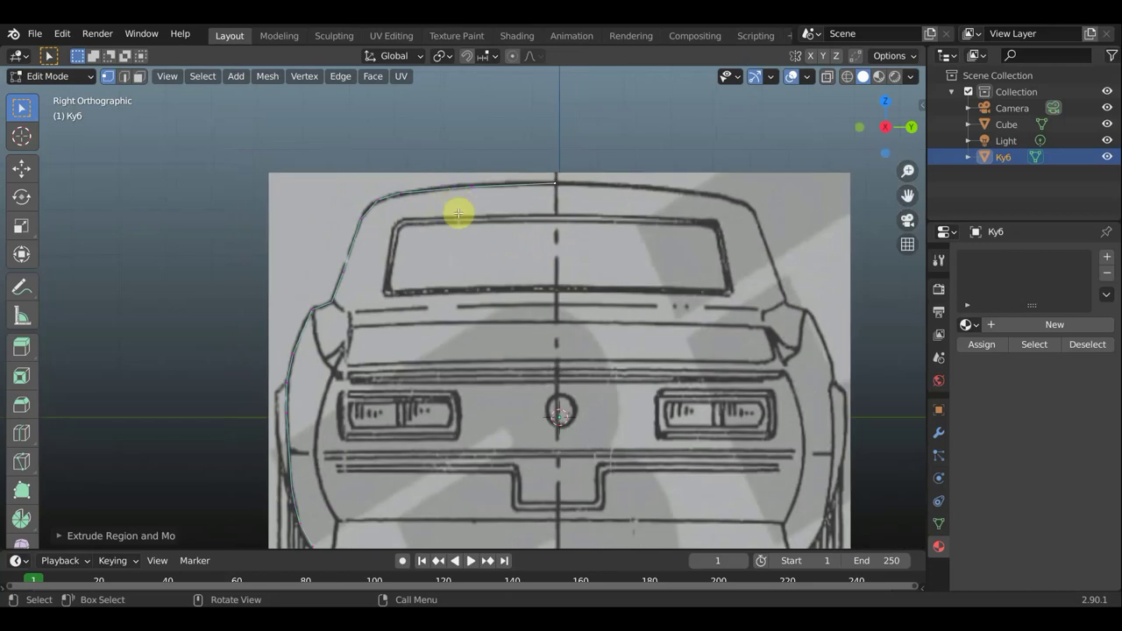
Orbit around the traced curve in wireframe, then return to solid shading
{"action": "mouse_move", "coordinate": [416, 317]}
{"action": "middle_mouse_down"}
{"action": "mouse_move", "coordinate": [525, 334]}
{"action": "mouse_move", "coordinate": [508, 325]}
{"action": "mouse_move", "coordinate": [871, 150]}
{"action": "middle_mouse_up"}
{"action": "left_click", "coordinate": [848, 78]}
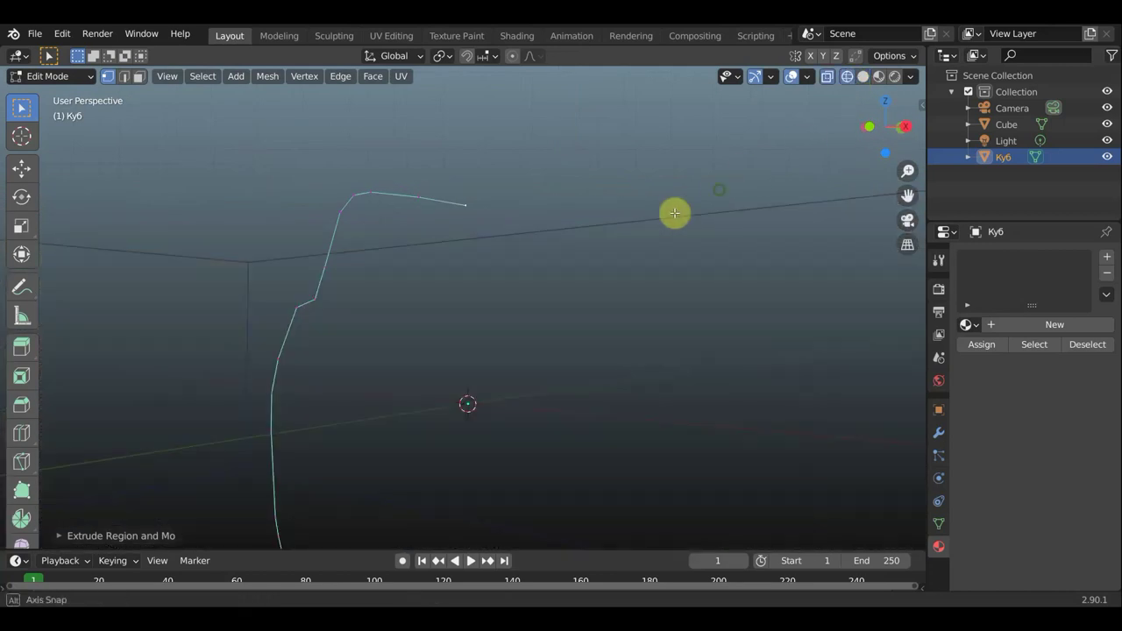
{"action": "mouse_move", "coordinate": [674, 213]}
{"action": "middle_mouse_down"}
{"action": "mouse_move", "coordinate": [579, 218]}
{"action": "mouse_move", "coordinate": [576, 201]}
{"action": "mouse_move", "coordinate": [608, 209]}
{"action": "middle_mouse_up"}
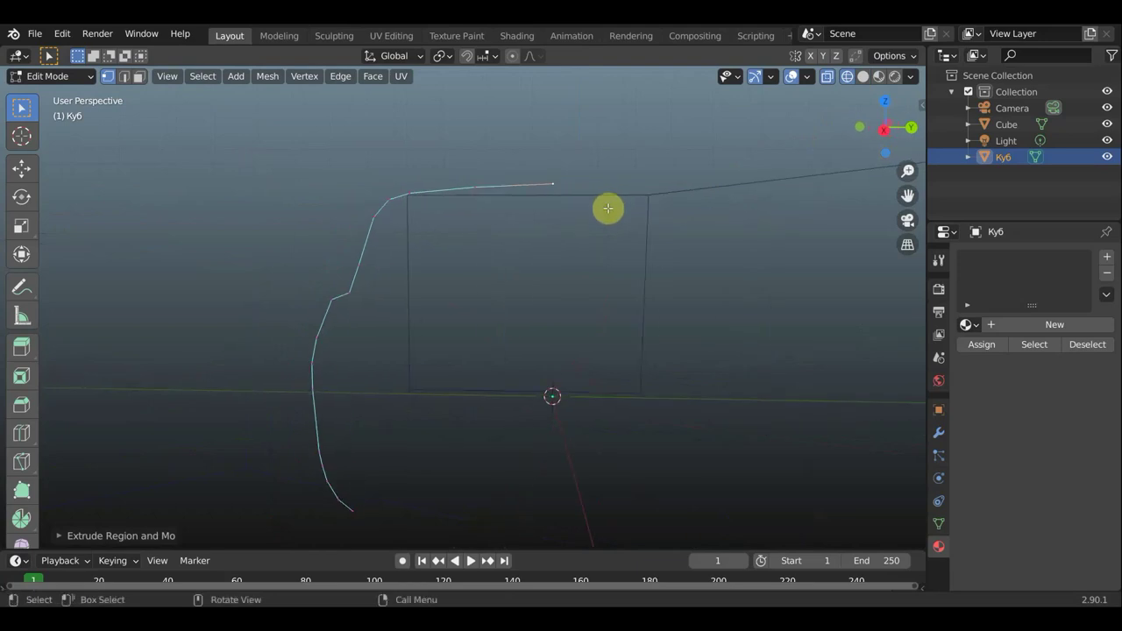
{"action": "mouse_move", "coordinate": [397, 283]}
{"action": "middle_mouse_down"}
{"action": "mouse_move", "coordinate": [503, 286]}
{"action": "mouse_move", "coordinate": [464, 291]}
{"action": "middle_mouse_up"}
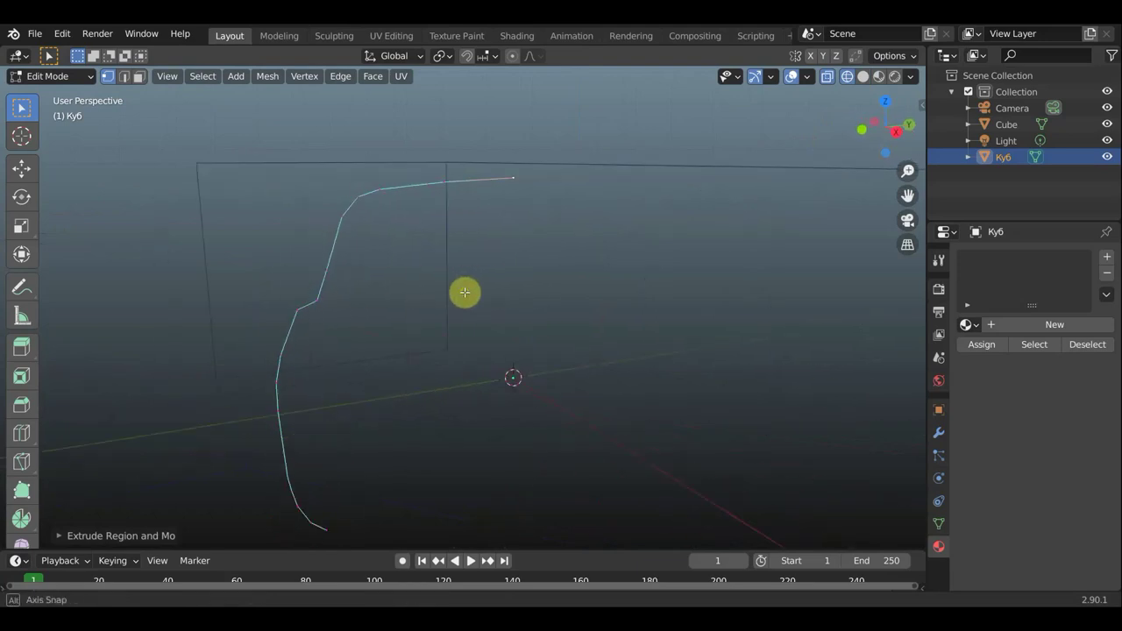
{"action": "left_click", "coordinate": [863, 77]}
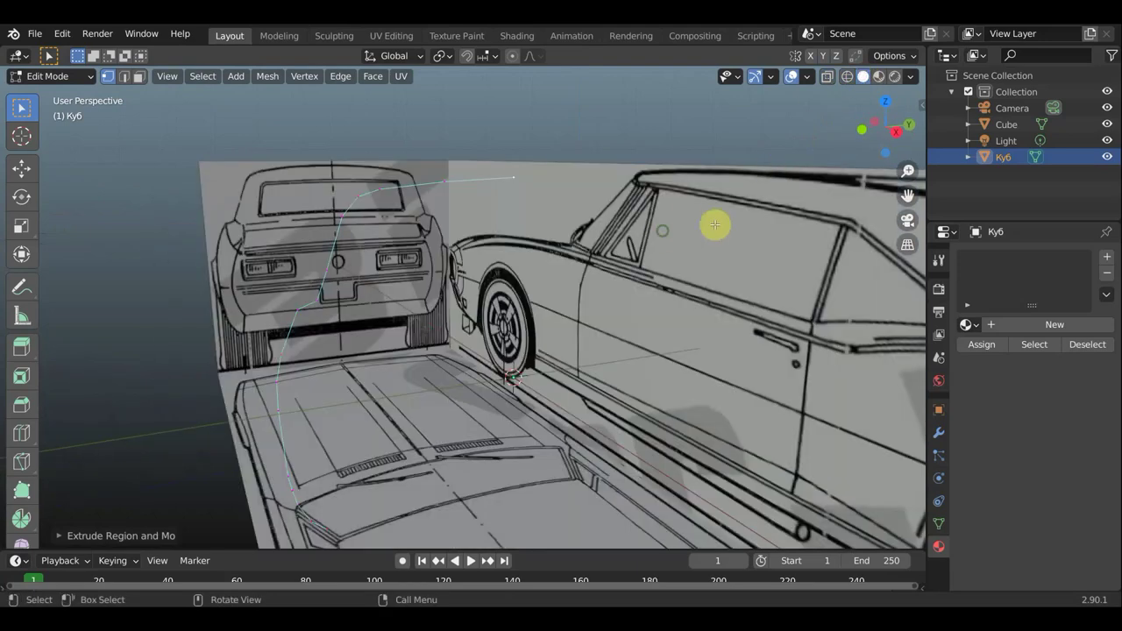
{"action": "mouse_move", "coordinate": [715, 224]}
{"action": "middle_mouse_down"}
{"action": "mouse_move", "coordinate": [772, 213]}
{"action": "mouse_move", "coordinate": [724, 310]}
{"action": "middle_mouse_up"}
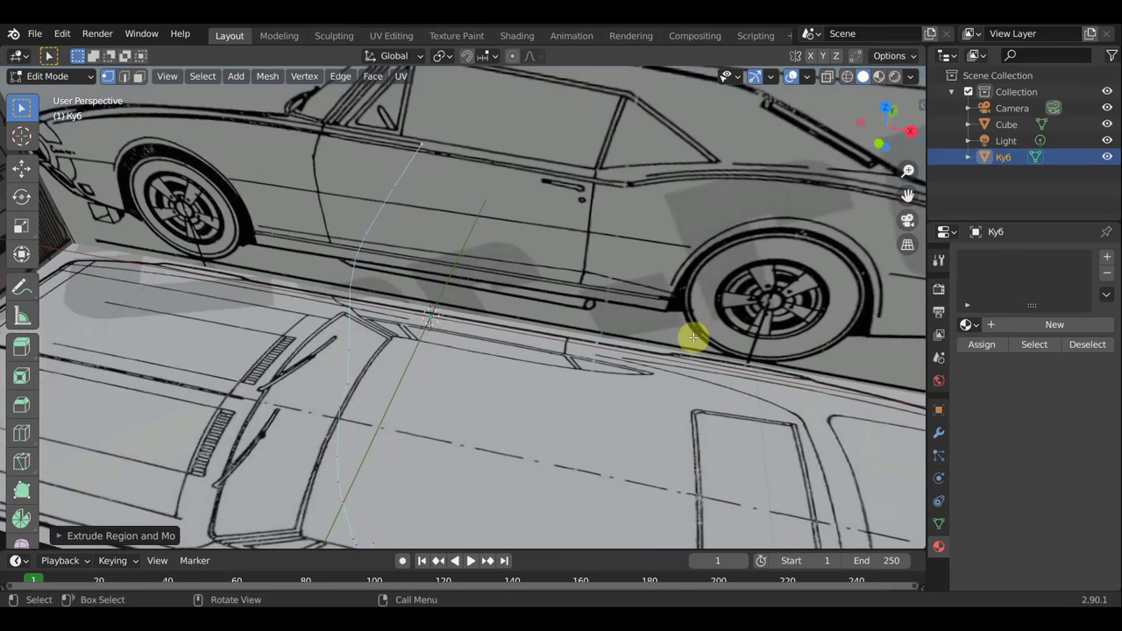
Switch to the side-on orthographic view of the car blueprint, zoomed out
{"action": "key", "text": "KP_3"}
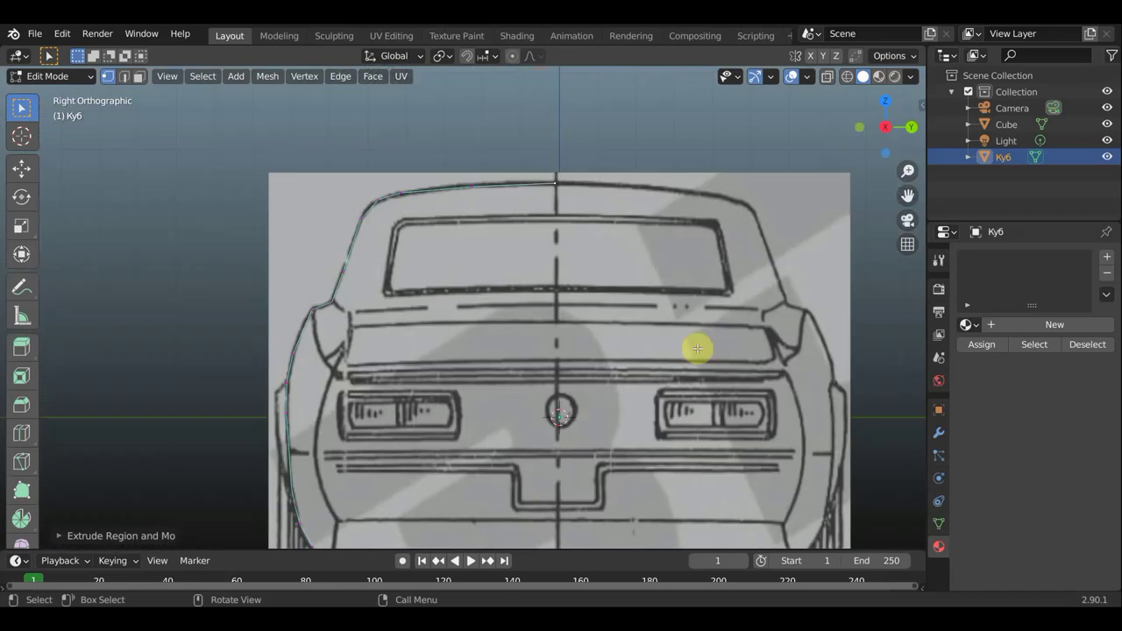
{"action": "key", "text": "KP_1"}
{"action": "scroll", "coordinate": [693, 359], "scroll_direction": "down", "scroll_amount": 3}
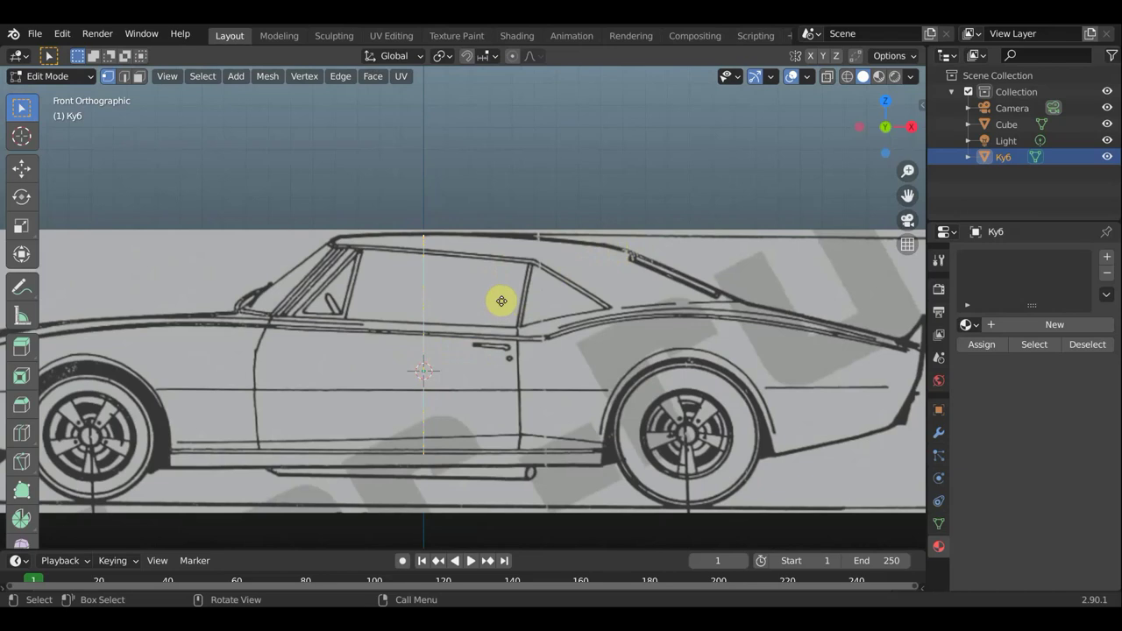
Position the vertical profile edge at the rear door line in side view
{"action": "key", "text": "g"}
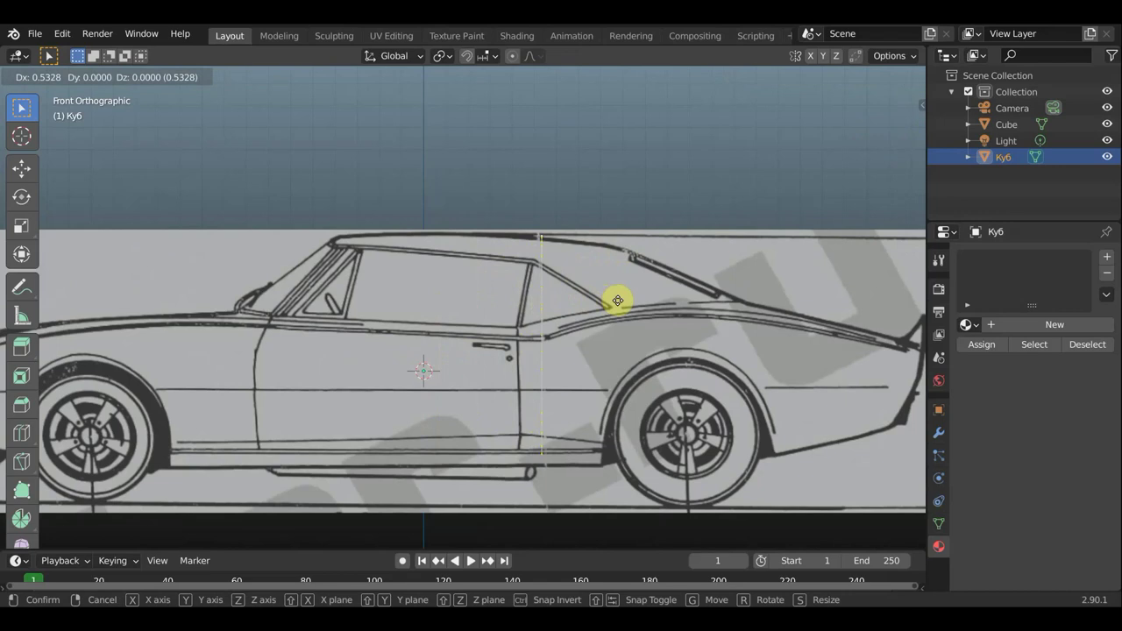
{"action": "left_click", "coordinate": [618, 301]}
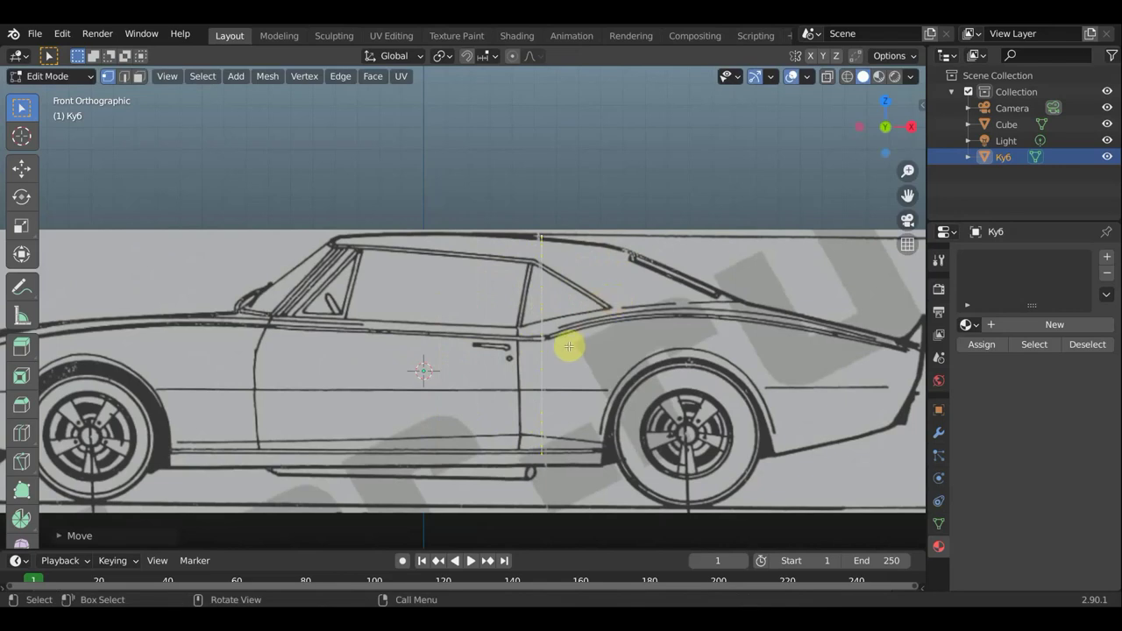
{"action": "mouse_move", "coordinate": [563, 345]}
{"action": "middle_mouse_down"}
{"action": "mouse_move", "coordinate": [483, 363]}
{"action": "mouse_move", "coordinate": [533, 357]}
{"action": "middle_mouse_up"}
{"action": "key", "text": "KP_1"}
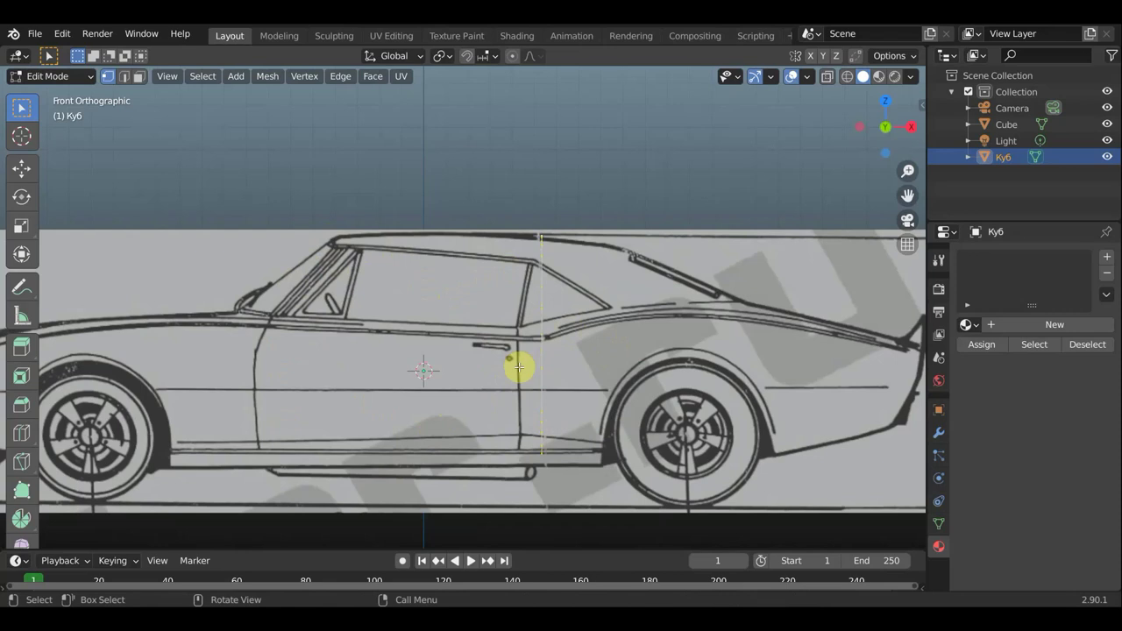
{"action": "key", "text": "g"}
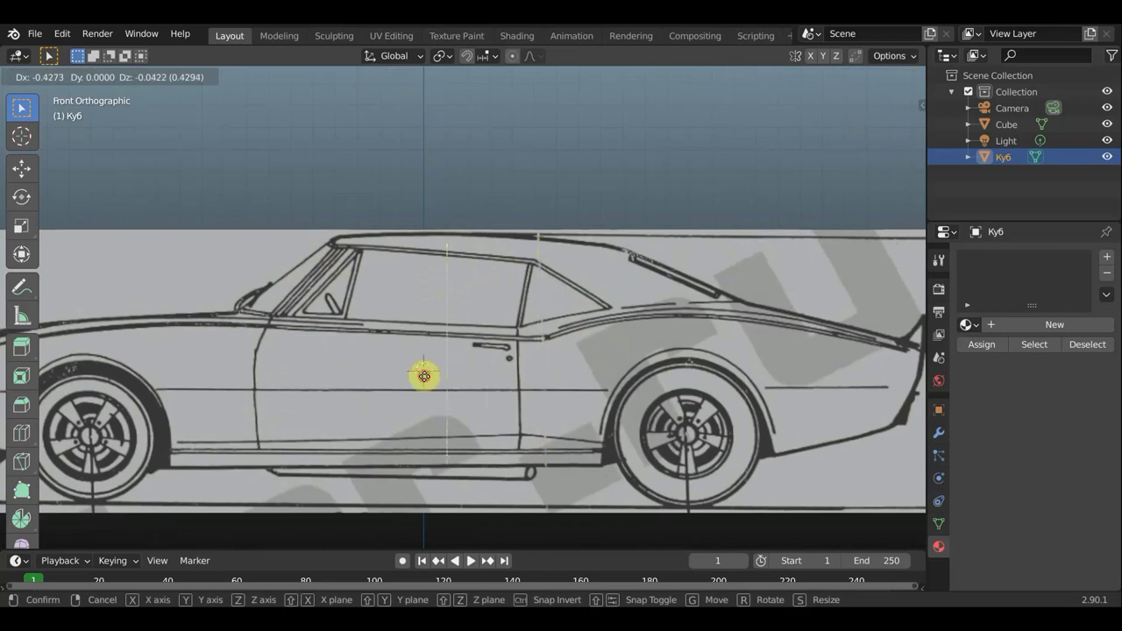
{"action": "left_click", "coordinate": [424, 376]}
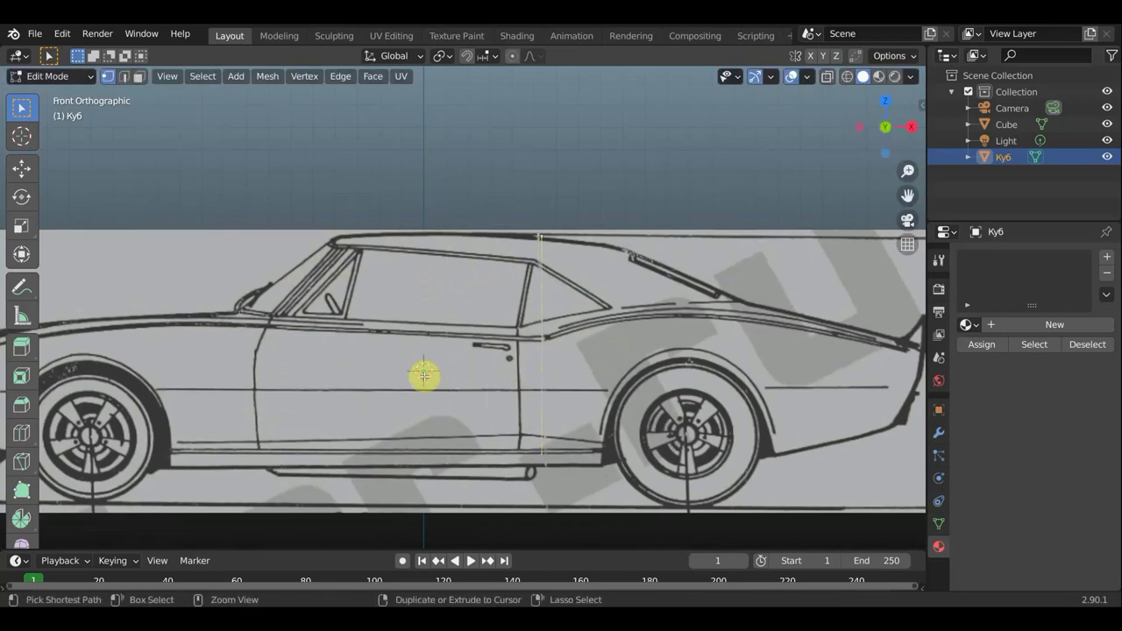
Extrude the edge into a strip of faces reaching forward to the door's front edge
{"action": "key", "text": "e"}
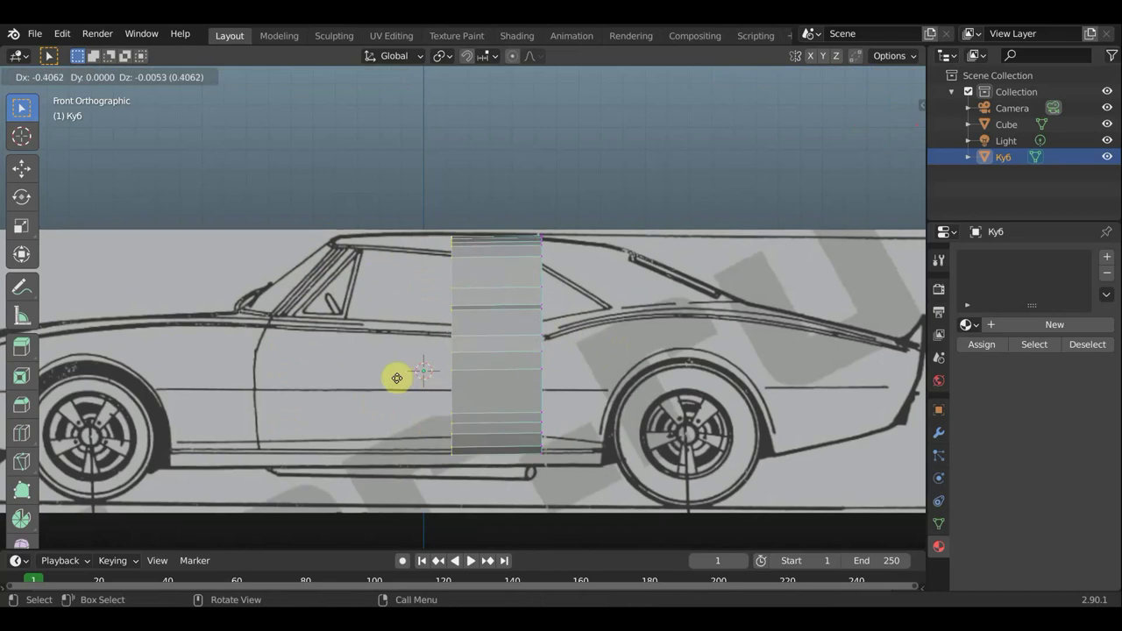
{"action": "right_click", "coordinate": [397, 378]}
{"action": "key", "text": "g"}
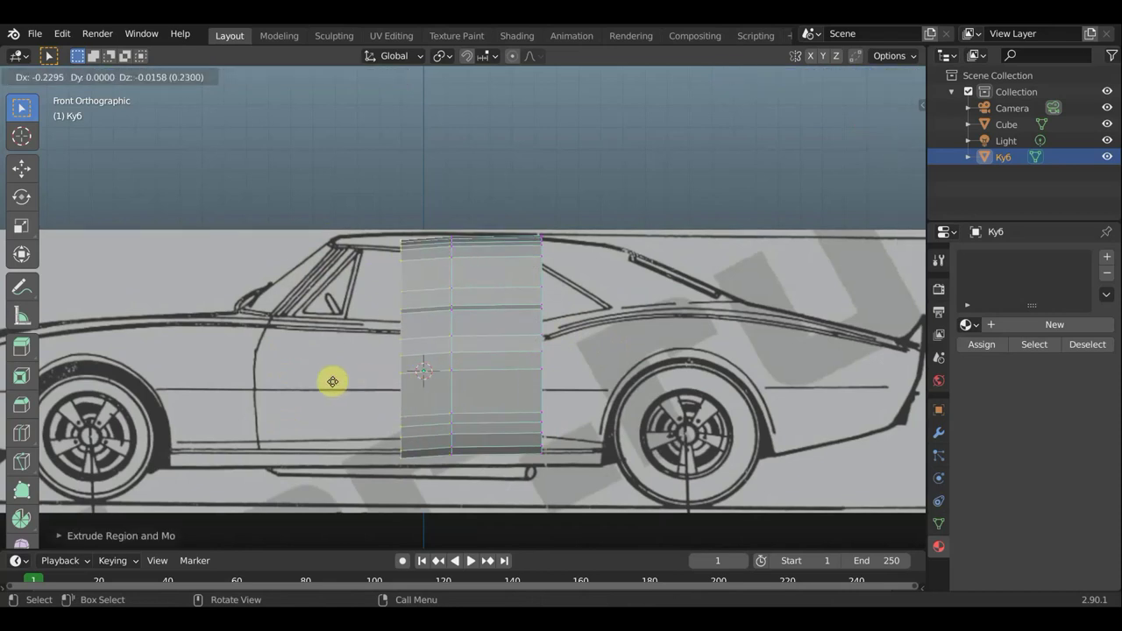
{"action": "left_click", "coordinate": [311, 378]}
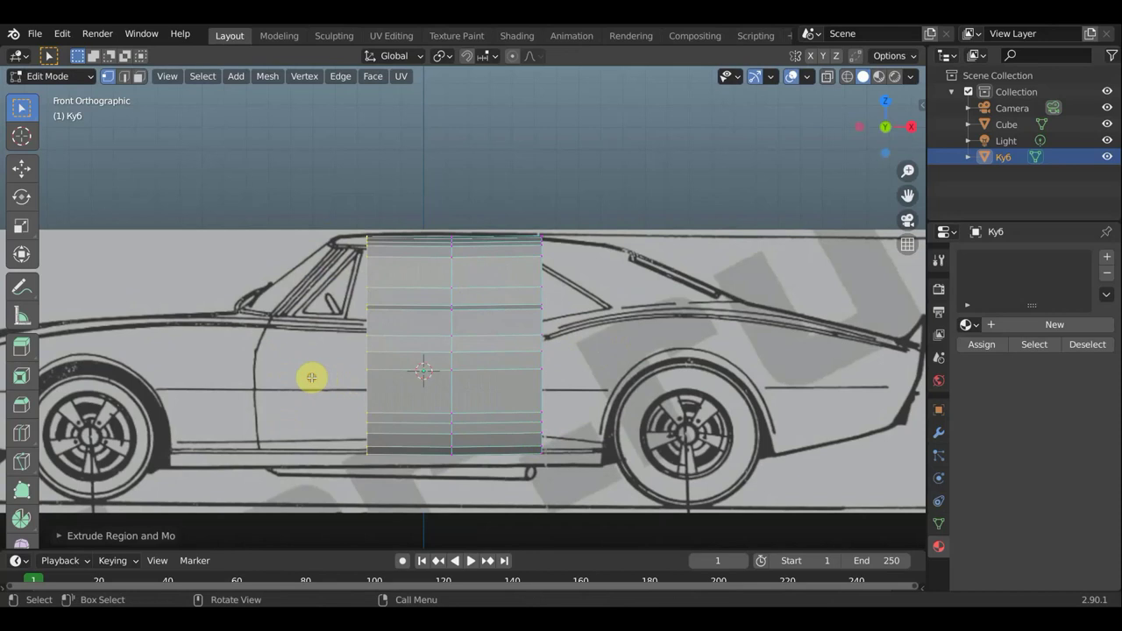
{"action": "key", "text": "g"}
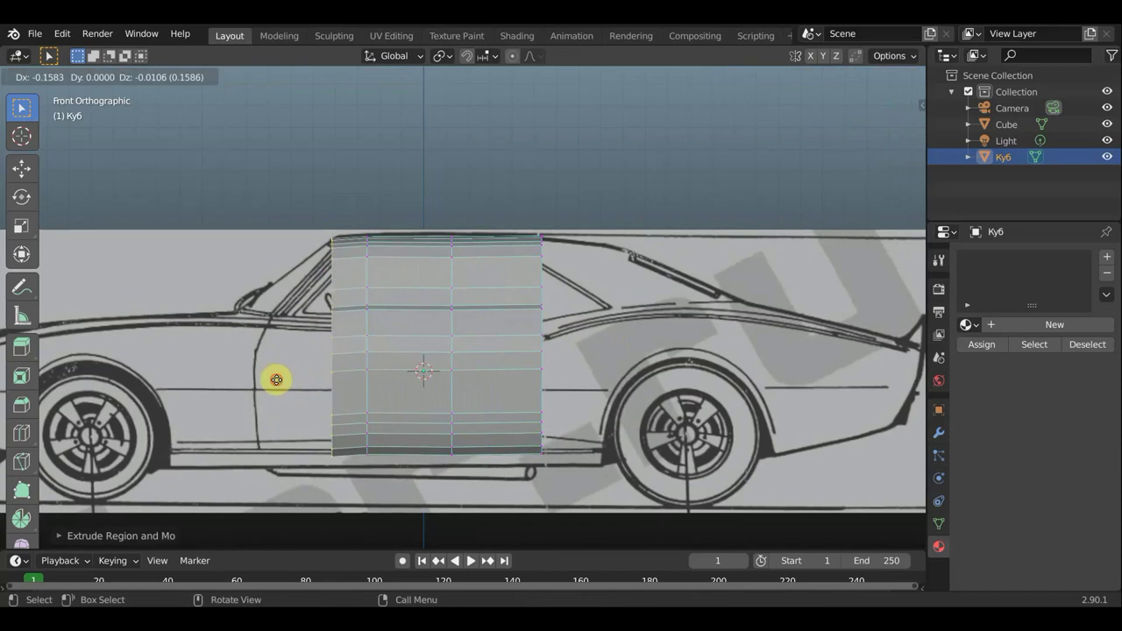
{"action": "left_click", "coordinate": [276, 379]}
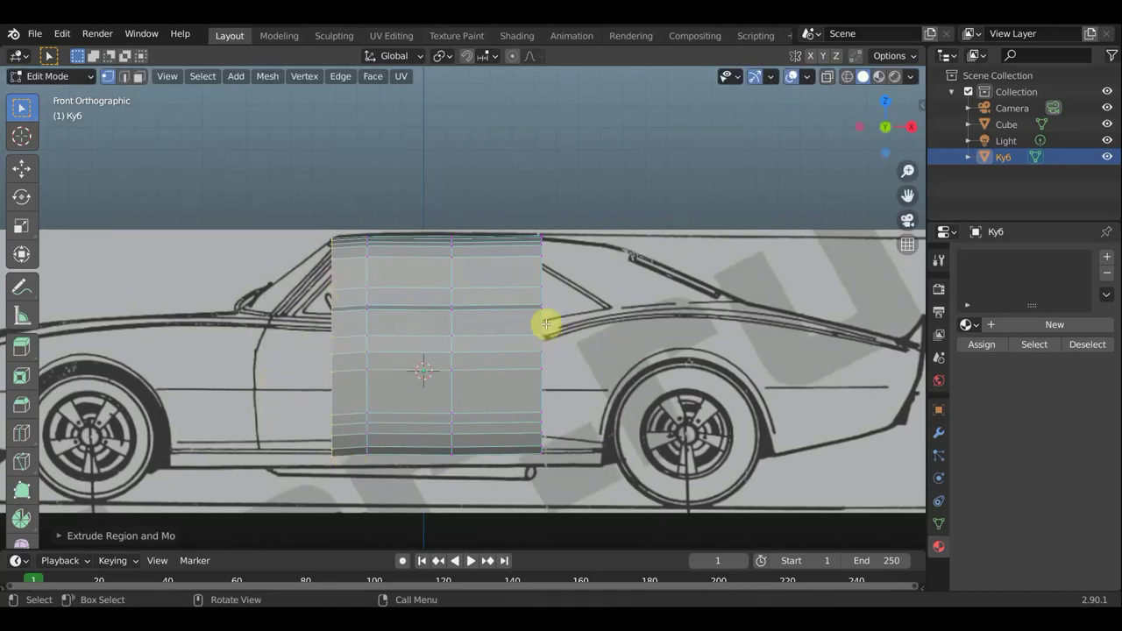
Box-select the panel's rear column of vertices in wireframe, then return to solid shading
{"action": "left_click", "coordinate": [847, 76]}
{"action": "left_click_drag", "start_coordinate": [528, 196], "coordinate": [563, 508]}
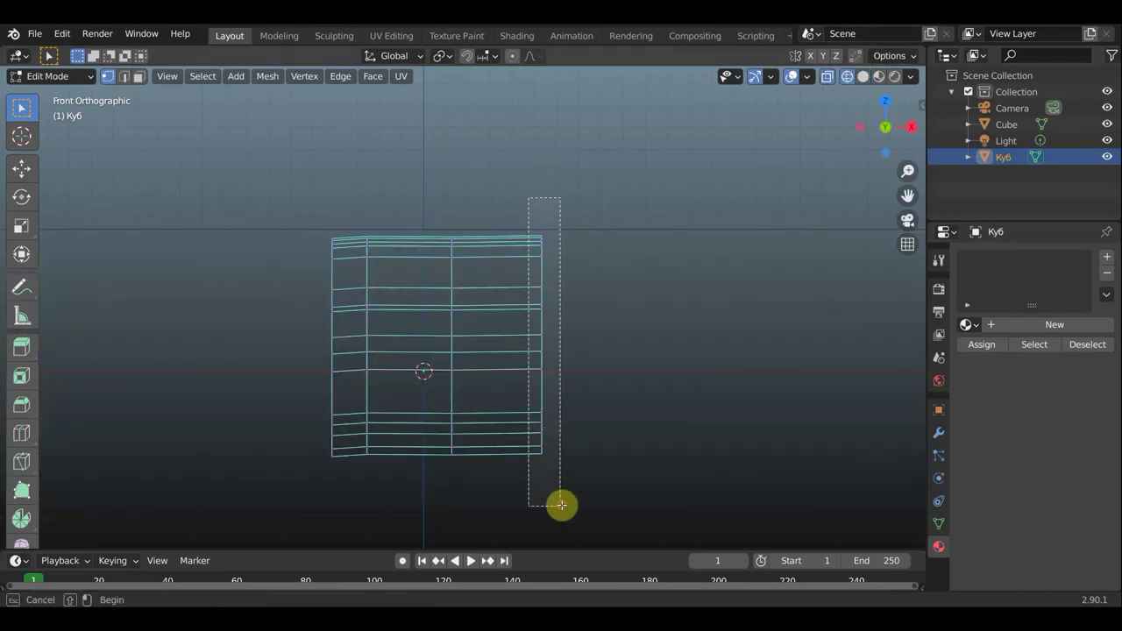
{"action": "left_click", "coordinate": [863, 76]}
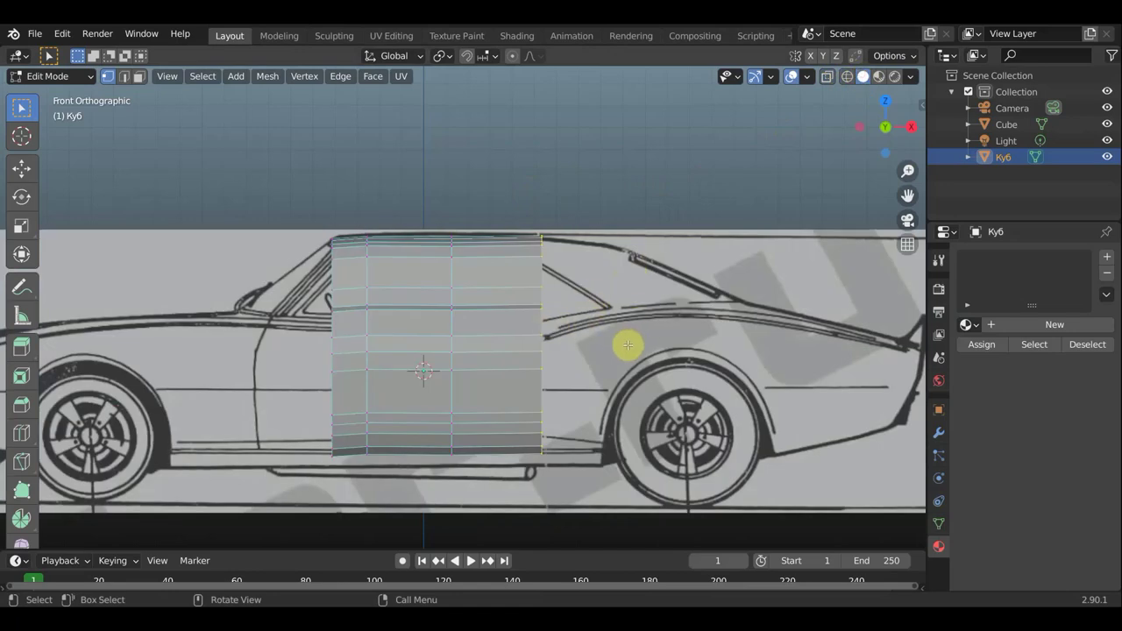
Adjust the panel's rear edge and extend a new column of faces toward the rear wheel arch
{"action": "key", "text": "g"}
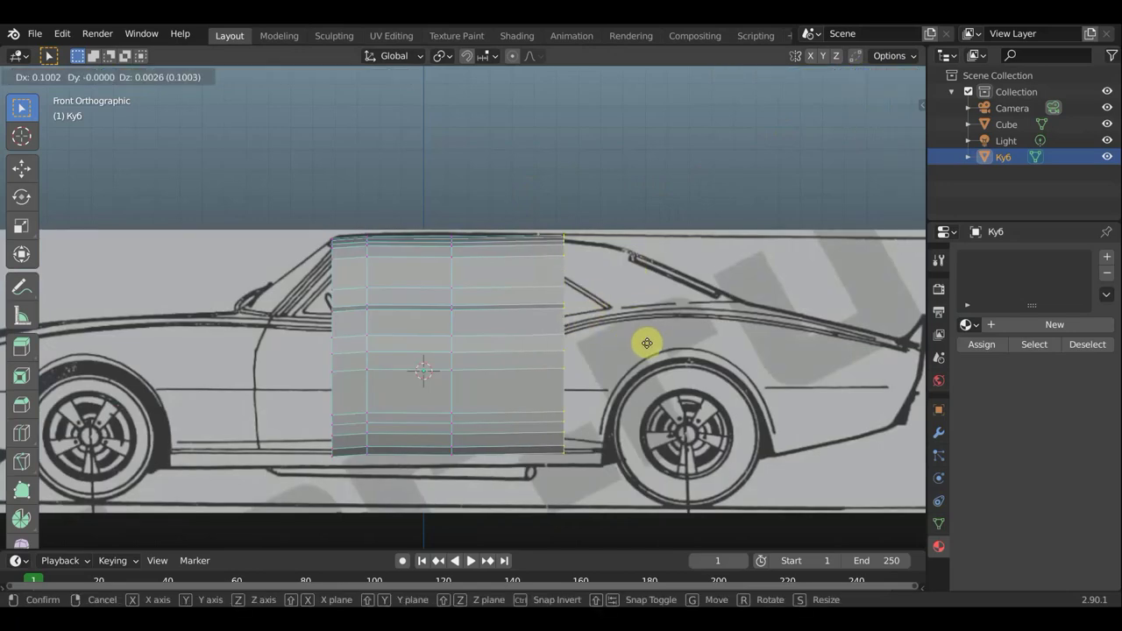
{"action": "left_click", "coordinate": [642, 348]}
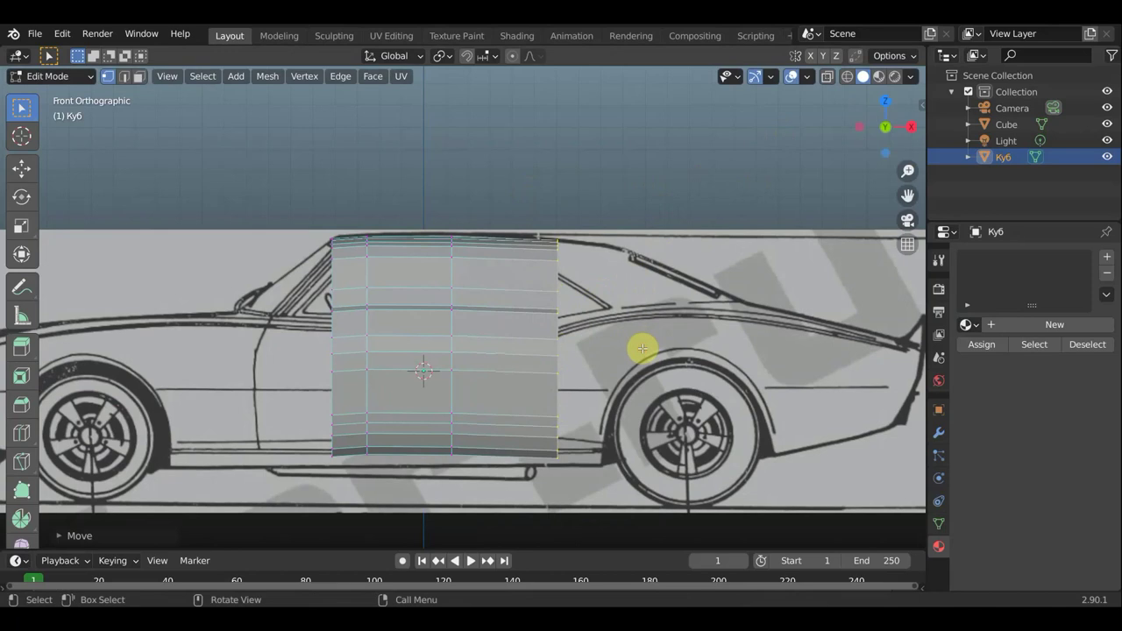
{"action": "key", "text": "g"}
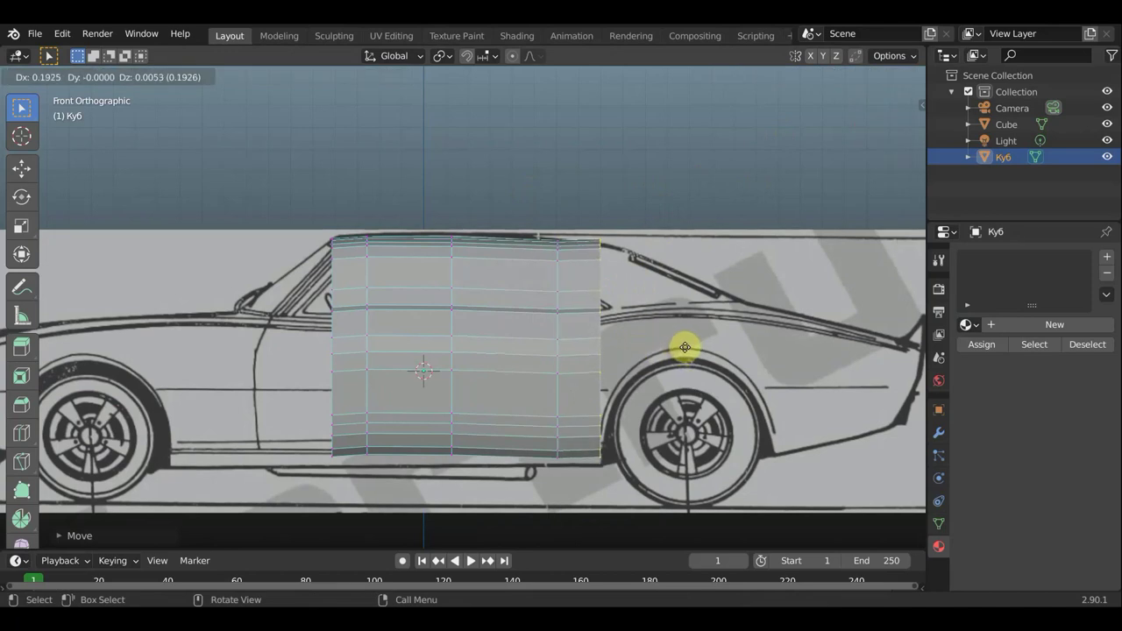
{"action": "left_click", "coordinate": [684, 348]}
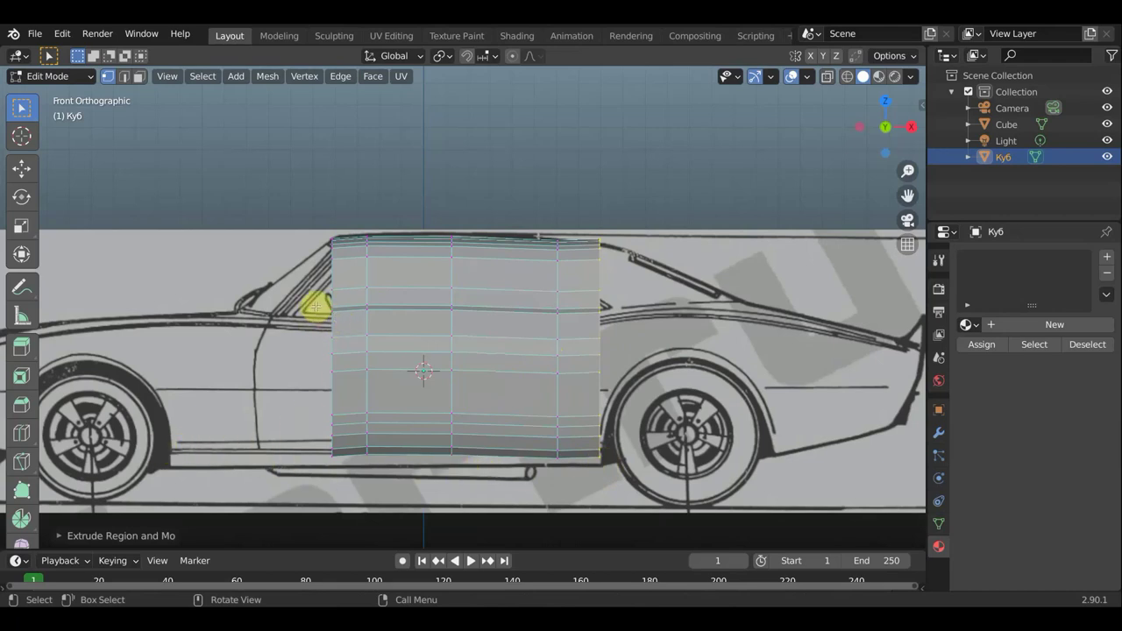
{"action": "left_click_drag", "start_coordinate": [318, 306], "coordinate": [338, 461]}
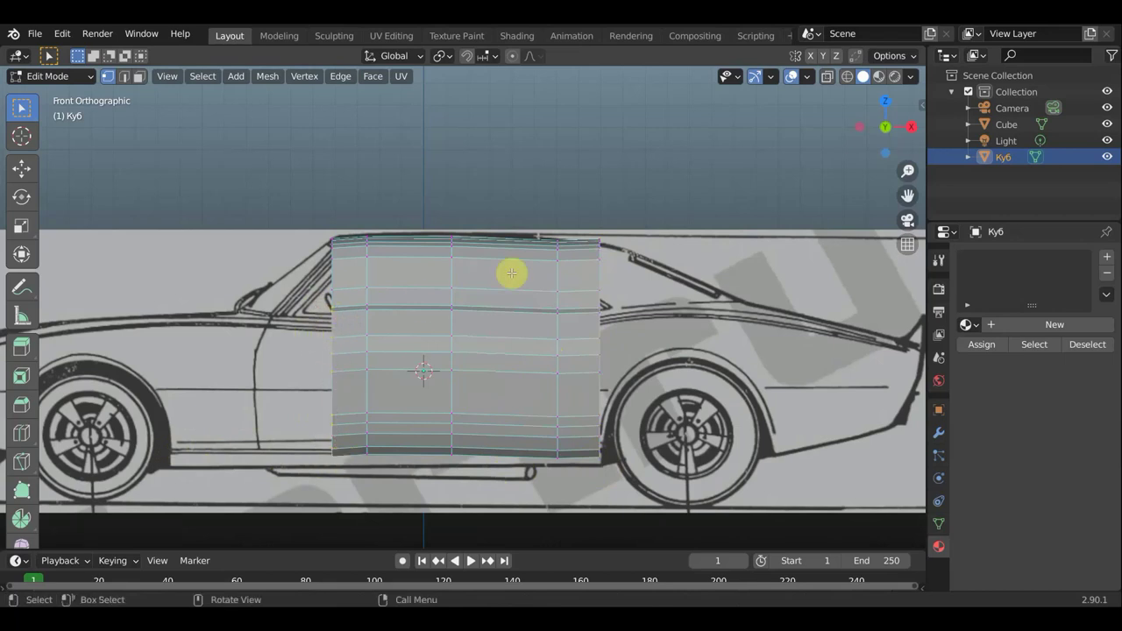
{"action": "middle_click_drag", "start_coordinate": [579, 200], "coordinate": [692, 163], "text": "shift"}
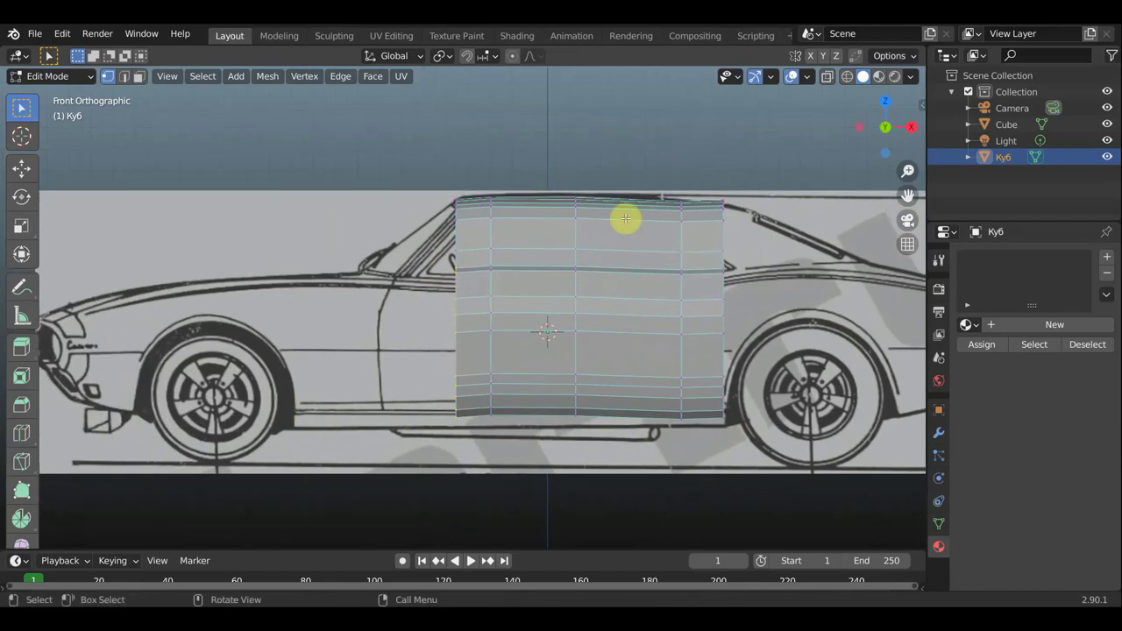
Stretch the lower front edge of the mesh forward
{"action": "key", "text": "g"}
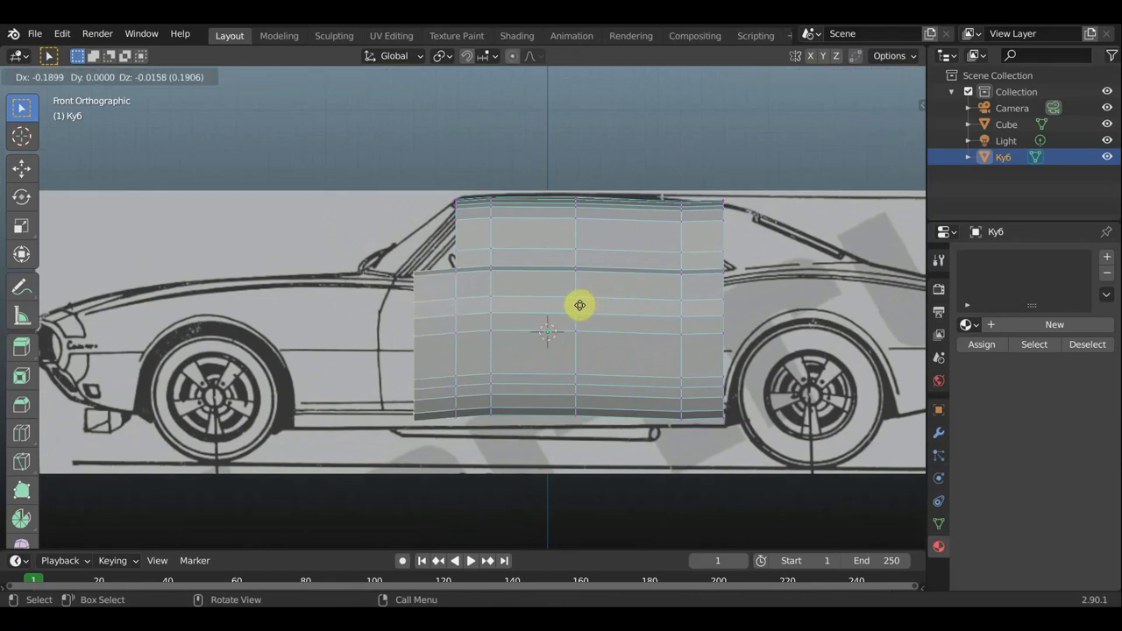
{"action": "left_click", "coordinate": [587, 306]}
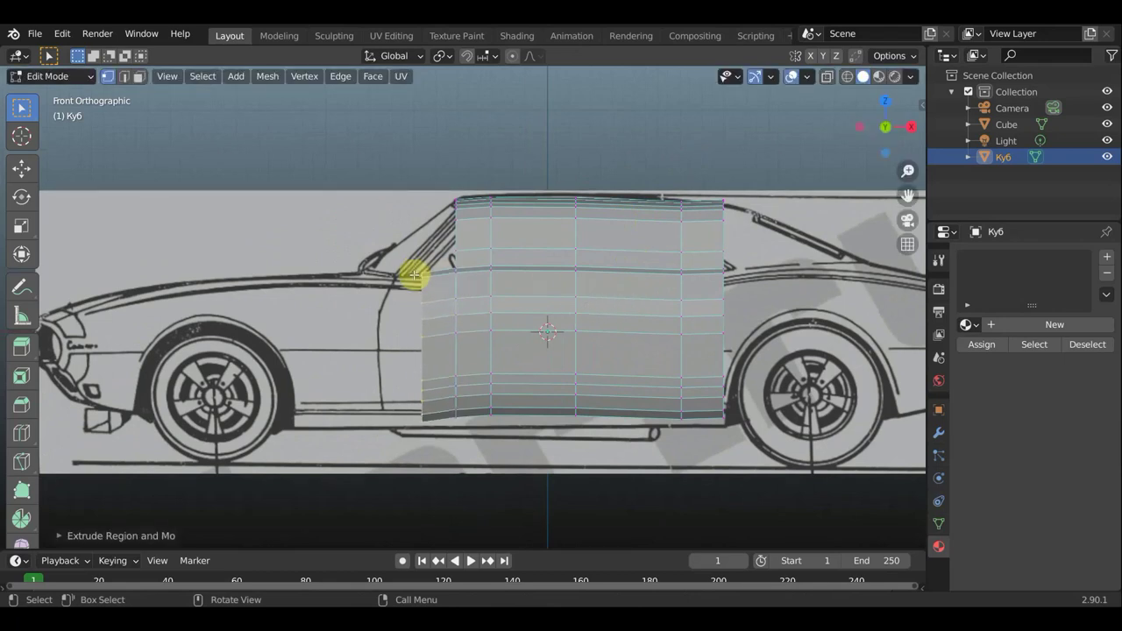
{"action": "scroll", "coordinate": [408, 267], "scroll_direction": "up", "scroll_amount": 3}
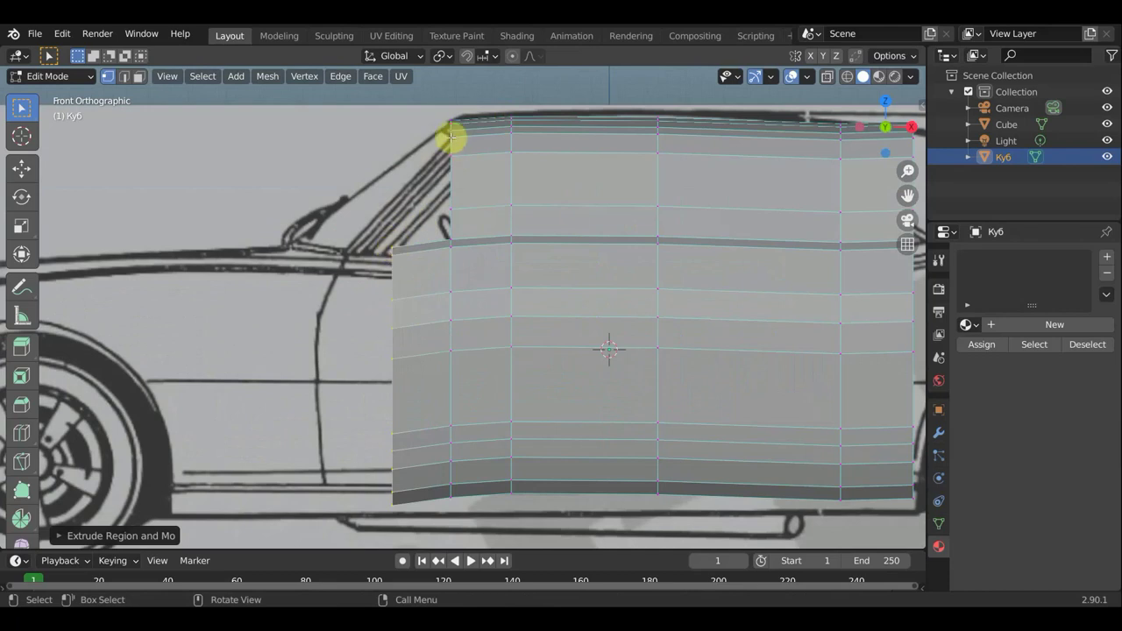
{"action": "scroll", "coordinate": [433, 283], "scroll_direction": "down", "scroll_amount": 1}
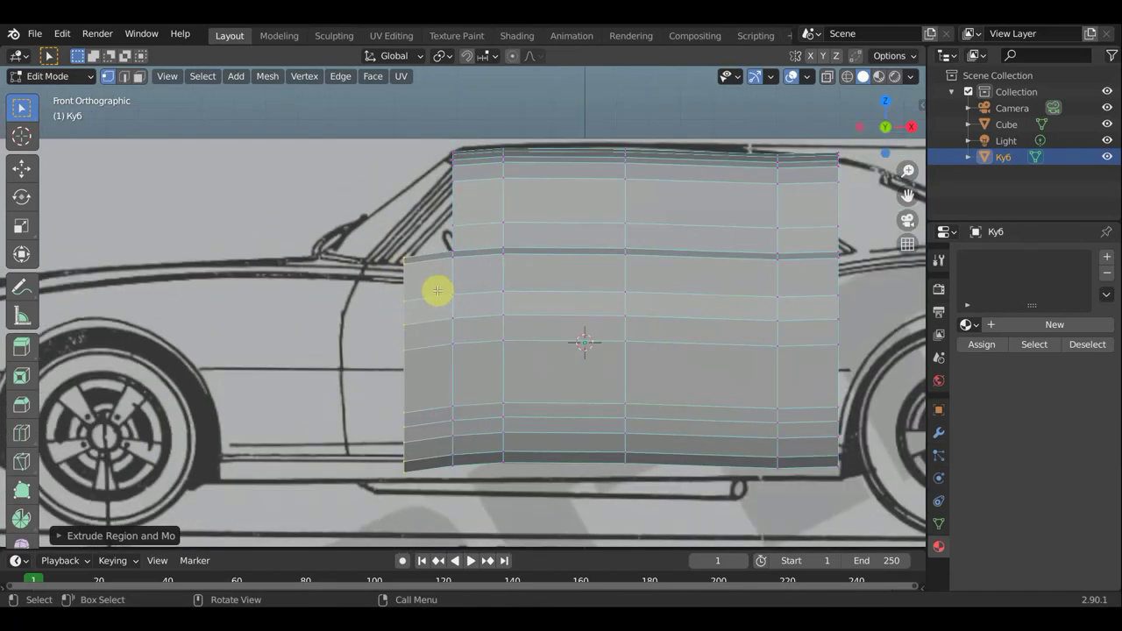
Extrude three new columns of faces forward, ending just behind the front wheel arch
{"action": "key", "text": "e"}
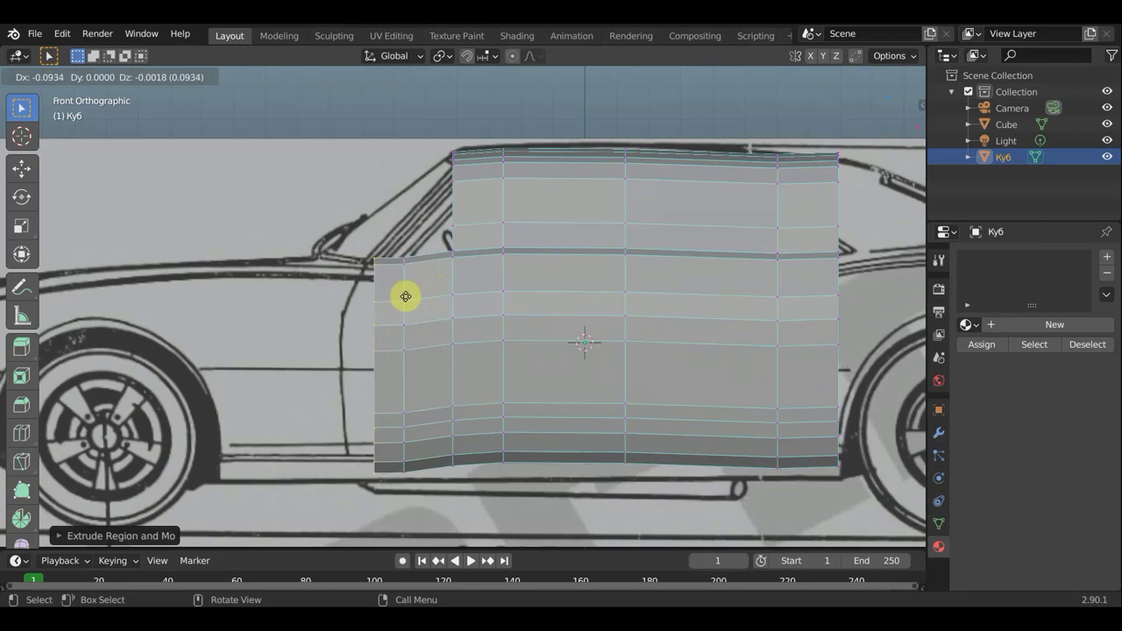
{"action": "left_click", "coordinate": [402, 299]}
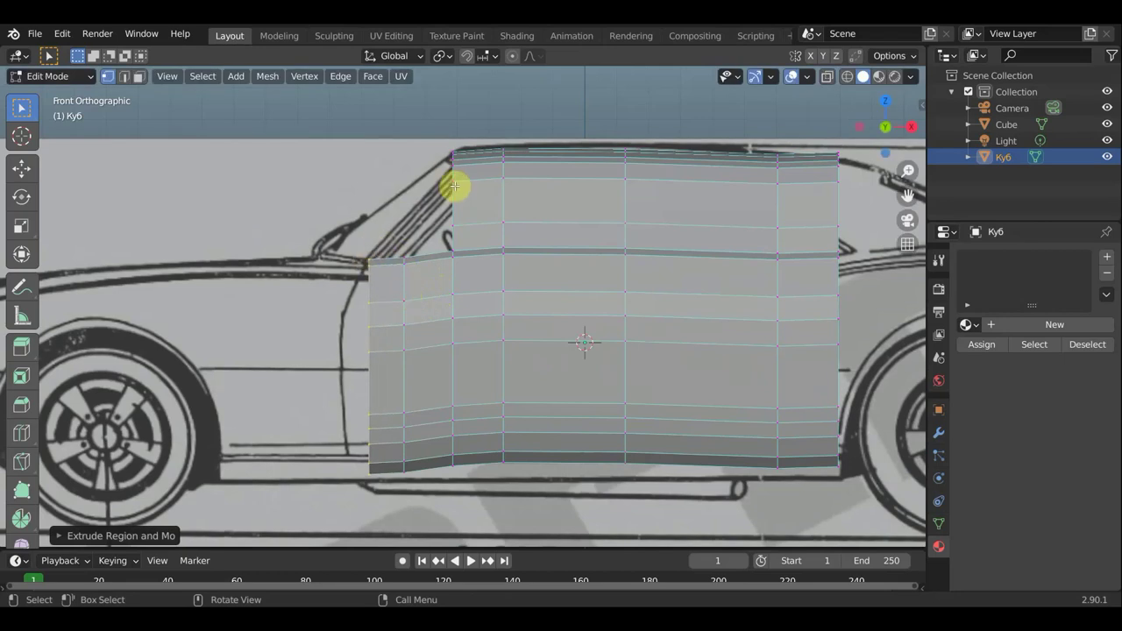
{"action": "key", "text": "e"}
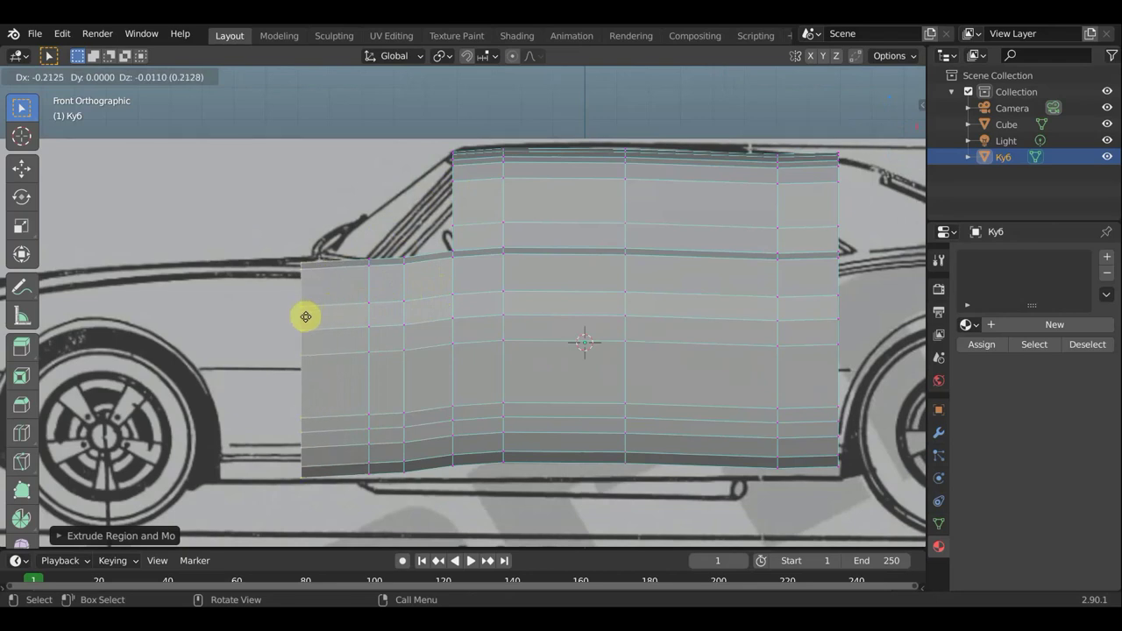
{"action": "left_click", "coordinate": [302, 315]}
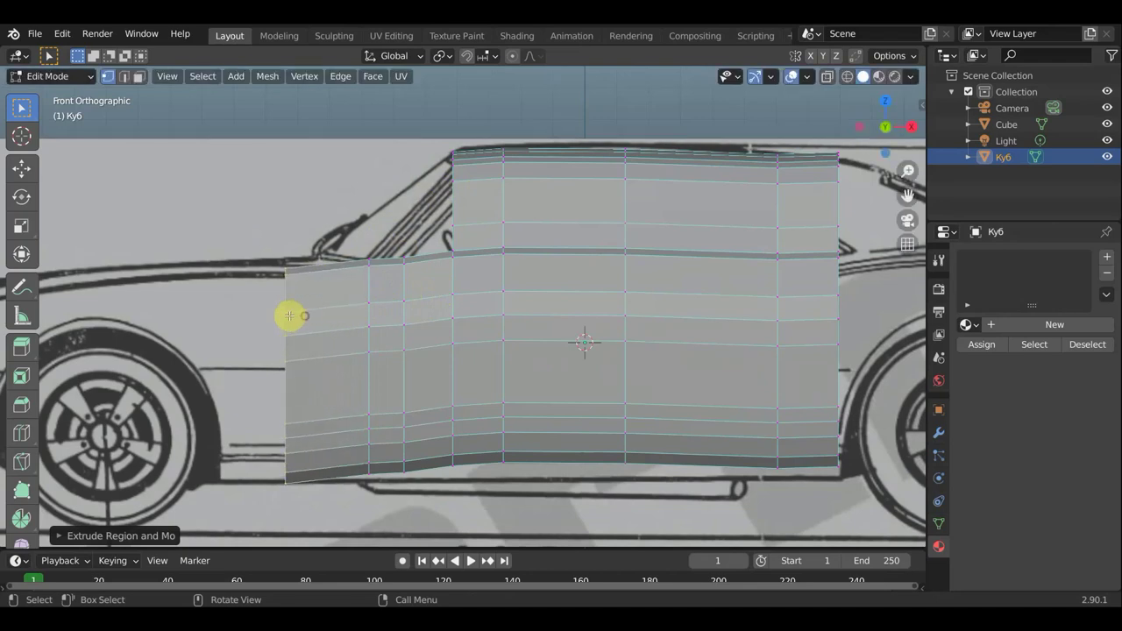
{"action": "key", "text": "e"}
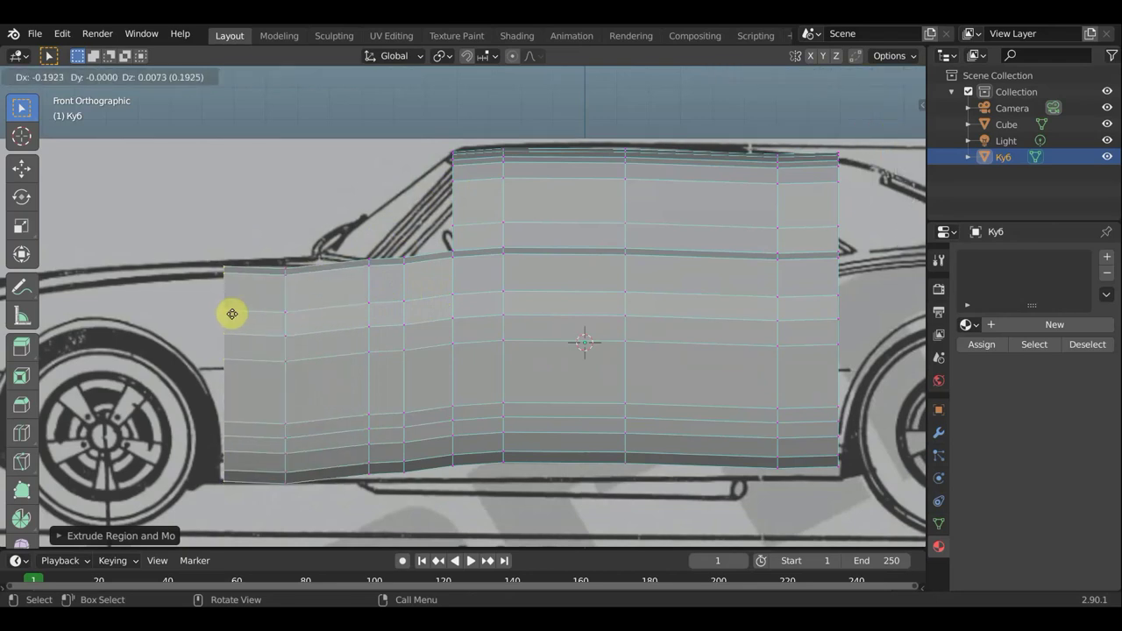
{"action": "left_click", "coordinate": [226, 316]}
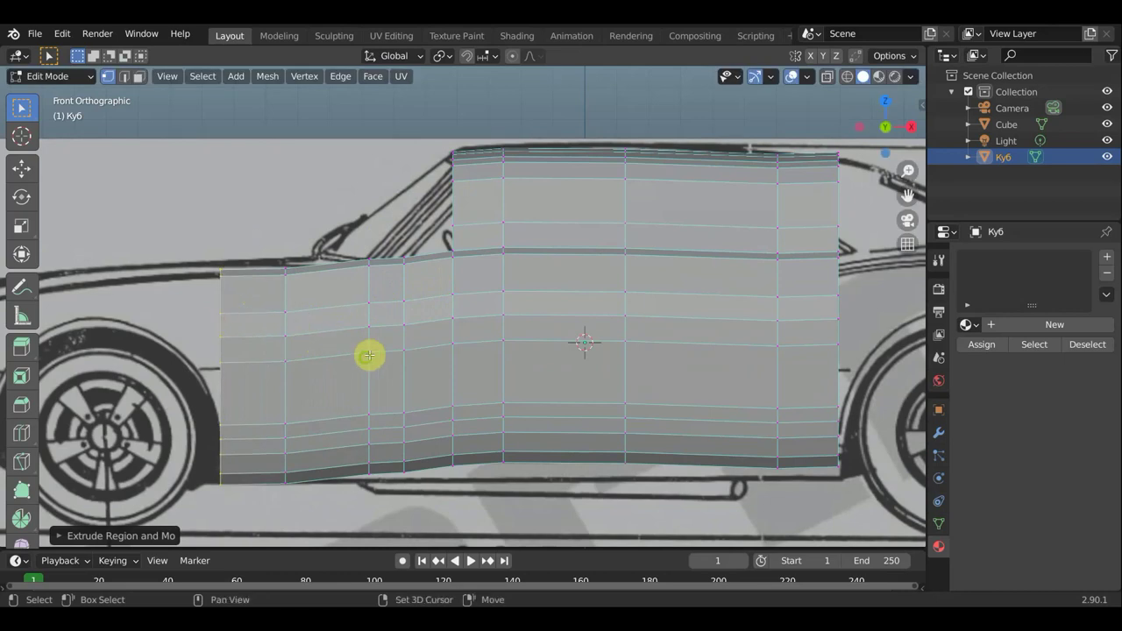
{"action": "middle_click_drag", "start_coordinate": [366, 356], "coordinate": [438, 303], "text": "shift"}
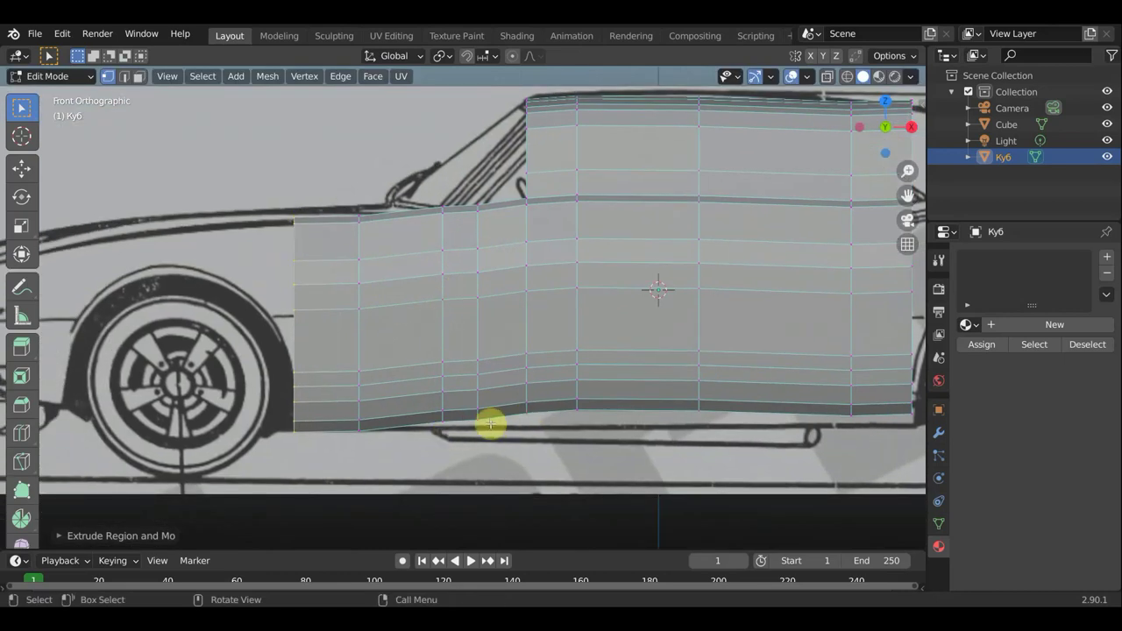
Lower five bottom-edge vertices one by one onto the blueprint's sill line
{"action": "left_click", "coordinate": [489, 429]}
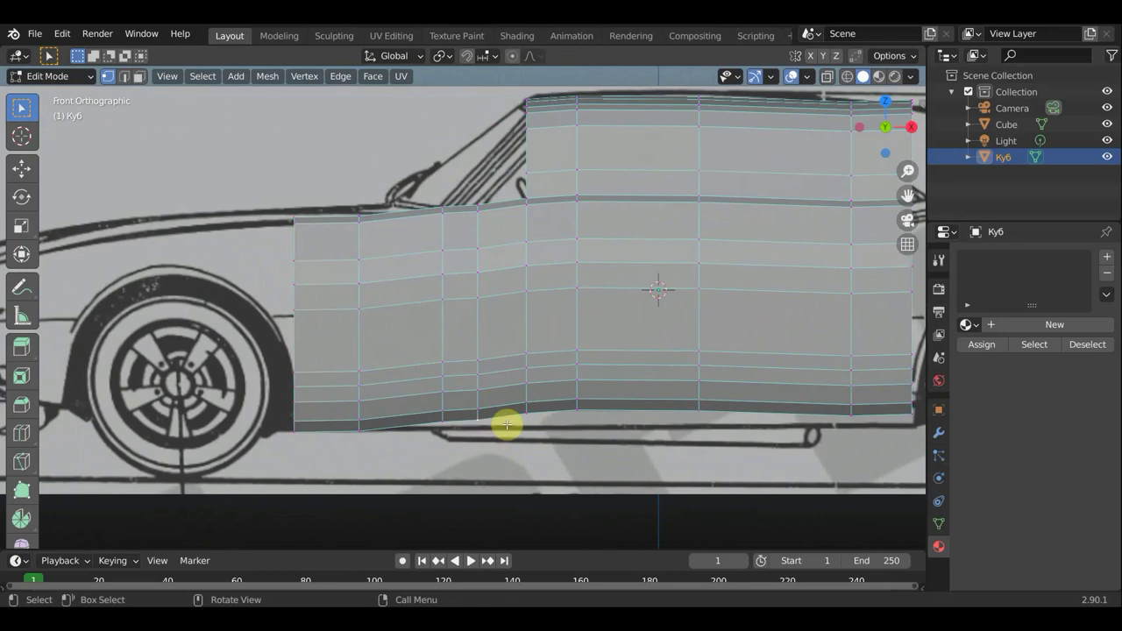
{"action": "key", "text": "g"}
{"action": "left_click", "coordinate": [476, 425]}
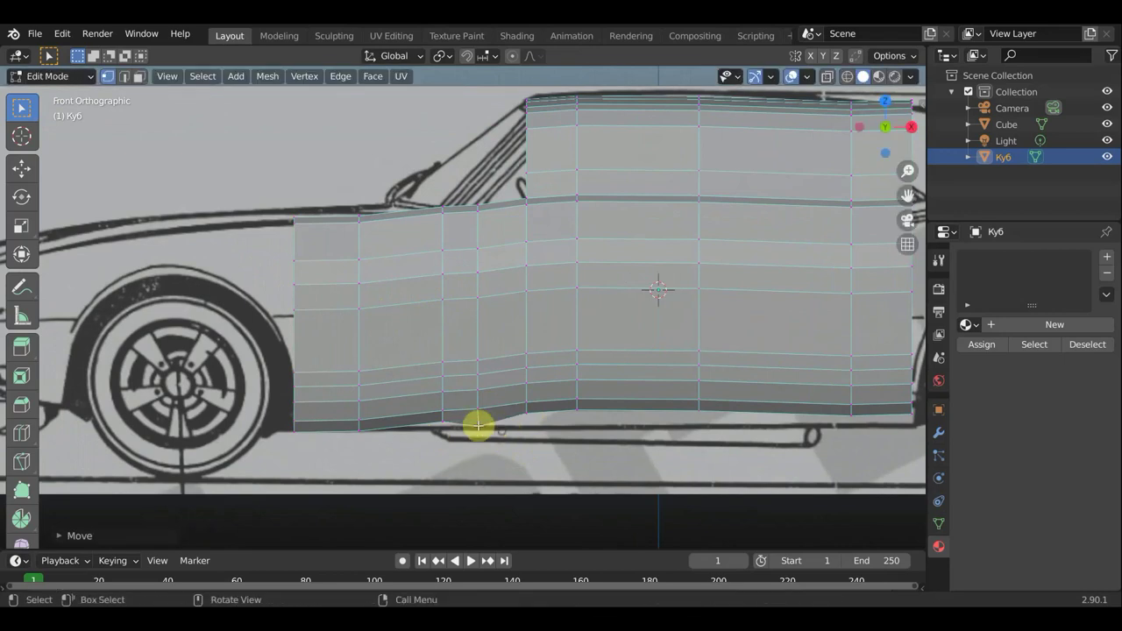
{"action": "left_click", "coordinate": [443, 421]}
{"action": "key", "text": "g"}
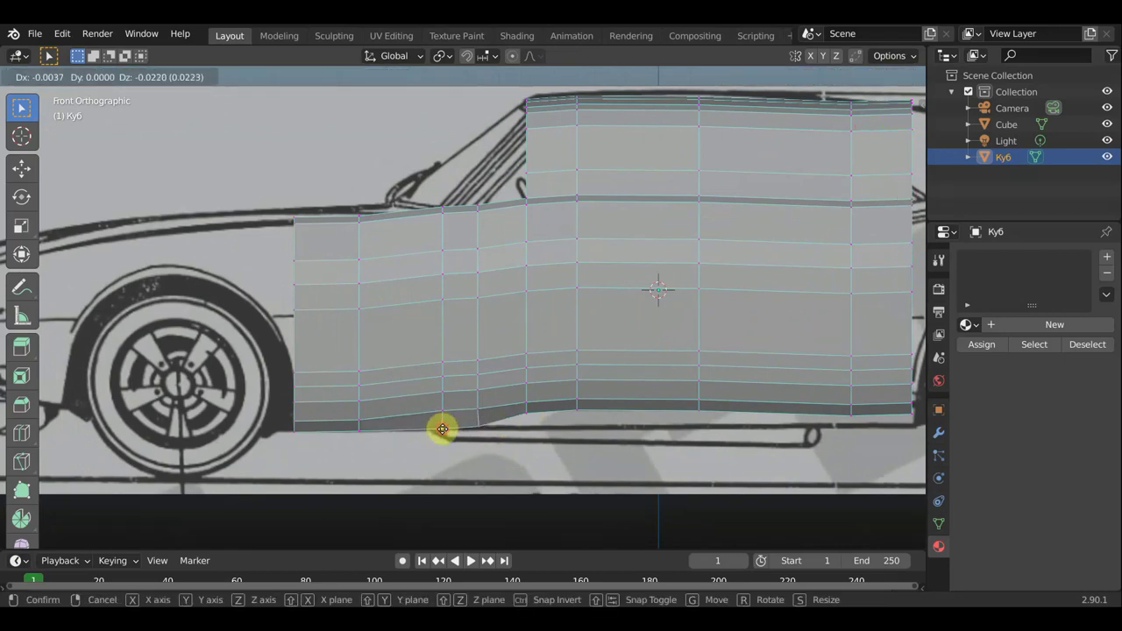
{"action": "left_click", "coordinate": [443, 429]}
{"action": "left_click", "coordinate": [524, 412]}
{"action": "key", "text": "g"}
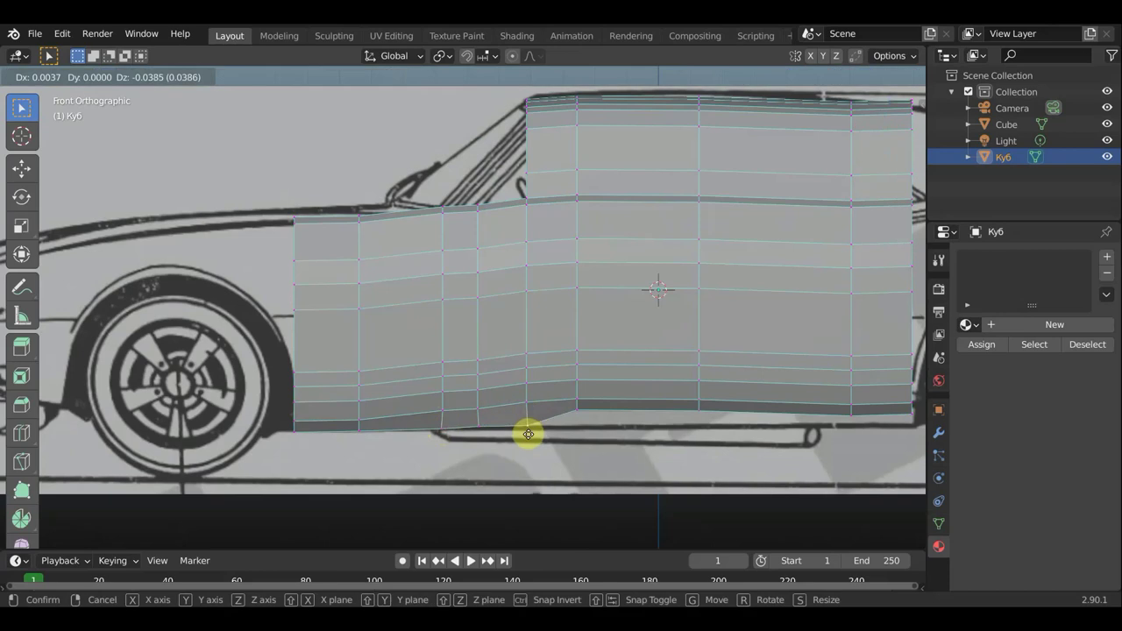
{"action": "left_click", "coordinate": [529, 429]}
{"action": "left_click", "coordinate": [575, 410]}
{"action": "key", "text": "g"}
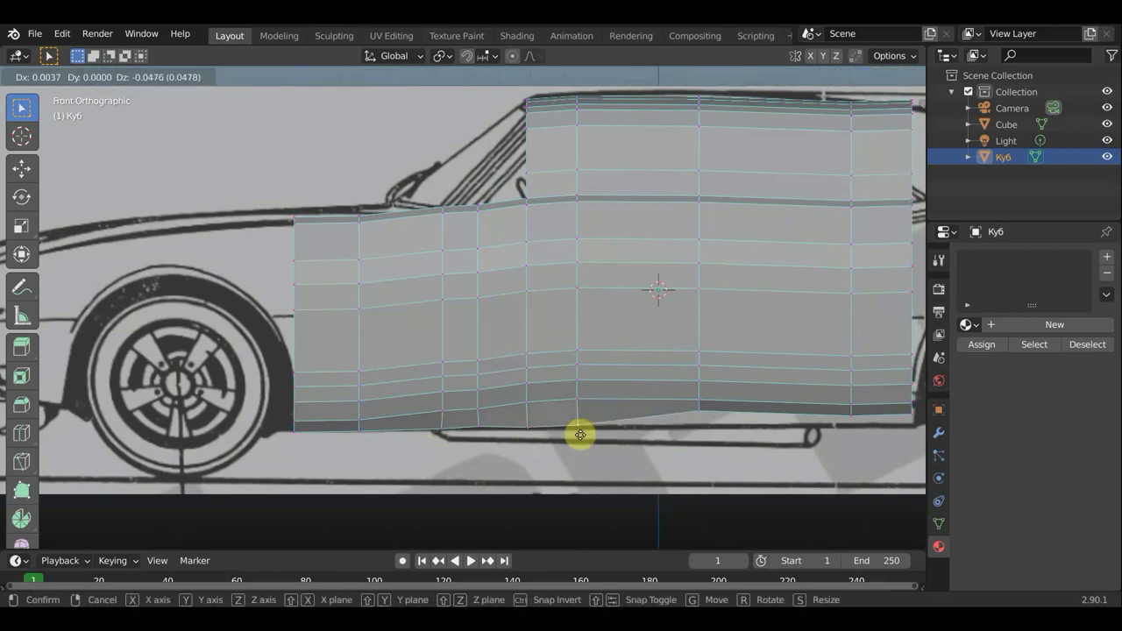
{"action": "left_click", "coordinate": [576, 427]}
{"action": "left_click", "coordinate": [700, 415]}
{"action": "key", "text": "g"}
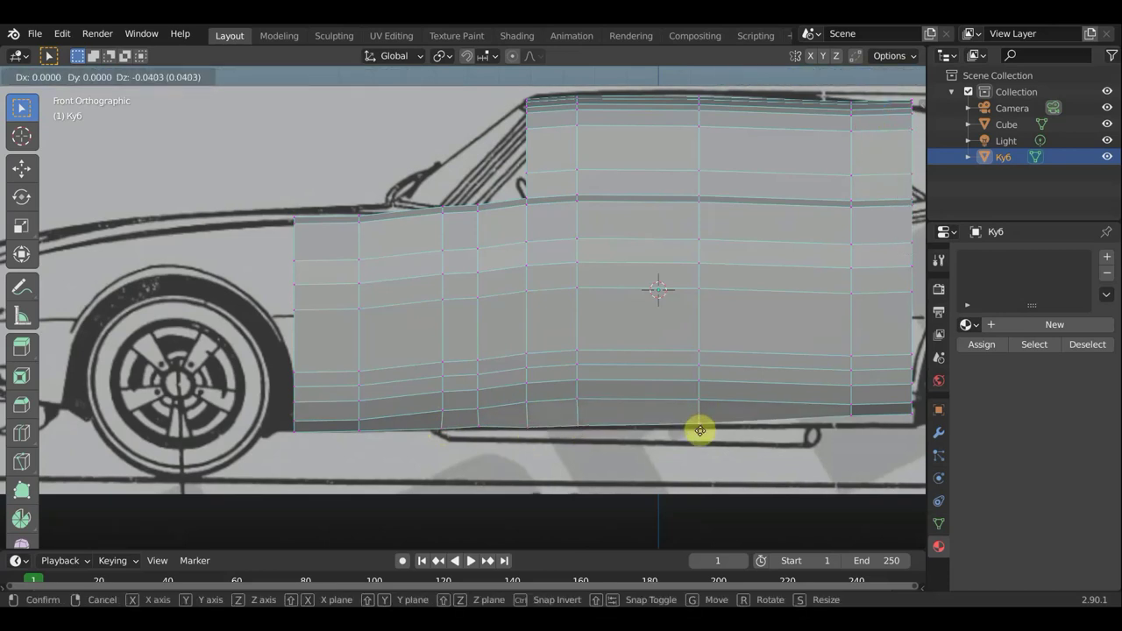
{"action": "left_click", "coordinate": [698, 430]}
{"action": "scroll", "coordinate": [799, 426], "scroll_direction": "down", "scroll_amount": 2}
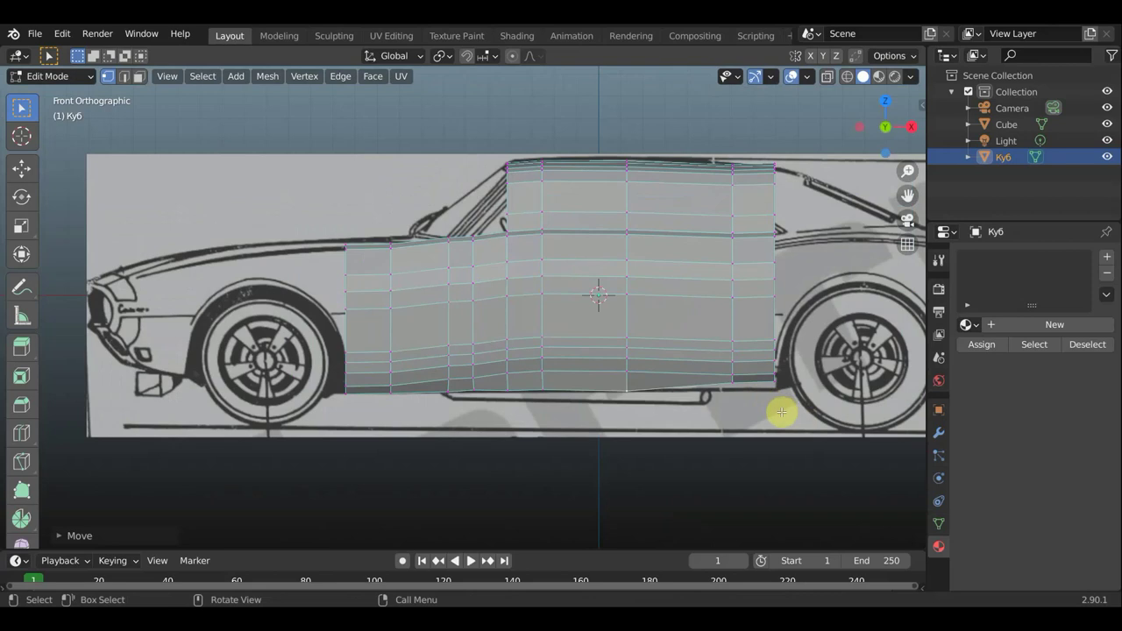
Drop the rear bottom vertex and the rear corner onto the sill at the arch's lower end
{"action": "middle_click_drag", "start_coordinate": [759, 401], "coordinate": [520, 403], "text": "shift"}
{"action": "scroll", "coordinate": [464, 421], "scroll_direction": "up", "scroll_amount": 4}
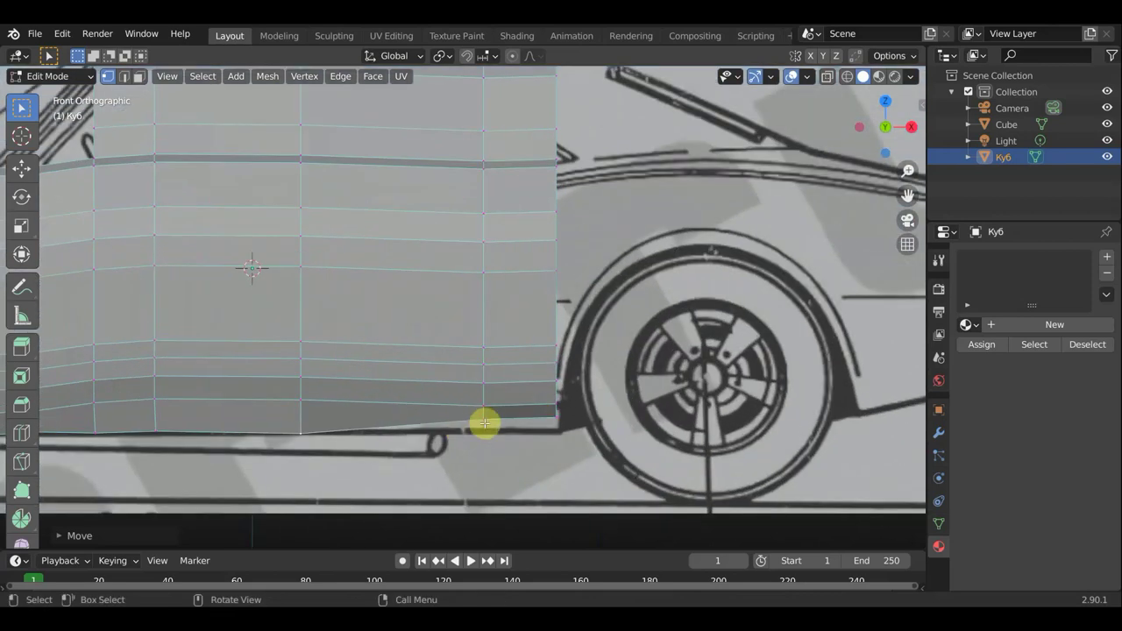
{"action": "left_click", "coordinate": [484, 424]}
{"action": "key", "text": "g"}
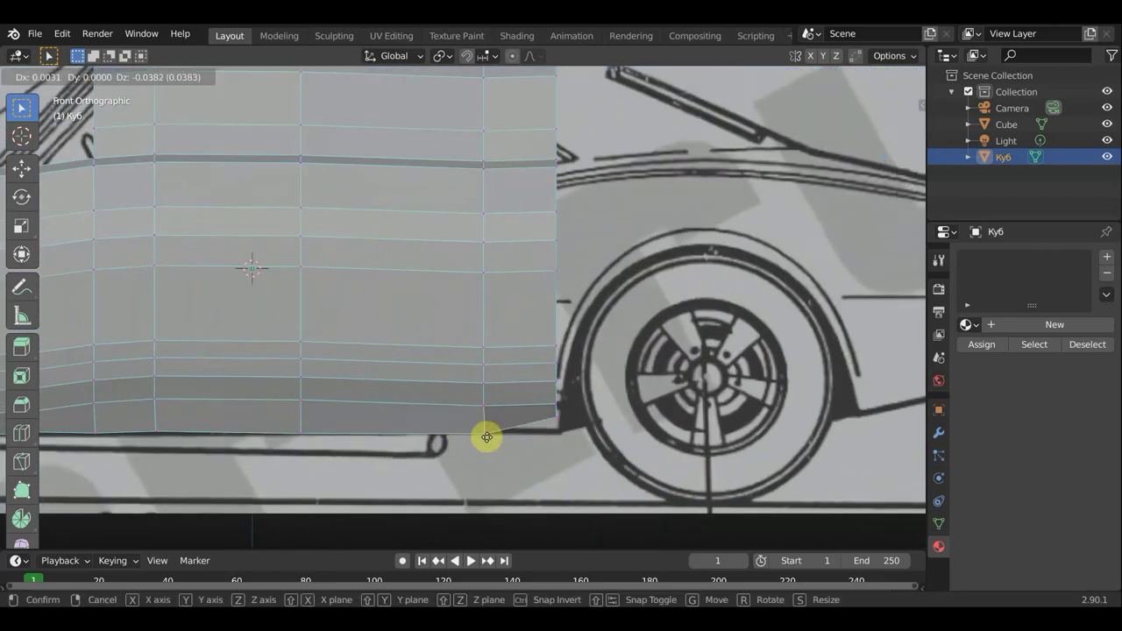
{"action": "left_click", "coordinate": [488, 430]}
{"action": "left_click", "coordinate": [554, 415]}
{"action": "key", "text": "g"}
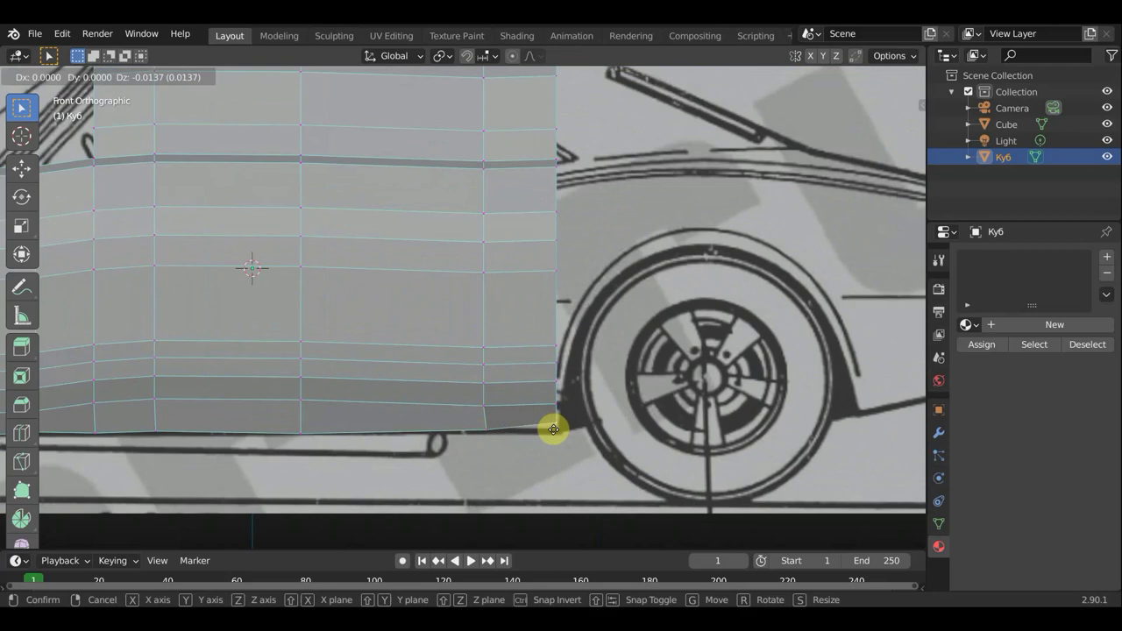
{"action": "left_click", "coordinate": [556, 430]}
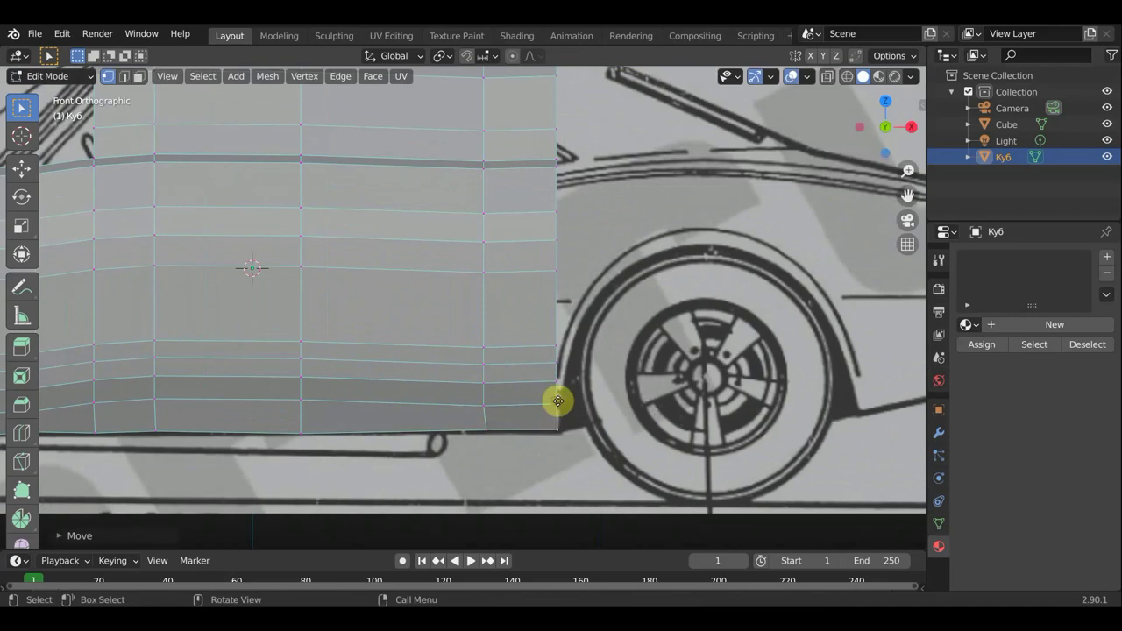
{"action": "key", "text": "g"}
{"action": "key", "text": "Escape"}
Move the rear-edge vertices upward along the rear wheel arch curve to its top
{"action": "key", "text": "g"}
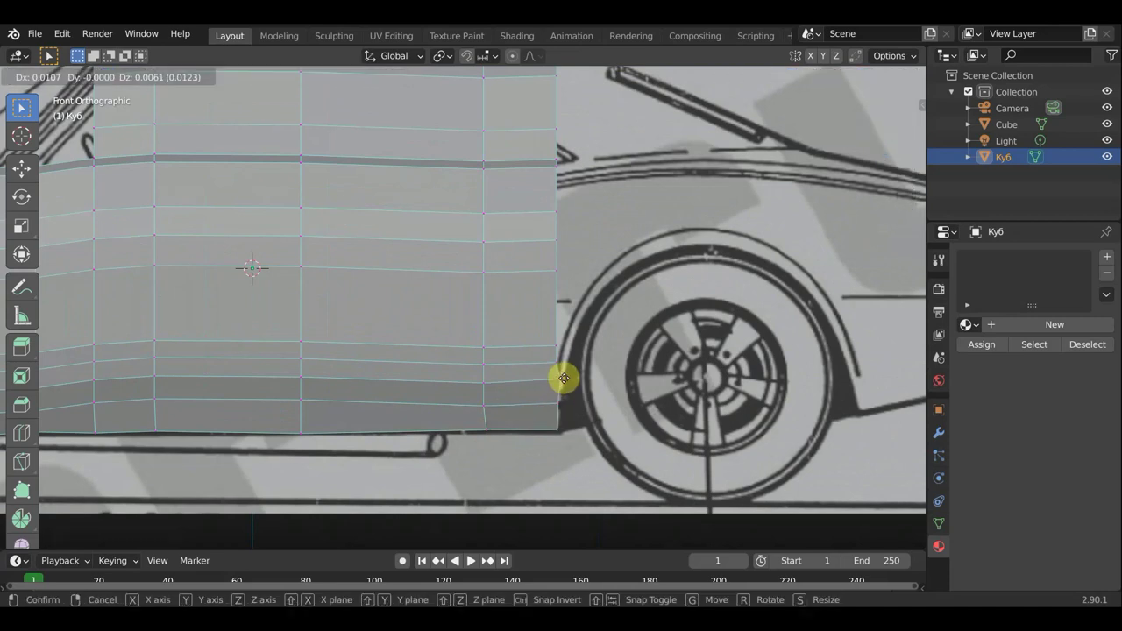
{"action": "left_click", "coordinate": [566, 378]}
{"action": "key", "text": "g"}
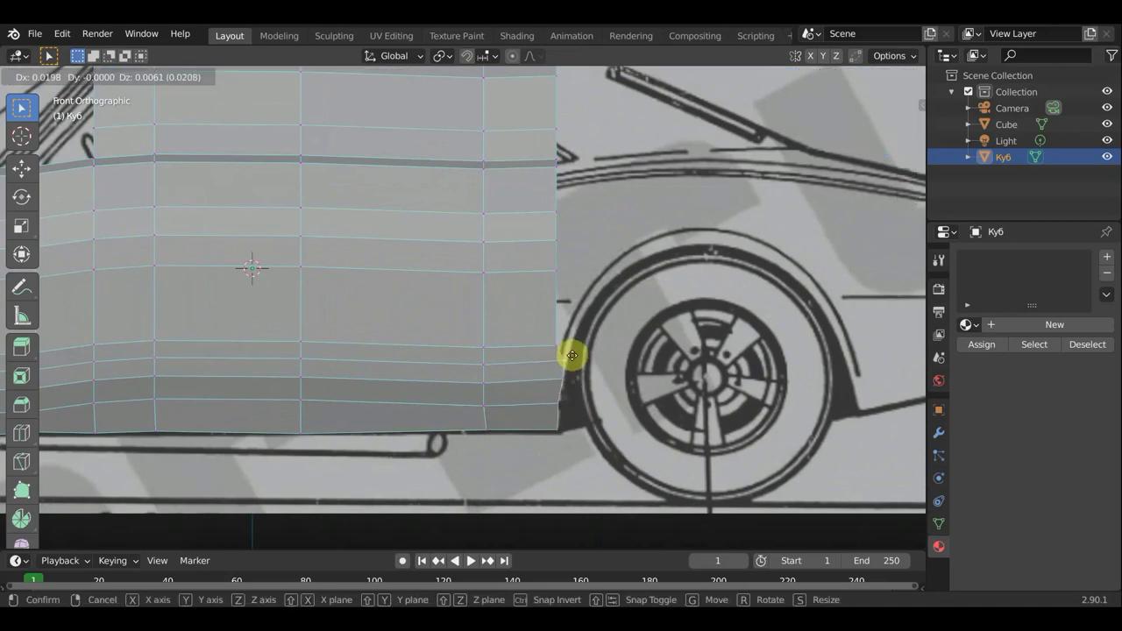
{"action": "left_click", "coordinate": [573, 355]}
{"action": "key", "text": "g"}
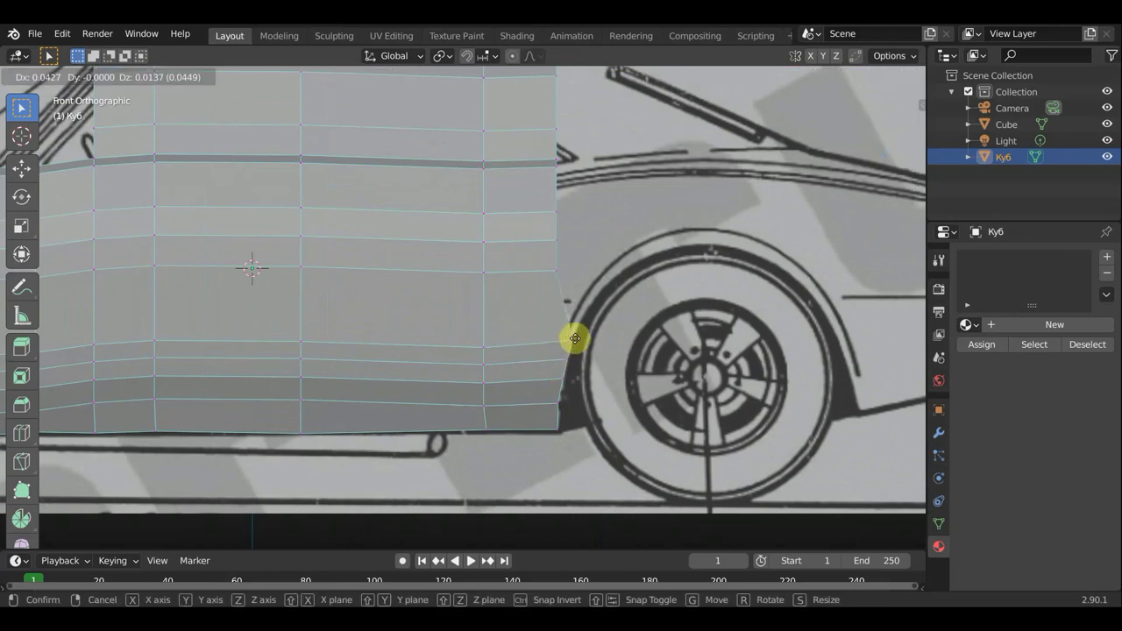
{"action": "left_click", "coordinate": [570, 286]}
{"action": "left_click", "coordinate": [557, 270]}
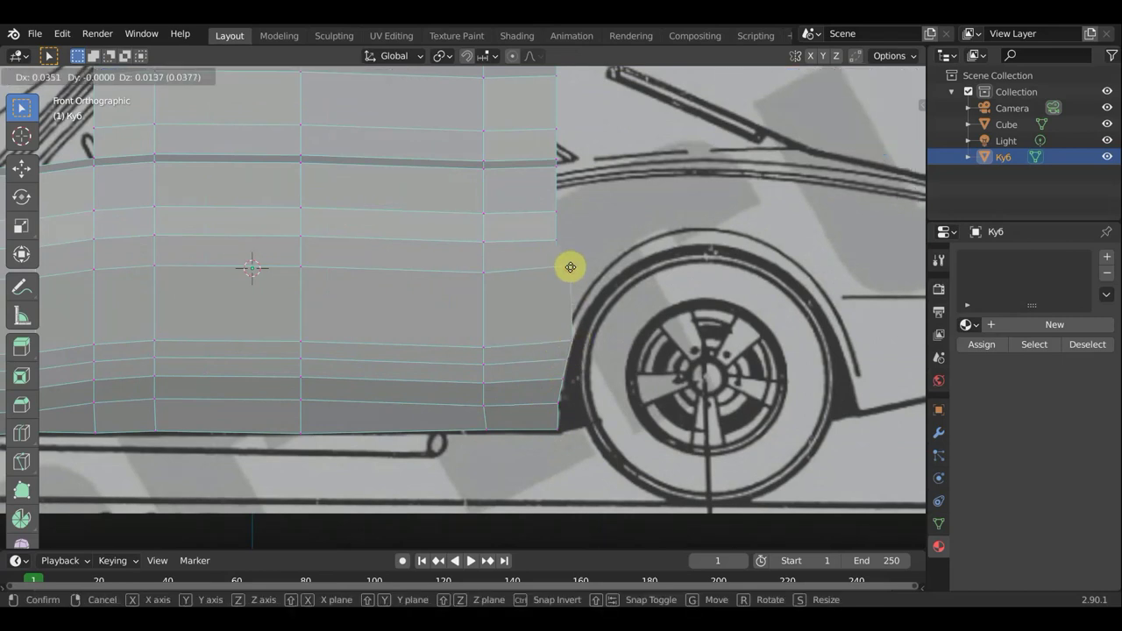
{"action": "left_click", "coordinate": [571, 268]}
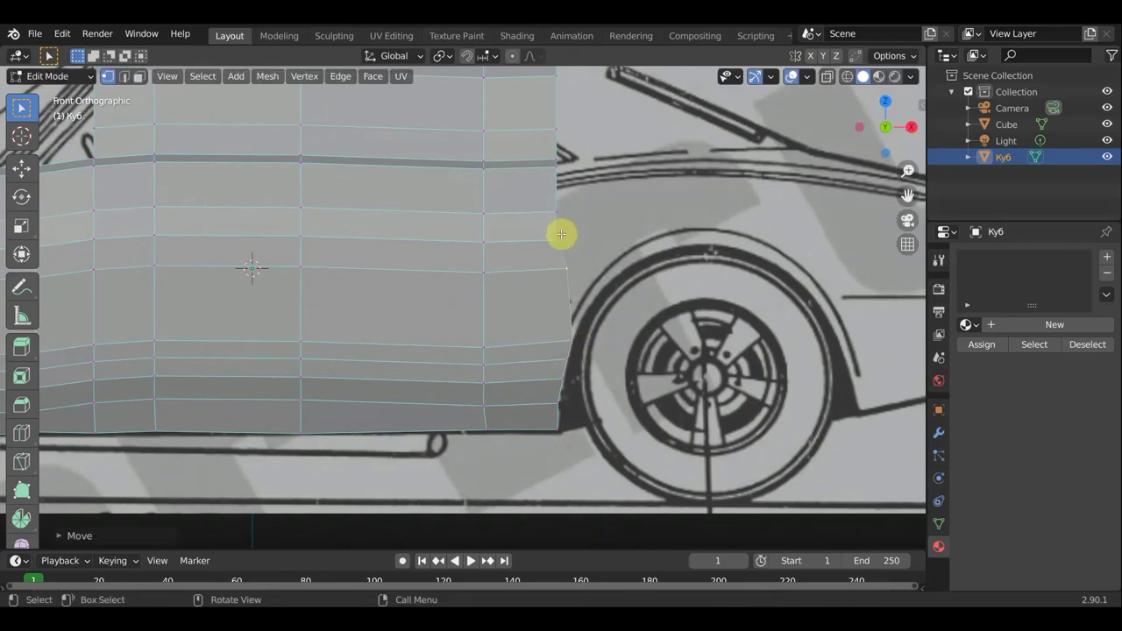
{"action": "key", "text": "g"}
{"action": "left_click", "coordinate": [563, 233]}
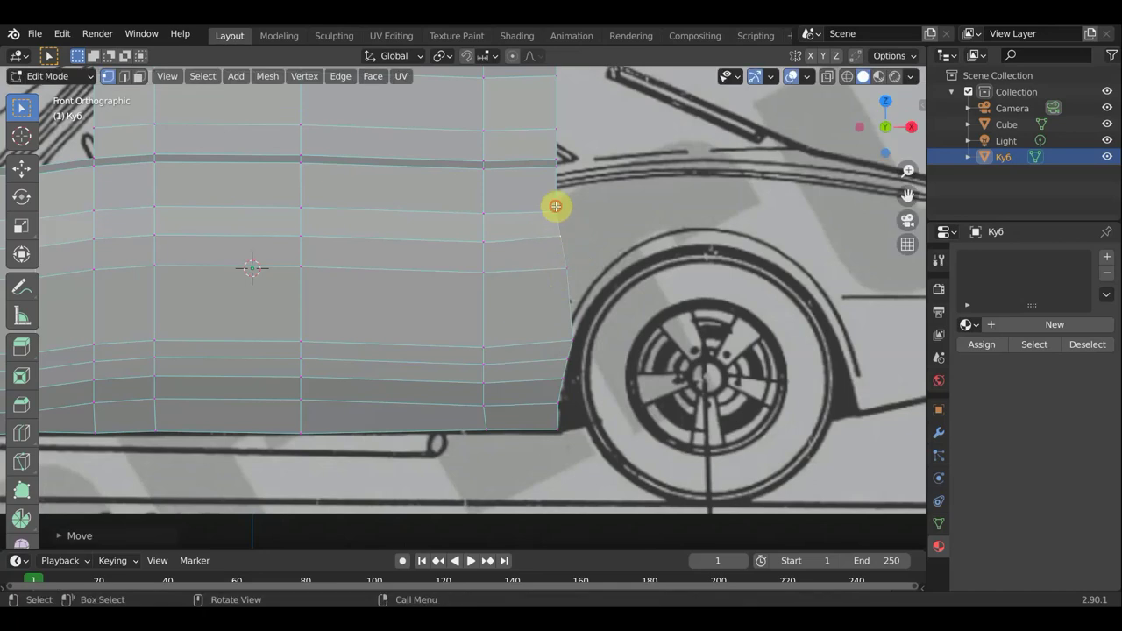
{"action": "key", "text": "g"}
{"action": "left_click", "coordinate": [559, 204]}
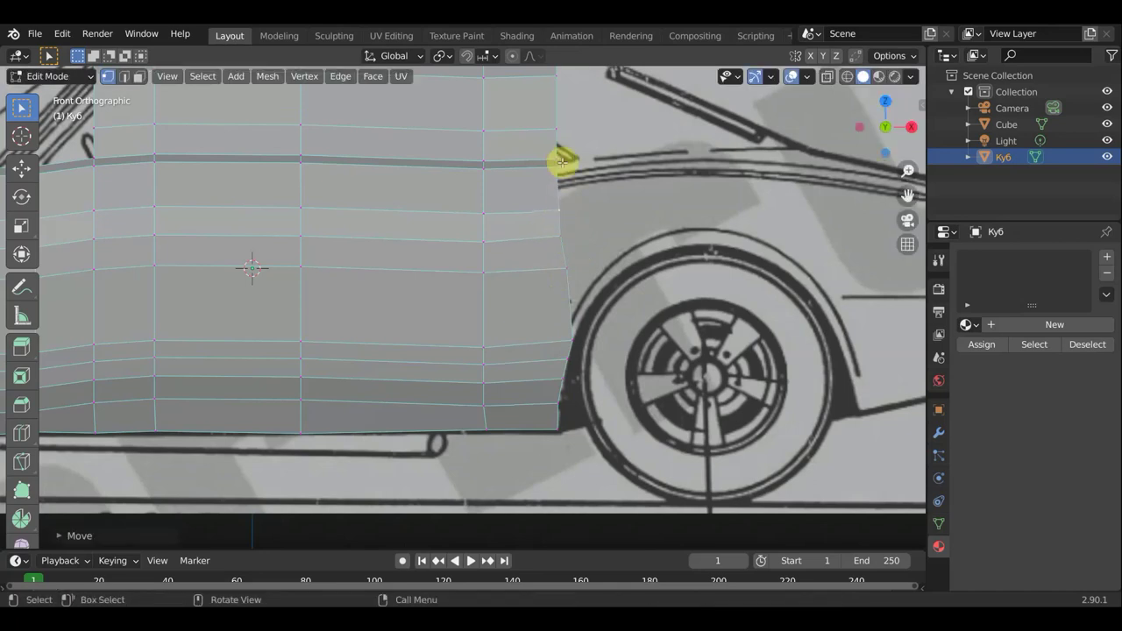
{"action": "scroll", "coordinate": [562, 162], "scroll_direction": "down", "scroll_amount": 4}
{"action": "scroll", "coordinate": [601, 218], "scroll_direction": "down", "scroll_amount": 1}
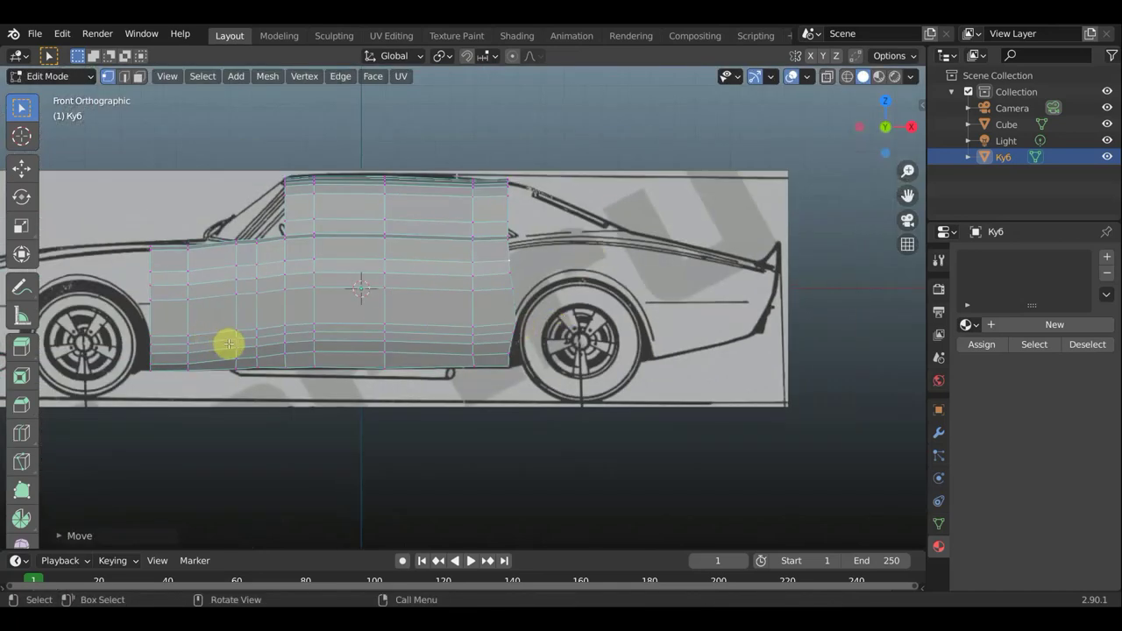
Move three front-edge vertices onto the front wheel arch outline
{"action": "middle_click_drag", "start_coordinate": [228, 343], "coordinate": [578, 328], "text": "shift"}
{"action": "scroll", "coordinate": [610, 321], "scroll_direction": "up", "scroll_amount": 1}
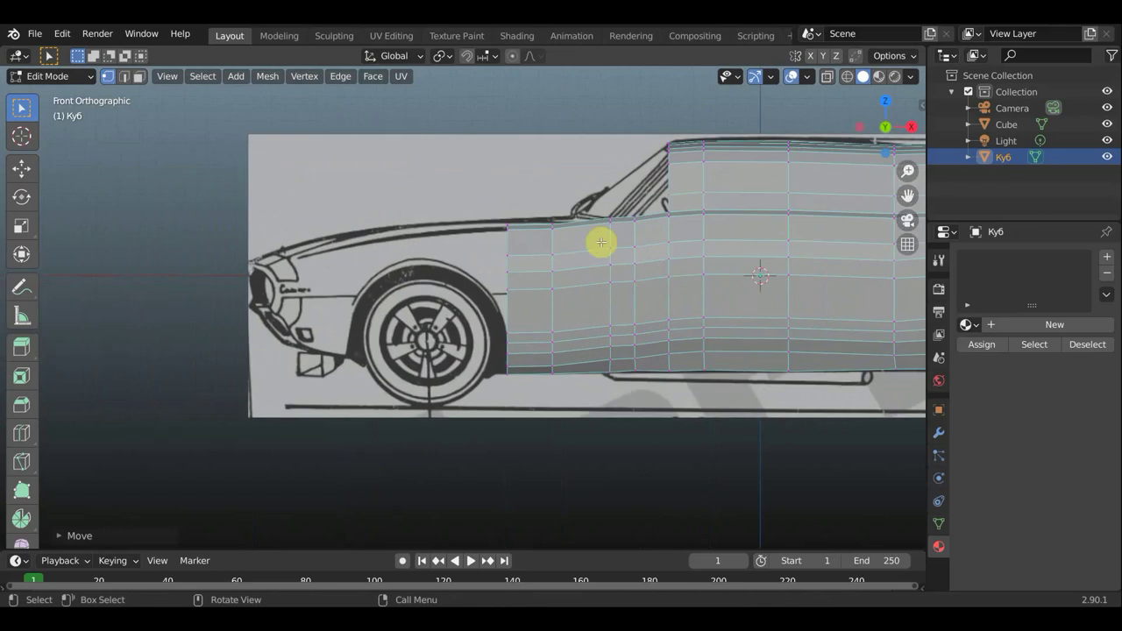
{"action": "scroll", "coordinate": [540, 336], "scroll_direction": "up", "scroll_amount": 1}
{"action": "scroll", "coordinate": [528, 345], "scroll_direction": "up", "scroll_amount": 1}
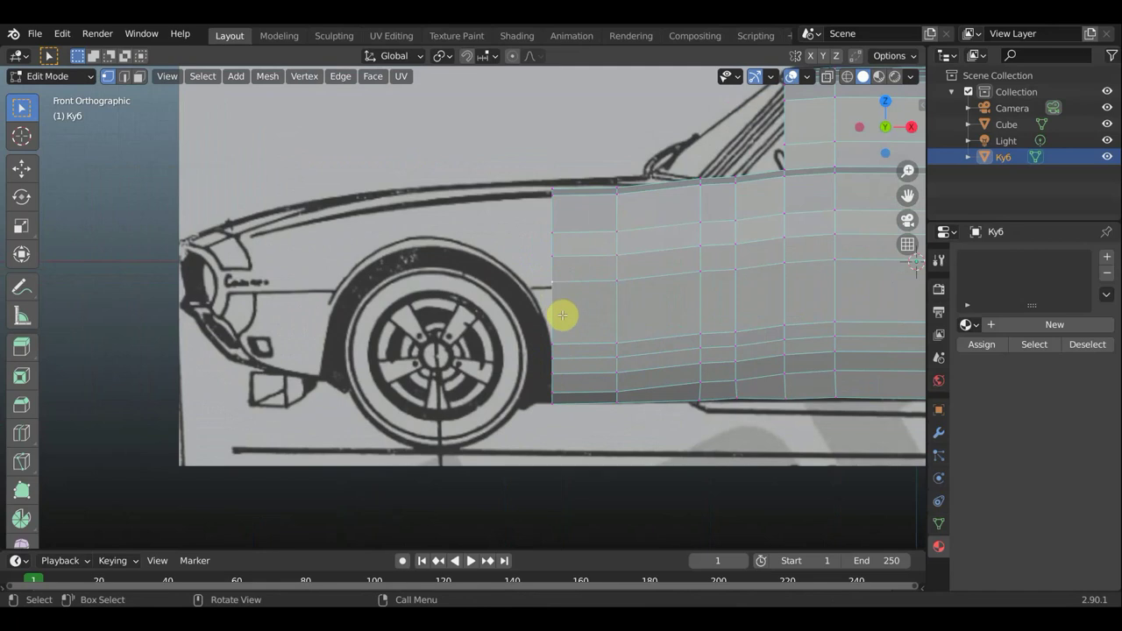
{"action": "key", "text": "g"}
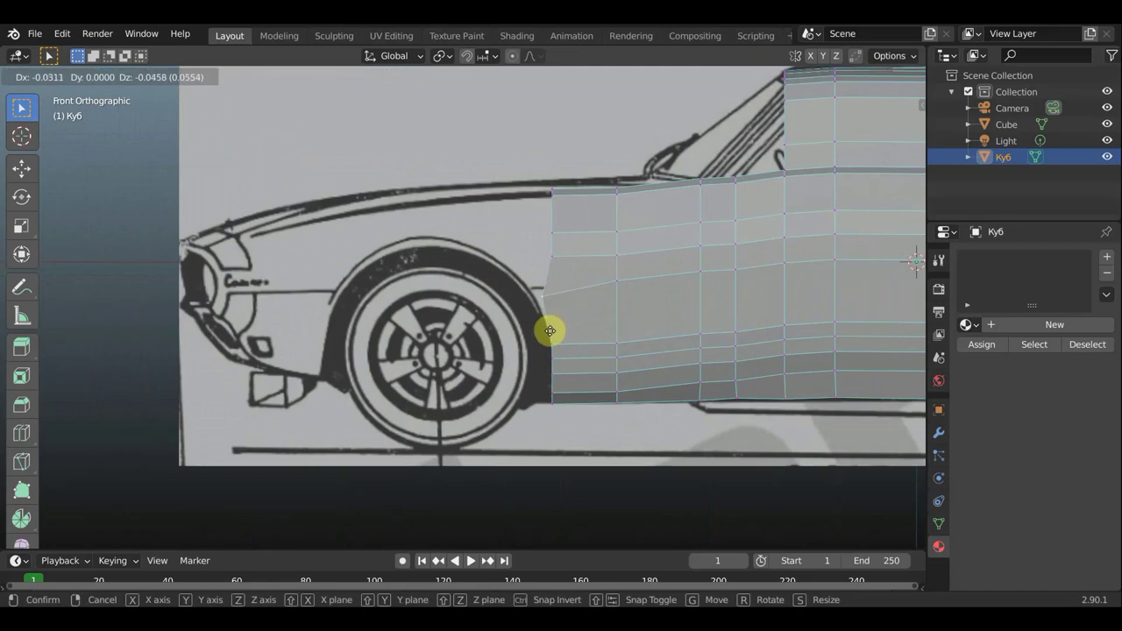
{"action": "left_click", "coordinate": [549, 332]}
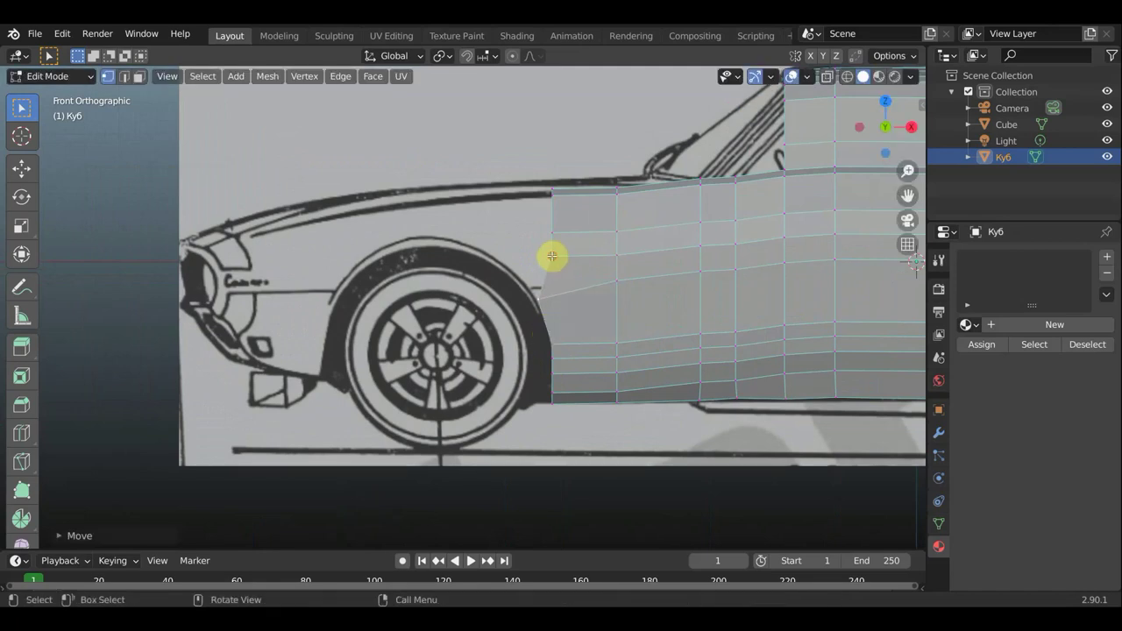
{"action": "key", "text": "g"}
{"action": "left_click", "coordinate": [543, 254]}
{"action": "key", "text": "g"}
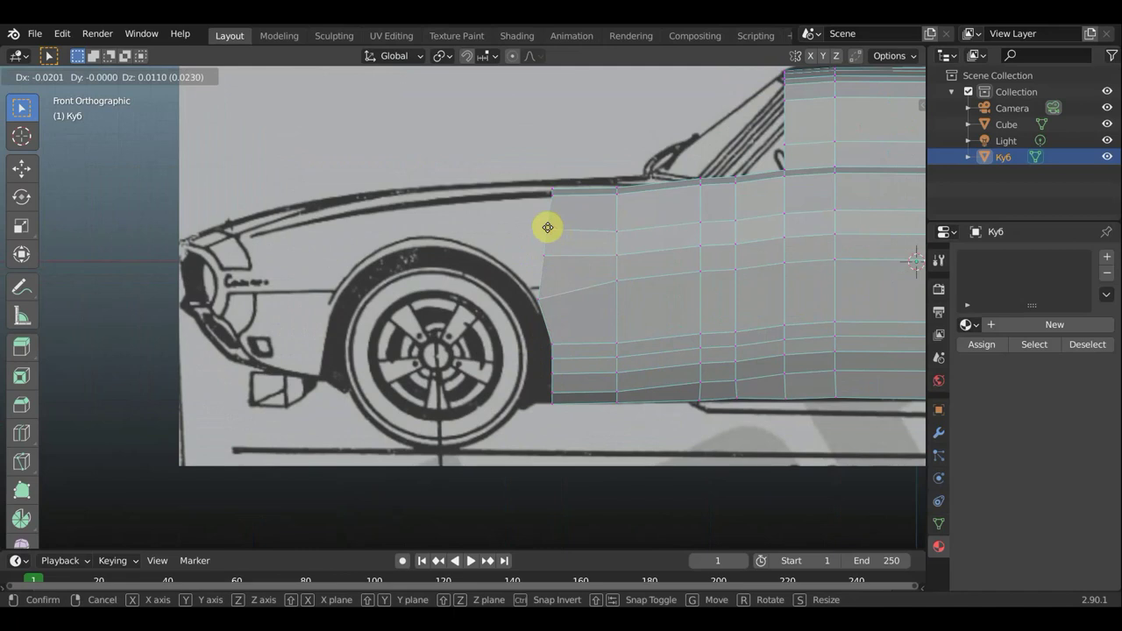
{"action": "left_click", "coordinate": [548, 227]}
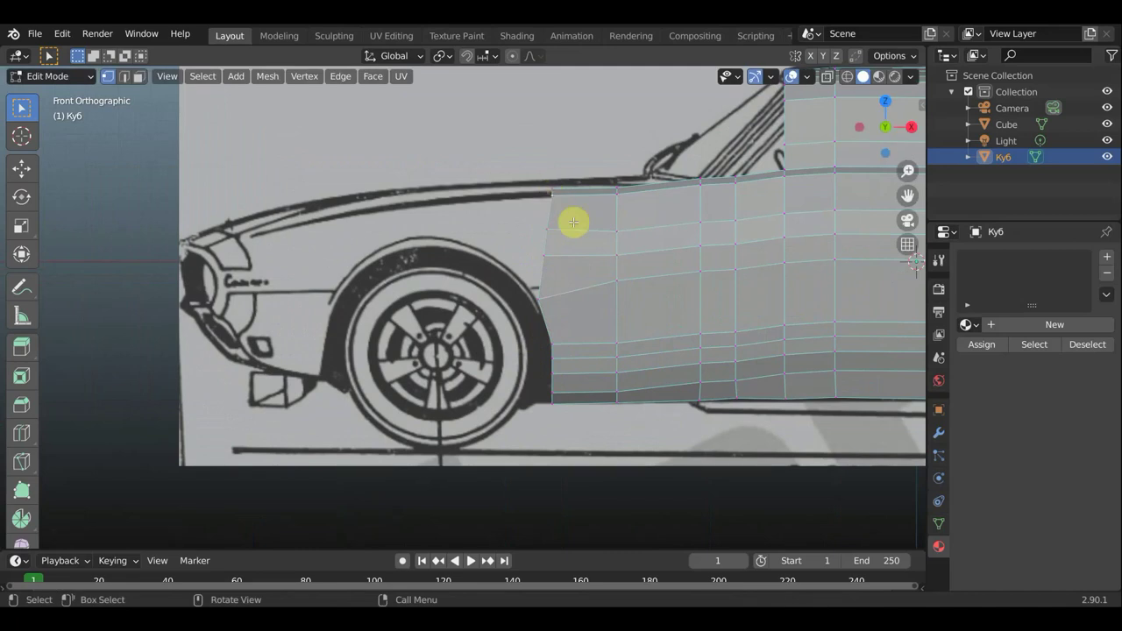
Lower five middle-row vertices slightly to even out the panel's grid
{"action": "left_click", "coordinate": [617, 278]}
{"action": "key", "text": "g"}
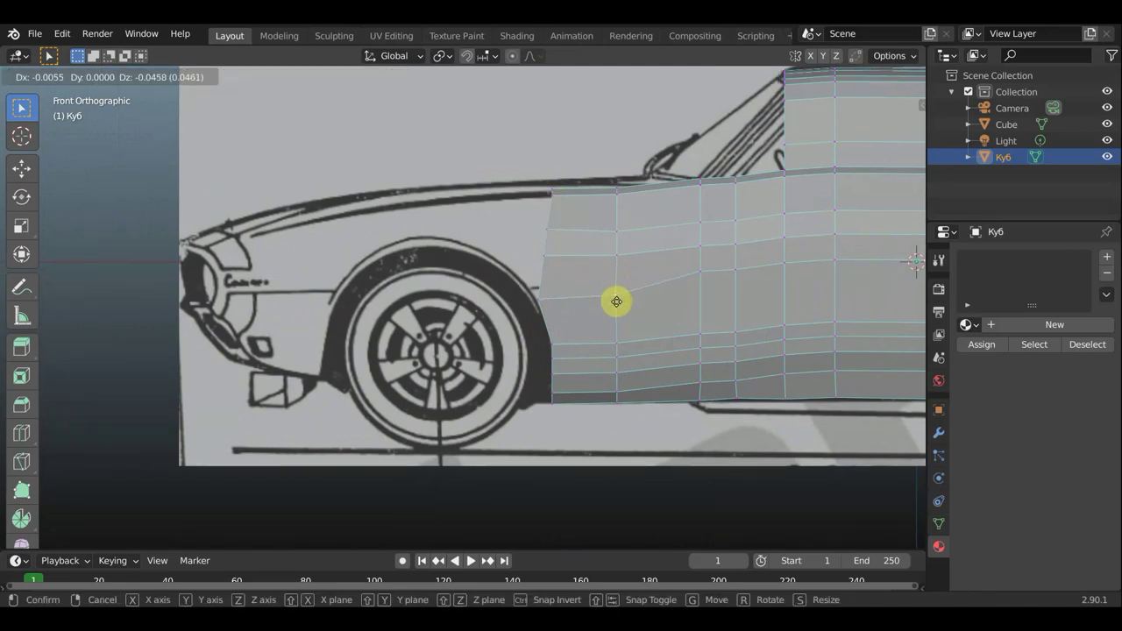
{"action": "left_click", "coordinate": [615, 300]}
{"action": "left_click", "coordinate": [700, 271]}
{"action": "key", "text": "g"}
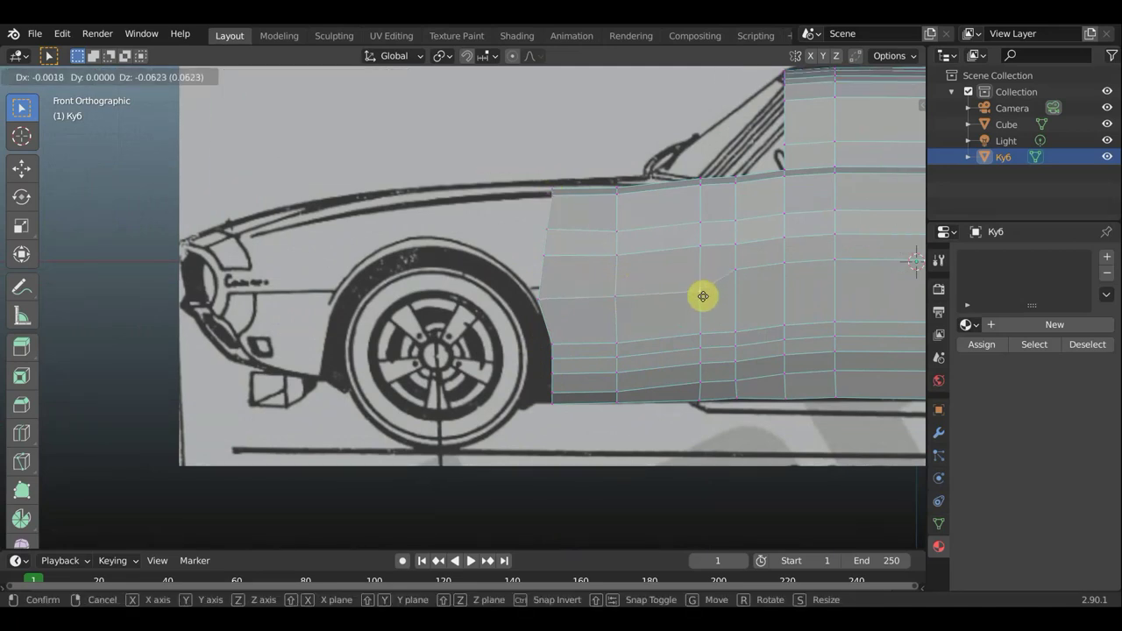
{"action": "left_click", "coordinate": [703, 293]}
{"action": "left_click", "coordinate": [734, 265]}
{"action": "key", "text": "g"}
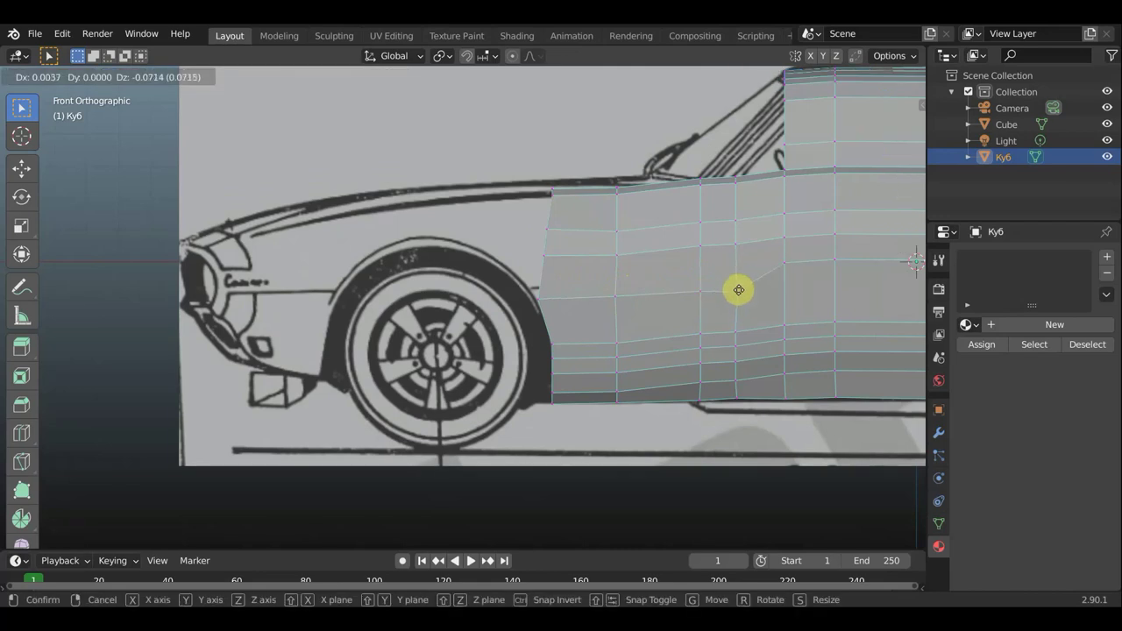
{"action": "left_click", "coordinate": [738, 290]}
{"action": "left_click", "coordinate": [784, 263]}
{"action": "key", "text": "g"}
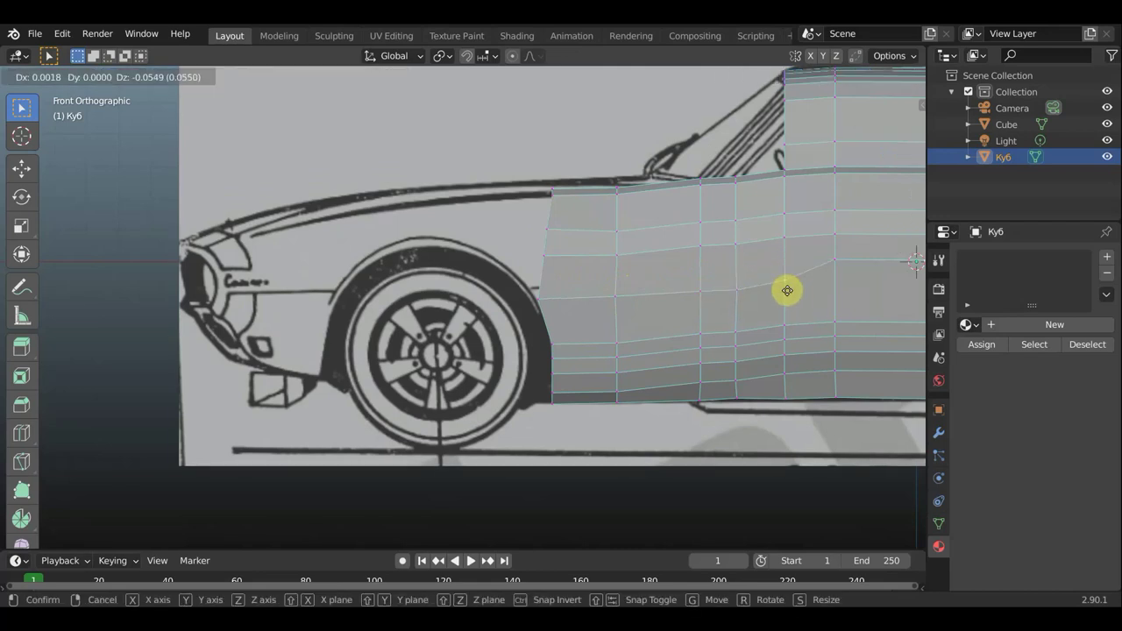
{"action": "left_click", "coordinate": [787, 293]}
{"action": "left_click", "coordinate": [834, 260]}
{"action": "key", "text": "g"}
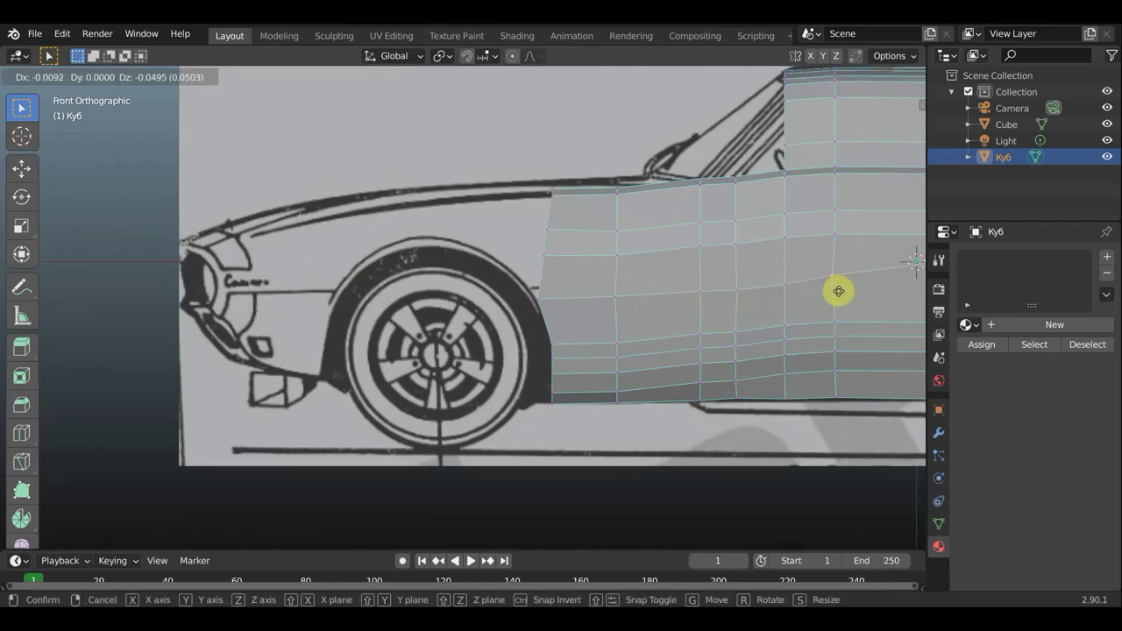
{"action": "left_click", "coordinate": [836, 290]}
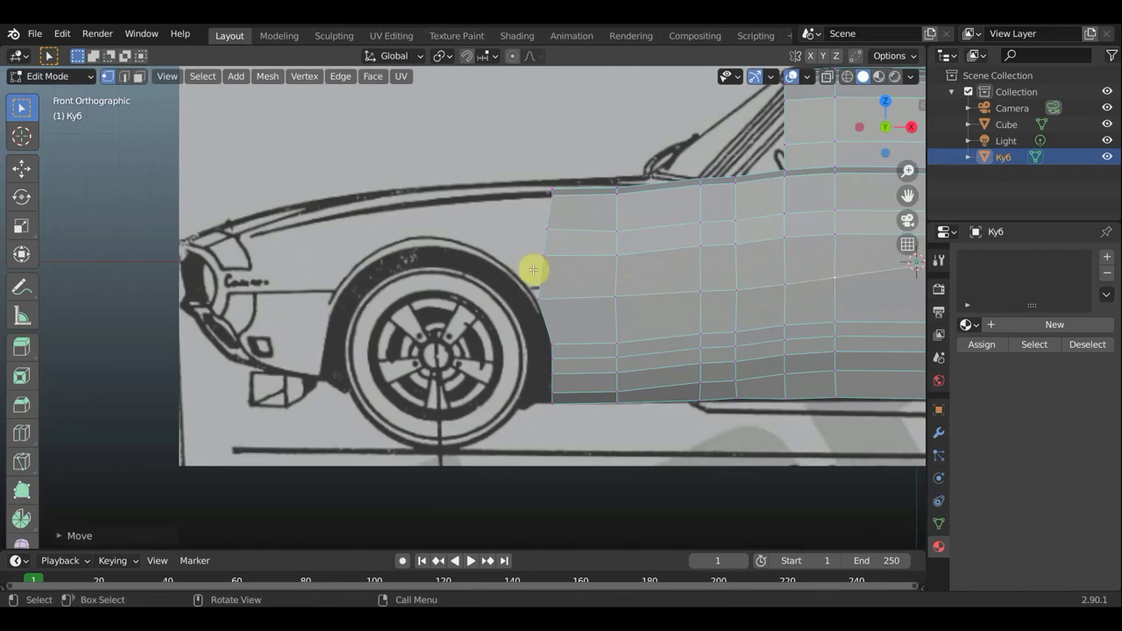
{"action": "scroll", "coordinate": [535, 270], "scroll_direction": "up", "scroll_amount": 1}
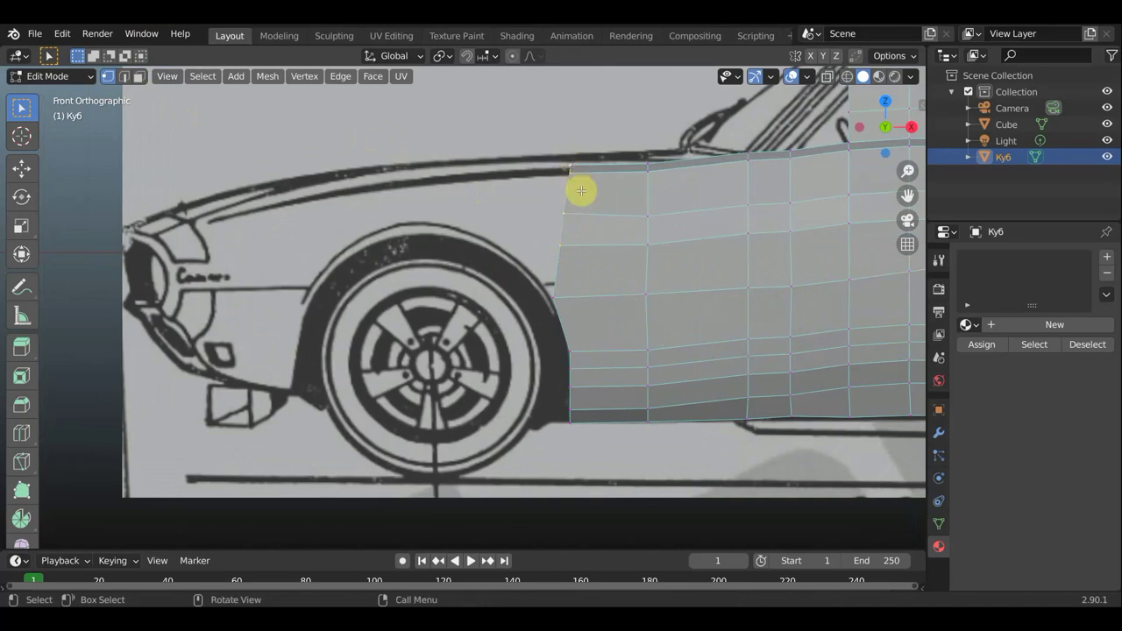
Extend the top front edge forward twice, over the front fender above the wheel arch
{"action": "key", "text": "g"}
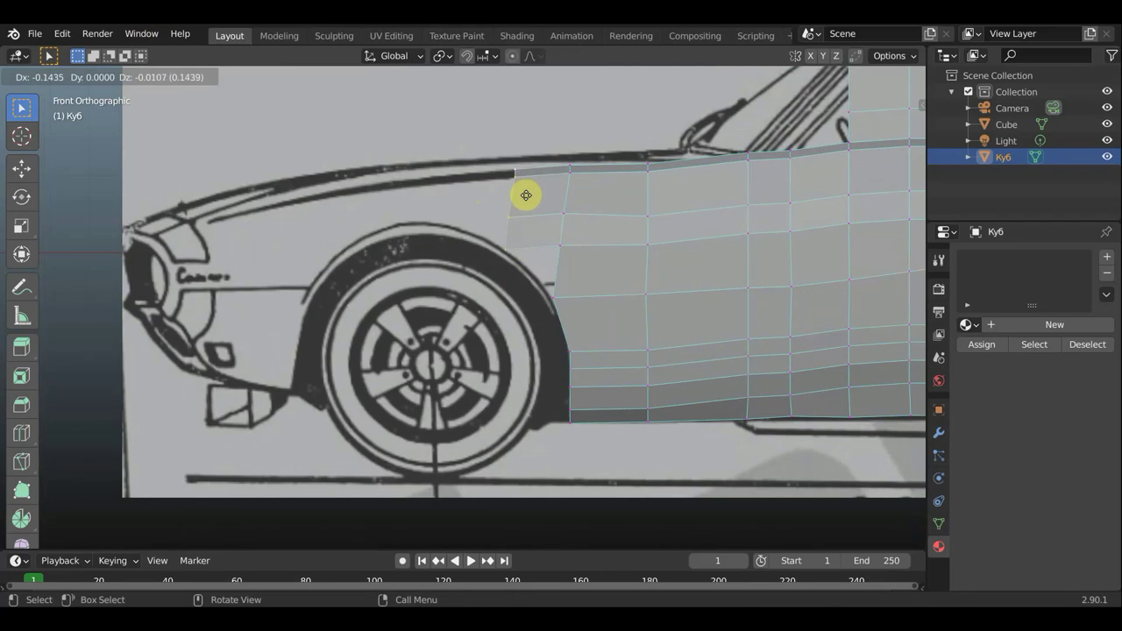
{"action": "left_click", "coordinate": [526, 194]}
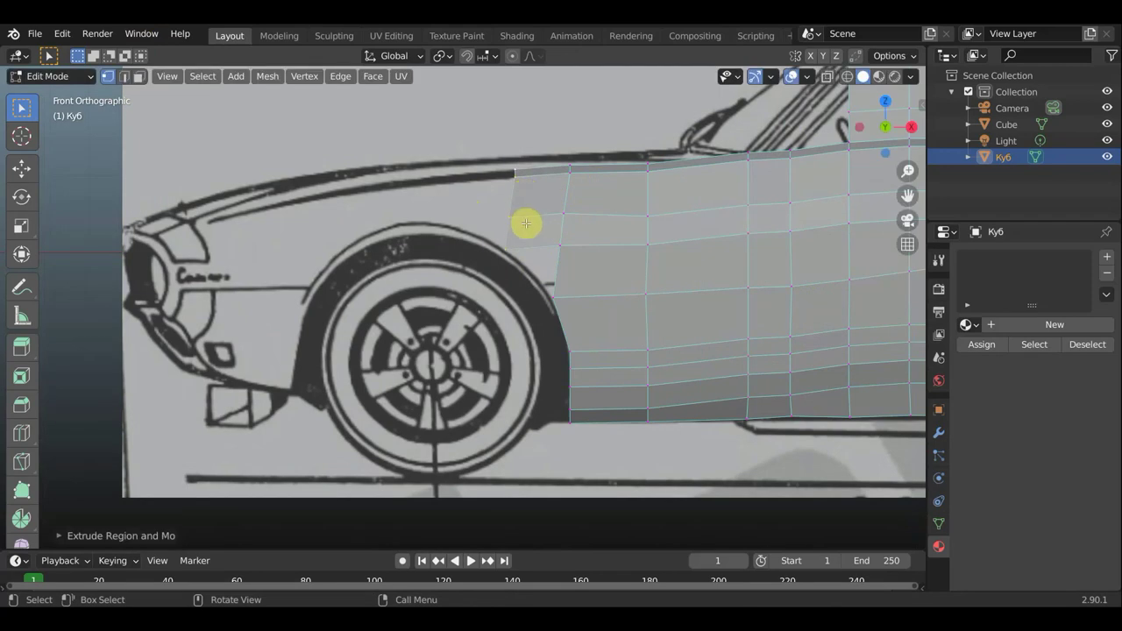
{"action": "key", "text": "g"}
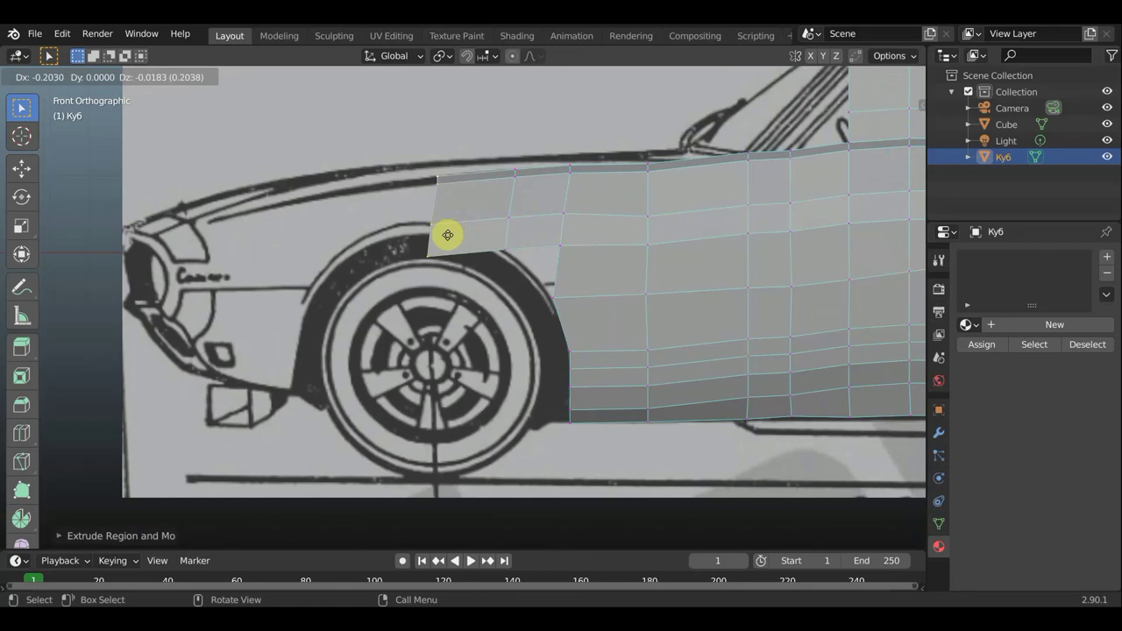
{"action": "left_click", "coordinate": [444, 233]}
Extrude three more strips to the headlight and rotate the new front edge to match the fender
{"action": "key", "text": "e"}
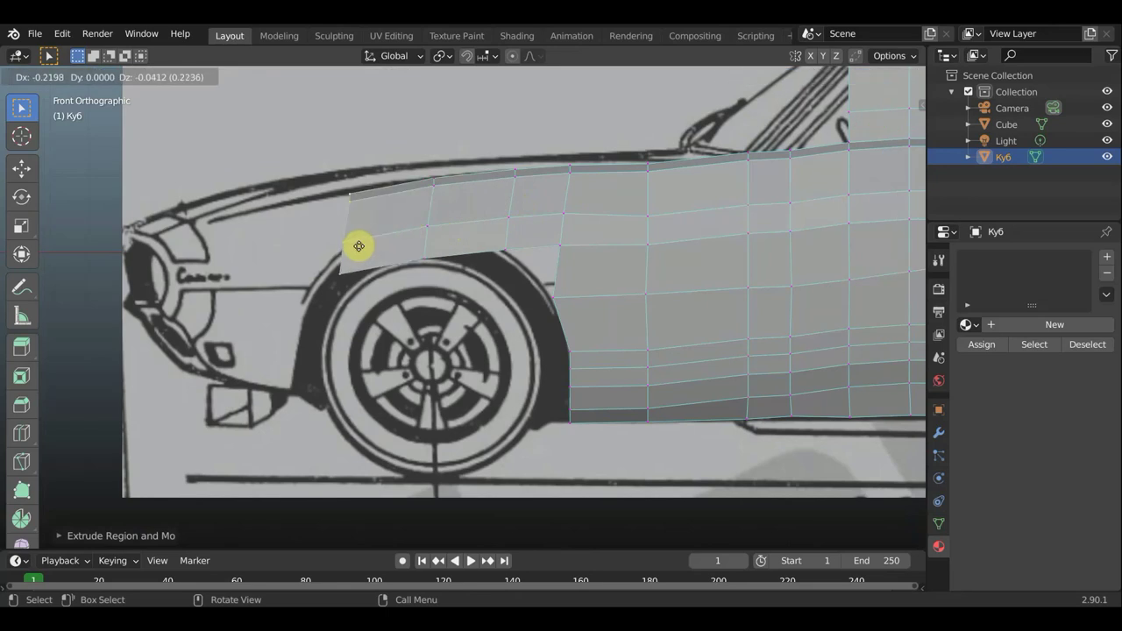
{"action": "left_click", "coordinate": [356, 246]}
{"action": "key", "text": "e"}
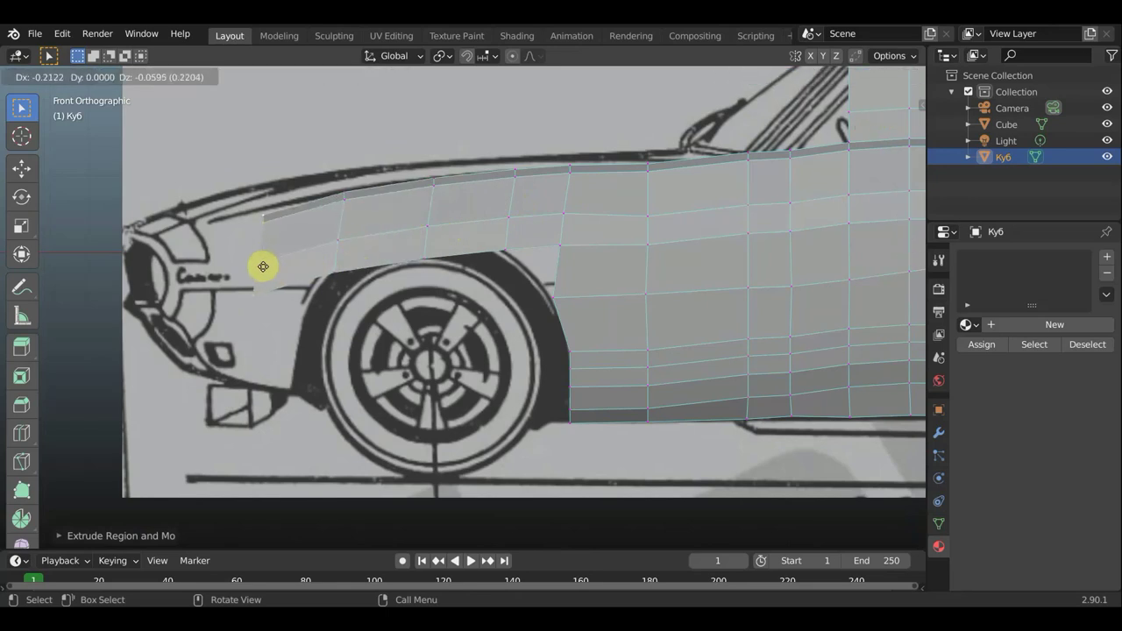
{"action": "left_click", "coordinate": [260, 265]}
{"action": "key", "text": "e"}
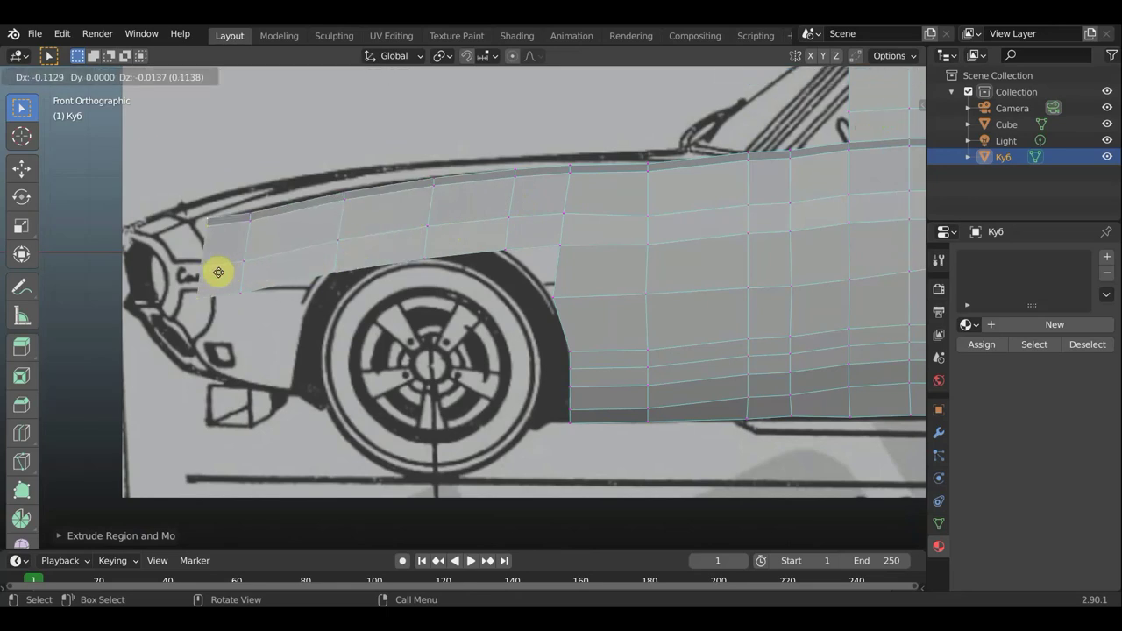
{"action": "left_click", "coordinate": [235, 269]}
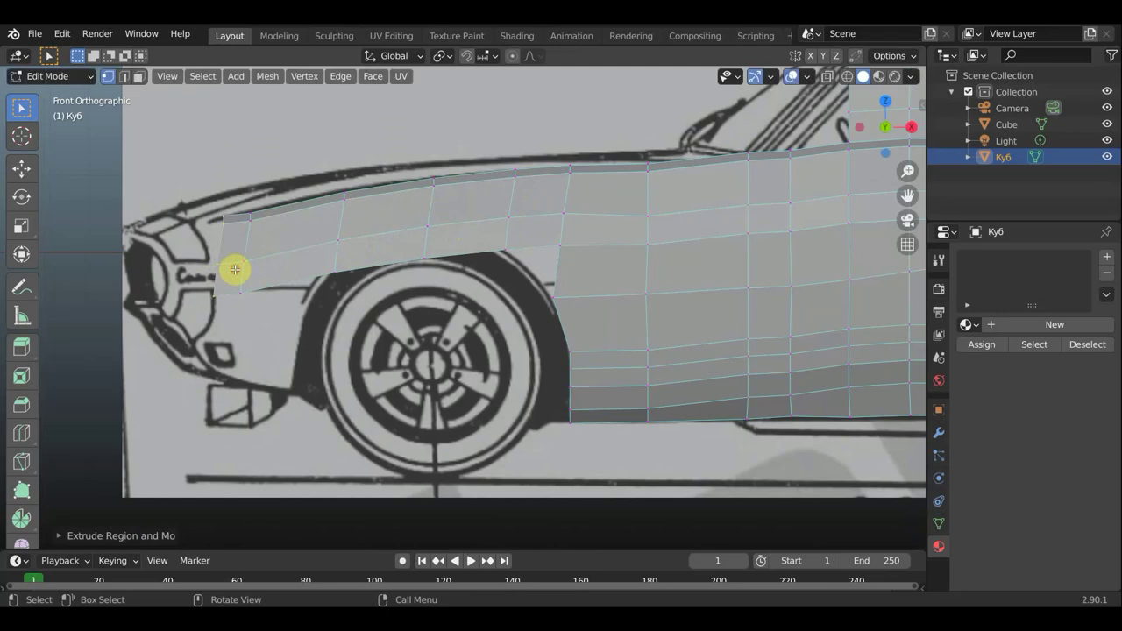
{"action": "key", "text": "r"}
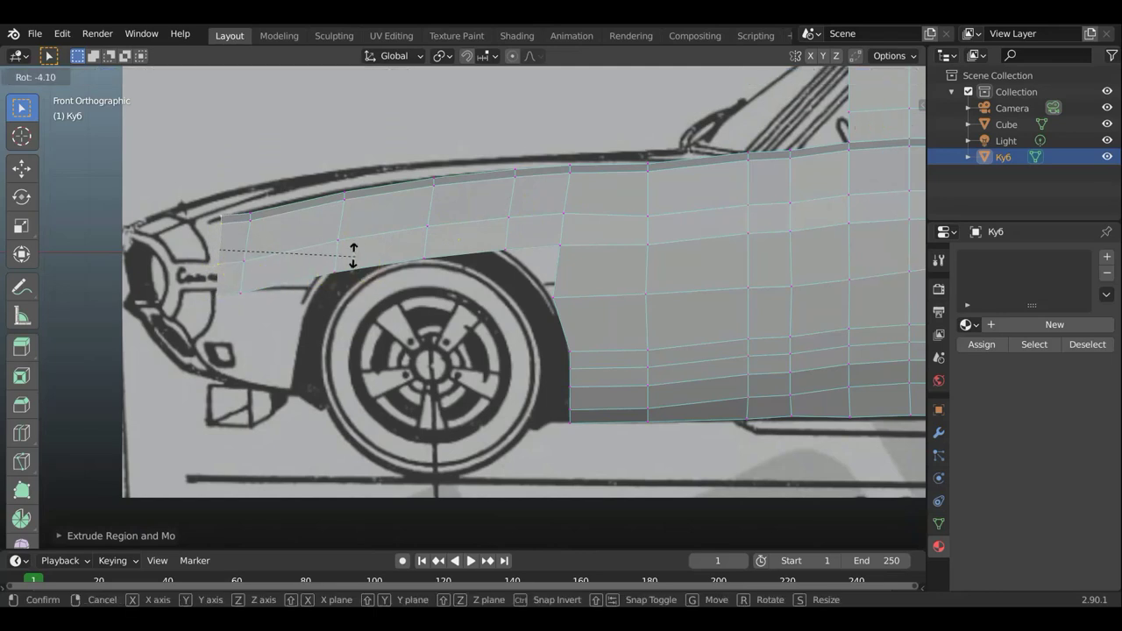
{"action": "left_click", "coordinate": [324, 241]}
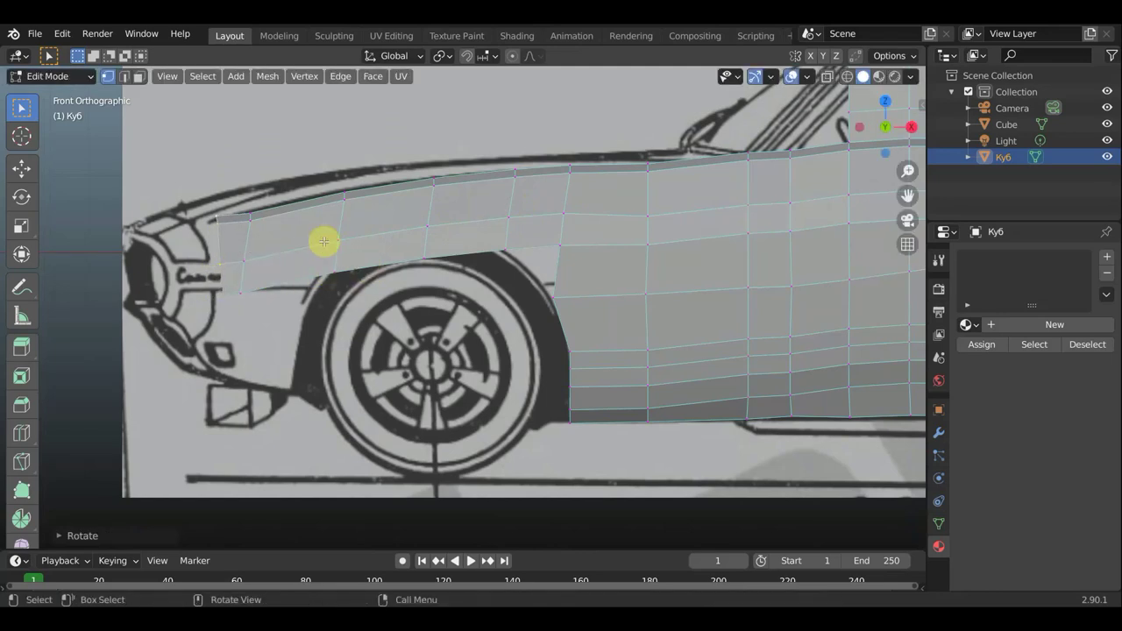
Nudge the front edge and its vertices onto the fender outline near the headlight
{"action": "key", "text": "g"}
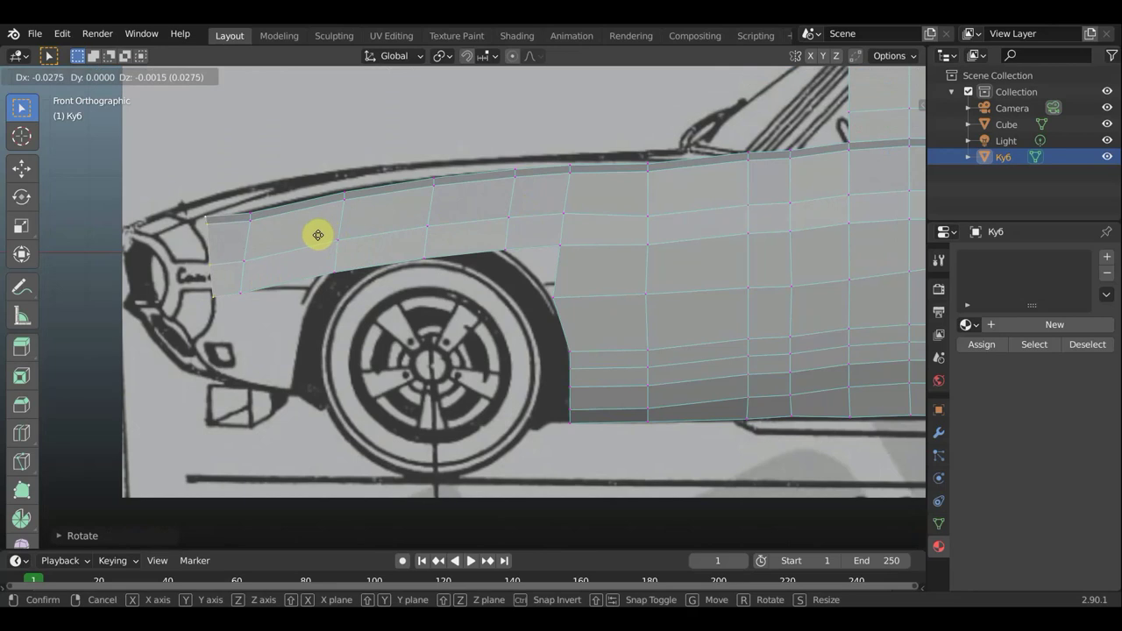
{"action": "left_click", "coordinate": [318, 235]}
{"action": "left_click", "coordinate": [232, 228]}
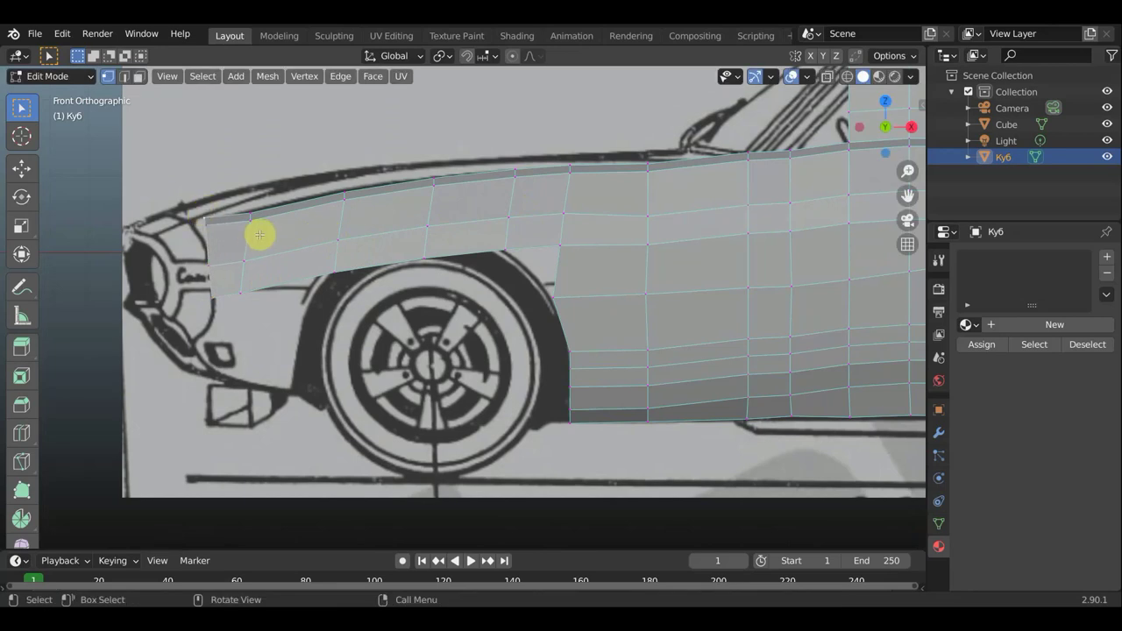
{"action": "key", "text": "g"}
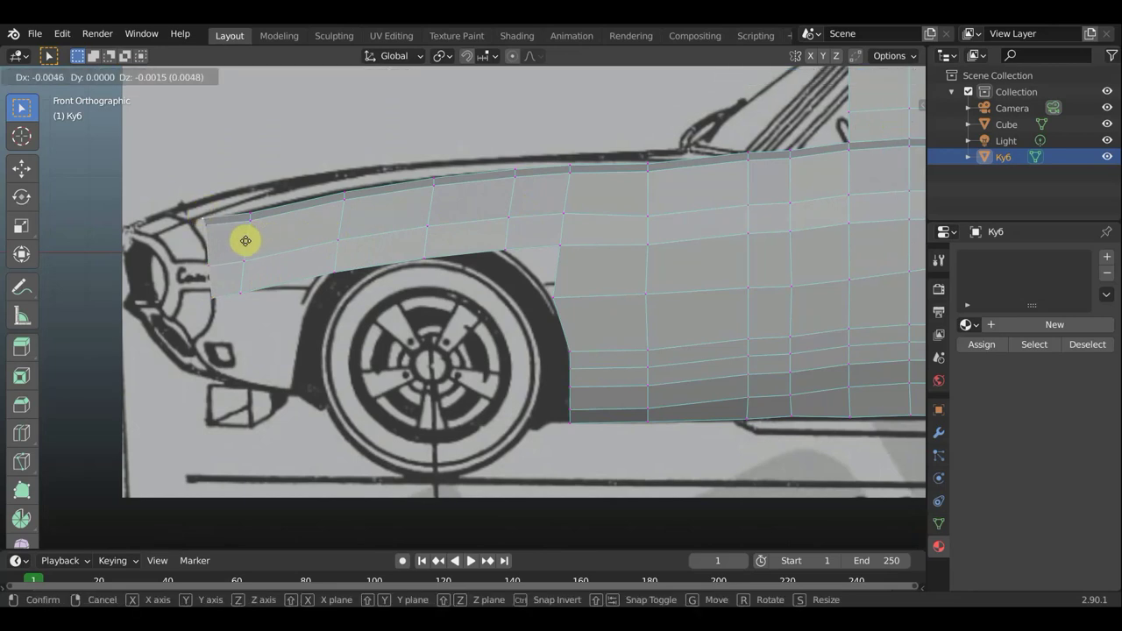
{"action": "left_click", "coordinate": [206, 227]}
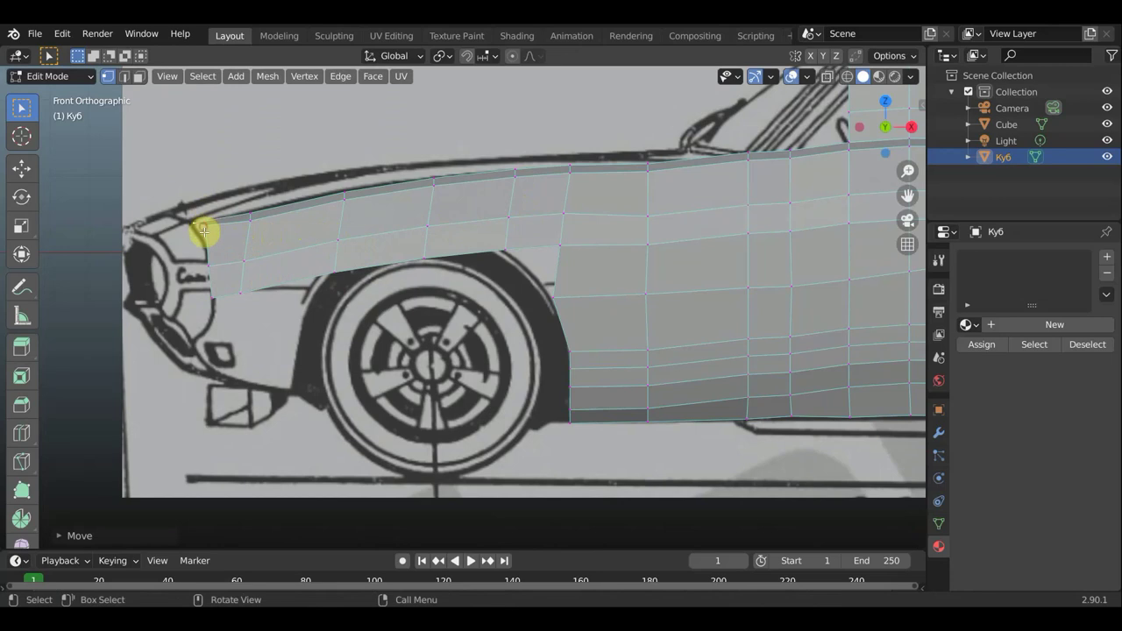
{"action": "key", "text": "g"}
{"action": "left_click", "coordinate": [198, 232]}
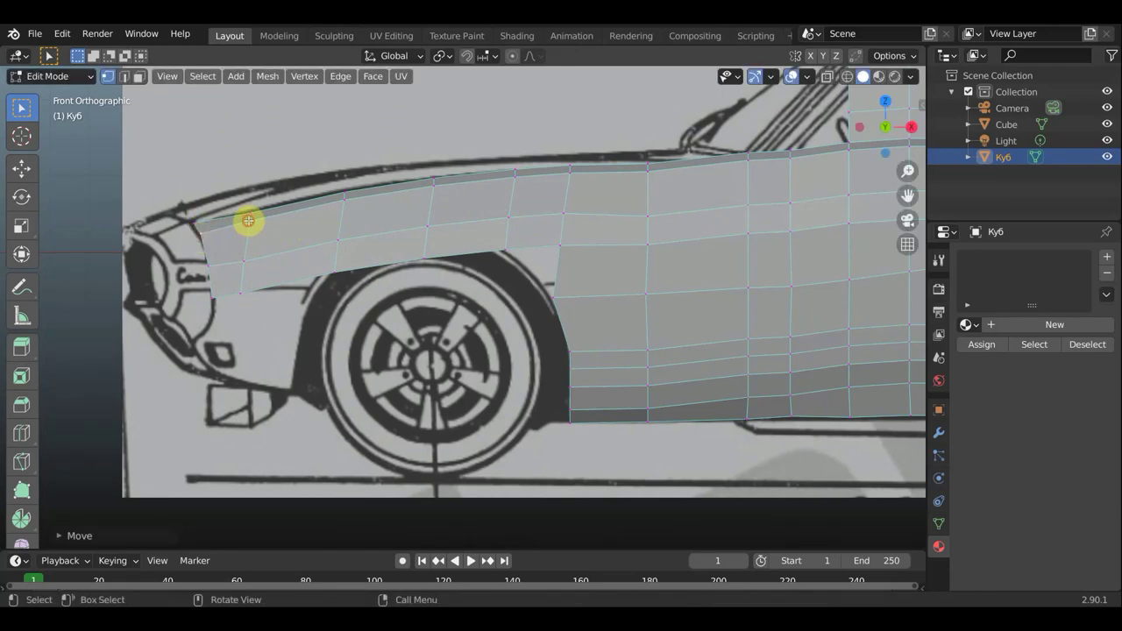
{"action": "key", "text": "g"}
{"action": "left_click", "coordinate": [240, 230]}
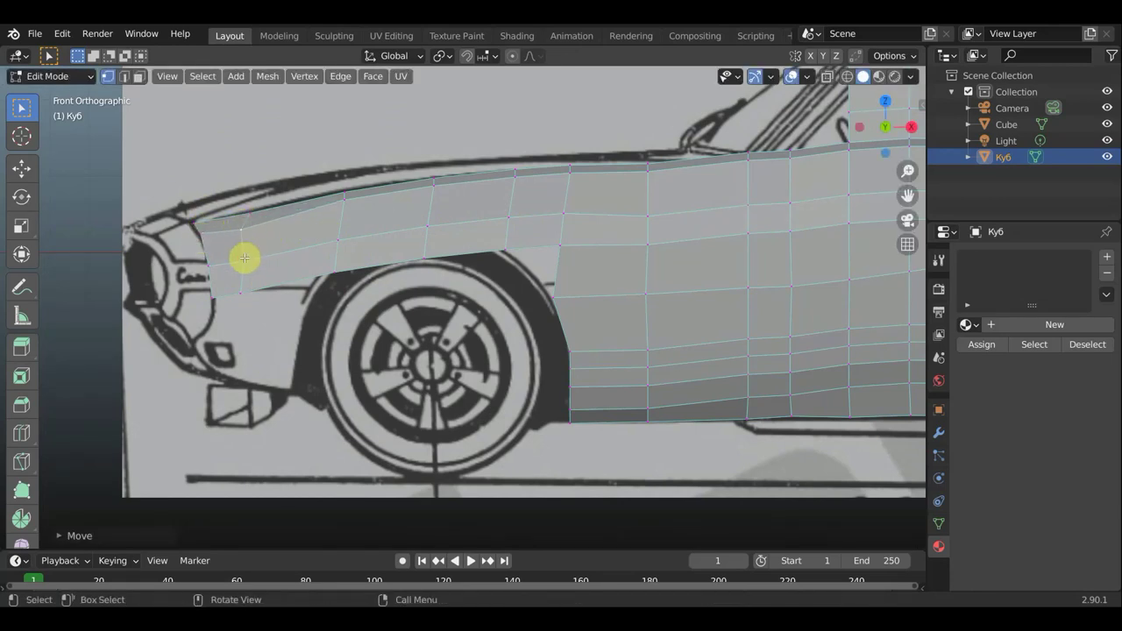
{"action": "key", "text": "g"}
{"action": "left_click", "coordinate": [239, 260]}
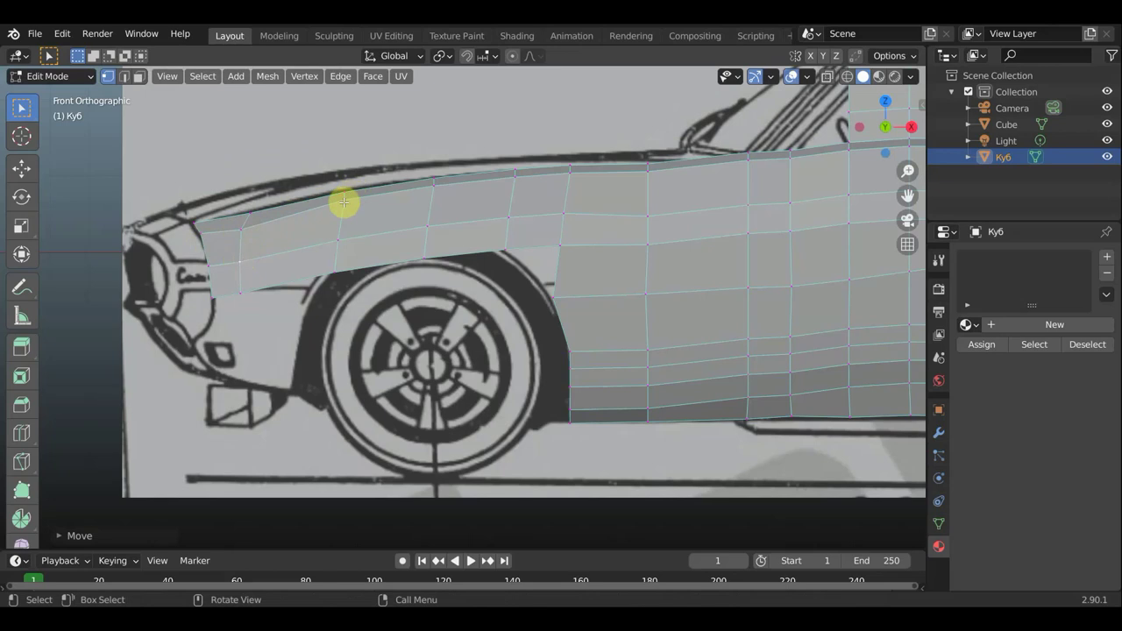
Lower the top-edge vertices over the front fender onto the blueprint's body line
{"action": "key", "text": "g"}
{"action": "left_click", "coordinate": [341, 209]}
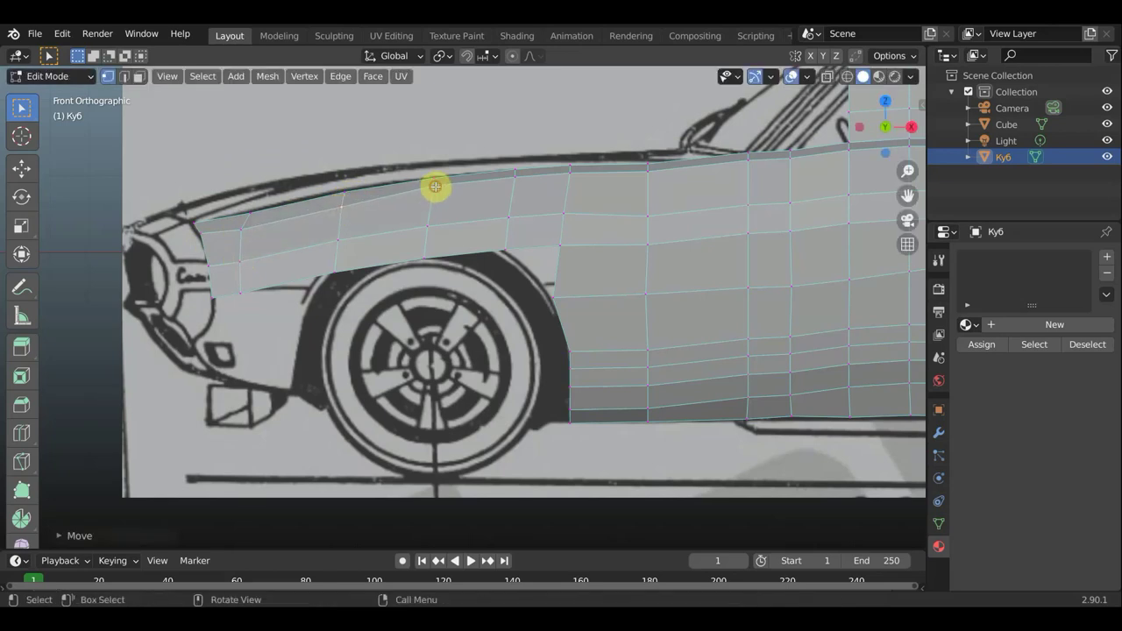
{"action": "key", "text": "g"}
{"action": "left_click", "coordinate": [433, 196]}
{"action": "left_click", "coordinate": [518, 176]}
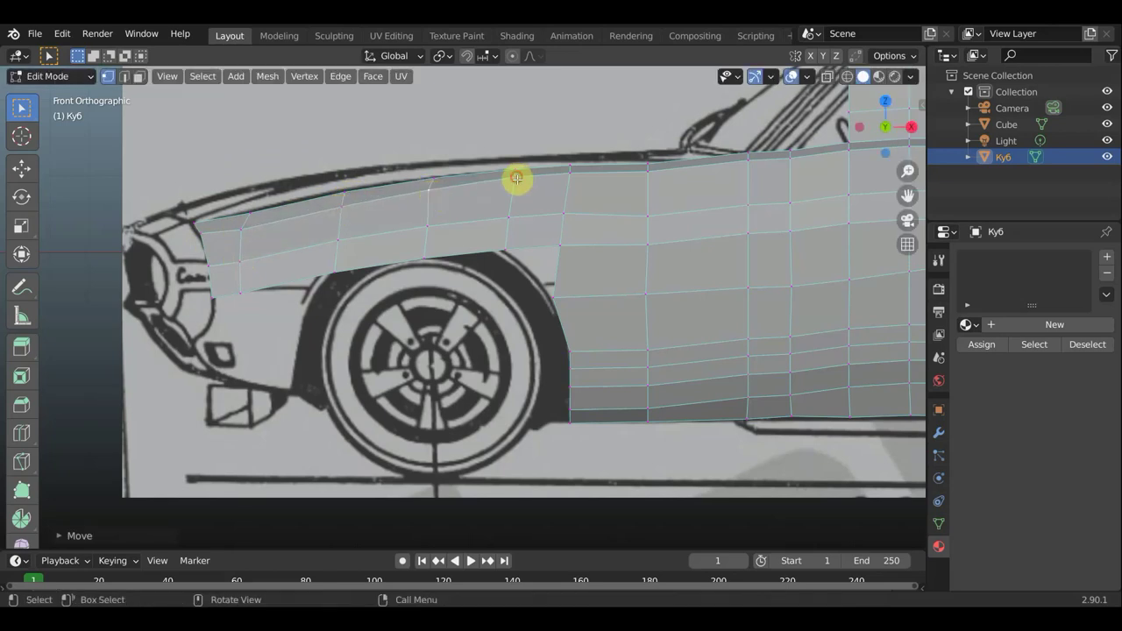
{"action": "key", "text": "g"}
{"action": "left_click", "coordinate": [517, 188]}
{"action": "left_click", "coordinate": [564, 180]}
{"action": "key", "text": "g"}
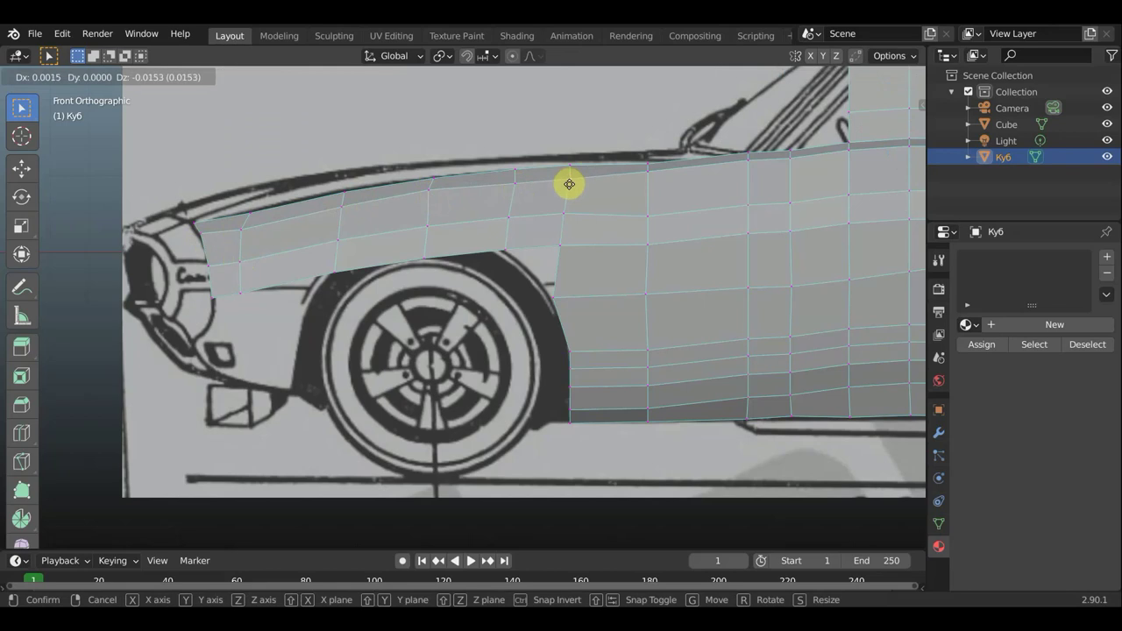
{"action": "left_click", "coordinate": [570, 183]}
{"action": "key", "text": "g"}
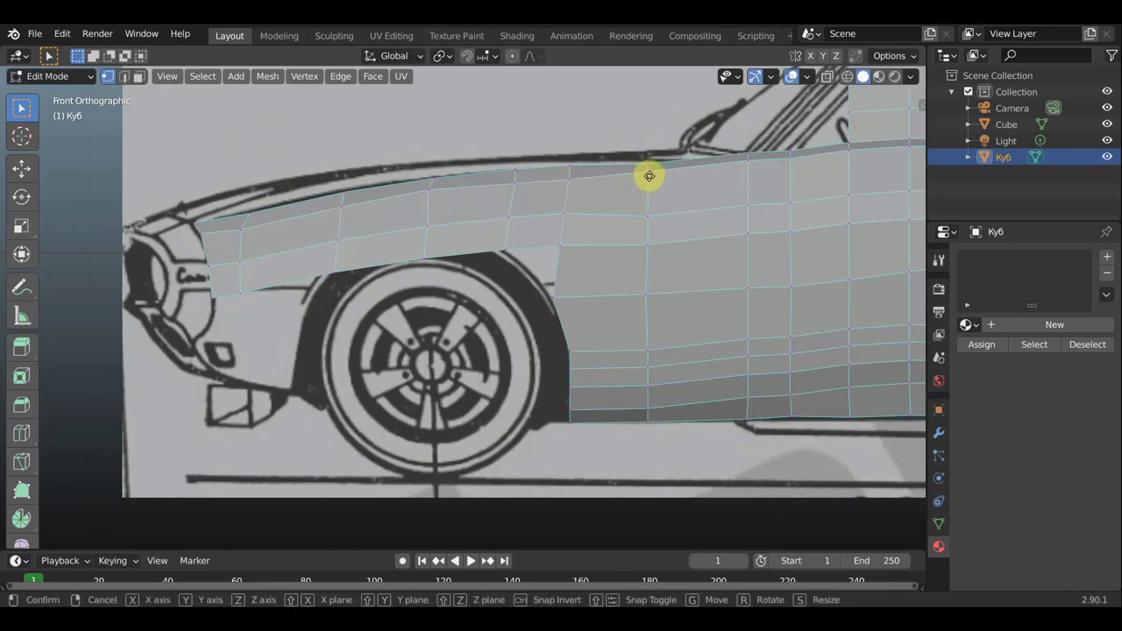
{"action": "left_click", "coordinate": [647, 174]}
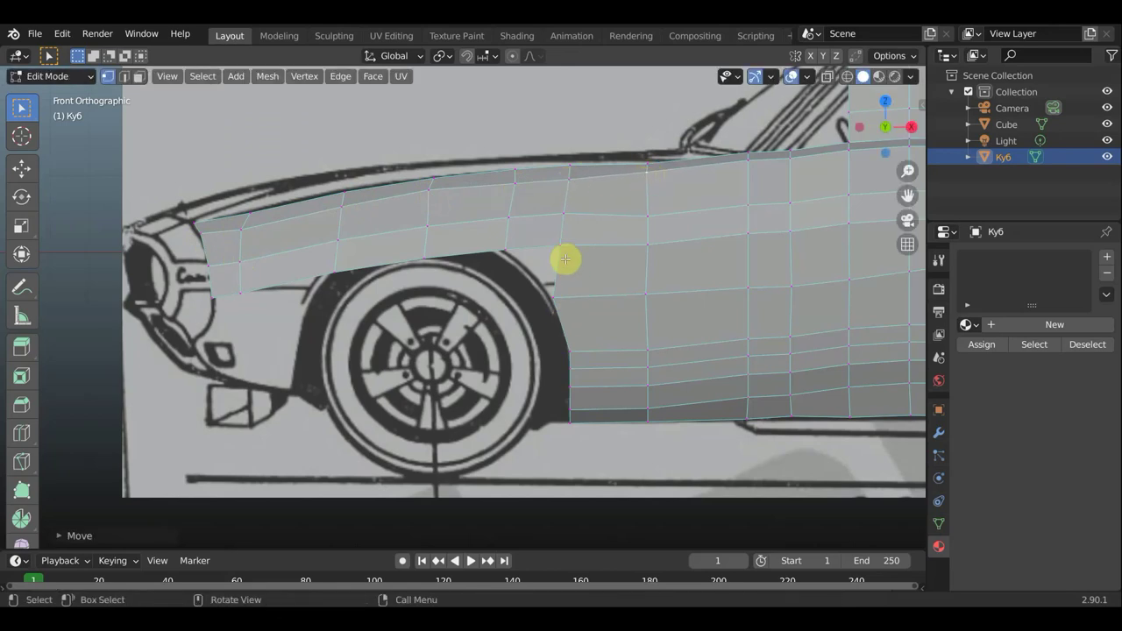
Move the vertices along the rear side of the front wheel arch onto the blueprint outline
{"action": "key", "text": "g"}
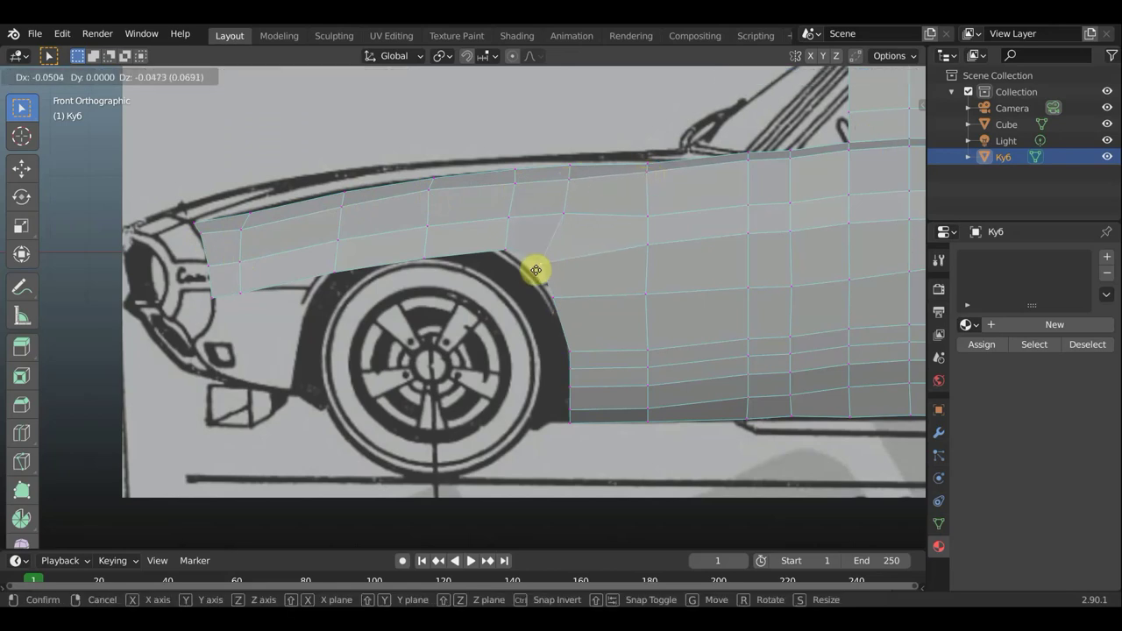
{"action": "left_click", "coordinate": [532, 272]}
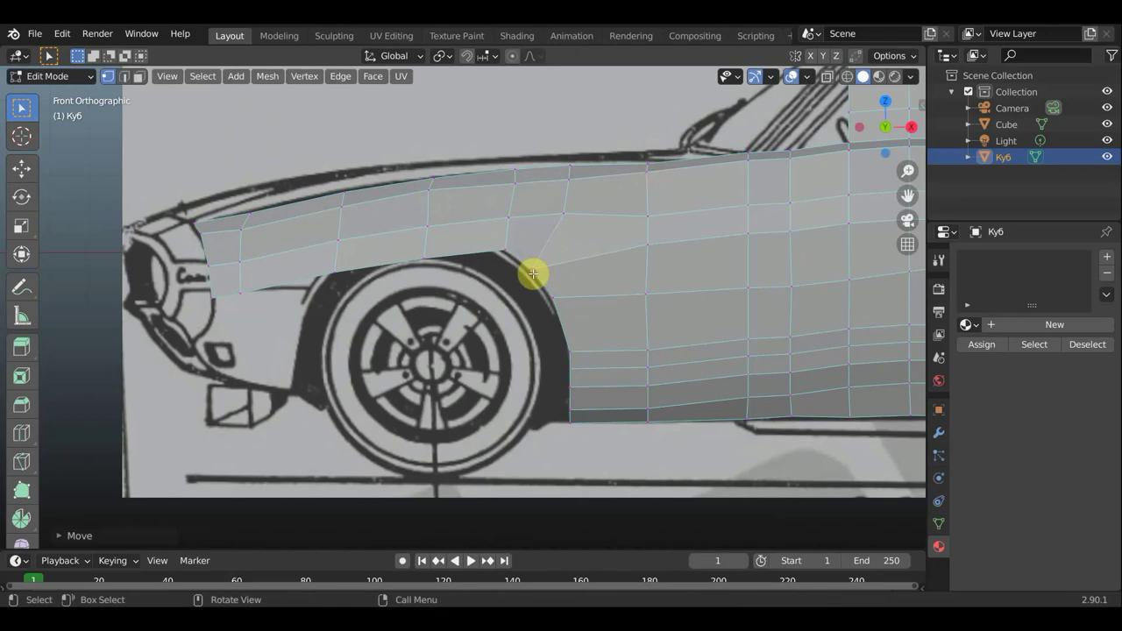
{"action": "key", "text": "g"}
{"action": "left_click", "coordinate": [563, 227]}
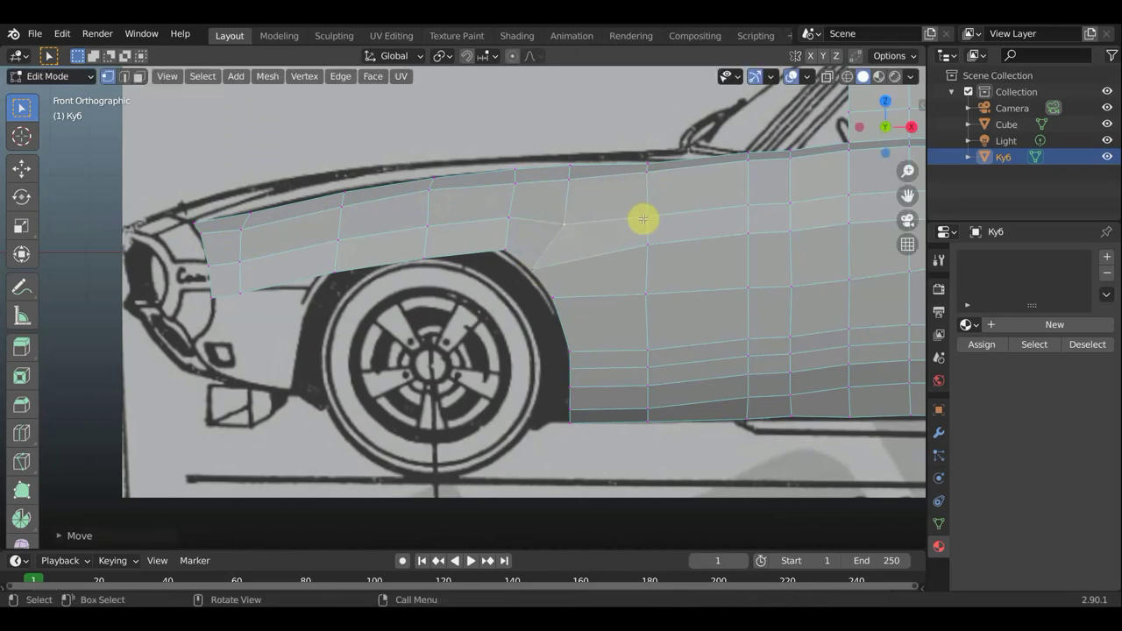
{"action": "key", "text": "g"}
{"action": "left_click", "coordinate": [633, 229]}
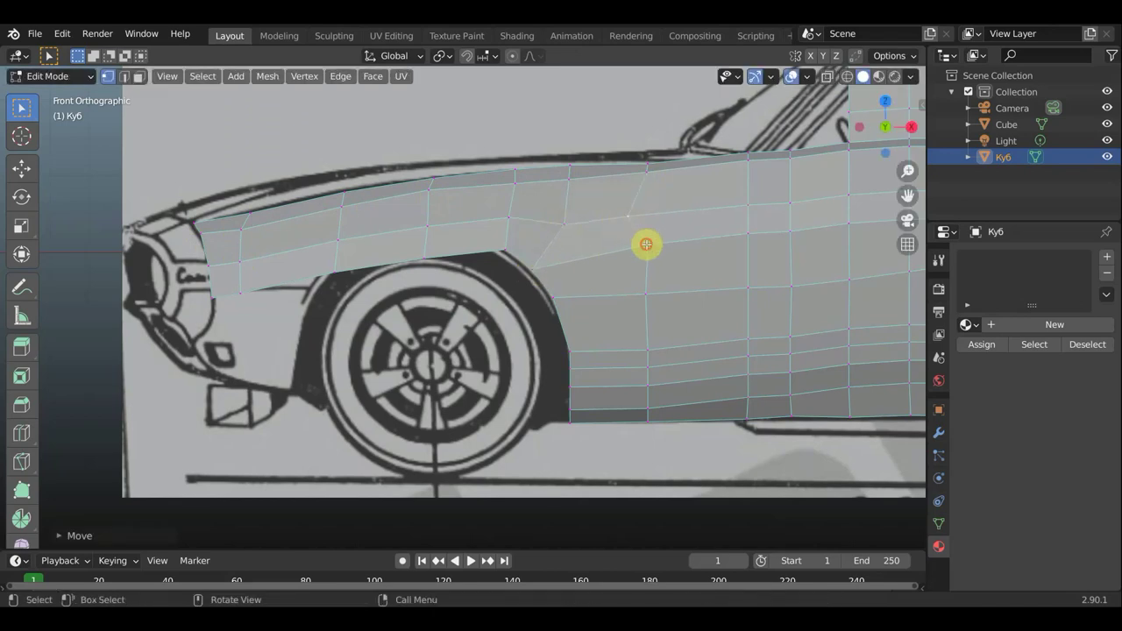
{"action": "key", "text": "g"}
{"action": "left_click", "coordinate": [625, 256]}
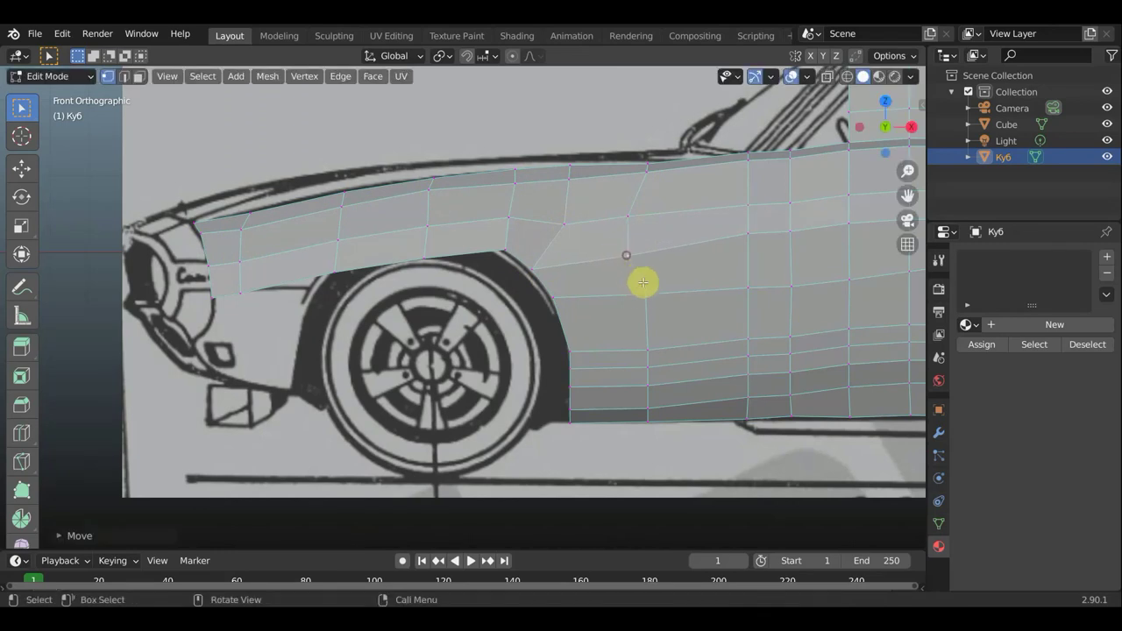
{"action": "key", "text": "g"}
{"action": "left_click", "coordinate": [621, 296]}
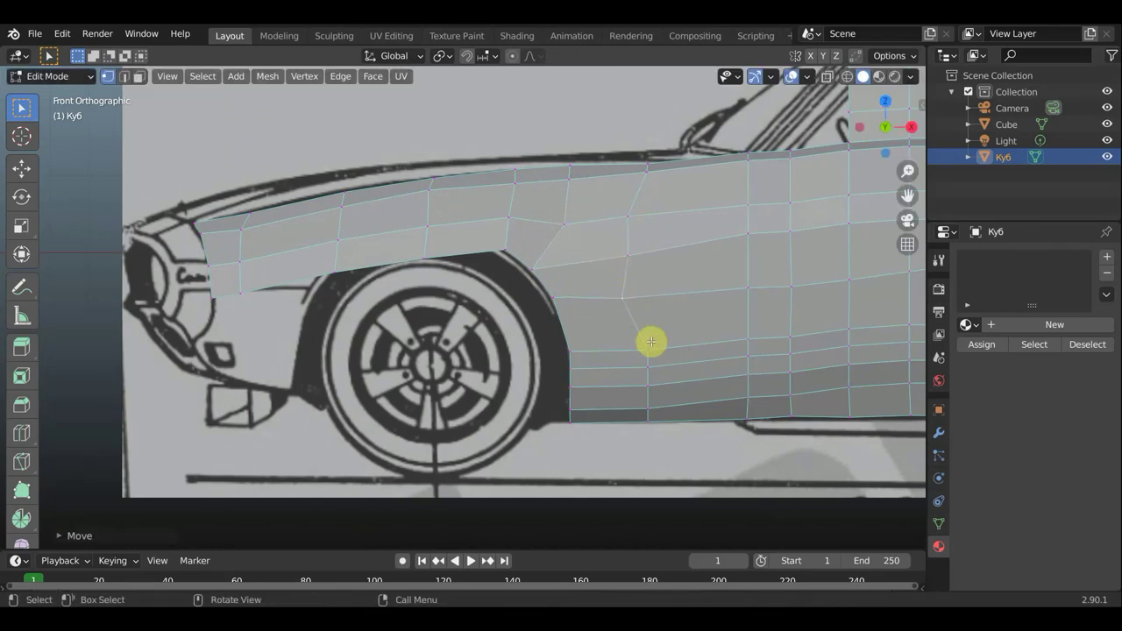
{"action": "key", "text": "g"}
{"action": "left_click", "coordinate": [631, 350]}
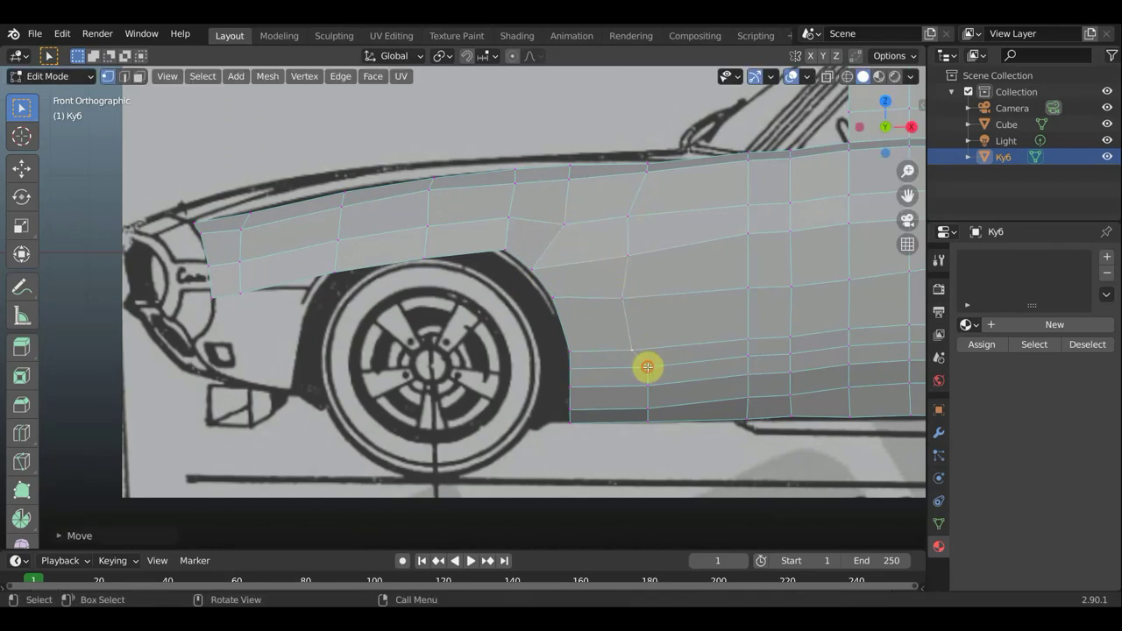
Settle the bottom arch and sill vertices onto the arch's lower edge
{"action": "key", "text": "g"}
{"action": "left_click", "coordinate": [636, 370]}
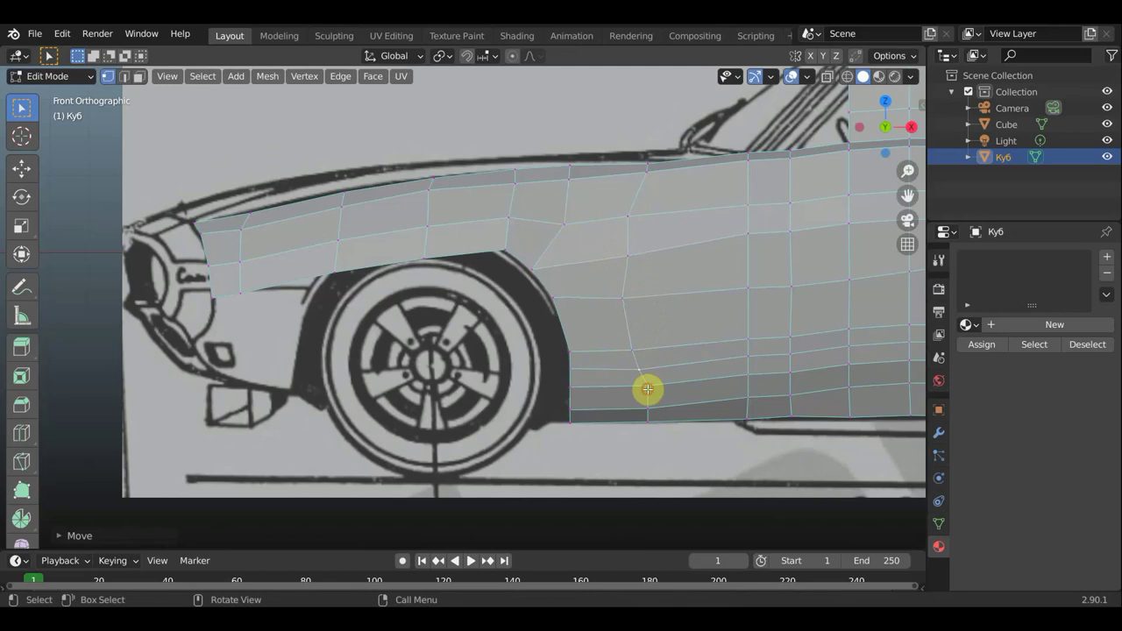
{"action": "key", "text": "g"}
{"action": "left_click", "coordinate": [638, 389]}
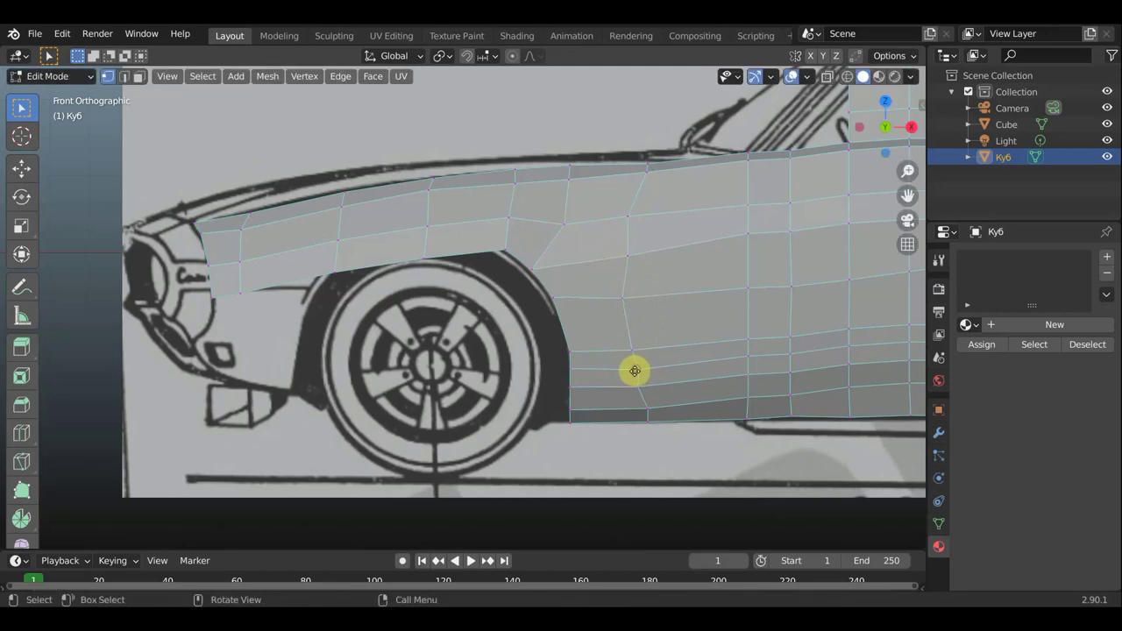
{"action": "key", "text": "g"}
{"action": "left_click", "coordinate": [629, 371]}
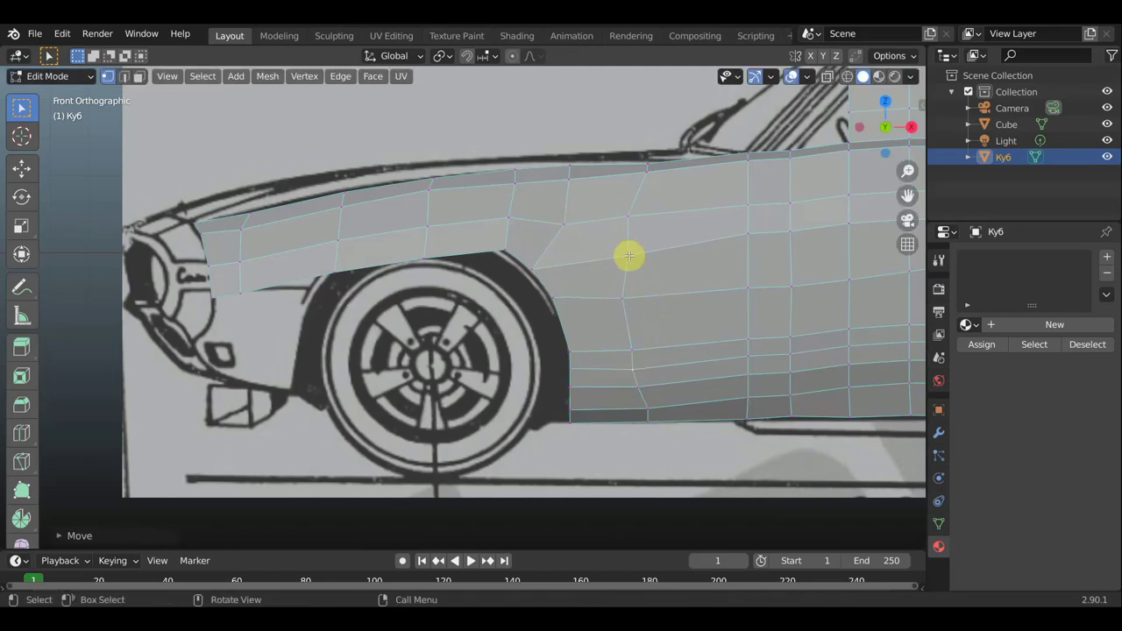
{"action": "key", "text": "g"}
{"action": "left_click", "coordinate": [618, 252]}
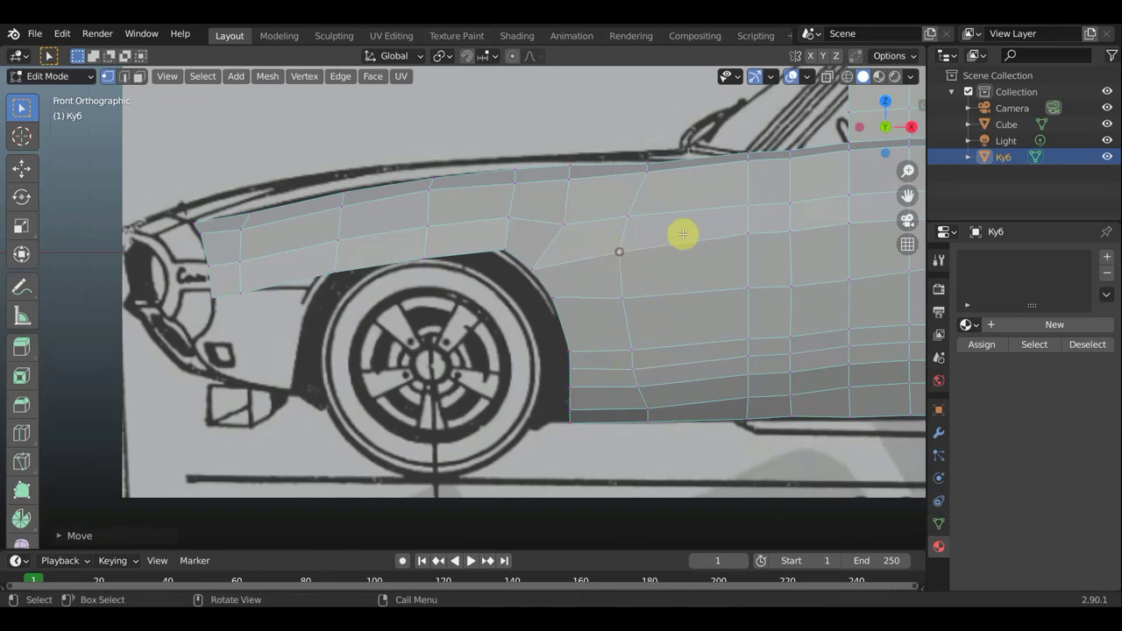
Raise the vertices above the front wheel onto the top of the arch curve
{"action": "key", "text": "g"}
{"action": "left_click", "coordinate": [490, 216]}
{"action": "left_click", "coordinate": [506, 251]}
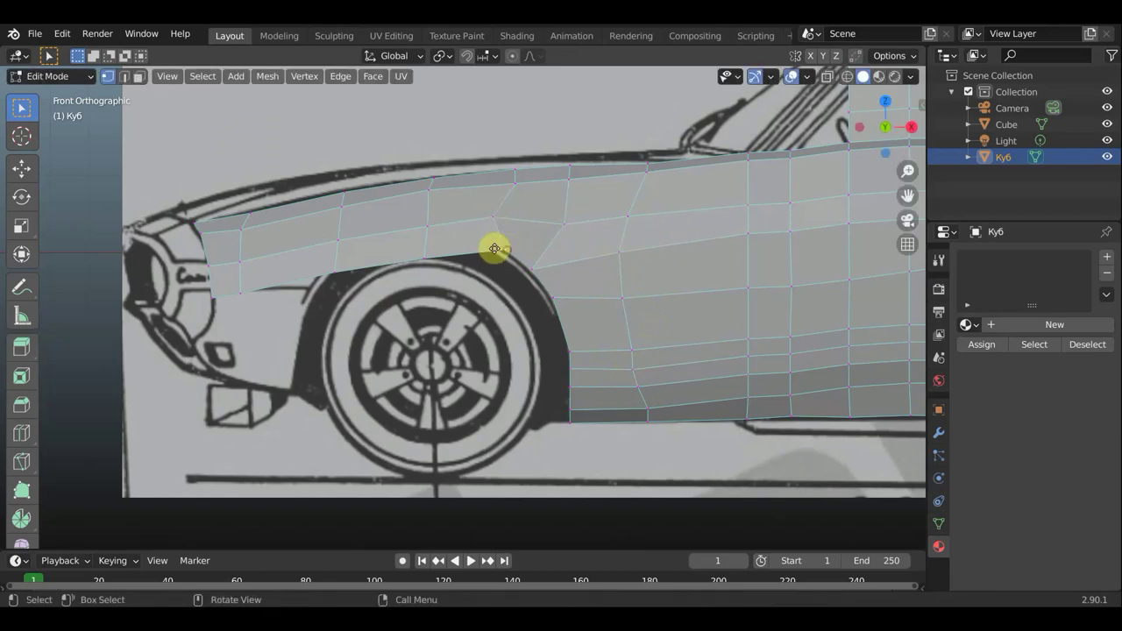
{"action": "key", "text": "g"}
{"action": "left_click", "coordinate": [488, 245]}
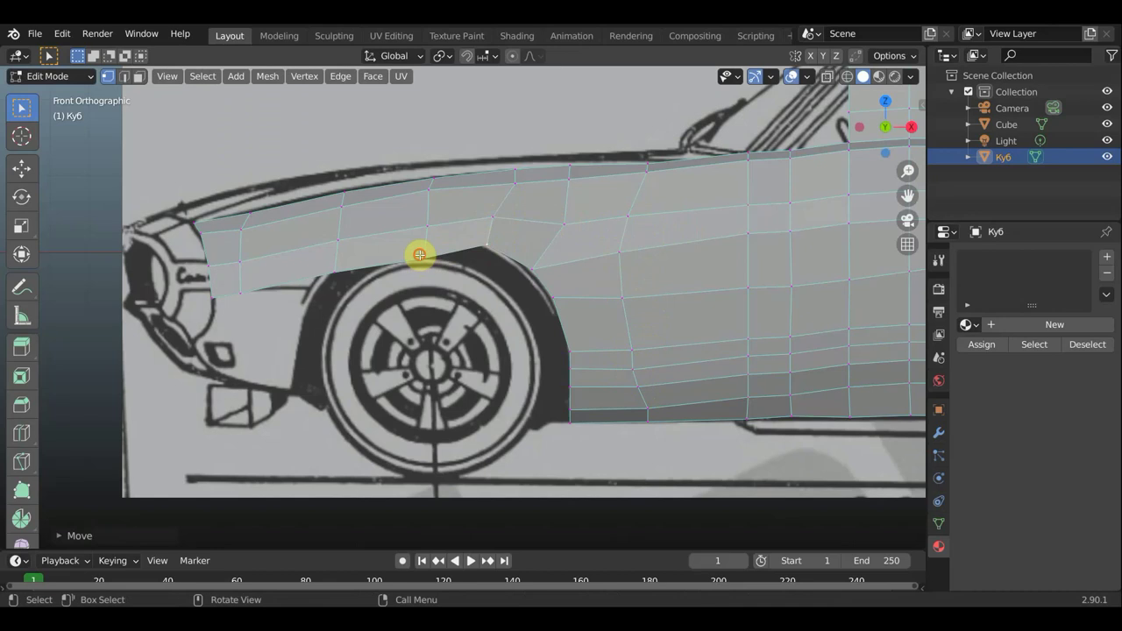
{"action": "left_click", "coordinate": [420, 254]}
{"action": "key", "text": "g"}
{"action": "left_click", "coordinate": [425, 237]}
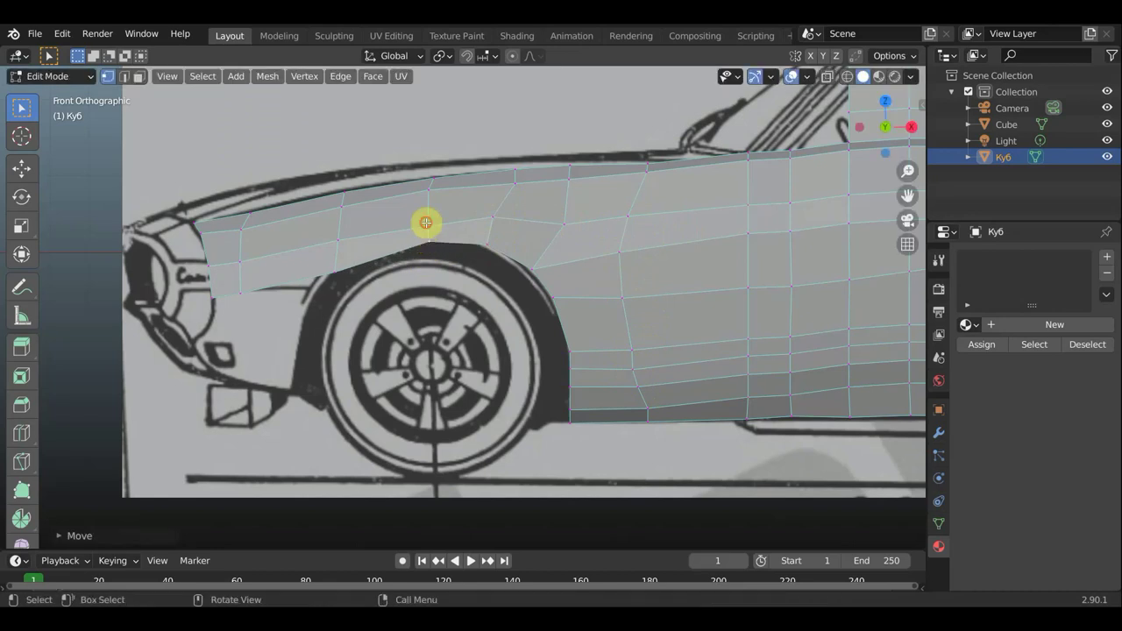
{"action": "key", "text": "g"}
{"action": "left_click", "coordinate": [427, 215]}
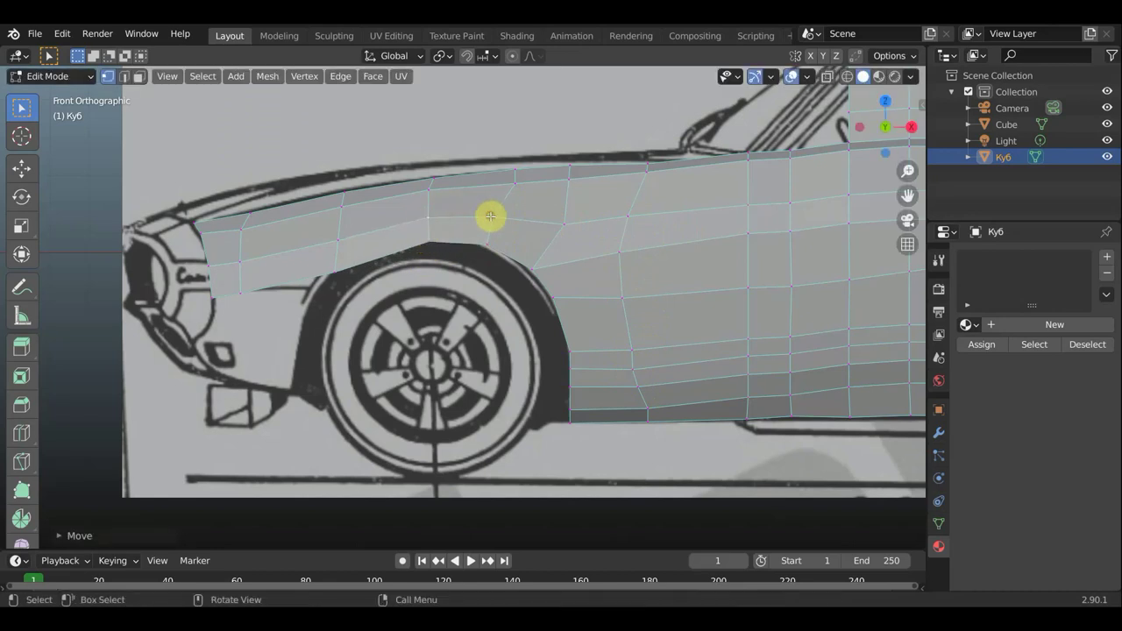
Align the front-side arch vertices with the blueprint's arch line
{"action": "left_click", "coordinate": [490, 215]}
{"action": "key", "text": "g"}
{"action": "left_click", "coordinate": [498, 212]}
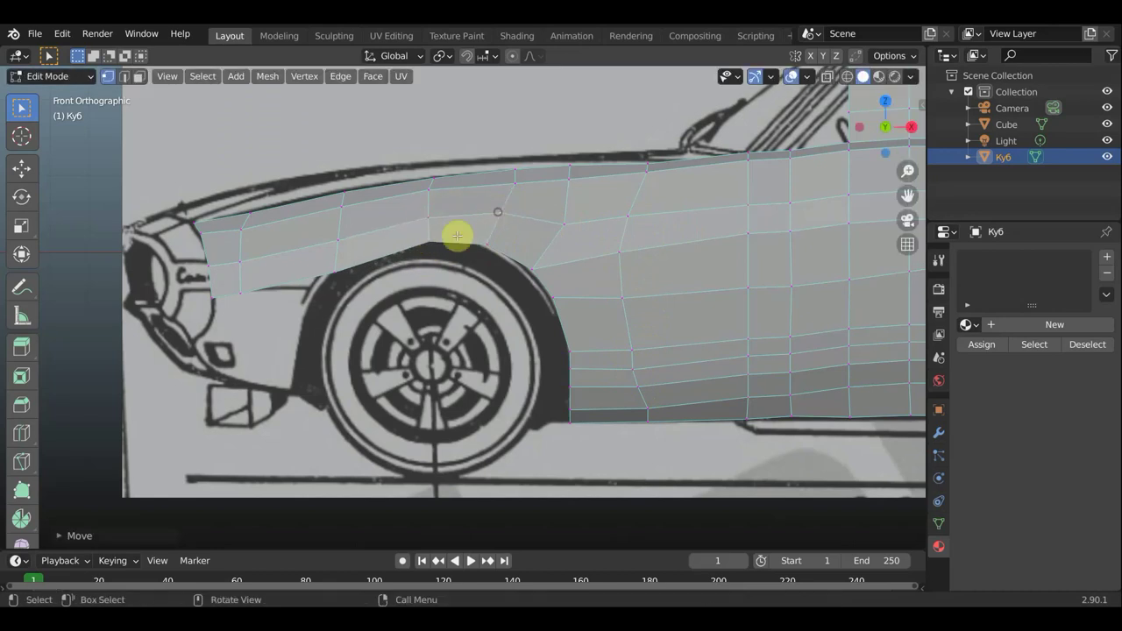
{"action": "left_click", "coordinate": [333, 267]}
{"action": "key", "text": "g"}
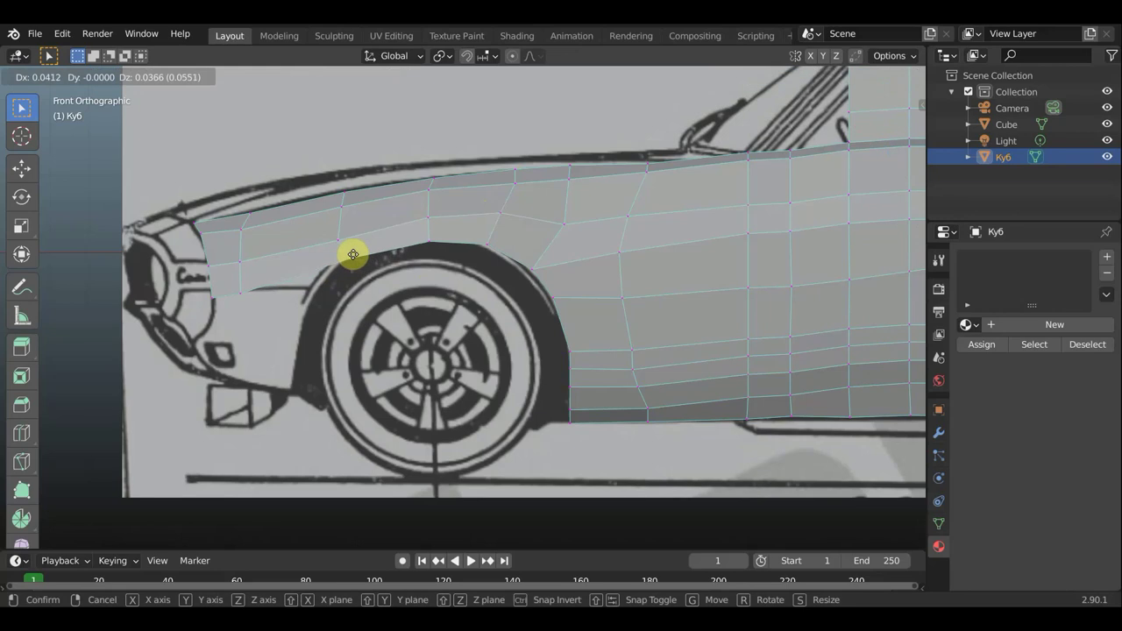
{"action": "left_click", "coordinate": [350, 253]}
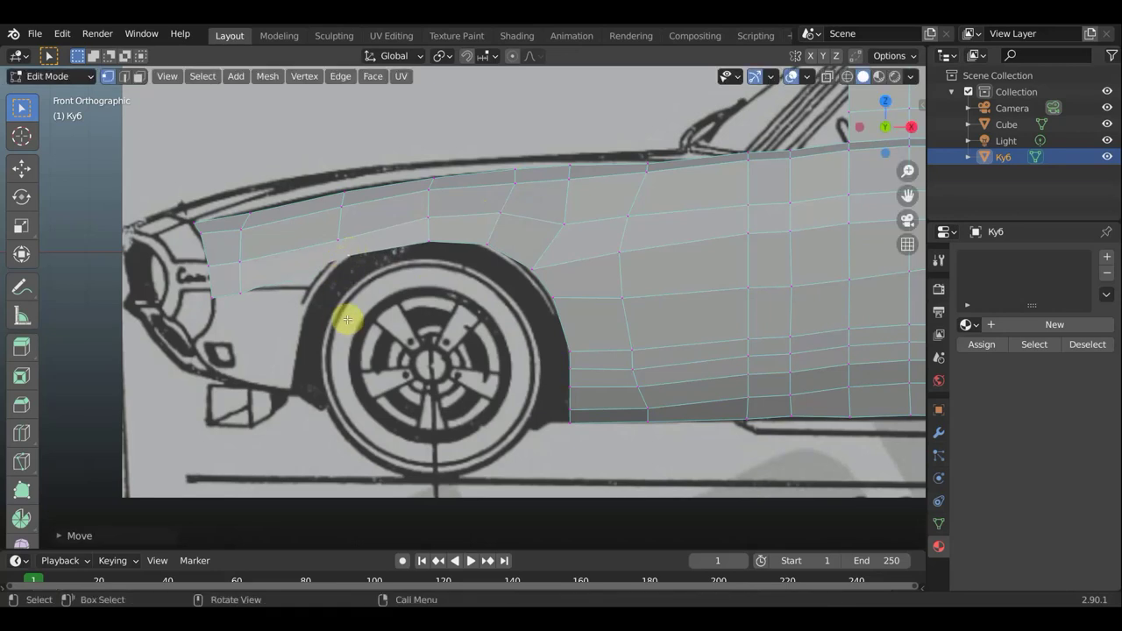
Orbit and zoom around the car mesh to inspect it at an angle
{"action": "mouse_move", "coordinate": [401, 325]}
{"action": "middle_mouse_down"}
{"action": "mouse_move", "coordinate": [488, 328]}
{"action": "mouse_move", "coordinate": [346, 411]}
{"action": "mouse_move", "coordinate": [376, 394]}
{"action": "middle_mouse_up"}
{"action": "scroll", "coordinate": [398, 326], "scroll_direction": "down", "scroll_amount": 5}
{"action": "scroll", "coordinate": [383, 386], "scroll_direction": "up", "scroll_amount": 2}
{"action": "scroll", "coordinate": [393, 370], "scroll_direction": "down", "scroll_amount": 1}
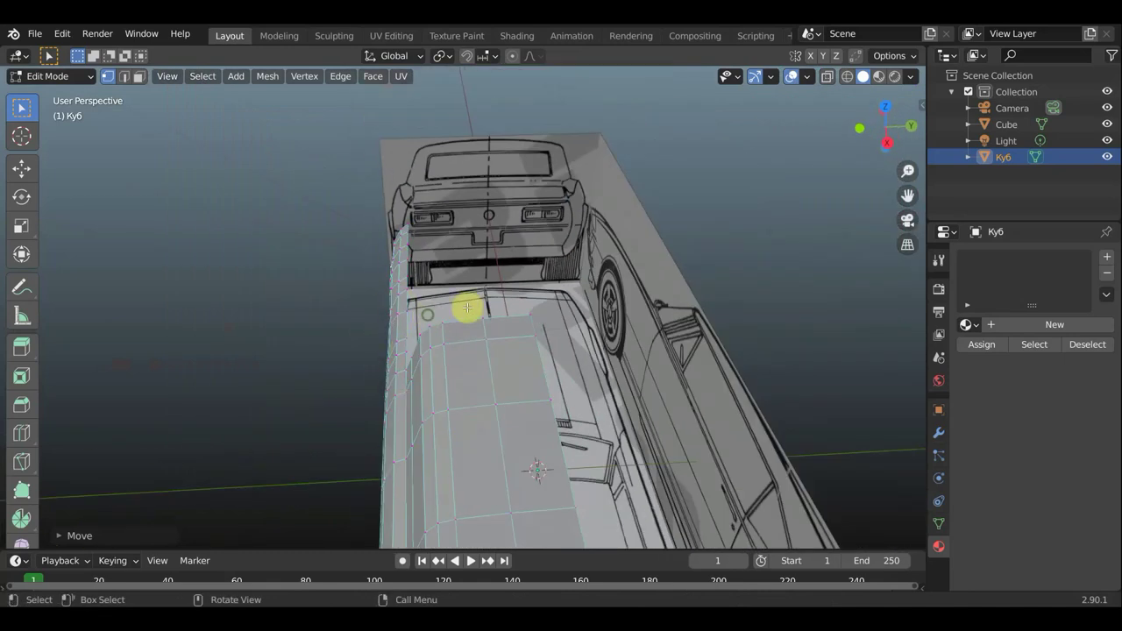
{"action": "mouse_move", "coordinate": [466, 308]}
{"action": "middle_mouse_down"}
{"action": "mouse_move", "coordinate": [551, 285]}
{"action": "mouse_move", "coordinate": [733, 306]}
{"action": "mouse_move", "coordinate": [774, 328]}
{"action": "mouse_move", "coordinate": [780, 357]}
{"action": "mouse_move", "coordinate": [664, 245]}
{"action": "mouse_move", "coordinate": [535, 260]}
{"action": "mouse_move", "coordinate": [602, 258]}
{"action": "middle_mouse_up"}
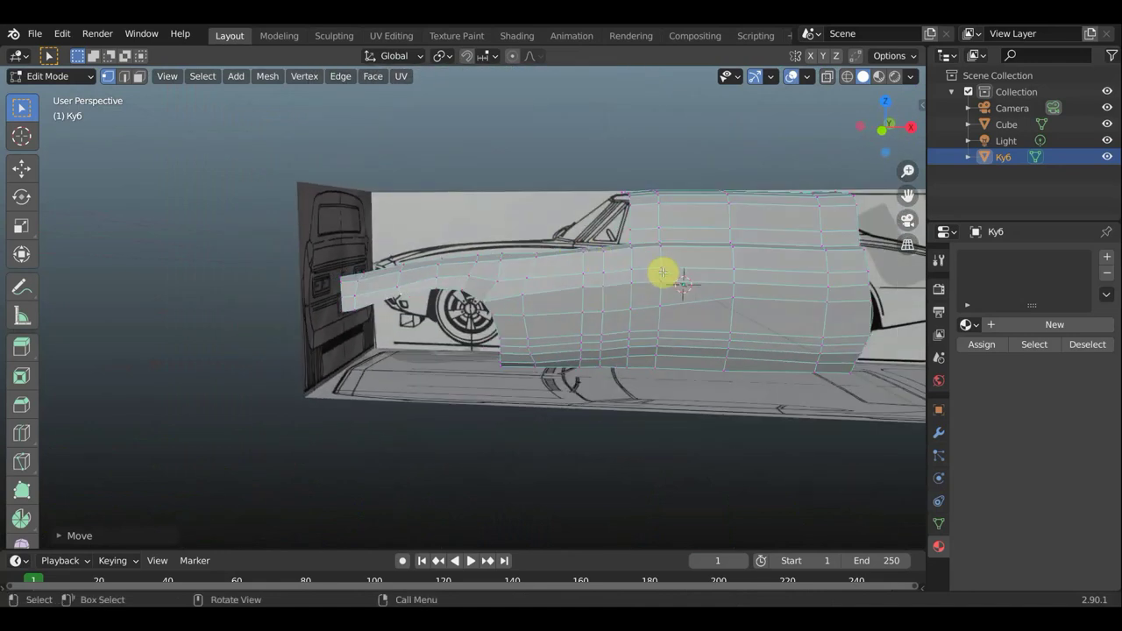
Return to the flat side view (numpad 1) and pan to the car's rear wheel
{"action": "key", "text": "KP_1"}
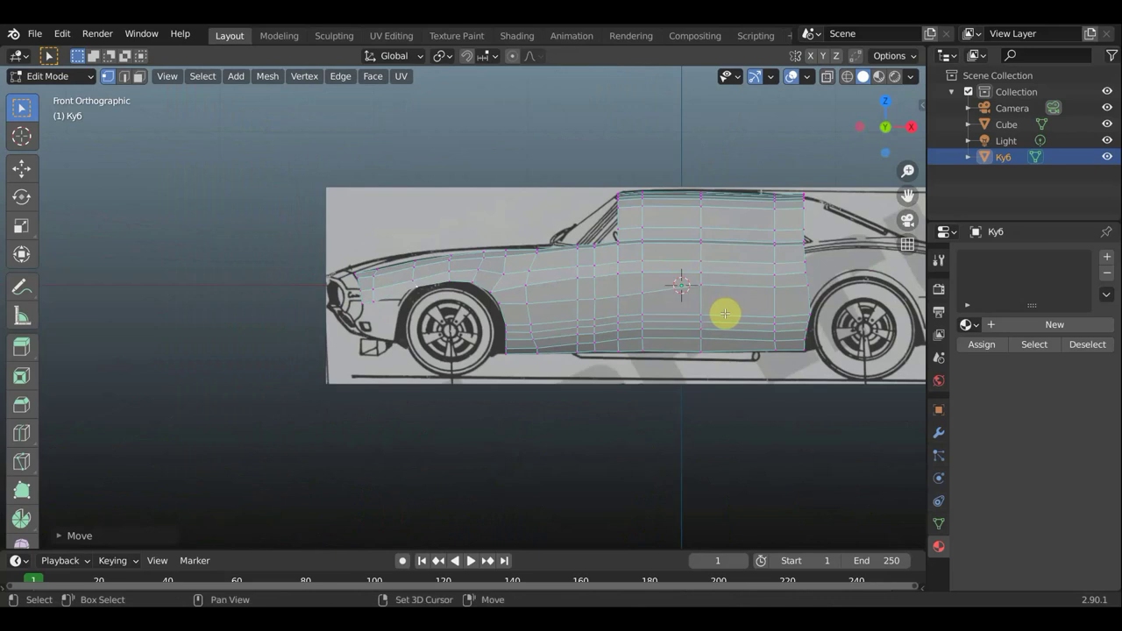
{"action": "middle_click_drag", "start_coordinate": [724, 313], "coordinate": [638, 325], "text": "shift"}
{"action": "scroll", "coordinate": [596, 325], "scroll_direction": "up", "scroll_amount": 1}
{"action": "scroll", "coordinate": [723, 301], "scroll_direction": "up", "scroll_amount": 3}
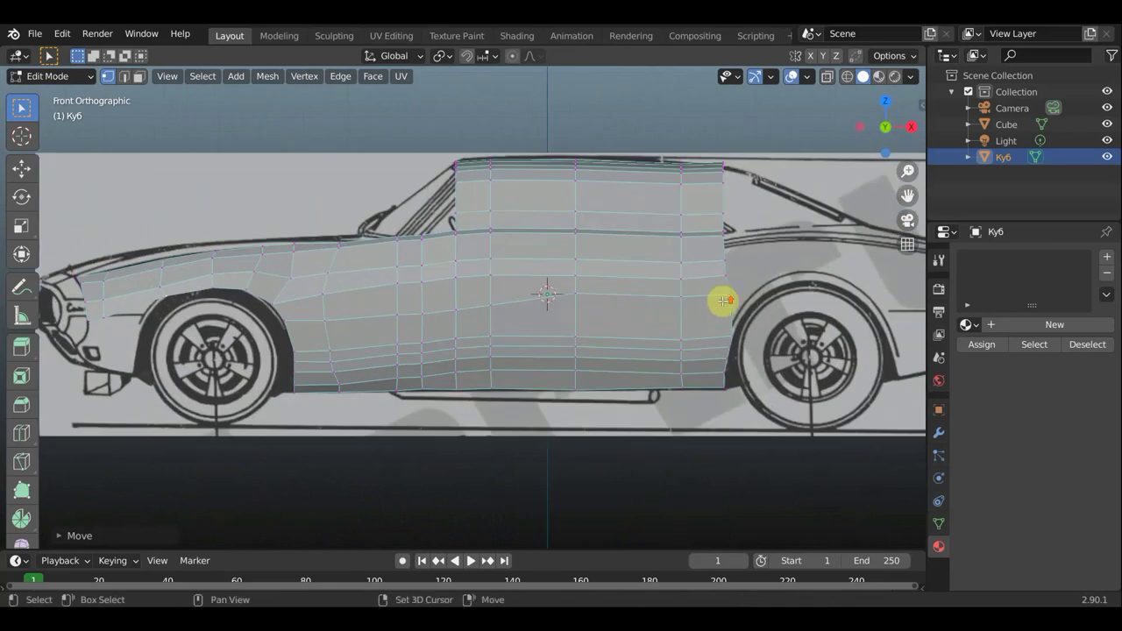
{"action": "mouse_move", "coordinate": [723, 301]}
{"action": "middle_mouse_down", "text": "shift"}
{"action": "mouse_move", "coordinate": [535, 306]}
{"action": "mouse_move", "coordinate": [572, 254]}
{"action": "middle_mouse_up", "text": "shift"}
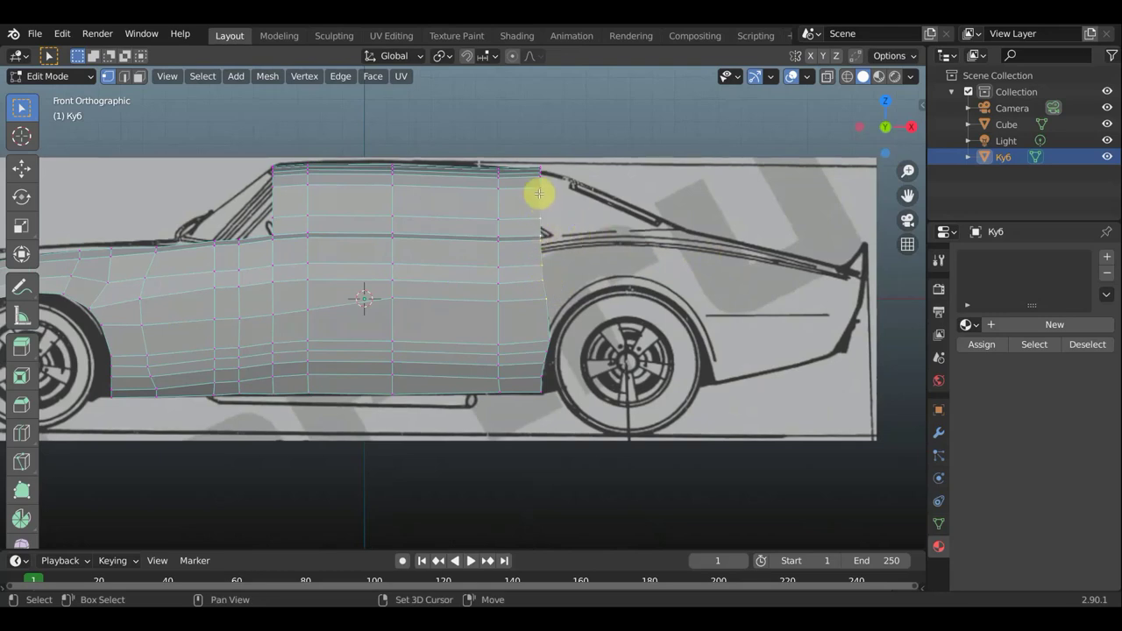
Select the mesh's rear edge and move and scale it to sit over the rear wheel arch
{"action": "mouse_move", "coordinate": [540, 187]}
{"action": "left_mouse_down"}
{"action": "mouse_move", "coordinate": [540, 165]}
{"action": "mouse_move", "coordinate": [570, 191]}
{"action": "left_mouse_up"}
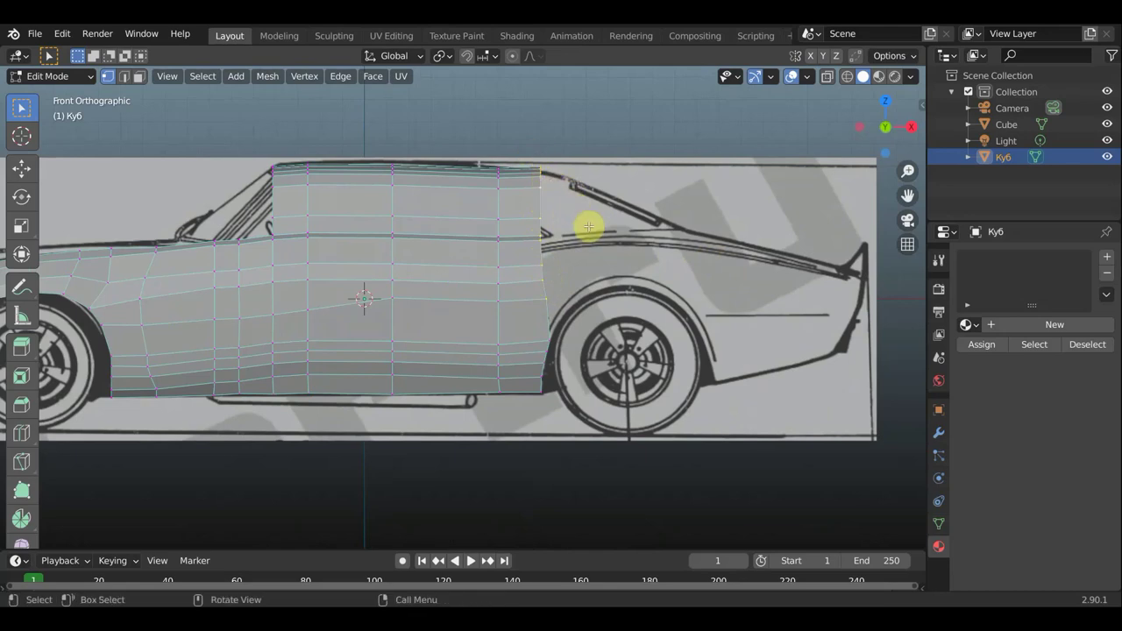
{"action": "key", "text": "g"}
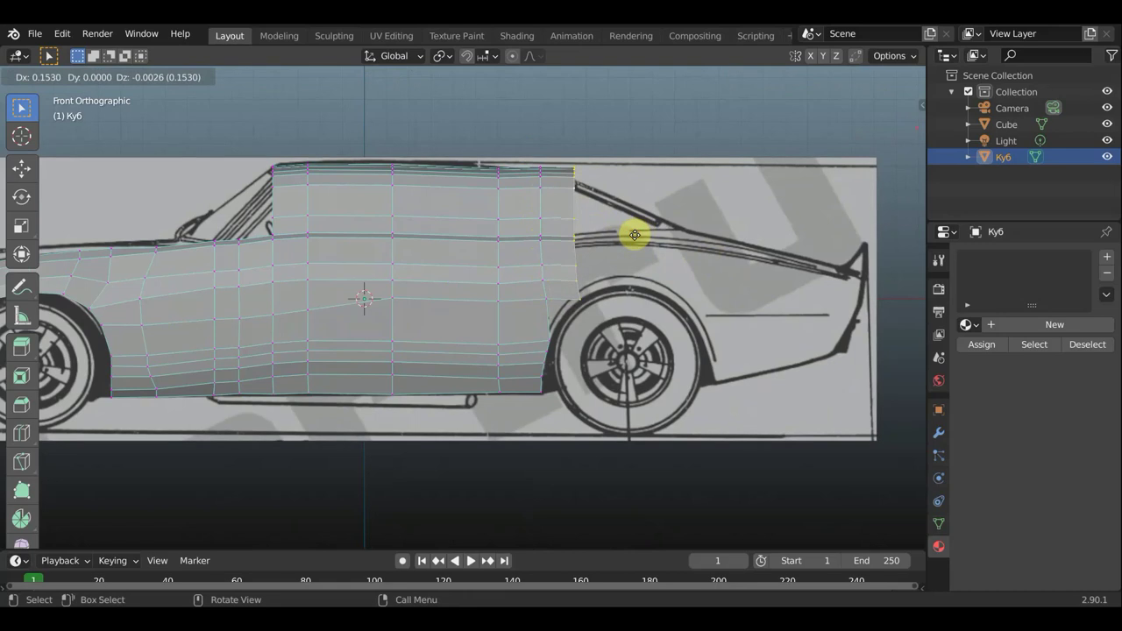
{"action": "left_click", "coordinate": [635, 235]}
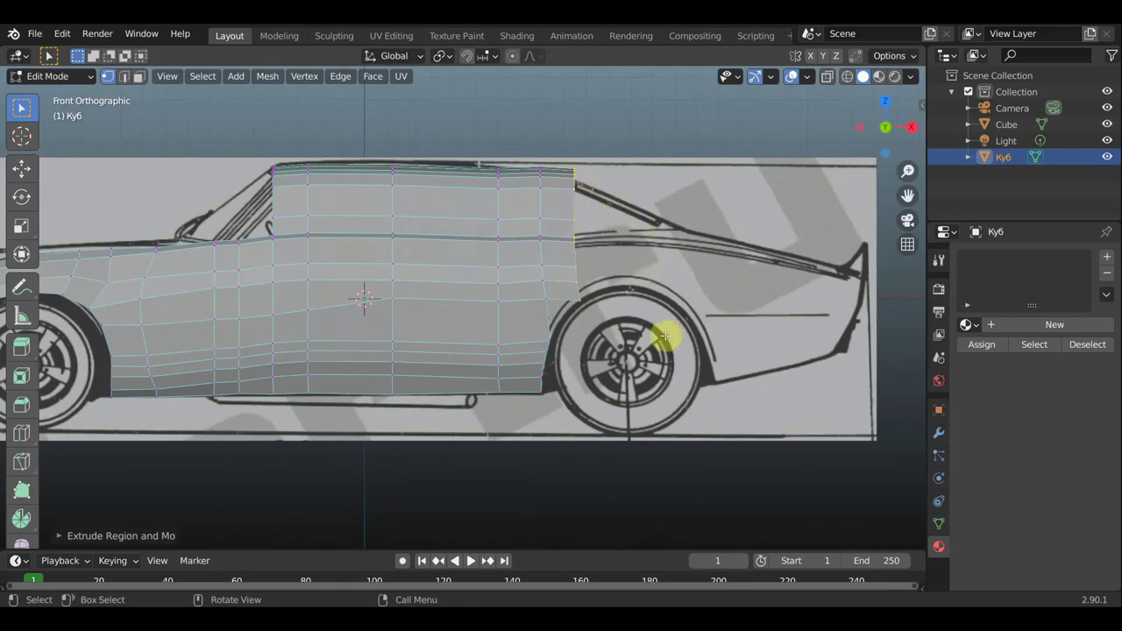
{"action": "key", "text": "s"}
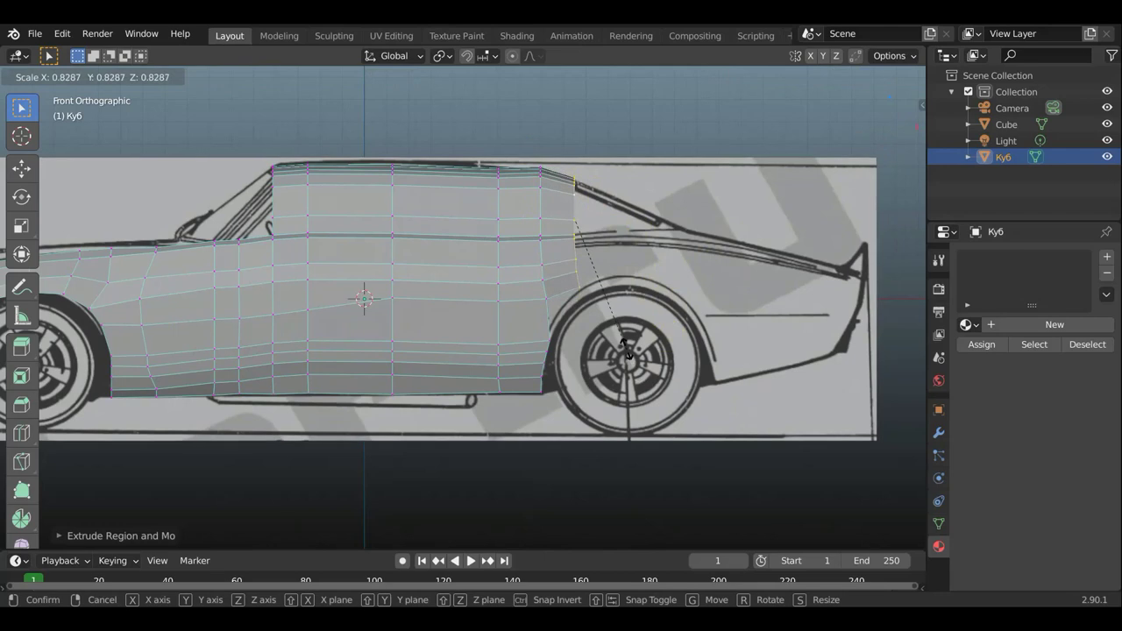
{"action": "left_click", "coordinate": [625, 348]}
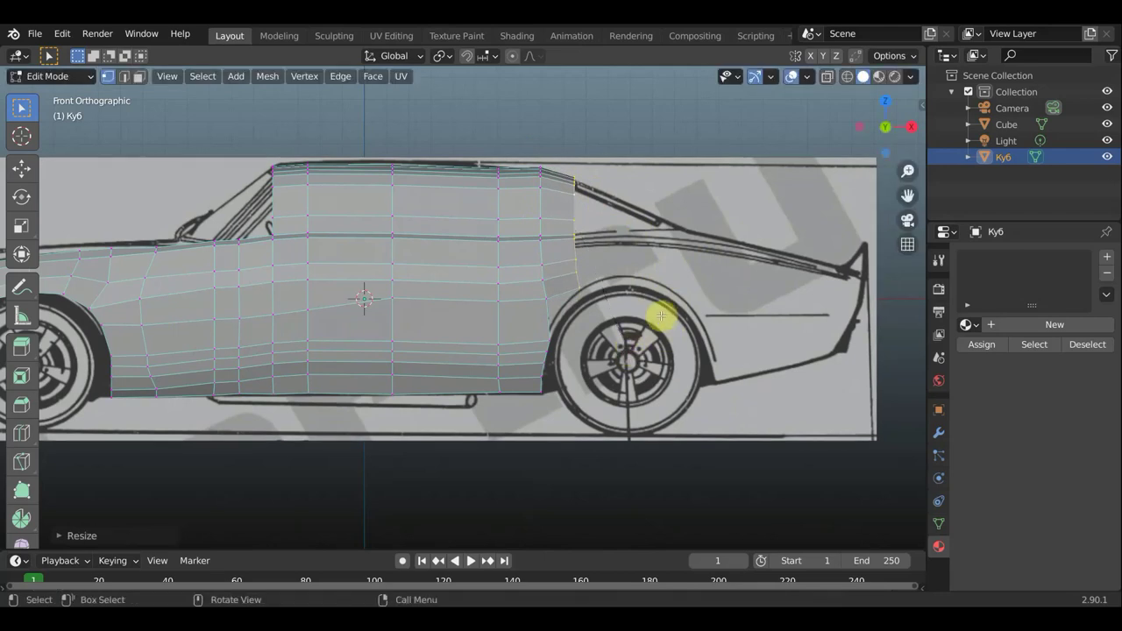
{"action": "key", "text": "g"}
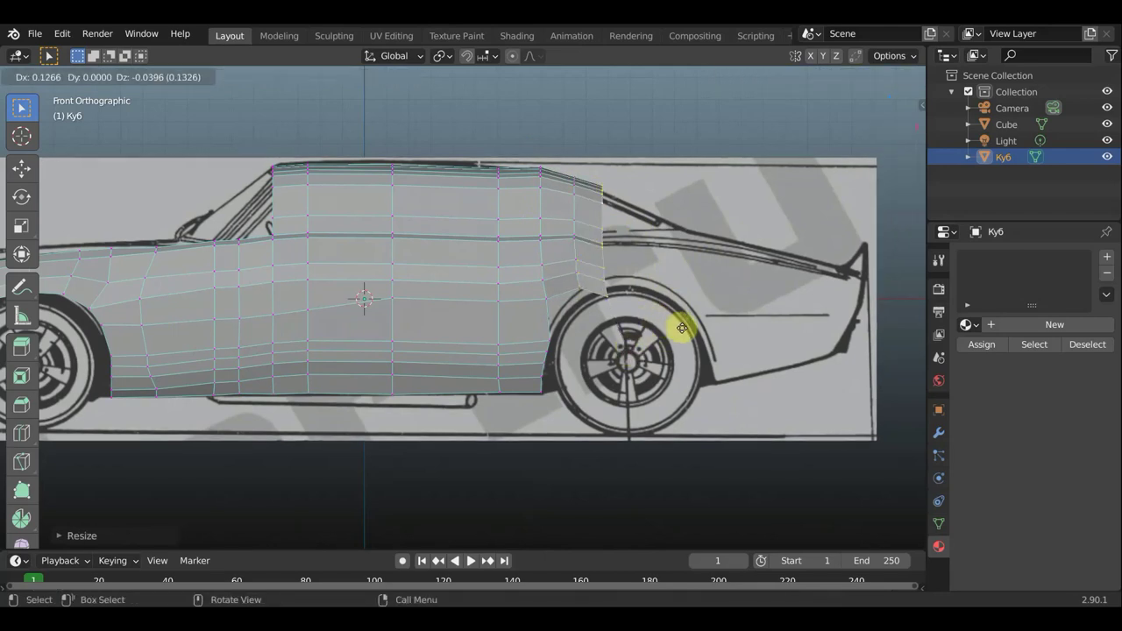
{"action": "left_click", "coordinate": [682, 332]}
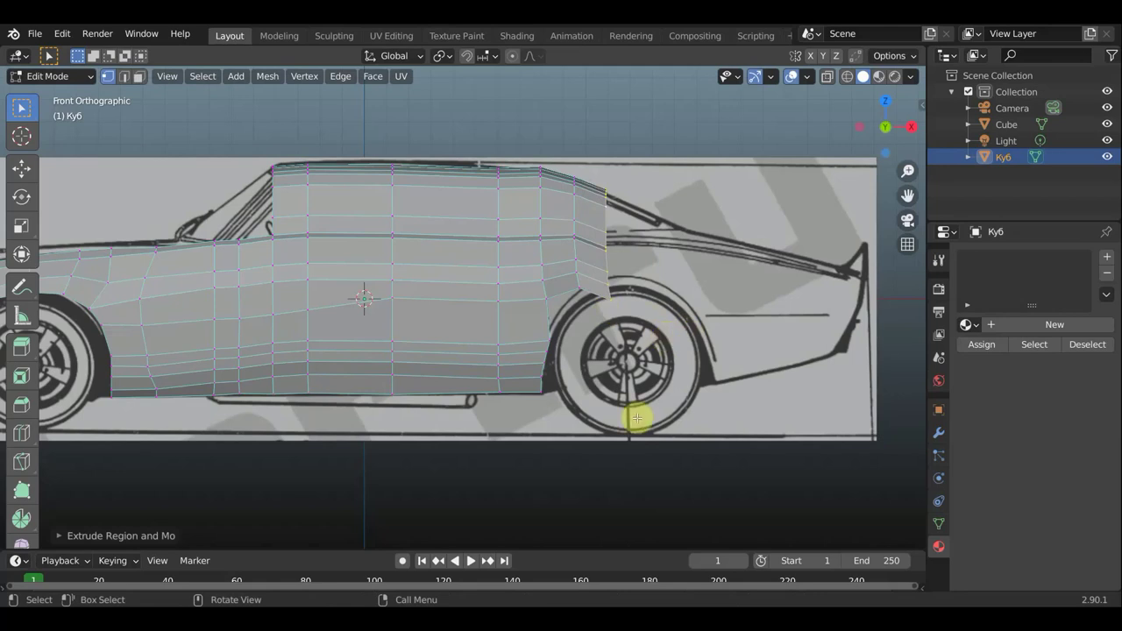
{"action": "key", "text": "s"}
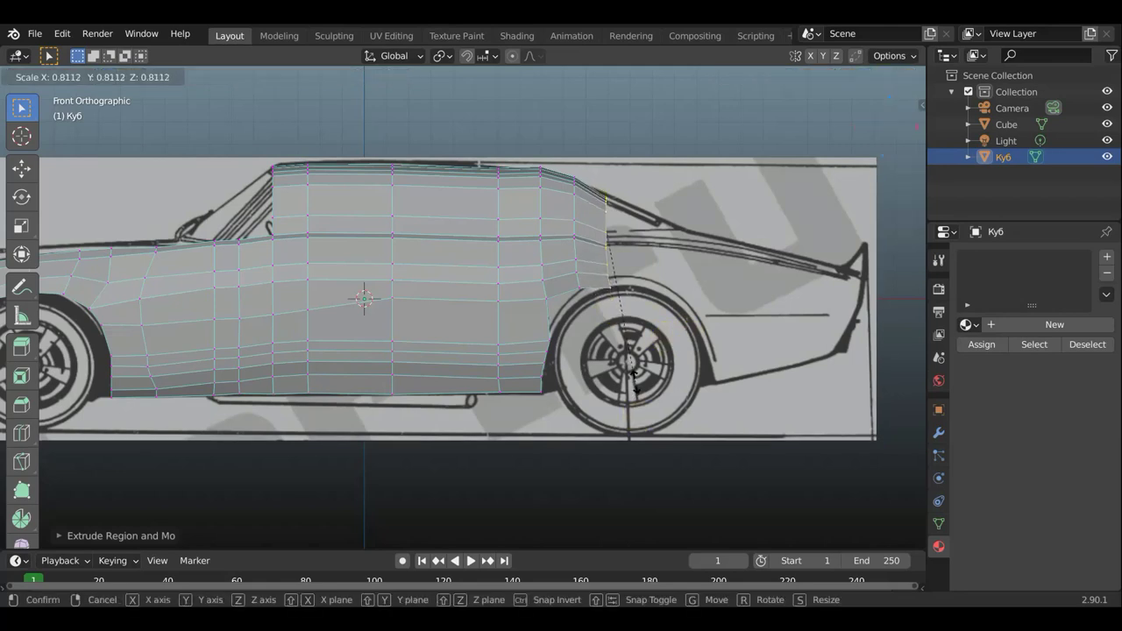
{"action": "left_click", "coordinate": [633, 379]}
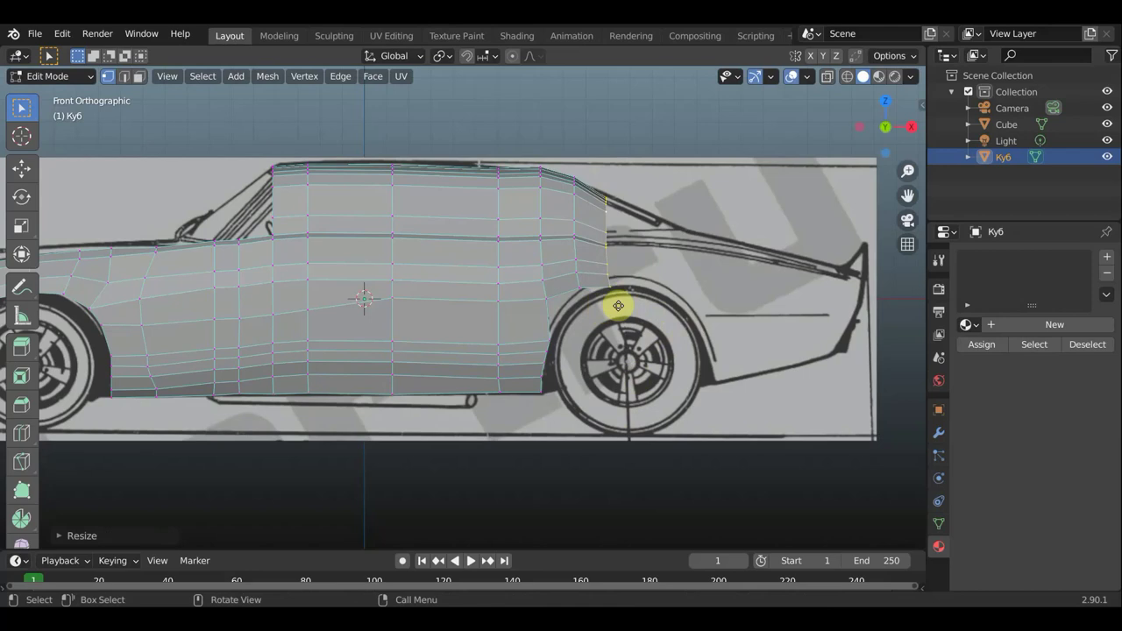
{"action": "key", "text": "g"}
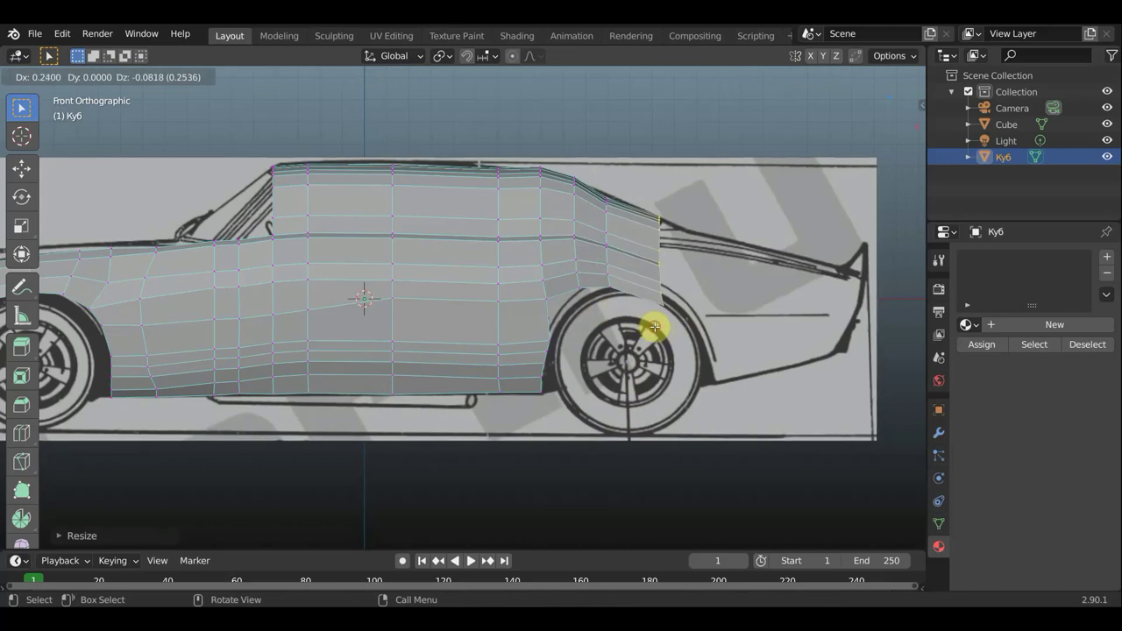
{"action": "left_click", "coordinate": [655, 326]}
Extrude three face columns rearward along the quarter panel to the tail
{"action": "key", "text": "e"}
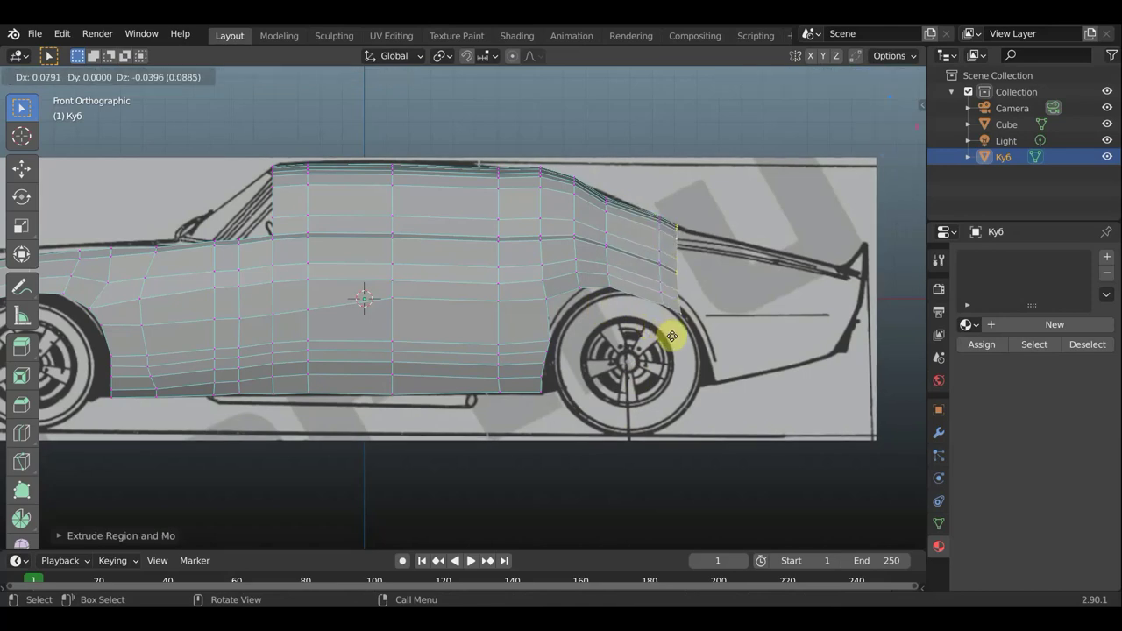
{"action": "left_click", "coordinate": [672, 336]}
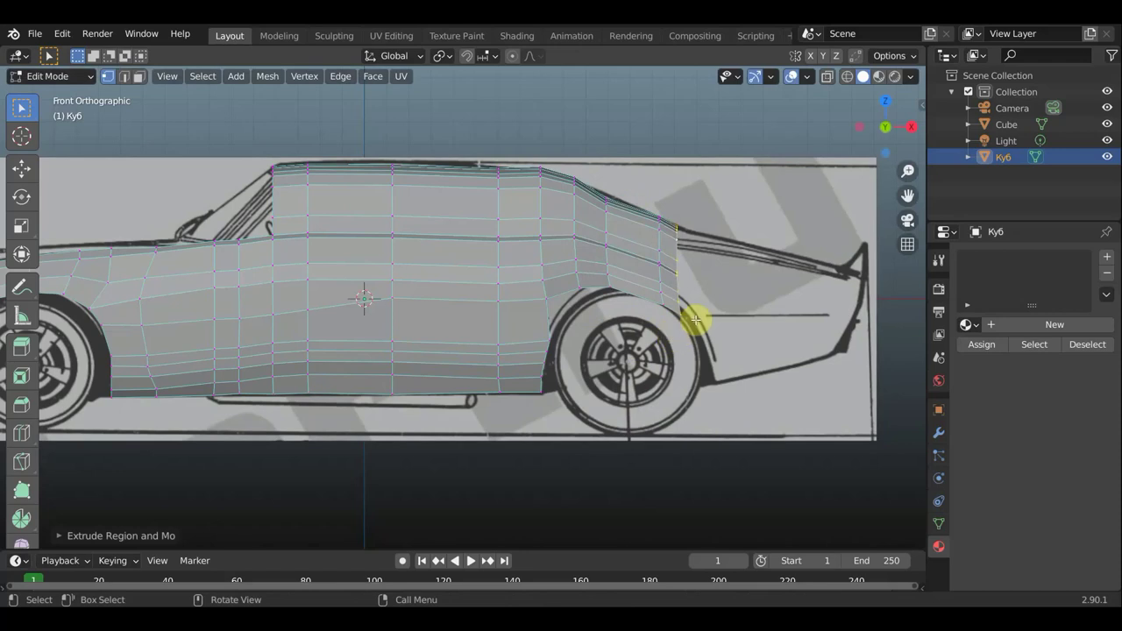
{"action": "key", "text": "e"}
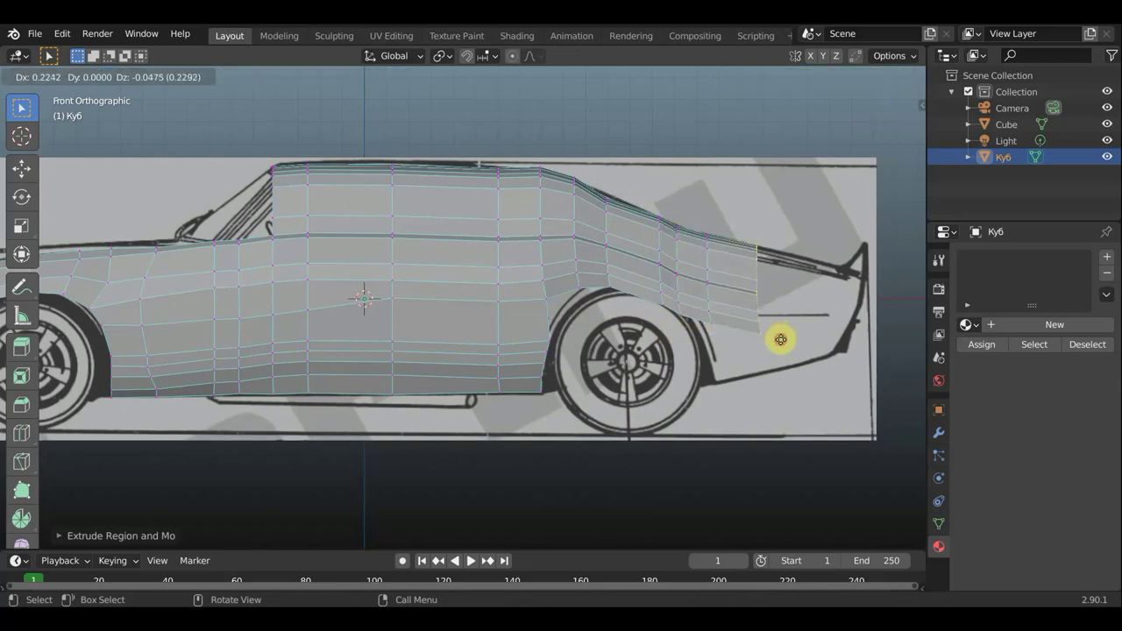
{"action": "left_click", "coordinate": [833, 352]}
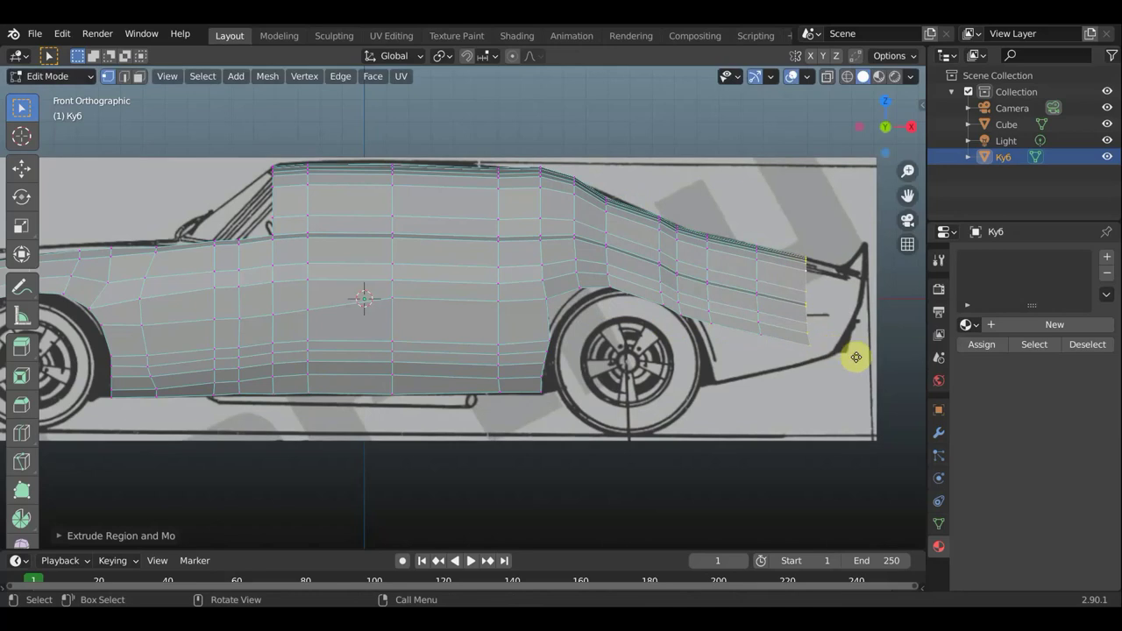
{"action": "key", "text": "e"}
{"action": "left_click", "coordinate": [860, 365]}
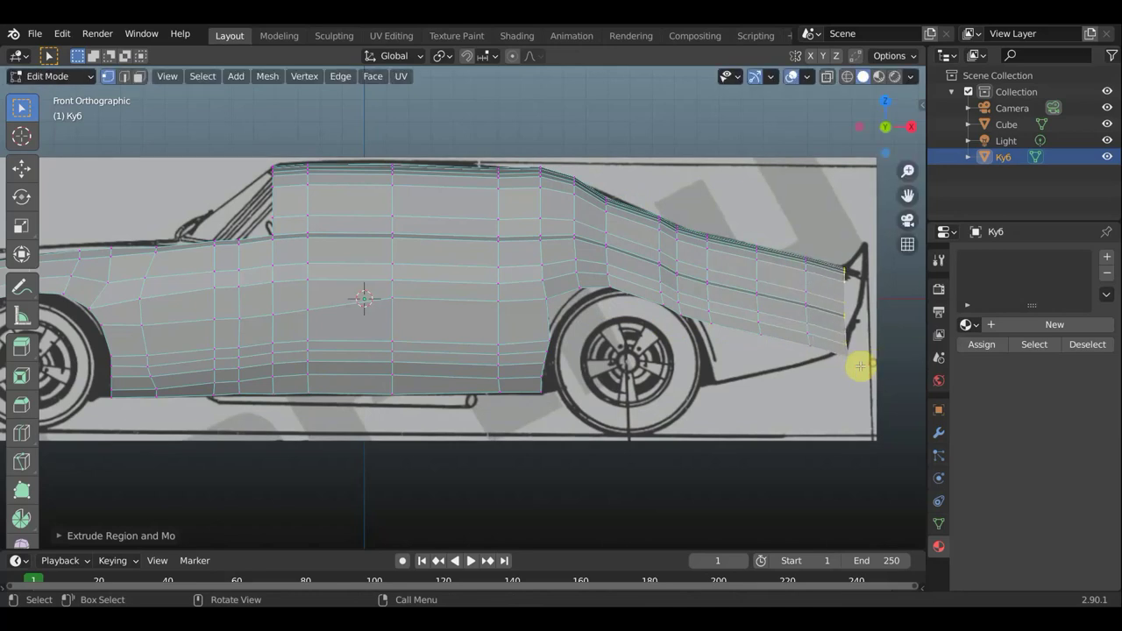
Orbit around the extended mesh and compare it with the rear blueprint in rear view
{"action": "mouse_move", "coordinate": [677, 409]}
{"action": "middle_mouse_down"}
{"action": "mouse_move", "coordinate": [608, 403]}
{"action": "mouse_move", "coordinate": [437, 455]}
{"action": "middle_mouse_up"}
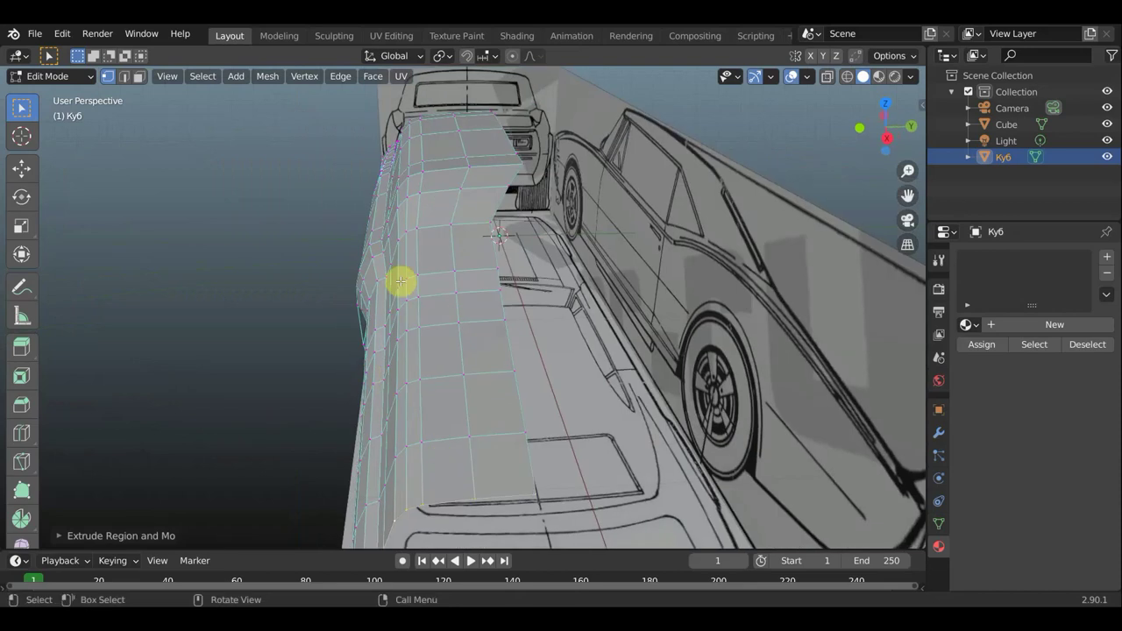
{"action": "mouse_move", "coordinate": [415, 361]}
{"action": "middle_mouse_down"}
{"action": "mouse_move", "coordinate": [455, 363]}
{"action": "mouse_move", "coordinate": [456, 378]}
{"action": "mouse_move", "coordinate": [493, 395]}
{"action": "mouse_move", "coordinate": [468, 381]}
{"action": "mouse_move", "coordinate": [435, 325]}
{"action": "mouse_move", "coordinate": [490, 323]}
{"action": "mouse_move", "coordinate": [561, 290]}
{"action": "mouse_move", "coordinate": [561, 254]}
{"action": "middle_mouse_up"}
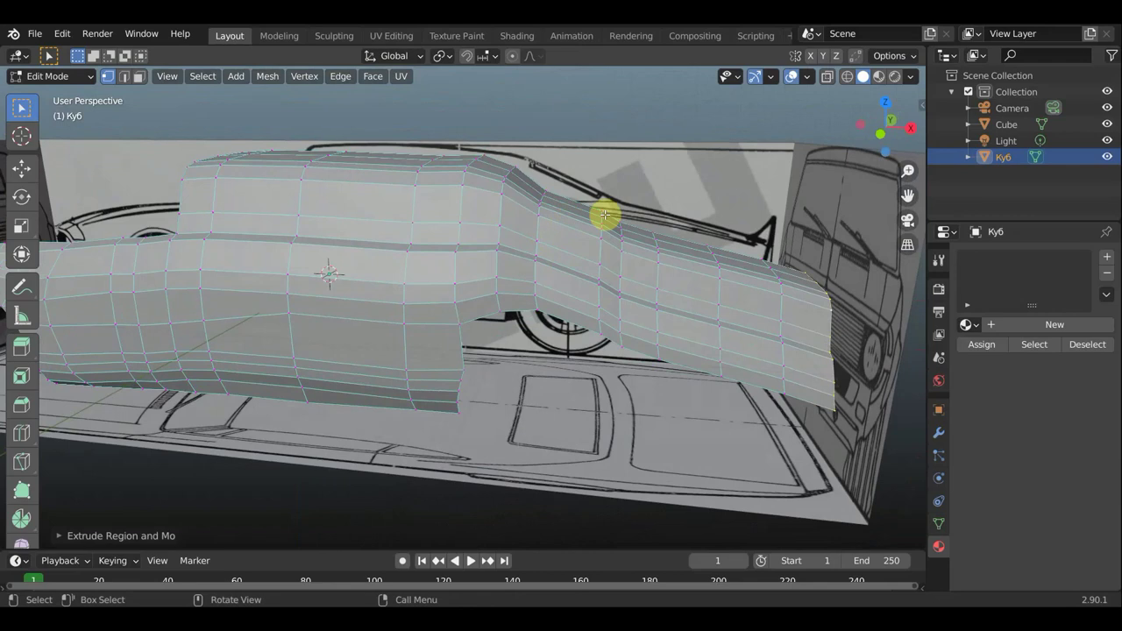
{"action": "key", "text": "KP_3"}
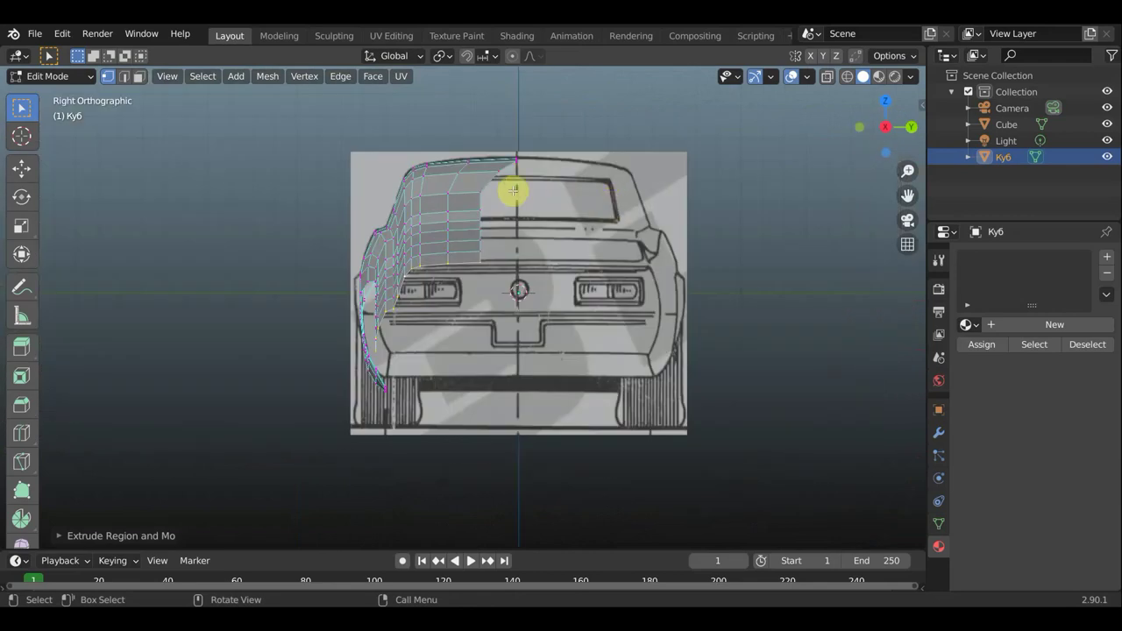
{"action": "middle_click_drag", "start_coordinate": [380, 313], "coordinate": [383, 316]}
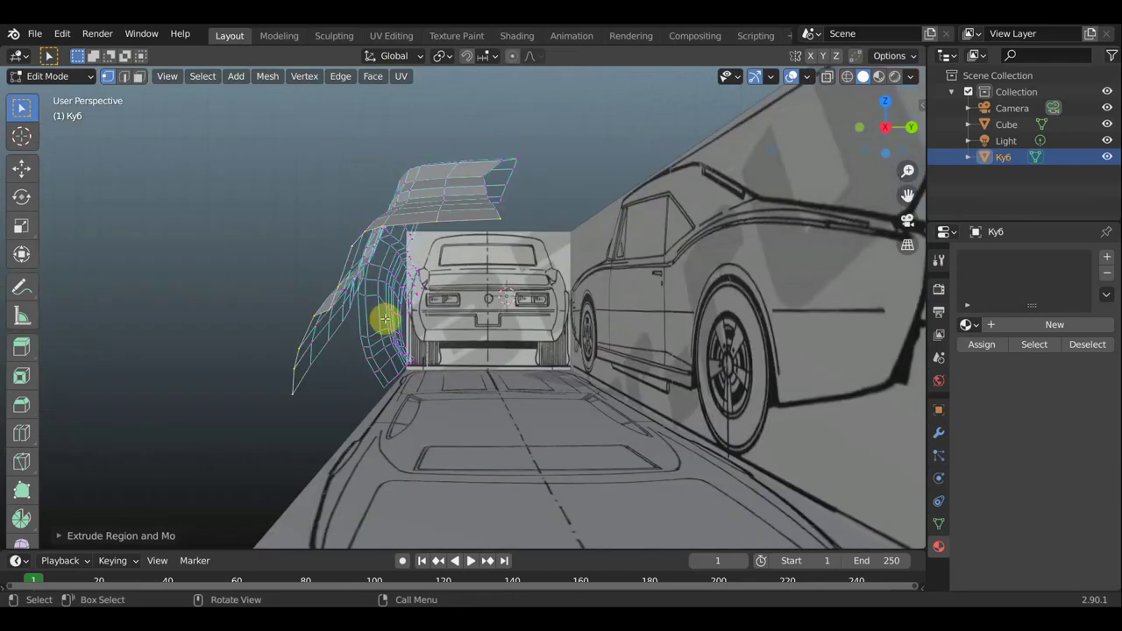
{"action": "key", "text": "KP_3"}
{"action": "scroll", "coordinate": [390, 298], "scroll_direction": "up", "scroll_amount": 1}
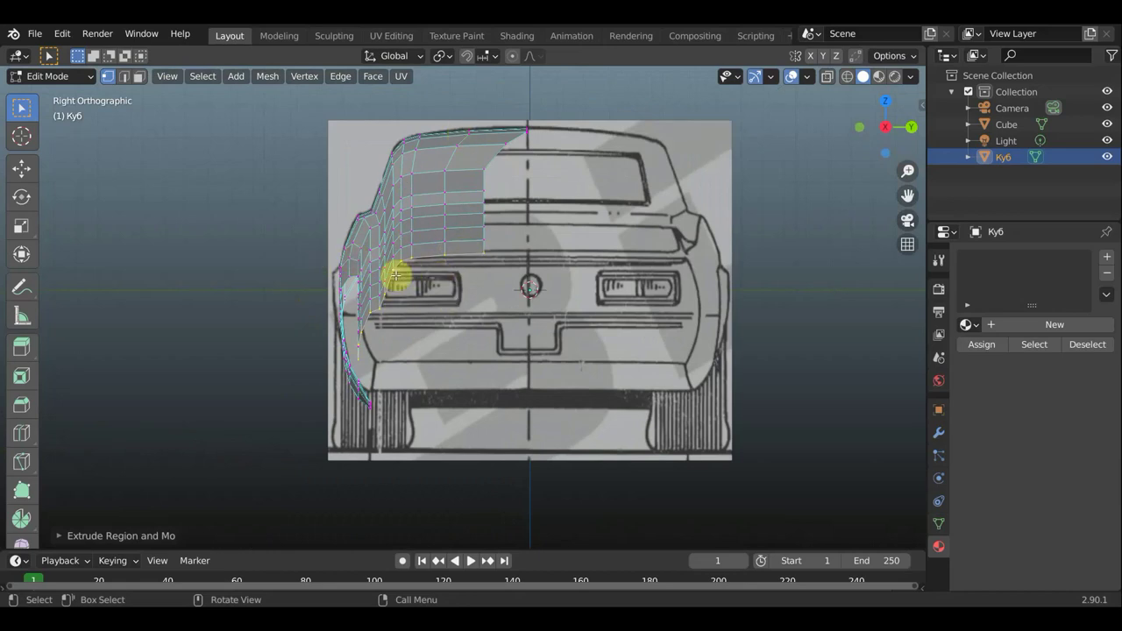
{"action": "mouse_move", "coordinate": [569, 271]}
{"action": "middle_mouse_down"}
{"action": "mouse_move", "coordinate": [586, 293]}
{"action": "mouse_move", "coordinate": [696, 328]}
{"action": "mouse_move", "coordinate": [718, 321]}
{"action": "middle_mouse_up"}
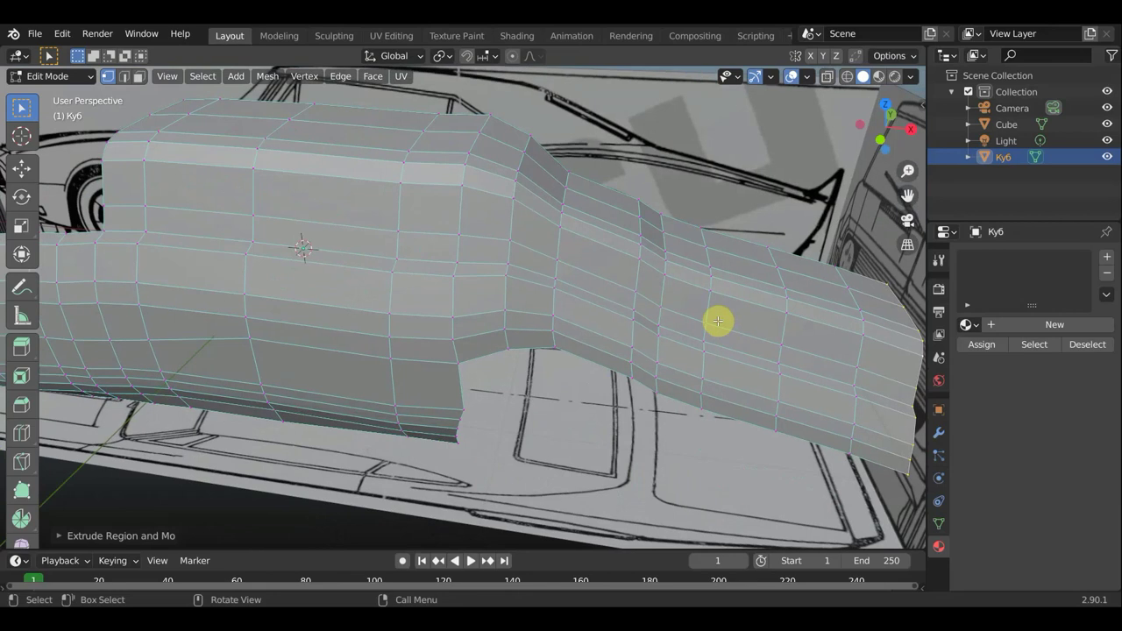
In side view, move the first vertex above the rear wheel up onto the arch
{"action": "key", "text": "KP_1"}
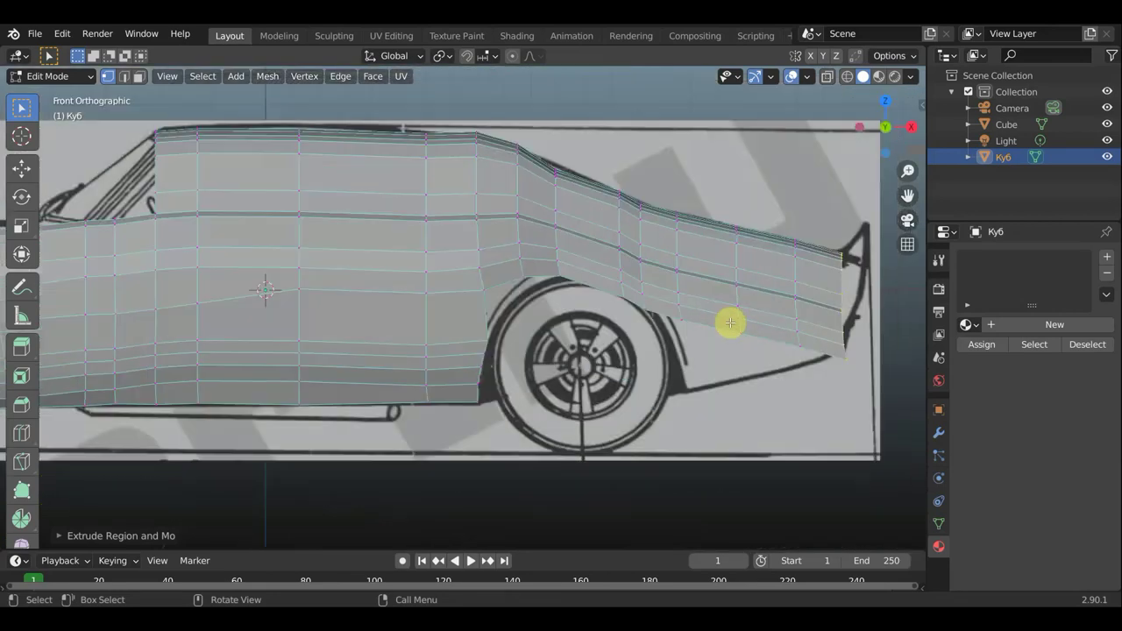
{"action": "left_click", "coordinate": [618, 282]}
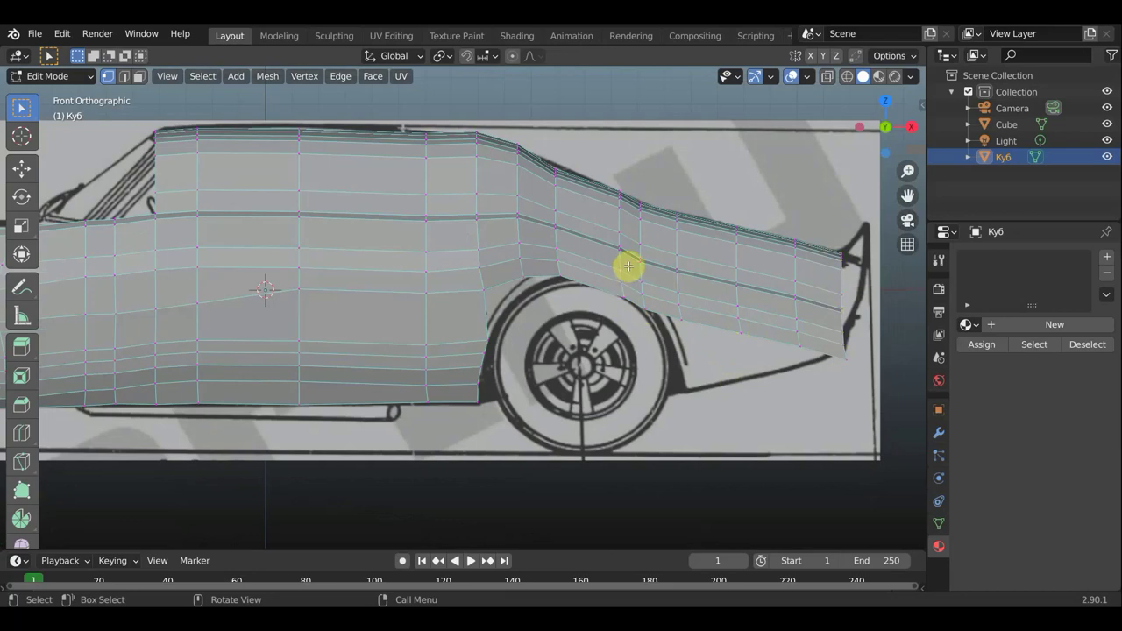
{"action": "key", "text": "g"}
{"action": "left_click", "coordinate": [620, 251]}
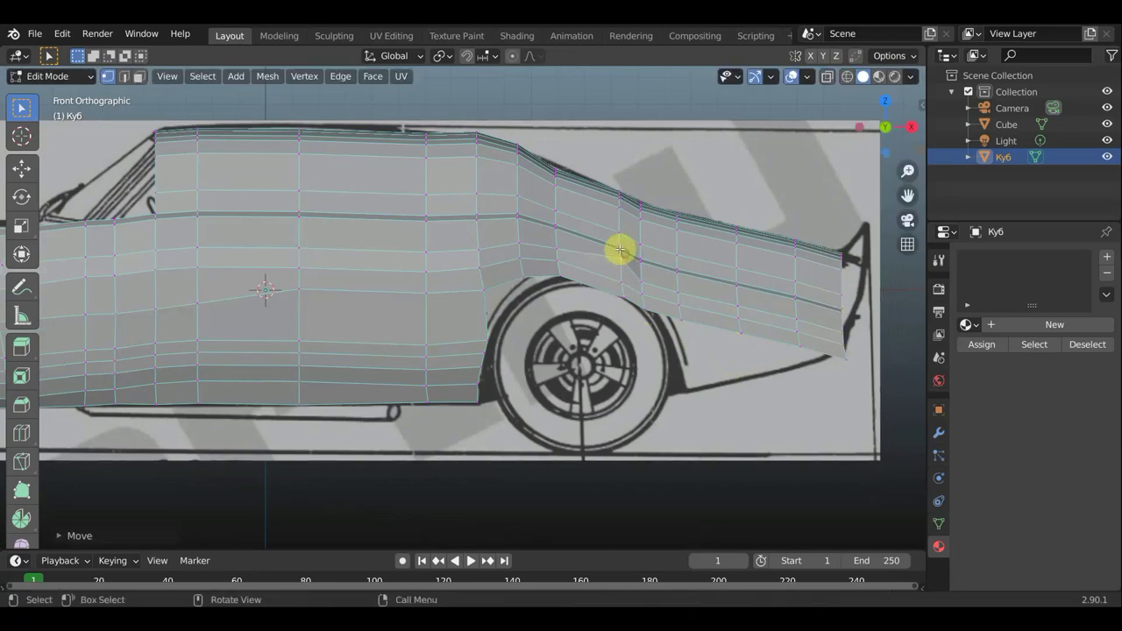
{"action": "key", "text": "g"}
{"action": "left_click", "coordinate": [623, 244]}
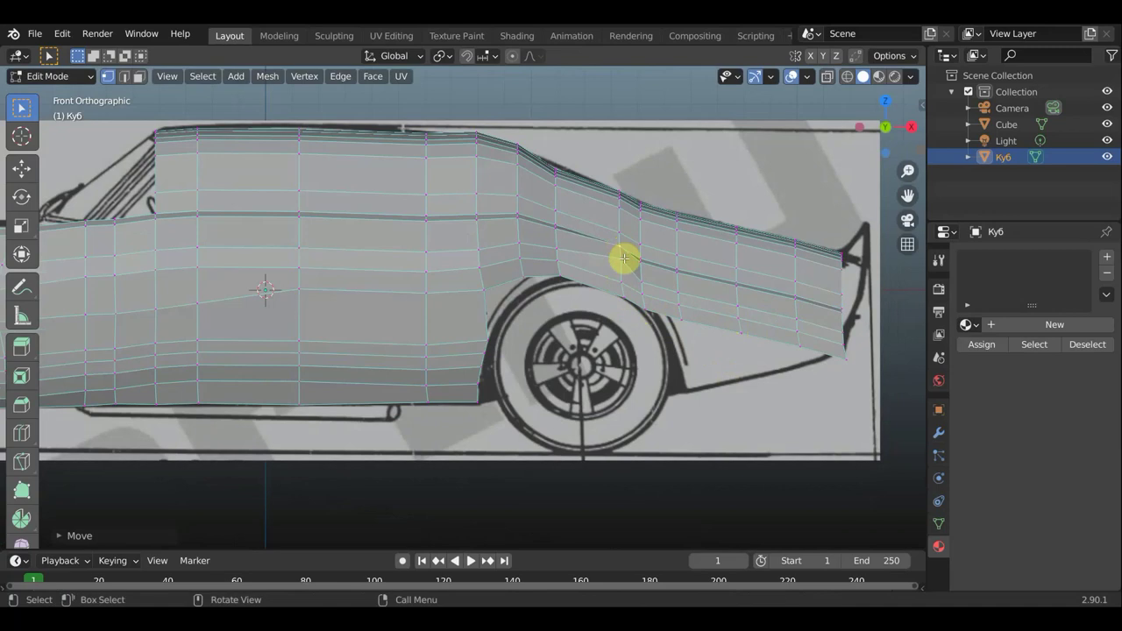
Zoom in close and nudge the arch vertices while checking from other angles
{"action": "scroll", "coordinate": [624, 258], "scroll_direction": "up", "scroll_amount": 3}
{"action": "mouse_move", "coordinate": [614, 270]}
{"action": "middle_mouse_down"}
{"action": "mouse_move", "coordinate": [570, 303]}
{"action": "mouse_move", "coordinate": [698, 298]}
{"action": "middle_mouse_up"}
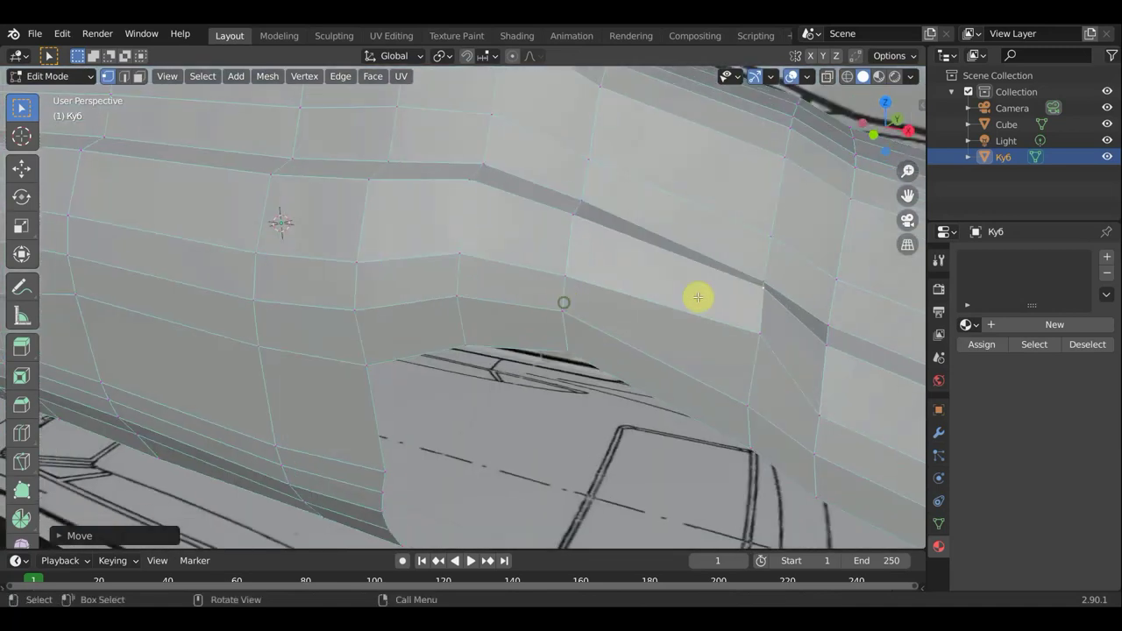
{"action": "key", "text": "g"}
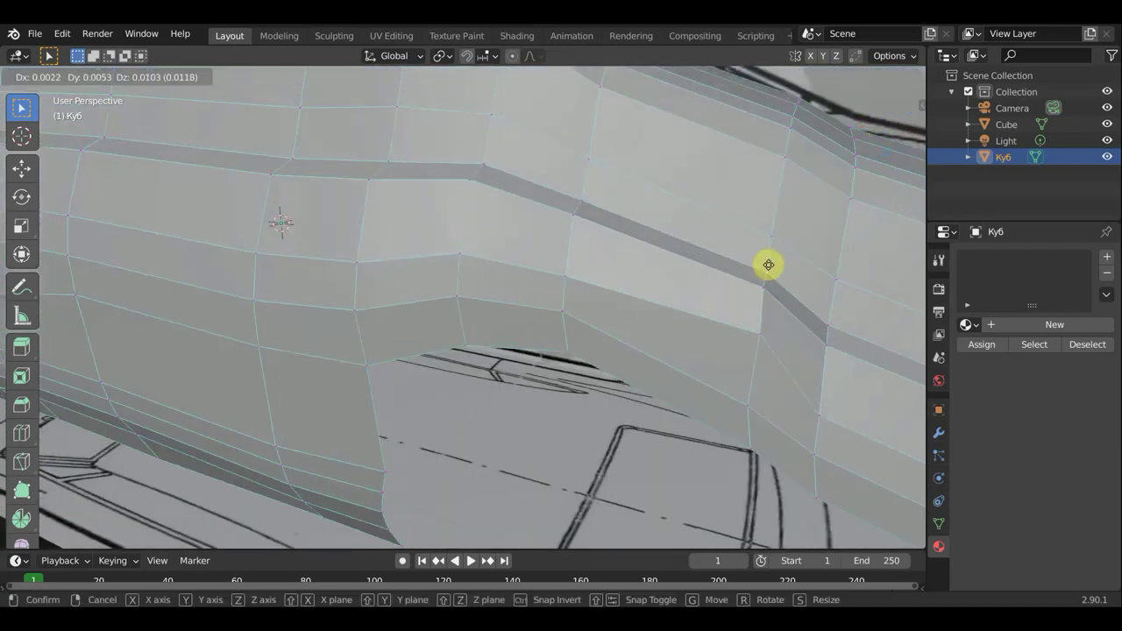
{"action": "left_click", "coordinate": [768, 261]}
{"action": "middle_click_drag", "start_coordinate": [769, 316], "coordinate": [791, 286]}
{"action": "scroll", "coordinate": [792, 287], "scroll_direction": "up", "scroll_amount": 1}
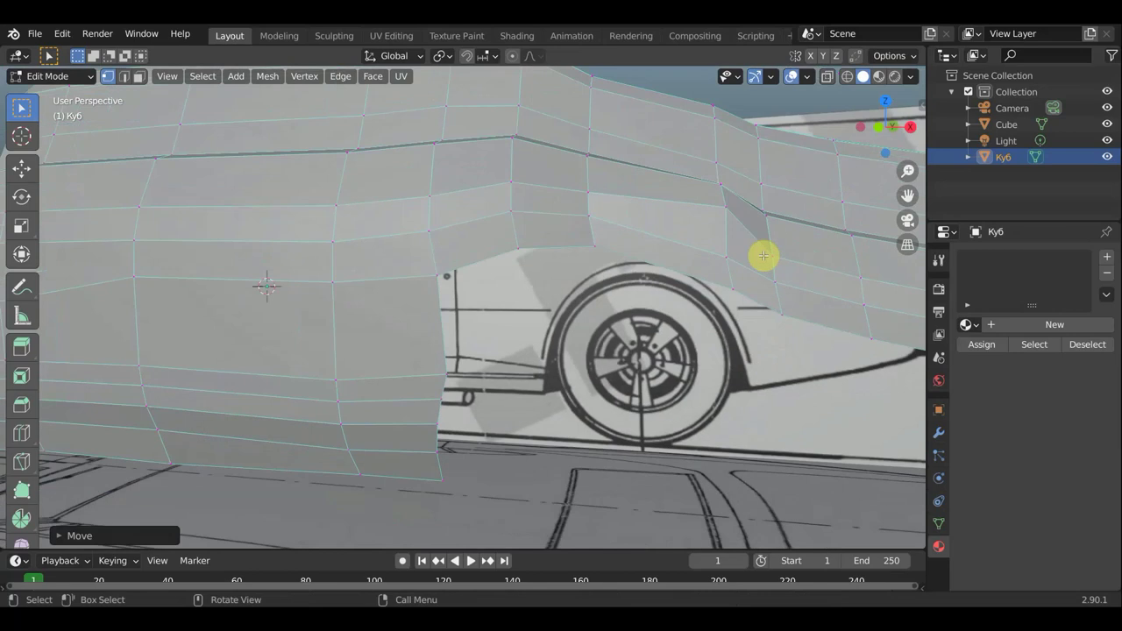
{"action": "key", "text": "g"}
{"action": "left_click", "coordinate": [724, 214]}
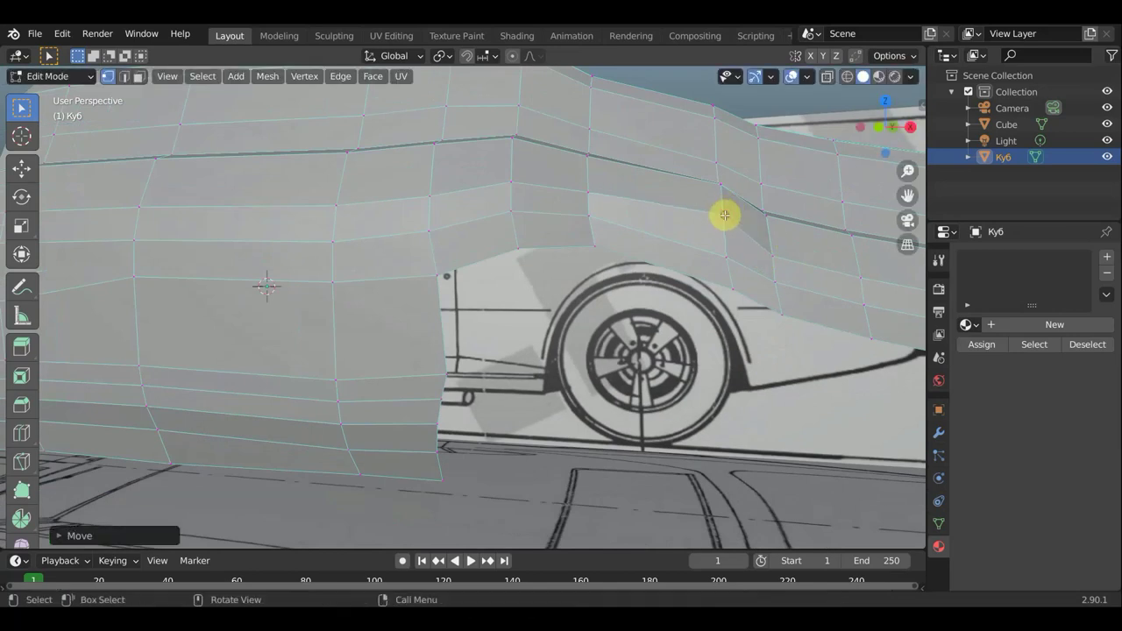
Back in side view, move five vertices onto the rear wheel arch line
{"action": "key", "text": "KP_1"}
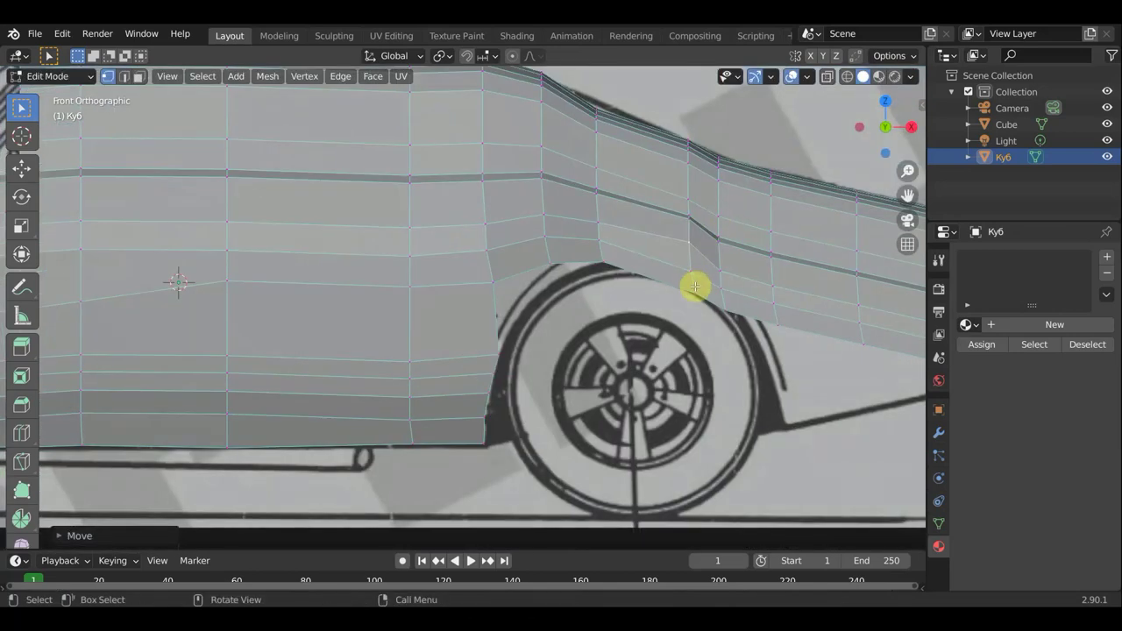
{"action": "key", "text": "g"}
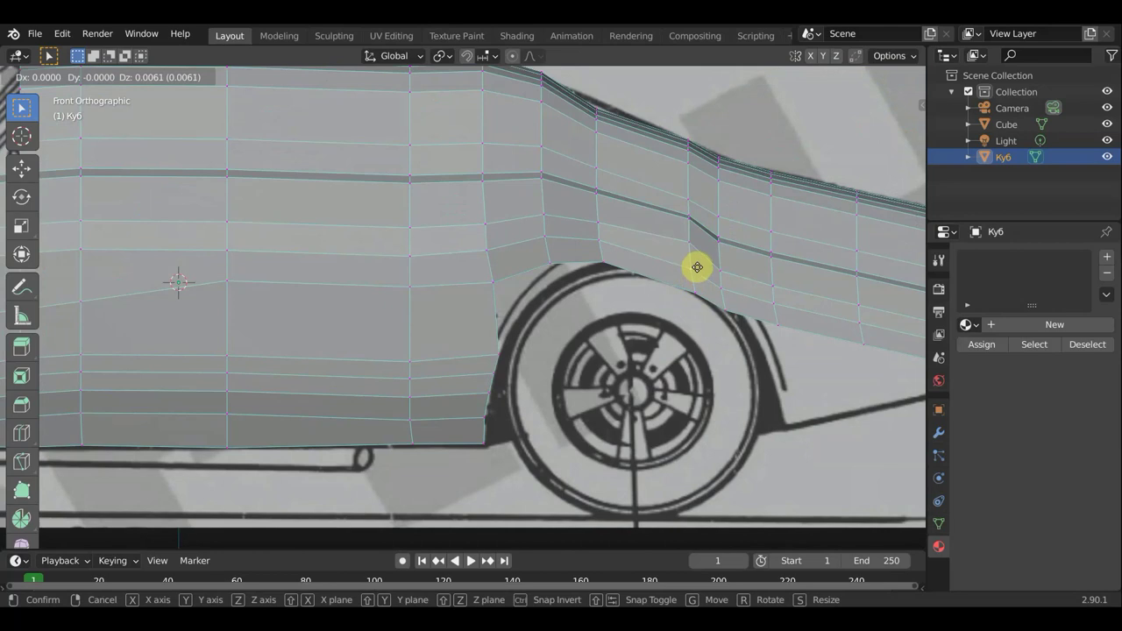
{"action": "left_click", "coordinate": [698, 265]}
{"action": "key", "text": "g"}
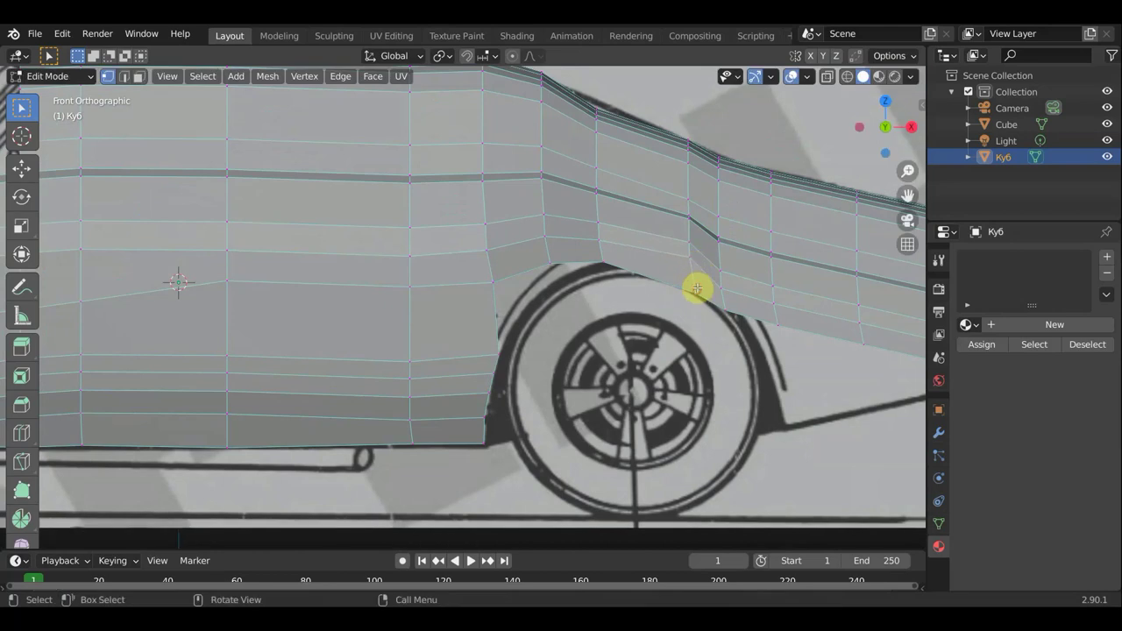
{"action": "left_click", "coordinate": [692, 275]}
{"action": "key", "text": "g"}
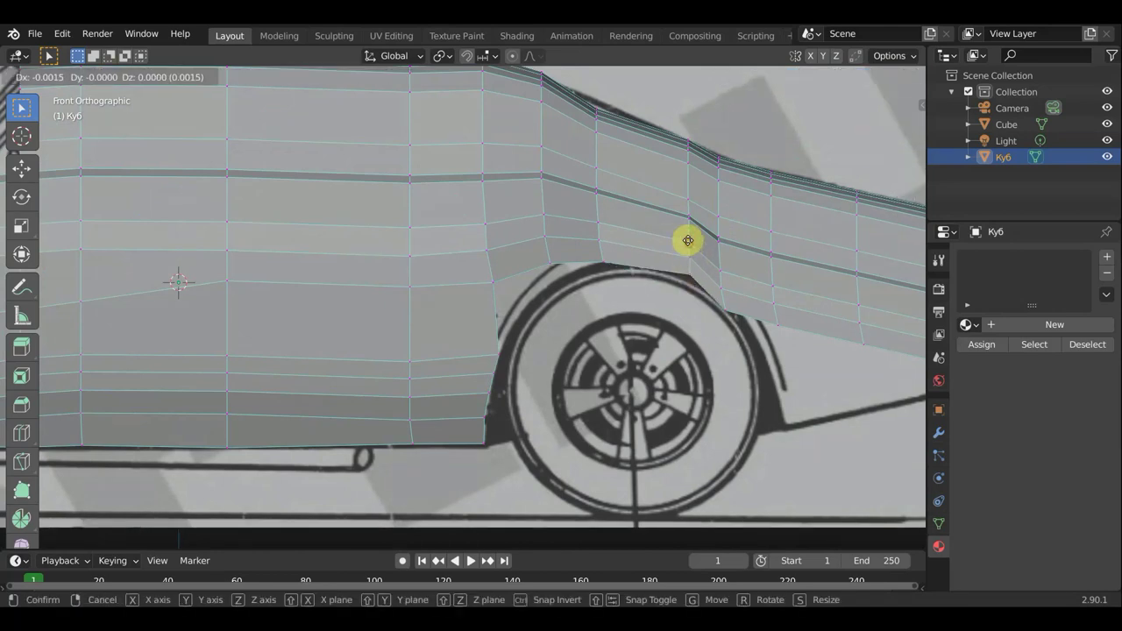
{"action": "left_click", "coordinate": [685, 233]}
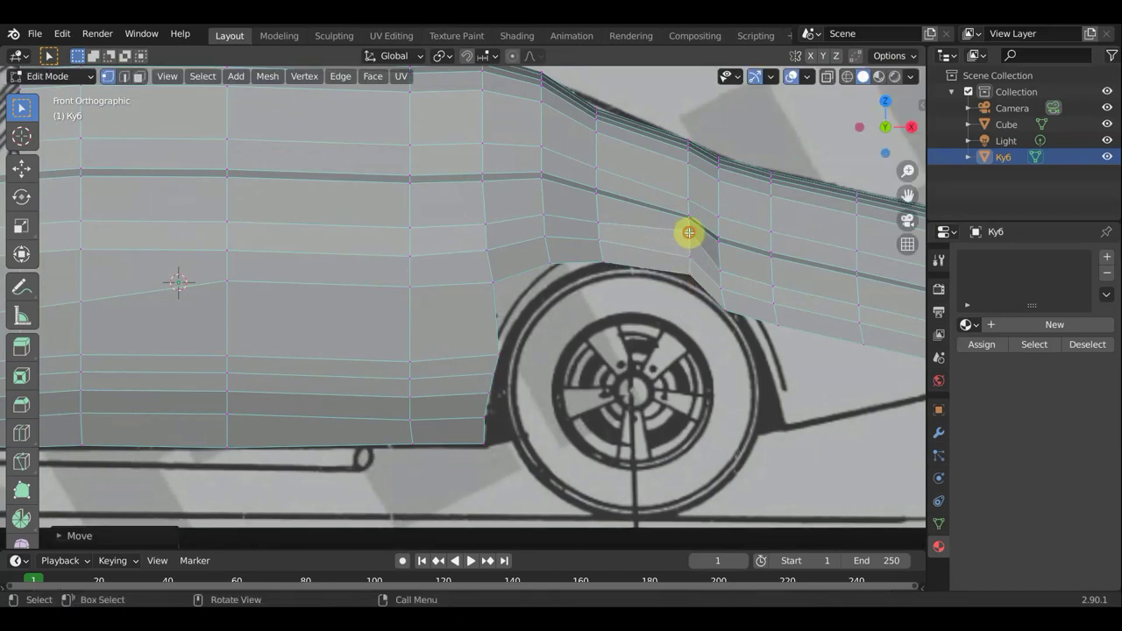
{"action": "key", "text": "g"}
{"action": "left_click", "coordinate": [604, 228]}
{"action": "key", "text": "g"}
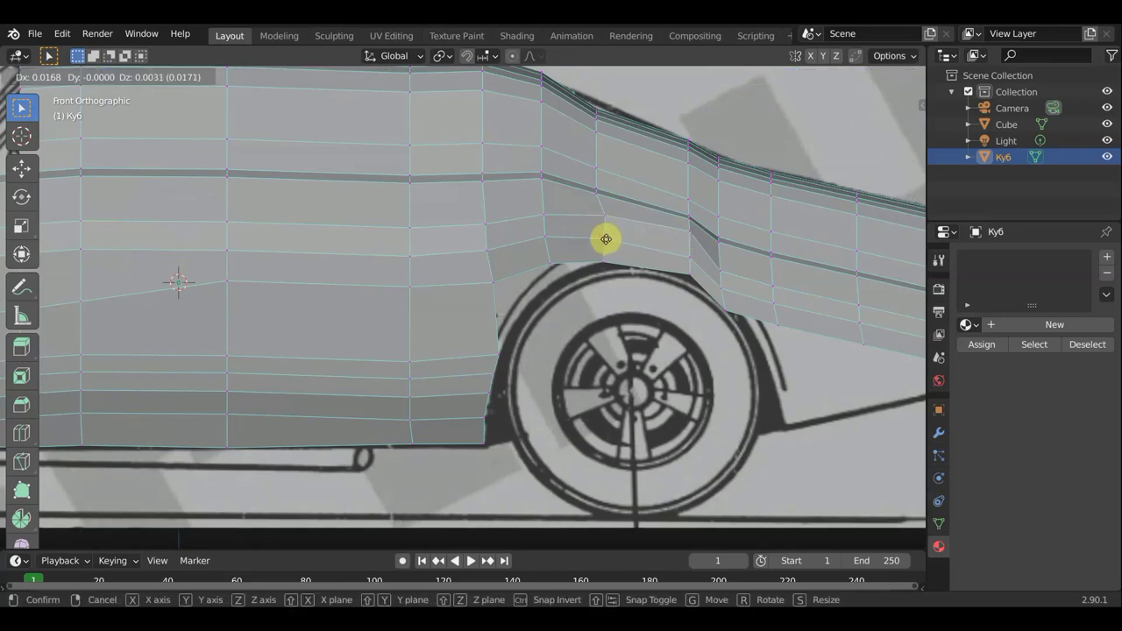
{"action": "left_click", "coordinate": [605, 232]}
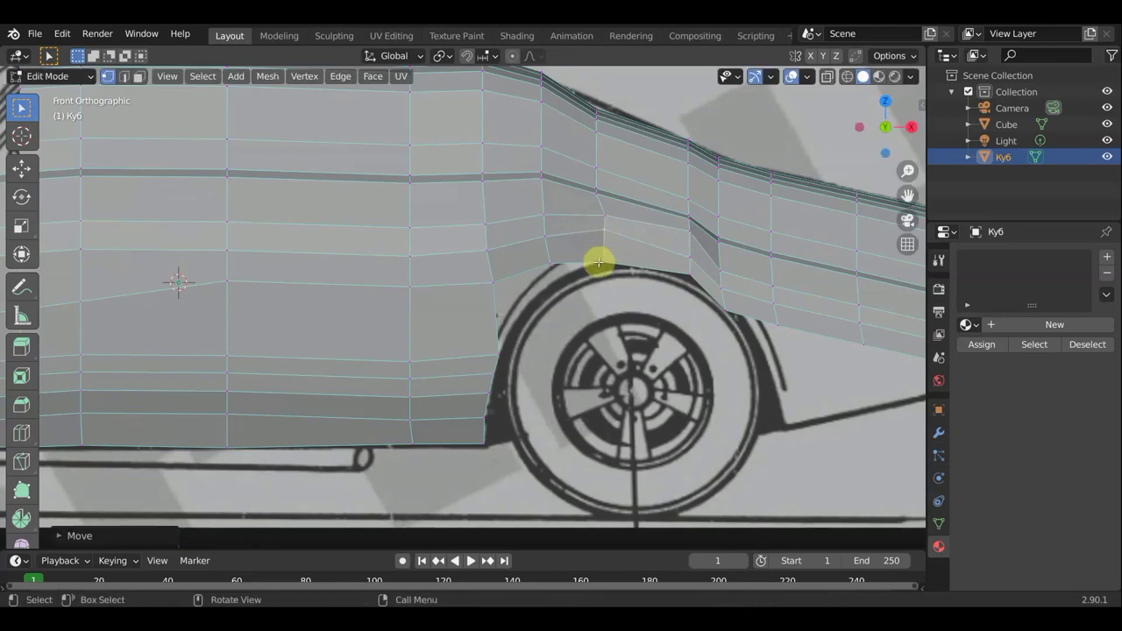
Reposition the vertices along the front part of the rear arch onto its outline
{"action": "left_click", "coordinate": [552, 259]}
{"action": "key", "text": "g"}
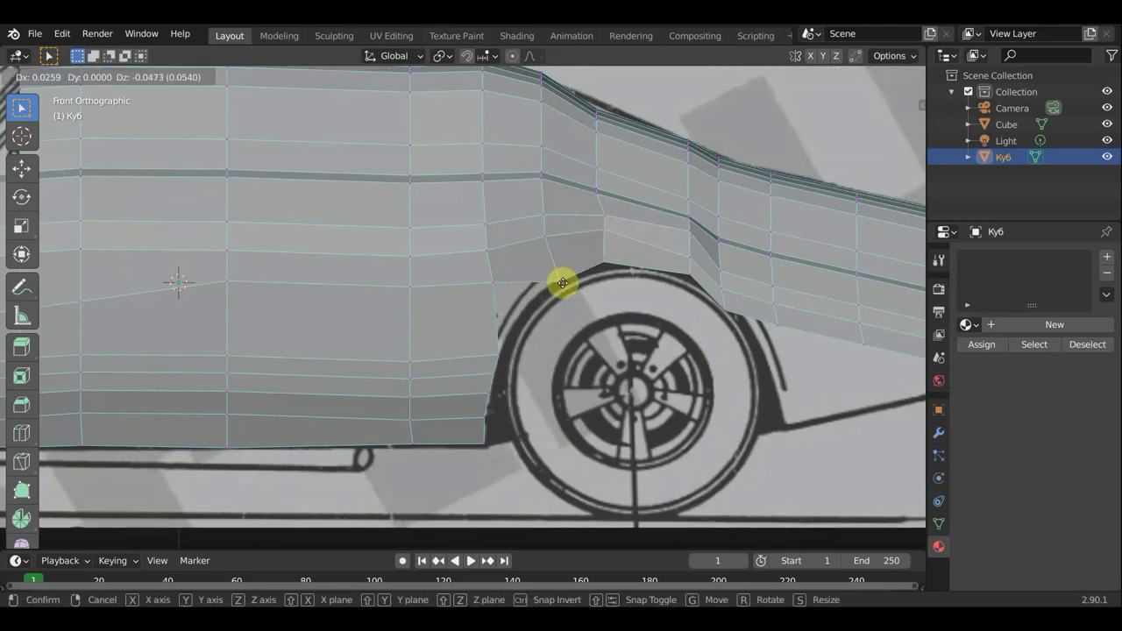
{"action": "left_click", "coordinate": [558, 283]}
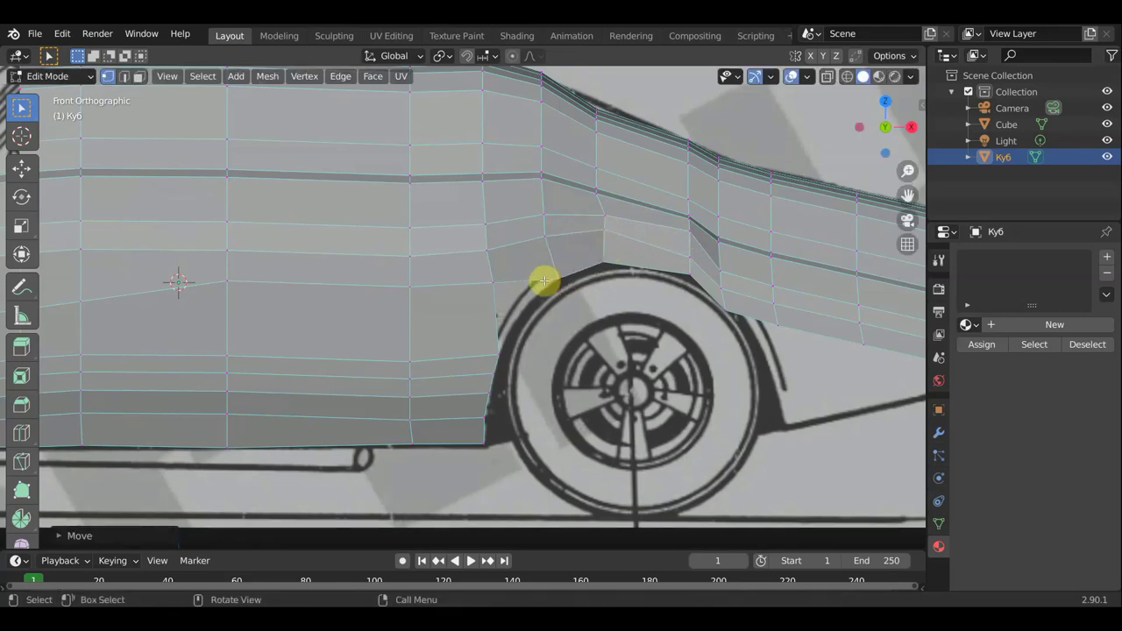
{"action": "left_click", "coordinate": [494, 284]}
{"action": "key", "text": "g"}
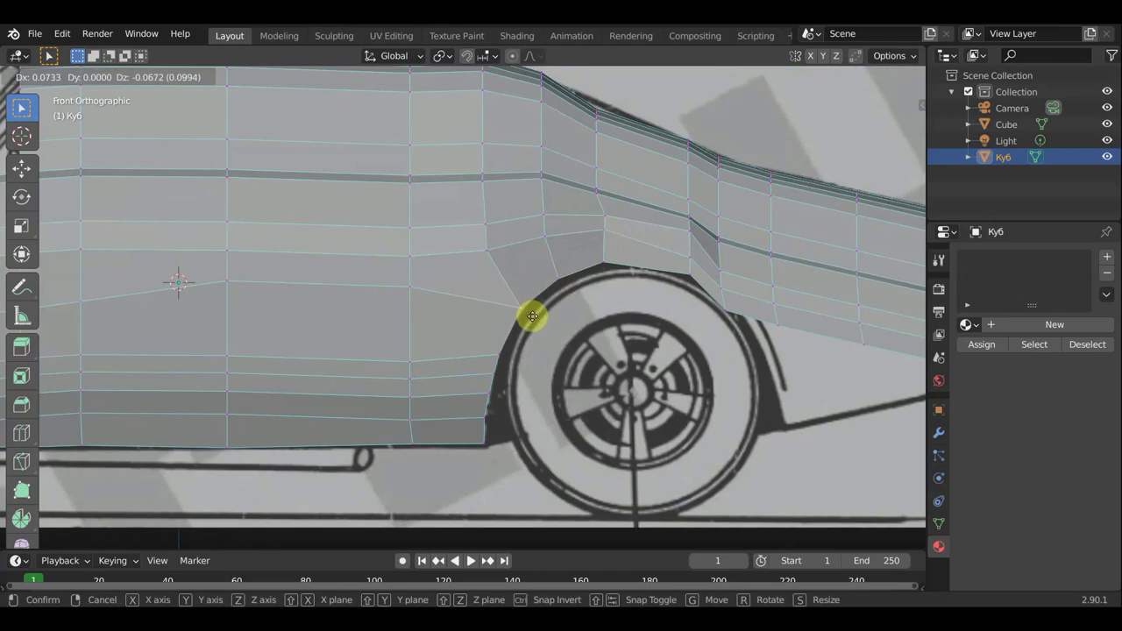
{"action": "left_click", "coordinate": [532, 316]}
{"action": "left_click", "coordinate": [488, 250]}
{"action": "key", "text": "g"}
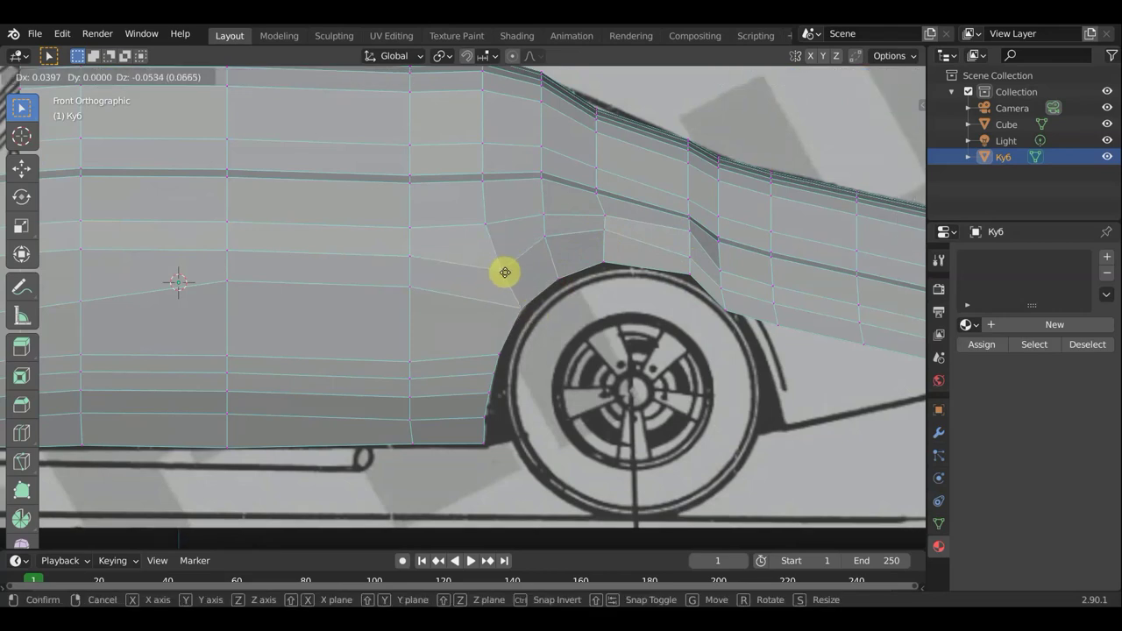
{"action": "left_click", "coordinate": [505, 272]}
Fine-tune the remaining vertices above the arch so the grid curves around it
{"action": "left_click", "coordinate": [548, 248]}
{"action": "key", "text": "g"}
{"action": "left_click", "coordinate": [493, 275]}
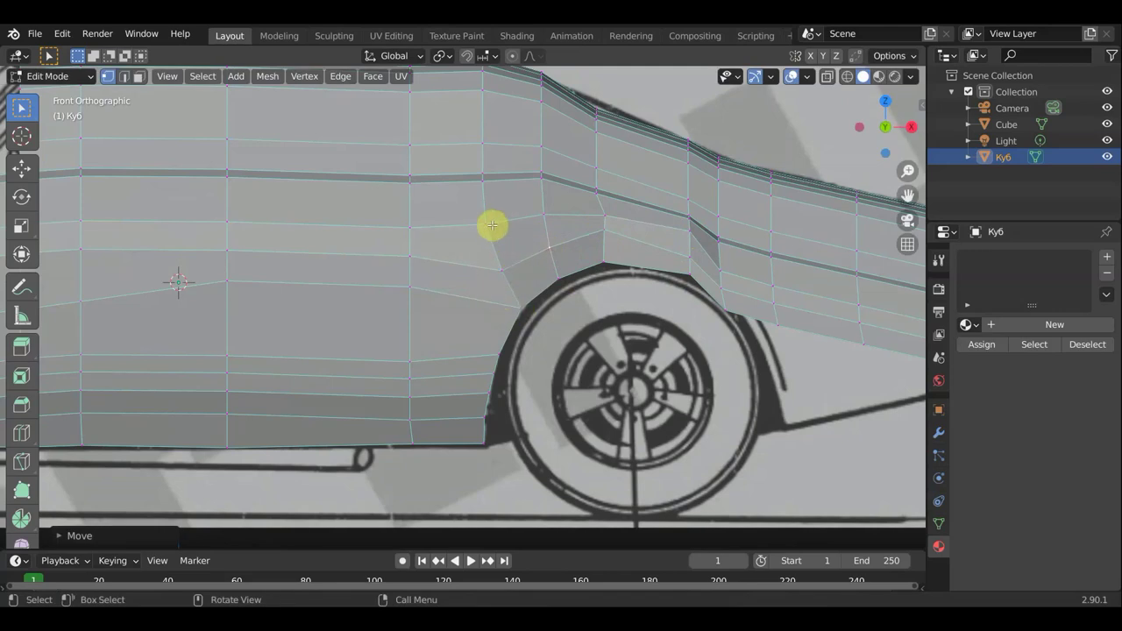
{"action": "key", "text": "g"}
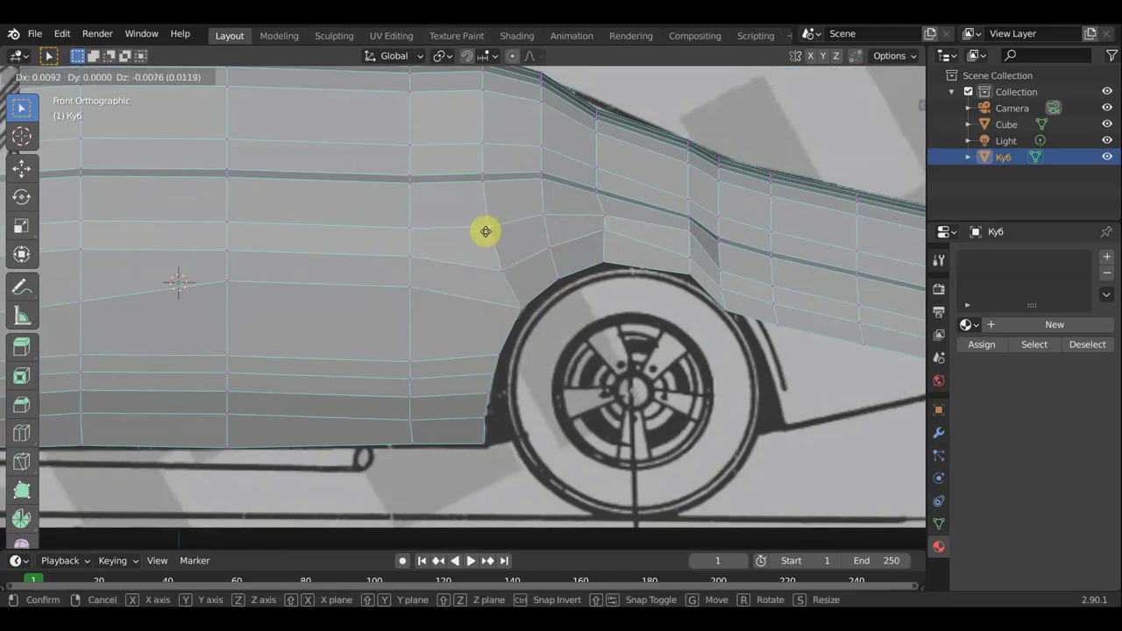
{"action": "left_click", "coordinate": [486, 231]}
{"action": "key", "text": "g"}
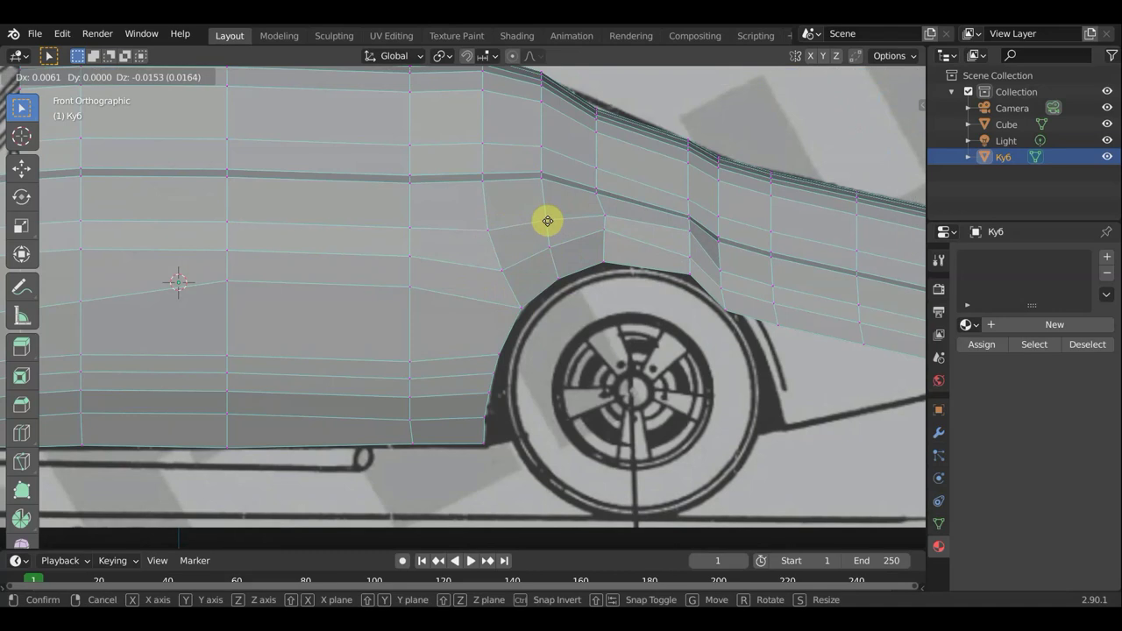
{"action": "left_click", "coordinate": [548, 220]}
In perspective along the body side, nudge three vertices on the flank's outer edge
{"action": "middle_click_drag", "start_coordinate": [629, 248], "coordinate": [348, 323]}
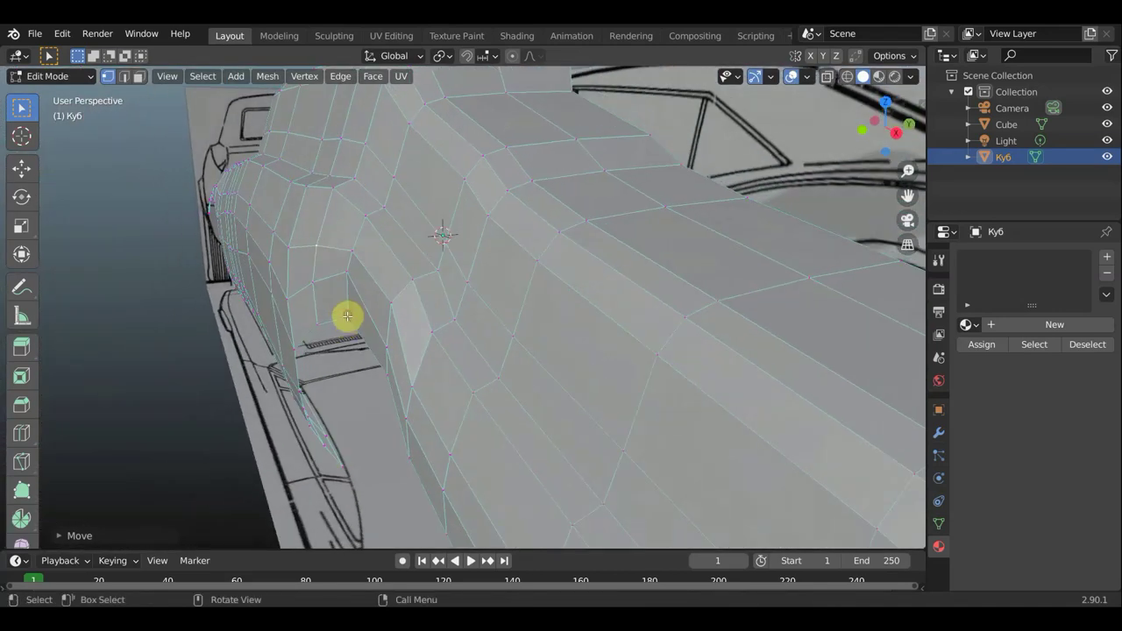
{"action": "key", "text": "g"}
{"action": "left_click", "coordinate": [336, 327]}
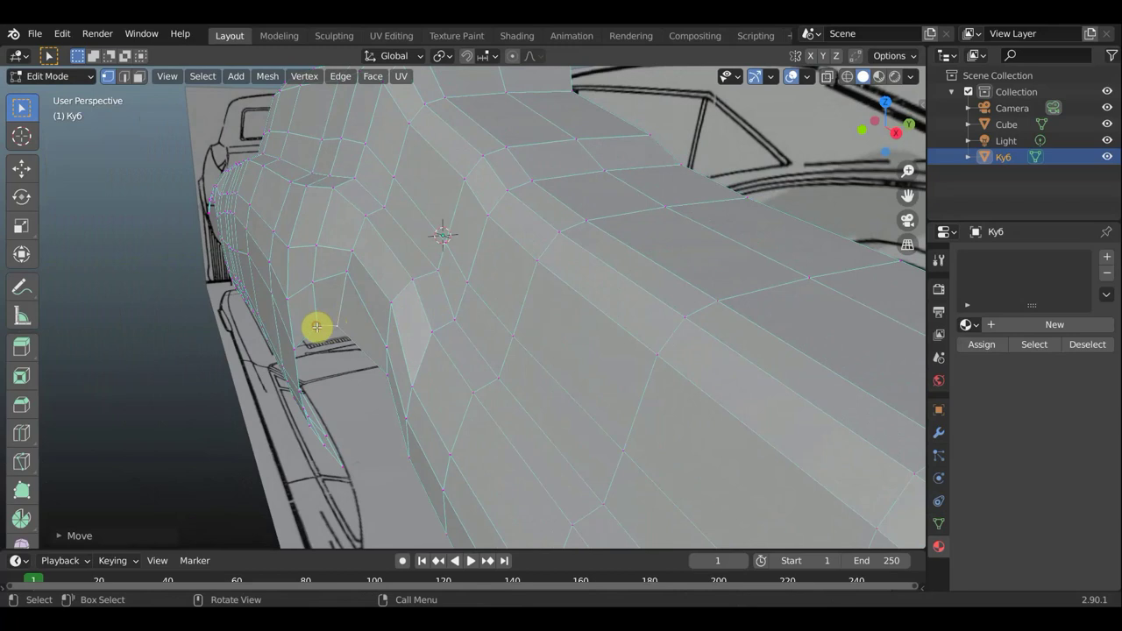
{"action": "key", "text": "g"}
{"action": "left_click", "coordinate": [343, 282]}
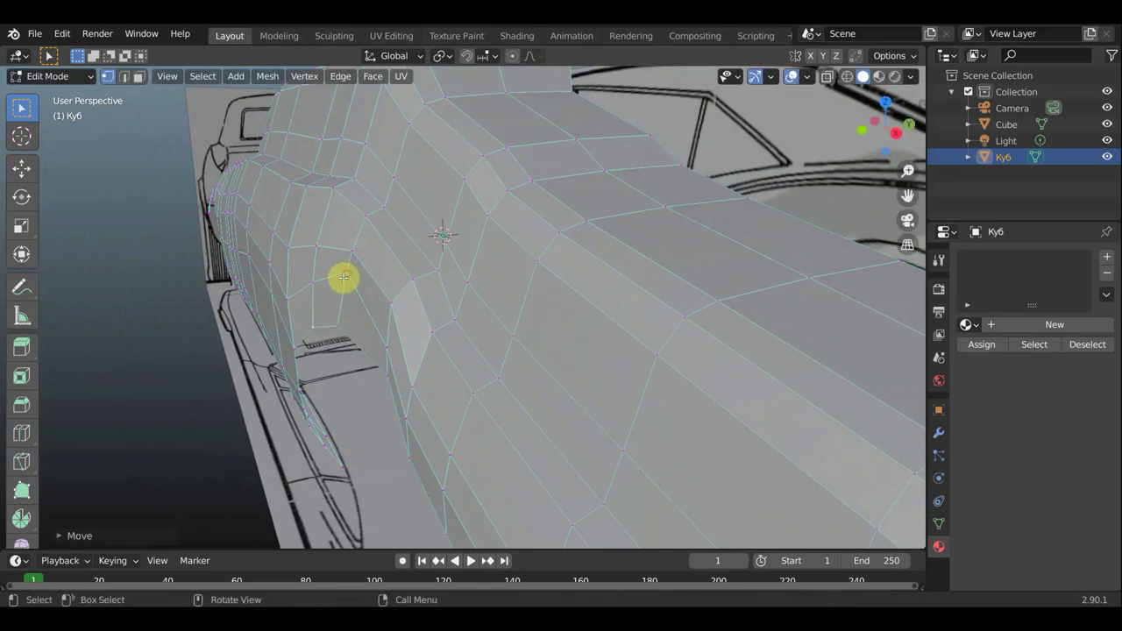
{"action": "key", "text": "g"}
{"action": "left_click", "coordinate": [337, 280]}
From the wheel side, even out four more edge vertices for a smooth rear profile
{"action": "middle_click_drag", "start_coordinate": [348, 295], "coordinate": [290, 383]}
{"action": "key", "text": "g"}
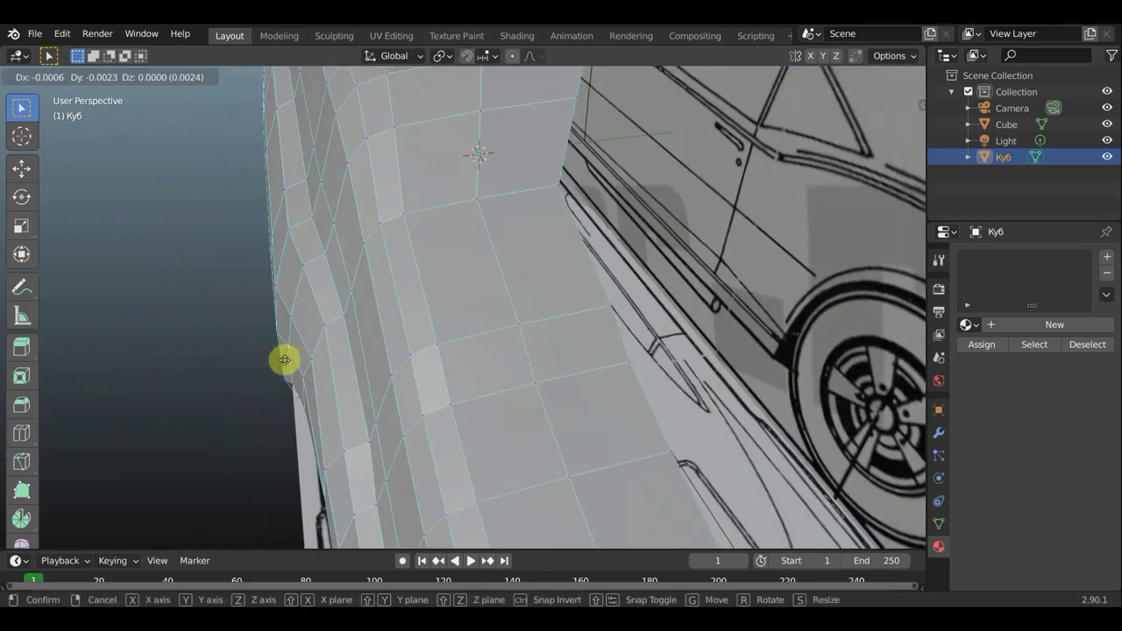
{"action": "left_click", "coordinate": [302, 373]}
{"action": "key", "text": "g"}
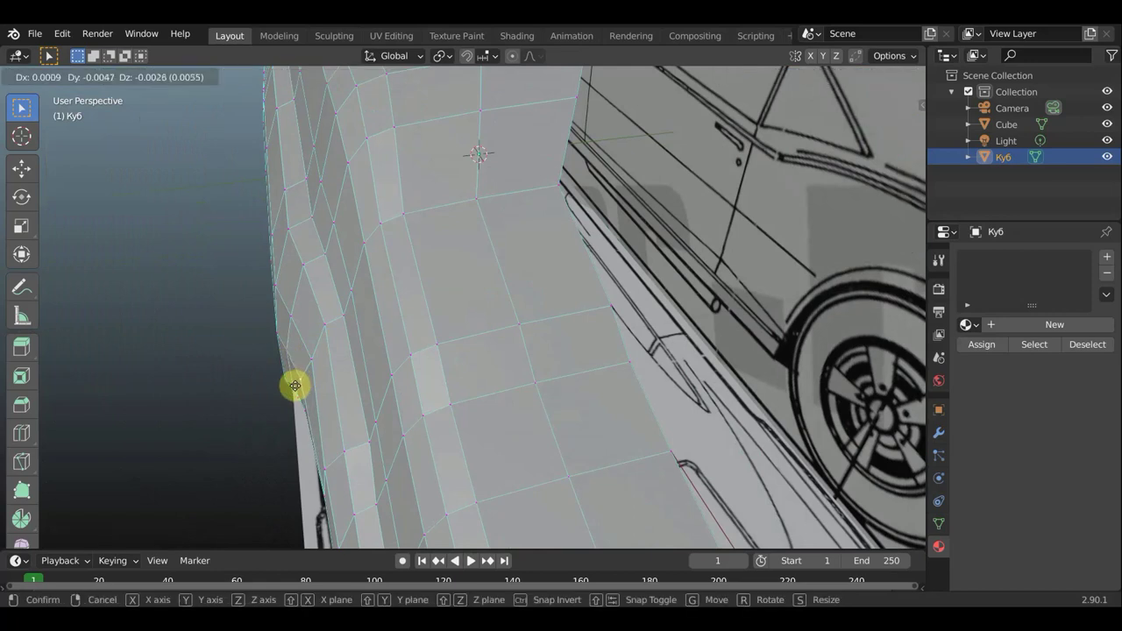
{"action": "left_click", "coordinate": [295, 387]}
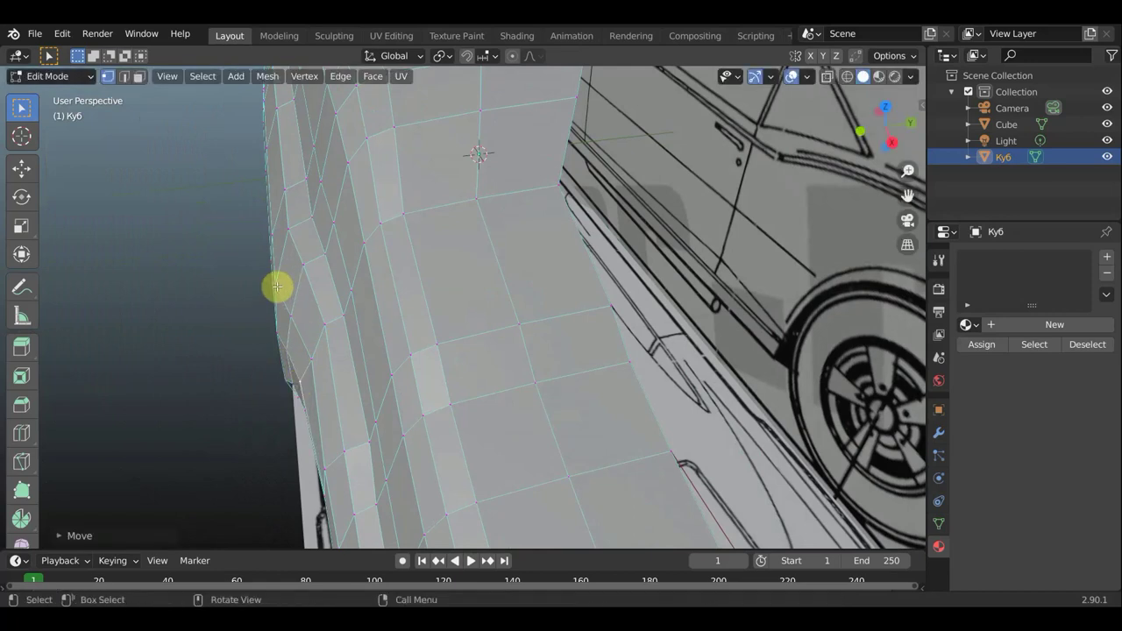
{"action": "key", "text": "g"}
{"action": "left_click", "coordinate": [282, 289]}
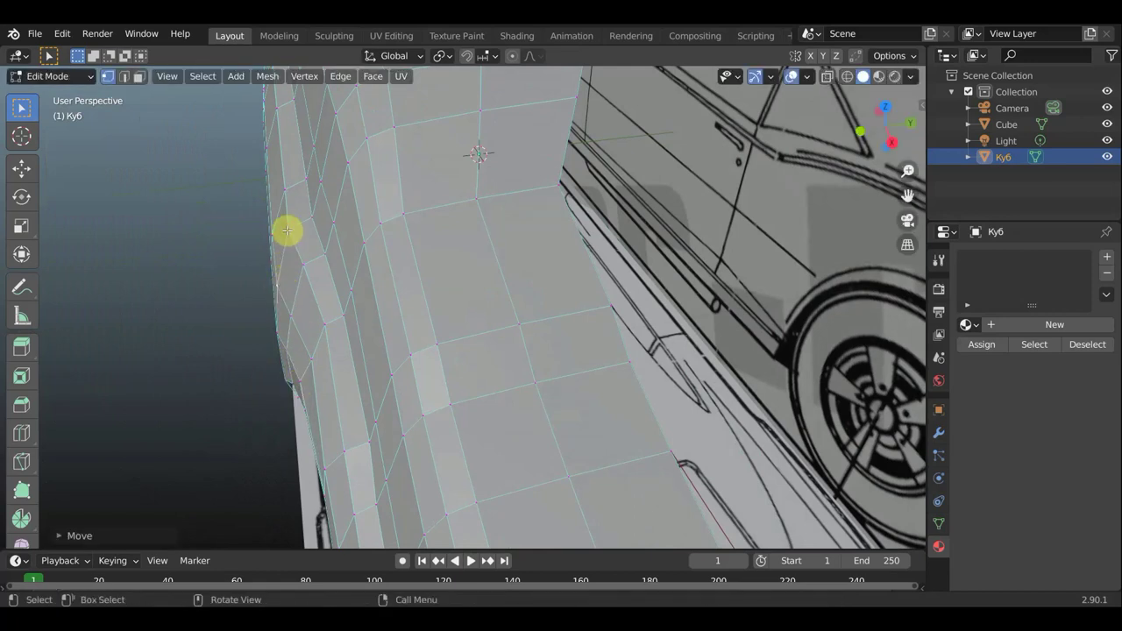
{"action": "key", "text": "g"}
{"action": "left_click", "coordinate": [290, 228]}
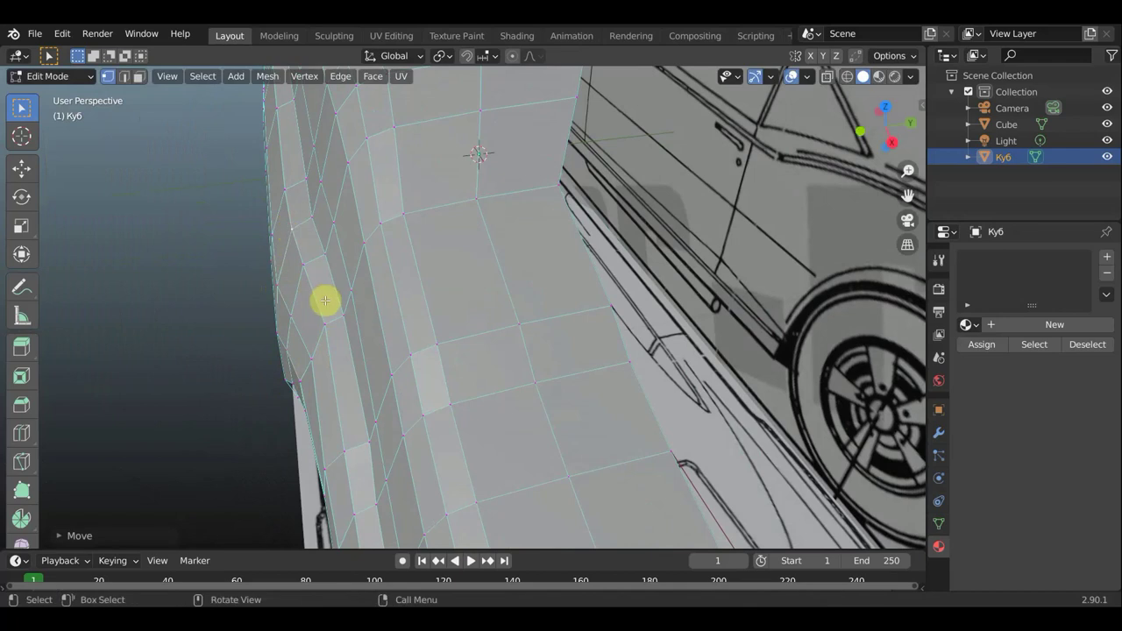
{"action": "mouse_move", "coordinate": [283, 146]}
{"action": "middle_mouse_down"}
{"action": "mouse_move", "coordinate": [445, 200]}
{"action": "mouse_move", "coordinate": [551, 163]}
{"action": "middle_mouse_up"}
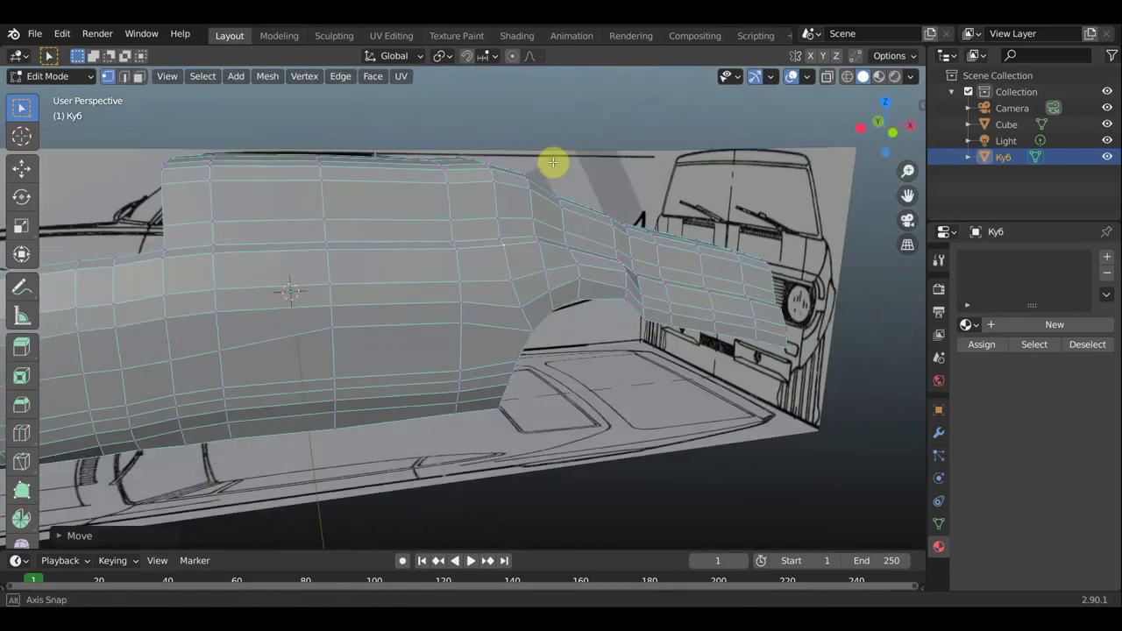
In Front Orthographic view, move the first vertices above the rear wheel arch to follow its curve
{"action": "middle_click_drag", "start_coordinate": [640, 316], "coordinate": [573, 313]}
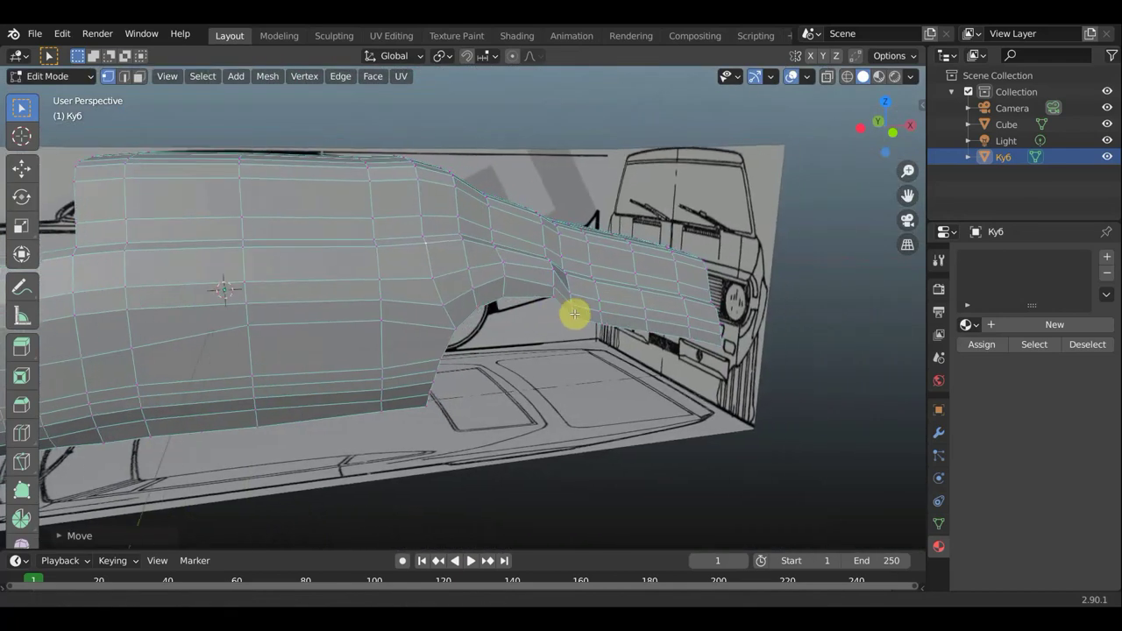
{"action": "key", "text": "KP_1"}
{"action": "scroll", "coordinate": [576, 313], "scroll_direction": "up", "scroll_amount": 1}
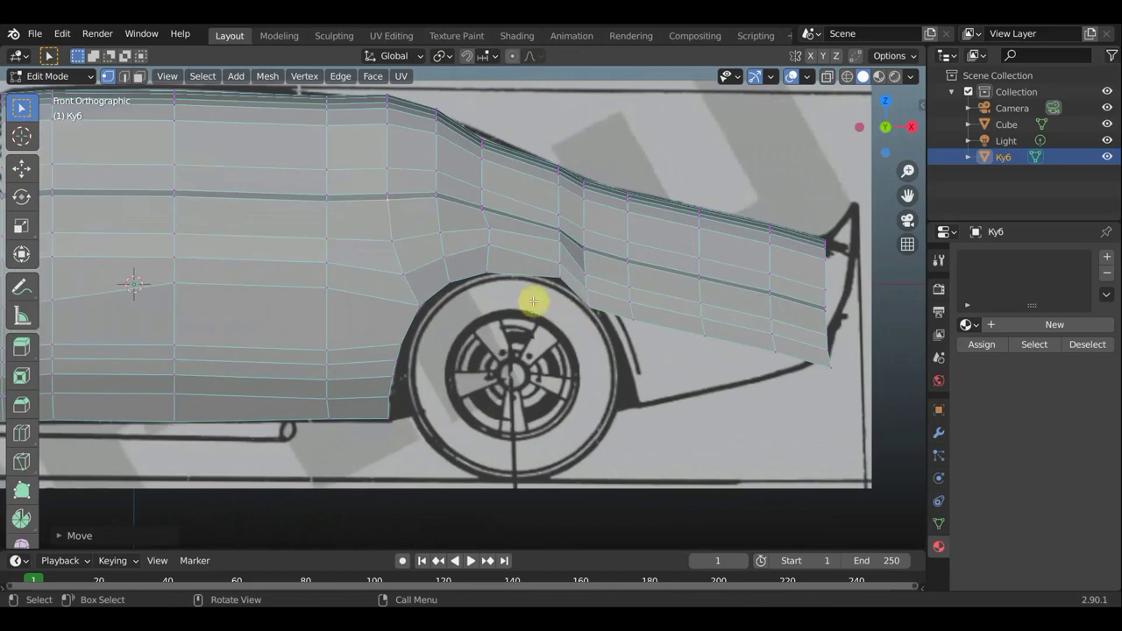
{"action": "left_click", "coordinate": [559, 284]}
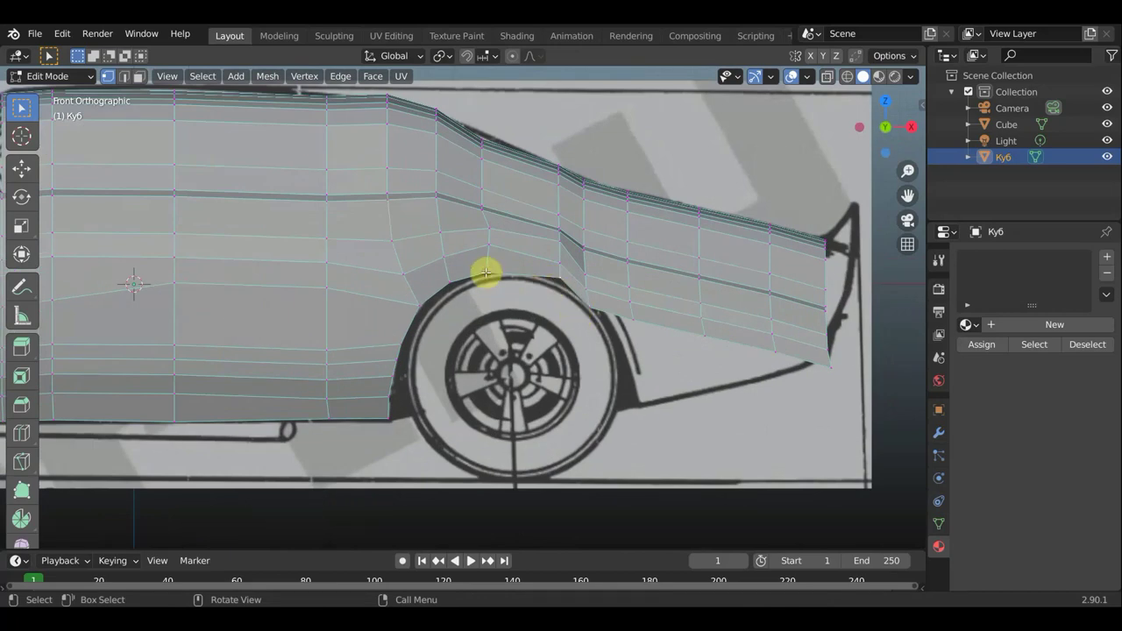
{"action": "key", "text": "g"}
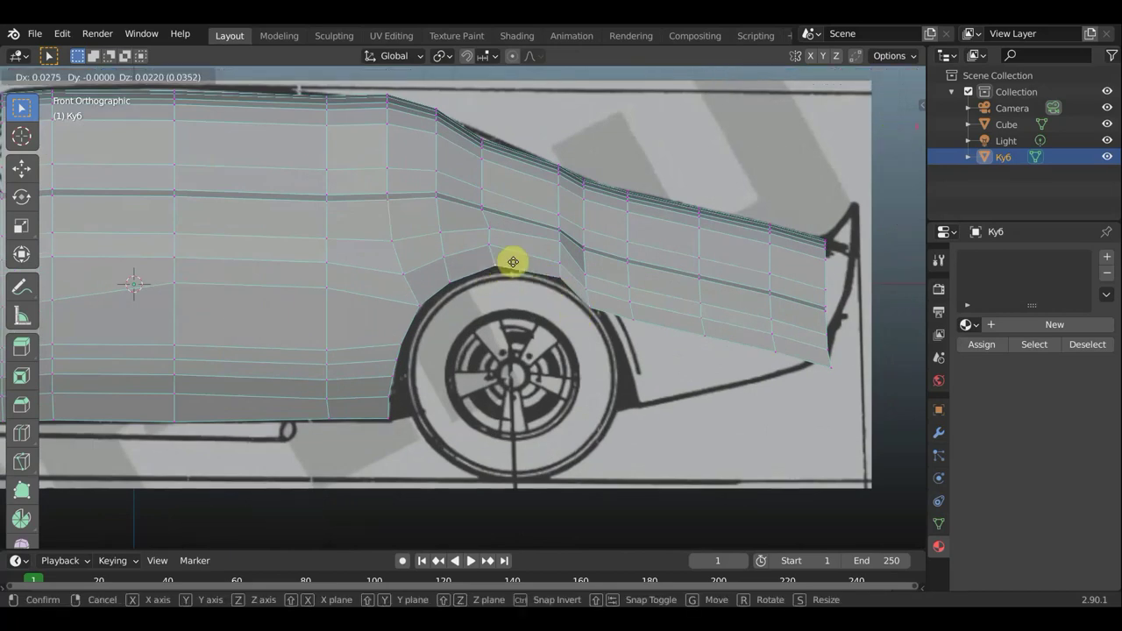
{"action": "left_click", "coordinate": [509, 256]}
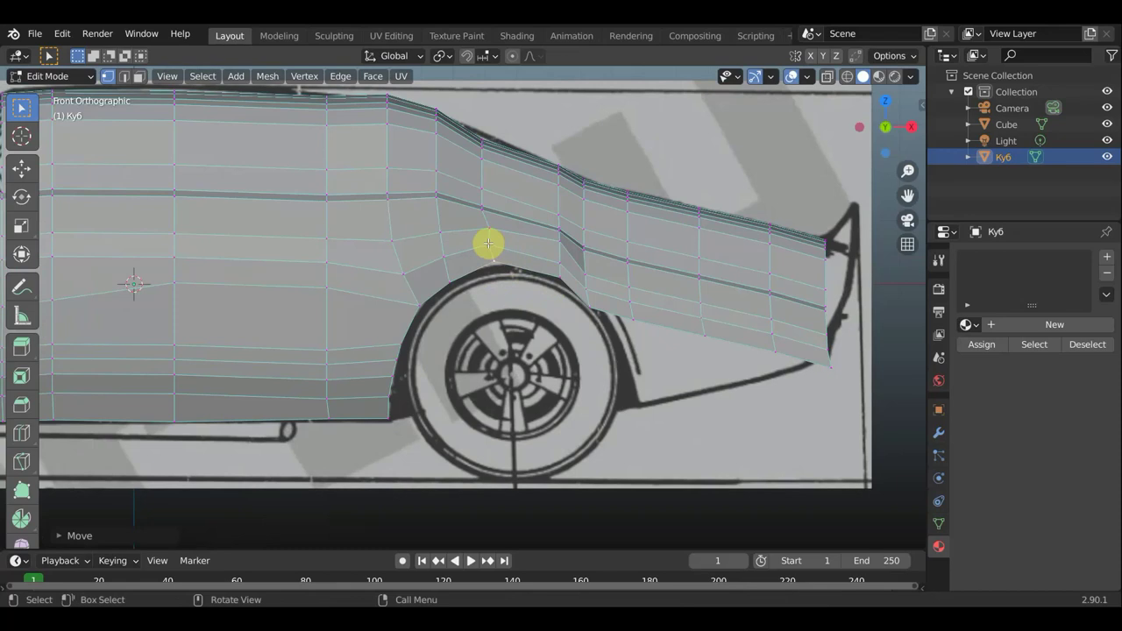
{"action": "key", "text": "g"}
{"action": "left_click", "coordinate": [495, 243]}
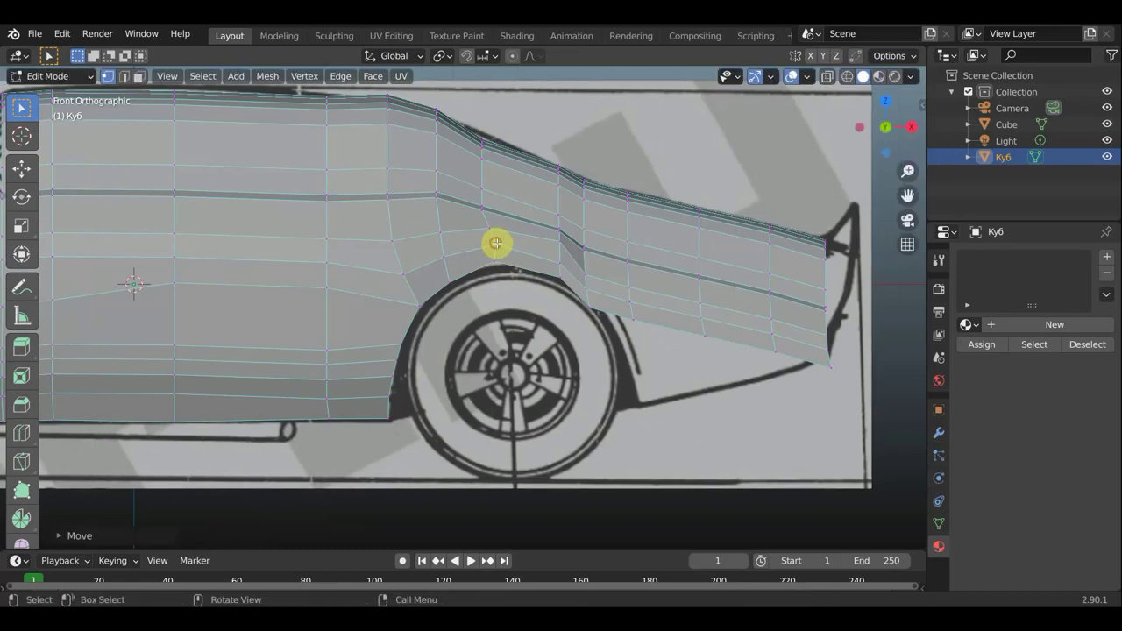
Nudge the remaining vertices above and behind the rear arch onto the arch outline
{"action": "key", "text": "g"}
{"action": "left_click", "coordinate": [556, 246]}
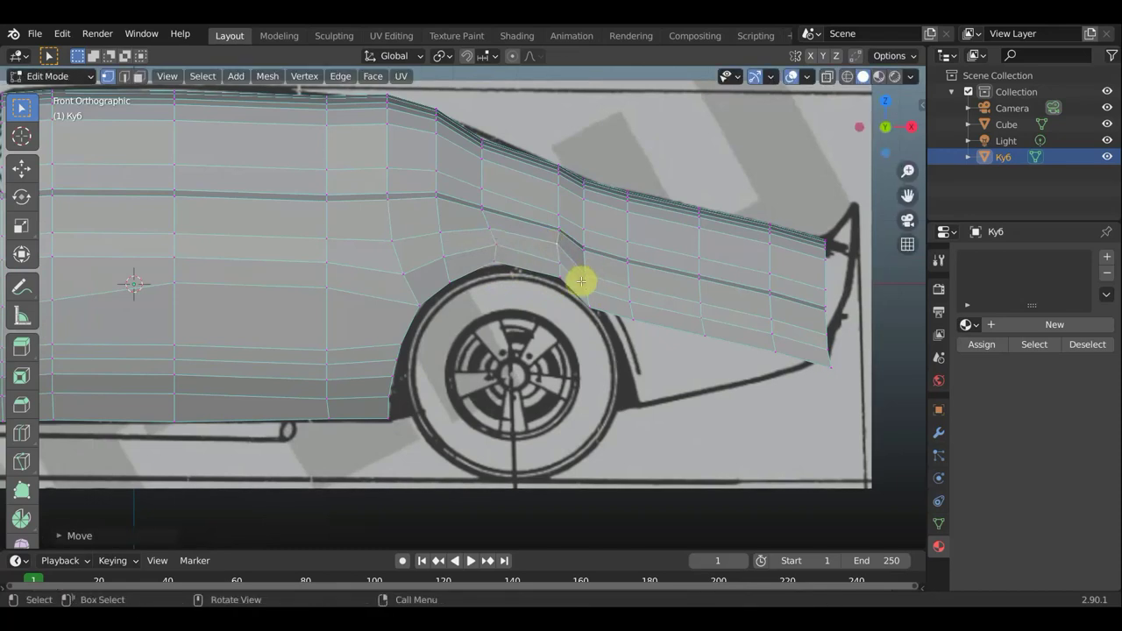
{"action": "key", "text": "g"}
{"action": "left_click", "coordinate": [586, 271]}
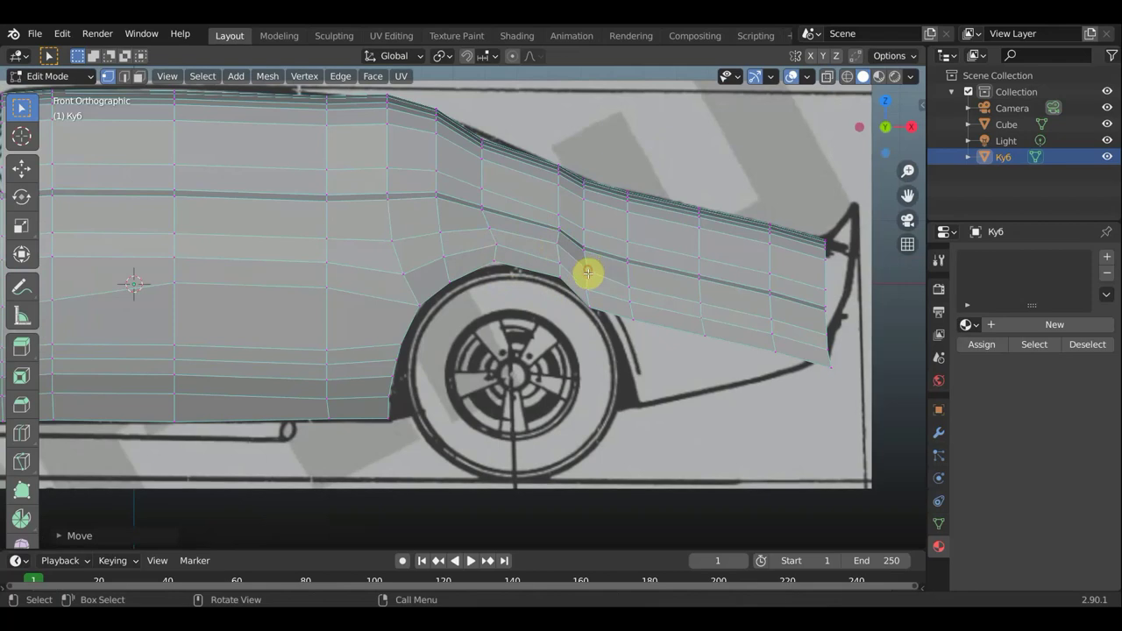
{"action": "key", "text": "g"}
{"action": "left_click", "coordinate": [584, 306]}
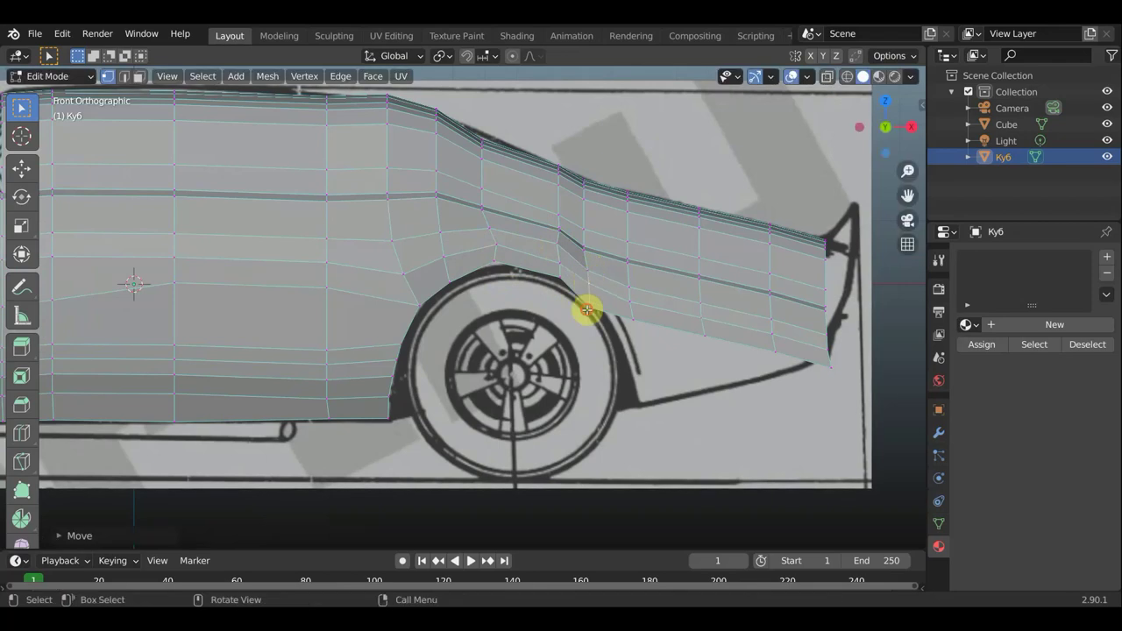
{"action": "key", "text": "g"}
{"action": "left_click", "coordinate": [597, 296]}
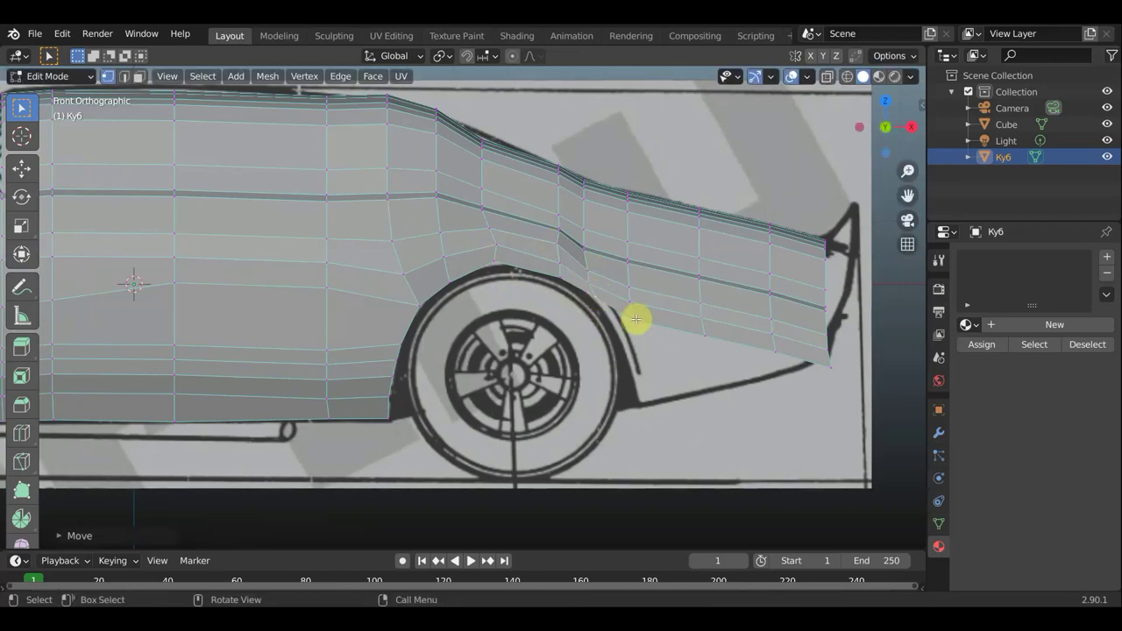
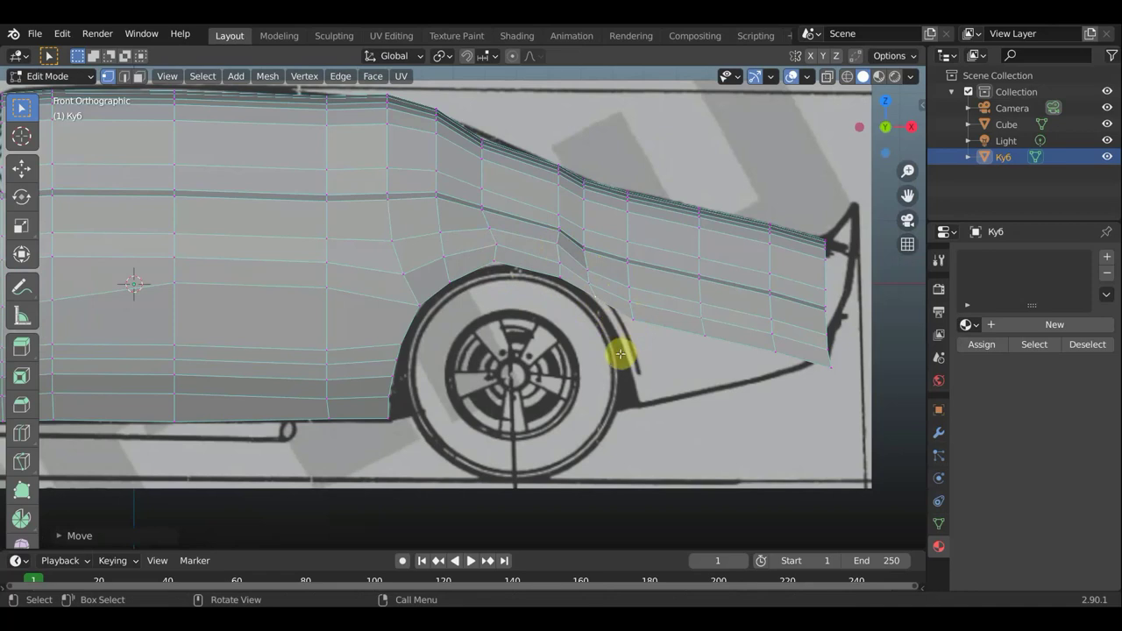
Zoom in, move the arch vertex, and extrude two edges down the front wheel arch
{"action": "scroll", "coordinate": [620, 353], "scroll_direction": "up", "scroll_amount": 2}
{"action": "scroll", "coordinate": [517, 326], "scroll_direction": "up", "scroll_amount": 1}
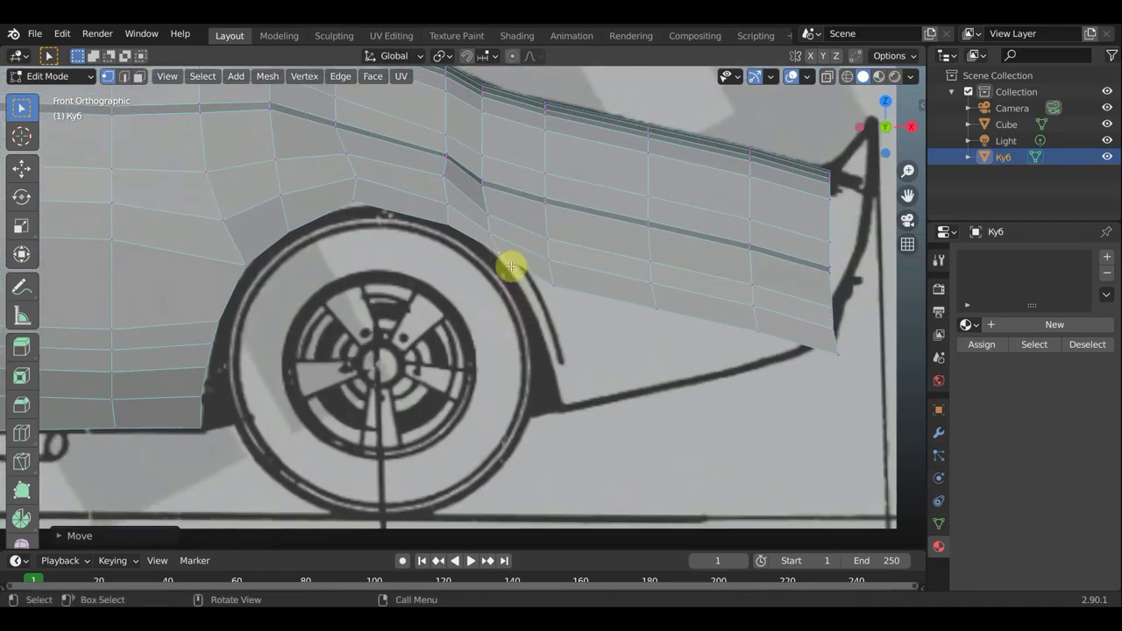
{"action": "key", "text": "g"}
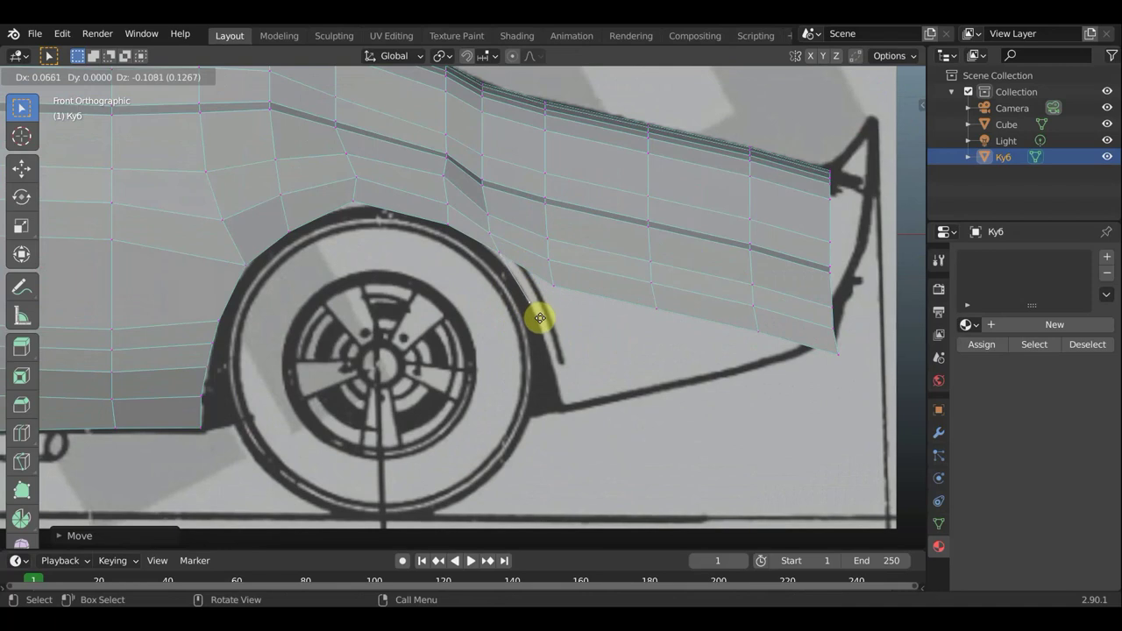
{"action": "left_click", "coordinate": [541, 314]}
{"action": "key", "text": "e"}
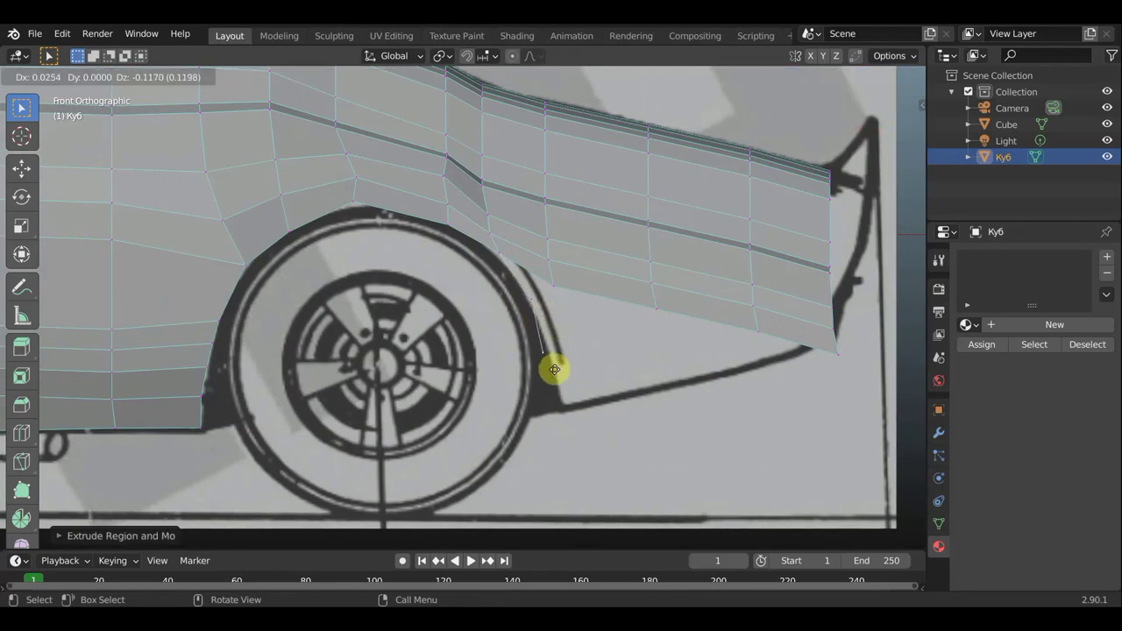
{"action": "left_click", "coordinate": [558, 361]}
{"action": "key", "text": "e"}
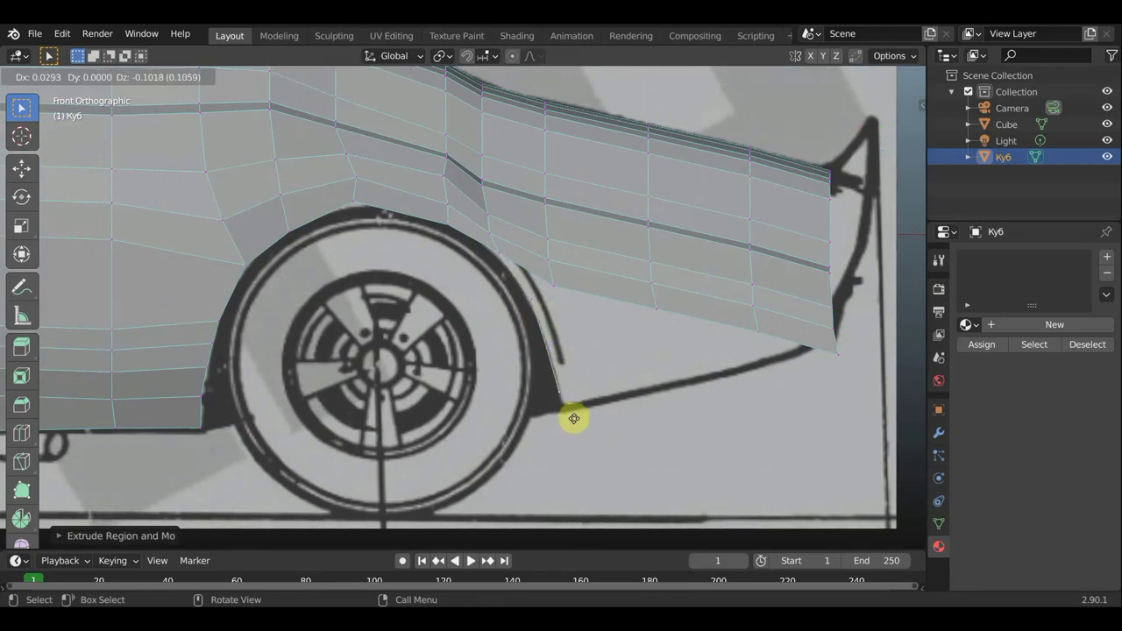
{"action": "left_click", "coordinate": [575, 422]}
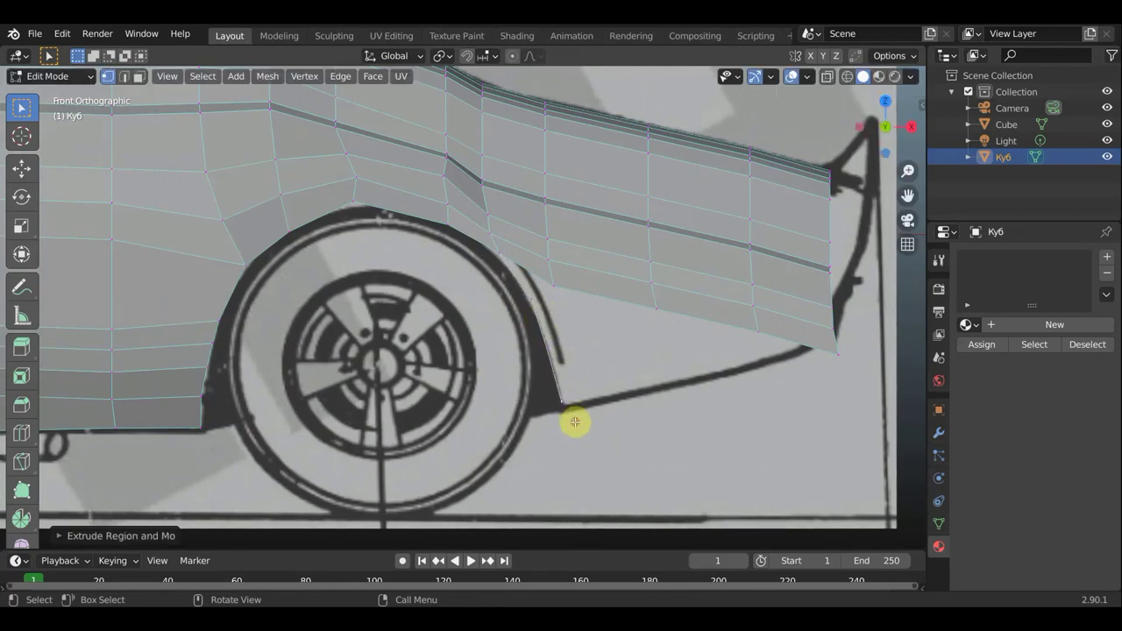
Move the lower front corner and front edge vertices up onto the blueprint nose
{"action": "left_click", "coordinate": [840, 352]}
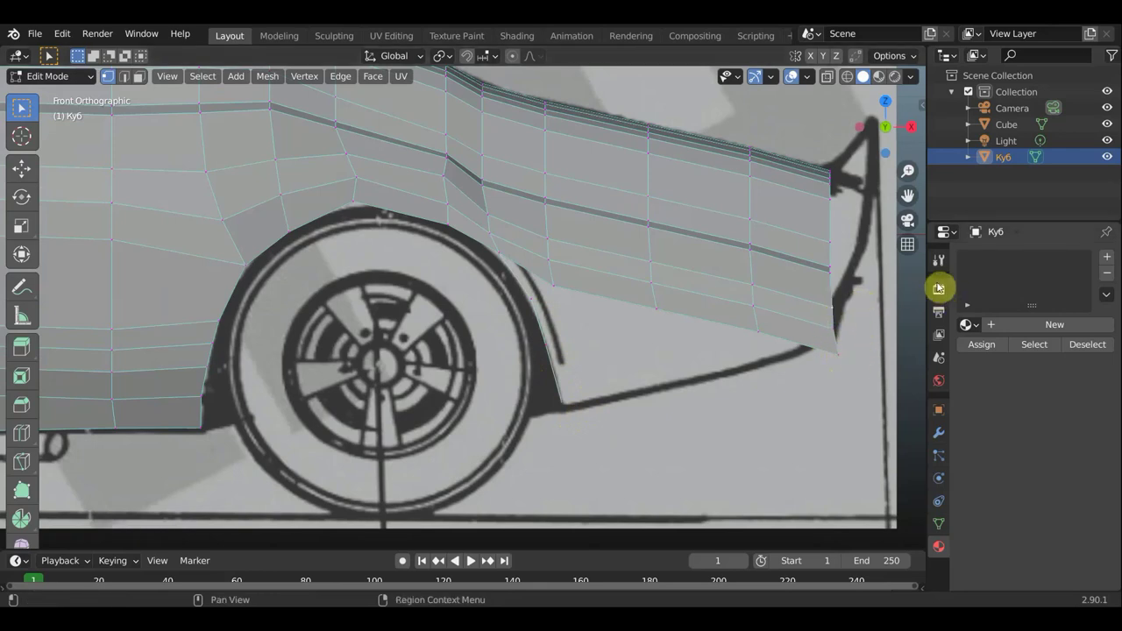
{"action": "key", "text": "g"}
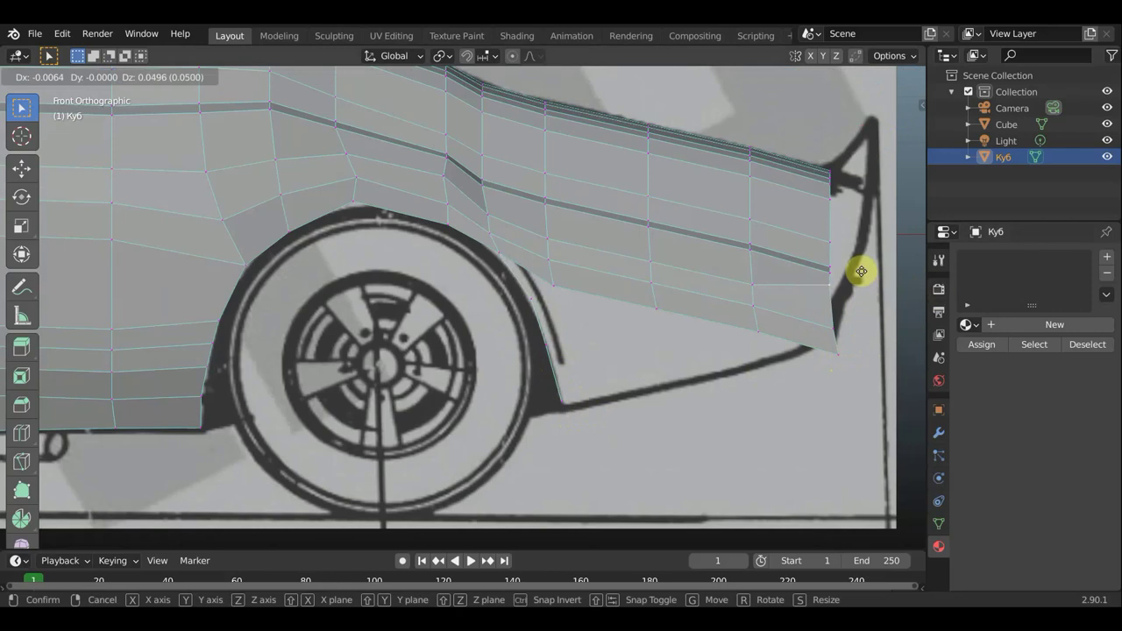
{"action": "left_click", "coordinate": [837, 264]}
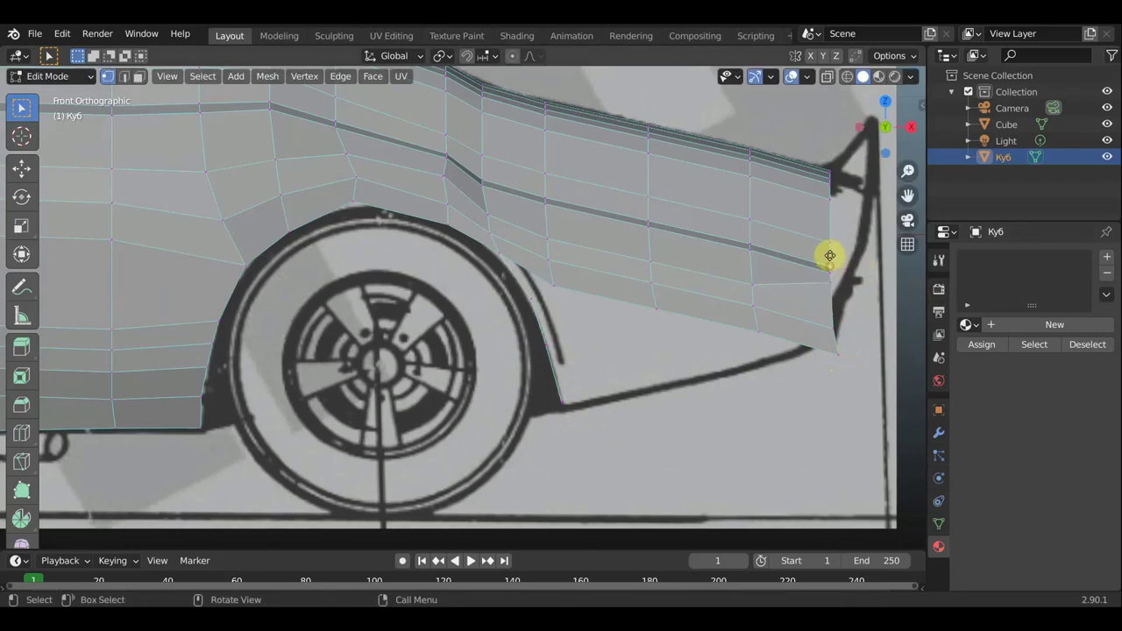
{"action": "key", "text": "g"}
{"action": "left_click", "coordinate": [828, 249]}
{"action": "key", "text": "g"}
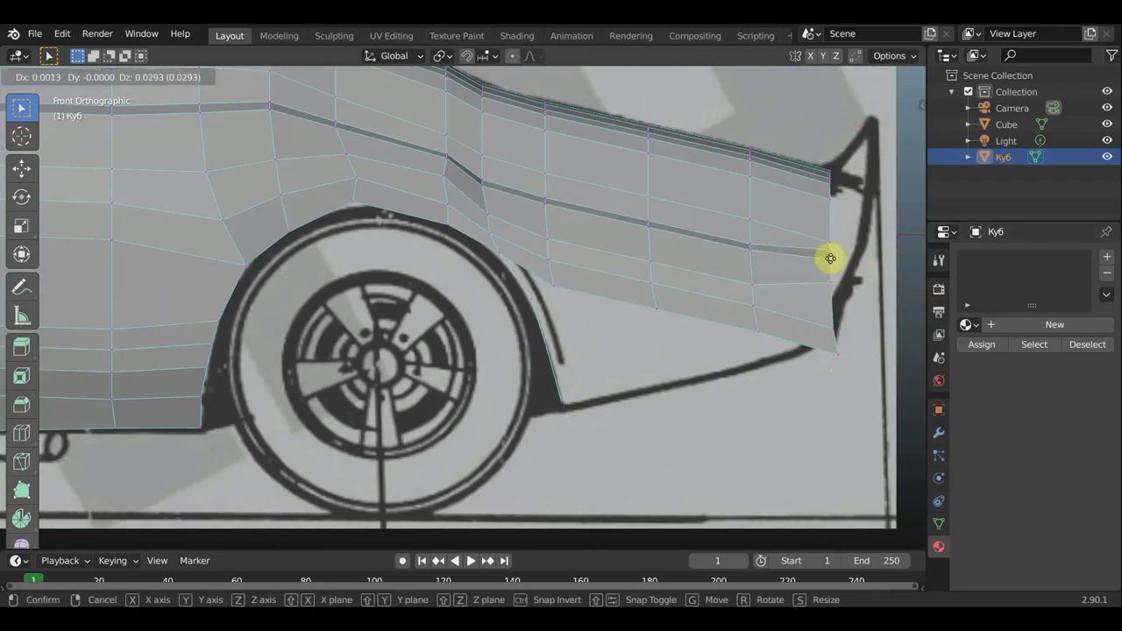
{"action": "left_click", "coordinate": [830, 259]}
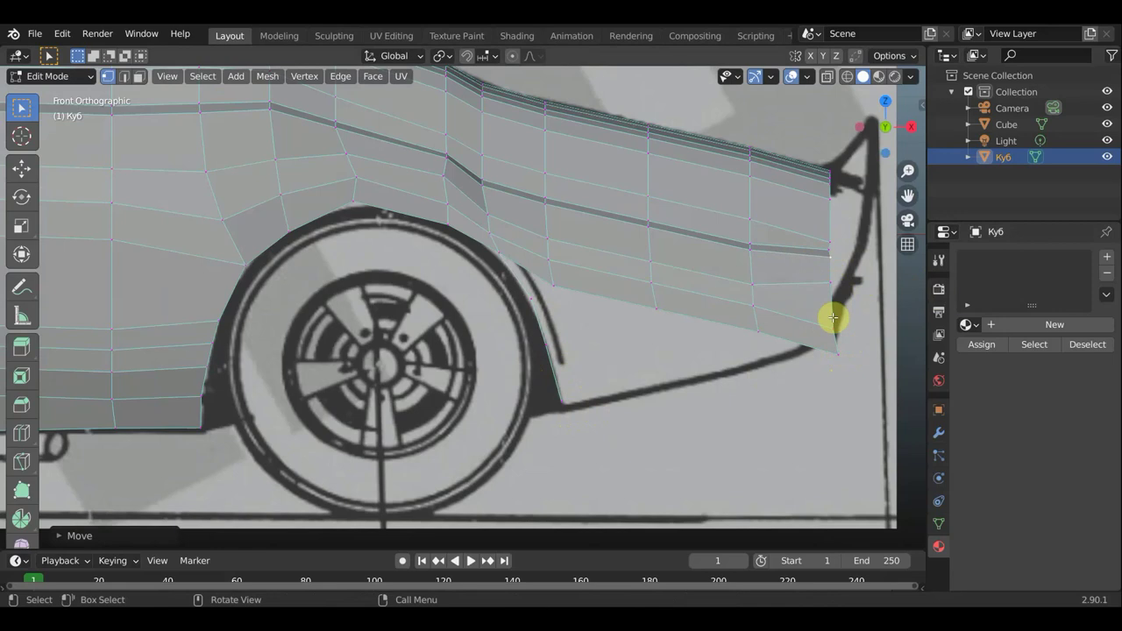
Fit the remaining corner, lower front and edge-end vertices to the blueprint front outline
{"action": "key", "text": "g"}
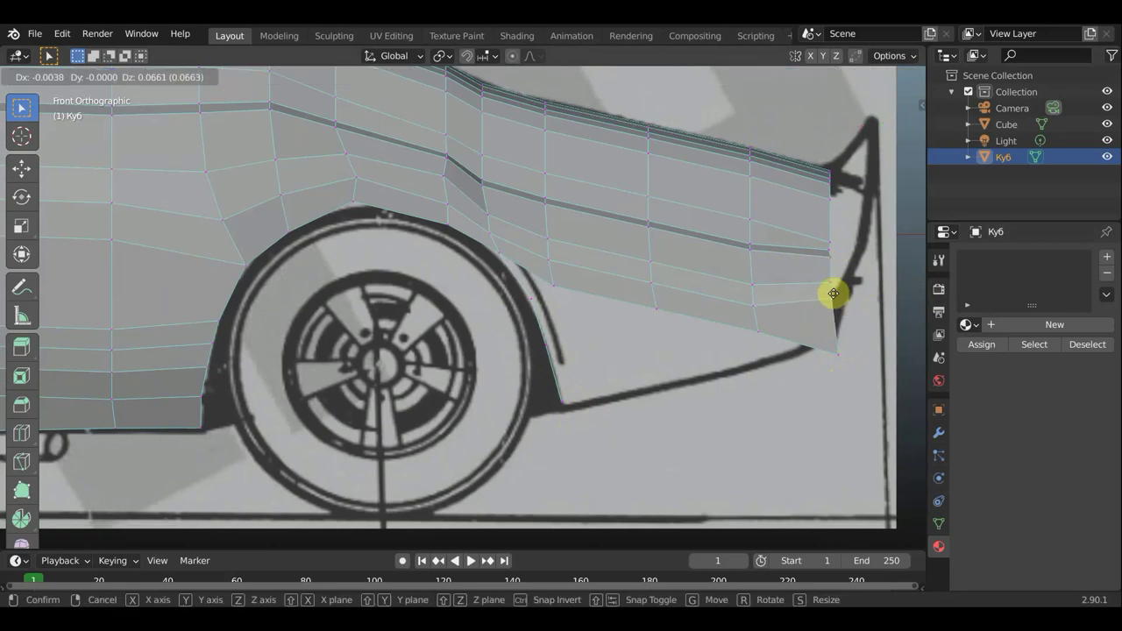
{"action": "left_click", "coordinate": [851, 341]}
{"action": "key", "text": "g"}
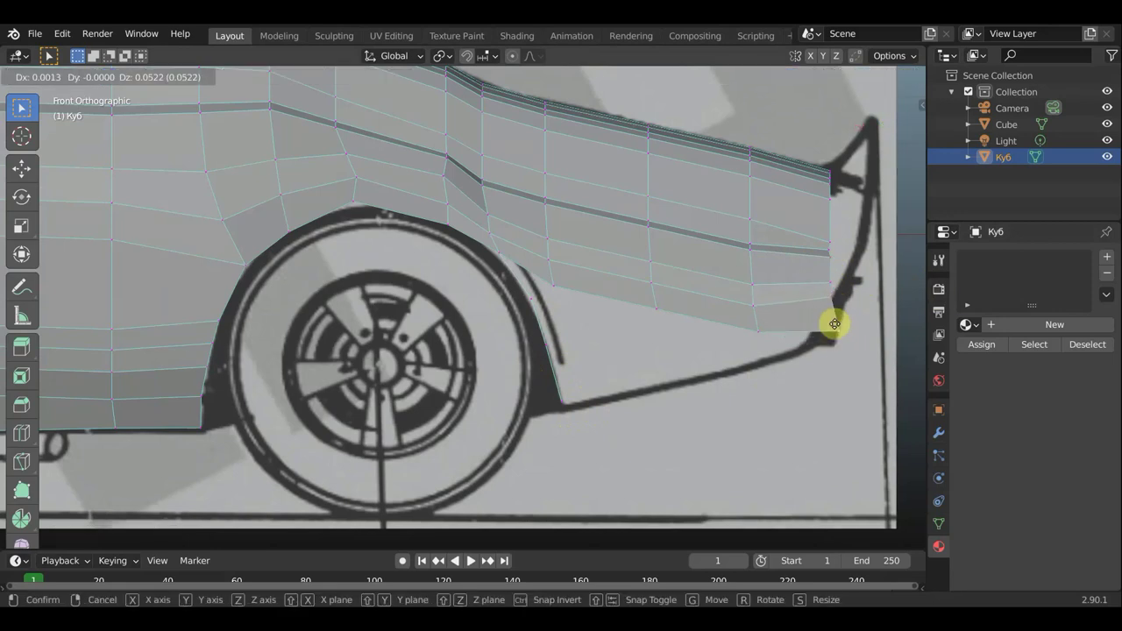
{"action": "left_click", "coordinate": [813, 329]}
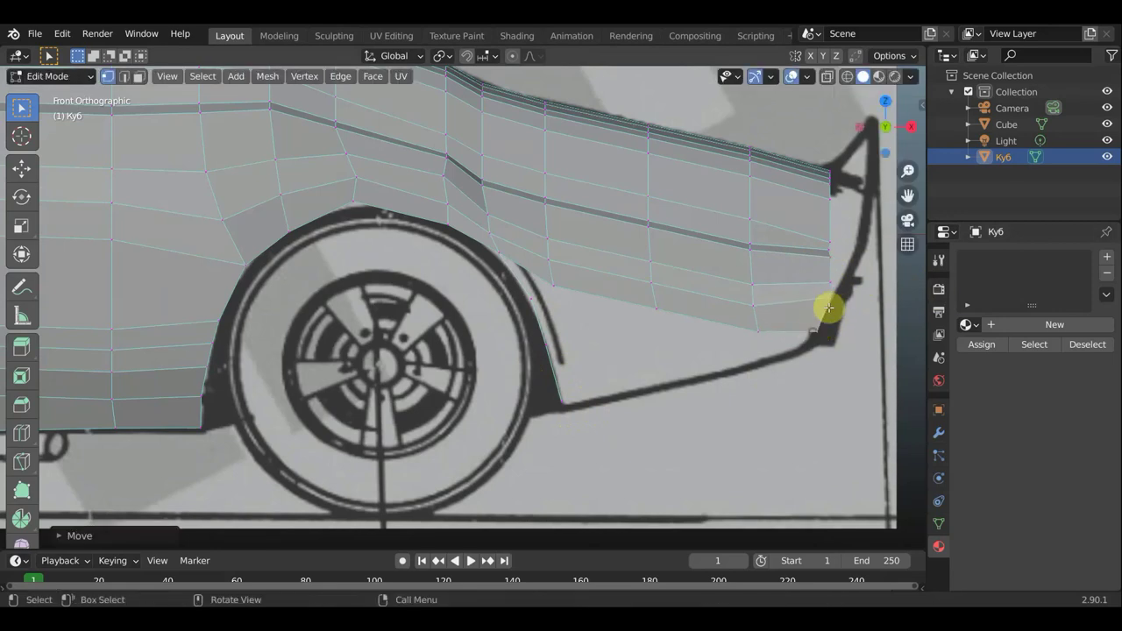
{"action": "key", "text": "g"}
{"action": "left_click", "coordinate": [832, 257]}
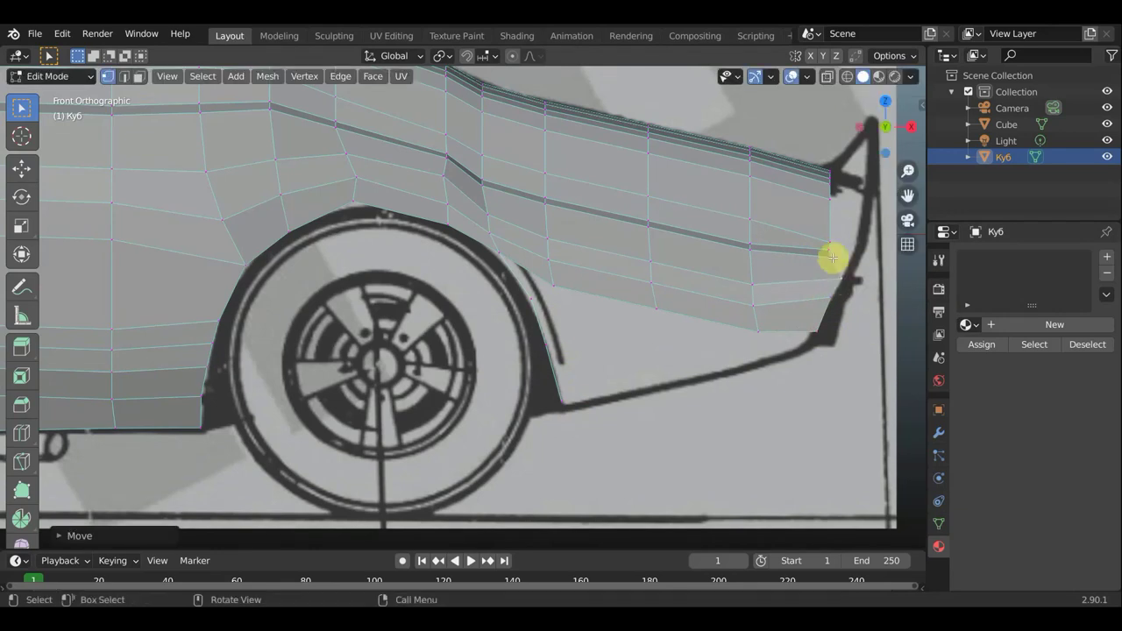
{"action": "key", "text": "g"}
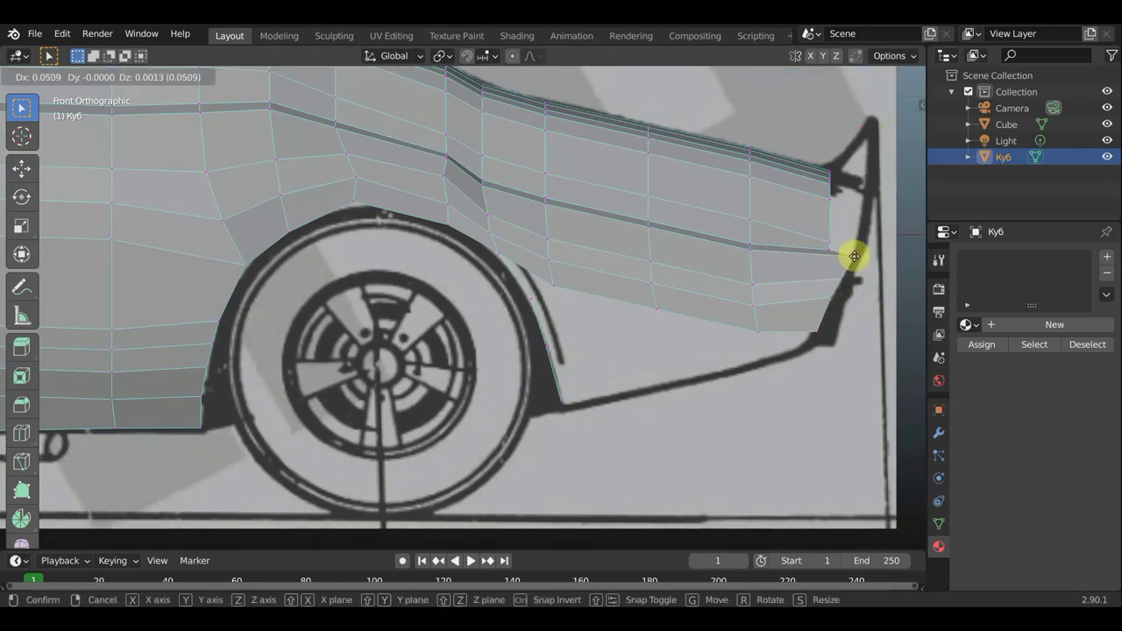
{"action": "left_click", "coordinate": [854, 256]}
{"action": "key", "text": "g"}
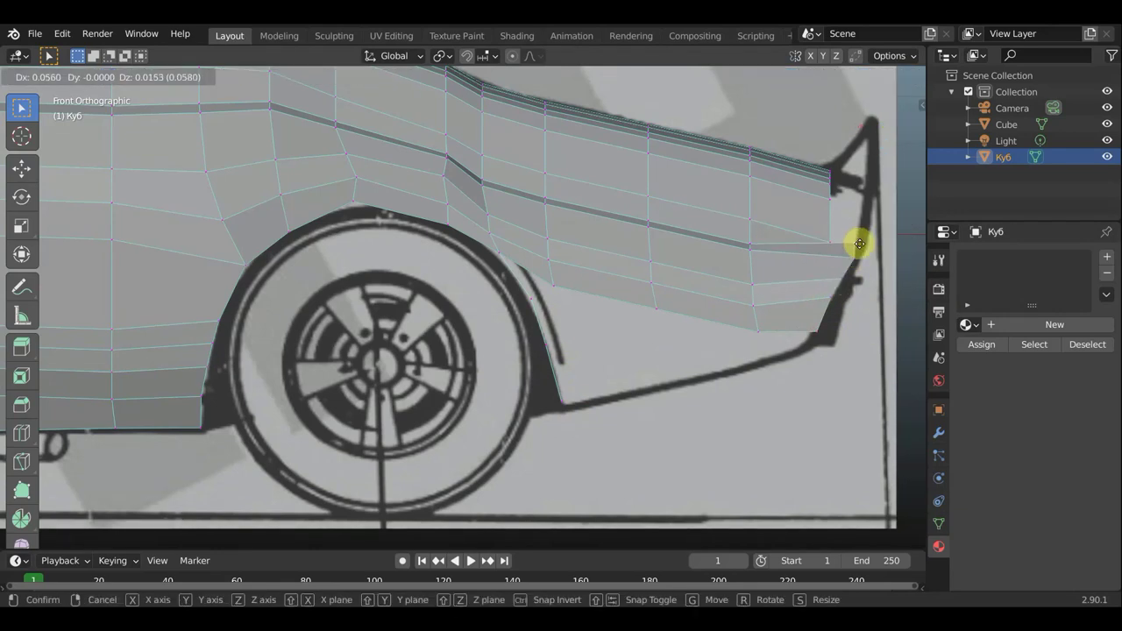
{"action": "left_click", "coordinate": [856, 244]}
Adjust the front vertex in a perspective view, then return to front orthographic view
{"action": "mouse_move", "coordinate": [864, 237]}
{"action": "middle_mouse_down"}
{"action": "mouse_move", "coordinate": [844, 280]}
{"action": "mouse_move", "coordinate": [813, 264]}
{"action": "mouse_move", "coordinate": [833, 342]}
{"action": "middle_mouse_up"}
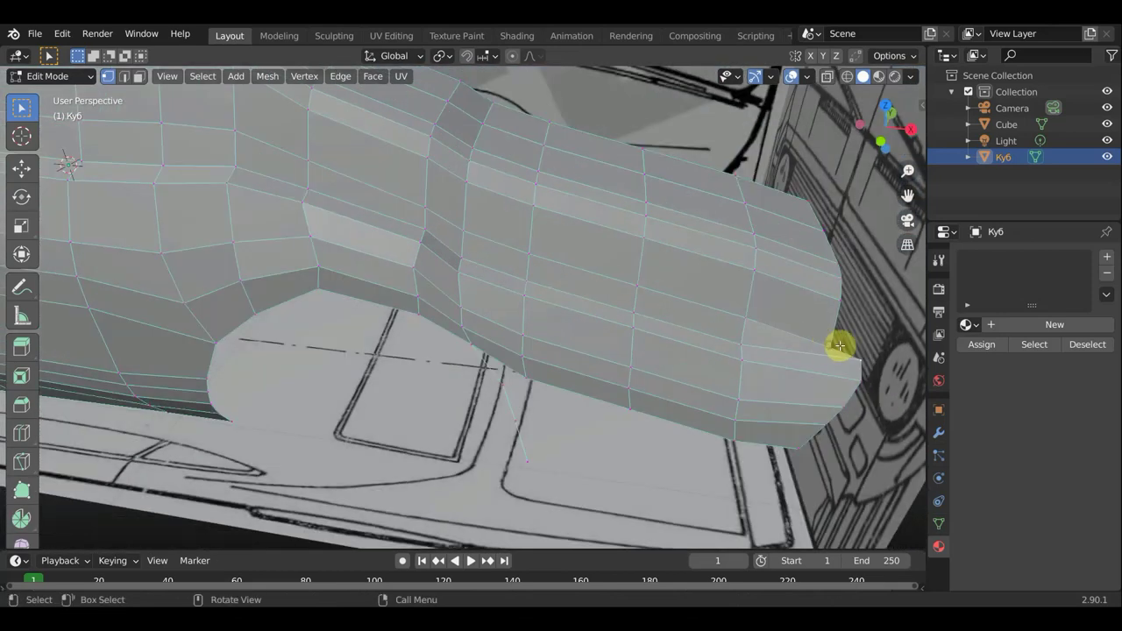
{"action": "key", "text": "g"}
{"action": "left_click", "coordinate": [859, 331]}
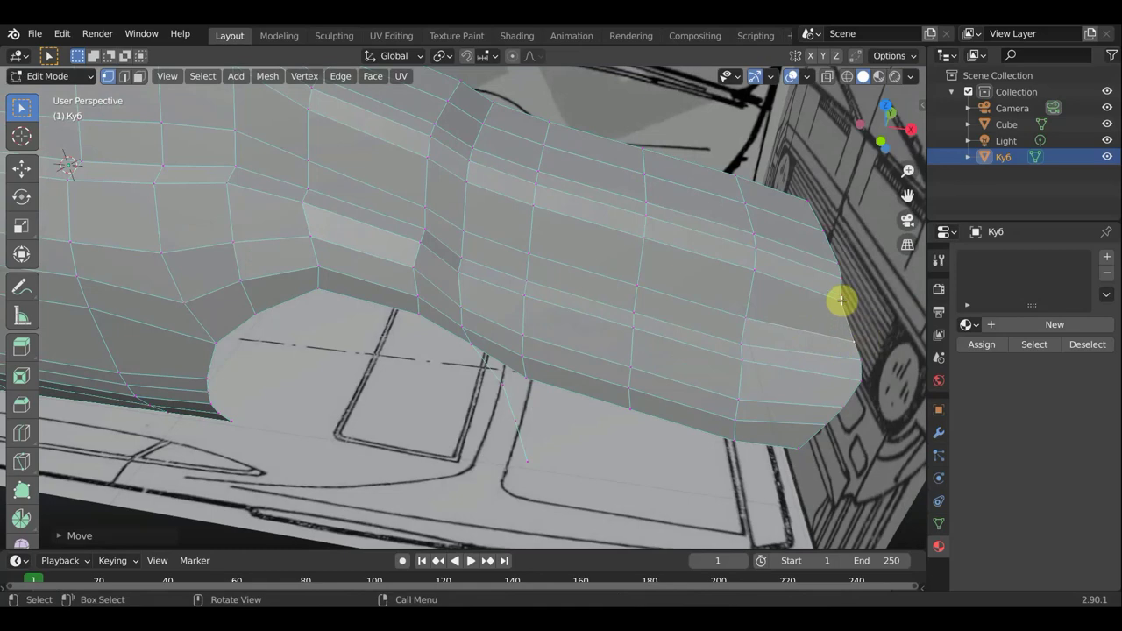
{"action": "middle_click_drag", "start_coordinate": [854, 306], "coordinate": [851, 271]}
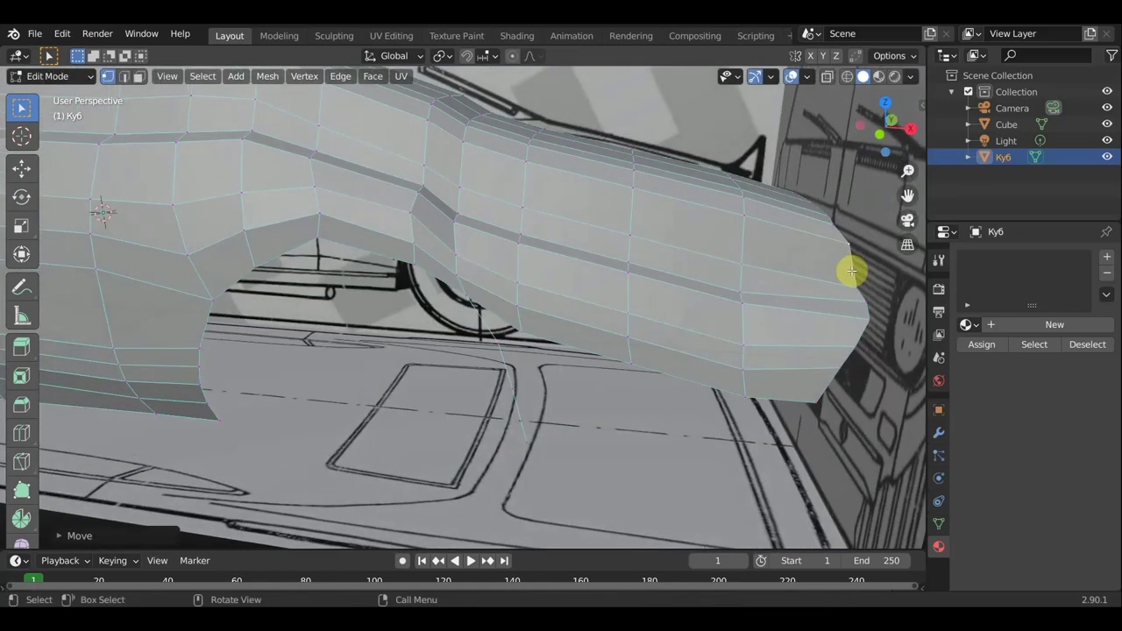
{"action": "key", "text": "KP_1"}
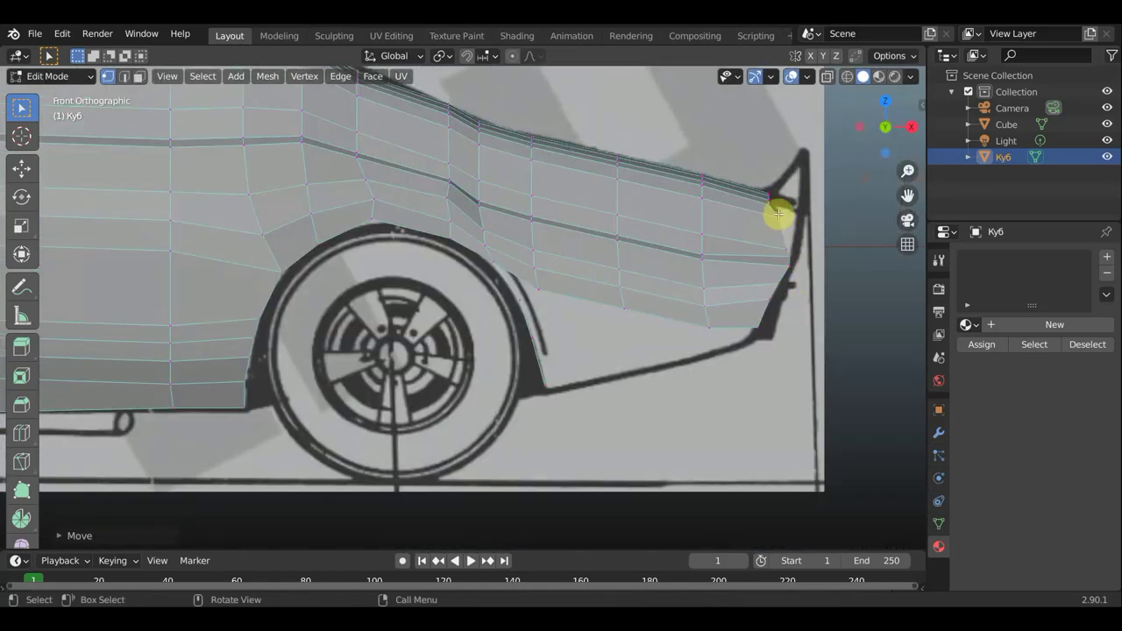
Nudge the fender-corner vertex onto the blueprint outline
{"action": "key", "text": "g"}
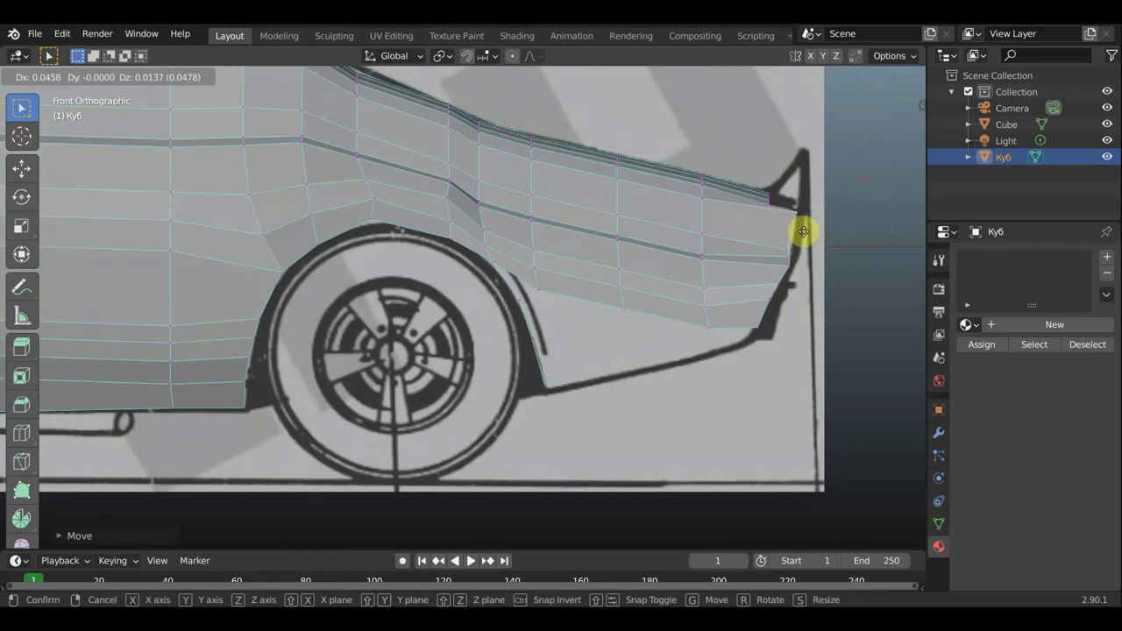
{"action": "left_click", "coordinate": [801, 232]}
{"action": "key", "text": "g"}
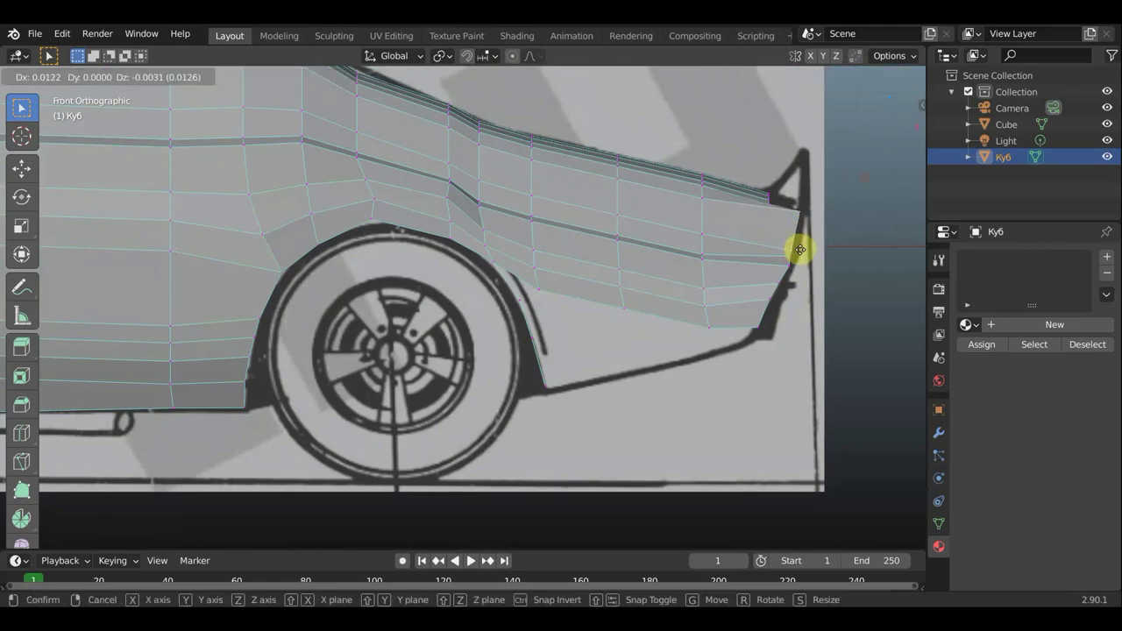
{"action": "left_click", "coordinate": [801, 250]}
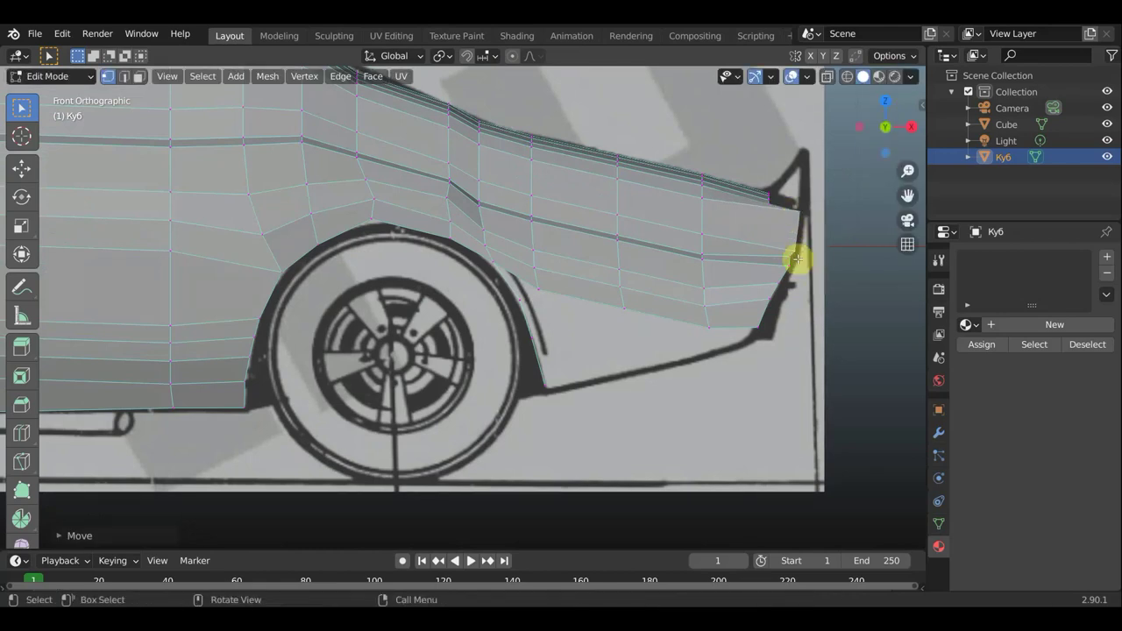
{"action": "key", "text": "g"}
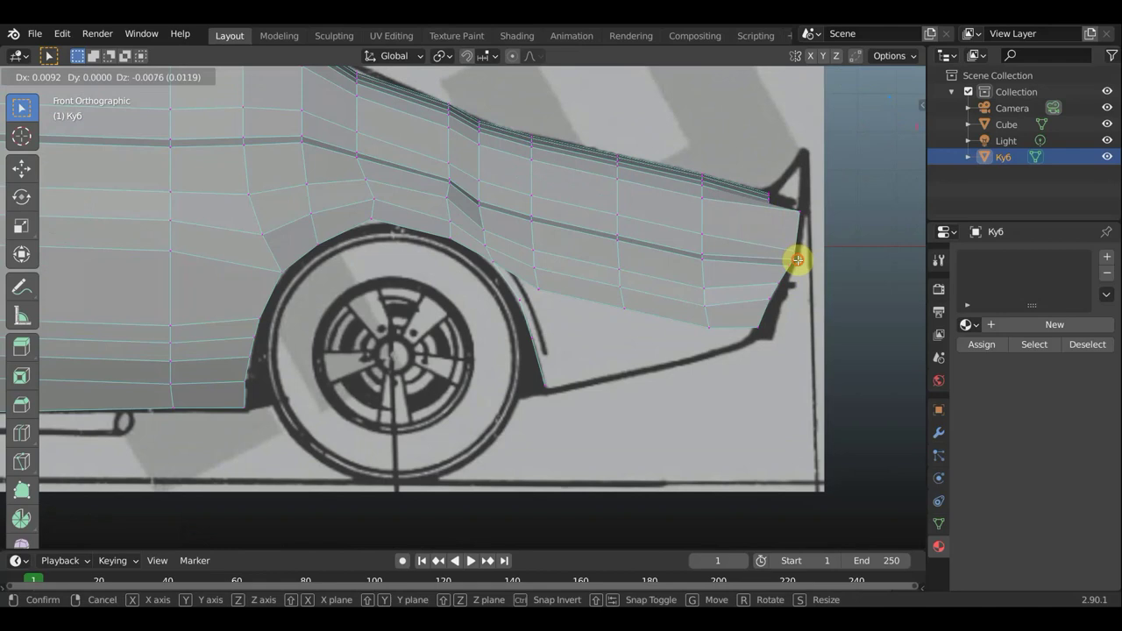
{"action": "left_click", "coordinate": [798, 260]}
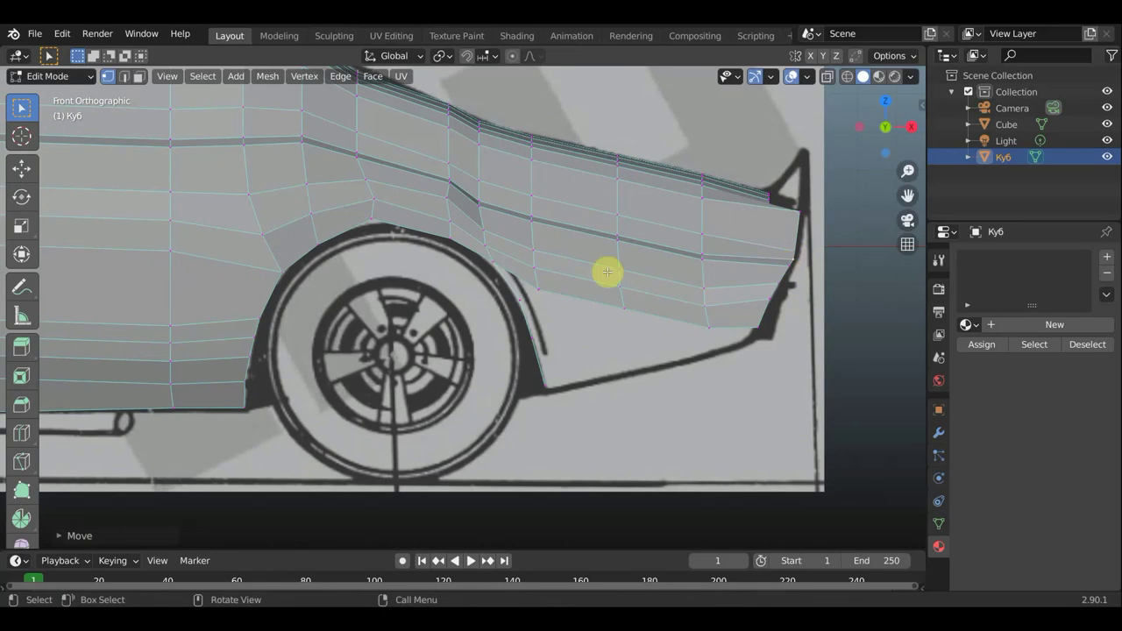
Reposition the fender crease vertex, inspect the fender from several angles, and return to front view
{"action": "key", "text": "g"}
{"action": "left_click", "coordinate": [486, 186]}
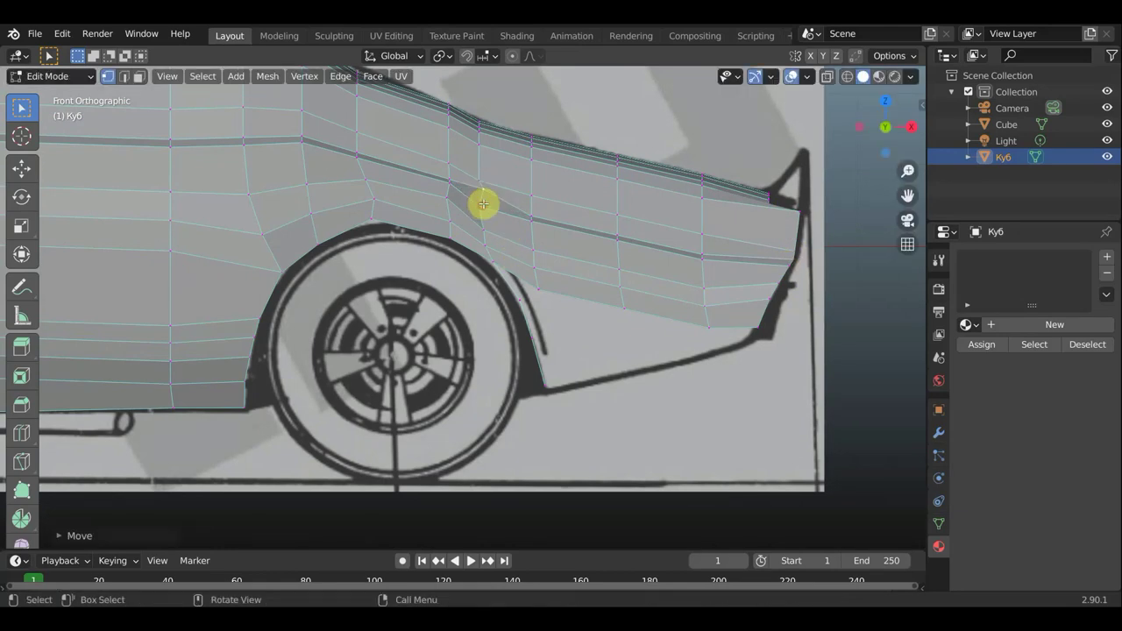
{"action": "key", "text": "g"}
{"action": "left_click", "coordinate": [483, 196]}
{"action": "mouse_move", "coordinate": [483, 198]}
{"action": "middle_mouse_down"}
{"action": "mouse_move", "coordinate": [468, 231]}
{"action": "mouse_move", "coordinate": [400, 278]}
{"action": "mouse_move", "coordinate": [413, 268]}
{"action": "middle_mouse_up"}
{"action": "mouse_move", "coordinate": [566, 363]}
{"action": "middle_mouse_down"}
{"action": "mouse_move", "coordinate": [620, 324]}
{"action": "mouse_move", "coordinate": [576, 303]}
{"action": "middle_mouse_up"}
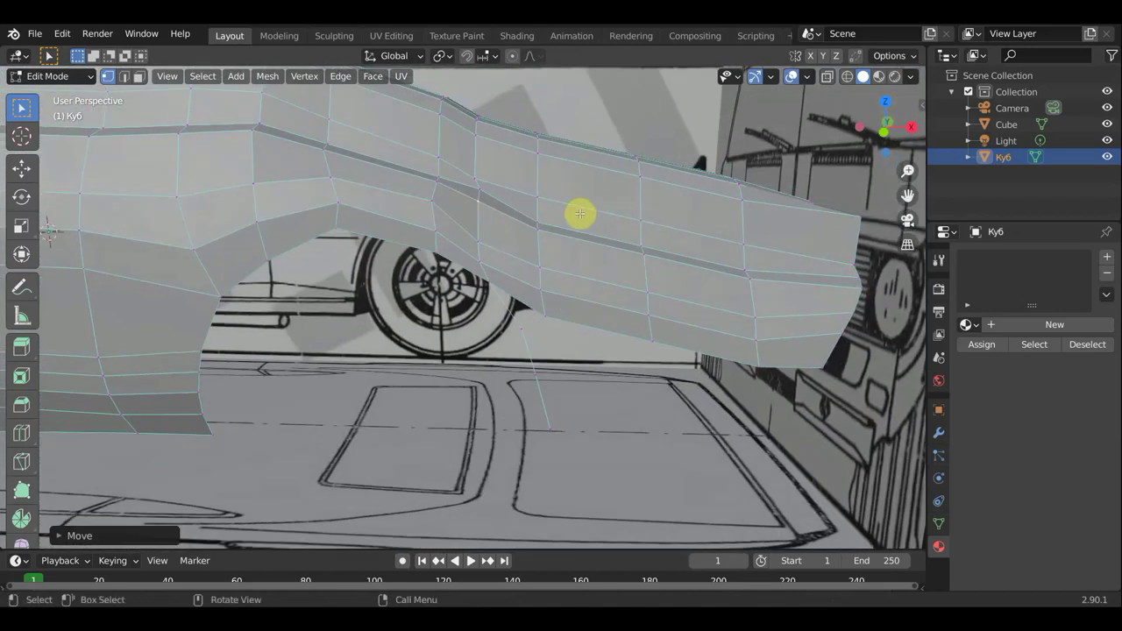
{"action": "mouse_move", "coordinate": [526, 218]}
{"action": "middle_mouse_down"}
{"action": "mouse_move", "coordinate": [483, 243]}
{"action": "mouse_move", "coordinate": [437, 240]}
{"action": "mouse_move", "coordinate": [463, 218]}
{"action": "middle_mouse_up"}
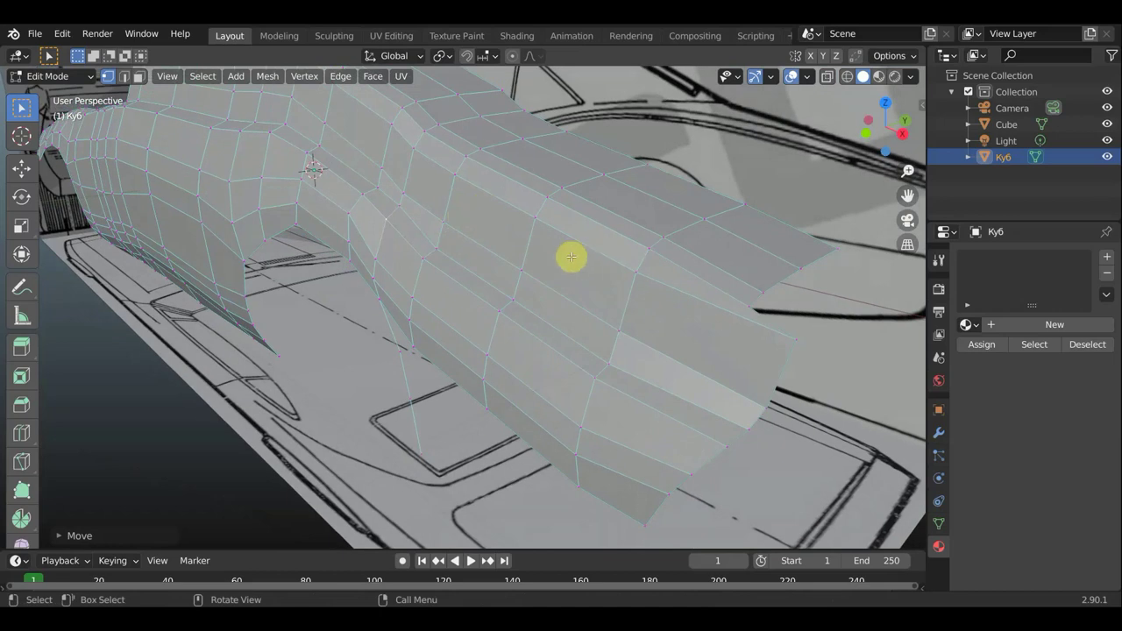
{"action": "mouse_move", "coordinate": [571, 255]}
{"action": "middle_mouse_down"}
{"action": "mouse_move", "coordinate": [684, 243]}
{"action": "mouse_move", "coordinate": [469, 201]}
{"action": "middle_mouse_up"}
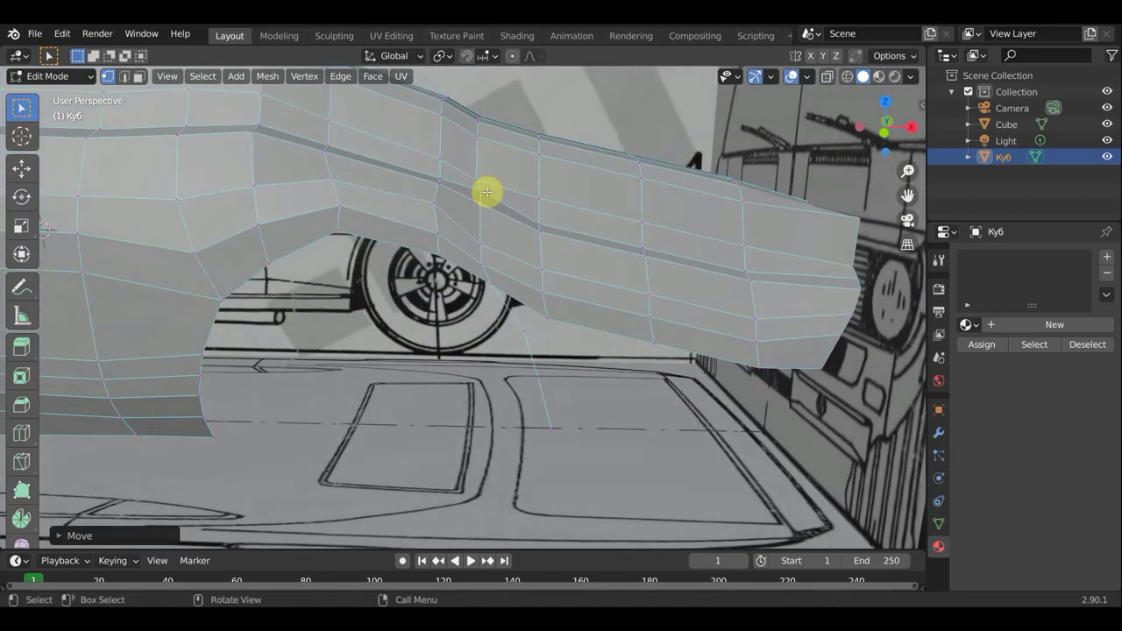
{"action": "key", "text": "KP_1"}
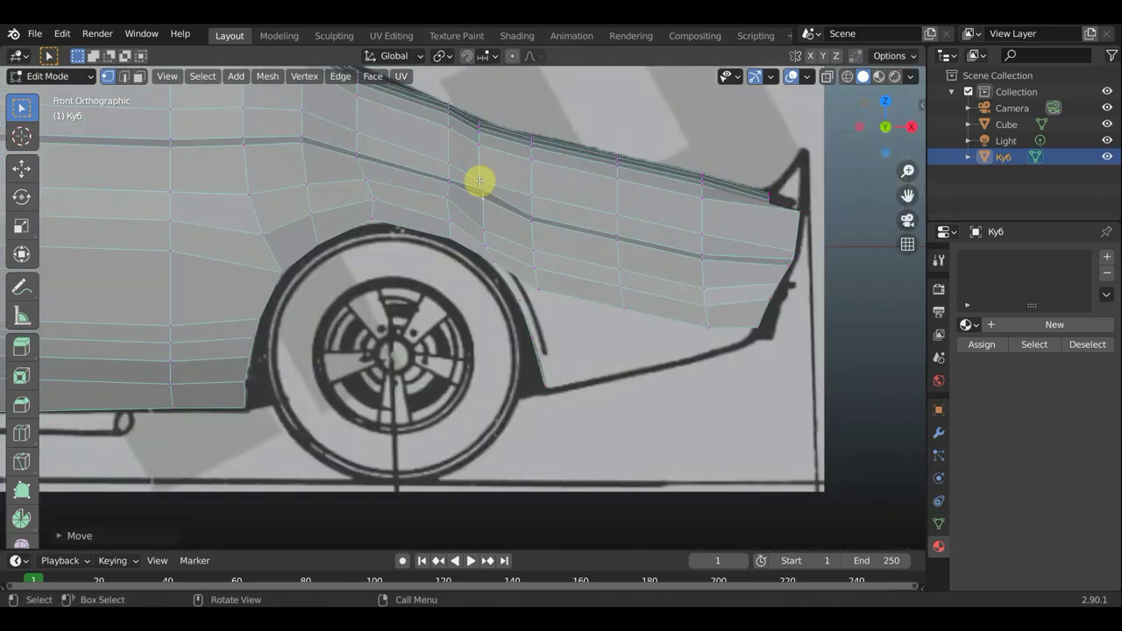
Move the hood-edge vertices onto the blueprint outline
{"action": "key", "text": "g"}
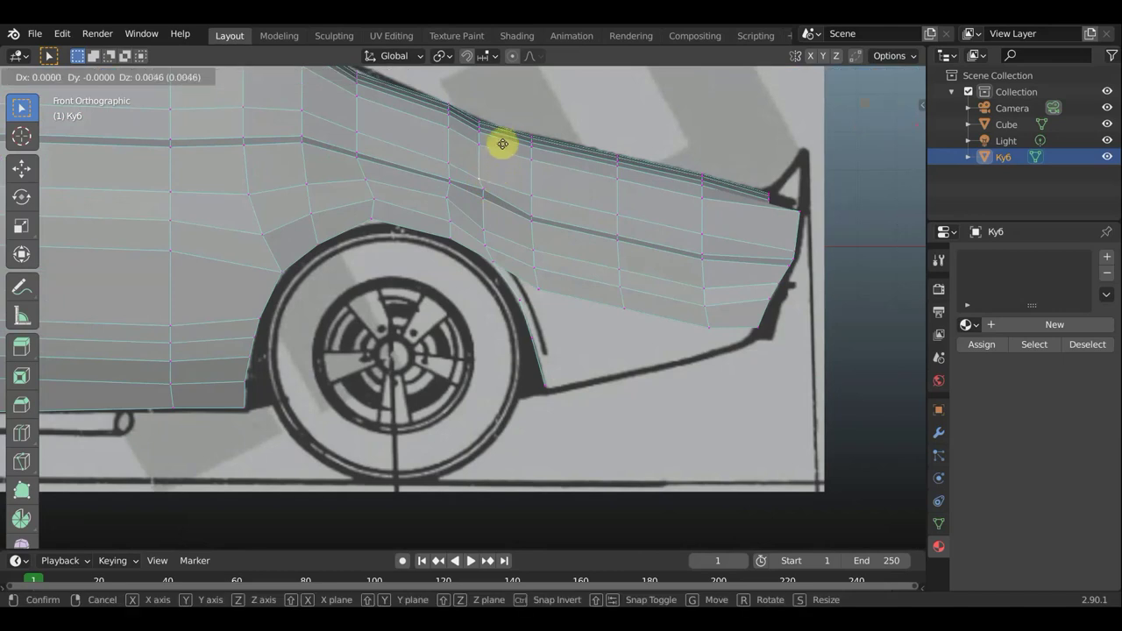
{"action": "left_click", "coordinate": [492, 141]}
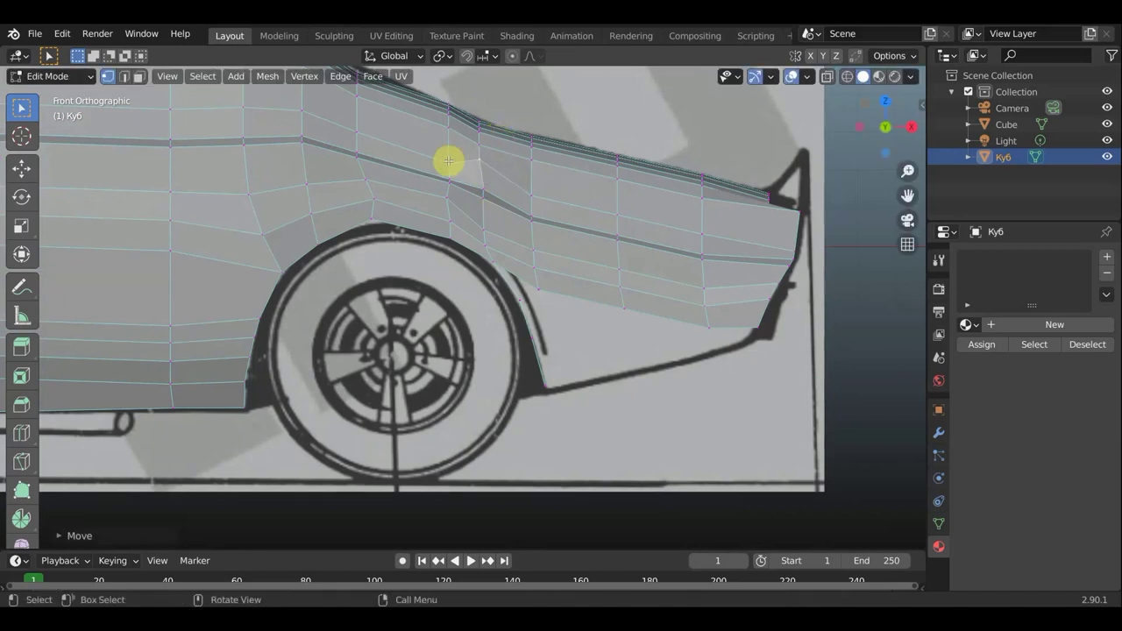
{"action": "key", "text": "g"}
{"action": "left_click", "coordinate": [450, 141]}
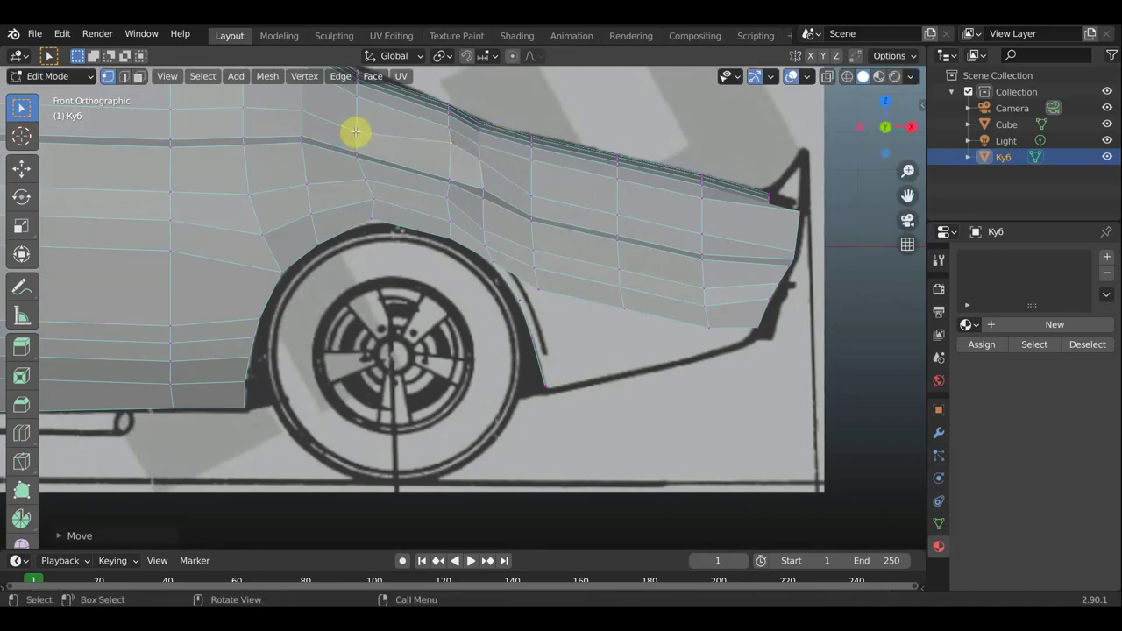
{"action": "key", "text": "g"}
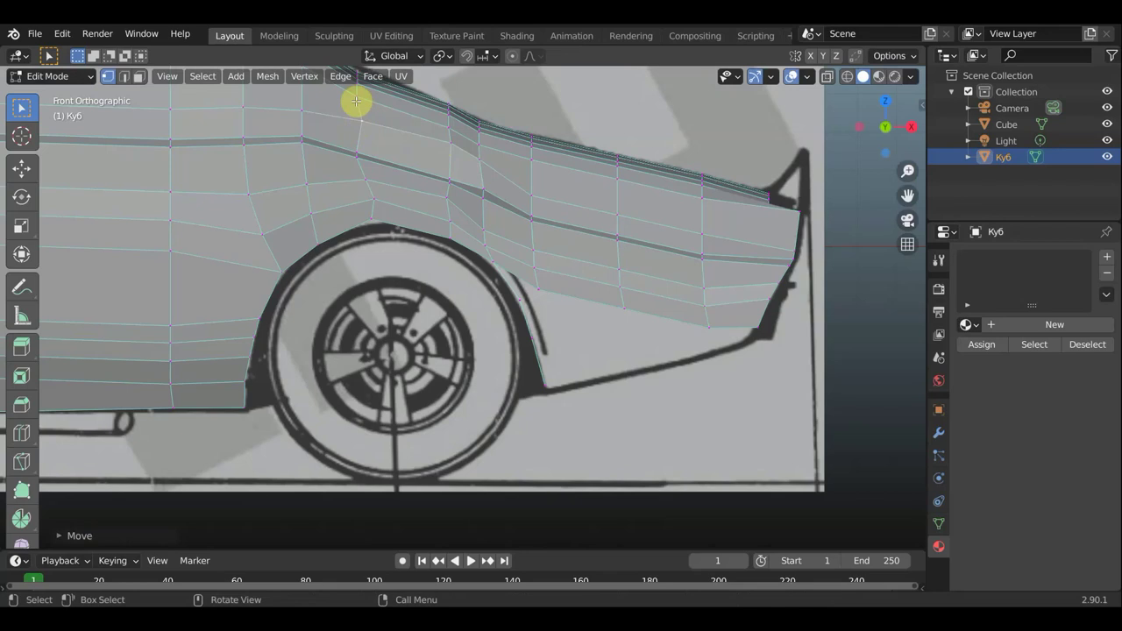
{"action": "scroll", "coordinate": [356, 102], "scroll_direction": "down", "scroll_amount": 2}
{"action": "key", "text": "g"}
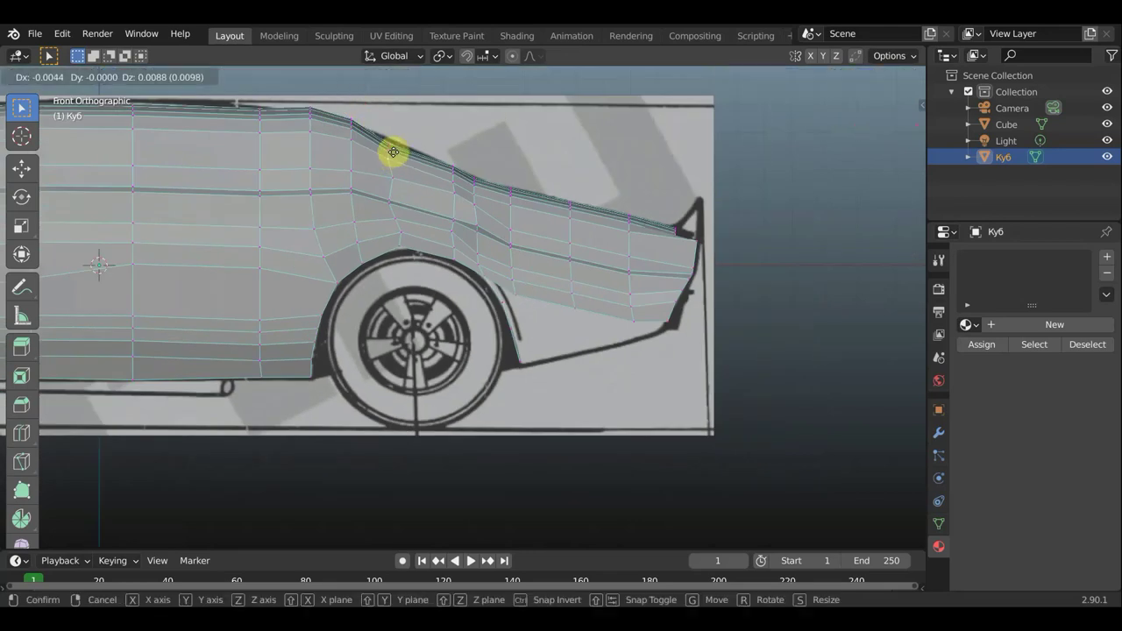
{"action": "left_click", "coordinate": [394, 152]}
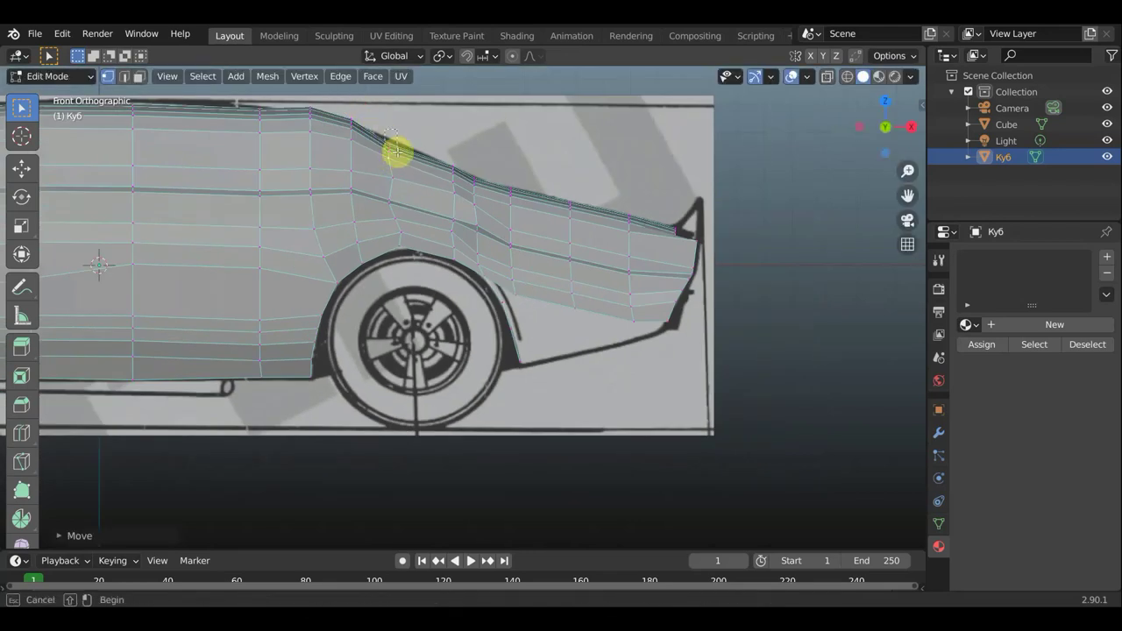
{"action": "key", "text": "g"}
{"action": "left_click", "coordinate": [398, 134]}
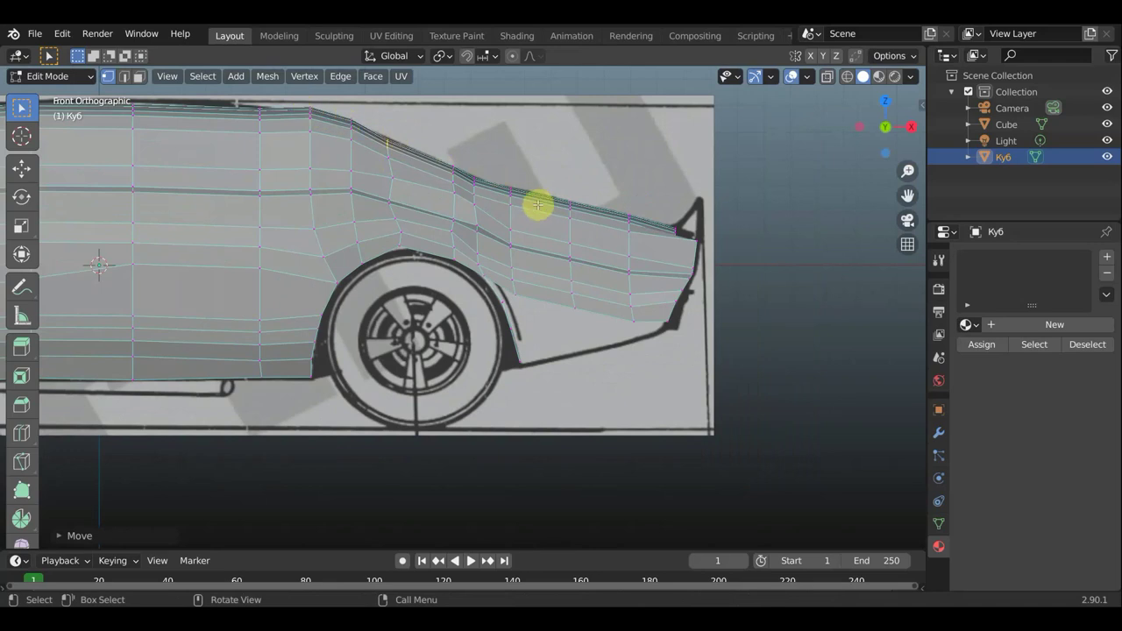
Place the next body-line vertices above the wheel onto the blueprint line
{"action": "left_click", "coordinate": [487, 181]}
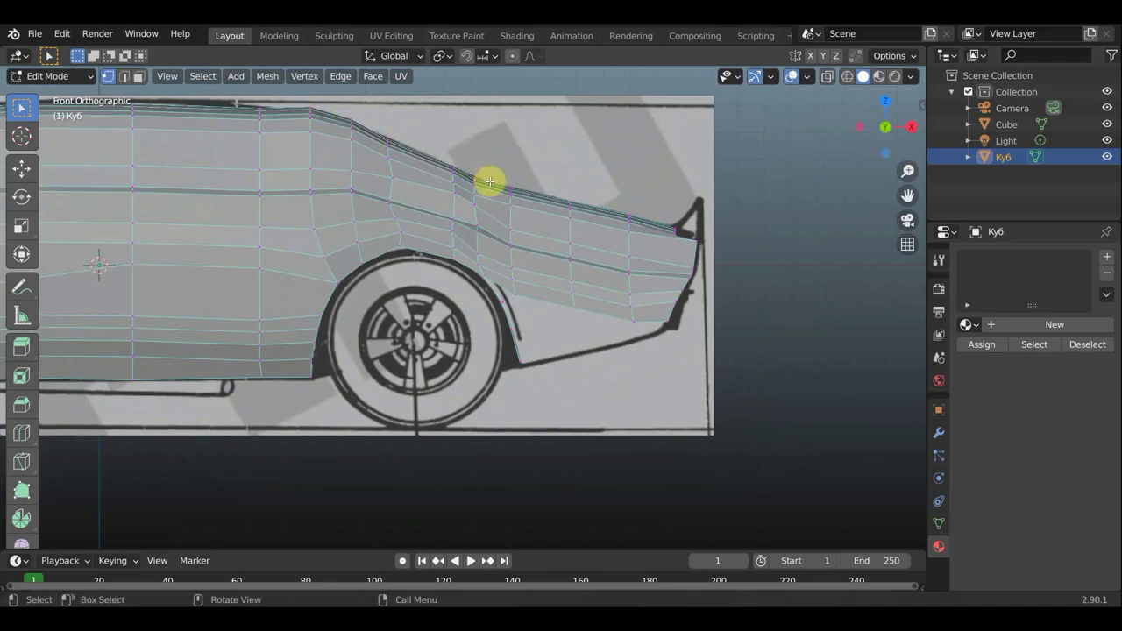
{"action": "key", "text": "g"}
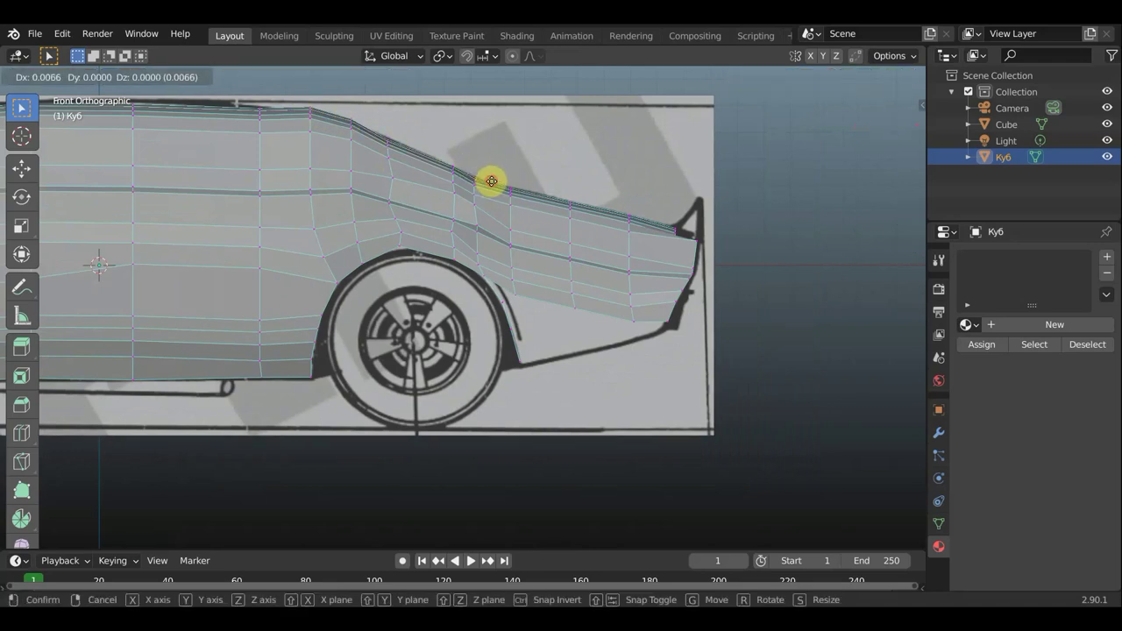
{"action": "left_click", "coordinate": [489, 183]}
{"action": "key", "text": "g"}
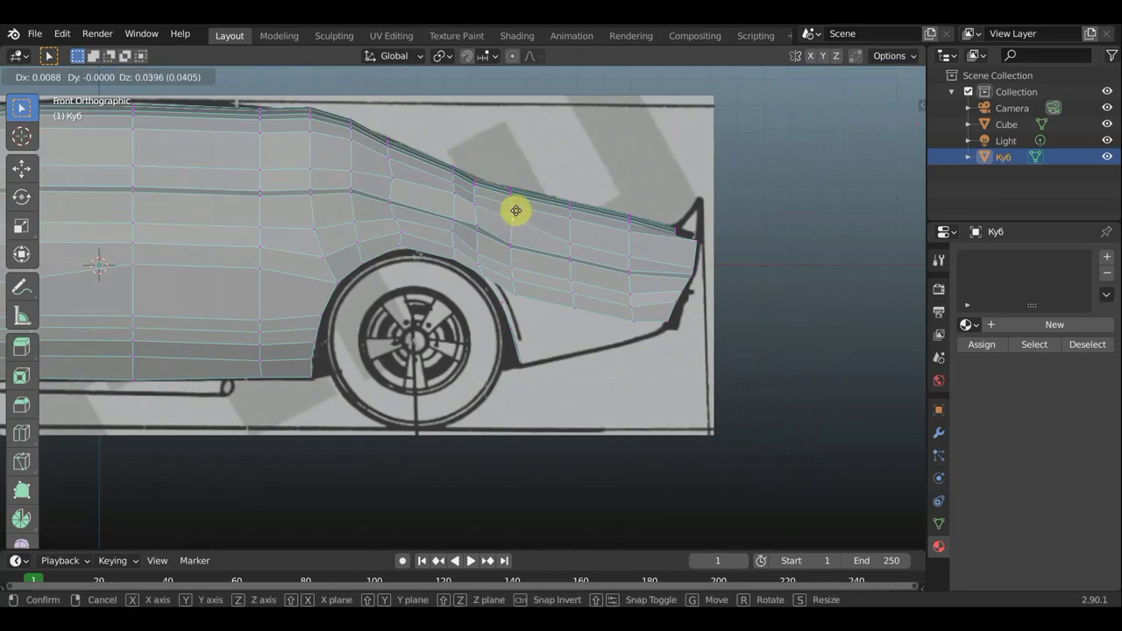
{"action": "left_click", "coordinate": [513, 211]}
{"action": "key", "text": "g"}
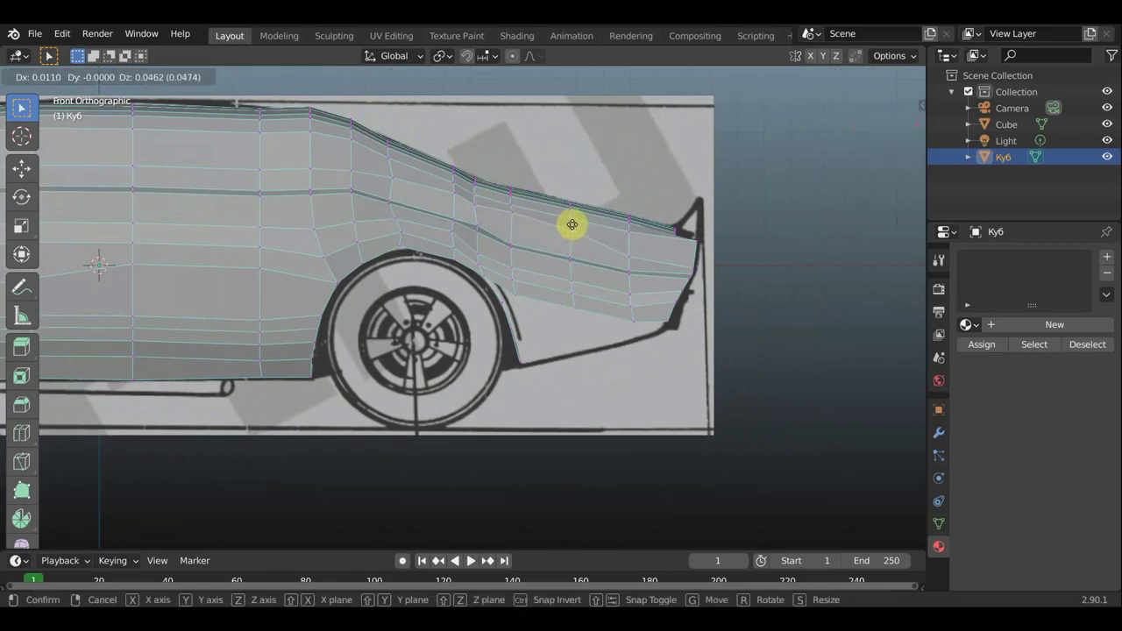
{"action": "left_click", "coordinate": [571, 223]}
Fit the vertices at the body line's end to the outline and orbit to check
{"action": "left_click", "coordinate": [633, 248]}
{"action": "key", "text": "g"}
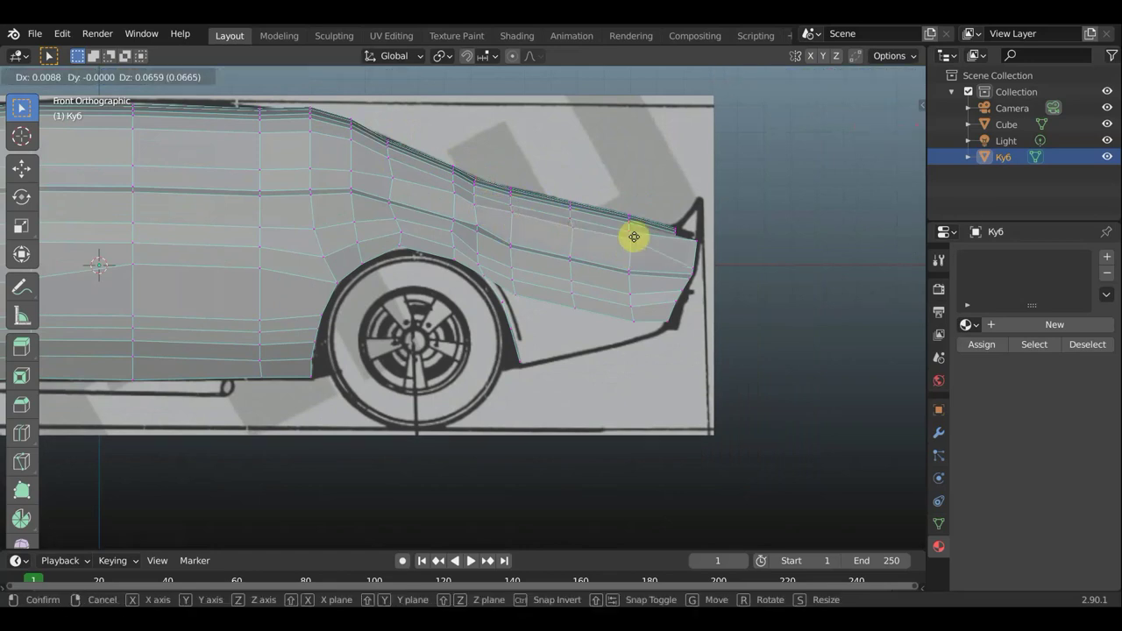
{"action": "left_click", "coordinate": [685, 259]}
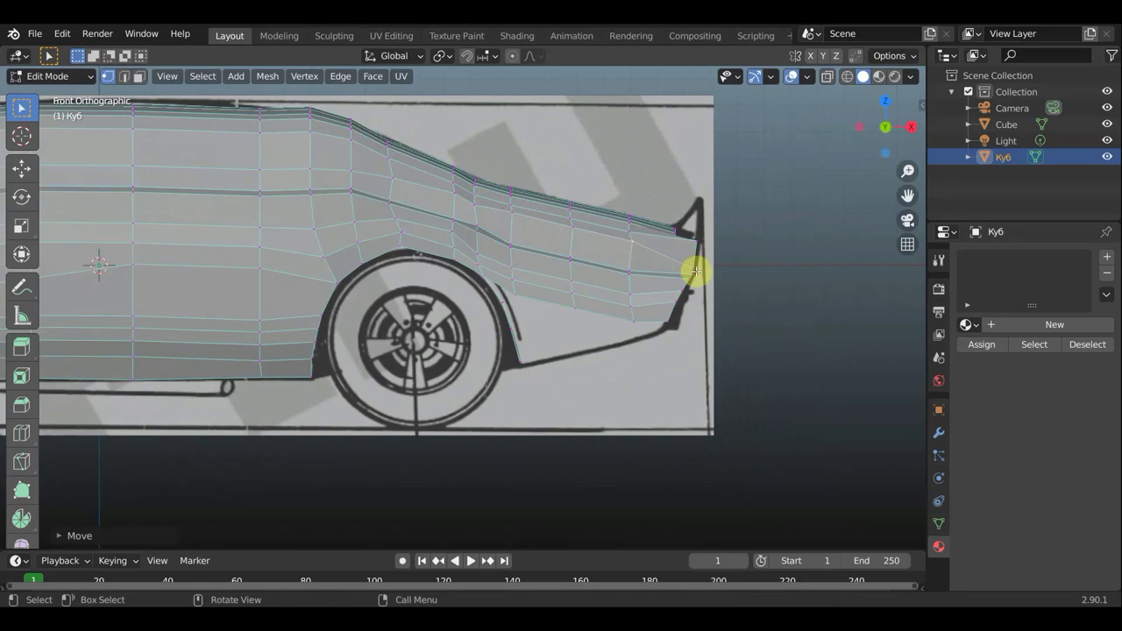
{"action": "key", "text": "g"}
{"action": "left_click", "coordinate": [696, 244]}
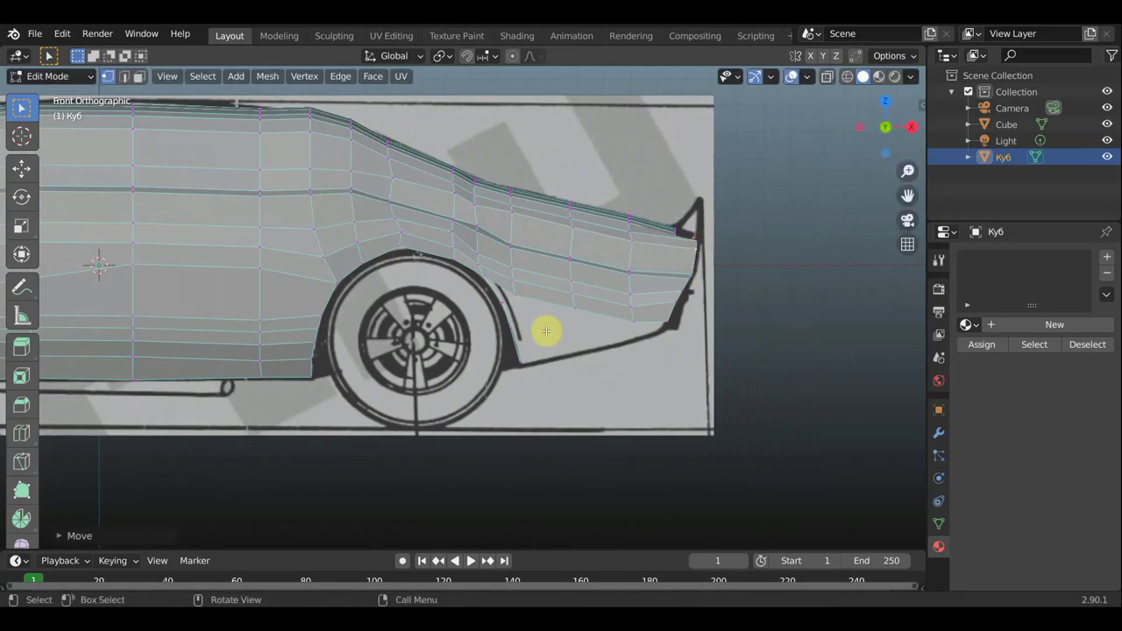
{"action": "scroll", "coordinate": [493, 283], "scroll_direction": "up", "scroll_amount": 1}
{"action": "scroll", "coordinate": [439, 255], "scroll_direction": "up", "scroll_amount": 1}
{"action": "scroll", "coordinate": [433, 254], "scroll_direction": "up", "scroll_amount": 2}
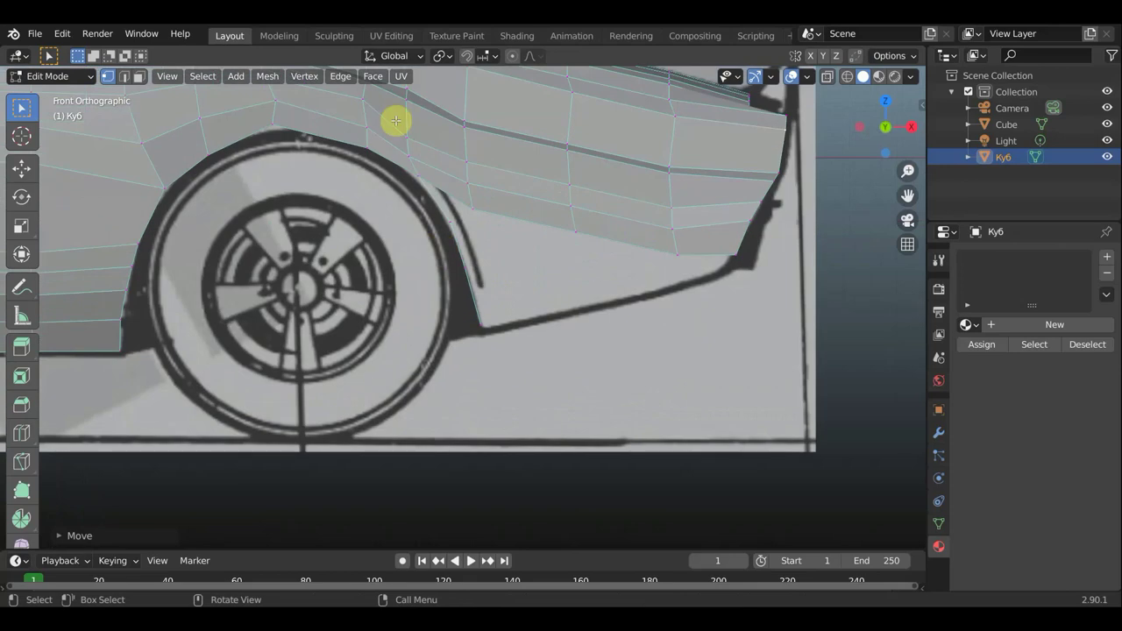
{"action": "mouse_move", "coordinate": [463, 166]}
{"action": "middle_mouse_down"}
{"action": "mouse_move", "coordinate": [608, 282]}
{"action": "mouse_move", "coordinate": [520, 289]}
{"action": "mouse_move", "coordinate": [483, 230]}
{"action": "mouse_move", "coordinate": [439, 284]}
{"action": "mouse_move", "coordinate": [453, 295]}
{"action": "mouse_move", "coordinate": [499, 293]}
{"action": "middle_mouse_up"}
{"action": "scroll", "coordinate": [513, 298], "scroll_direction": "up", "scroll_amount": 2}
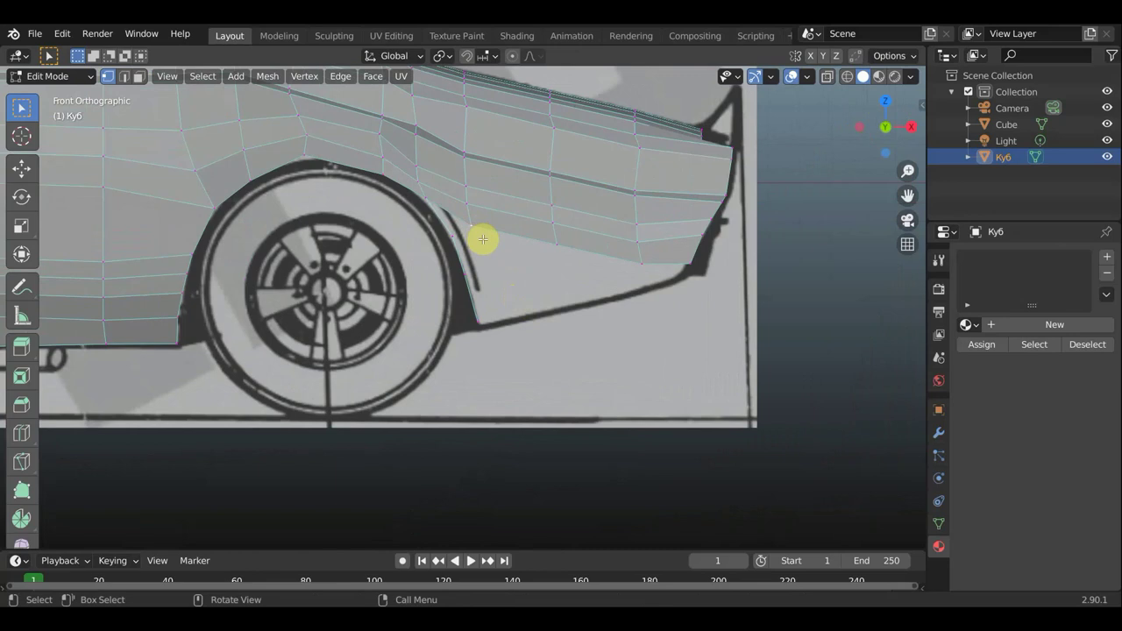
Add a new vertex down the wheel arch and place it on the arch line
{"action": "right_click", "coordinate": [488, 258], "text": "ctrl"}
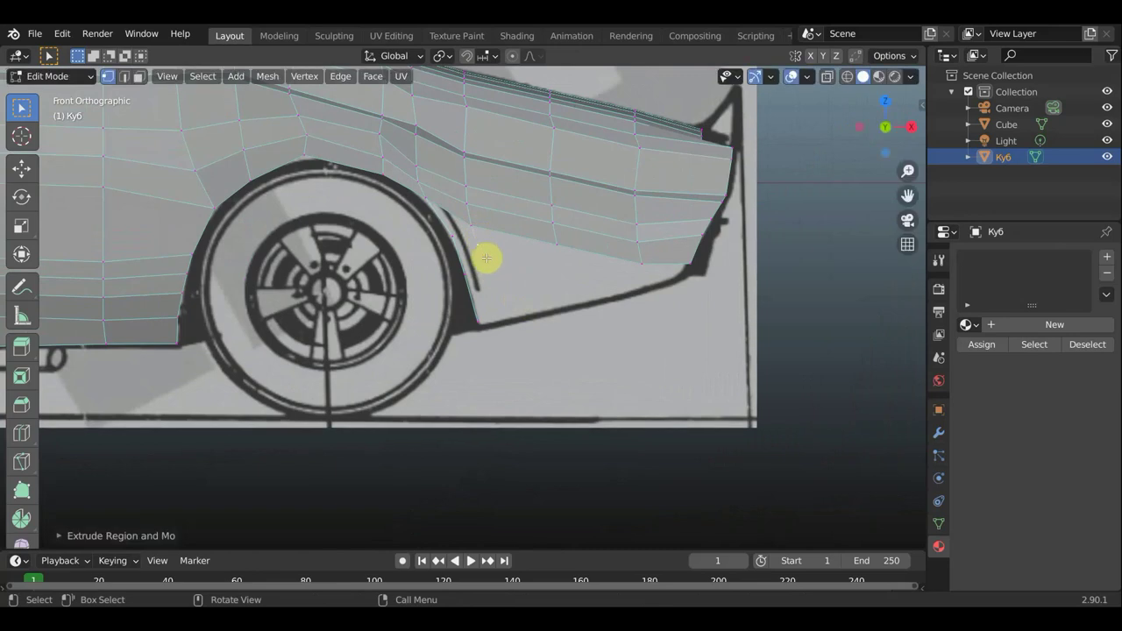
{"action": "key", "text": "g"}
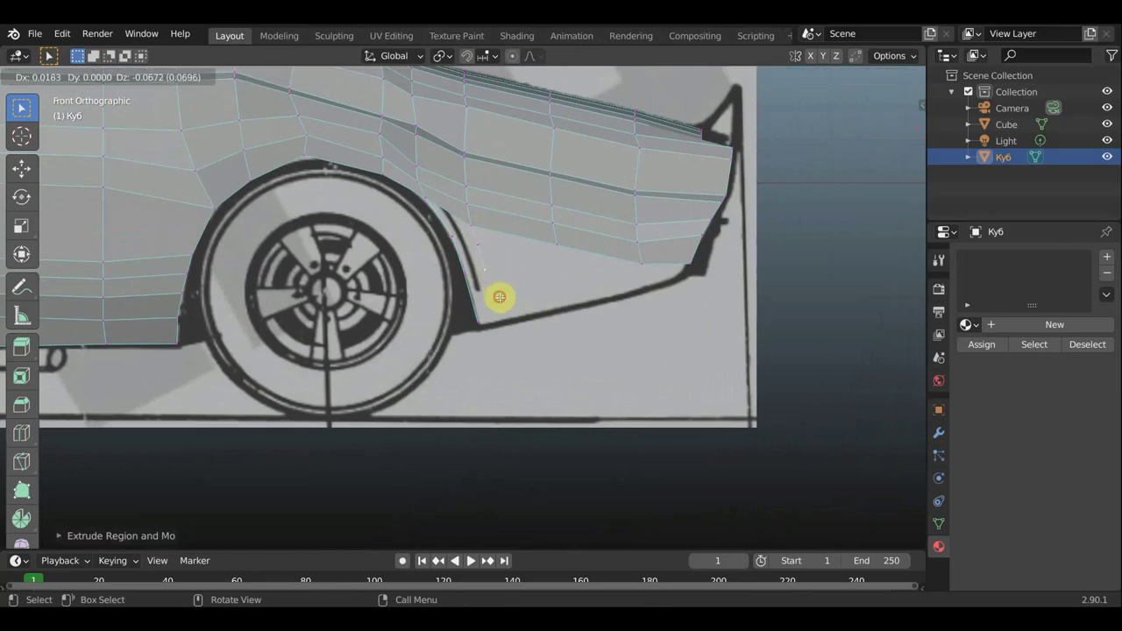
{"action": "left_click", "coordinate": [513, 346]}
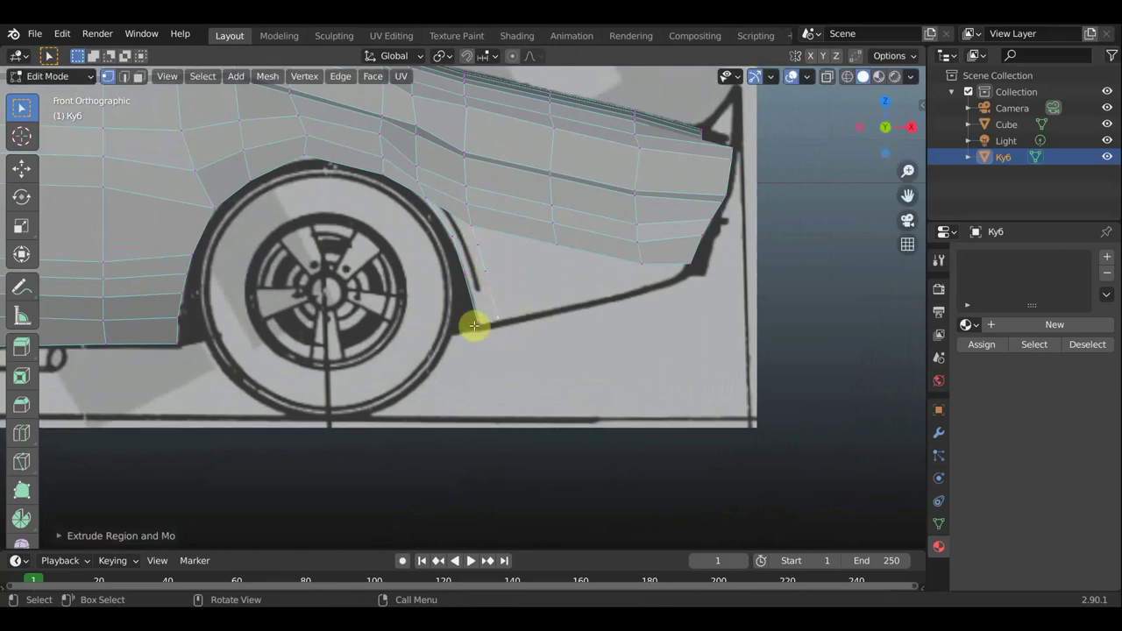
{"action": "left_click_drag", "start_coordinate": [496, 319], "coordinate": [477, 321]}
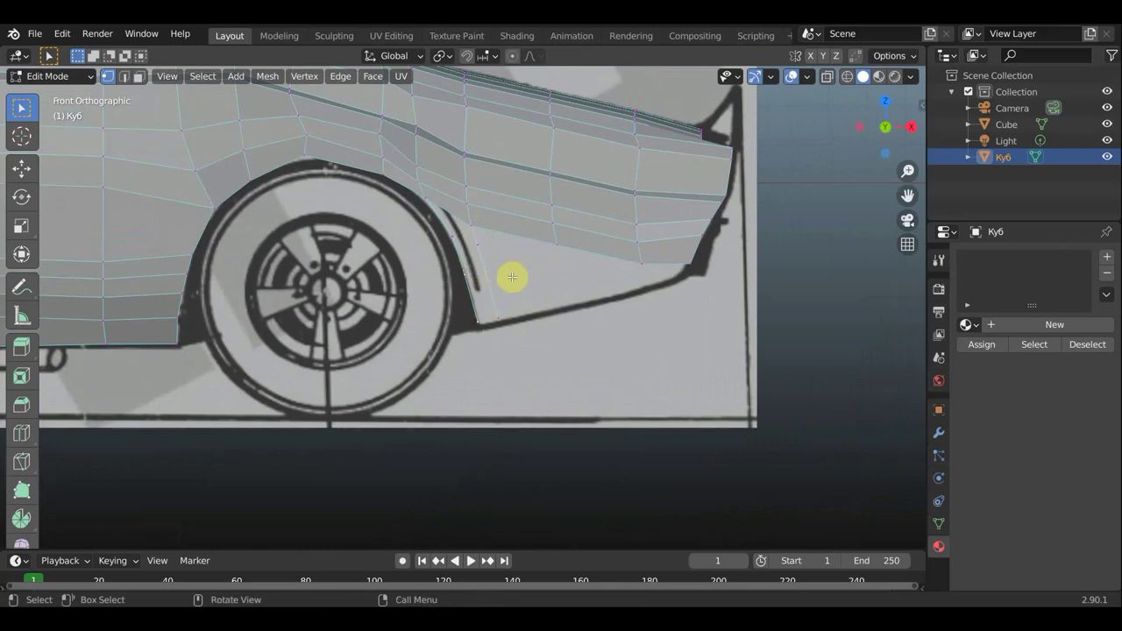
Fill faces between the arch vertices, undoing an unwanted triangular face
{"action": "key", "text": "f"}
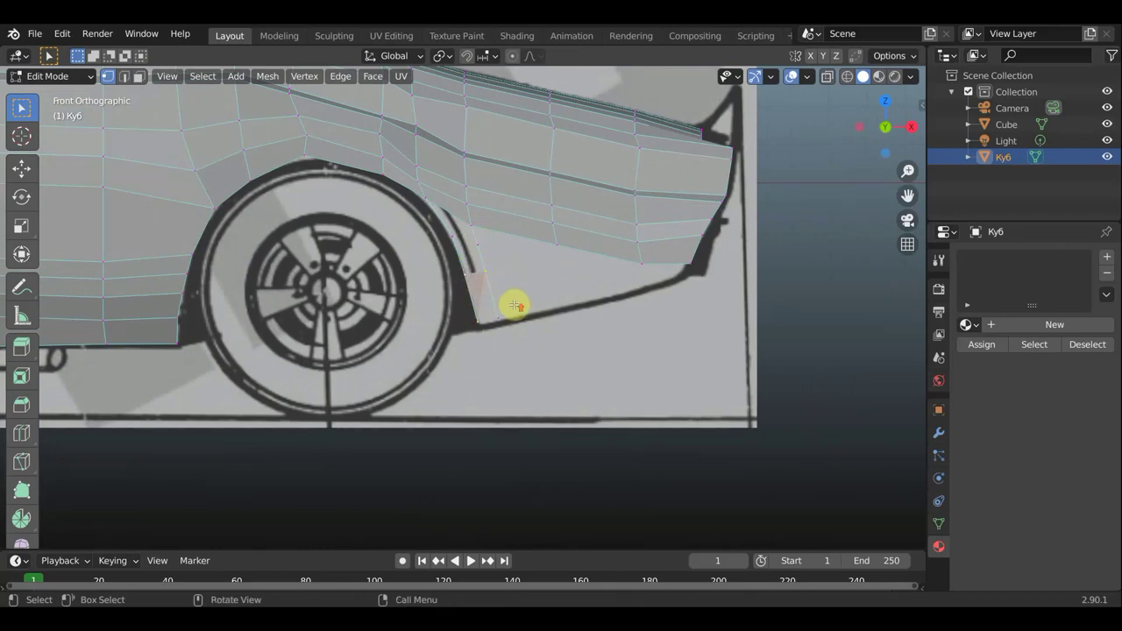
{"action": "scroll", "coordinate": [517, 307], "scroll_direction": "up", "scroll_amount": 2}
{"action": "scroll", "coordinate": [524, 310], "scroll_direction": "up", "scroll_amount": 2}
{"action": "key", "text": "ctrl+z"}
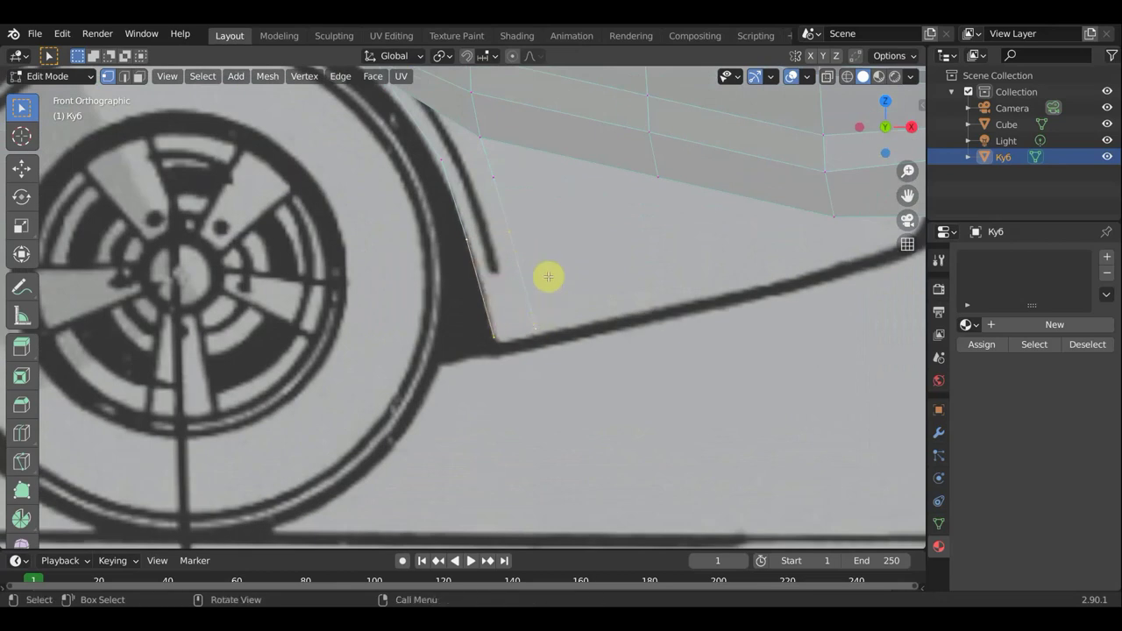
{"action": "key", "text": "f"}
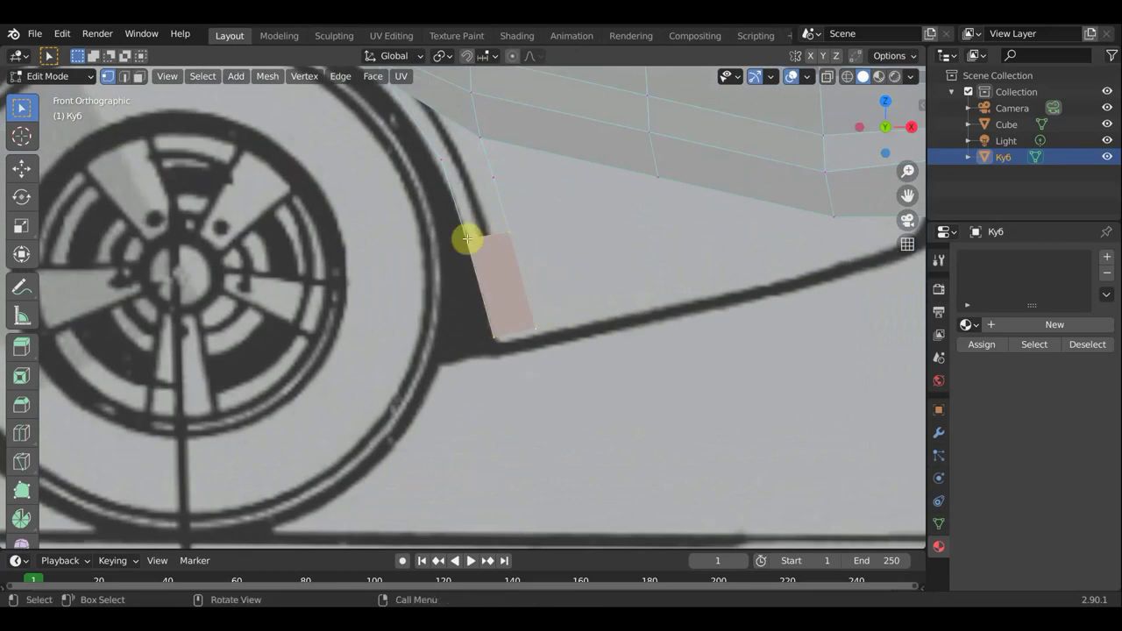
{"action": "left_click", "coordinate": [468, 221], "text": "shift"}
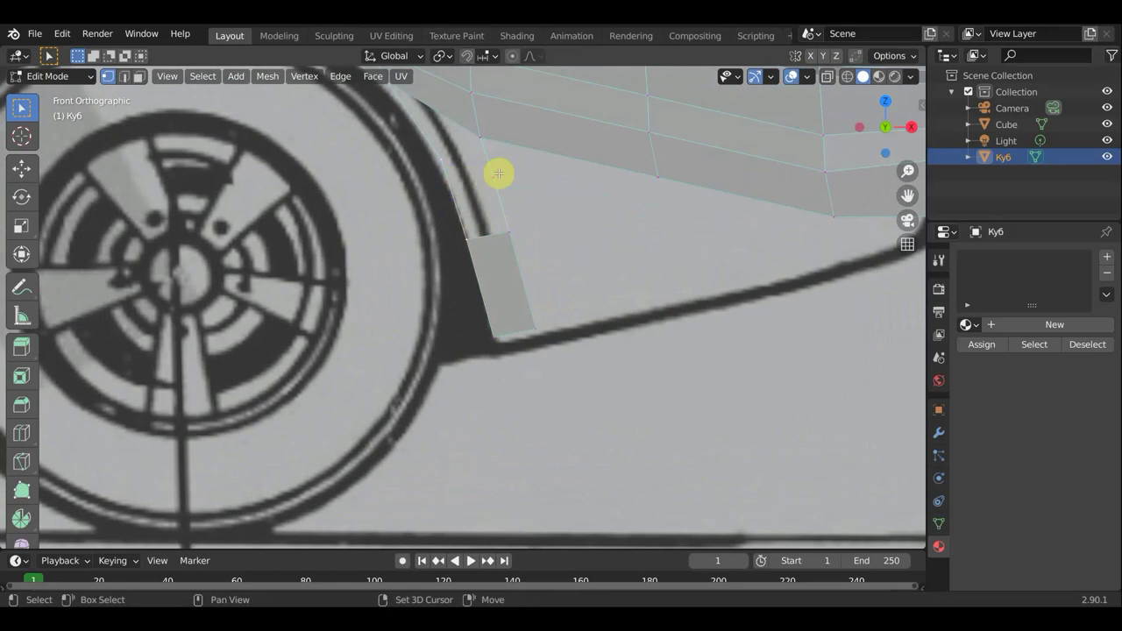
{"action": "left_click", "coordinate": [491, 176], "text": "shift"}
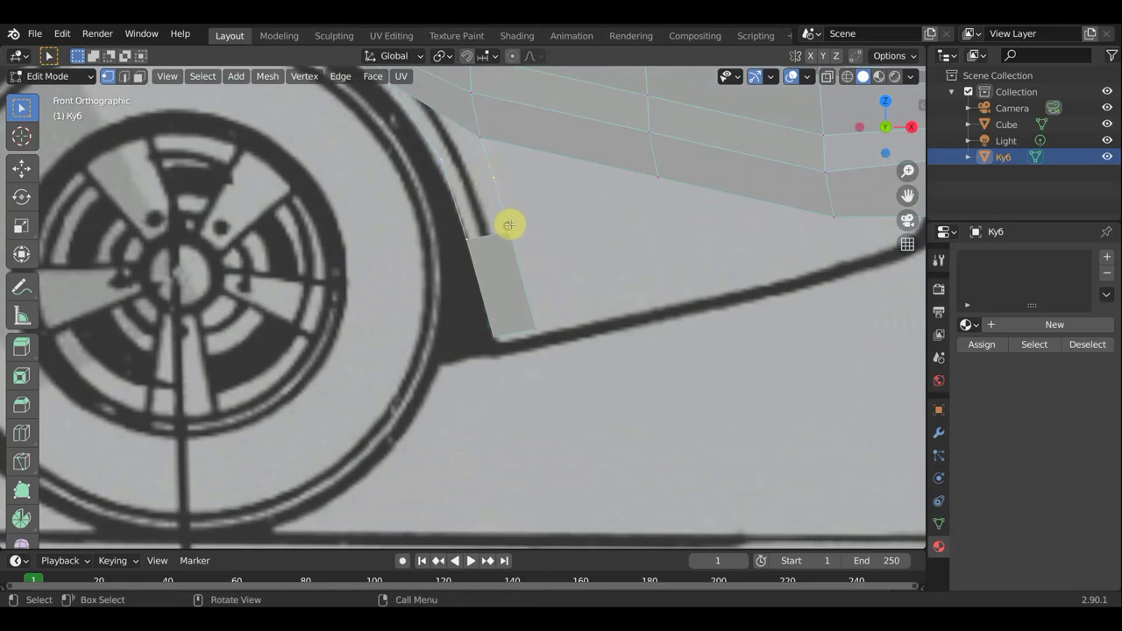
{"action": "key", "text": "f"}
Select the arch vertices, including the lower corner vertex of the arch strip
{"action": "middle_click_drag", "start_coordinate": [538, 205], "coordinate": [552, 329], "text": "shift"}
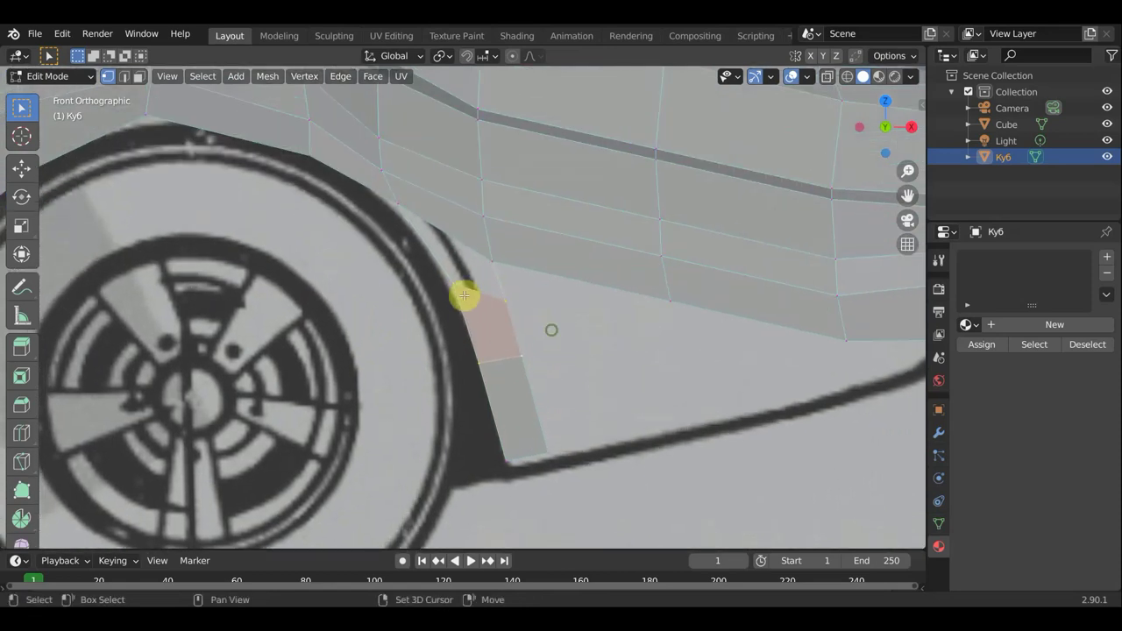
{"action": "left_click", "coordinate": [399, 203]}
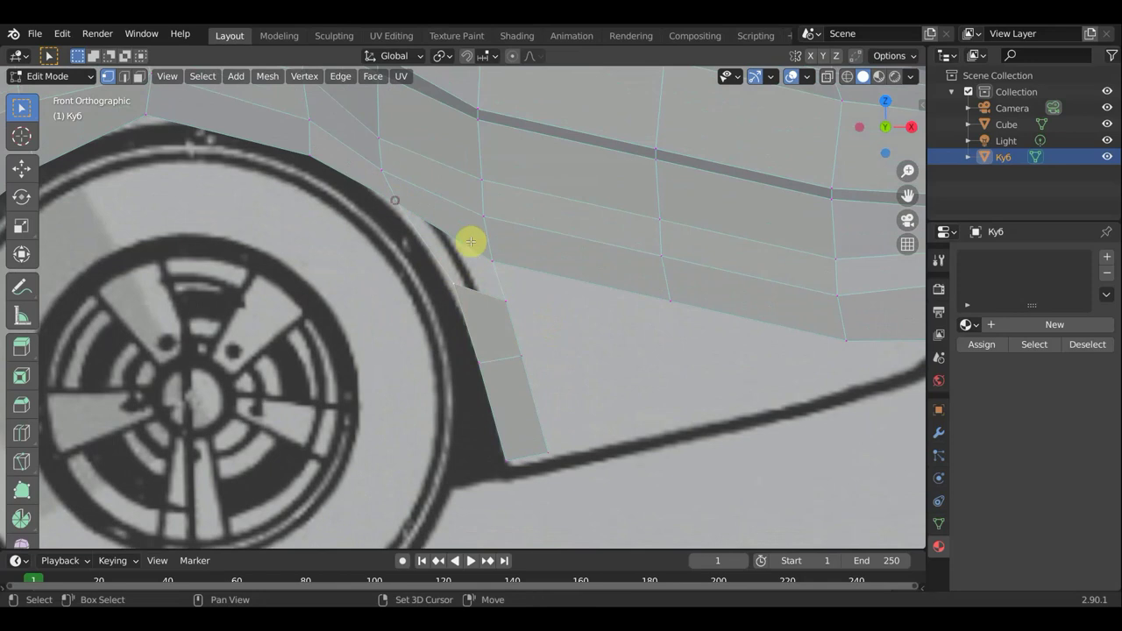
{"action": "left_click", "coordinate": [502, 298]}
{"action": "scroll", "coordinate": [548, 288], "scroll_direction": "down", "scroll_amount": 1}
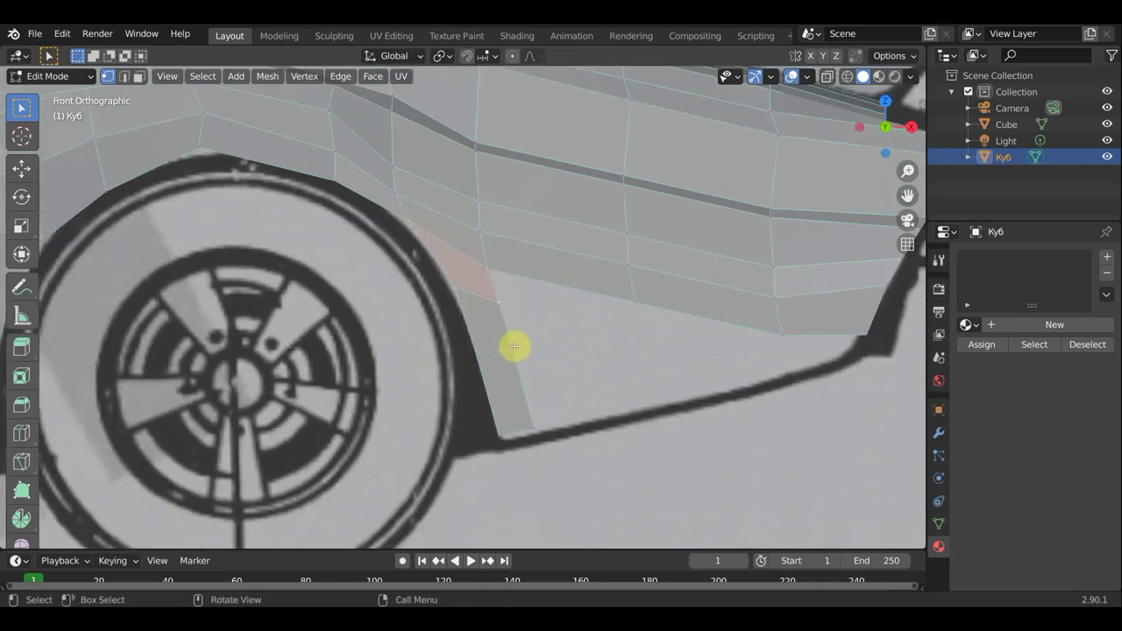
{"action": "left_click", "coordinate": [497, 300]}
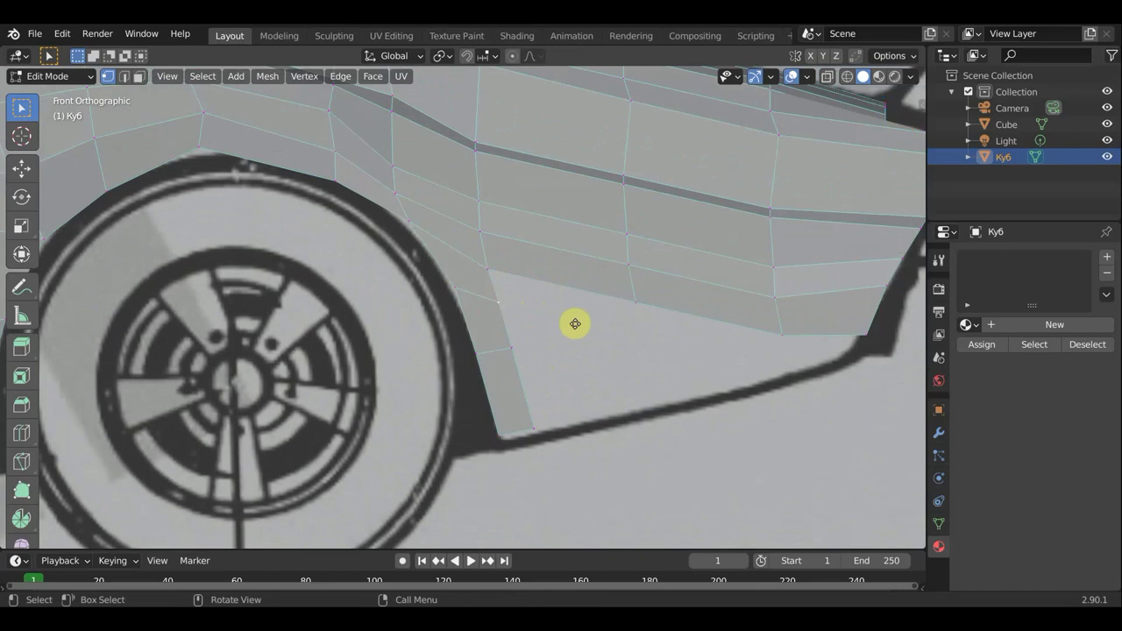
Extrude three vertices along the lower body line toward the body's end
{"action": "key", "text": "e"}
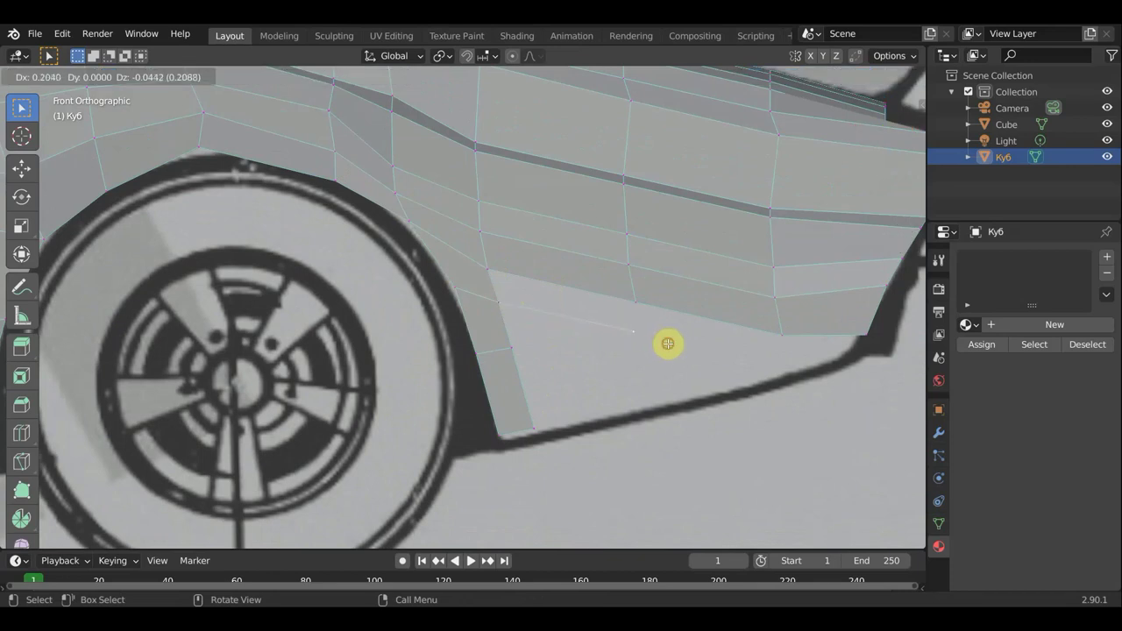
{"action": "left_click", "coordinate": [668, 343]}
{"action": "key", "text": "e"}
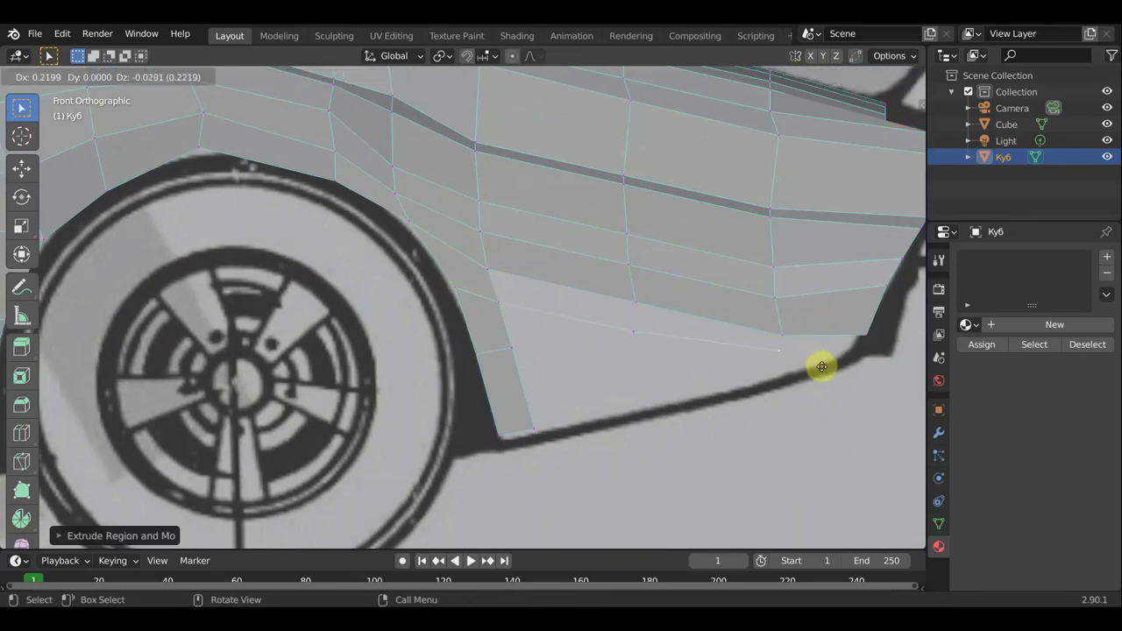
{"action": "left_click", "coordinate": [821, 368]}
{"action": "key", "text": "e"}
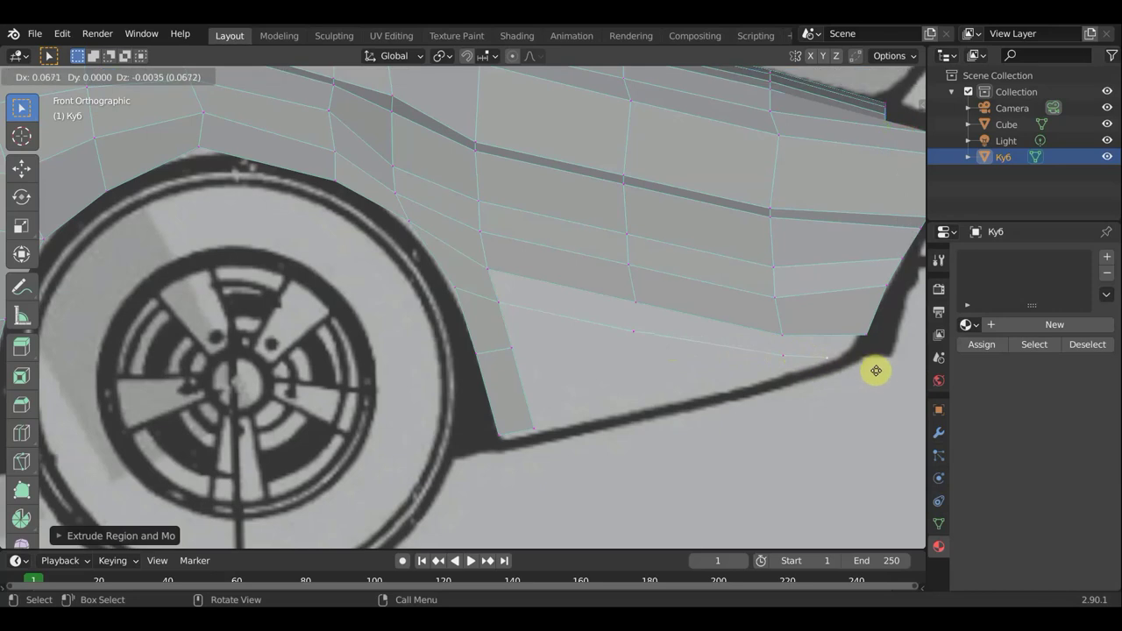
{"action": "left_click", "coordinate": [884, 373]}
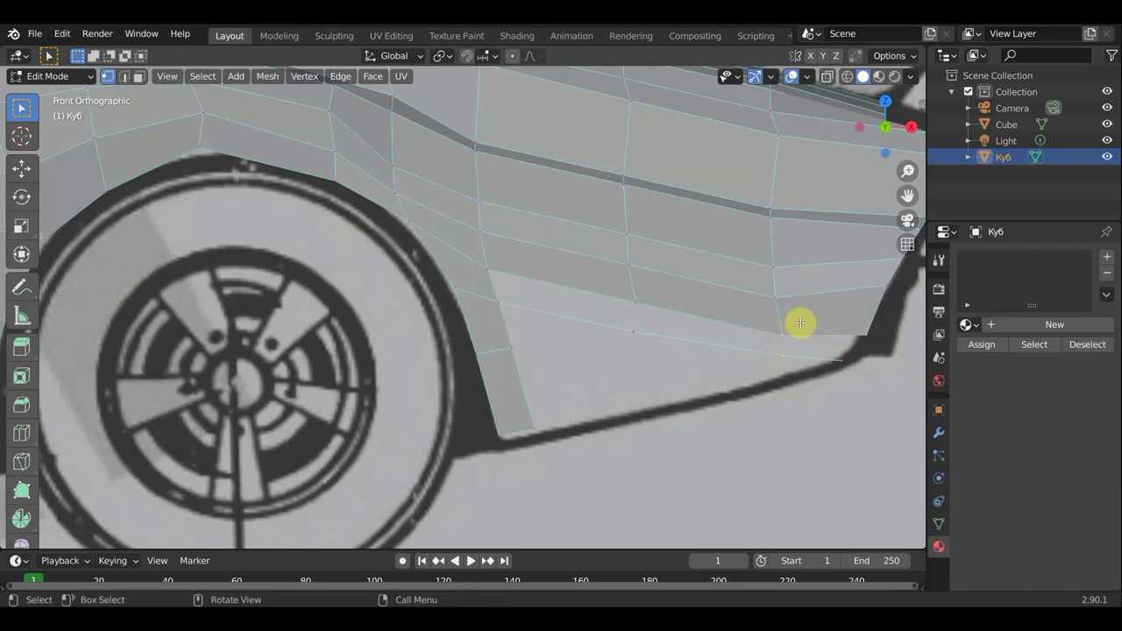
Fill the sill gaps with faces, redoing one wrongly filled face
{"action": "key", "text": "f"}
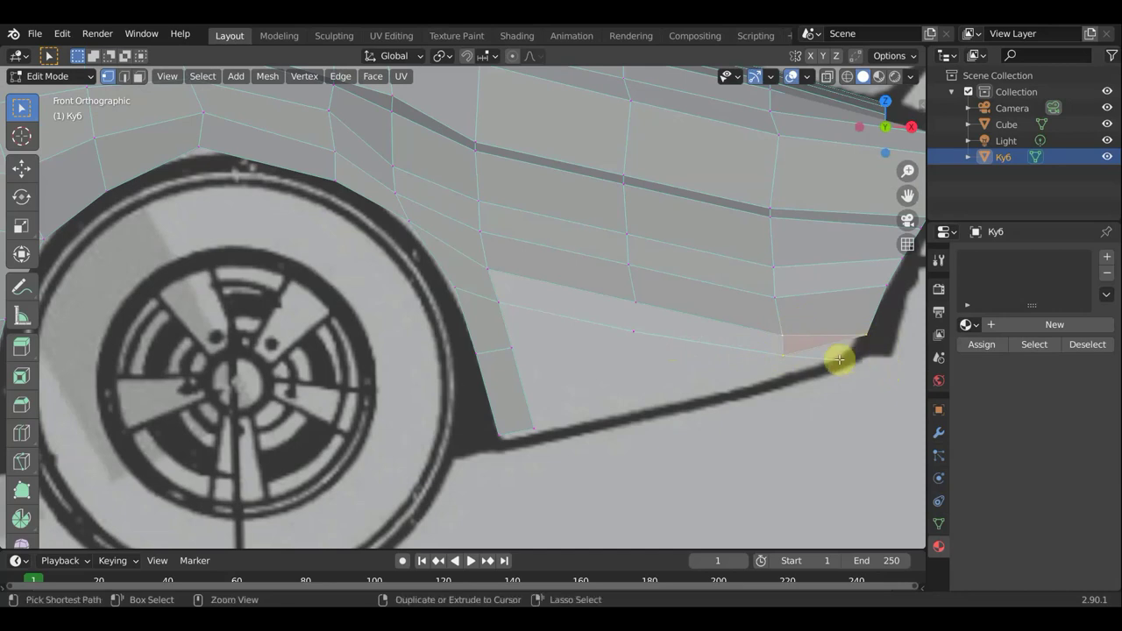
{"action": "key", "text": "ctrl+z"}
{"action": "left_click", "coordinate": [840, 359], "text": "shift"}
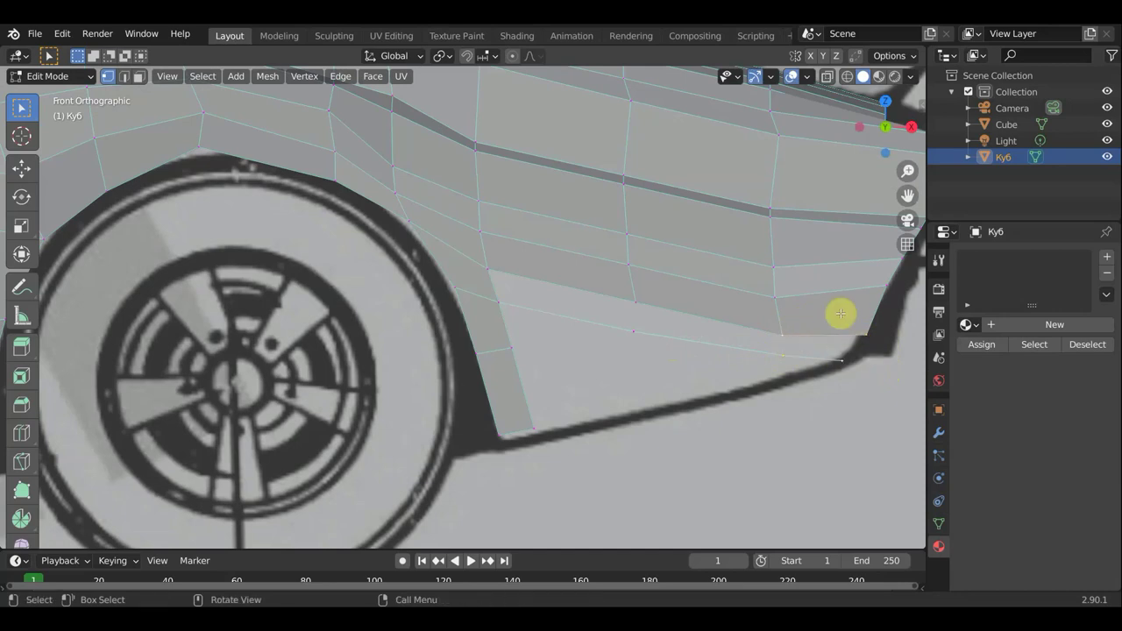
{"action": "key", "text": "f"}
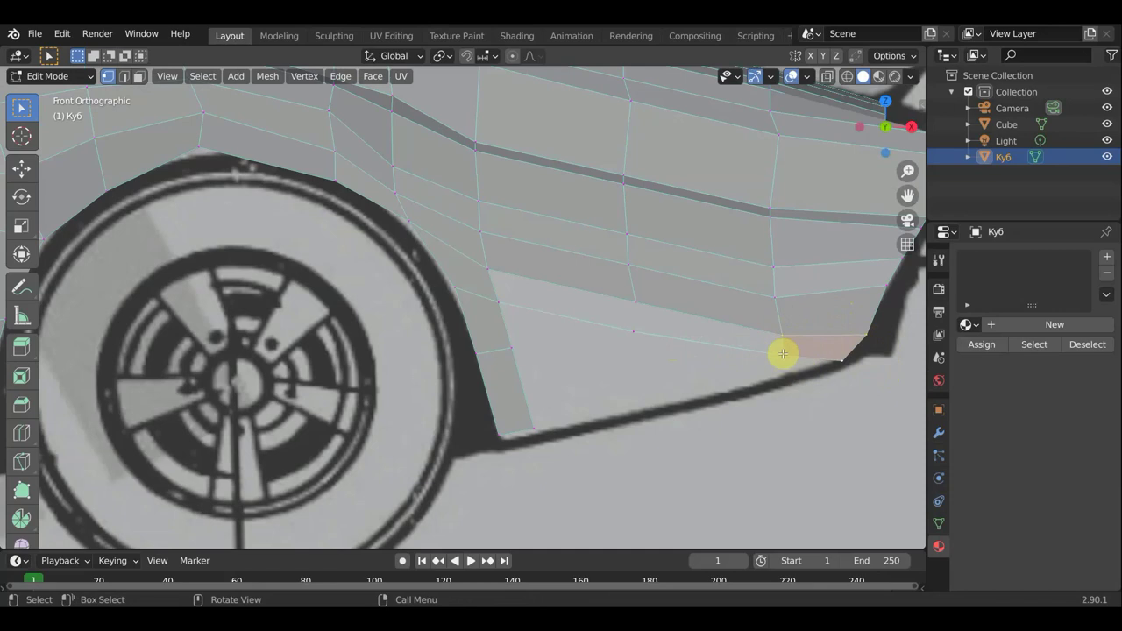
{"action": "left_click", "coordinate": [783, 354]}
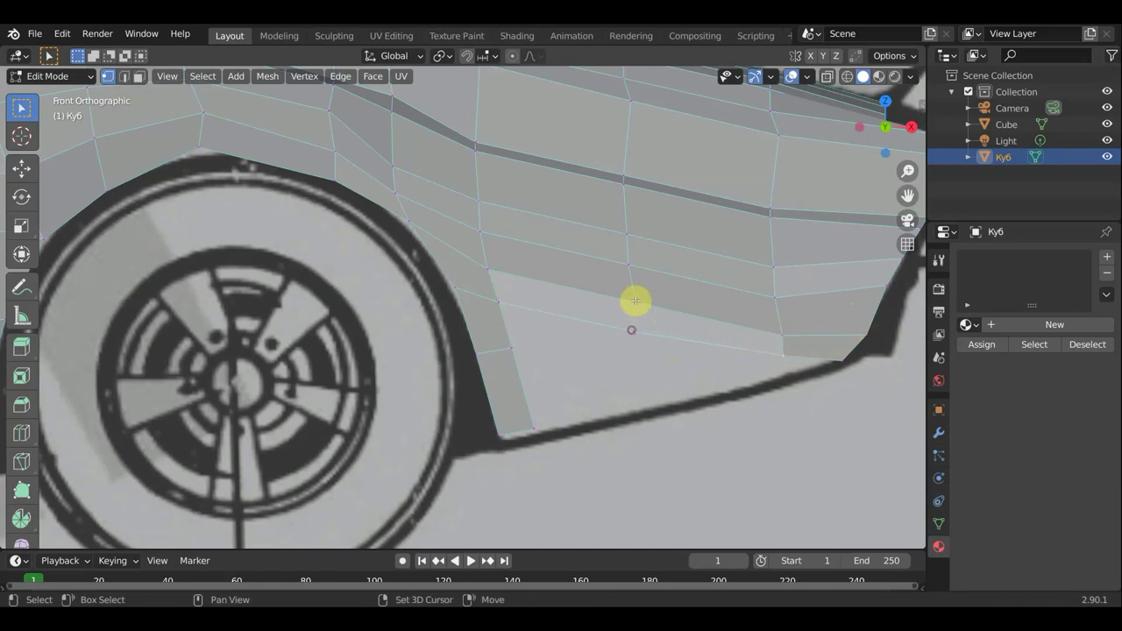
{"action": "left_click", "coordinate": [724, 348]}
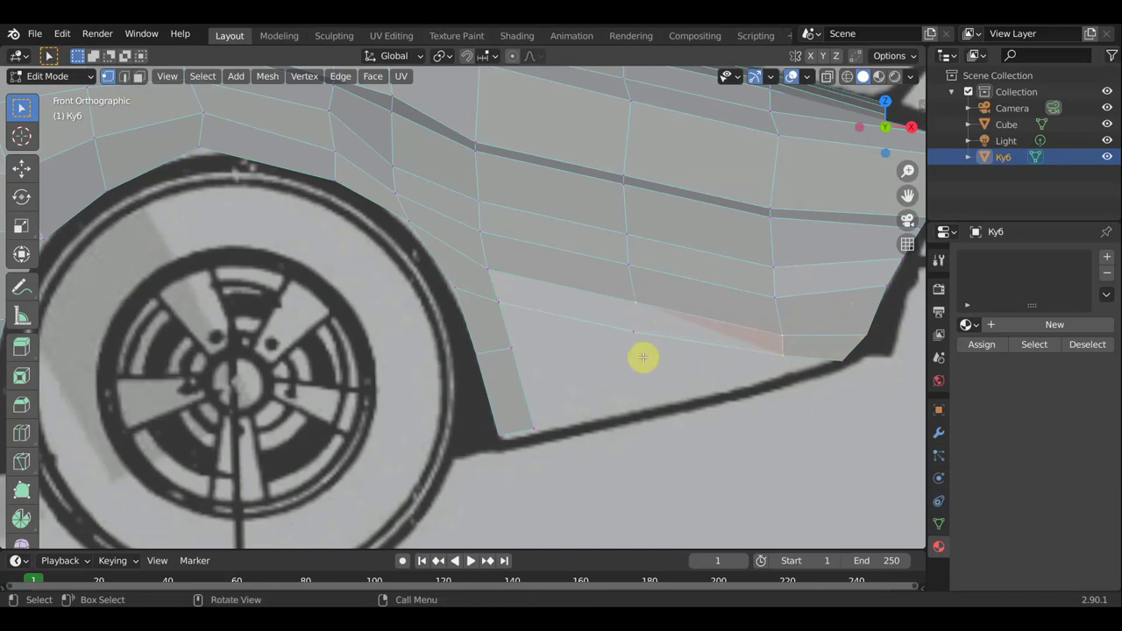
{"action": "left_click", "coordinate": [697, 339]}
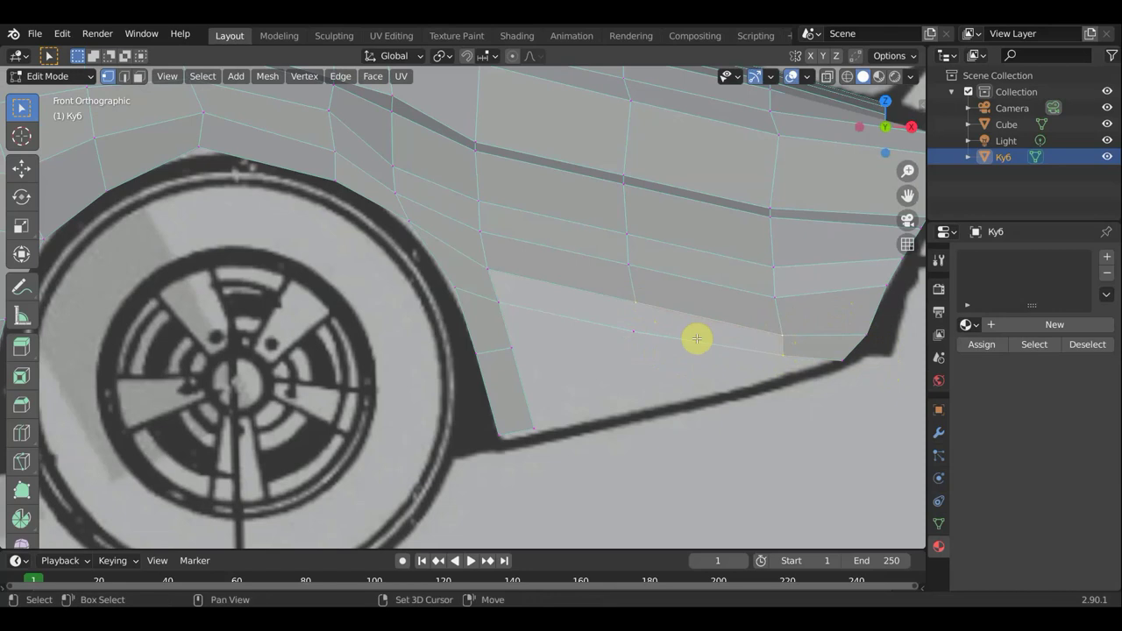
{"action": "left_click", "coordinate": [632, 331]}
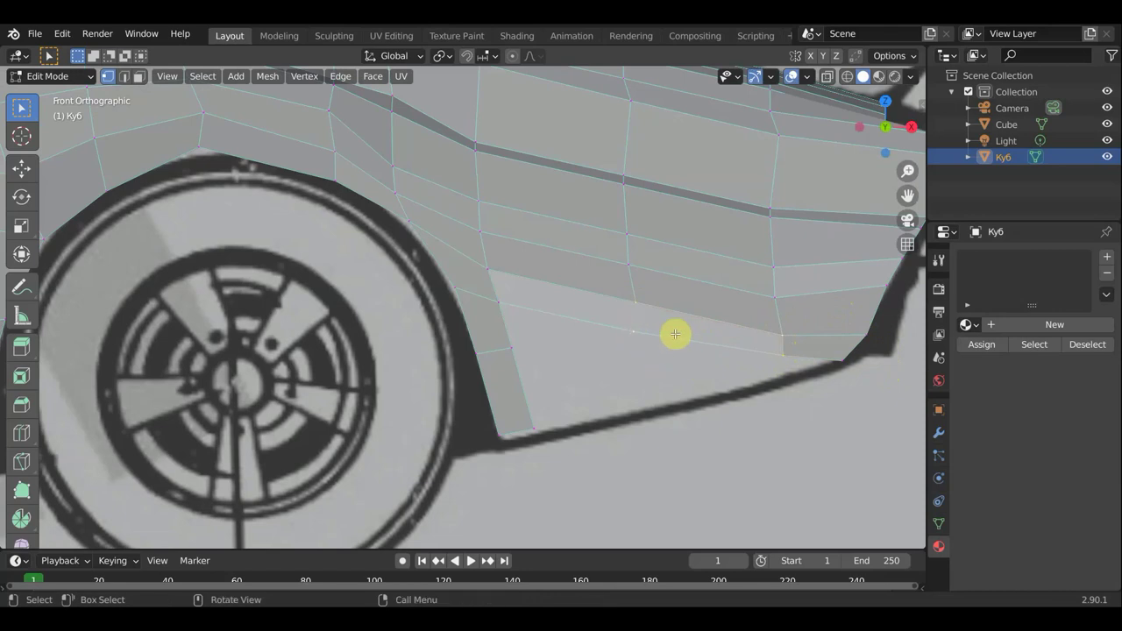
{"action": "key", "text": "f"}
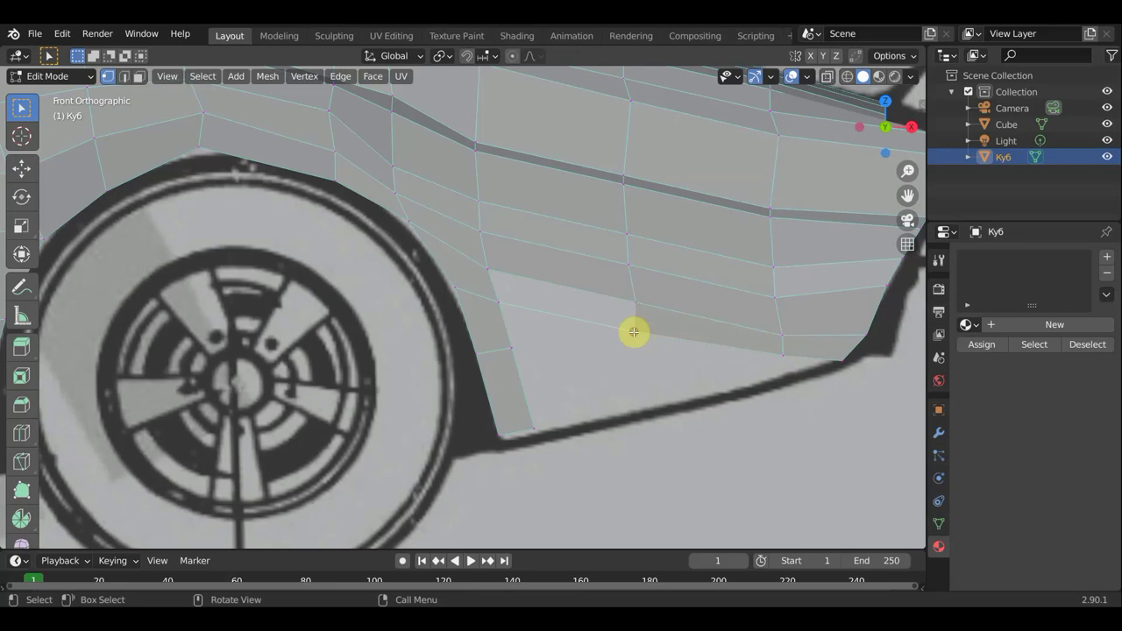
Move the lower wheel-arch vertices onto the blueprint arch outline
{"action": "right_click", "coordinate": [496, 300], "text": "shift"}
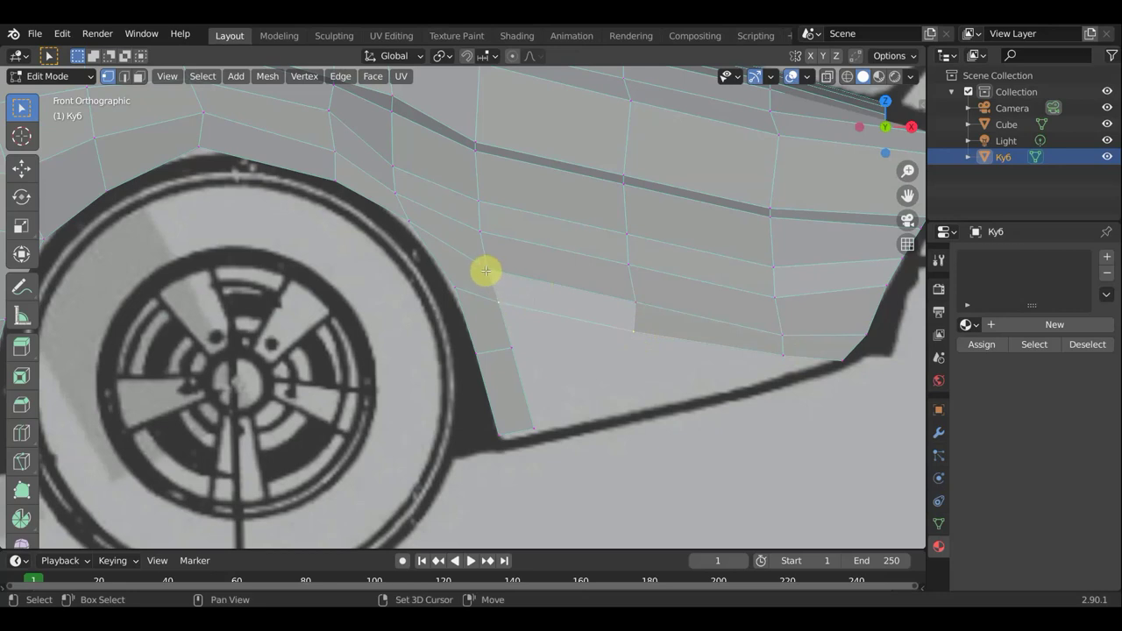
{"action": "left_click", "coordinate": [606, 306]}
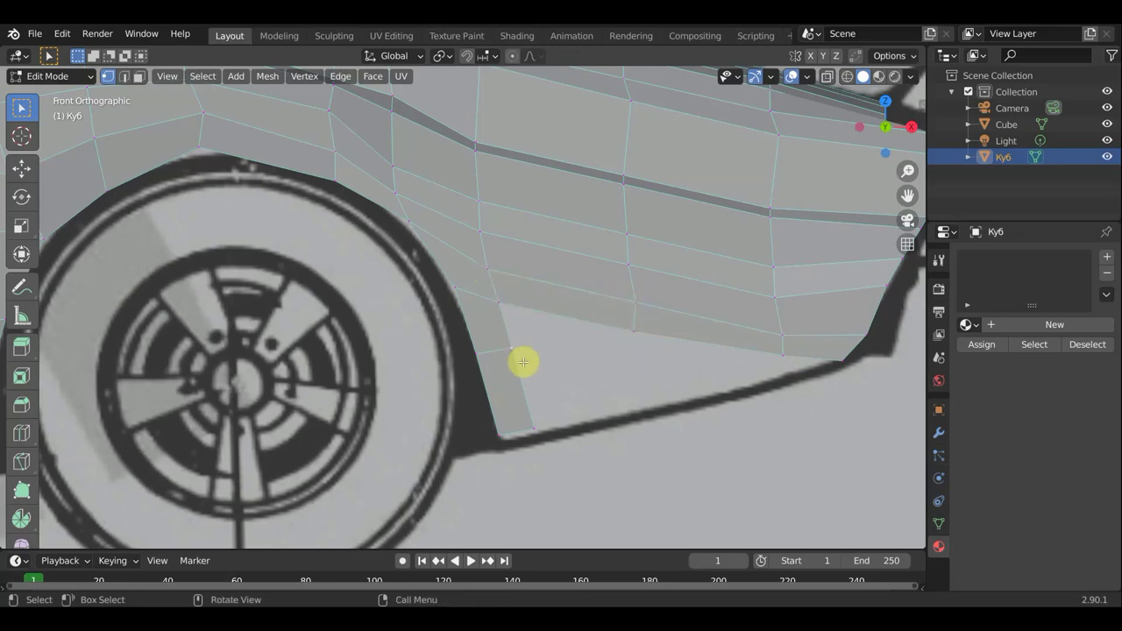
{"action": "key", "text": "g"}
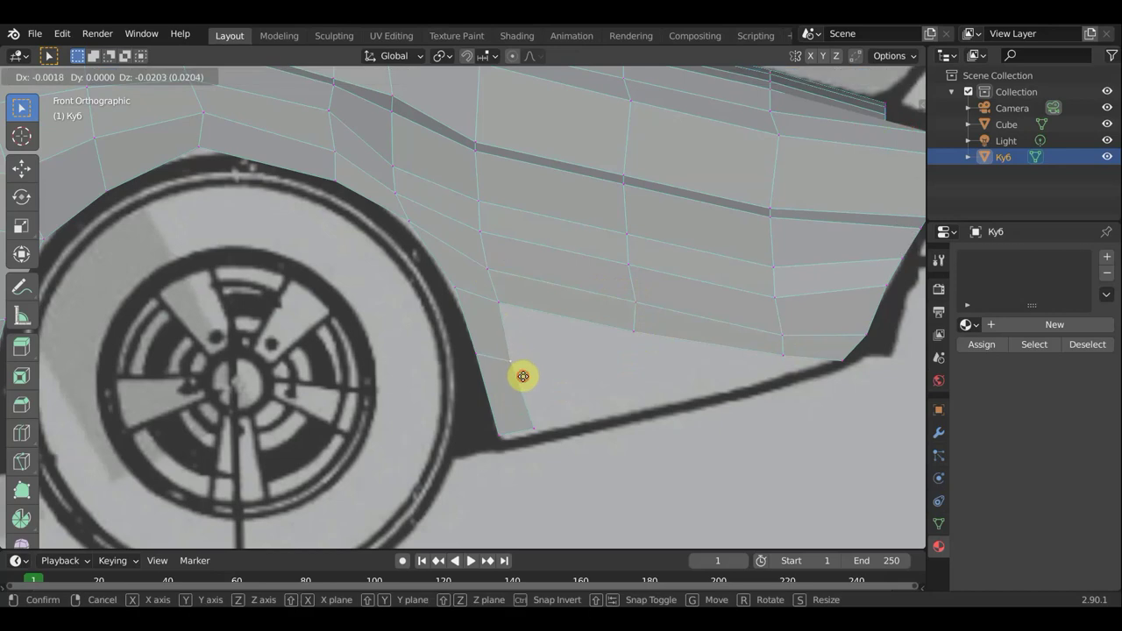
{"action": "left_click", "coordinate": [523, 375]}
{"action": "key", "text": "g"}
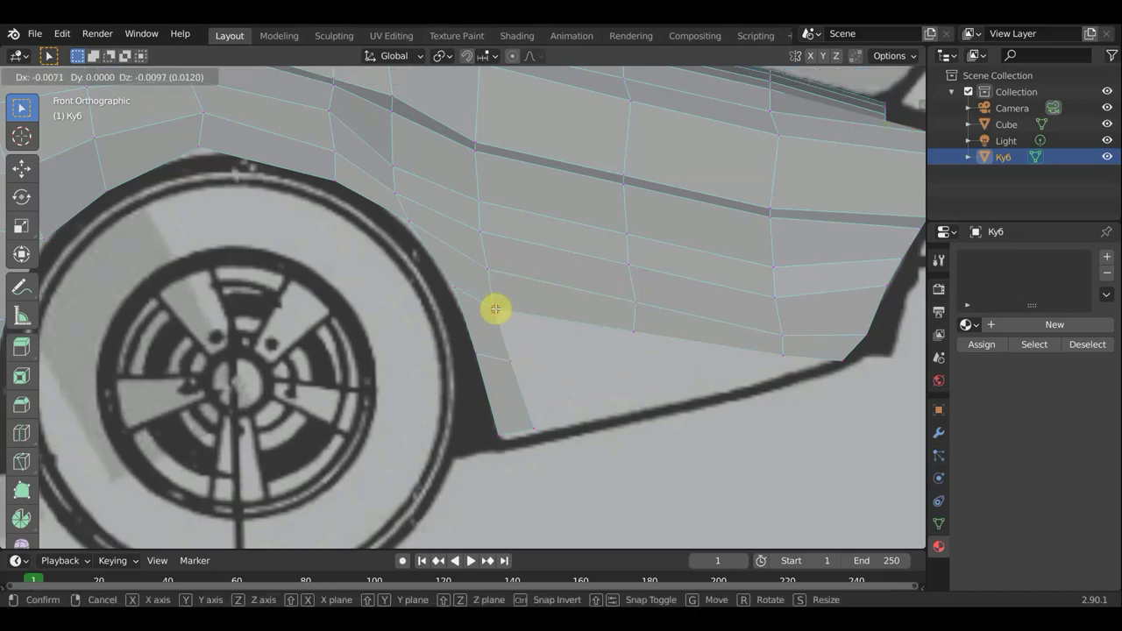
{"action": "left_click", "coordinate": [495, 309]}
{"action": "key", "text": "g"}
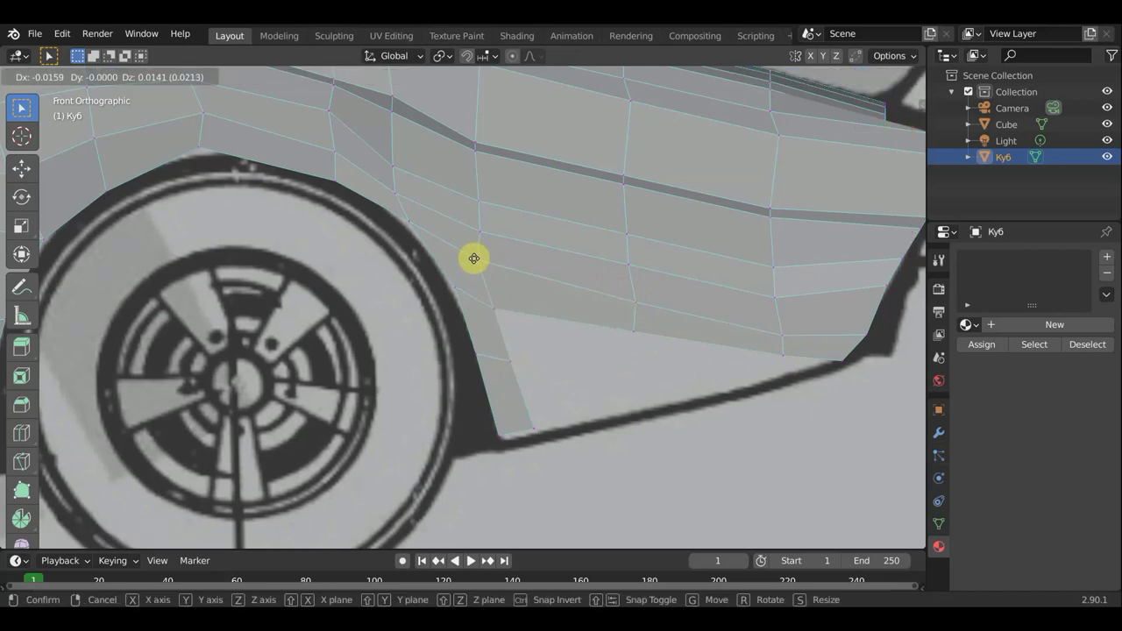
{"action": "left_click", "coordinate": [470, 258]}
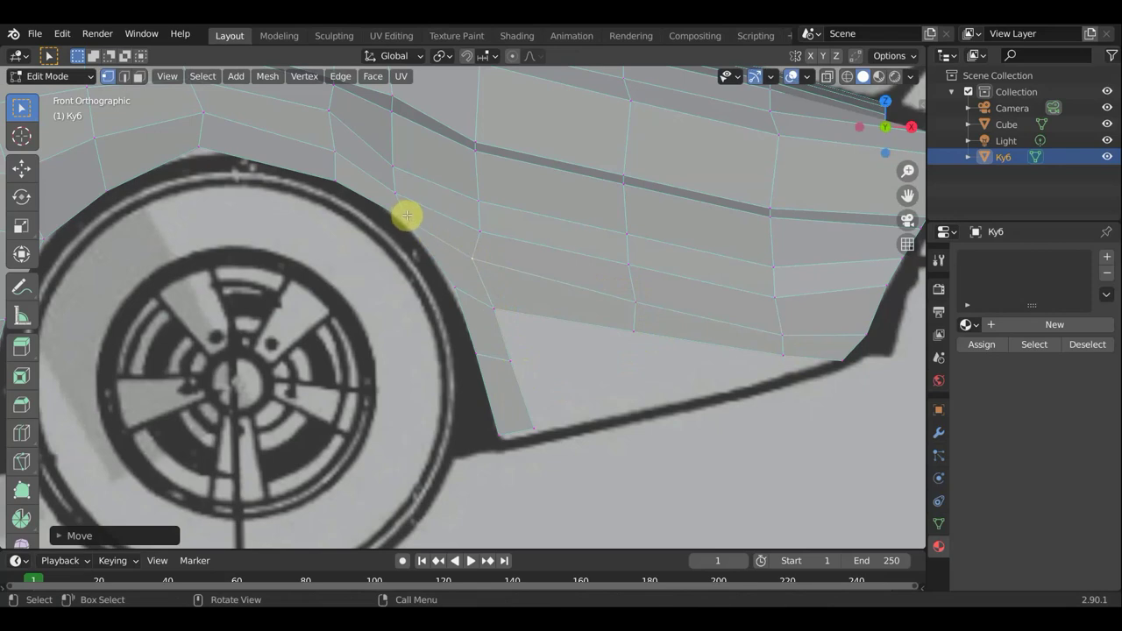
Fit the vertices near the arch top and above it to the arch curve
{"action": "key", "text": "g"}
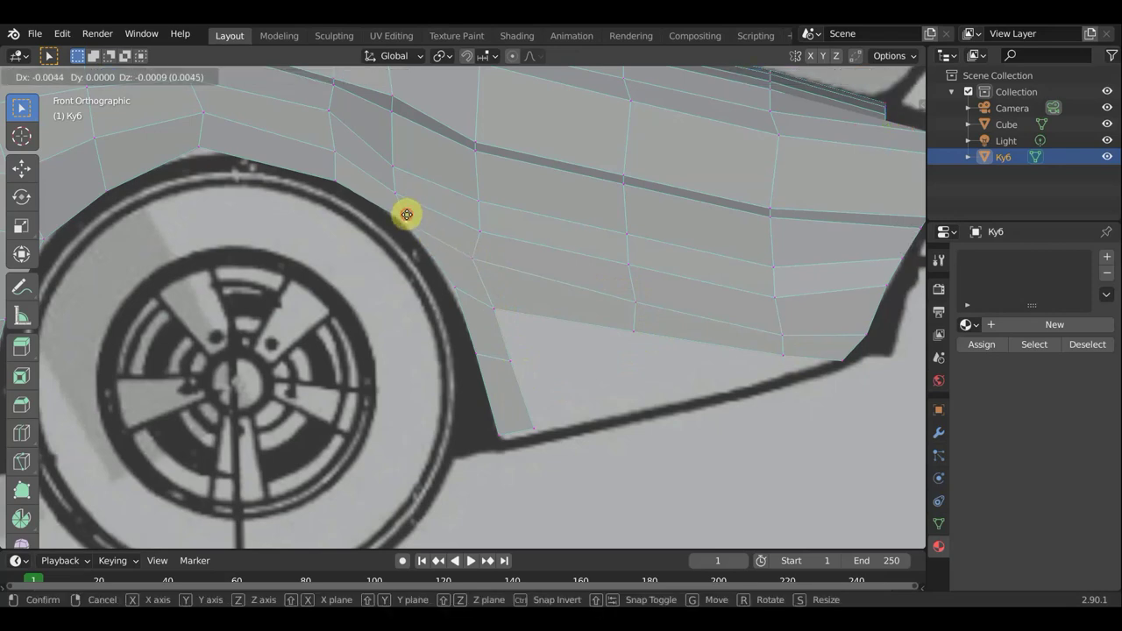
{"action": "left_click", "coordinate": [405, 214]}
{"action": "key", "text": "g"}
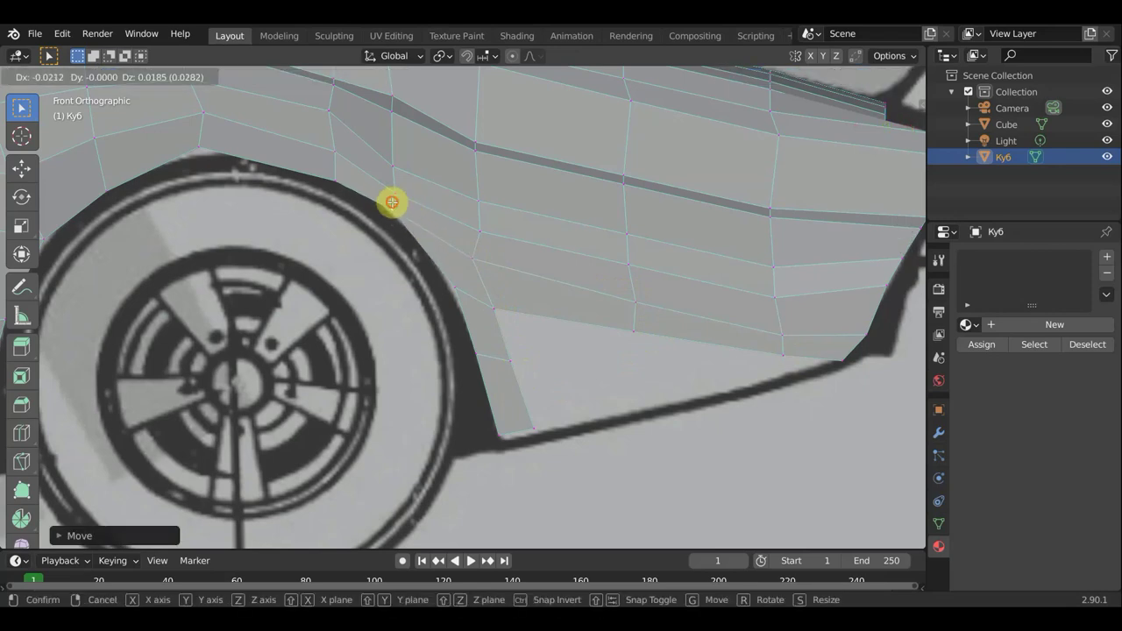
{"action": "left_click", "coordinate": [392, 202]}
{"action": "key", "text": "g"}
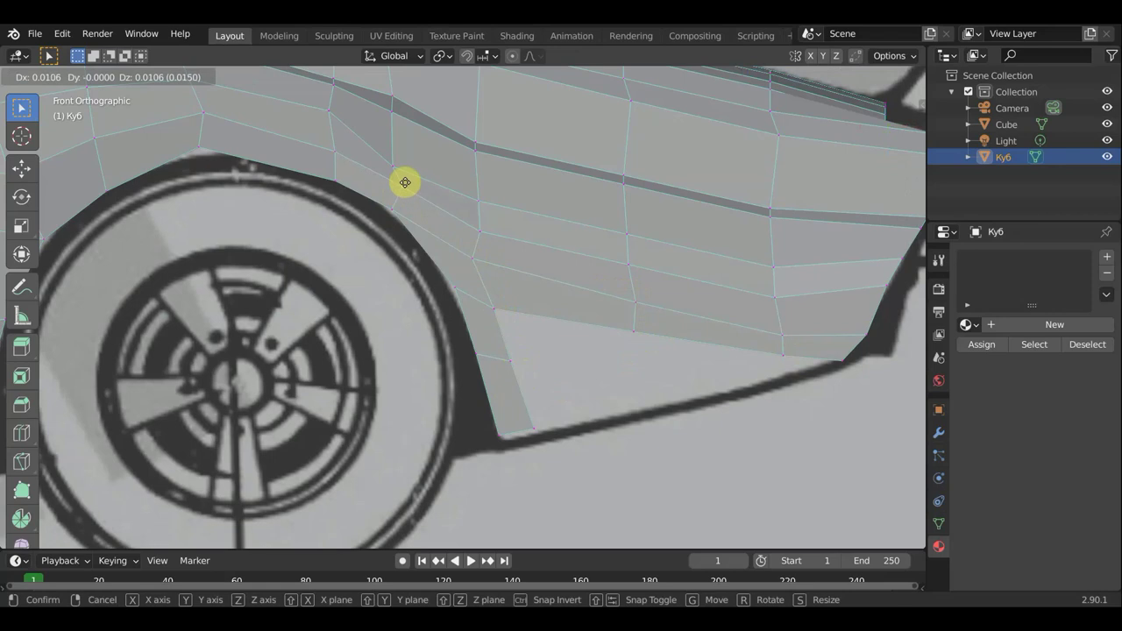
{"action": "left_click", "coordinate": [404, 182]}
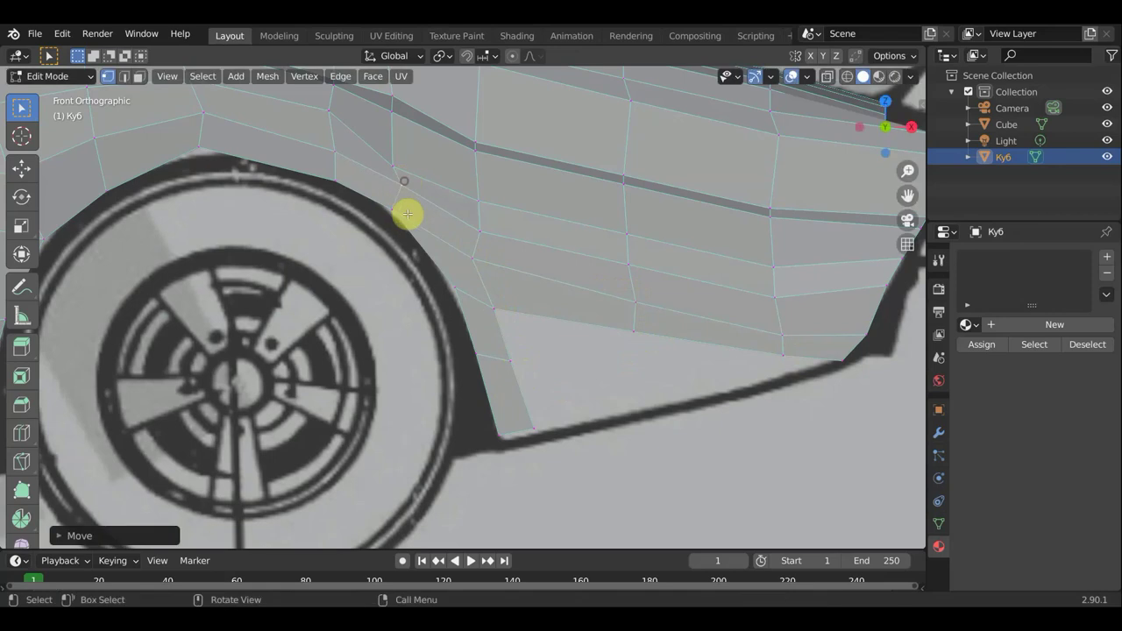
{"action": "key", "text": "g"}
{"action": "left_click", "coordinate": [410, 158]}
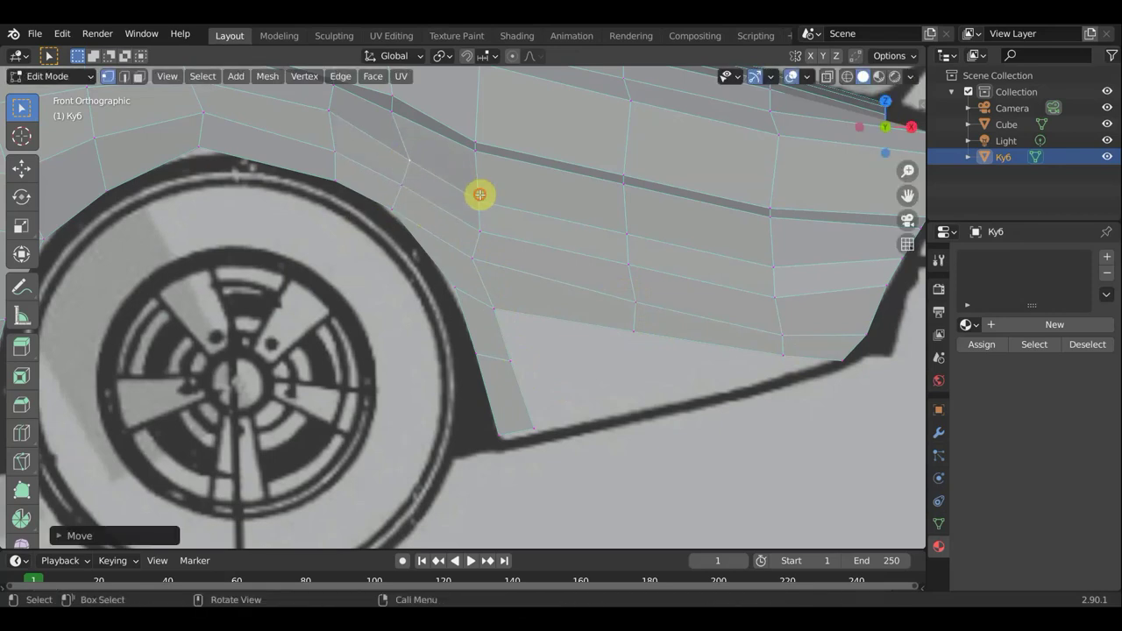
{"action": "key", "text": "g"}
{"action": "left_click", "coordinate": [476, 190]}
Nudge five side-panel vertices to smooth the body's outer edge against the top blueprint
{"action": "middle_click_drag", "start_coordinate": [471, 202], "coordinate": [335, 213]}
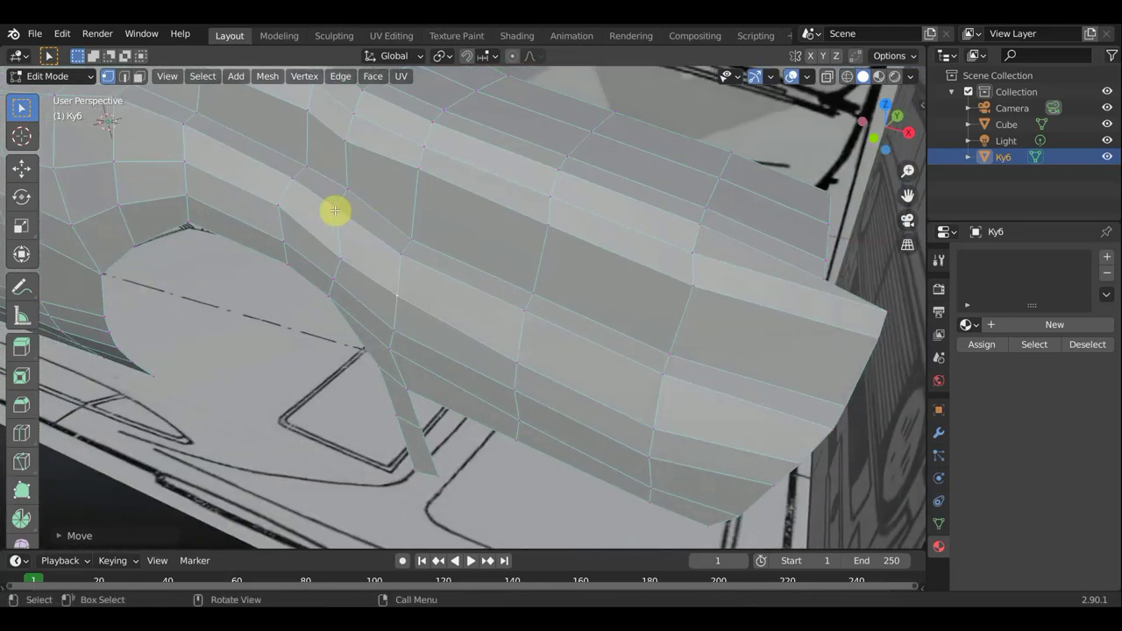
{"action": "key", "text": "g"}
{"action": "left_click", "coordinate": [343, 207]}
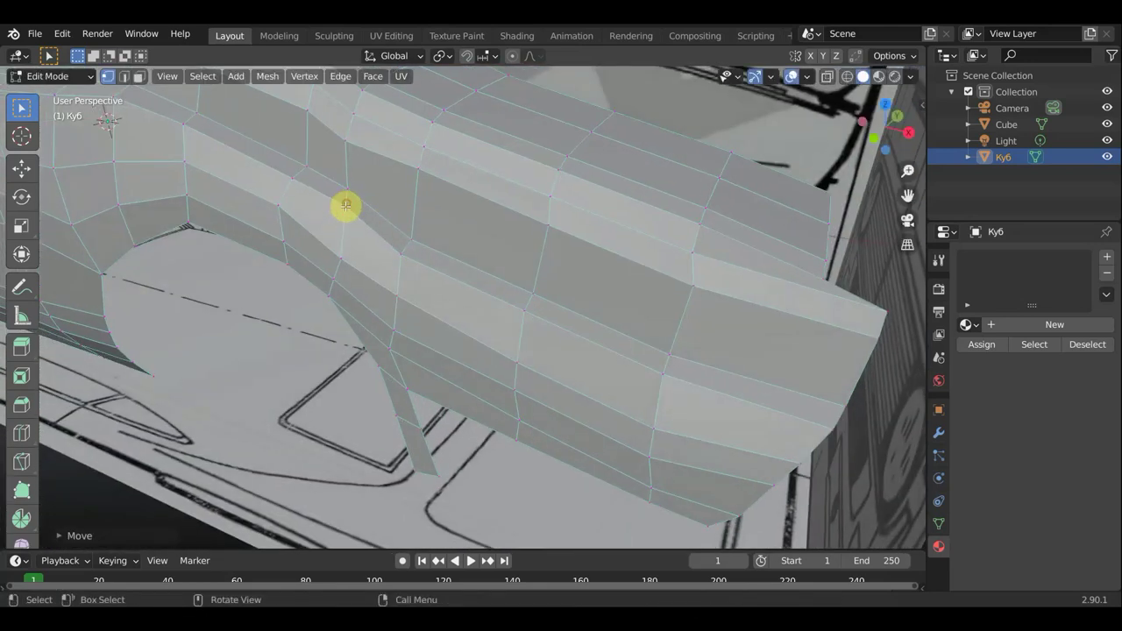
{"action": "key", "text": "g"}
{"action": "left_click", "coordinate": [403, 247]}
{"action": "key", "text": "g"}
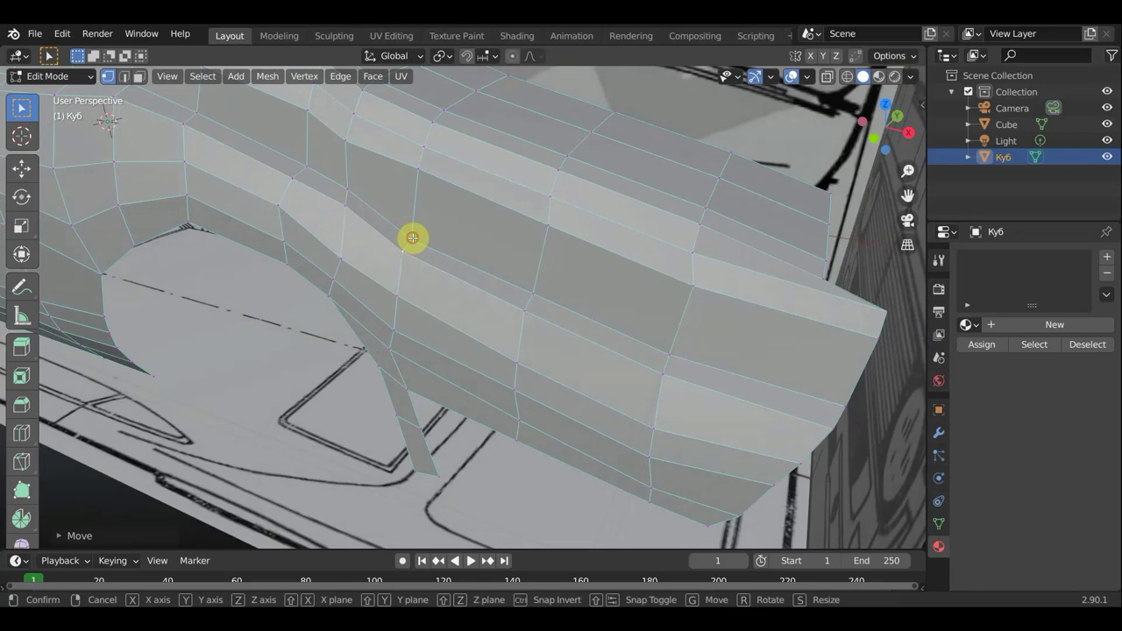
{"action": "left_click", "coordinate": [411, 237]}
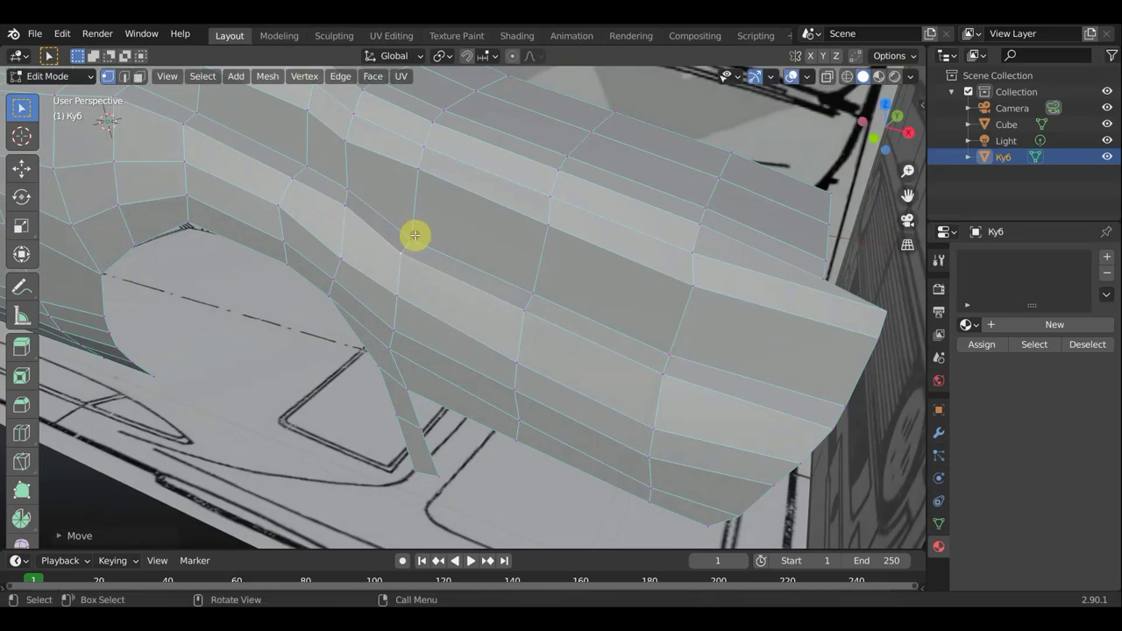
{"action": "key", "text": "g"}
{"action": "left_click", "coordinate": [414, 219]}
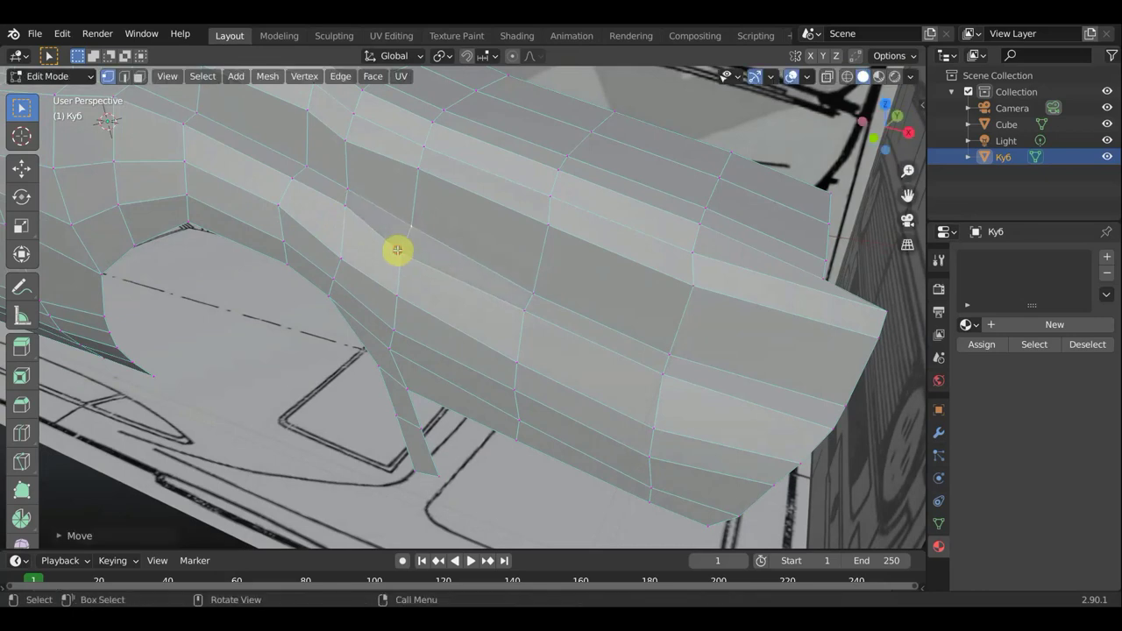
{"action": "key", "text": "g"}
{"action": "left_click", "coordinate": [406, 240]}
Align three hood side-edge vertices with the blueprint outline, then return to front view
{"action": "middle_click_drag", "start_coordinate": [476, 284], "coordinate": [534, 255]}
{"action": "scroll", "coordinate": [521, 250], "scroll_direction": "down", "scroll_amount": 4}
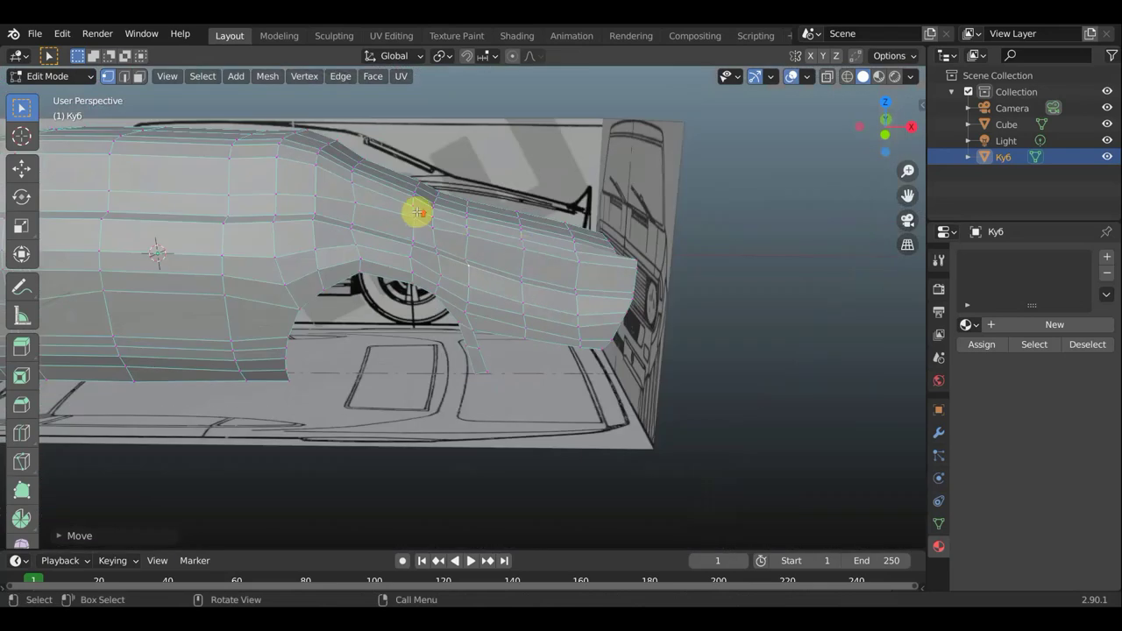
{"action": "mouse_move", "coordinate": [417, 212]}
{"action": "middle_mouse_down"}
{"action": "mouse_move", "coordinate": [413, 138]}
{"action": "mouse_move", "coordinate": [463, 271]}
{"action": "mouse_move", "coordinate": [433, 321]}
{"action": "mouse_move", "coordinate": [343, 358]}
{"action": "mouse_move", "coordinate": [380, 341]}
{"action": "mouse_move", "coordinate": [389, 359]}
{"action": "mouse_move", "coordinate": [377, 371]}
{"action": "mouse_move", "coordinate": [425, 344]}
{"action": "middle_mouse_up"}
{"action": "scroll", "coordinate": [464, 282], "scroll_direction": "down", "scroll_amount": 3}
{"action": "scroll", "coordinate": [380, 334], "scroll_direction": "up", "scroll_amount": 6}
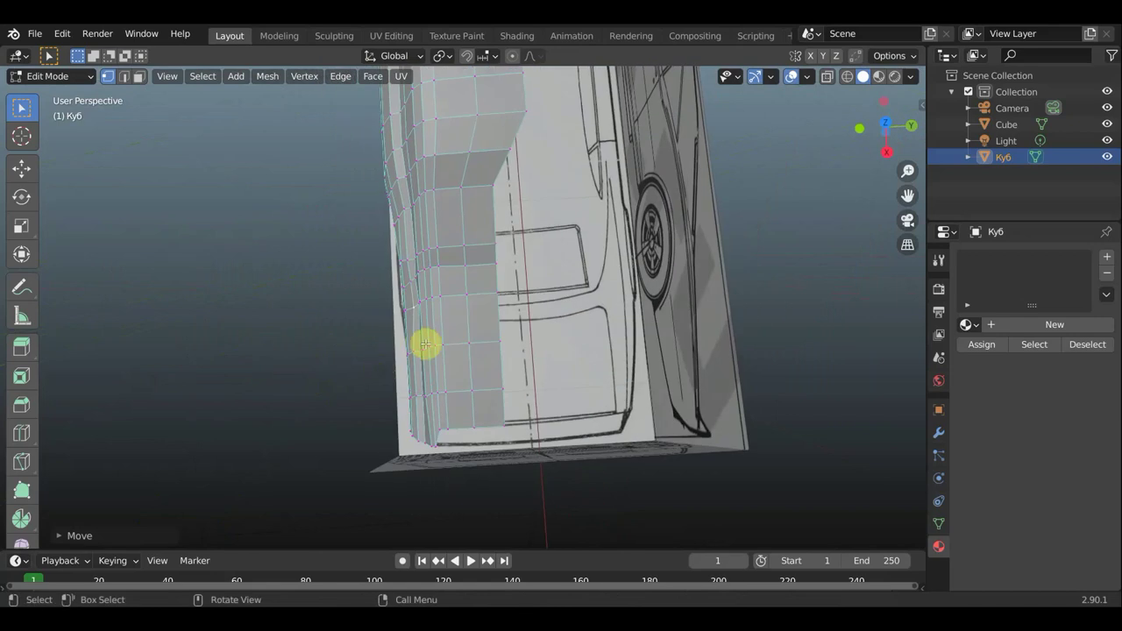
{"action": "scroll", "coordinate": [413, 318], "scroll_direction": "up", "scroll_amount": 1}
{"action": "scroll", "coordinate": [403, 306], "scroll_direction": "up", "scroll_amount": 2}
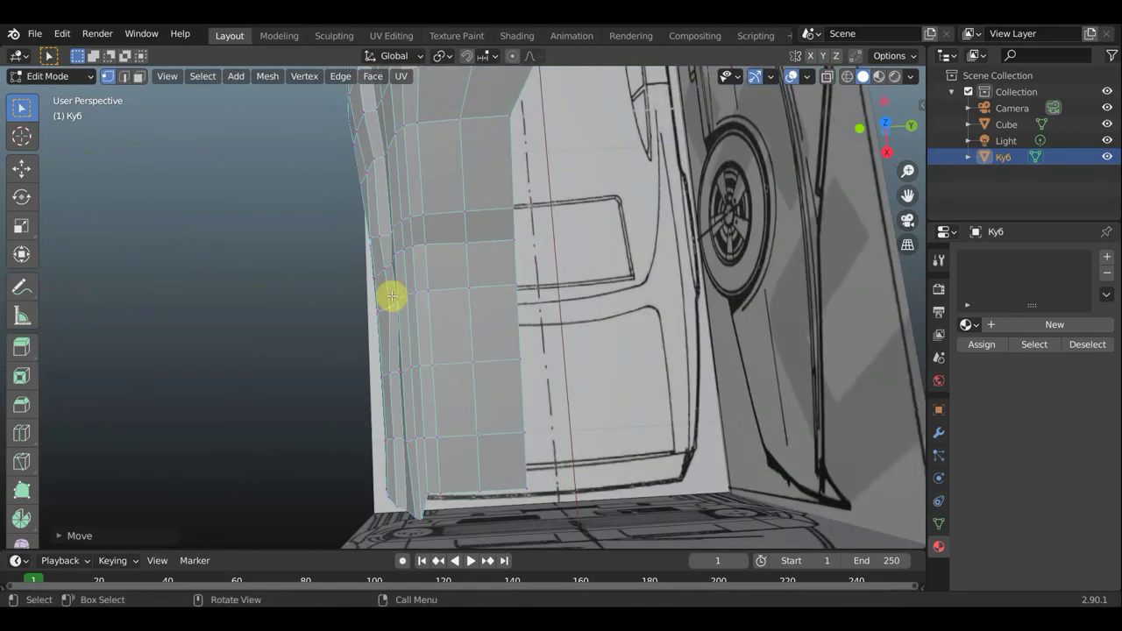
{"action": "key", "text": "g"}
{"action": "left_click", "coordinate": [389, 301]}
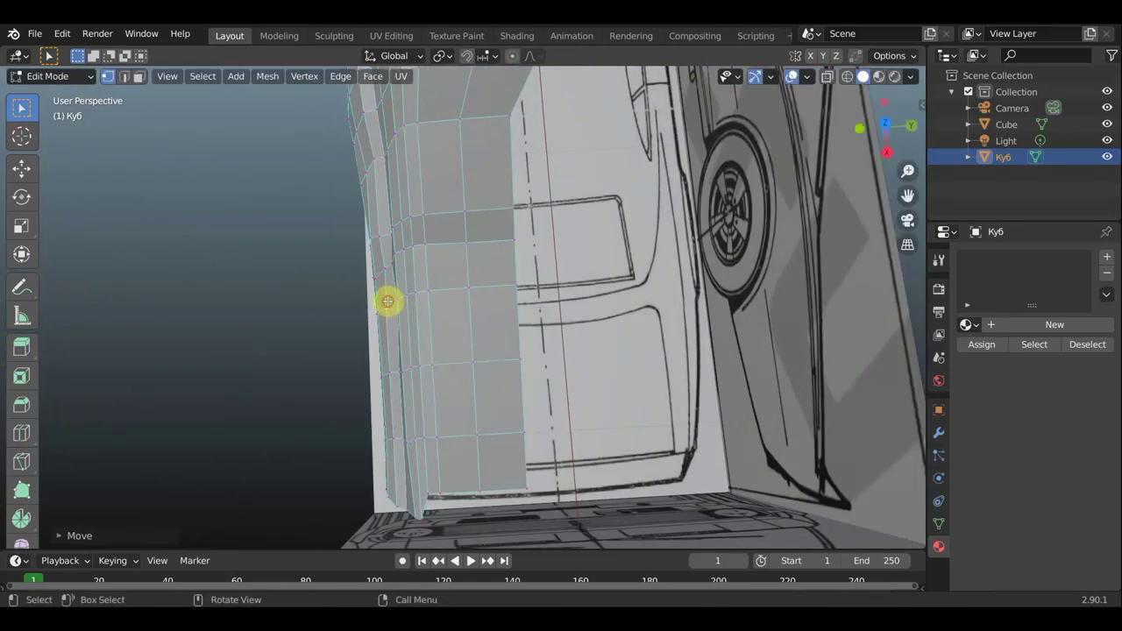
{"action": "key", "text": "g"}
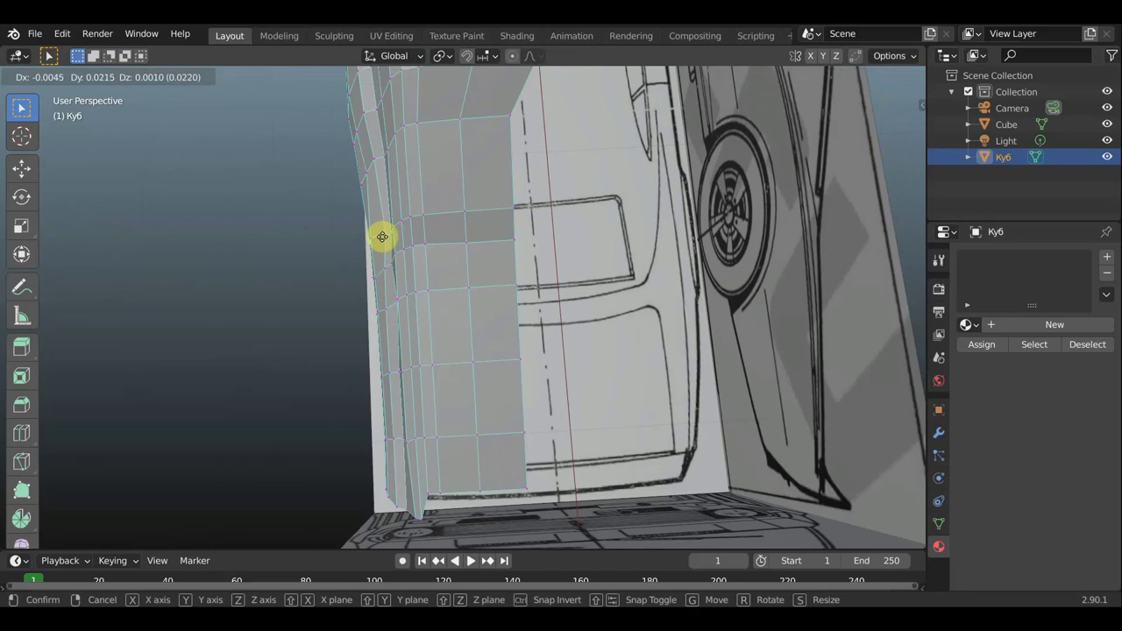
{"action": "left_click", "coordinate": [381, 237]}
{"action": "key", "text": "g"}
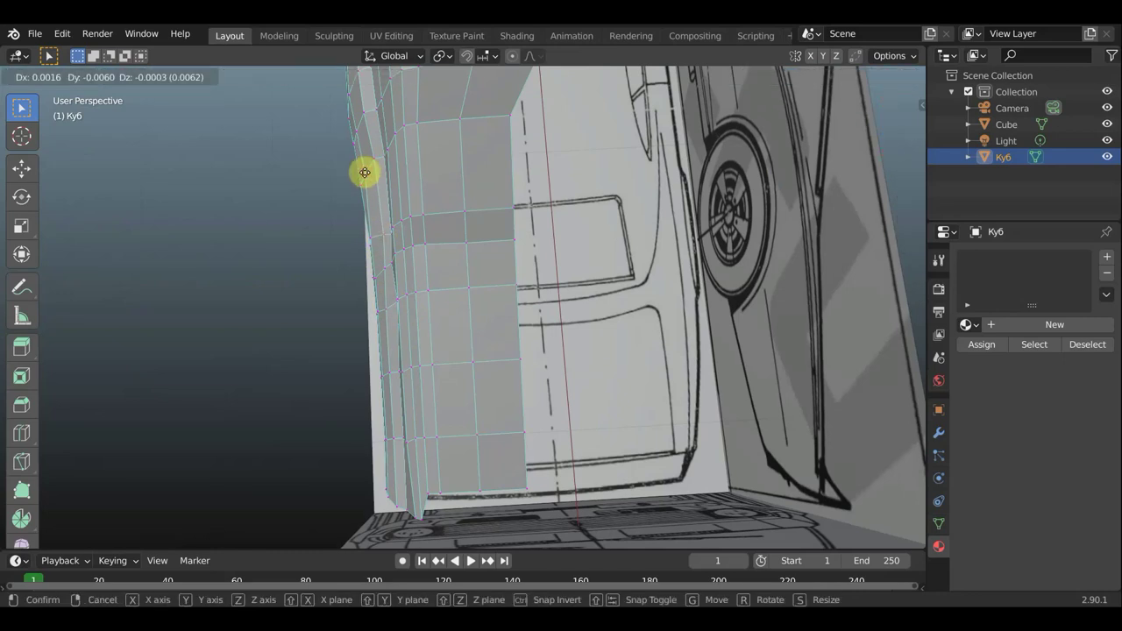
{"action": "left_click", "coordinate": [363, 173]}
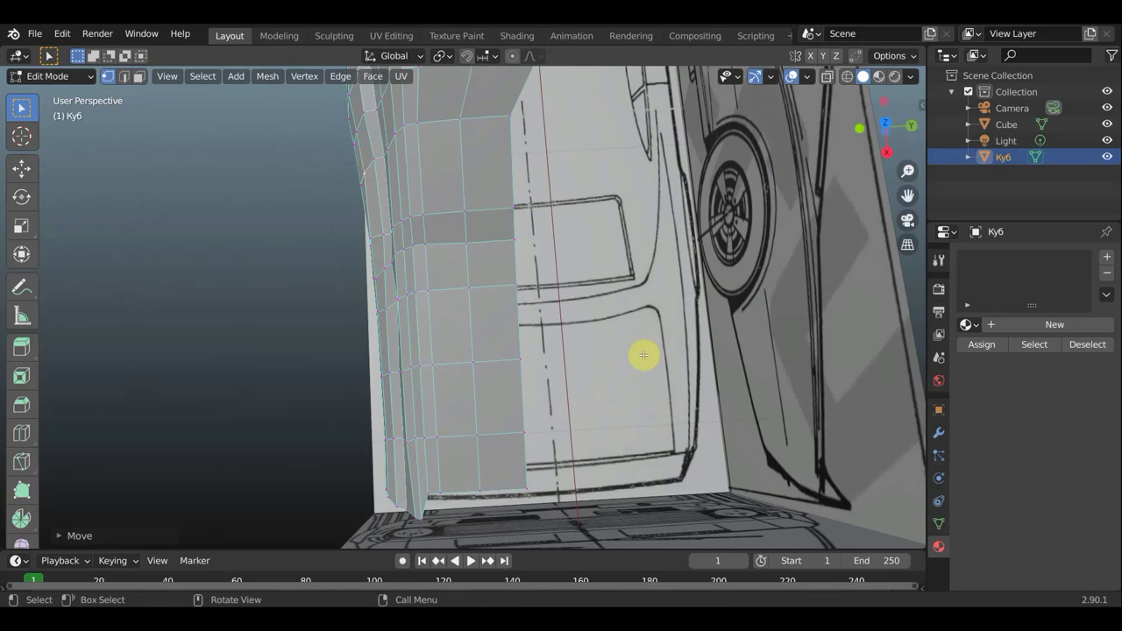
{"action": "key", "text": "KP_1"}
Place the wheel-arch vertex onto the blueprint's wheel-arch outline
{"action": "scroll", "coordinate": [514, 318], "scroll_direction": "up", "scroll_amount": 2}
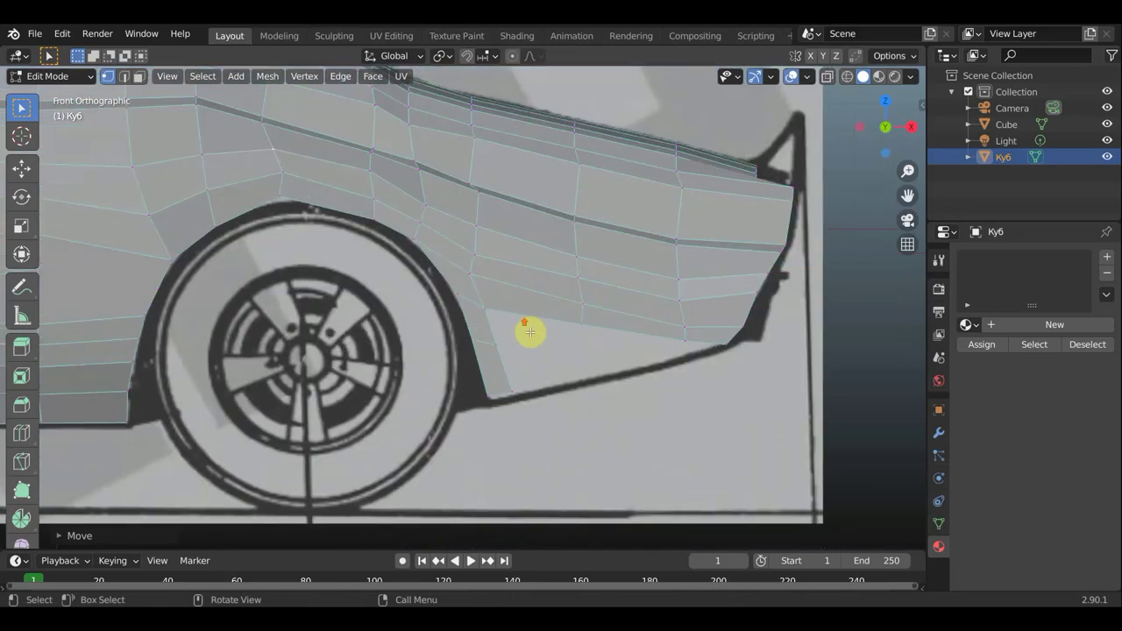
{"action": "key", "text": "g"}
{"action": "left_click", "coordinate": [526, 412]}
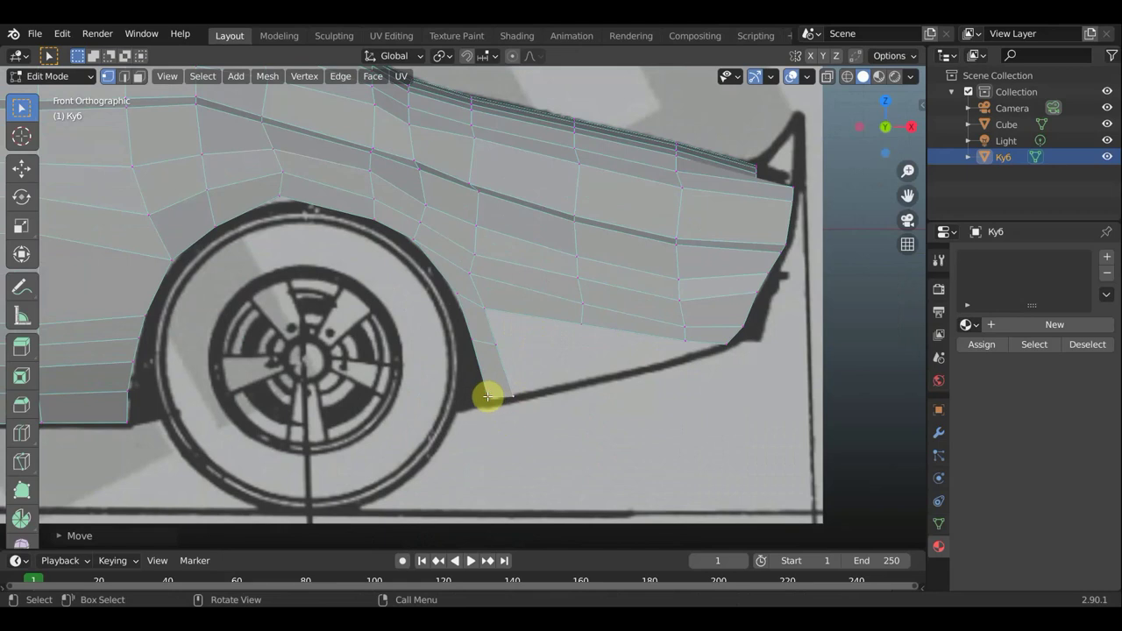
{"action": "key", "text": "g"}
{"action": "left_click", "coordinate": [493, 401]}
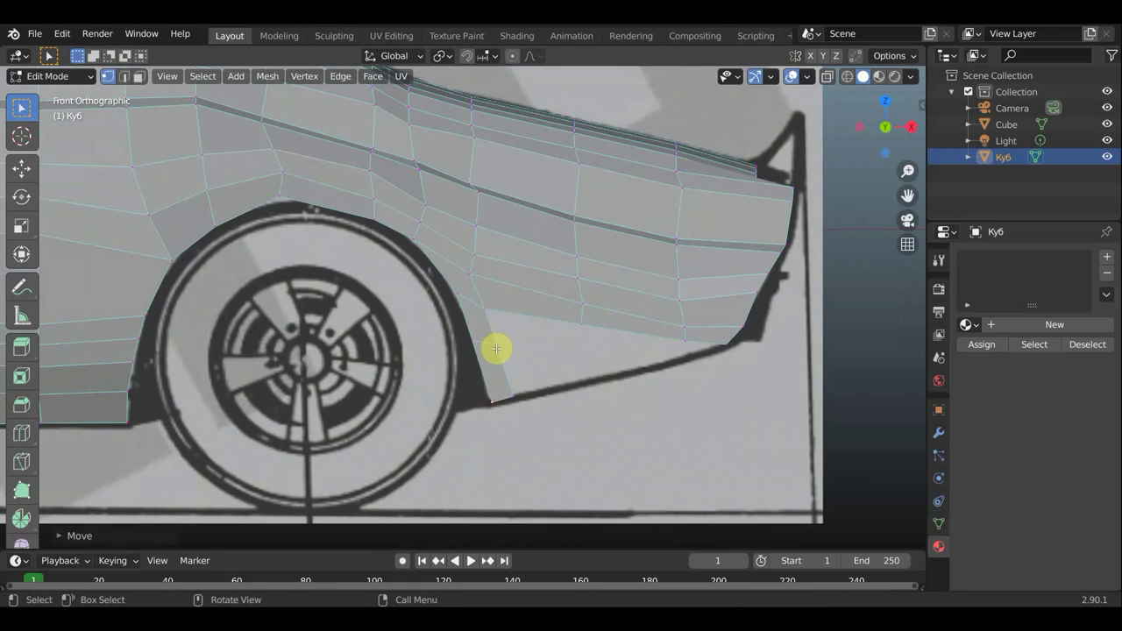
Extrude two vertices from the panel's lower edge along the bottom outline toward the bumper corner
{"action": "left_click", "coordinate": [498, 345]}
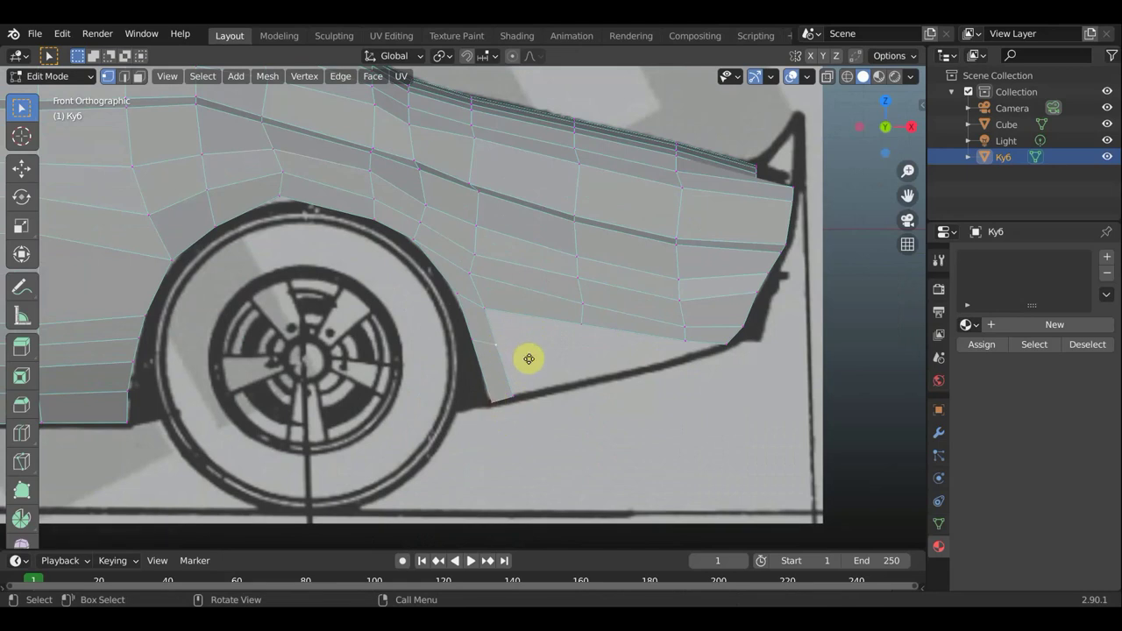
{"action": "key", "text": "e"}
{"action": "left_click", "coordinate": [606, 365]}
{"action": "key", "text": "e"}
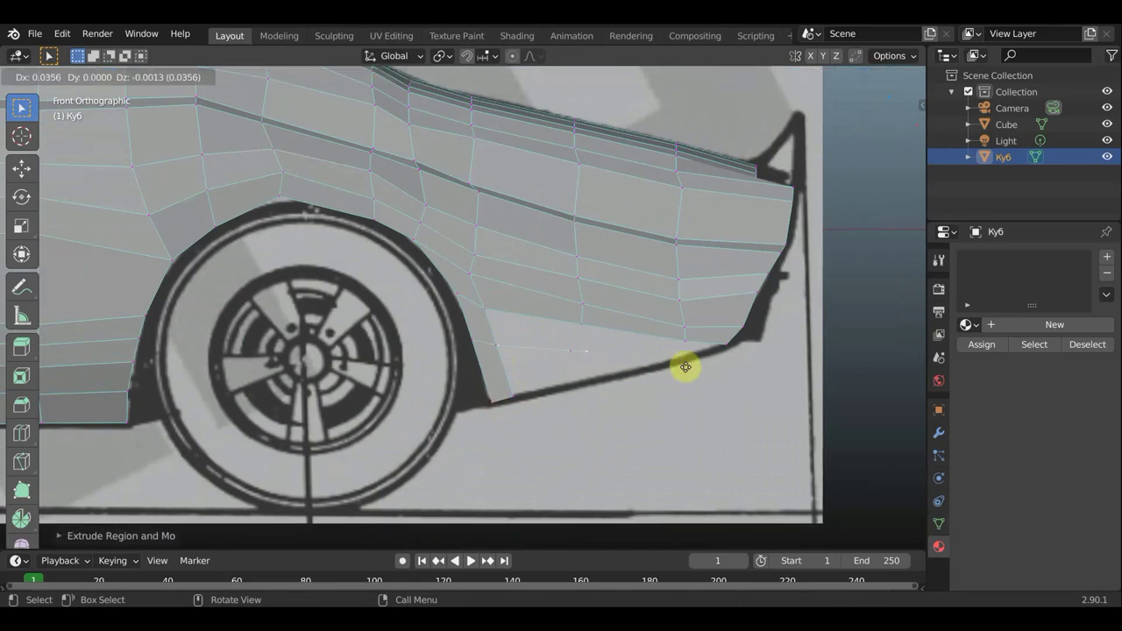
{"action": "left_click", "coordinate": [749, 375]}
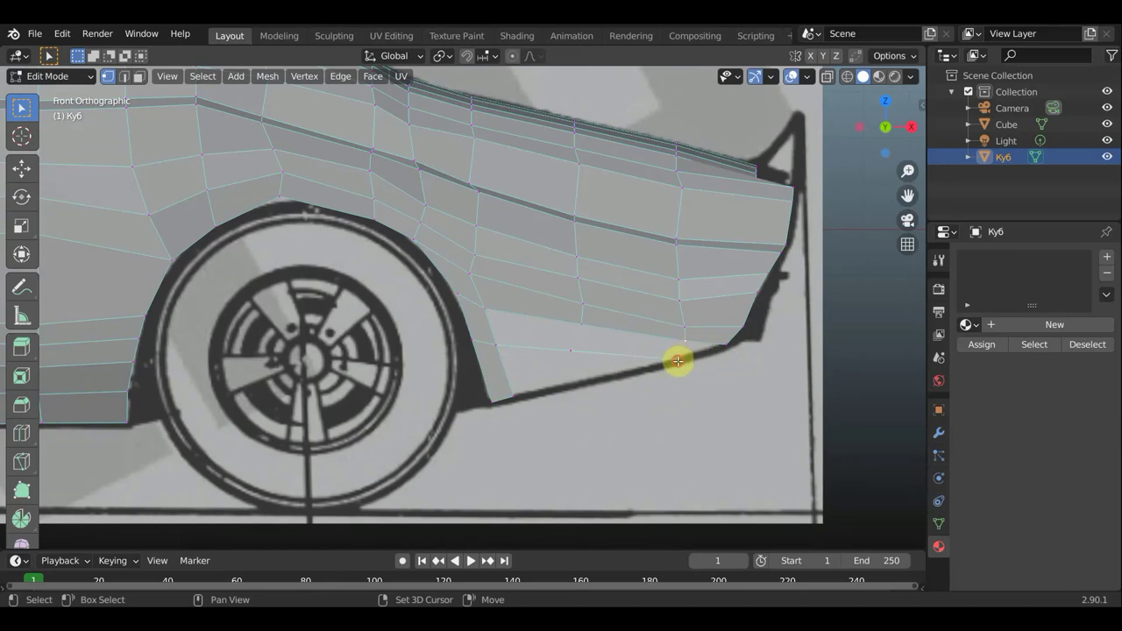
Add a vertex at the panel's end and fill the two bottom gaps with faces
{"action": "right_click", "coordinate": [724, 349], "text": "ctrl"}
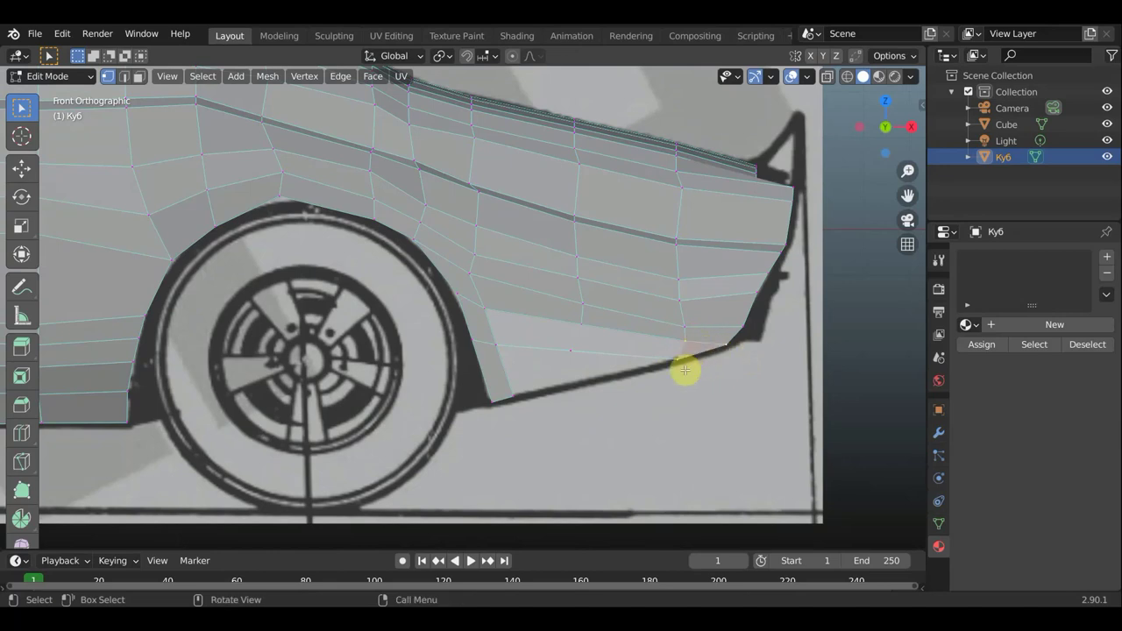
{"action": "right_click", "coordinate": [570, 352], "text": "shift"}
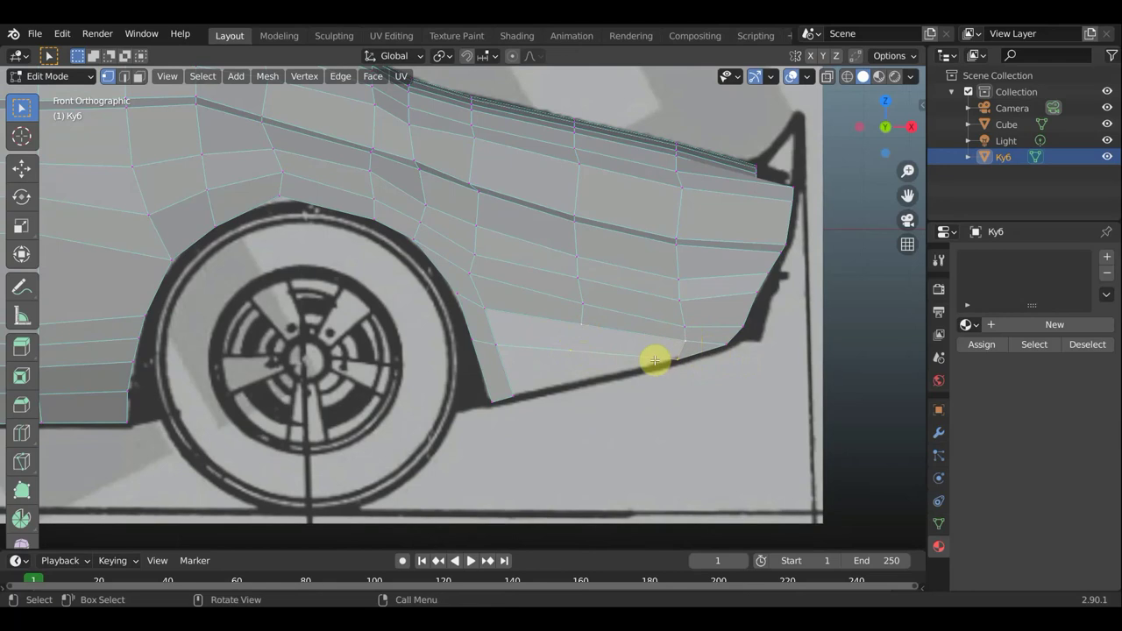
{"action": "key", "text": "f"}
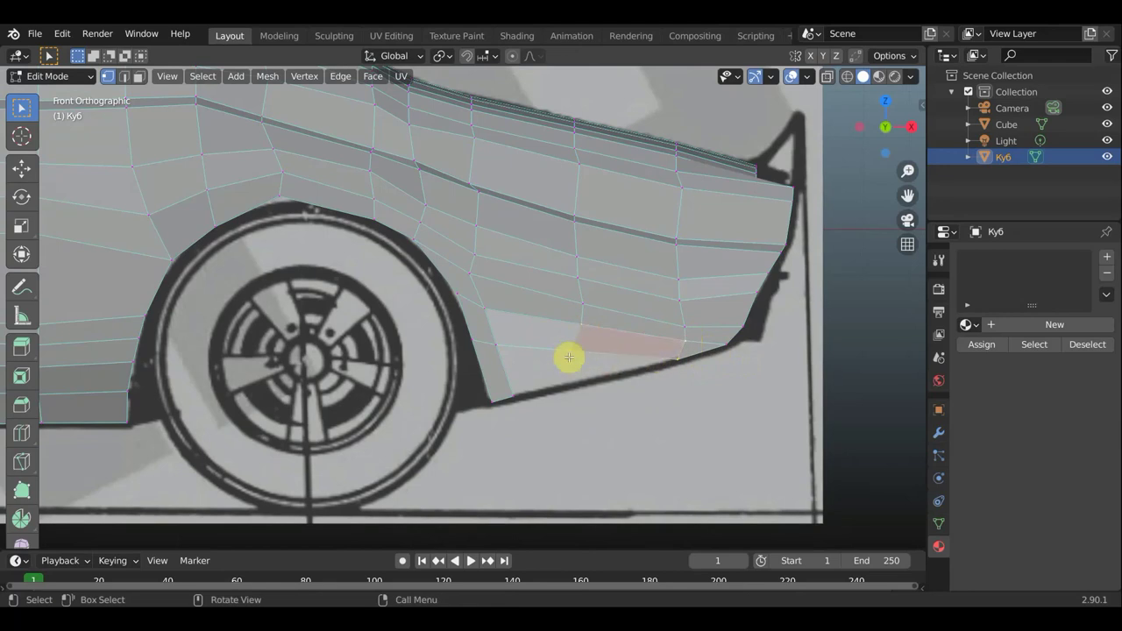
{"action": "right_click", "coordinate": [484, 307], "text": "shift"}
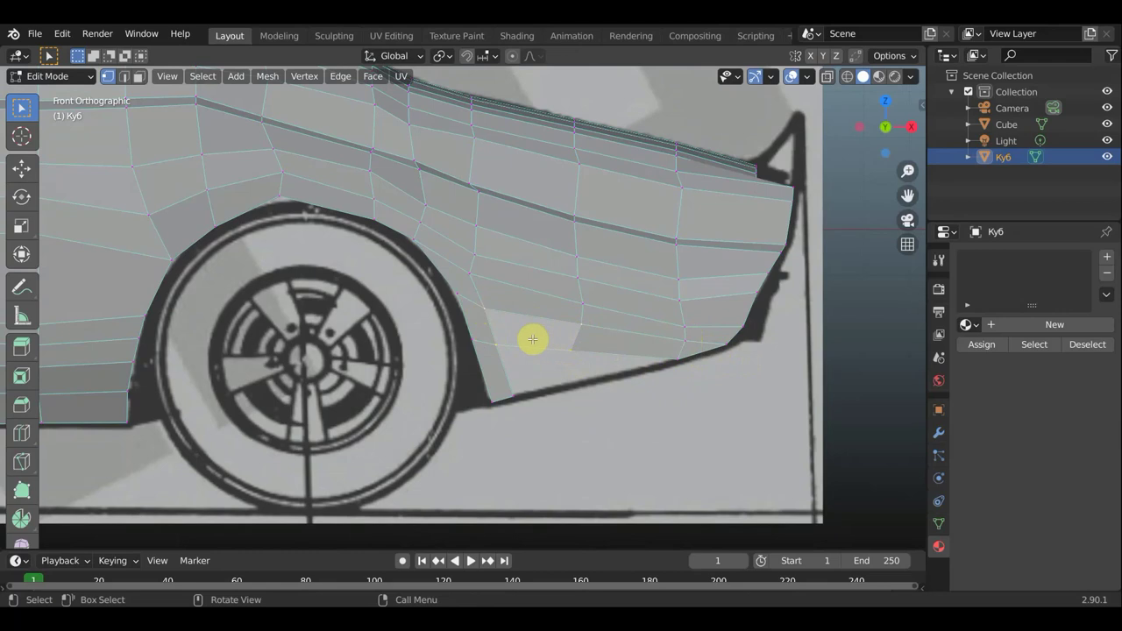
{"action": "key", "text": "f"}
{"action": "left_click", "coordinate": [554, 393]}
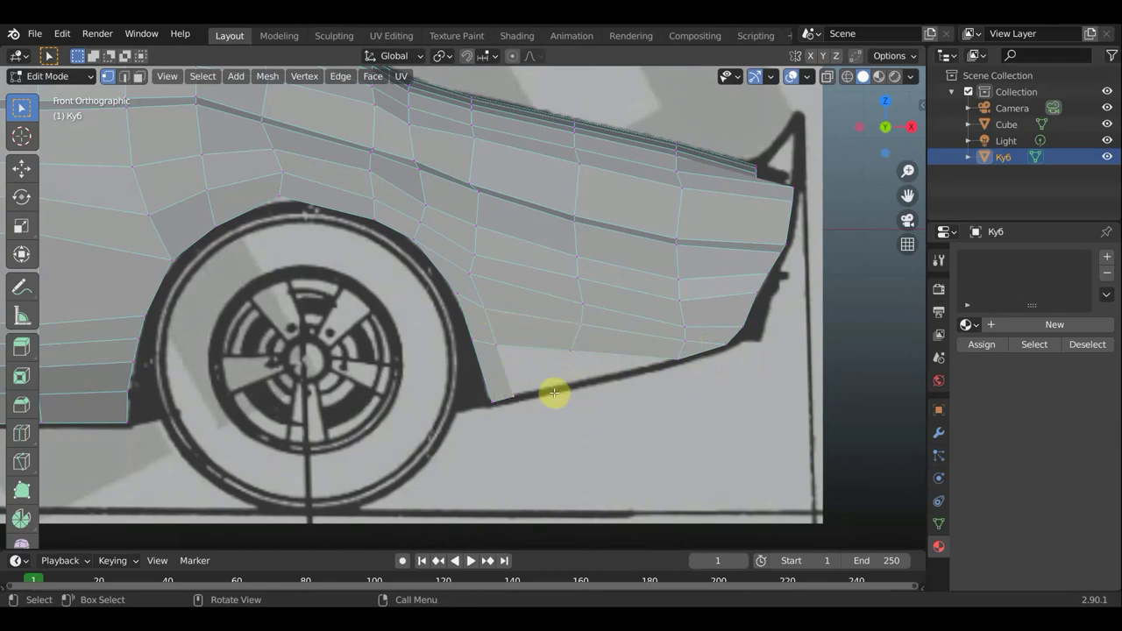
Reposition the bottom-edge vertex and extrude another one to the bumper corner
{"action": "key", "text": "g"}
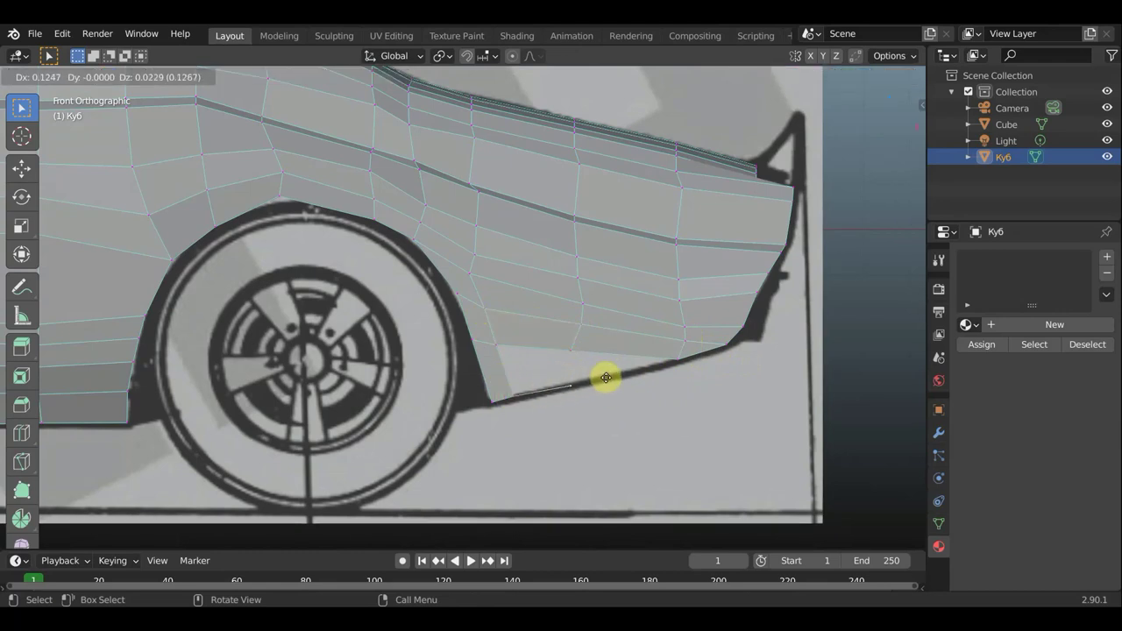
{"action": "left_click", "coordinate": [606, 378]}
{"action": "key", "text": "e"}
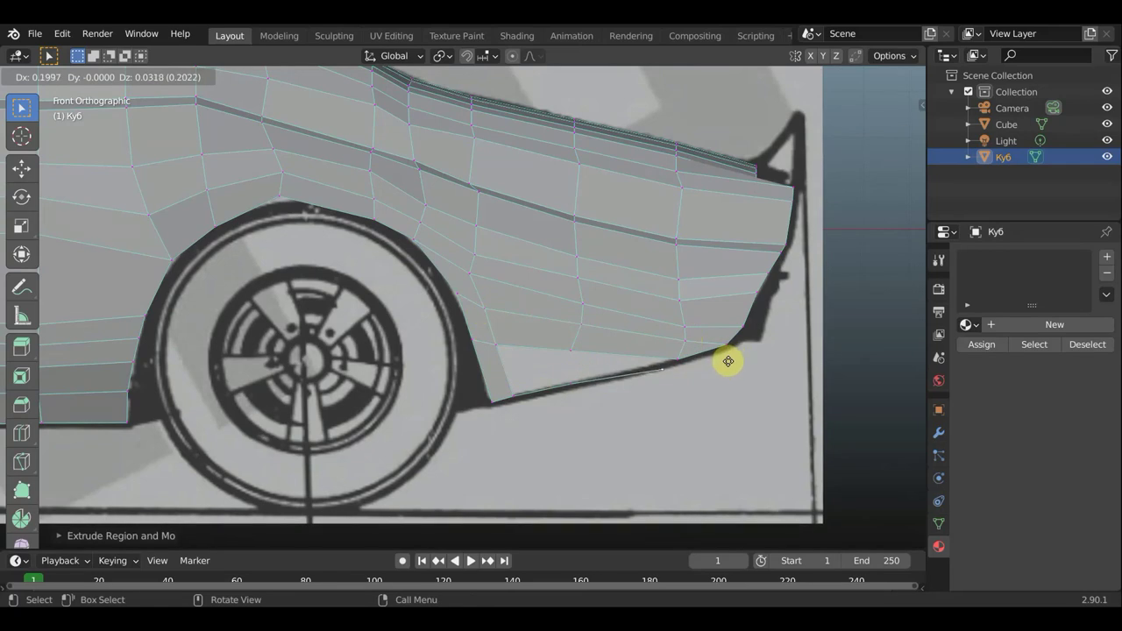
{"action": "left_click", "coordinate": [738, 357]}
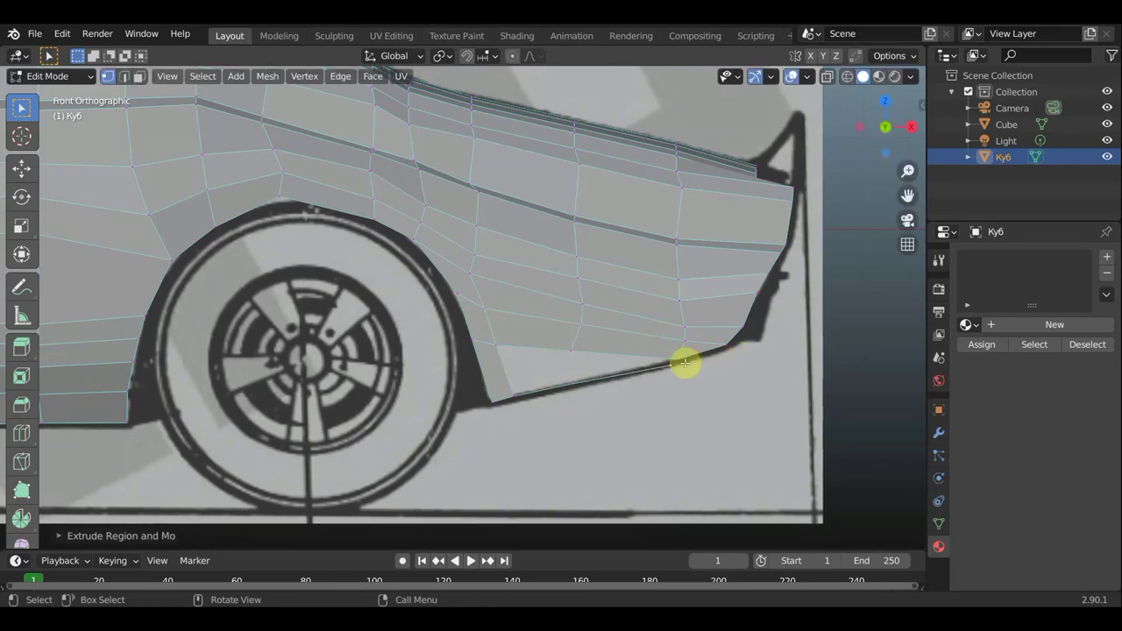
{"action": "scroll", "coordinate": [685, 362], "scroll_direction": "up", "scroll_amount": 1}
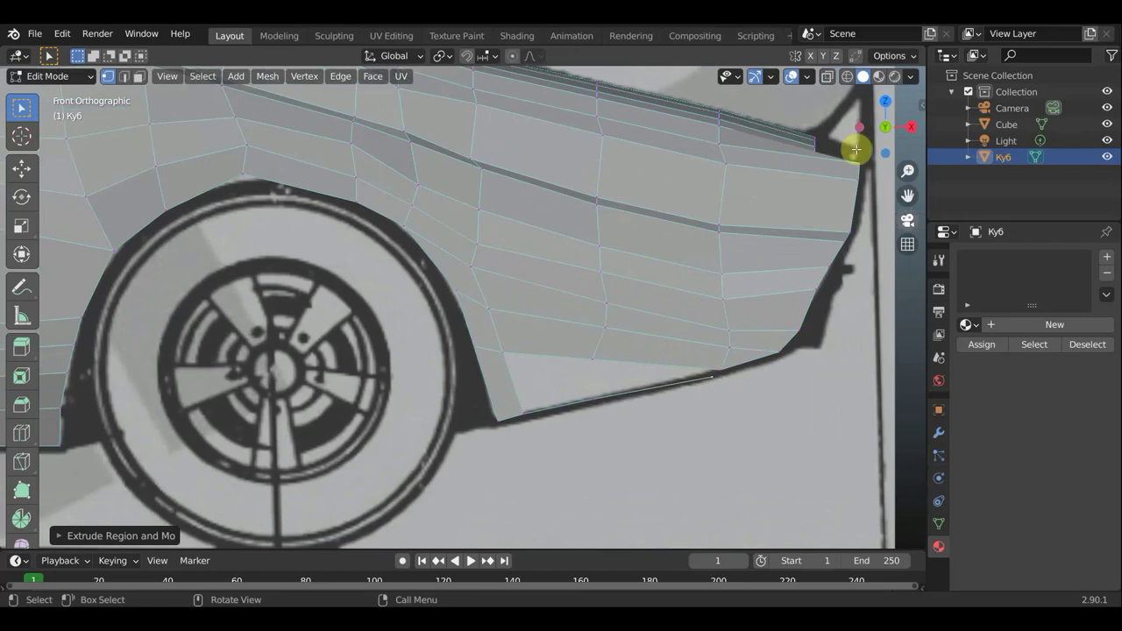
In wireframe view, merge three pairs of doubled bottom-edge vertices at center
{"action": "left_click", "coordinate": [847, 77]}
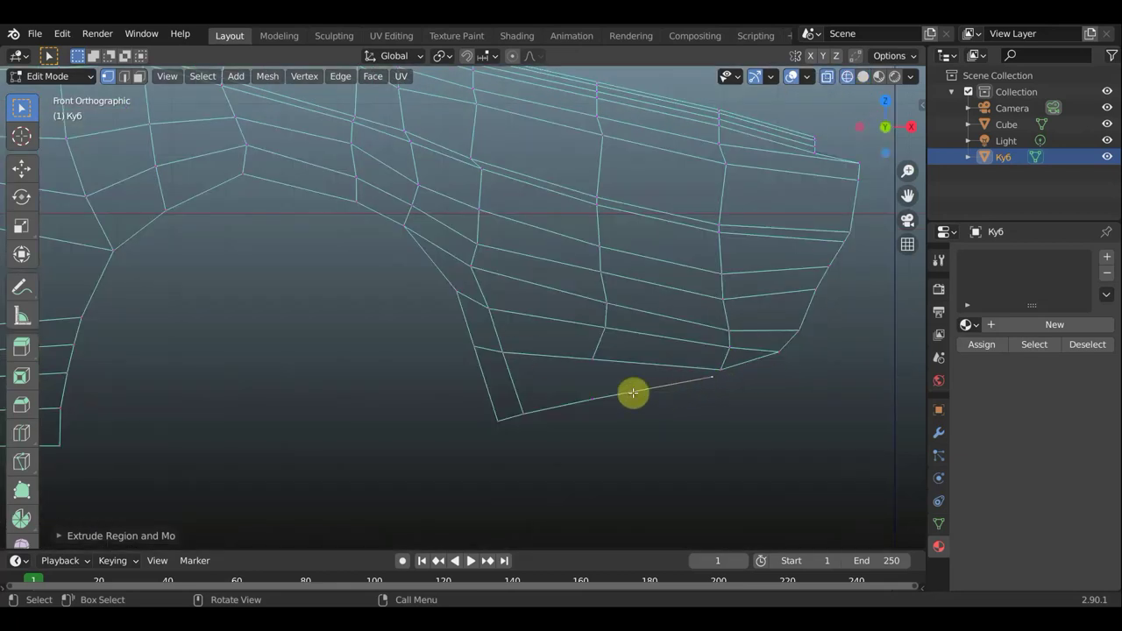
{"action": "key", "text": "m"}
{"action": "left_click", "coordinate": [707, 391]}
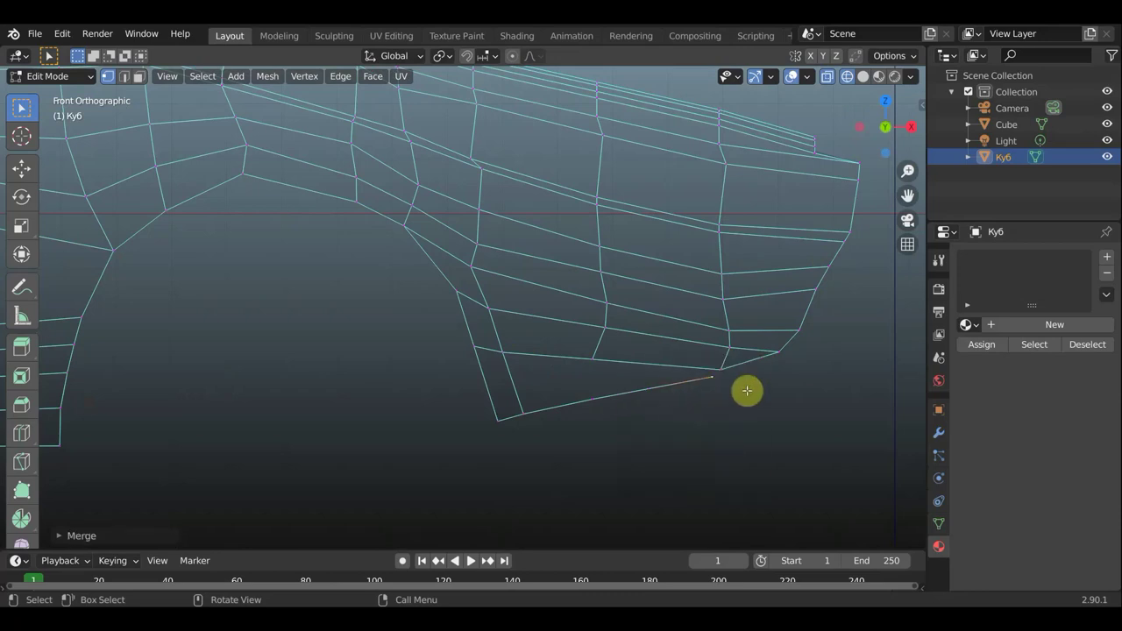
{"action": "key", "text": "m"}
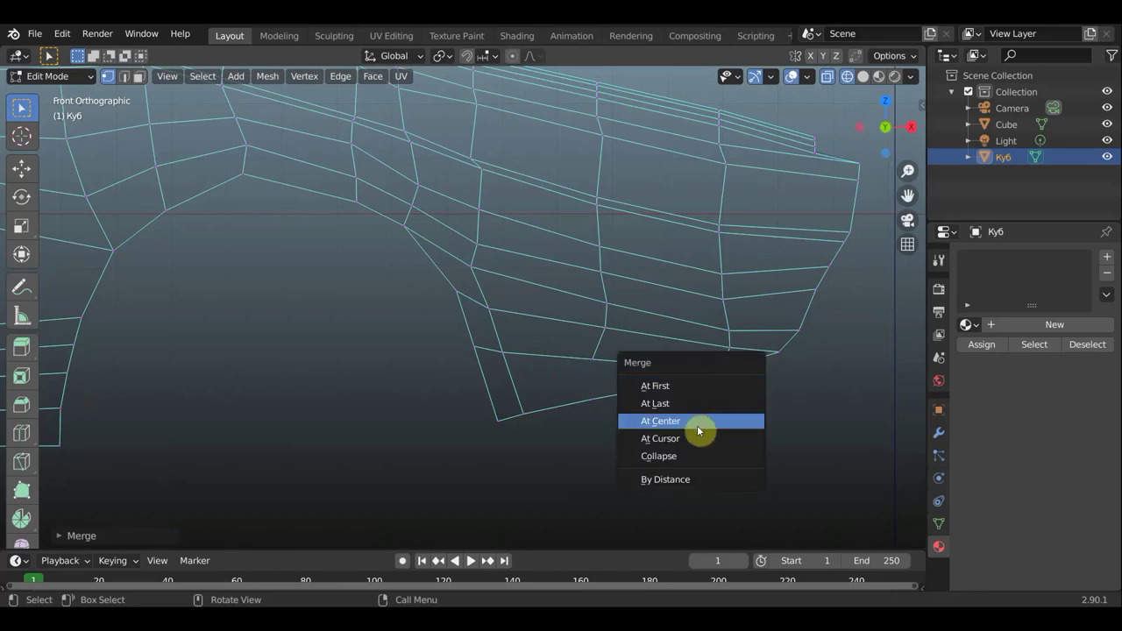
{"action": "left_click", "coordinate": [691, 422]}
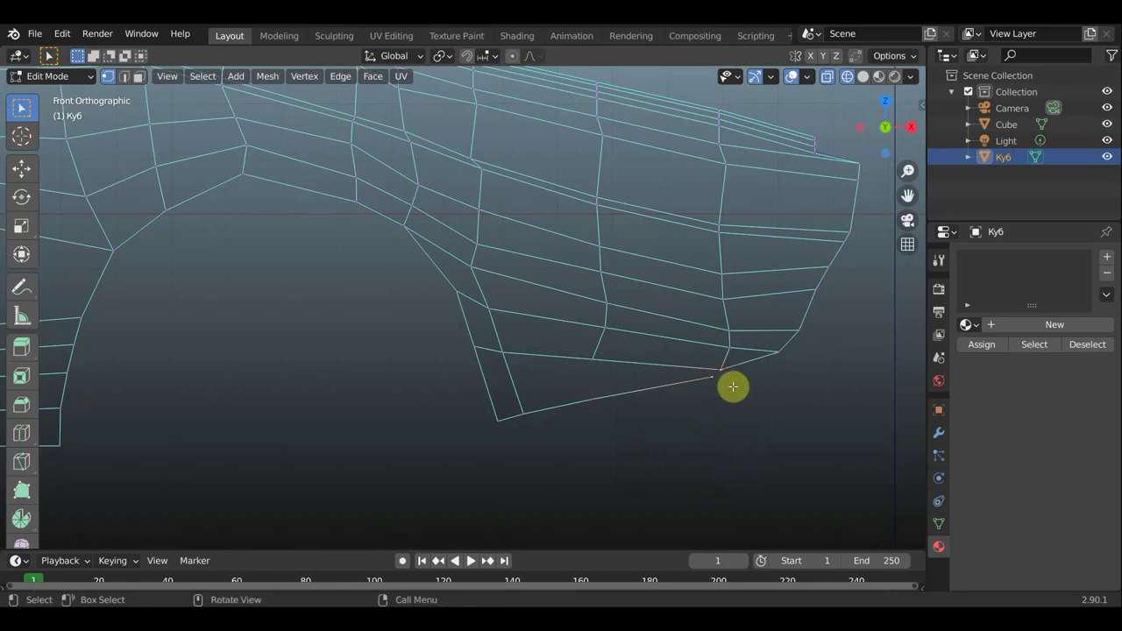
{"action": "key", "text": "m"}
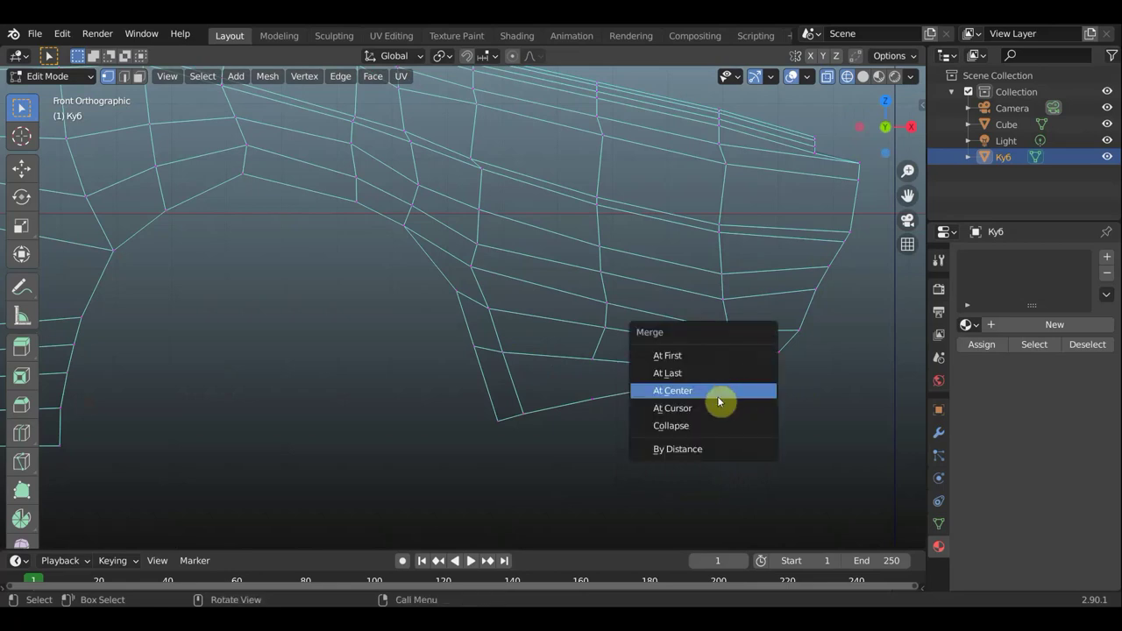
{"action": "left_click", "coordinate": [716, 391]}
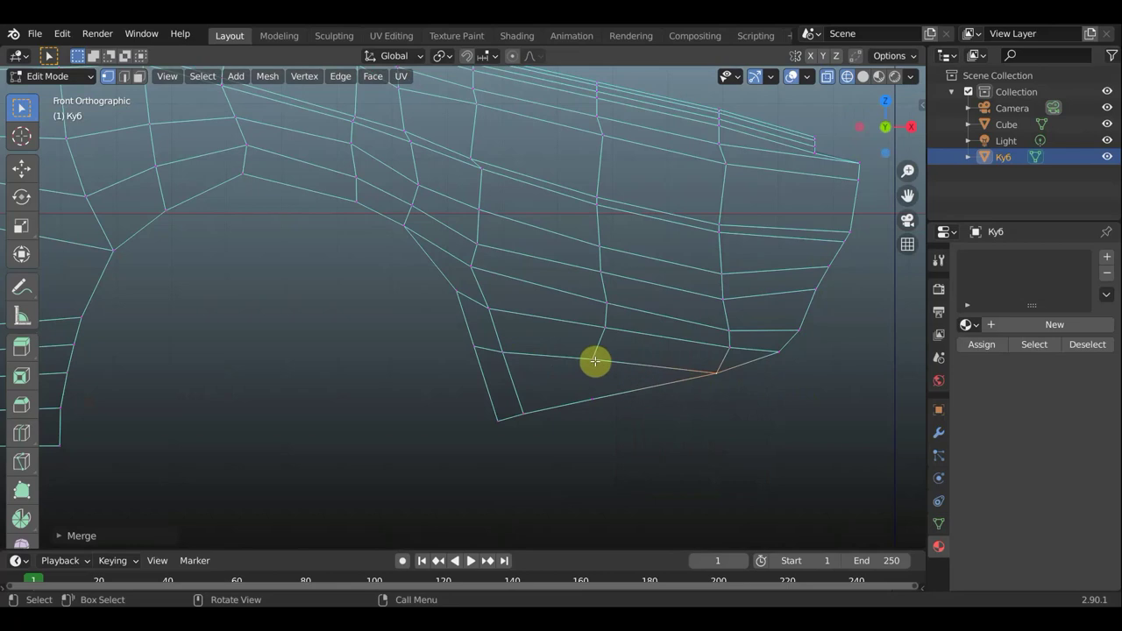
Close the lower strip with a triangle face and a second face from the gap vertices
{"action": "left_click", "coordinate": [600, 400], "text": "shift"}
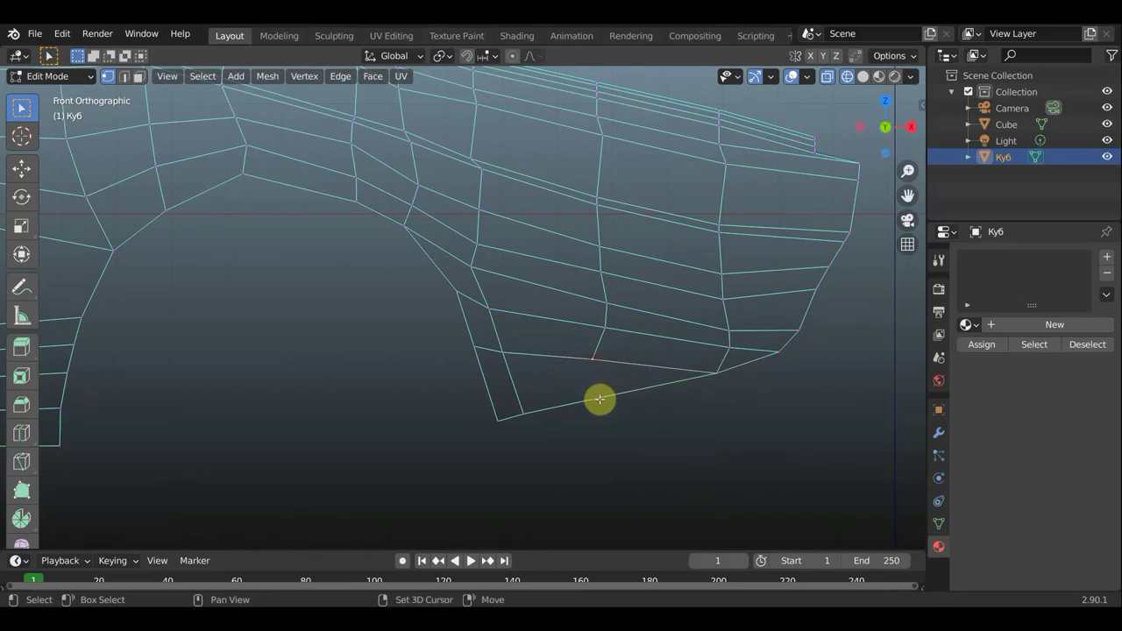
{"action": "left_click", "coordinate": [716, 375], "text": "shift"}
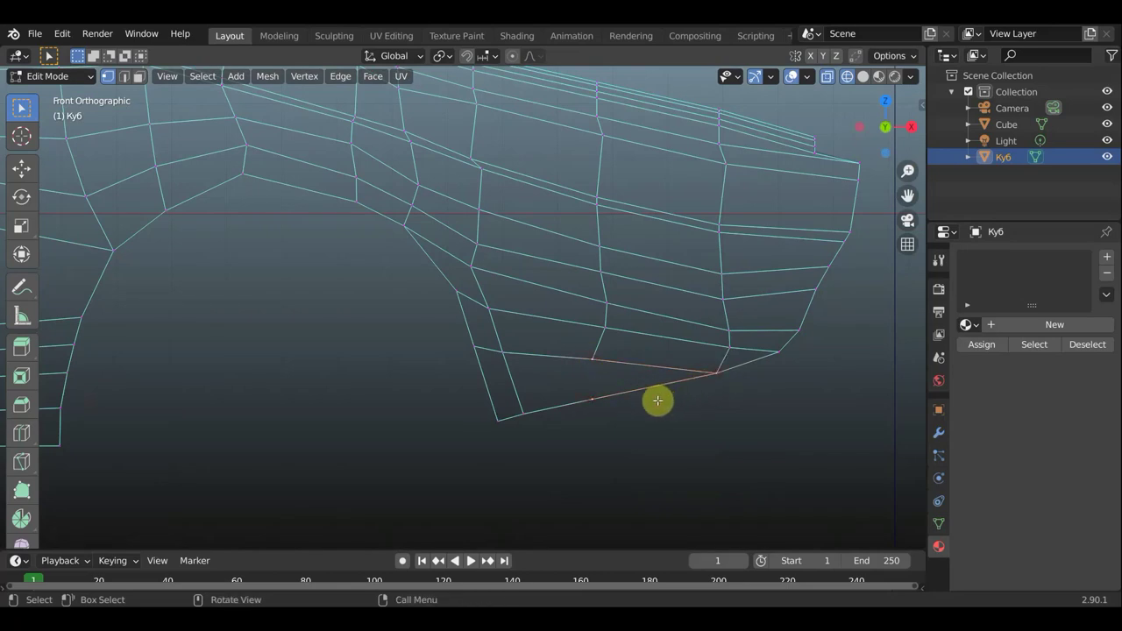
{"action": "key", "text": "f"}
{"action": "left_click", "coordinate": [593, 398]}
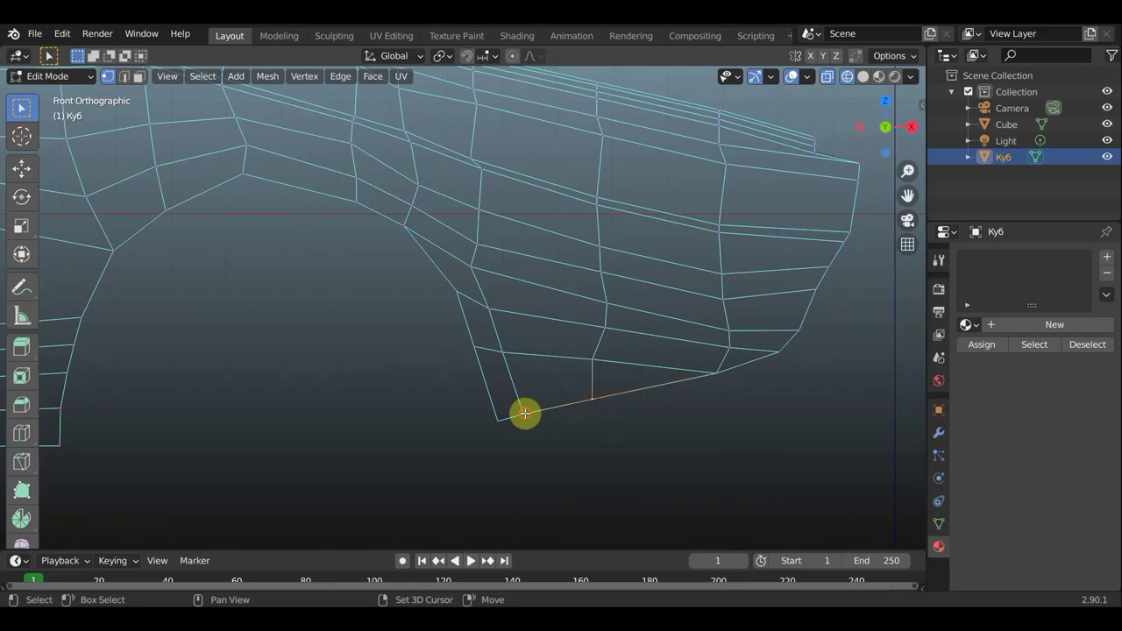
{"action": "left_click", "coordinate": [523, 412], "text": "shift"}
{"action": "left_click", "coordinate": [502, 352], "text": "shift"}
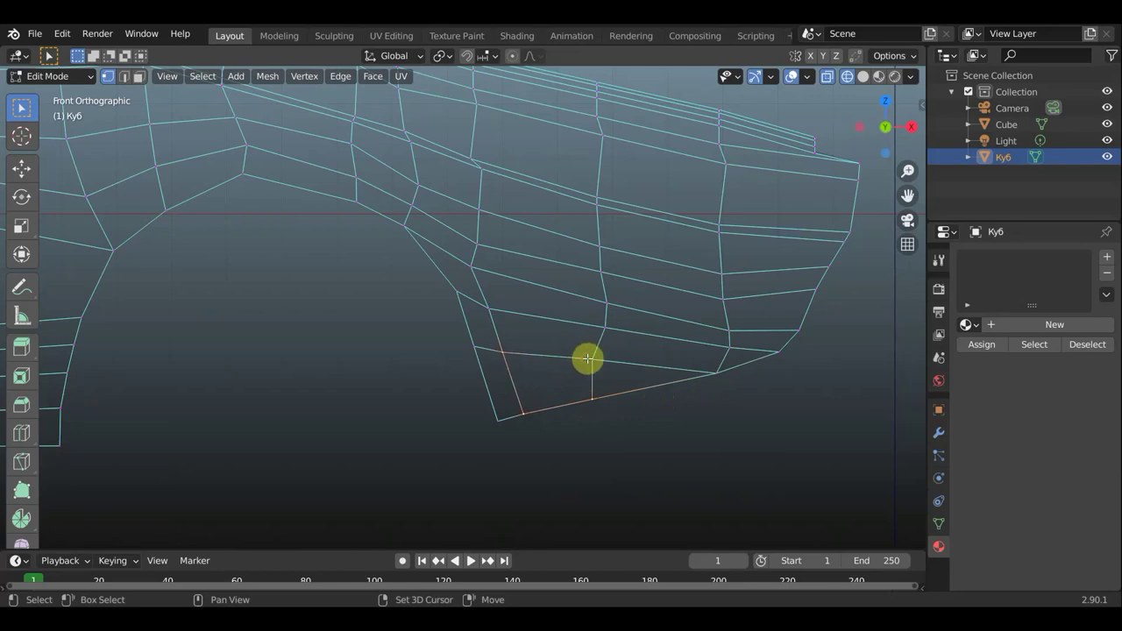
{"action": "key", "text": "f"}
{"action": "scroll", "coordinate": [587, 372], "scroll_direction": "down", "scroll_amount": 2}
{"action": "scroll", "coordinate": [593, 378], "scroll_direction": "down", "scroll_amount": 1}
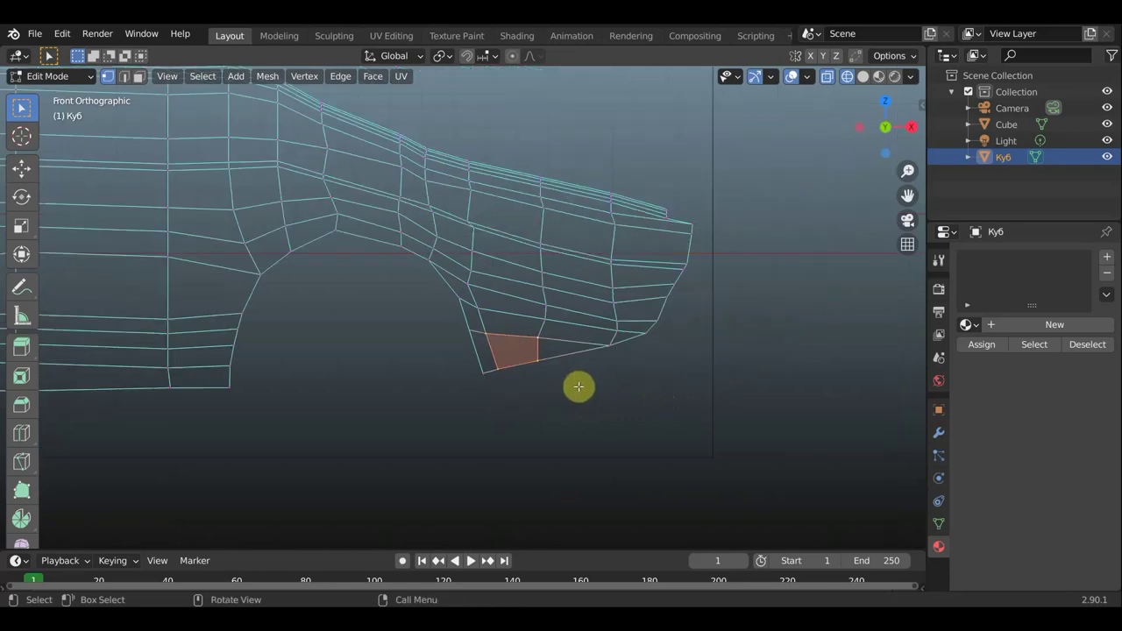
Return to solid shading and pan, orbit and zoom in on the windshield and roof area
{"action": "left_click", "coordinate": [864, 76]}
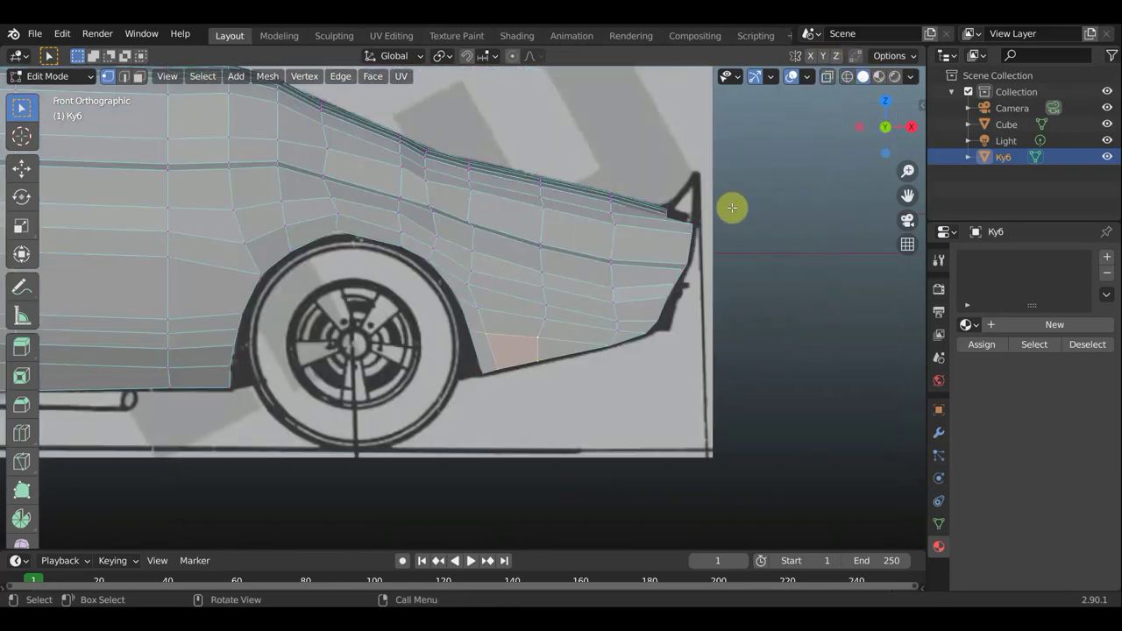
{"action": "mouse_move", "coordinate": [730, 221]}
{"action": "middle_mouse_down", "text": "shift"}
{"action": "mouse_move", "coordinate": [771, 287]}
{"action": "mouse_move", "coordinate": [821, 301]}
{"action": "mouse_move", "coordinate": [759, 321]}
{"action": "mouse_move", "coordinate": [615, 319]}
{"action": "mouse_move", "coordinate": [789, 325]}
{"action": "mouse_move", "coordinate": [785, 298]}
{"action": "middle_mouse_up", "text": "shift"}
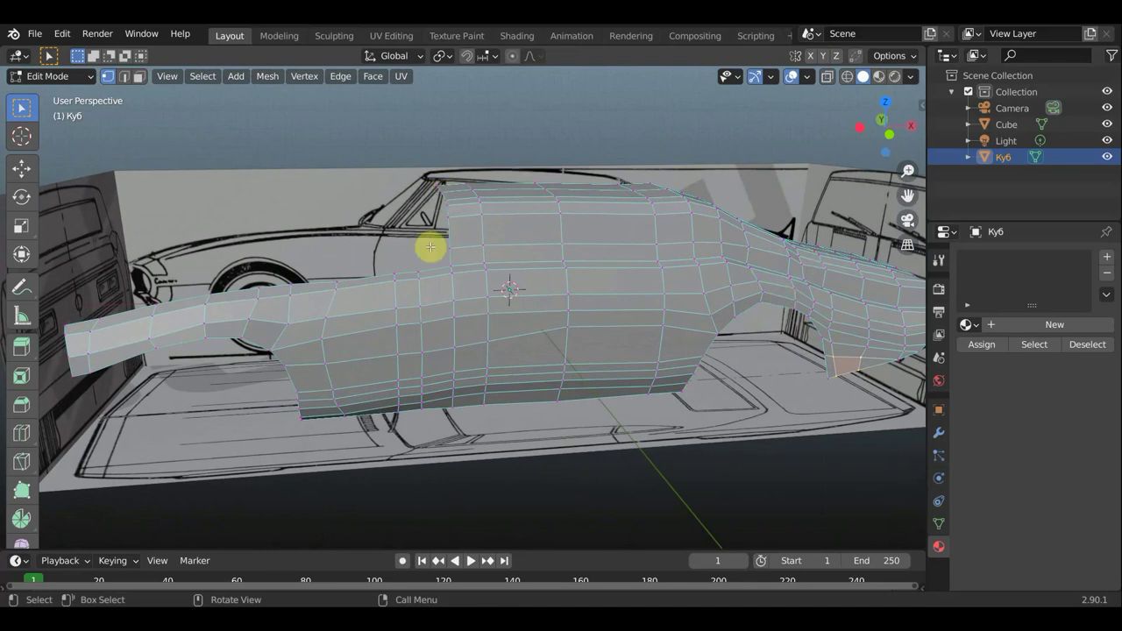
{"action": "mouse_move", "coordinate": [457, 241]}
{"action": "middle_mouse_down"}
{"action": "mouse_move", "coordinate": [514, 237]}
{"action": "mouse_move", "coordinate": [556, 271]}
{"action": "mouse_move", "coordinate": [451, 233]}
{"action": "mouse_move", "coordinate": [461, 211]}
{"action": "middle_mouse_up"}
{"action": "scroll", "coordinate": [458, 204], "scroll_direction": "up", "scroll_amount": 3}
{"action": "scroll", "coordinate": [546, 327], "scroll_direction": "up", "scroll_amount": 2}
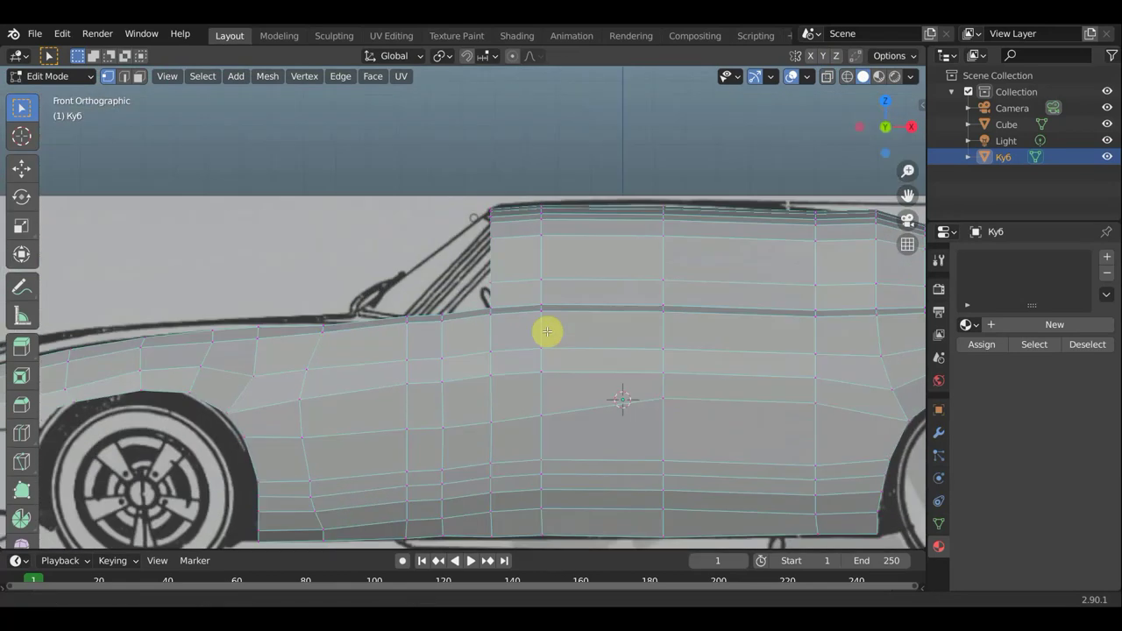
{"action": "scroll", "coordinate": [573, 356], "scroll_direction": "up", "scroll_amount": 2}
{"action": "scroll", "coordinate": [574, 356], "scroll_direction": "up", "scroll_amount": 1}
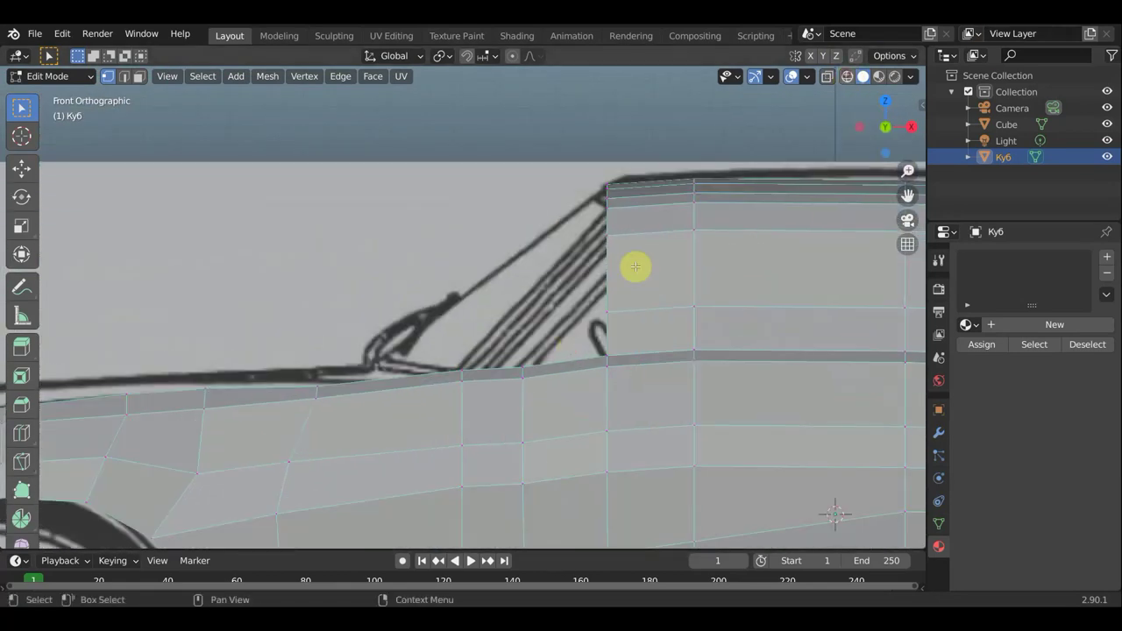
In wireframe, extrude two vertices from the windshield base up the pillar beside the roof corner
{"action": "key", "text": "shift+z"}
{"action": "left_click", "coordinate": [523, 369]}
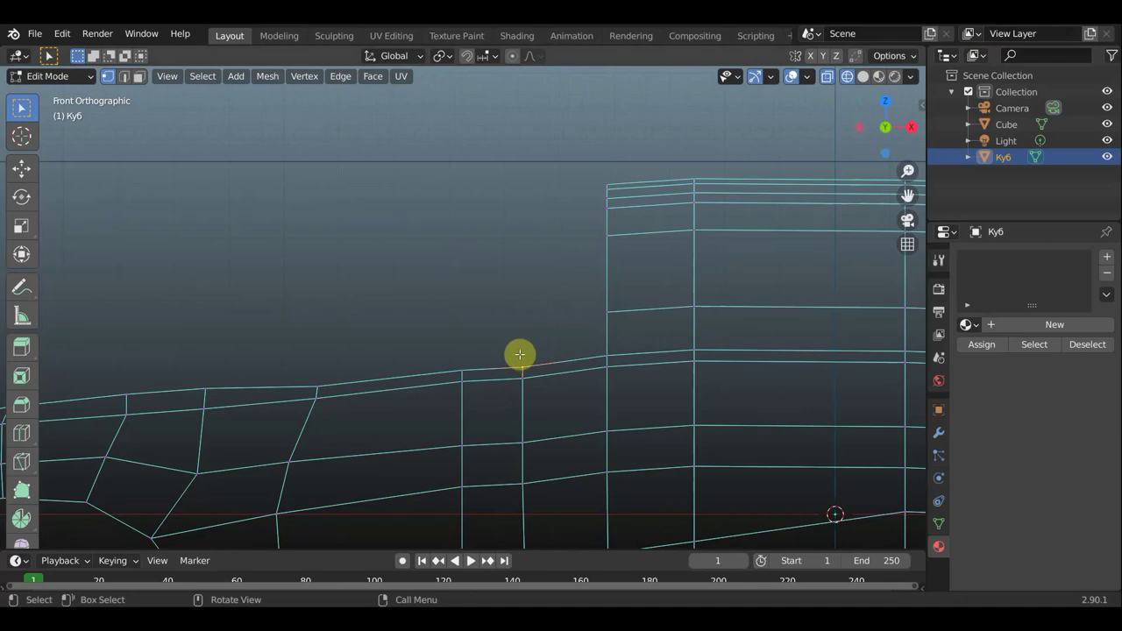
{"action": "key", "text": "e"}
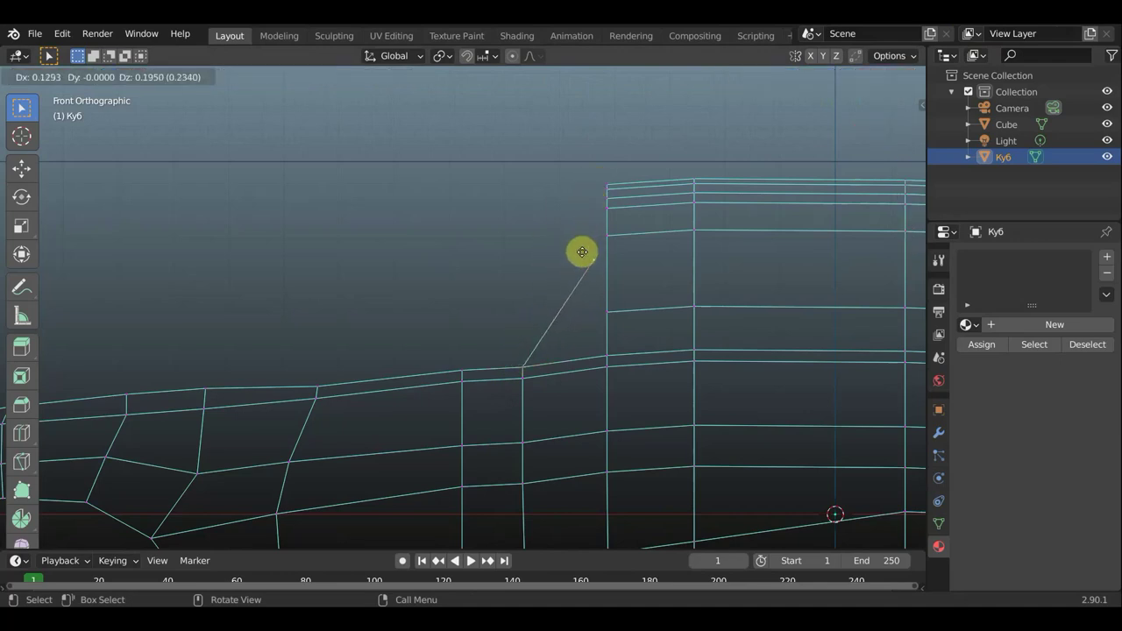
{"action": "left_click", "coordinate": [550, 293]}
{"action": "key", "text": "e"}
{"action": "left_click", "coordinate": [594, 204]}
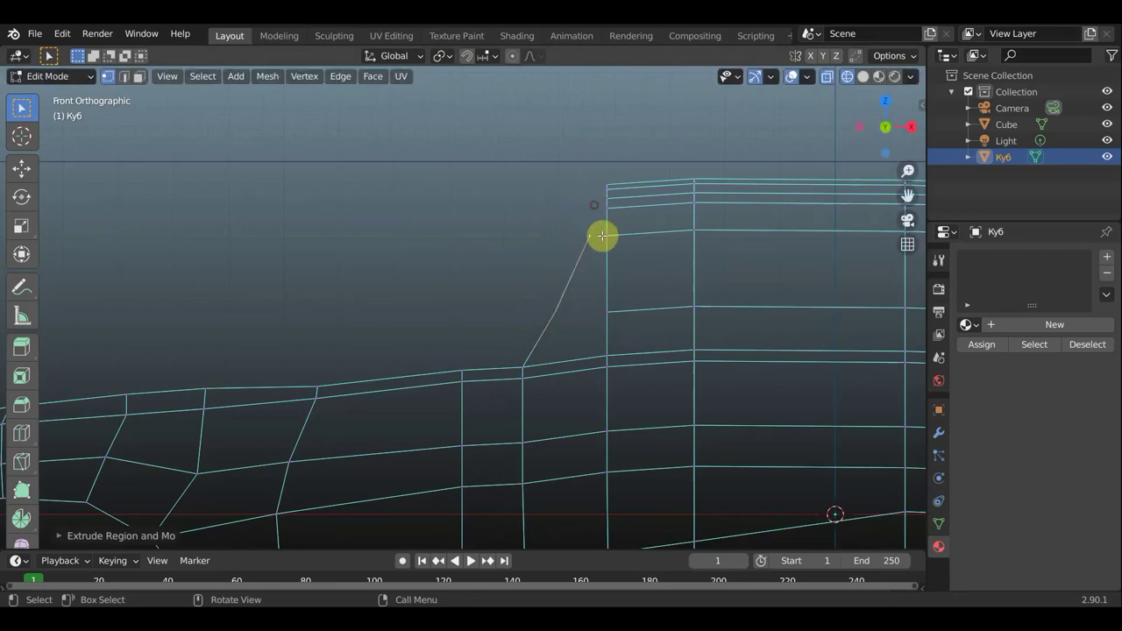
{"action": "key", "text": "g"}
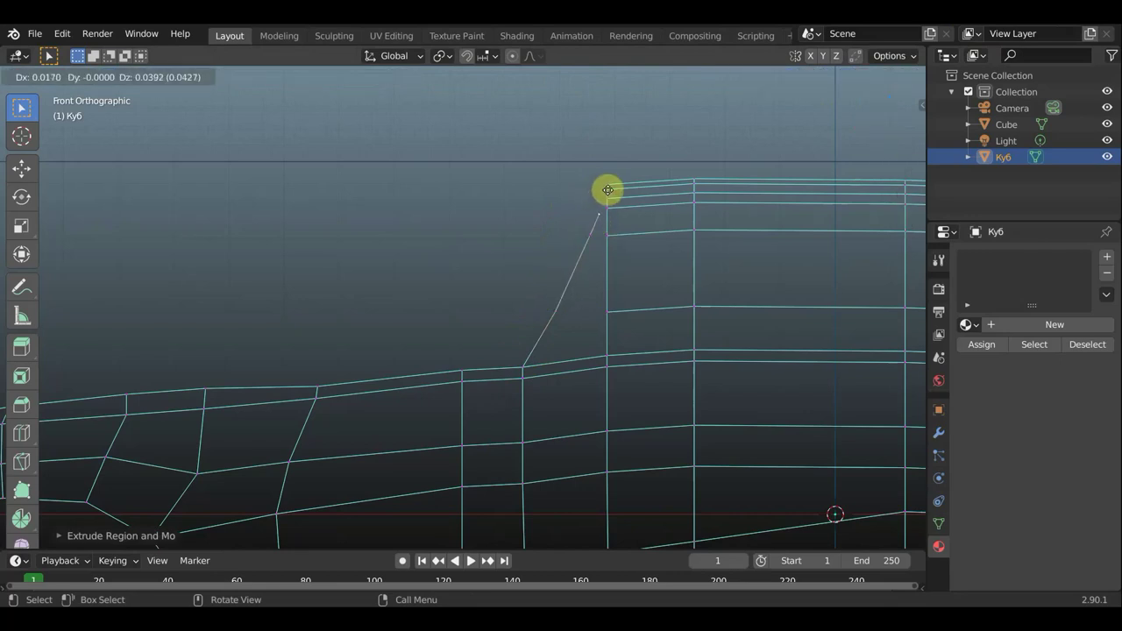
{"action": "left_click", "coordinate": [609, 185]}
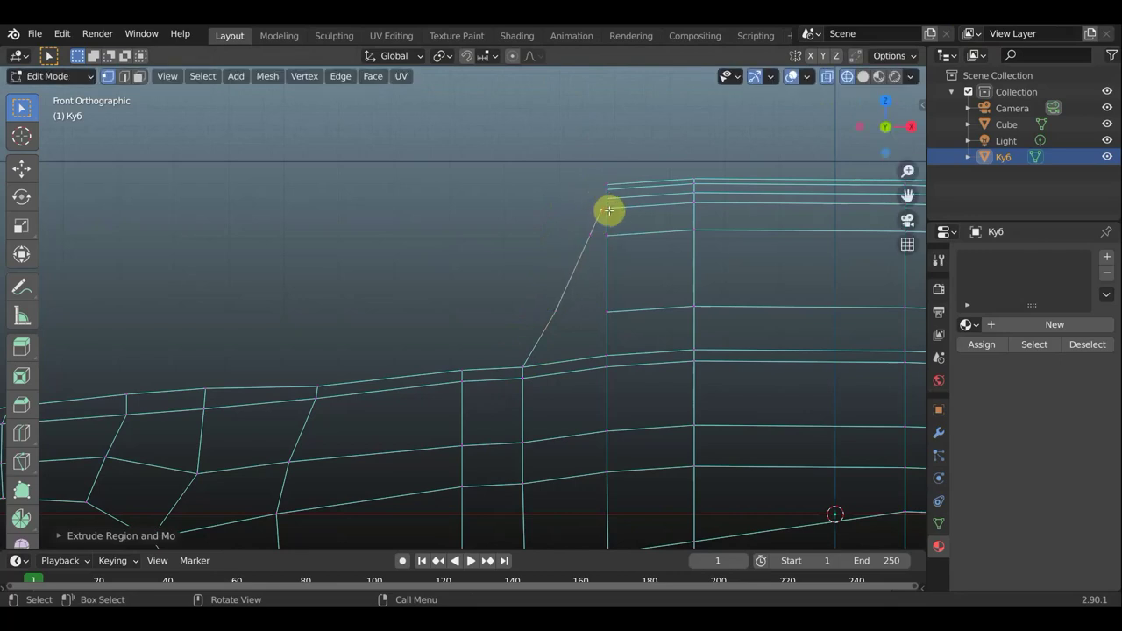
Merge the pillar's top vertex with the roof's front corner vertex at center and adjust it
{"action": "scroll", "coordinate": [621, 213], "scroll_direction": "up", "scroll_amount": 3}
{"action": "middle_click_drag", "start_coordinate": [553, 202], "coordinate": [331, 301], "text": "shift"}
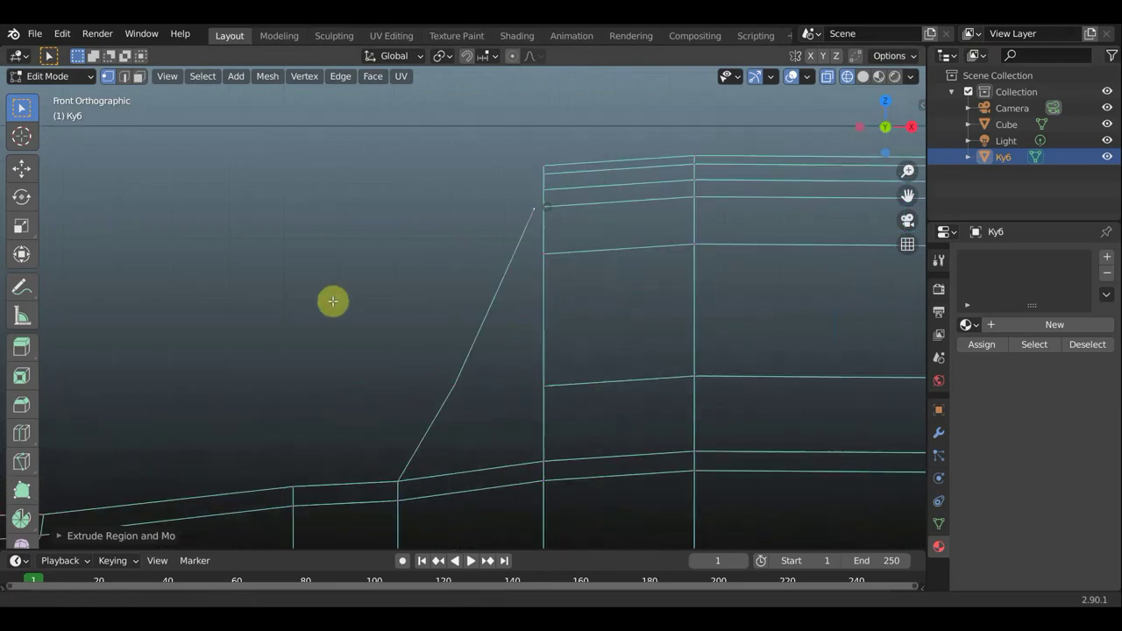
{"action": "left_click", "coordinate": [513, 222]}
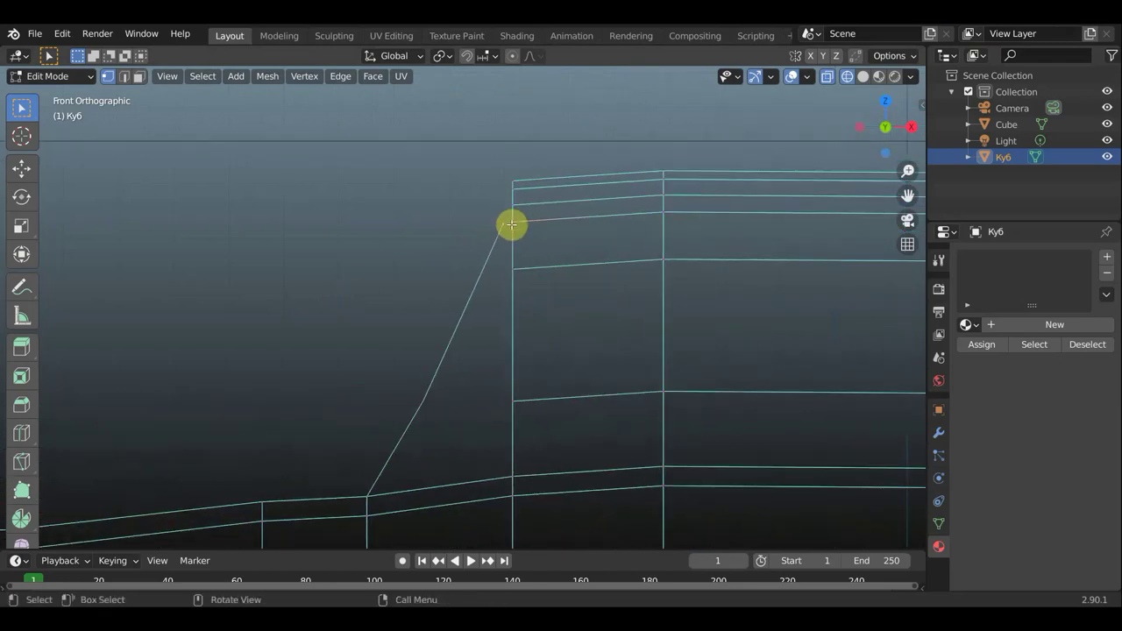
{"action": "key", "text": "m"}
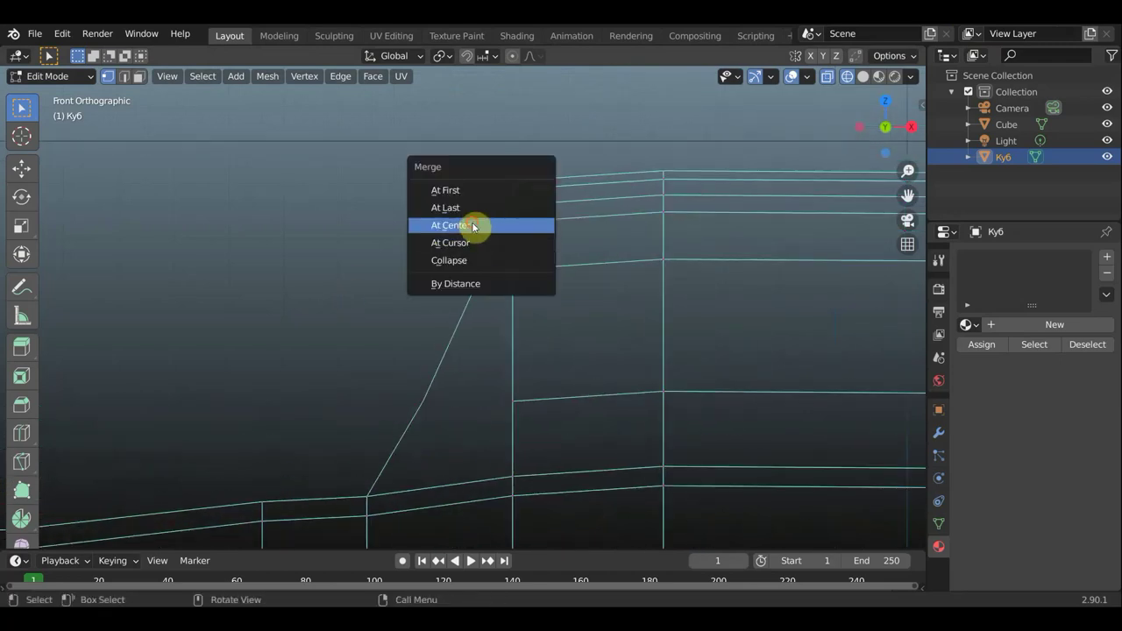
{"action": "left_click", "coordinate": [468, 225]}
{"action": "left_click", "coordinate": [519, 226]}
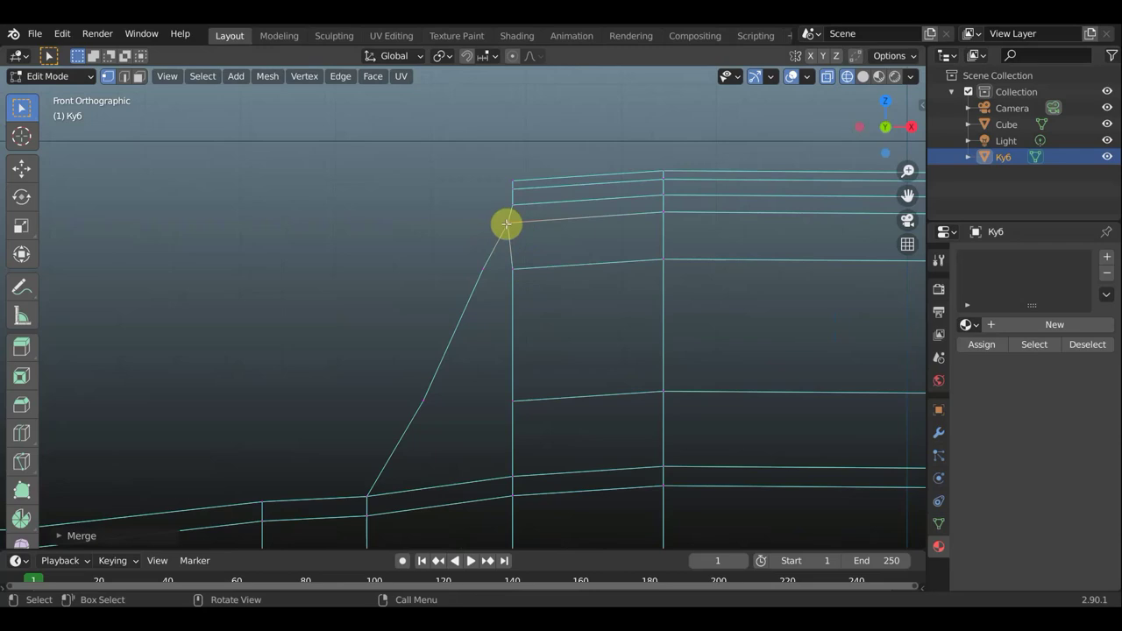
{"action": "key", "text": "g"}
{"action": "left_click", "coordinate": [514, 227]}
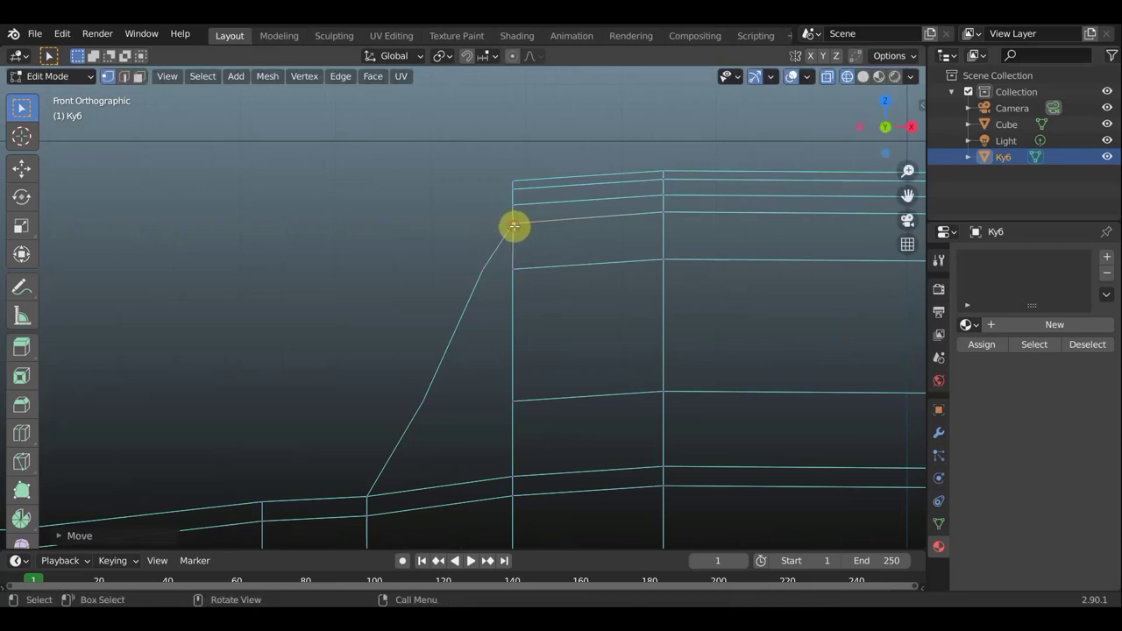
{"action": "scroll", "coordinate": [403, 436], "scroll_direction": "down", "scroll_amount": 2}
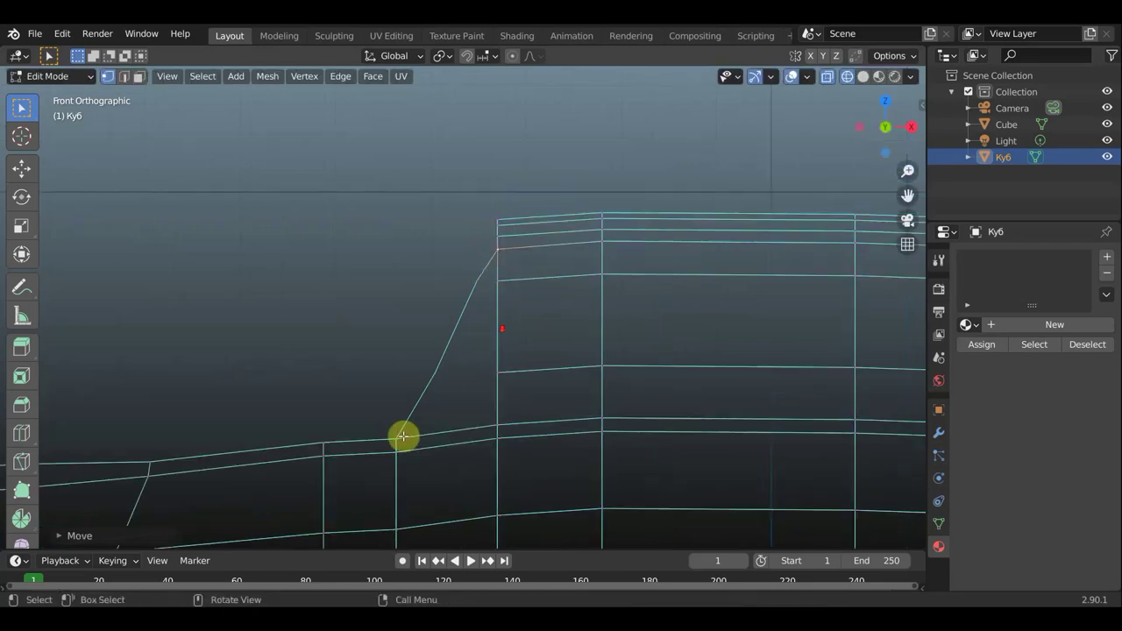
Extrude a three-segment edge up the windshield pillar from the lower body line vertex
{"action": "left_click", "coordinate": [336, 444]}
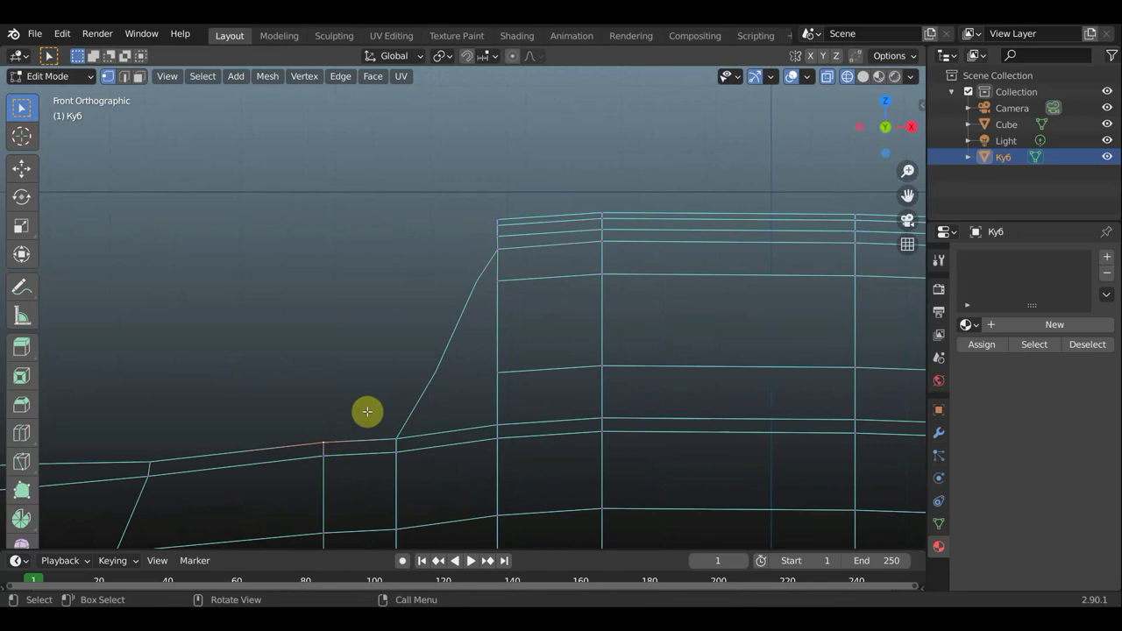
{"action": "key", "text": "e"}
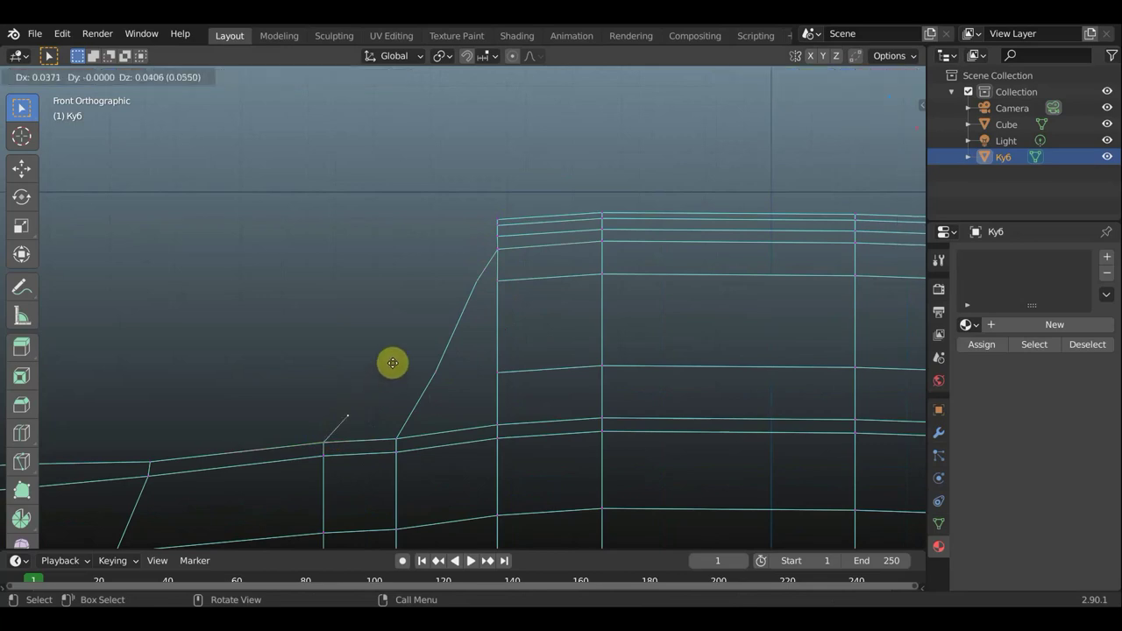
{"action": "left_click", "coordinate": [429, 321]}
{"action": "key", "text": "e"}
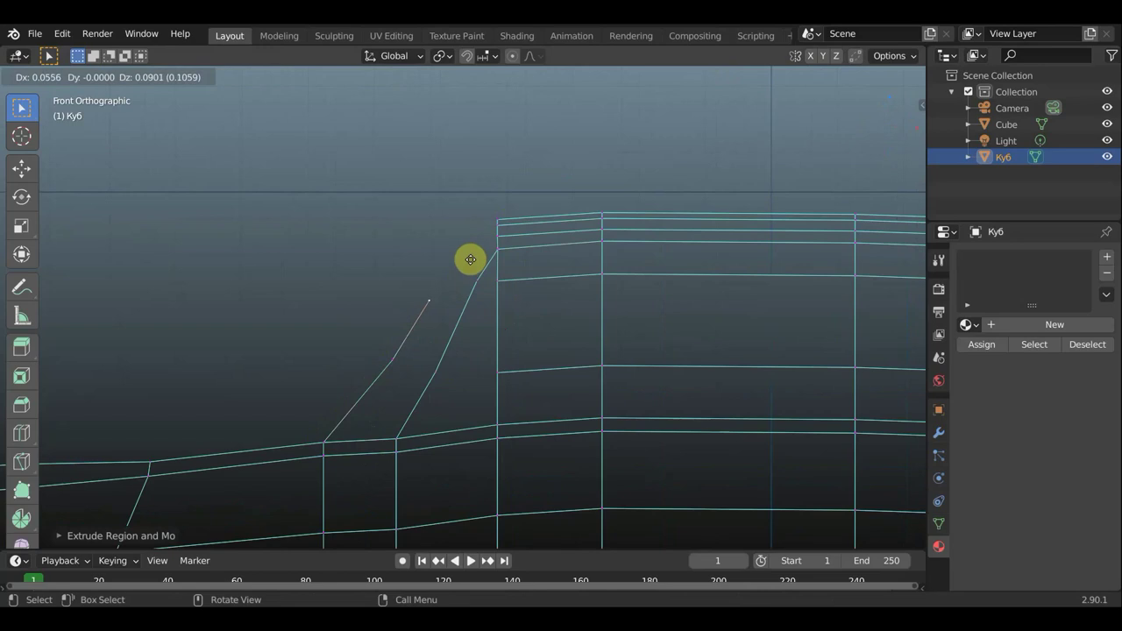
{"action": "left_click", "coordinate": [491, 231]}
{"action": "key", "text": "e"}
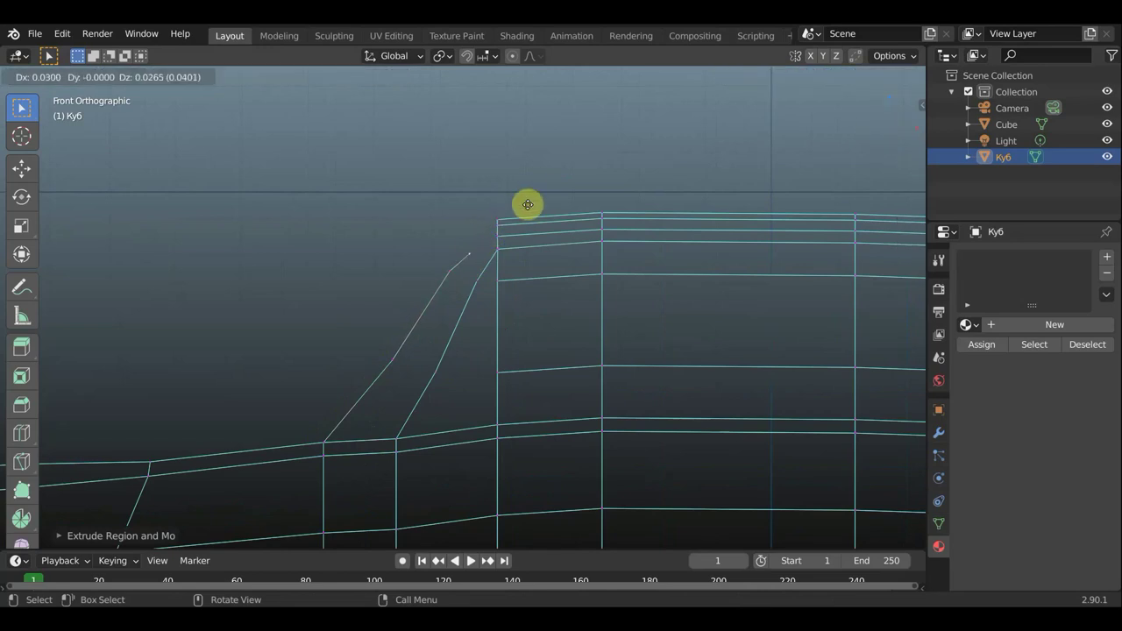
{"action": "left_click", "coordinate": [522, 206]}
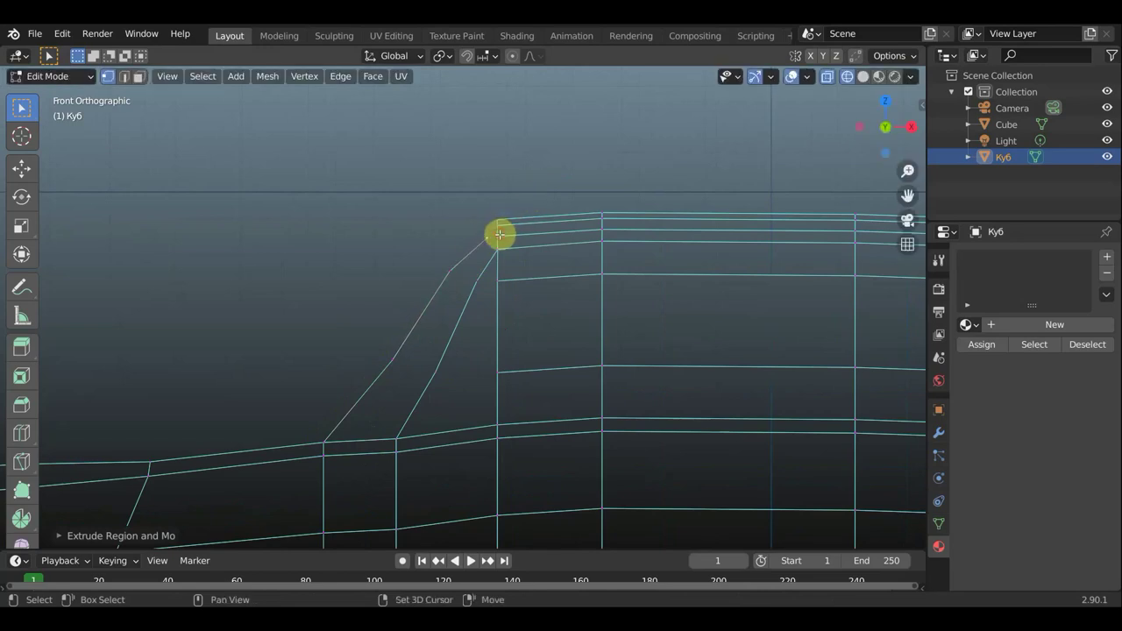
Merge the new edge's top vertex into the roof's front corner at center
{"action": "left_click", "coordinate": [499, 234], "text": "shift"}
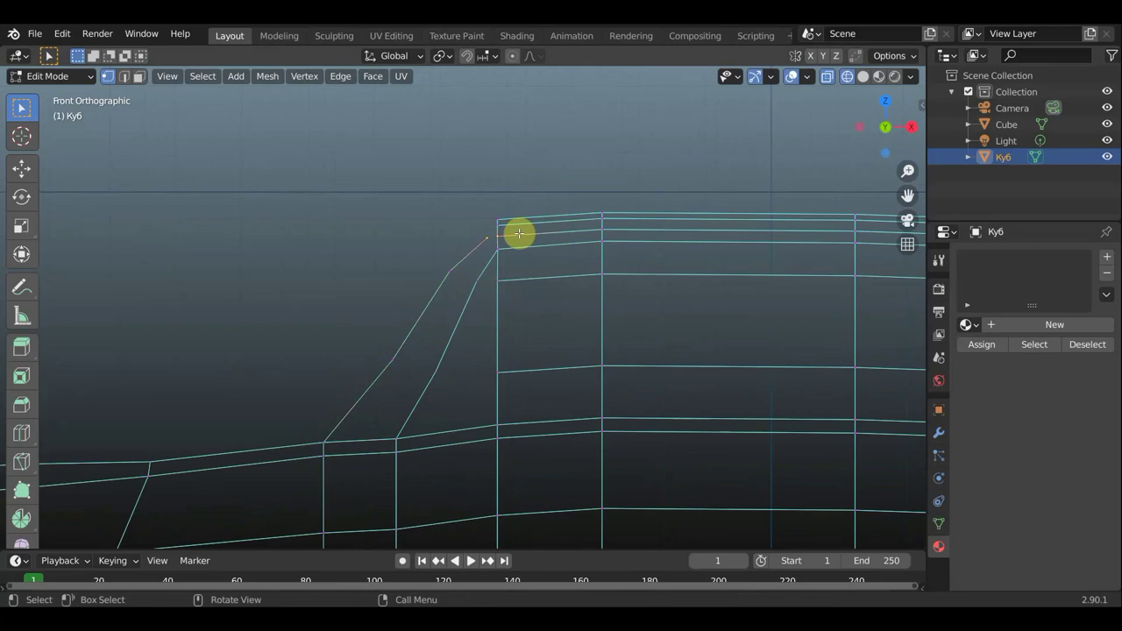
{"action": "key", "text": "m"}
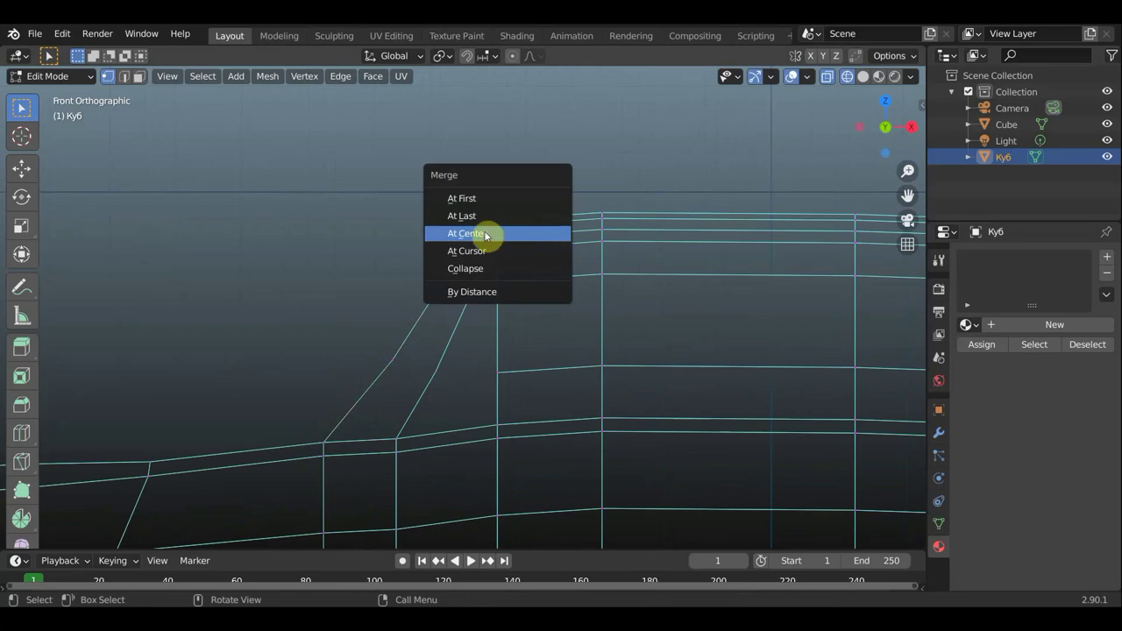
{"action": "left_click", "coordinate": [499, 237]}
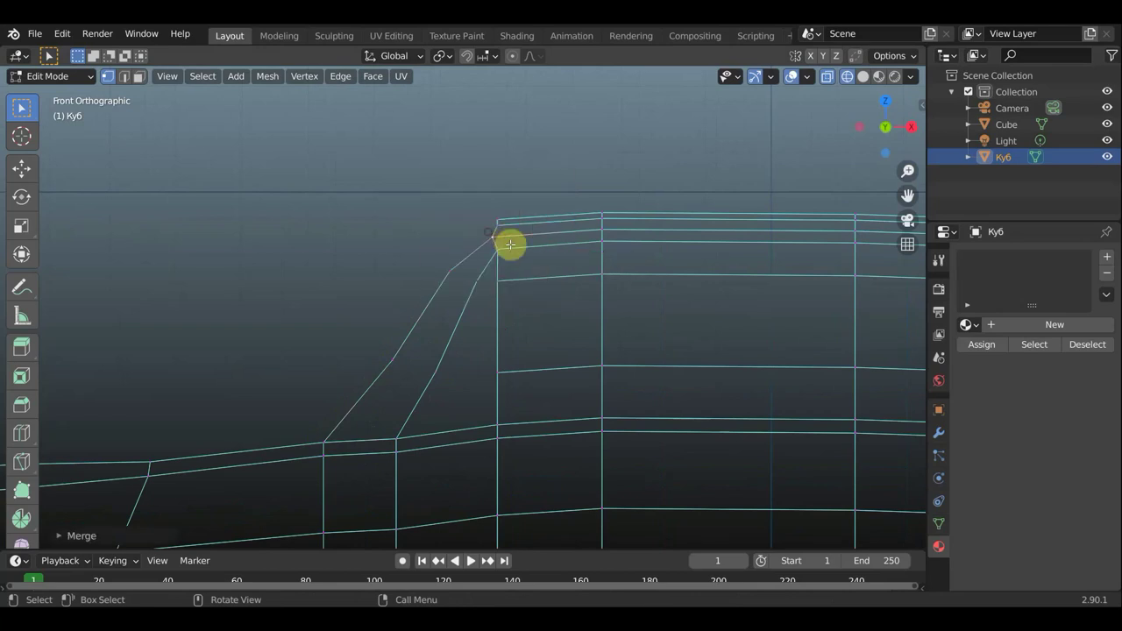
{"action": "mouse_move", "coordinate": [533, 275]}
{"action": "middle_mouse_down"}
{"action": "mouse_move", "coordinate": [569, 313]}
{"action": "mouse_move", "coordinate": [606, 295]}
{"action": "mouse_move", "coordinate": [688, 289]}
{"action": "middle_mouse_up"}
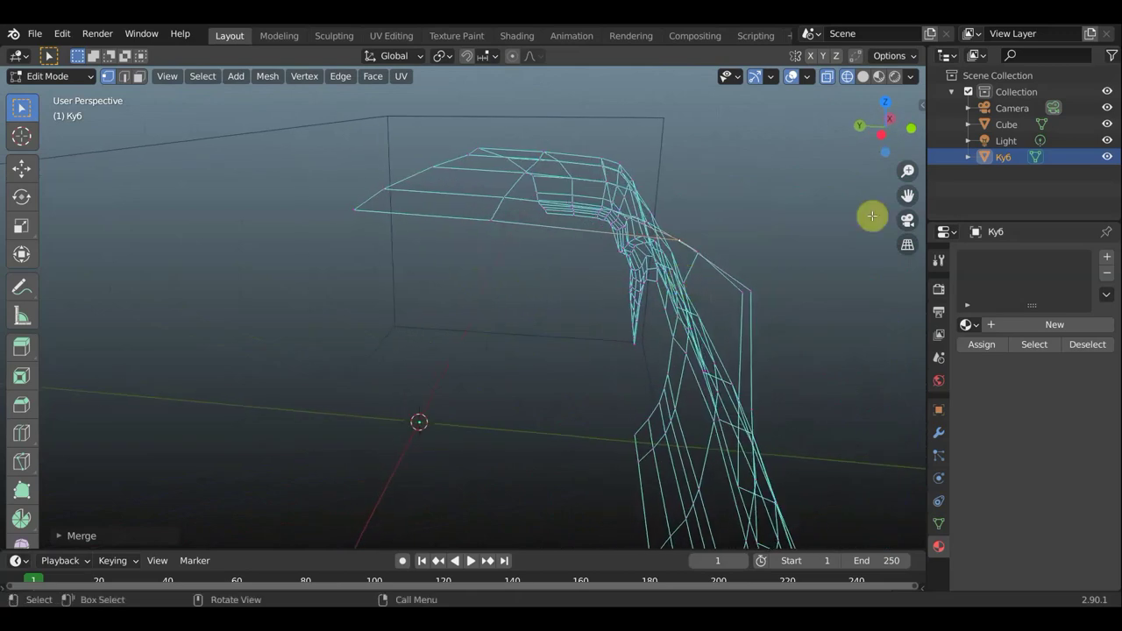
Switch to Solid shading and move a vertex onto the front blueprint outline
{"action": "left_click", "coordinate": [863, 76]}
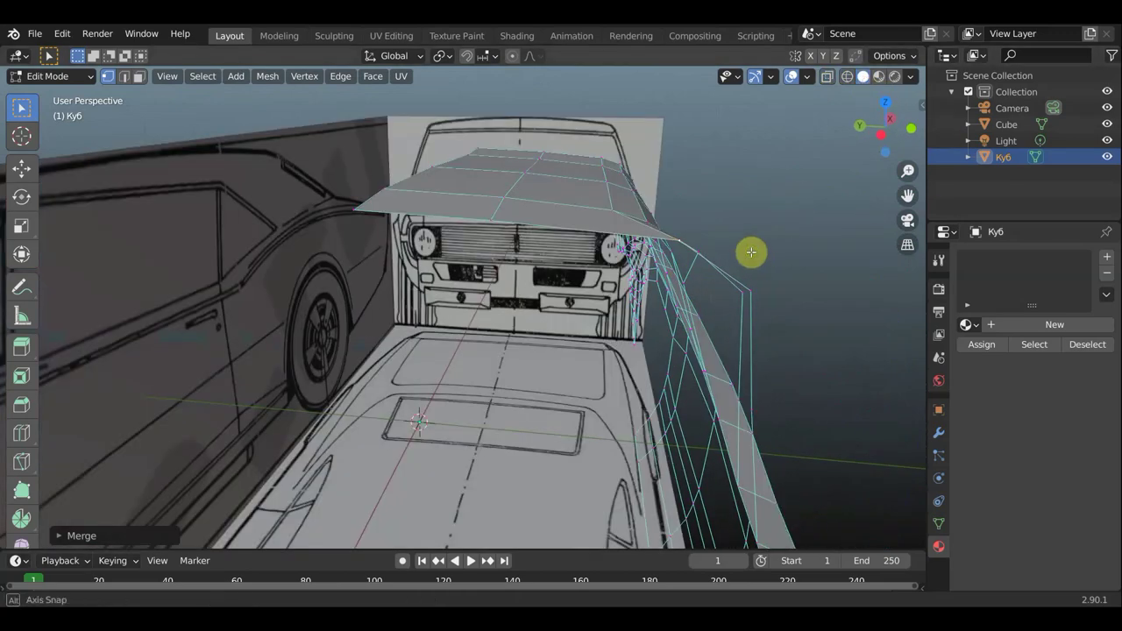
{"action": "mouse_move", "coordinate": [751, 251]}
{"action": "middle_mouse_down"}
{"action": "mouse_move", "coordinate": [744, 238]}
{"action": "mouse_move", "coordinate": [761, 292]}
{"action": "middle_mouse_up"}
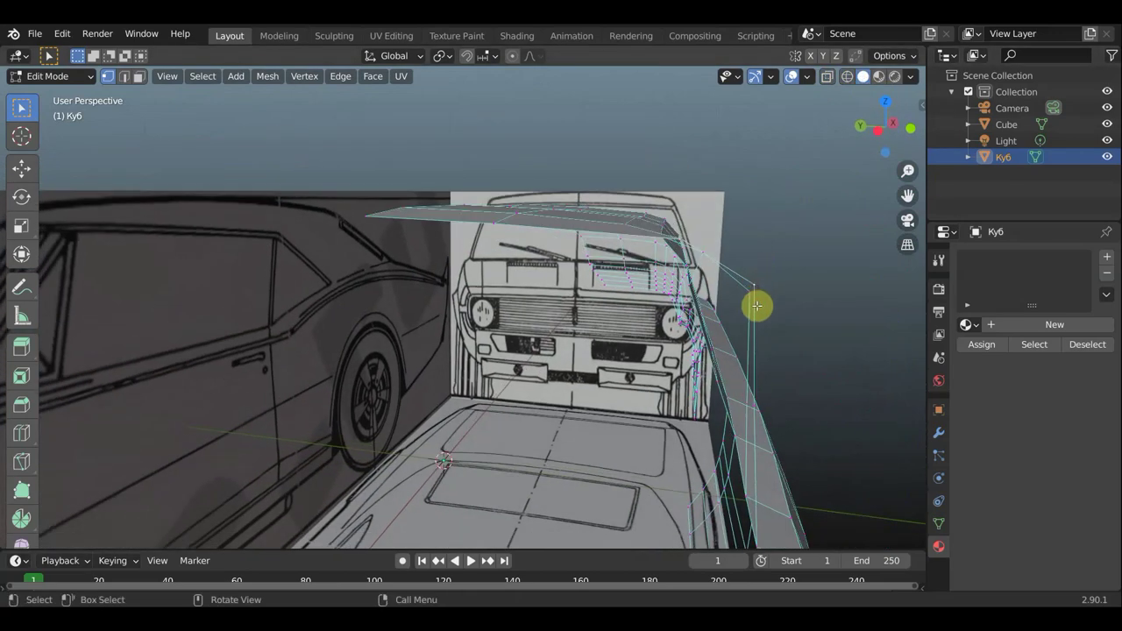
{"action": "key", "text": "g"}
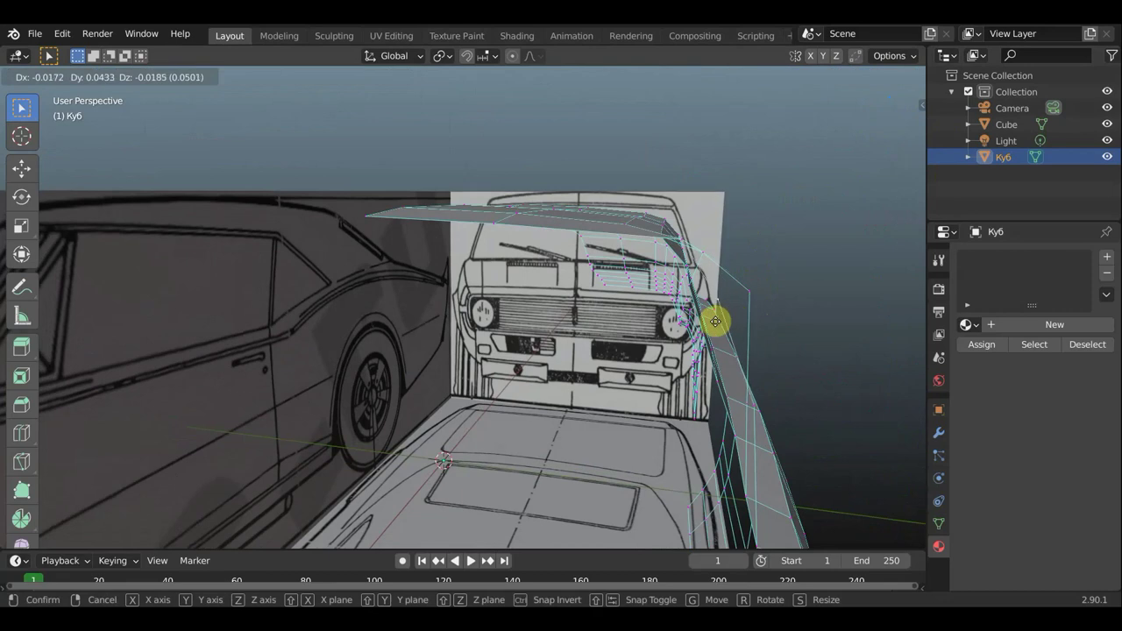
{"action": "left_click", "coordinate": [735, 302]}
{"action": "key", "text": "g"}
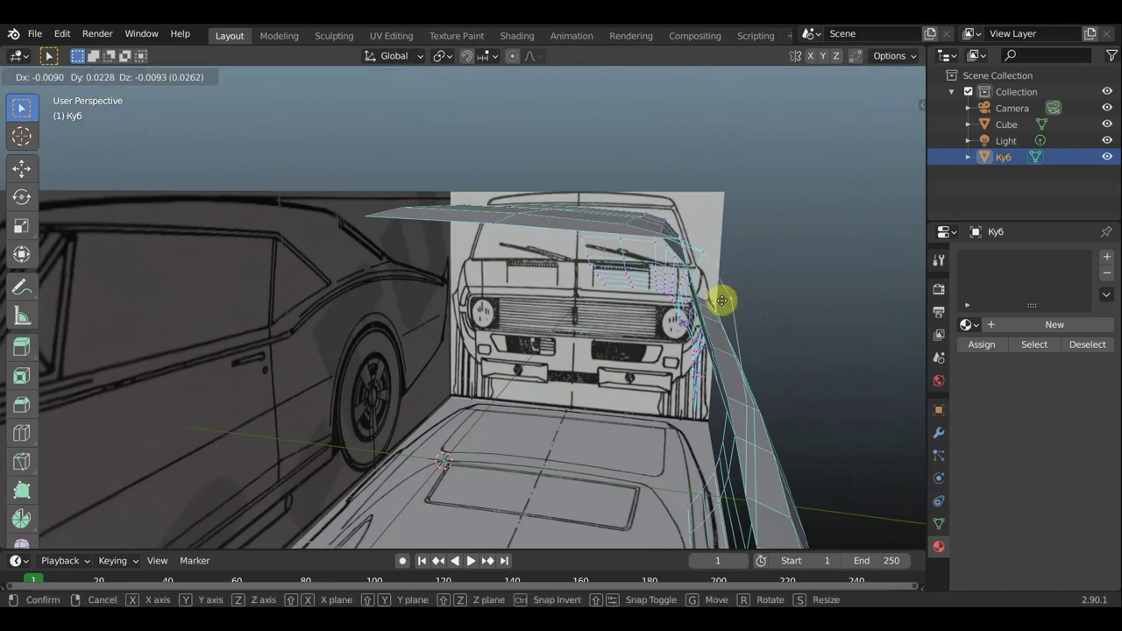
{"action": "left_click", "coordinate": [715, 303]}
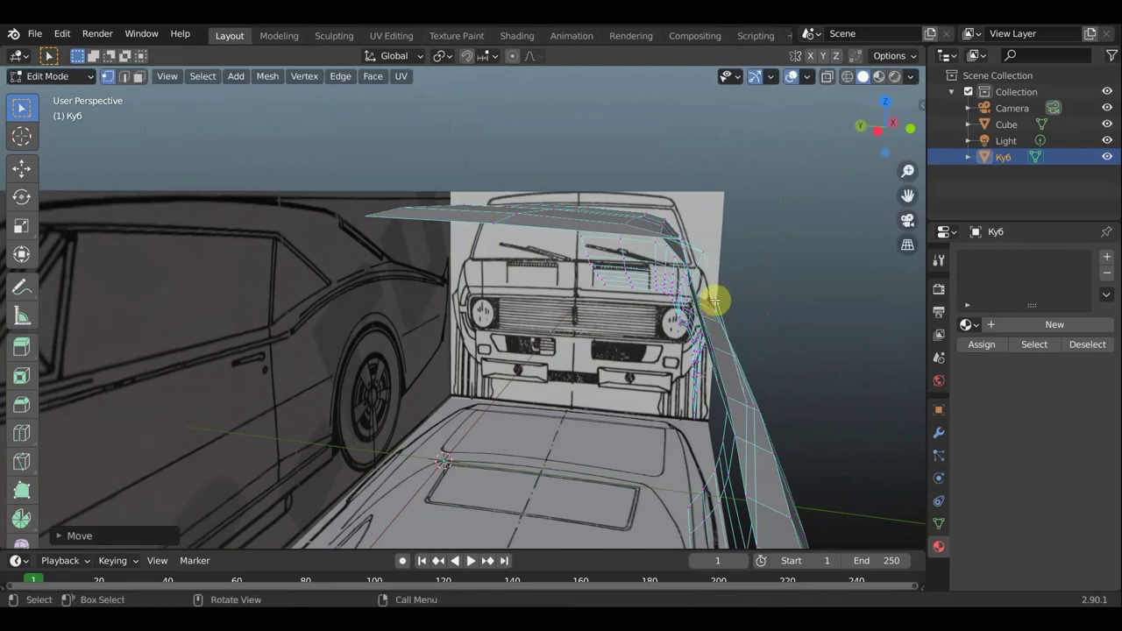
{"action": "key", "text": "g"}
{"action": "left_click", "coordinate": [695, 257]}
Move a hood-side vertex onto the side blueprint line
{"action": "mouse_move", "coordinate": [713, 263]}
{"action": "middle_mouse_down"}
{"action": "mouse_move", "coordinate": [530, 269]}
{"action": "mouse_move", "coordinate": [482, 291]}
{"action": "middle_mouse_up"}
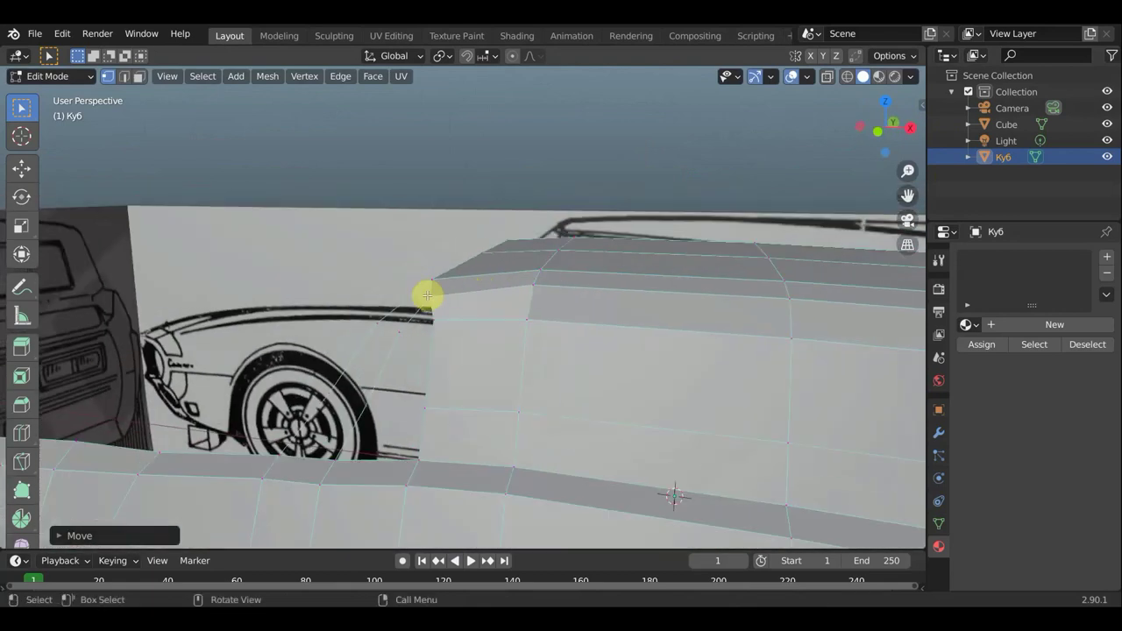
{"action": "key", "text": "g"}
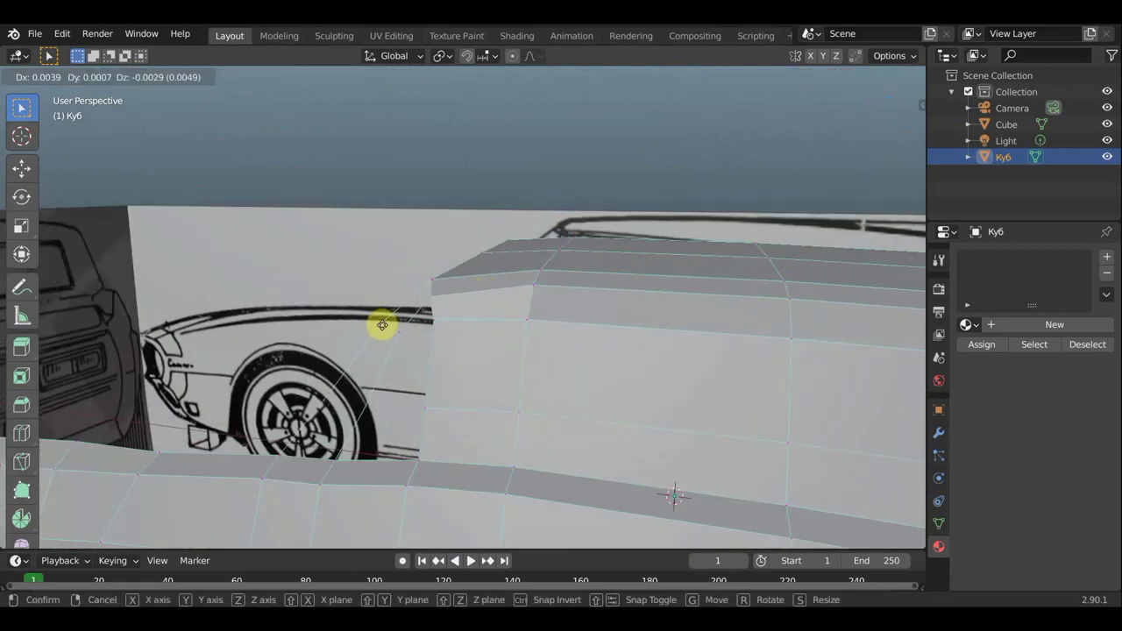
{"action": "left_click", "coordinate": [383, 326]}
{"action": "key", "text": "g"}
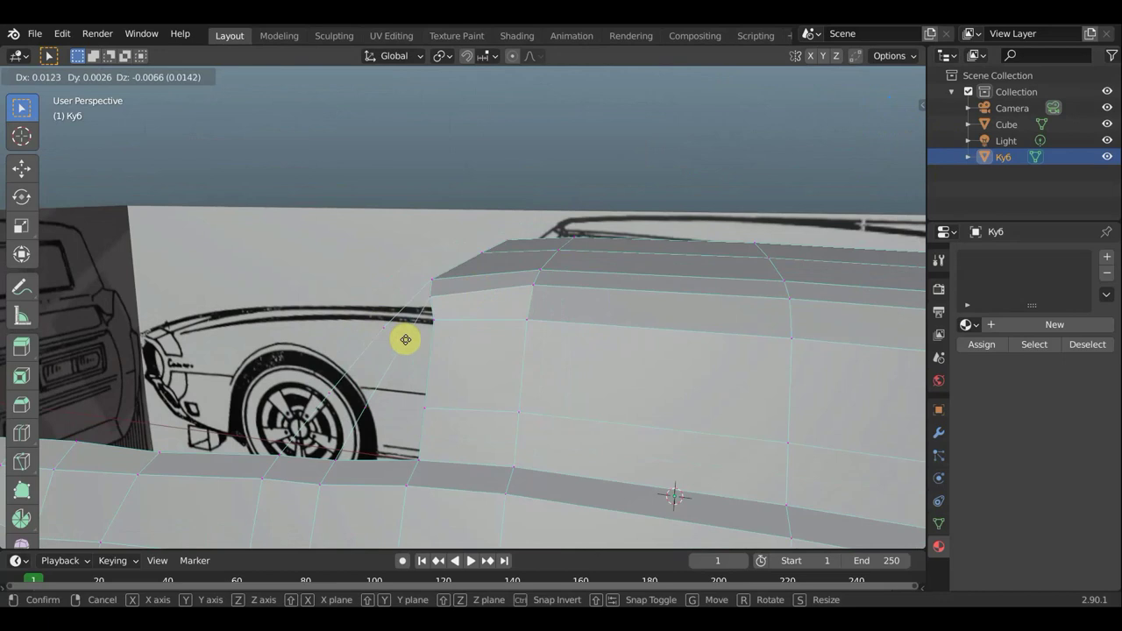
{"action": "right_click", "coordinate": [404, 338]}
Move four windshield-pillar vertices onto the blueprint's pillar line
{"action": "middle_click_drag", "start_coordinate": [336, 456], "coordinate": [595, 435]}
{"action": "key", "text": "g"}
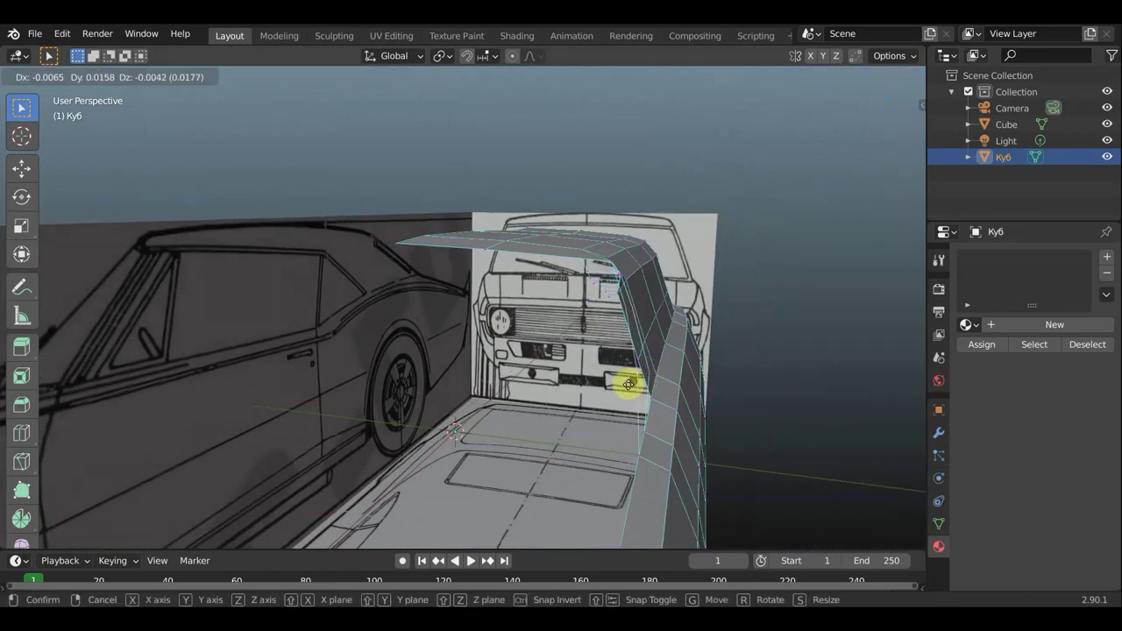
{"action": "left_click", "coordinate": [624, 386]}
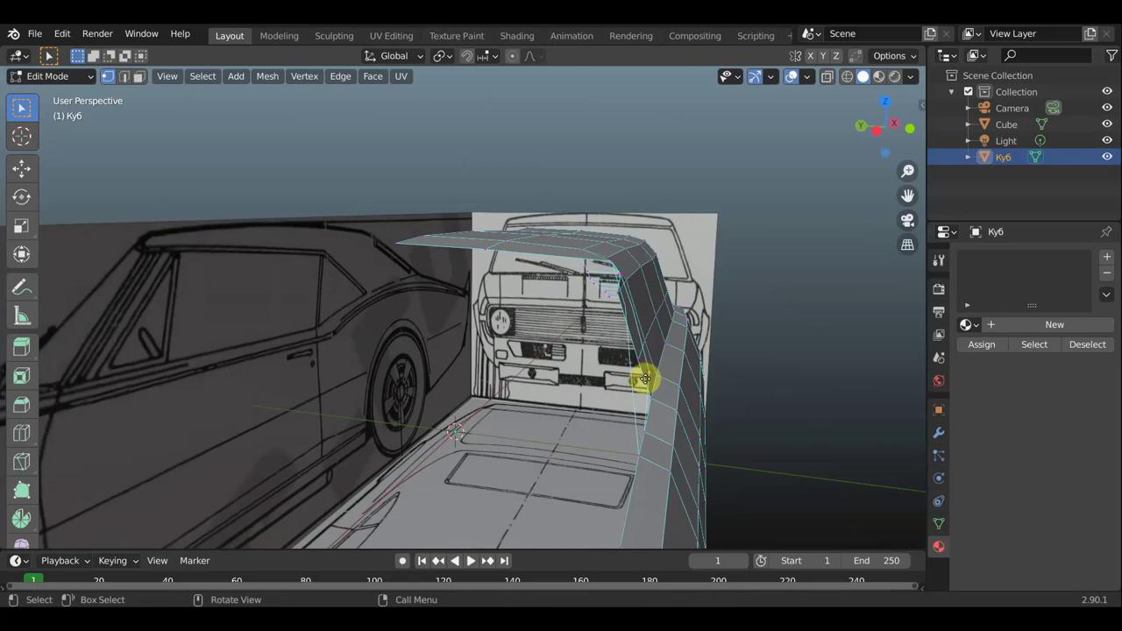
{"action": "key", "text": "g"}
{"action": "left_click", "coordinate": [638, 382]}
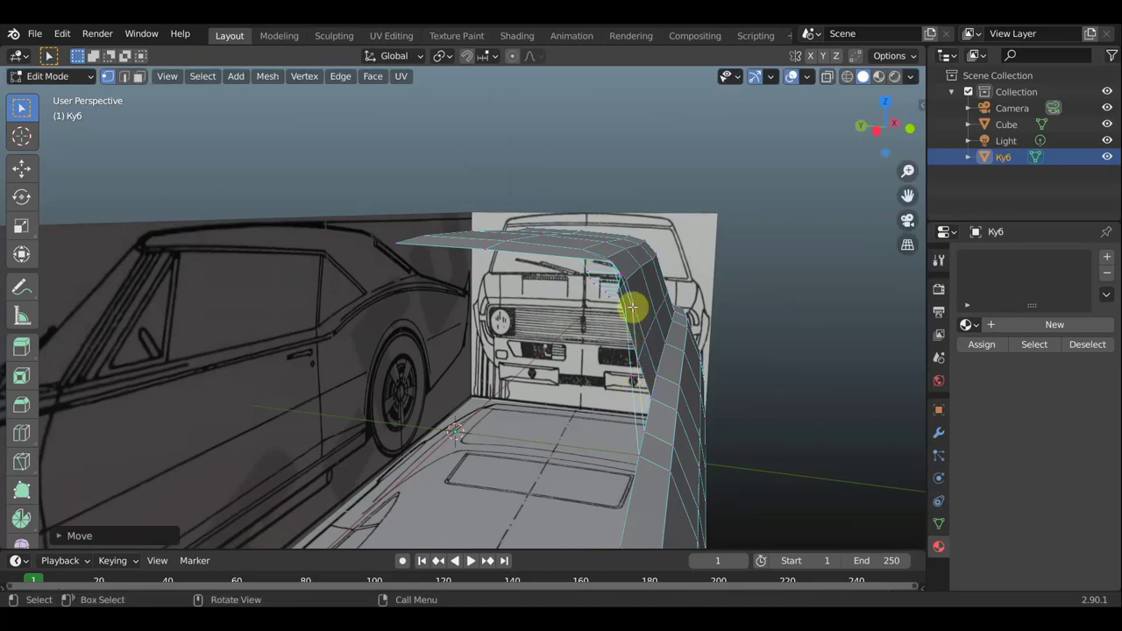
{"action": "key", "text": "g"}
{"action": "left_click", "coordinate": [624, 312]}
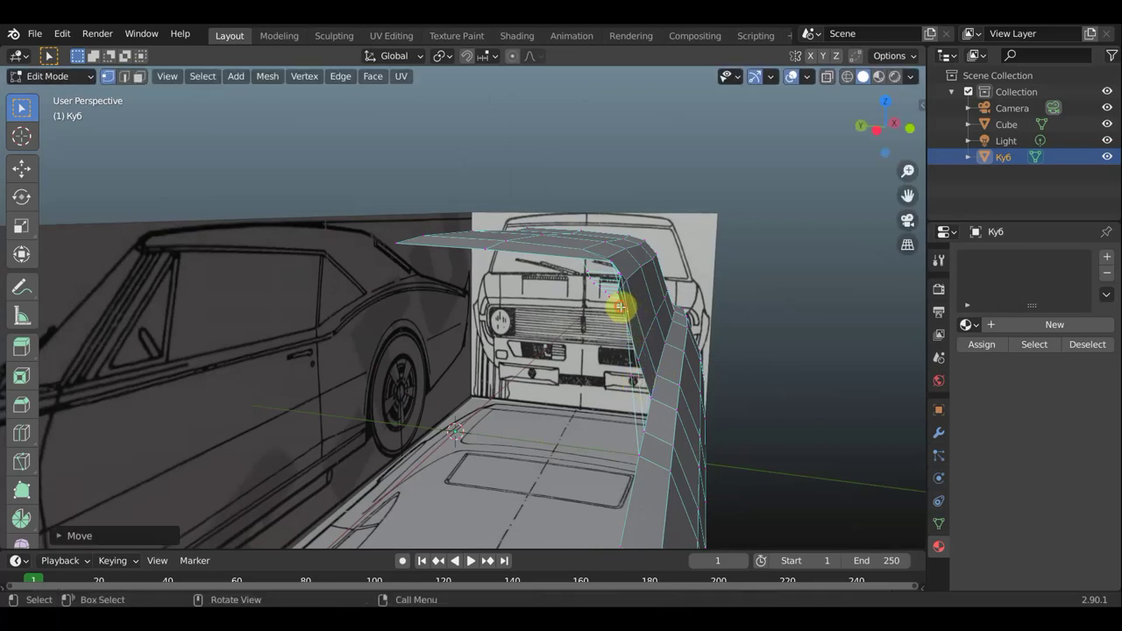
{"action": "key", "text": "g"}
{"action": "left_click", "coordinate": [614, 311]}
{"action": "mouse_move", "coordinate": [614, 325]}
{"action": "middle_mouse_down"}
{"action": "mouse_move", "coordinate": [616, 360]}
{"action": "mouse_move", "coordinate": [586, 333]}
{"action": "mouse_move", "coordinate": [626, 363]}
{"action": "mouse_move", "coordinate": [658, 325]}
{"action": "mouse_move", "coordinate": [601, 321]}
{"action": "mouse_move", "coordinate": [639, 363]}
{"action": "mouse_move", "coordinate": [721, 371]}
{"action": "middle_mouse_up"}
Move the upper hood-edge vertices onto the blueprint outline
{"action": "key", "text": "g"}
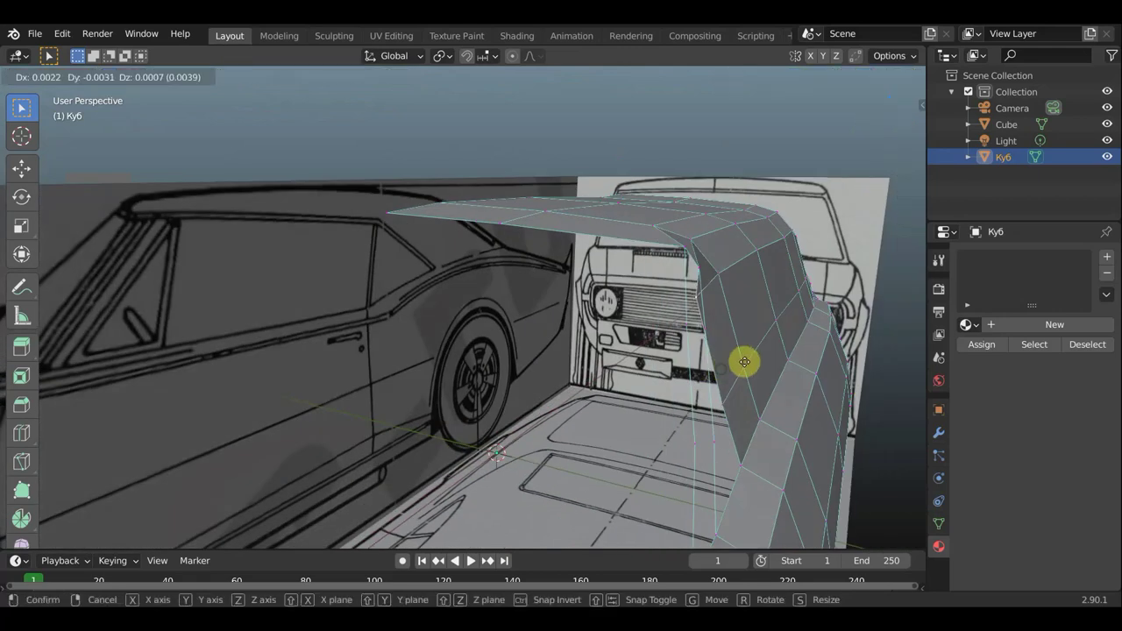
{"action": "left_click", "coordinate": [744, 359]}
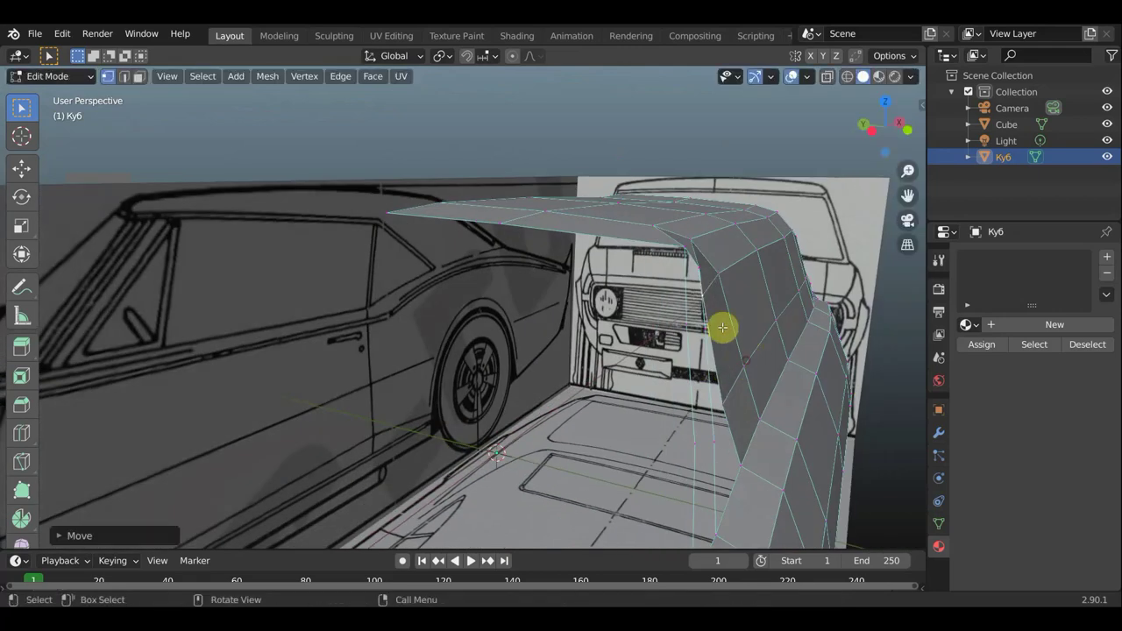
{"action": "key", "text": "g"}
{"action": "left_click", "coordinate": [692, 268]}
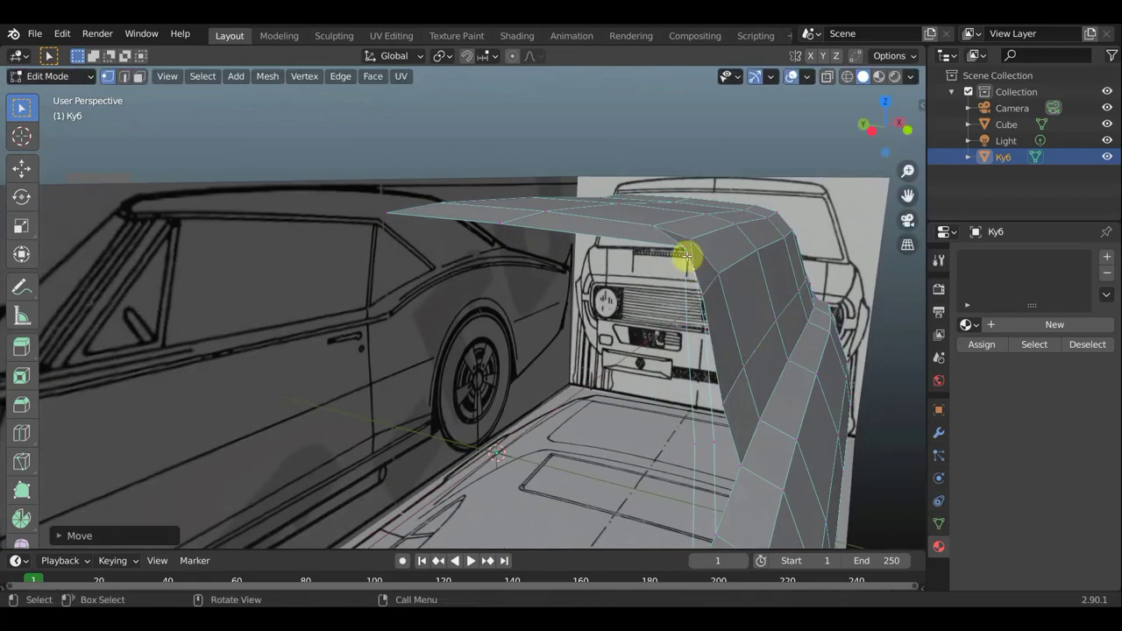
{"action": "key", "text": "g"}
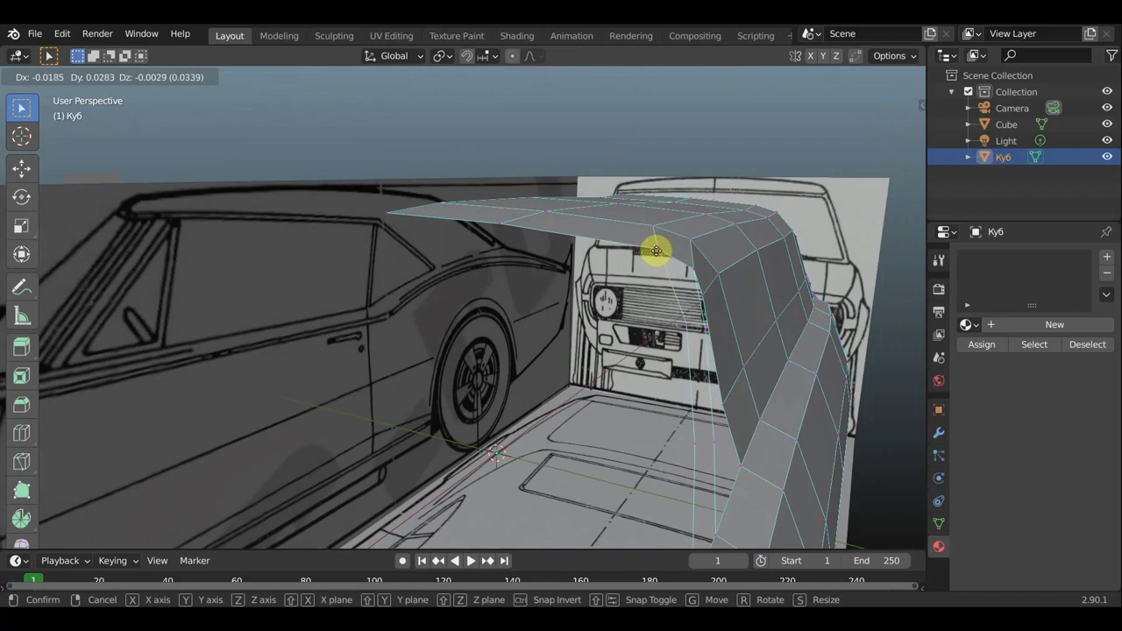
{"action": "left_click", "coordinate": [656, 251]}
{"action": "key", "text": "g"}
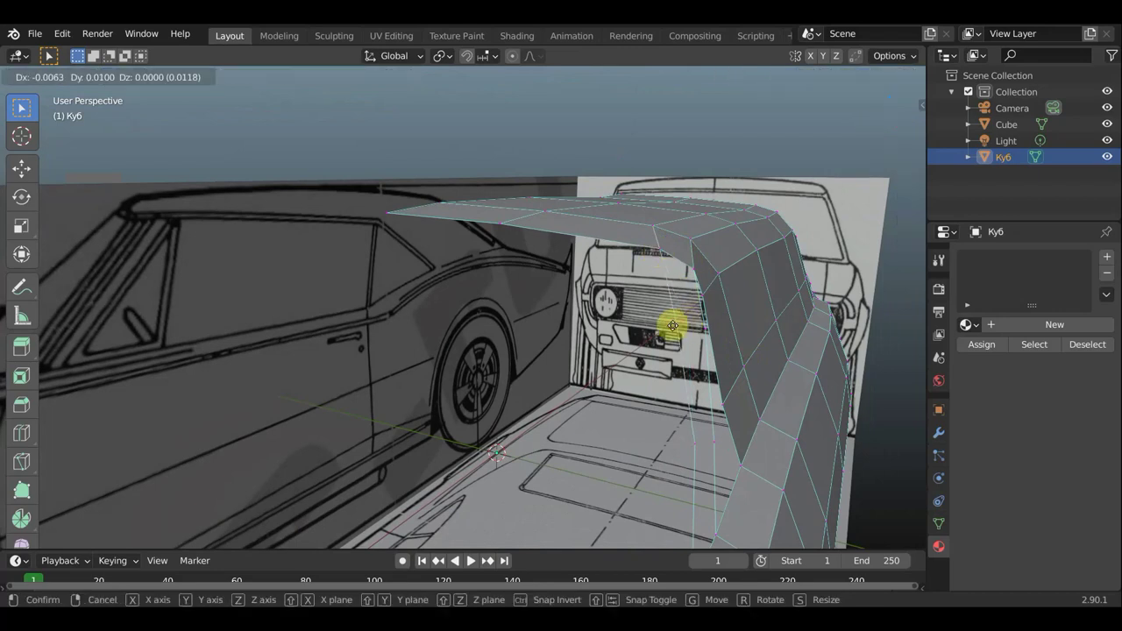
{"action": "left_click", "coordinate": [679, 325]}
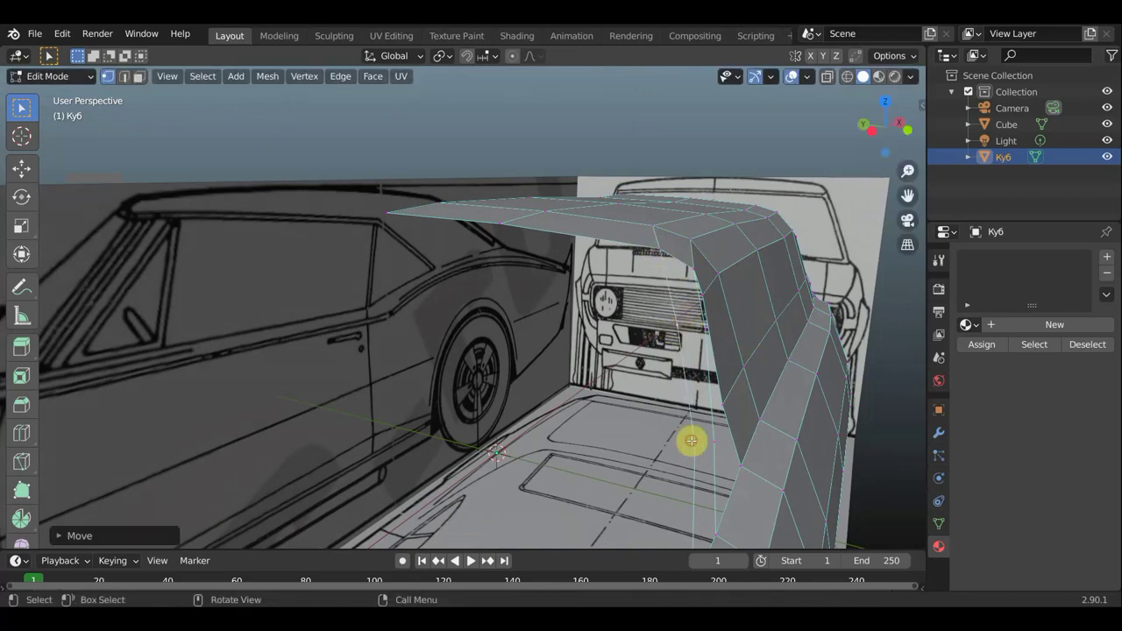
Settle the lower hood-side, grille and hood front corner vertices onto the hood line
{"action": "key", "text": "g"}
{"action": "left_click", "coordinate": [716, 432]}
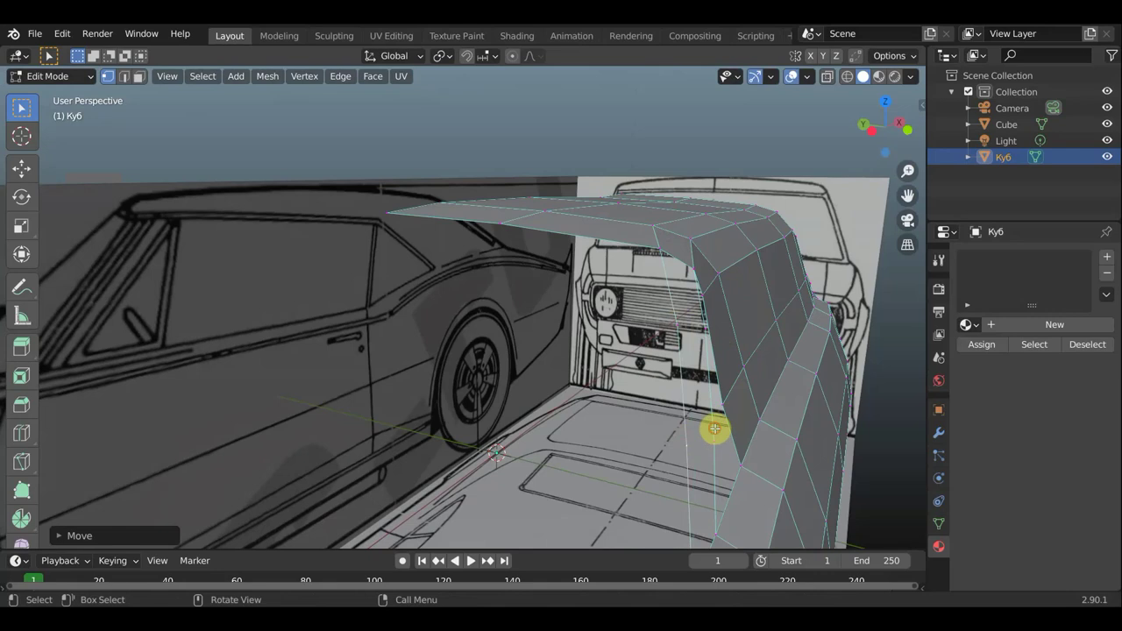
{"action": "key", "text": "g"}
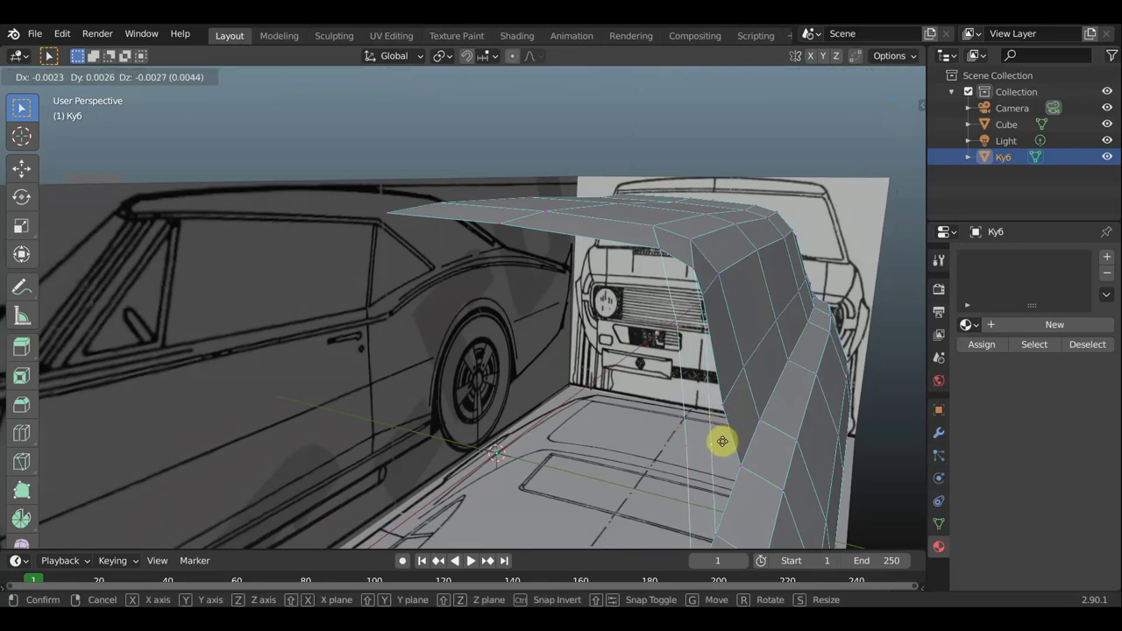
{"action": "left_click", "coordinate": [721, 440]}
{"action": "key", "text": "g"}
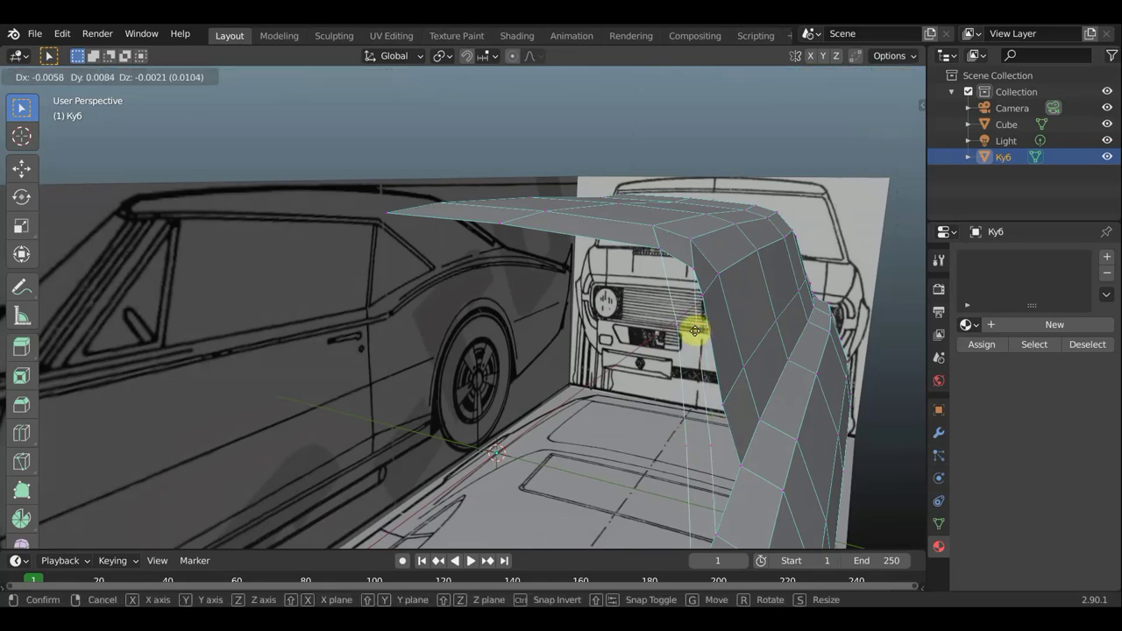
{"action": "left_click", "coordinate": [697, 329]}
{"action": "key", "text": "g"}
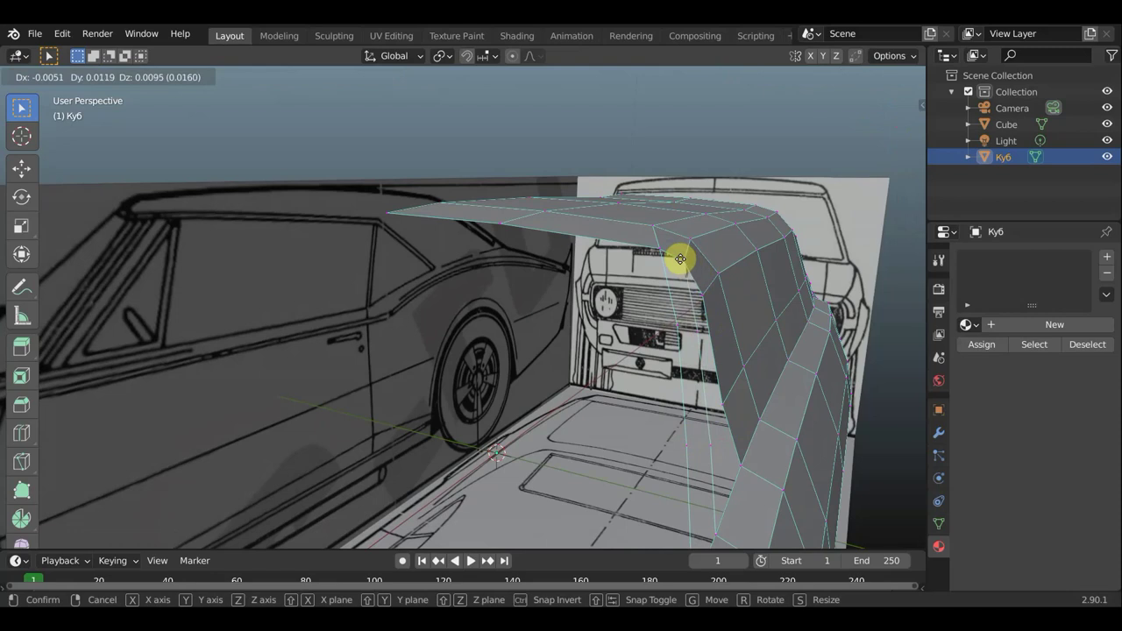
{"action": "left_click", "coordinate": [699, 278]}
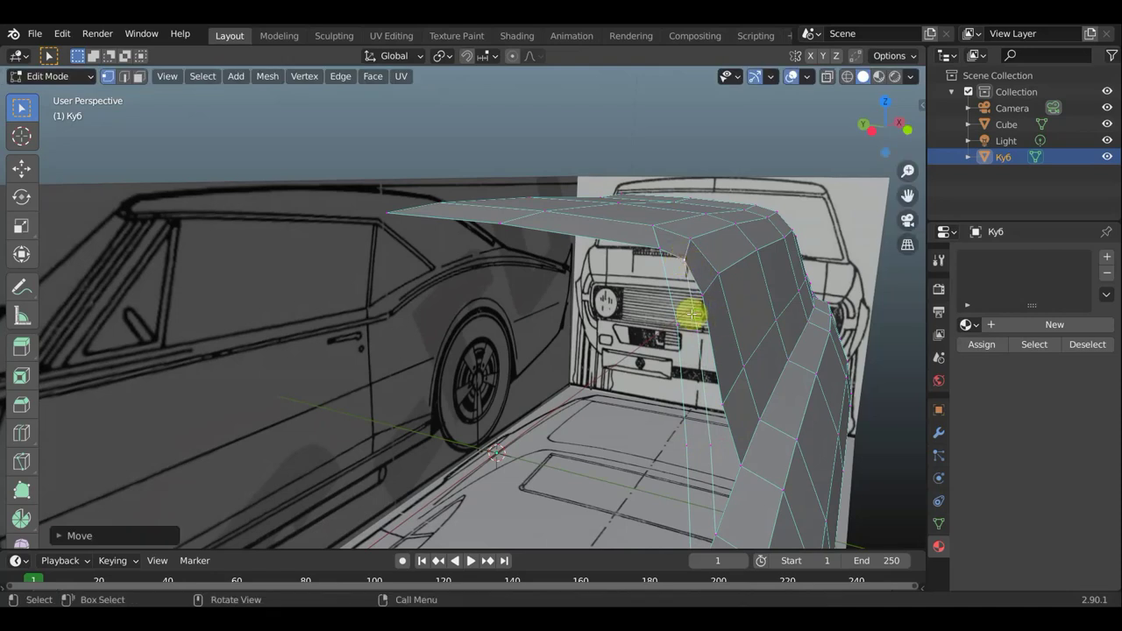
In a close side view, pull a side vertex down toward the front wheel and select a lower side-edge vertex
{"action": "mouse_move", "coordinate": [693, 325]}
{"action": "middle_mouse_down"}
{"action": "mouse_move", "coordinate": [588, 298]}
{"action": "mouse_move", "coordinate": [382, 398]}
{"action": "middle_mouse_up"}
{"action": "scroll", "coordinate": [587, 297], "scroll_direction": "down", "scroll_amount": 2}
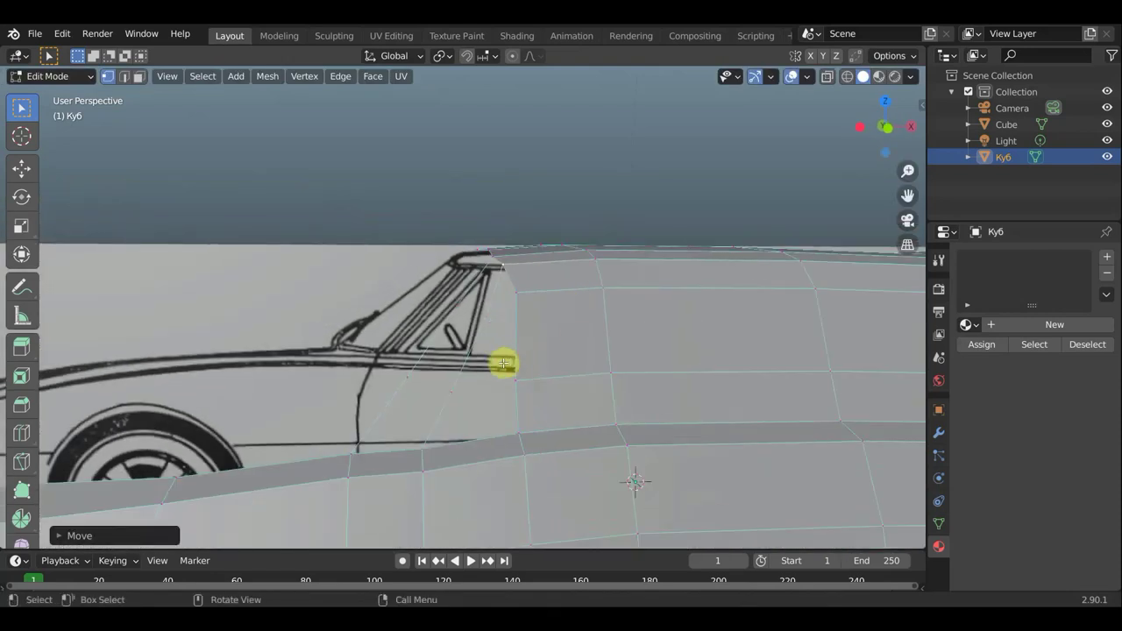
{"action": "left_click_drag", "start_coordinate": [383, 399], "coordinate": [296, 503]}
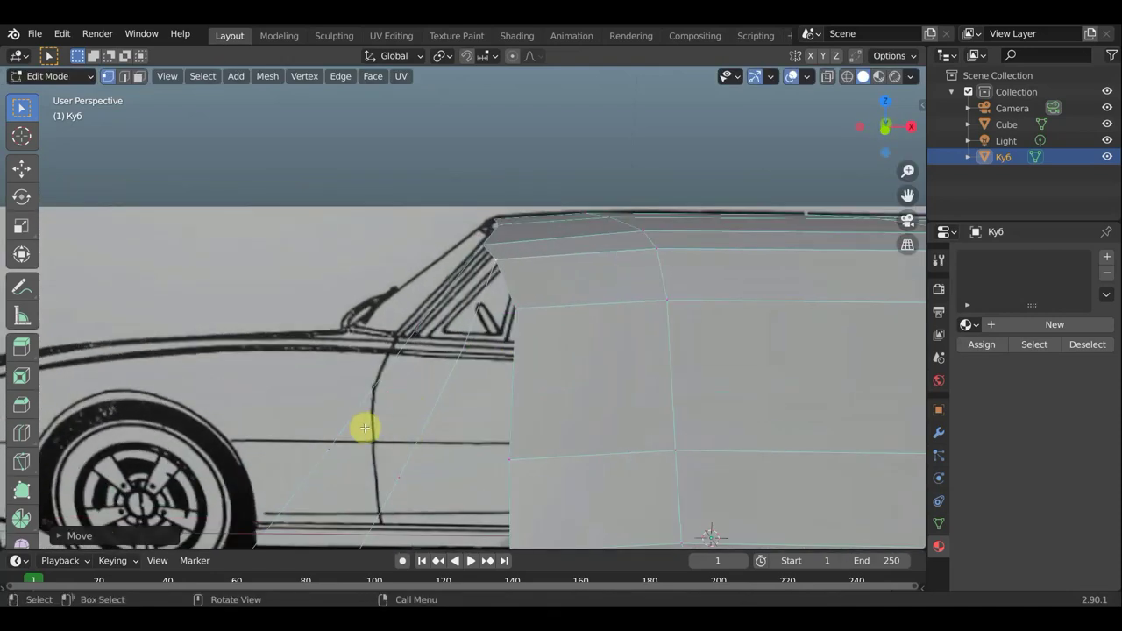
{"action": "left_click", "coordinate": [290, 508]}
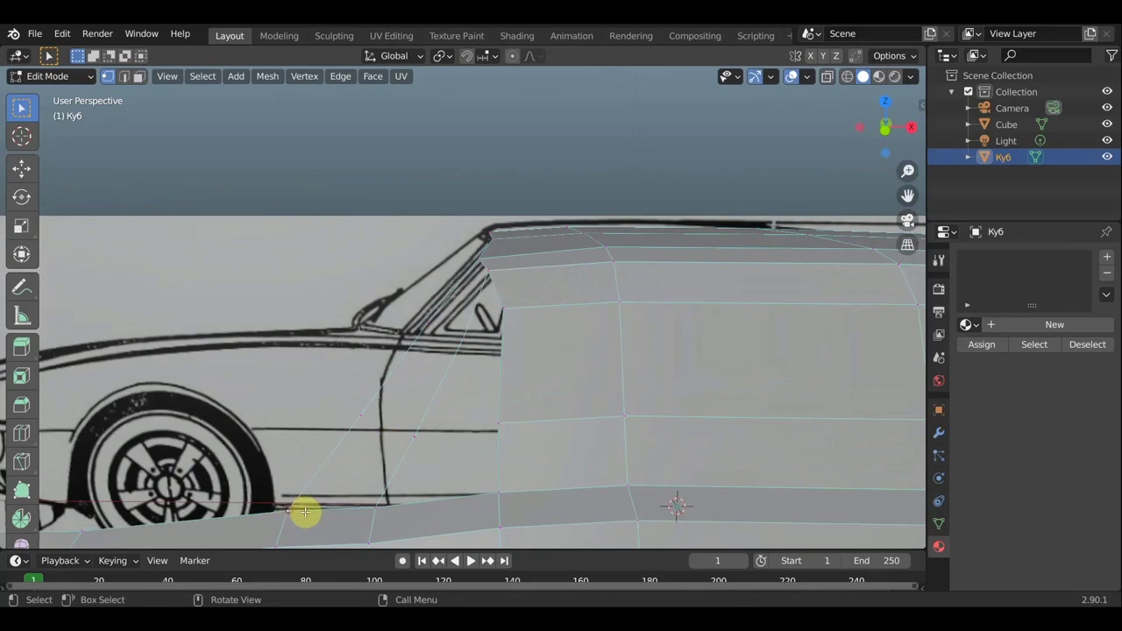
In front view, place the pillar top and roof corner vertices on the roof-pillar corner outline
{"action": "key", "text": "KP_1"}
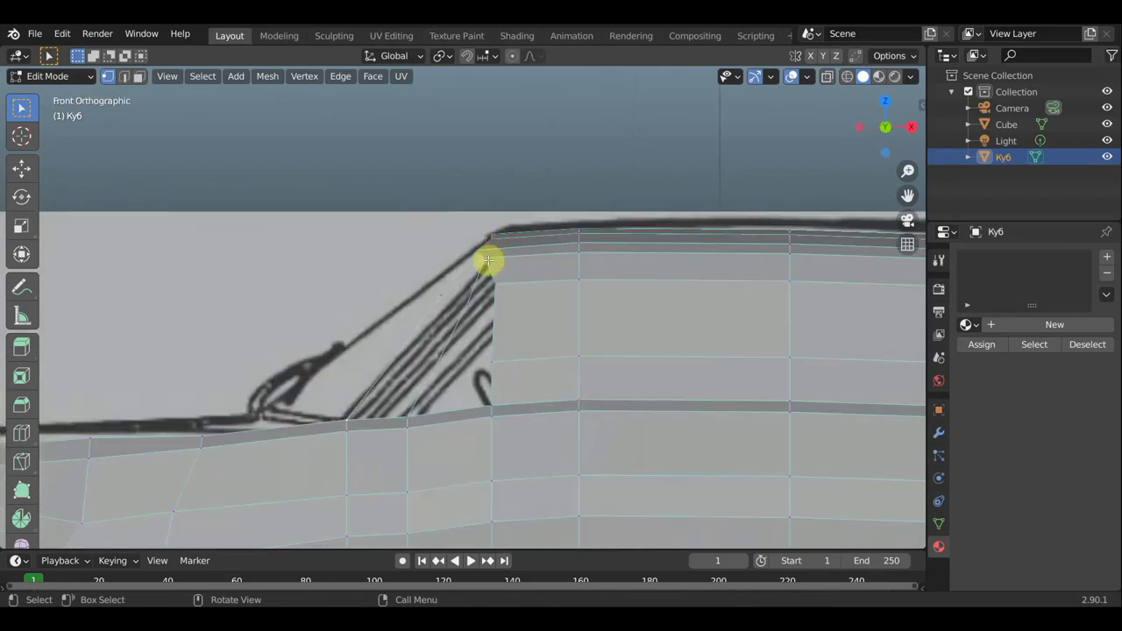
{"action": "key", "text": "g"}
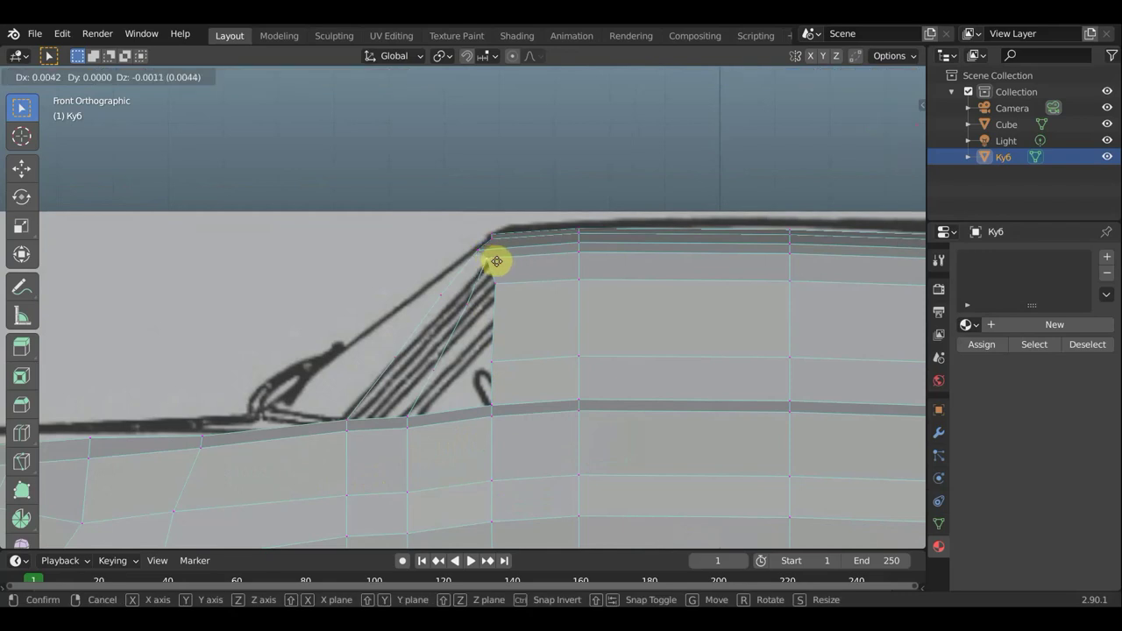
{"action": "left_click", "coordinate": [510, 272]}
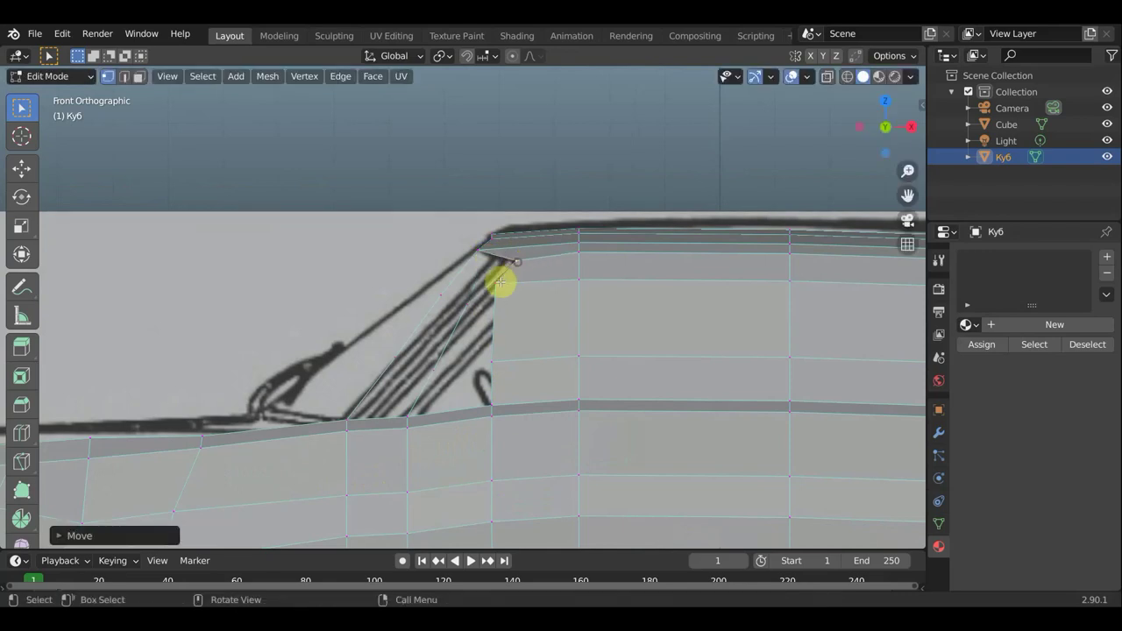
{"action": "key", "text": "g"}
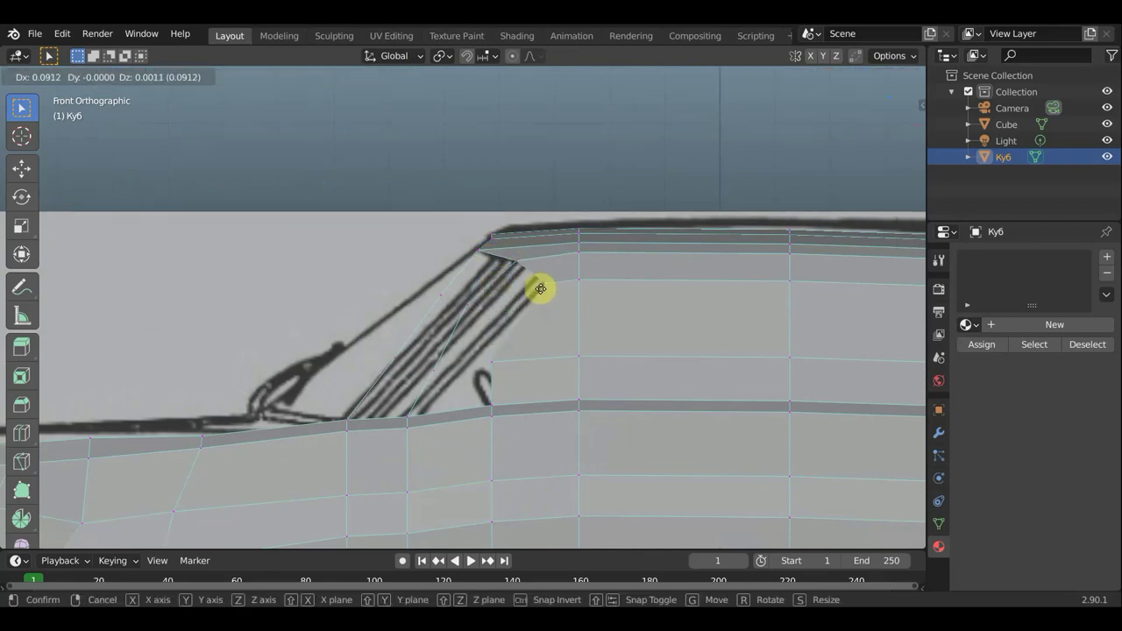
{"action": "left_click", "coordinate": [517, 261]}
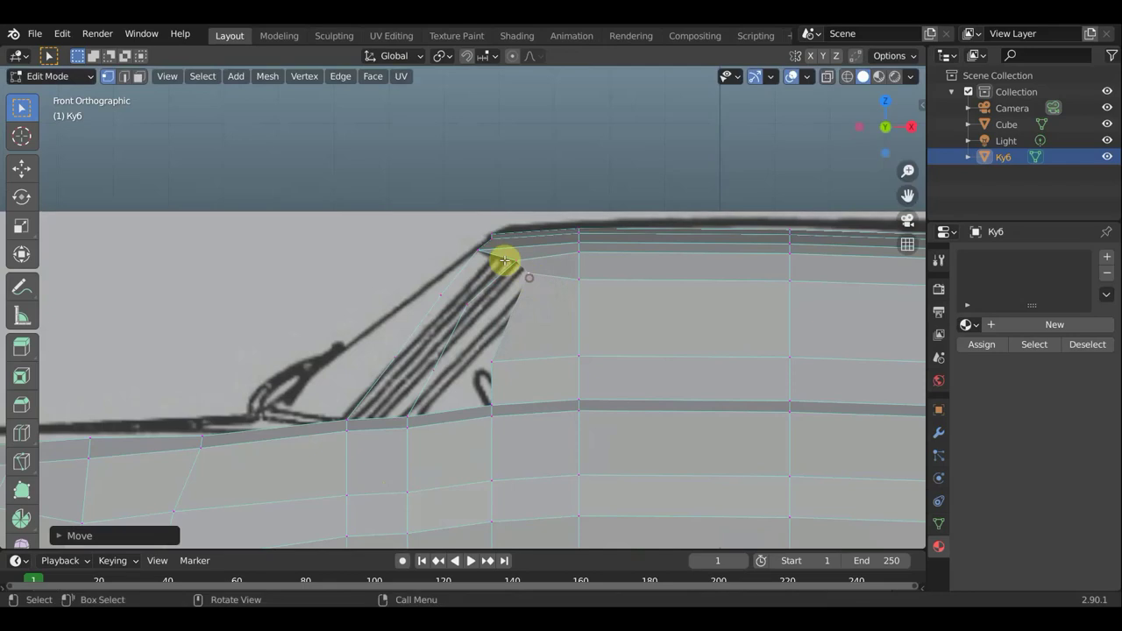
{"action": "key", "text": "g"}
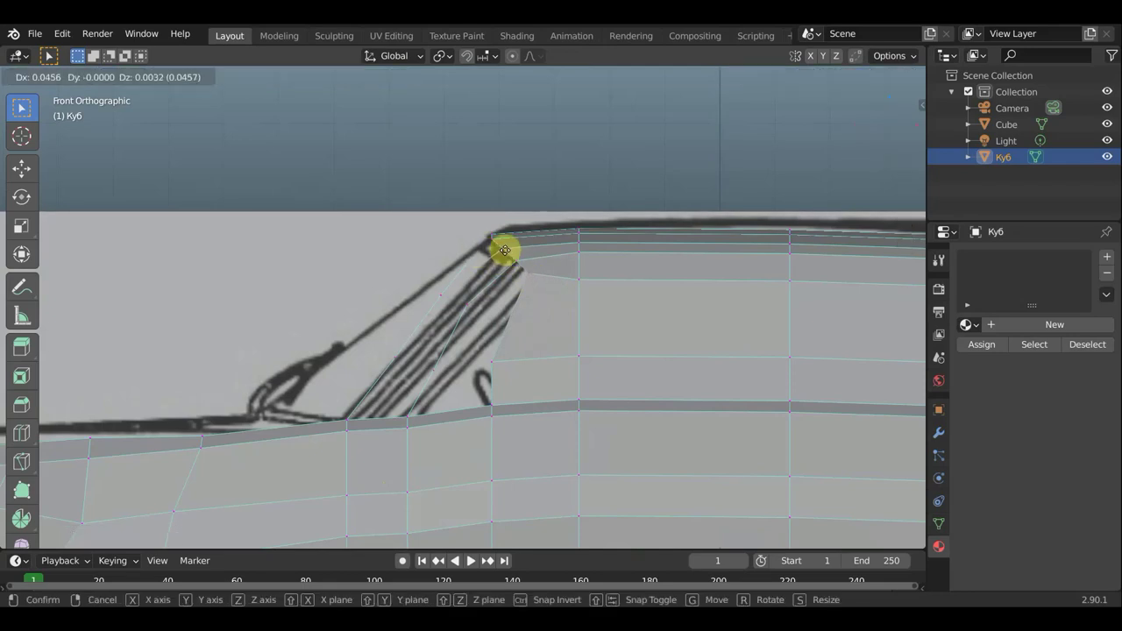
{"action": "left_click", "coordinate": [505, 251]}
{"action": "key", "text": "g"}
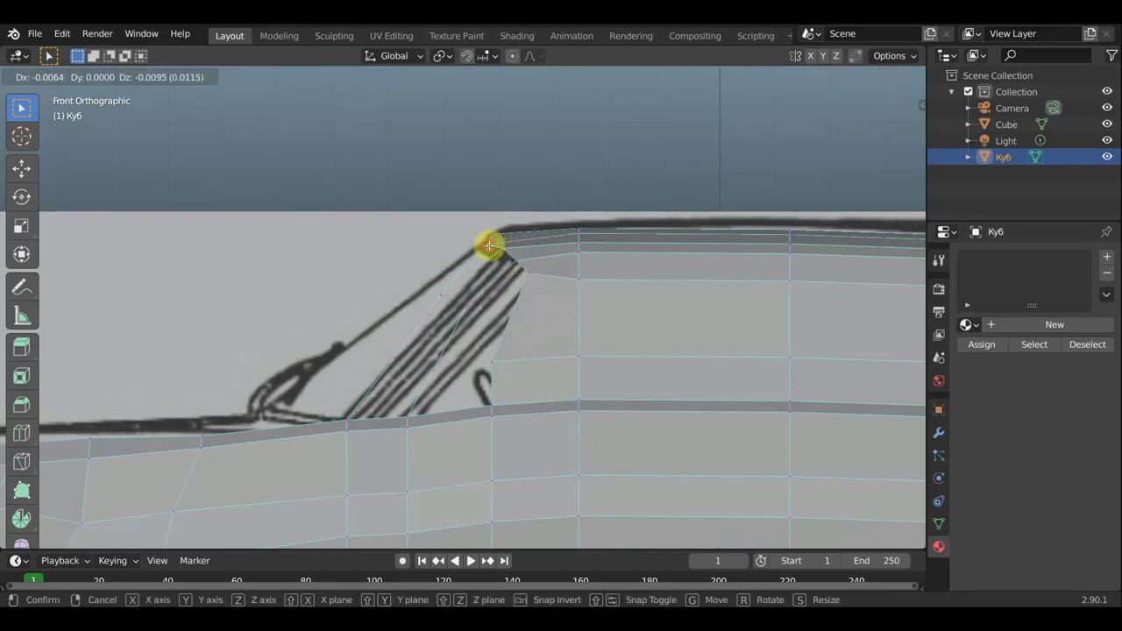
{"action": "left_click", "coordinate": [491, 245]}
{"action": "key", "text": "g"}
{"action": "left_click", "coordinate": [482, 238]}
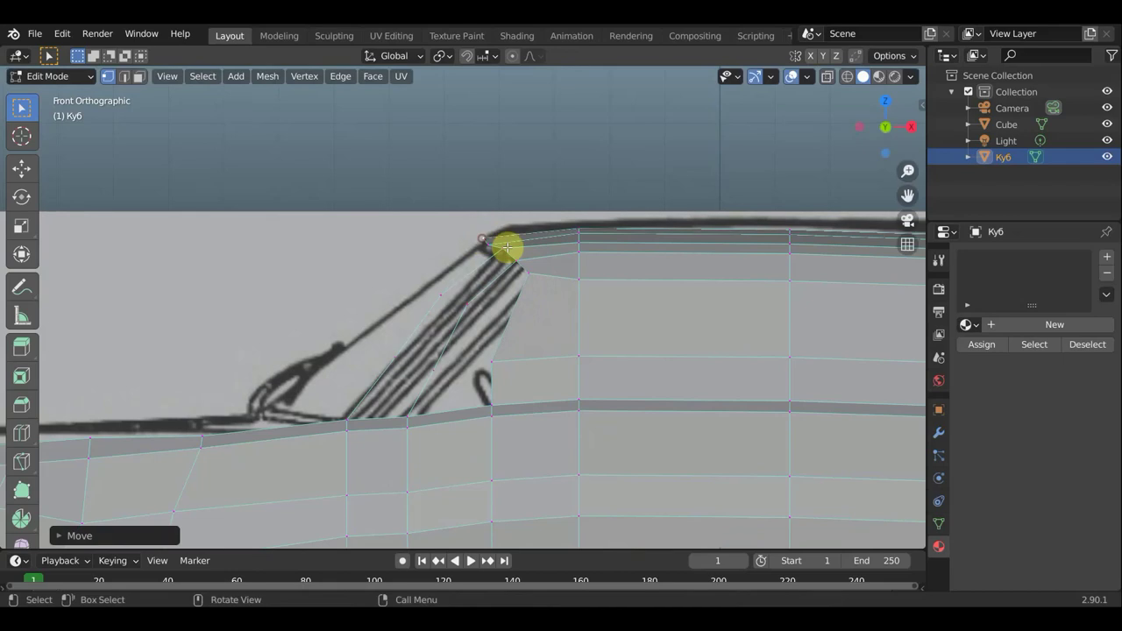
Align the mid, lower and base pillar vertices with the pillar line down to the hood
{"action": "key", "text": "g"}
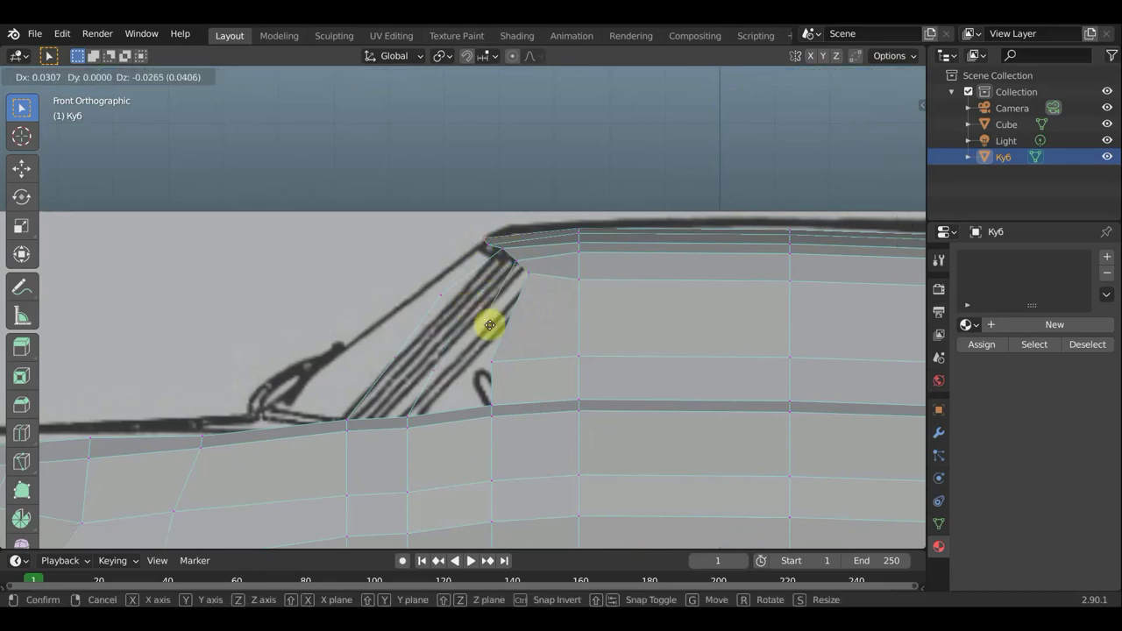
{"action": "left_click", "coordinate": [493, 329]}
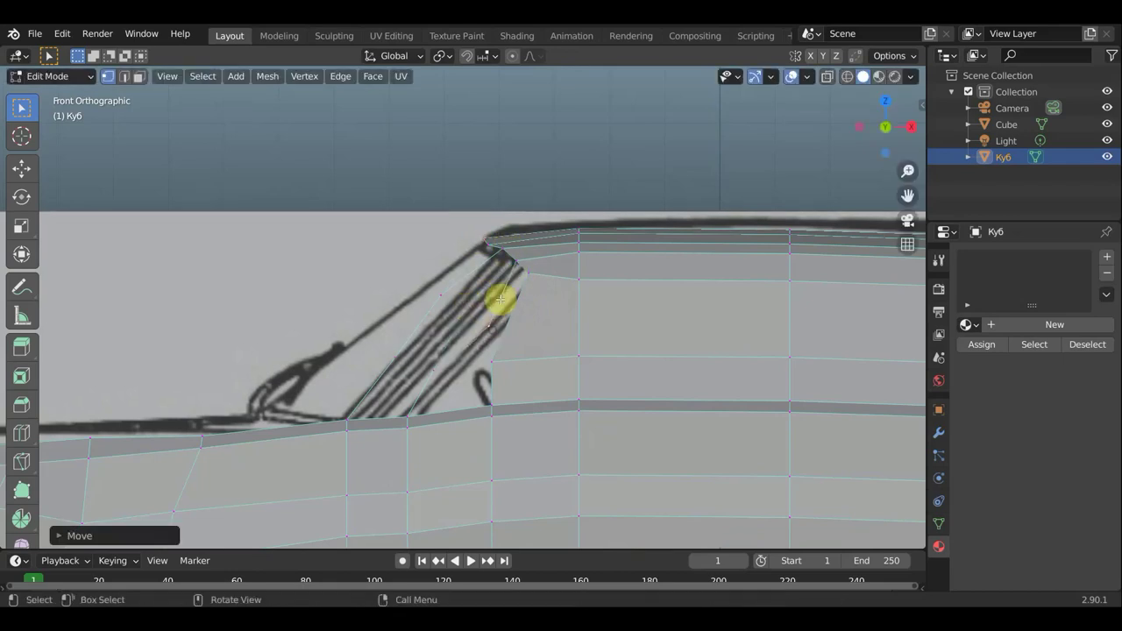
{"action": "key", "text": "g"}
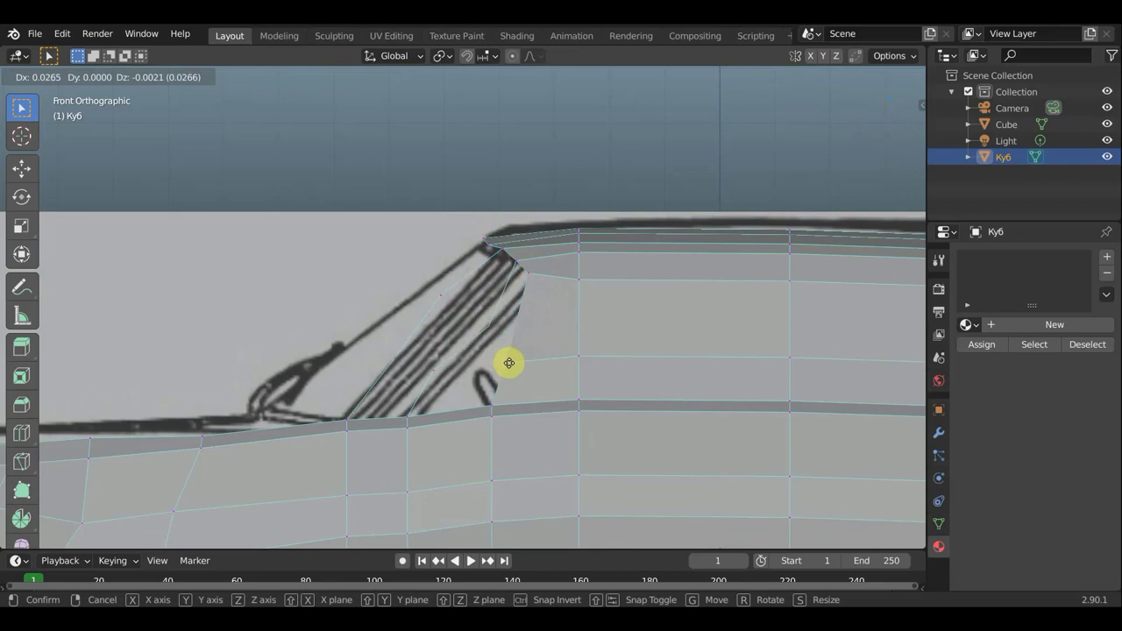
{"action": "left_click", "coordinate": [515, 364]}
{"action": "key", "text": "g"}
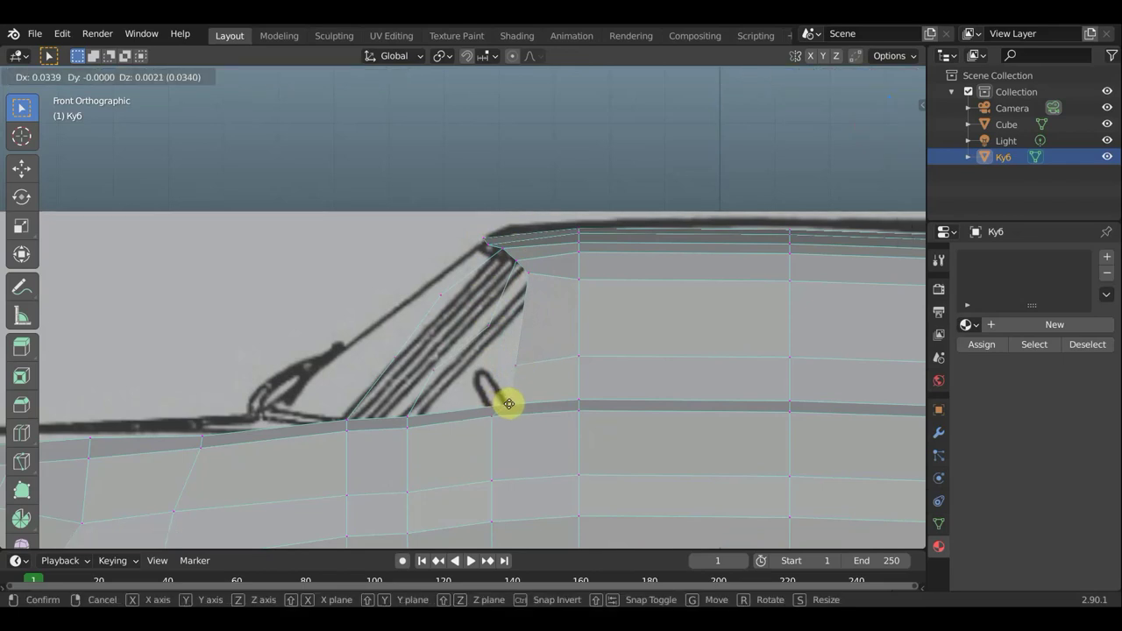
{"action": "left_click", "coordinate": [510, 402]}
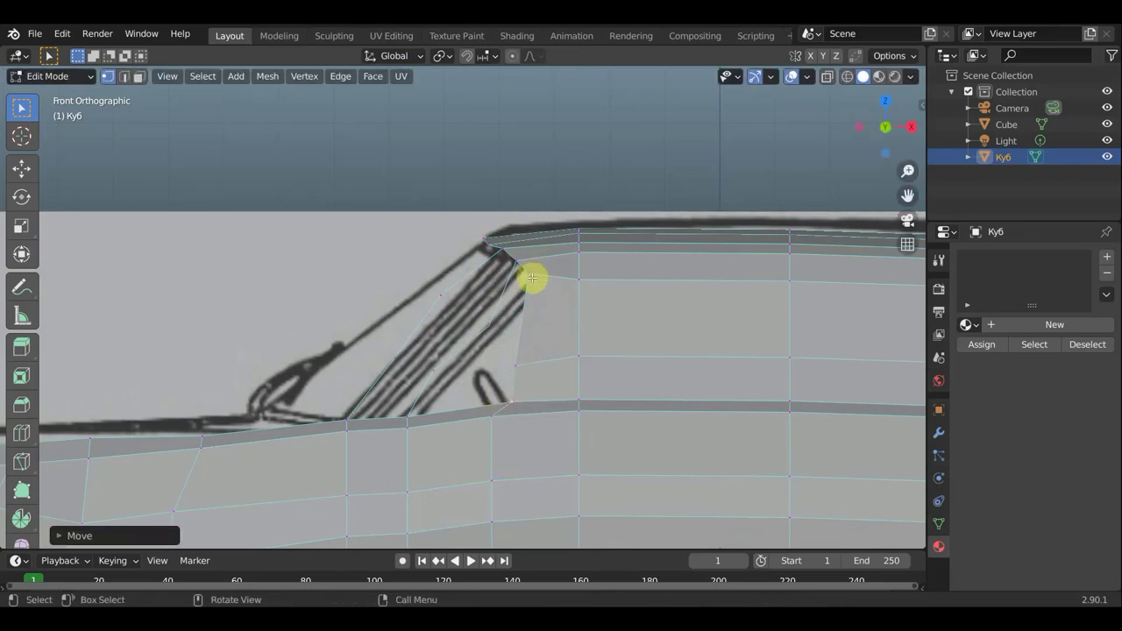
Line up the roof-side vertices beyond the roof corner with the roofline
{"action": "key", "text": "g"}
{"action": "left_click", "coordinate": [570, 280]}
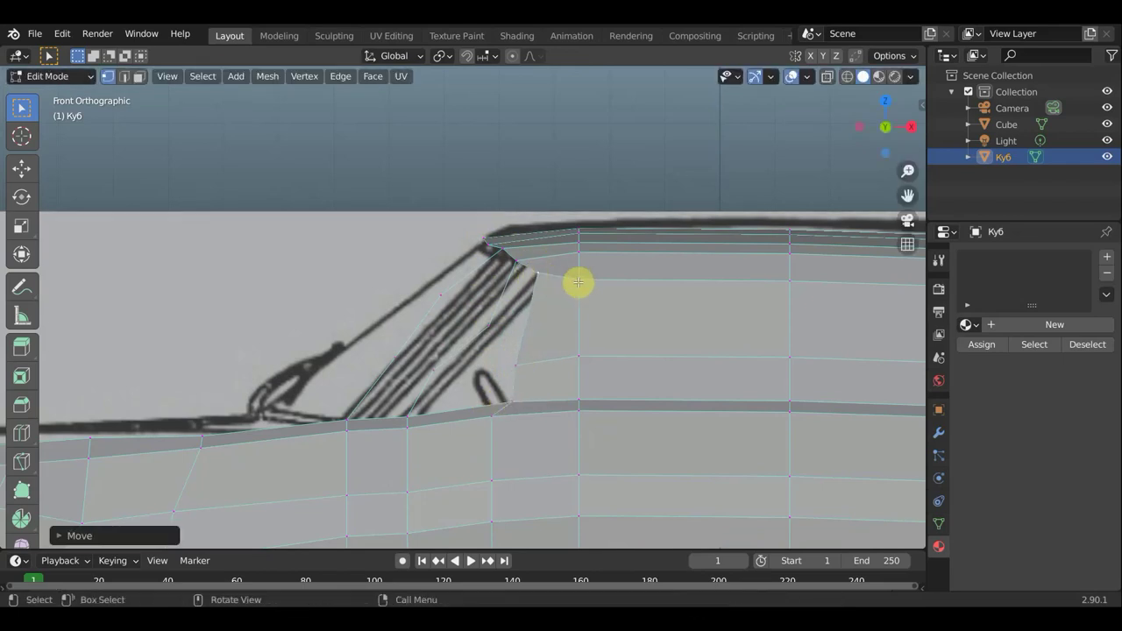
{"action": "key", "text": "g"}
{"action": "left_click", "coordinate": [580, 262]}
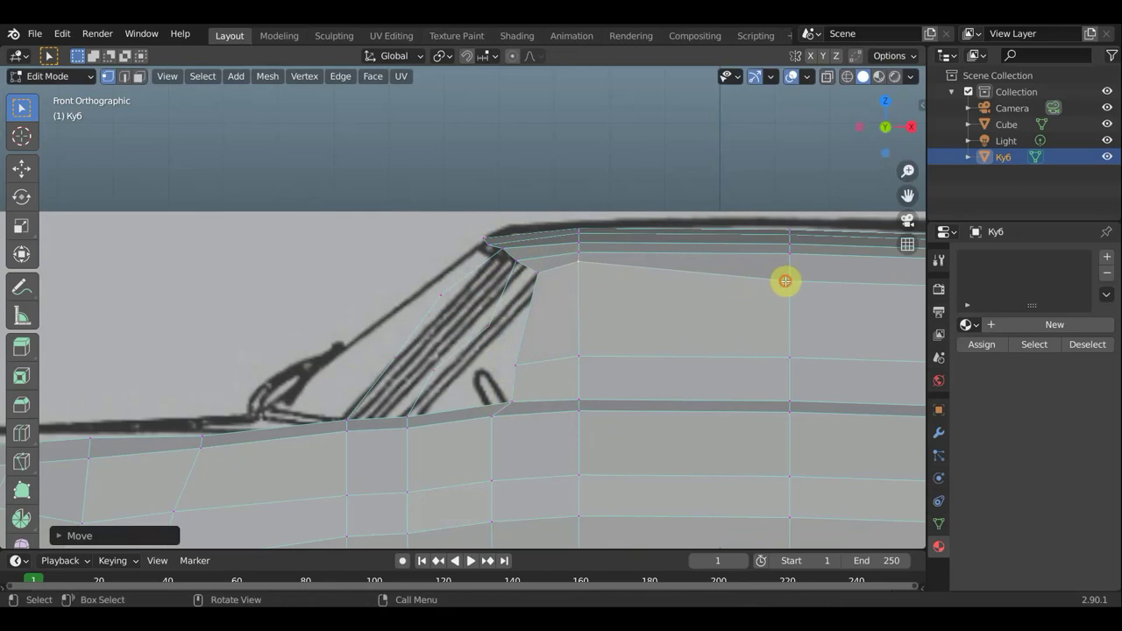
{"action": "key", "text": "g"}
{"action": "left_click", "coordinate": [787, 260]}
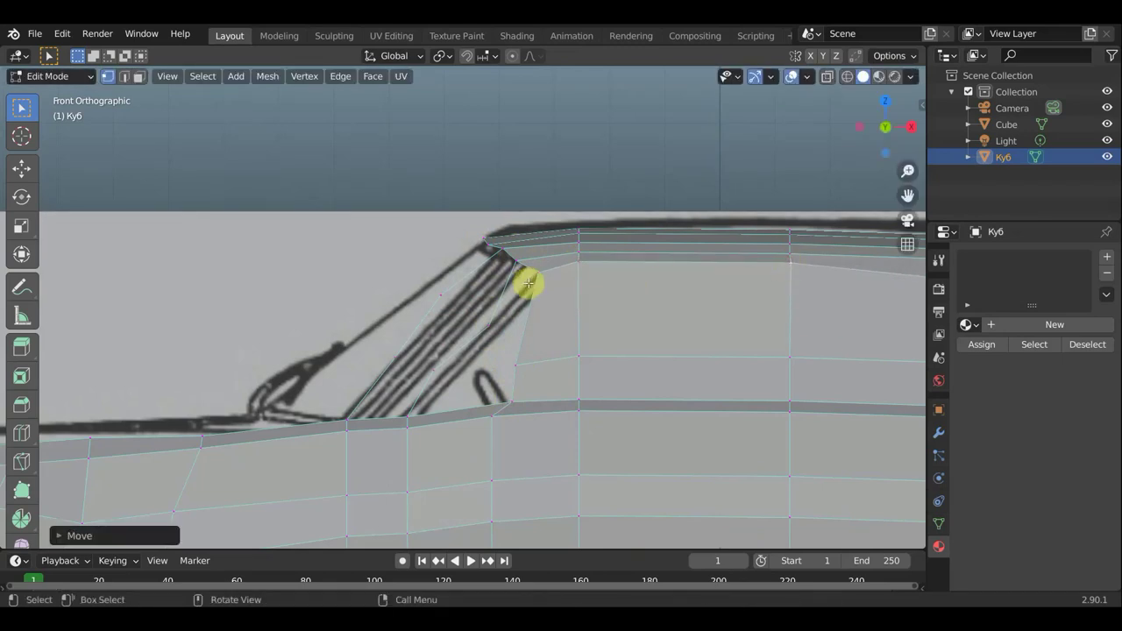
Fine-tune the vertex beside the pillar top and the pillar top vertex onto the pillar outline
{"action": "left_click", "coordinate": [517, 264]}
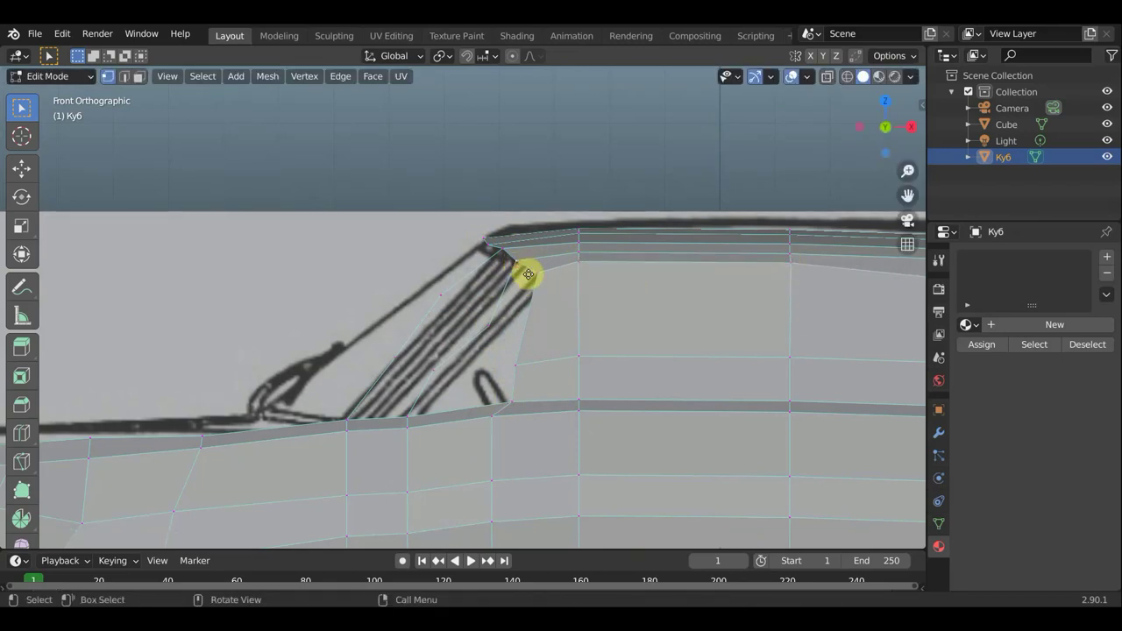
{"action": "key", "text": "g"}
{"action": "left_click", "coordinate": [538, 283]}
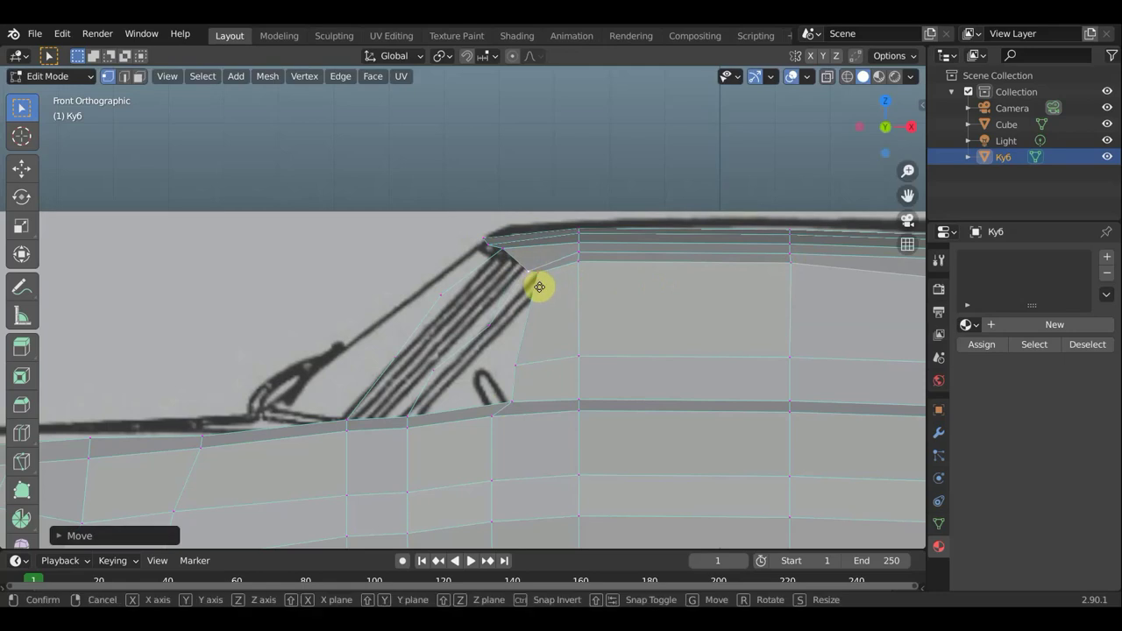
{"action": "key", "text": "g"}
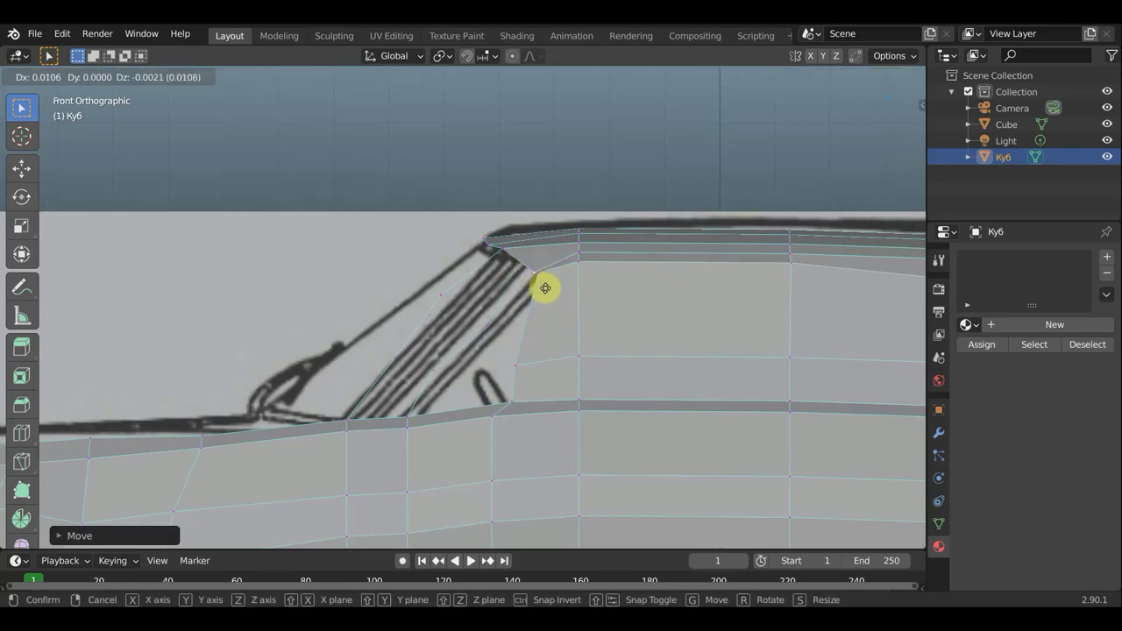
{"action": "left_click", "coordinate": [542, 284]}
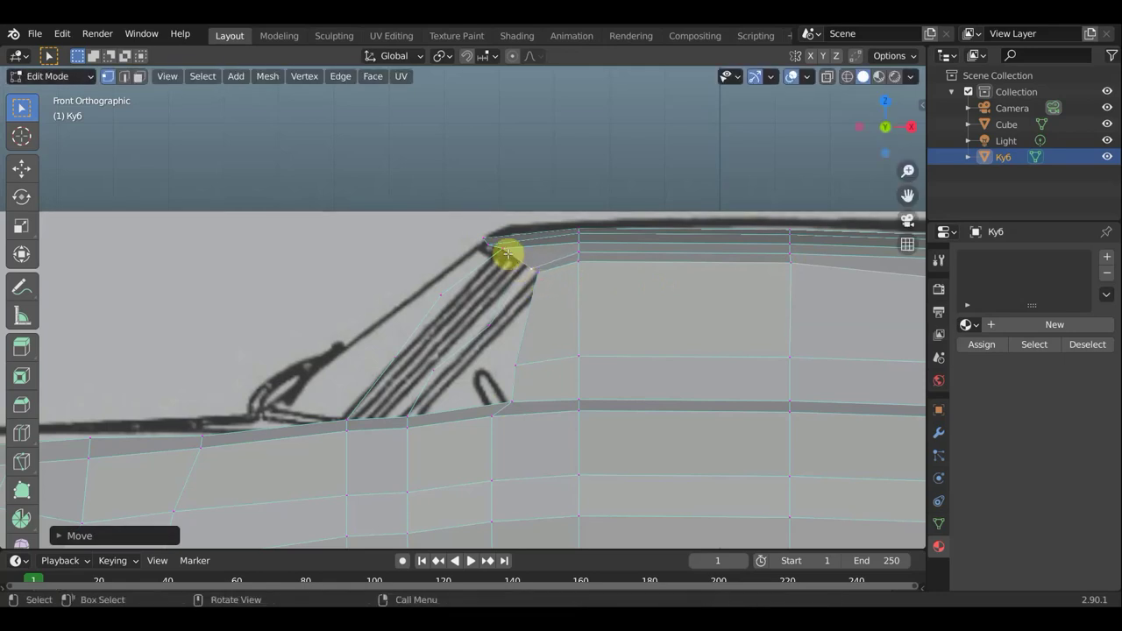
{"action": "key", "text": "g"}
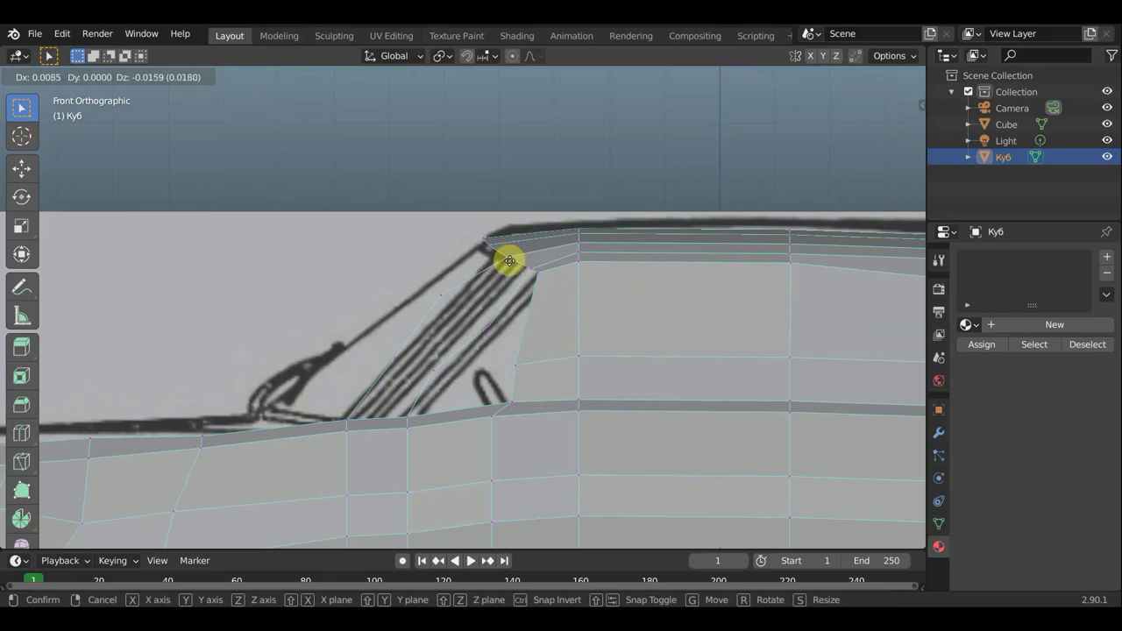
{"action": "left_click", "coordinate": [512, 261]}
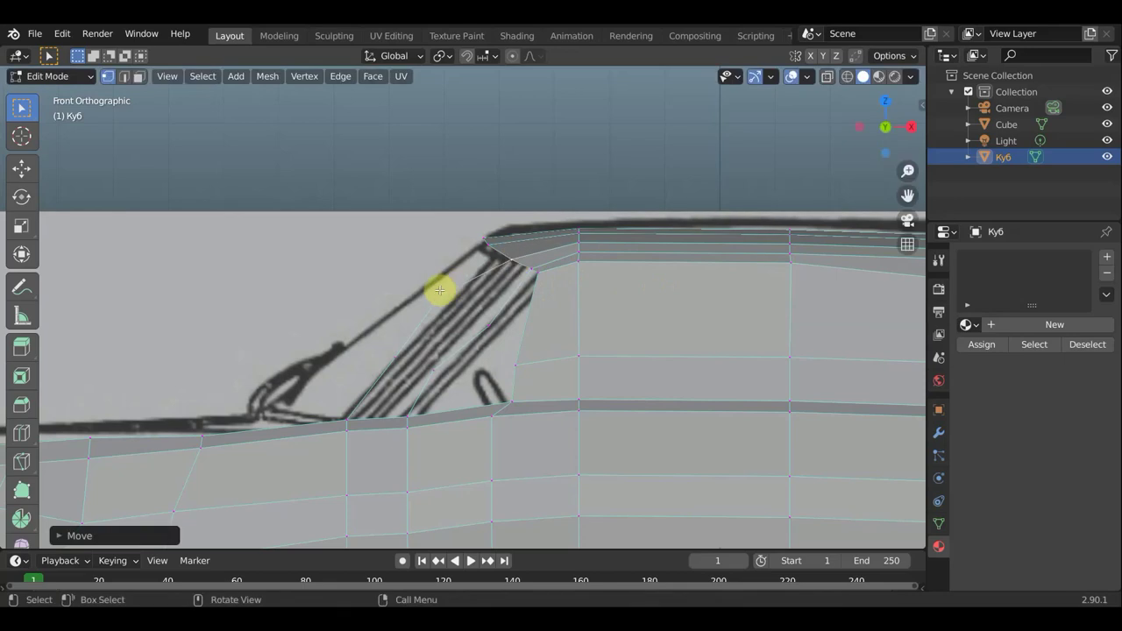
Drop the remaining windshield pillar vertices onto the blueprint windshield lines
{"action": "key", "text": "g"}
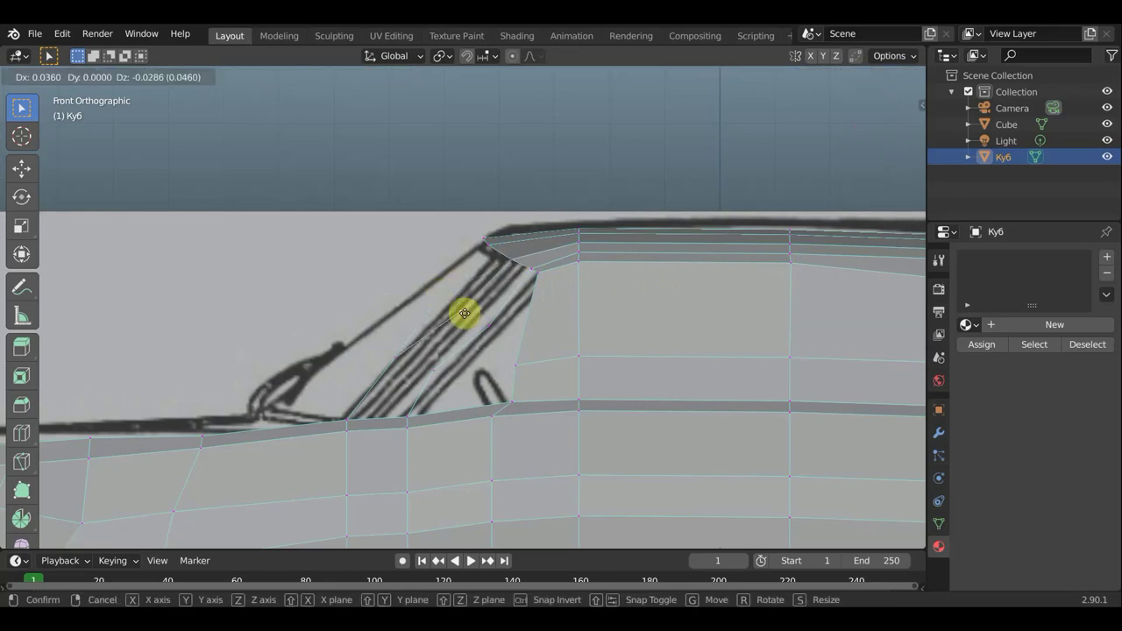
{"action": "left_click", "coordinate": [463, 313]}
{"action": "key", "text": "g"}
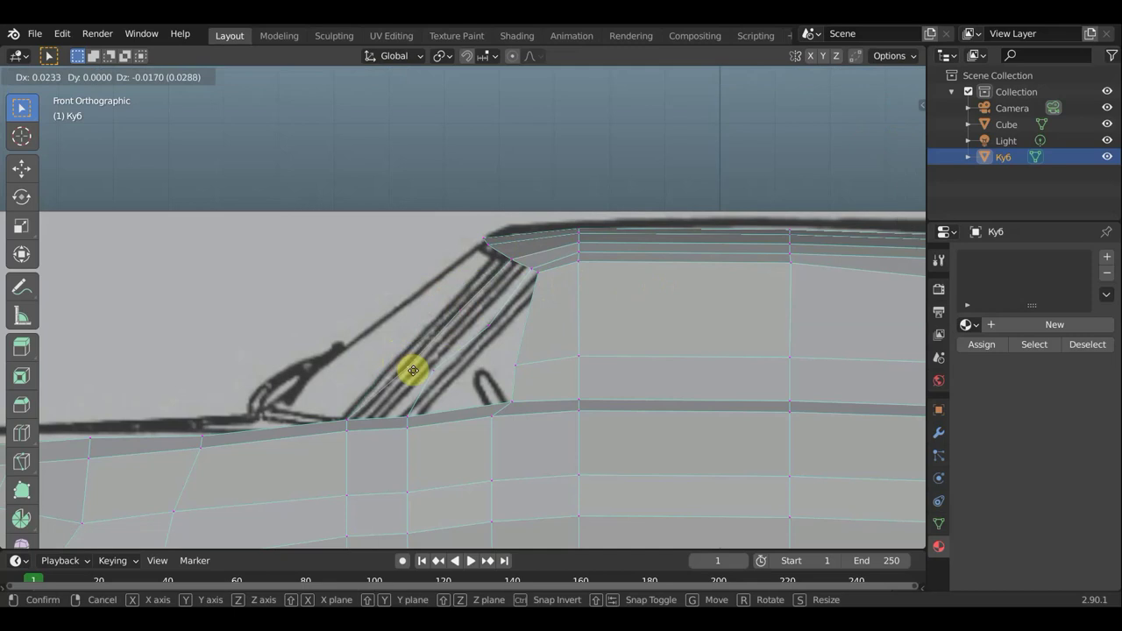
{"action": "left_click", "coordinate": [407, 367]}
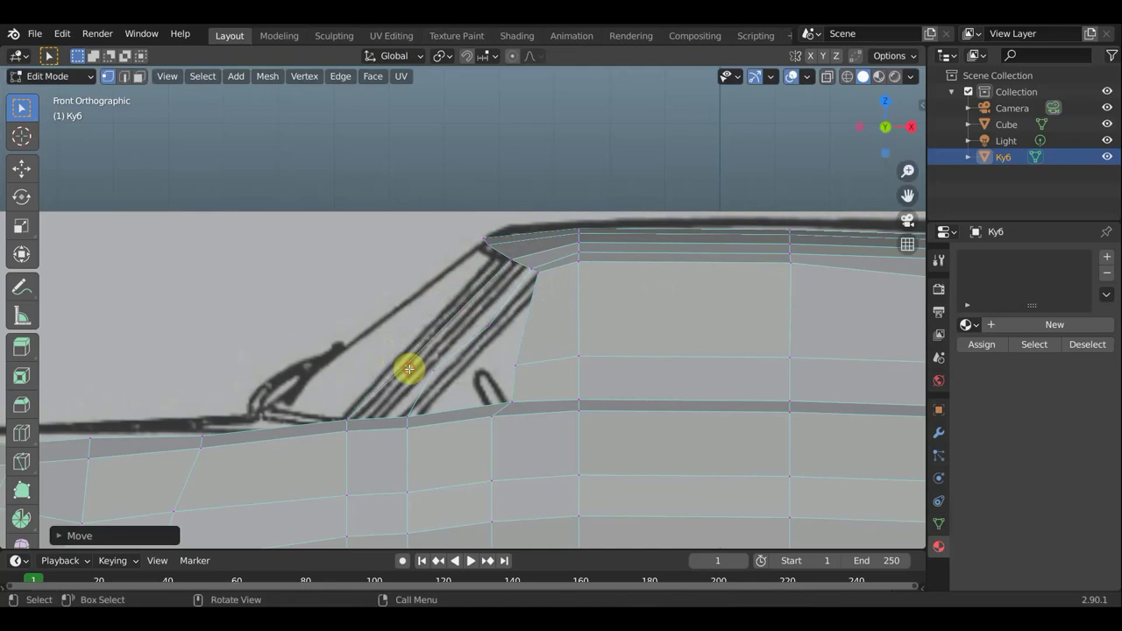
{"action": "left_click", "coordinate": [409, 415]}
{"action": "key", "text": "g"}
{"action": "left_click", "coordinate": [404, 413]}
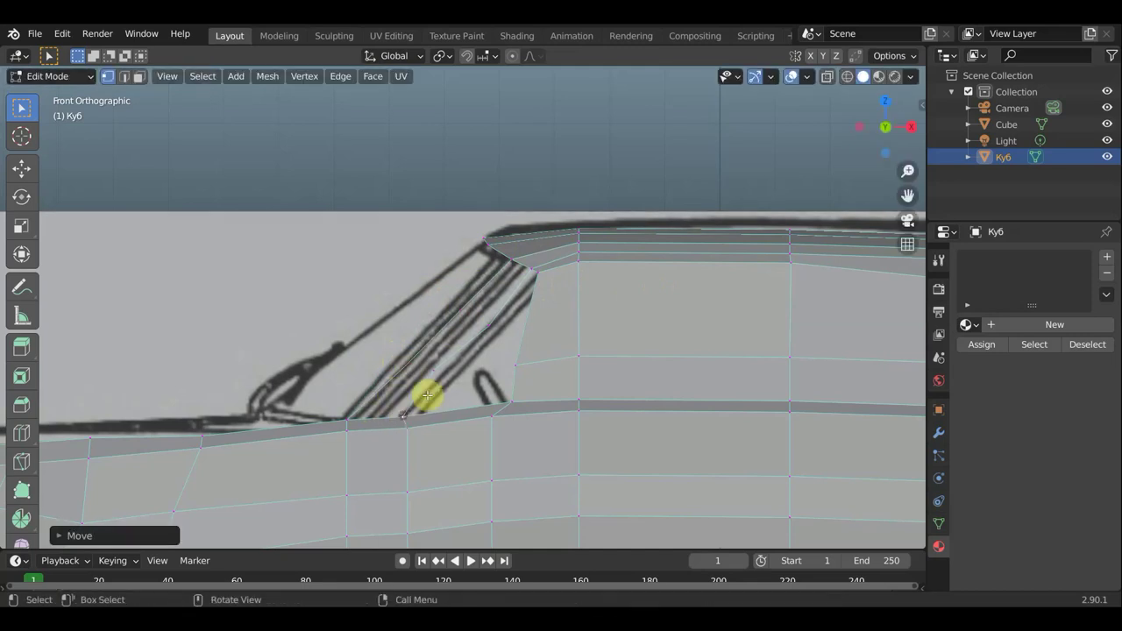
{"action": "left_click", "coordinate": [437, 374]}
{"action": "key", "text": "g"}
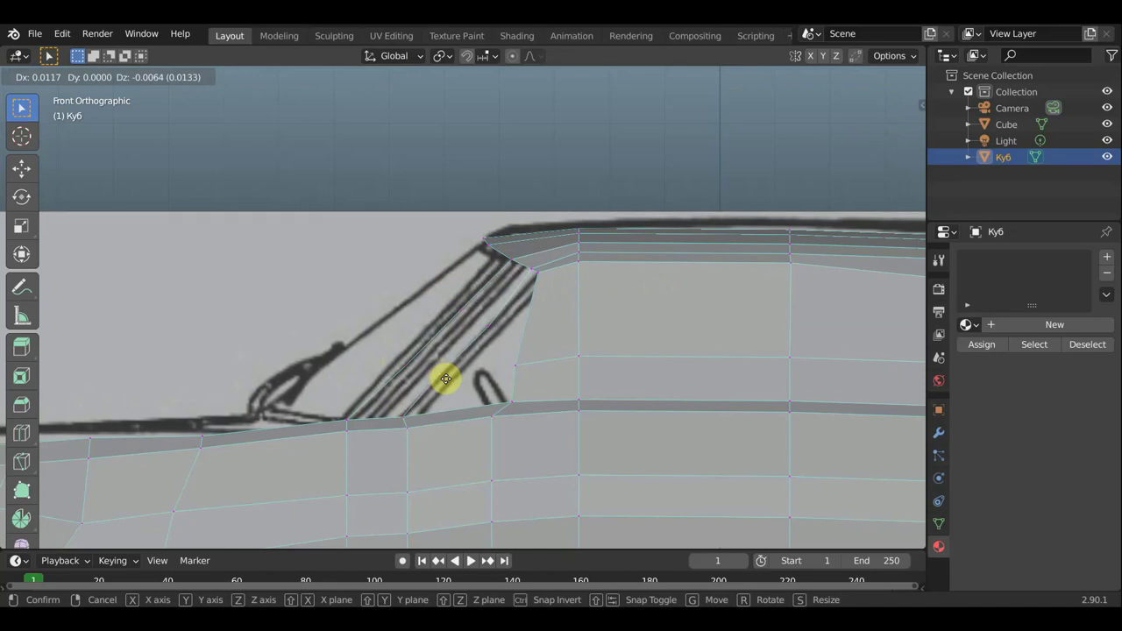
{"action": "left_click", "coordinate": [446, 379]}
{"action": "key", "text": "g"}
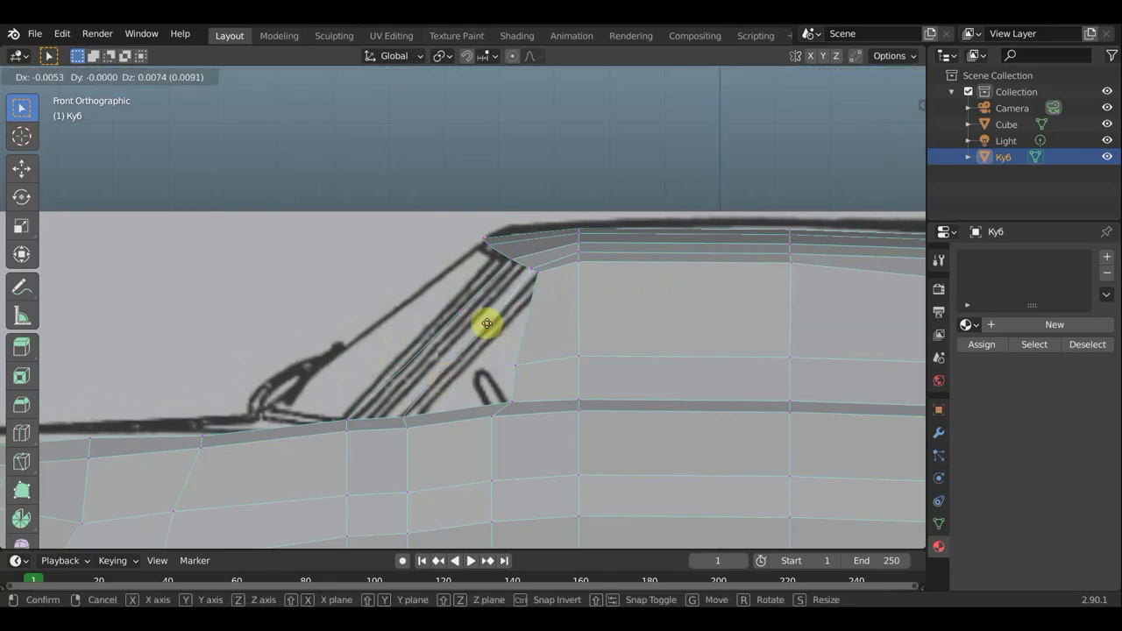
{"action": "left_click", "coordinate": [489, 322]}
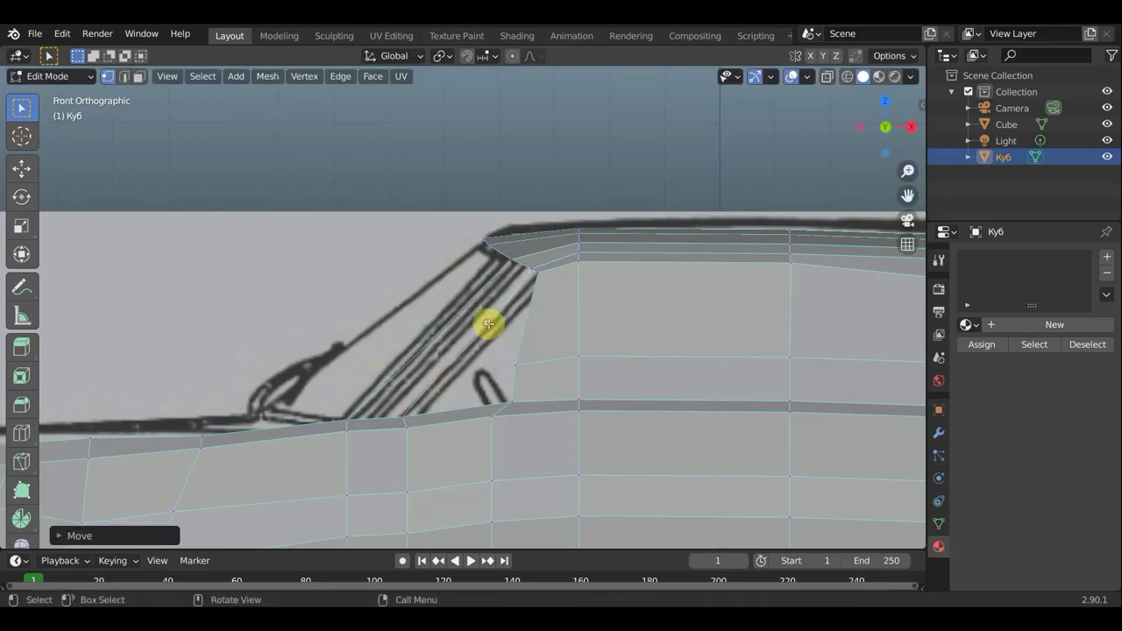
{"action": "left_click", "coordinate": [846, 76]}
Fill the lower pillar gaps with faces, select the top quad at the roof, and return to solid view
{"action": "mouse_move", "coordinate": [630, 334]}
{"action": "middle_mouse_down"}
{"action": "mouse_move", "coordinate": [722, 350]}
{"action": "mouse_move", "coordinate": [704, 365]}
{"action": "mouse_move", "coordinate": [588, 345]}
{"action": "mouse_move", "coordinate": [520, 388]}
{"action": "middle_mouse_up"}
{"action": "left_click", "coordinate": [362, 474]}
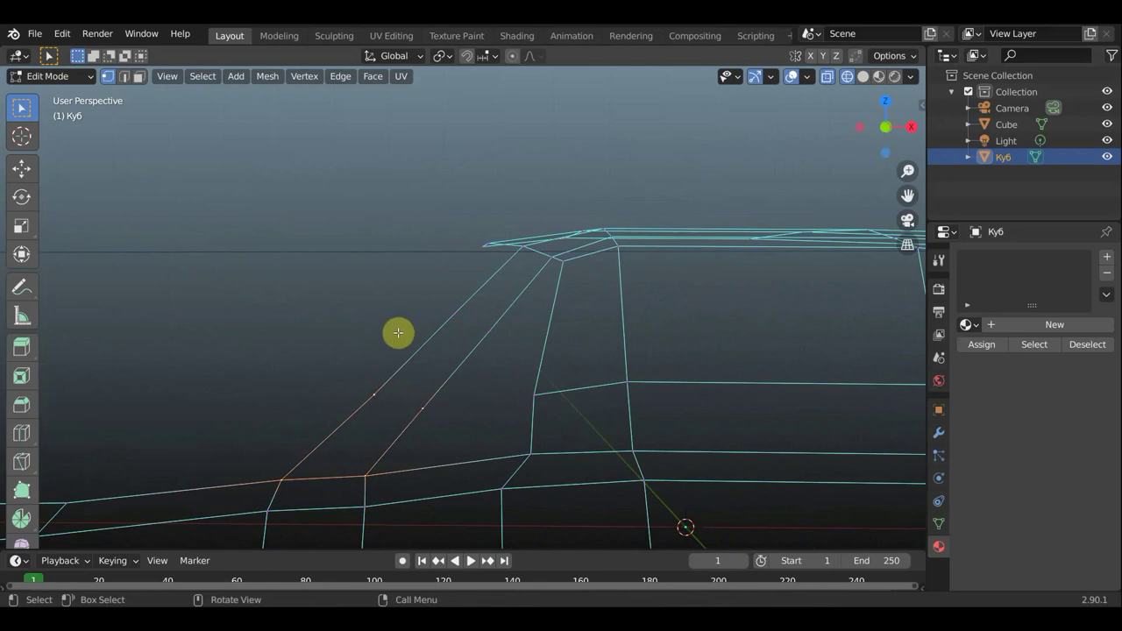
{"action": "key", "text": "f"}
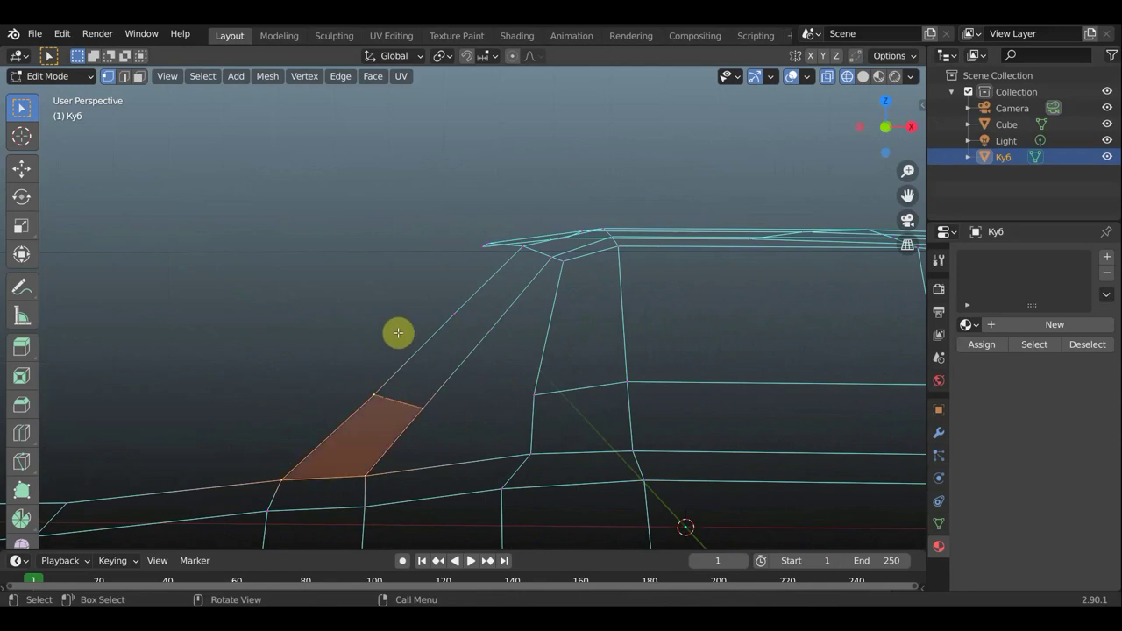
{"action": "left_click", "coordinate": [381, 392], "text": "shift"}
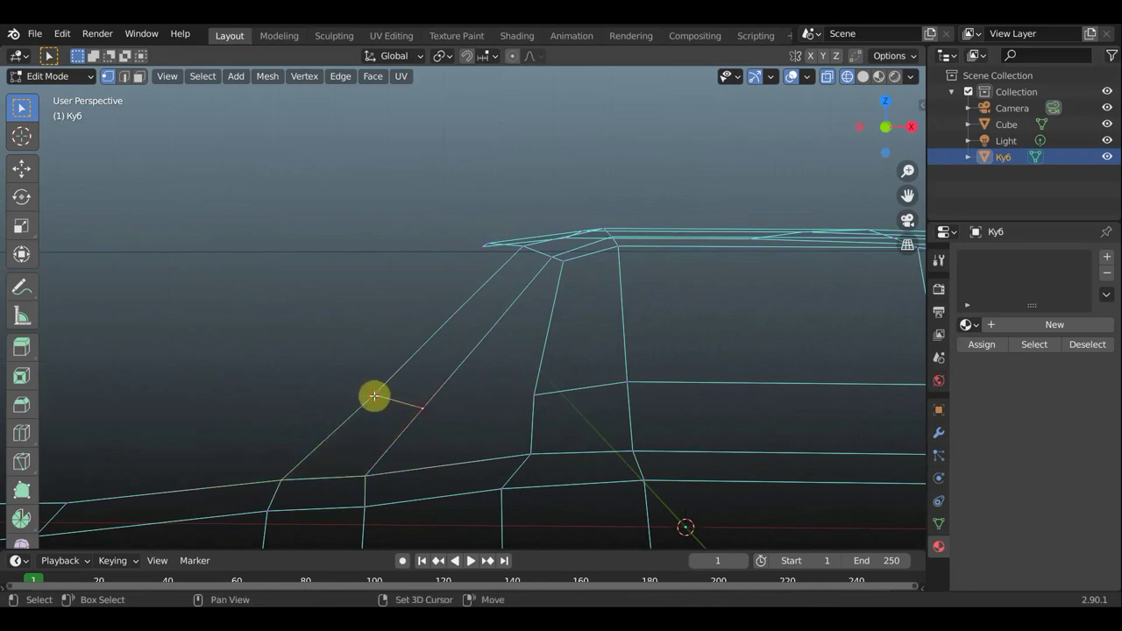
{"action": "left_click", "coordinate": [454, 313], "text": "shift"}
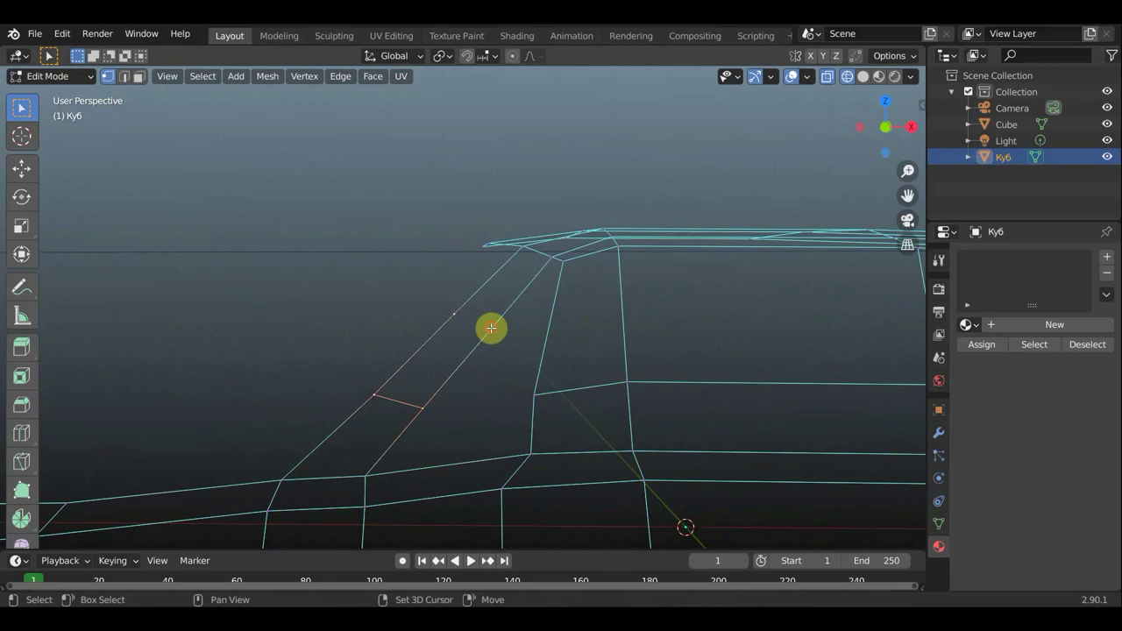
{"action": "left_click", "coordinate": [490, 329], "text": "shift"}
{"action": "key", "text": "f"}
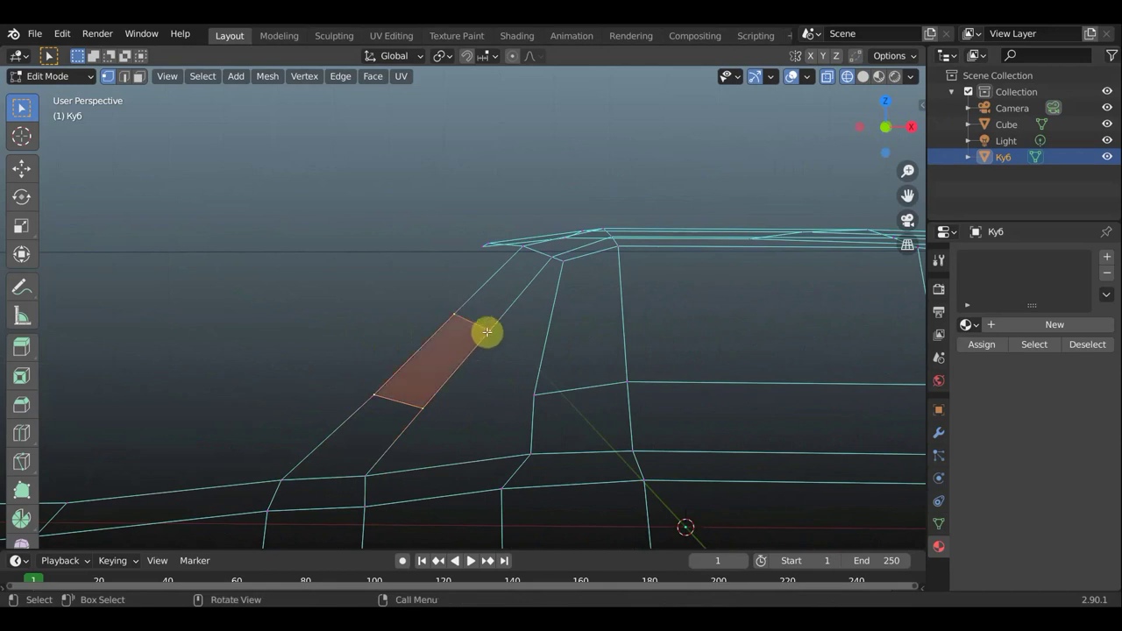
{"action": "left_click", "coordinate": [454, 313]}
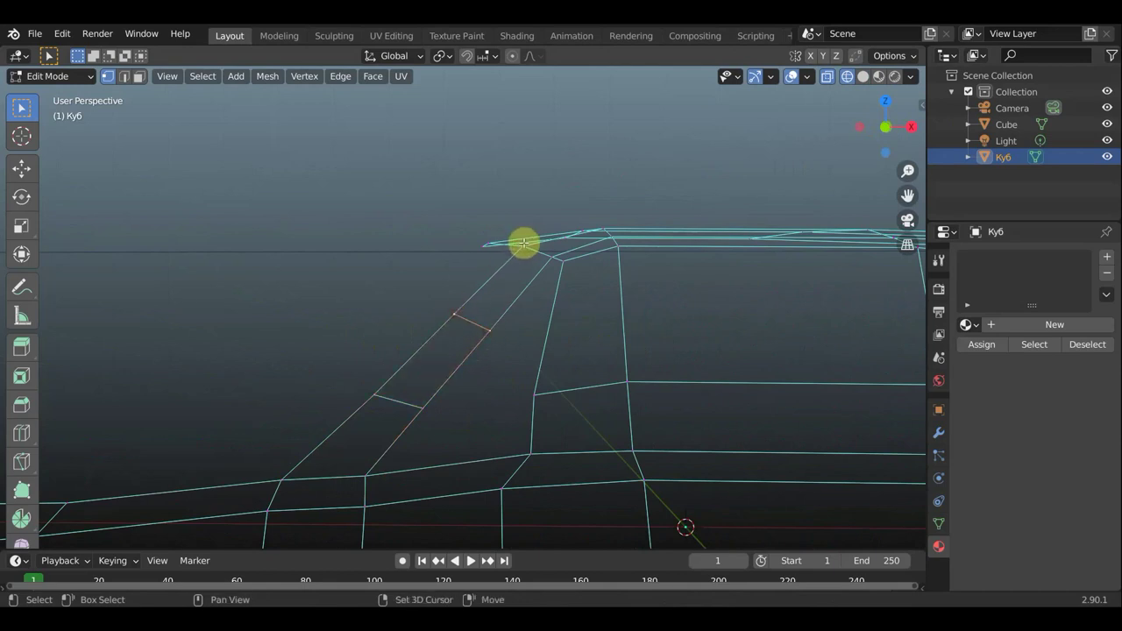
{"action": "left_click", "coordinate": [549, 255], "text": "shift"}
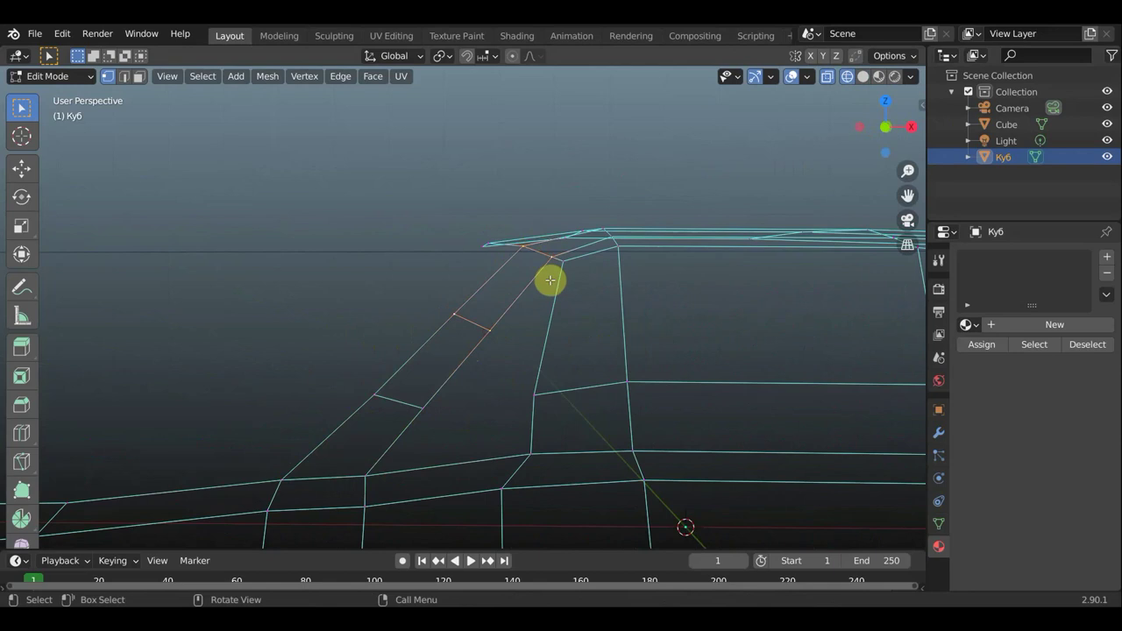
{"action": "left_click", "coordinate": [550, 280], "text": "shift"}
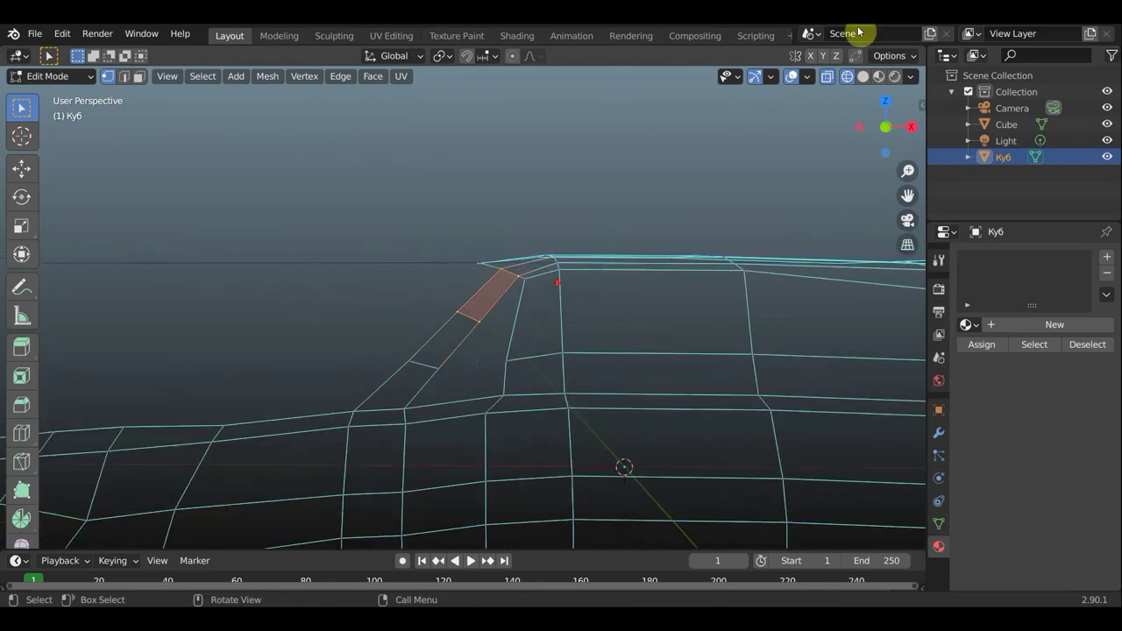
{"action": "left_click", "coordinate": [863, 80]}
Select the face at the pillar base and shift it slightly to meet the body line
{"action": "mouse_move", "coordinate": [646, 233]}
{"action": "middle_mouse_down"}
{"action": "mouse_move", "coordinate": [651, 248]}
{"action": "mouse_move", "coordinate": [741, 254]}
{"action": "mouse_move", "coordinate": [744, 270]}
{"action": "mouse_move", "coordinate": [684, 328]}
{"action": "mouse_move", "coordinate": [606, 362]}
{"action": "mouse_move", "coordinate": [526, 376]}
{"action": "mouse_move", "coordinate": [537, 390]}
{"action": "middle_mouse_up"}
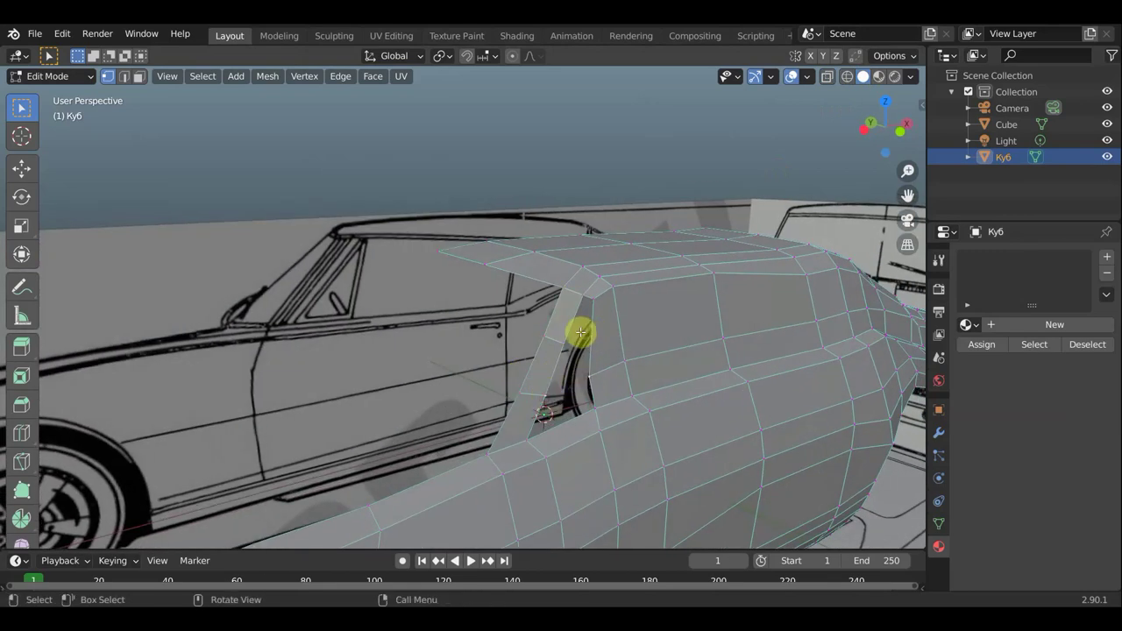
{"action": "mouse_move", "coordinate": [578, 328]}
{"action": "middle_mouse_down"}
{"action": "mouse_move", "coordinate": [532, 318]}
{"action": "mouse_move", "coordinate": [534, 336]}
{"action": "middle_mouse_up"}
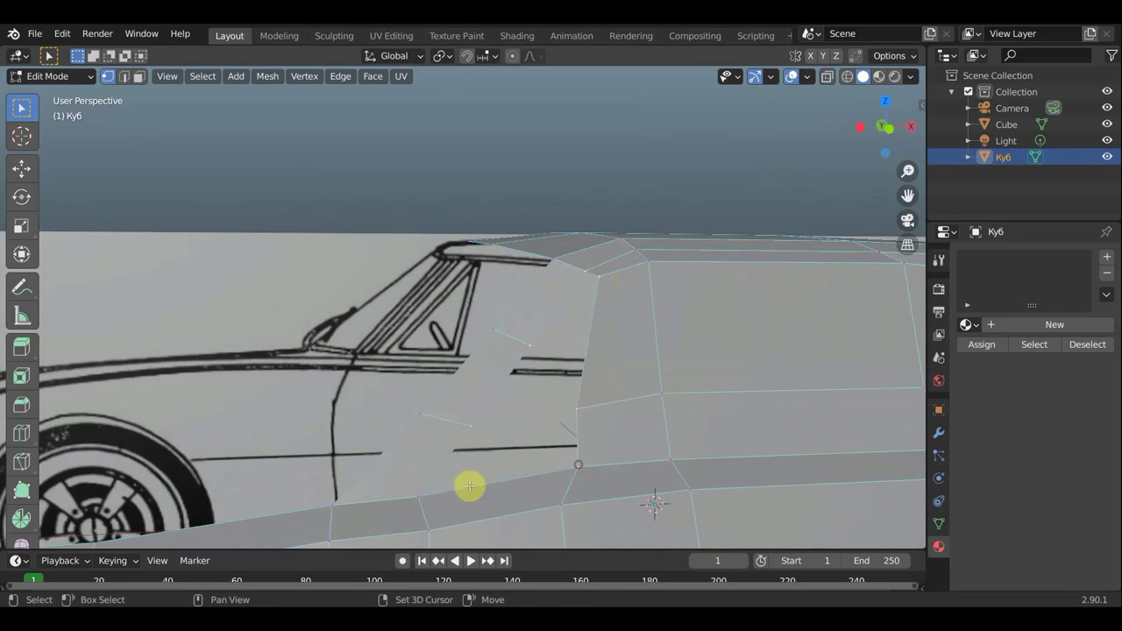
{"action": "left_click", "coordinate": [418, 491], "text": "shift"}
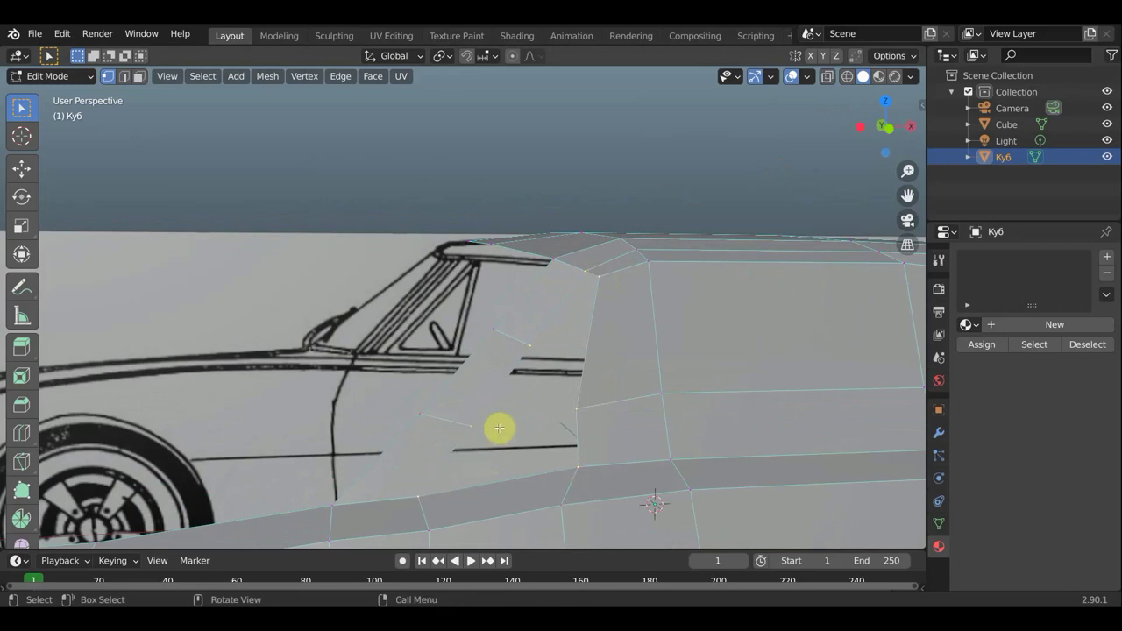
{"action": "left_click", "coordinate": [500, 427], "text": "shift"}
{"action": "middle_click_drag", "start_coordinate": [508, 422], "coordinate": [478, 410]}
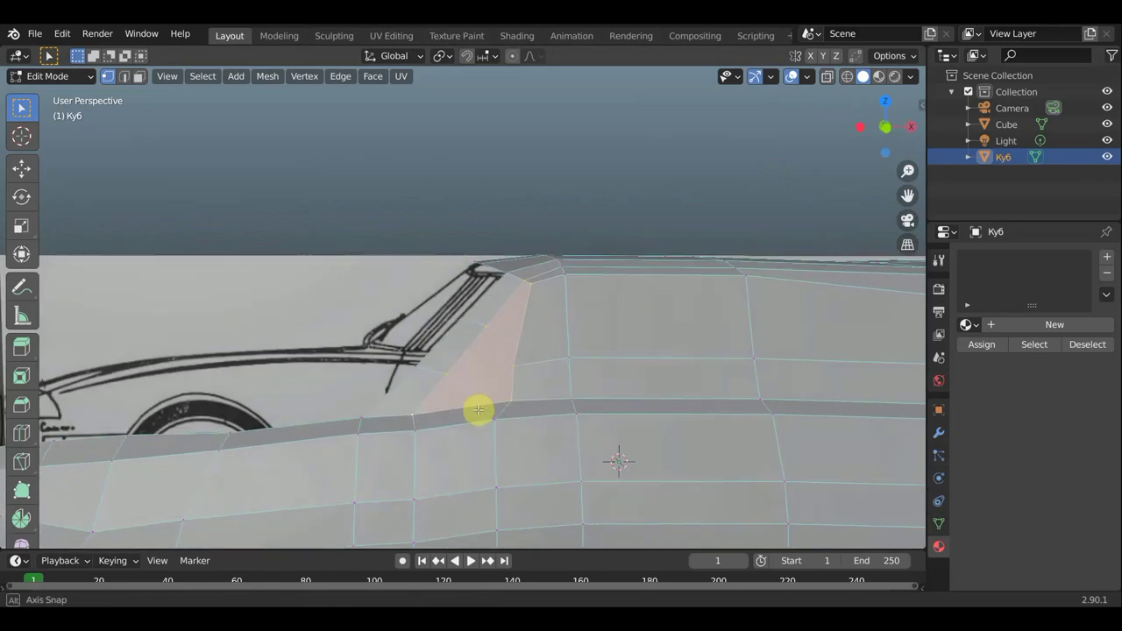
{"action": "scroll", "coordinate": [479, 411], "scroll_direction": "up", "scroll_amount": 2}
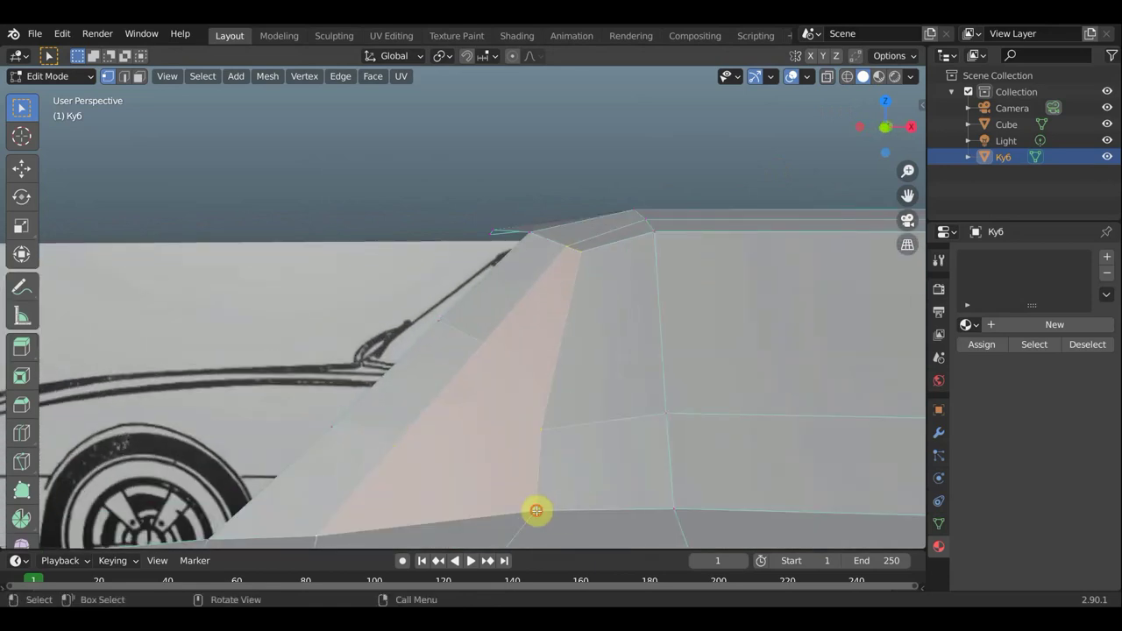
{"action": "key", "text": "g"}
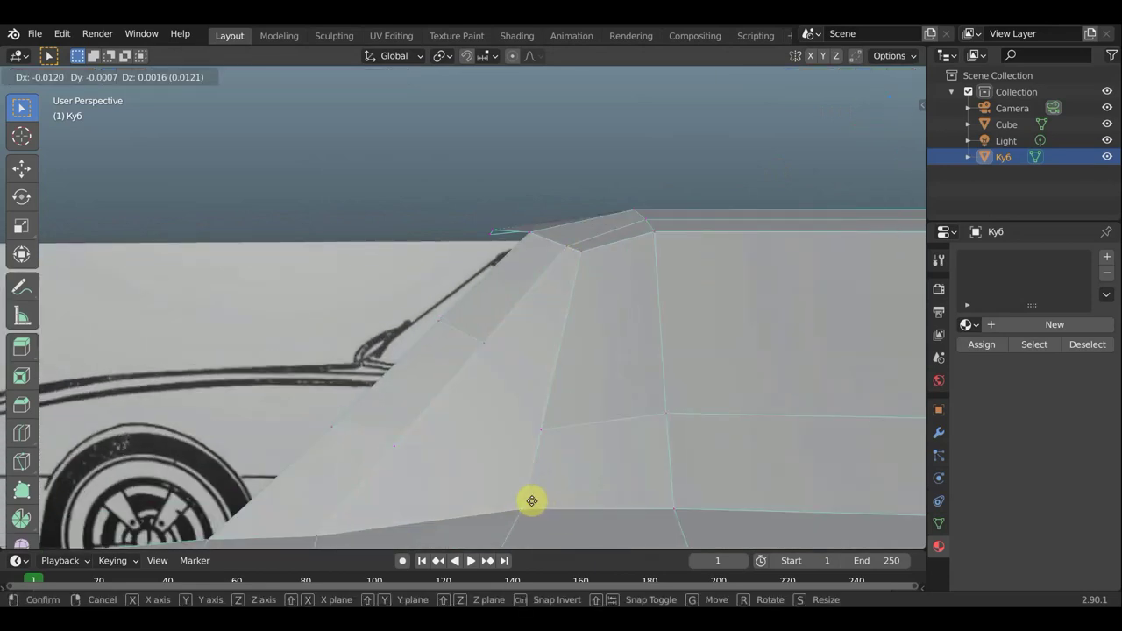
{"action": "left_click", "coordinate": [530, 501]}
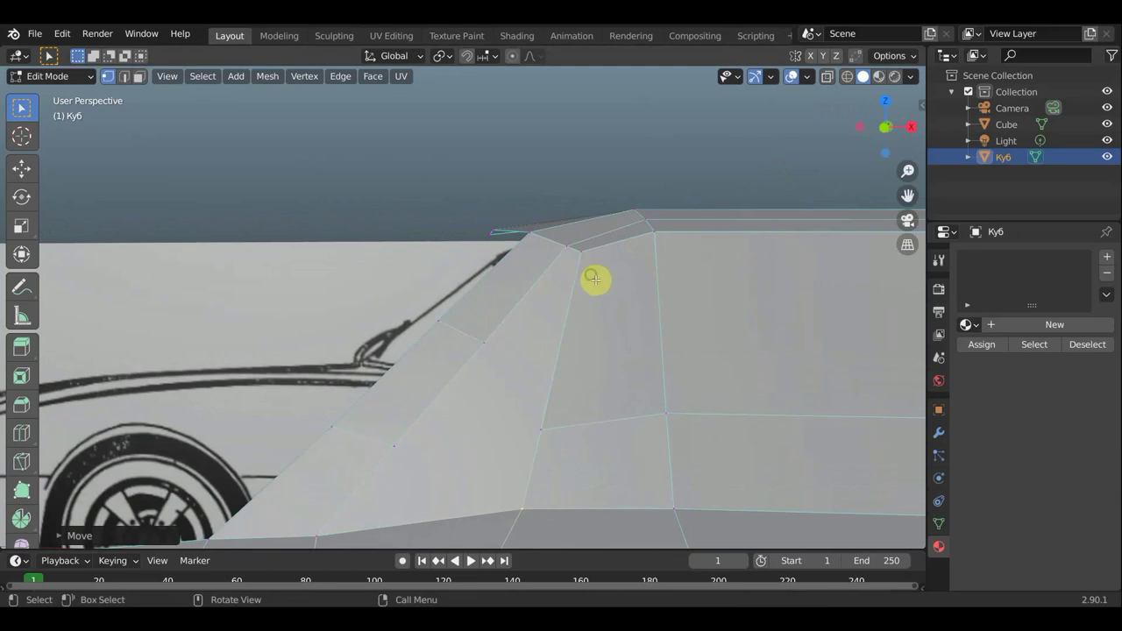
{"action": "mouse_move", "coordinate": [596, 280]}
{"action": "middle_mouse_down"}
{"action": "mouse_move", "coordinate": [663, 295]}
{"action": "mouse_move", "coordinate": [714, 324]}
{"action": "middle_mouse_up"}
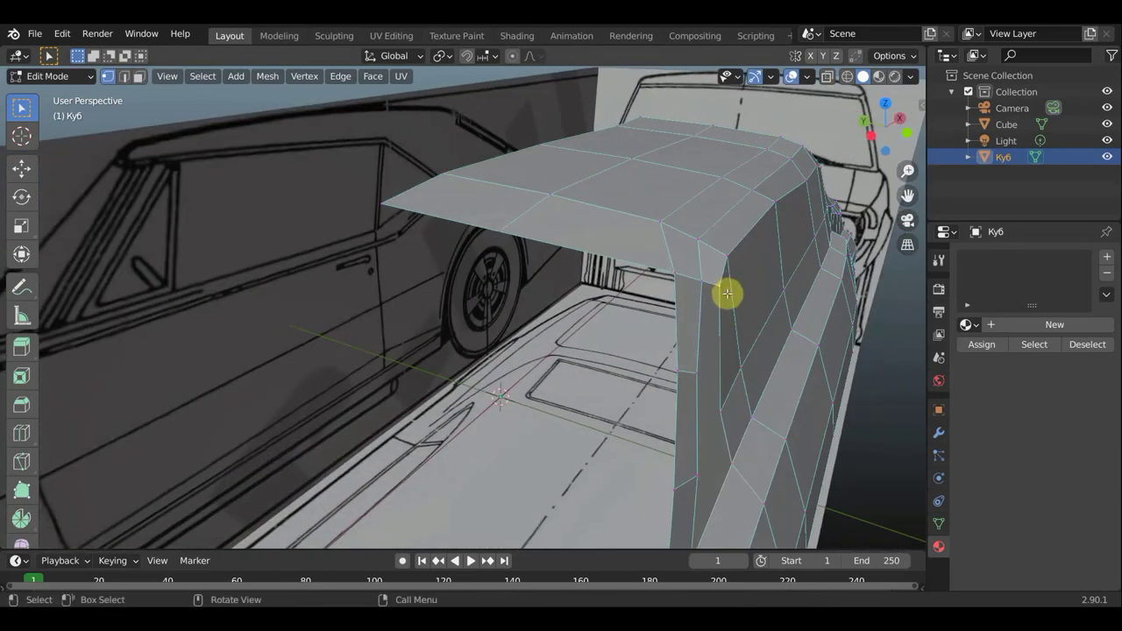
{"action": "mouse_move", "coordinate": [721, 376]}
{"action": "middle_mouse_down"}
{"action": "mouse_move", "coordinate": [729, 383]}
{"action": "mouse_move", "coordinate": [605, 343]}
{"action": "mouse_move", "coordinate": [606, 331]}
{"action": "middle_mouse_up"}
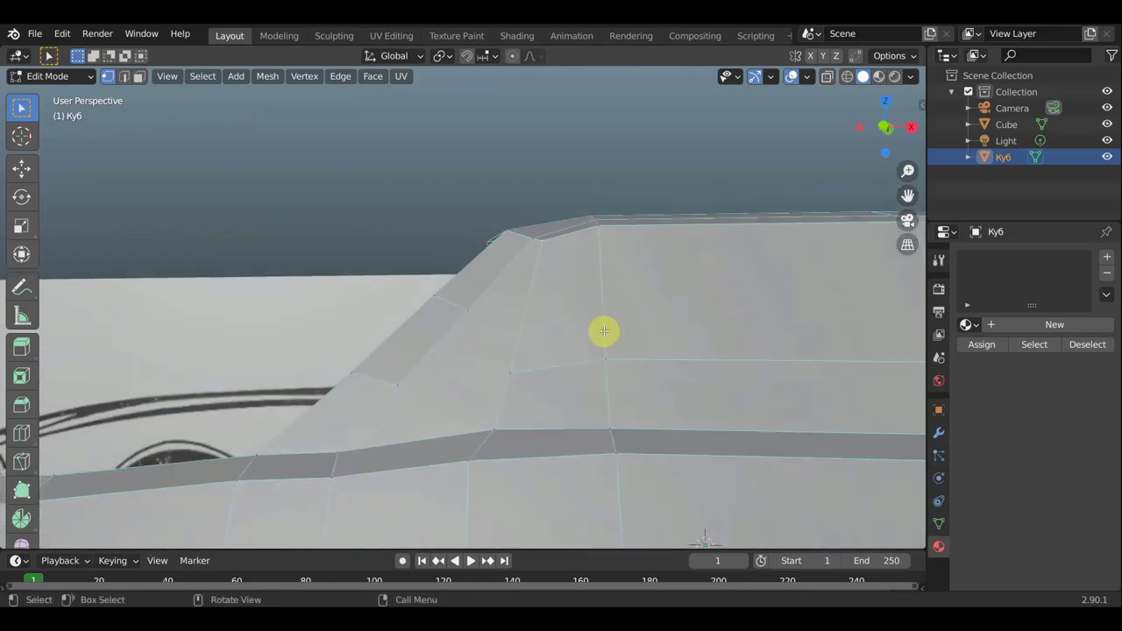
Knife one three-point cut across the upper pillar faces and a second cut lower down
{"action": "key", "text": "k"}
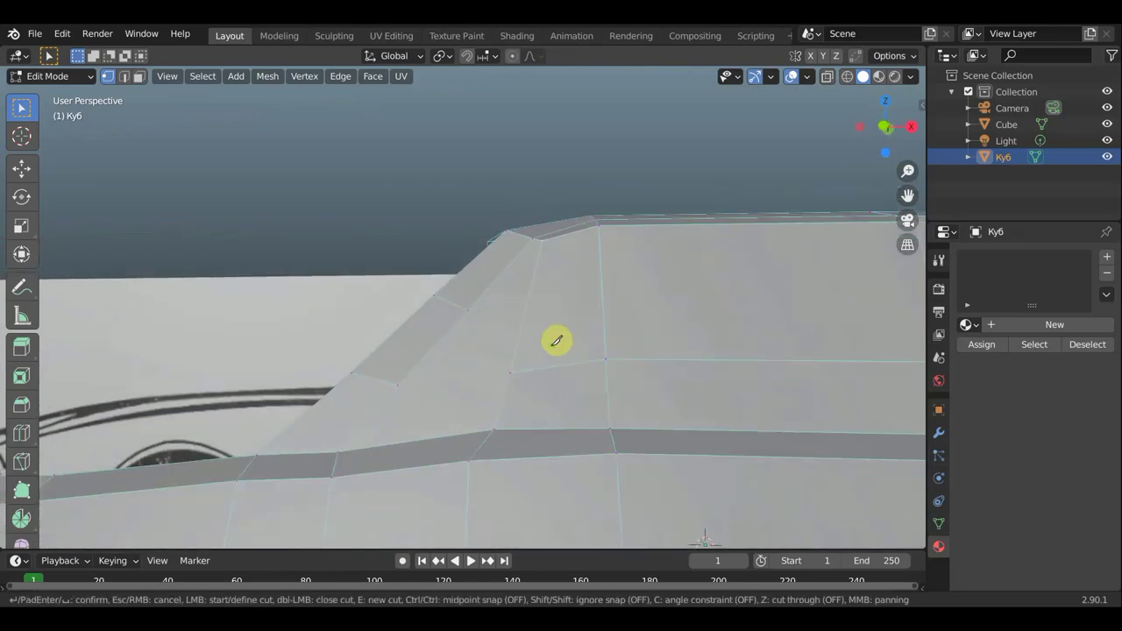
{"action": "left_click", "coordinate": [469, 308]}
{"action": "left_click", "coordinate": [524, 313]}
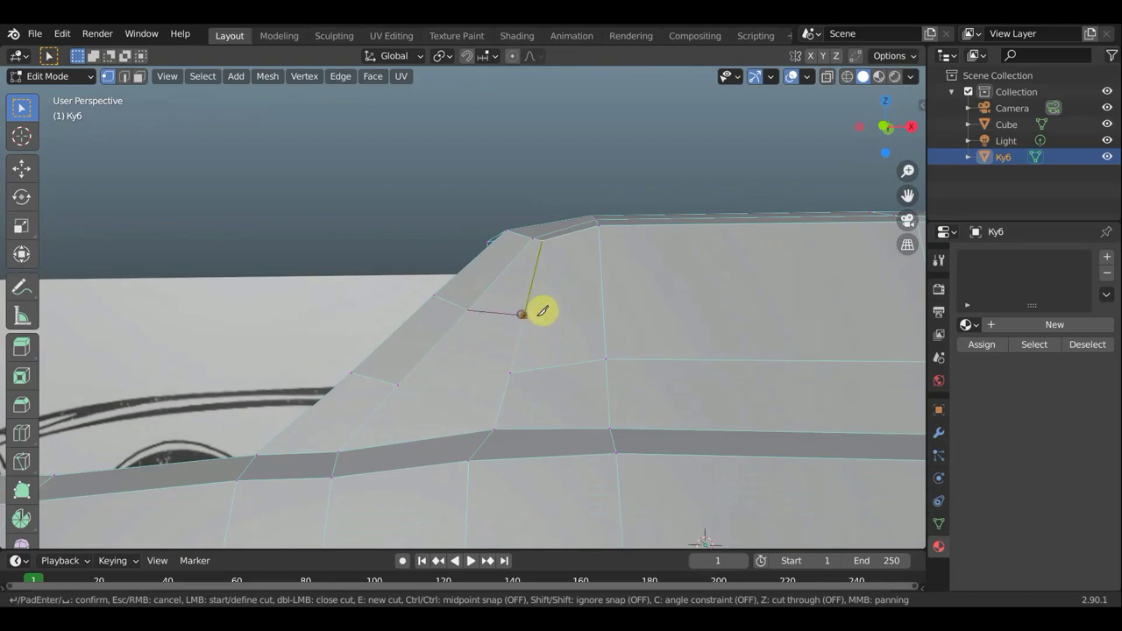
{"action": "left_click", "coordinate": [602, 310]}
{"action": "key", "text": "Return"}
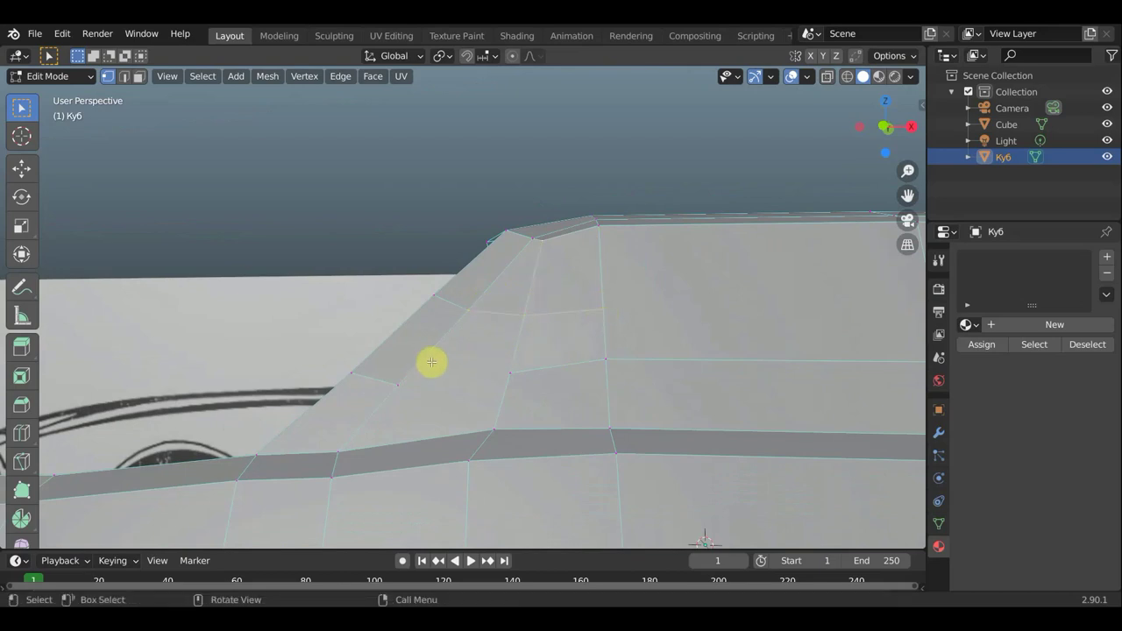
{"action": "key", "text": "k"}
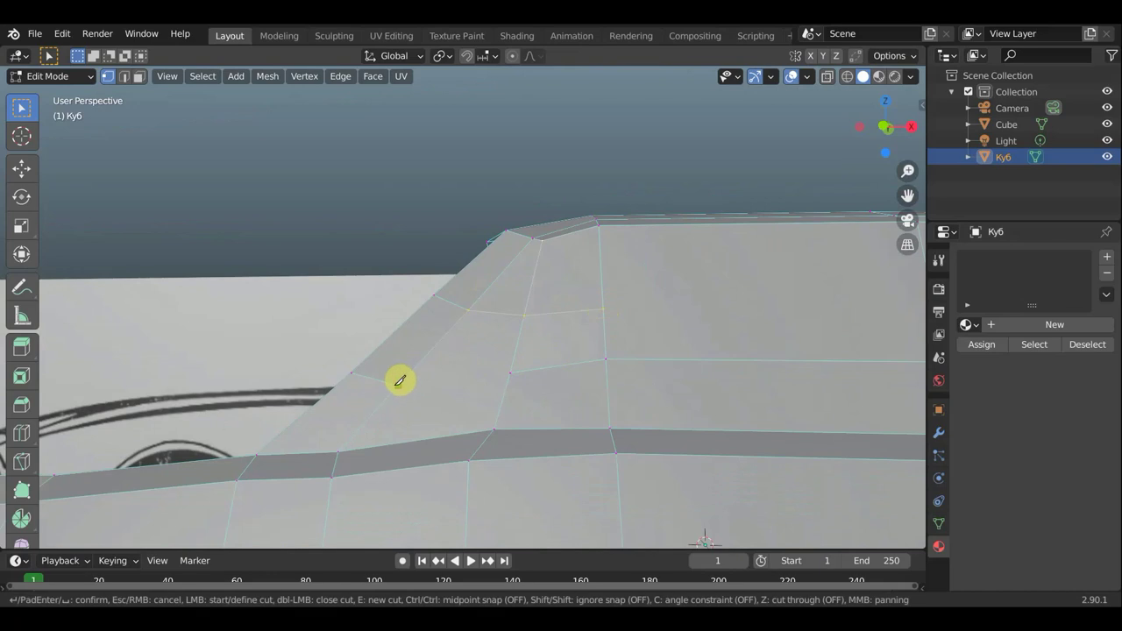
{"action": "left_click", "coordinate": [399, 382]}
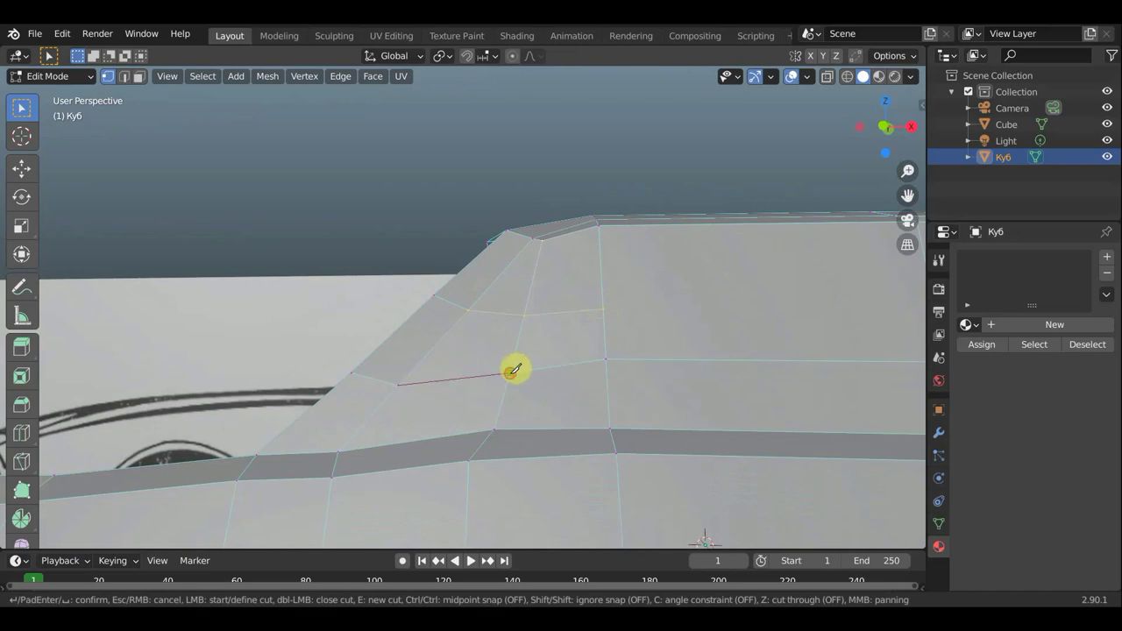
{"action": "left_click", "coordinate": [515, 369]}
{"action": "key", "text": "Return"}
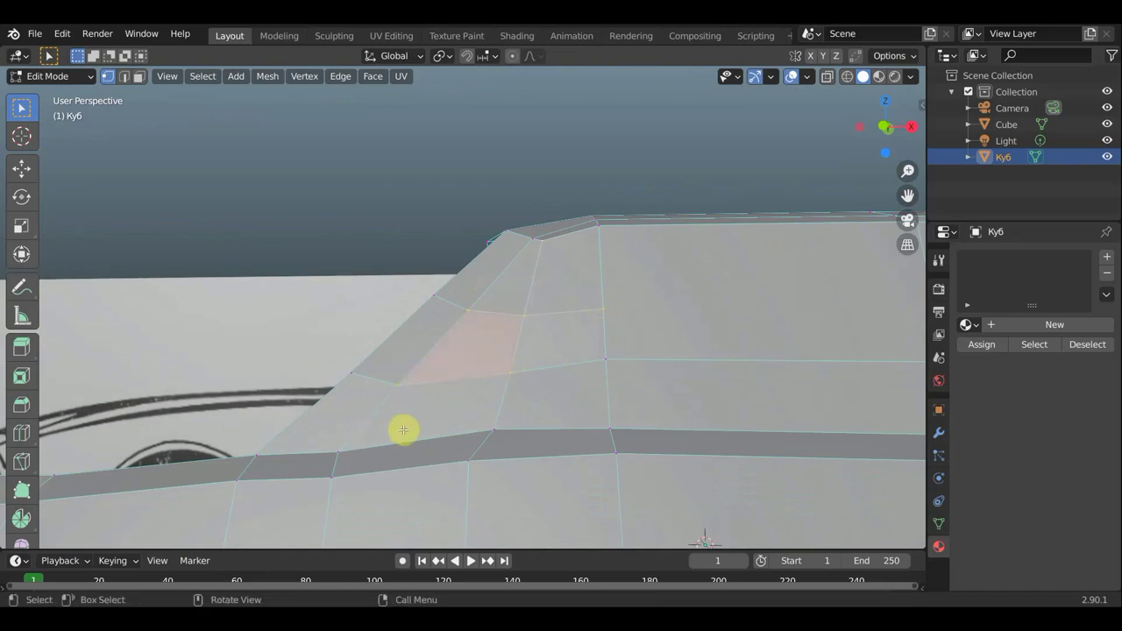
{"action": "mouse_move", "coordinate": [400, 431]}
{"action": "middle_mouse_down"}
{"action": "mouse_move", "coordinate": [564, 421]}
{"action": "mouse_move", "coordinate": [589, 438]}
{"action": "mouse_move", "coordinate": [614, 426]}
{"action": "mouse_move", "coordinate": [641, 338]}
{"action": "mouse_move", "coordinate": [588, 391]}
{"action": "mouse_move", "coordinate": [617, 416]}
{"action": "mouse_move", "coordinate": [588, 409]}
{"action": "mouse_move", "coordinate": [610, 405]}
{"action": "middle_mouse_up"}
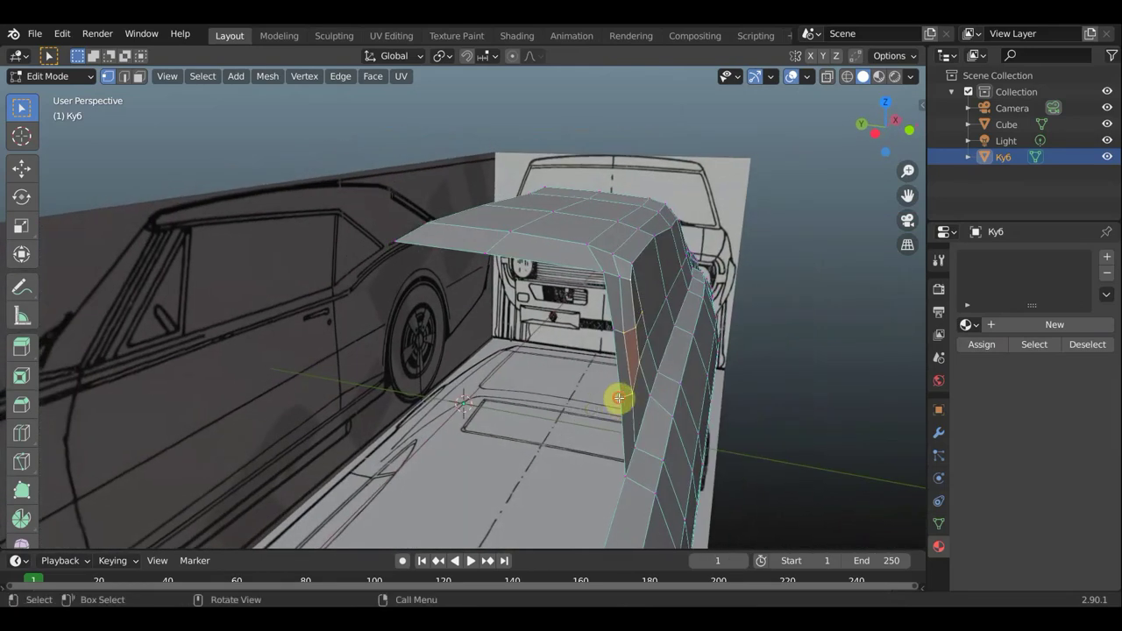
Move the individual windshield pillar vertices onto the blueprint line
{"action": "left_click", "coordinate": [618, 398]}
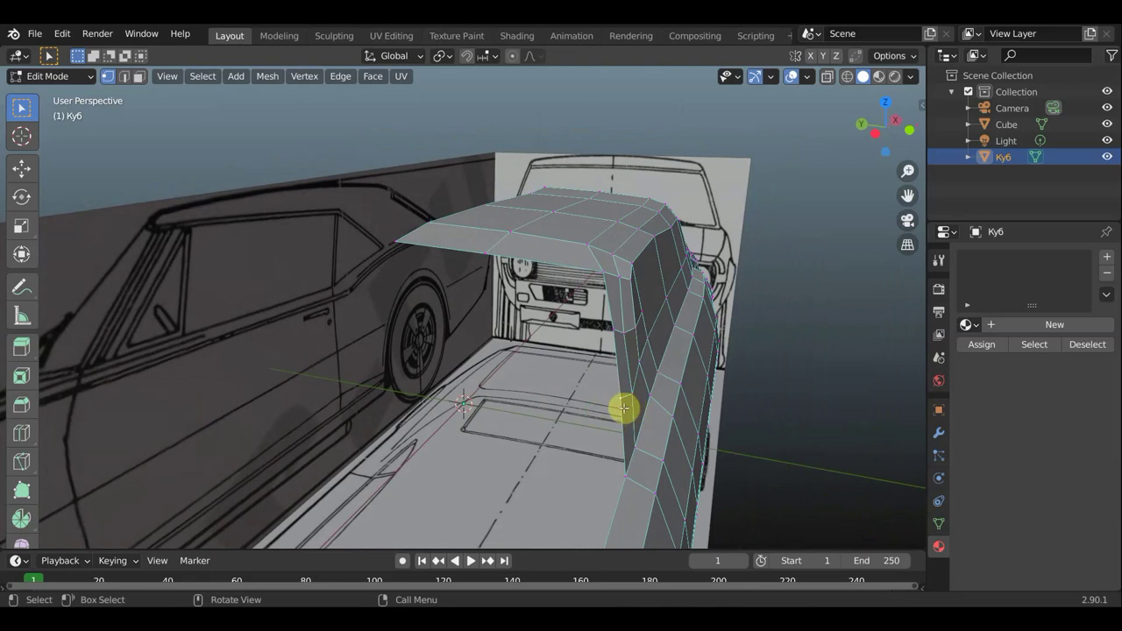
{"action": "key", "text": "g"}
{"action": "left_click", "coordinate": [620, 404]}
{"action": "left_click", "coordinate": [609, 325]}
{"action": "key", "text": "g"}
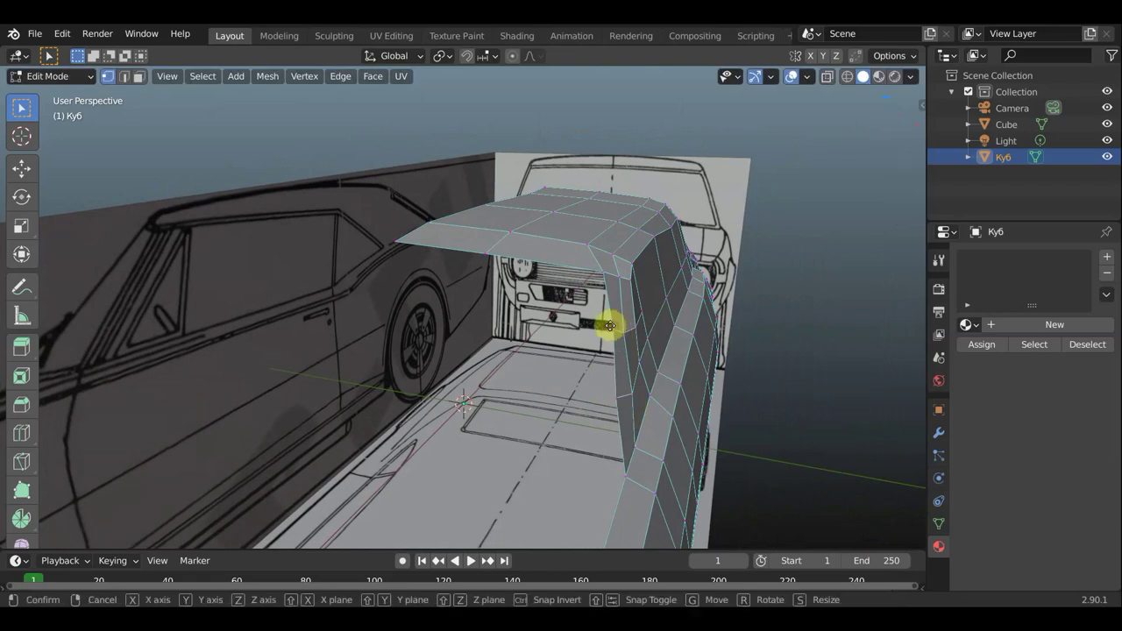
{"action": "left_click", "coordinate": [608, 323]}
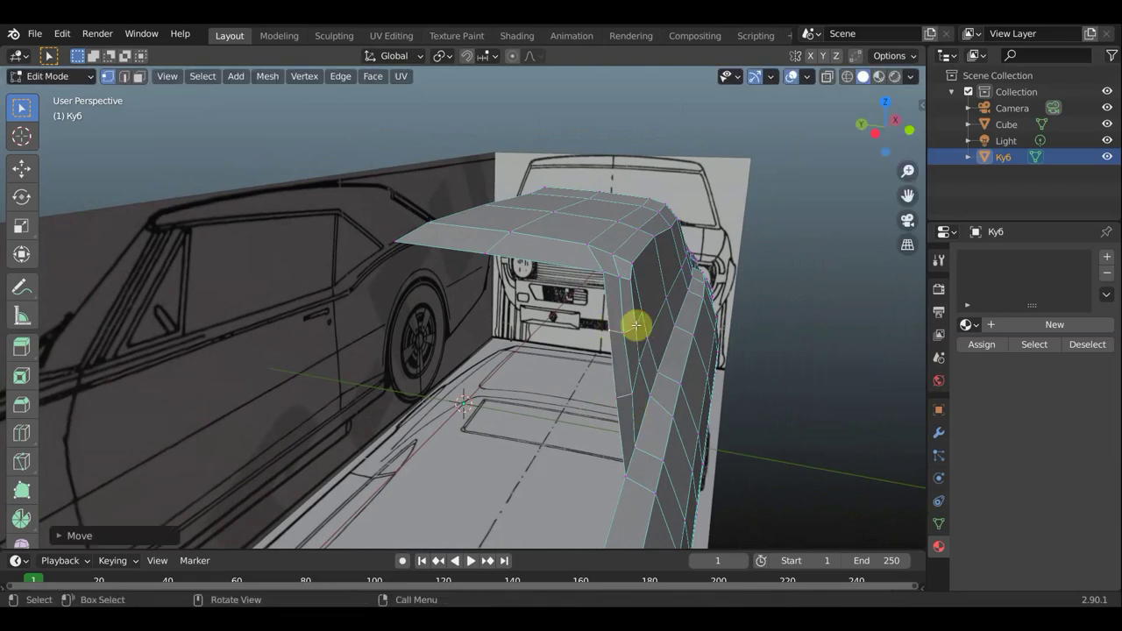
{"action": "left_click", "coordinate": [635, 324]}
{"action": "key", "text": "g"}
{"action": "left_click", "coordinate": [638, 276]}
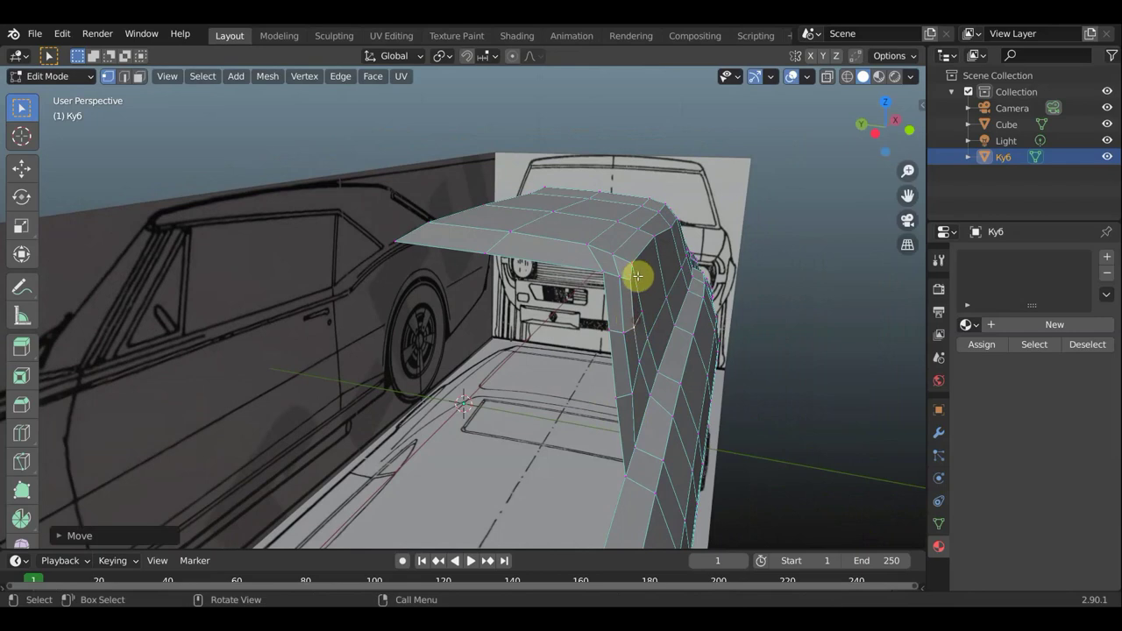
{"action": "left_click", "coordinate": [631, 270]}
{"action": "key", "text": "g"}
{"action": "left_click", "coordinate": [640, 266]}
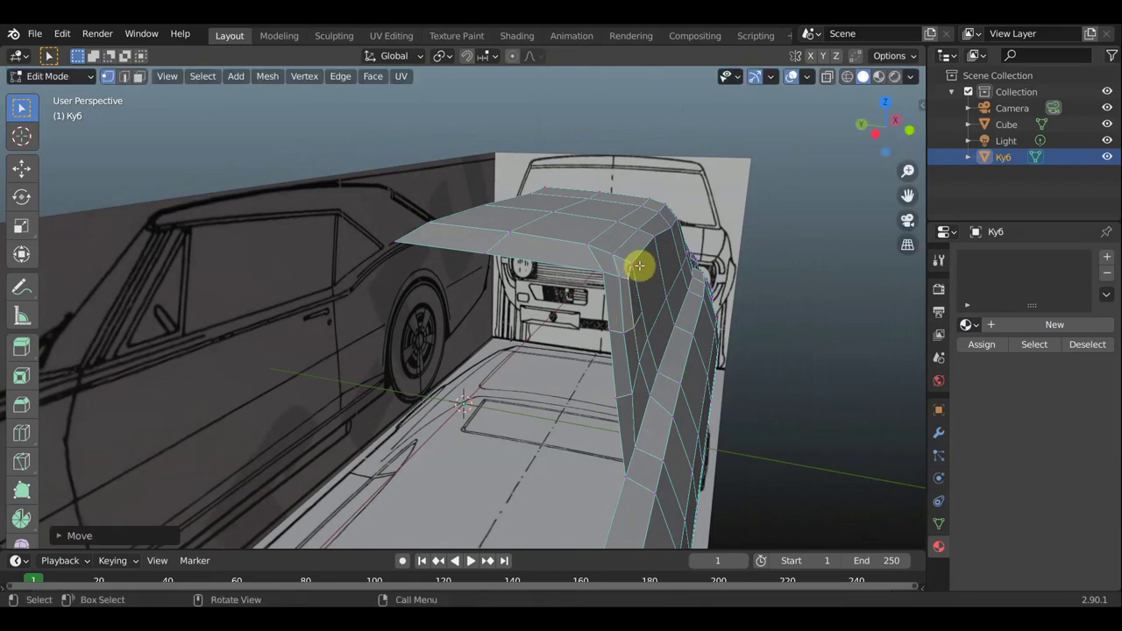
Shift the lower car-side vertices and side edge vertices against the blueprint outline
{"action": "left_click", "coordinate": [629, 394]}
{"action": "key", "text": "g"}
{"action": "left_click", "coordinate": [627, 408]}
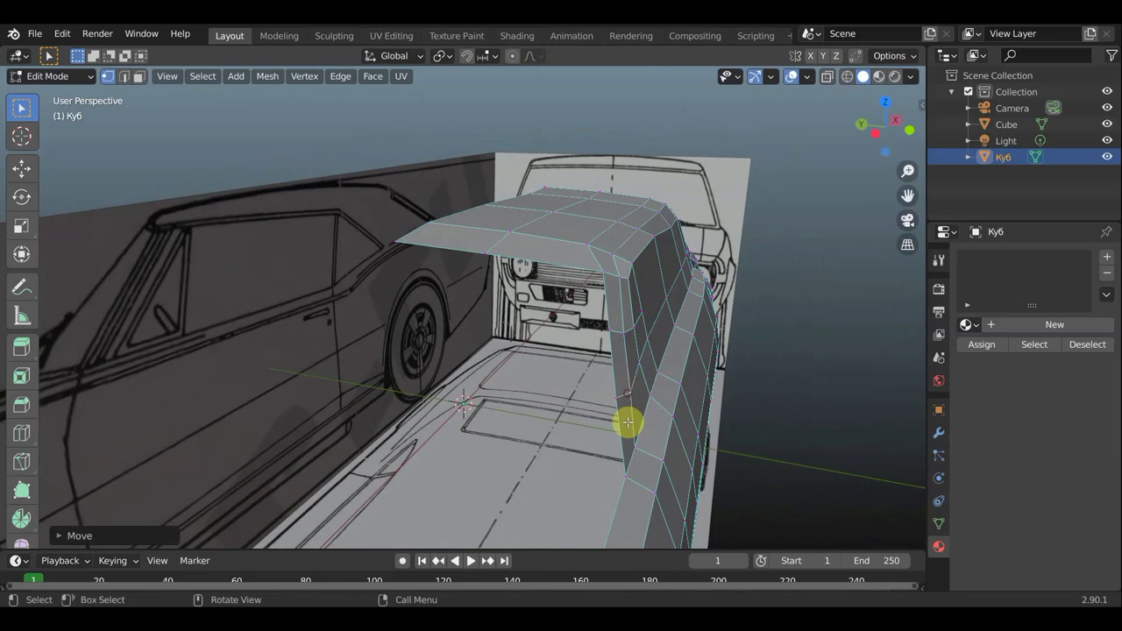
{"action": "left_click", "coordinate": [622, 470]}
{"action": "key", "text": "g"}
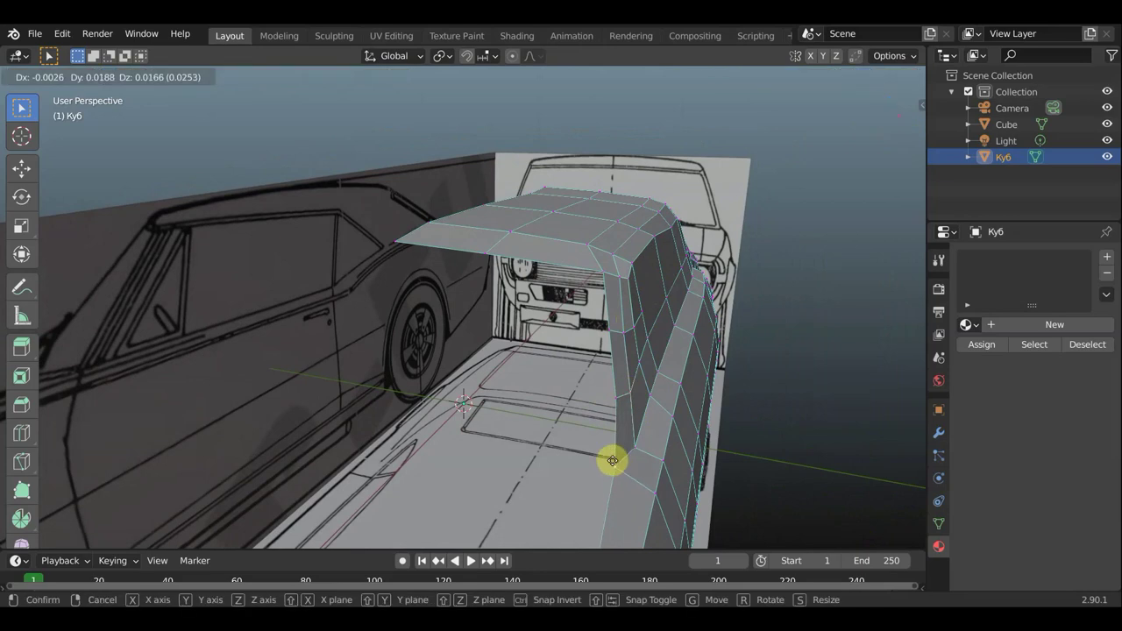
{"action": "left_click", "coordinate": [614, 462]}
{"action": "key", "text": "g"}
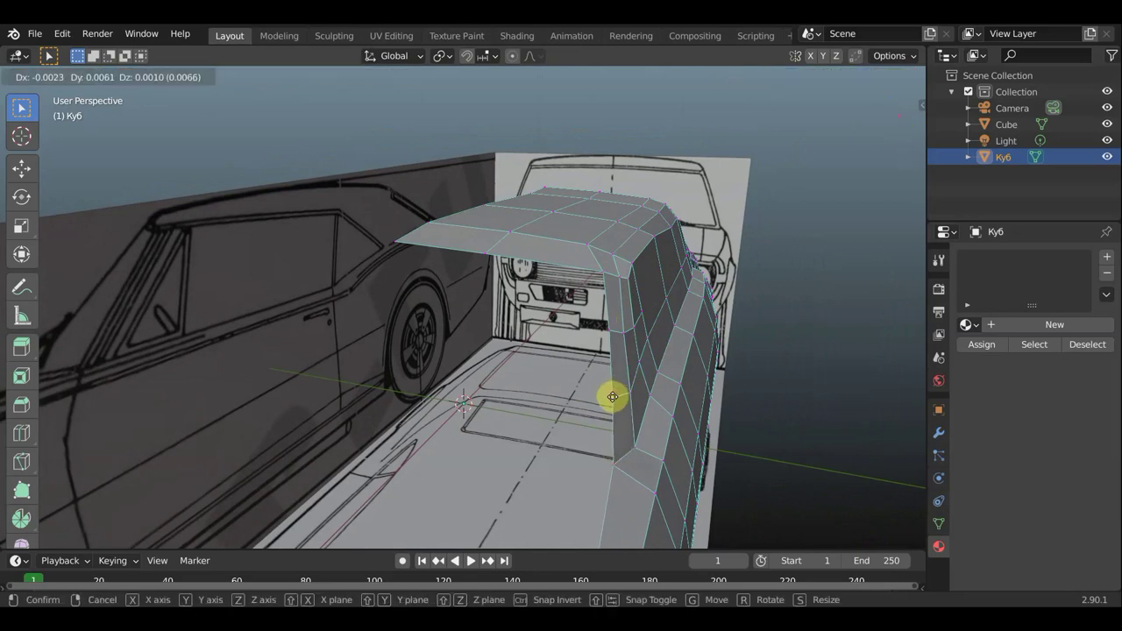
{"action": "left_click", "coordinate": [619, 395]}
{"action": "mouse_move", "coordinate": [619, 395]}
{"action": "middle_mouse_down"}
{"action": "mouse_move", "coordinate": [531, 380]}
{"action": "mouse_move", "coordinate": [546, 398]}
{"action": "mouse_move", "coordinate": [663, 448]}
{"action": "mouse_move", "coordinate": [546, 428]}
{"action": "middle_mouse_up"}
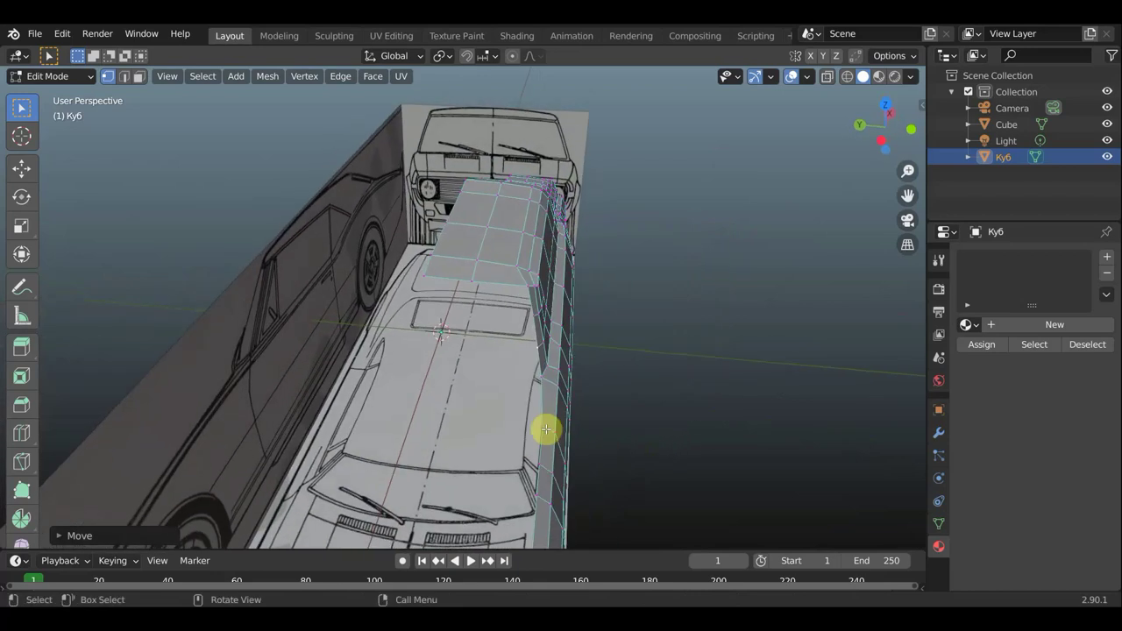
{"action": "key", "text": "g"}
{"action": "left_click", "coordinate": [542, 451]}
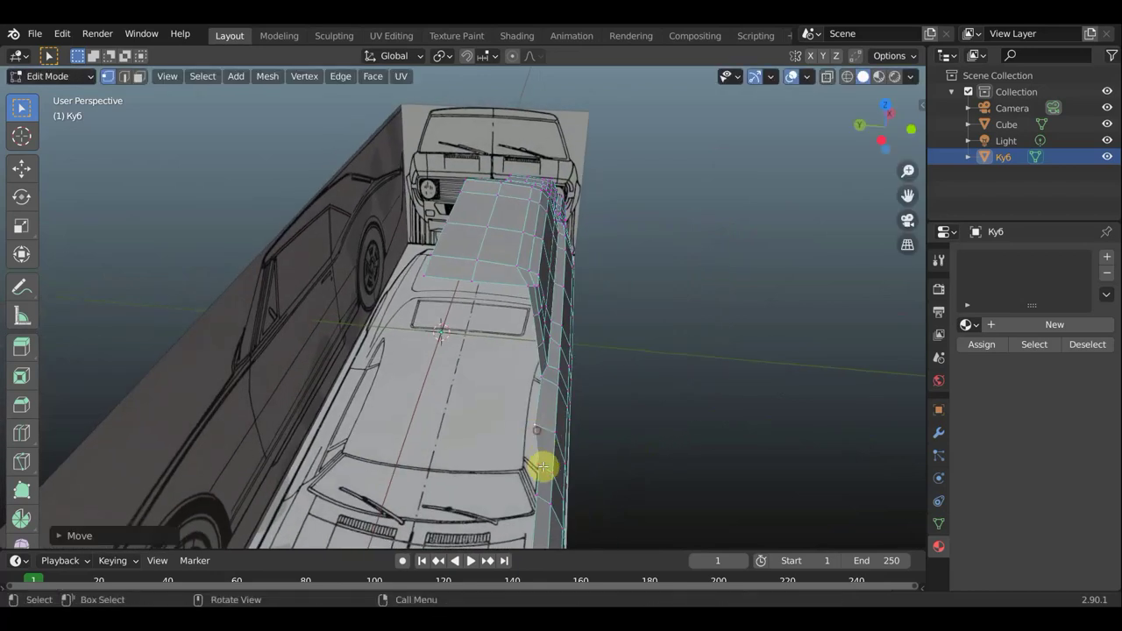
{"action": "key", "text": "g"}
{"action": "left_click", "coordinate": [529, 471]}
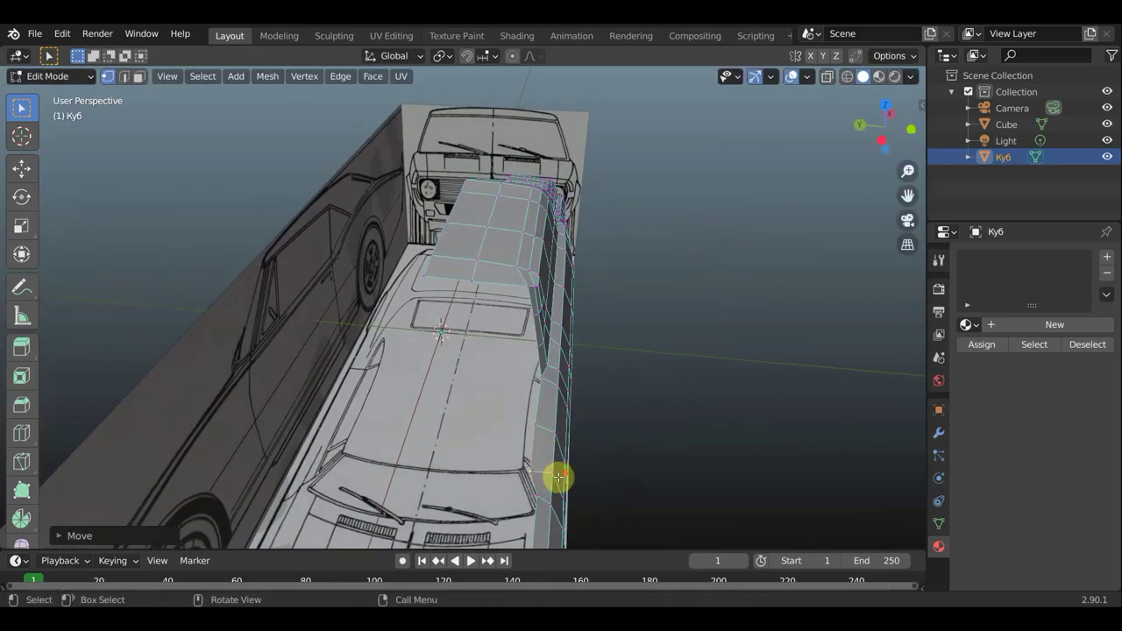
{"action": "mouse_move", "coordinate": [555, 476]}
{"action": "middle_mouse_down"}
{"action": "mouse_move", "coordinate": [576, 468]}
{"action": "mouse_move", "coordinate": [586, 487]}
{"action": "middle_mouse_up"}
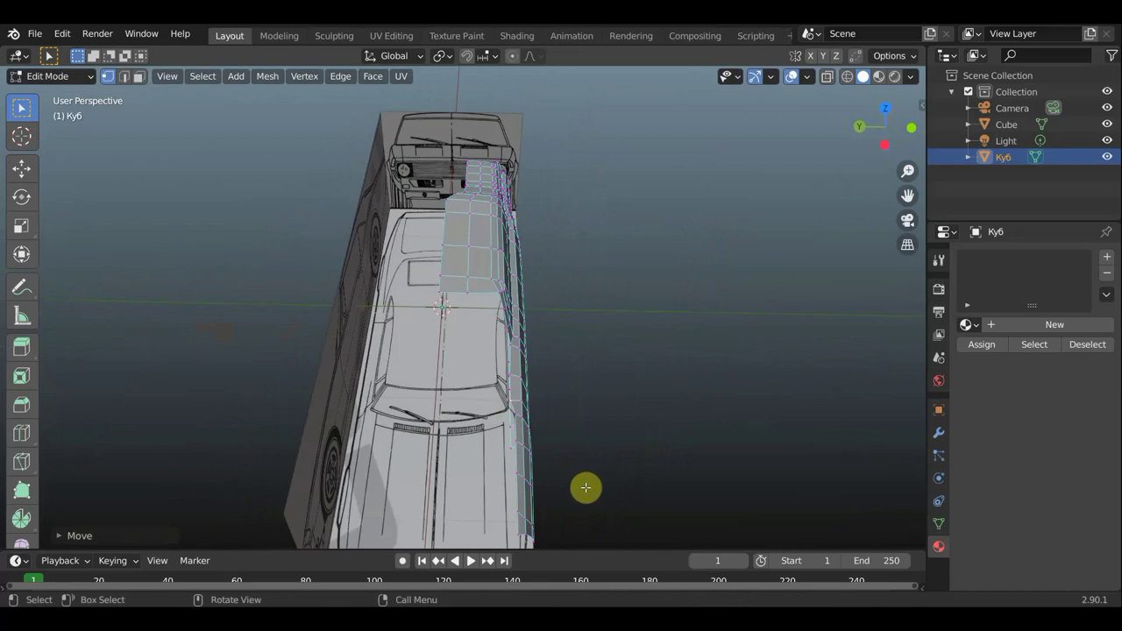
In top view, move the rear hood-side vertices near the windshield onto the blueprint outline
{"action": "key", "text": "KP_7"}
{"action": "scroll", "coordinate": [351, 390], "scroll_direction": "up", "scroll_amount": 5}
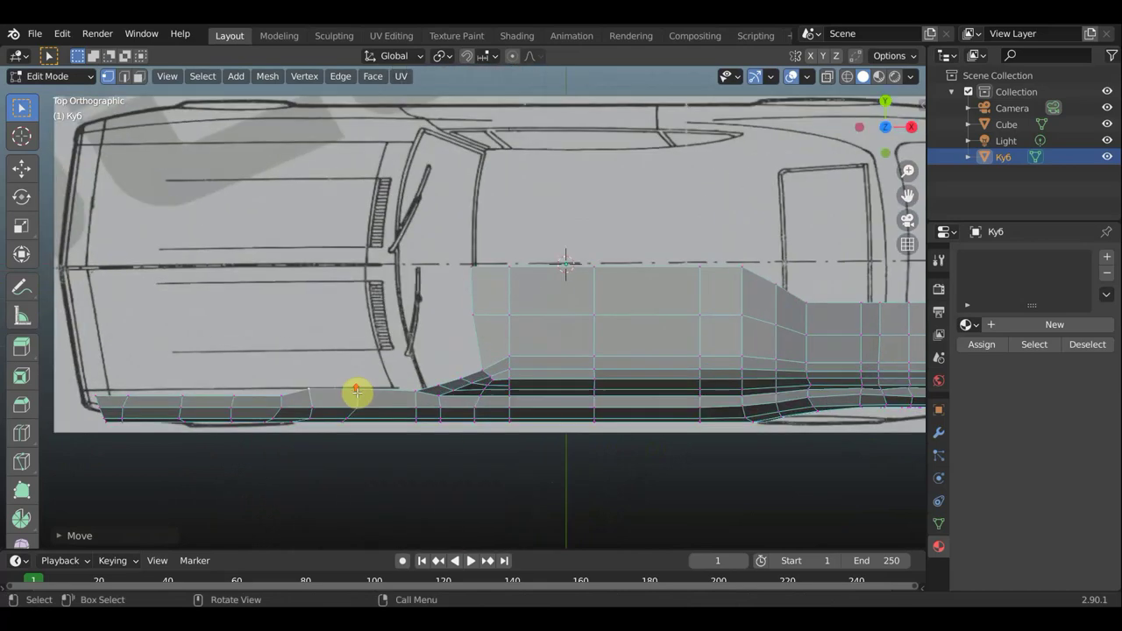
{"action": "key", "text": "g"}
{"action": "left_click", "coordinate": [291, 386]}
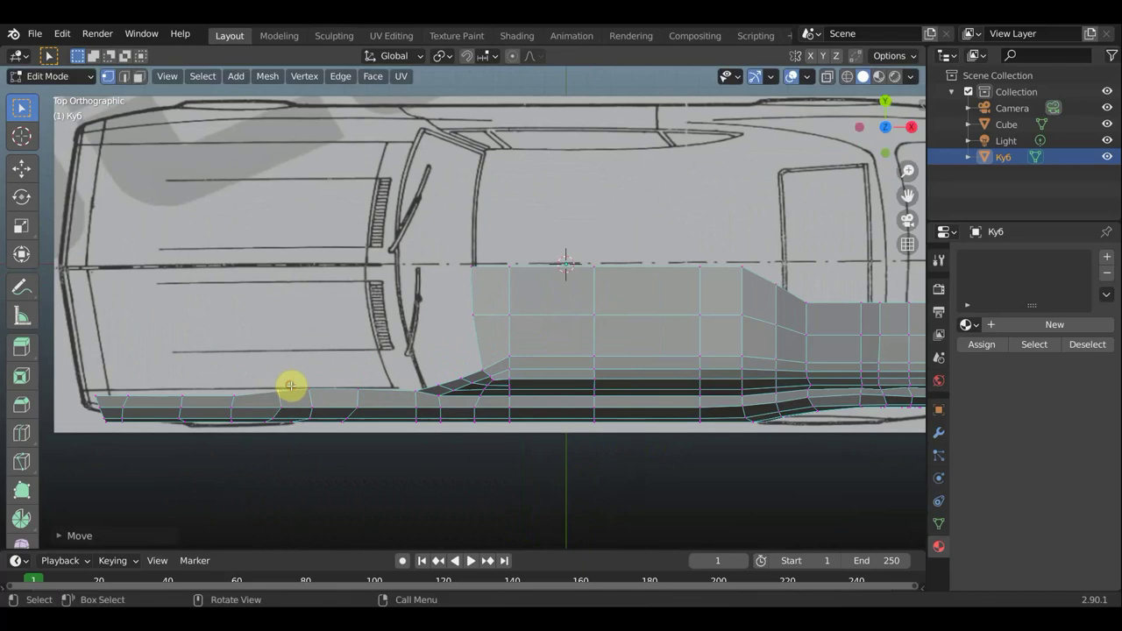
{"action": "key", "text": "g"}
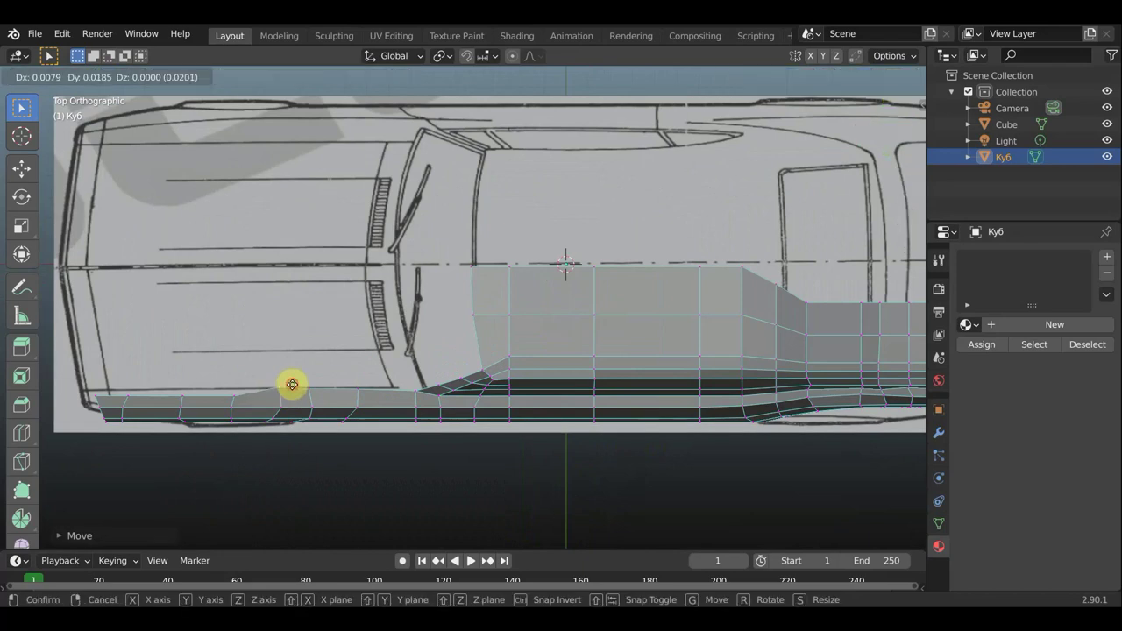
{"action": "left_click", "coordinate": [293, 383]}
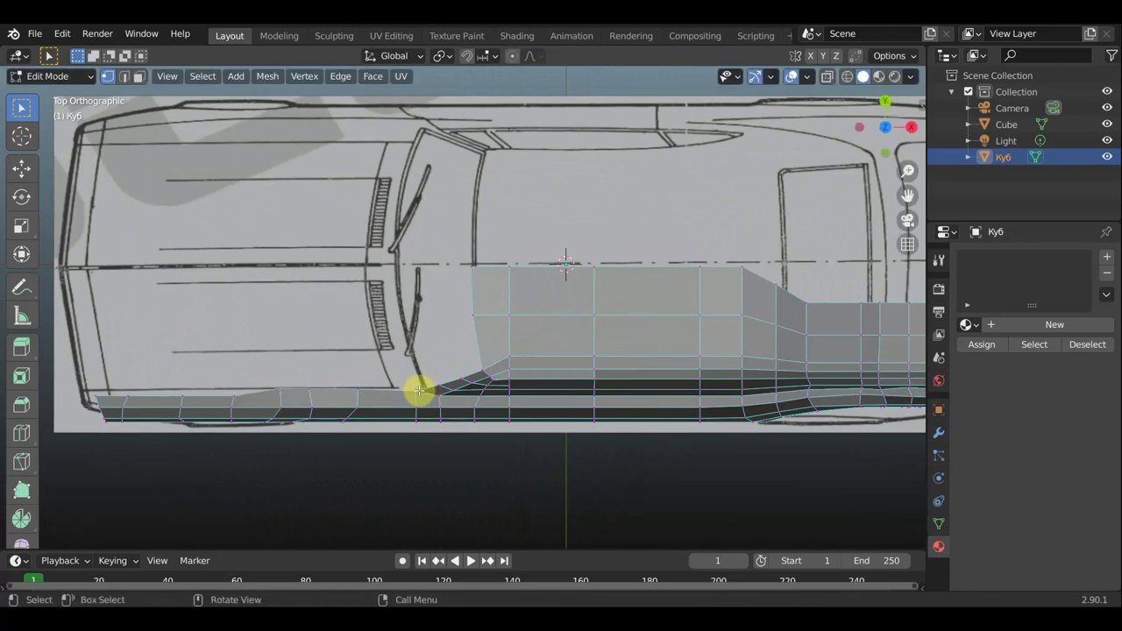
{"action": "key", "text": "g"}
{"action": "left_click", "coordinate": [423, 385]}
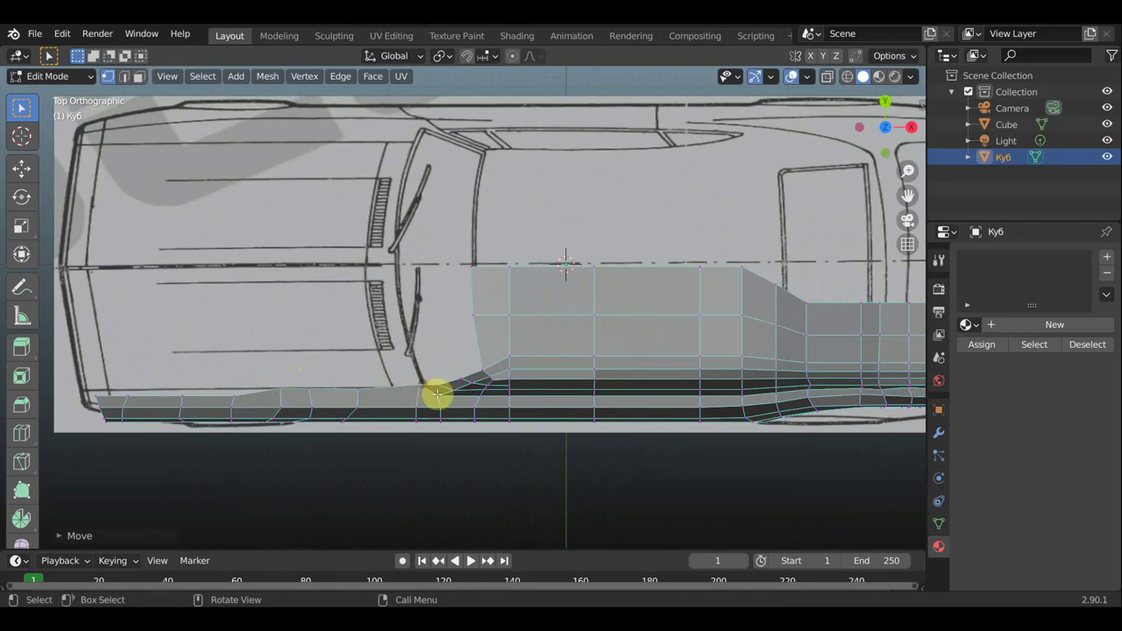
{"action": "key", "text": "g"}
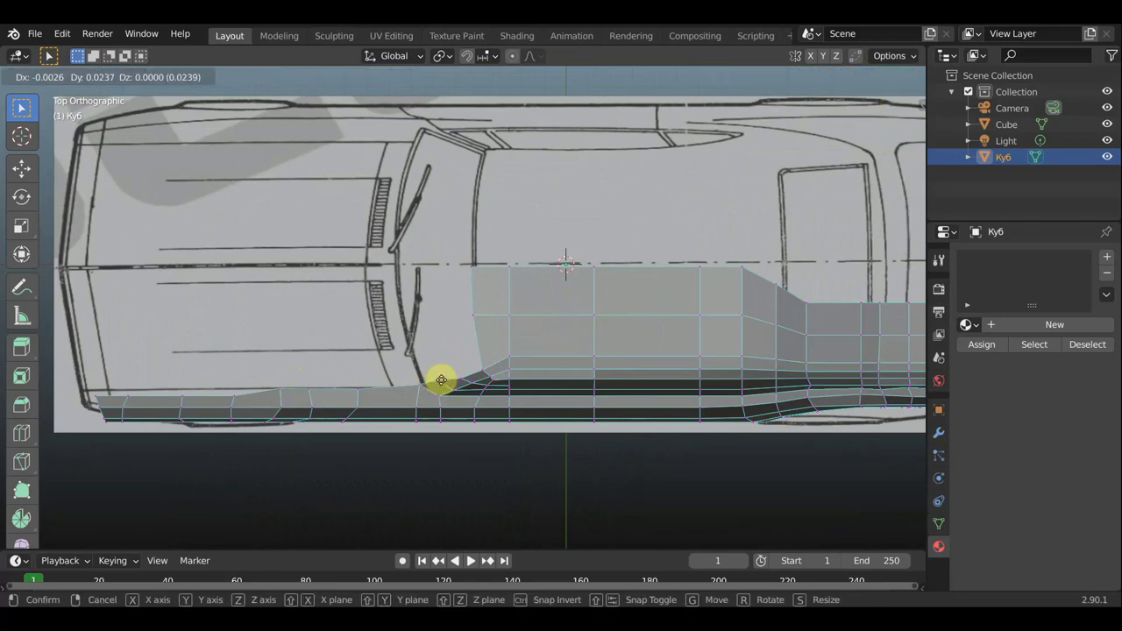
{"action": "left_click", "coordinate": [442, 385]}
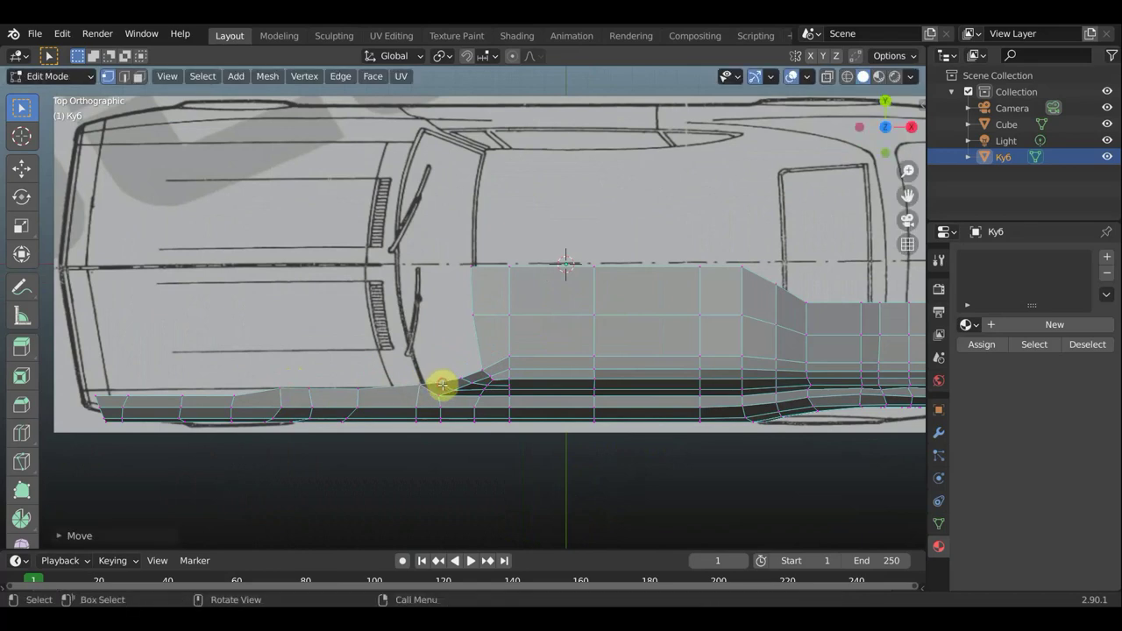
Move the forward hood-edge vertices and the front corner vertex onto the blueprint outline
{"action": "key", "text": "g"}
{"action": "left_click", "coordinate": [235, 395]}
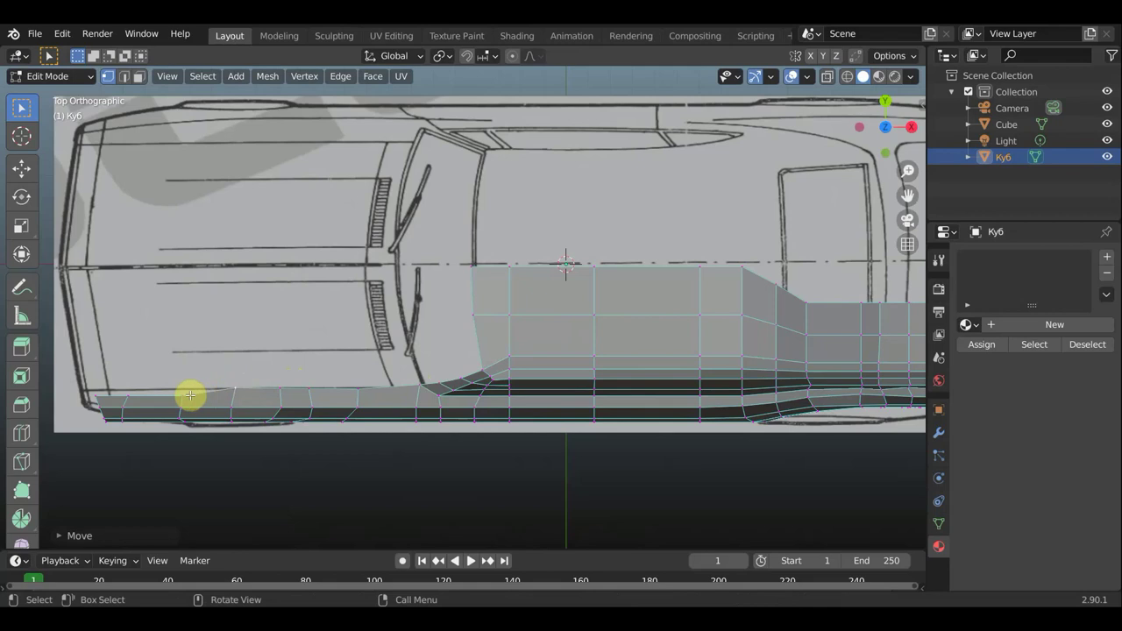
{"action": "key", "text": "g"}
{"action": "left_click", "coordinate": [178, 384]}
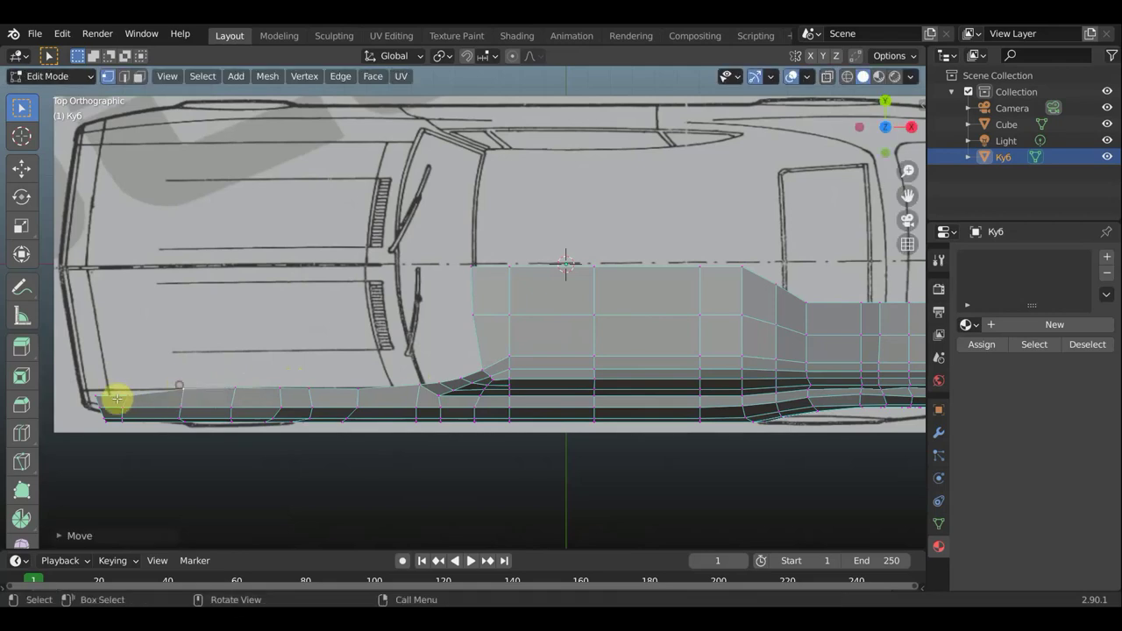
{"action": "key", "text": "g"}
{"action": "left_click", "coordinate": [106, 392]}
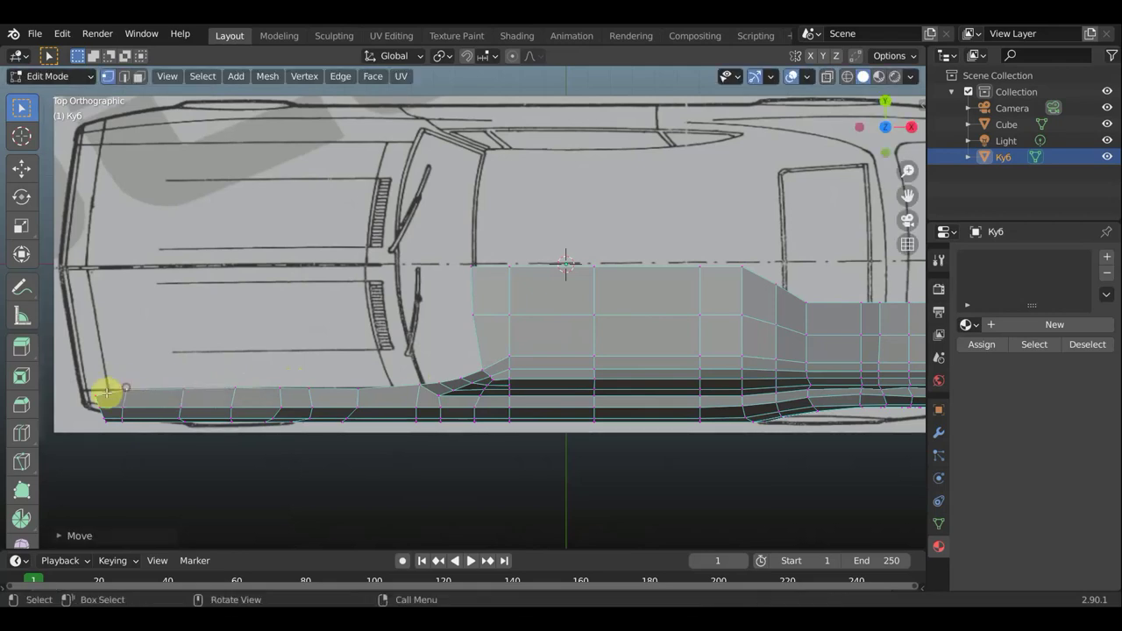
{"action": "key", "text": "g"}
{"action": "left_click", "coordinate": [105, 391]}
{"action": "key", "text": "g"}
{"action": "left_click", "coordinate": [109, 408]}
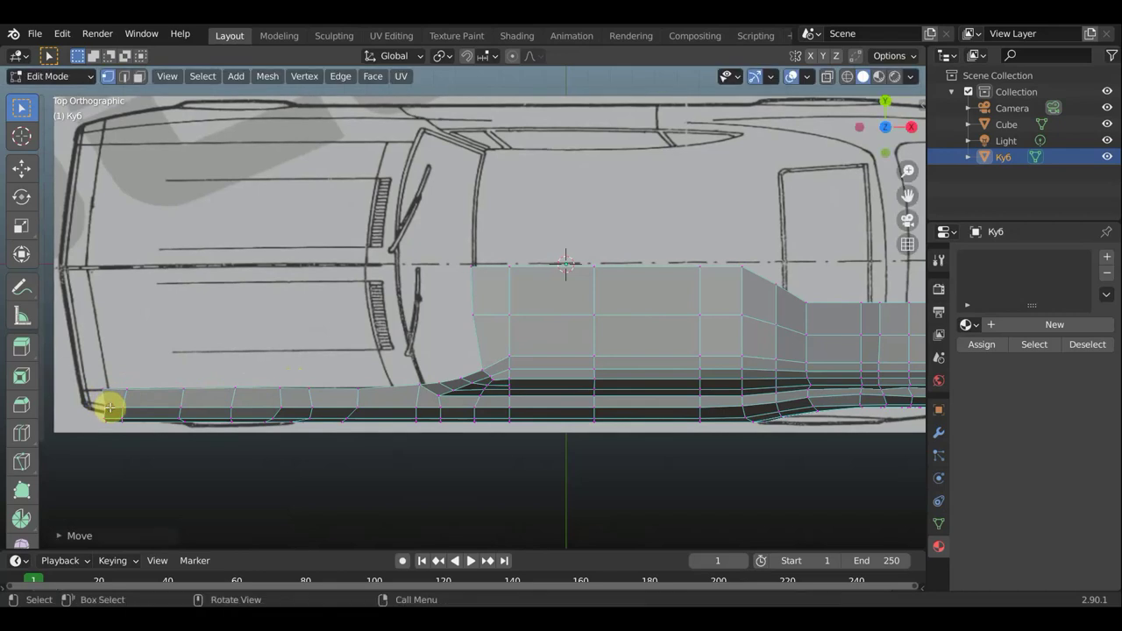
{"action": "key", "text": "g"}
{"action": "left_click", "coordinate": [111, 412]}
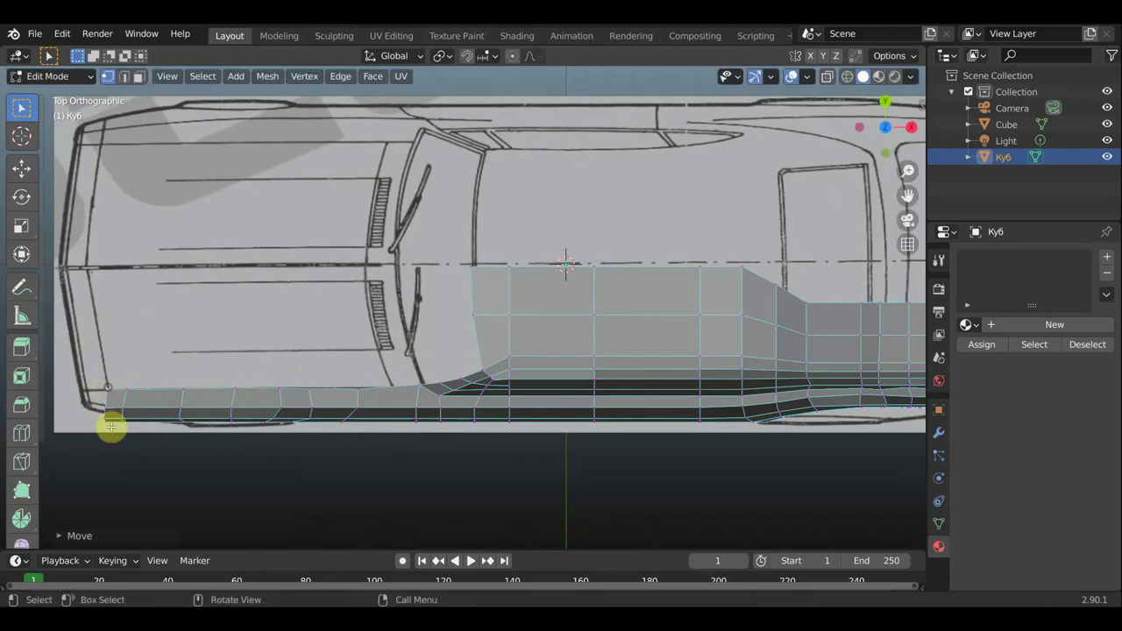
Knife-cut a new edge across the hood-side strip just ahead of the windshield pillar's base
{"action": "scroll", "coordinate": [393, 393], "scroll_direction": "up", "scroll_amount": 3}
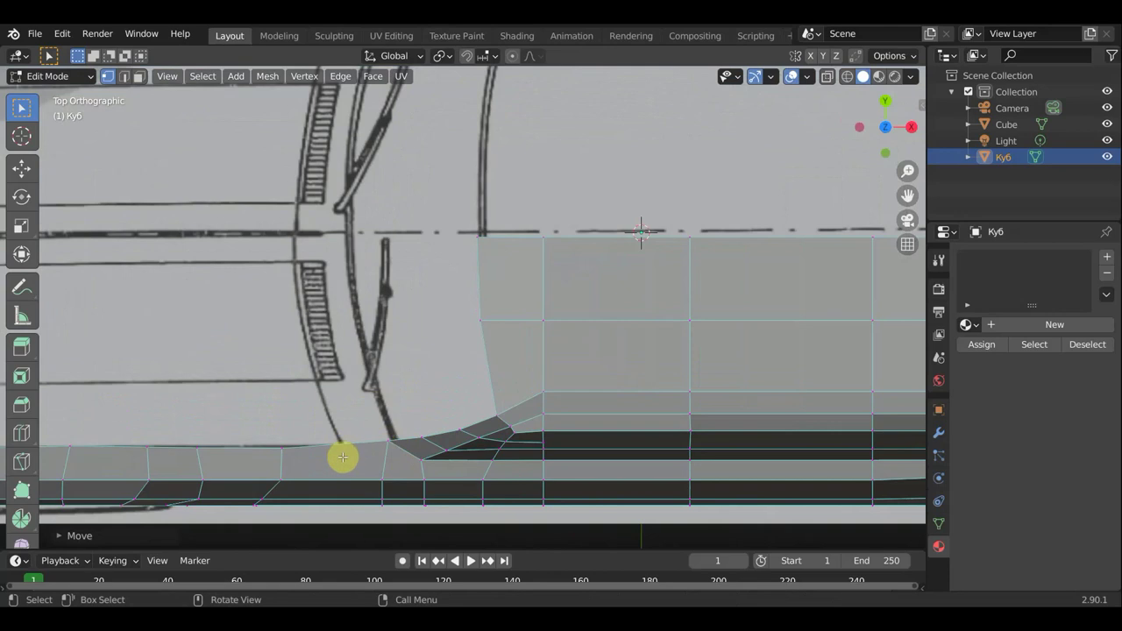
{"action": "key", "text": "k"}
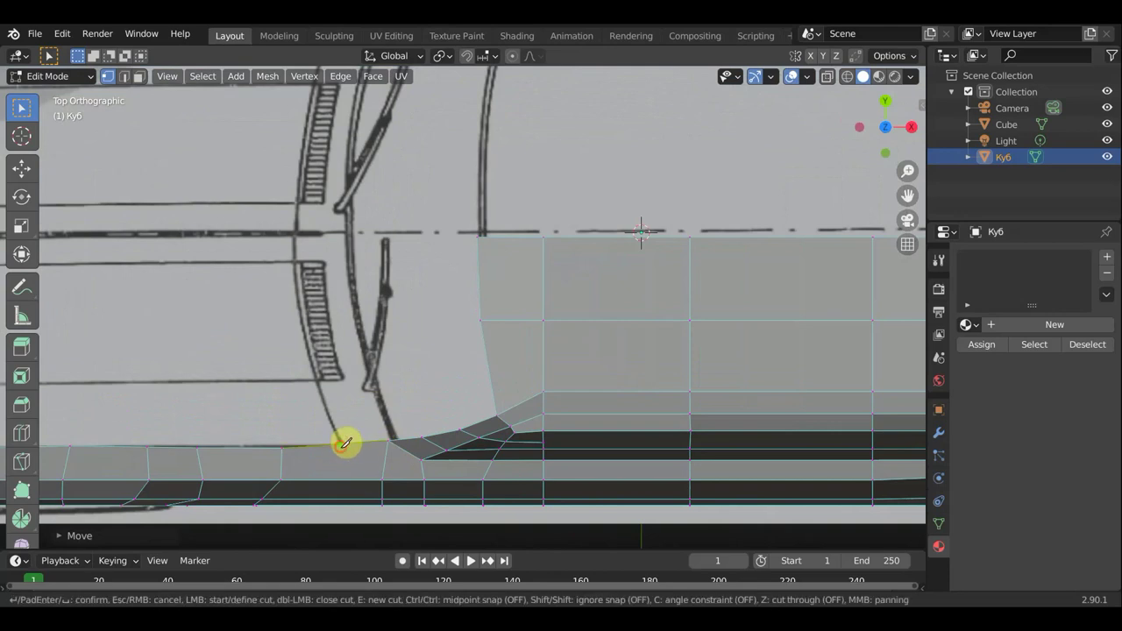
{"action": "left_click", "coordinate": [341, 445]}
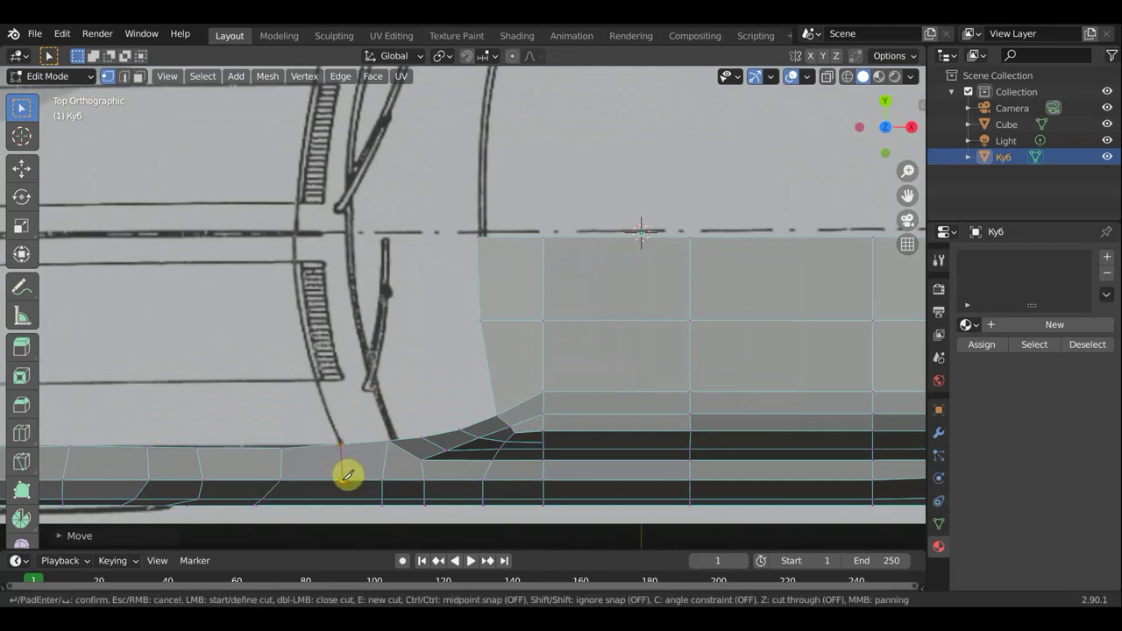
{"action": "left_click", "coordinate": [342, 477]}
{"action": "key", "text": "Return"}
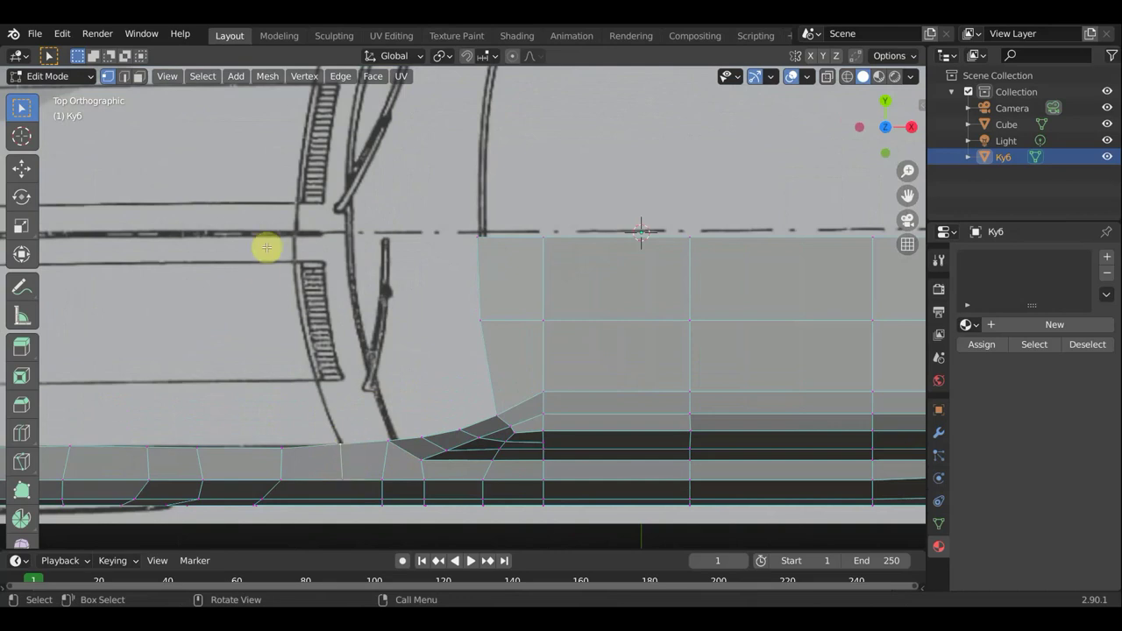
{"action": "scroll", "coordinate": [302, 334], "scroll_direction": "down", "scroll_amount": 2}
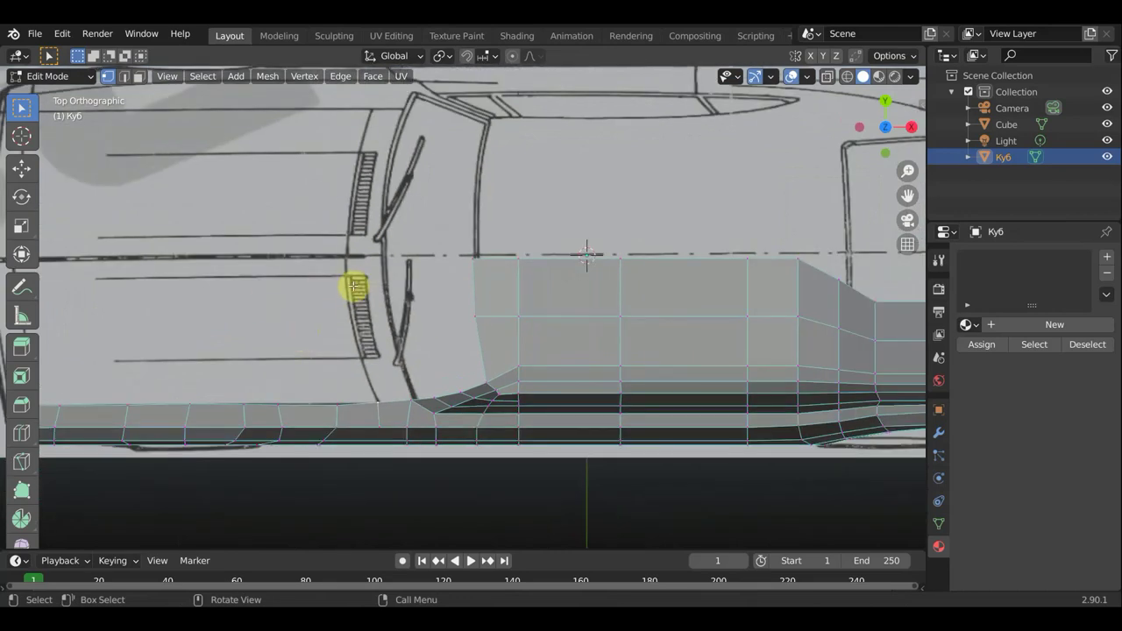
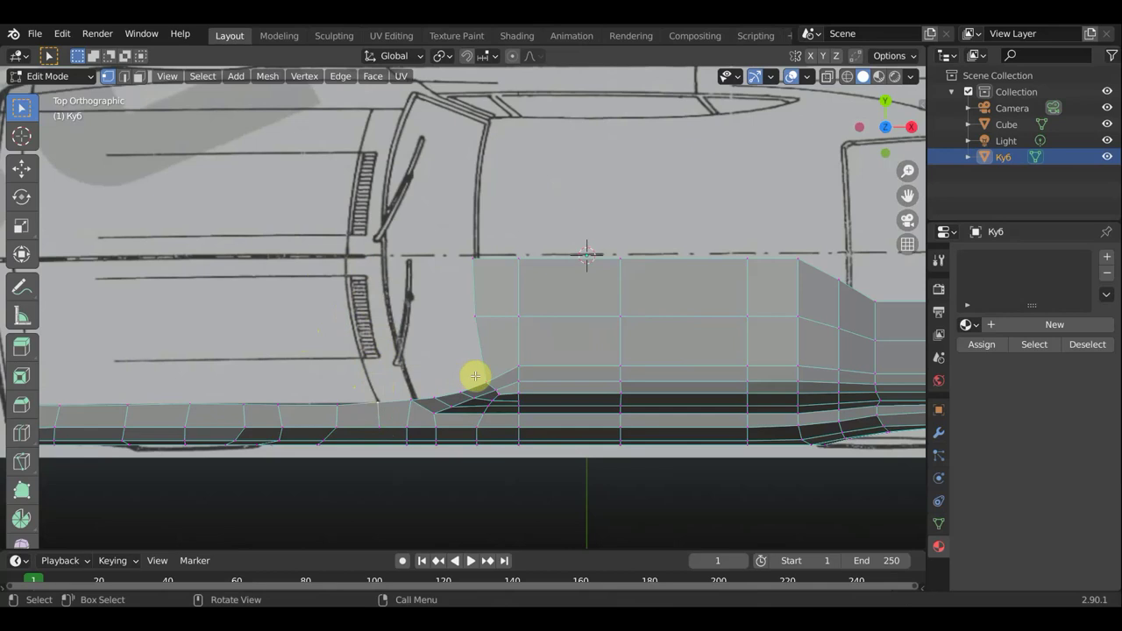
Extrude the edge out to the blueprint curve by the rear wheel arch, keeping only one new face
{"action": "key", "text": "g"}
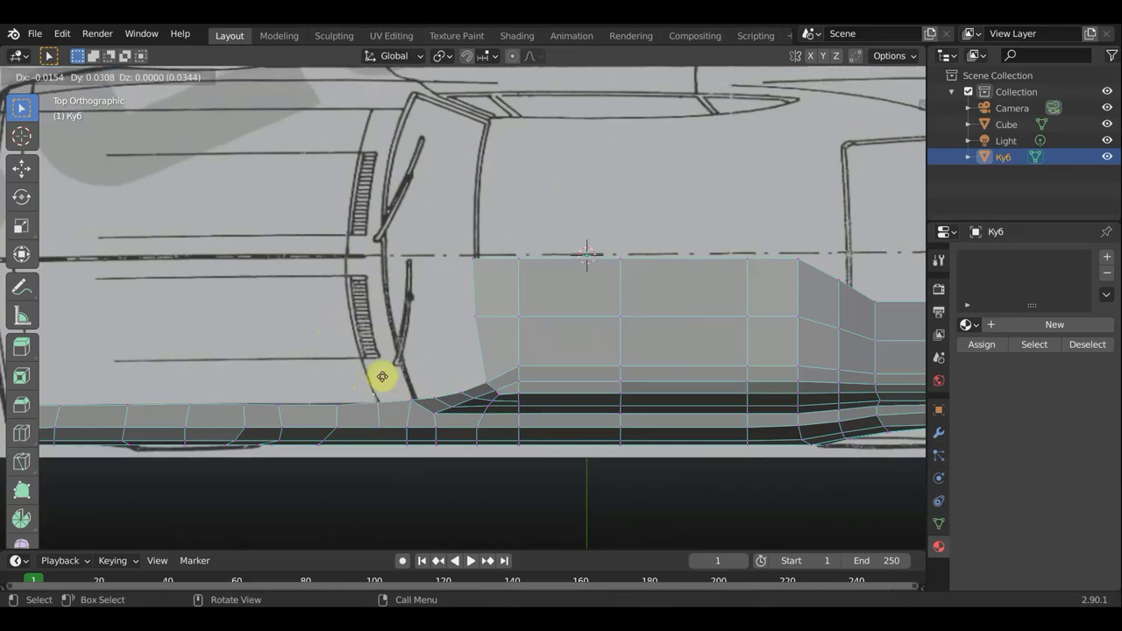
{"action": "left_click", "coordinate": [369, 335]}
{"action": "key", "text": "g"}
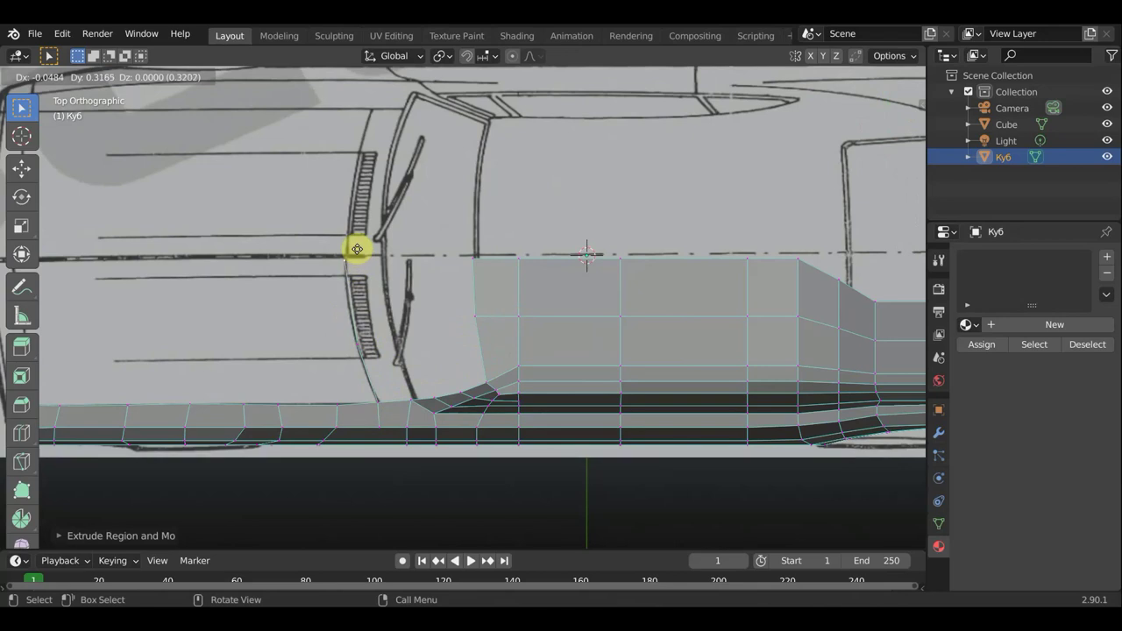
{"action": "right_click", "coordinate": [356, 249]}
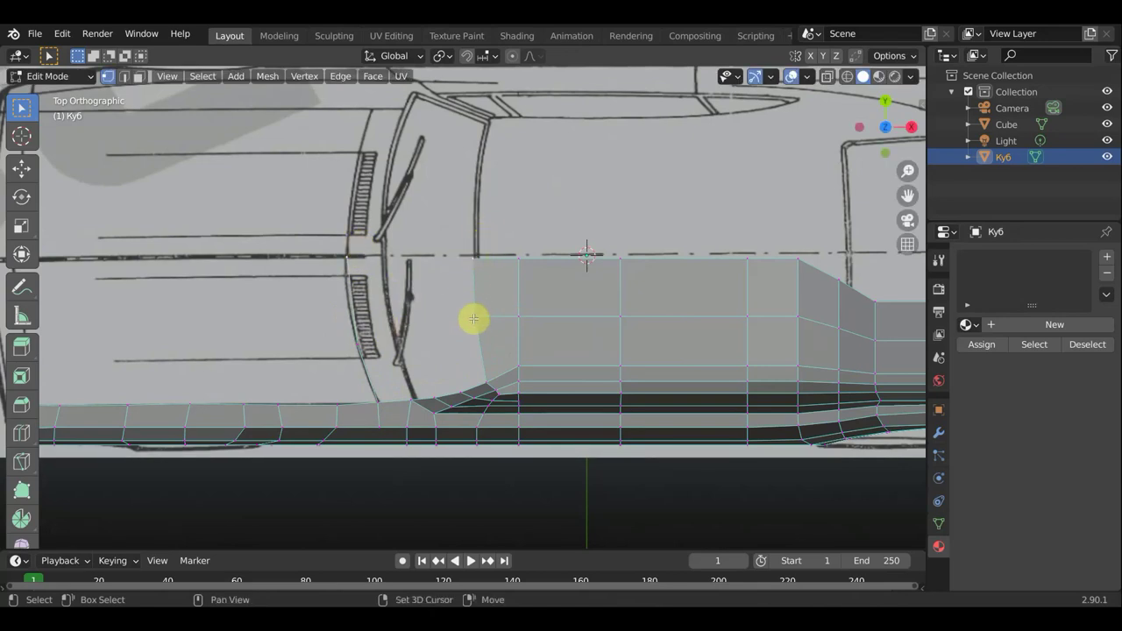
{"action": "right_click", "coordinate": [361, 337], "text": "ctrl"}
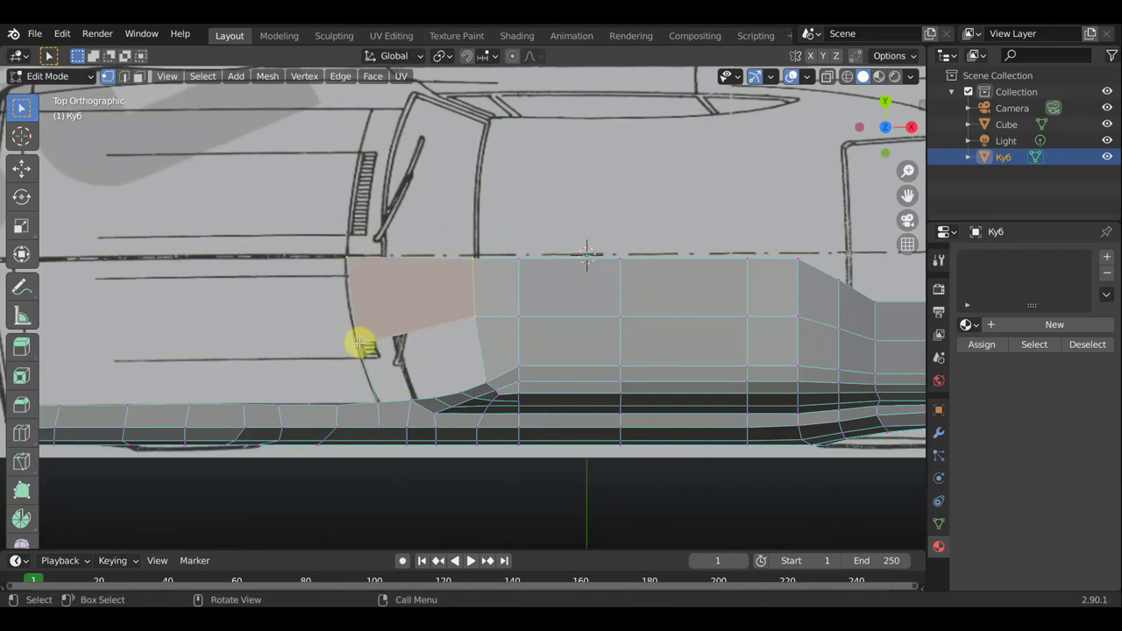
Select the arch's lower corner vertex and the new face on the car side
{"action": "left_click", "coordinate": [359, 343]}
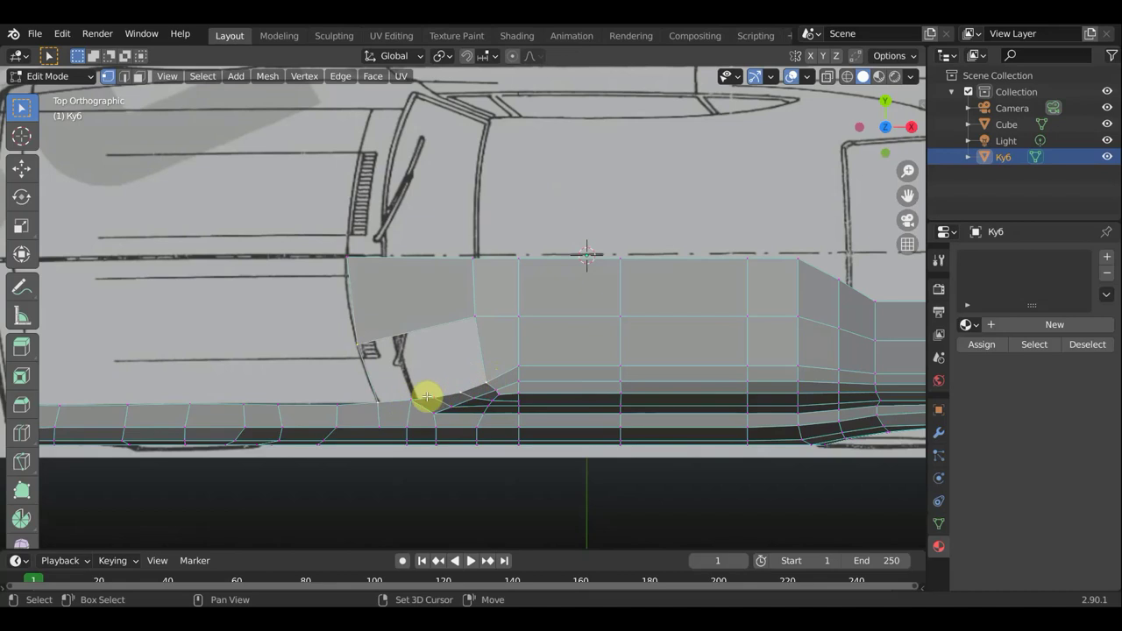
{"action": "left_click", "coordinate": [432, 396]}
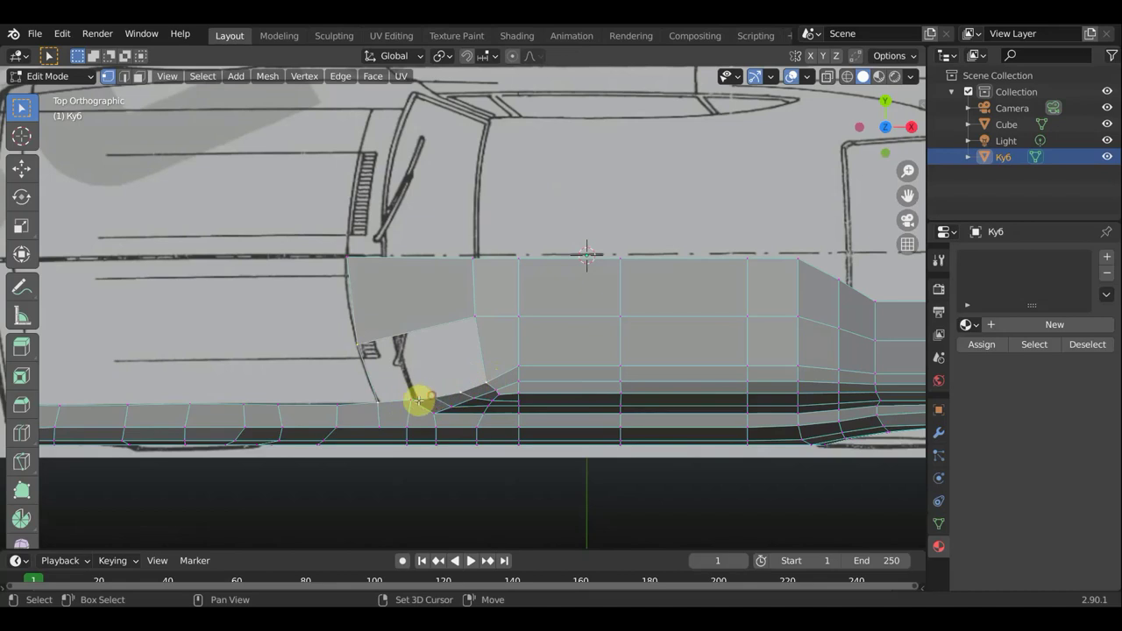
{"action": "mouse_move", "coordinate": [446, 328]}
{"action": "middle_mouse_down"}
{"action": "mouse_move", "coordinate": [453, 313]}
{"action": "mouse_move", "coordinate": [459, 348]}
{"action": "mouse_move", "coordinate": [603, 298]}
{"action": "mouse_move", "coordinate": [516, 278]}
{"action": "mouse_move", "coordinate": [473, 296]}
{"action": "middle_mouse_up"}
{"action": "left_click", "coordinate": [453, 313]}
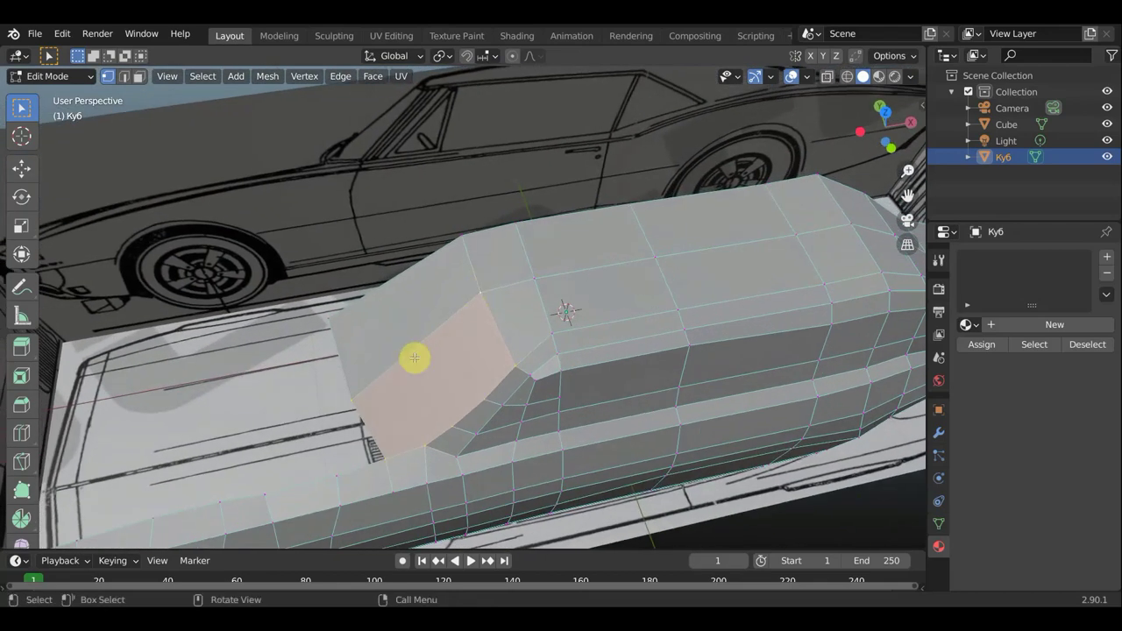
In top view, knife-cut a new edge across the arch faces from top edge to bottom edge
{"action": "key", "text": "KP_7"}
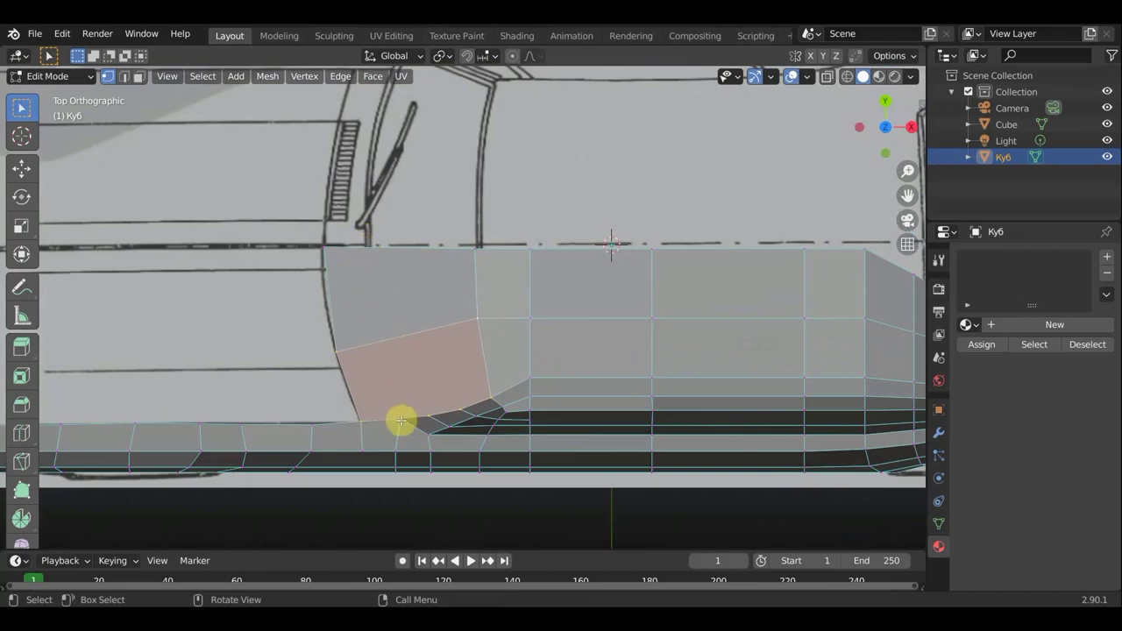
{"action": "key", "text": "k"}
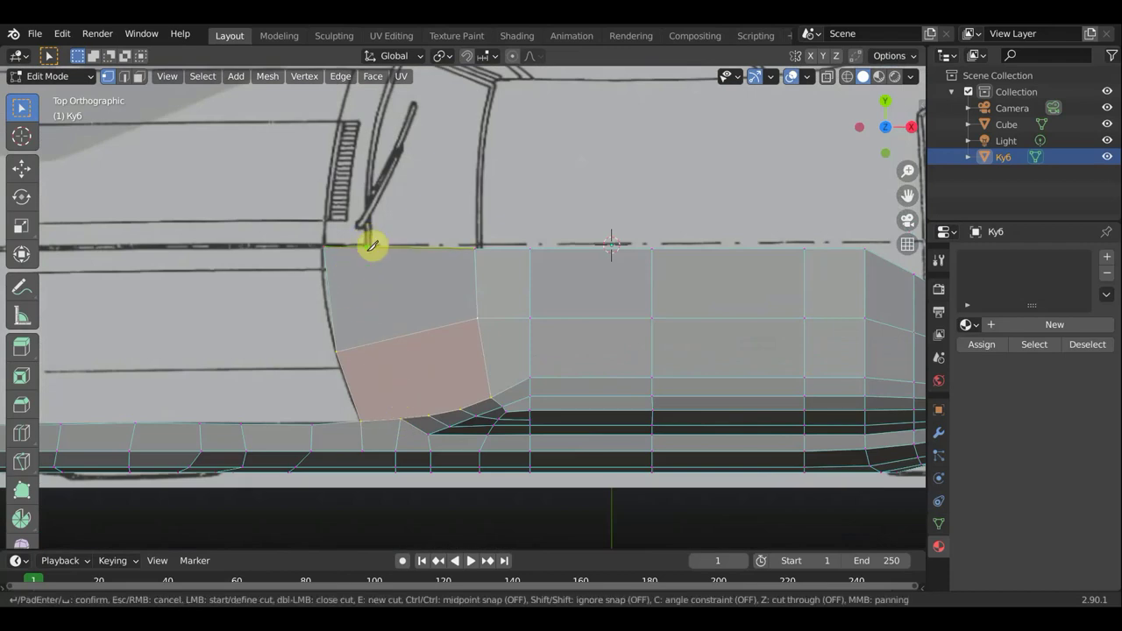
{"action": "left_click", "coordinate": [369, 247]}
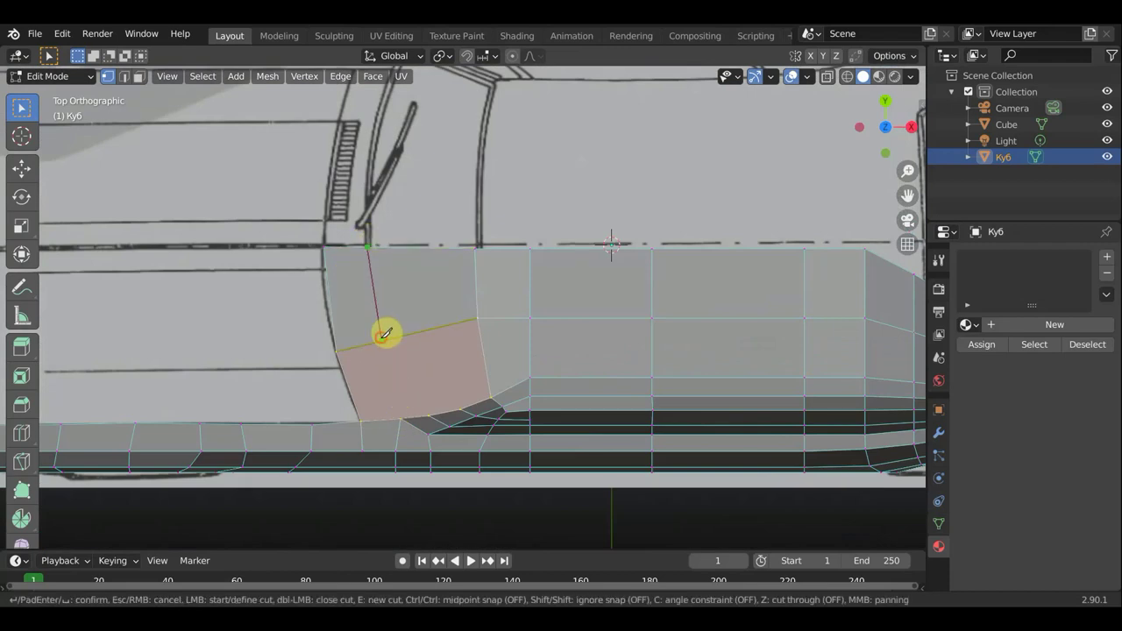
{"action": "left_click", "coordinate": [382, 338]}
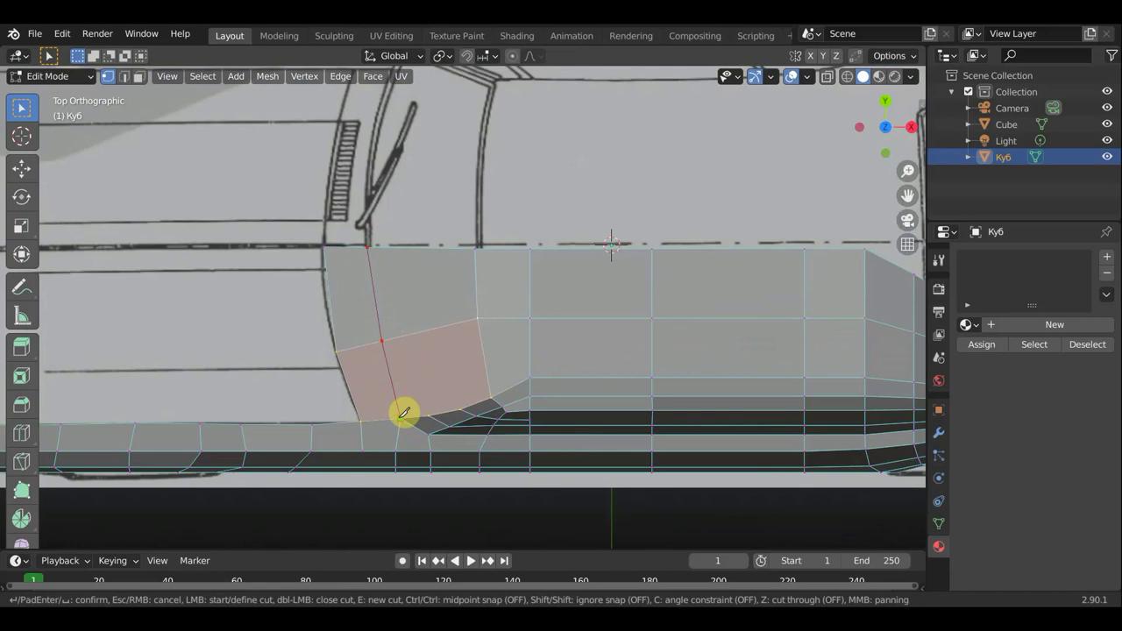
{"action": "left_click", "coordinate": [401, 417]}
{"action": "key", "text": "Return"}
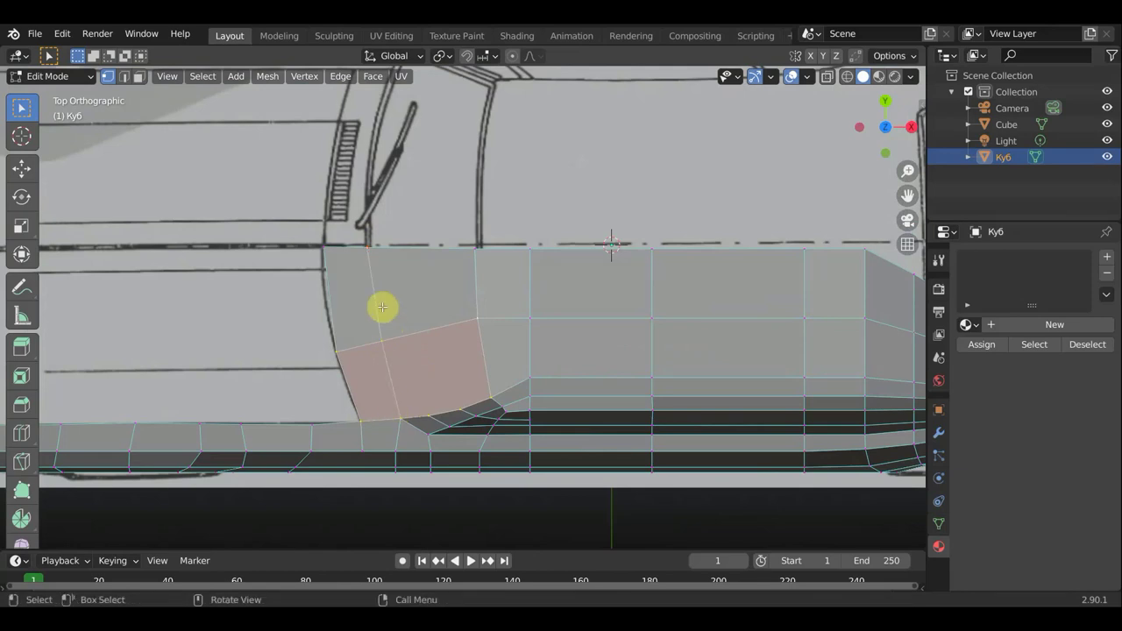
Move two arch vertices in perspective to follow the blueprint outline, ending in top view
{"action": "mouse_move", "coordinate": [371, 313]}
{"action": "middle_mouse_down"}
{"action": "mouse_move", "coordinate": [386, 219]}
{"action": "mouse_move", "coordinate": [405, 356]}
{"action": "mouse_move", "coordinate": [426, 376]}
{"action": "mouse_move", "coordinate": [388, 351]}
{"action": "middle_mouse_up"}
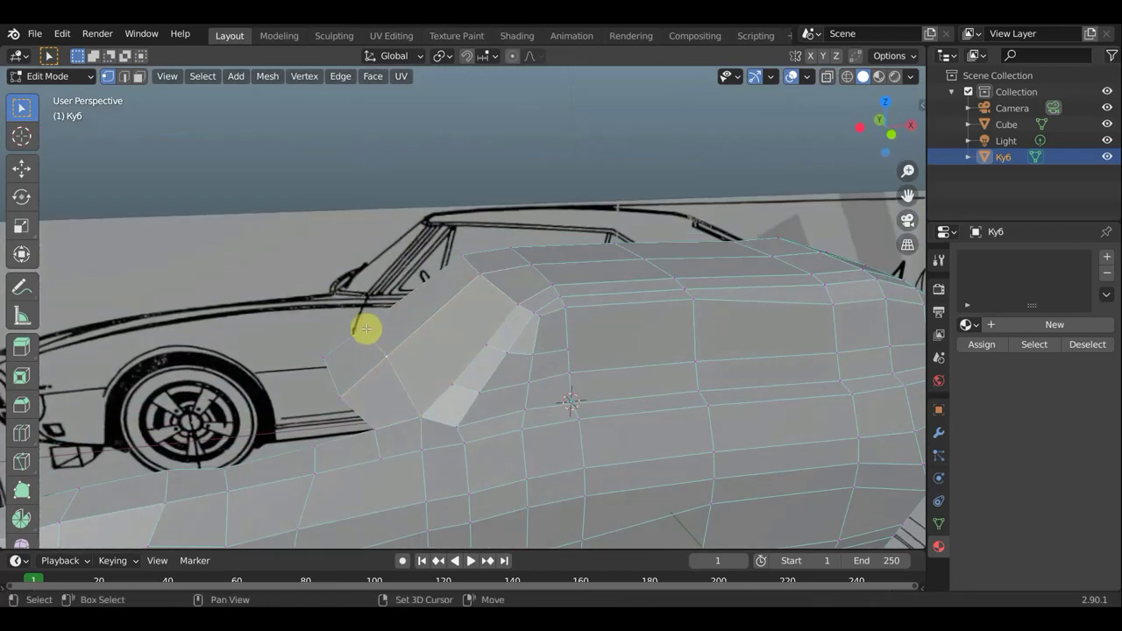
{"action": "middle_click_drag", "start_coordinate": [408, 393], "coordinate": [379, 375]}
{"action": "key", "text": "g"}
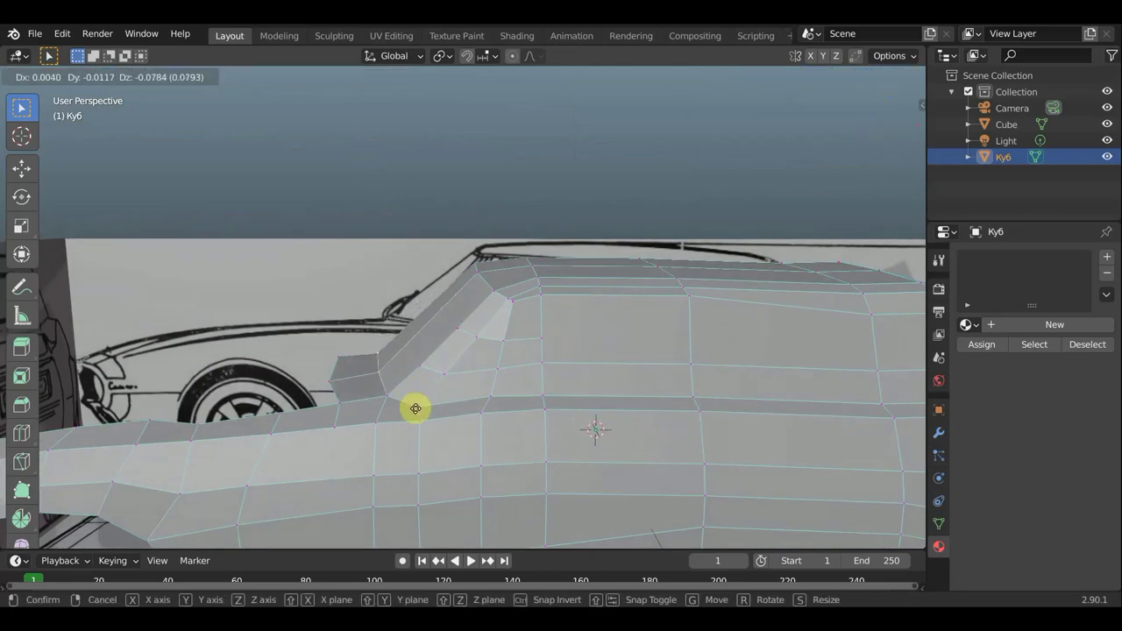
{"action": "left_click", "coordinate": [415, 409]}
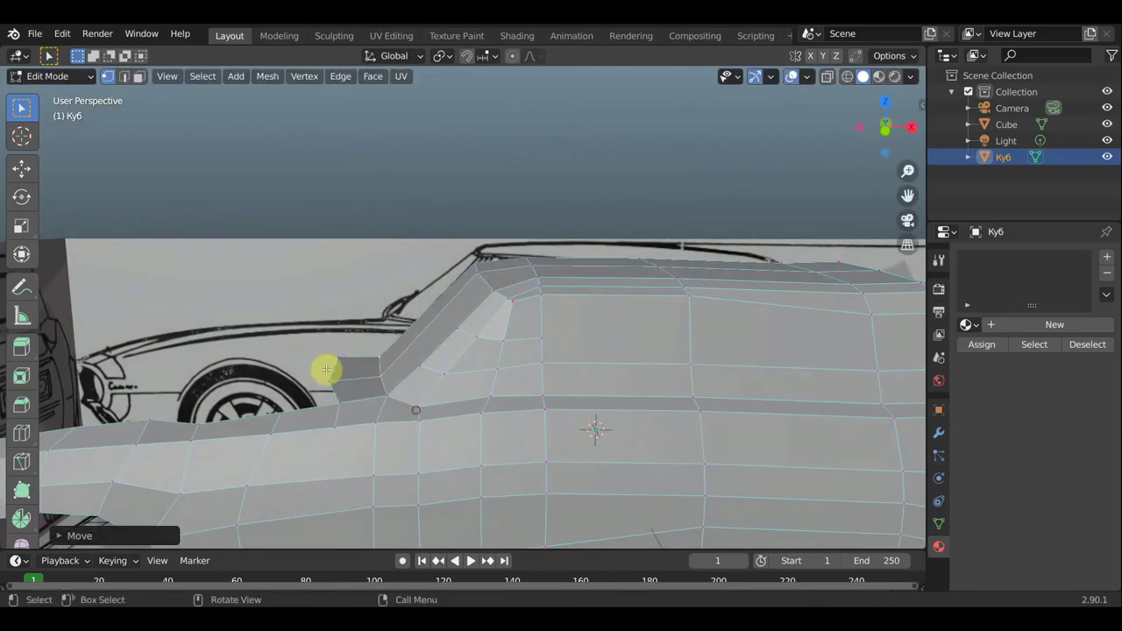
{"action": "left_click", "coordinate": [333, 384]}
{"action": "key", "text": "g"}
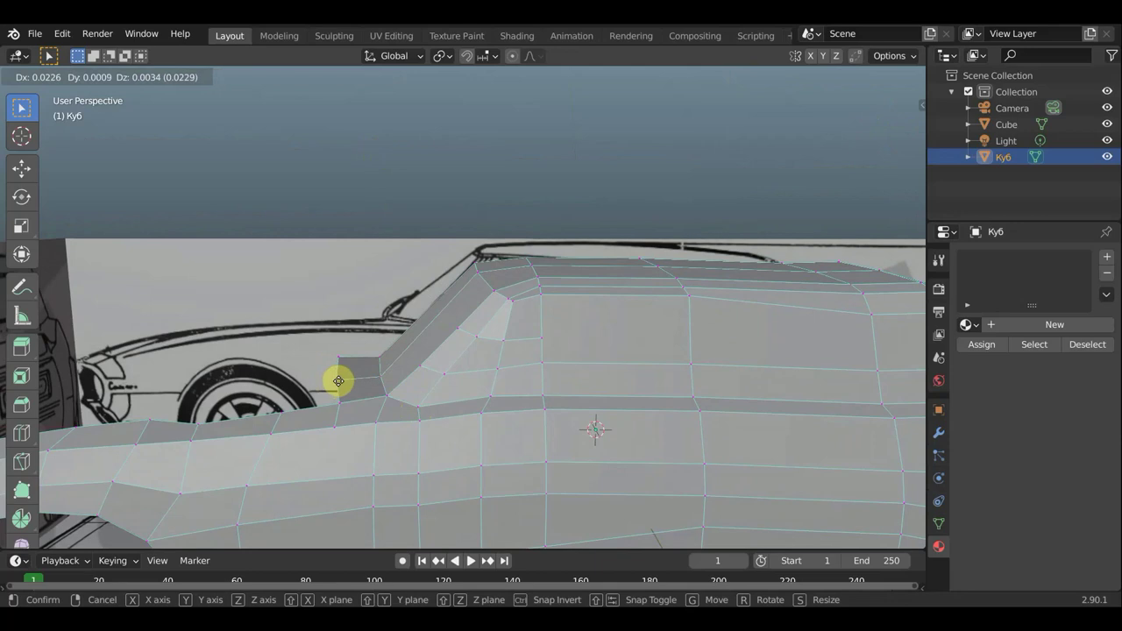
{"action": "left_click", "coordinate": [338, 382]}
{"action": "mouse_move", "coordinate": [359, 381]}
{"action": "middle_mouse_down"}
{"action": "mouse_move", "coordinate": [502, 487]}
{"action": "mouse_move", "coordinate": [544, 499]}
{"action": "mouse_move", "coordinate": [426, 483]}
{"action": "middle_mouse_up"}
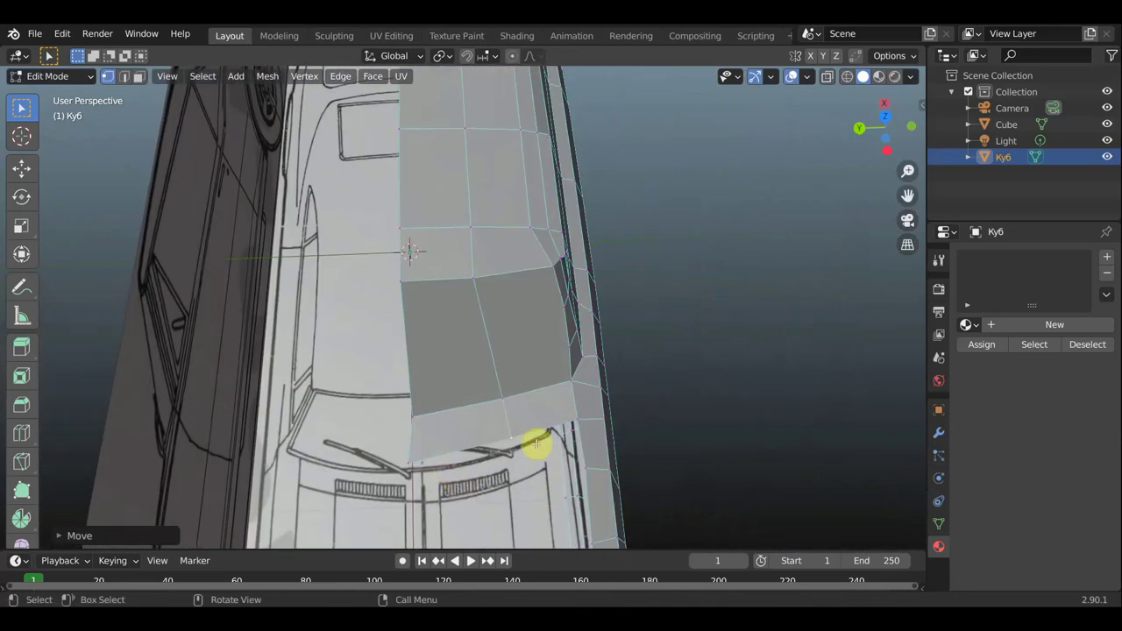
{"action": "key", "text": "KP_7"}
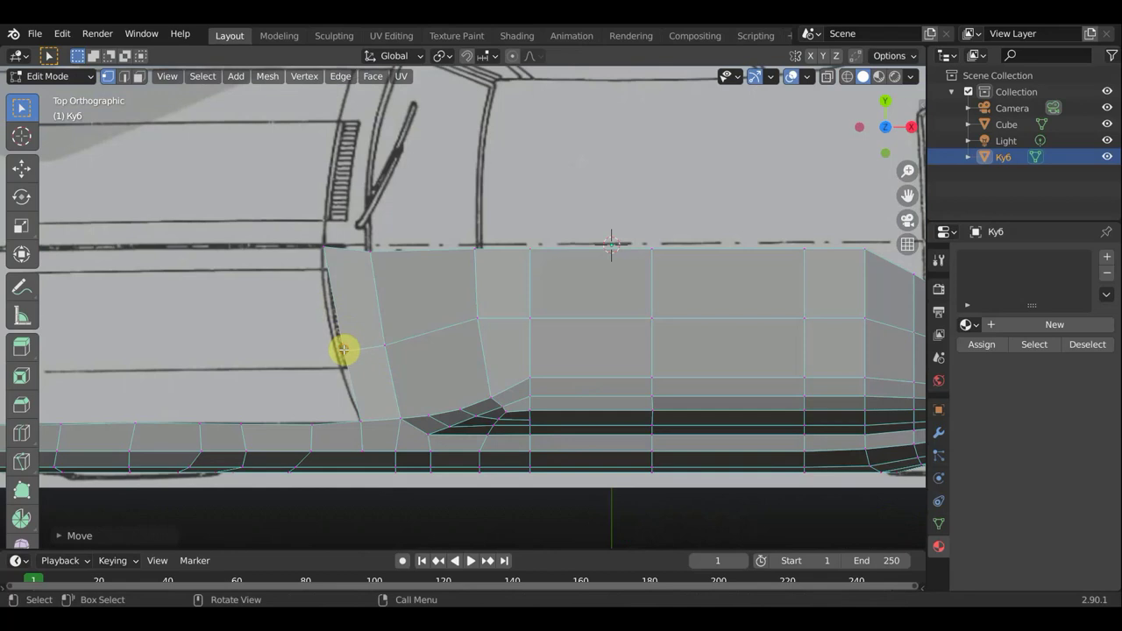
Pull the door-edge vertex onto the blueprint line and nudge the lower edge vertex
{"action": "left_click", "coordinate": [351, 361]}
{"action": "left_click_drag", "start_coordinate": [348, 360], "coordinate": [338, 345]}
{"action": "left_click", "coordinate": [335, 344]}
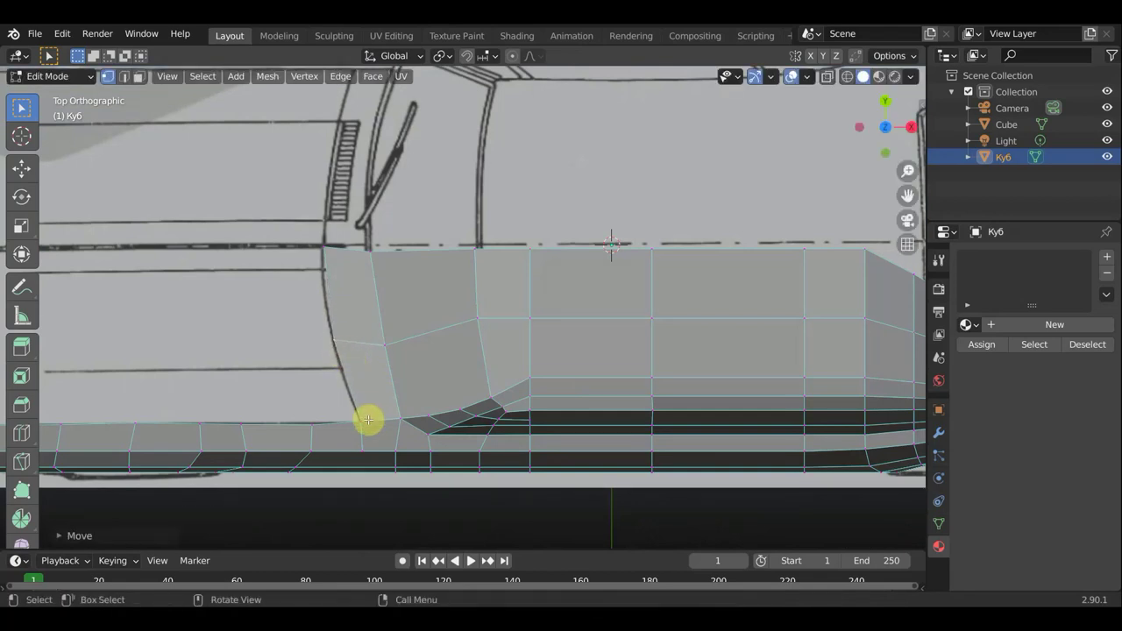
{"action": "left_click_drag", "start_coordinate": [314, 426], "coordinate": [312, 423]}
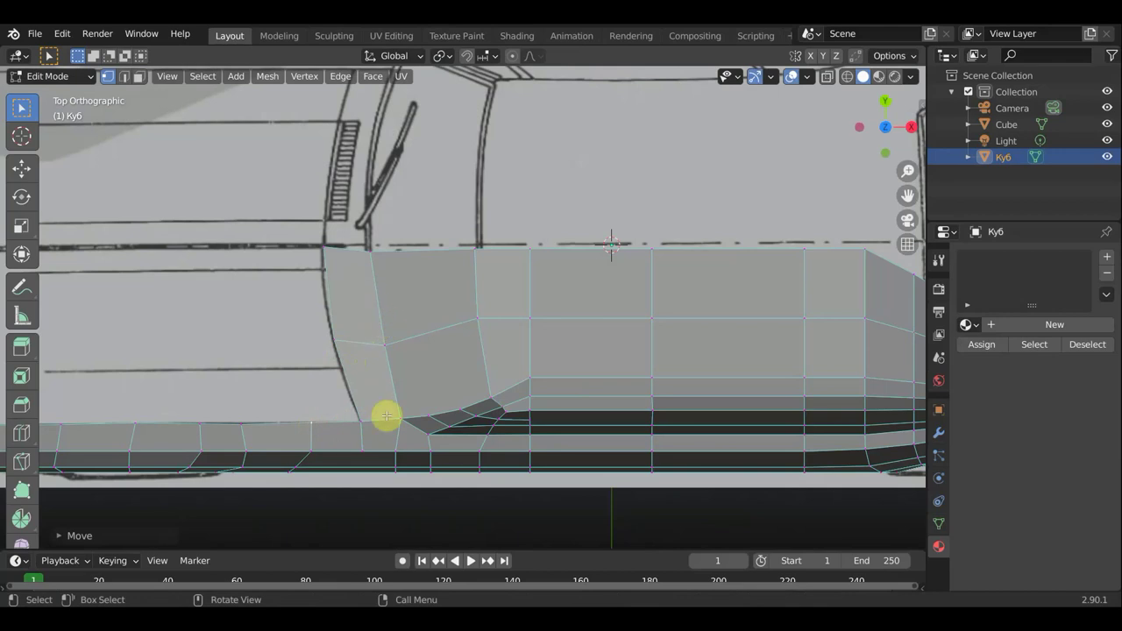
Knife-cut two new edges, one from the upper vertex down and one splitting the left strip
{"action": "key", "text": "k"}
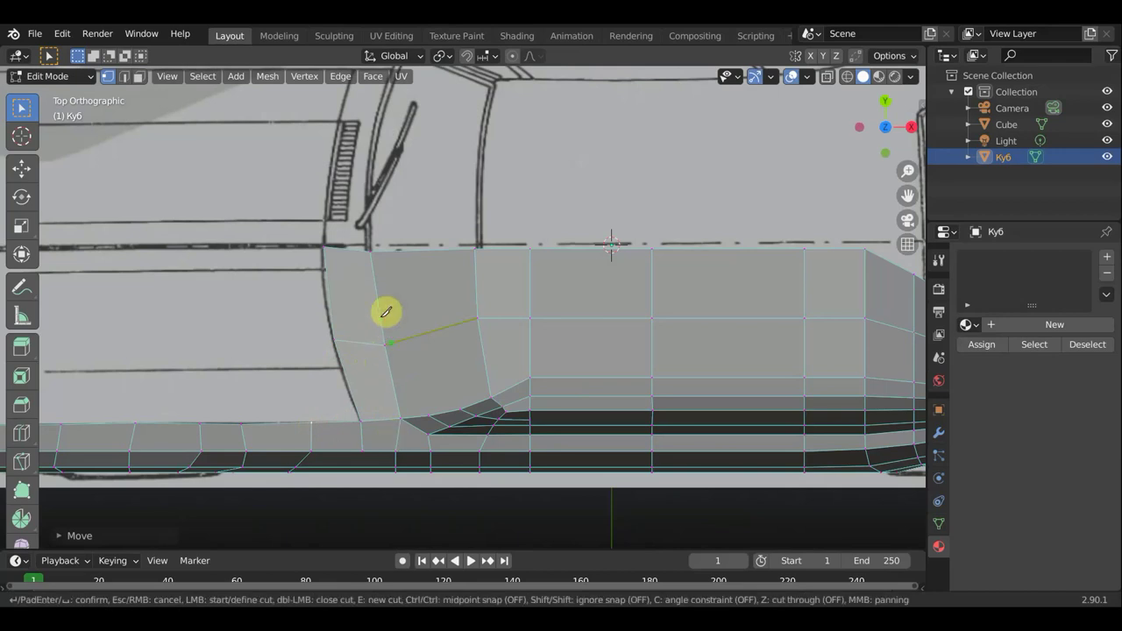
{"action": "left_click", "coordinate": [363, 249]}
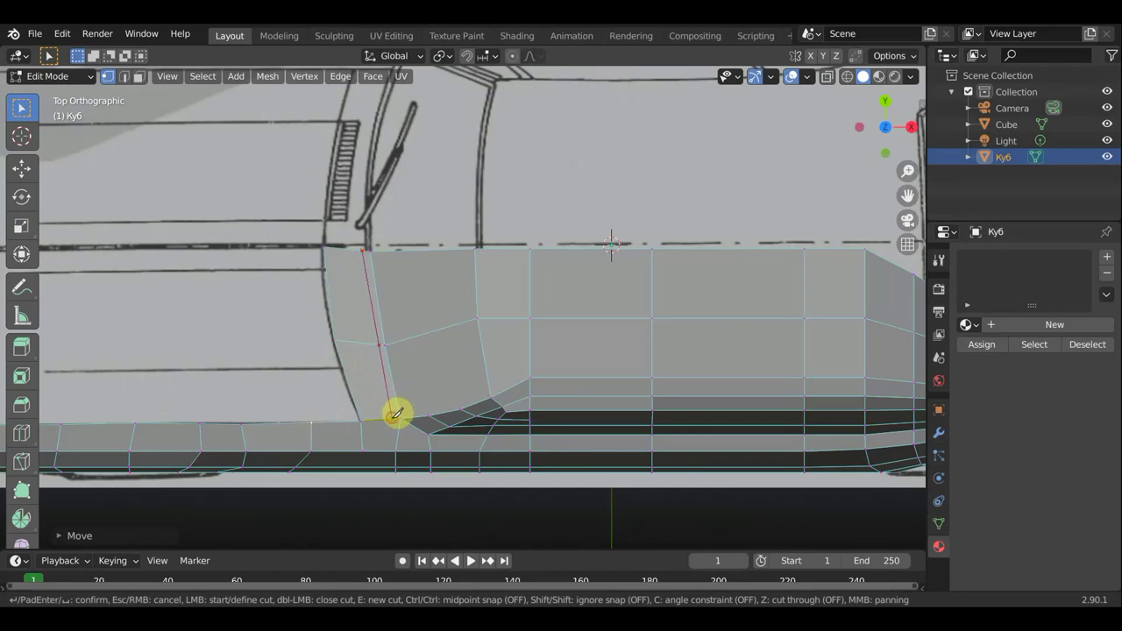
{"action": "left_click", "coordinate": [392, 418]}
{"action": "key", "text": "Return"}
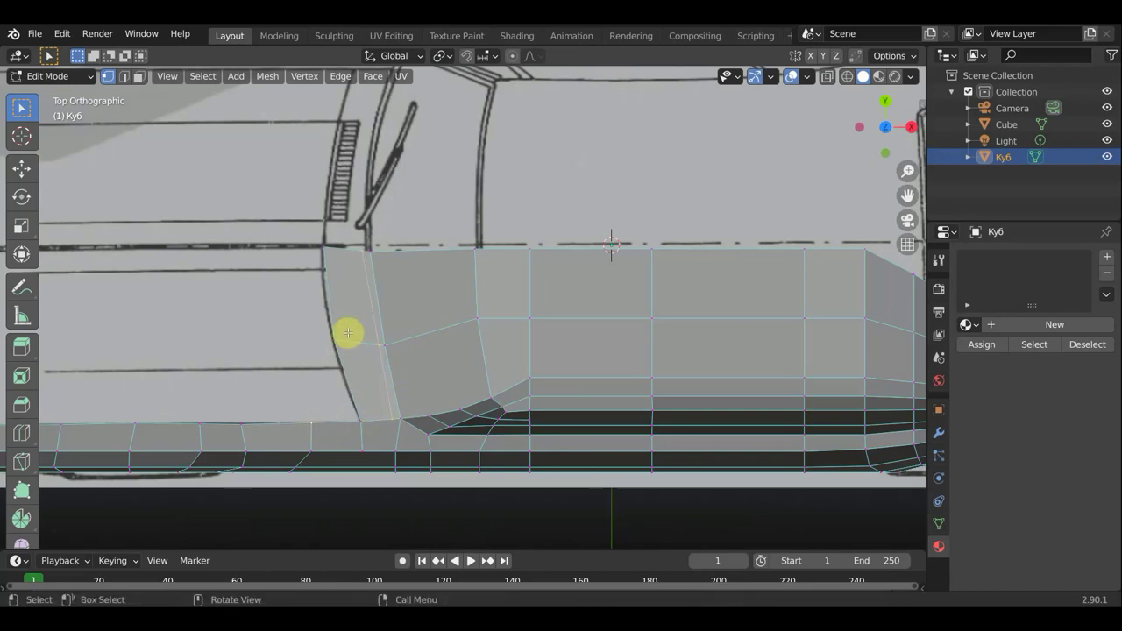
{"action": "key", "text": "k"}
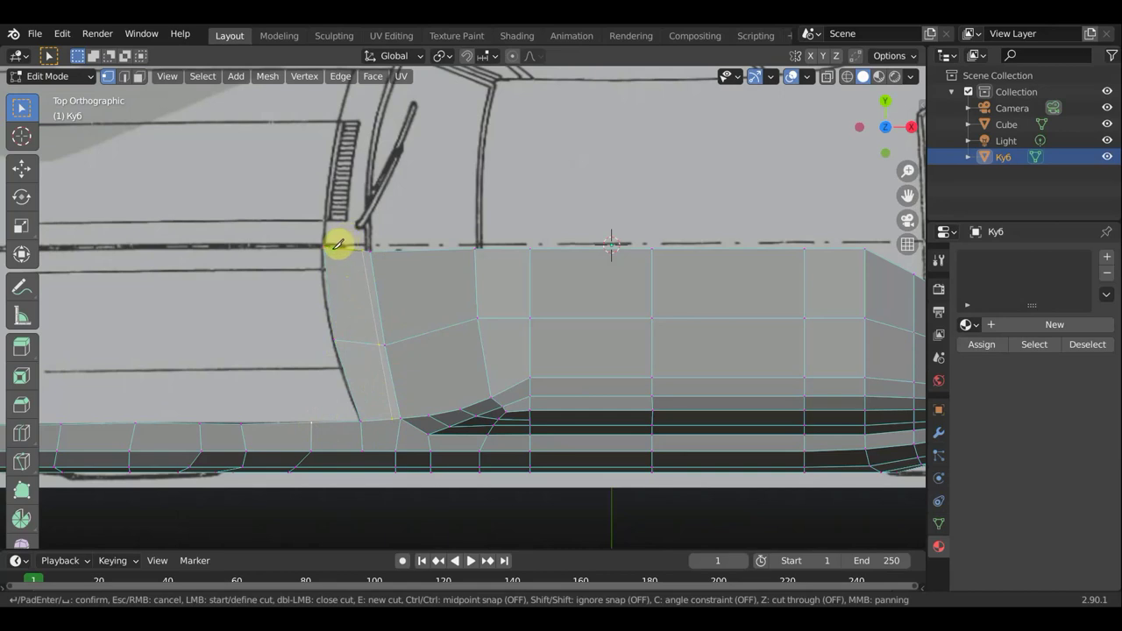
{"action": "left_click", "coordinate": [331, 248]}
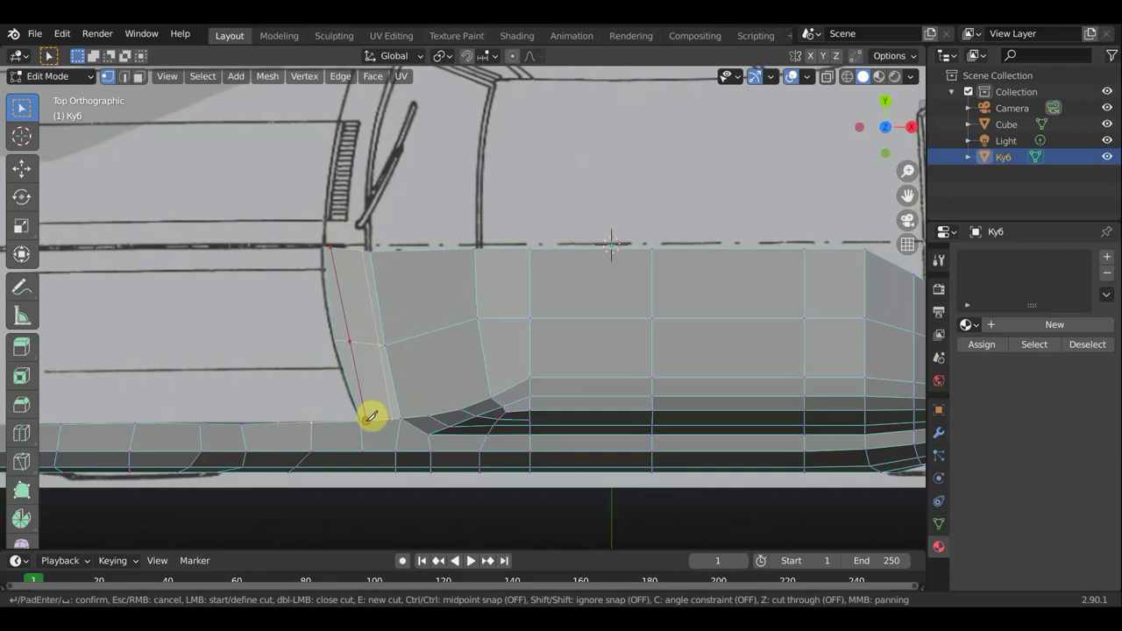
{"action": "key", "text": "Return"}
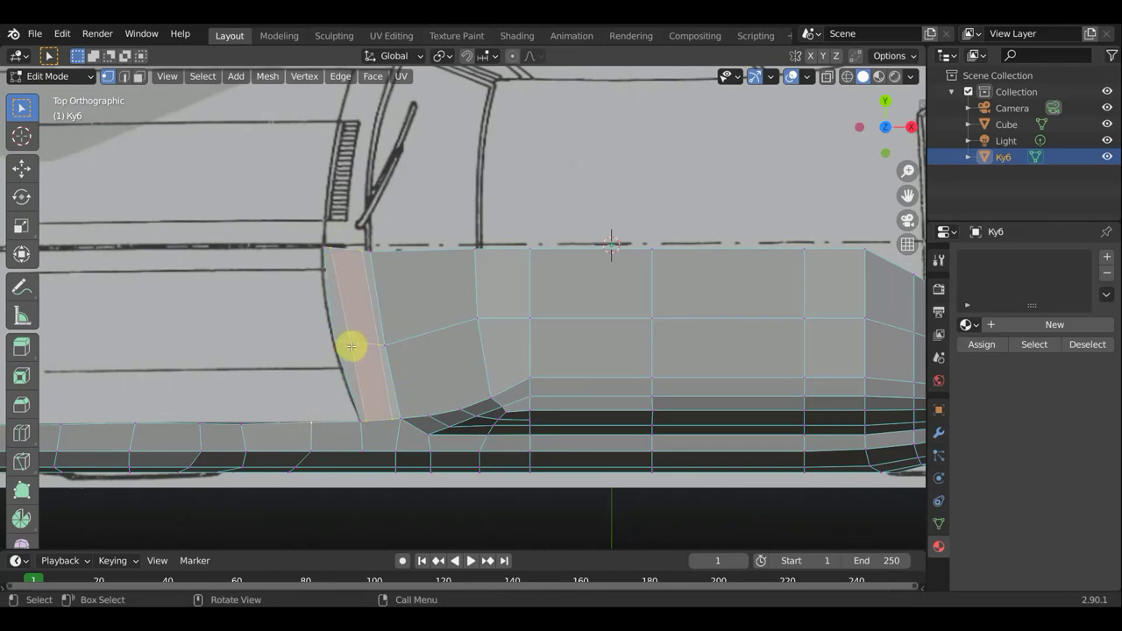
Deselect all, then shift two side vertices into their new positions
{"action": "key", "text": "alt+a"}
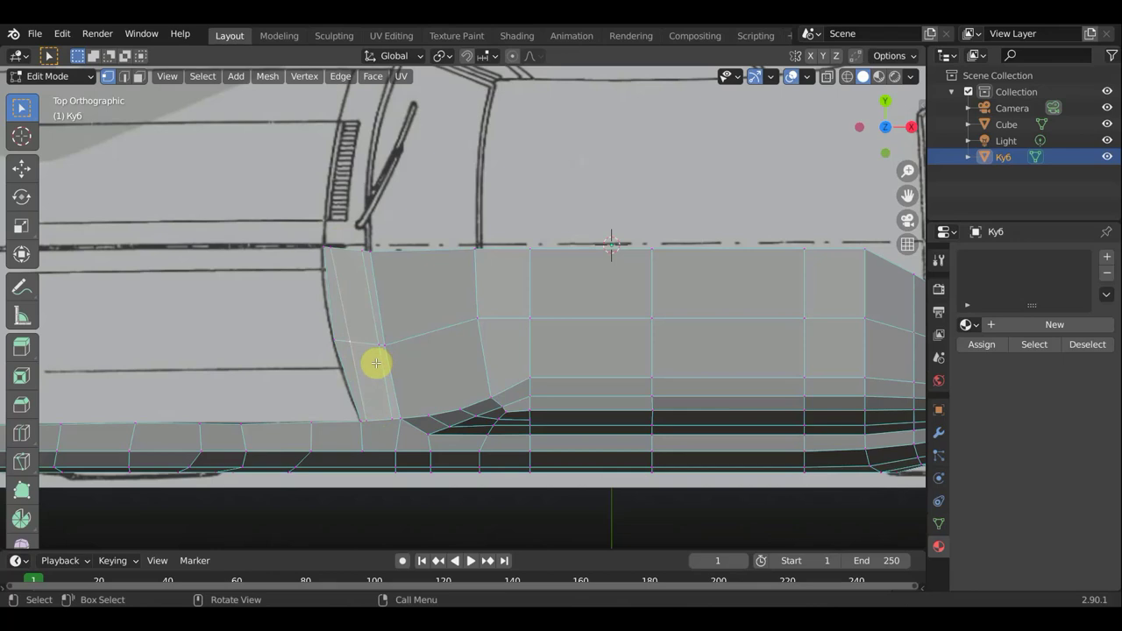
{"action": "key", "text": "g"}
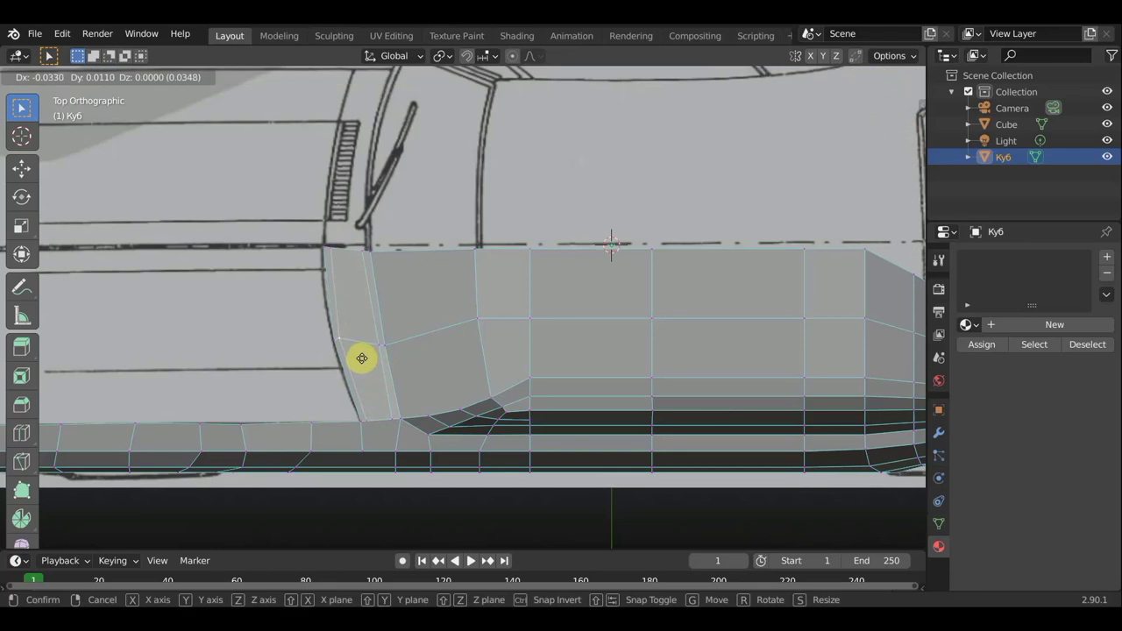
{"action": "left_click", "coordinate": [360, 359]}
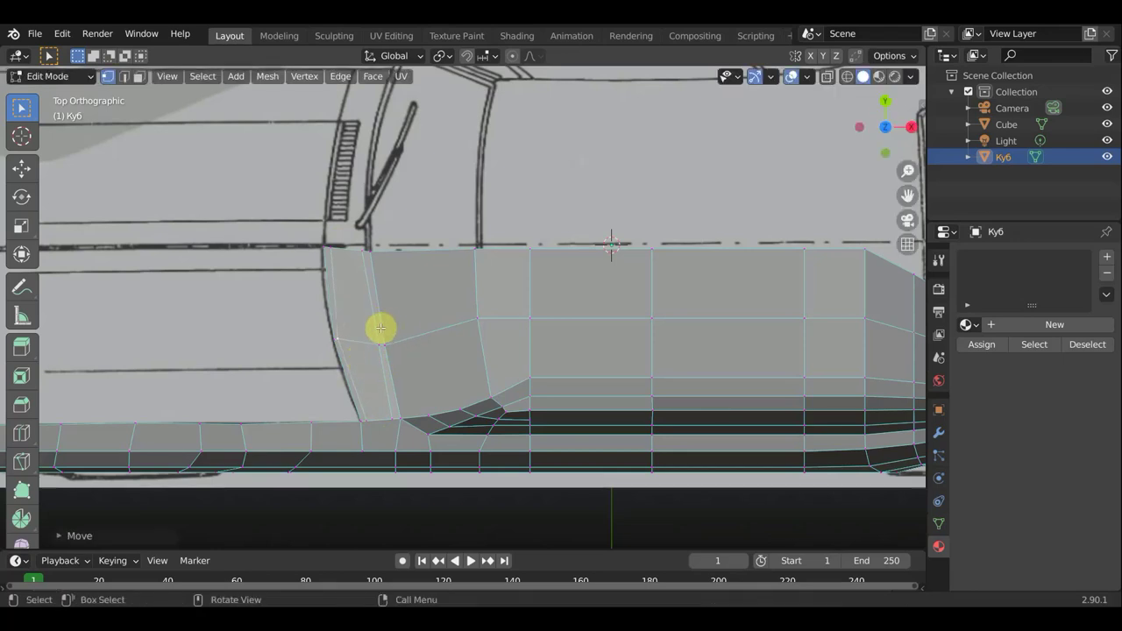
{"action": "key", "text": "g"}
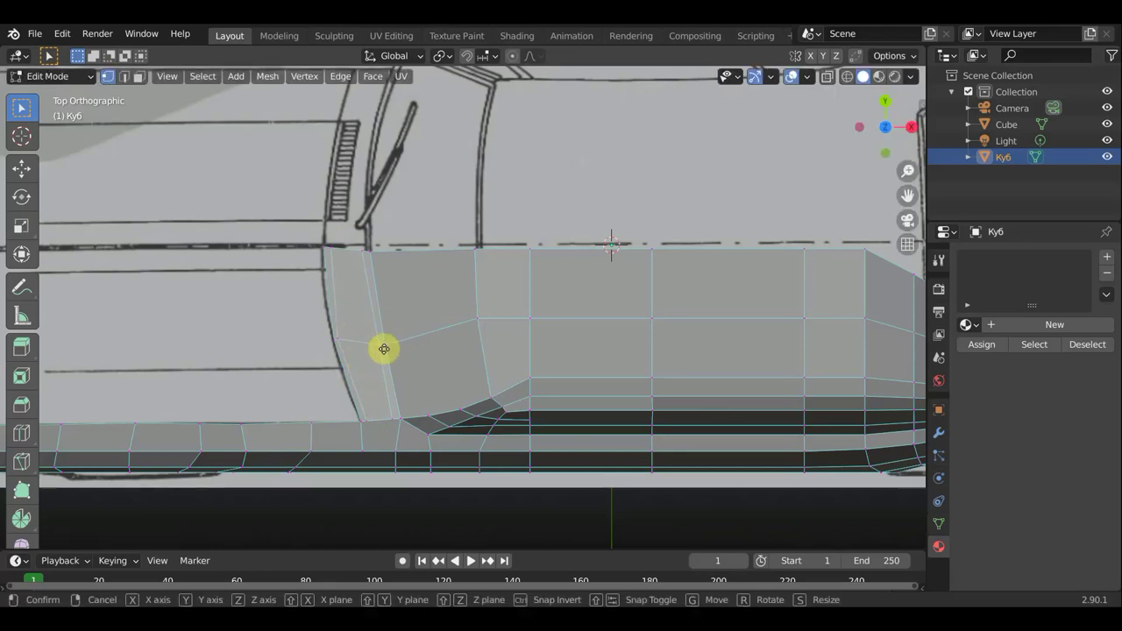
{"action": "left_click", "coordinate": [383, 348]}
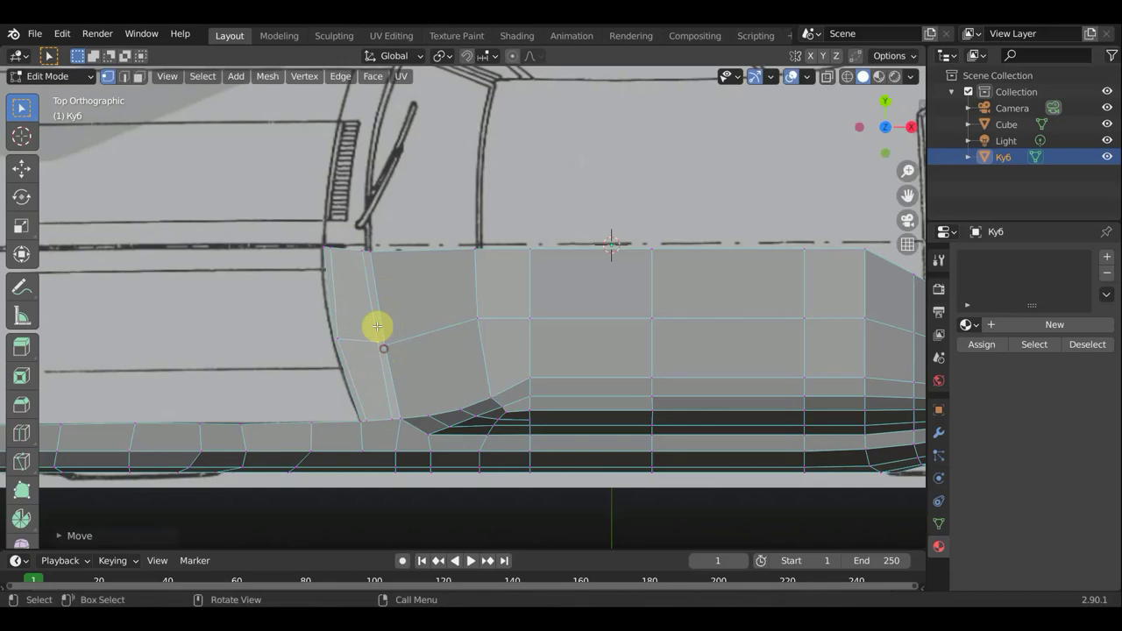
Place each top-edge vertex, through the corner vertex, onto the blueprint's dash-dot line
{"action": "key", "text": "g"}
{"action": "left_click", "coordinate": [362, 248]}
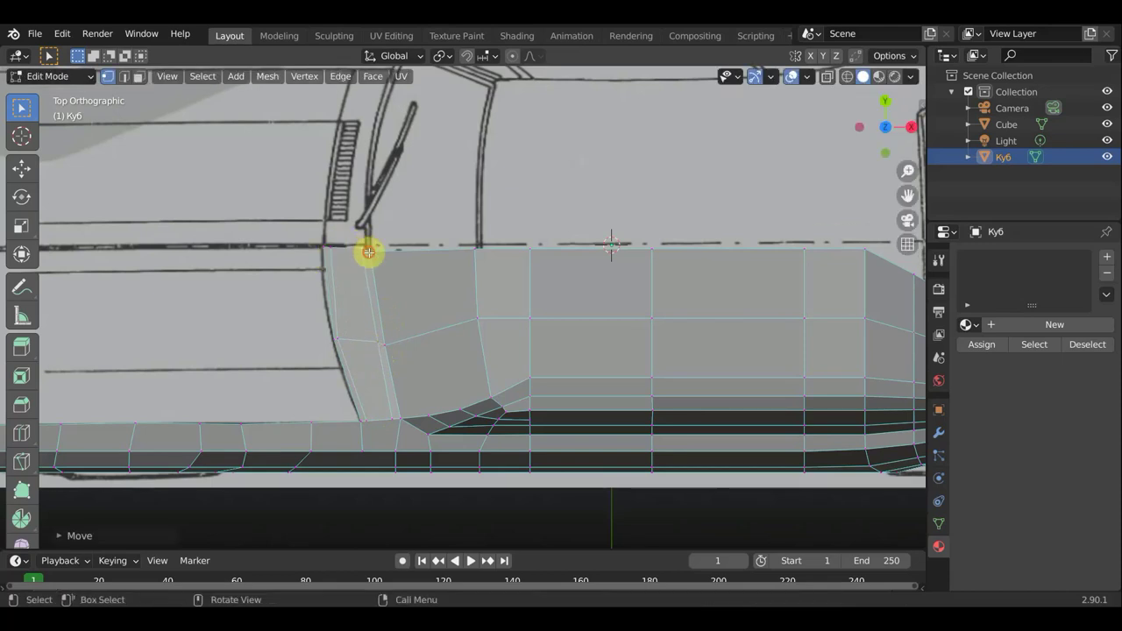
{"action": "key", "text": "g"}
{"action": "left_click", "coordinate": [369, 246]}
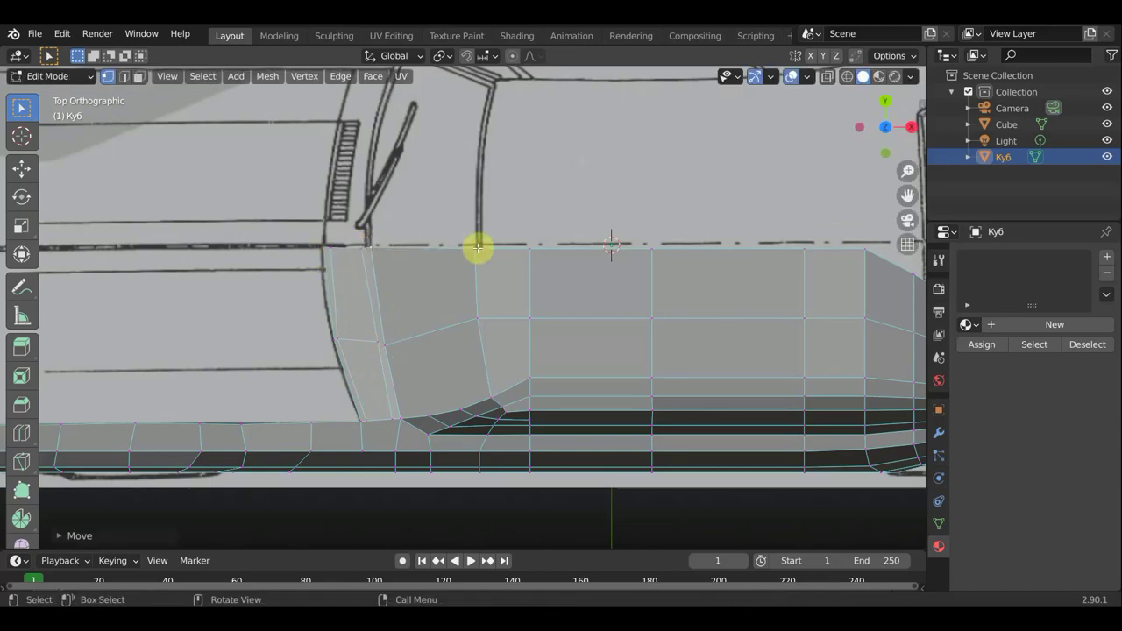
{"action": "key", "text": "g"}
{"action": "left_click", "coordinate": [491, 245]}
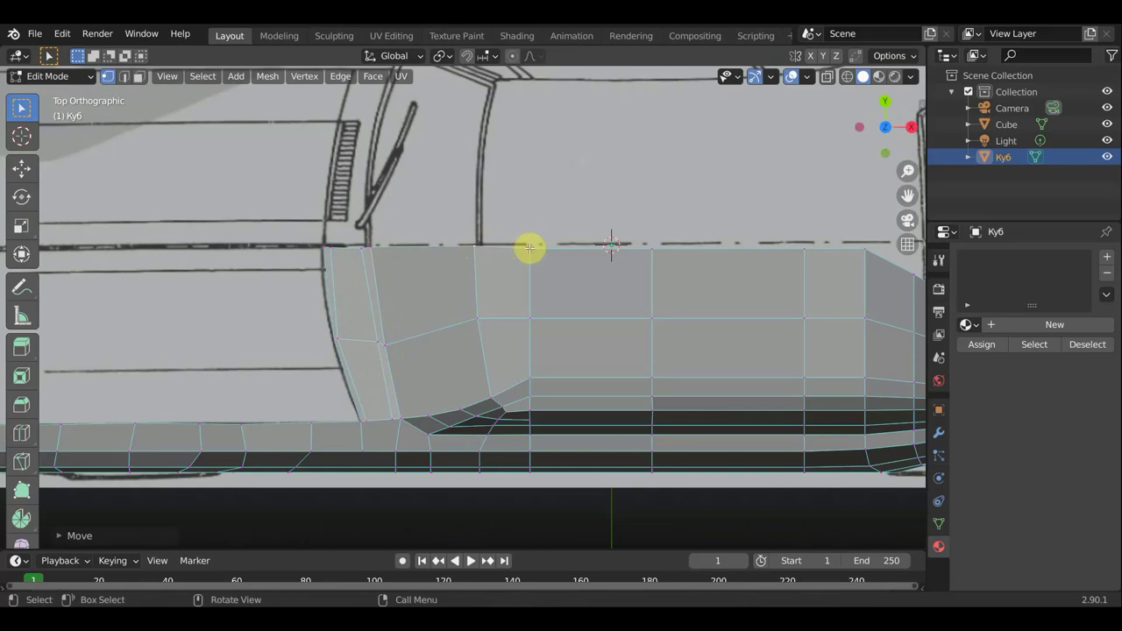
{"action": "key", "text": "g"}
{"action": "left_click", "coordinate": [535, 242]}
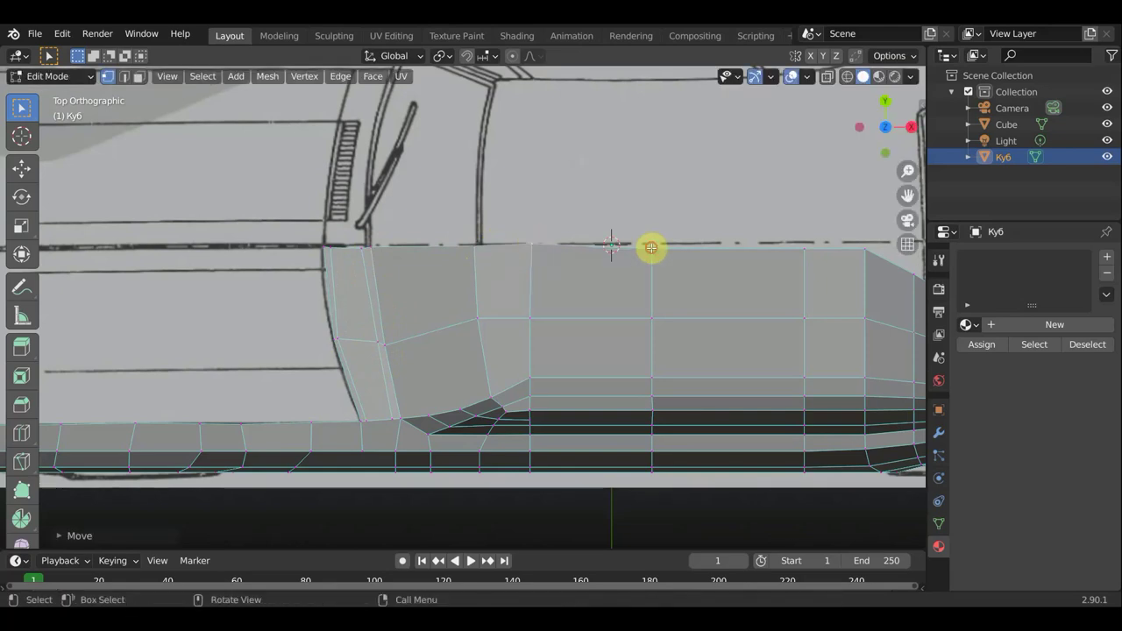
{"action": "key", "text": "g"}
{"action": "left_click", "coordinate": [651, 246]}
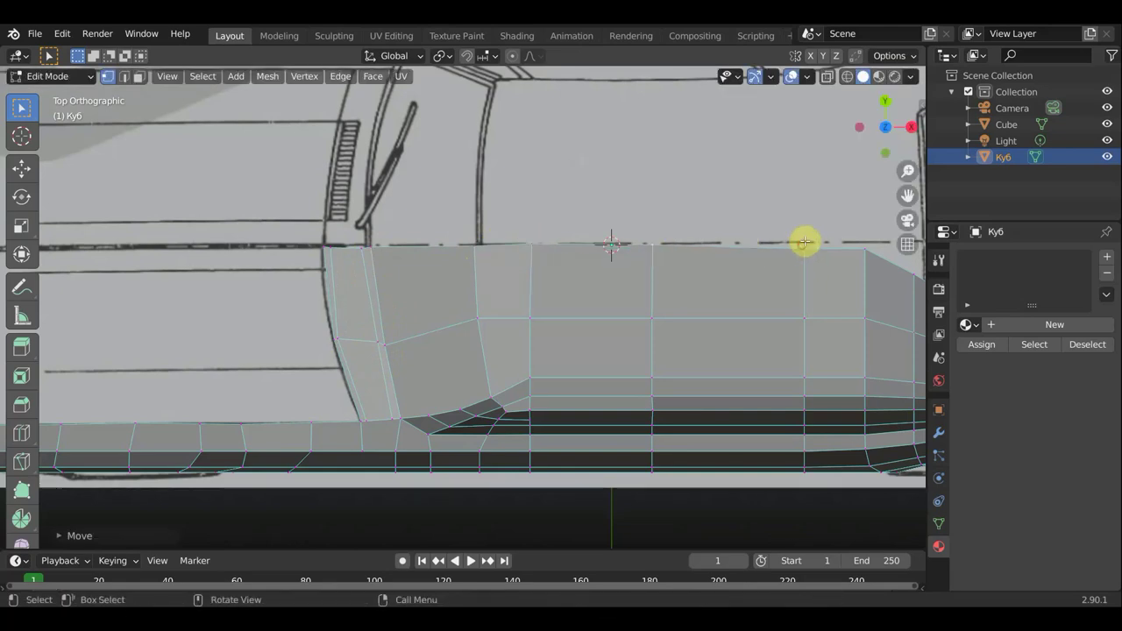
{"action": "key", "text": "g"}
{"action": "left_click", "coordinate": [862, 249]}
{"action": "key", "text": "g"}
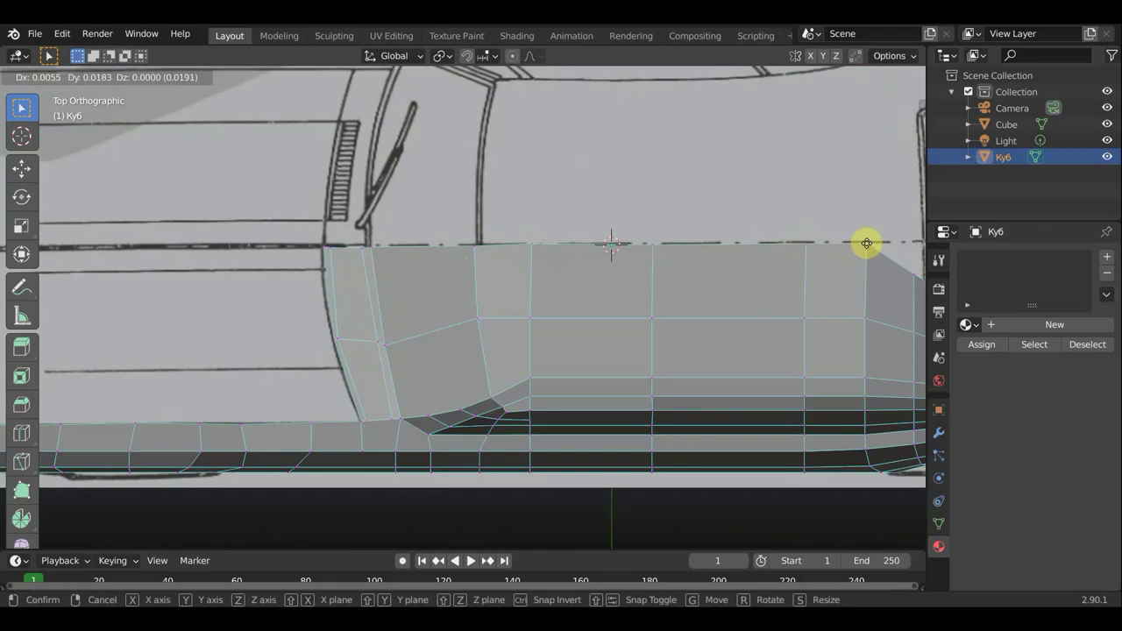
{"action": "left_click", "coordinate": [866, 243]}
Orbit around the car and snap to the Front Orthographic side view
{"action": "scroll", "coordinate": [538, 350], "scroll_direction": "down", "scroll_amount": 3}
{"action": "scroll", "coordinate": [539, 350], "scroll_direction": "down", "scroll_amount": 3}
{"action": "mouse_move", "coordinate": [538, 351]}
{"action": "middle_mouse_down"}
{"action": "mouse_move", "coordinate": [607, 251]}
{"action": "mouse_move", "coordinate": [581, 205]}
{"action": "mouse_move", "coordinate": [570, 323]}
{"action": "mouse_move", "coordinate": [391, 281]}
{"action": "mouse_move", "coordinate": [408, 301]}
{"action": "mouse_move", "coordinate": [381, 328]}
{"action": "mouse_move", "coordinate": [110, 325]}
{"action": "mouse_move", "coordinate": [105, 409]}
{"action": "mouse_move", "coordinate": [64, 390]}
{"action": "mouse_move", "coordinate": [12, 408]}
{"action": "mouse_move", "coordinate": [263, 268]}
{"action": "mouse_move", "coordinate": [484, 293]}
{"action": "mouse_move", "coordinate": [606, 394]}
{"action": "mouse_move", "coordinate": [658, 331]}
{"action": "mouse_move", "coordinate": [368, 362]}
{"action": "middle_mouse_up"}
{"action": "scroll", "coordinate": [541, 325], "scroll_direction": "up", "scroll_amount": 3}
{"action": "scroll", "coordinate": [520, 280], "scroll_direction": "up", "scroll_amount": 3}
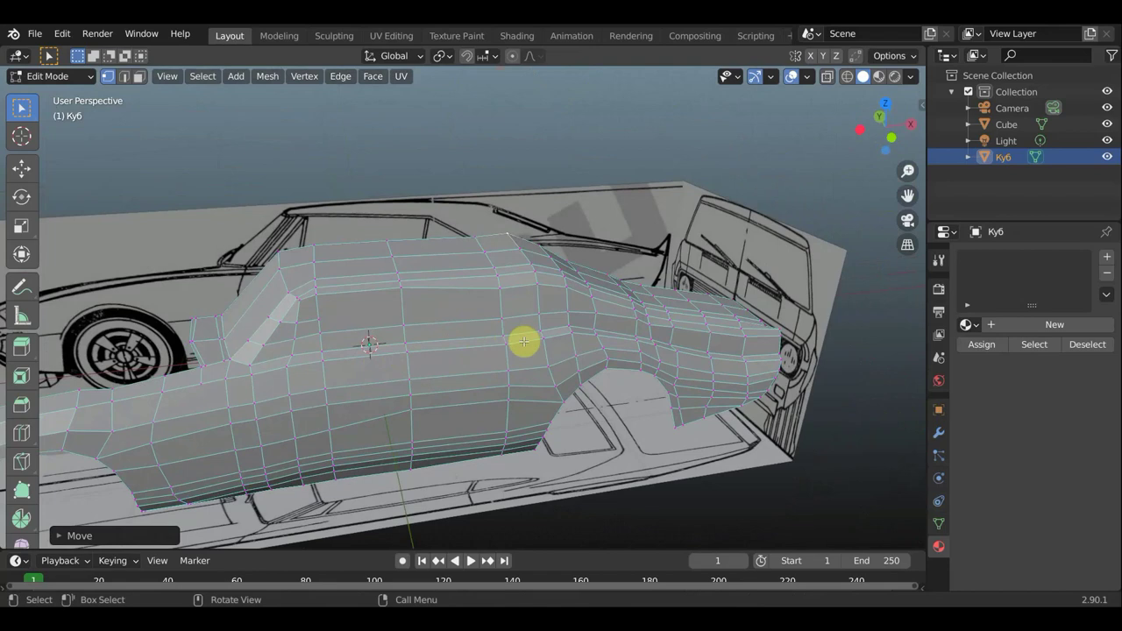
{"action": "middle_click_drag", "start_coordinate": [523, 342], "coordinate": [504, 306]}
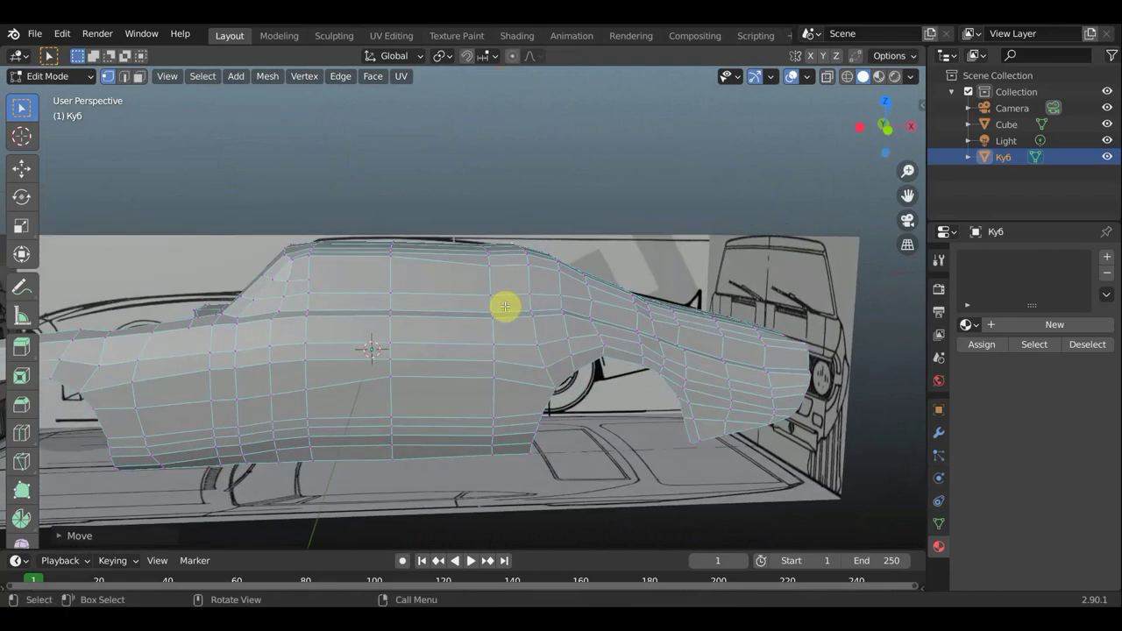
{"action": "key", "text": "KP_1"}
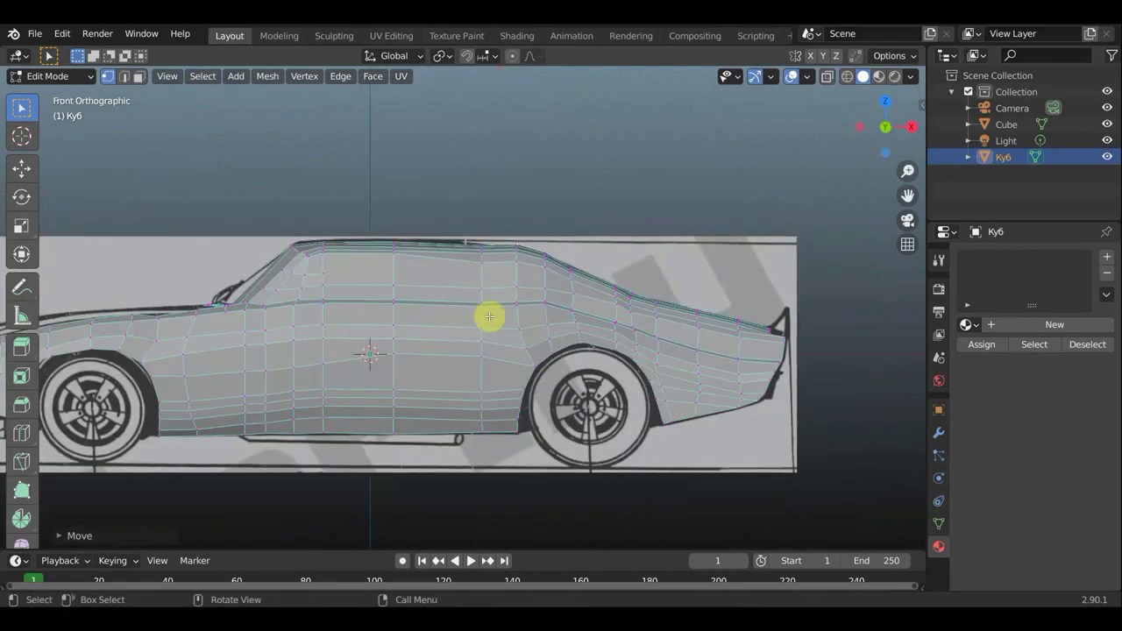
Nudge a vertex near the rear roof pillar to match the side-view blueprint
{"action": "key", "text": "k"}
{"action": "key", "text": "Escape"}
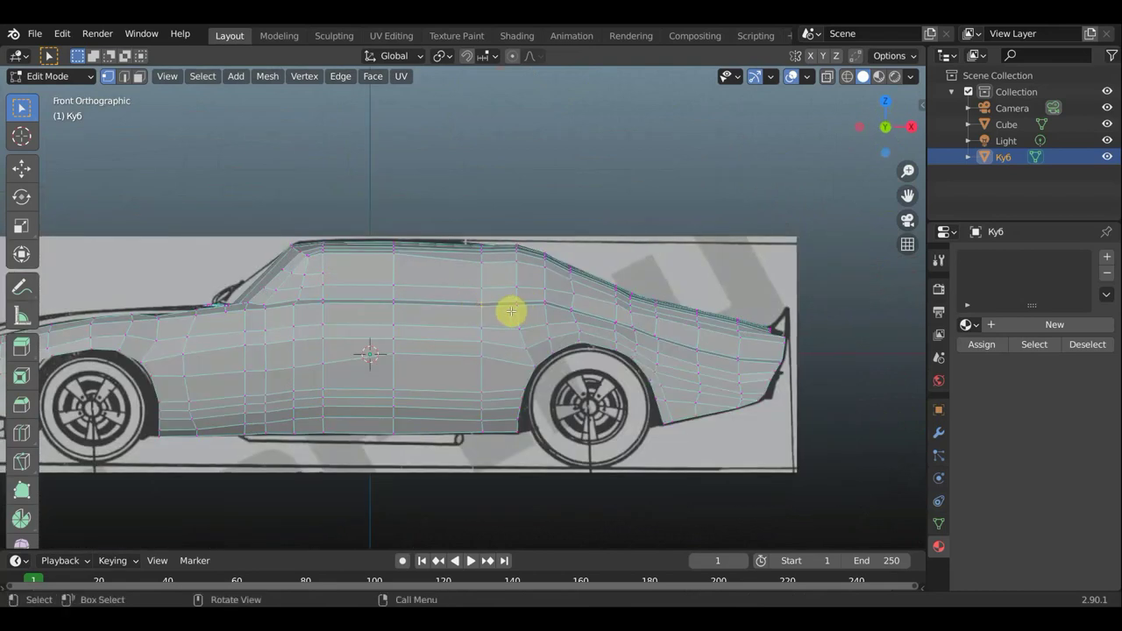
{"action": "key", "text": "g"}
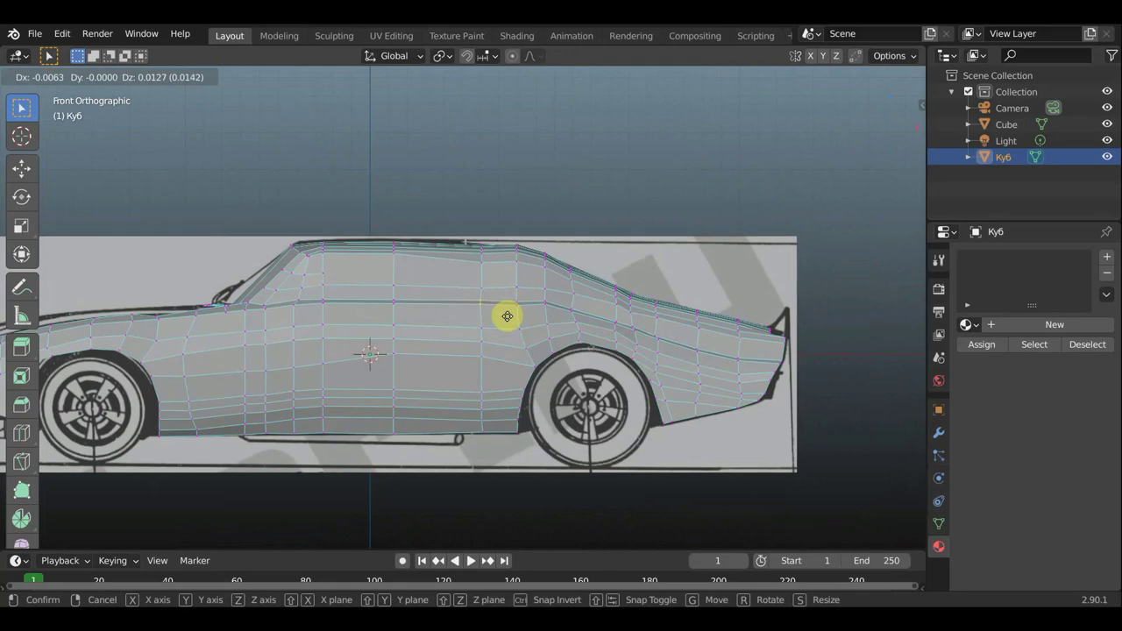
{"action": "left_click", "coordinate": [507, 310]}
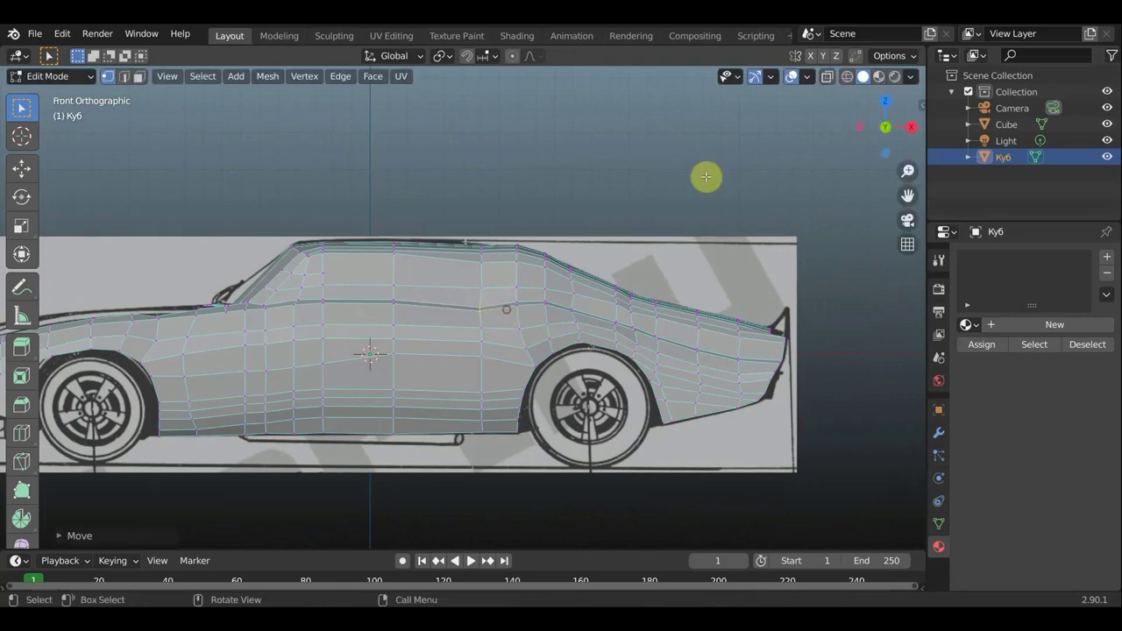
Switch the viewport to wireframe shading so the mesh is see-through
{"action": "left_click", "coordinate": [847, 77]}
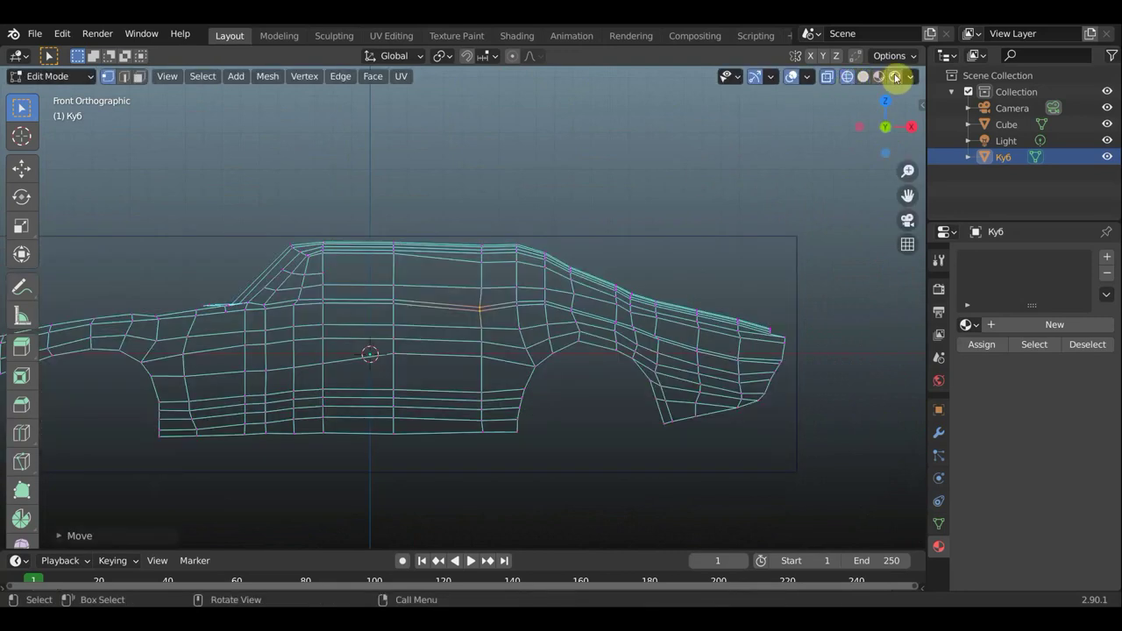
{"action": "left_click", "coordinate": [879, 76]}
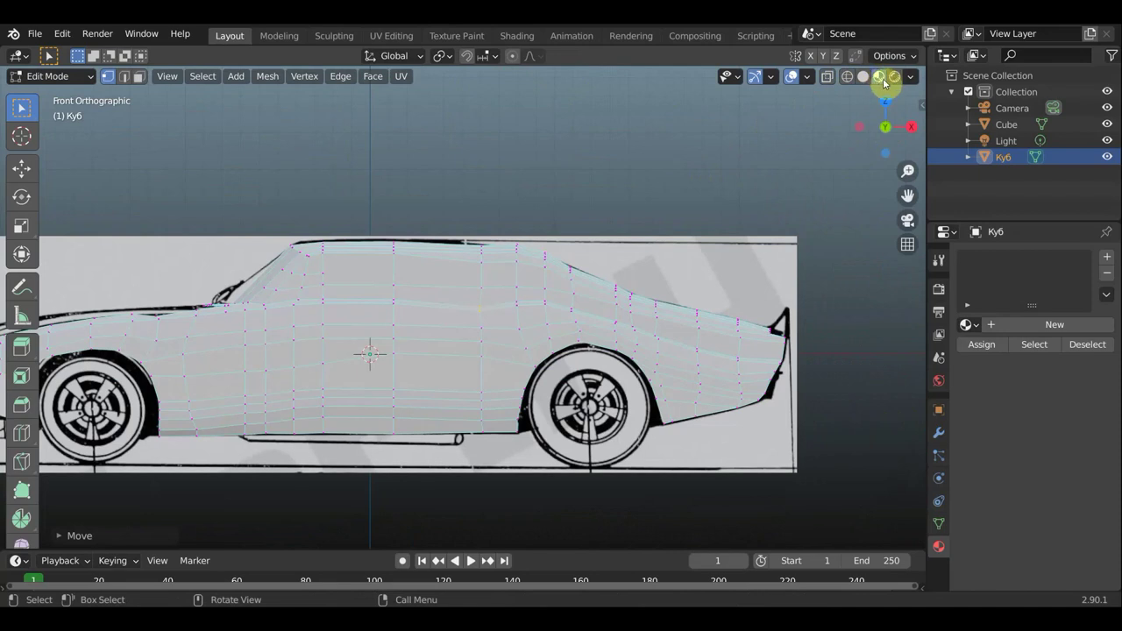
{"action": "scroll", "coordinate": [428, 332], "scroll_direction": "up", "scroll_amount": 1}
{"action": "scroll", "coordinate": [490, 340], "scroll_direction": "down", "scroll_amount": 1}
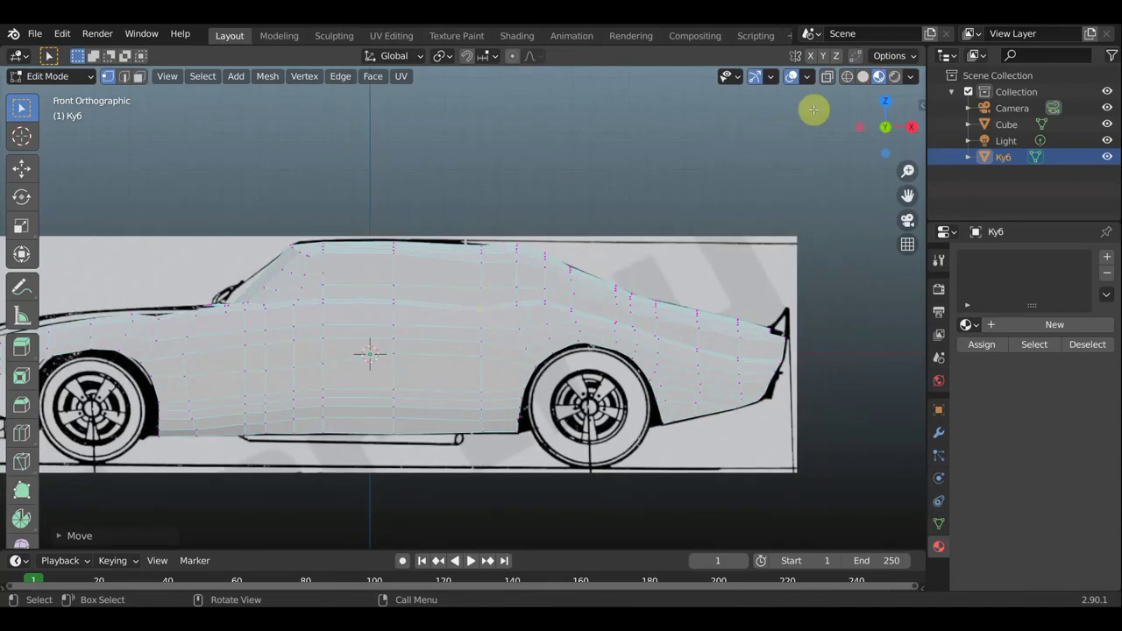
{"action": "left_click", "coordinate": [851, 77]}
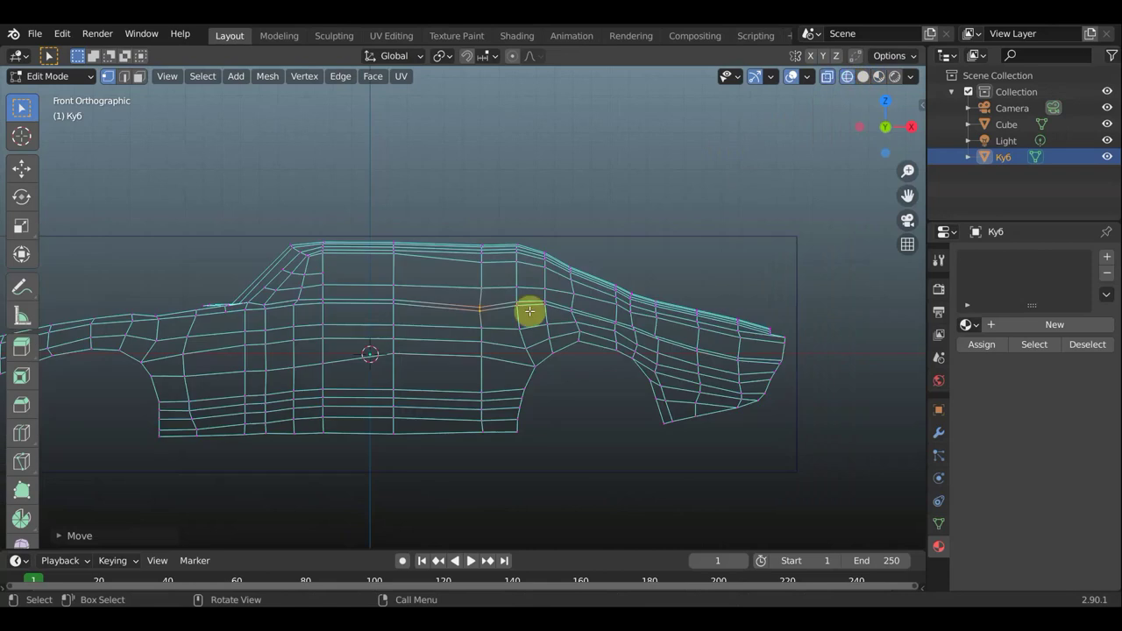
Reposition the side crease edge and rear crease vertices along the blueprint out to the tail
{"action": "key", "text": "g"}
{"action": "left_click", "coordinate": [478, 309]}
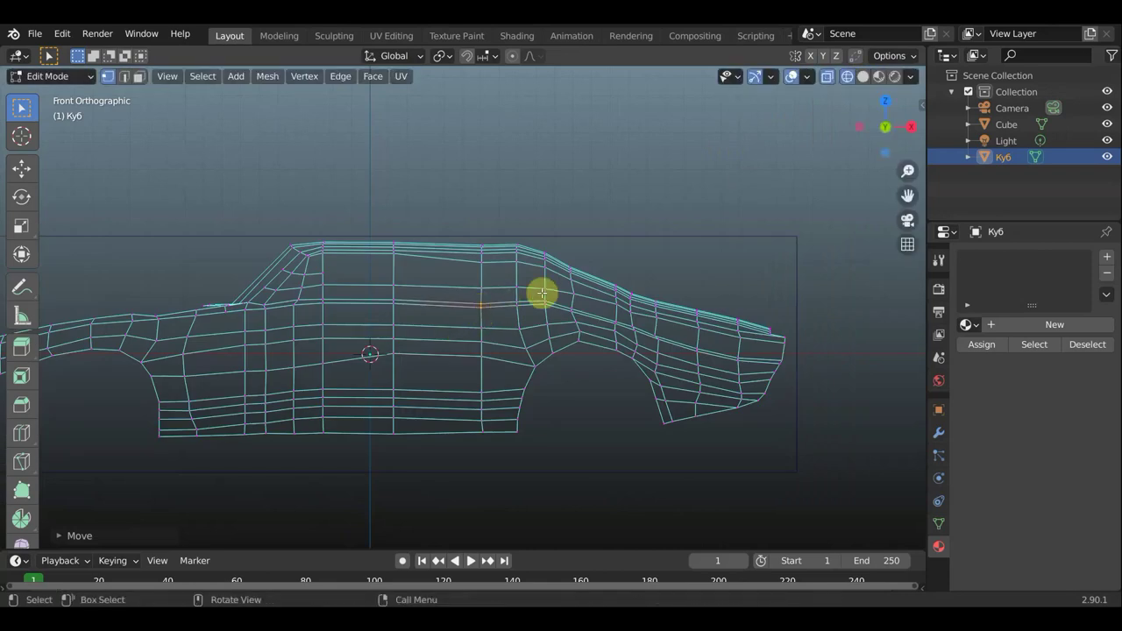
{"action": "left_click", "coordinate": [582, 316]}
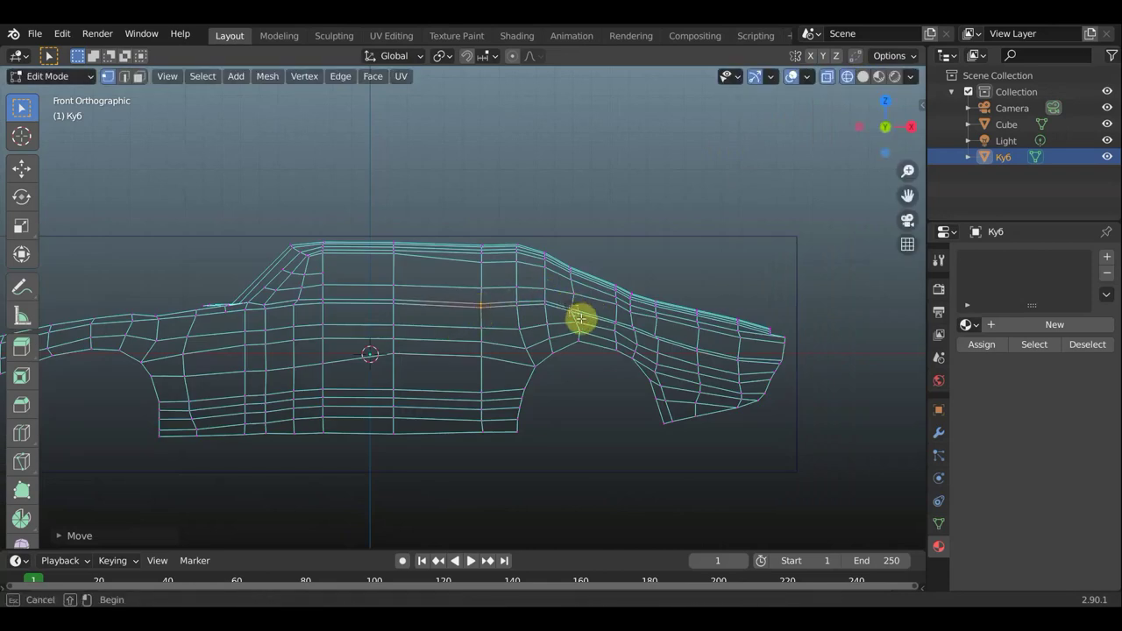
{"action": "key", "text": "g"}
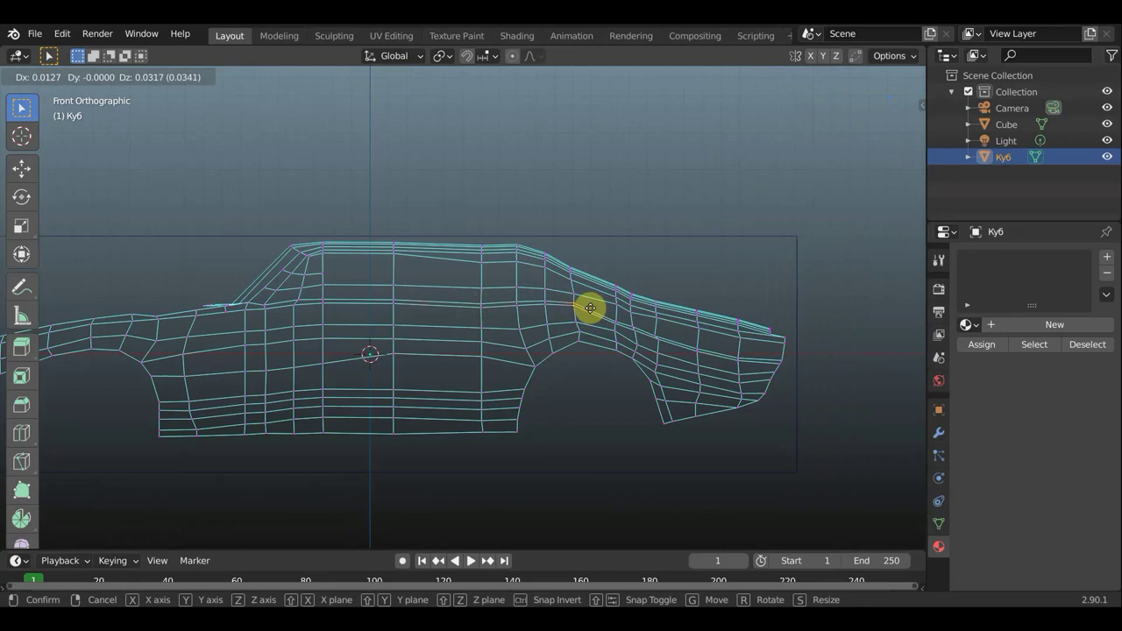
{"action": "left_click", "coordinate": [592, 308]}
{"action": "key", "text": "g"}
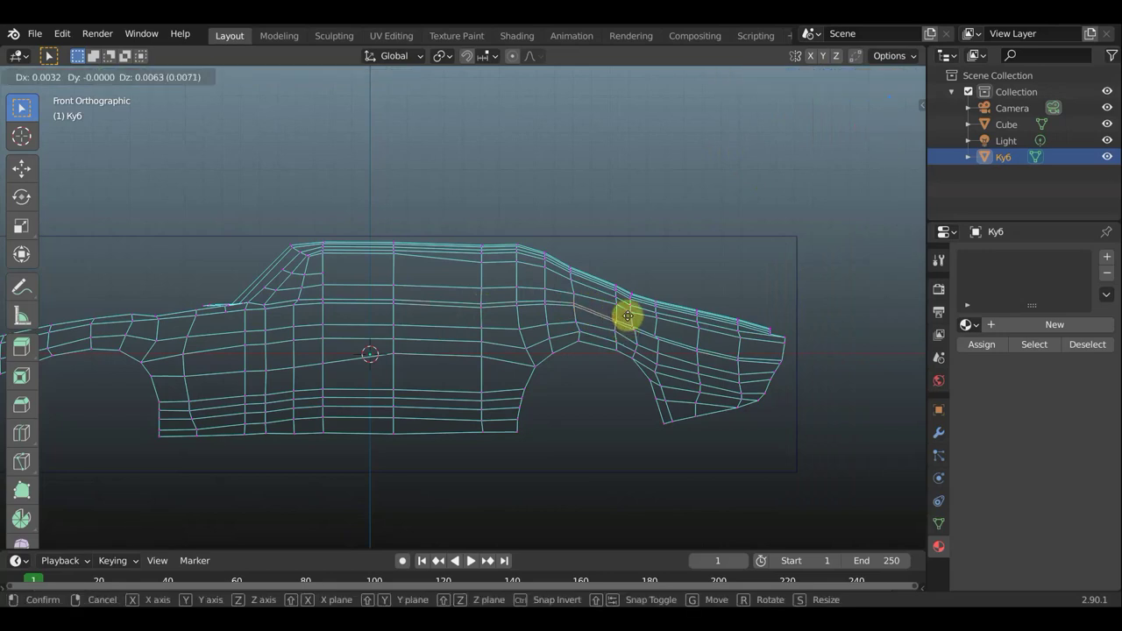
{"action": "left_click", "coordinate": [629, 307]}
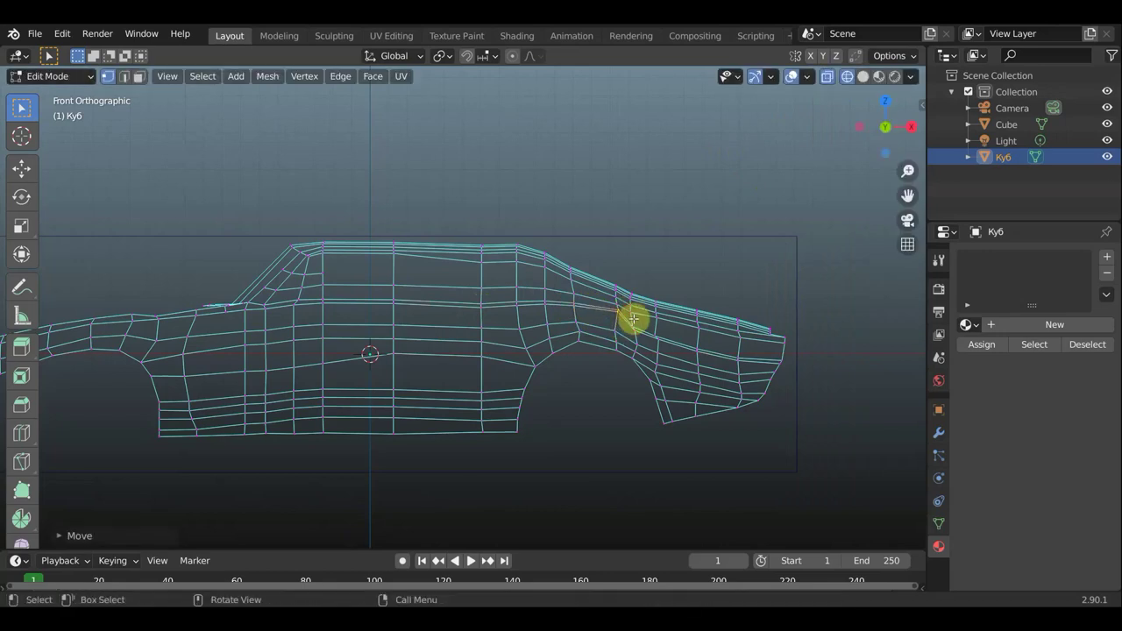
{"action": "left_click", "coordinate": [645, 324]}
{"action": "key", "text": "g"}
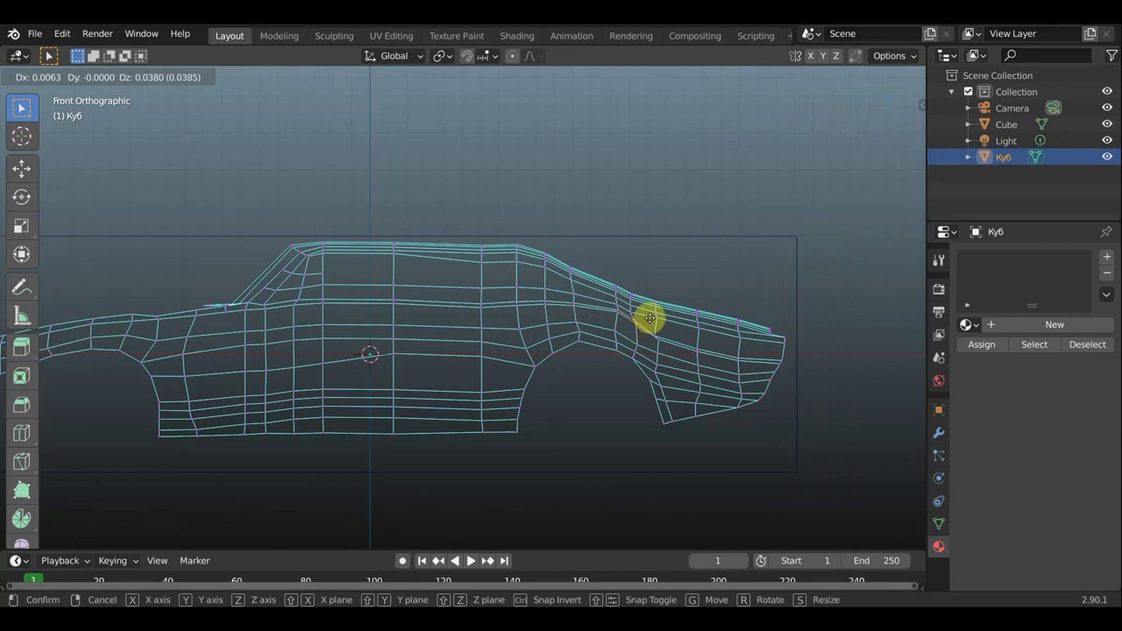
{"action": "left_click", "coordinate": [650, 319]}
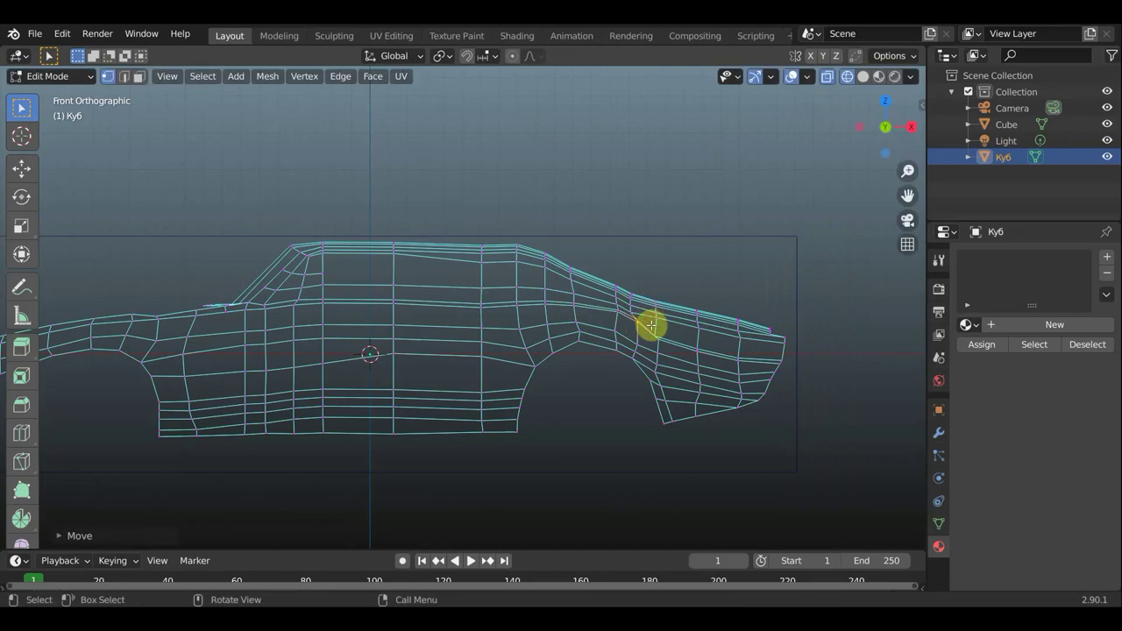
{"action": "mouse_move", "coordinate": [667, 345]}
{"action": "left_mouse_down"}
{"action": "mouse_move", "coordinate": [671, 330]}
{"action": "mouse_move", "coordinate": [717, 330]}
{"action": "mouse_move", "coordinate": [728, 351]}
{"action": "mouse_move", "coordinate": [783, 345]}
{"action": "left_mouse_up"}
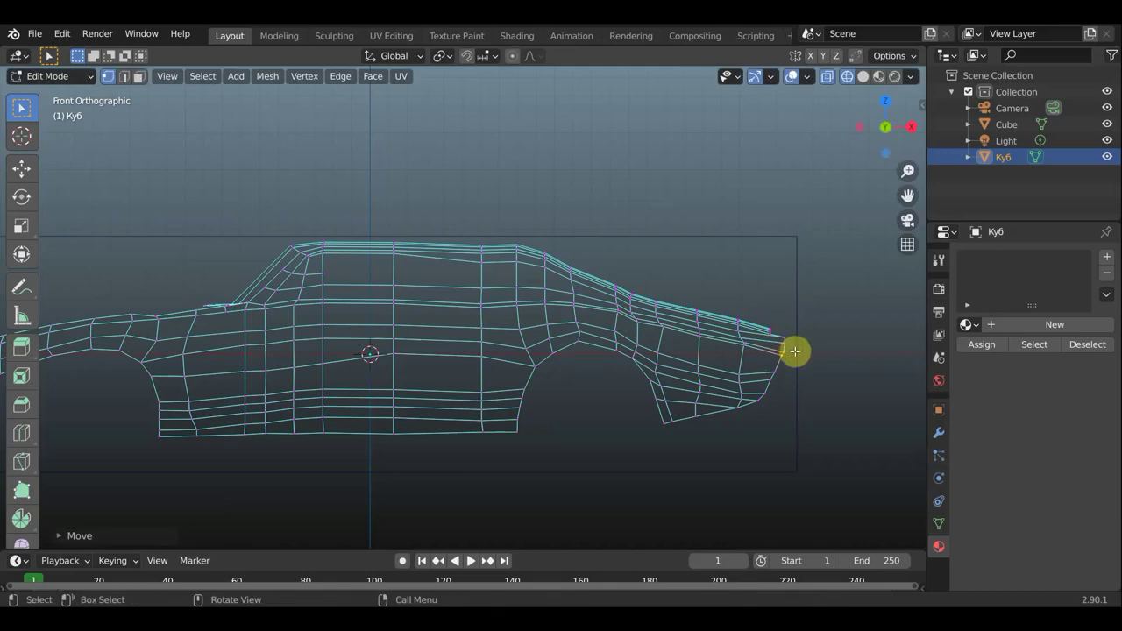
Box-select the top roof edge and a group of roof vertices, raising each onto the blueprint
{"action": "scroll", "coordinate": [487, 352], "scroll_direction": "down", "scroll_amount": 1}
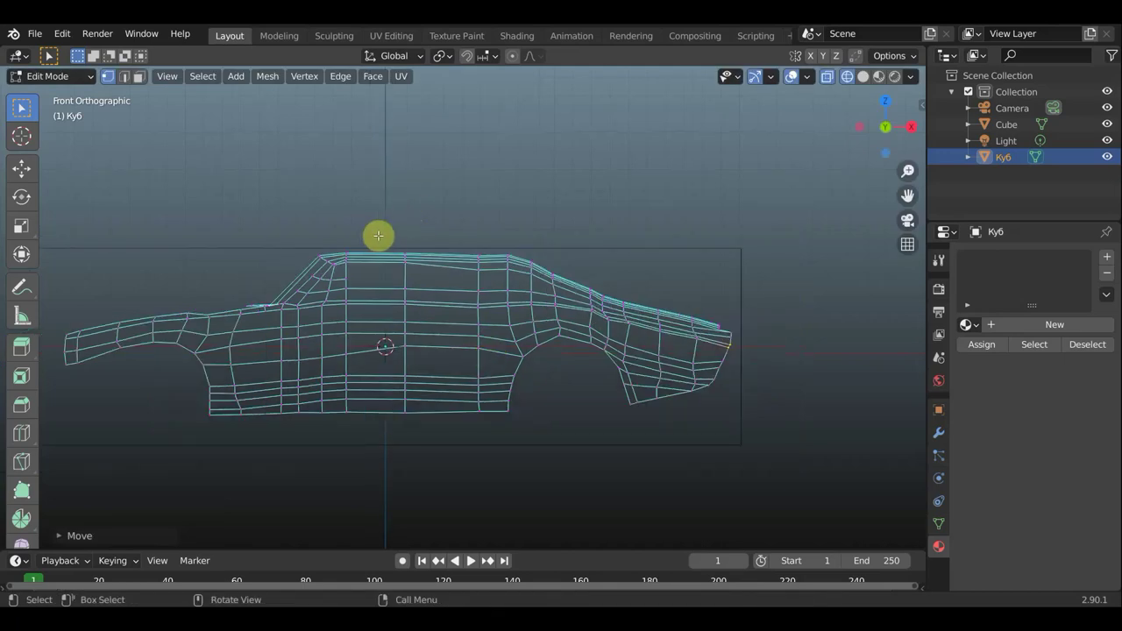
{"action": "key", "text": "b"}
{"action": "left_click_drag", "start_coordinate": [417, 253], "coordinate": [426, 251]}
{"action": "key", "text": "g"}
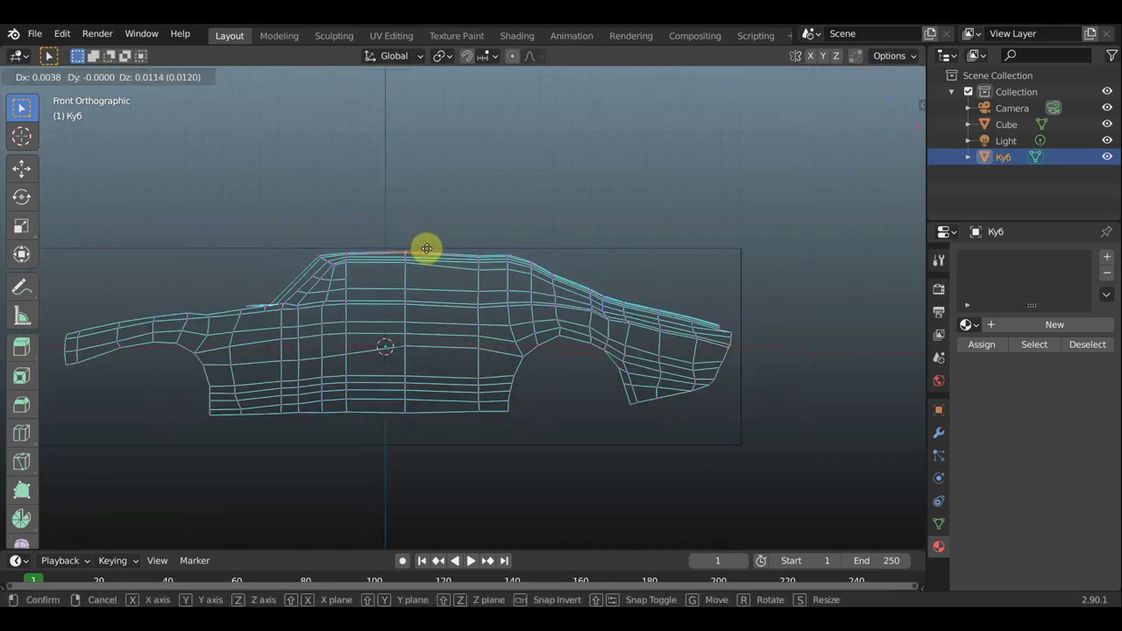
{"action": "left_click", "coordinate": [427, 248]}
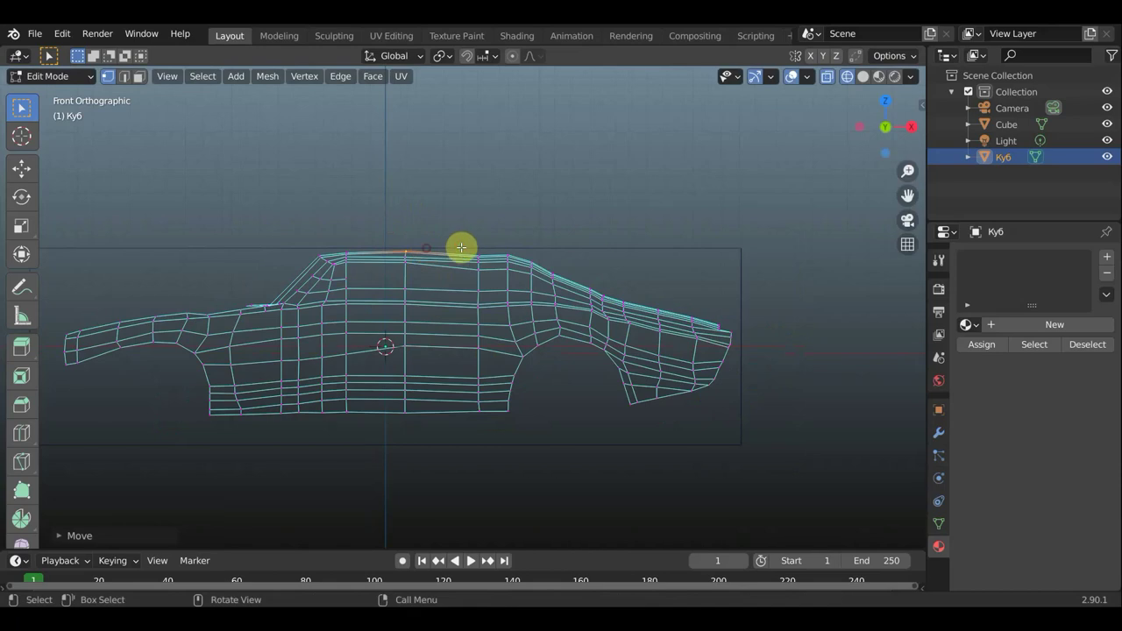
{"action": "key", "text": "b"}
{"action": "left_click_drag", "start_coordinate": [487, 256], "coordinate": [488, 253]}
{"action": "key", "text": "g"}
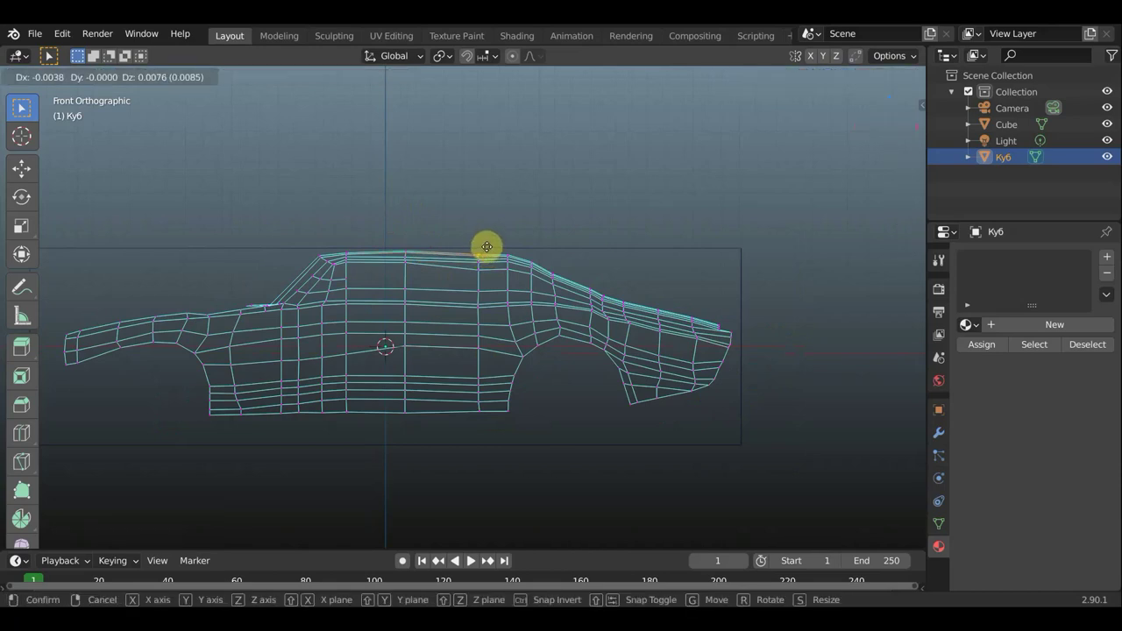
{"action": "left_click", "coordinate": [488, 243]}
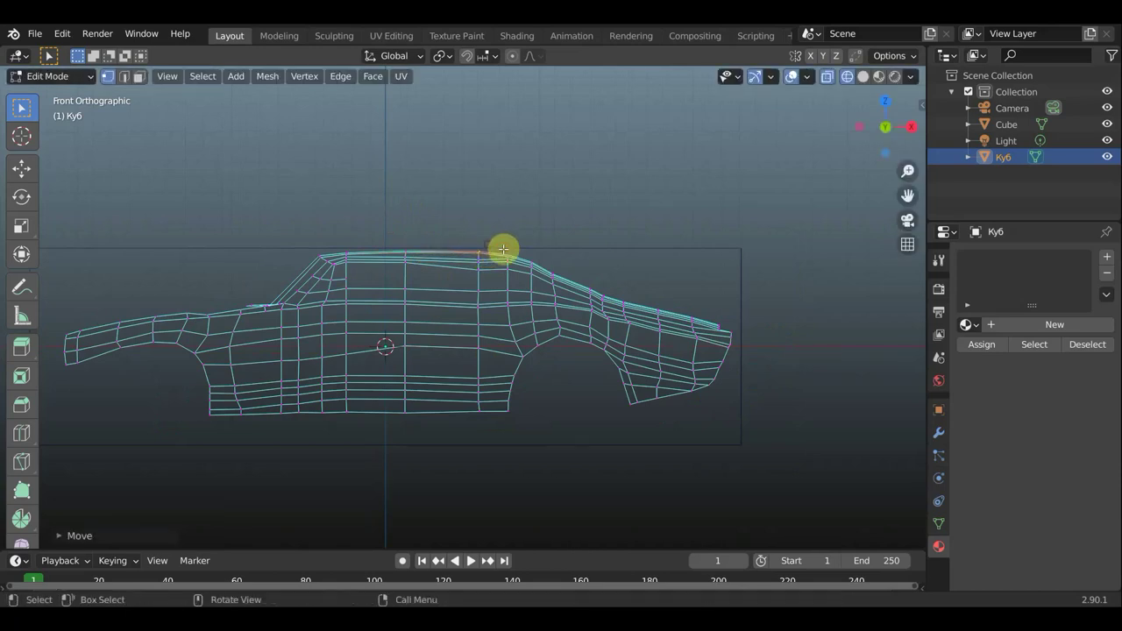
Move the rear roof-slope vertex and two more roofline vertices onto the roof curve
{"action": "left_click", "coordinate": [553, 274]}
{"action": "key", "text": "g"}
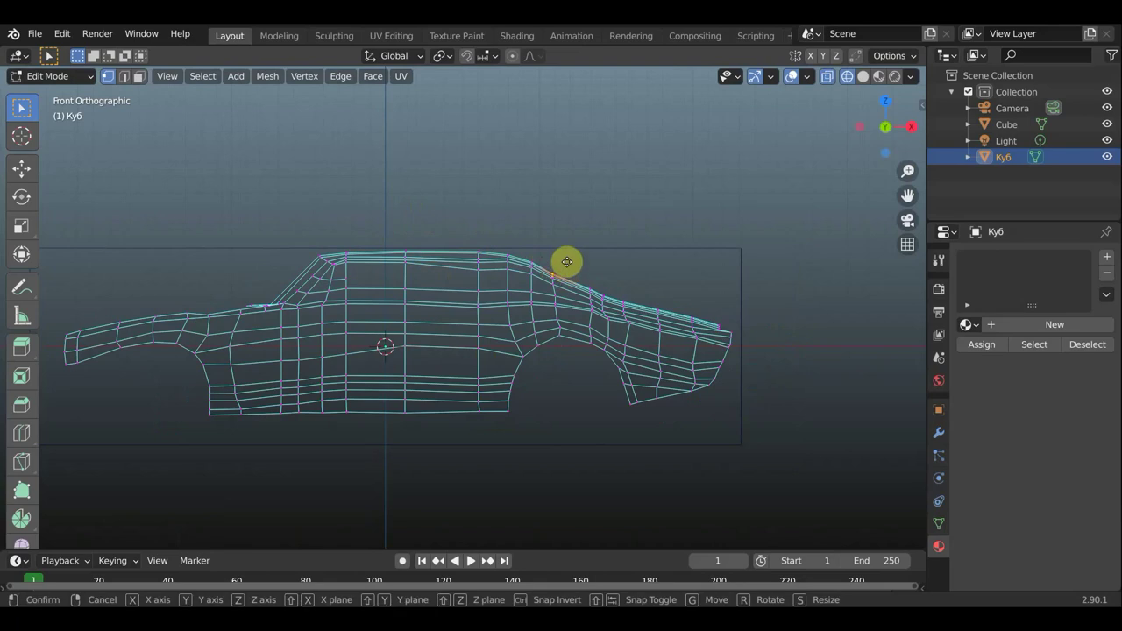
{"action": "left_click", "coordinate": [567, 262]}
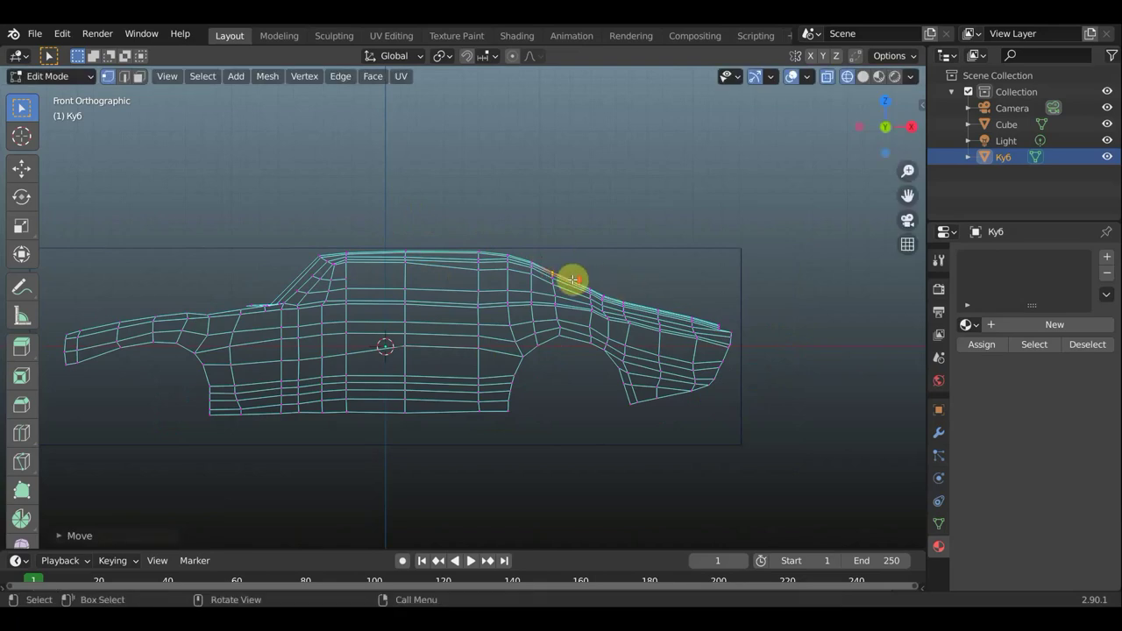
{"action": "scroll", "coordinate": [571, 276], "scroll_direction": "up", "scroll_amount": 2}
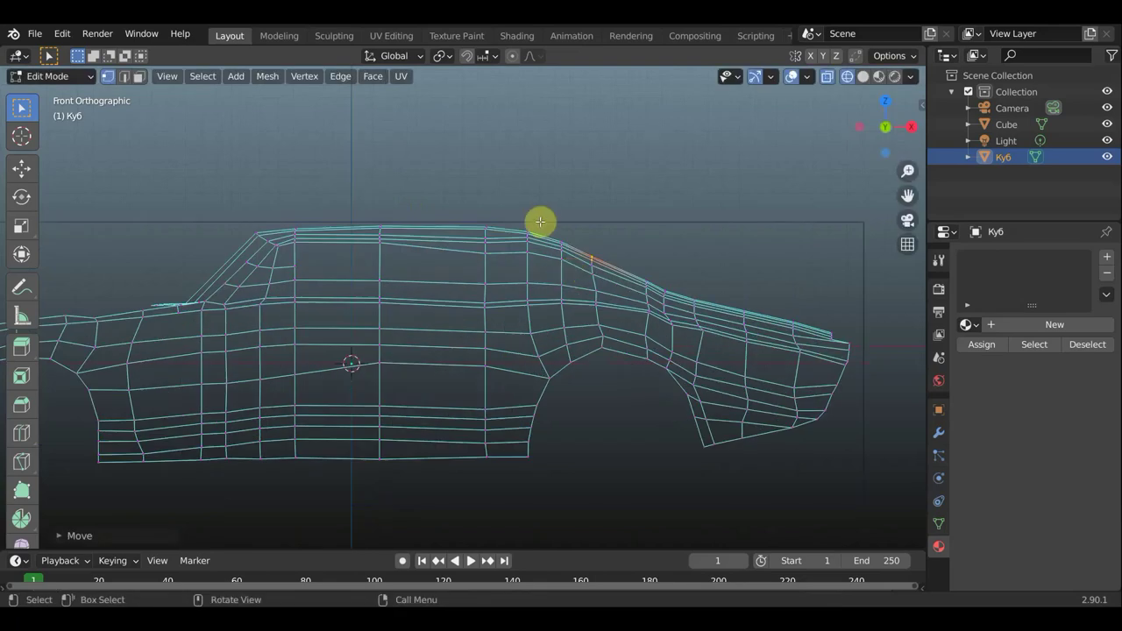
{"action": "left_click", "coordinate": [487, 252]}
{"action": "key", "text": "g"}
{"action": "left_click", "coordinate": [494, 244]}
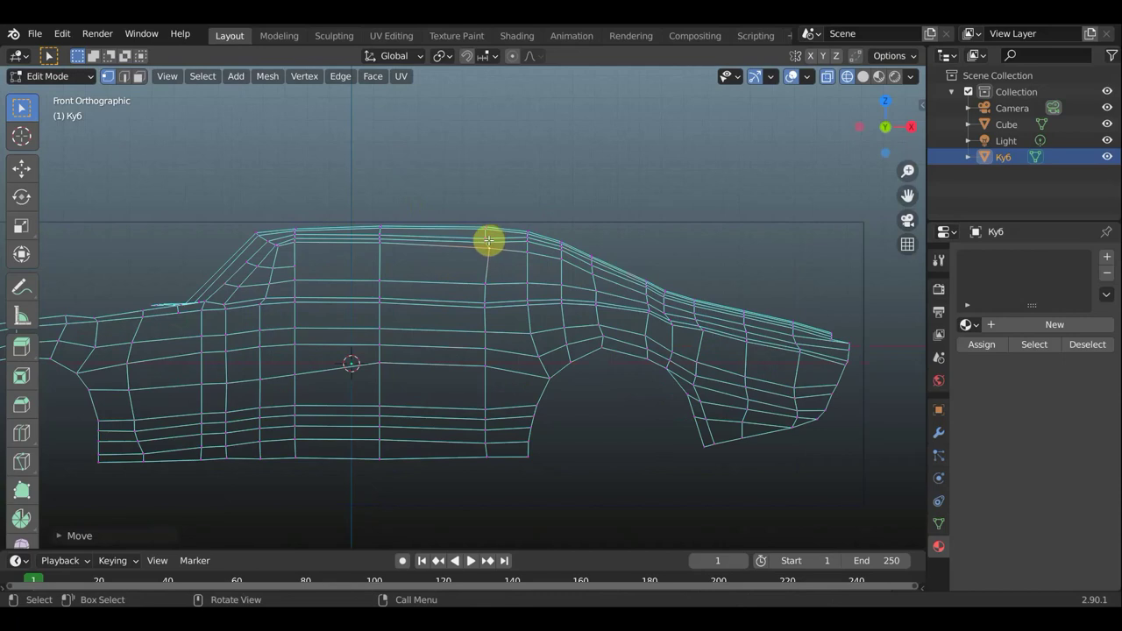
{"action": "key", "text": "g"}
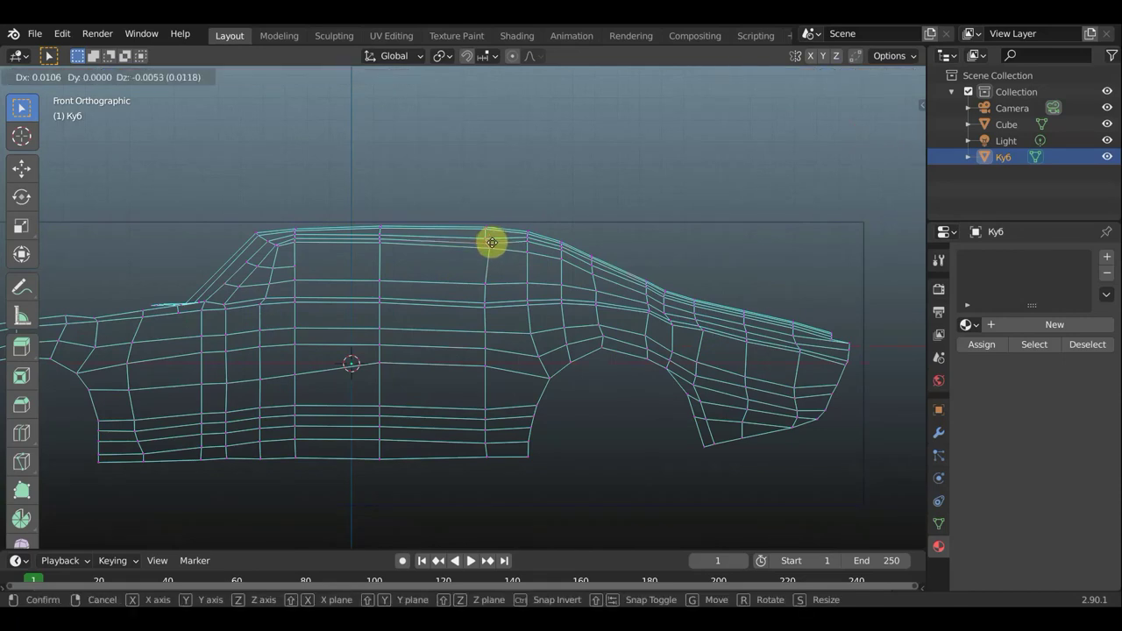
{"action": "left_click", "coordinate": [509, 242]}
{"action": "mouse_move", "coordinate": [496, 260]}
{"action": "middle_mouse_down"}
{"action": "mouse_move", "coordinate": [451, 298]}
{"action": "mouse_move", "coordinate": [457, 277]}
{"action": "middle_mouse_up"}
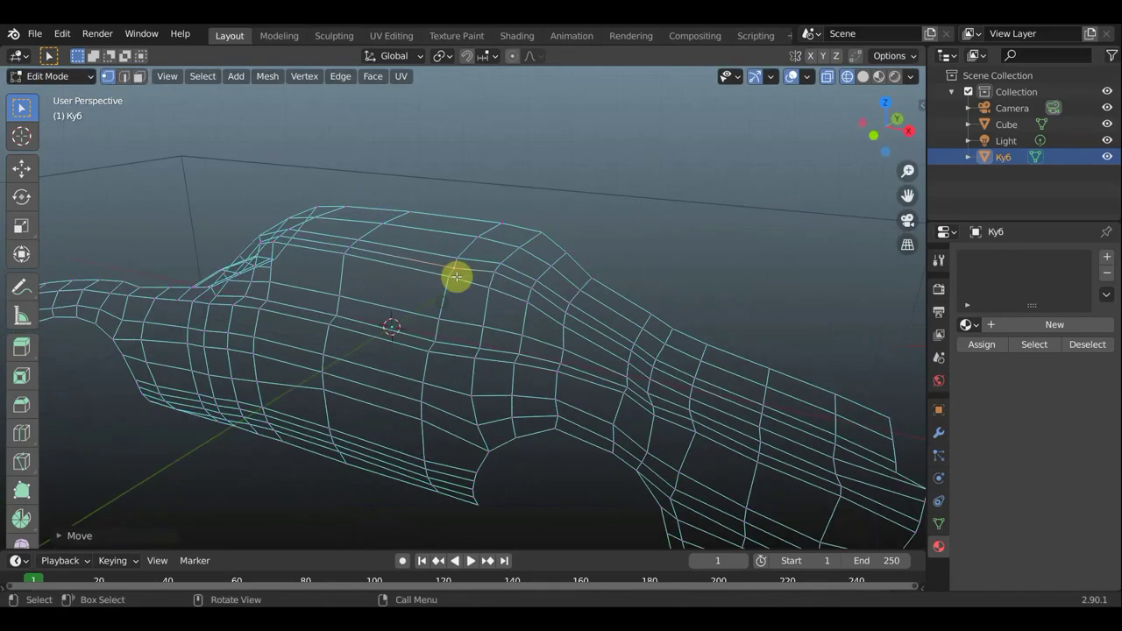
Adjust two more body vertices along the roofline
{"action": "key", "text": "g"}
{"action": "left_click", "coordinate": [457, 259]}
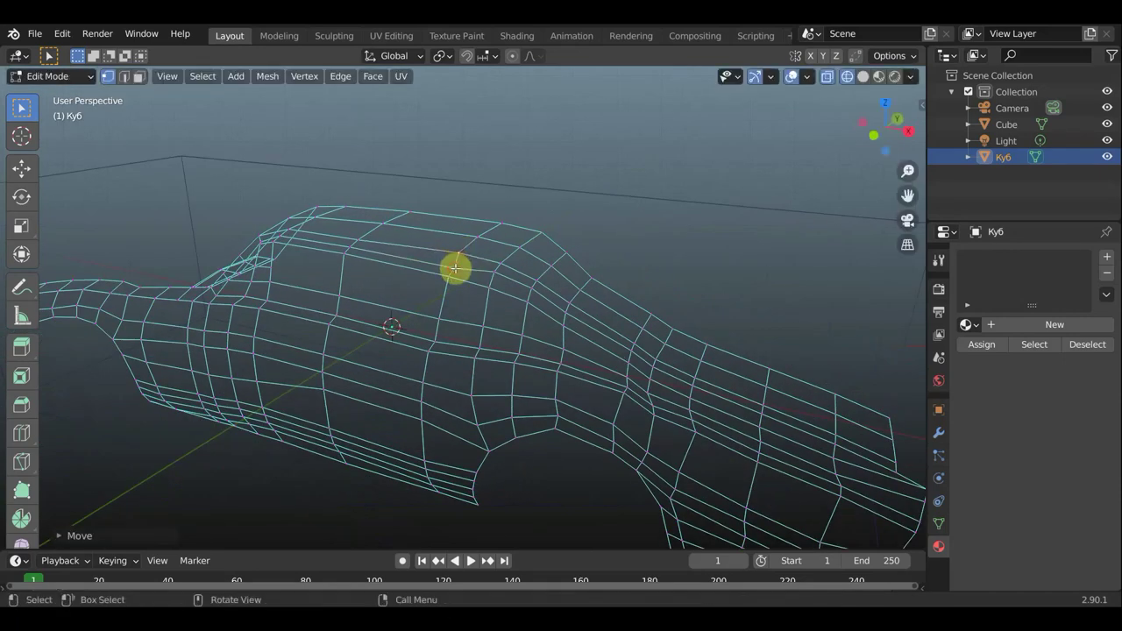
{"action": "key", "text": "g"}
{"action": "left_click", "coordinate": [456, 260]}
From a rear view, reposition the rear-end vertices, including the rear corner vertex
{"action": "mouse_move", "coordinate": [463, 265]}
{"action": "middle_mouse_down"}
{"action": "mouse_move", "coordinate": [439, 283]}
{"action": "mouse_move", "coordinate": [574, 259]}
{"action": "mouse_move", "coordinate": [623, 266]}
{"action": "mouse_move", "coordinate": [581, 301]}
{"action": "mouse_move", "coordinate": [514, 321]}
{"action": "middle_mouse_up"}
{"action": "key", "text": "g"}
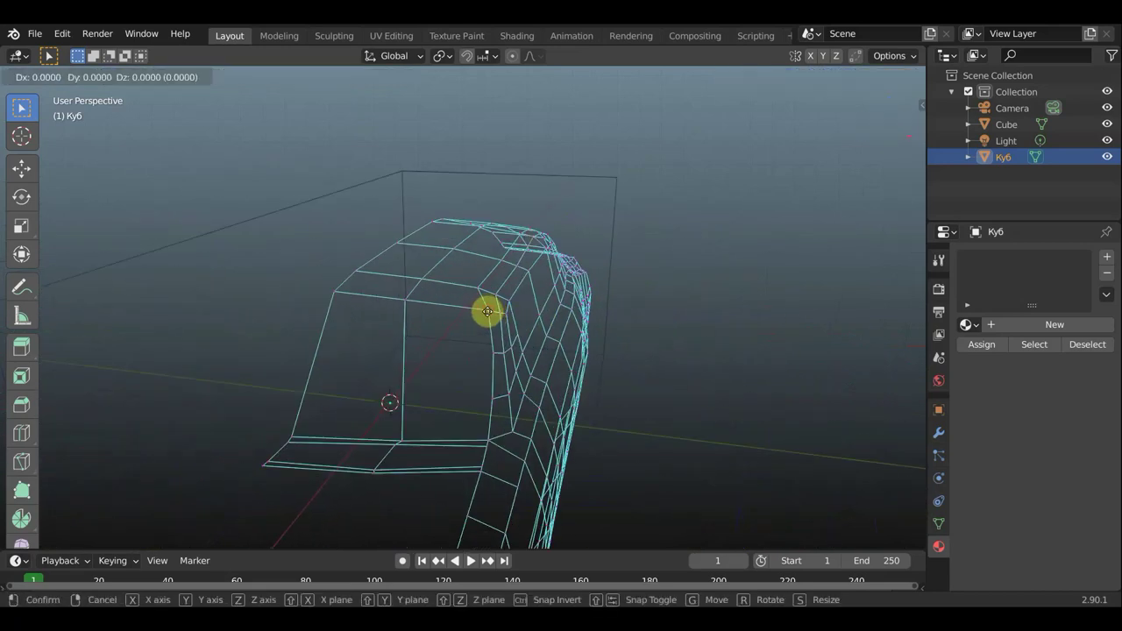
{"action": "left_click", "coordinate": [486, 310]}
{"action": "key", "text": "g"}
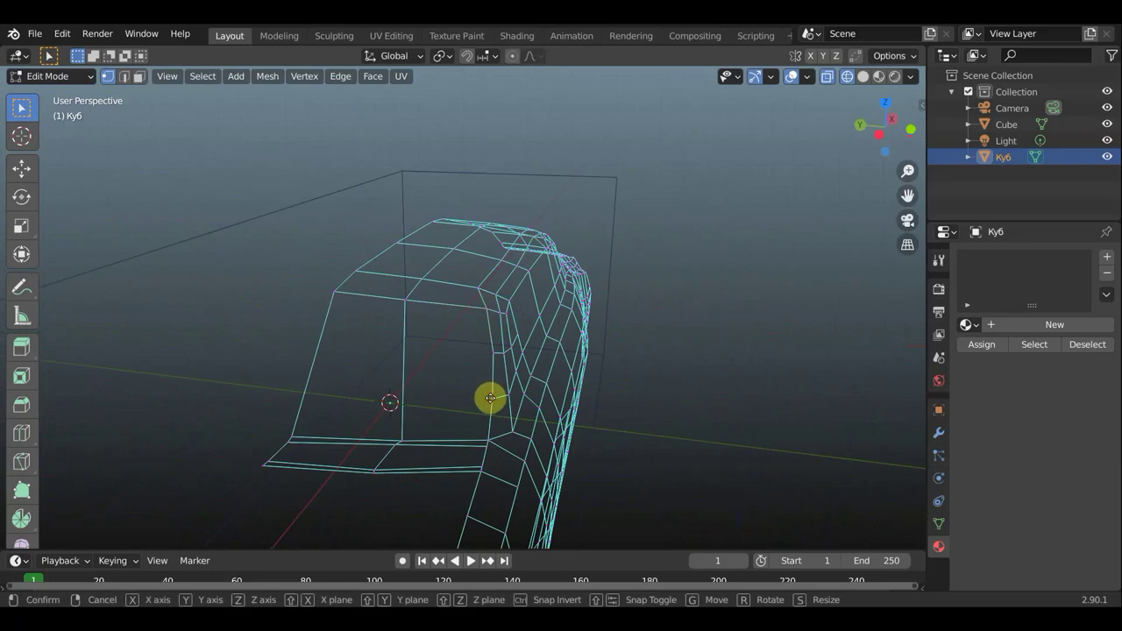
{"action": "left_click", "coordinate": [485, 310]}
{"action": "key", "text": "g"}
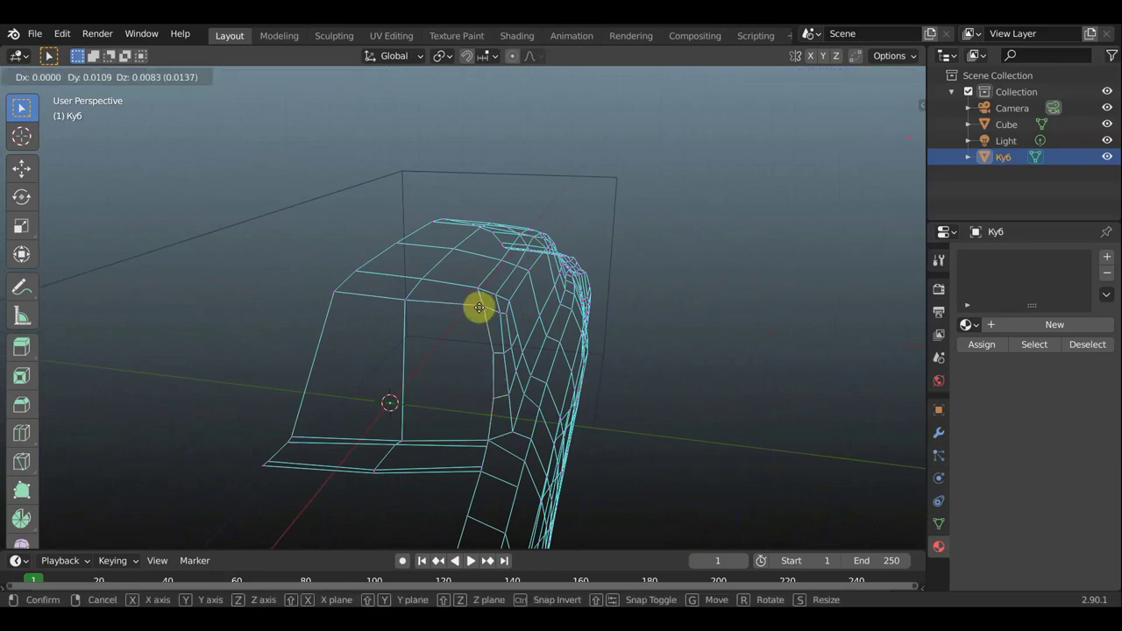
{"action": "left_click", "coordinate": [498, 310]}
{"action": "key", "text": "g"}
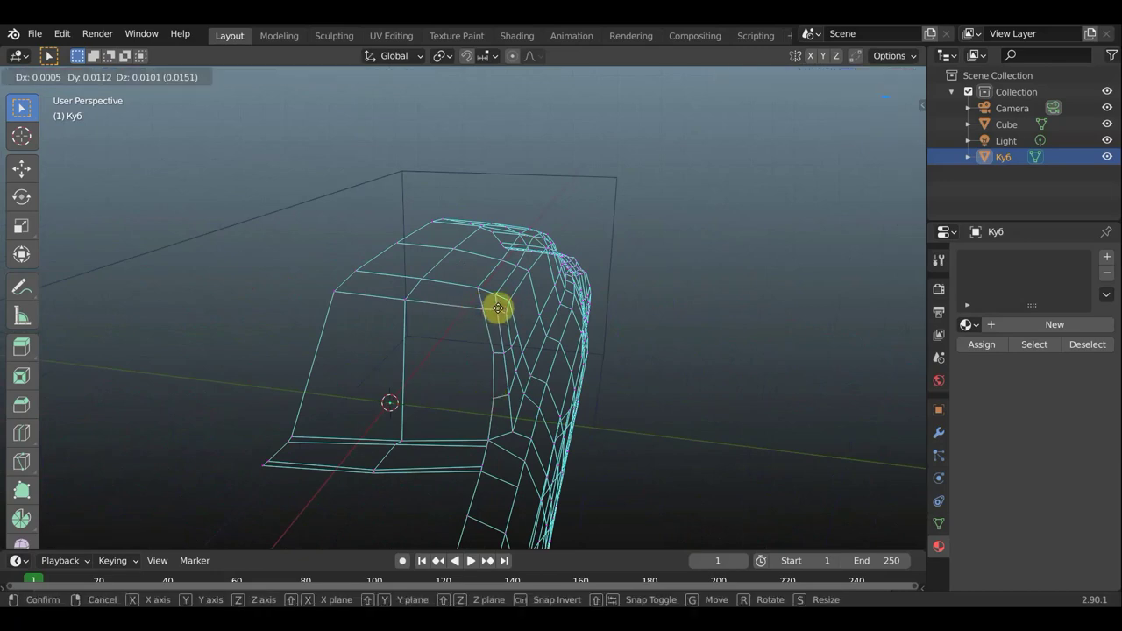
{"action": "left_click", "coordinate": [511, 316]}
{"action": "key", "text": "g"}
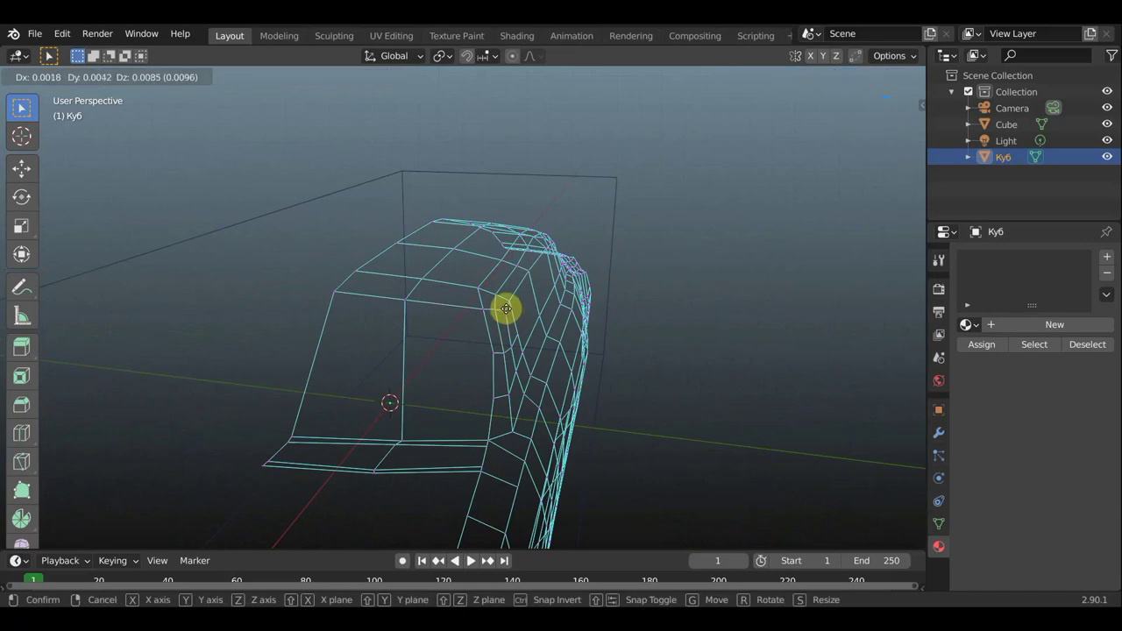
{"action": "left_click", "coordinate": [505, 306]}
Orbit back around the car and switch to the Top Orthographic view
{"action": "middle_click_drag", "start_coordinate": [541, 328], "coordinate": [303, 286]}
{"action": "scroll", "coordinate": [268, 318], "scroll_direction": "down", "scroll_amount": 3}
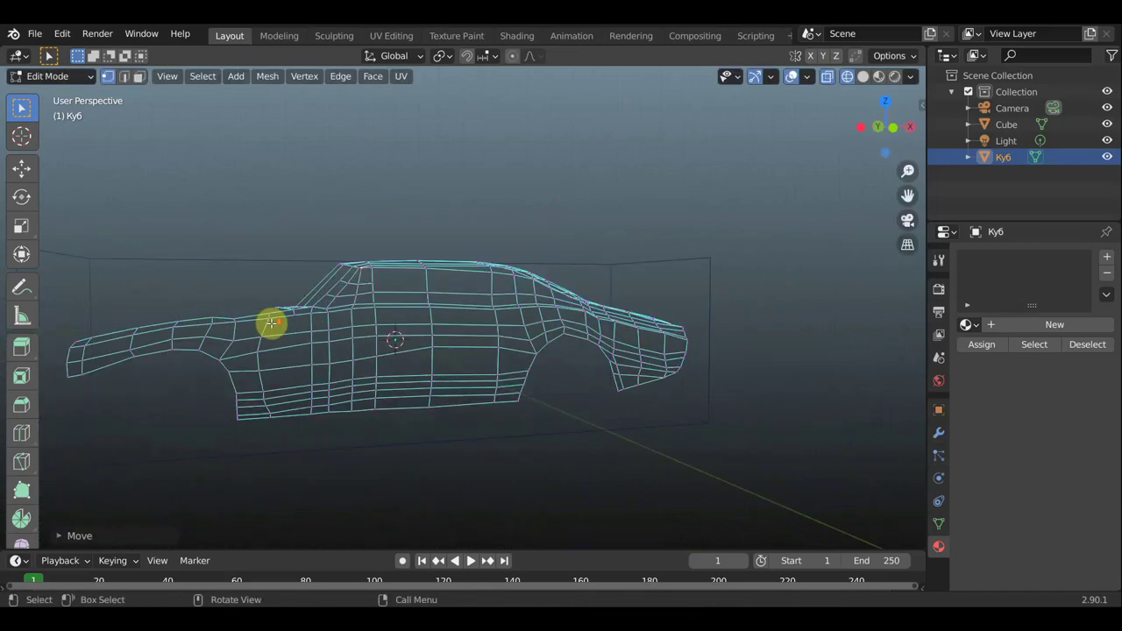
{"action": "mouse_move", "coordinate": [271, 321]}
{"action": "middle_mouse_down"}
{"action": "mouse_move", "coordinate": [327, 354]}
{"action": "mouse_move", "coordinate": [207, 393]}
{"action": "middle_mouse_up"}
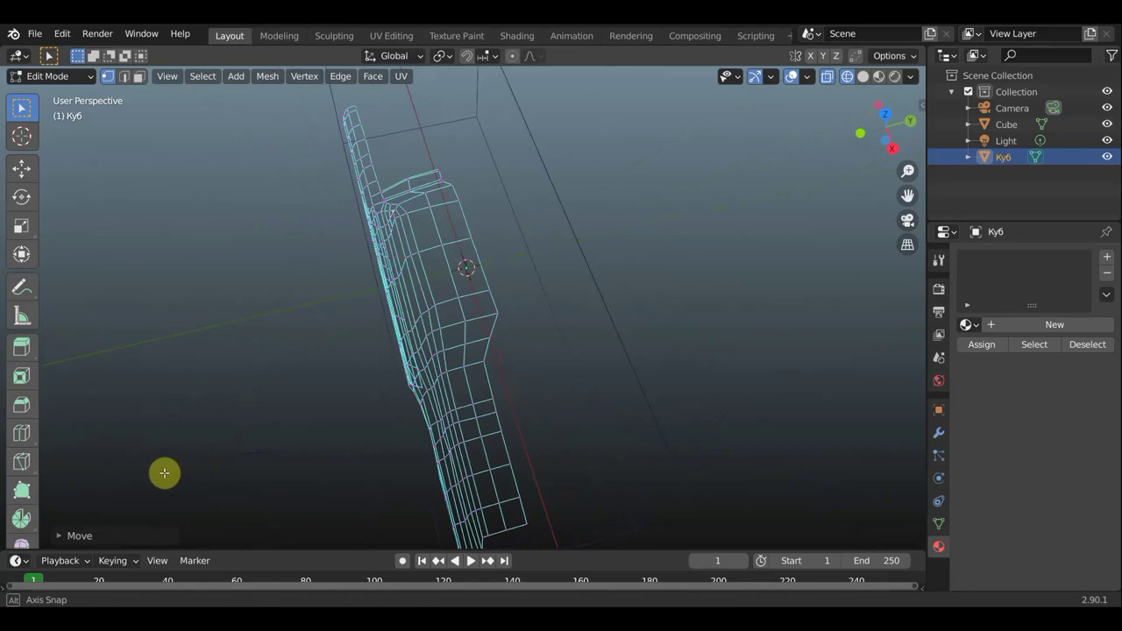
{"action": "middle_click_drag", "start_coordinate": [190, 471], "coordinate": [150, 461]}
{"action": "mouse_move", "coordinate": [312, 453]}
{"action": "middle_mouse_down"}
{"action": "mouse_move", "coordinate": [407, 422]}
{"action": "mouse_move", "coordinate": [477, 419]}
{"action": "middle_mouse_up"}
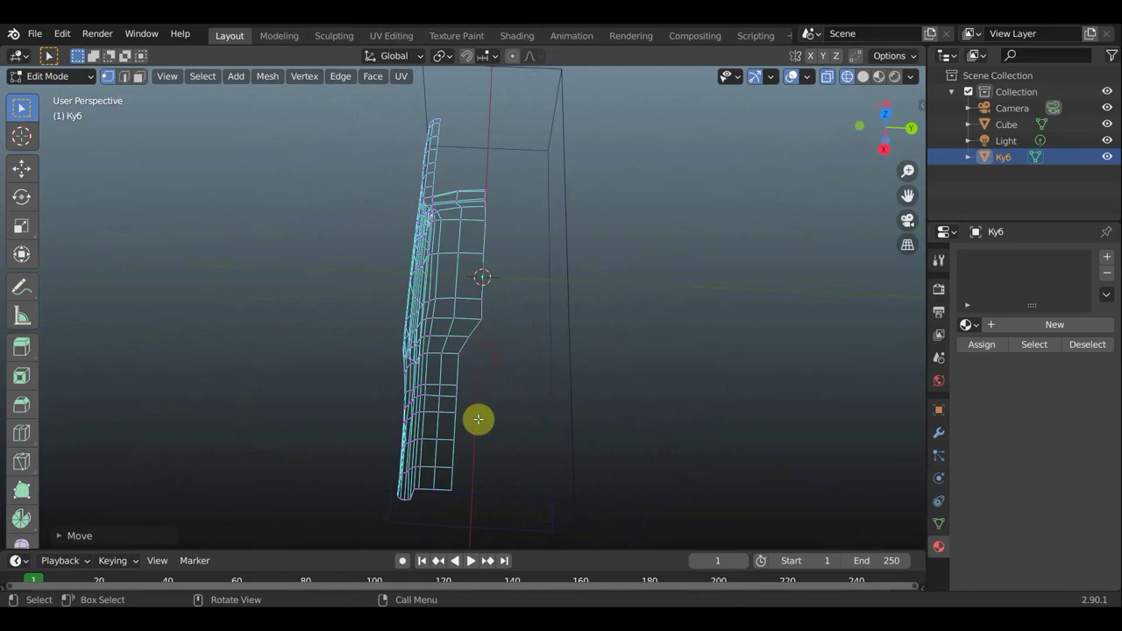
{"action": "key", "text": "KP_7"}
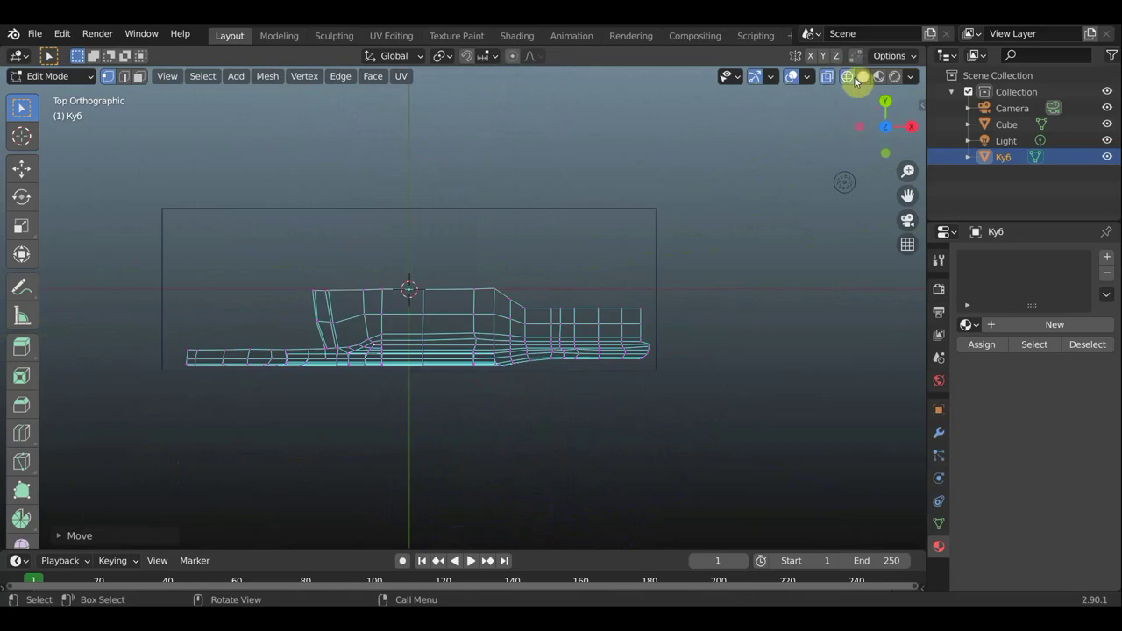
Switch to Solid shading, zoom in, and move the first side and notch vertices onto the blueprint outline
{"action": "left_click", "coordinate": [862, 77]}
{"action": "scroll", "coordinate": [479, 318], "scroll_direction": "up", "scroll_amount": 2}
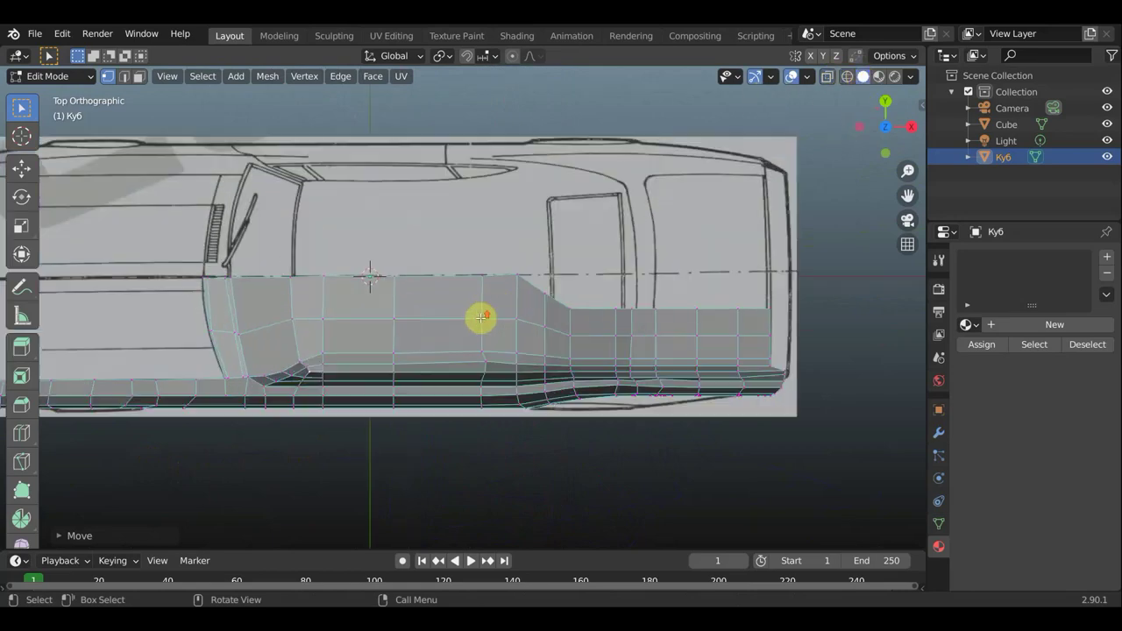
{"action": "scroll", "coordinate": [526, 306], "scroll_direction": "up", "scroll_amount": 1}
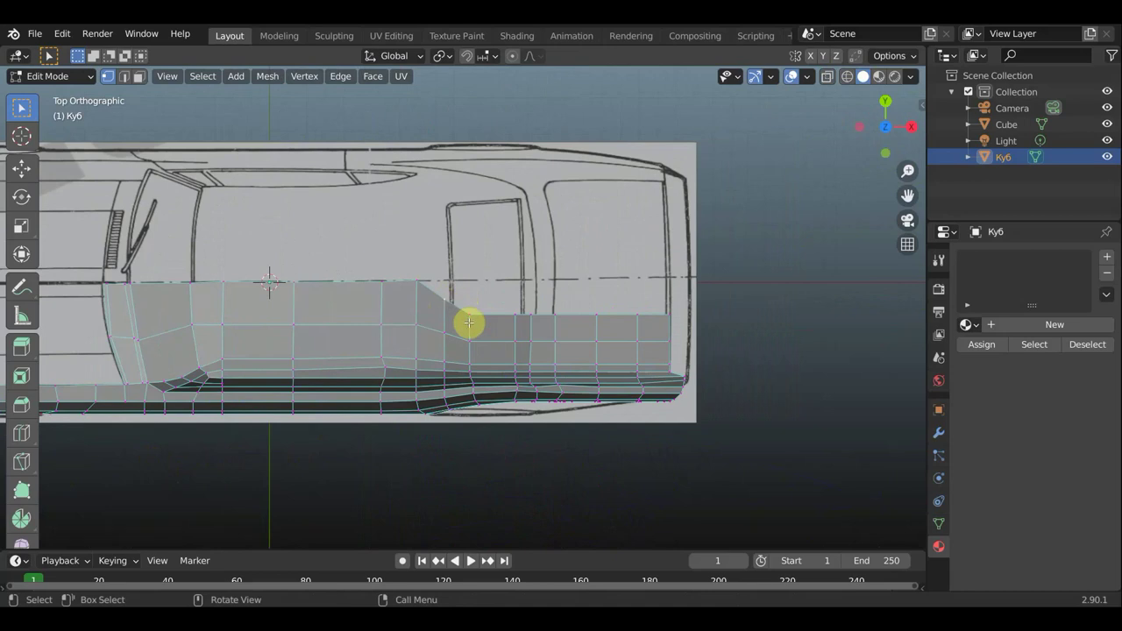
{"action": "key", "text": "g"}
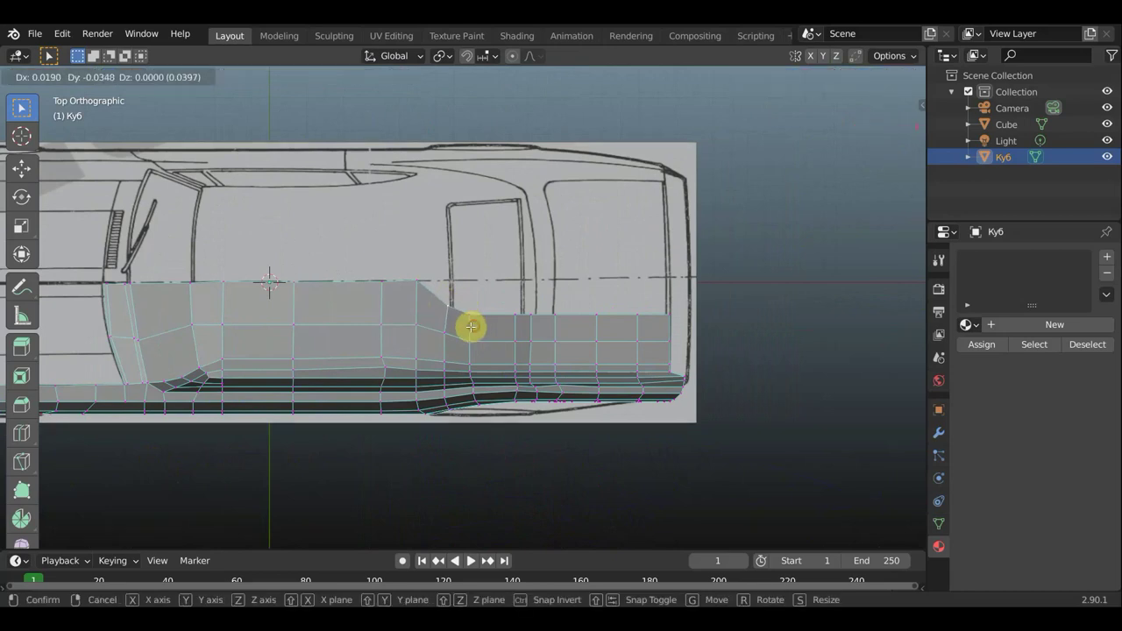
{"action": "left_click", "coordinate": [444, 331]}
{"action": "key", "text": "g"}
{"action": "left_click", "coordinate": [450, 333]}
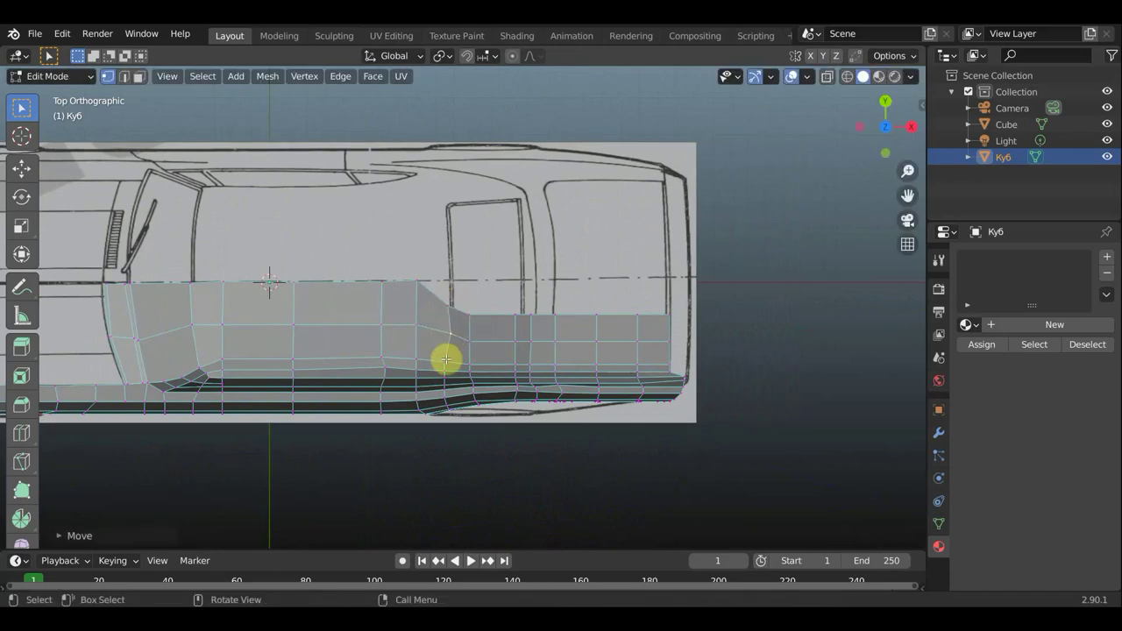
{"action": "key", "text": "g"}
{"action": "left_click", "coordinate": [454, 360]}
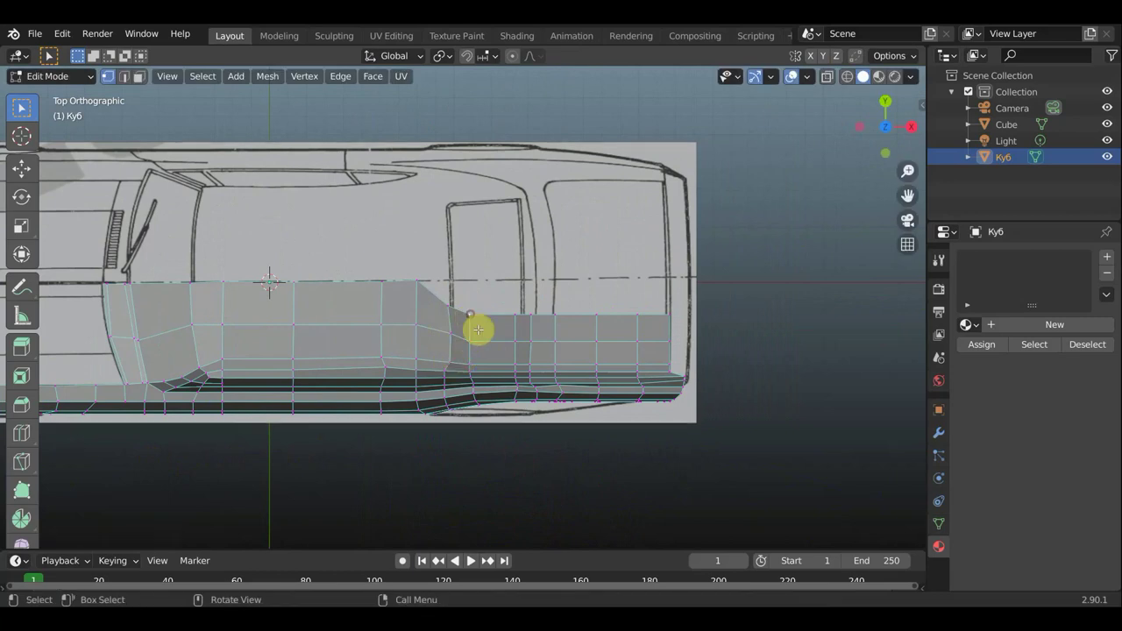
{"action": "key", "text": "g"}
{"action": "left_click", "coordinate": [478, 332]}
{"action": "key", "text": "g"}
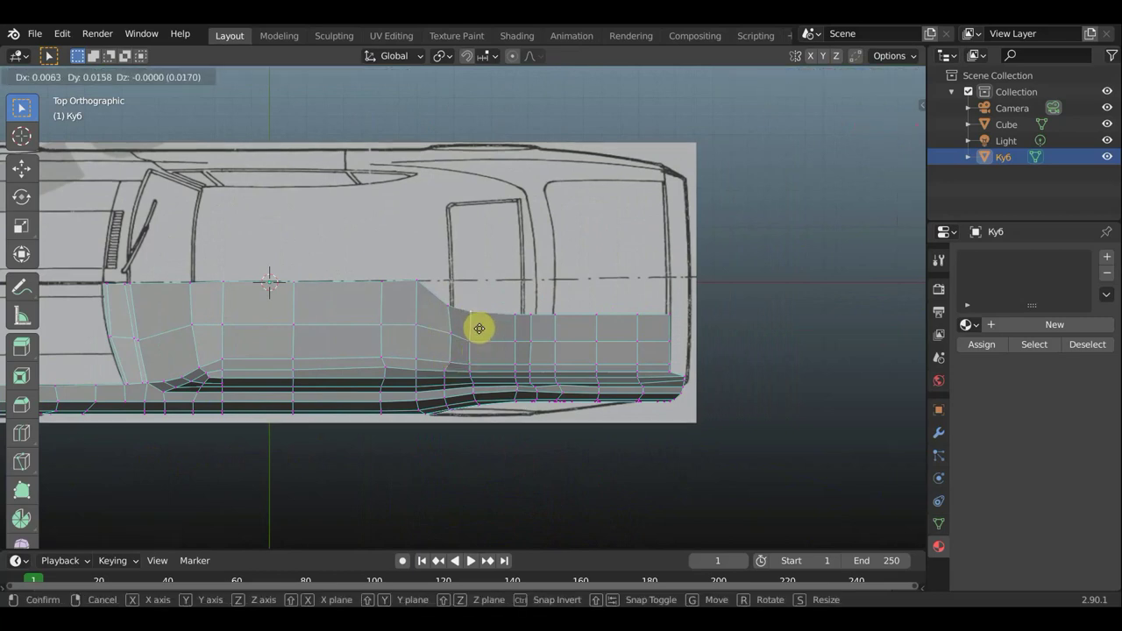
{"action": "left_click", "coordinate": [480, 332]}
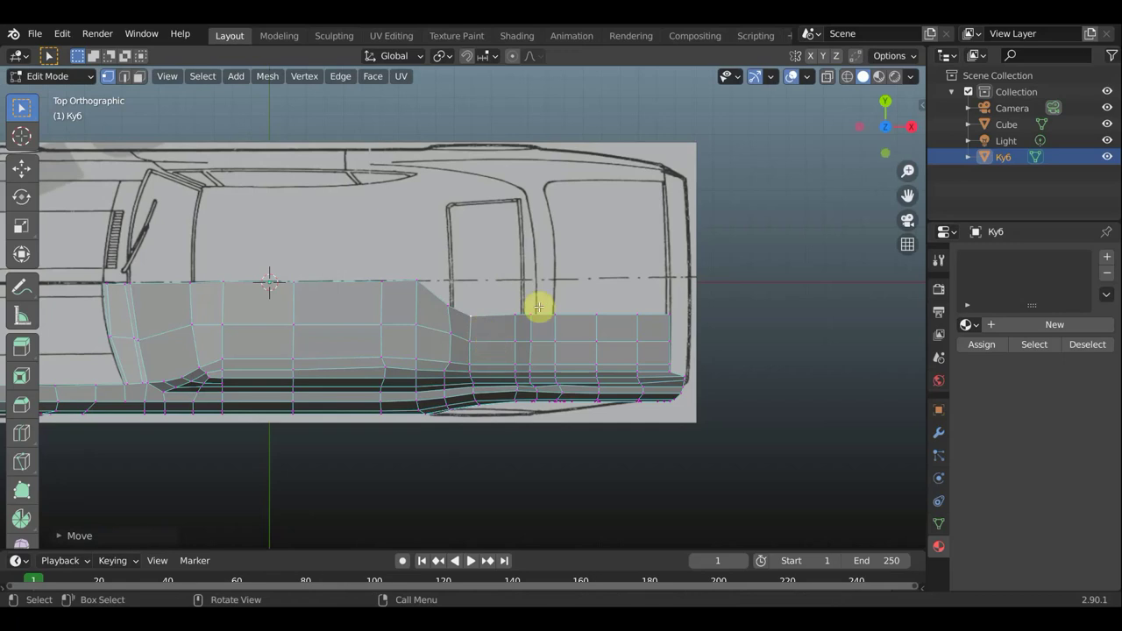
Align the vertices further along the body side with the blueprint outline
{"action": "left_click", "coordinate": [515, 316]}
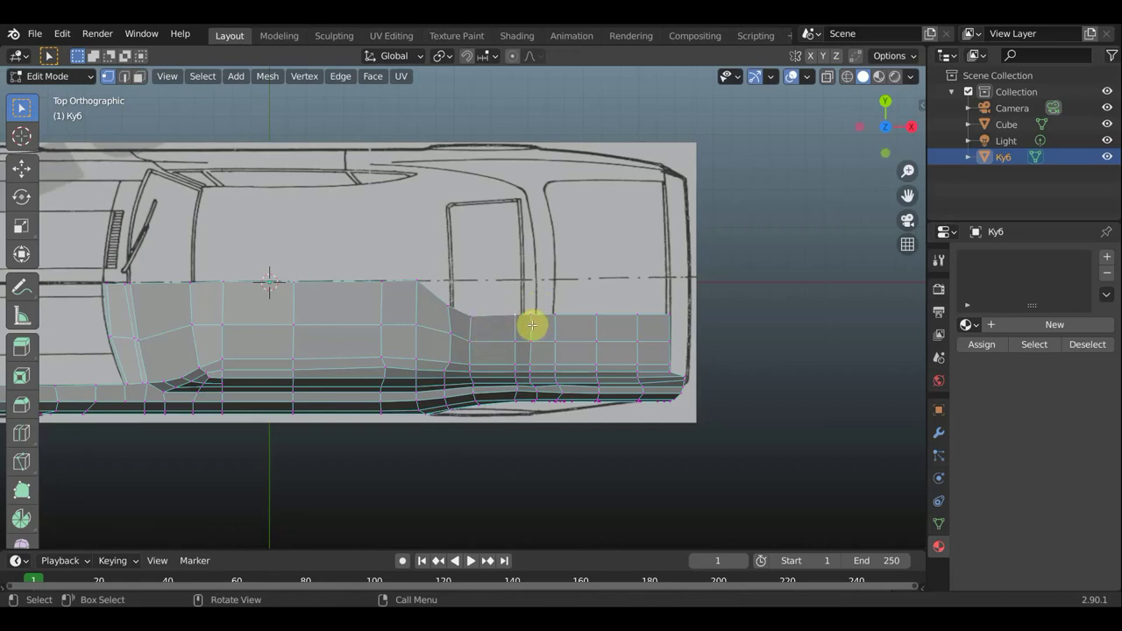
{"action": "key", "text": "g"}
{"action": "left_click", "coordinate": [518, 339]}
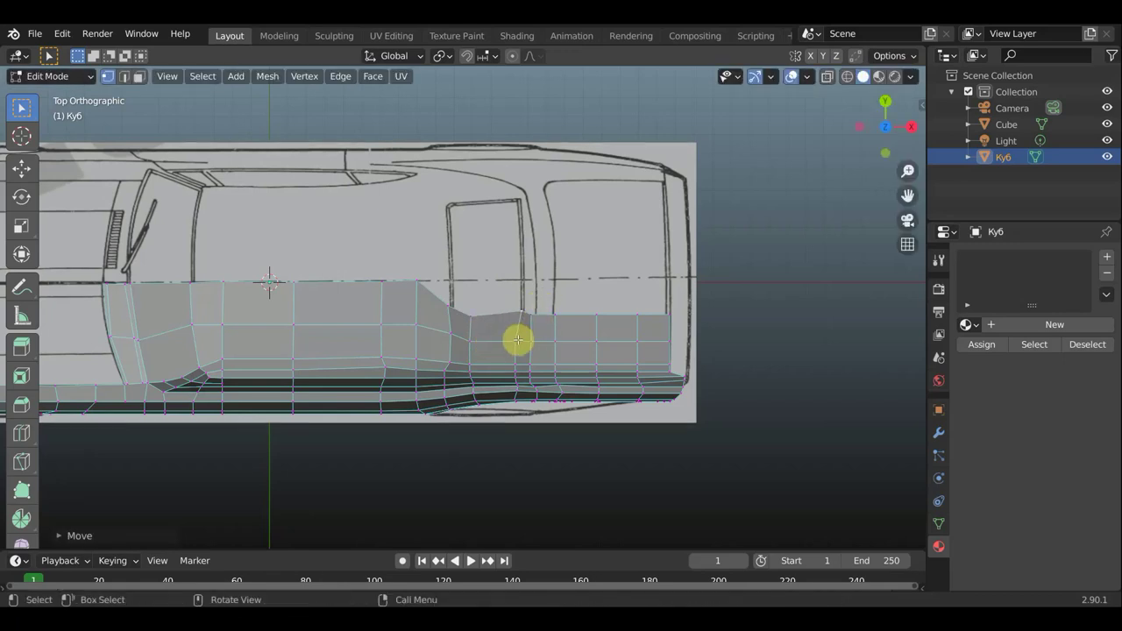
{"action": "key", "text": "g"}
{"action": "left_click", "coordinate": [520, 350]}
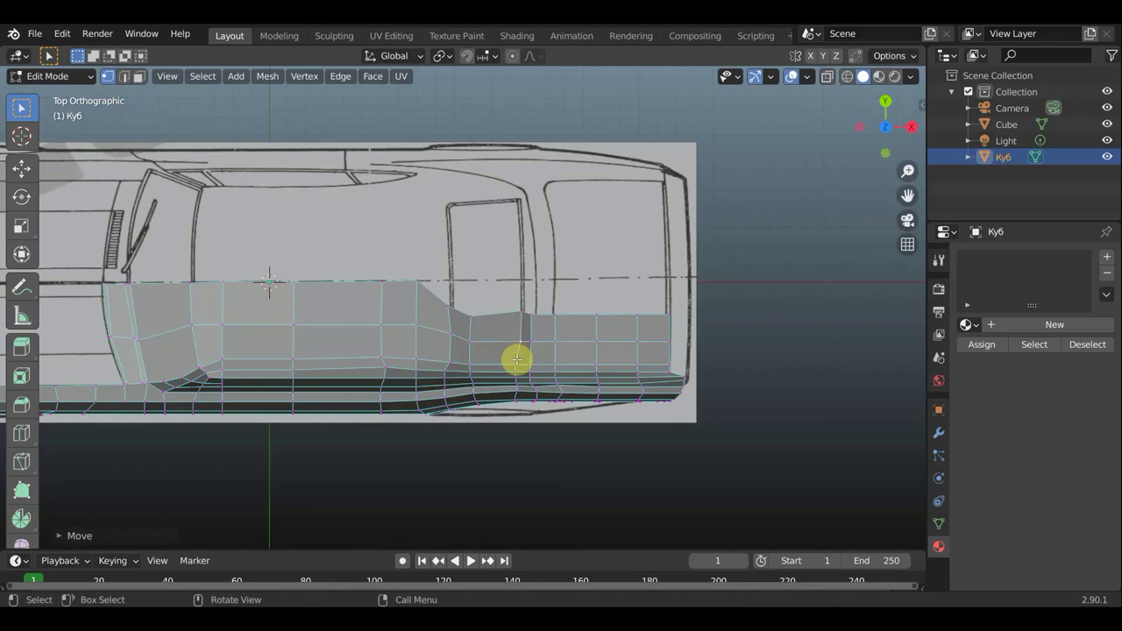
{"action": "key", "text": "g"}
{"action": "left_click", "coordinate": [531, 357]}
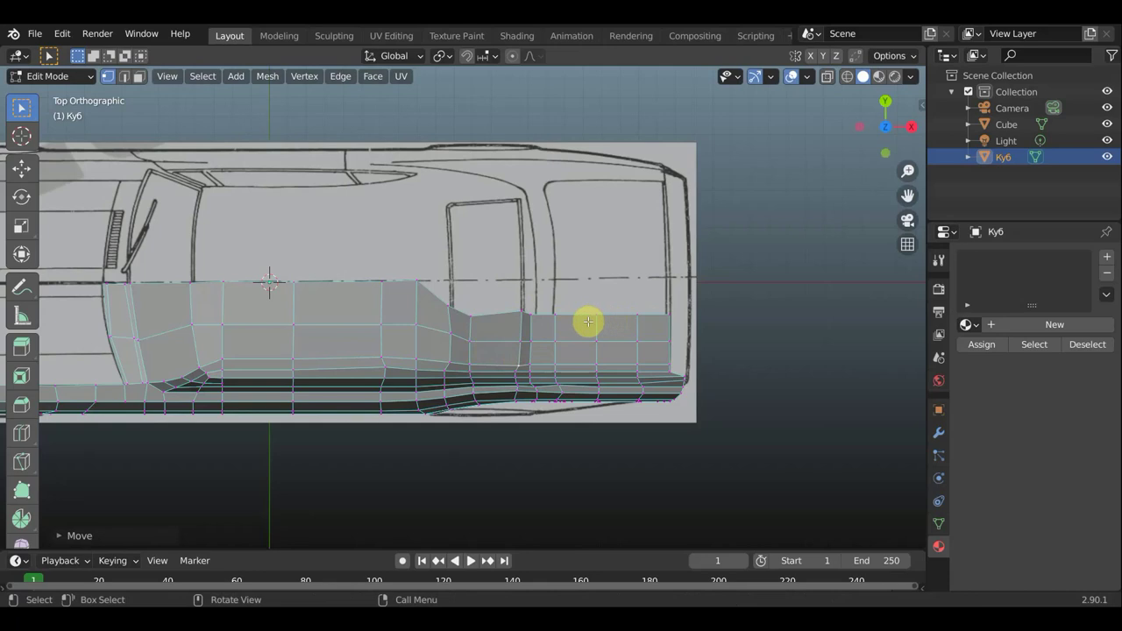
In Face select, pick the six faces near the body's right end and delete their vertices
{"action": "left_click", "coordinate": [139, 76]}
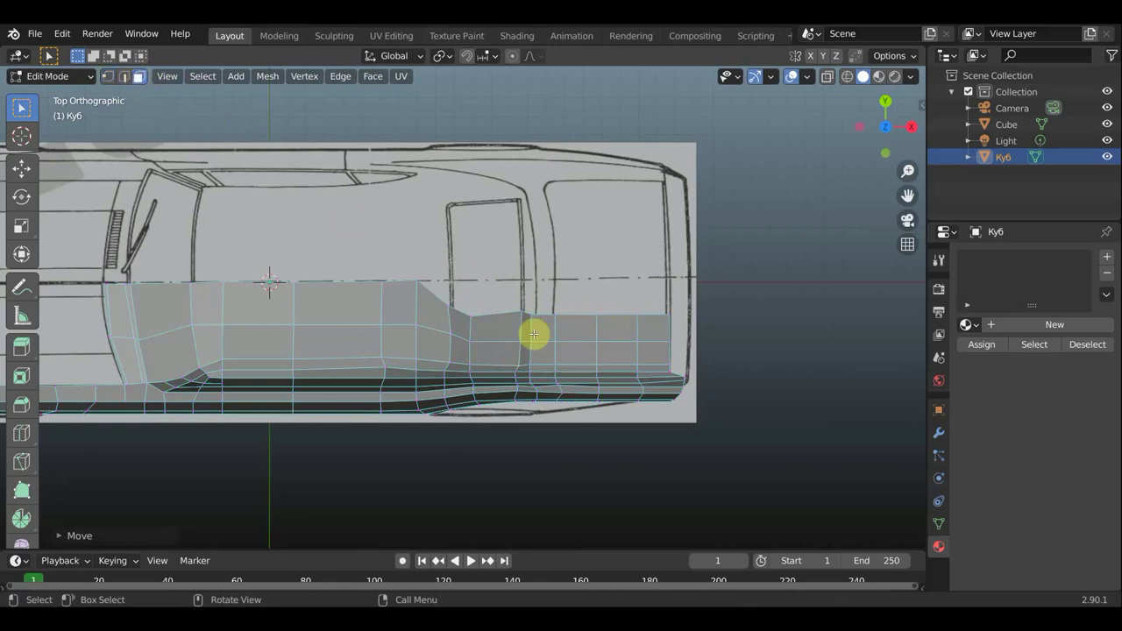
{"action": "left_click", "coordinate": [577, 329]}
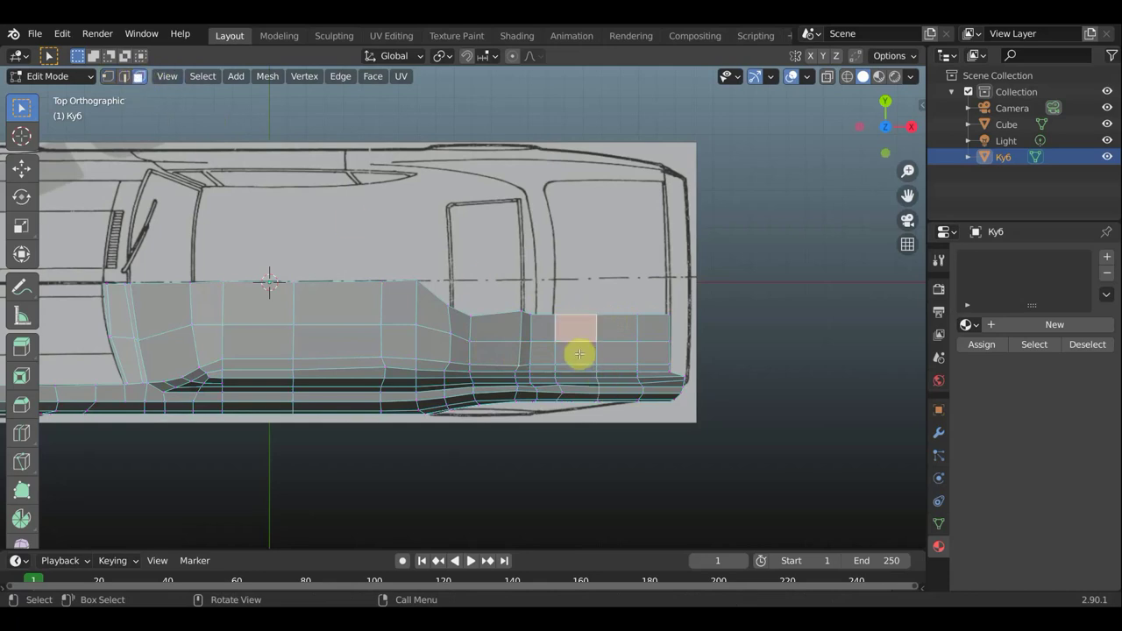
{"action": "left_click", "coordinate": [579, 353], "text": "shift"}
{"action": "left_click", "coordinate": [613, 351], "text": "shift"}
{"action": "left_click", "coordinate": [618, 330], "text": "shift"}
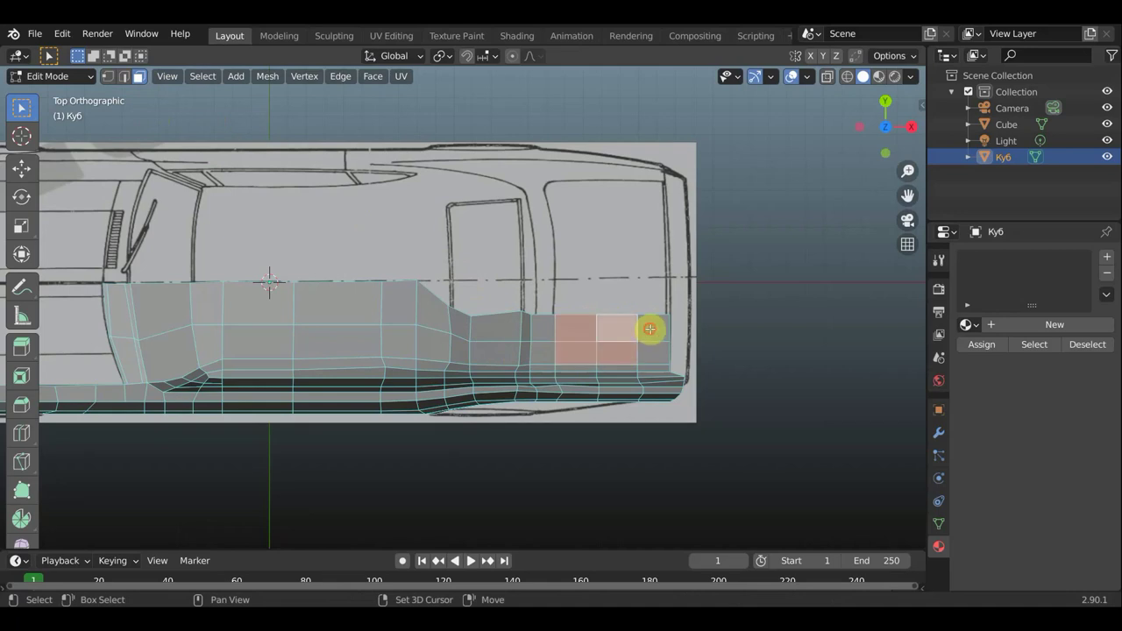
{"action": "left_click", "coordinate": [650, 329], "text": "shift"}
{"action": "left_click", "coordinate": [659, 351], "text": "shift"}
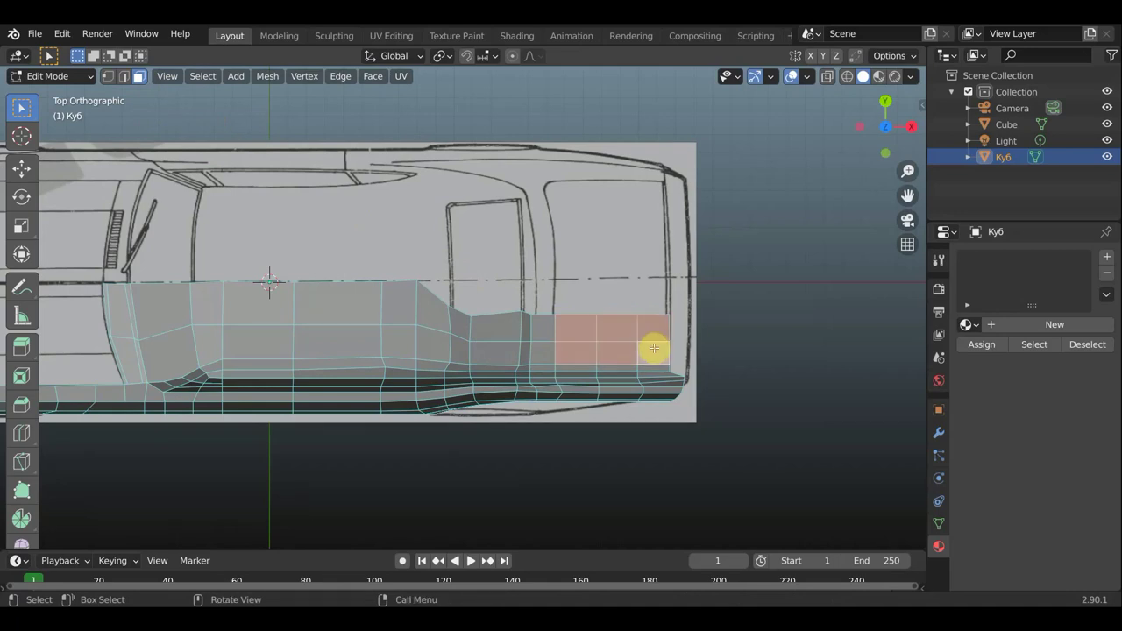
{"action": "key", "text": "x"}
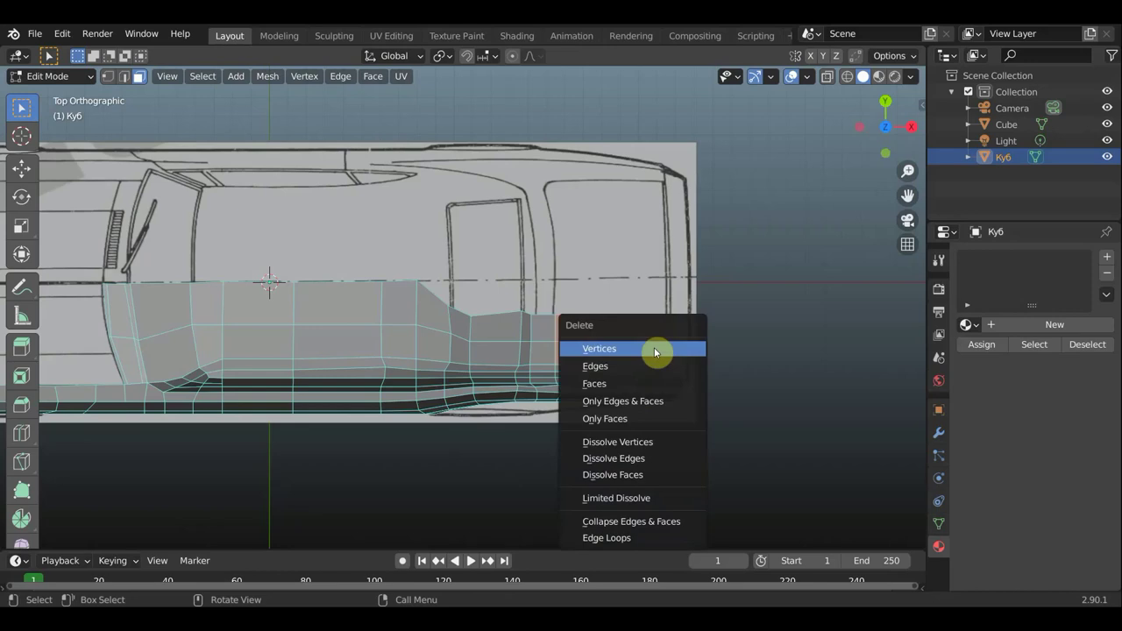
{"action": "left_click", "coordinate": [656, 351]}
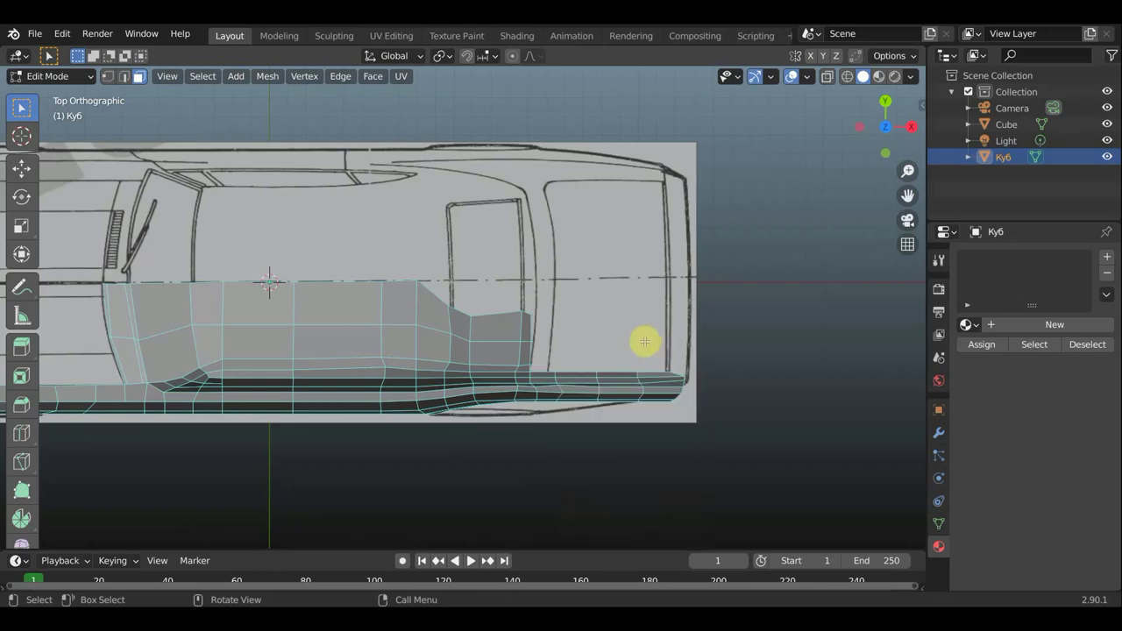
Tilt the view, return to vertex select, and nudge the lower-edge rear vertex onto the blueprint line
{"action": "mouse_move", "coordinate": [645, 341]}
{"action": "middle_mouse_down"}
{"action": "mouse_move", "coordinate": [439, 268]}
{"action": "mouse_move", "coordinate": [500, 271]}
{"action": "mouse_move", "coordinate": [545, 323]}
{"action": "mouse_move", "coordinate": [585, 308]}
{"action": "mouse_move", "coordinate": [485, 283]}
{"action": "mouse_move", "coordinate": [537, 321]}
{"action": "middle_mouse_up"}
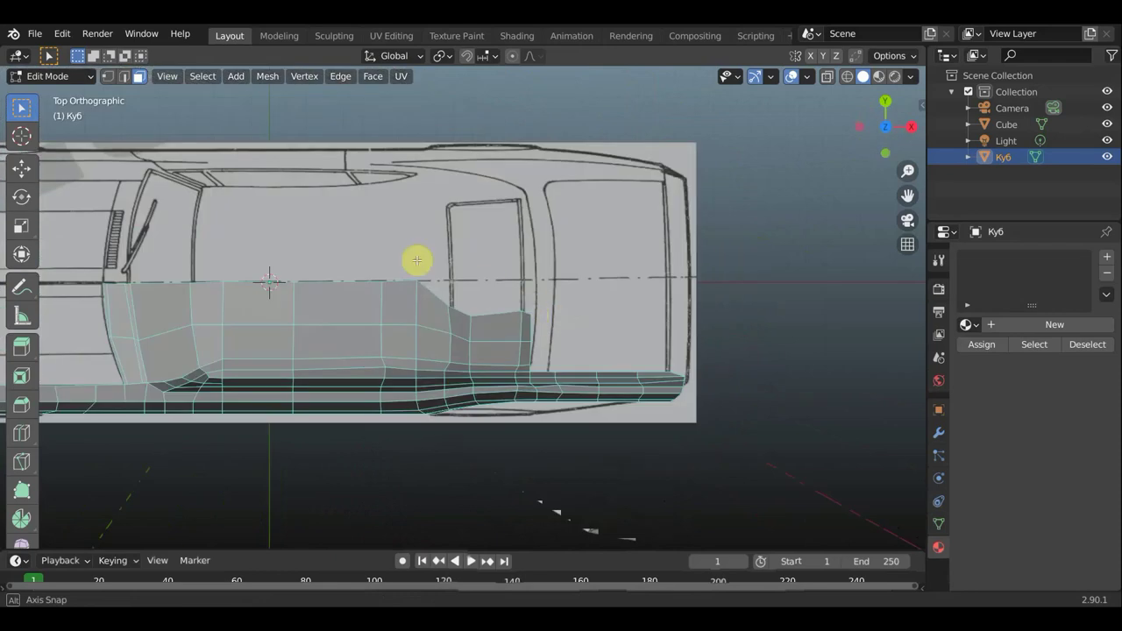
{"action": "left_click", "coordinate": [109, 76]}
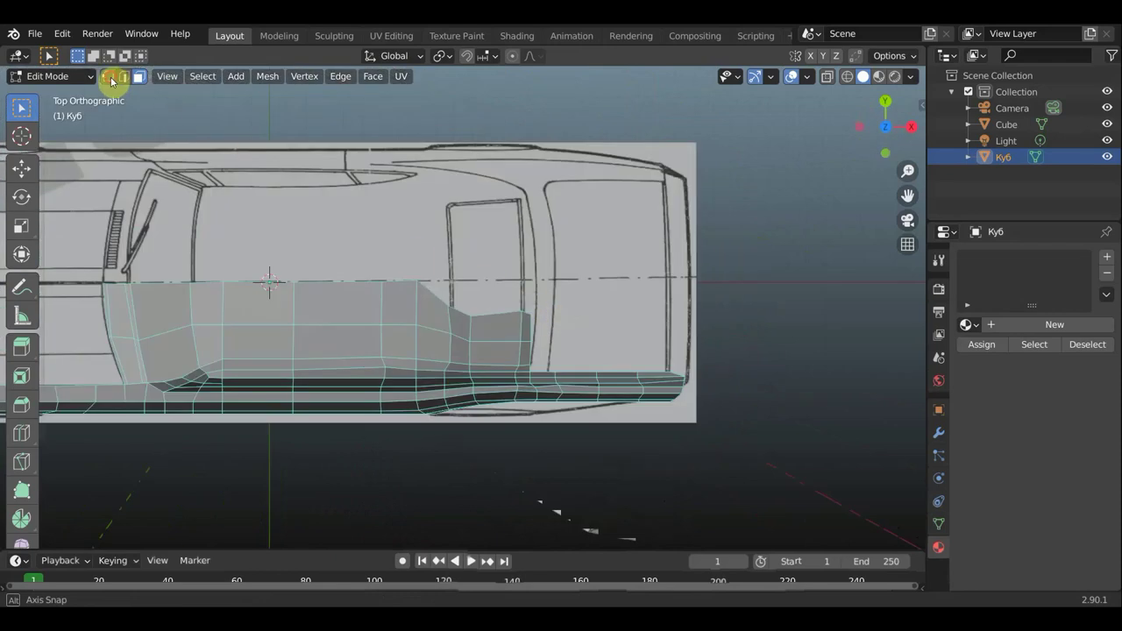
{"action": "left_click", "coordinate": [530, 316]}
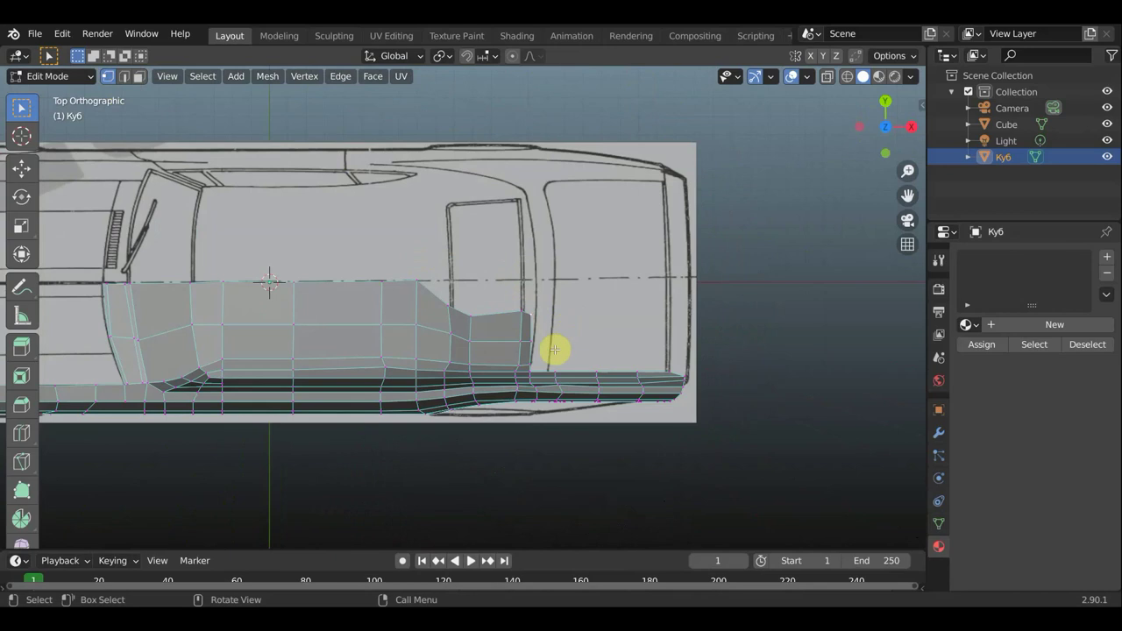
{"action": "key", "text": "g"}
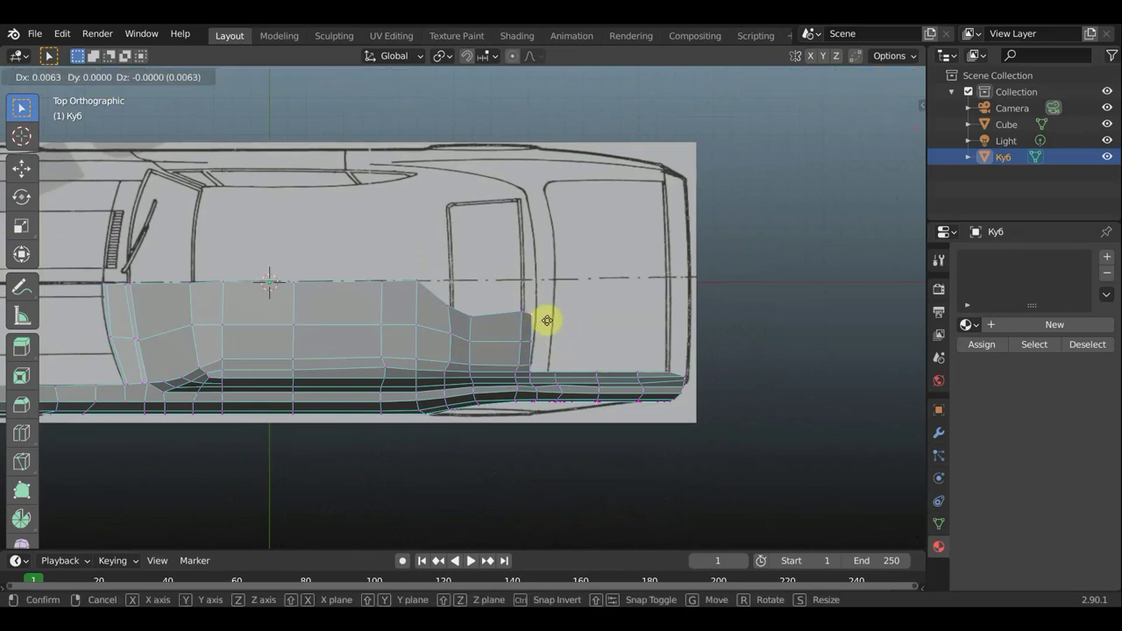
{"action": "left_click", "coordinate": [543, 321]}
{"action": "key", "text": "g"}
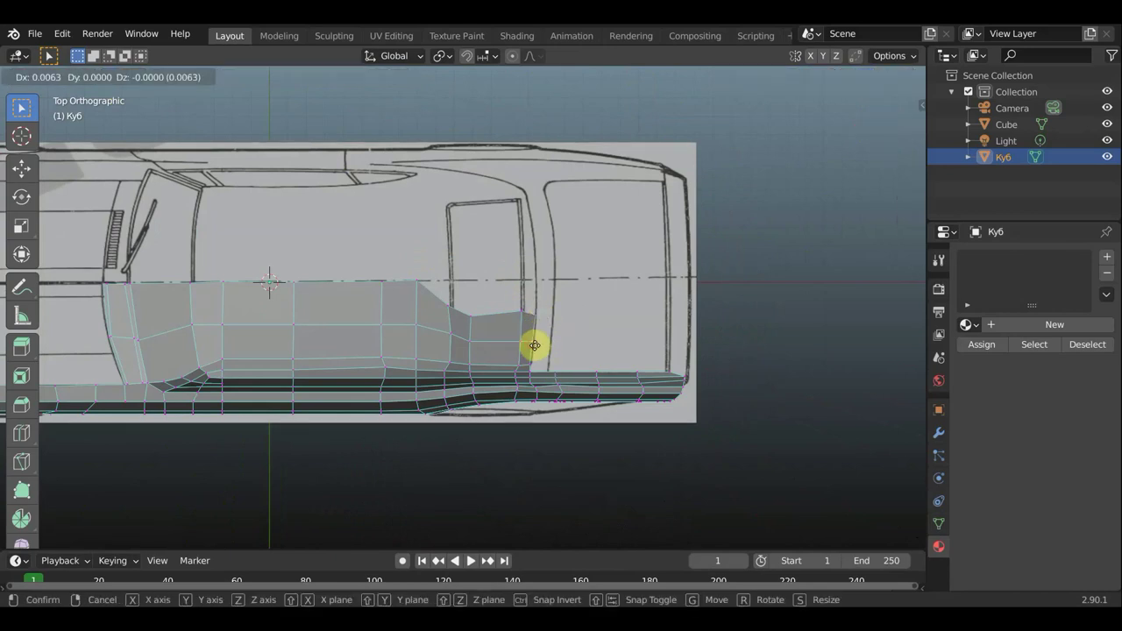
{"action": "left_click", "coordinate": [530, 364]}
{"action": "key", "text": "g"}
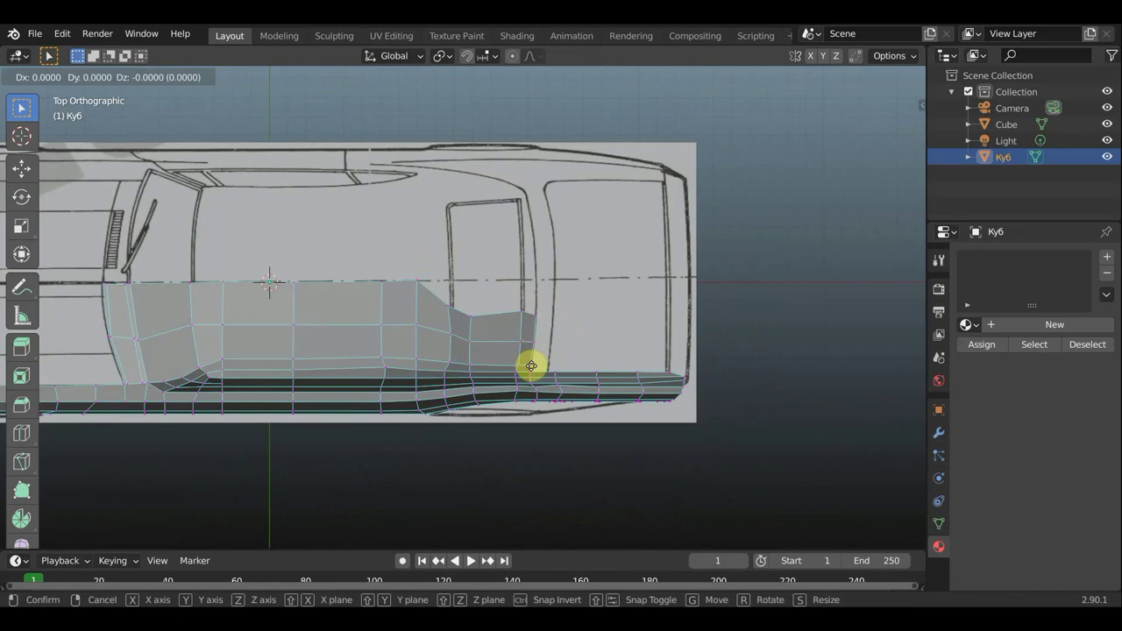
{"action": "left_click", "coordinate": [532, 364]}
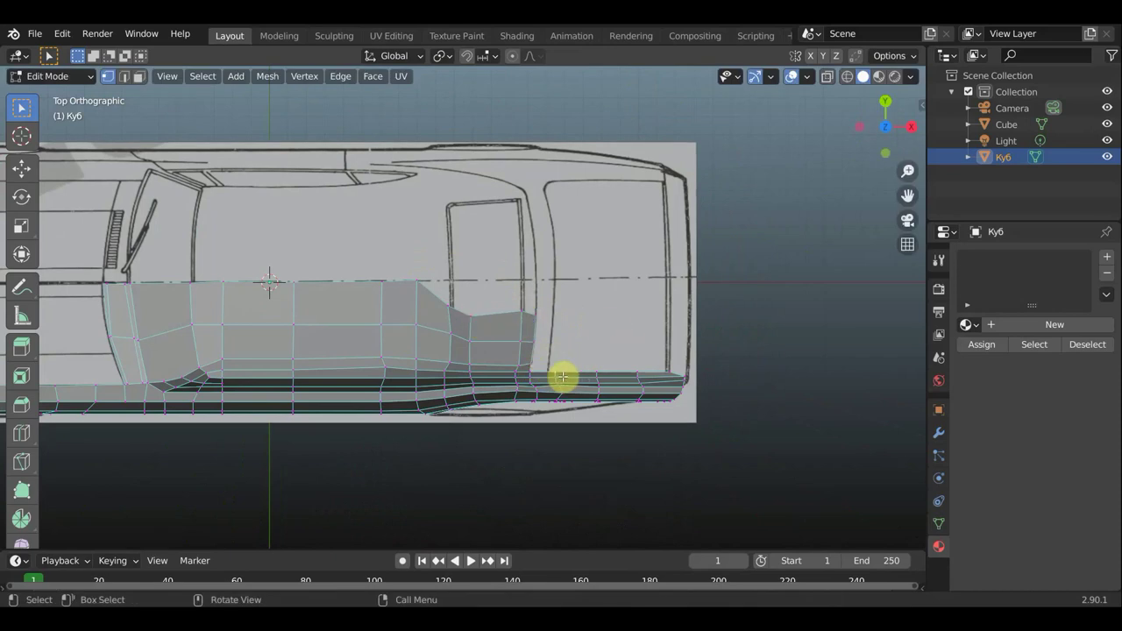
{"action": "key", "text": "g"}
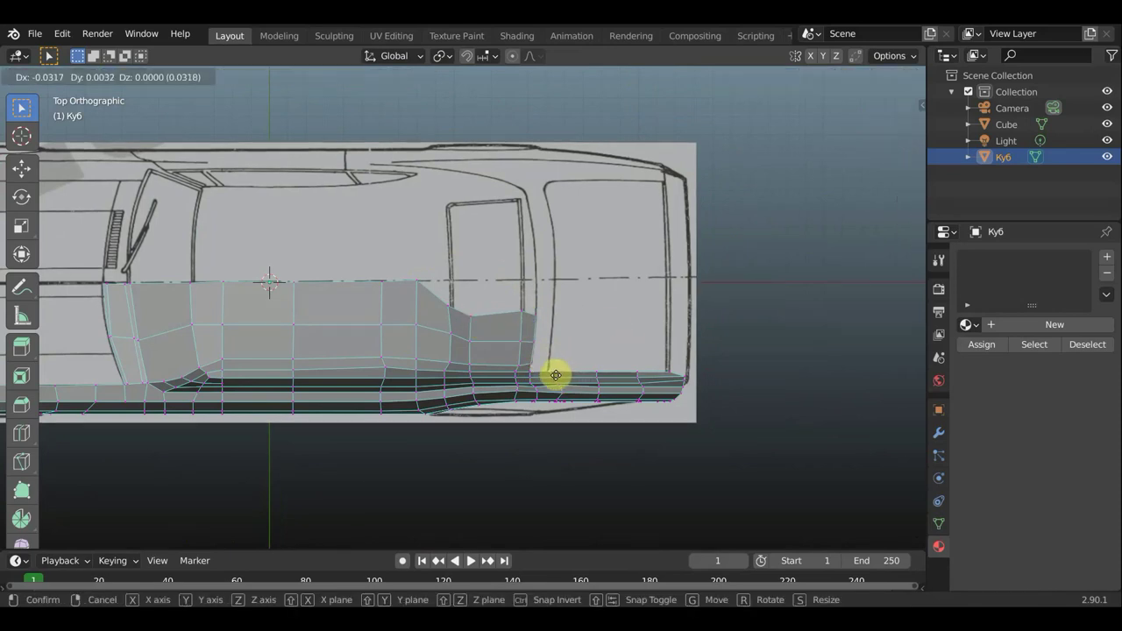
{"action": "left_click", "coordinate": [541, 374]}
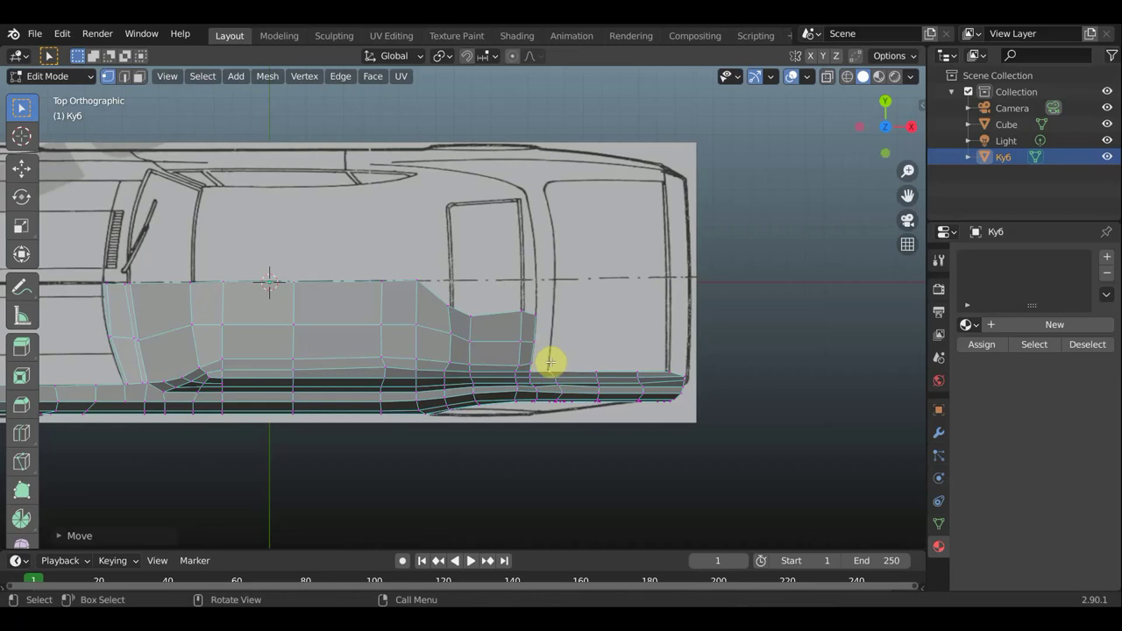
{"action": "key", "text": "g"}
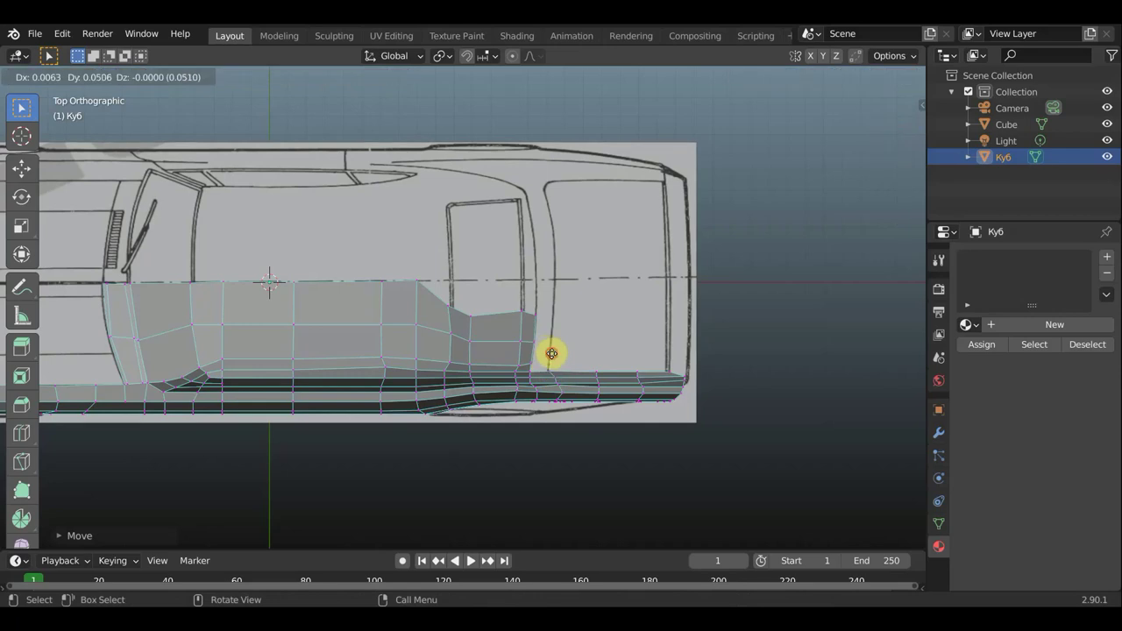
{"action": "left_click", "coordinate": [551, 353]}
Zoom in on the rear panel and select its top and lower edge vertices, undoing an unwanted triangle fill
{"action": "scroll", "coordinate": [596, 355], "scroll_direction": "up", "scroll_amount": 5}
{"action": "mouse_move", "coordinate": [641, 358]}
{"action": "middle_mouse_down", "text": "shift"}
{"action": "mouse_move", "coordinate": [468, 231]}
{"action": "mouse_move", "coordinate": [454, 201]}
{"action": "middle_mouse_up", "text": "shift"}
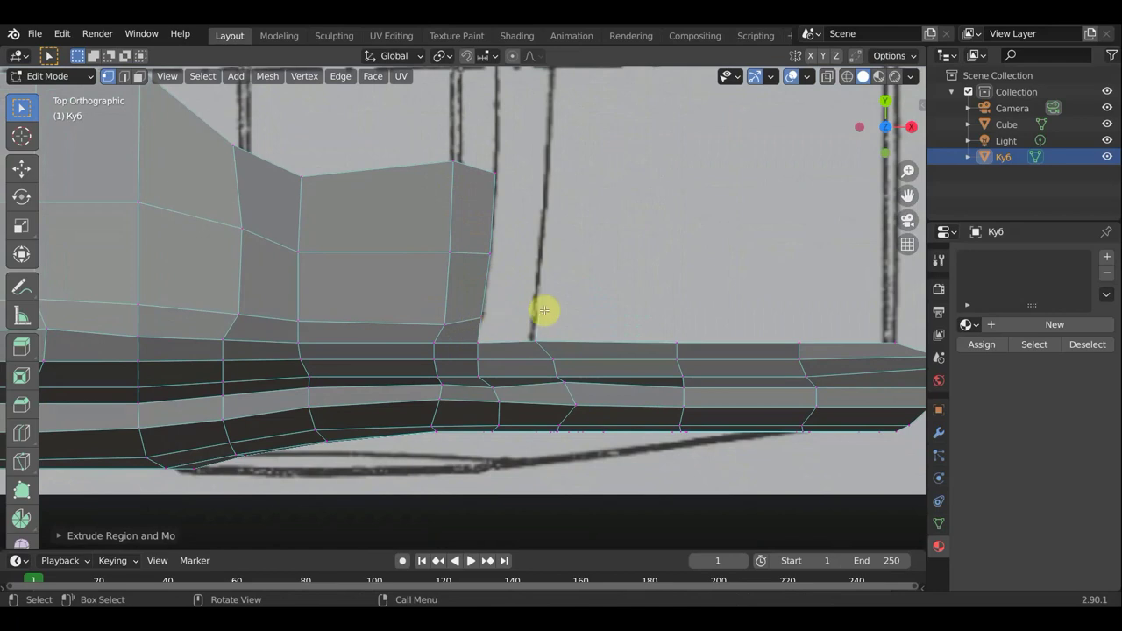
{"action": "key", "text": "g"}
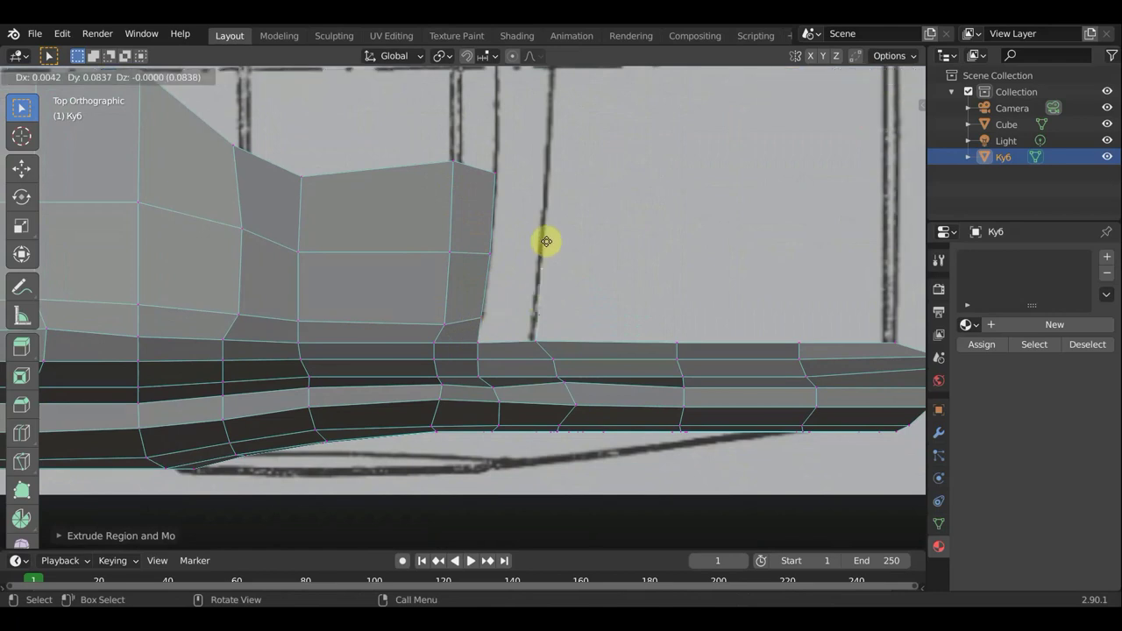
{"action": "left_click", "coordinate": [549, 192]}
{"action": "key", "text": "g"}
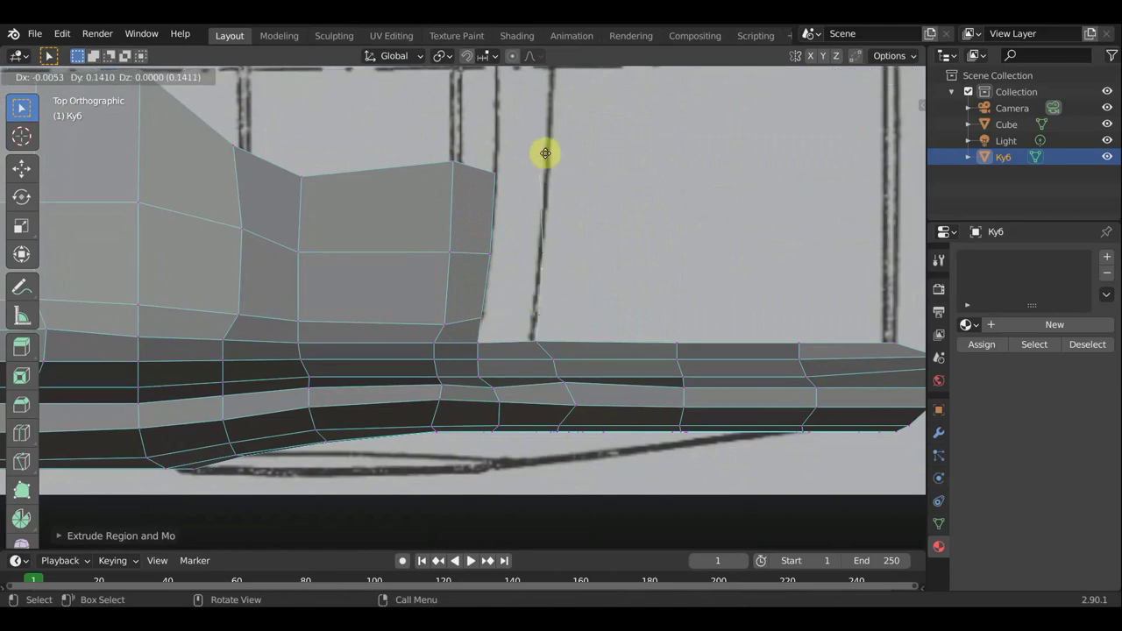
{"action": "left_click", "coordinate": [518, 181]}
{"action": "left_click", "coordinate": [496, 172], "text": "shift"}
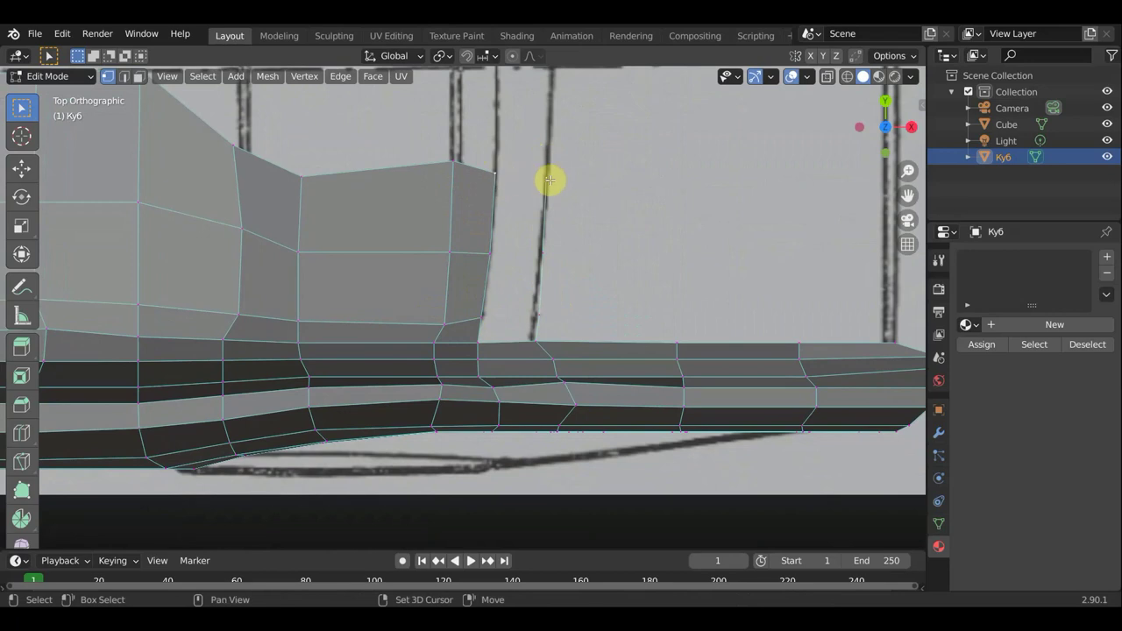
{"action": "left_click", "coordinate": [491, 251], "text": "shift"}
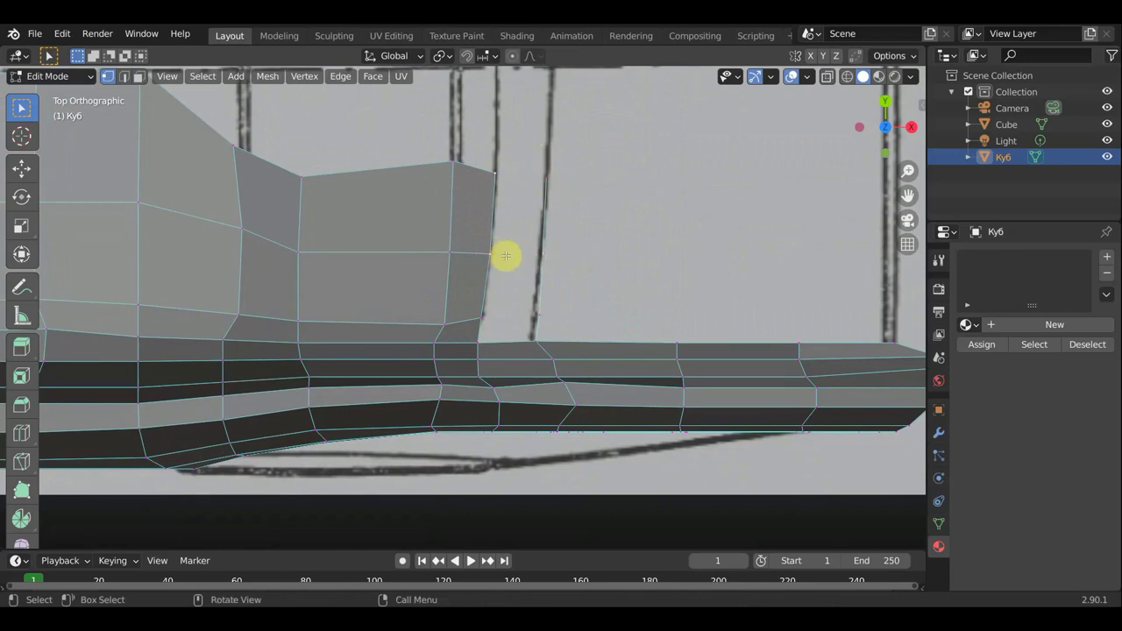
{"action": "key", "text": "f"}
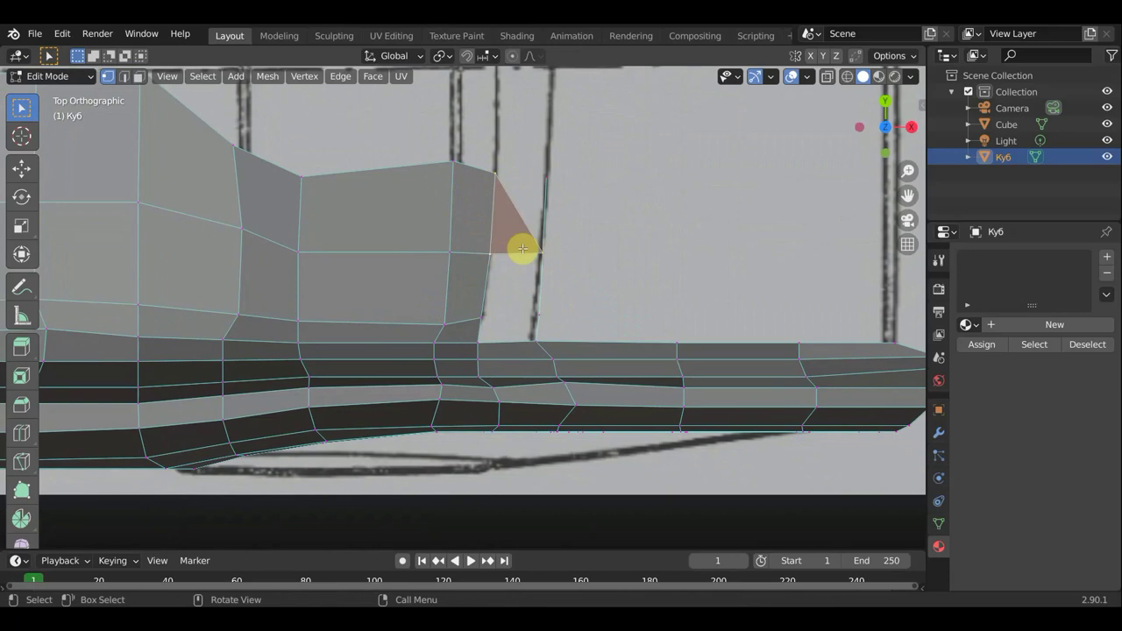
{"action": "key", "text": "ctrl+z"}
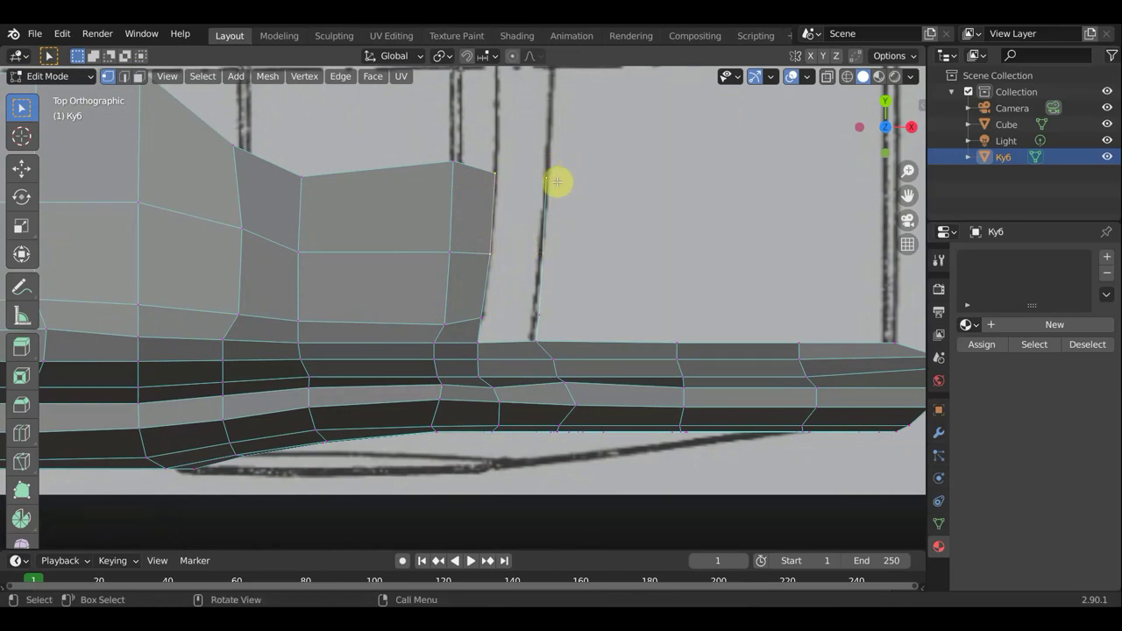
Fill new faces down the panel edge to the sill, then check them and return to top view
{"action": "right_click", "coordinate": [548, 215], "text": "ctrl"}
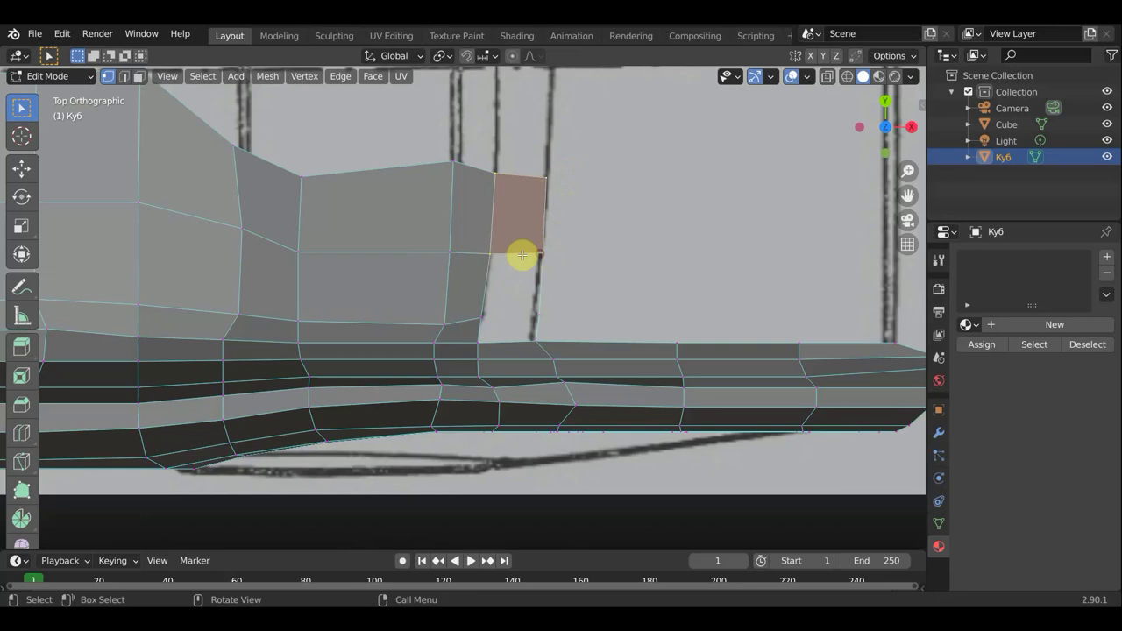
{"action": "left_click", "coordinate": [491, 254]}
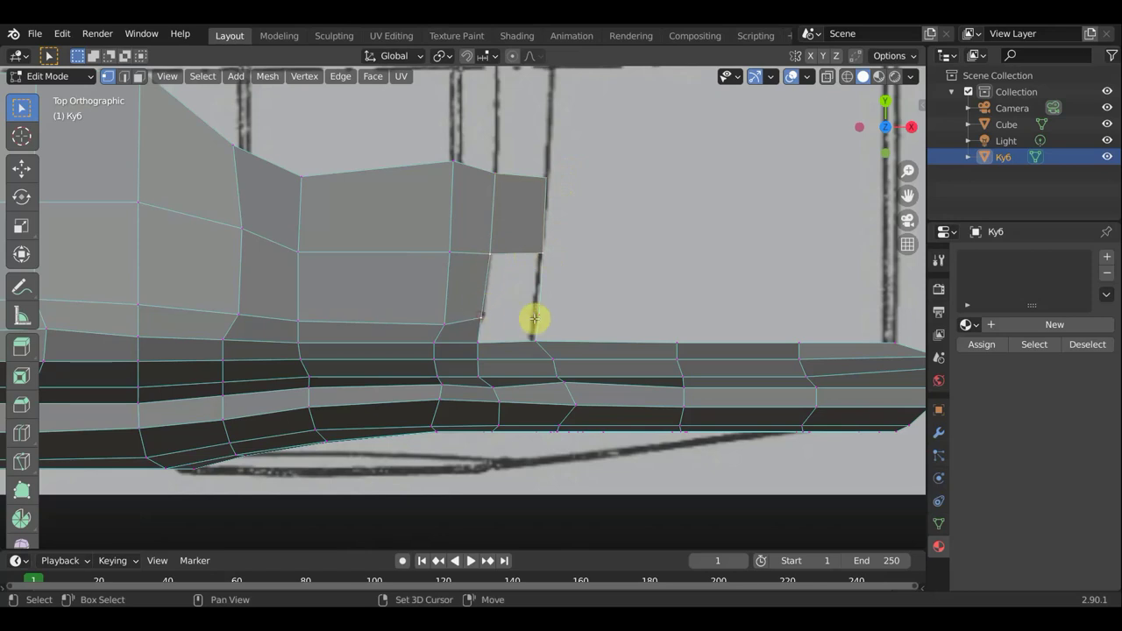
{"action": "key", "text": "f"}
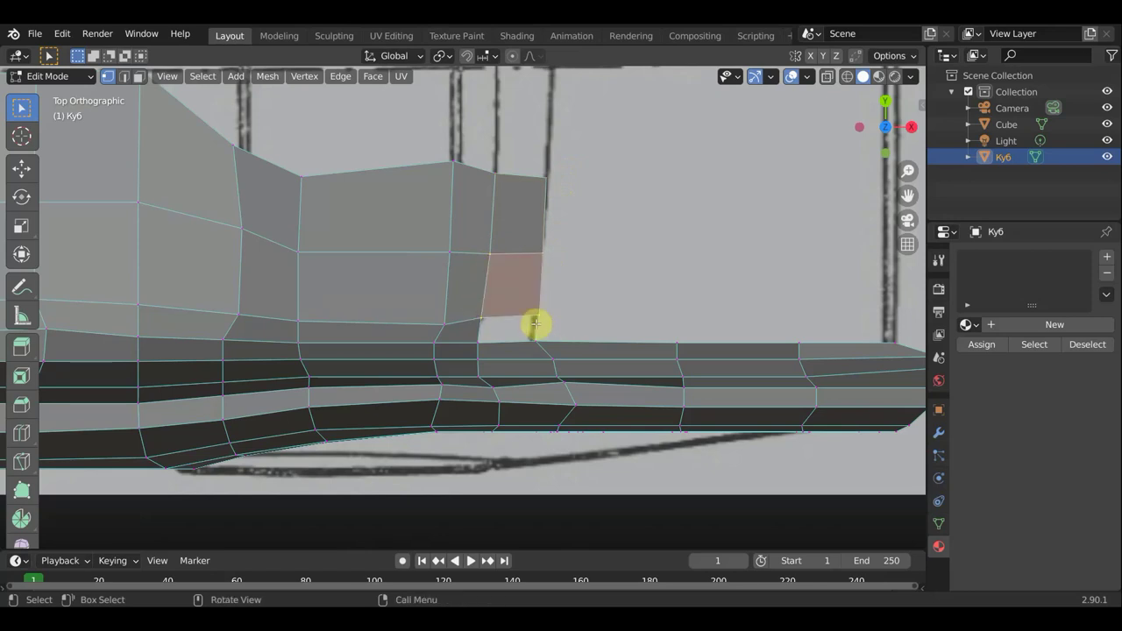
{"action": "left_click", "coordinate": [536, 321]}
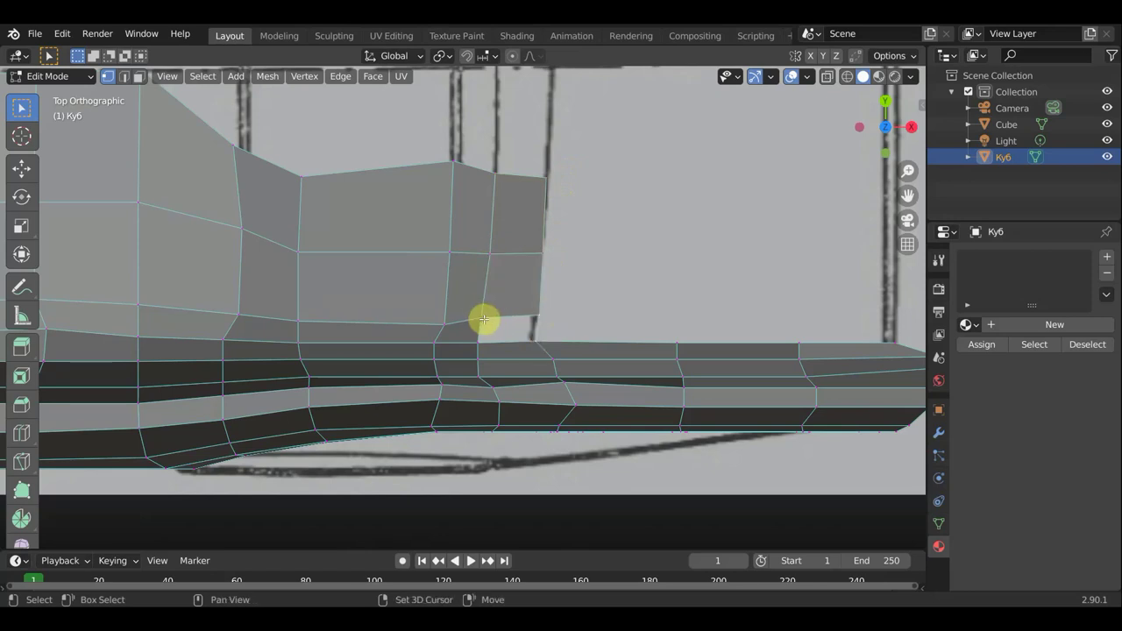
{"action": "key", "text": "f"}
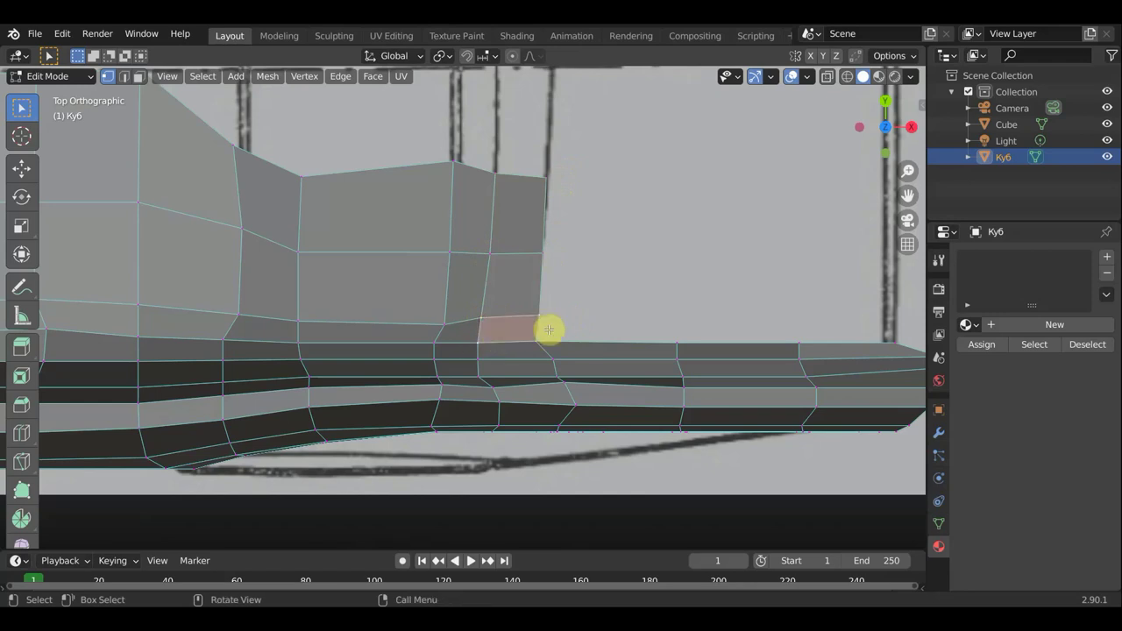
{"action": "mouse_move", "coordinate": [582, 314]}
{"action": "middle_mouse_down"}
{"action": "mouse_move", "coordinate": [538, 290]}
{"action": "mouse_move", "coordinate": [438, 193]}
{"action": "mouse_move", "coordinate": [538, 266]}
{"action": "mouse_move", "coordinate": [483, 290]}
{"action": "mouse_move", "coordinate": [499, 305]}
{"action": "mouse_move", "coordinate": [532, 296]}
{"action": "mouse_move", "coordinate": [521, 325]}
{"action": "middle_mouse_up"}
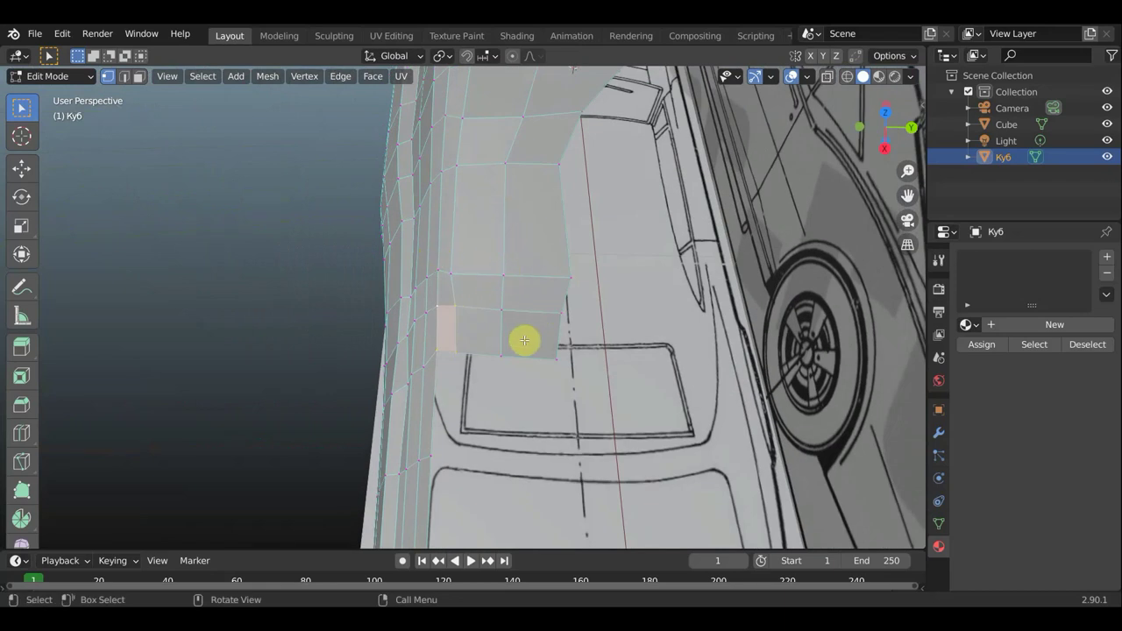
{"action": "key", "text": "KP_7"}
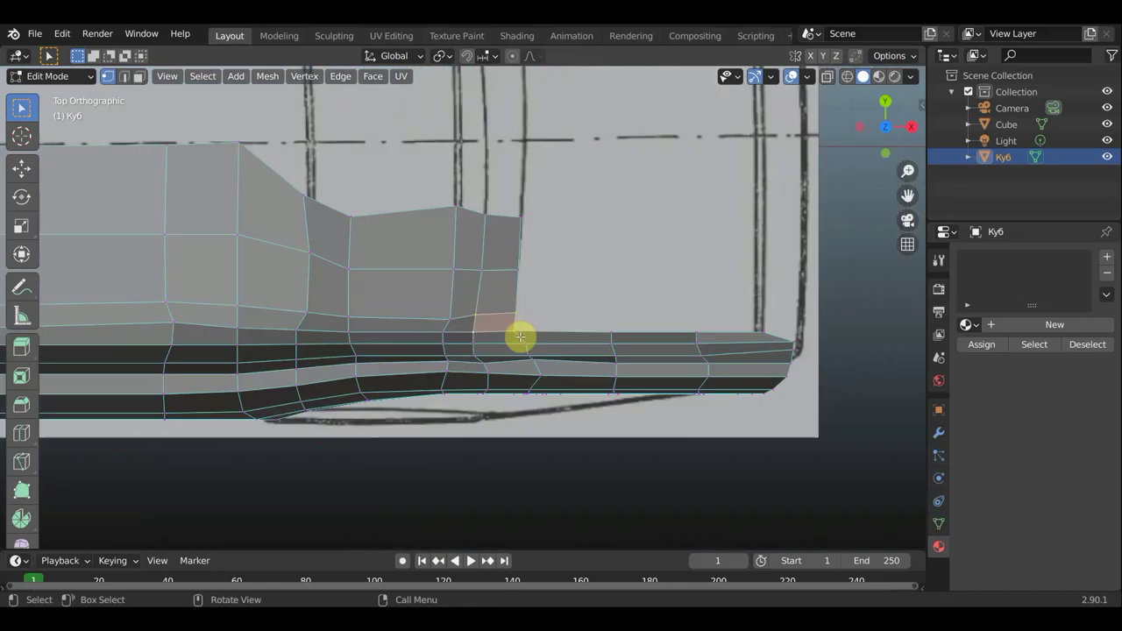
{"action": "key", "text": "KP_5"}
{"action": "scroll", "coordinate": [582, 320], "scroll_direction": "up", "scroll_amount": 1}
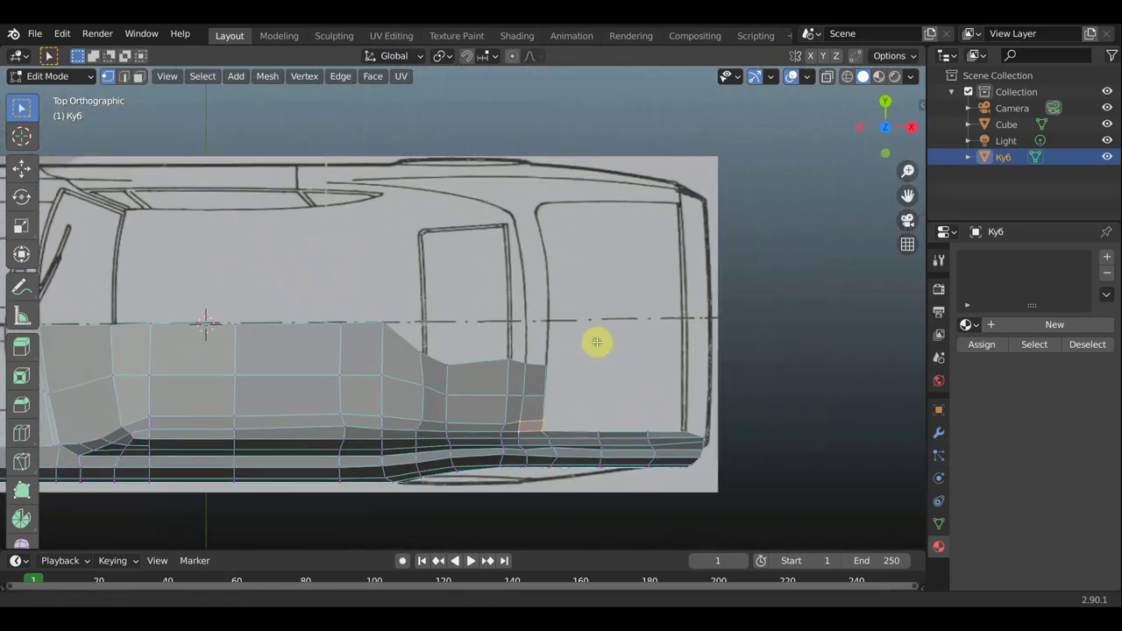
{"action": "scroll", "coordinate": [442, 363], "scroll_direction": "up", "scroll_amount": 2}
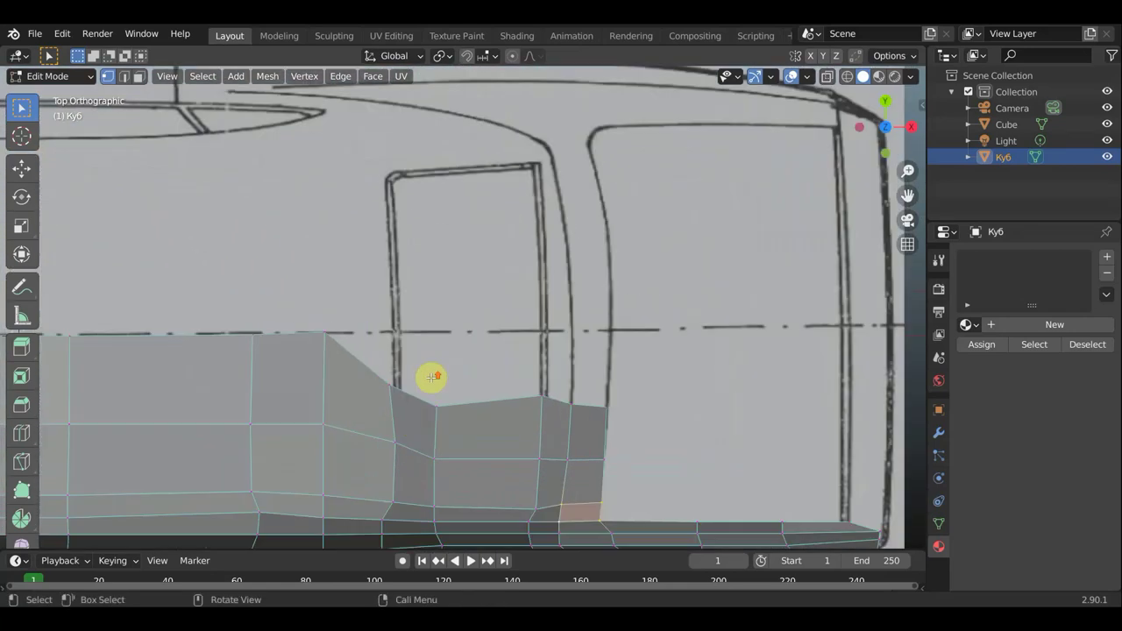
In top view, raise the dipped top-edge vertices up to the dashed blueprint line
{"action": "left_click", "coordinate": [478, 404]}
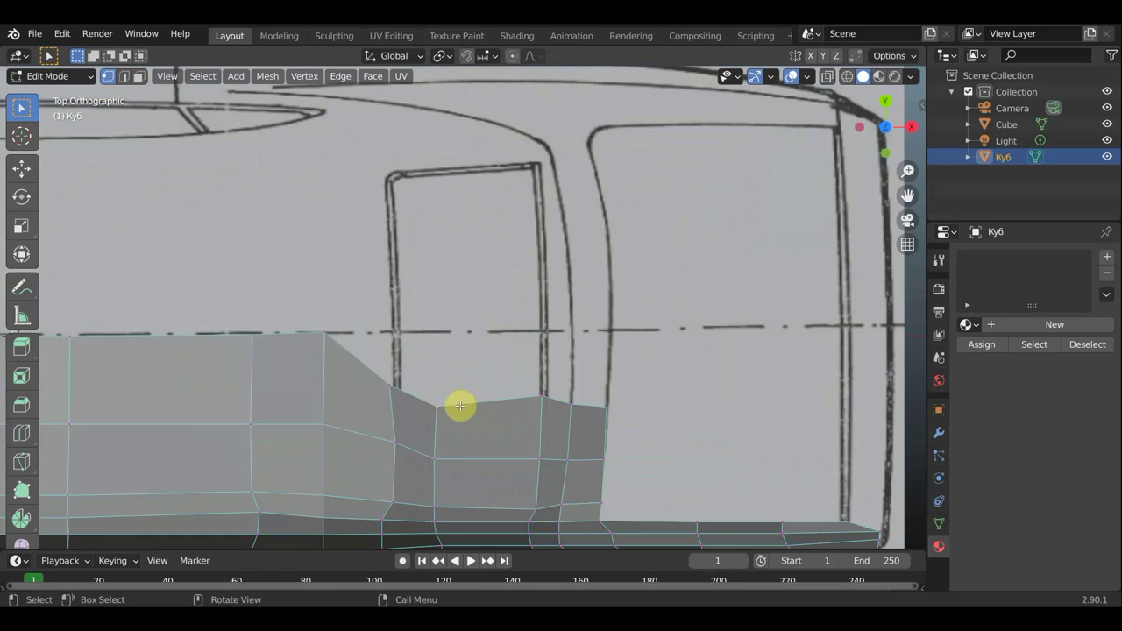
{"action": "key", "text": "g"}
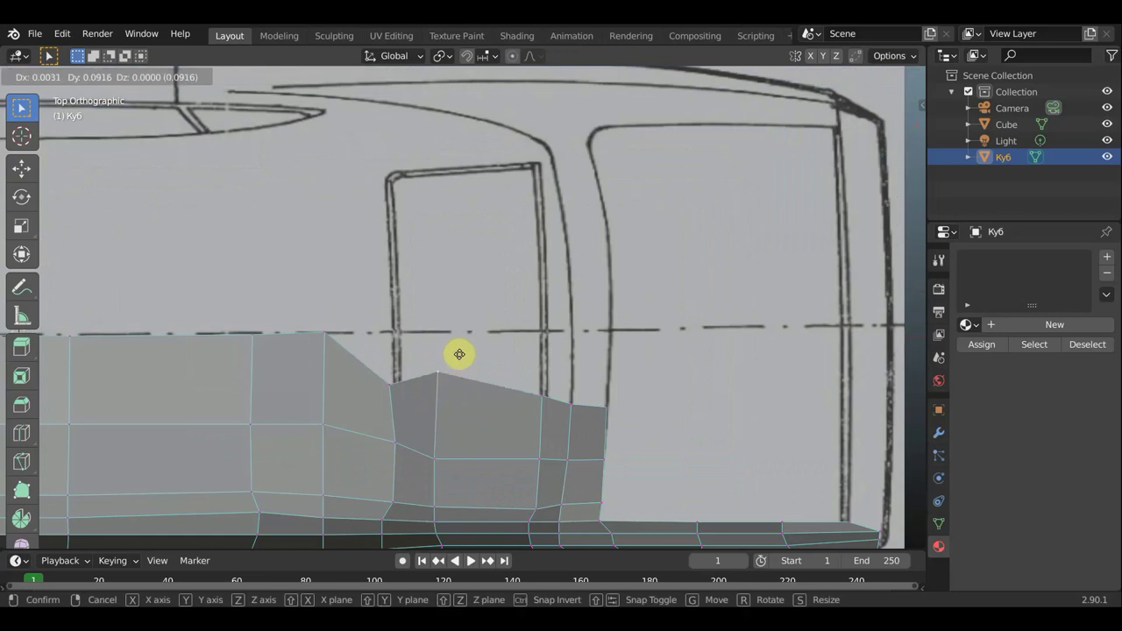
{"action": "left_click", "coordinate": [460, 332]}
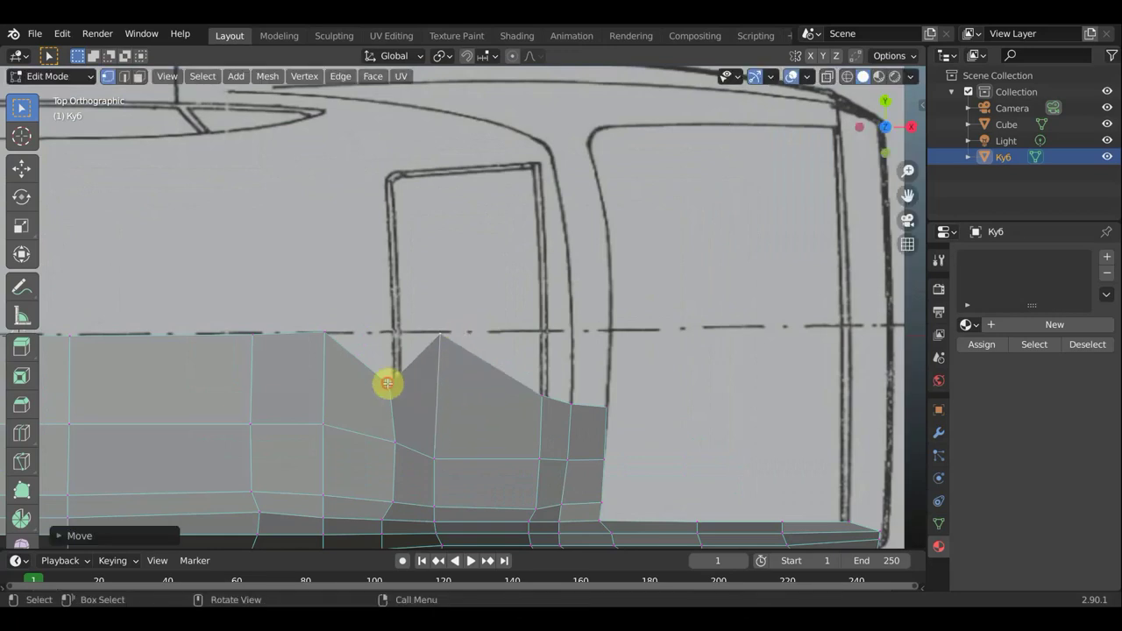
{"action": "key", "text": "g"}
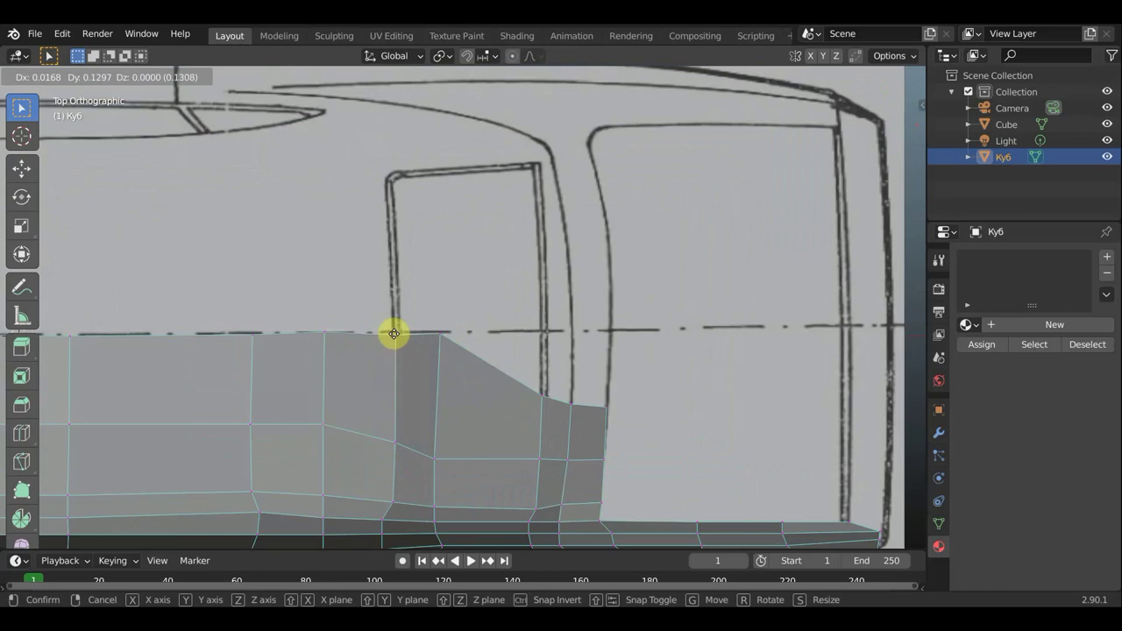
{"action": "left_click", "coordinate": [393, 332]}
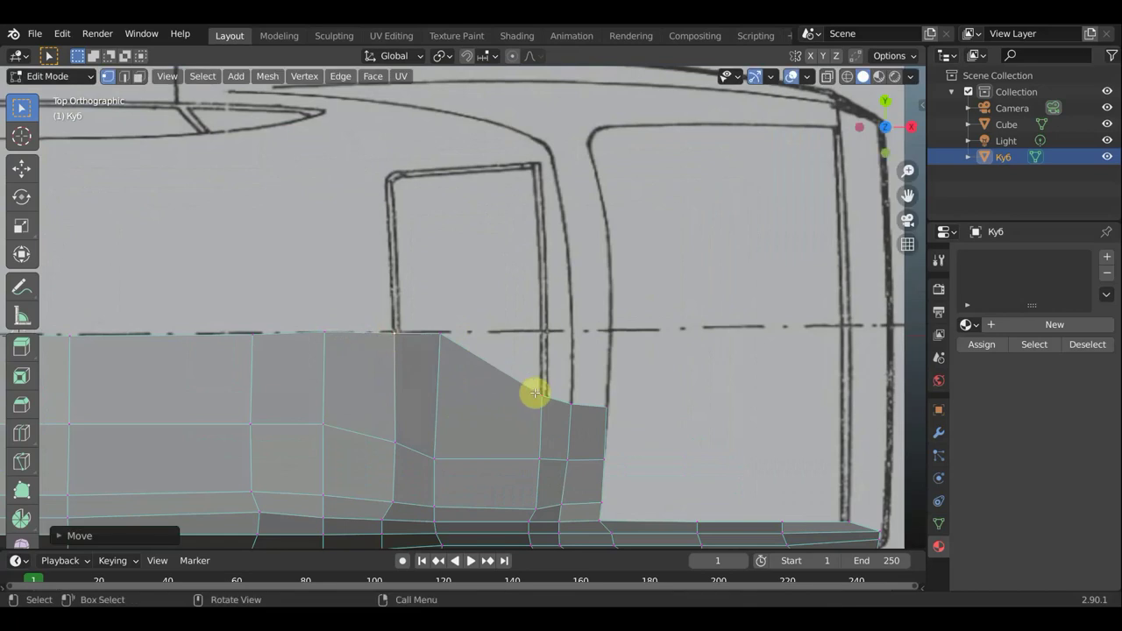
{"action": "key", "text": "g"}
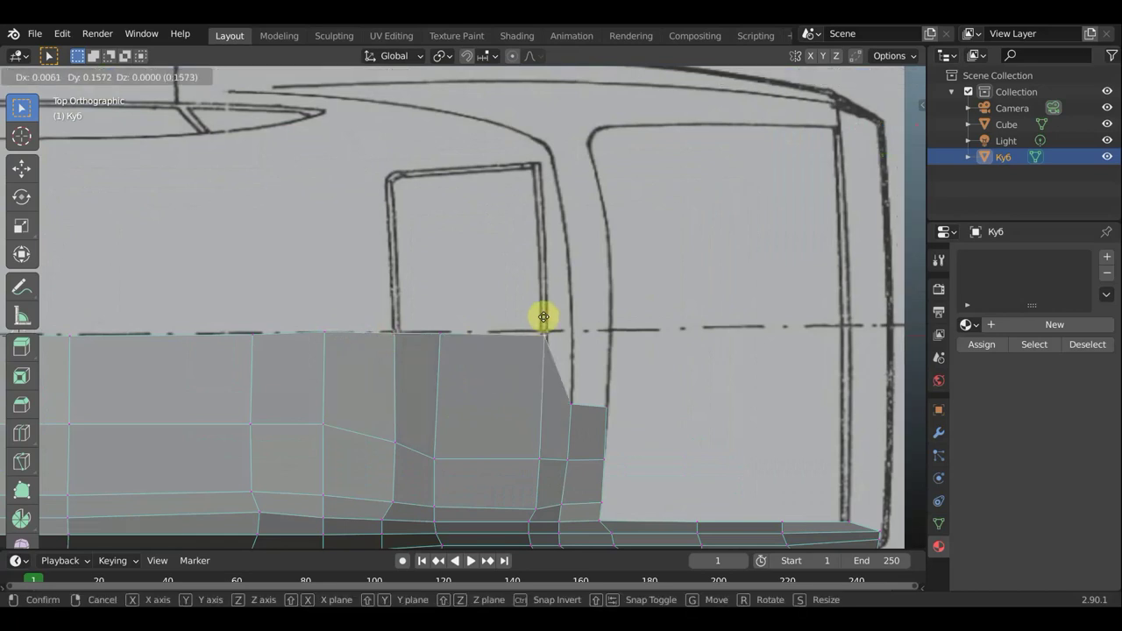
{"action": "left_click", "coordinate": [542, 322]}
{"action": "key", "text": "g"}
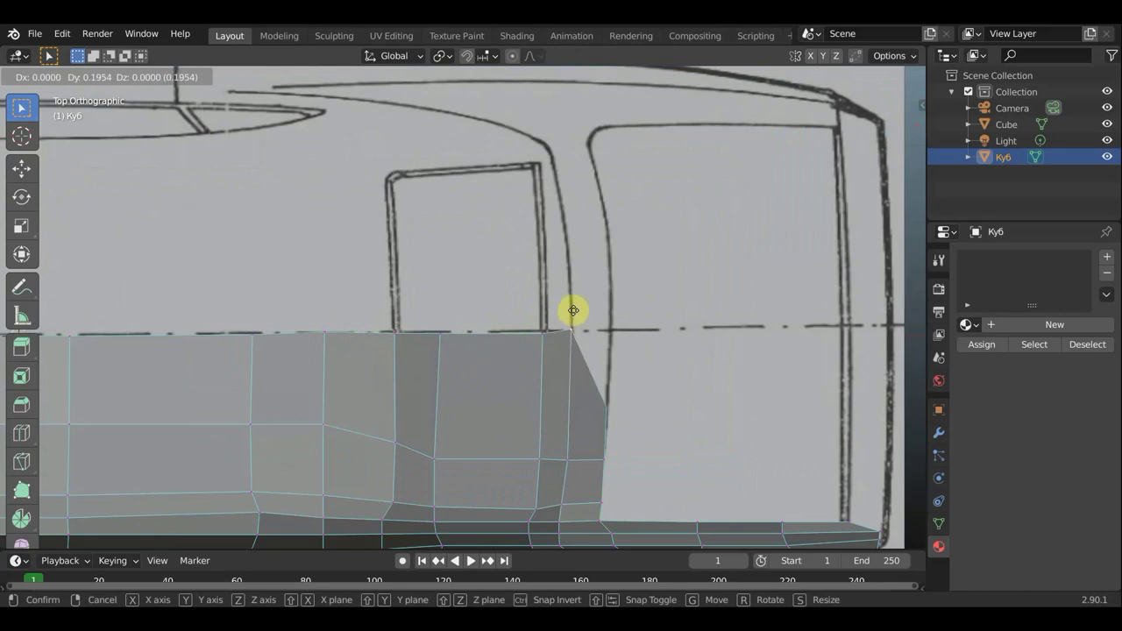
{"action": "left_click", "coordinate": [575, 316]}
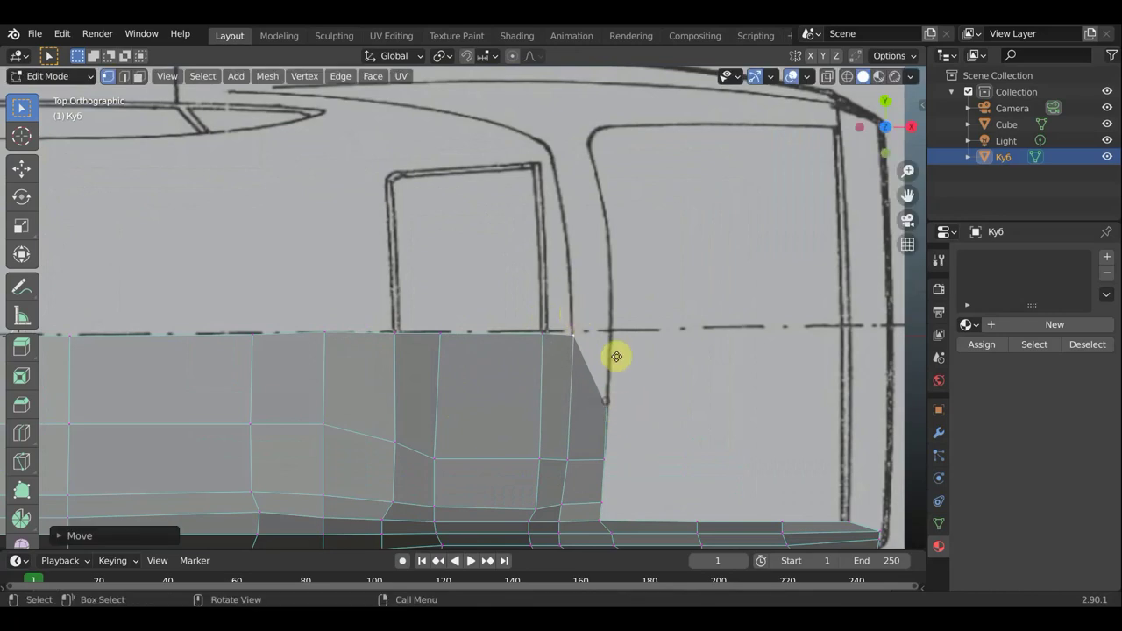
{"action": "key", "text": "g"}
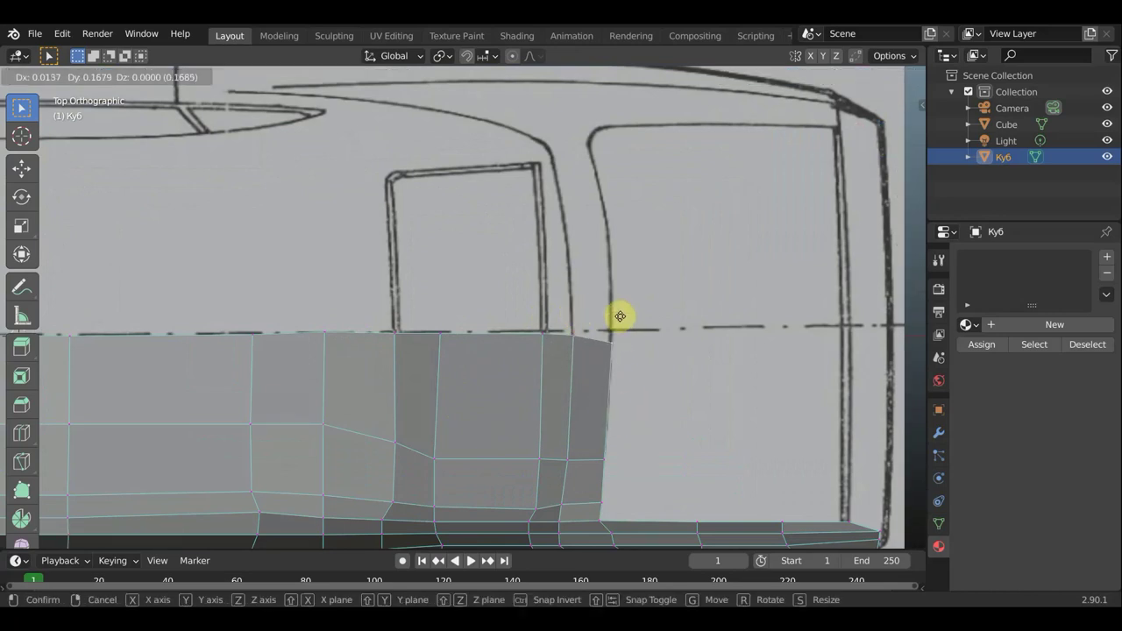
{"action": "left_click", "coordinate": [618, 309]}
Orbit to an angled view, zoom in, and adjust an arch vertex
{"action": "mouse_move", "coordinate": [619, 343]}
{"action": "middle_mouse_down"}
{"action": "mouse_move", "coordinate": [604, 405]}
{"action": "mouse_move", "coordinate": [474, 335]}
{"action": "mouse_move", "coordinate": [408, 283]}
{"action": "mouse_move", "coordinate": [393, 328]}
{"action": "mouse_move", "coordinate": [521, 328]}
{"action": "mouse_move", "coordinate": [637, 279]}
{"action": "mouse_move", "coordinate": [614, 271]}
{"action": "mouse_move", "coordinate": [556, 356]}
{"action": "mouse_move", "coordinate": [729, 331]}
{"action": "mouse_move", "coordinate": [570, 356]}
{"action": "mouse_move", "coordinate": [675, 383]}
{"action": "mouse_move", "coordinate": [458, 380]}
{"action": "mouse_move", "coordinate": [500, 400]}
{"action": "mouse_move", "coordinate": [369, 386]}
{"action": "mouse_move", "coordinate": [334, 289]}
{"action": "middle_mouse_up"}
{"action": "scroll", "coordinate": [363, 300], "scroll_direction": "up", "scroll_amount": 2}
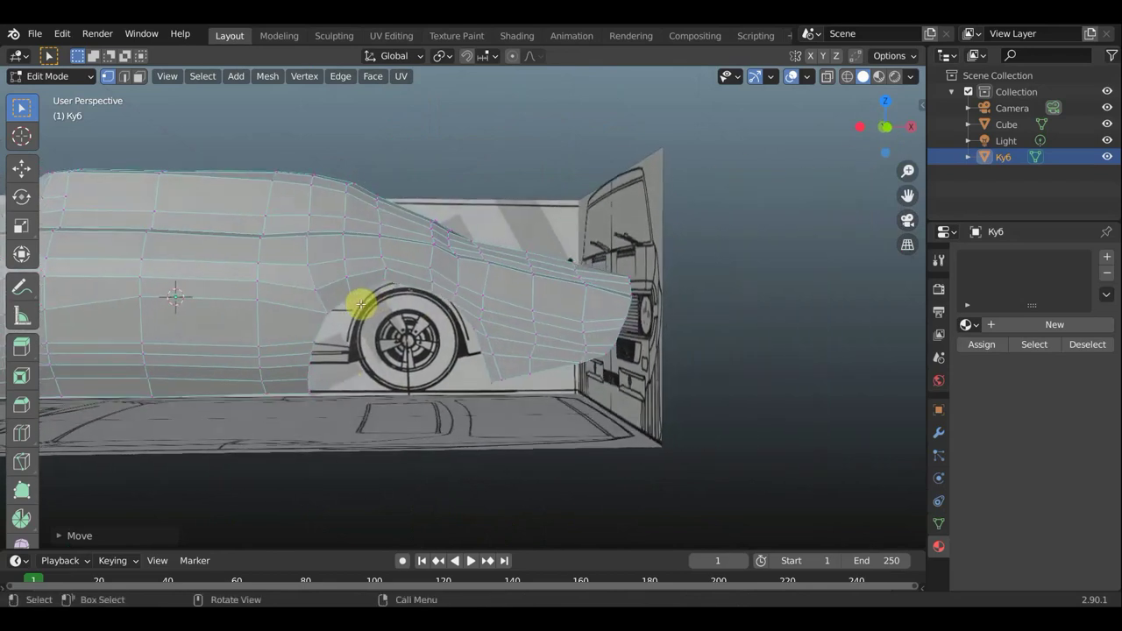
{"action": "scroll", "coordinate": [362, 303], "scroll_direction": "up", "scroll_amount": 3}
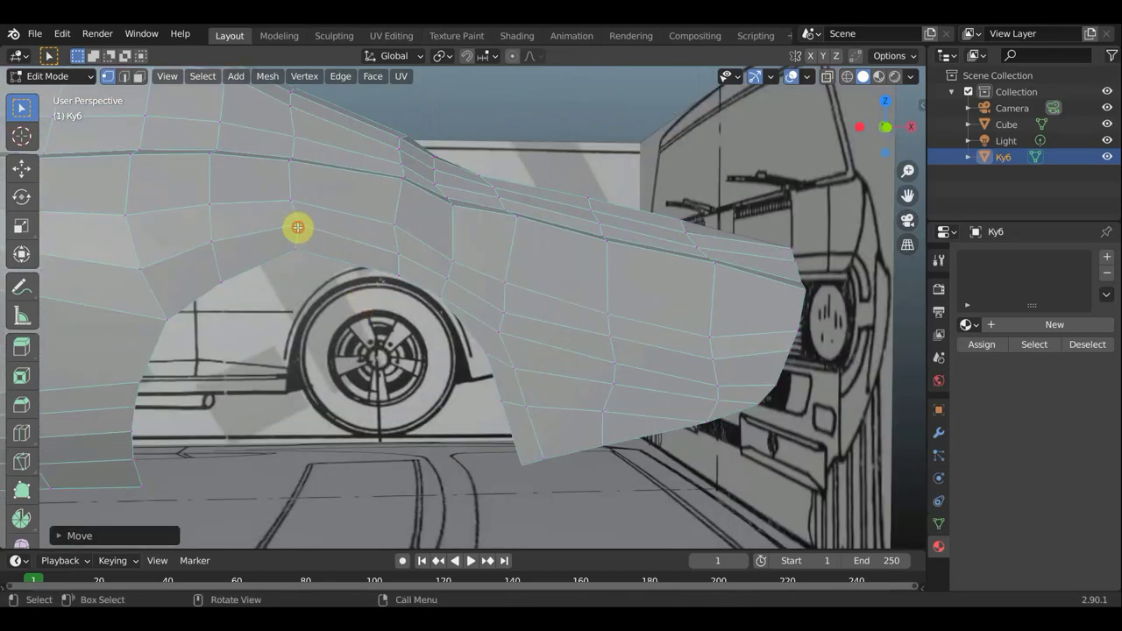
{"action": "key", "text": "g"}
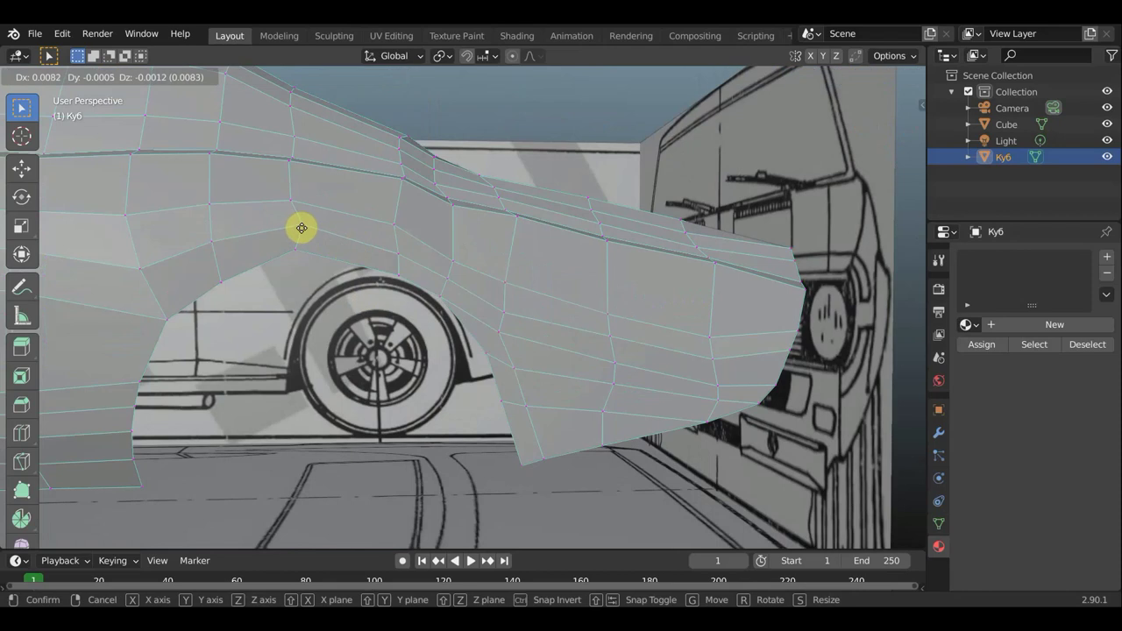
{"action": "left_click", "coordinate": [298, 228]}
{"action": "key", "text": "g"}
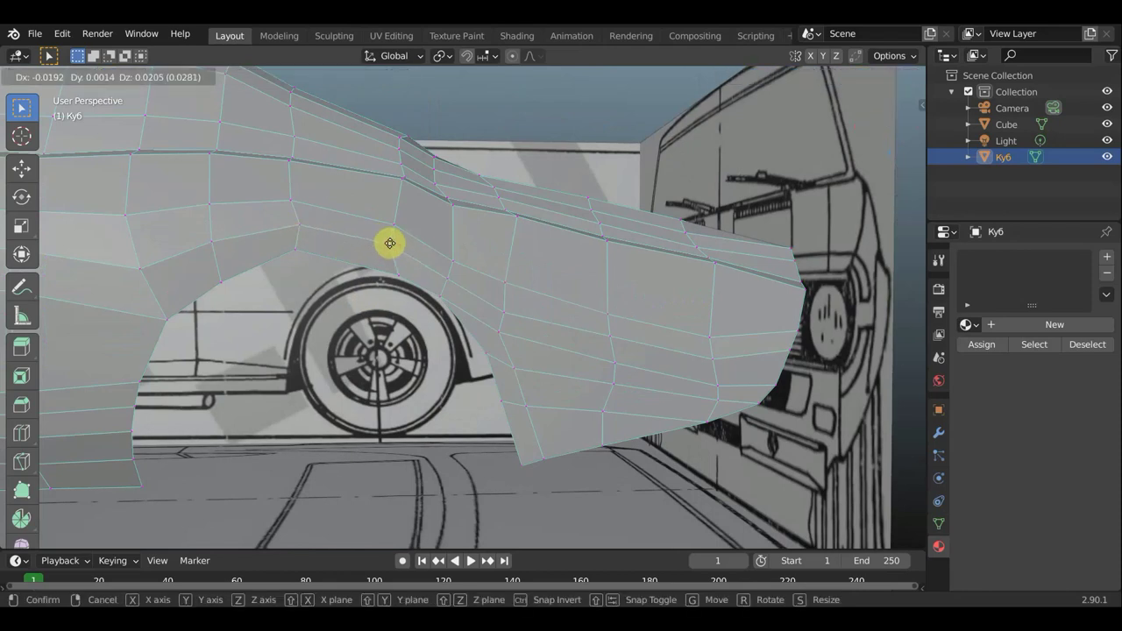
{"action": "left_click", "coordinate": [394, 248]}
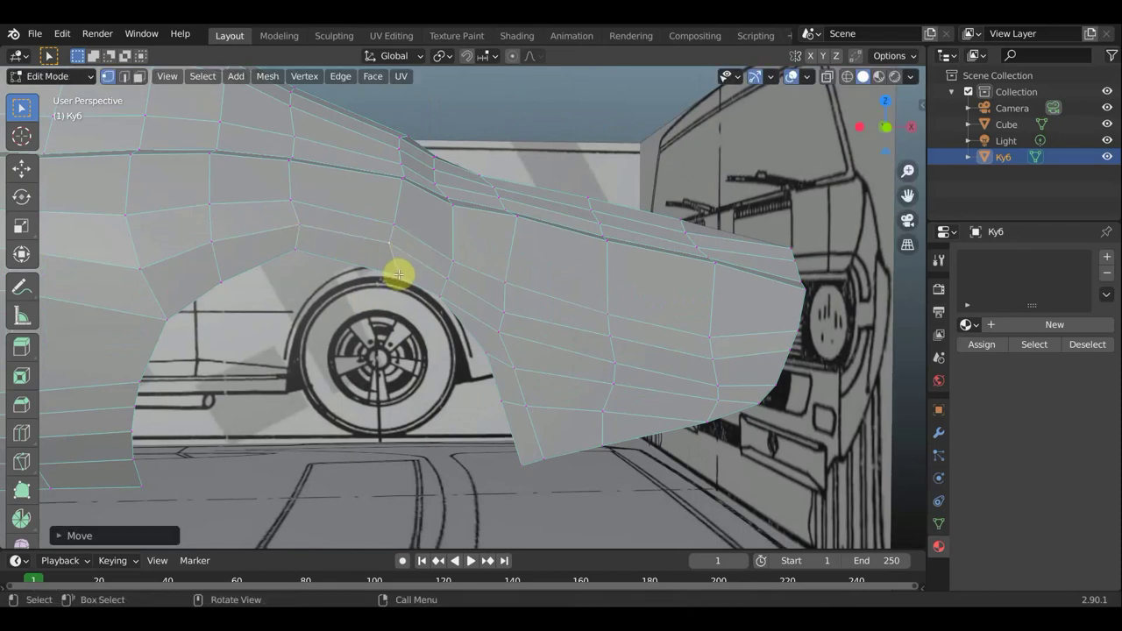
In the front orthographic view (numpad 1), move the vertices around the rear wheel onto the arch outline
{"action": "key", "text": "KP_1"}
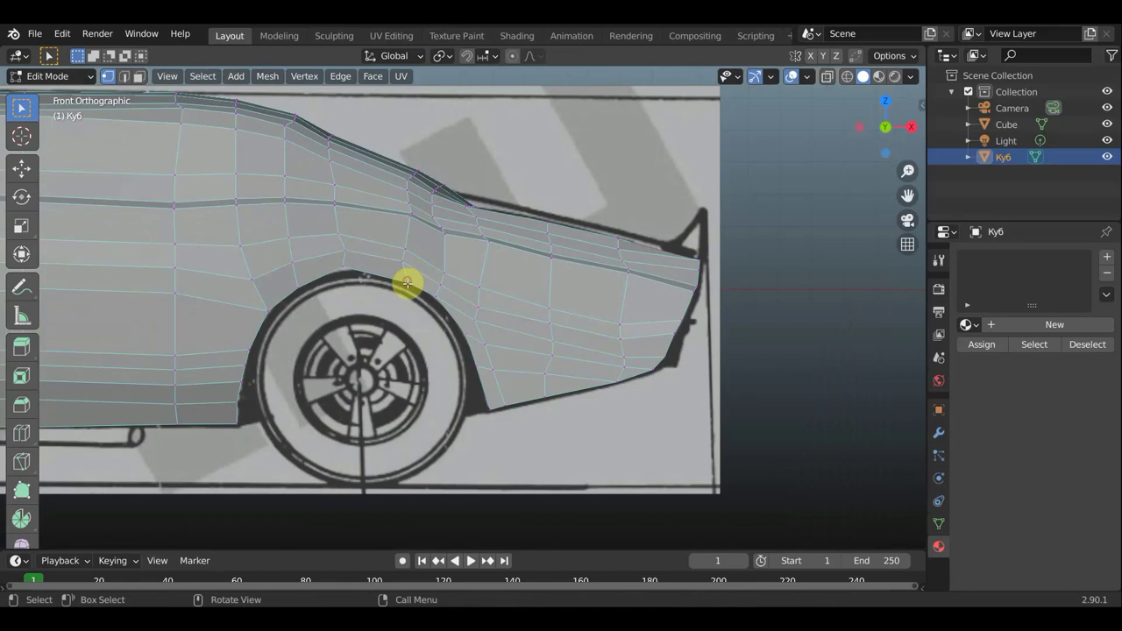
{"action": "key", "text": "g"}
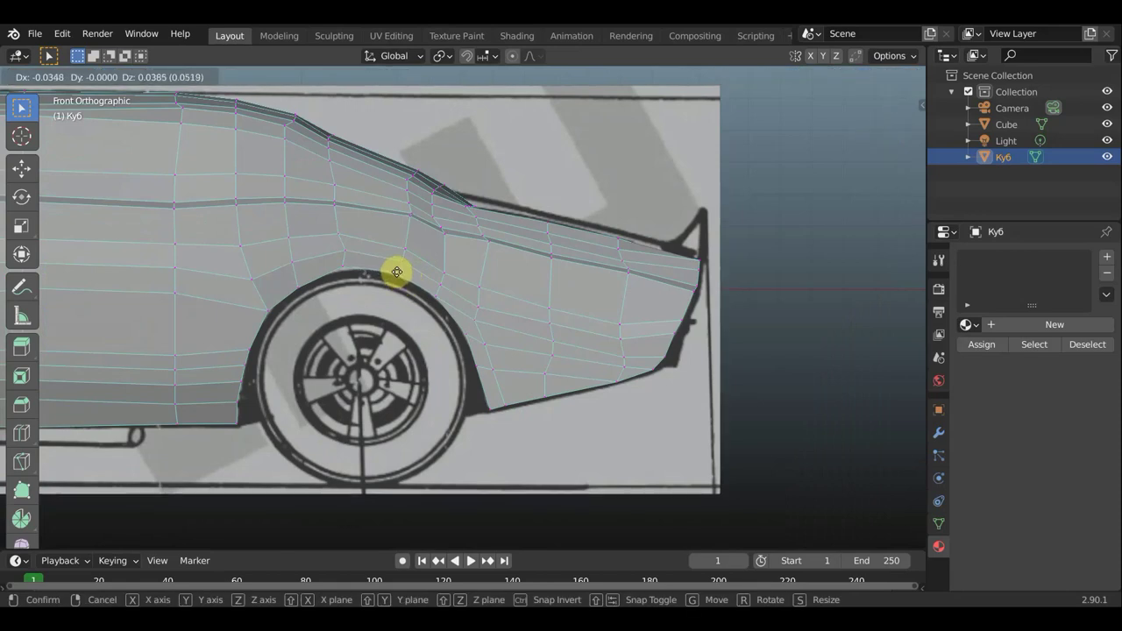
{"action": "left_click", "coordinate": [397, 272]}
{"action": "key", "text": "g"}
{"action": "left_click", "coordinate": [401, 255]}
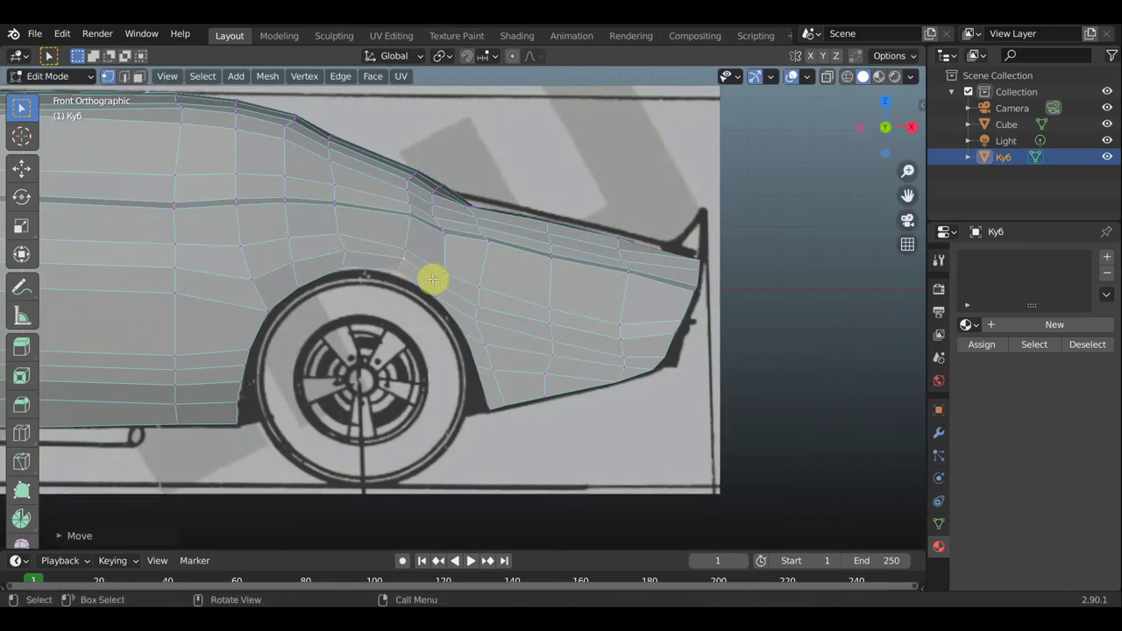
{"action": "key", "text": "g"}
{"action": "left_click", "coordinate": [438, 283]}
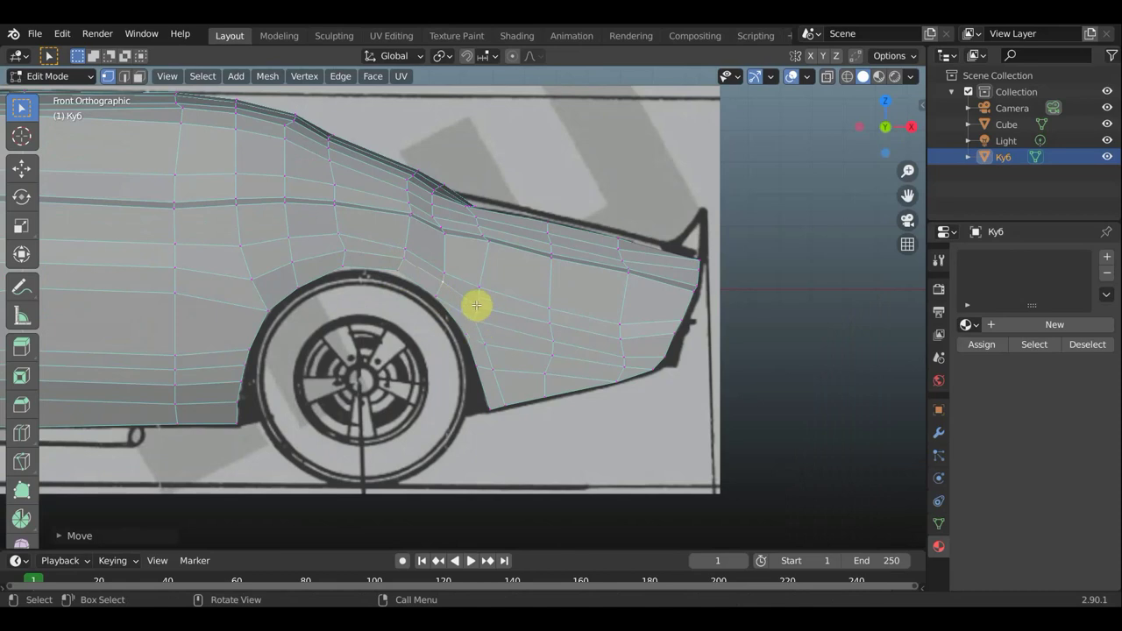
{"action": "key", "text": "g"}
{"action": "left_click", "coordinate": [461, 295]}
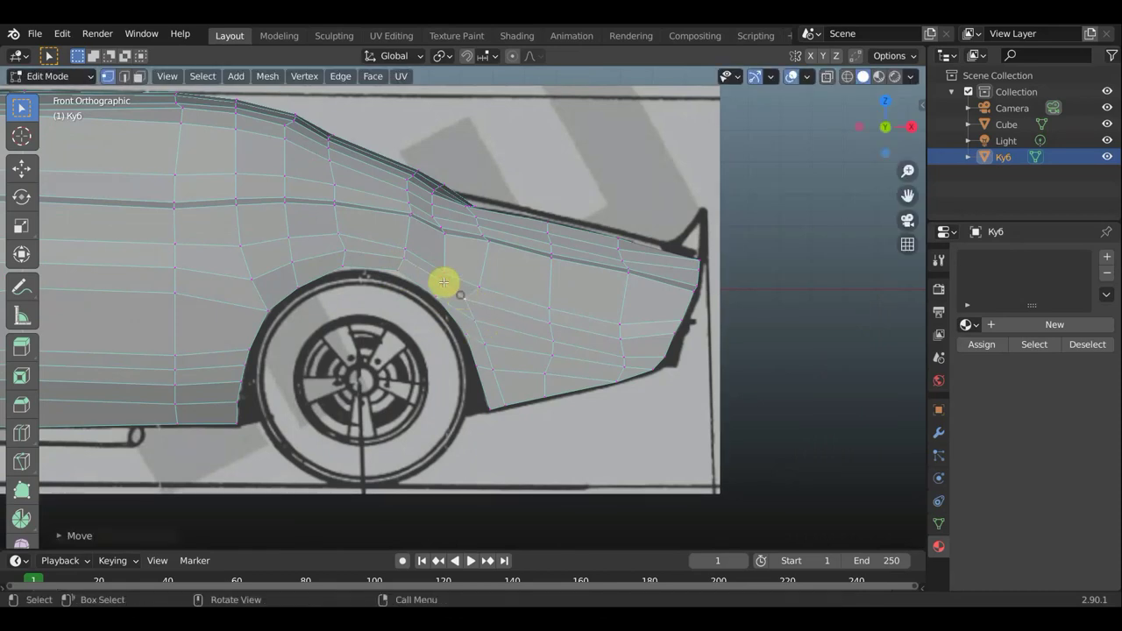
{"action": "key", "text": "g"}
{"action": "left_click", "coordinate": [440, 281]}
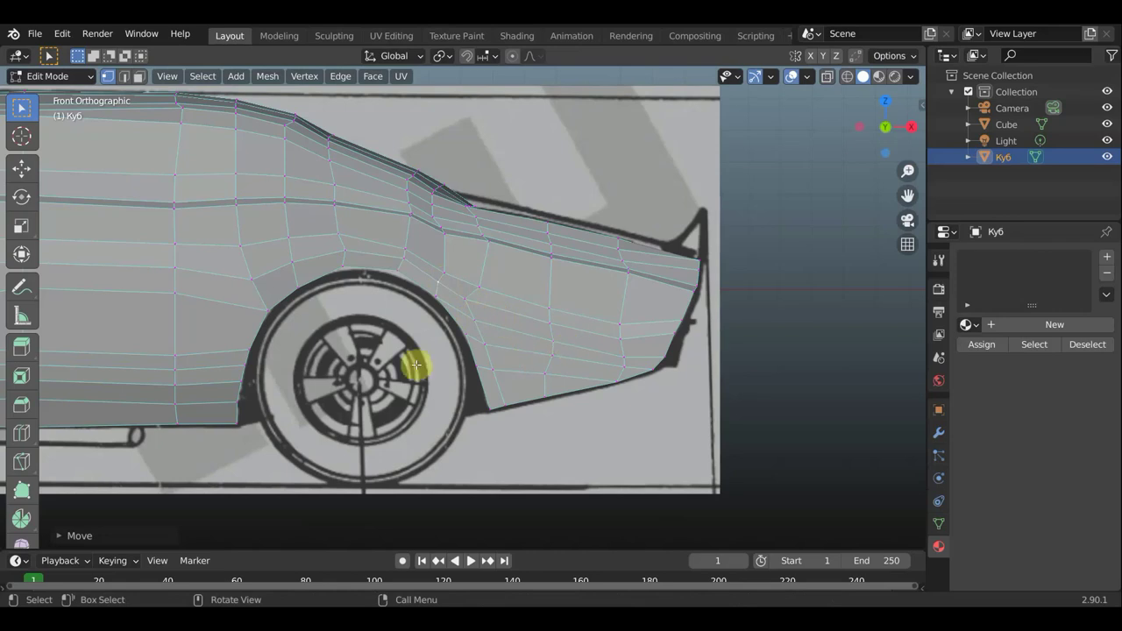
{"action": "scroll", "coordinate": [338, 306], "scroll_direction": "up", "scroll_amount": 1}
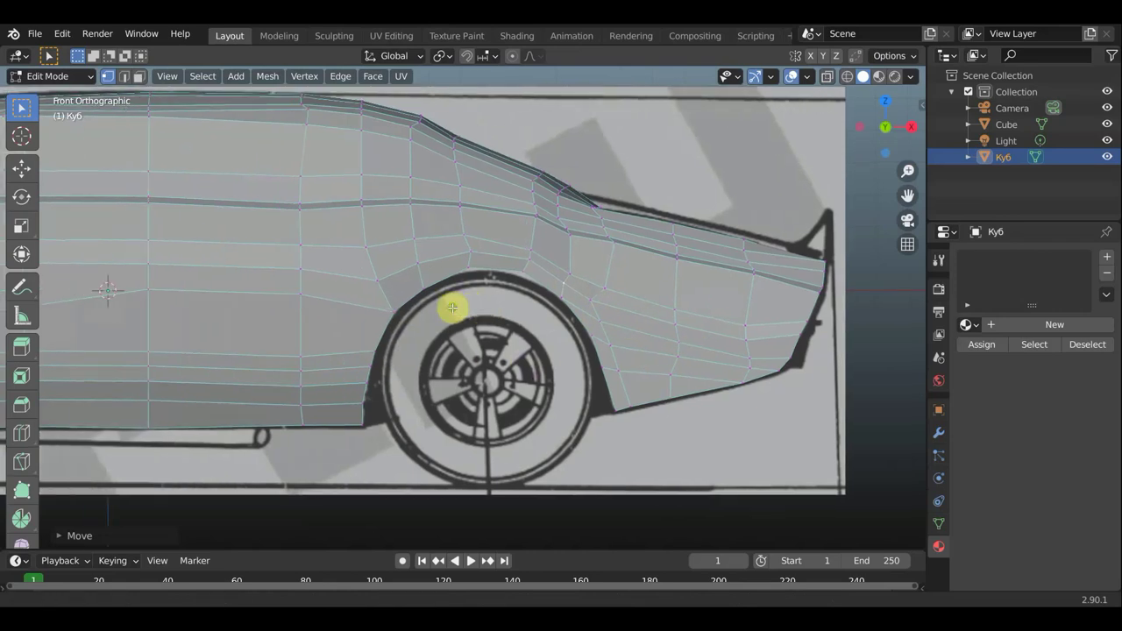
{"action": "scroll", "coordinate": [412, 315], "scroll_direction": "up", "scroll_amount": 1}
{"action": "scroll", "coordinate": [359, 338], "scroll_direction": "up", "scroll_amount": 1}
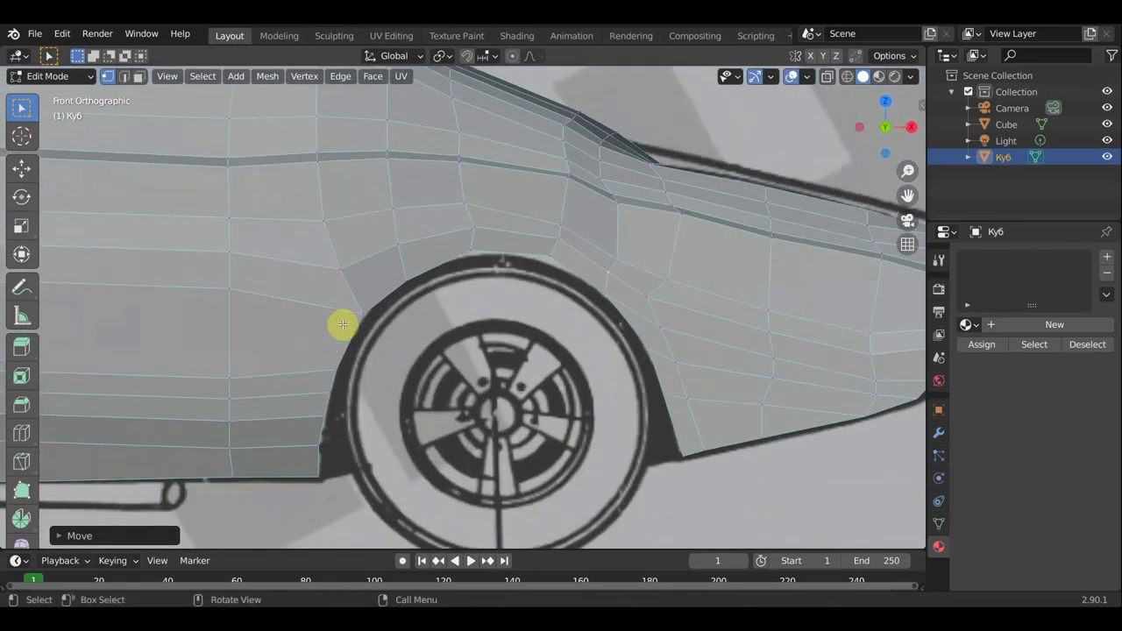
Knife-cut a new edge line from above the rear arch down to the body's bottom edge
{"action": "key", "text": "k"}
{"action": "left_click", "coordinate": [340, 268]}
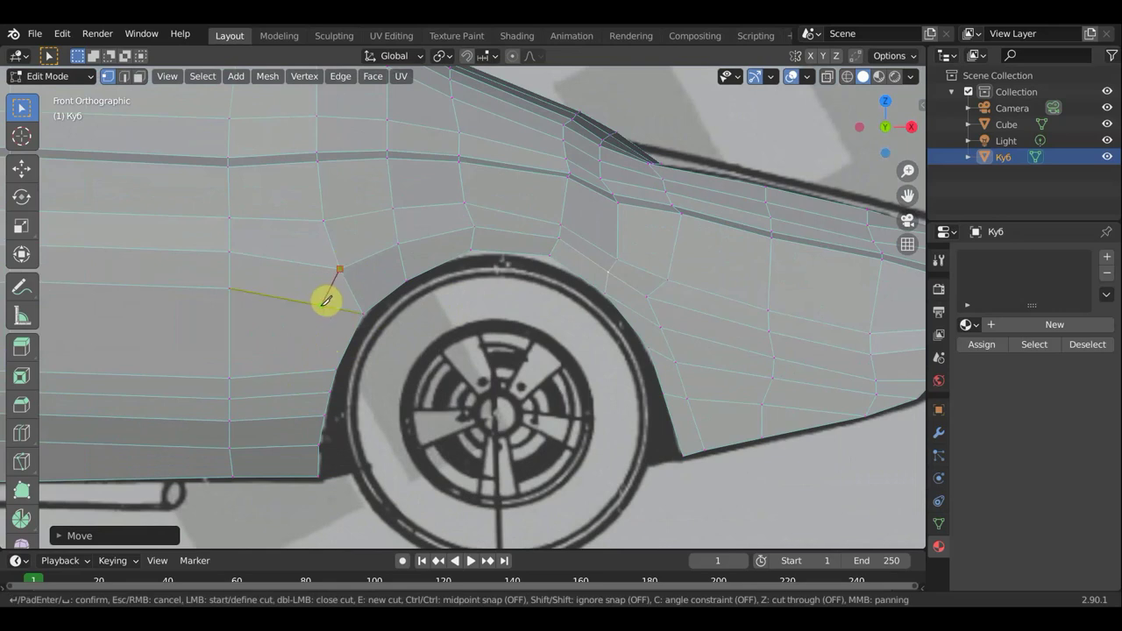
{"action": "left_click", "coordinate": [323, 305]}
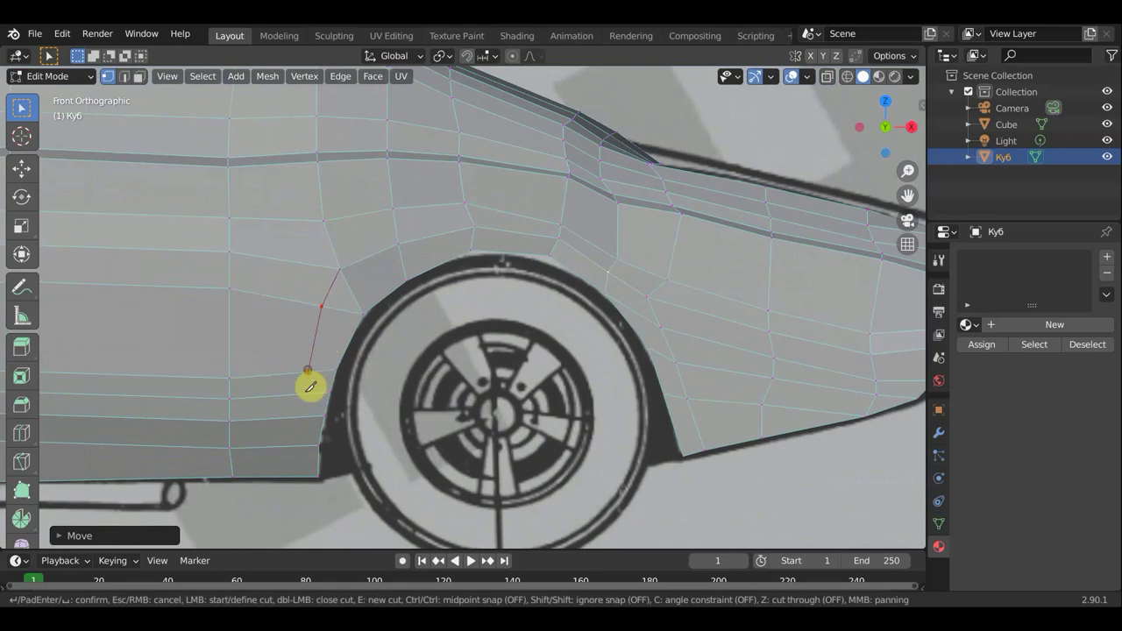
{"action": "left_click", "coordinate": [308, 371]}
{"action": "left_click", "coordinate": [304, 392]}
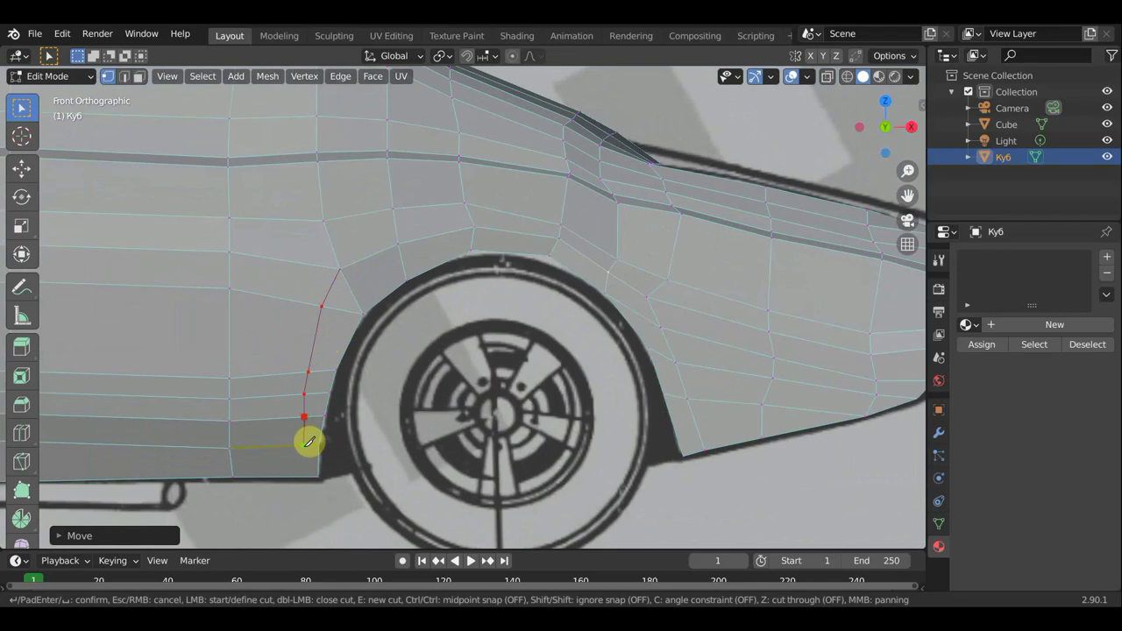
{"action": "left_click", "coordinate": [304, 416]}
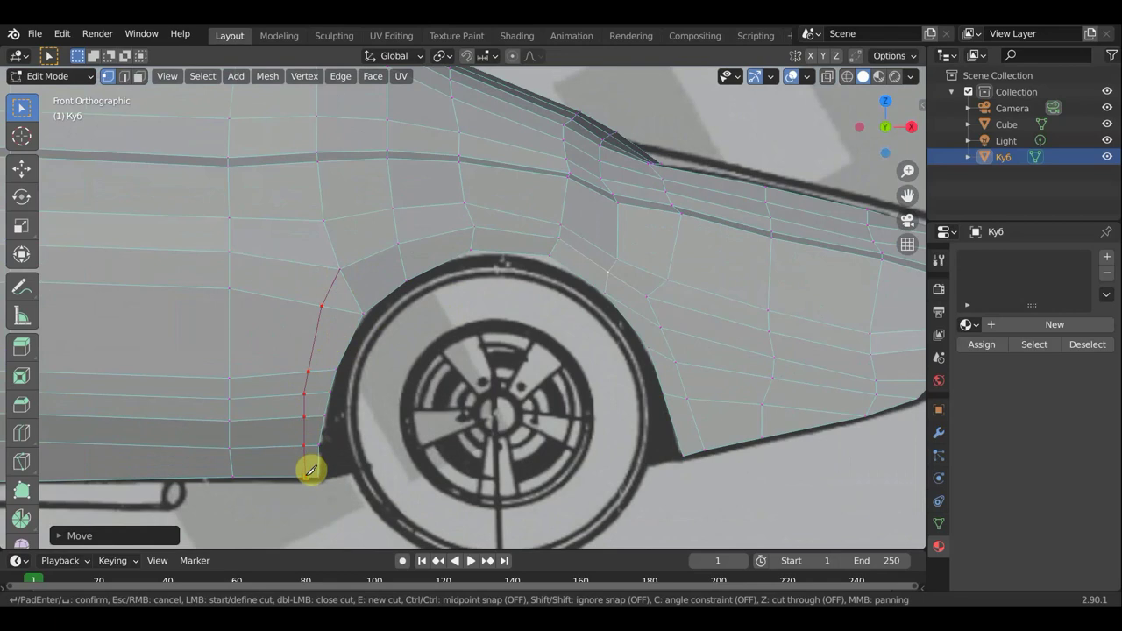
{"action": "left_click", "coordinate": [309, 472]}
{"action": "key", "text": "Return"}
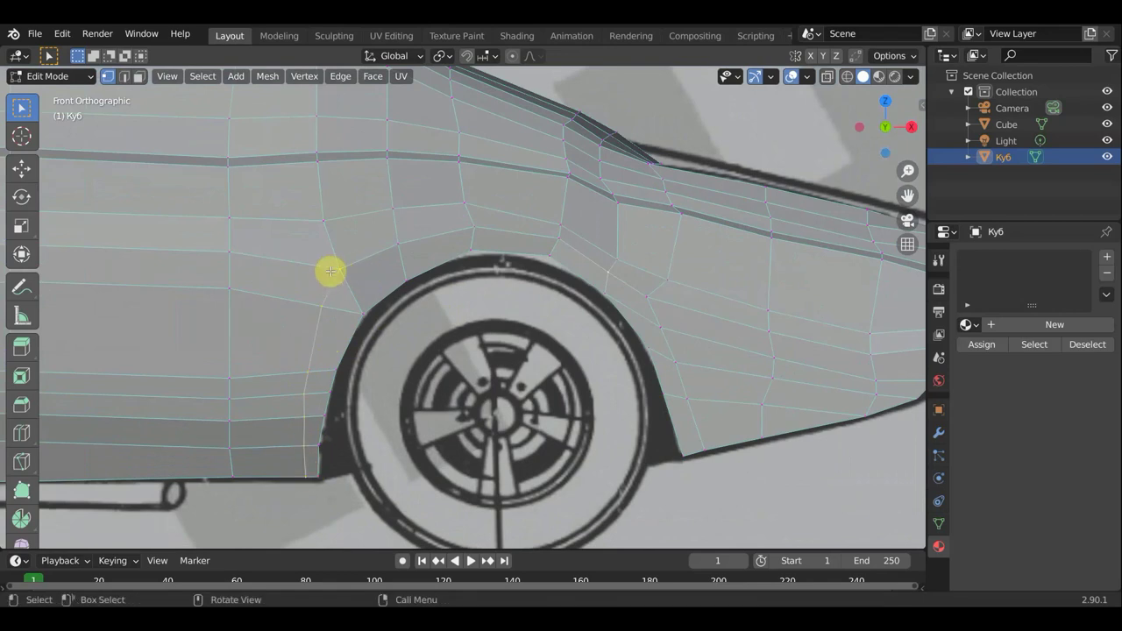
Move the new cut vertices onto the blueprint's arch outline
{"action": "key", "text": "g"}
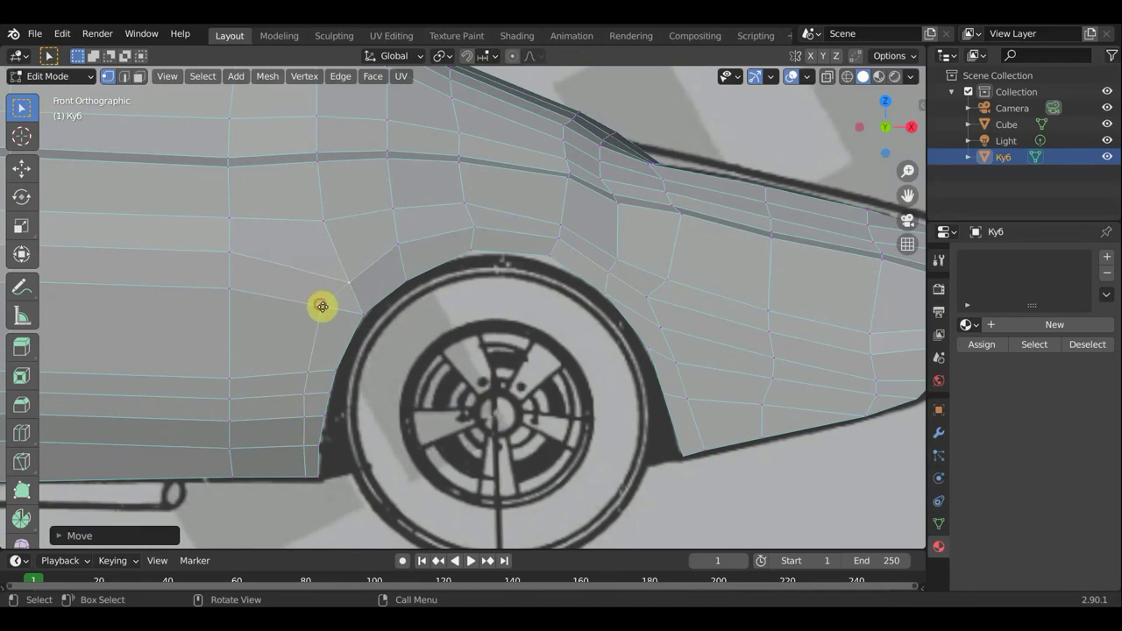
{"action": "key", "text": "g"}
{"action": "left_click", "coordinate": [330, 314]}
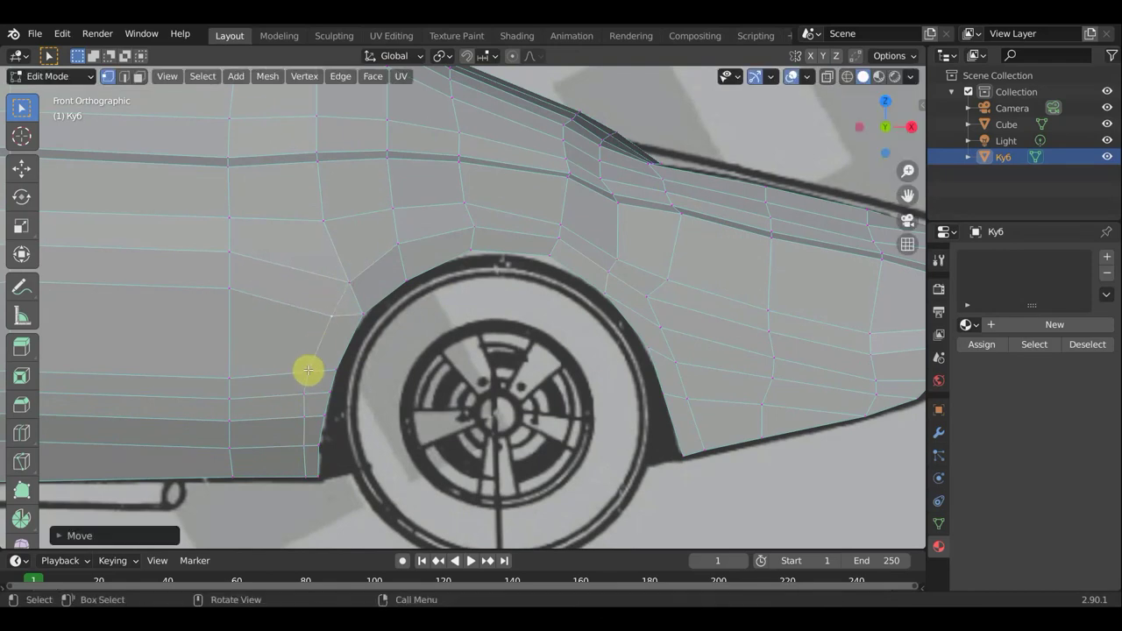
{"action": "left_click", "coordinate": [307, 371]}
{"action": "key", "text": "g"}
{"action": "left_click", "coordinate": [307, 390]}
{"action": "key", "text": "g"}
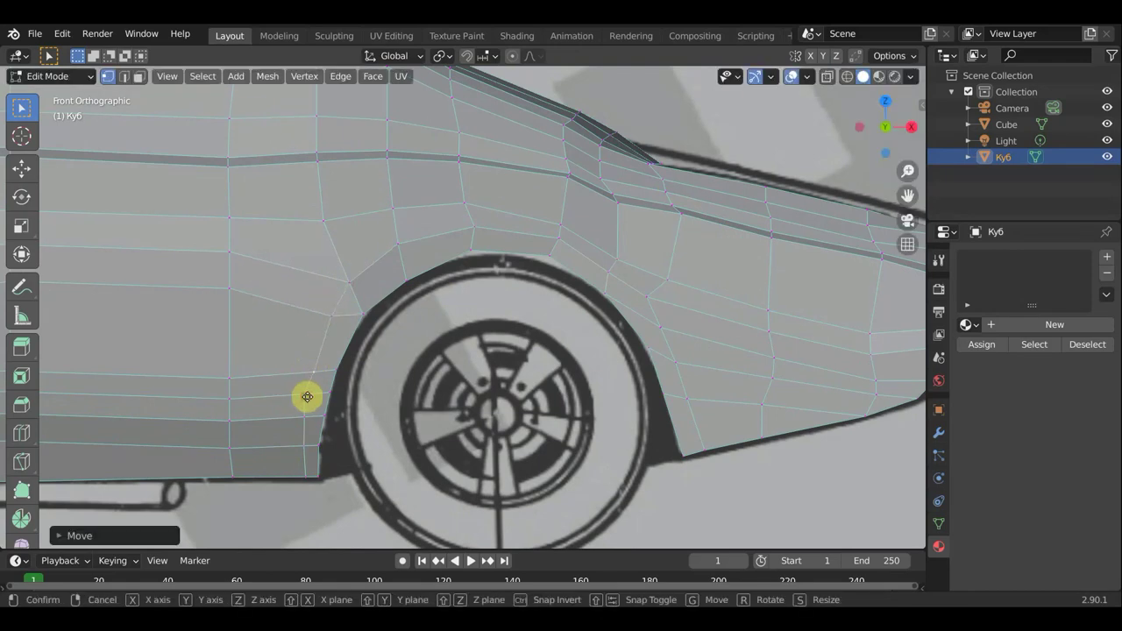
{"action": "left_click", "coordinate": [303, 396]}
{"action": "left_click", "coordinate": [303, 396]}
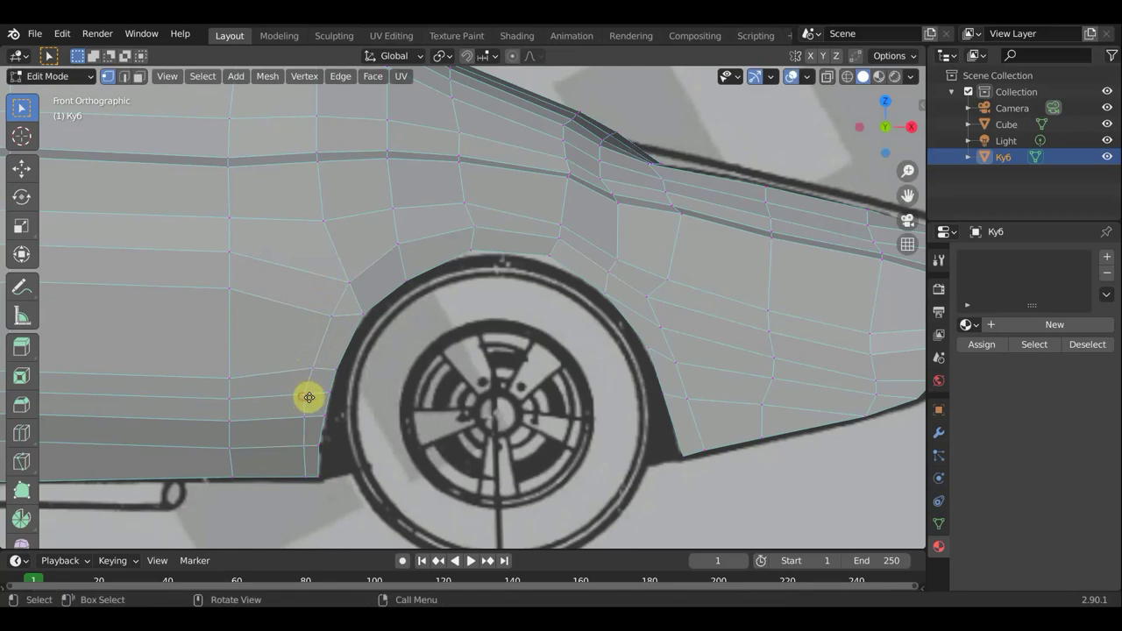
{"action": "key", "text": "g"}
{"action": "left_click", "coordinate": [307, 397]}
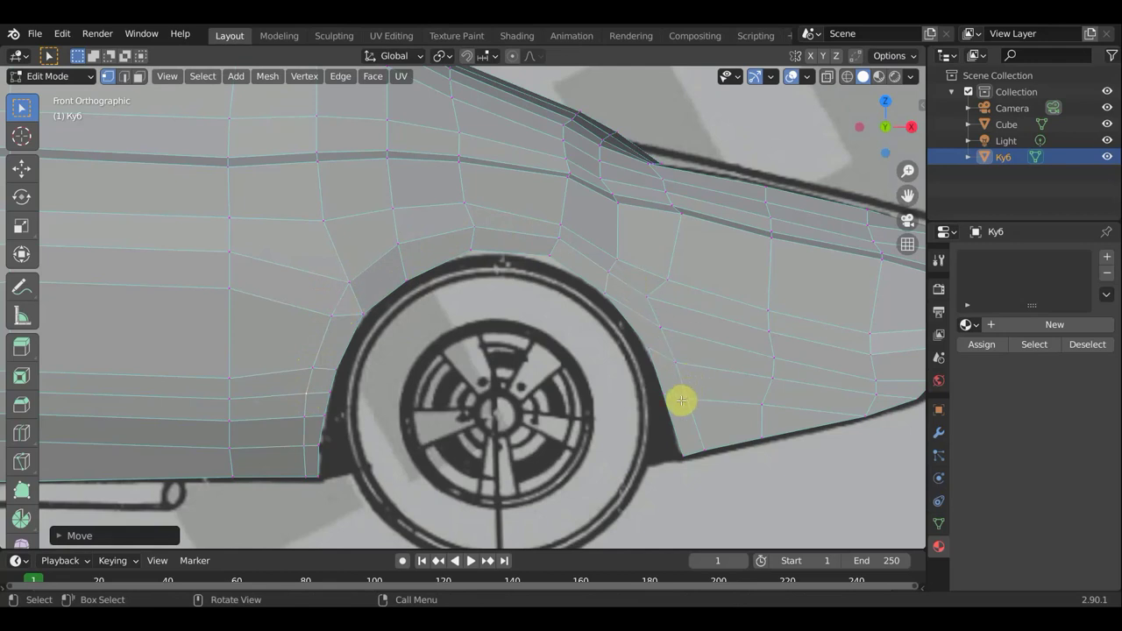
Orbit to inspect the arch in 3D, then return to the straight side view
{"action": "mouse_move", "coordinate": [651, 370]}
{"action": "middle_mouse_down"}
{"action": "mouse_move", "coordinate": [674, 365]}
{"action": "mouse_move", "coordinate": [620, 372]}
{"action": "mouse_move", "coordinate": [609, 358]}
{"action": "mouse_move", "coordinate": [621, 348]}
{"action": "middle_mouse_up"}
{"action": "key", "text": "KP_1"}
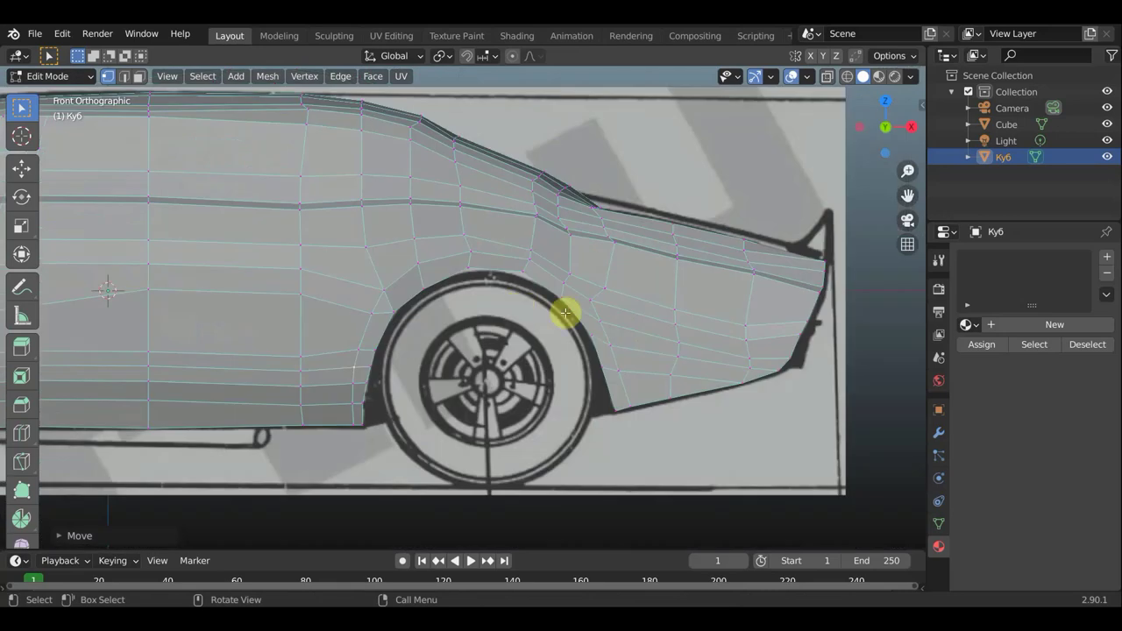
{"action": "scroll", "coordinate": [406, 298], "scroll_direction": "up", "scroll_amount": 3}
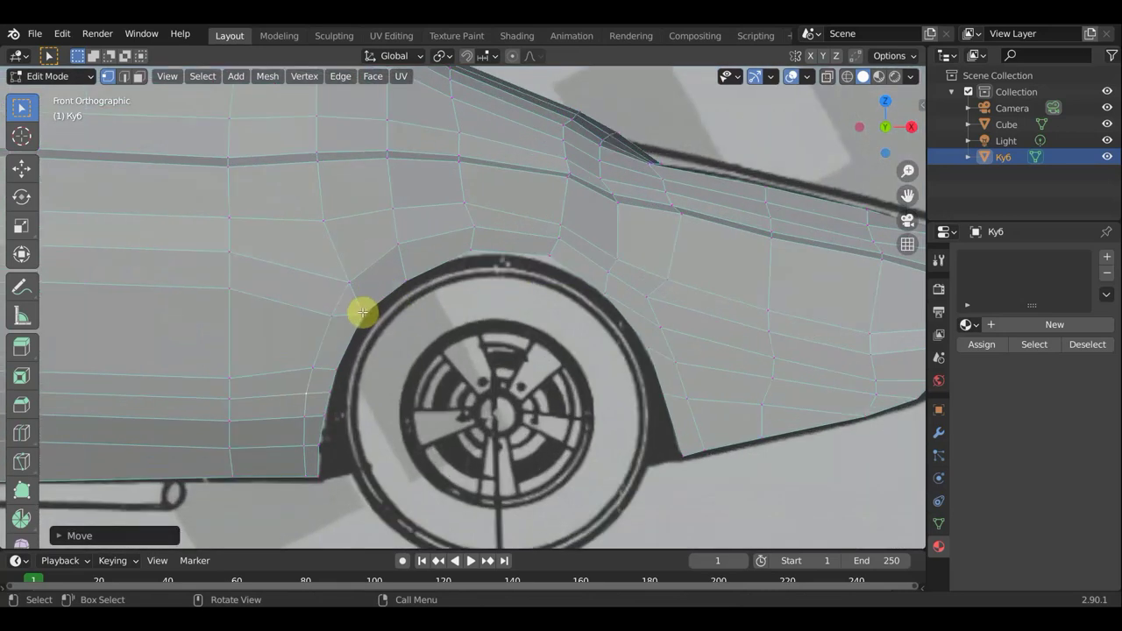
{"action": "mouse_move", "coordinate": [363, 313]}
{"action": "middle_mouse_down"}
{"action": "mouse_move", "coordinate": [383, 288]}
{"action": "mouse_move", "coordinate": [286, 313]}
{"action": "mouse_move", "coordinate": [377, 298]}
{"action": "middle_mouse_up"}
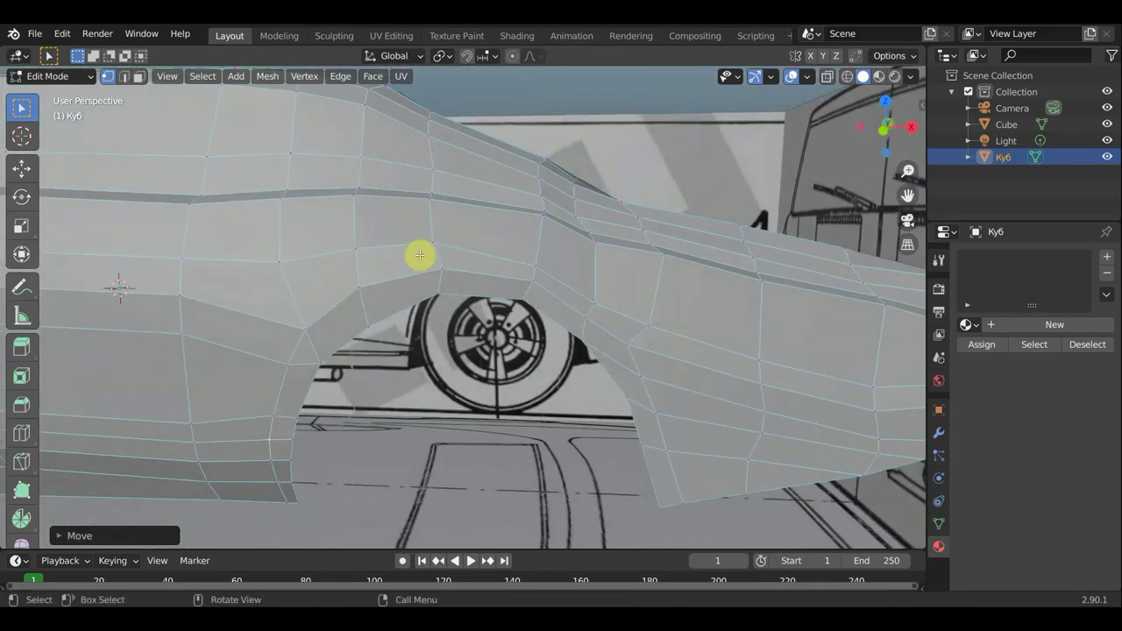
{"action": "key", "text": "KP_1"}
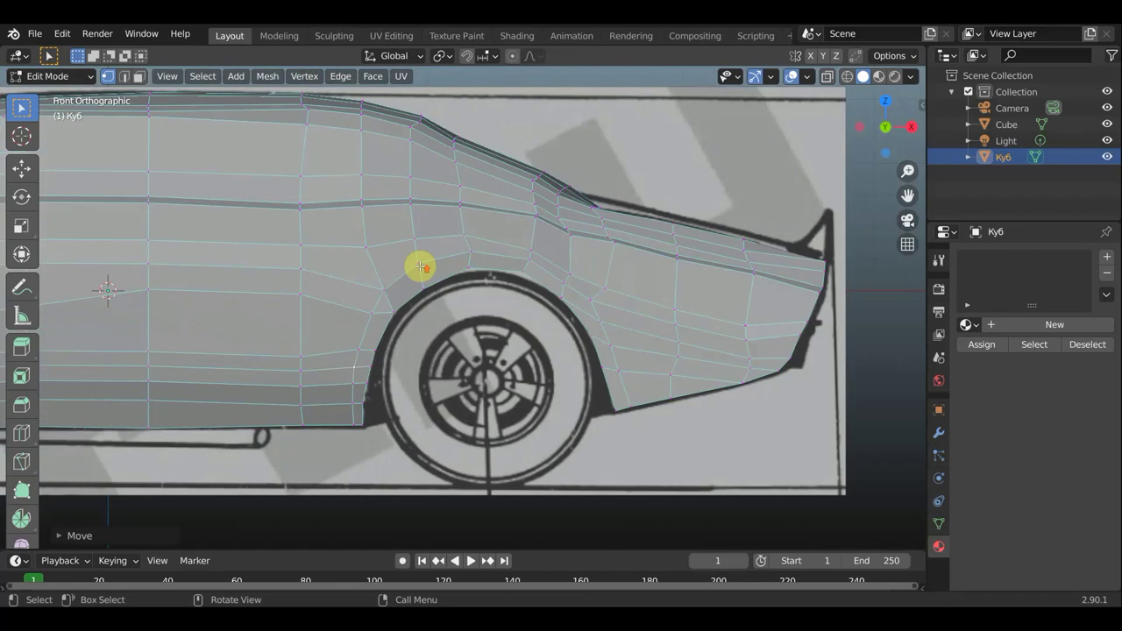
{"action": "scroll", "coordinate": [412, 267], "scroll_direction": "up", "scroll_amount": 2}
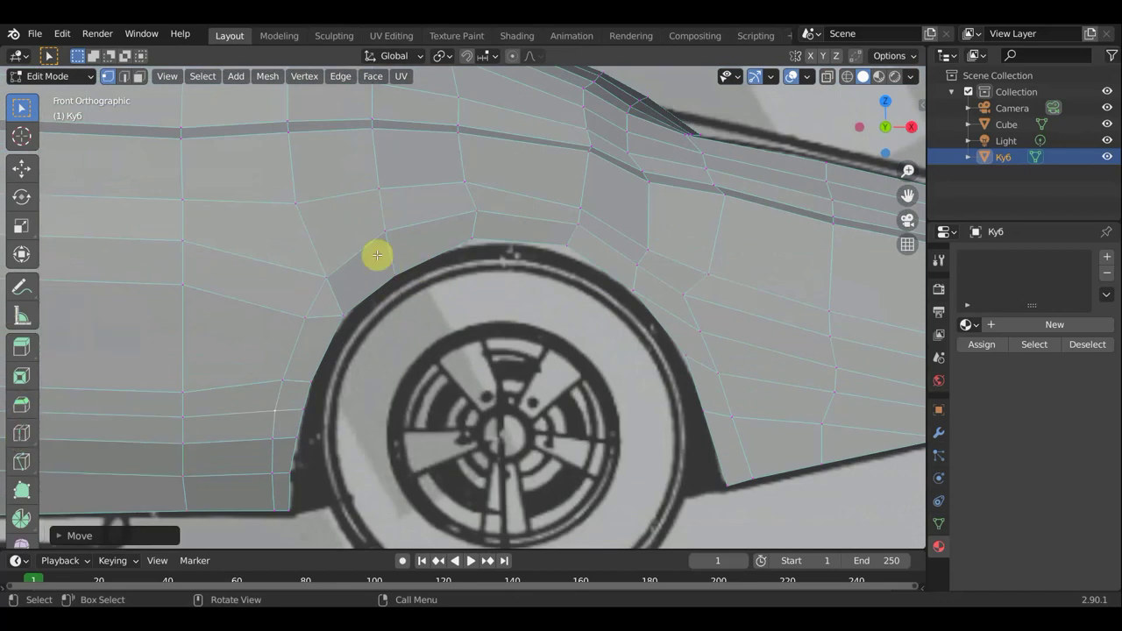
Select the bottom-edge loop and the wheel-arch edge loop, then switch to wireframe shading
{"action": "left_click", "coordinate": [21, 434]}
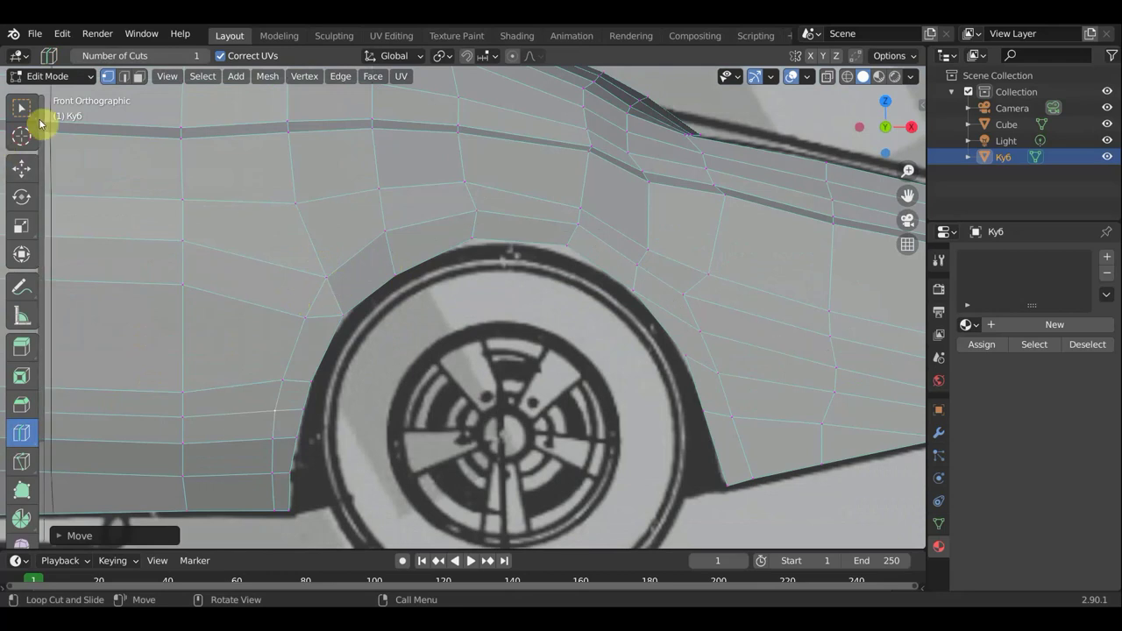
{"action": "left_click", "coordinate": [21, 107]}
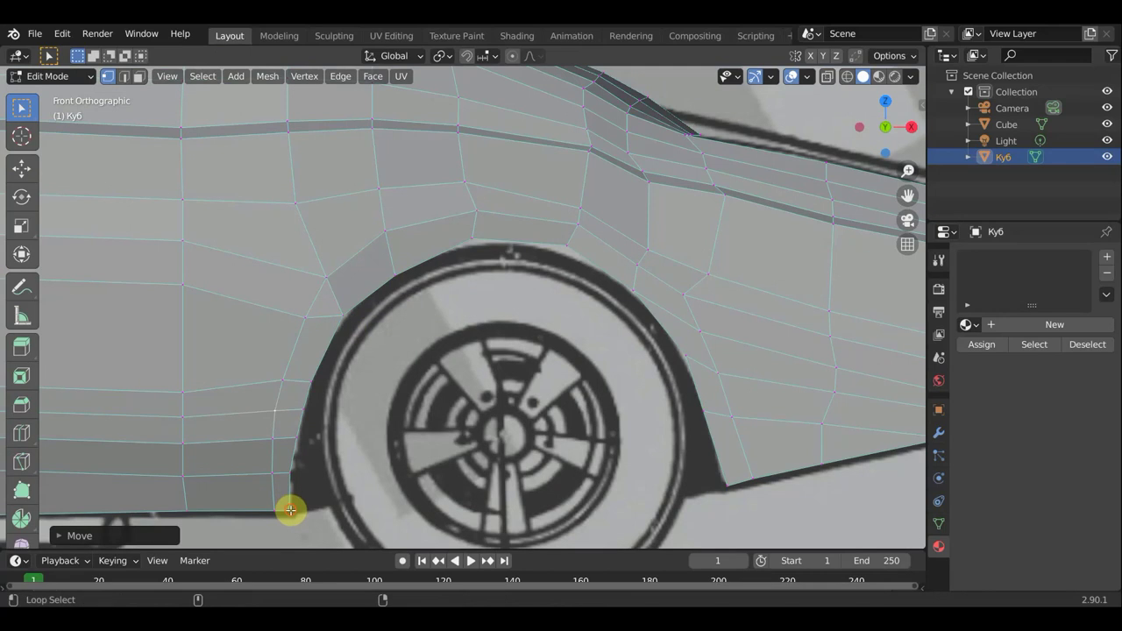
{"action": "left_click", "coordinate": [290, 511], "text": "alt"}
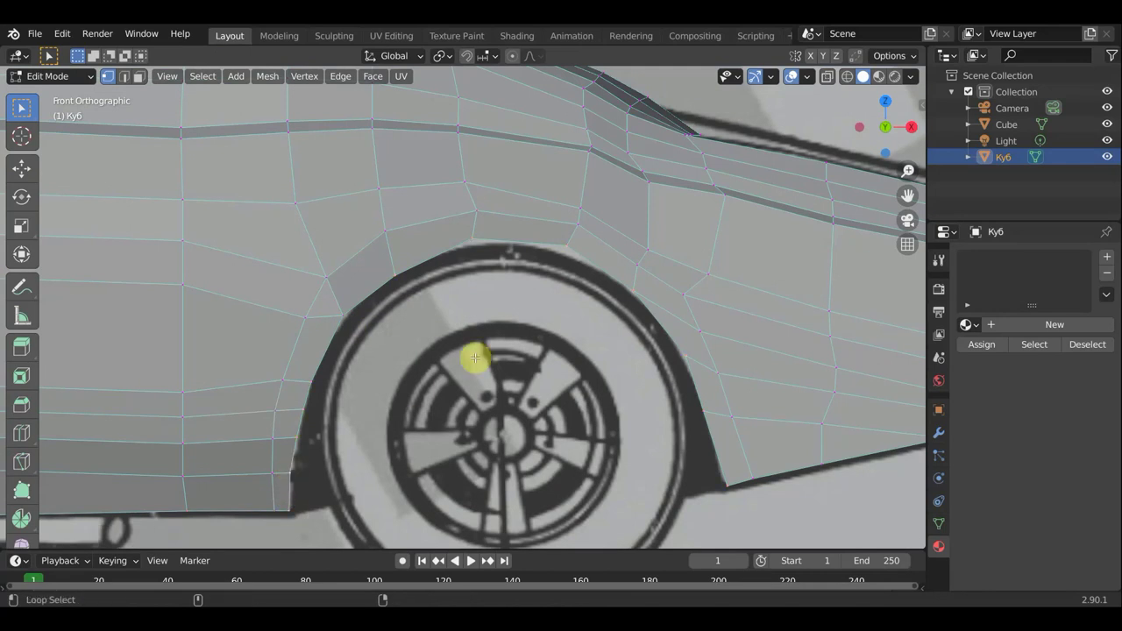
{"action": "left_click", "coordinate": [722, 469], "text": "alt"}
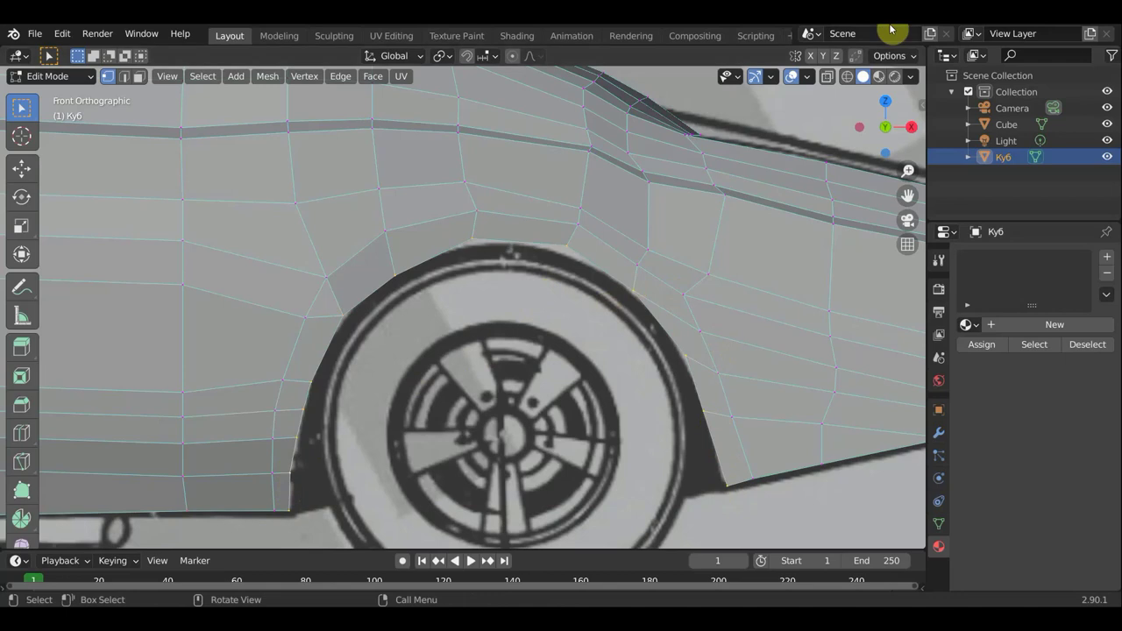
{"action": "left_click", "coordinate": [847, 77]}
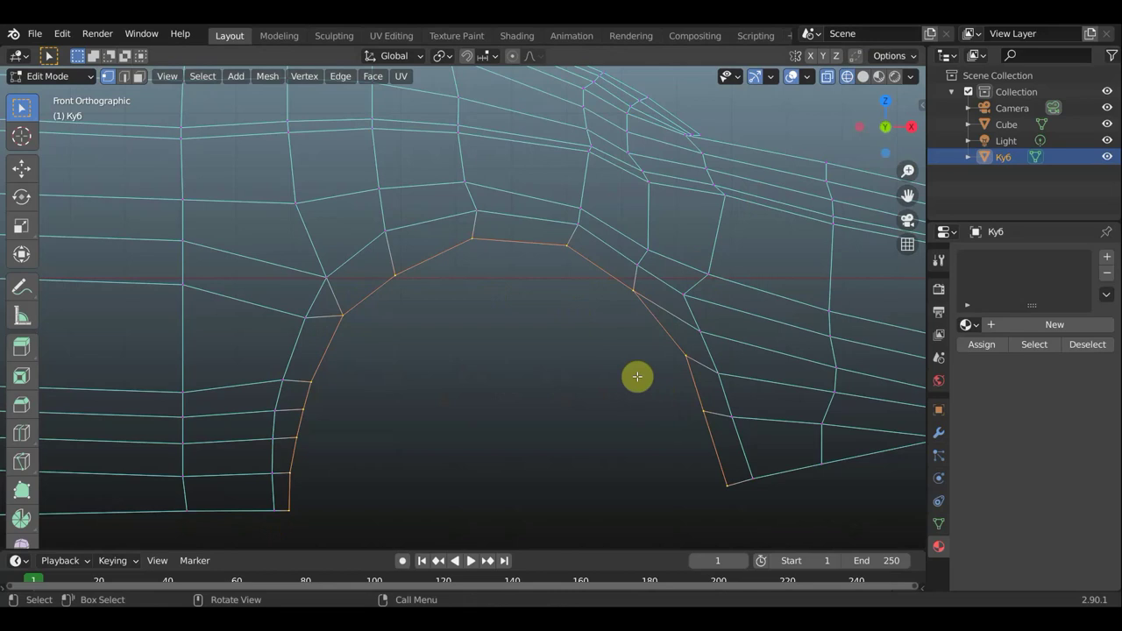
Extrude the rear arch edge loop in place, scale it inward, and push it into the body
{"action": "key", "text": "e"}
{"action": "right_click", "coordinate": [637, 376]}
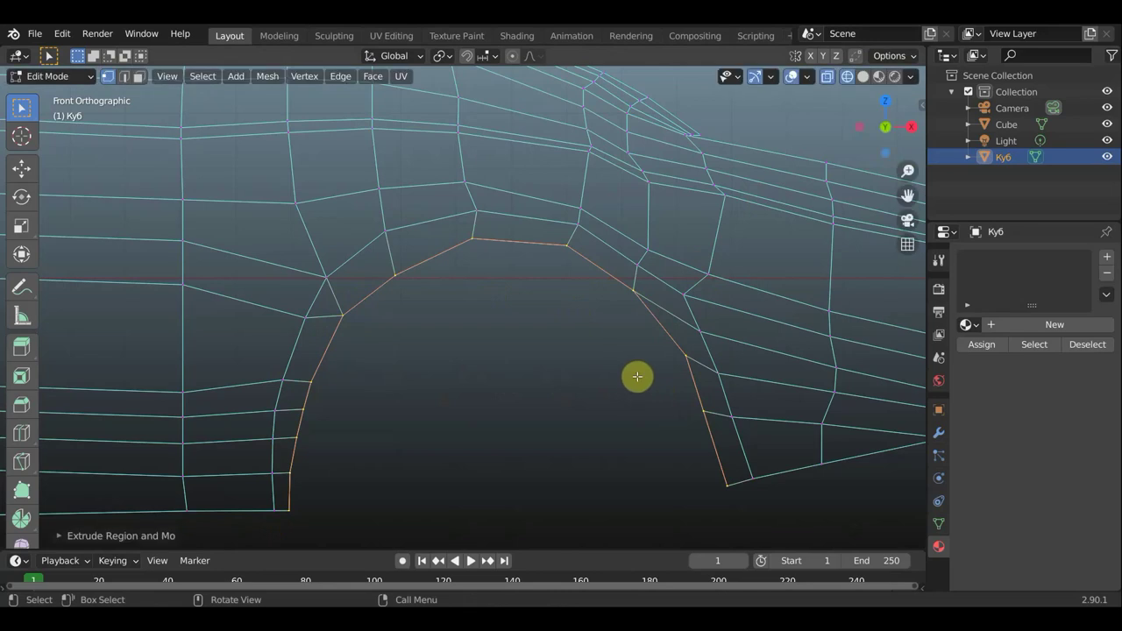
{"action": "key", "text": "s"}
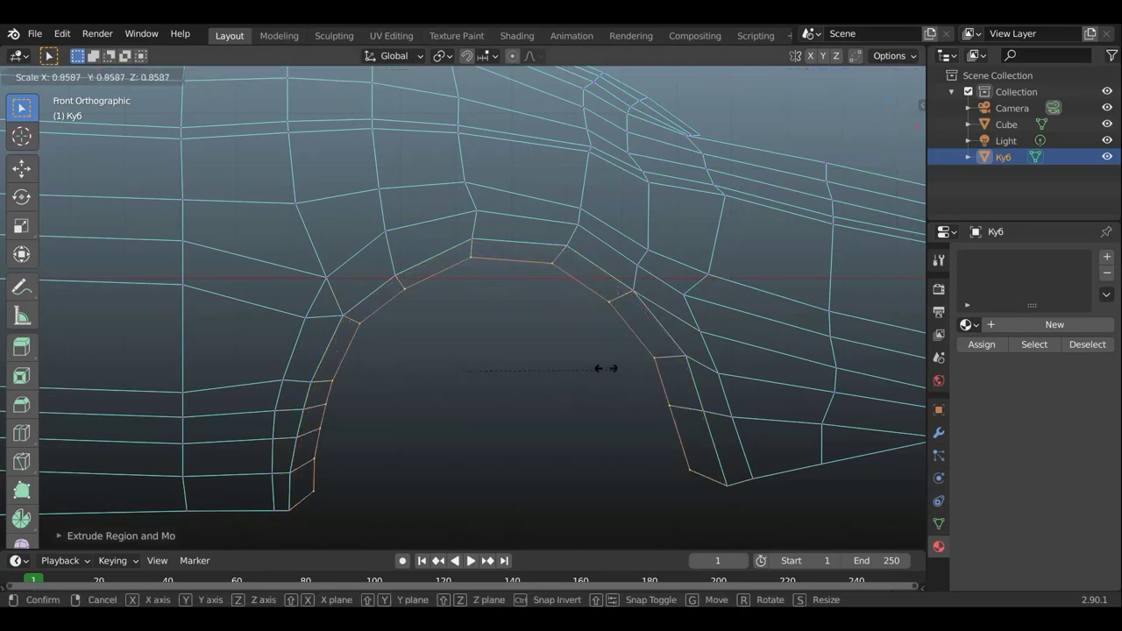
{"action": "left_click", "coordinate": [579, 362]}
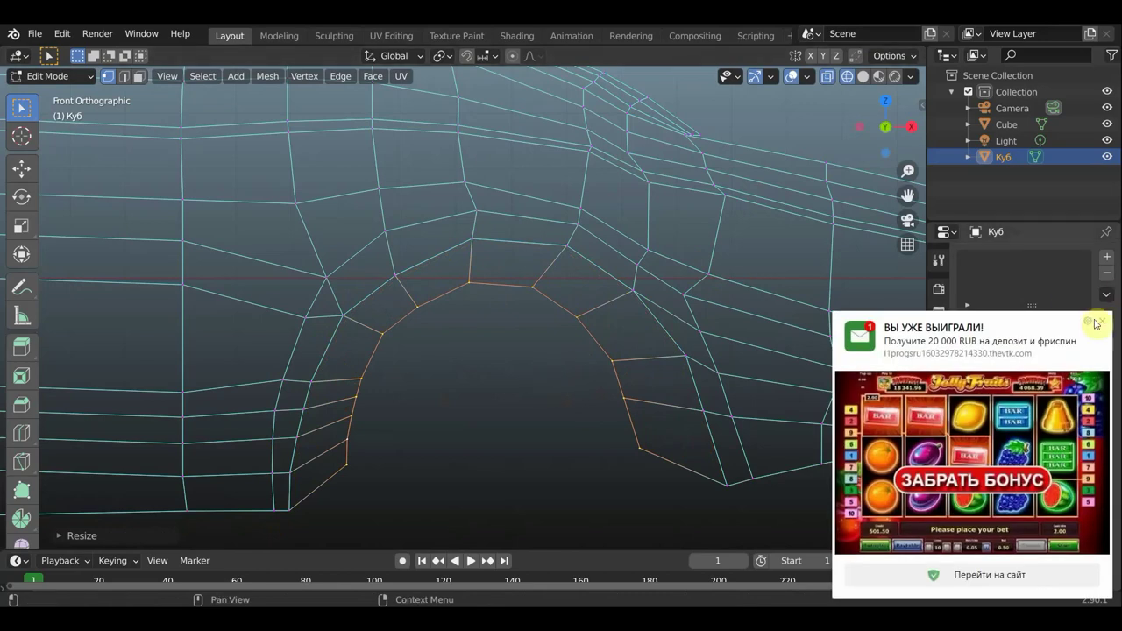
{"action": "left_click", "coordinate": [1109, 321]}
{"action": "mouse_move", "coordinate": [702, 387]}
{"action": "middle_mouse_down"}
{"action": "mouse_move", "coordinate": [581, 395]}
{"action": "mouse_move", "coordinate": [556, 377]}
{"action": "middle_mouse_up"}
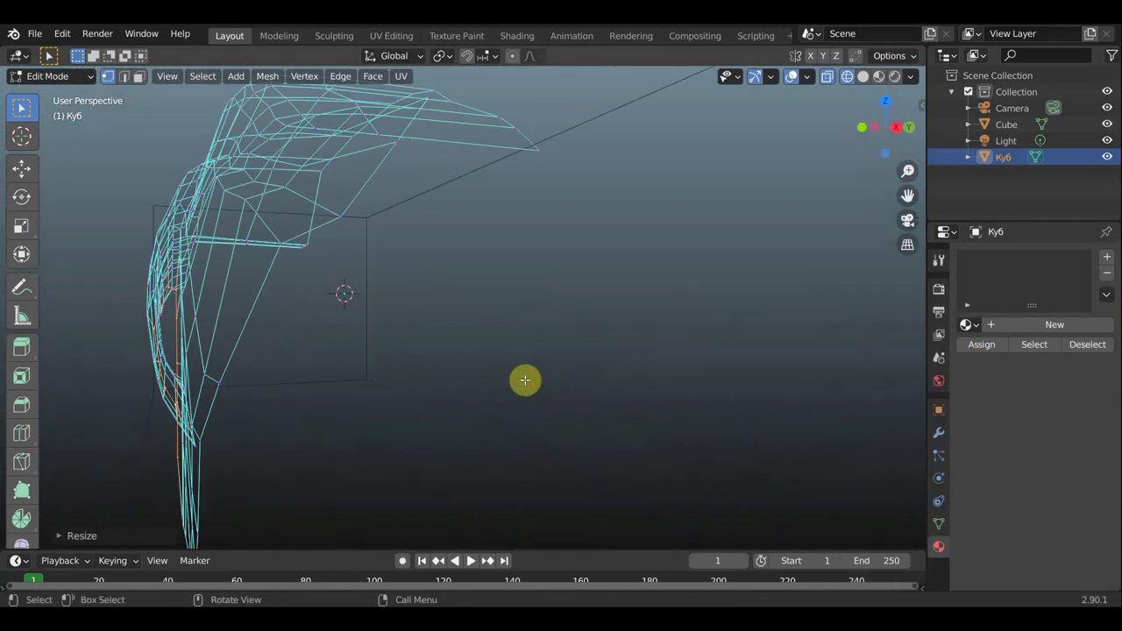
{"action": "key", "text": "g"}
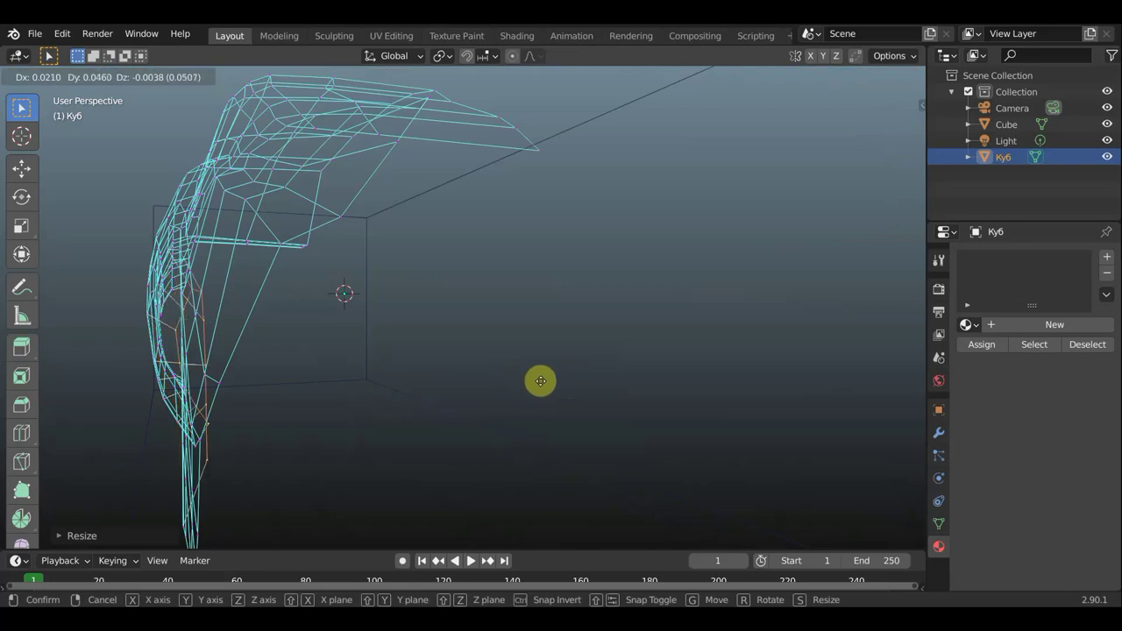
{"action": "left_click", "coordinate": [579, 382]}
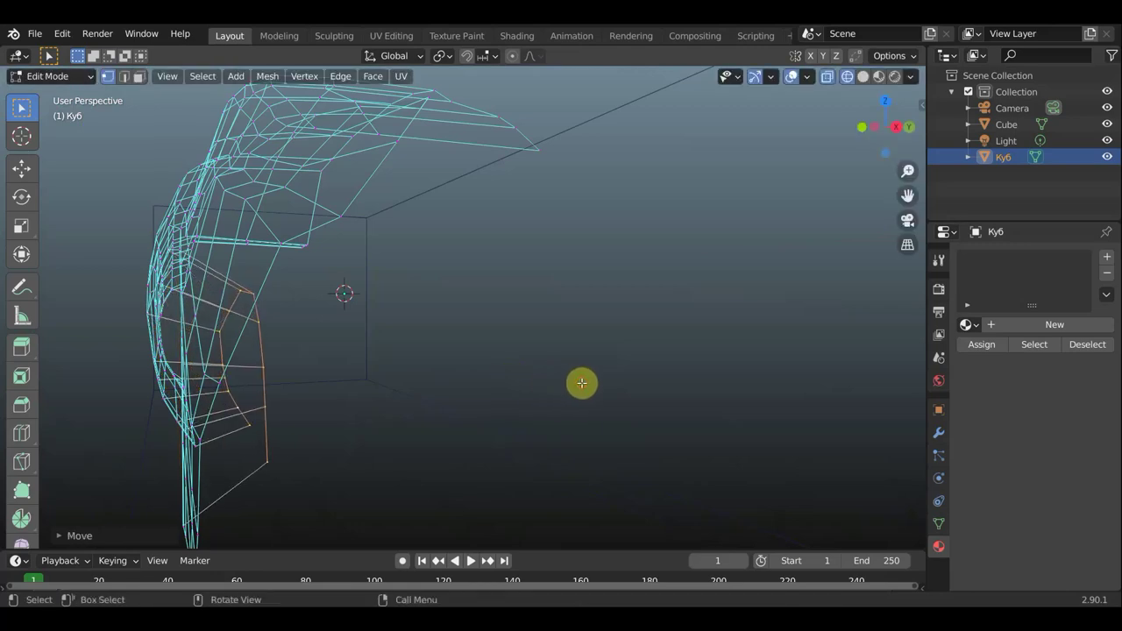
Add the lower vertex to the arch selection and shrink it into a smaller inner arch
{"action": "scroll", "coordinate": [570, 401], "scroll_direction": "up", "scroll_amount": 5}
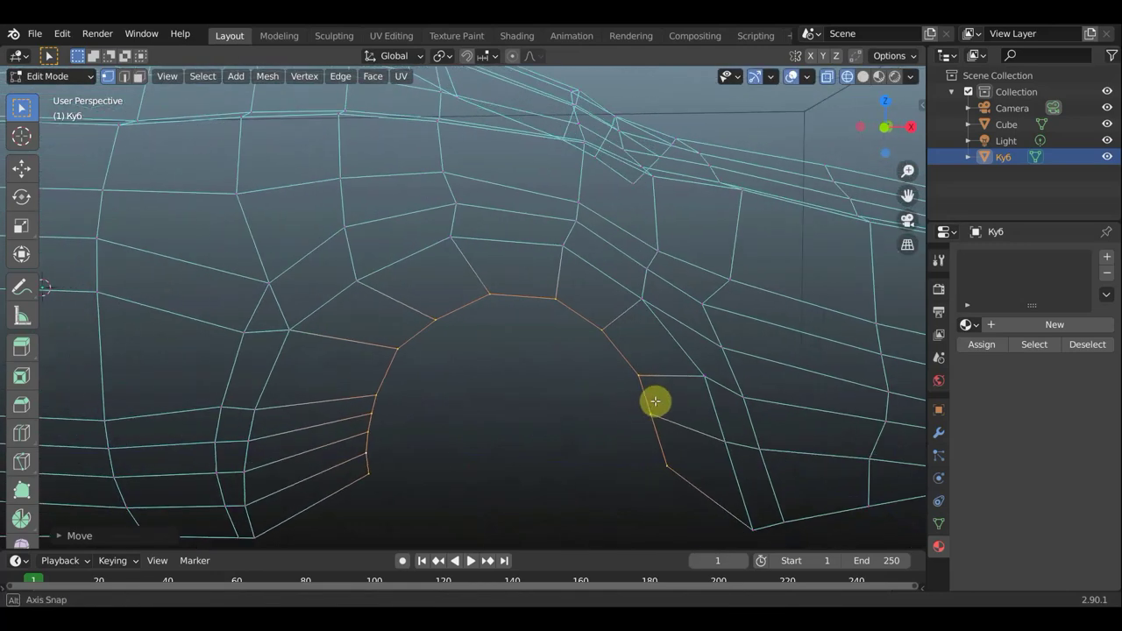
{"action": "middle_click_drag", "start_coordinate": [601, 402], "coordinate": [658, 395]}
{"action": "scroll", "coordinate": [623, 397], "scroll_direction": "down", "scroll_amount": 3}
{"action": "left_click", "coordinate": [616, 392], "text": "shift"}
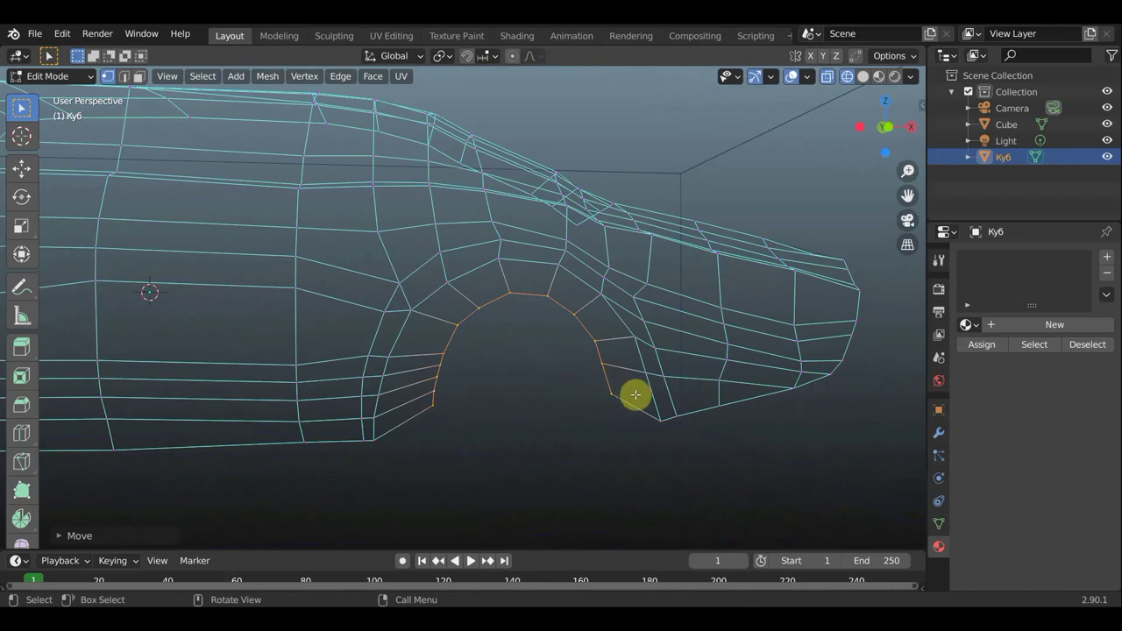
{"action": "key", "text": "g"}
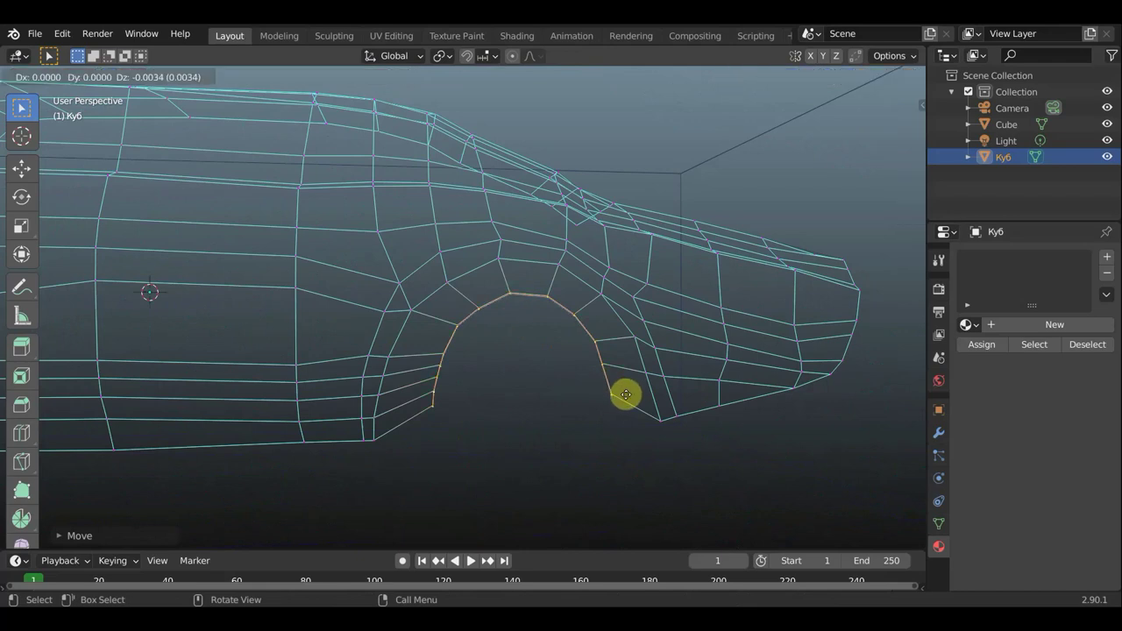
{"action": "key", "text": "s"}
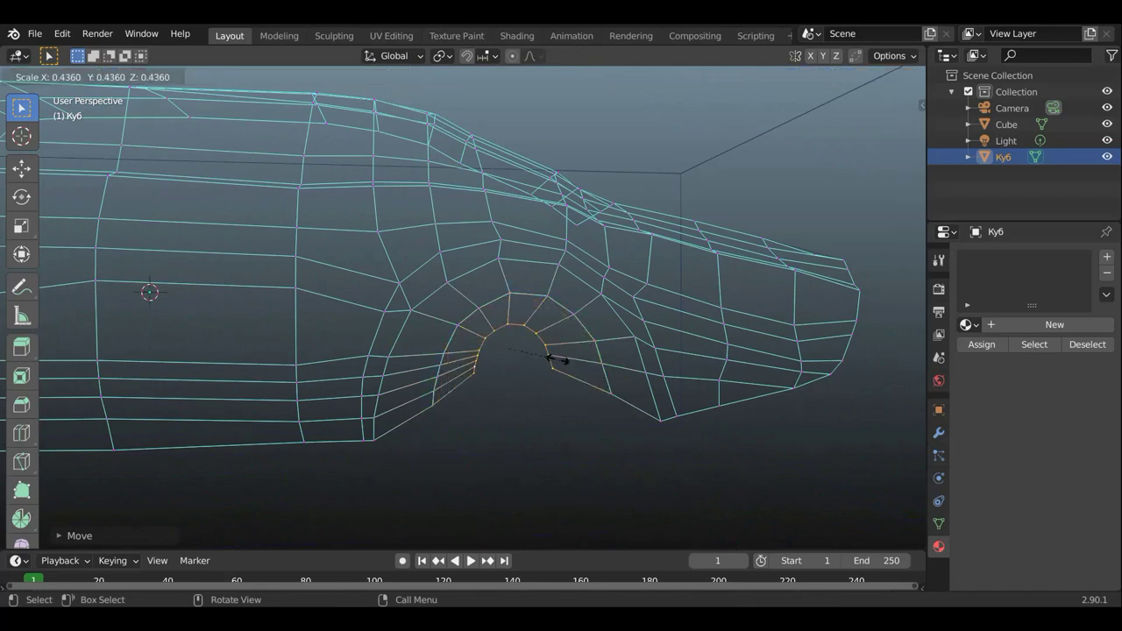
{"action": "left_click", "coordinate": [545, 354]}
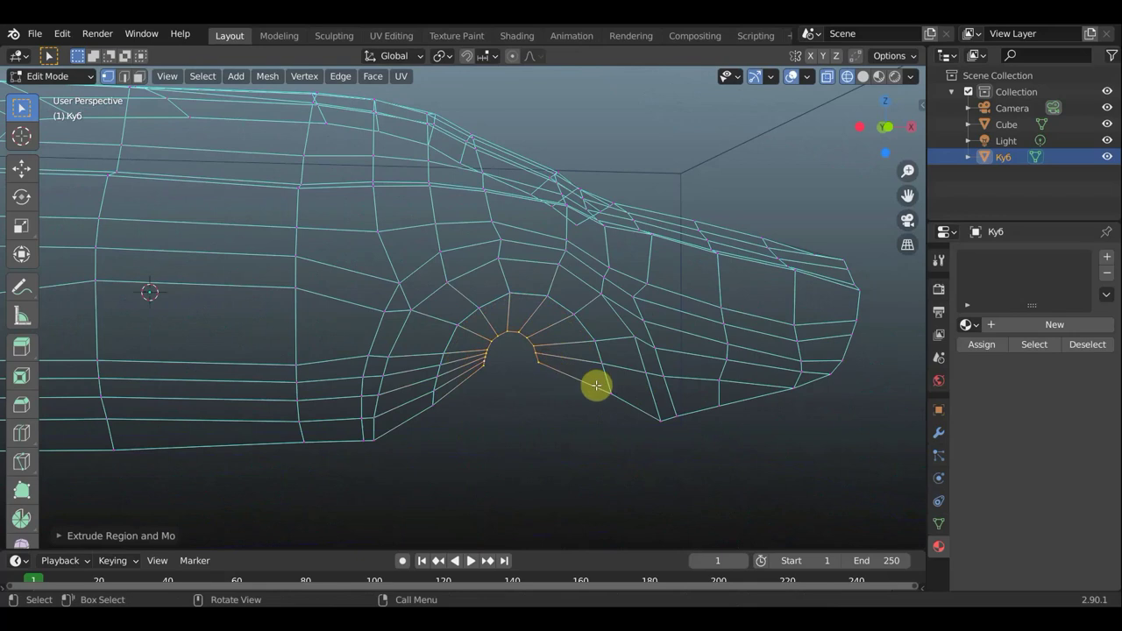
Toggle the viewport between solid and wireframe shading, ending in wireframe
{"action": "middle_click_drag", "start_coordinate": [596, 400], "coordinate": [531, 401], "text": "shift"}
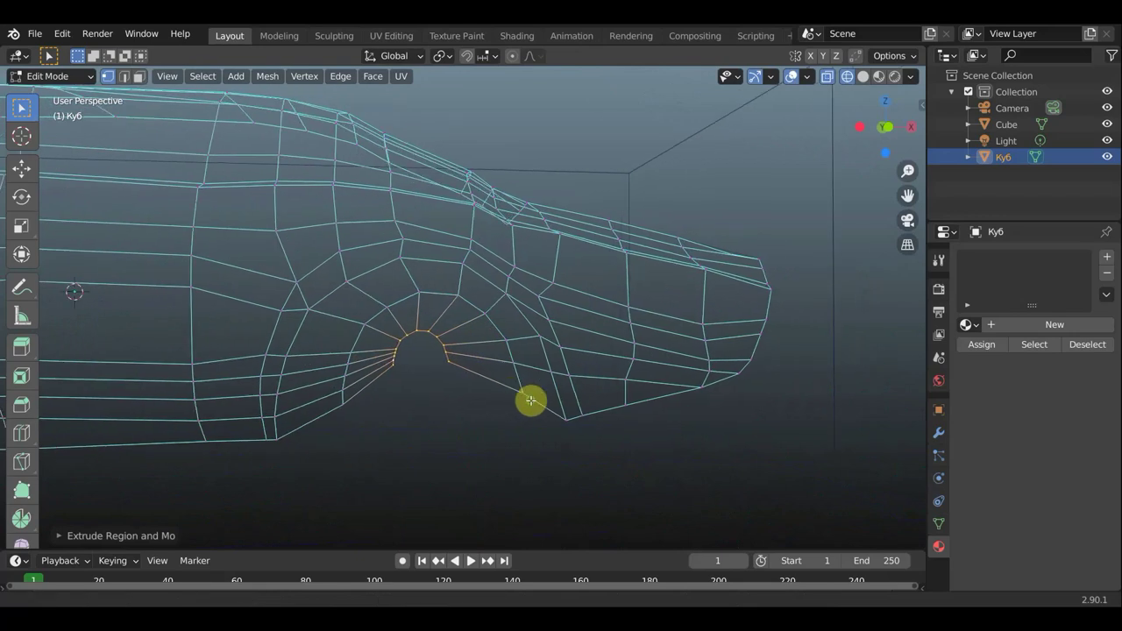
{"action": "left_click", "coordinate": [865, 77]}
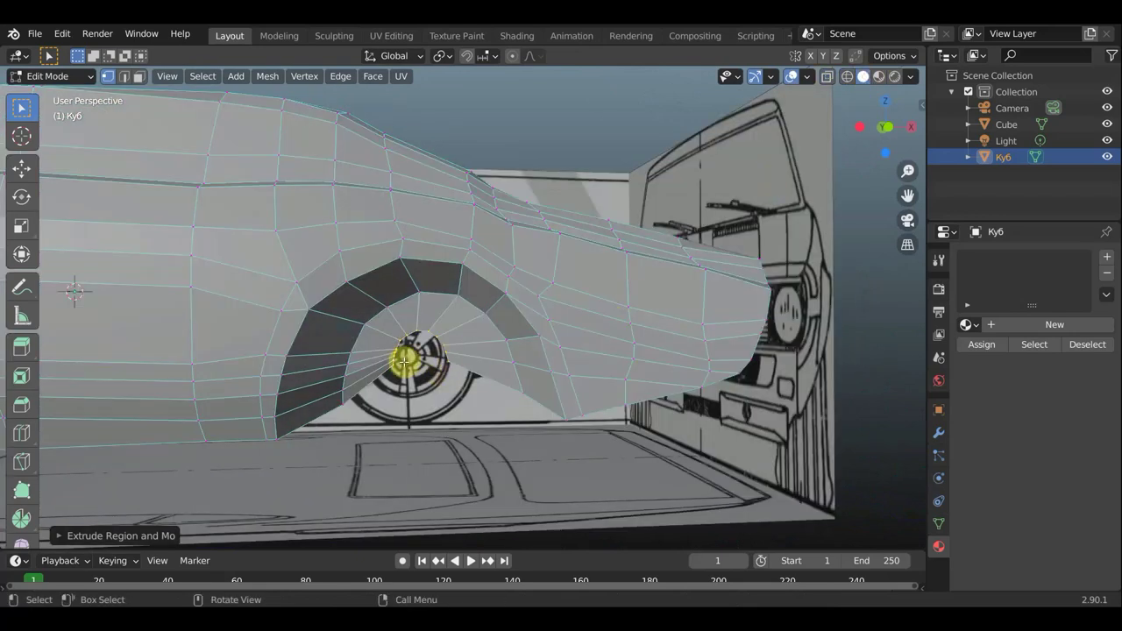
{"action": "left_click", "coordinate": [405, 390]}
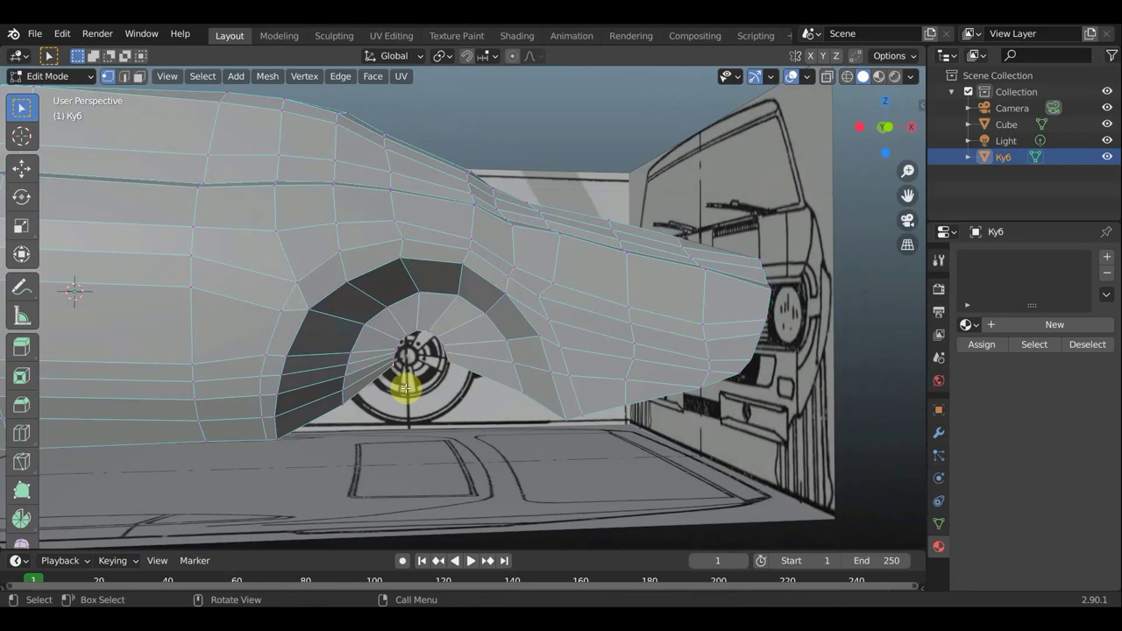
{"action": "key", "text": "shift+z"}
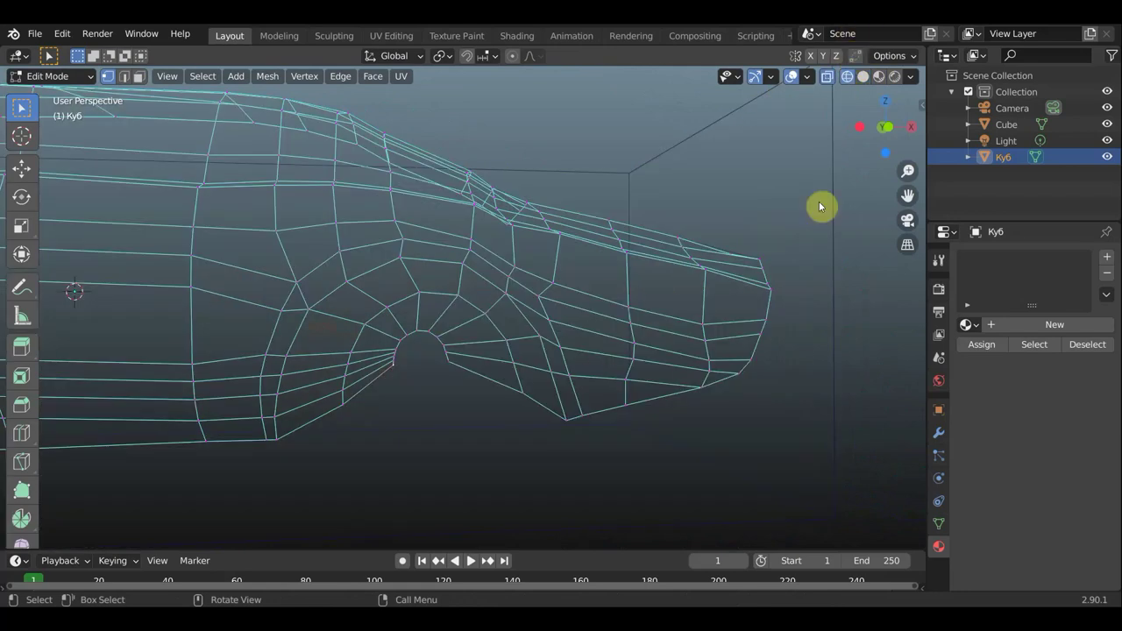
{"action": "left_click", "coordinate": [863, 77]}
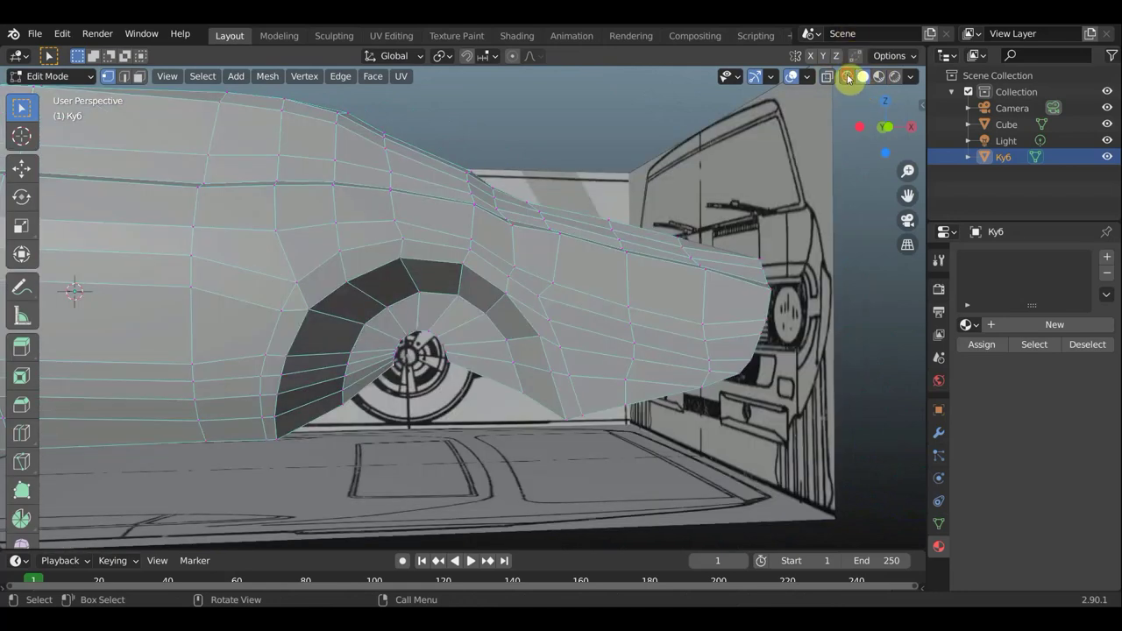
{"action": "left_click", "coordinate": [848, 77]}
Pull the inner arch's lower vertices down and along the sill
{"action": "key", "text": "g"}
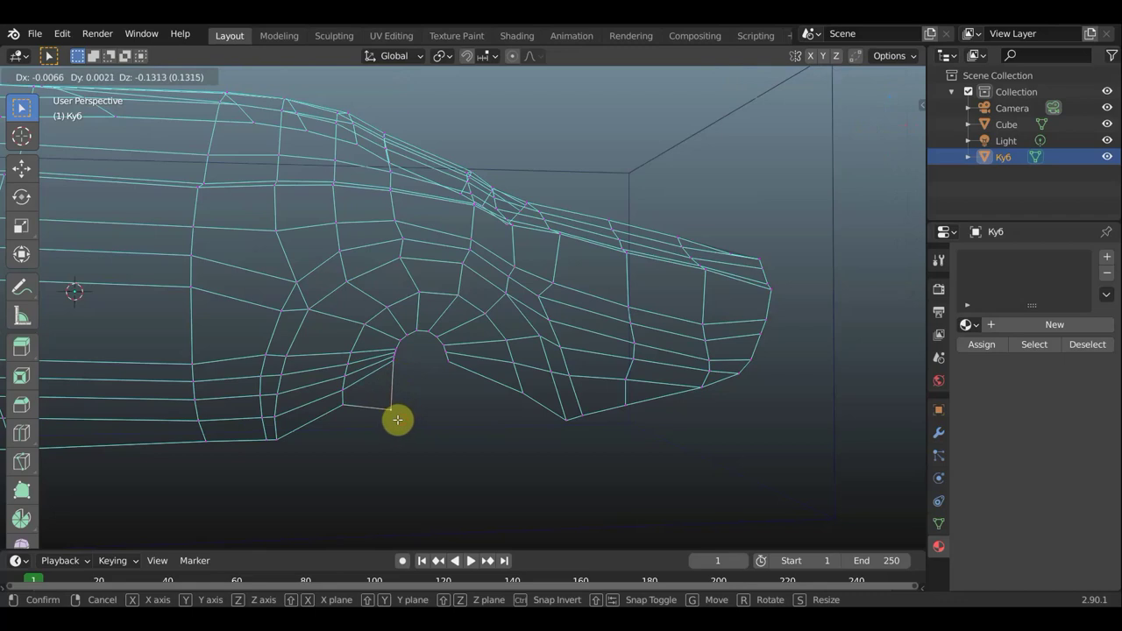
{"action": "left_click", "coordinate": [397, 420]}
{"action": "left_click", "coordinate": [340, 406]}
{"action": "key", "text": "g"}
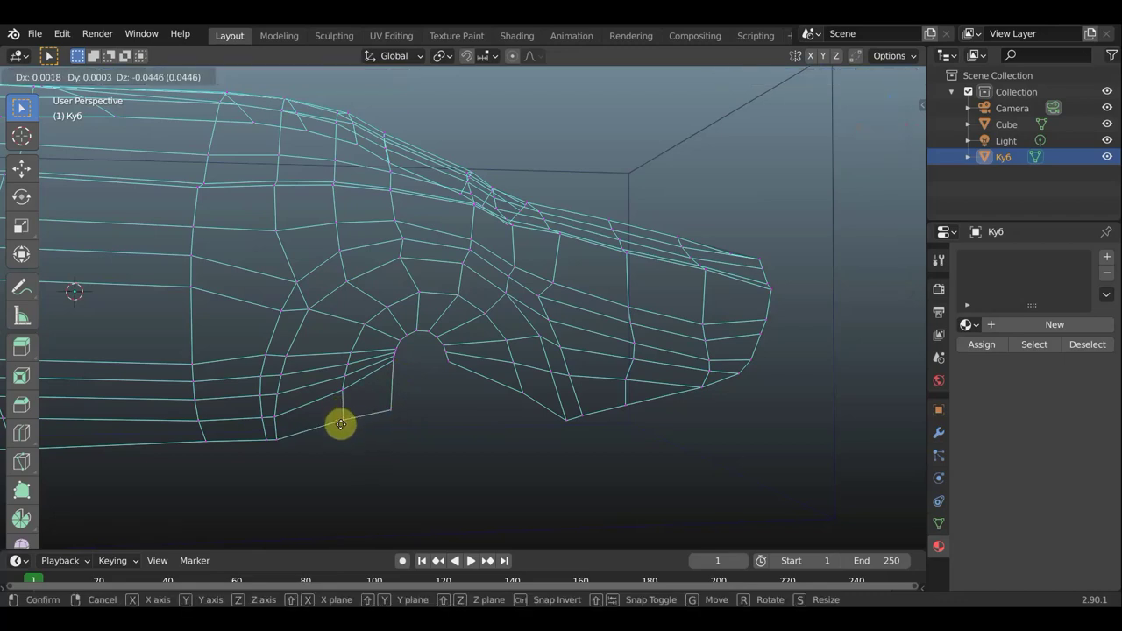
{"action": "left_click", "coordinate": [340, 425]}
{"action": "left_click", "coordinate": [388, 416]}
{"action": "key", "text": "g"}
{"action": "left_click", "coordinate": [388, 418]}
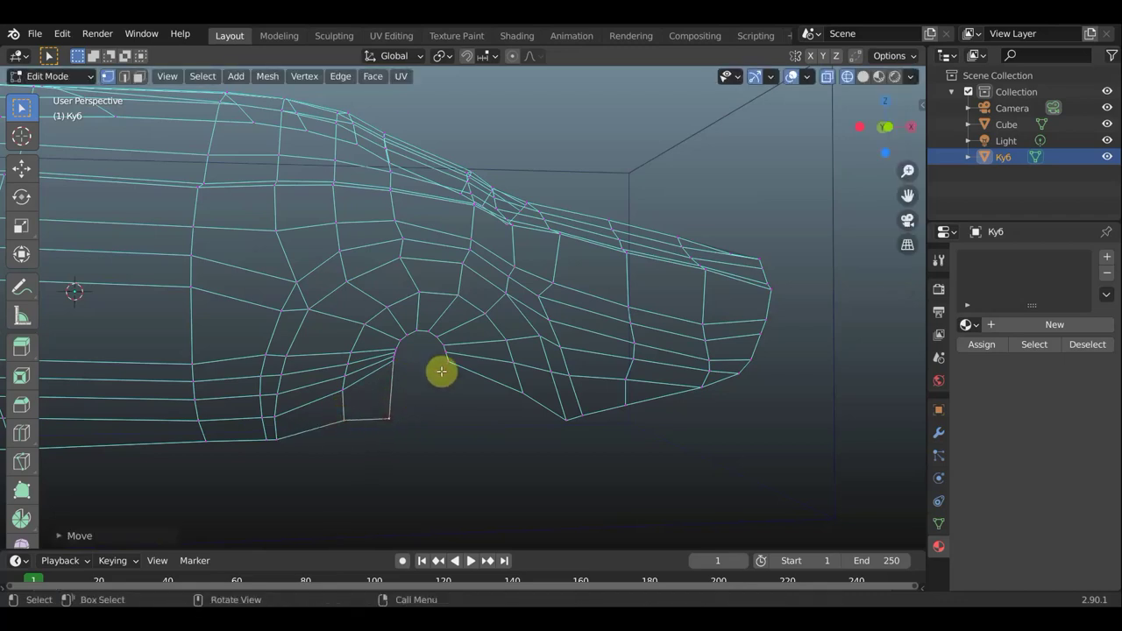
{"action": "left_click", "coordinate": [448, 360]}
{"action": "key", "text": "g"}
{"action": "left_click", "coordinate": [452, 410]}
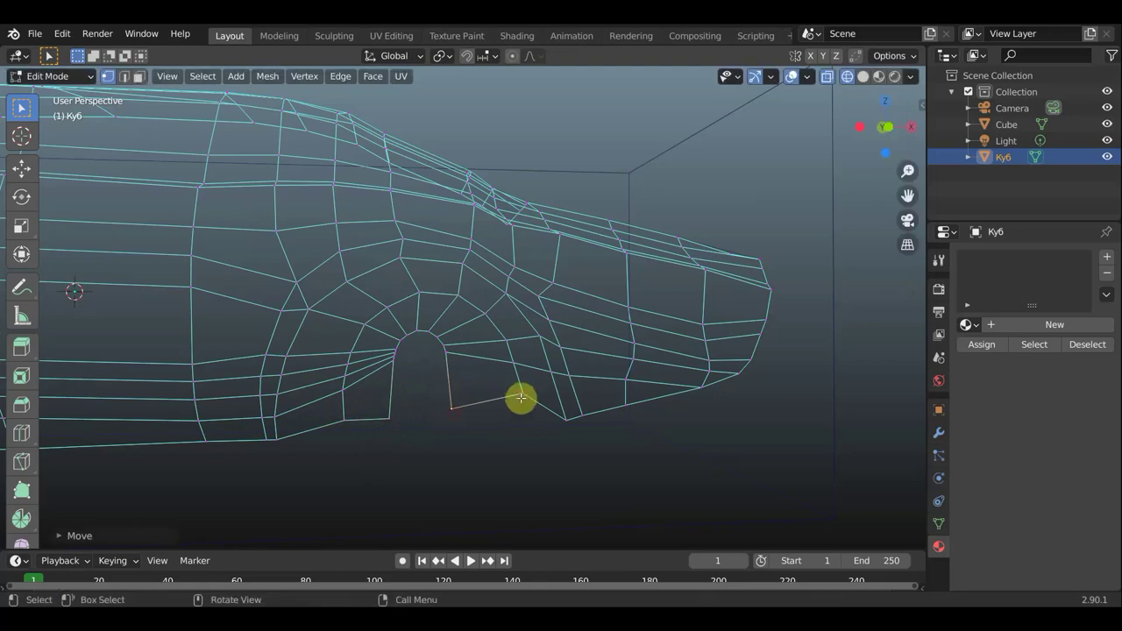
{"action": "left_click", "coordinate": [520, 395]}
{"action": "key", "text": "g"}
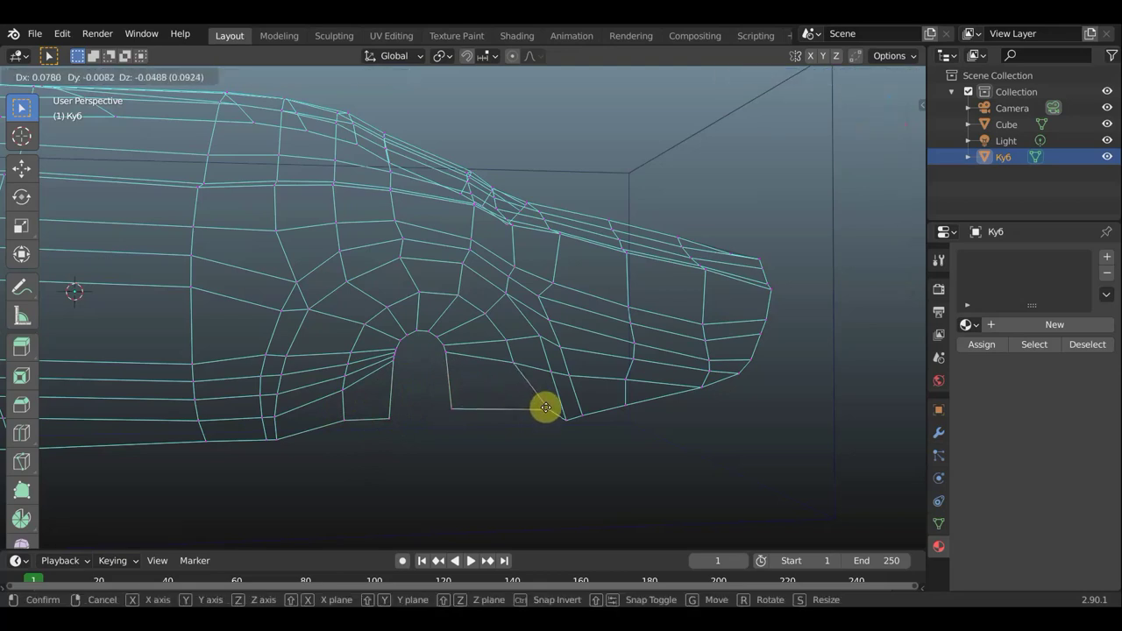
{"action": "left_click", "coordinate": [546, 408]}
Reposition the side vertices above and left of the arch to follow the blueprint
{"action": "left_click", "coordinate": [519, 363]}
{"action": "key", "text": "g"}
{"action": "left_click", "coordinate": [521, 351]}
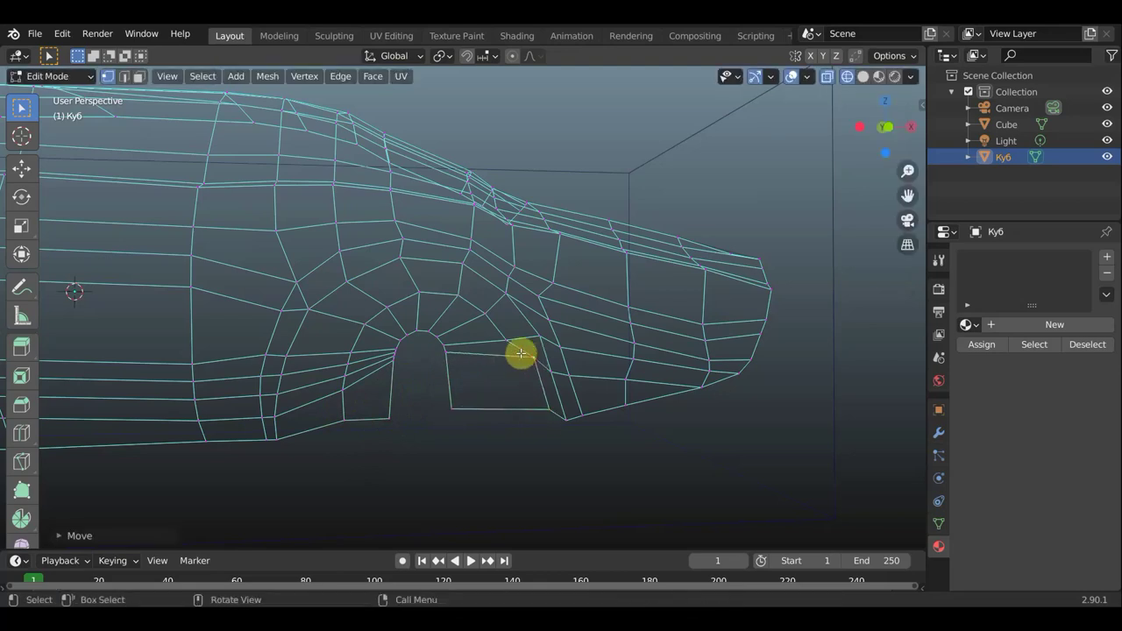
{"action": "left_click", "coordinate": [506, 339]}
{"action": "key", "text": "g"}
{"action": "left_click", "coordinate": [521, 331]}
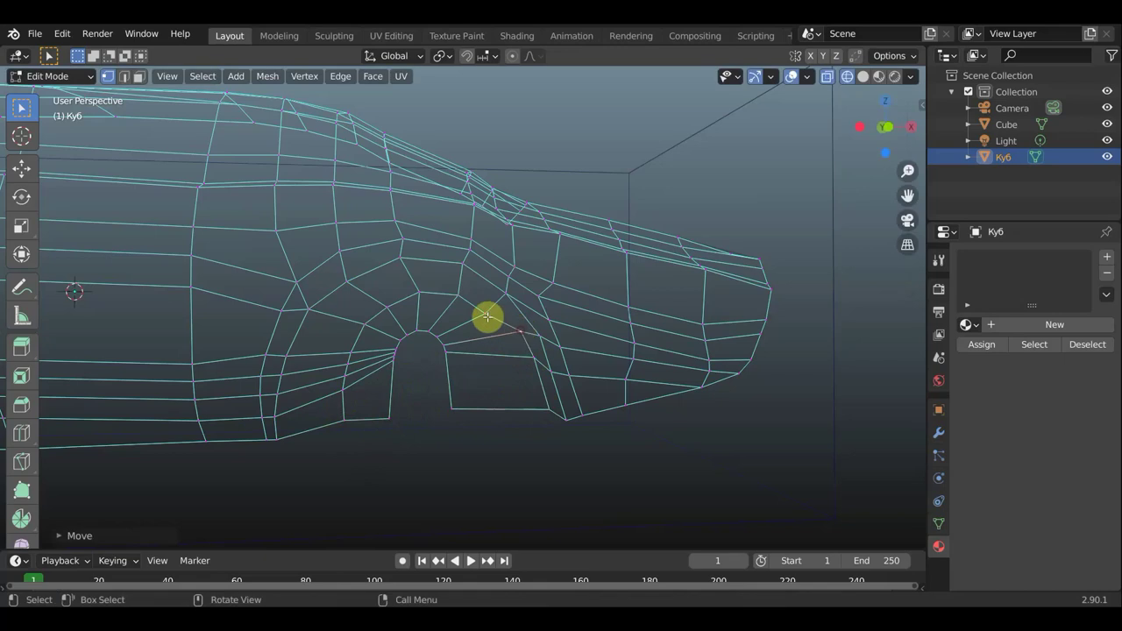
{"action": "key", "text": "g"}
{"action": "left_click", "coordinate": [502, 300]}
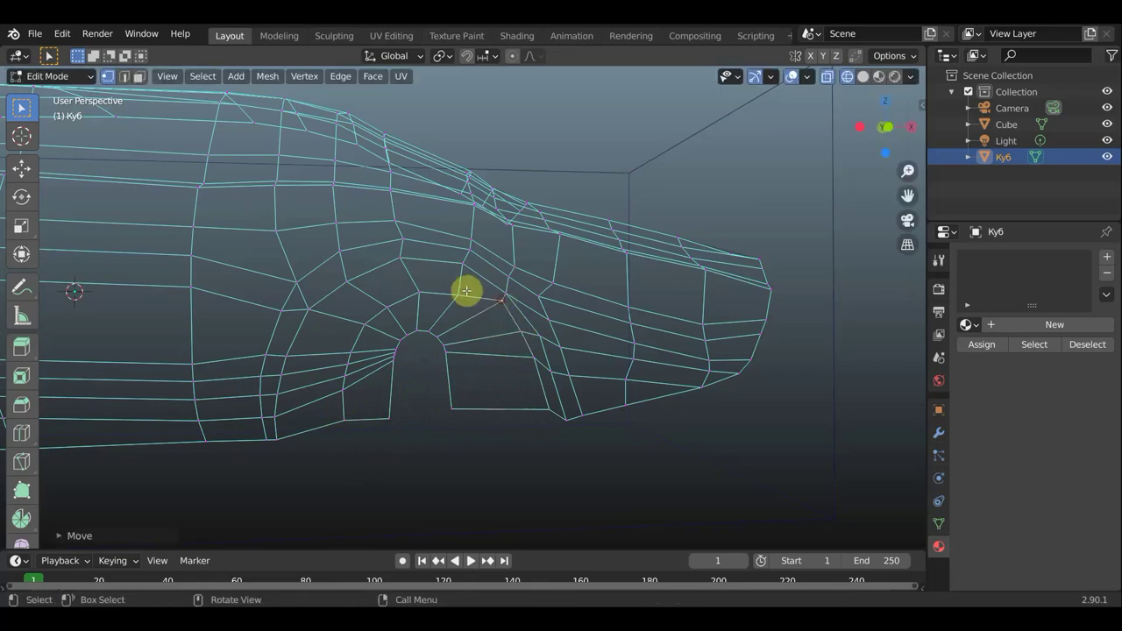
{"action": "key", "text": "g"}
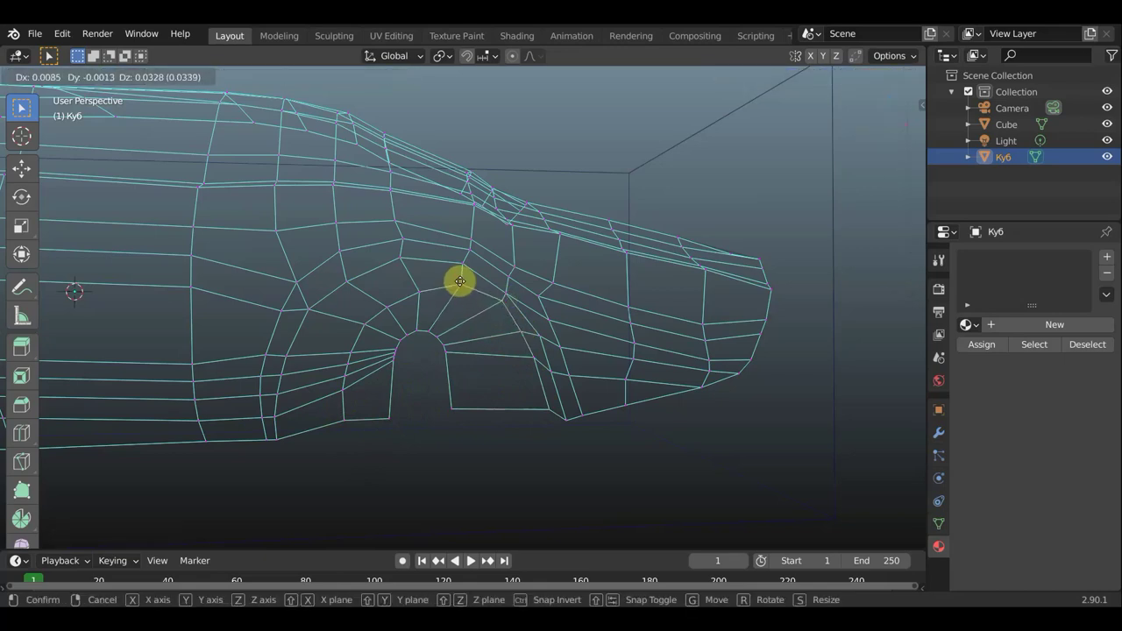
{"action": "left_click", "coordinate": [462, 270]}
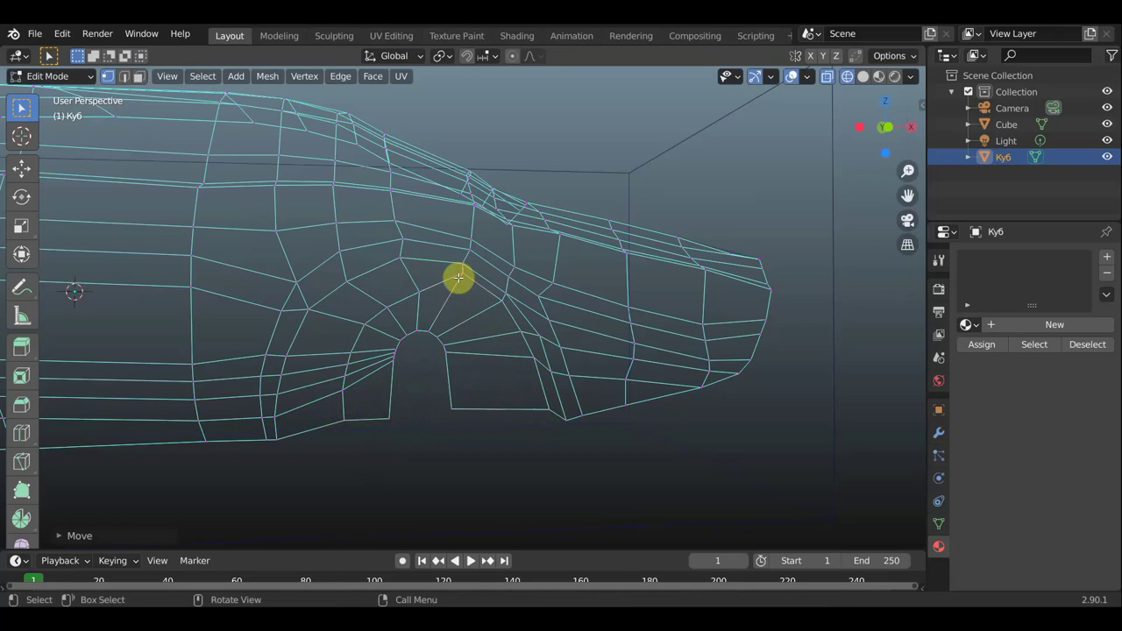
{"action": "key", "text": "g"}
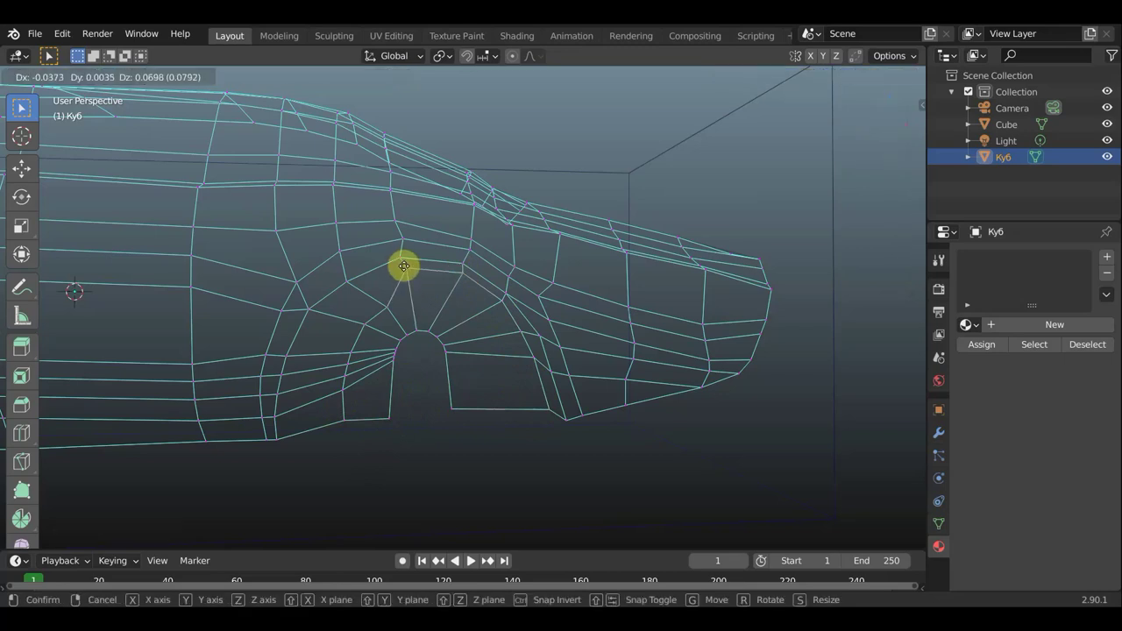
{"action": "left_click", "coordinate": [405, 269]}
{"action": "key", "text": "g"}
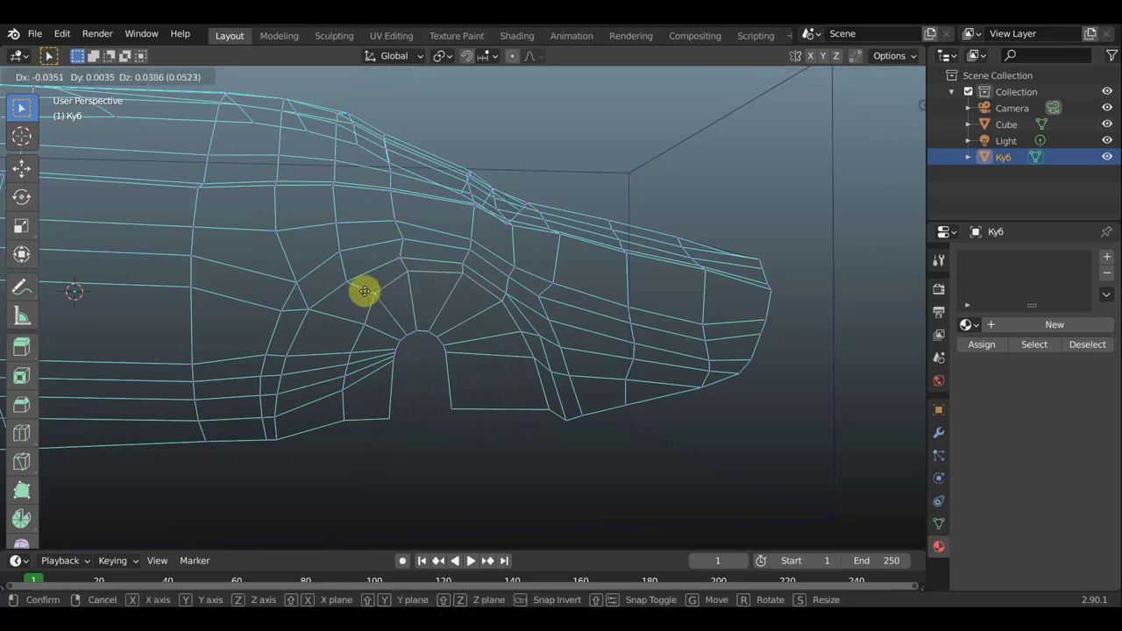
{"action": "left_click", "coordinate": [368, 324]}
{"action": "key", "text": "g"}
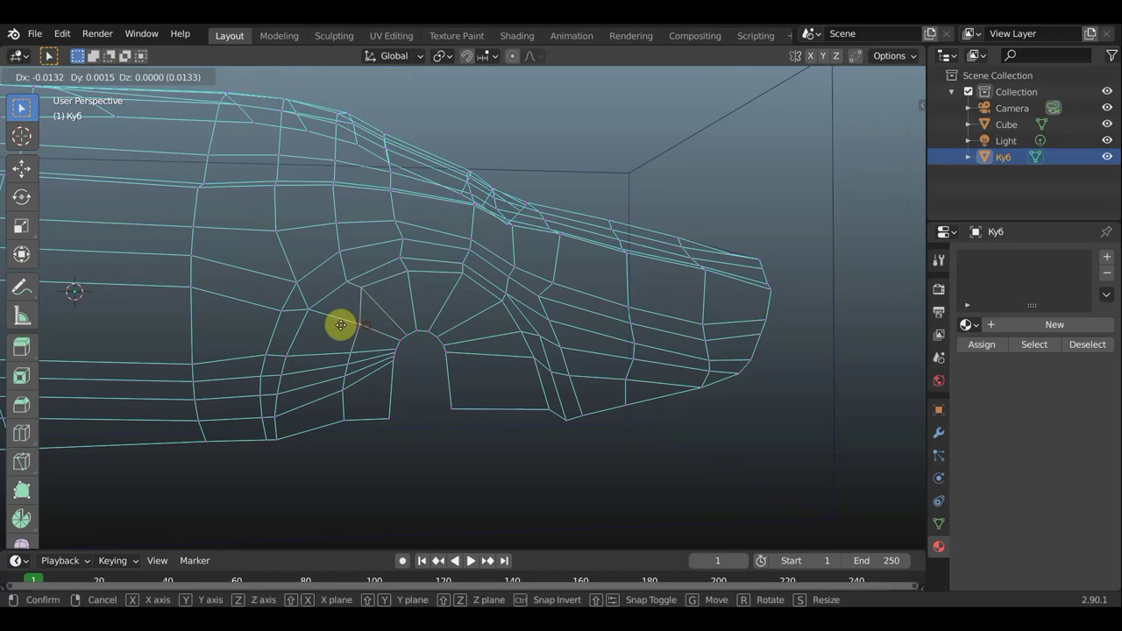
{"action": "left_click", "coordinate": [321, 317]}
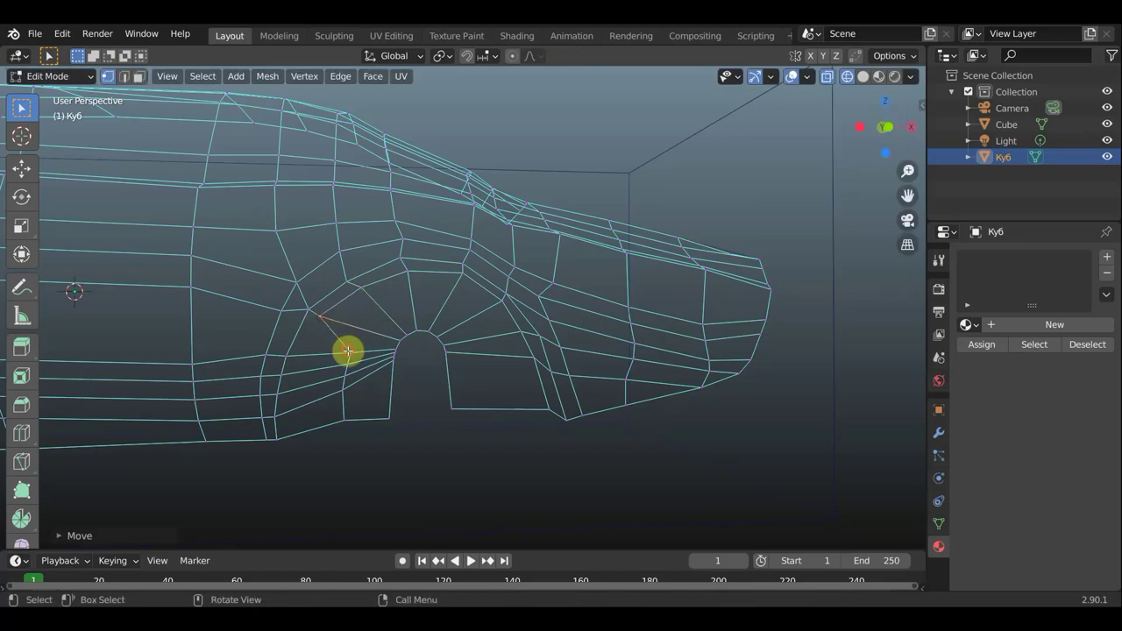
Move the vertices left of the arch opening down toward its edge
{"action": "key", "text": "g"}
{"action": "left_click", "coordinate": [345, 361]}
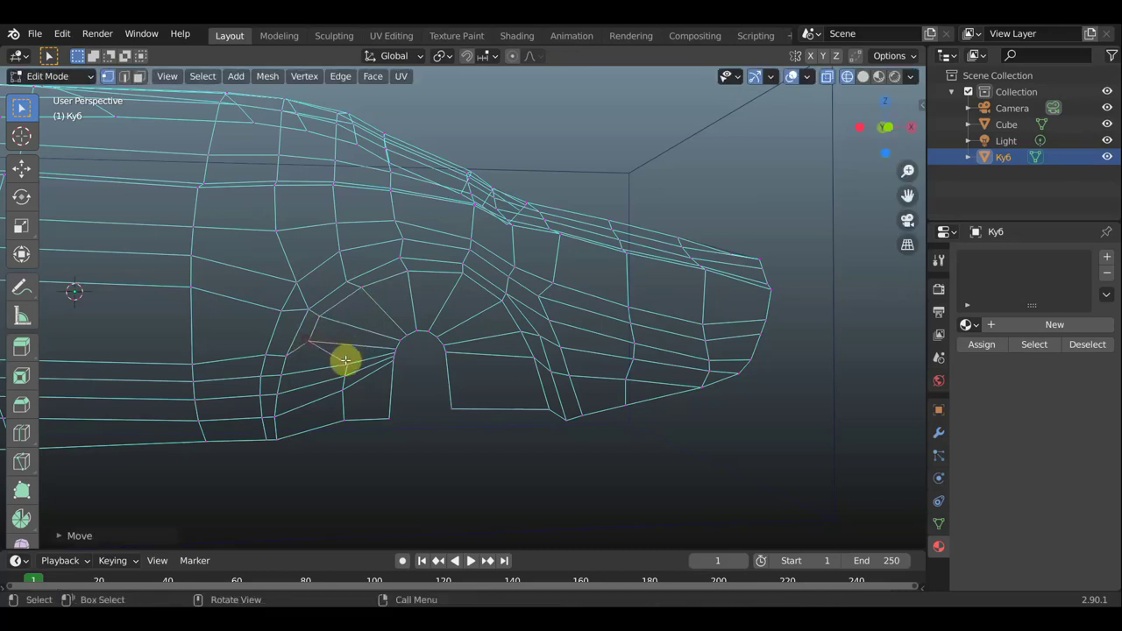
{"action": "key", "text": "g"}
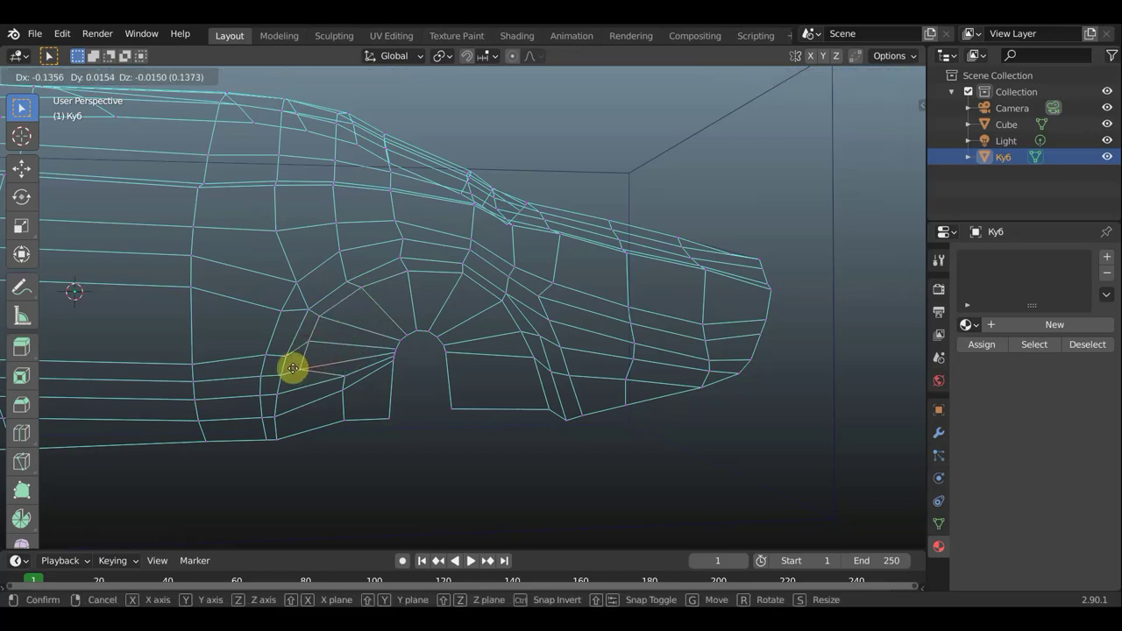
{"action": "left_click", "coordinate": [295, 369]}
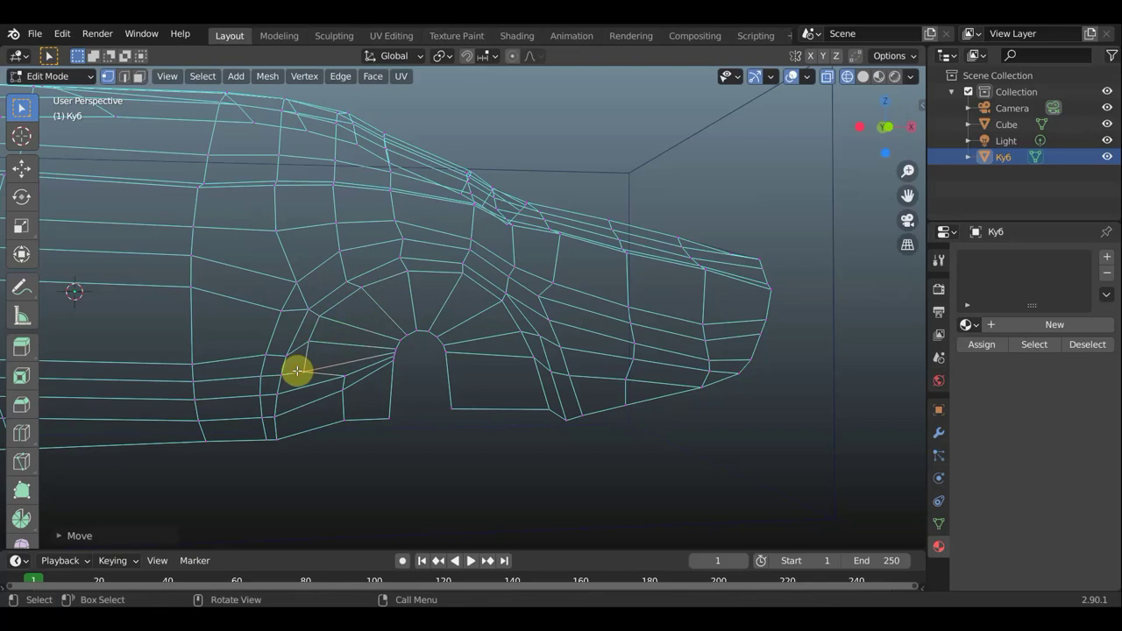
{"action": "left_click", "coordinate": [341, 379]}
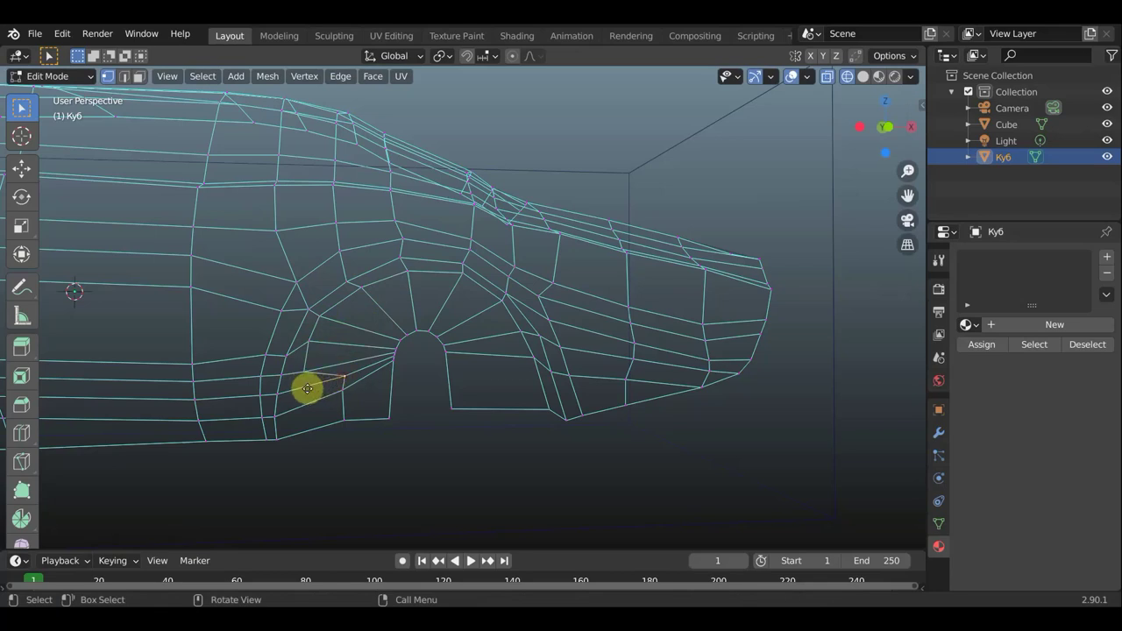
{"action": "key", "text": "g"}
{"action": "left_click", "coordinate": [267, 399]}
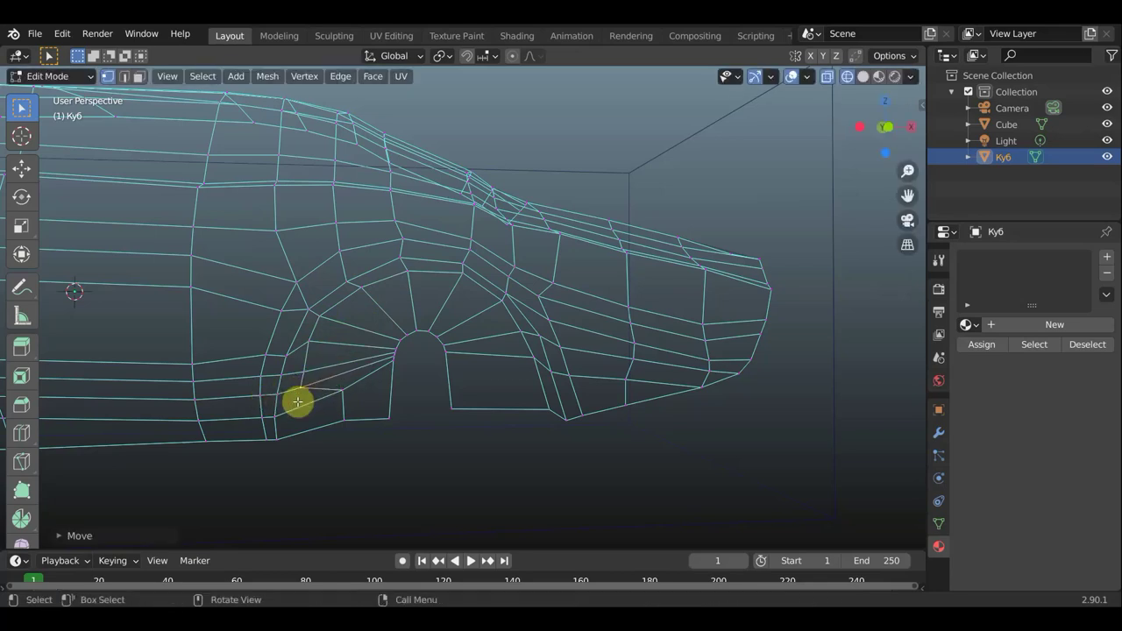
{"action": "key", "text": "g"}
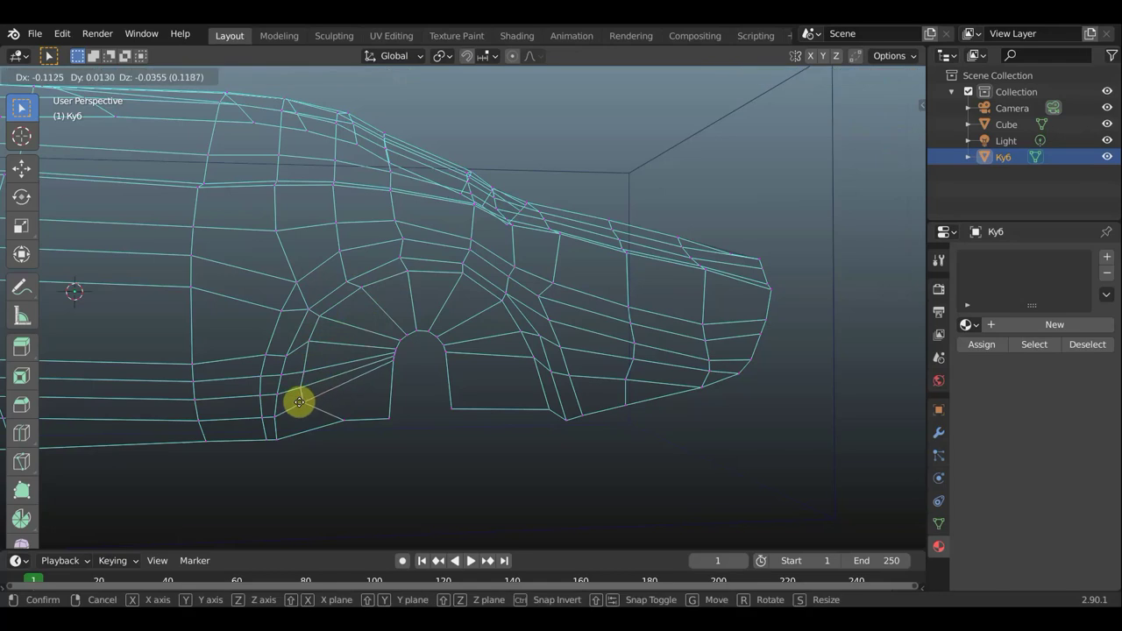
{"action": "left_click", "coordinate": [301, 404]}
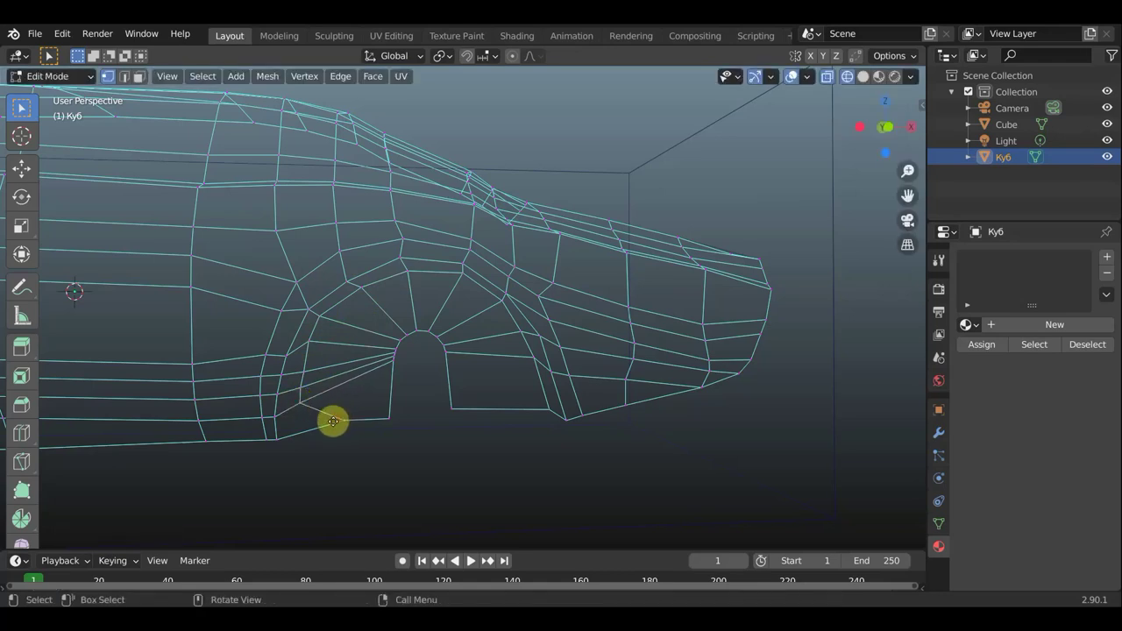
{"action": "key", "text": "g"}
{"action": "left_click", "coordinate": [299, 425]}
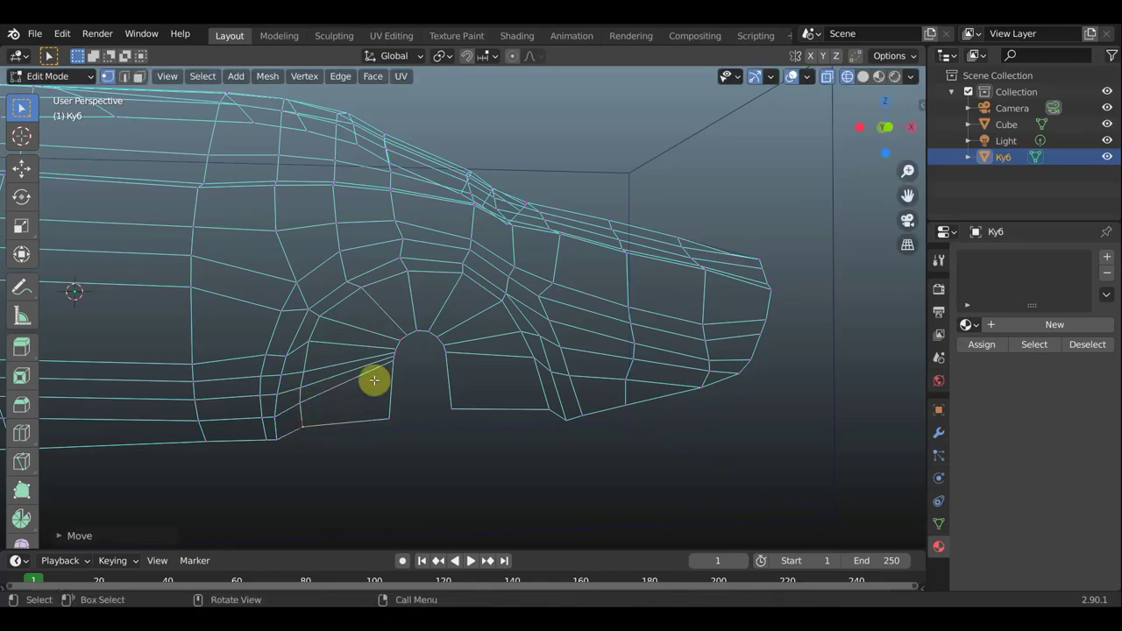
Straighten the opening's side and top vertices, then select its lower-left and lower-right corners
{"action": "left_click", "coordinate": [396, 365]}
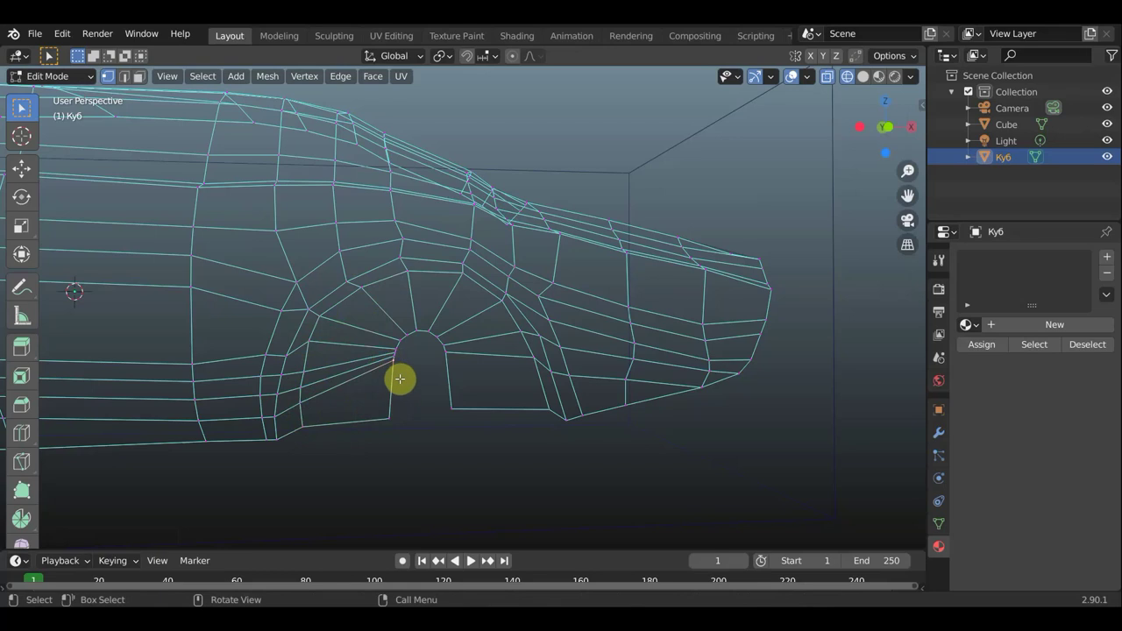
{"action": "key", "text": "g"}
{"action": "left_click", "coordinate": [394, 408]}
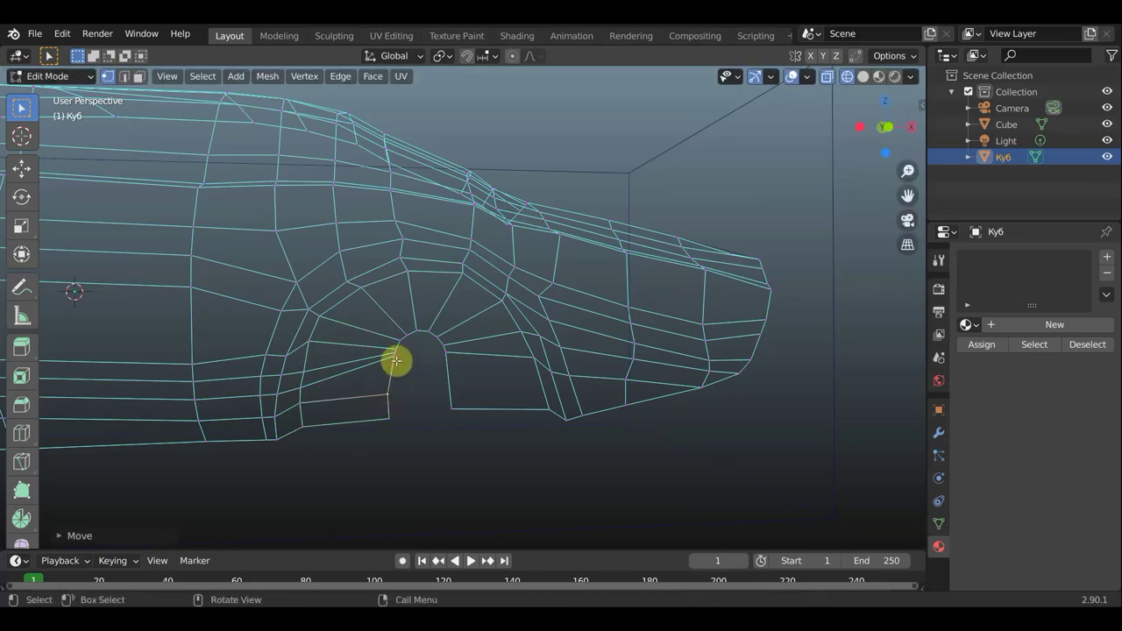
{"action": "left_click", "coordinate": [395, 363]}
{"action": "key", "text": "g"}
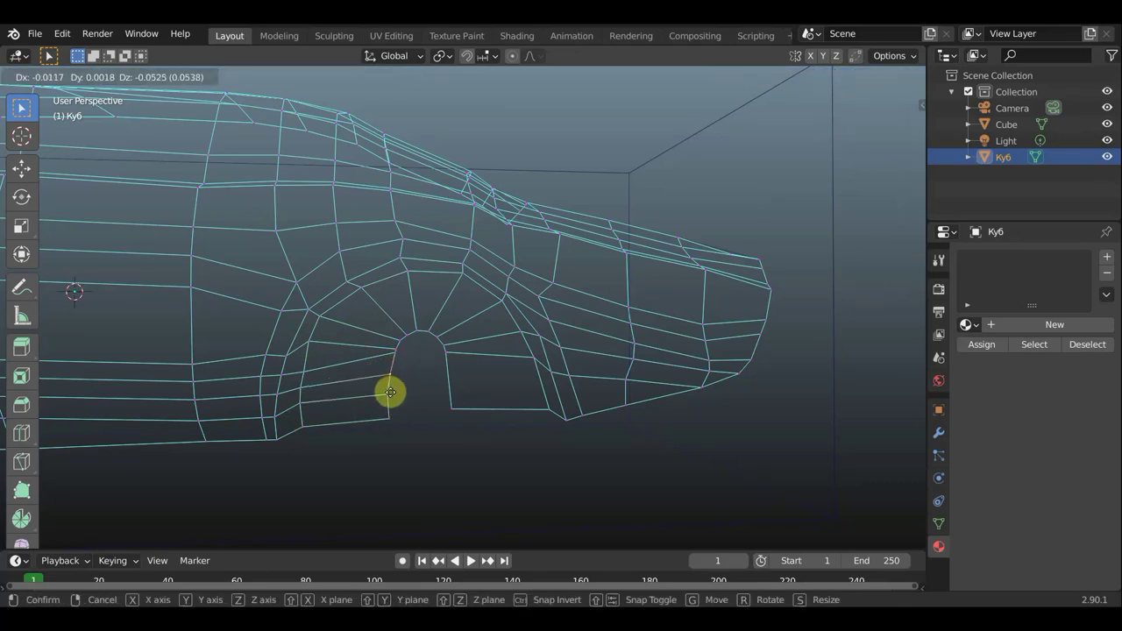
{"action": "left_click", "coordinate": [389, 381]}
{"action": "key", "text": "g"}
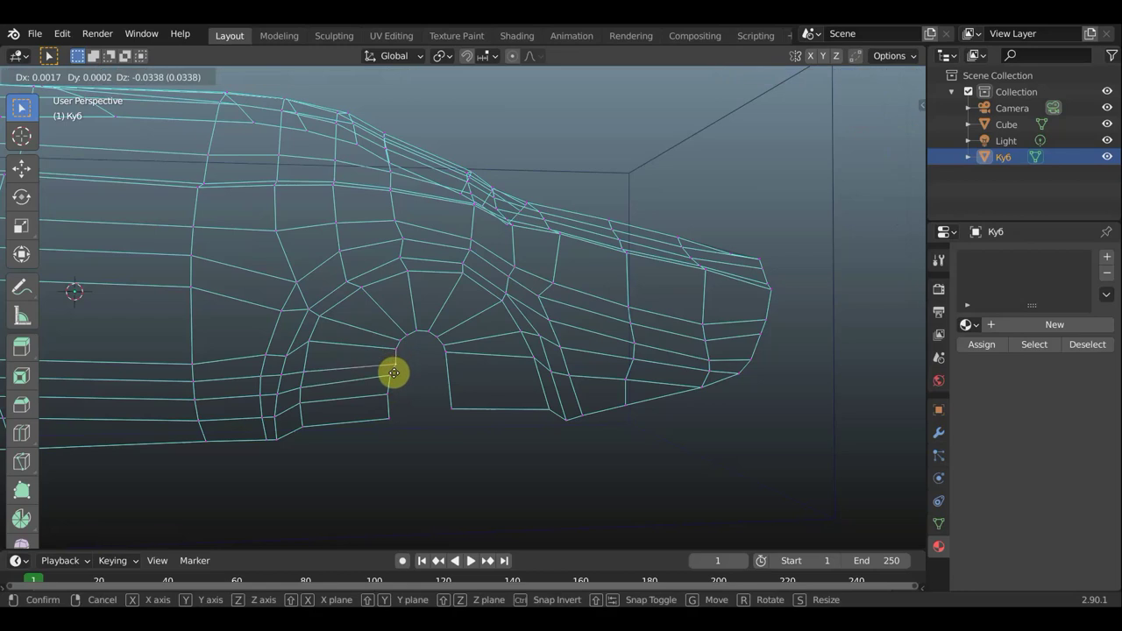
{"action": "left_click", "coordinate": [396, 350]}
{"action": "key", "text": "g"}
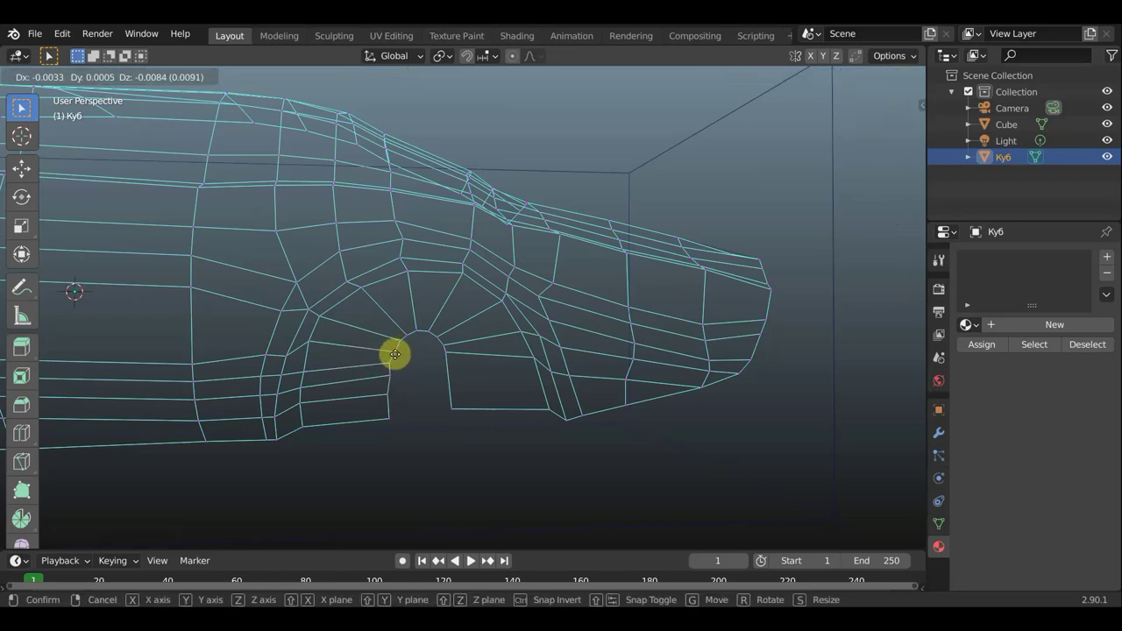
{"action": "left_click", "coordinate": [395, 351]}
{"action": "key", "text": "g"}
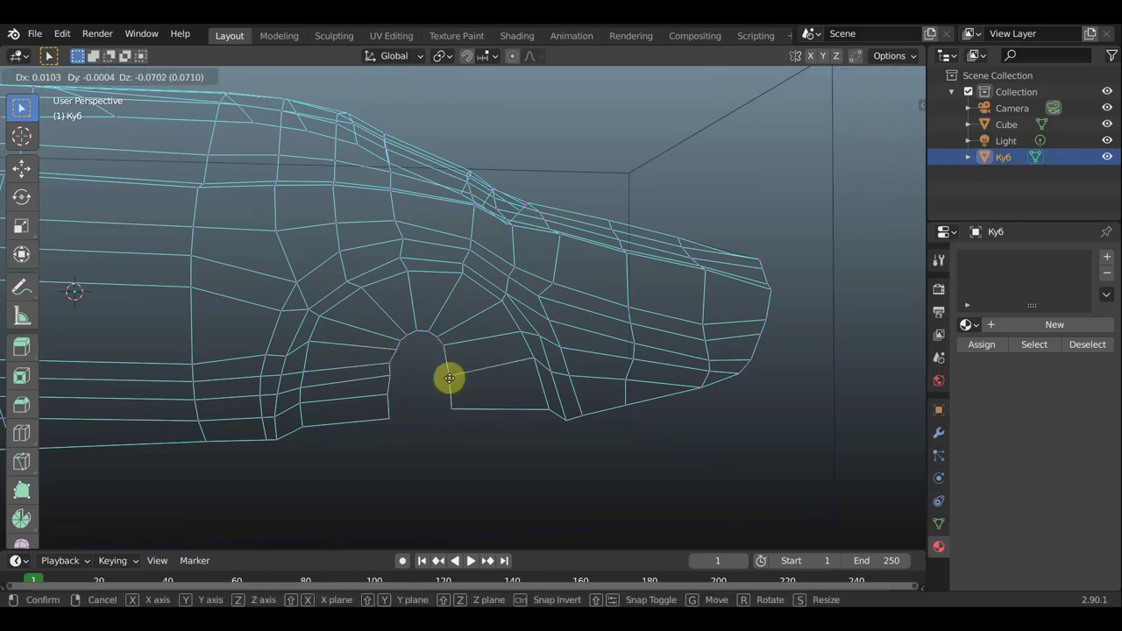
{"action": "left_click", "coordinate": [448, 347]}
{"action": "key", "text": "g"}
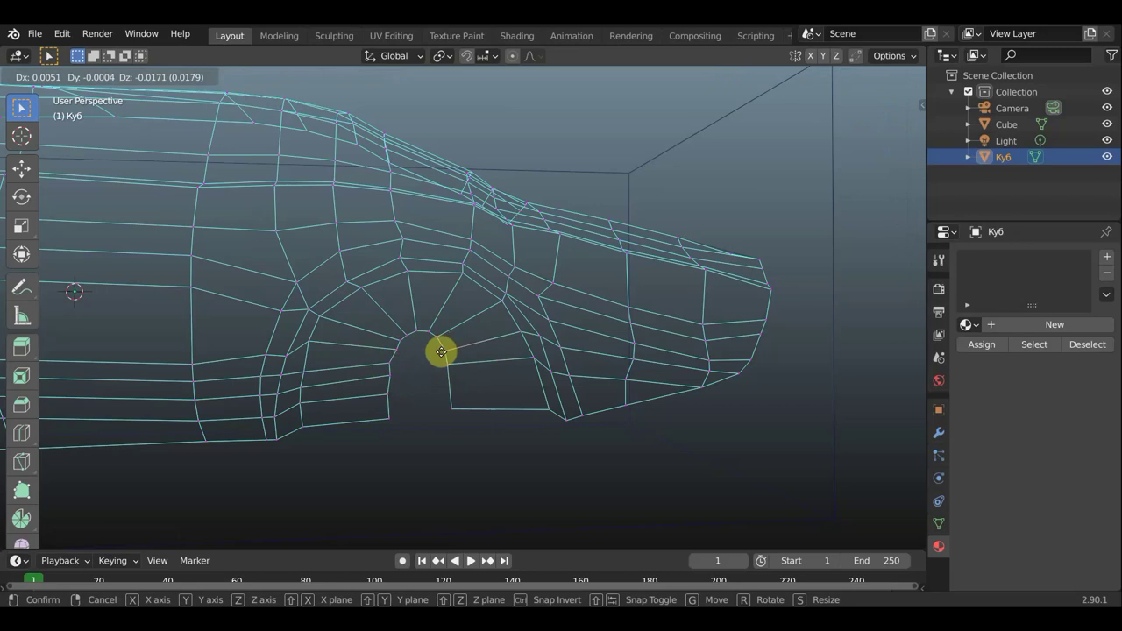
{"action": "left_click", "coordinate": [444, 354]}
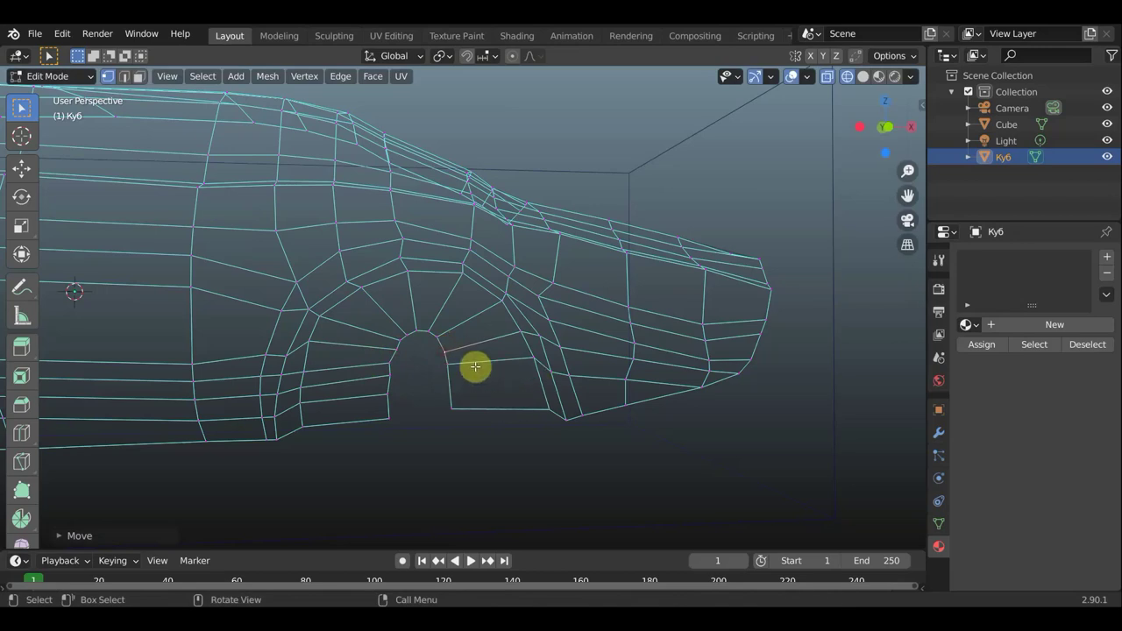
{"action": "left_click", "coordinate": [388, 418], "text": "shift"}
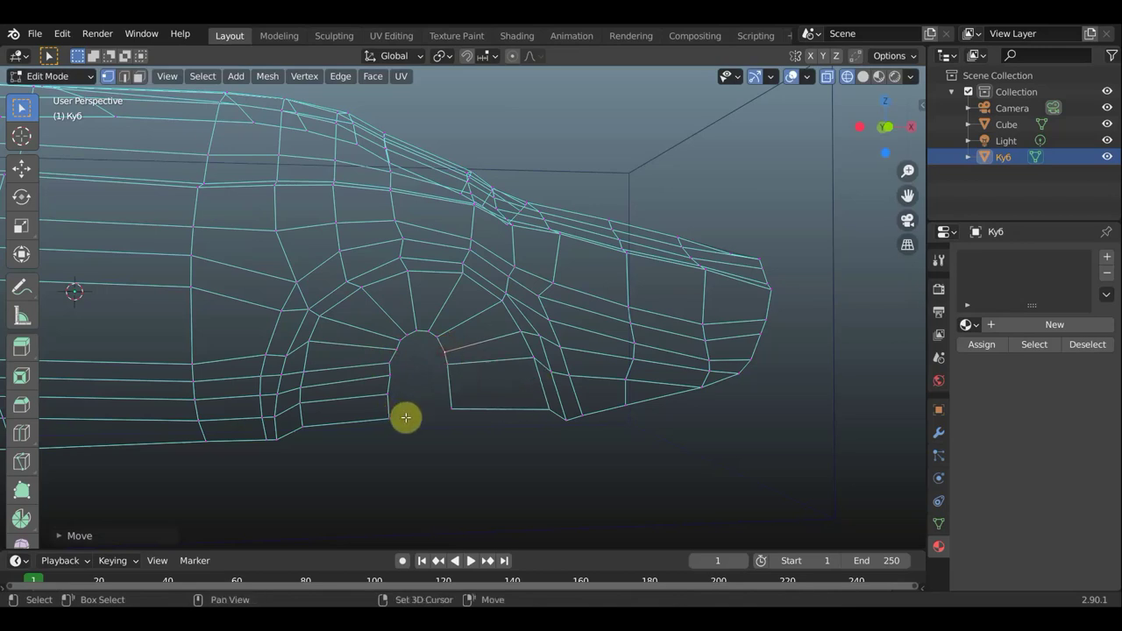
{"action": "left_click", "coordinate": [450, 409], "text": "shift"}
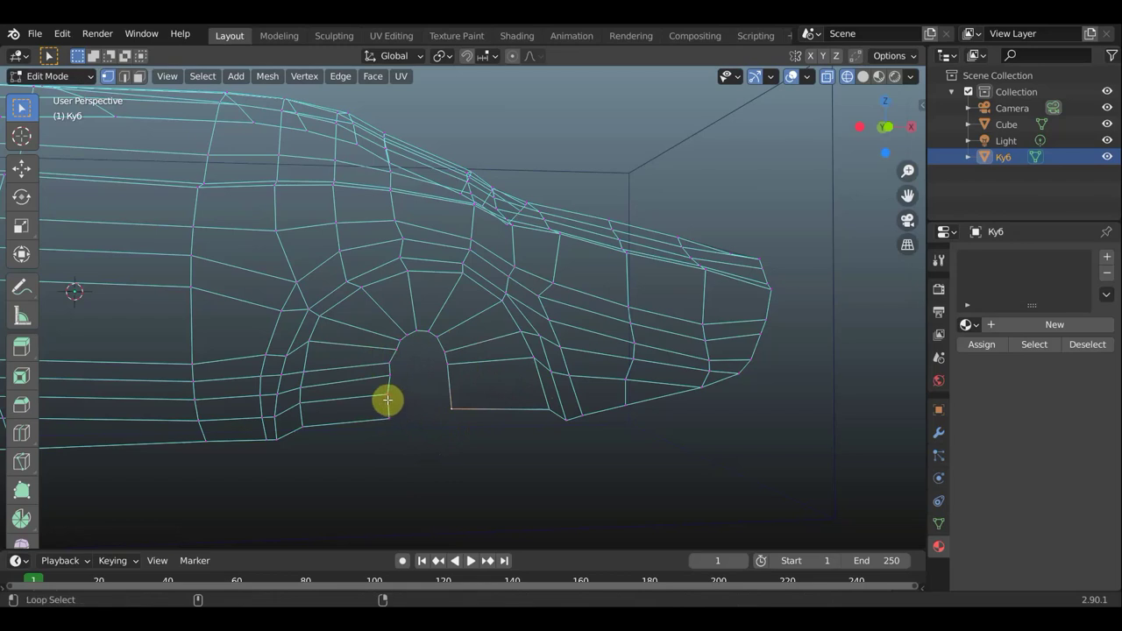
Fill the selected opening outline with a new face
{"action": "left_click", "coordinate": [415, 355], "text": "alt"}
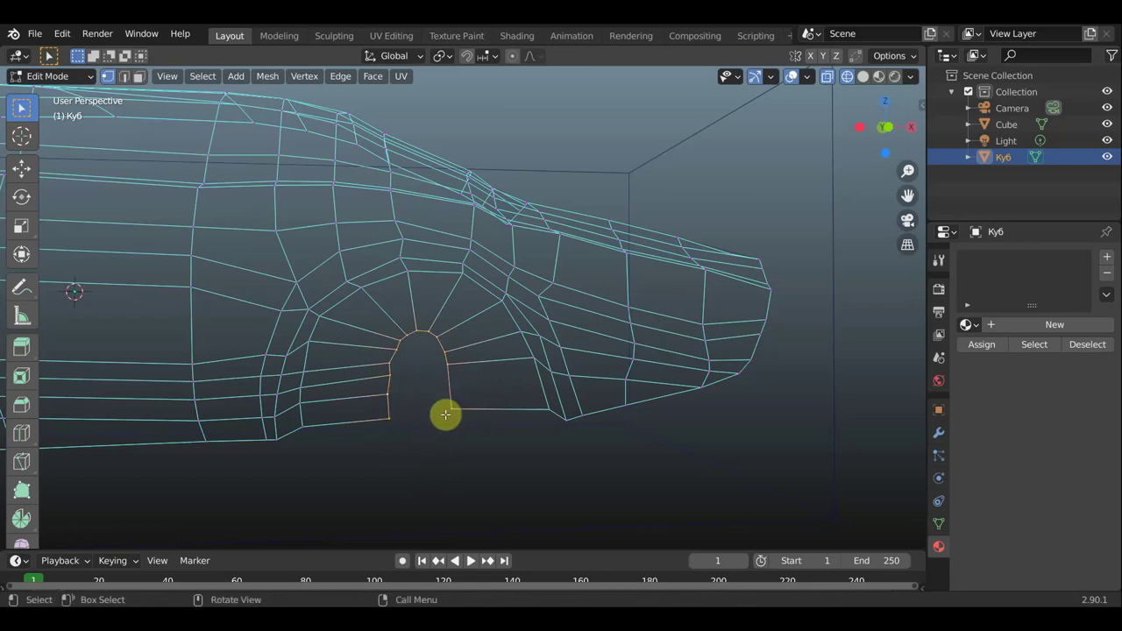
{"action": "key", "text": "f"}
{"action": "scroll", "coordinate": [476, 412], "scroll_direction": "down", "scroll_amount": 2}
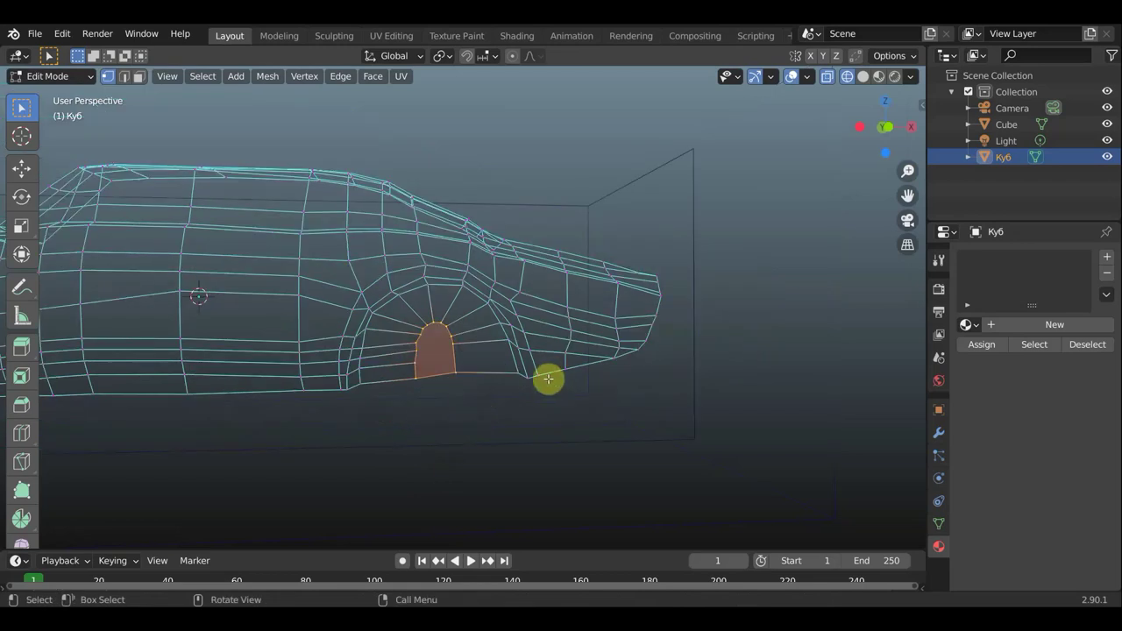
Switch to solid shading and orbit along the car's side against the blueprints
{"action": "left_click", "coordinate": [863, 76]}
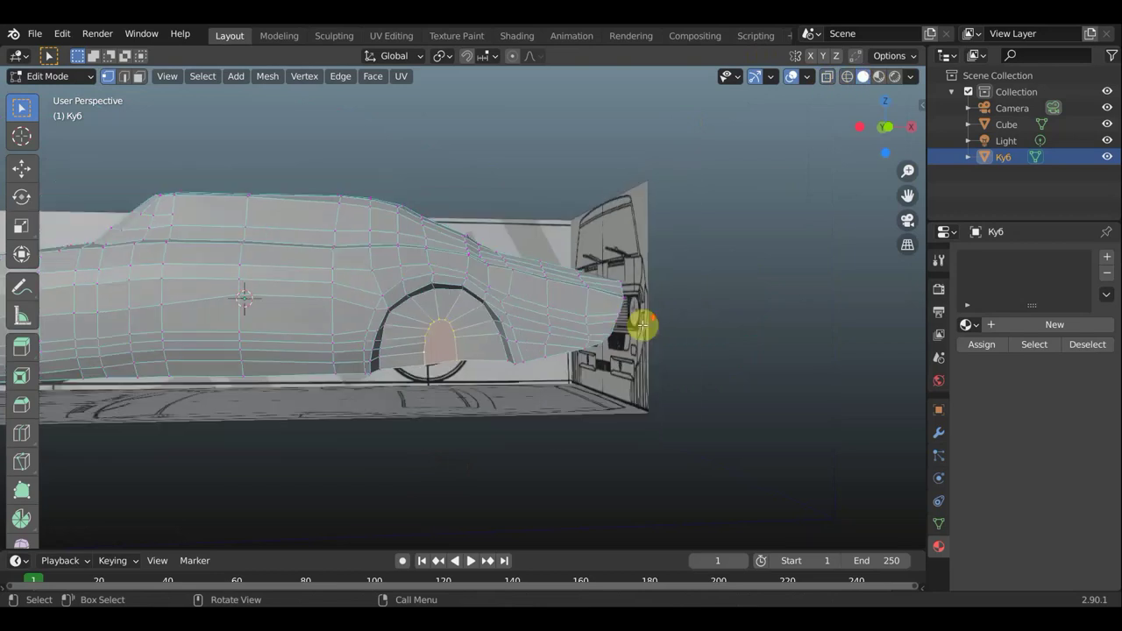
{"action": "middle_click_drag", "start_coordinate": [517, 383], "coordinate": [654, 280]}
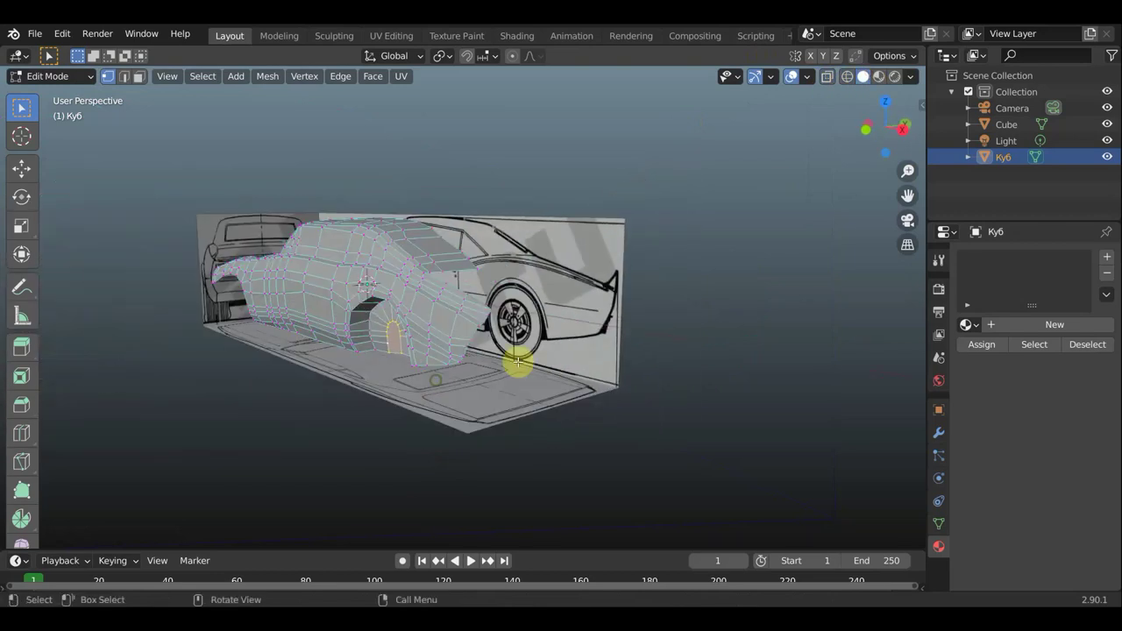
{"action": "scroll", "coordinate": [701, 277], "scroll_direction": "up", "scroll_amount": 5}
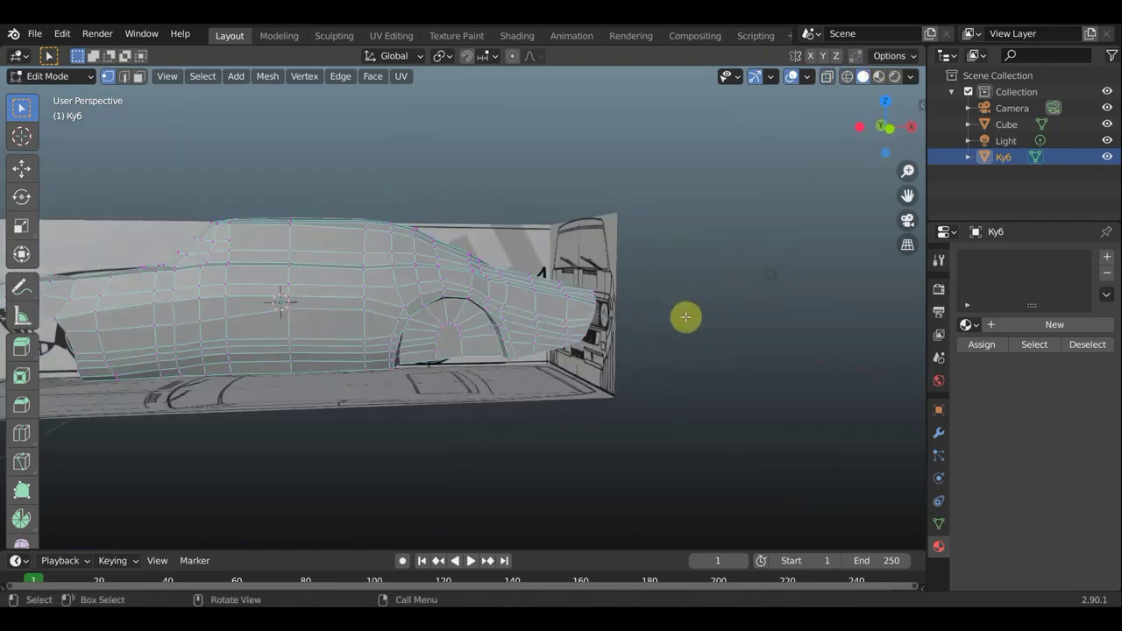
{"action": "mouse_move", "coordinate": [683, 315]}
{"action": "middle_mouse_down"}
{"action": "mouse_move", "coordinate": [546, 328]}
{"action": "mouse_move", "coordinate": [548, 226]}
{"action": "mouse_move", "coordinate": [476, 250]}
{"action": "mouse_move", "coordinate": [465, 318]}
{"action": "mouse_move", "coordinate": [608, 341]}
{"action": "mouse_move", "coordinate": [591, 330]}
{"action": "mouse_move", "coordinate": [358, 353]}
{"action": "mouse_move", "coordinate": [416, 325]}
{"action": "mouse_move", "coordinate": [396, 300]}
{"action": "mouse_move", "coordinate": [531, 274]}
{"action": "middle_mouse_up"}
Zoom in on the wheel arch and nudge two body vertices beside the arch lip
{"action": "scroll", "coordinate": [412, 350], "scroll_direction": "up", "scroll_amount": 2}
{"action": "scroll", "coordinate": [404, 316], "scroll_direction": "up", "scroll_amount": 2}
{"action": "scroll", "coordinate": [400, 302], "scroll_direction": "down", "scroll_amount": 3}
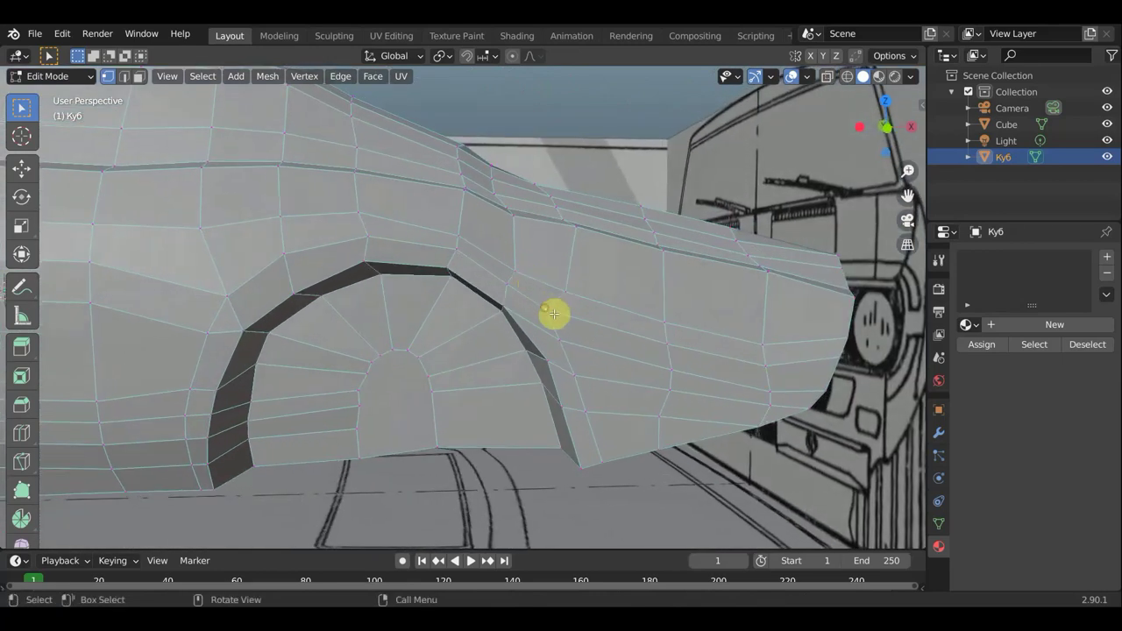
{"action": "key", "text": "g"}
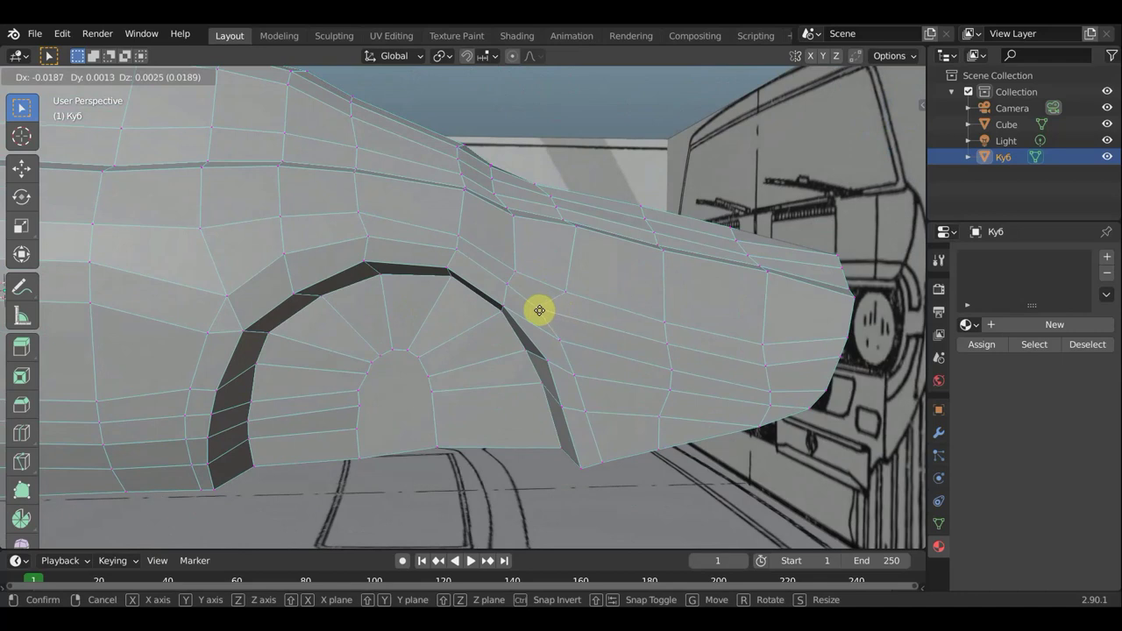
{"action": "left_click", "coordinate": [539, 310]}
{"action": "key", "text": "g"}
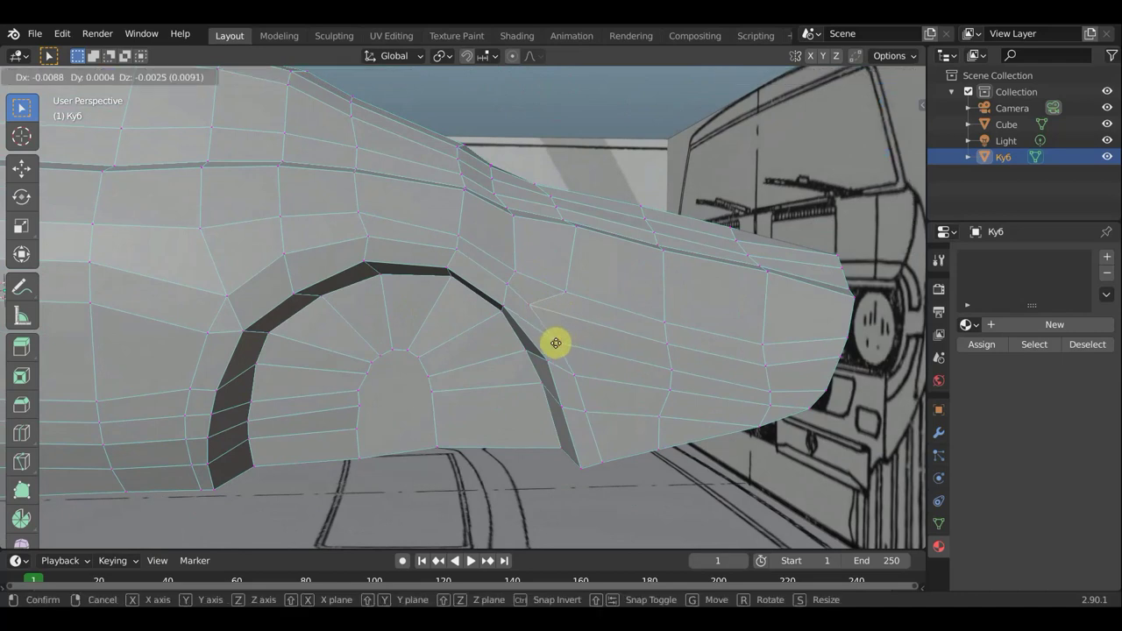
{"action": "left_click", "coordinate": [573, 373]}
{"action": "mouse_move", "coordinate": [510, 334]}
{"action": "middle_mouse_down"}
{"action": "mouse_move", "coordinate": [434, 335]}
{"action": "mouse_move", "coordinate": [488, 328]}
{"action": "middle_mouse_up"}
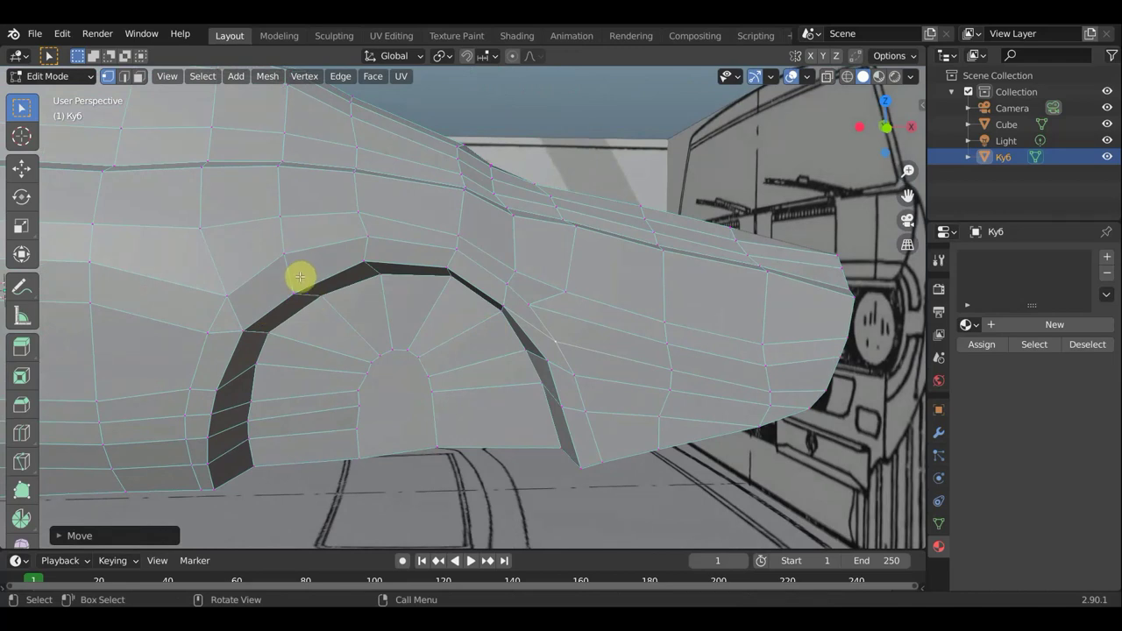
In face mode, select the lip faces from the arch's rear edge over the top to the face below its front end
{"action": "left_click", "coordinate": [140, 79]}
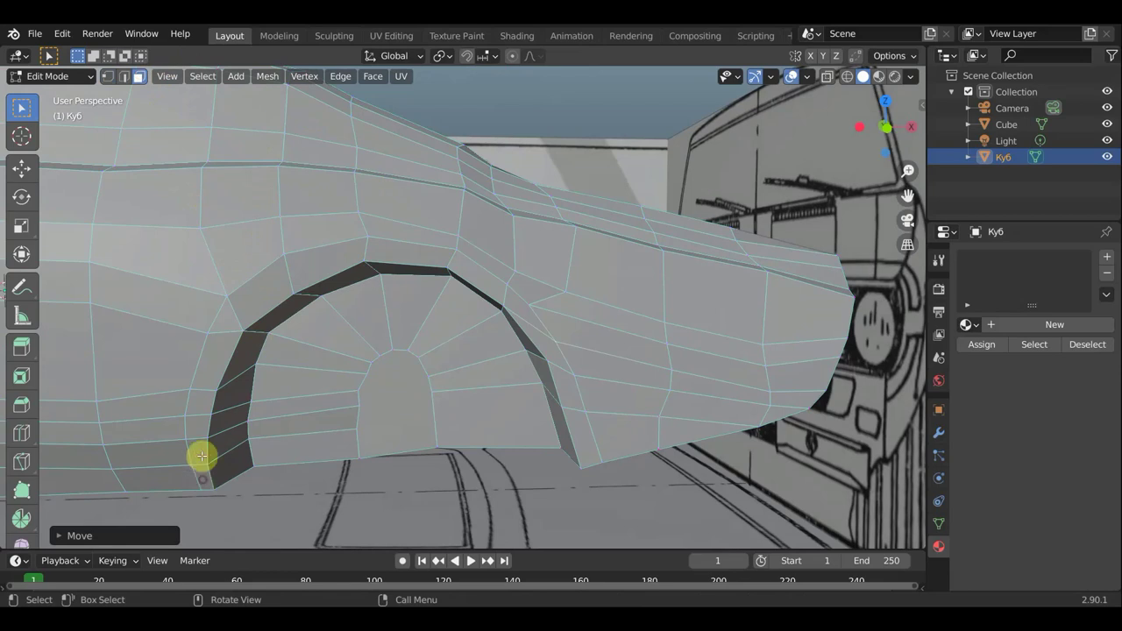
{"action": "left_click", "coordinate": [201, 466]}
{"action": "left_click", "coordinate": [196, 447], "text": "shift"}
{"action": "left_click", "coordinate": [197, 424], "text": "shift"}
{"action": "left_click", "coordinate": [205, 392], "text": "shift"}
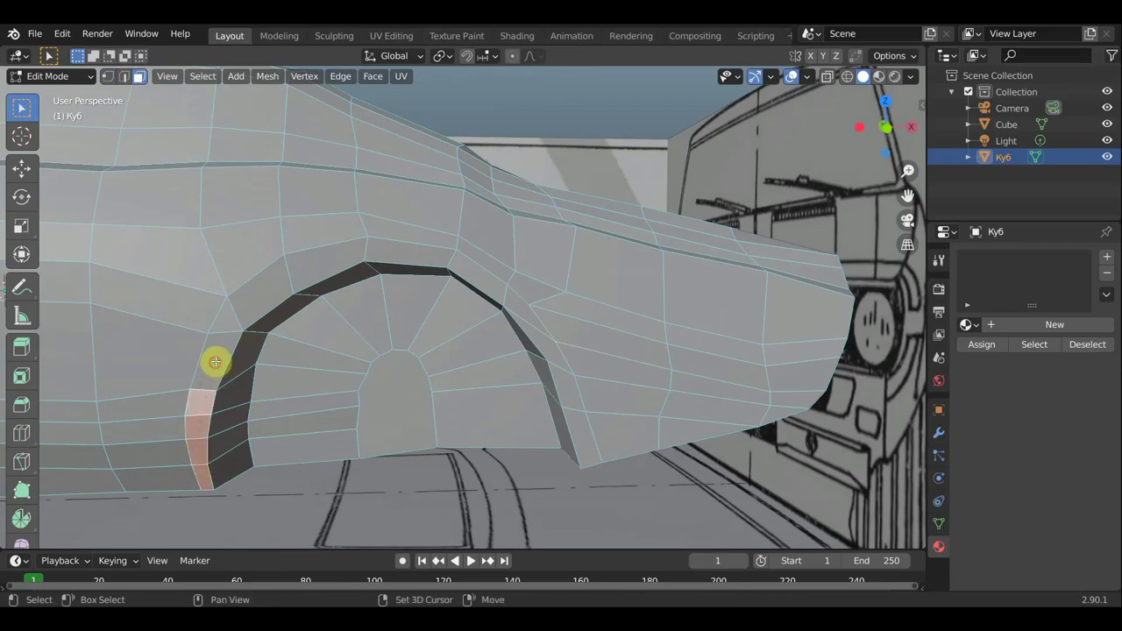
{"action": "left_click", "coordinate": [231, 314], "text": "shift"}
{"action": "left_click", "coordinate": [230, 316], "text": "shift"}
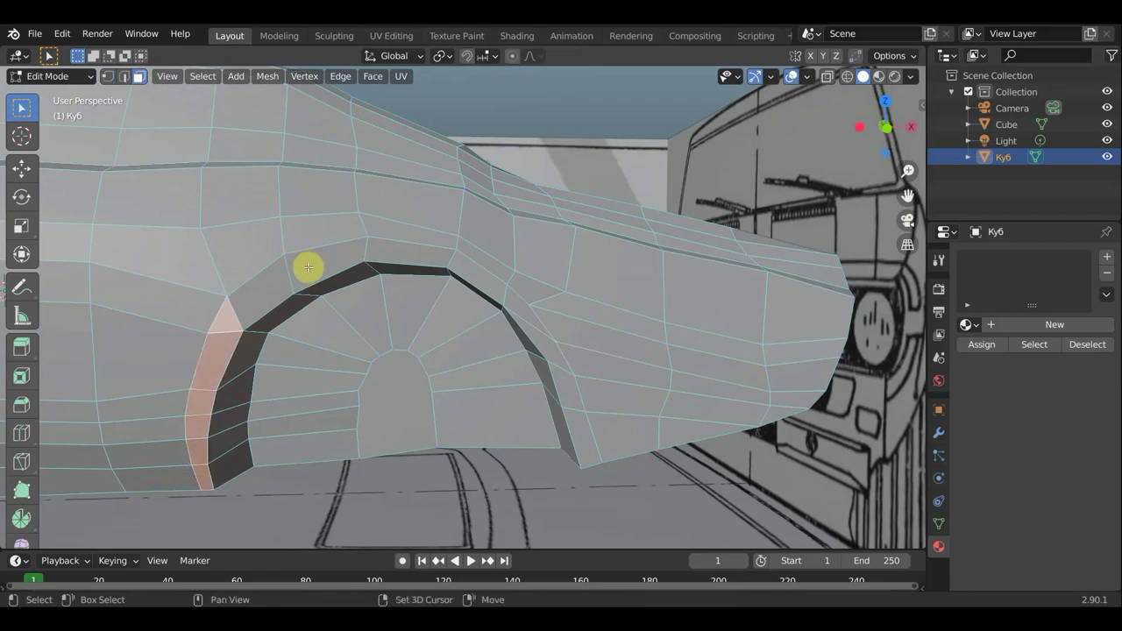
{"action": "left_click", "coordinate": [291, 280], "text": "shift"}
{"action": "left_click", "coordinate": [326, 262], "text": "shift"}
{"action": "left_click", "coordinate": [399, 252], "text": "shift"}
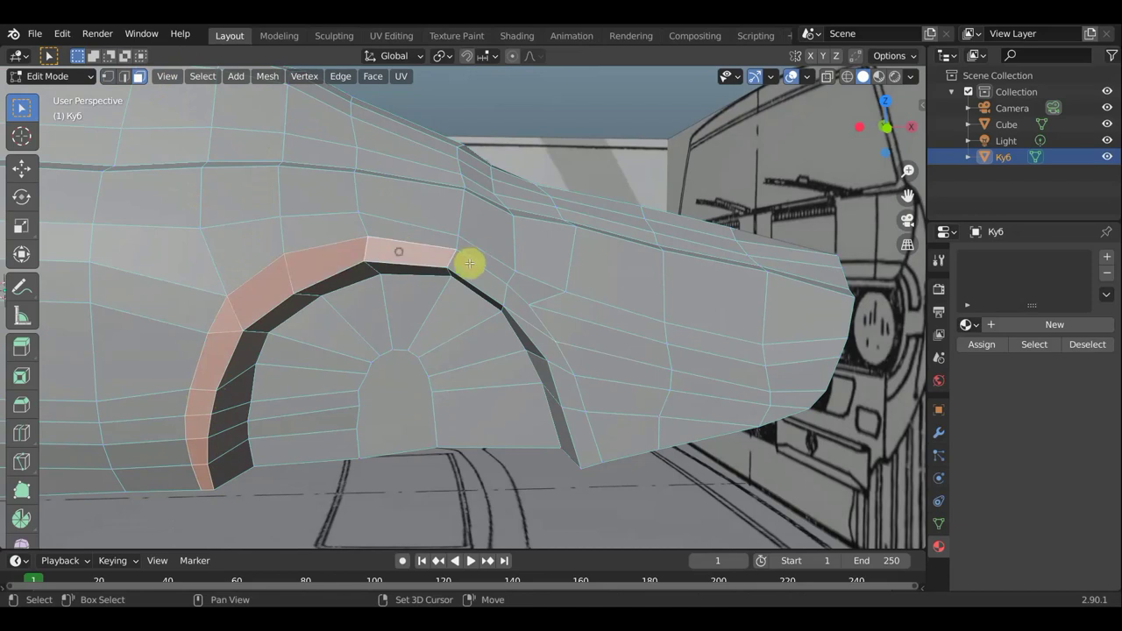
{"action": "left_click", "coordinate": [476, 274], "text": "shift"}
{"action": "left_click", "coordinate": [531, 328], "text": "shift"}
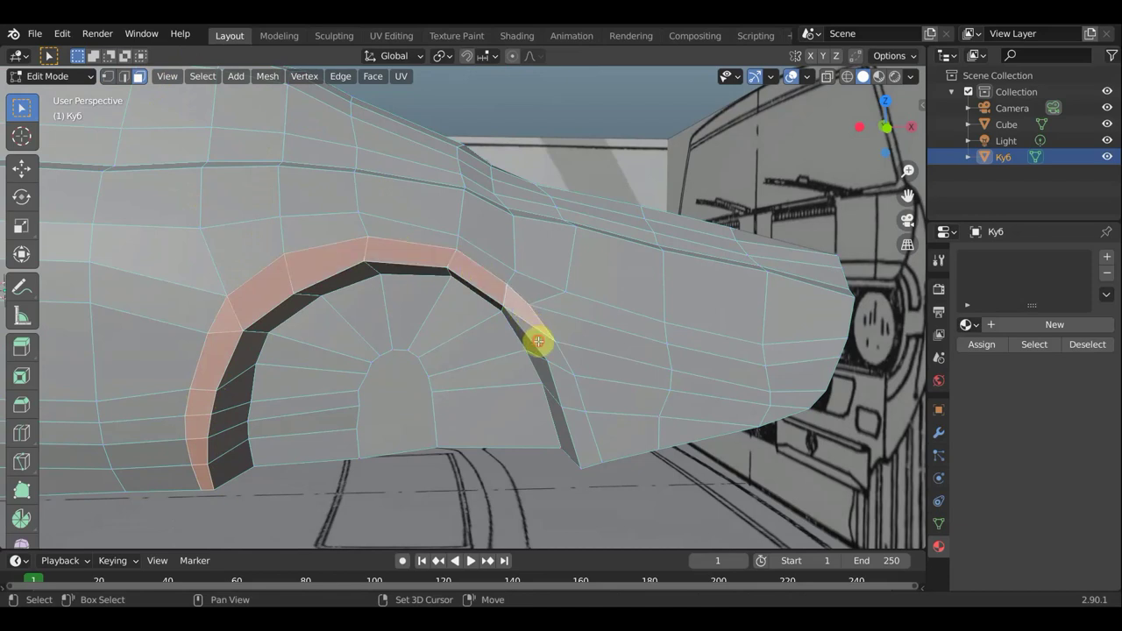
{"action": "left_click", "coordinate": [578, 437], "text": "shift"}
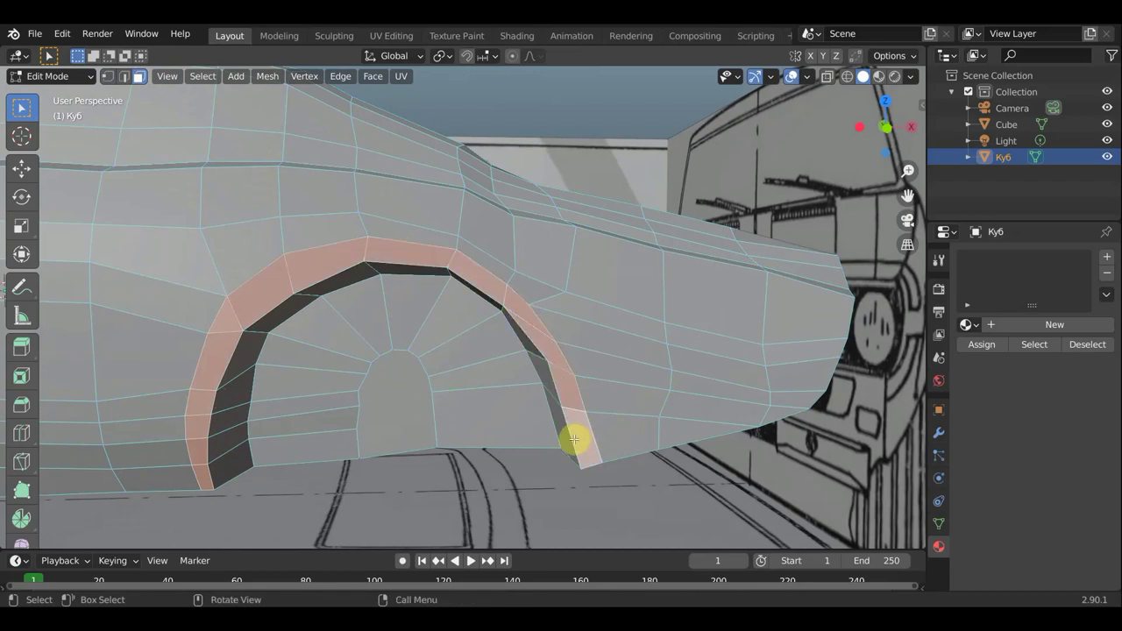
{"action": "mouse_move", "coordinate": [571, 440]}
{"action": "middle_mouse_down"}
{"action": "mouse_move", "coordinate": [417, 456]}
{"action": "mouse_move", "coordinate": [418, 514]}
{"action": "middle_mouse_up"}
Move the selected lip faces slightly inward
{"action": "key", "text": "g"}
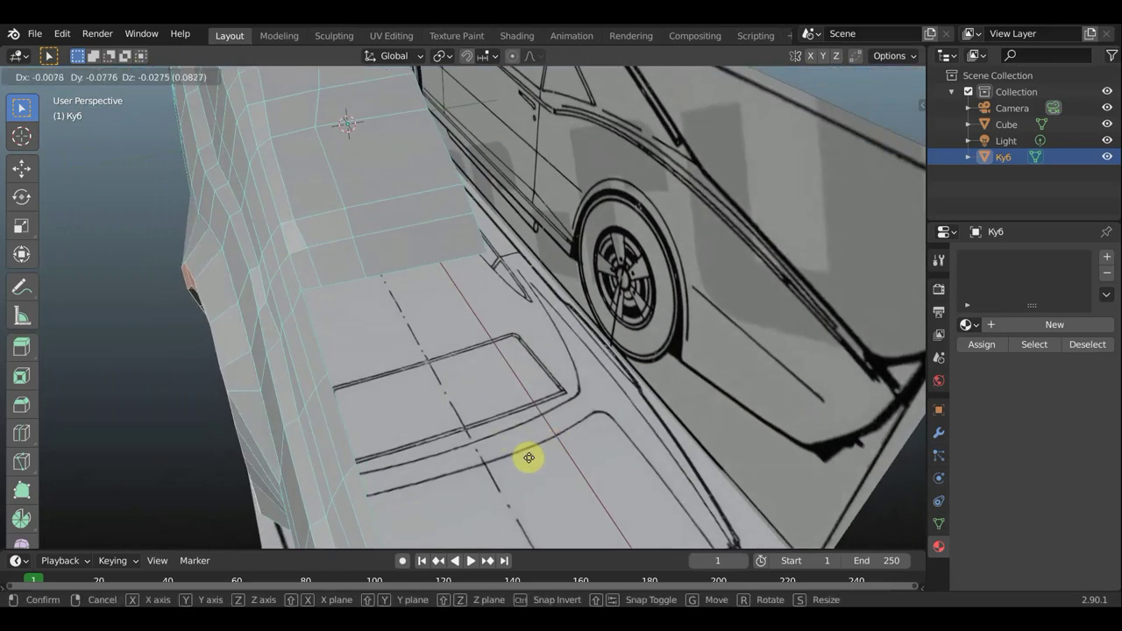
{"action": "left_click", "coordinate": [529, 458]}
{"action": "mouse_move", "coordinate": [531, 459]}
{"action": "middle_mouse_down"}
{"action": "mouse_move", "coordinate": [711, 353]}
{"action": "mouse_move", "coordinate": [776, 466]}
{"action": "middle_mouse_up"}
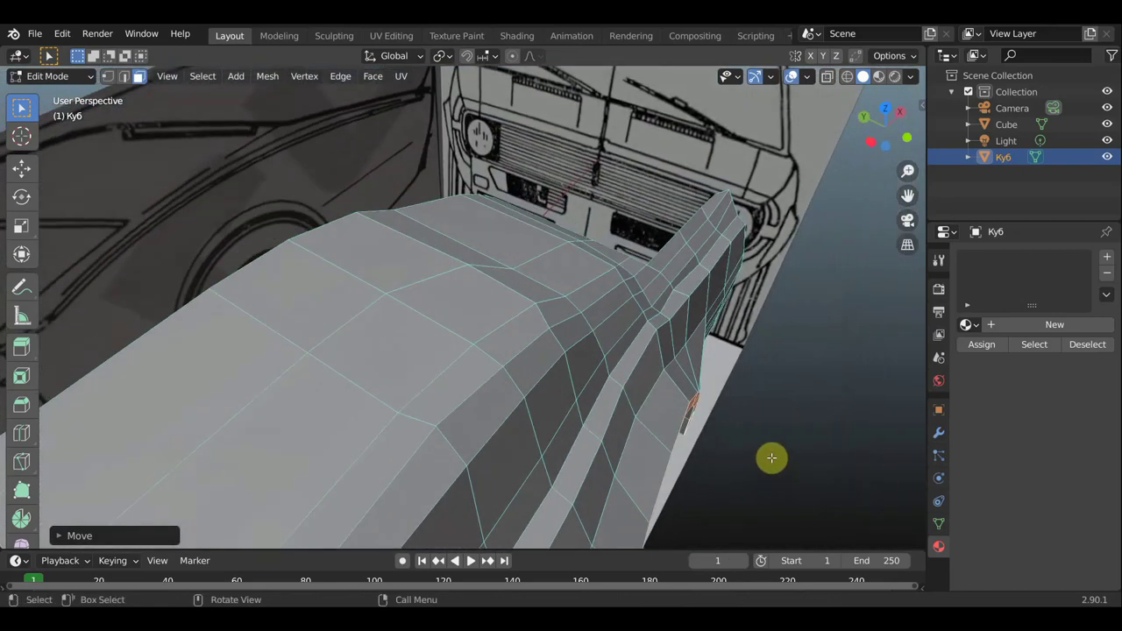
Switch to top view and zoom and pan onto the car's lower side edge
{"action": "key", "text": "KP_7"}
{"action": "scroll", "coordinate": [763, 458], "scroll_direction": "down", "scroll_amount": 3}
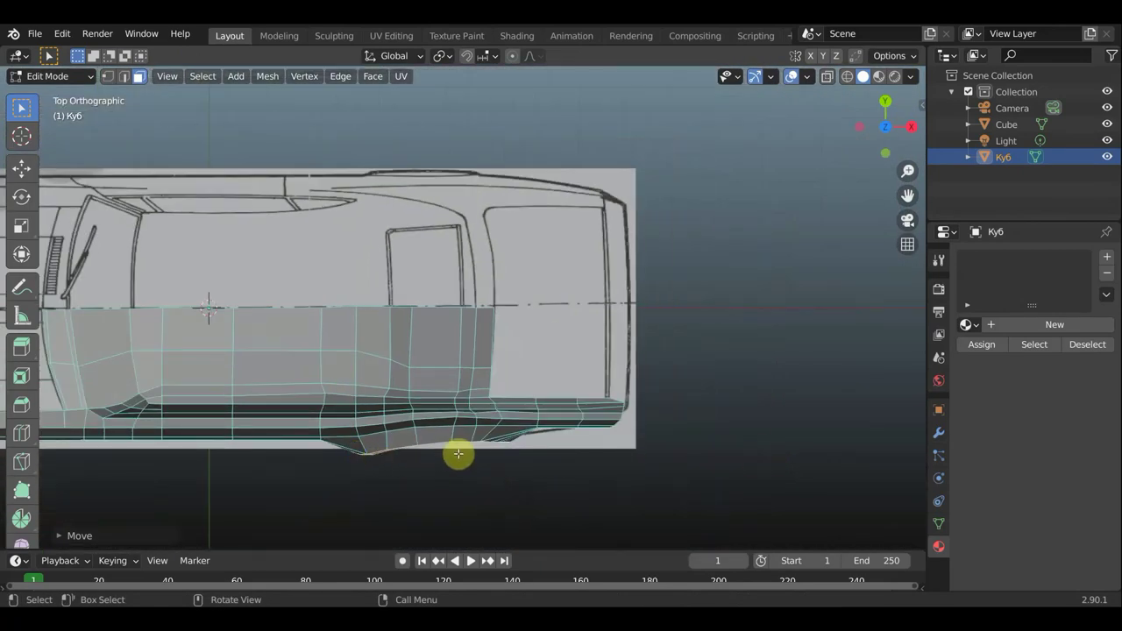
{"action": "scroll", "coordinate": [464, 456], "scroll_direction": "up", "scroll_amount": 1}
{"action": "scroll", "coordinate": [464, 456], "scroll_direction": "up", "scroll_amount": 1}
{"action": "middle_click_drag", "start_coordinate": [486, 463], "coordinate": [546, 321], "text": "shift"}
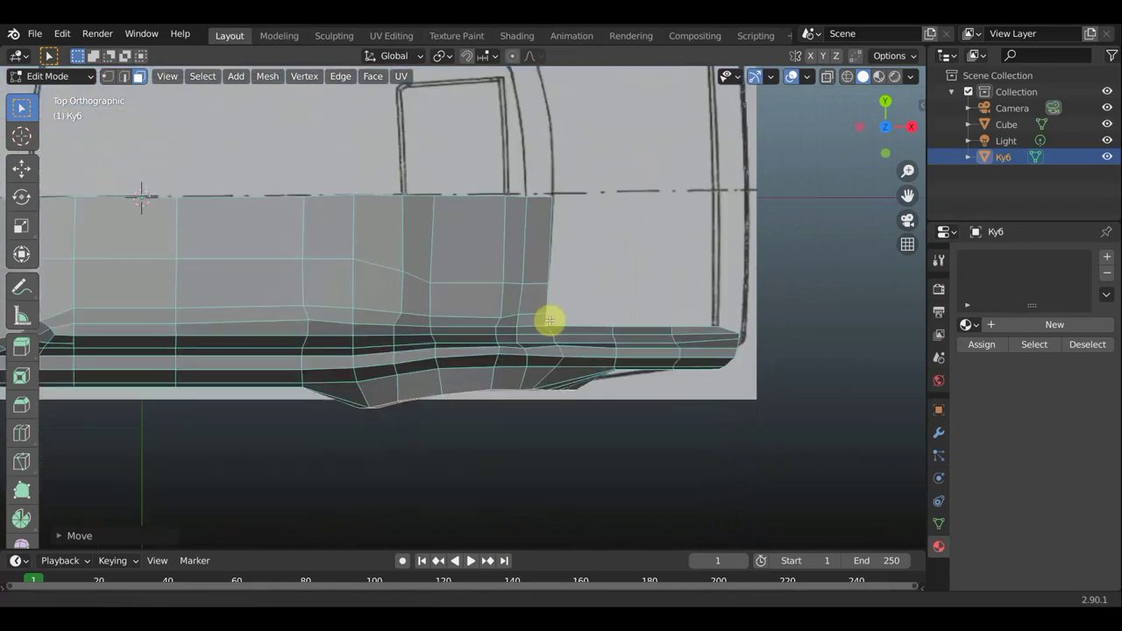
{"action": "scroll", "coordinate": [562, 370], "scroll_direction": "up", "scroll_amount": 1}
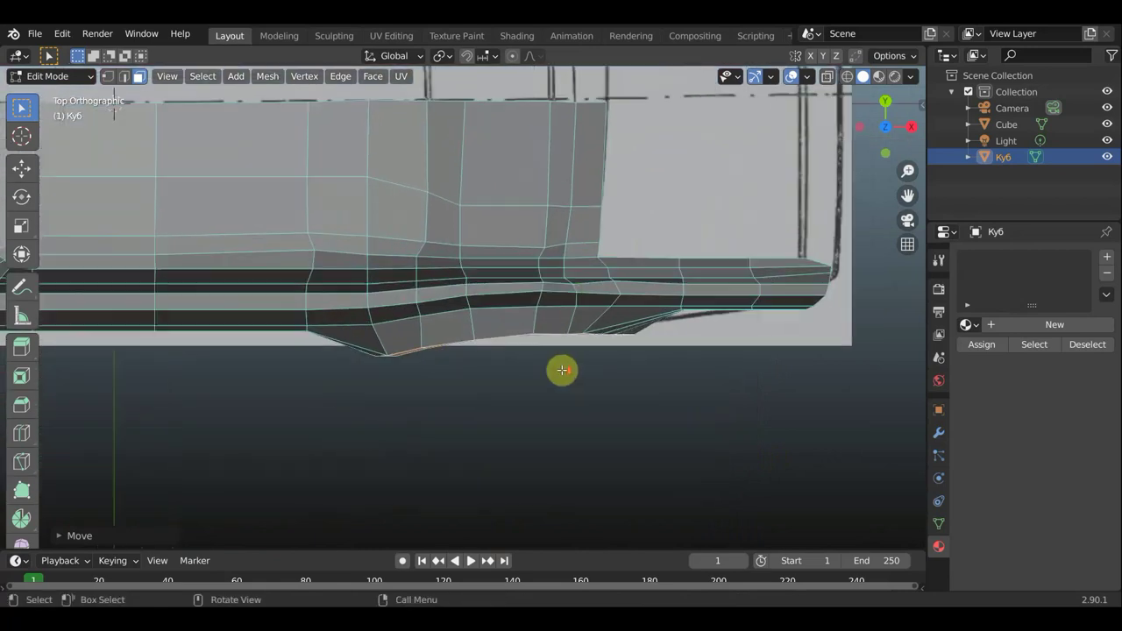
{"action": "scroll", "coordinate": [606, 341], "scroll_direction": "up", "scroll_amount": 1}
{"action": "scroll", "coordinate": [579, 386], "scroll_direction": "up", "scroll_amount": 1}
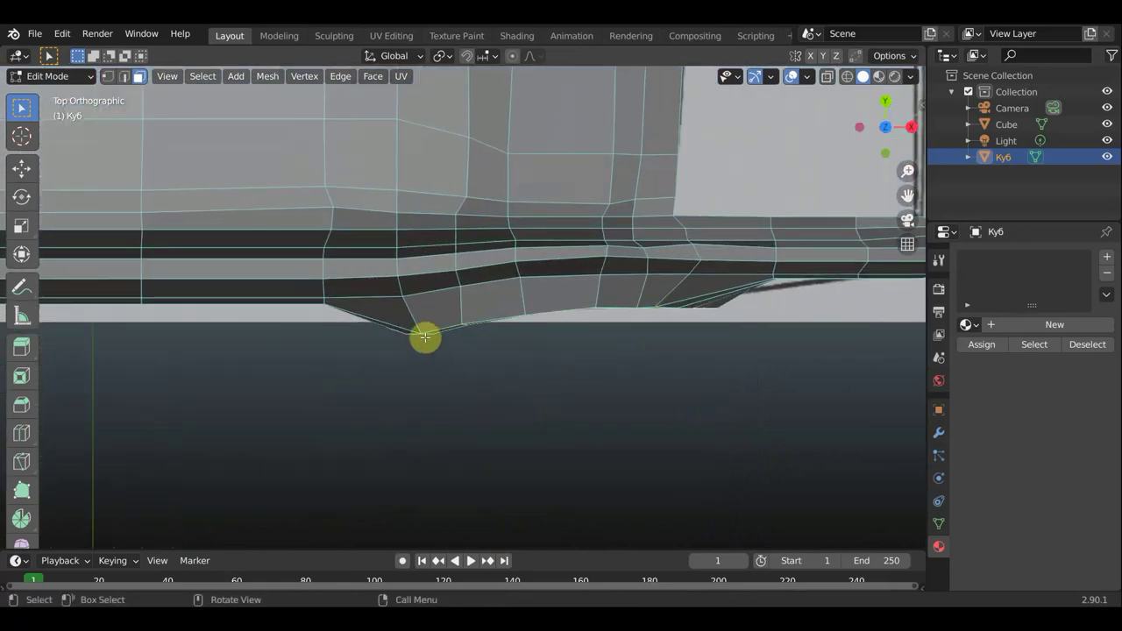
In vertex mode, adjust the vertices along the lower body edge
{"action": "left_click", "coordinate": [108, 76]}
{"action": "mouse_move", "coordinate": [386, 298]}
{"action": "middle_mouse_down"}
{"action": "mouse_move", "coordinate": [376, 284]}
{"action": "mouse_move", "coordinate": [454, 400]}
{"action": "middle_mouse_up"}
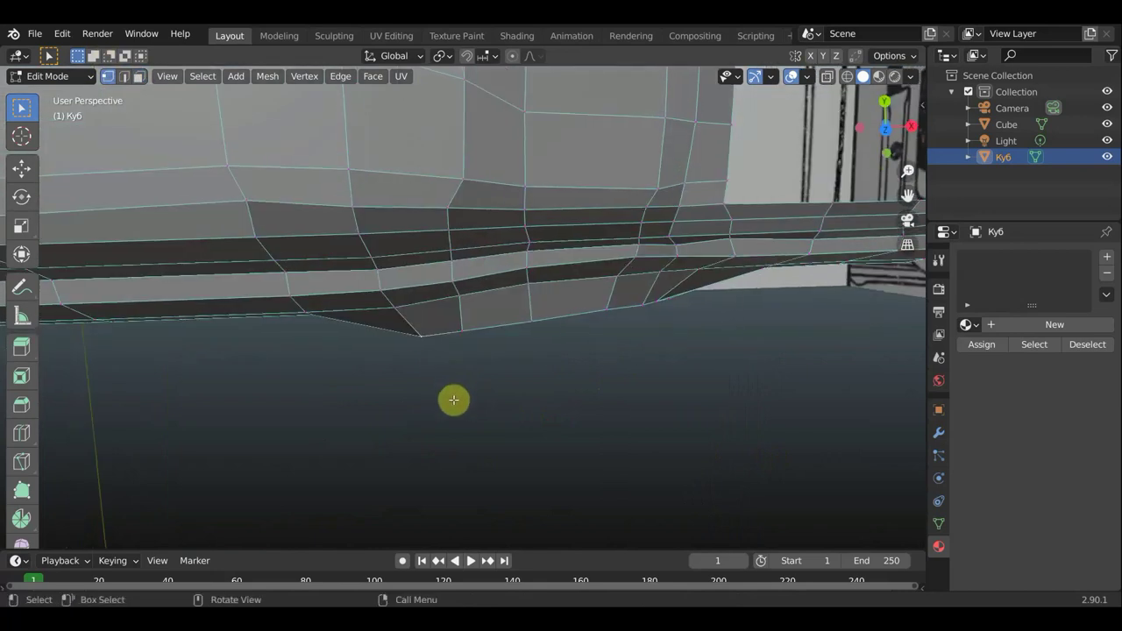
{"action": "key", "text": "g"}
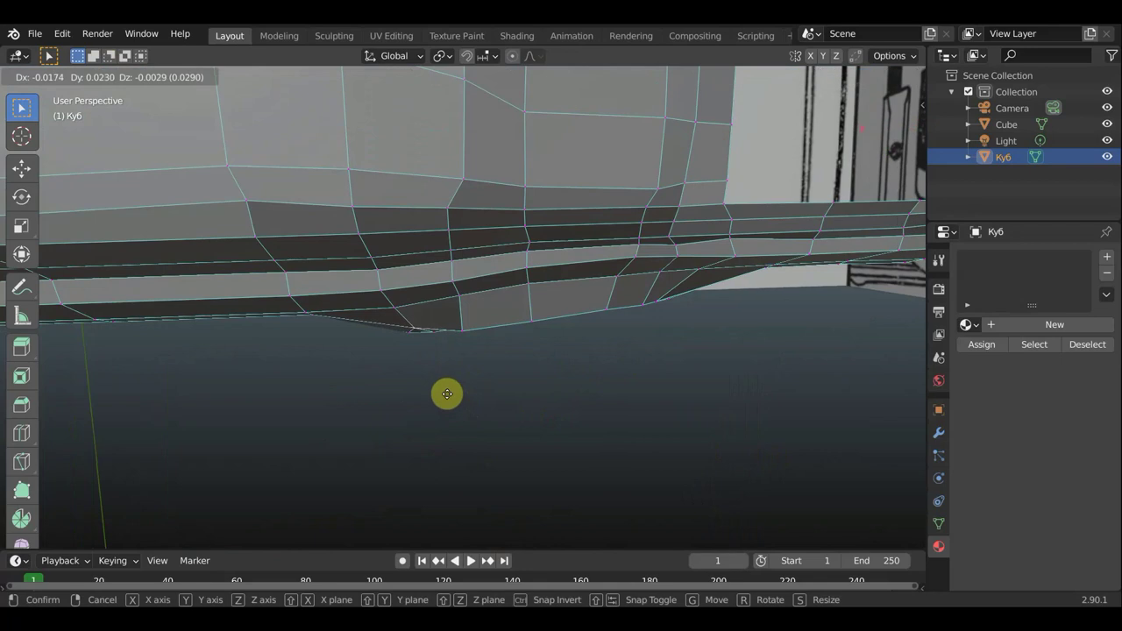
{"action": "left_click", "coordinate": [459, 387]}
{"action": "key", "text": "g"}
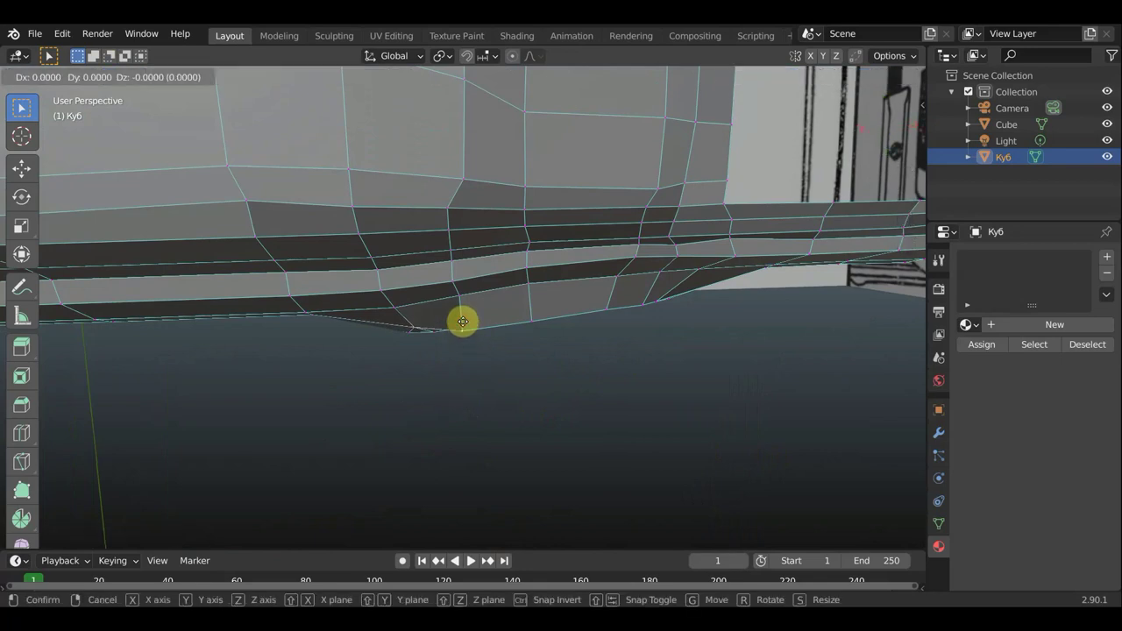
{"action": "left_click", "coordinate": [462, 320]}
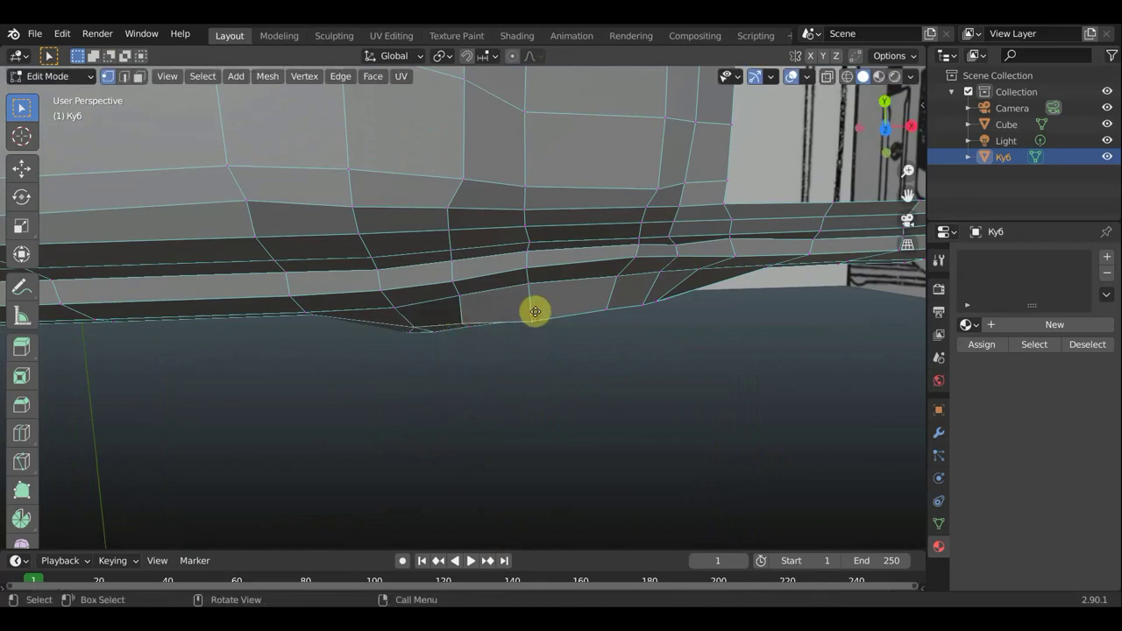
{"action": "key", "text": "g"}
{"action": "left_click", "coordinate": [592, 310]}
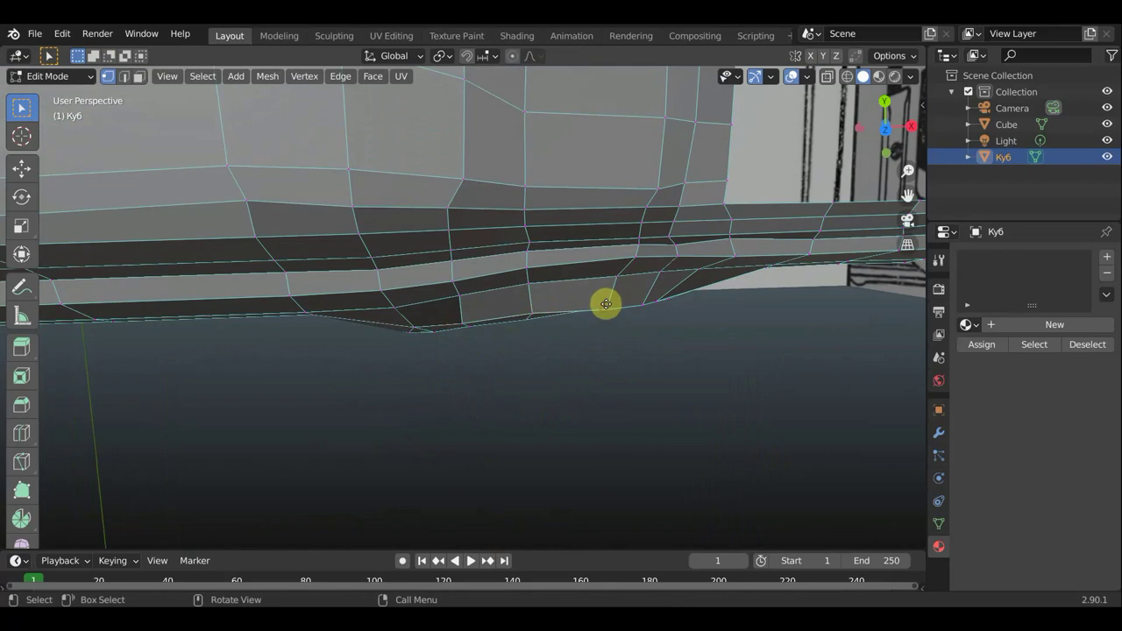
{"action": "key", "text": "g"}
{"action": "left_click", "coordinate": [513, 328]}
Raise and nudge two wheel-arch vertices to match the blueprint
{"action": "mouse_move", "coordinate": [538, 300]}
{"action": "middle_mouse_down"}
{"action": "mouse_move", "coordinate": [578, 210]}
{"action": "mouse_move", "coordinate": [461, 168]}
{"action": "mouse_move", "coordinate": [394, 168]}
{"action": "middle_mouse_up"}
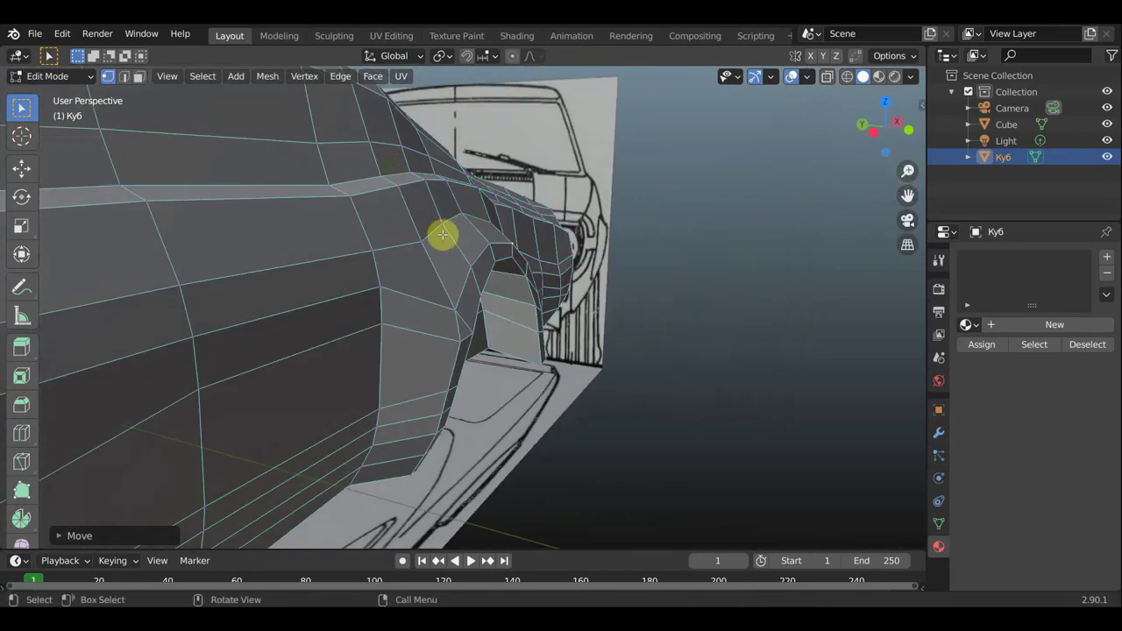
{"action": "key", "text": "g"}
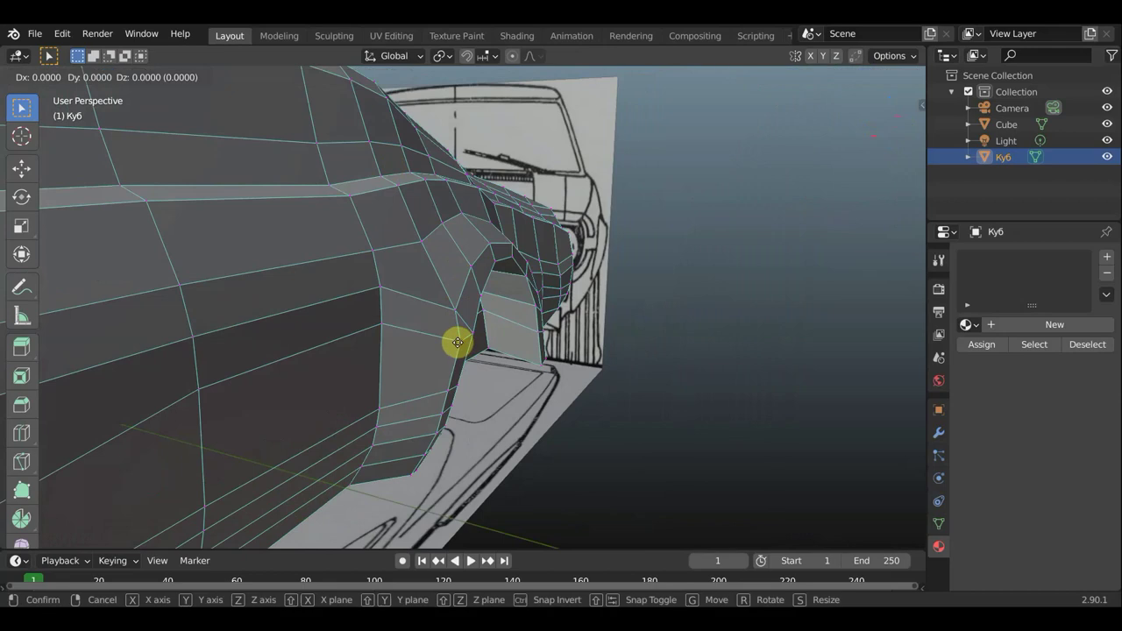
{"action": "left_click", "coordinate": [454, 321]}
{"action": "key", "text": "g"}
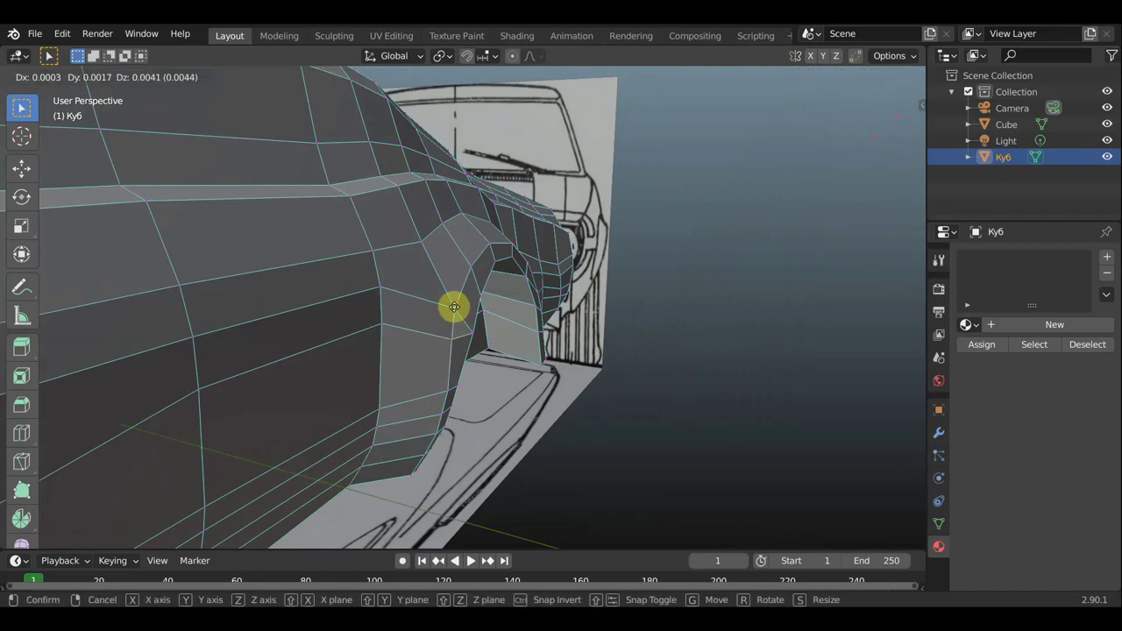
{"action": "left_click", "coordinate": [461, 316]}
{"action": "mouse_move", "coordinate": [463, 318]}
{"action": "middle_mouse_down"}
{"action": "mouse_move", "coordinate": [450, 318]}
{"action": "mouse_move", "coordinate": [502, 391]}
{"action": "mouse_move", "coordinate": [476, 436]}
{"action": "mouse_move", "coordinate": [345, 438]}
{"action": "mouse_move", "coordinate": [213, 418]}
{"action": "mouse_move", "coordinate": [158, 458]}
{"action": "mouse_move", "coordinate": [236, 439]}
{"action": "middle_mouse_up"}
{"action": "scroll", "coordinate": [361, 356], "scroll_direction": "up", "scroll_amount": 3}
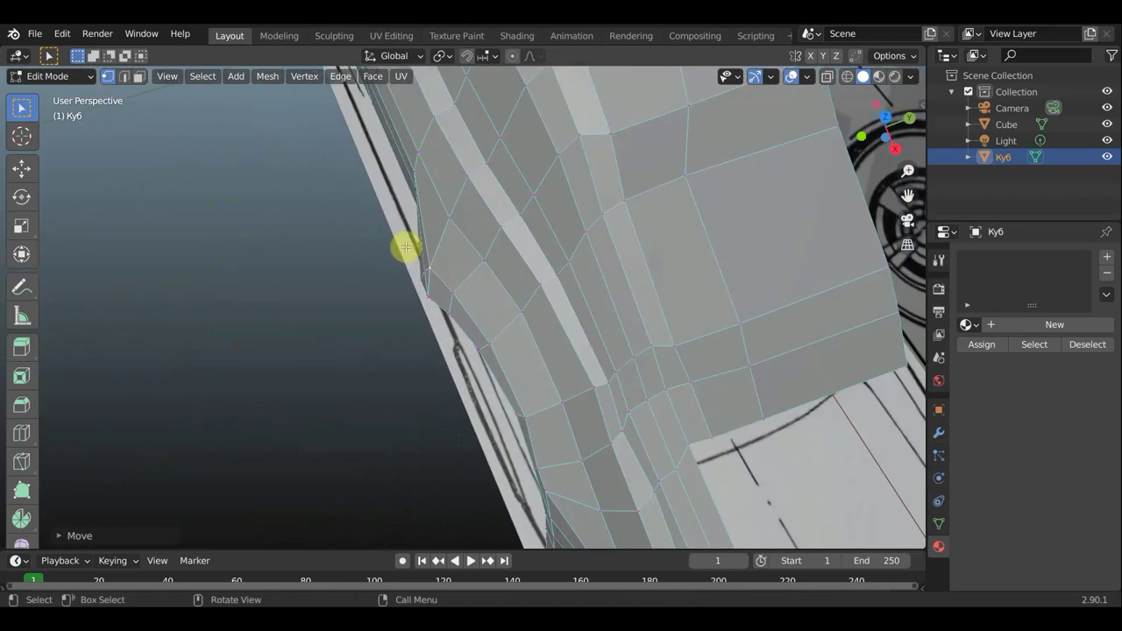
{"action": "scroll", "coordinate": [415, 186], "scroll_direction": "down", "scroll_amount": 3}
{"action": "mouse_move", "coordinate": [438, 202]}
{"action": "middle_mouse_down"}
{"action": "mouse_move", "coordinate": [446, 215]}
{"action": "mouse_move", "coordinate": [500, 187]}
{"action": "mouse_move", "coordinate": [474, 224]}
{"action": "mouse_move", "coordinate": [451, 233]}
{"action": "mouse_move", "coordinate": [426, 208]}
{"action": "middle_mouse_up"}
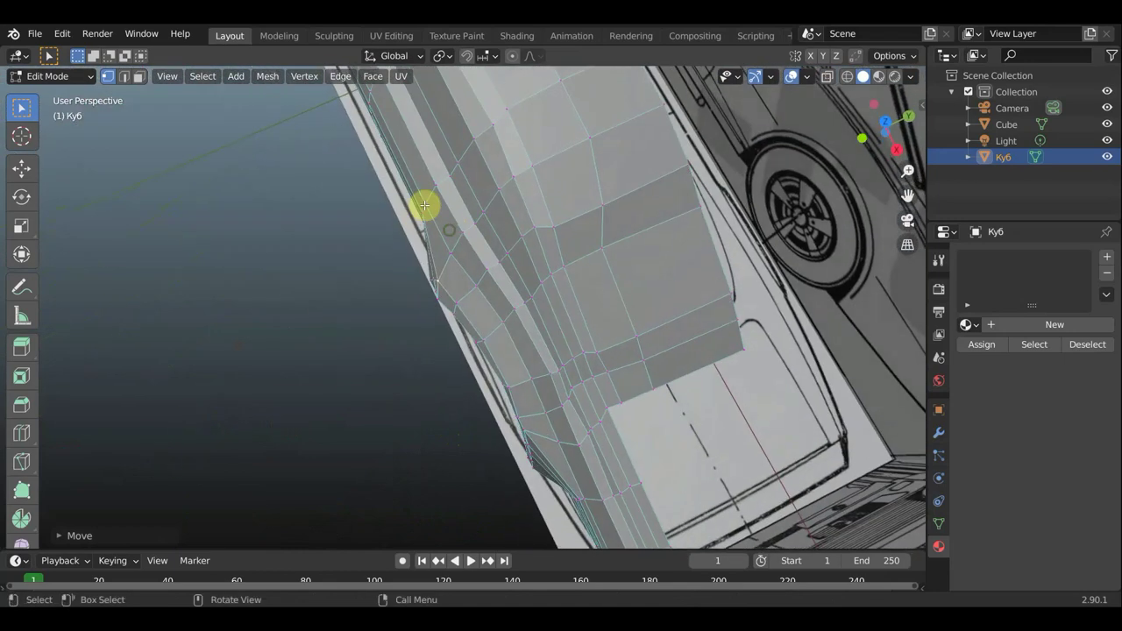
{"action": "middle_click_drag", "start_coordinate": [506, 200], "coordinate": [584, 150]}
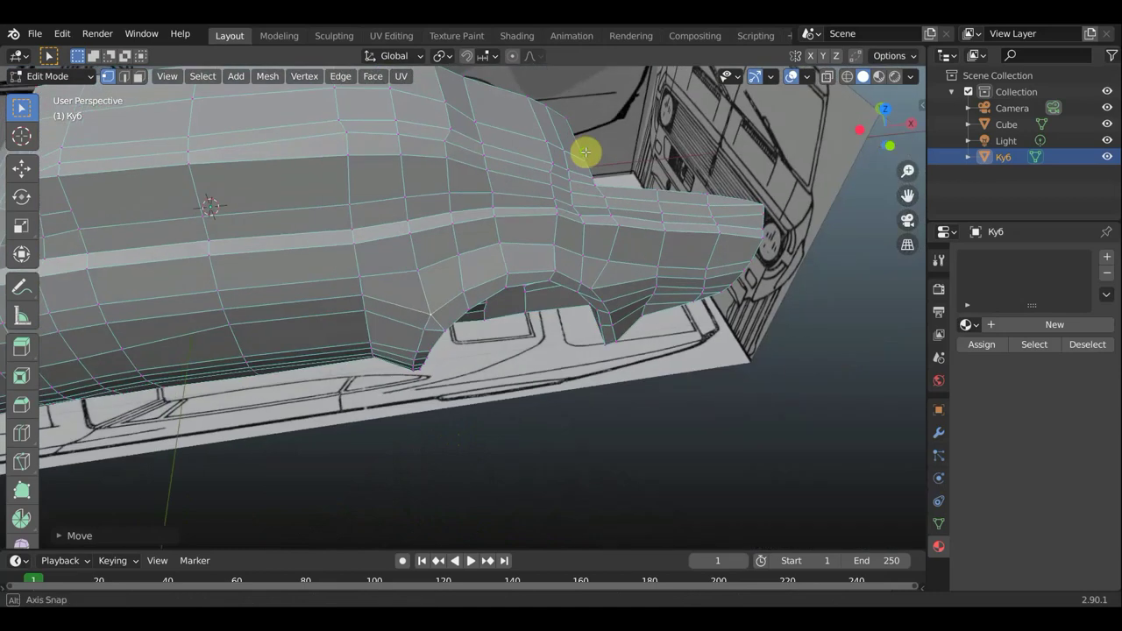
{"action": "mouse_move", "coordinate": [388, 413]}
{"action": "middle_mouse_down"}
{"action": "mouse_move", "coordinate": [459, 386]}
{"action": "mouse_move", "coordinate": [371, 368]}
{"action": "mouse_move", "coordinate": [185, 429]}
{"action": "mouse_move", "coordinate": [328, 389]}
{"action": "mouse_move", "coordinate": [288, 371]}
{"action": "mouse_move", "coordinate": [331, 356]}
{"action": "mouse_move", "coordinate": [522, 351]}
{"action": "middle_mouse_up"}
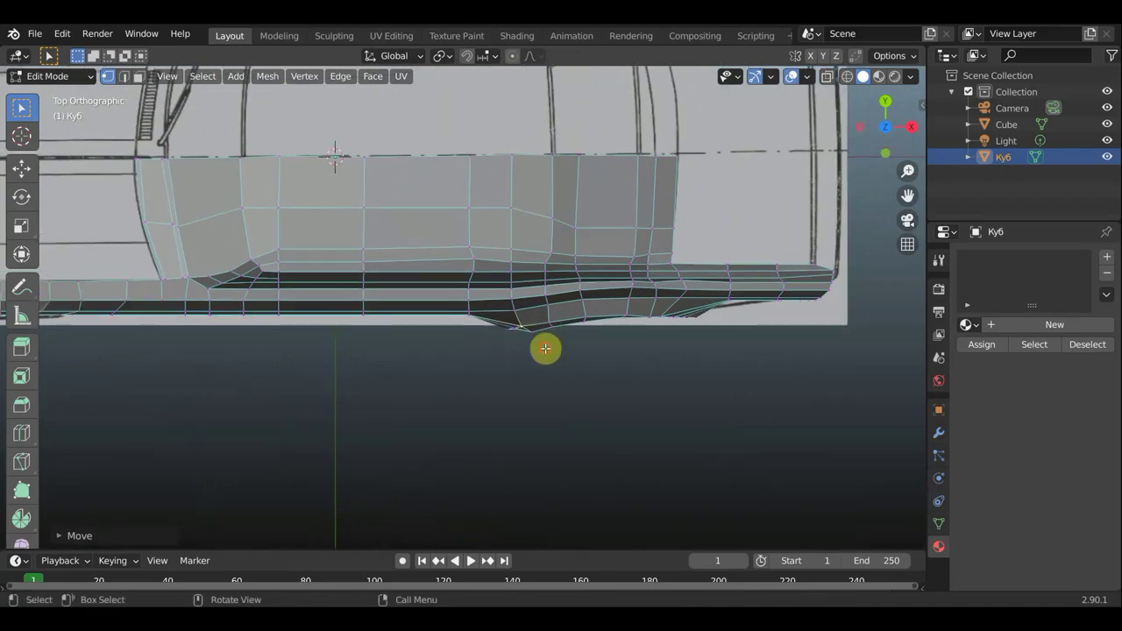
Shift the lowest vertex under the rear wheel arch in small moves onto the blueprint's bottom edge
{"action": "left_click", "coordinate": [515, 326]}
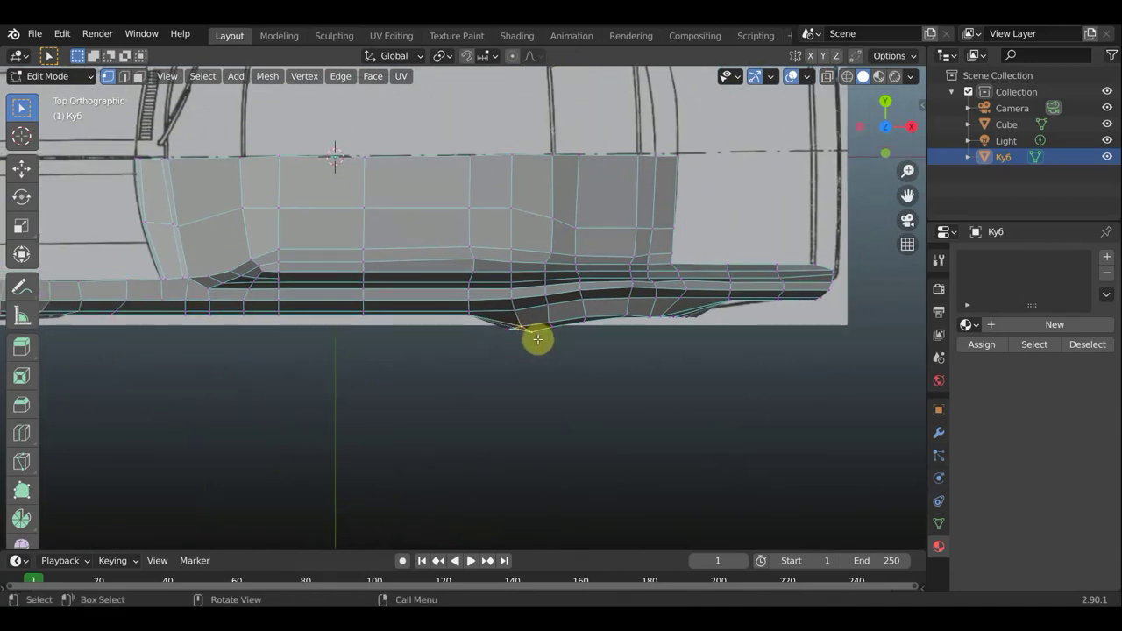
{"action": "key", "text": "g"}
{"action": "left_click", "coordinate": [541, 334]}
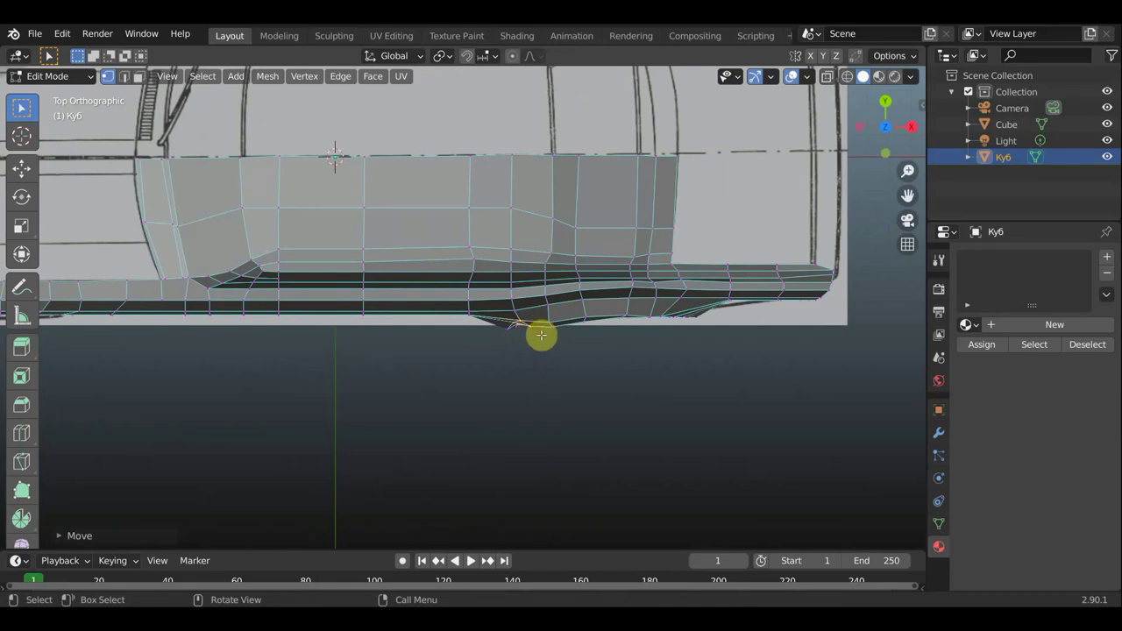
{"action": "key", "text": "g"}
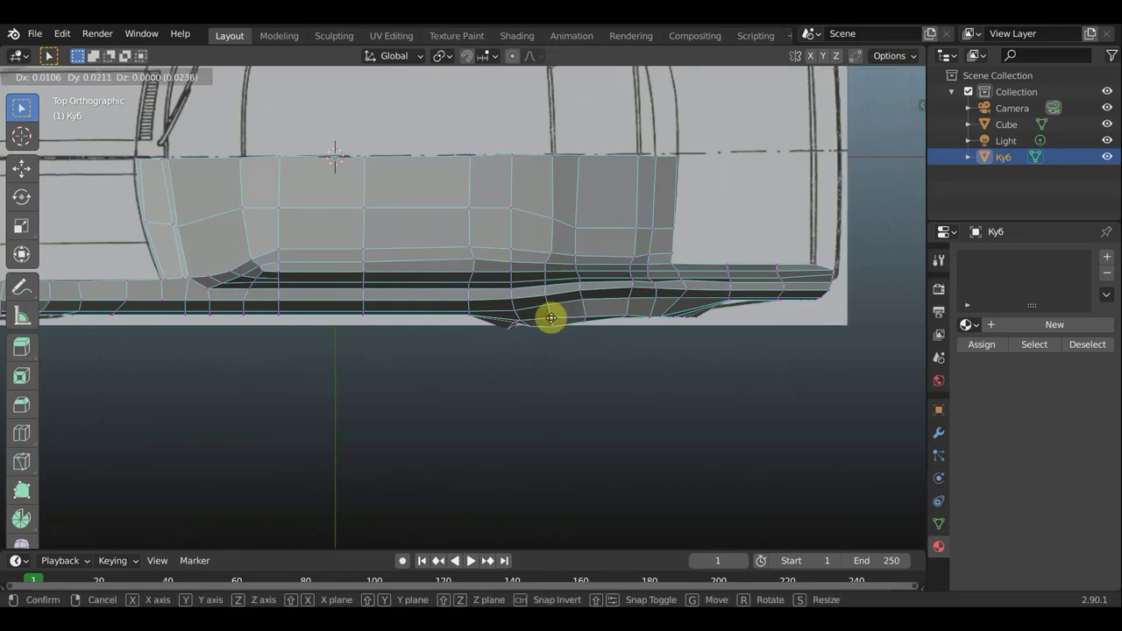
{"action": "left_click", "coordinate": [553, 318]}
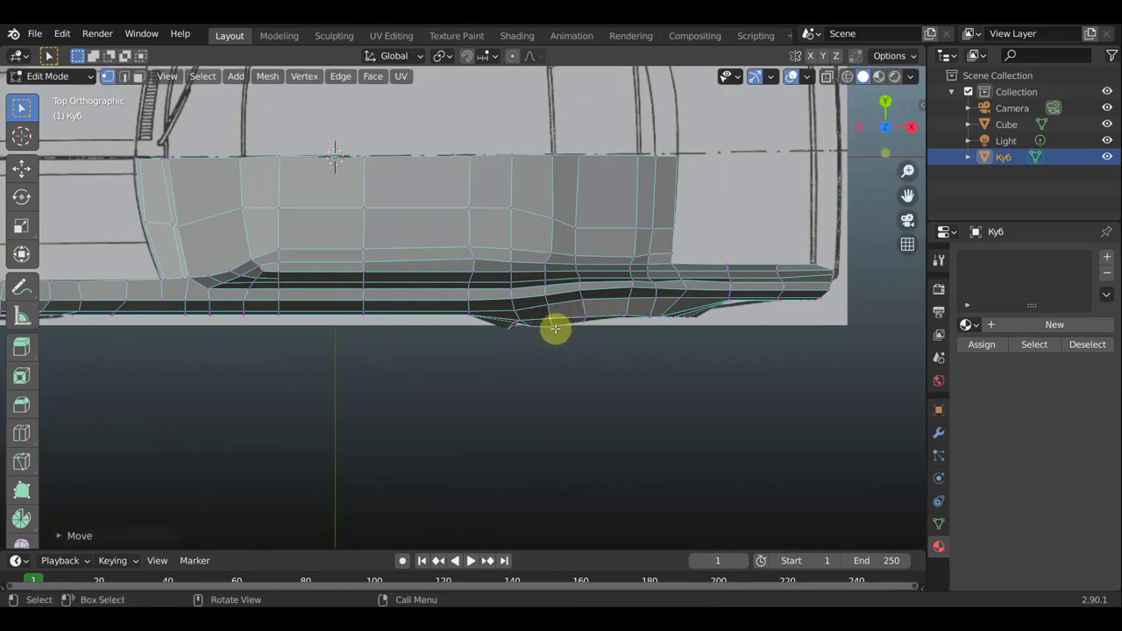
{"action": "key", "text": "g"}
{"action": "left_click", "coordinate": [535, 327]}
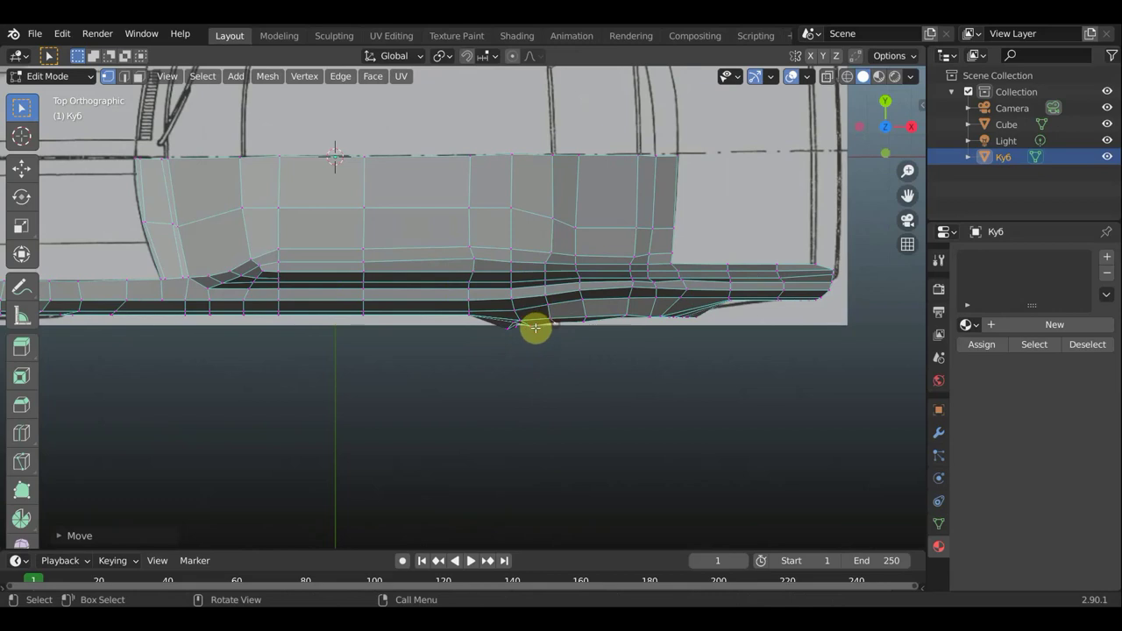
{"action": "key", "text": "g"}
{"action": "left_click", "coordinate": [530, 326]}
{"action": "mouse_move", "coordinate": [533, 324]}
{"action": "middle_mouse_down"}
{"action": "mouse_move", "coordinate": [558, 313]}
{"action": "mouse_move", "coordinate": [561, 181]}
{"action": "mouse_move", "coordinate": [552, 254]}
{"action": "mouse_move", "coordinate": [535, 253]}
{"action": "mouse_move", "coordinate": [543, 266]}
{"action": "middle_mouse_up"}
Nudge the two vertices at the arch's upper front corner to smooth the upper panel edge
{"action": "scroll", "coordinate": [552, 281], "scroll_direction": "up", "scroll_amount": 3}
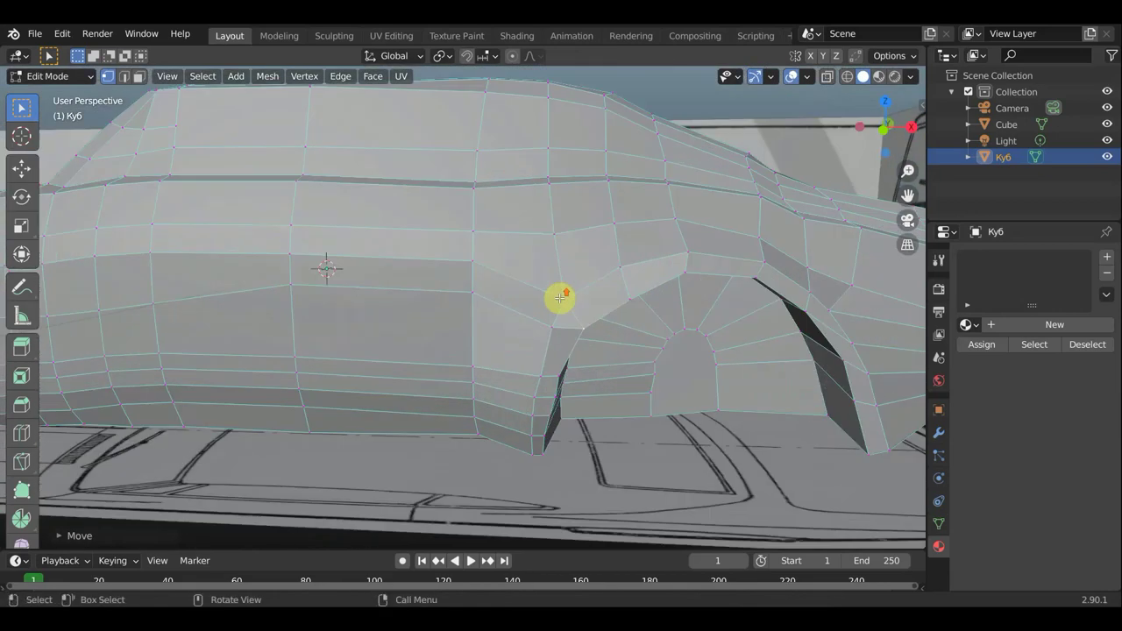
{"action": "key", "text": "g"}
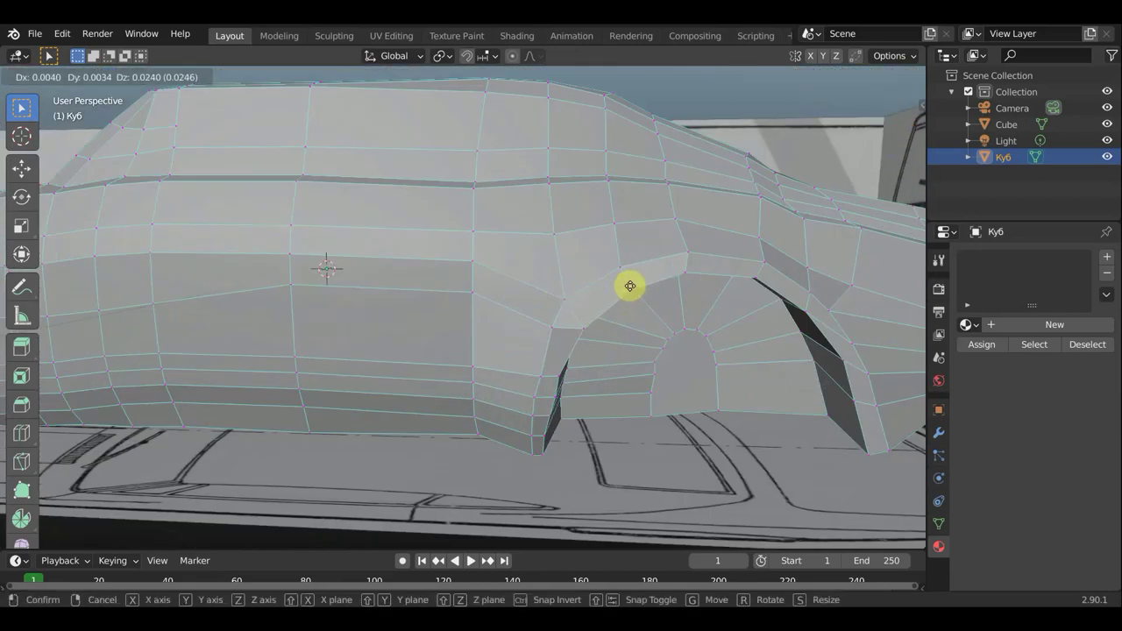
{"action": "left_click", "coordinate": [628, 283]}
{"action": "key", "text": "g"}
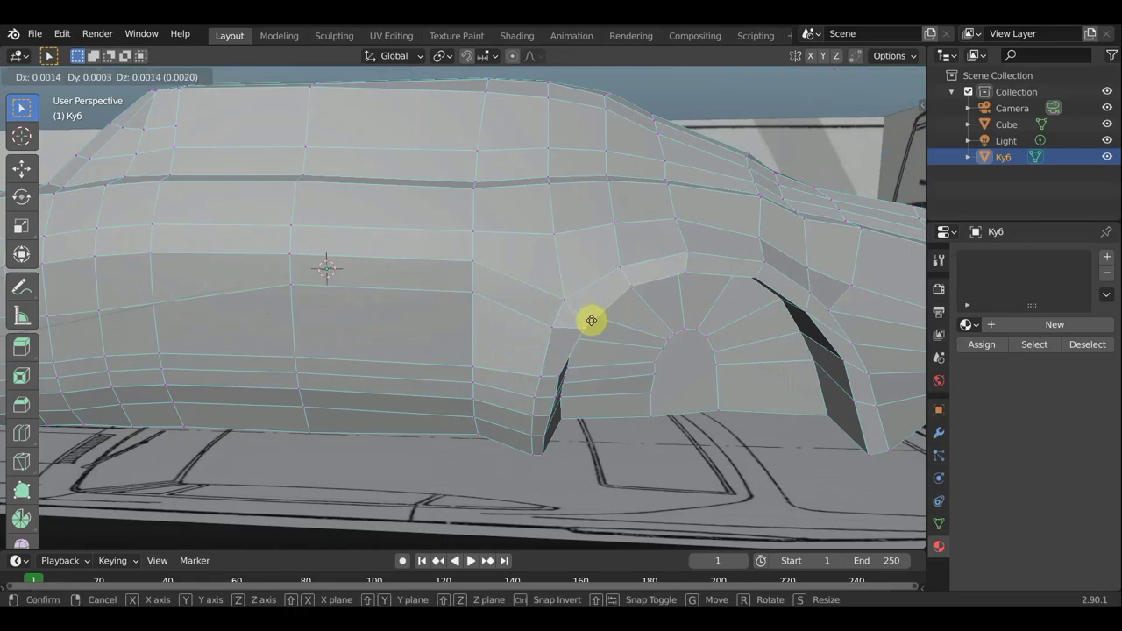
{"action": "left_click", "coordinate": [597, 316]}
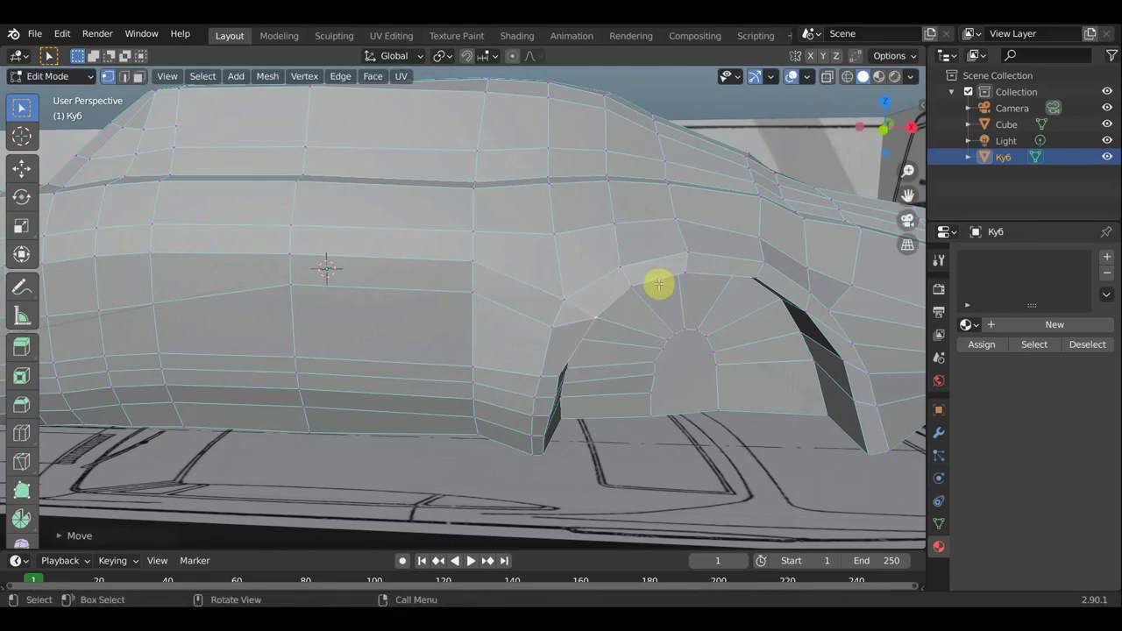
{"action": "mouse_move", "coordinate": [606, 280]}
{"action": "middle_mouse_down"}
{"action": "mouse_move", "coordinate": [480, 330]}
{"action": "mouse_move", "coordinate": [481, 383]}
{"action": "middle_mouse_up"}
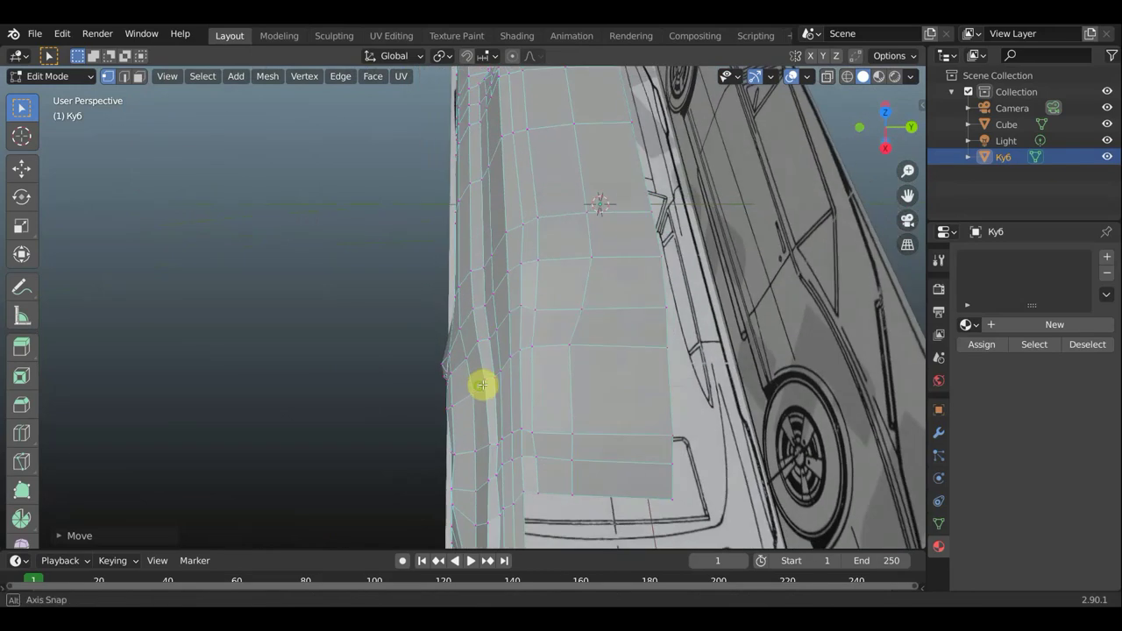
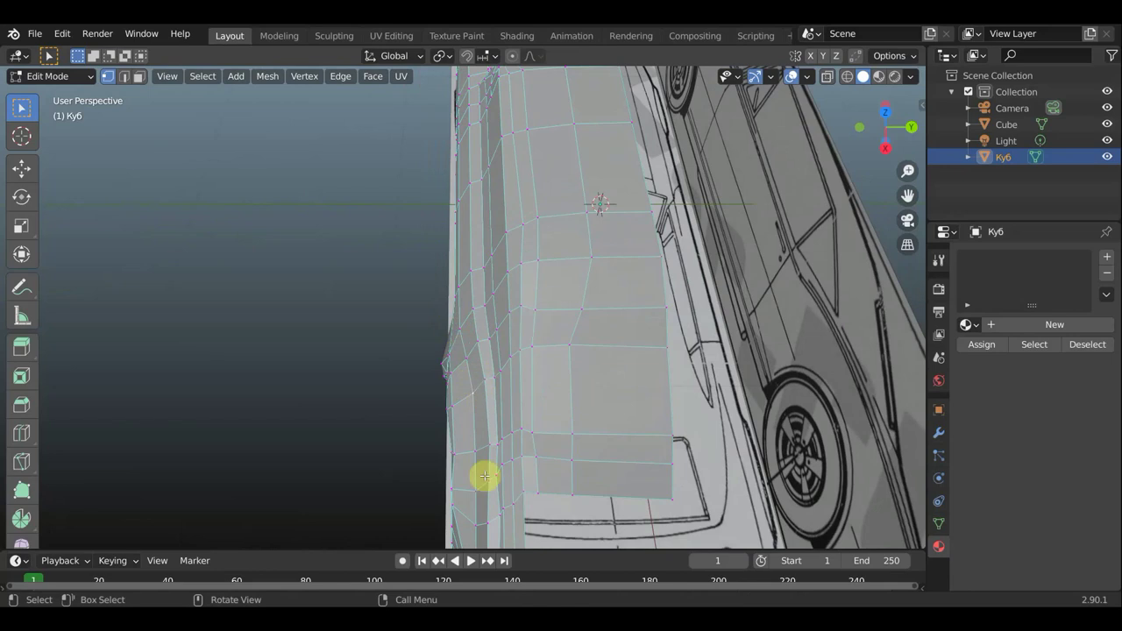
Nudge the front-pillar edge vertex twice with small moves, then view the car from the side
{"action": "scroll", "coordinate": [466, 448], "scroll_direction": "down", "scroll_amount": 4}
{"action": "mouse_move", "coordinate": [465, 449]}
{"action": "middle_mouse_down"}
{"action": "mouse_move", "coordinate": [623, 433]}
{"action": "mouse_move", "coordinate": [681, 494]}
{"action": "mouse_move", "coordinate": [612, 405]}
{"action": "mouse_move", "coordinate": [666, 429]}
{"action": "mouse_move", "coordinate": [744, 378]}
{"action": "mouse_move", "coordinate": [724, 345]}
{"action": "mouse_move", "coordinate": [673, 328]}
{"action": "middle_mouse_up"}
{"action": "mouse_move", "coordinate": [681, 373]}
{"action": "middle_mouse_down"}
{"action": "mouse_move", "coordinate": [633, 398]}
{"action": "mouse_move", "coordinate": [636, 441]}
{"action": "mouse_move", "coordinate": [555, 415]}
{"action": "middle_mouse_up"}
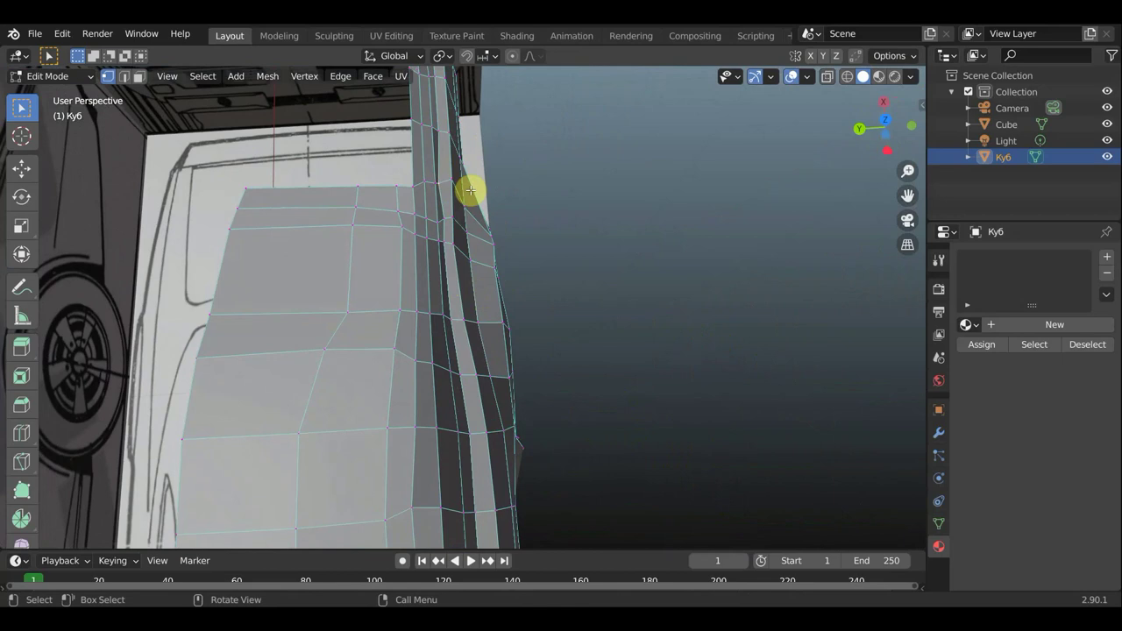
{"action": "key", "text": "g"}
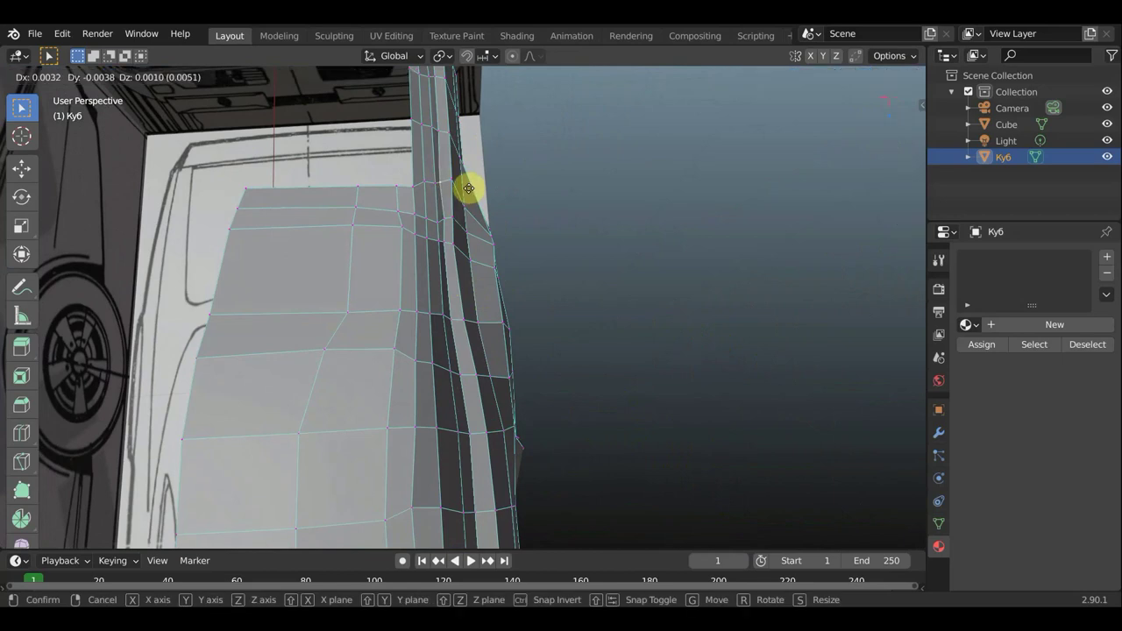
{"action": "left_click", "coordinate": [467, 185]}
{"action": "key", "text": "g"}
{"action": "left_click", "coordinate": [469, 186]}
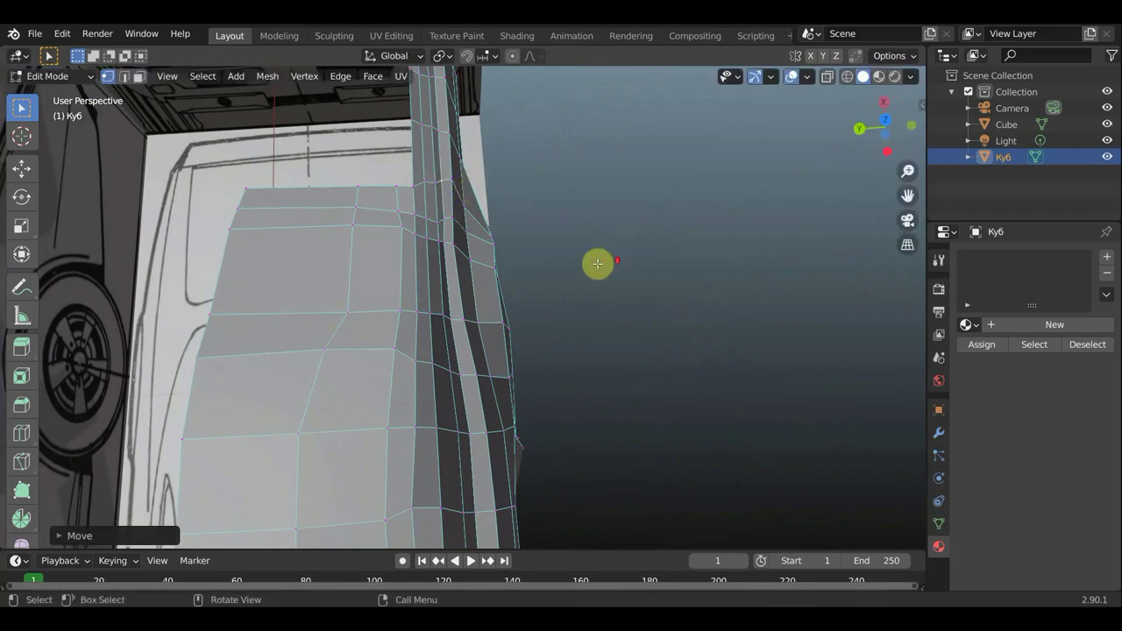
{"action": "scroll", "coordinate": [597, 263], "scroll_direction": "down", "scroll_amount": 5}
{"action": "mouse_move", "coordinate": [594, 400]}
{"action": "middle_mouse_down"}
{"action": "mouse_move", "coordinate": [345, 246]}
{"action": "mouse_move", "coordinate": [394, 273]}
{"action": "mouse_move", "coordinate": [571, 234]}
{"action": "middle_mouse_up"}
{"action": "scroll", "coordinate": [416, 355], "scroll_direction": "up", "scroll_amount": 2}
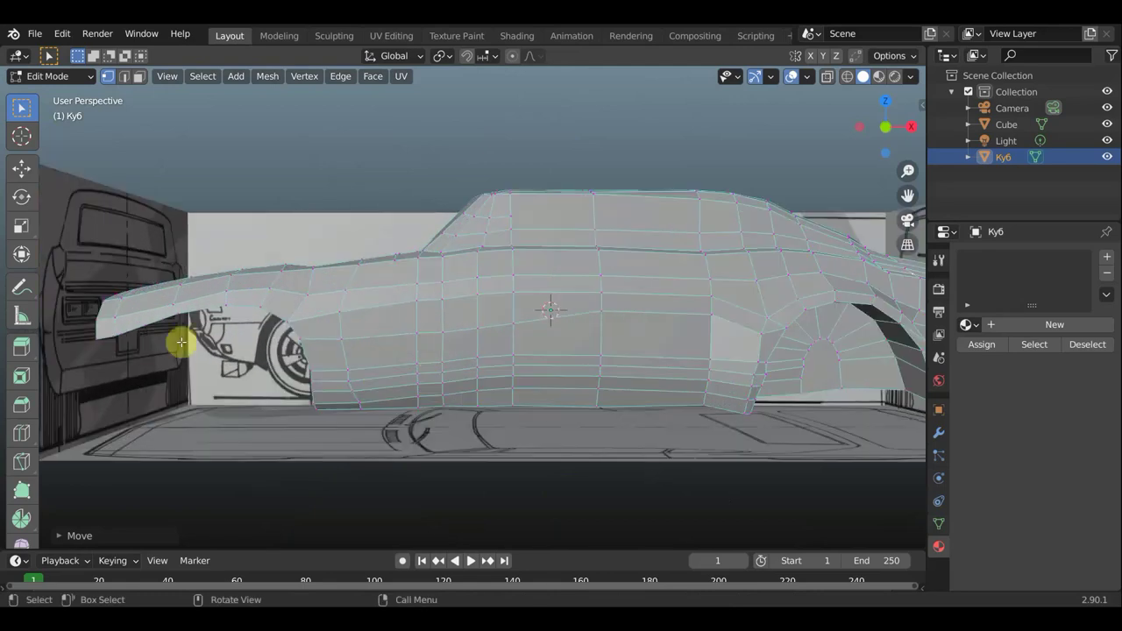
Knife-cut a curved edge from above the rear wheel arch down to the body's bottom edge
{"action": "middle_click_drag", "start_coordinate": [408, 365], "coordinate": [306, 336], "text": "shift"}
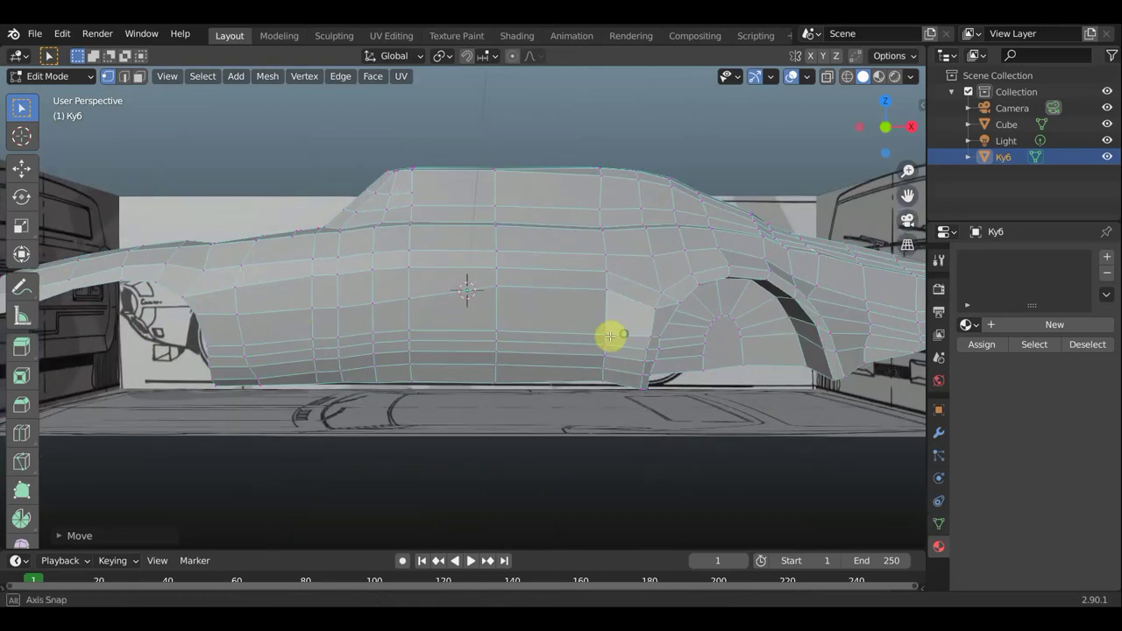
{"action": "middle_click_drag", "start_coordinate": [611, 336], "coordinate": [625, 325]}
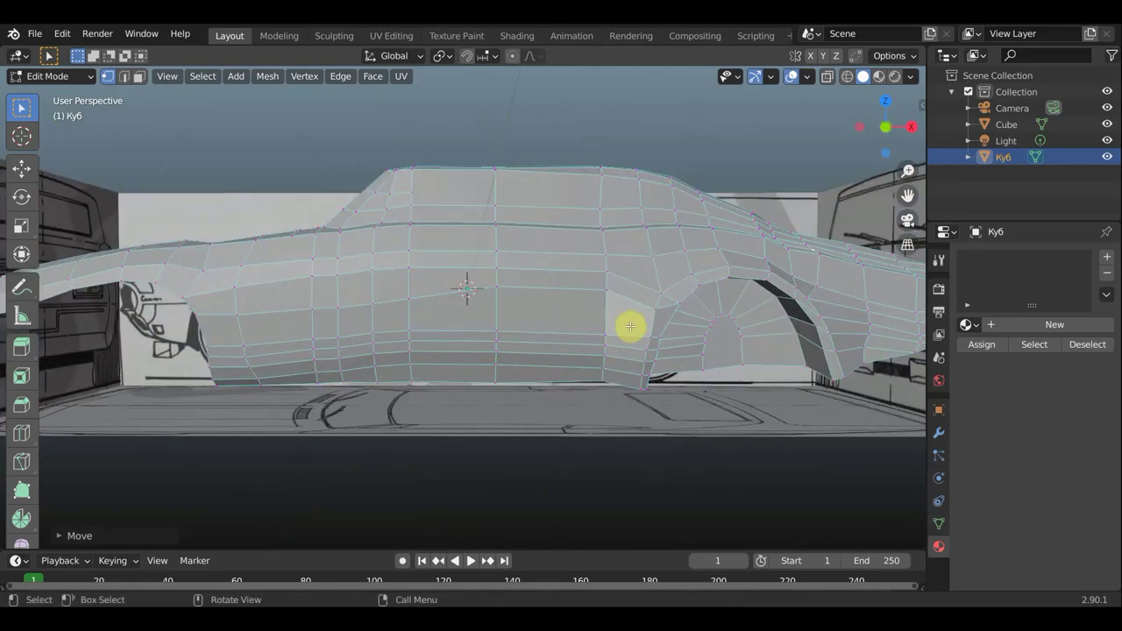
{"action": "key", "text": "k"}
{"action": "scroll", "coordinate": [701, 293], "scroll_direction": "up", "scroll_amount": 2}
{"action": "left_click", "coordinate": [673, 256]}
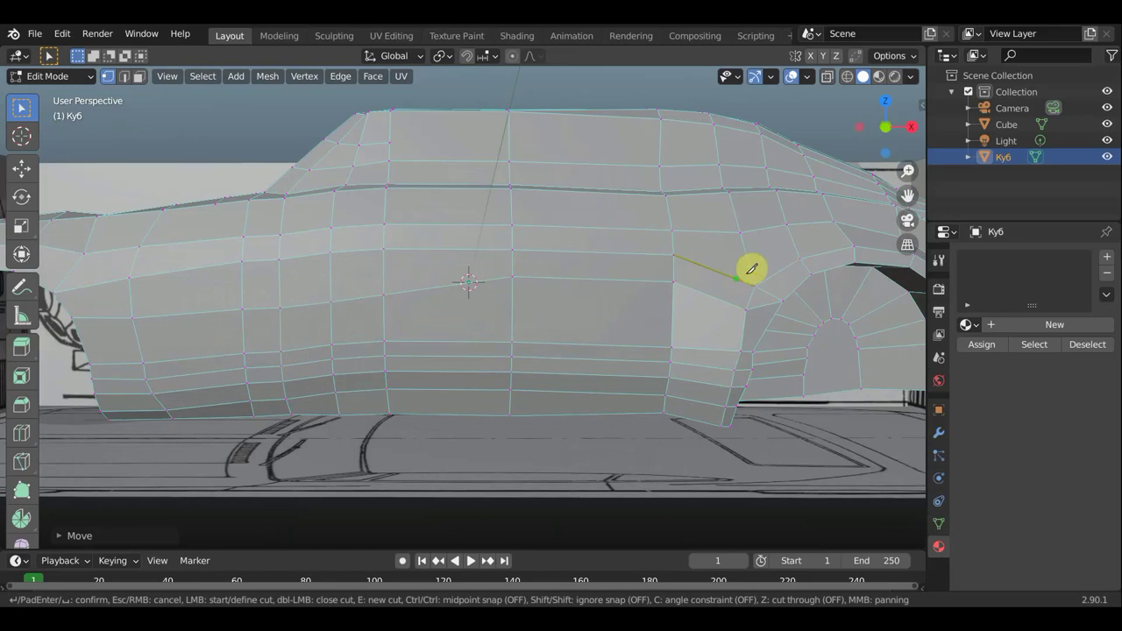
{"action": "key", "text": "Escape"}
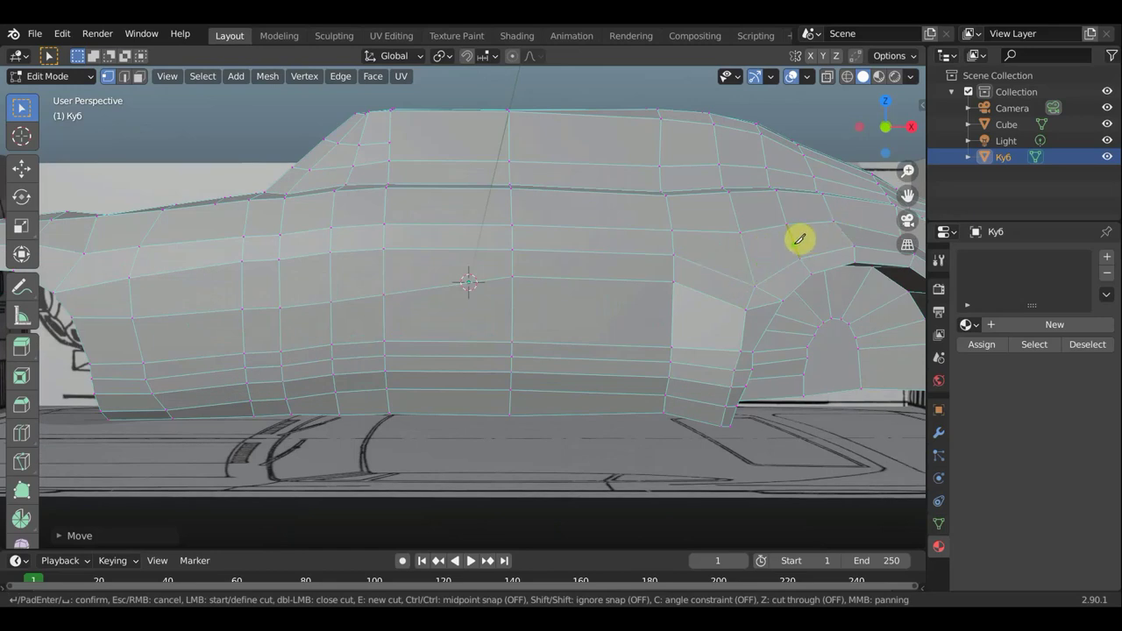
{"action": "left_click", "coordinate": [804, 243]}
{"action": "left_click", "coordinate": [848, 235]}
{"action": "left_click", "coordinate": [728, 294]}
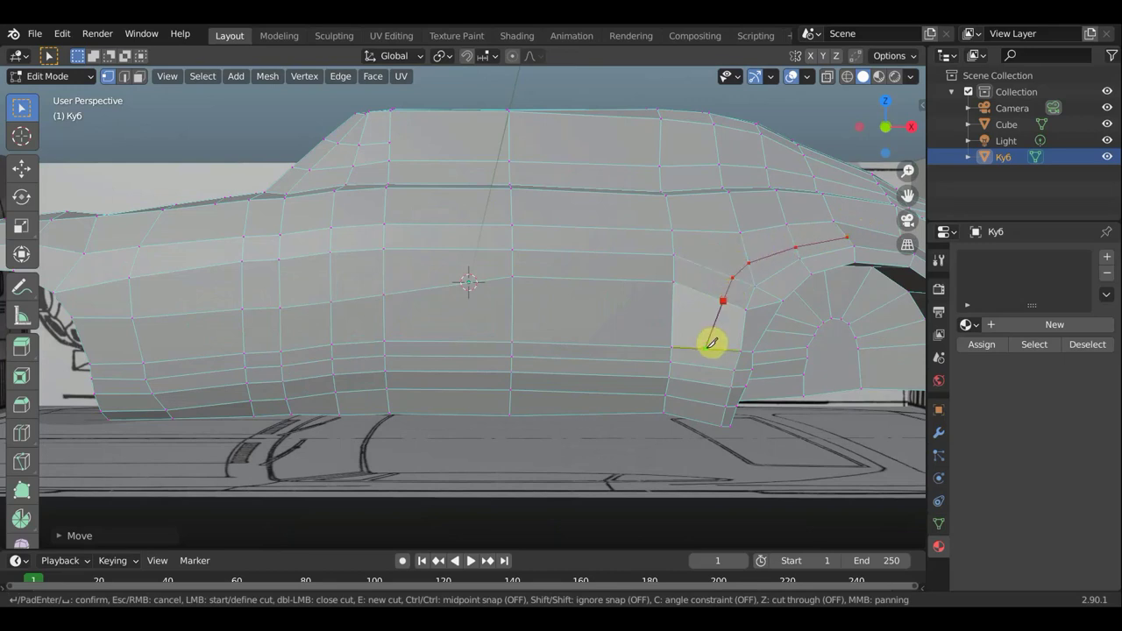
{"action": "left_click", "coordinate": [707, 365]}
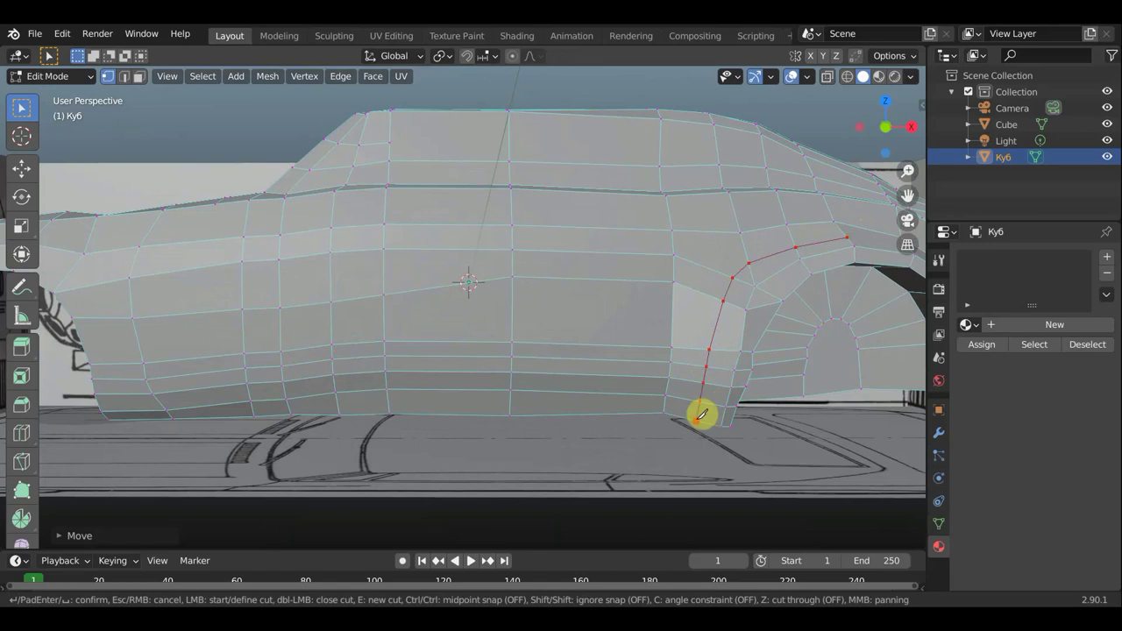
{"action": "key", "text": "Return"}
{"action": "mouse_move", "coordinate": [726, 371]}
{"action": "middle_mouse_down"}
{"action": "mouse_move", "coordinate": [605, 380]}
{"action": "mouse_move", "coordinate": [580, 369]}
{"action": "mouse_move", "coordinate": [545, 310]}
{"action": "mouse_move", "coordinate": [628, 290]}
{"action": "mouse_move", "coordinate": [567, 298]}
{"action": "mouse_move", "coordinate": [514, 324]}
{"action": "middle_mouse_up"}
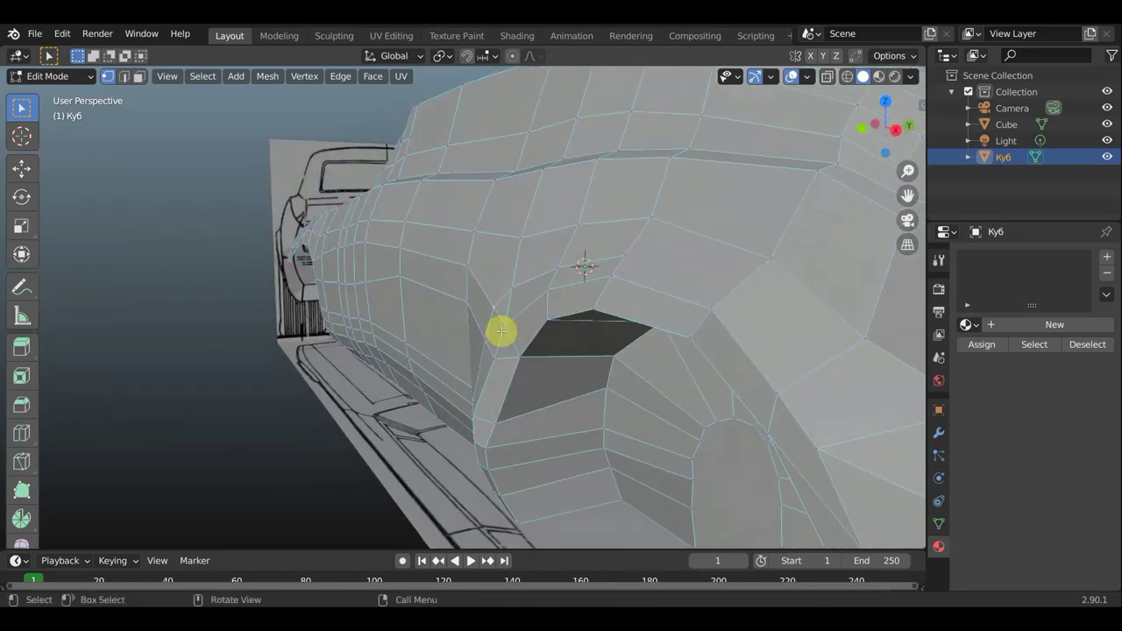
Drag the rear wheel-arch vertices into place, pulling the lower corner down-left, then switch to Front Orthographic
{"action": "left_click_drag", "start_coordinate": [500, 330], "coordinate": [518, 289]}
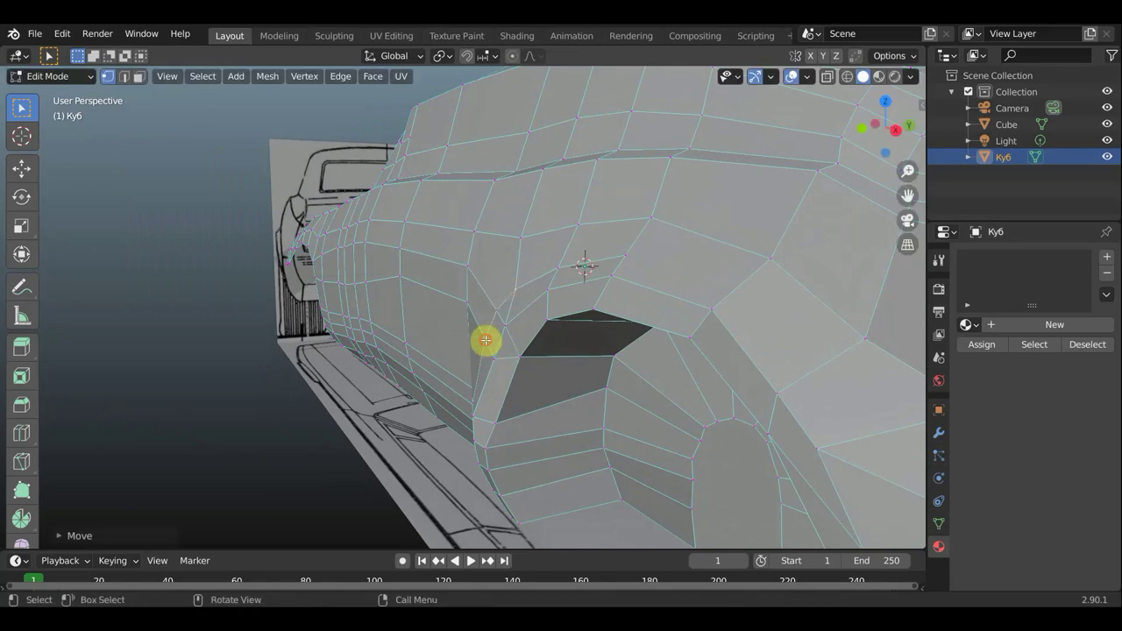
{"action": "left_click_drag", "start_coordinate": [485, 340], "coordinate": [494, 368]}
{"action": "mouse_move", "coordinate": [494, 368]}
{"action": "middle_mouse_down"}
{"action": "mouse_move", "coordinate": [716, 378]}
{"action": "mouse_move", "coordinate": [748, 396]}
{"action": "mouse_move", "coordinate": [641, 321]}
{"action": "middle_mouse_up"}
{"action": "scroll", "coordinate": [636, 320], "scroll_direction": "up", "scroll_amount": 2}
{"action": "scroll", "coordinate": [636, 320], "scroll_direction": "up", "scroll_amount": 2}
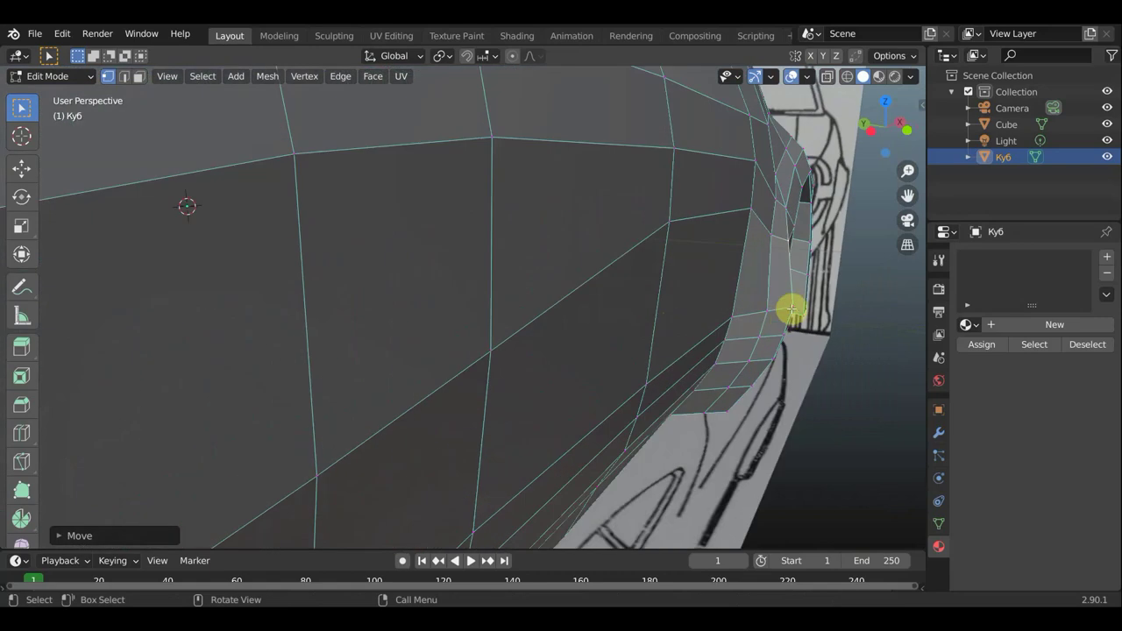
{"action": "left_click", "coordinate": [792, 308]}
{"action": "mouse_move", "coordinate": [784, 306]}
{"action": "left_mouse_down"}
{"action": "mouse_move", "coordinate": [755, 380]}
{"action": "mouse_move", "coordinate": [726, 408]}
{"action": "mouse_move", "coordinate": [712, 398]}
{"action": "left_mouse_up"}
{"action": "mouse_move", "coordinate": [713, 398]}
{"action": "middle_mouse_down"}
{"action": "mouse_move", "coordinate": [646, 366]}
{"action": "mouse_move", "coordinate": [661, 388]}
{"action": "mouse_move", "coordinate": [621, 384]}
{"action": "mouse_move", "coordinate": [816, 464]}
{"action": "middle_mouse_up"}
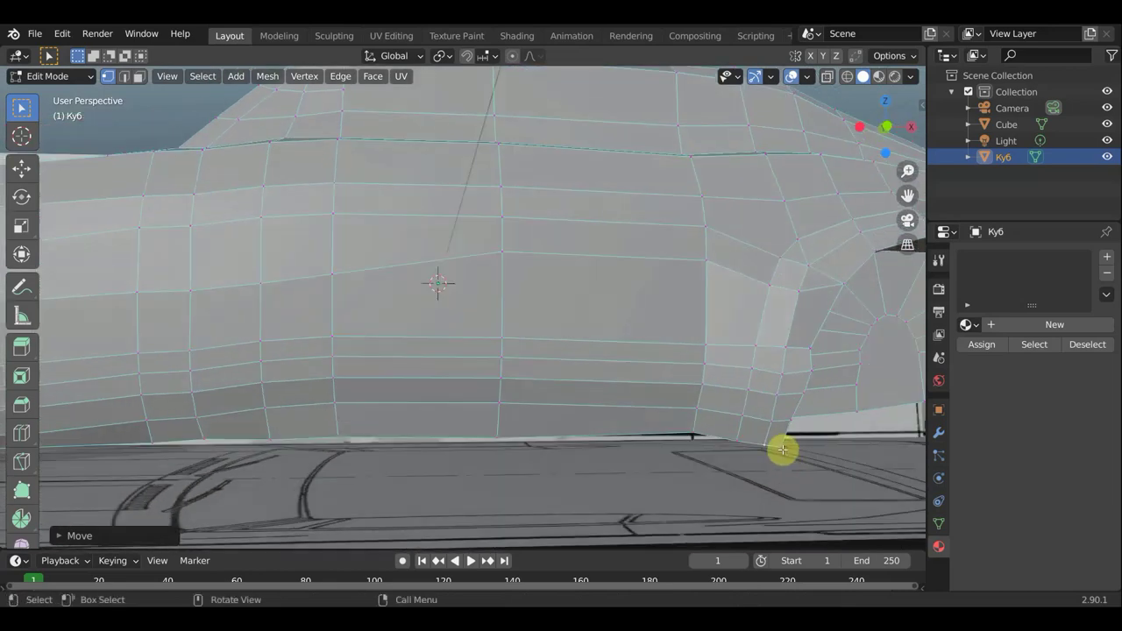
{"action": "key", "text": "KP_1"}
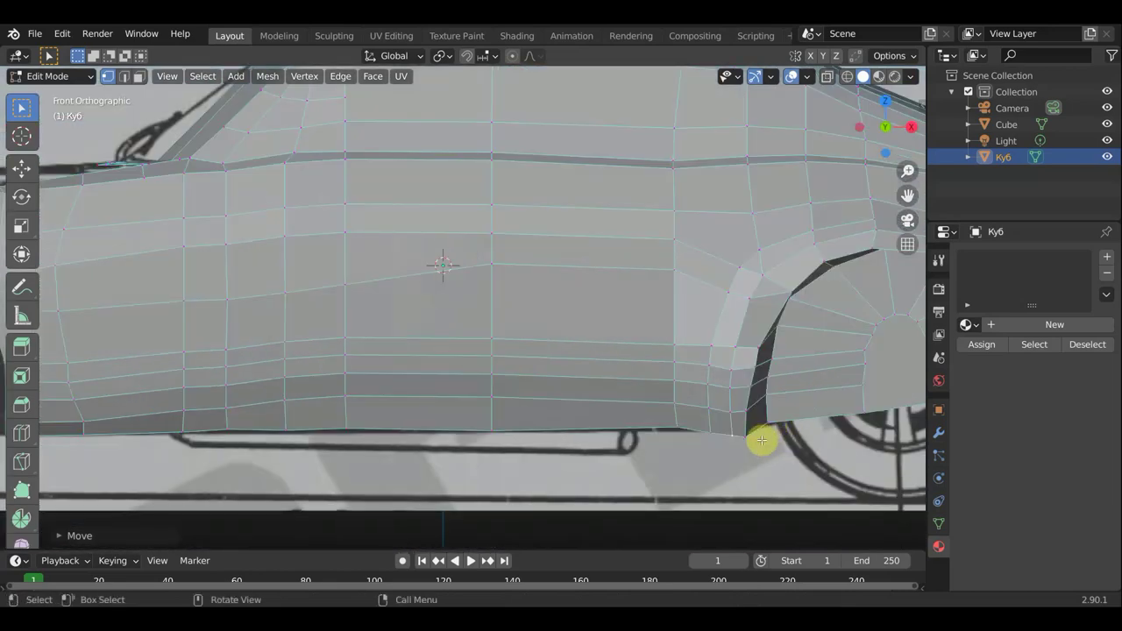
Shift the vertices at the bottom of the knife cut left and raise the sill vertices beside them
{"action": "left_click_drag", "start_coordinate": [764, 447], "coordinate": [708, 429]}
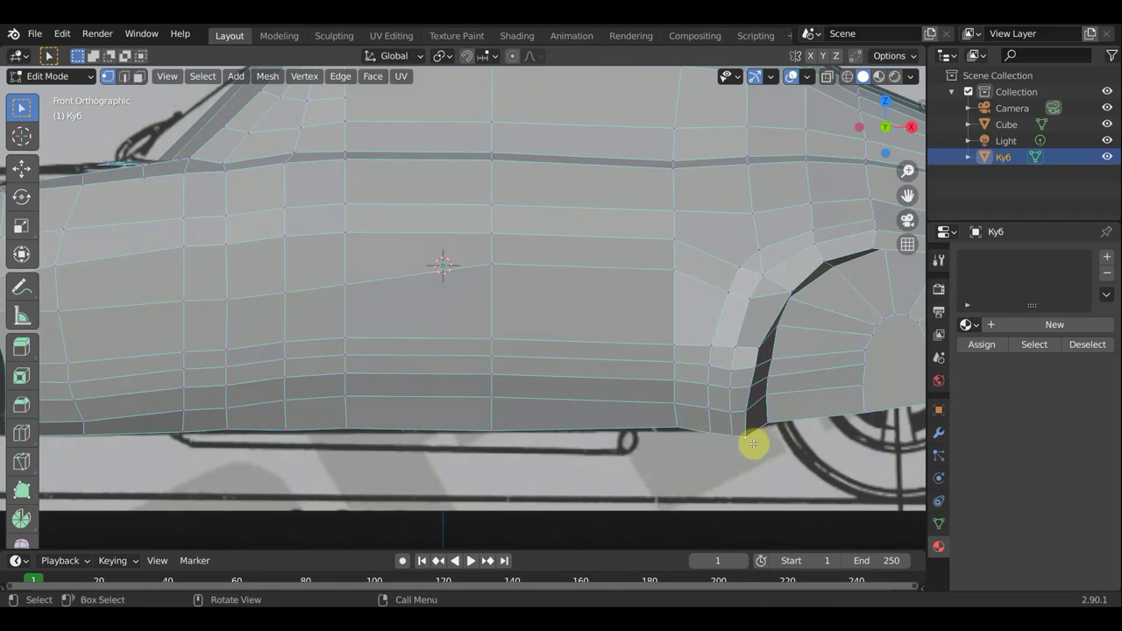
{"action": "key", "text": "g"}
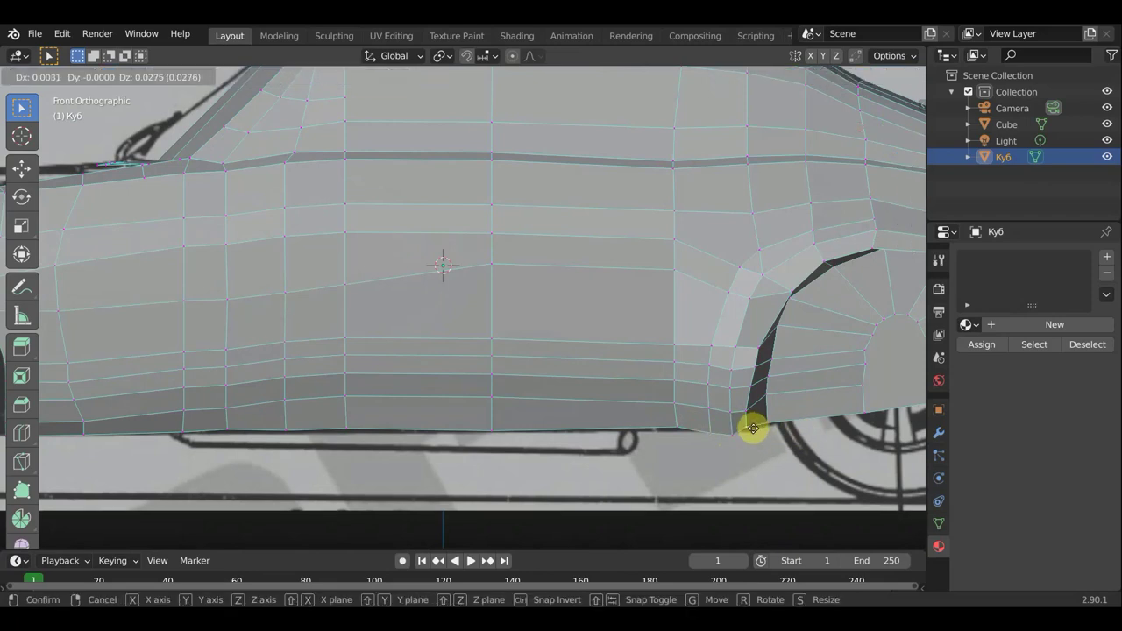
{"action": "left_click", "coordinate": [740, 433]}
{"action": "key", "text": "g"}
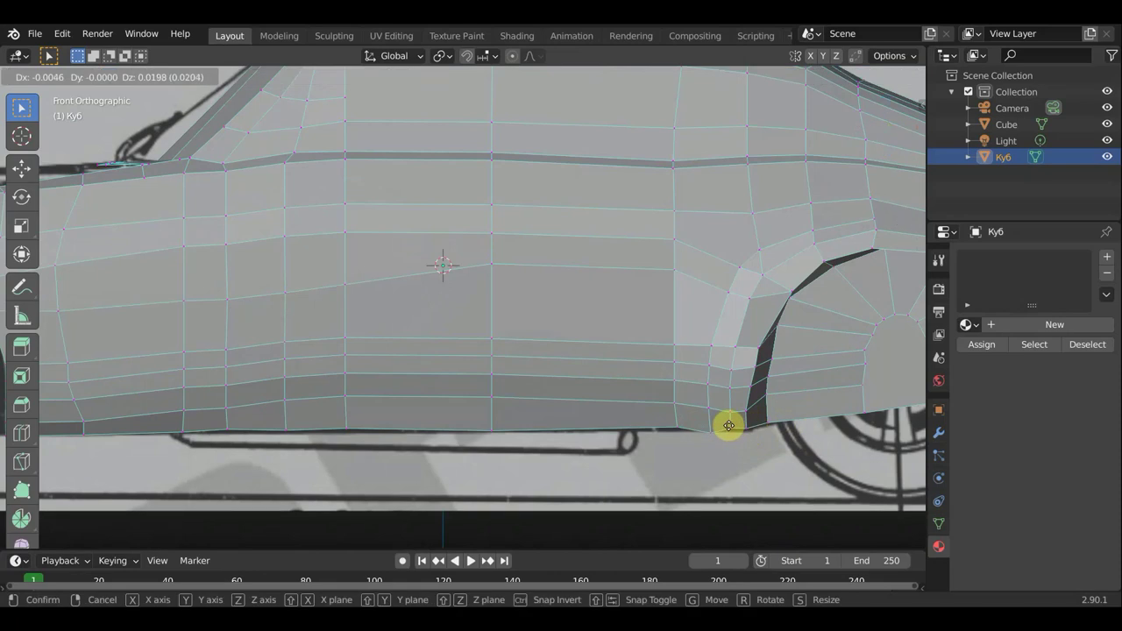
{"action": "left_click", "coordinate": [720, 430]}
{"action": "key", "text": "g"}
{"action": "left_click", "coordinate": [711, 427]}
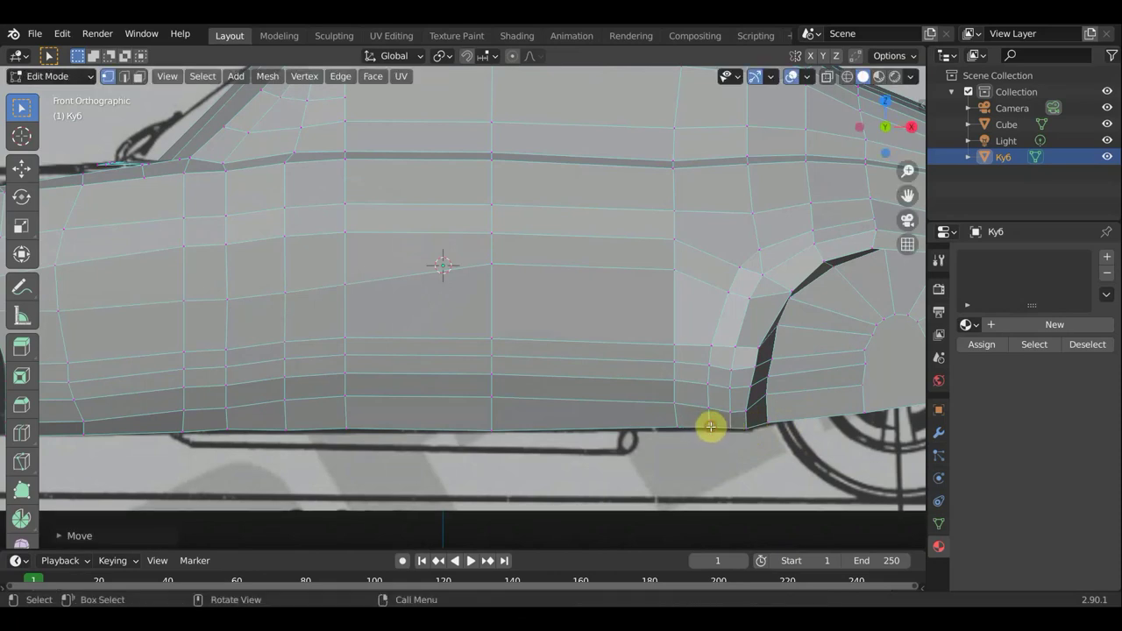
{"action": "key", "text": "g"}
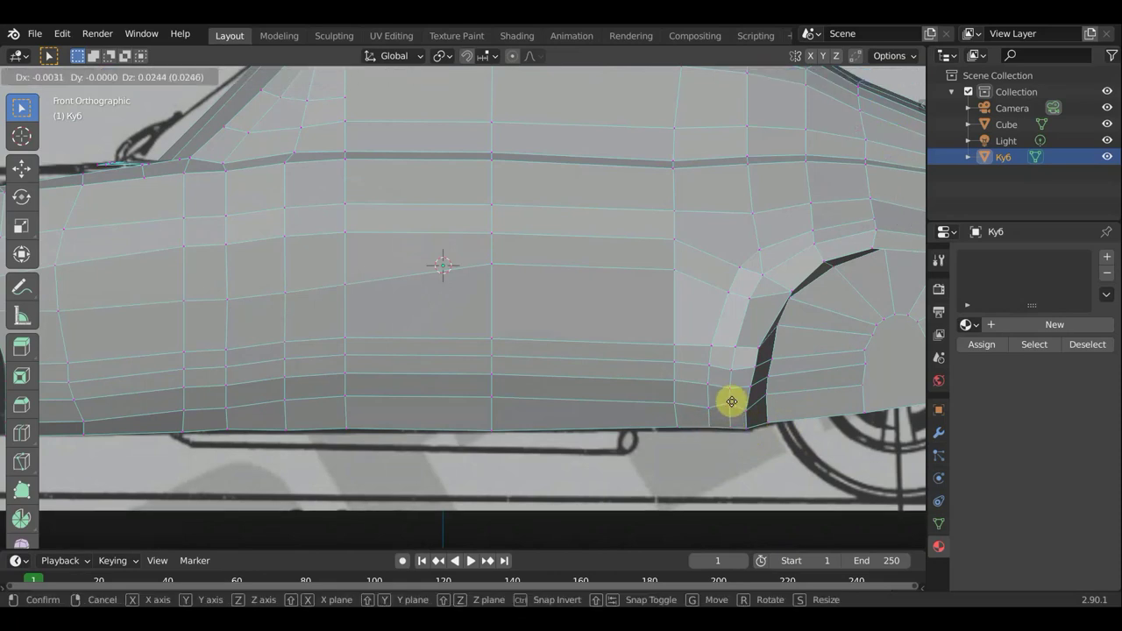
{"action": "left_click", "coordinate": [732, 401]}
{"action": "key", "text": "g"}
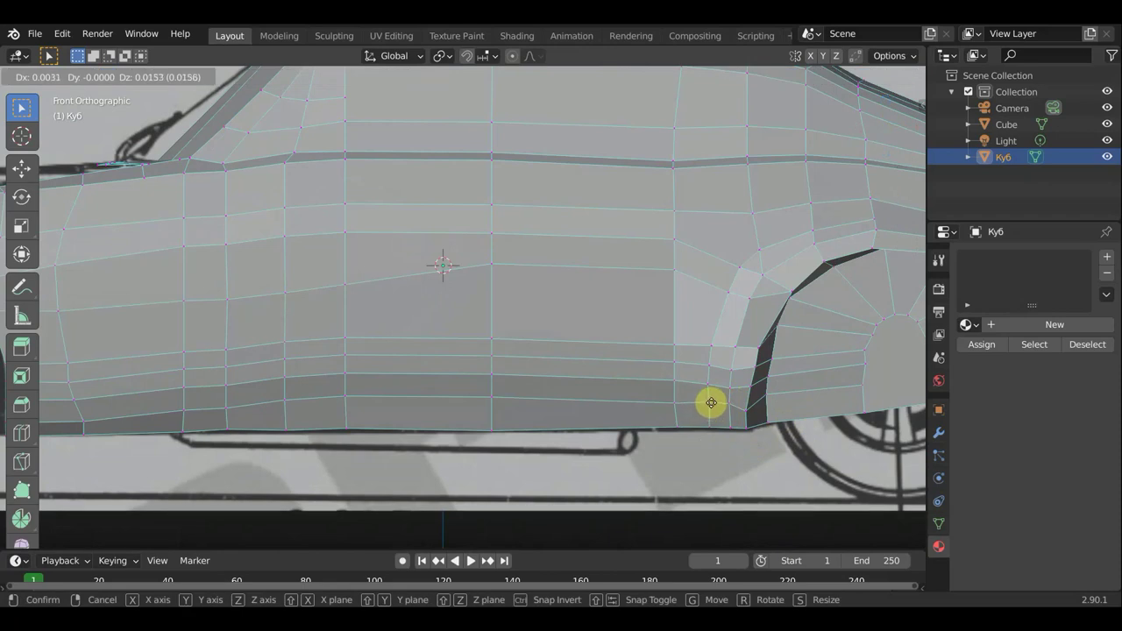
{"action": "left_click", "coordinate": [711, 402]}
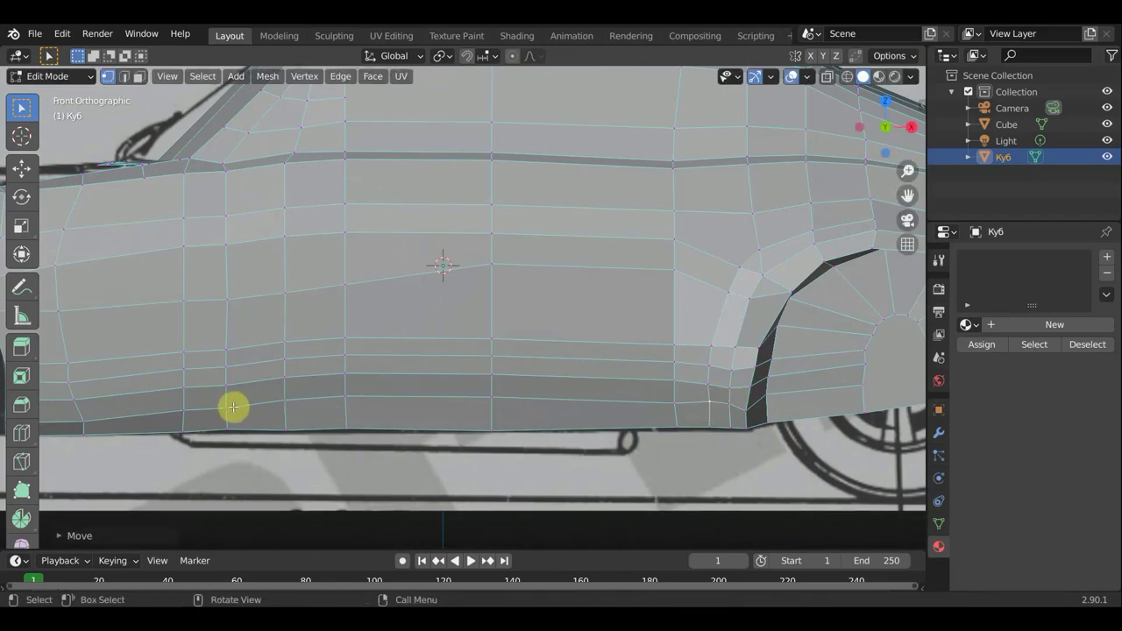
Adjust the front and mid-sill vertices to follow the blueprint's lower edge
{"action": "key", "text": "g"}
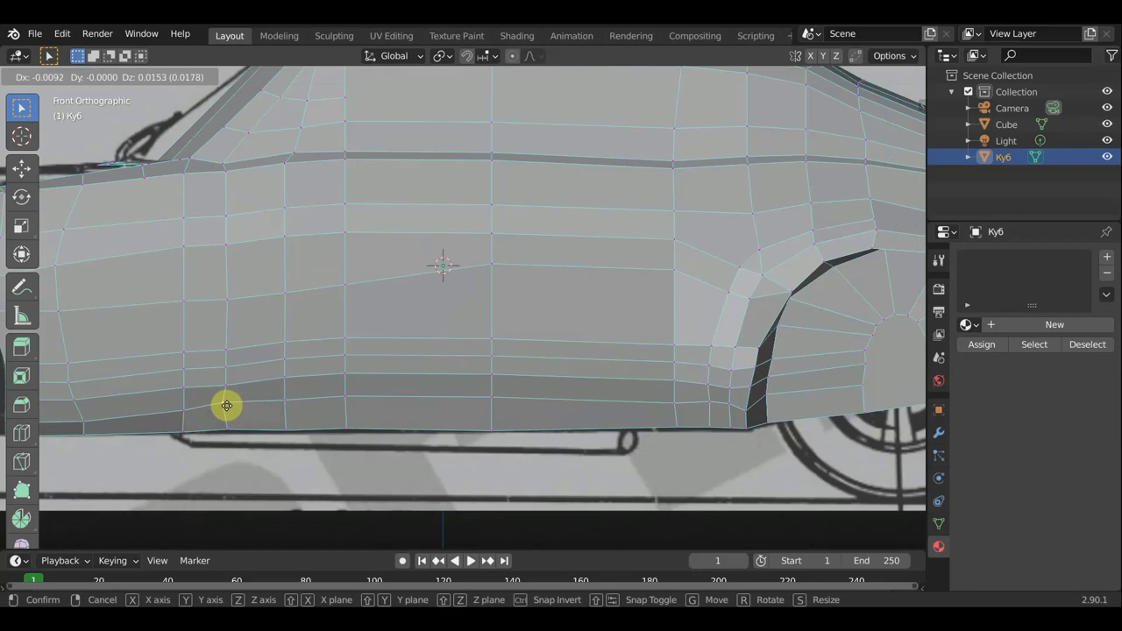
{"action": "left_click", "coordinate": [228, 406]}
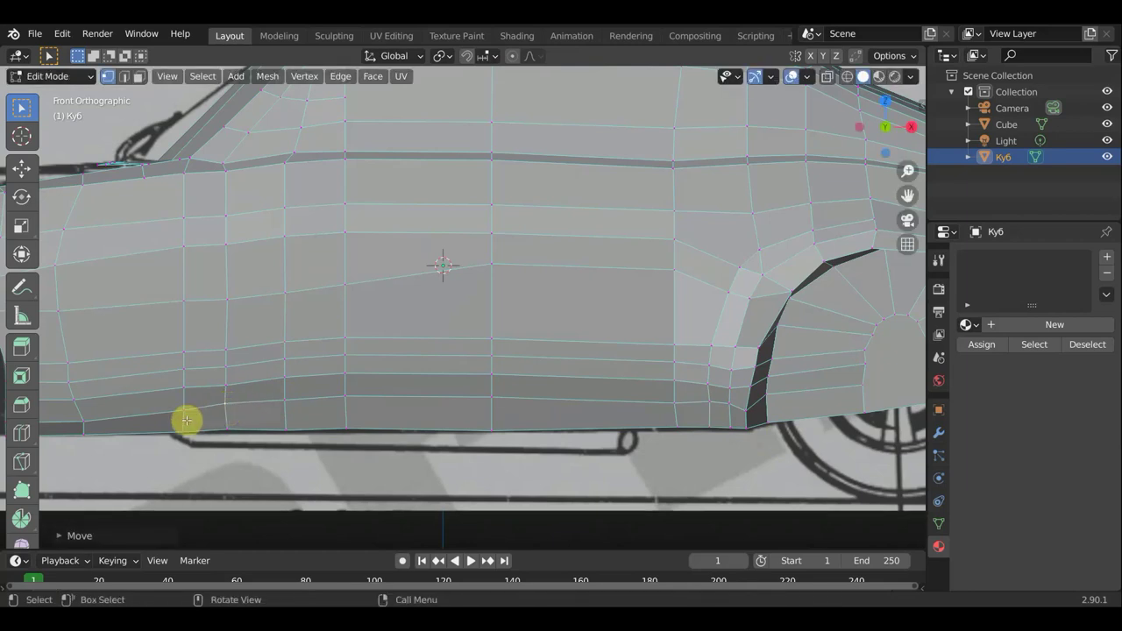
{"action": "key", "text": "g"}
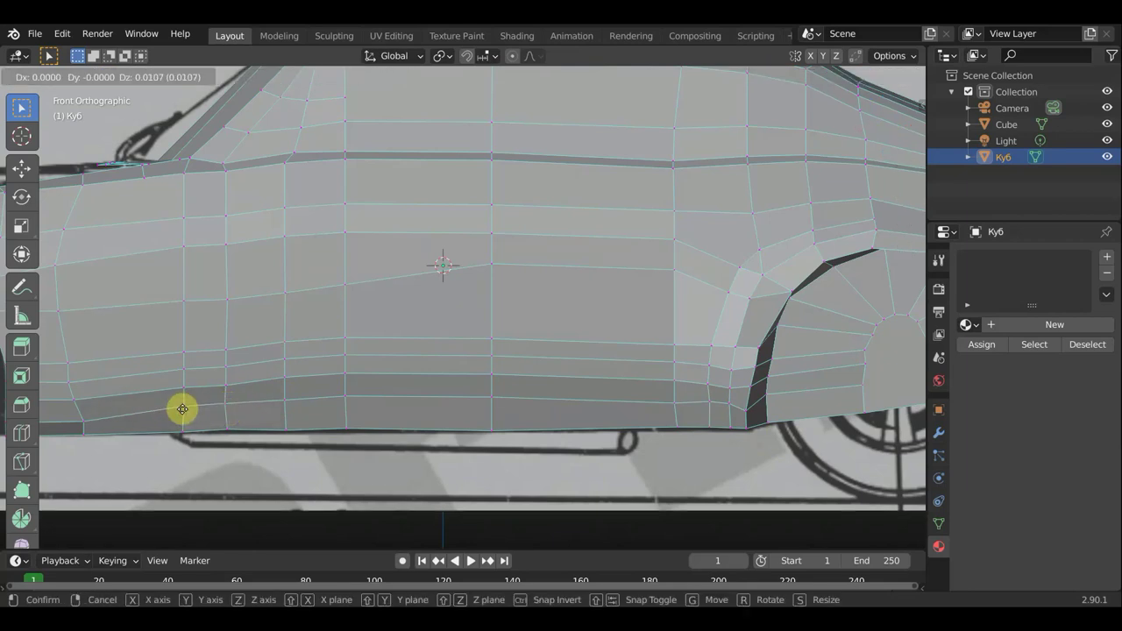
{"action": "left_click", "coordinate": [263, 400]}
{"action": "key", "text": "g"}
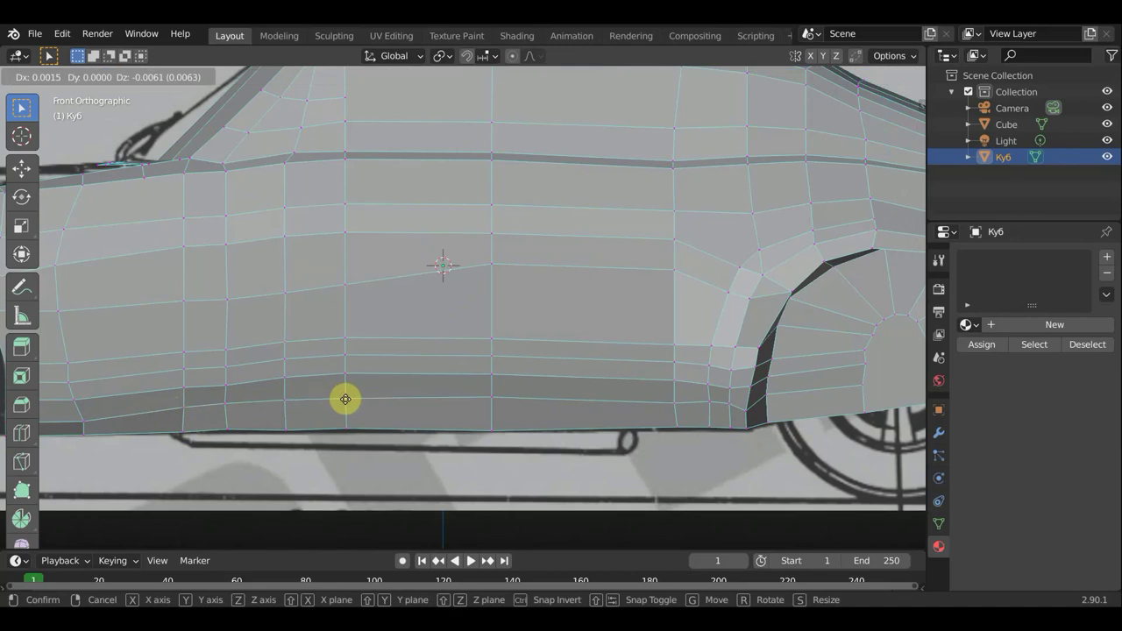
{"action": "left_click", "coordinate": [344, 397]}
Reposition and raise the lower side-panel vertices next to the rear arch
{"action": "key", "text": "g"}
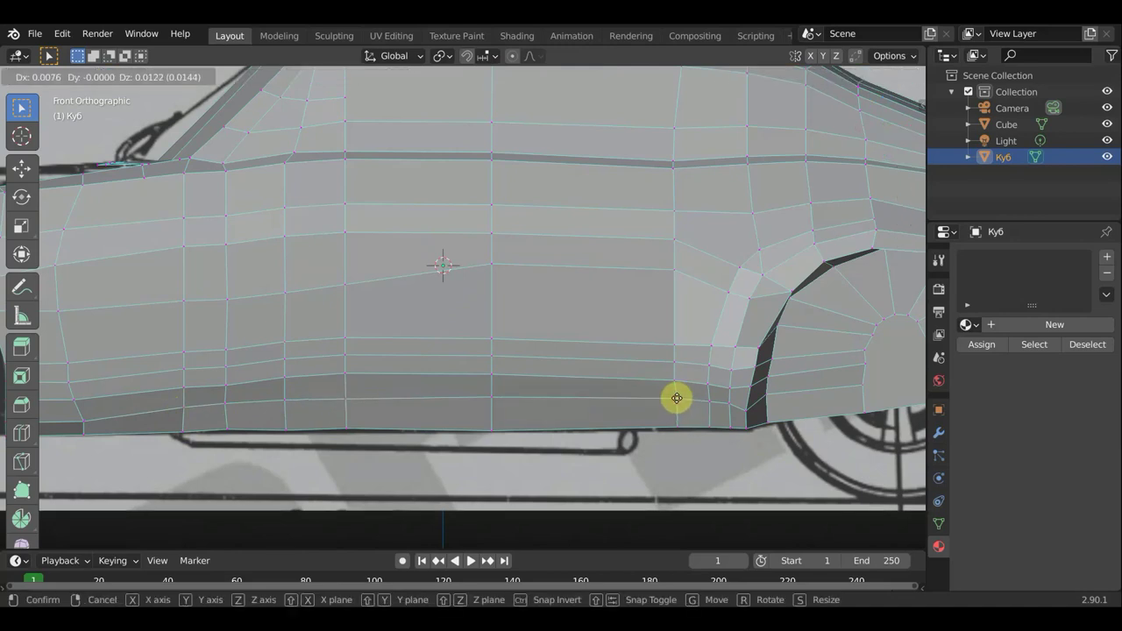
{"action": "left_click", "coordinate": [673, 399]}
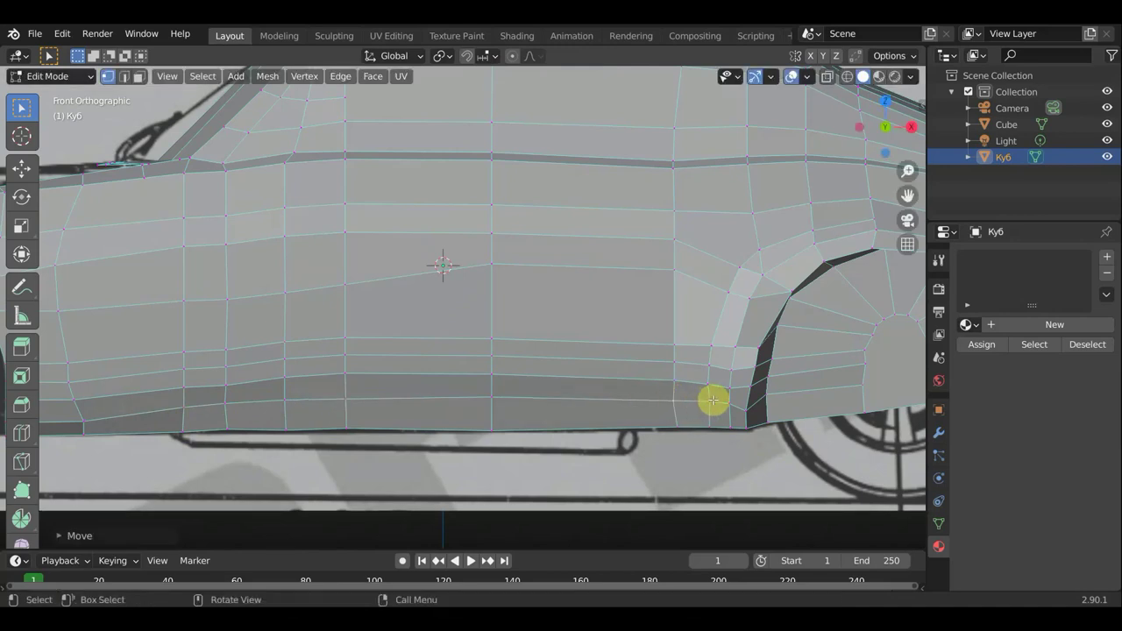
{"action": "key", "text": "g"}
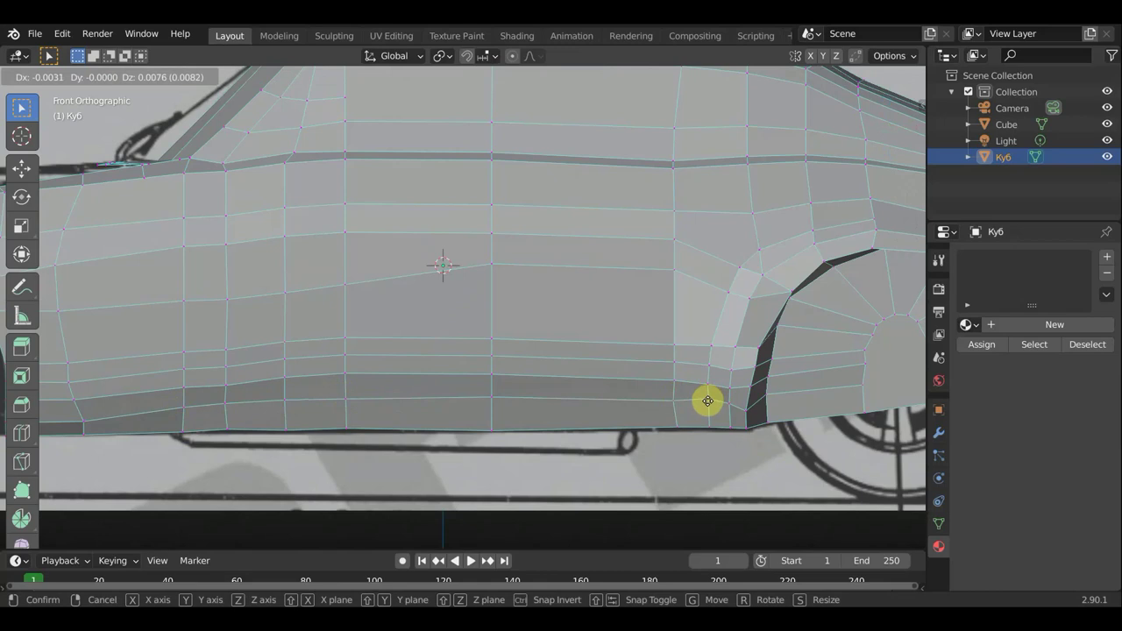
{"action": "left_click", "coordinate": [707, 399]}
{"action": "key", "text": "g"}
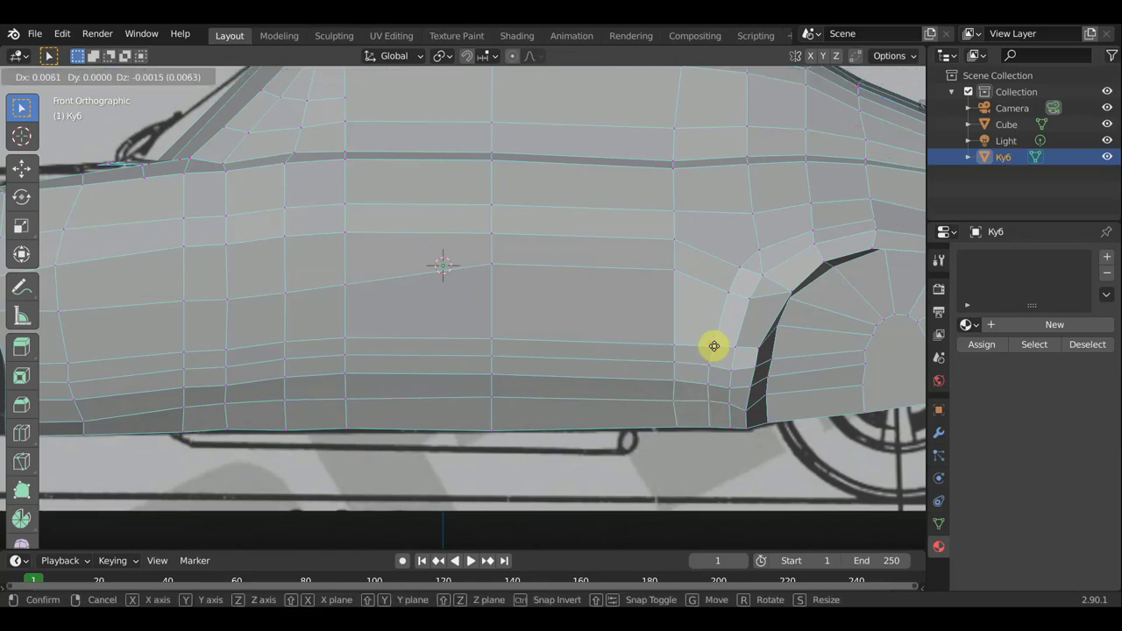
{"action": "left_click", "coordinate": [711, 359]}
{"action": "key", "text": "g"}
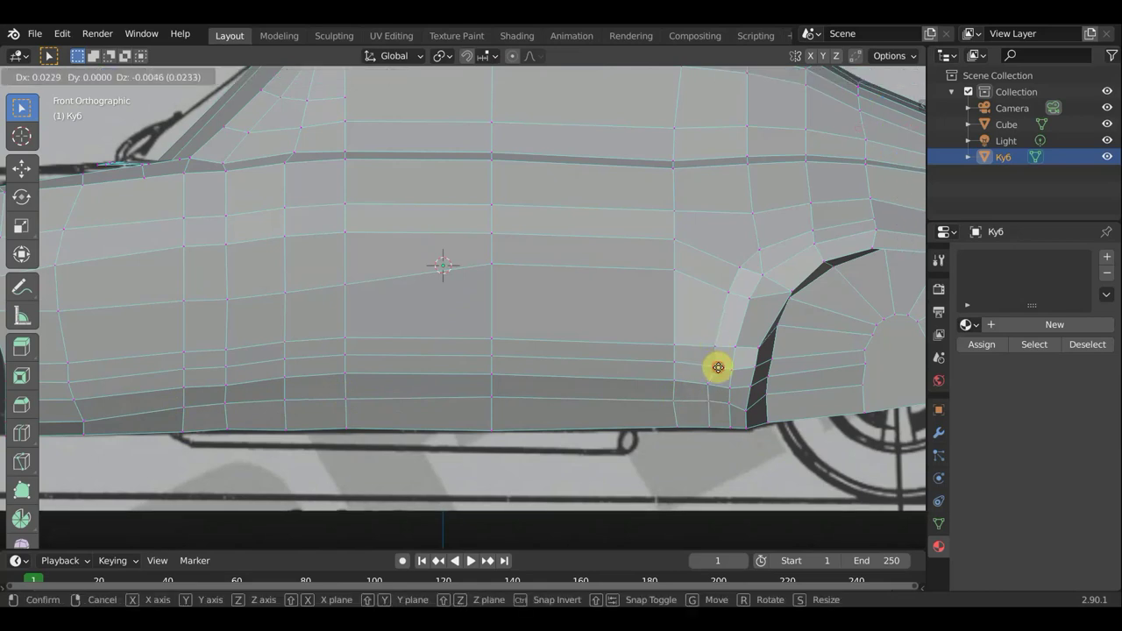
{"action": "left_click", "coordinate": [718, 367]}
{"action": "key", "text": "g"}
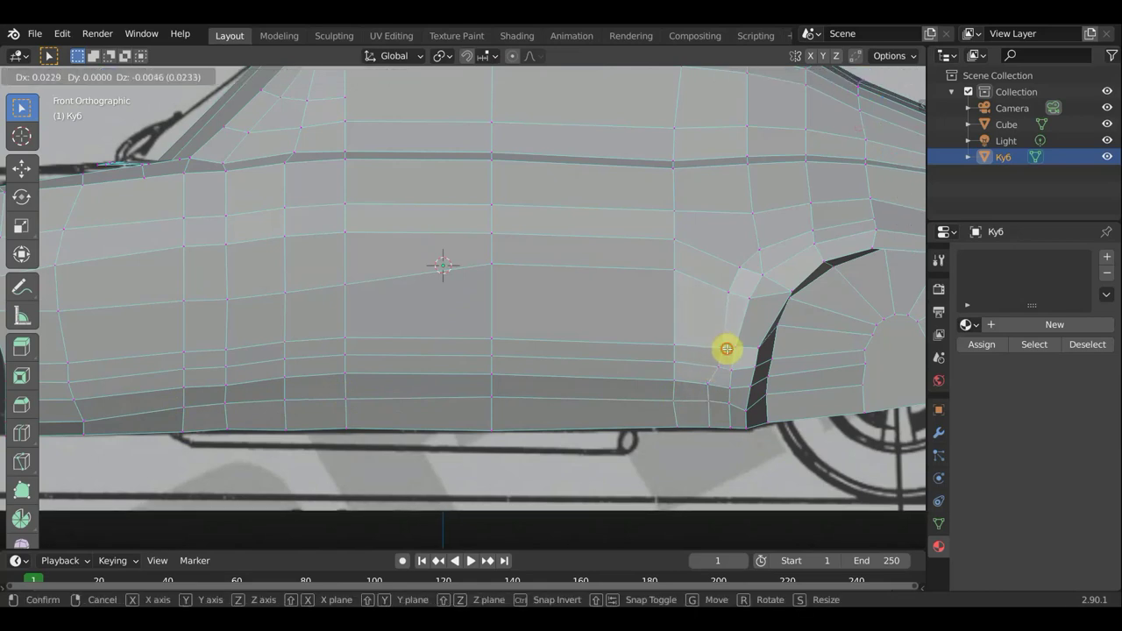
{"action": "left_click", "coordinate": [727, 349]}
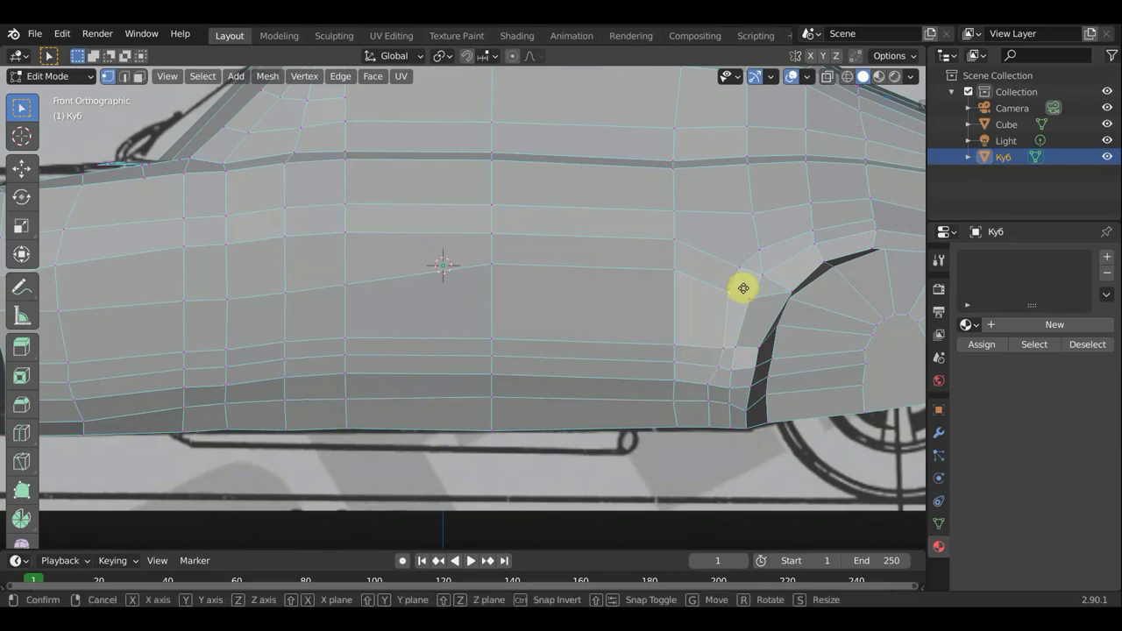
Tweak the vertices above the rear arch and lower the sill and bottom-edge vertices
{"action": "key", "text": "g"}
{"action": "left_click", "coordinate": [746, 286]}
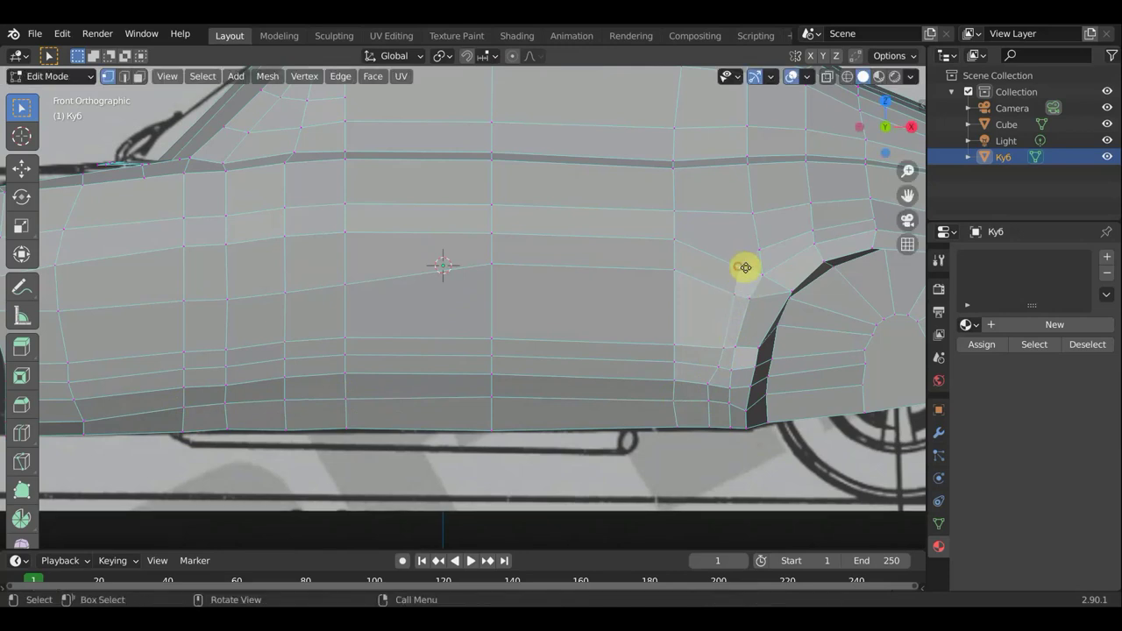
{"action": "key", "text": "g"}
{"action": "left_click", "coordinate": [748, 268]}
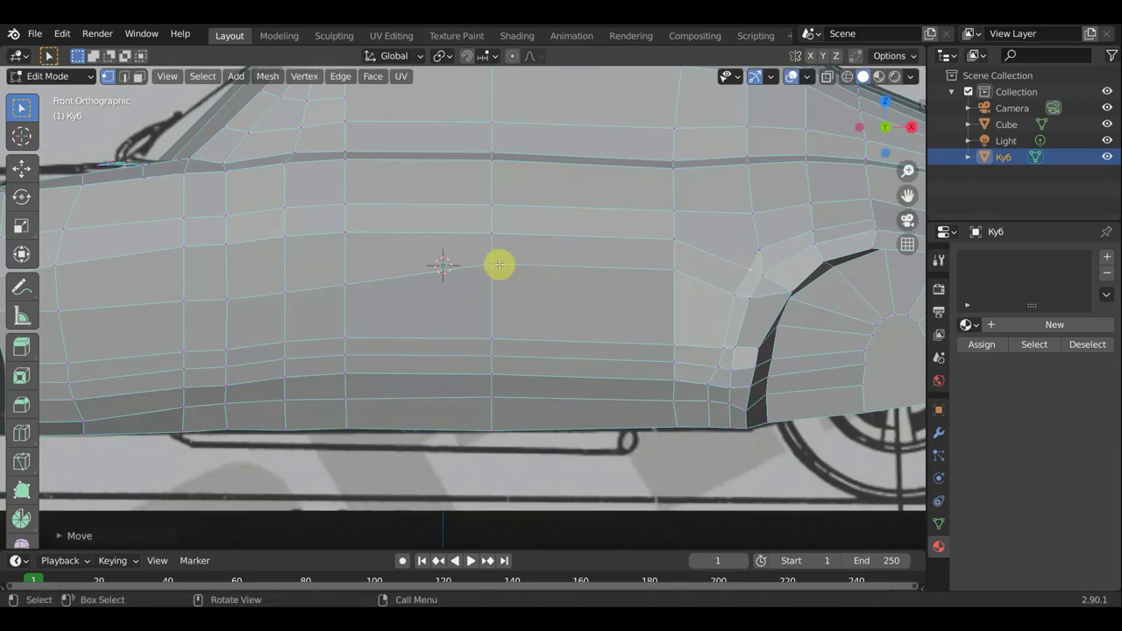
{"action": "key", "text": "g"}
{"action": "left_click", "coordinate": [716, 387]}
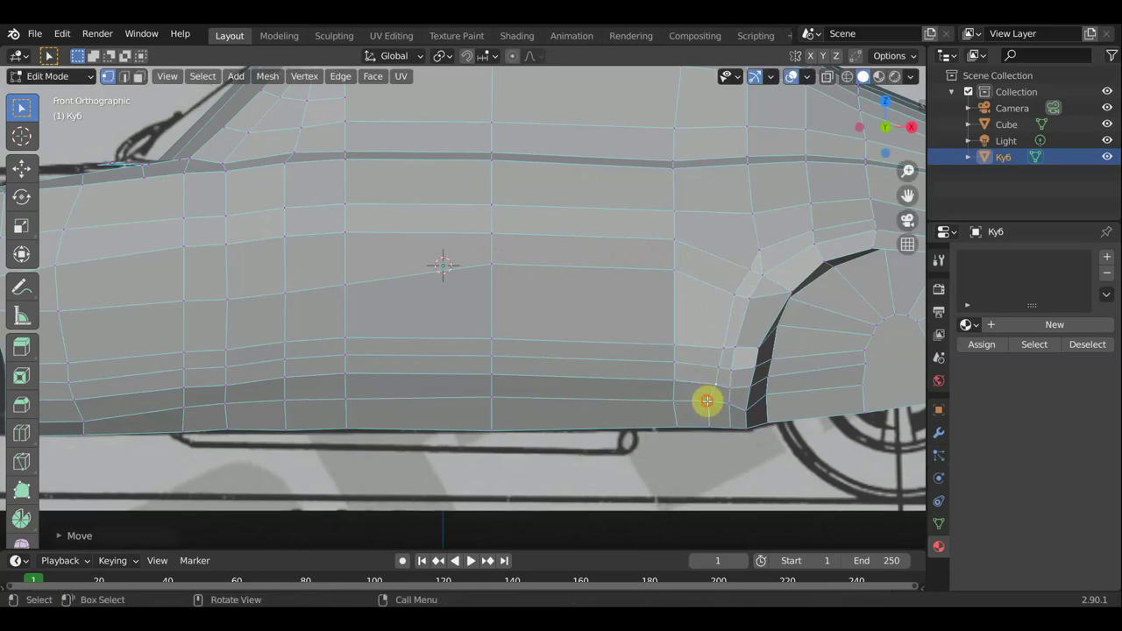
{"action": "key", "text": "g"}
{"action": "left_click", "coordinate": [706, 422]}
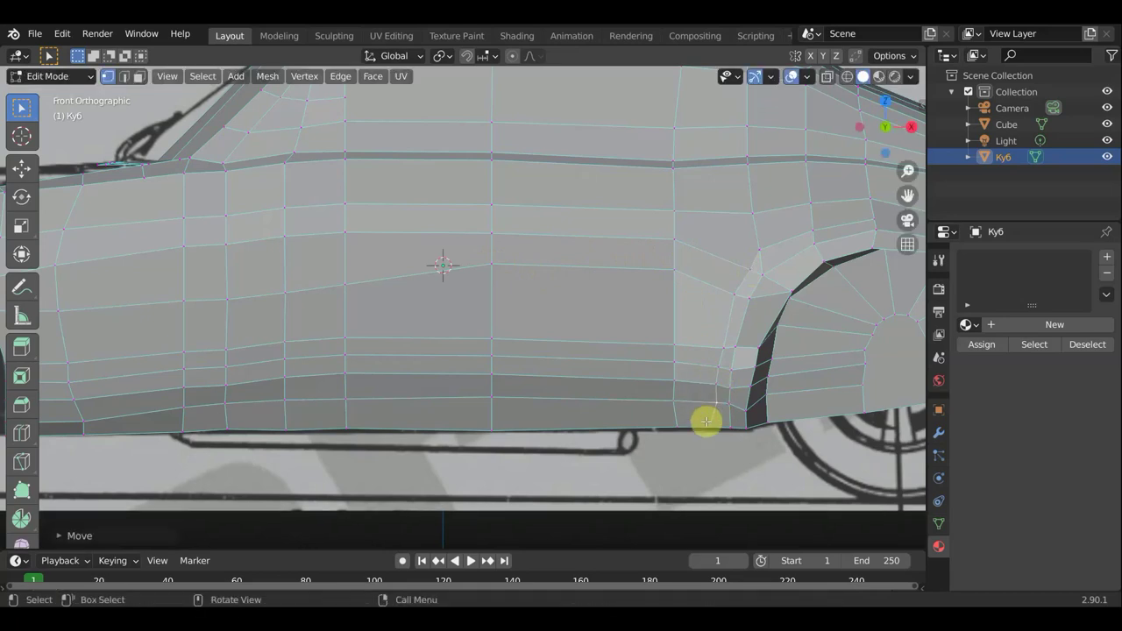
{"action": "key", "text": "g"}
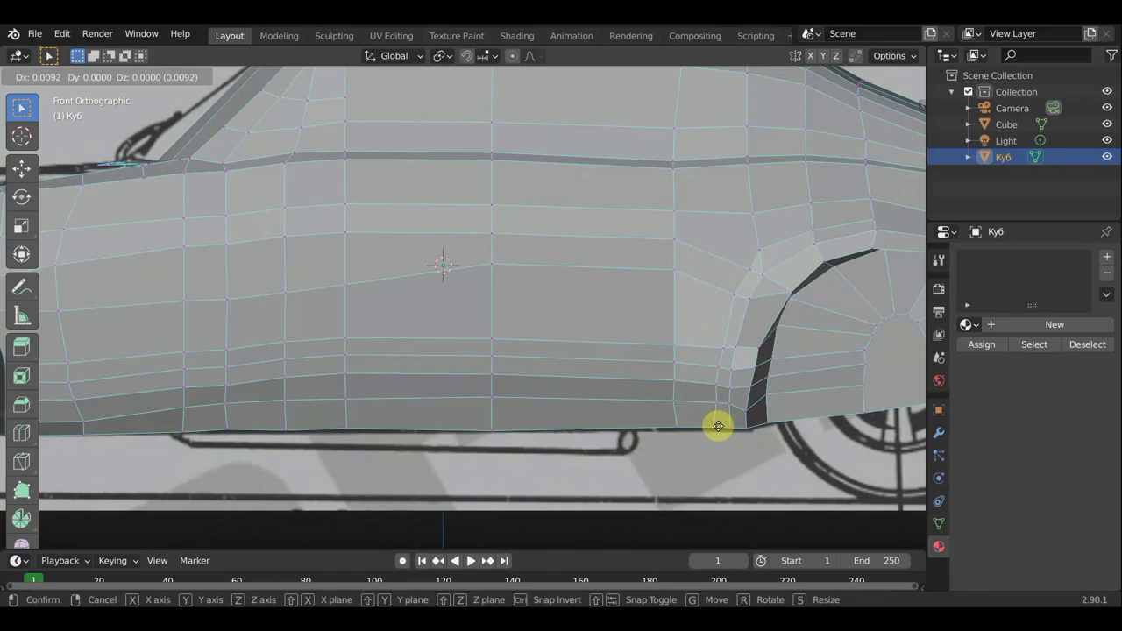
{"action": "left_click", "coordinate": [719, 426]}
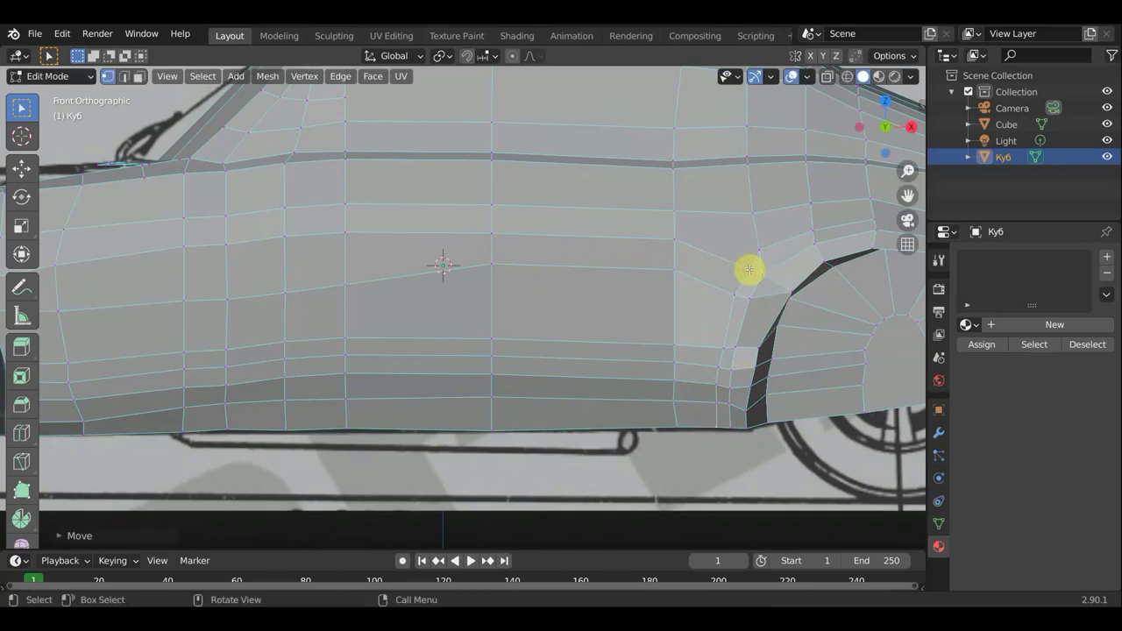
Shift the vertices above the rear arch, one by −0.022 along X, to smooth the curve
{"action": "key", "text": "g"}
{"action": "left_click", "coordinate": [763, 266]}
{"action": "scroll", "coordinate": [759, 298], "scroll_direction": "down", "scroll_amount": 5}
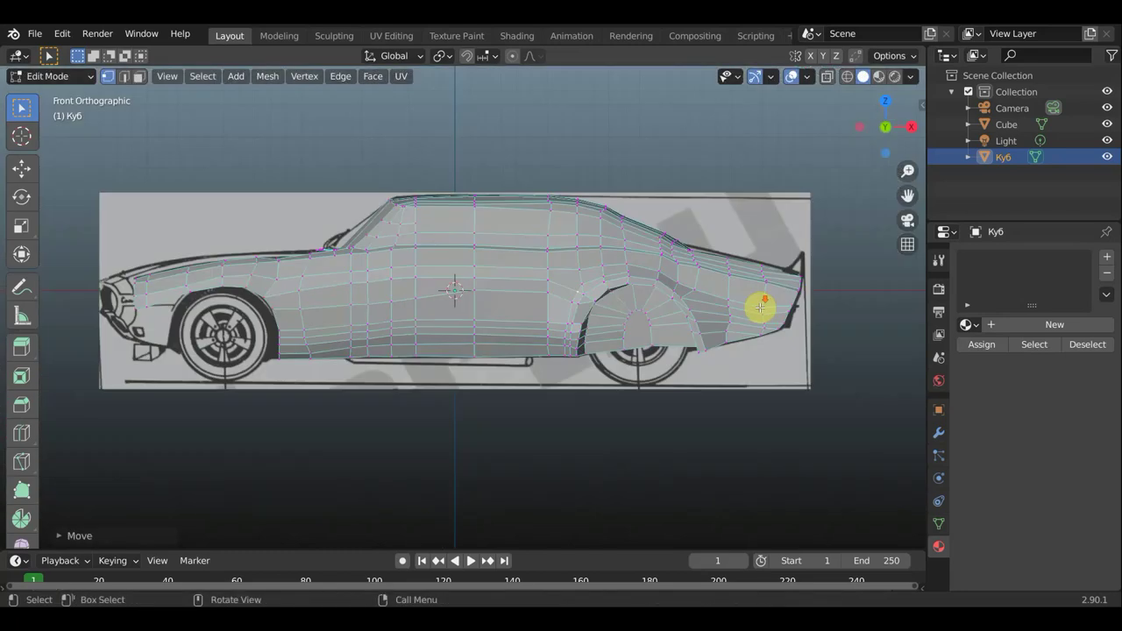
{"action": "scroll", "coordinate": [704, 290], "scroll_direction": "up", "scroll_amount": 3}
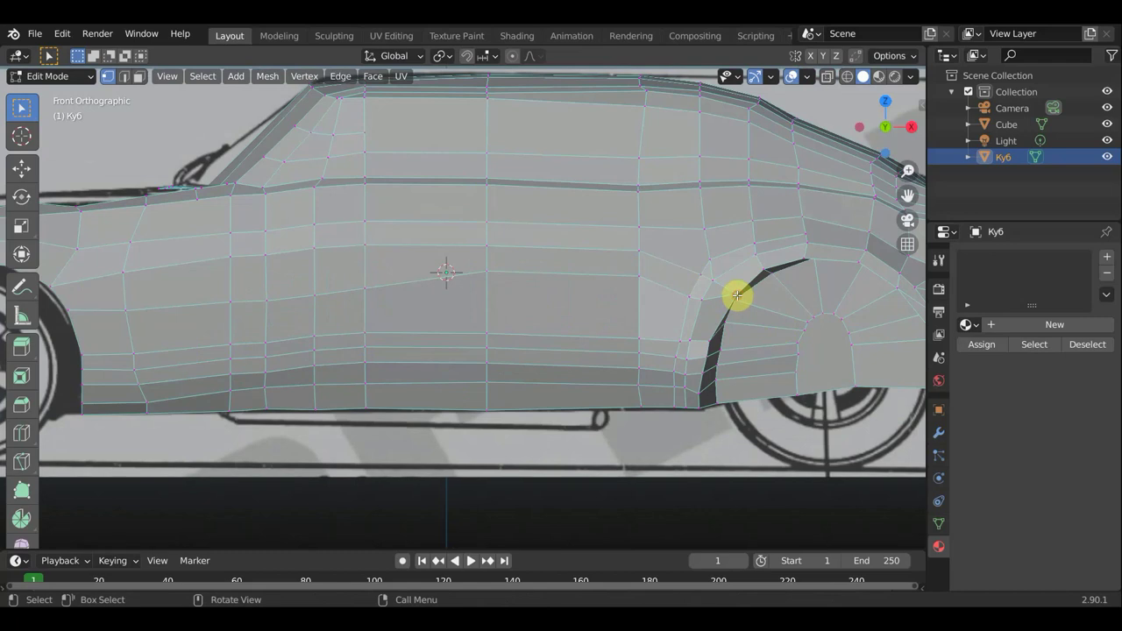
{"action": "key", "text": "g"}
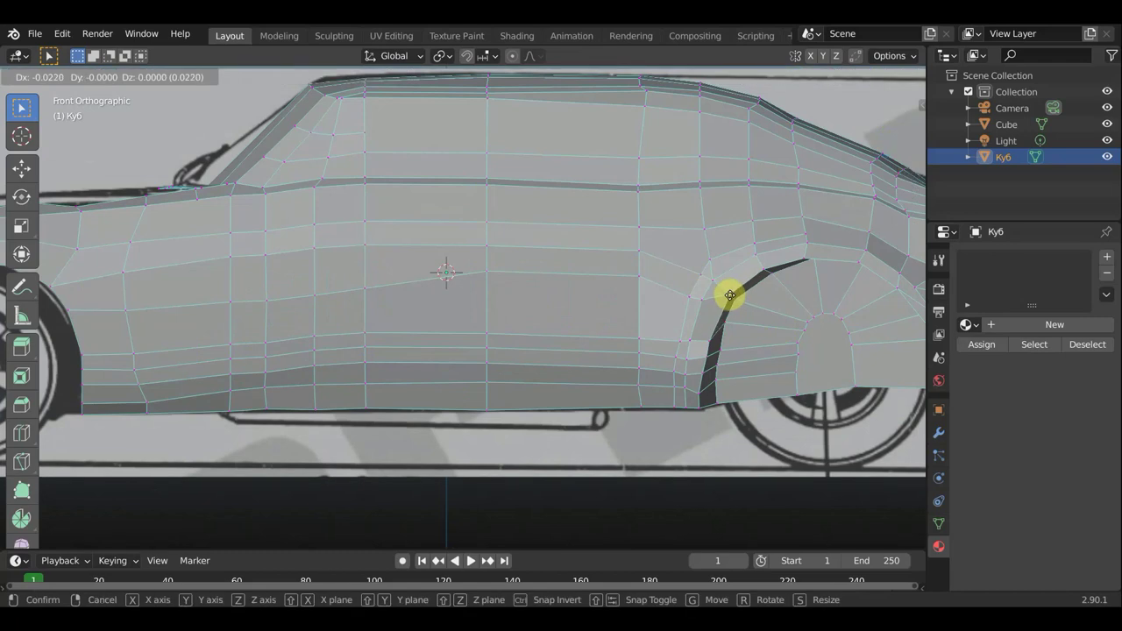
{"action": "left_click", "coordinate": [731, 295]}
View the body from above in Material Preview shading
{"action": "scroll", "coordinate": [737, 298], "scroll_direction": "down", "scroll_amount": 4}
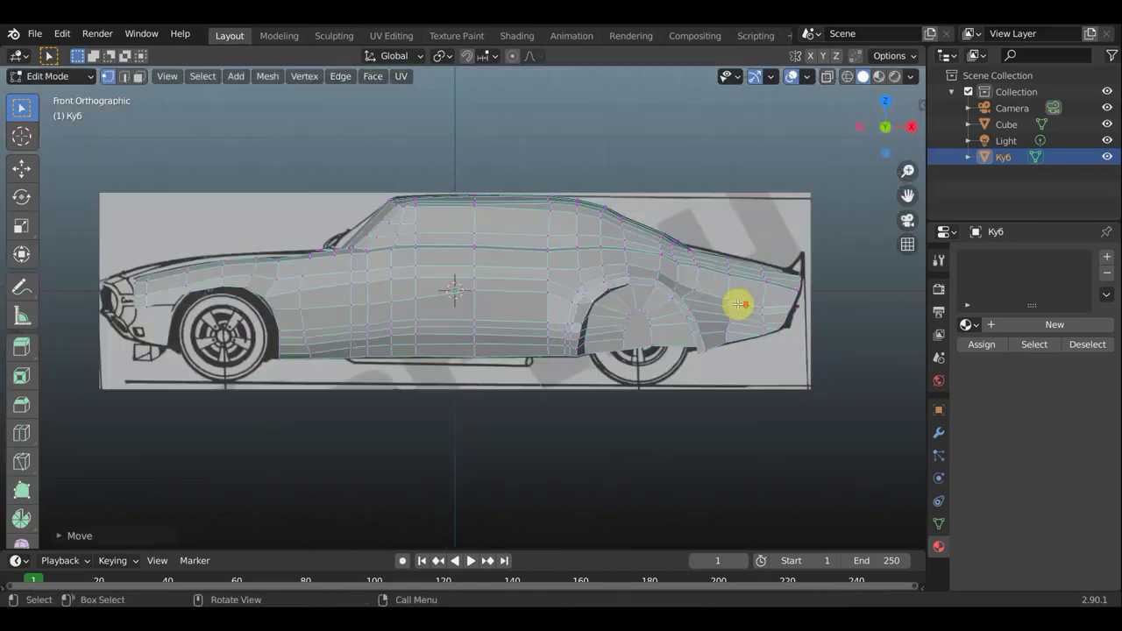
{"action": "mouse_move", "coordinate": [676, 325]}
{"action": "middle_mouse_down"}
{"action": "mouse_move", "coordinate": [757, 354]}
{"action": "mouse_move", "coordinate": [759, 413]}
{"action": "middle_mouse_up"}
{"action": "scroll", "coordinate": [759, 413], "scroll_direction": "up", "scroll_amount": 2}
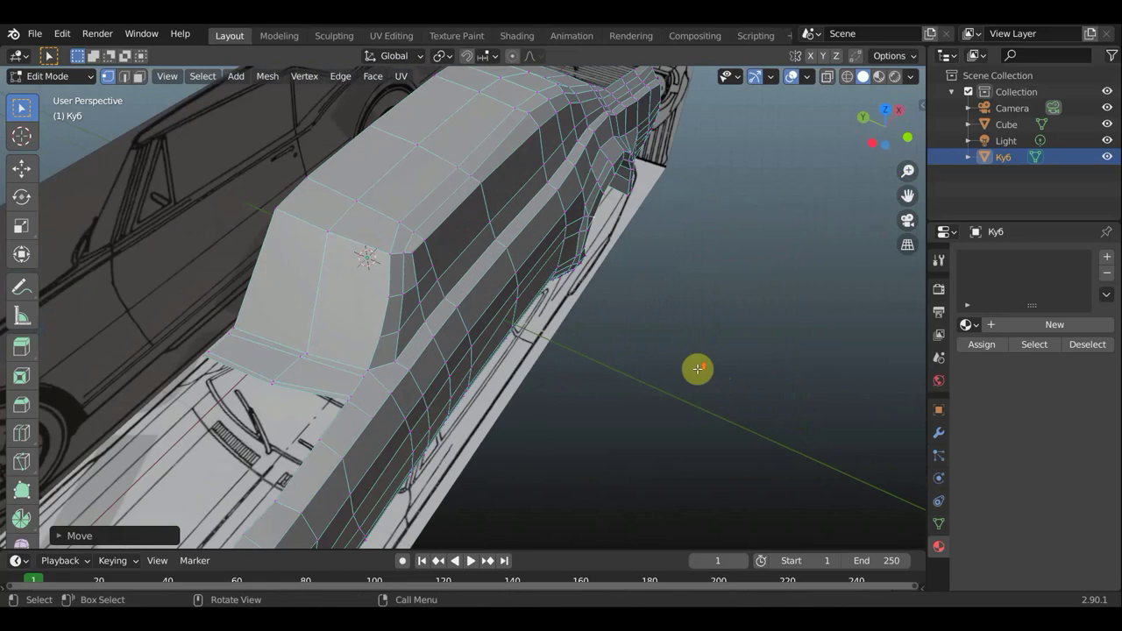
{"action": "scroll", "coordinate": [695, 368], "scroll_direction": "up", "scroll_amount": 4}
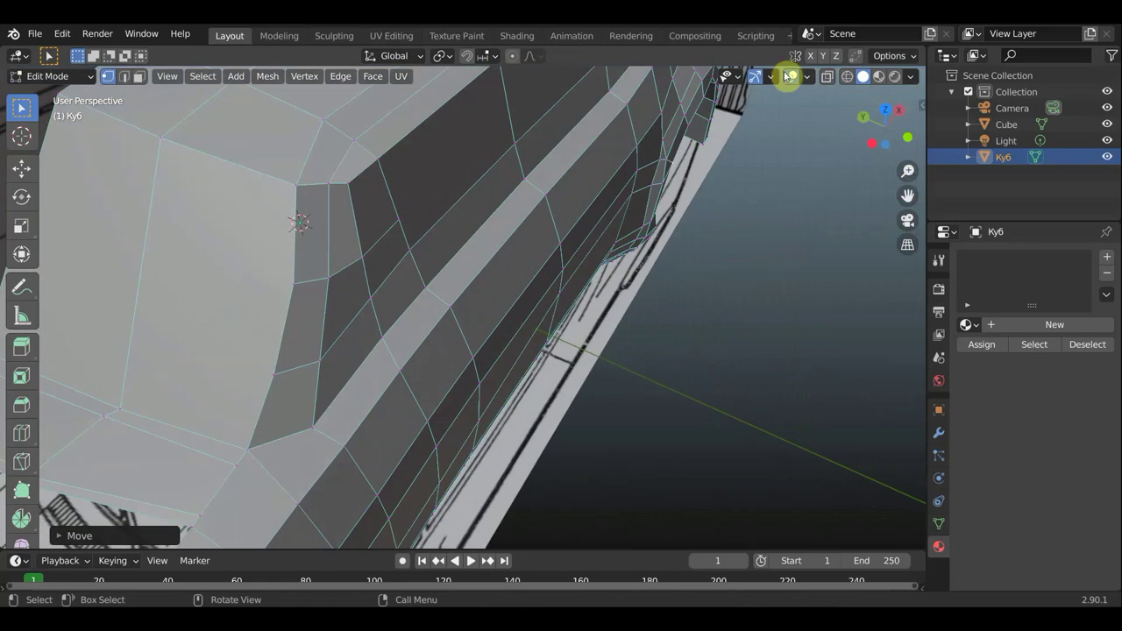
{"action": "left_click", "coordinate": [879, 77]}
{"action": "scroll", "coordinate": [785, 205], "scroll_direction": "down", "scroll_amount": 5}
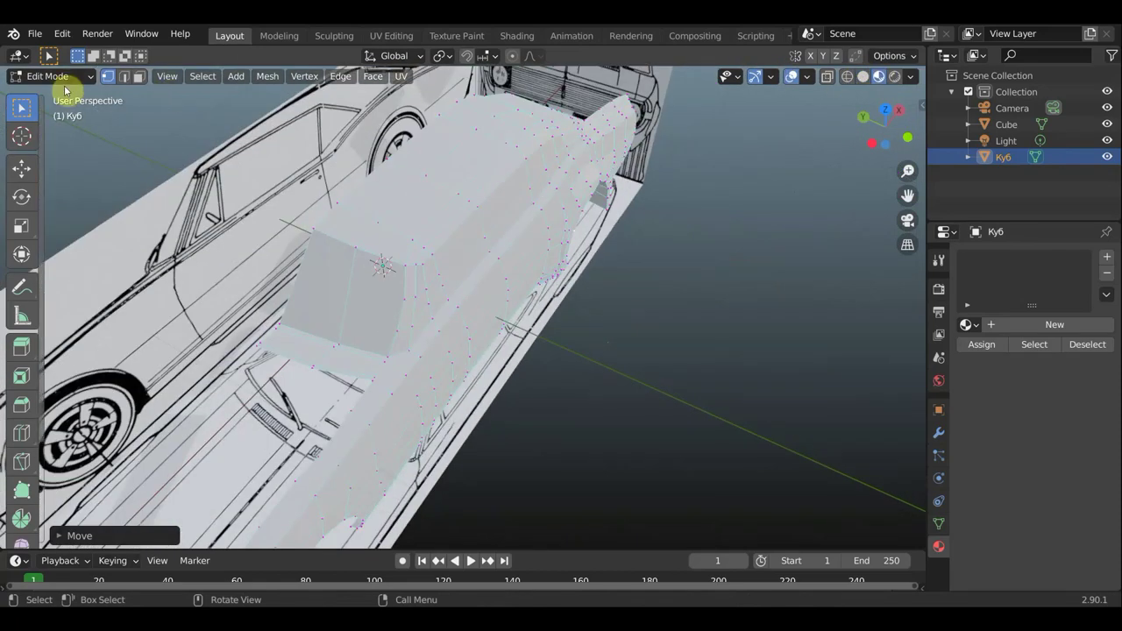
Inspect the car body in Object Mode with Solid shading, then return to Edit Mode
{"action": "left_click", "coordinate": [64, 77]}
{"action": "left_click", "coordinate": [70, 97]}
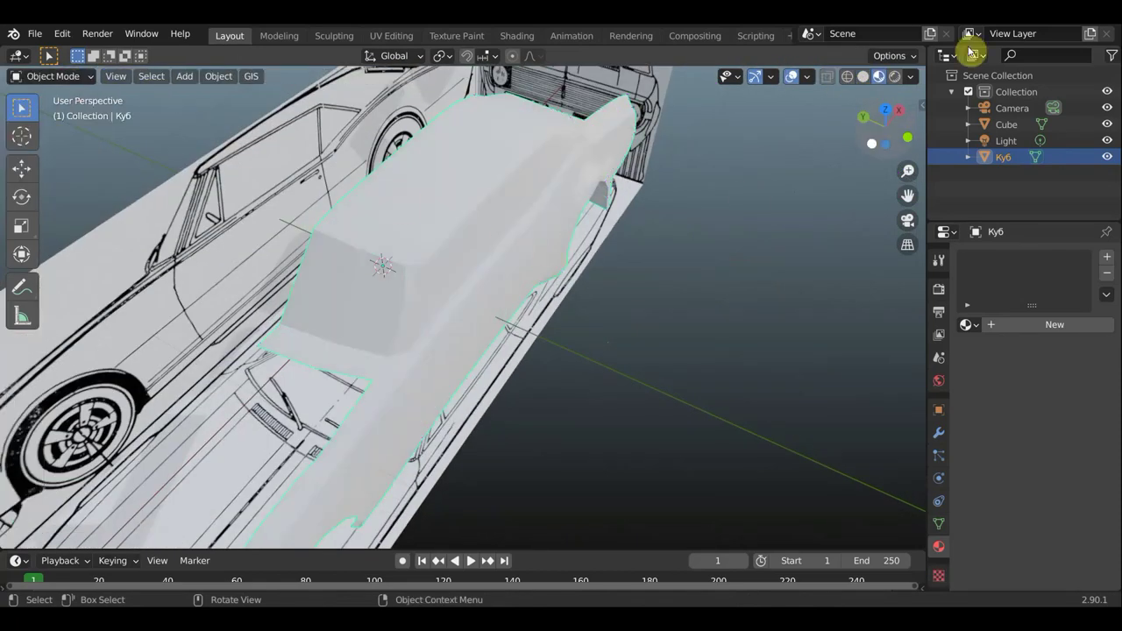
{"action": "left_click", "coordinate": [866, 84]}
{"action": "mouse_move", "coordinate": [770, 248]}
{"action": "middle_mouse_down"}
{"action": "mouse_move", "coordinate": [725, 294]}
{"action": "mouse_move", "coordinate": [570, 284]}
{"action": "mouse_move", "coordinate": [515, 304]}
{"action": "mouse_move", "coordinate": [604, 181]}
{"action": "mouse_move", "coordinate": [660, 181]}
{"action": "mouse_move", "coordinate": [706, 198]}
{"action": "middle_mouse_up"}
{"action": "scroll", "coordinate": [516, 304], "scroll_direction": "down", "scroll_amount": 4}
{"action": "scroll", "coordinate": [648, 263], "scroll_direction": "up", "scroll_amount": 5}
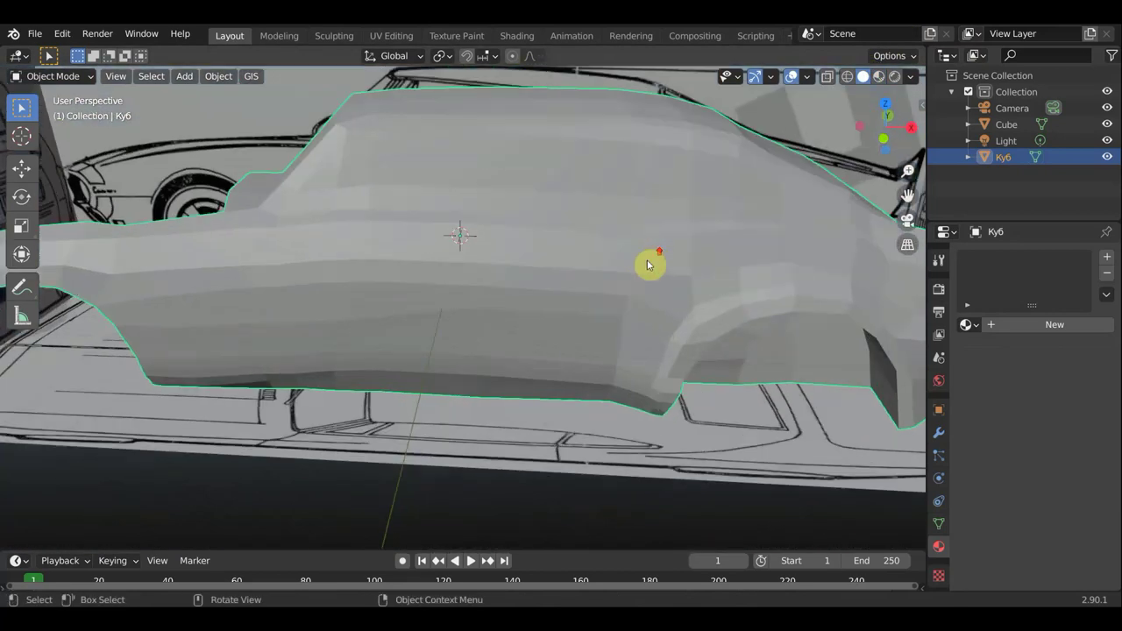
{"action": "mouse_move", "coordinate": [649, 263]}
{"action": "middle_mouse_down"}
{"action": "mouse_move", "coordinate": [469, 237]}
{"action": "mouse_move", "coordinate": [409, 303]}
{"action": "mouse_move", "coordinate": [629, 315]}
{"action": "mouse_move", "coordinate": [619, 338]}
{"action": "mouse_move", "coordinate": [519, 292]}
{"action": "middle_mouse_up"}
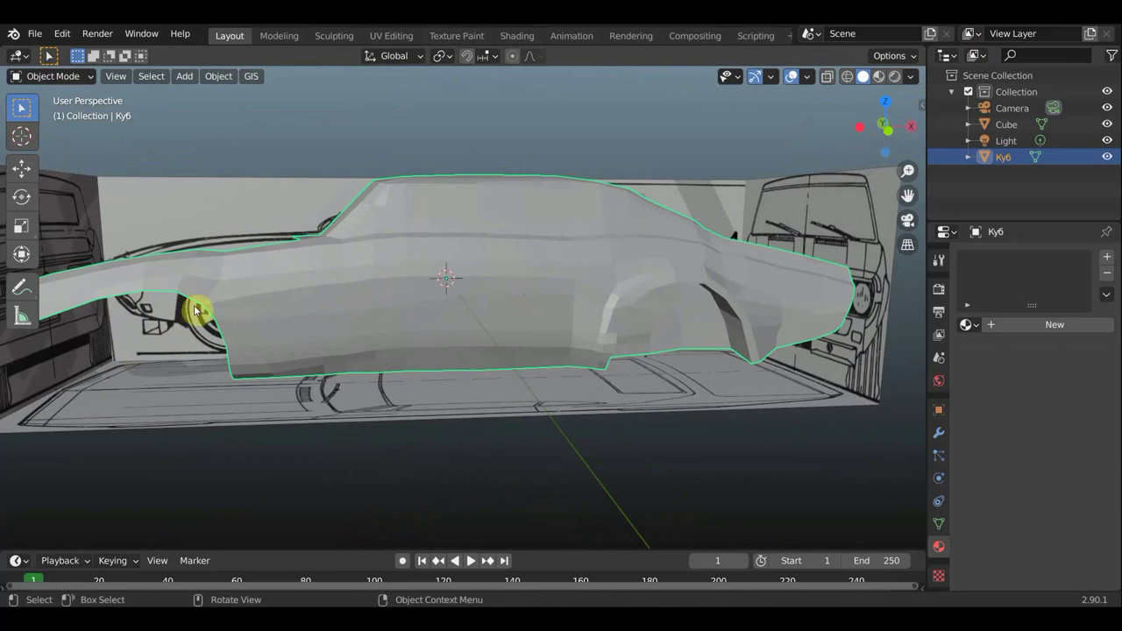
{"action": "middle_click_drag", "start_coordinate": [658, 331], "coordinate": [644, 324]}
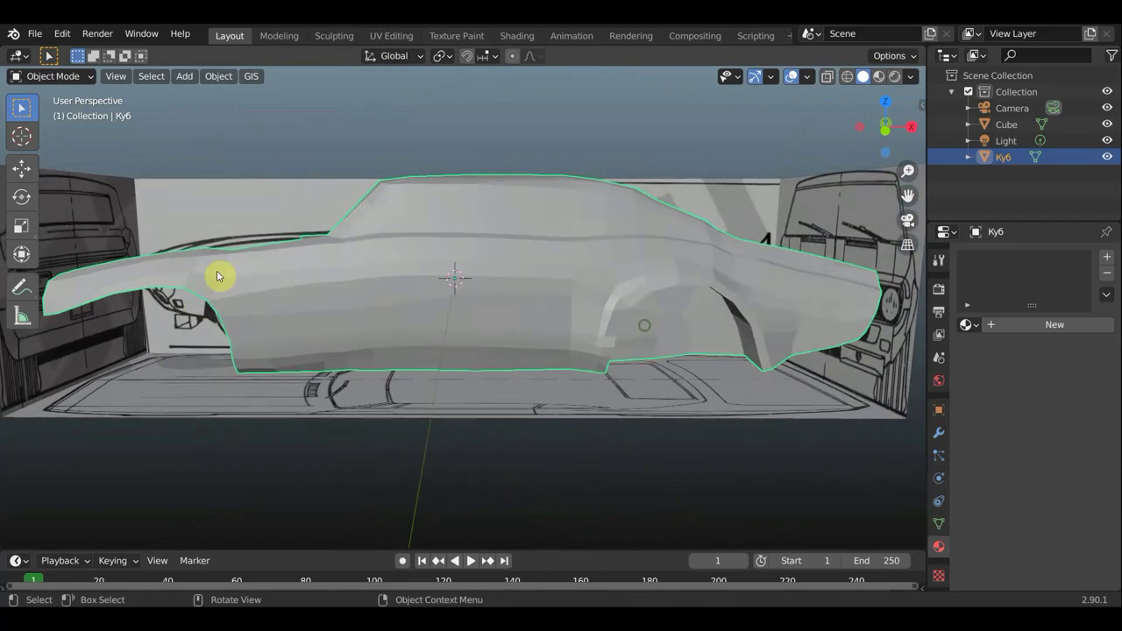
{"action": "left_click", "coordinate": [69, 77]}
{"action": "left_click", "coordinate": [52, 112]}
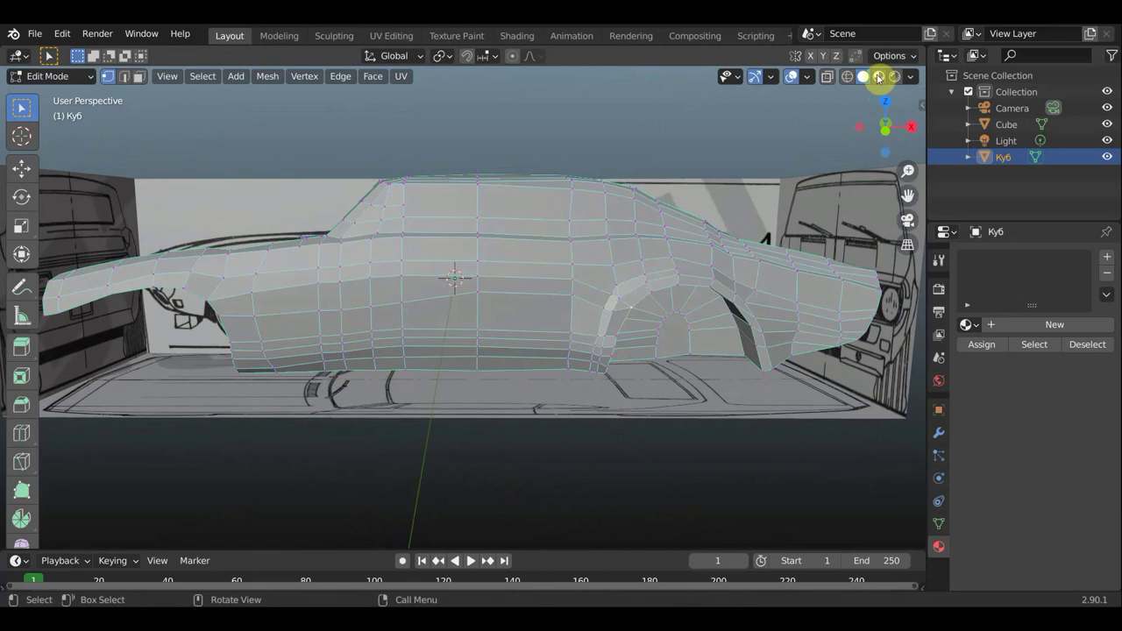
In the orthographic side view of the front half, move the front wheel-arch vertex into place
{"action": "key", "text": "KP_1"}
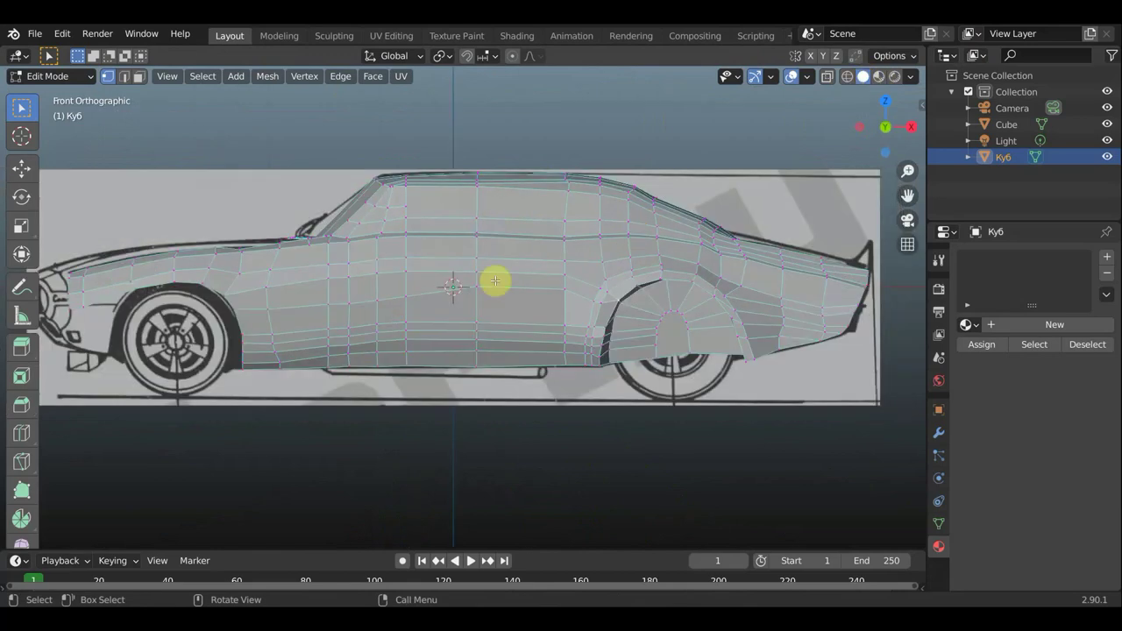
{"action": "middle_click_drag", "start_coordinate": [556, 283], "coordinate": [716, 272], "text": "shift"}
{"action": "scroll", "coordinate": [518, 301], "scroll_direction": "up", "scroll_amount": 1}
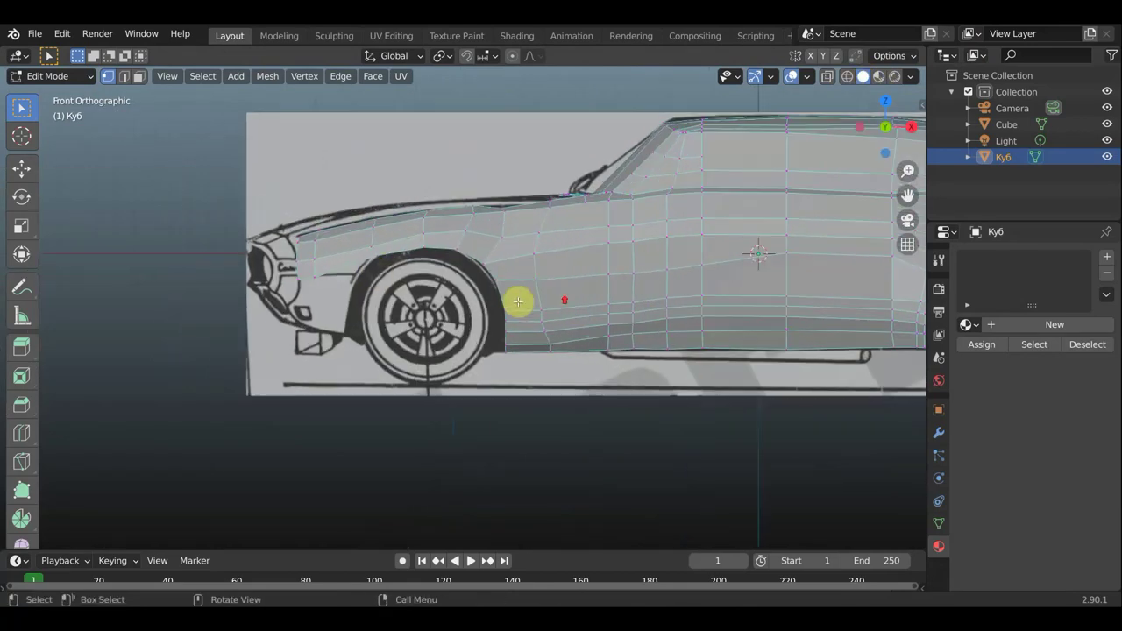
{"action": "scroll", "coordinate": [368, 270], "scroll_direction": "up", "scroll_amount": 2}
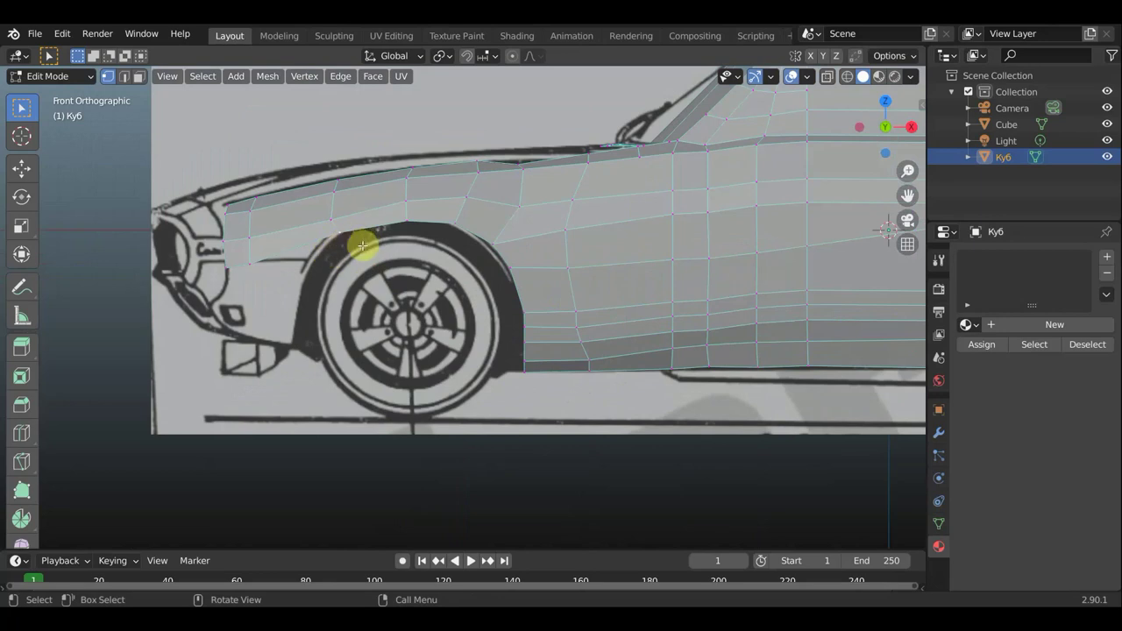
{"action": "key", "text": "g"}
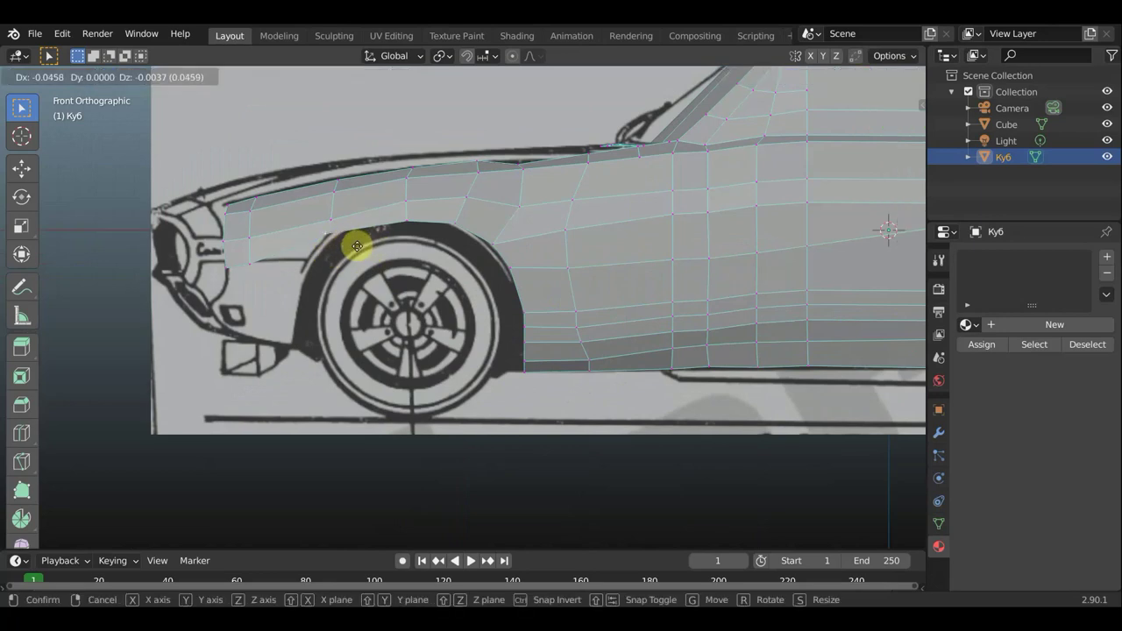
{"action": "left_click", "coordinate": [348, 244]}
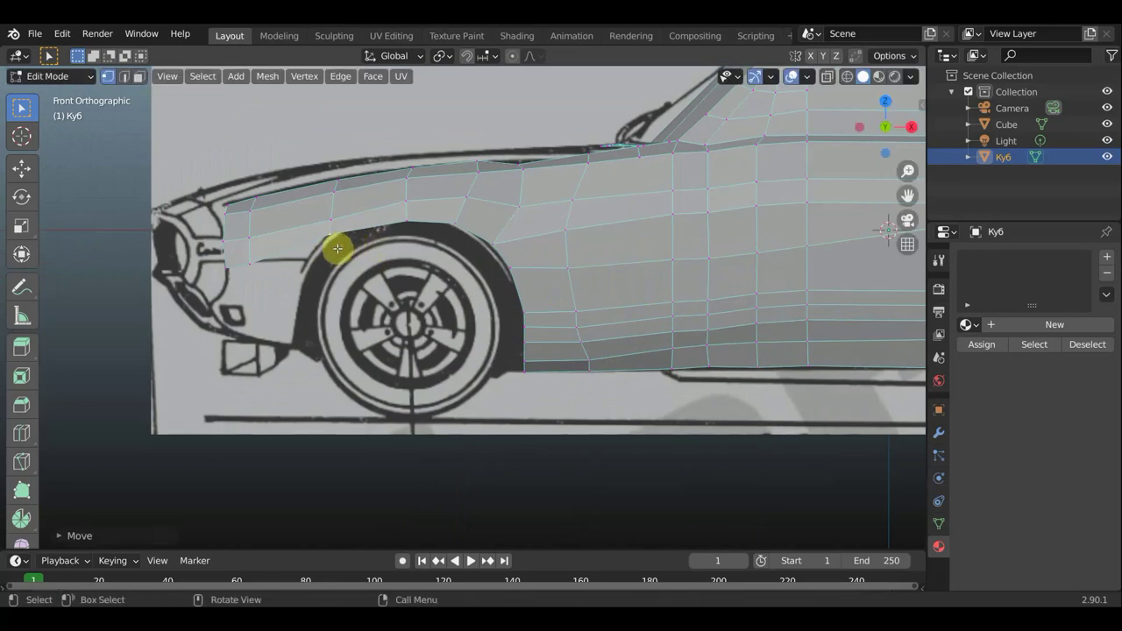
Extrude the vertex near the front bumper down toward the bumper
{"action": "left_click", "coordinate": [251, 263], "text": "shift"}
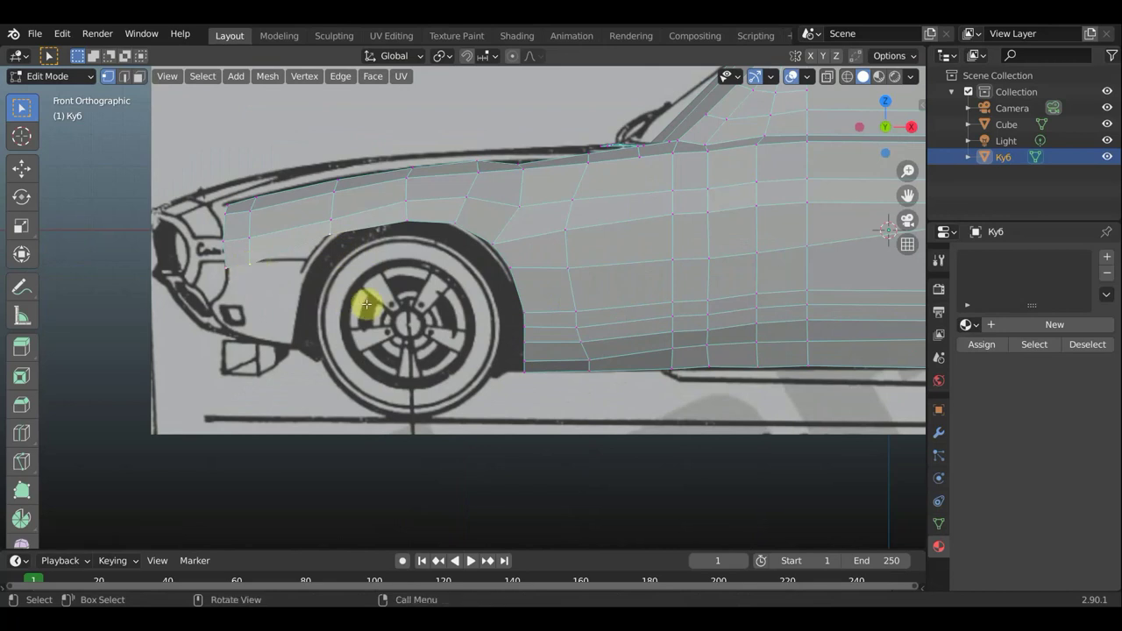
{"action": "key", "text": "e"}
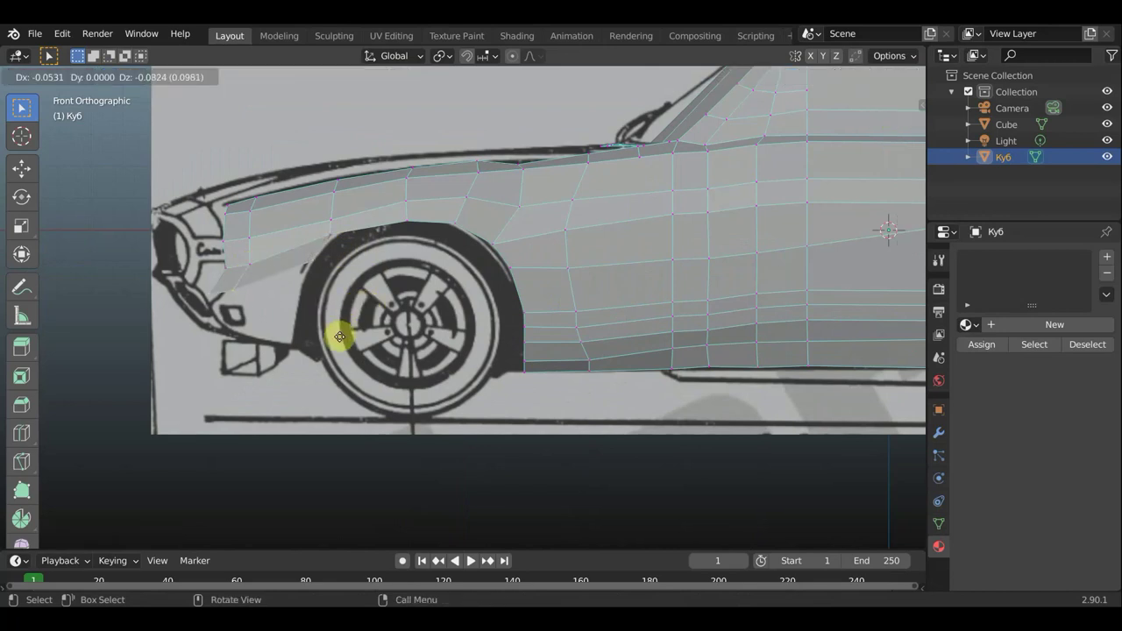
{"action": "left_click", "coordinate": [327, 369]}
{"action": "key", "text": "g"}
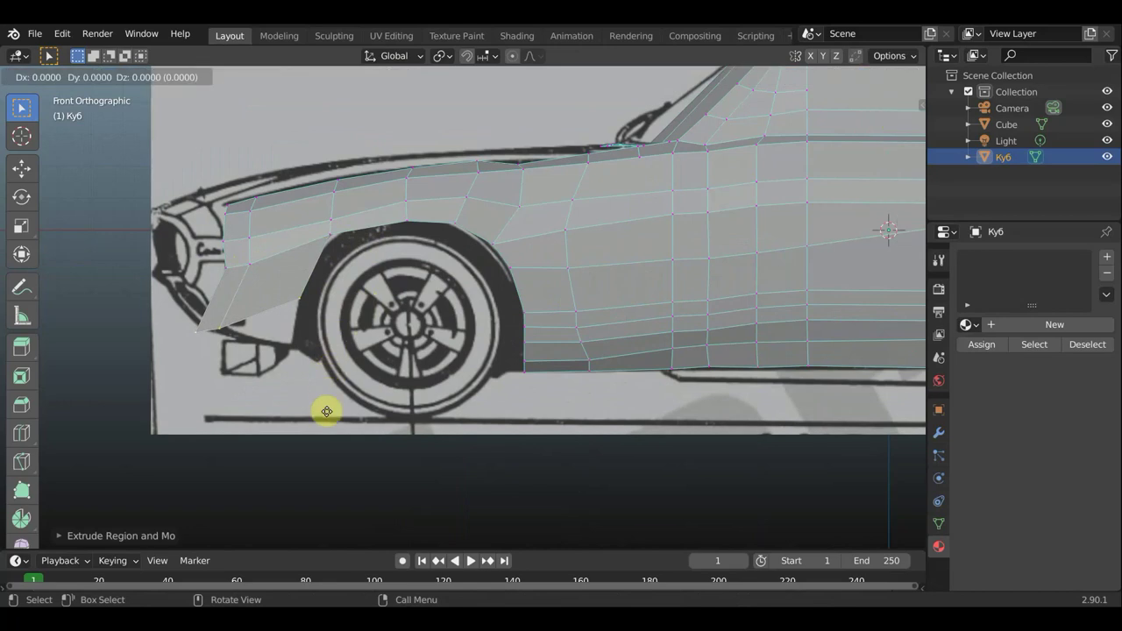
{"action": "left_click", "coordinate": [322, 421]}
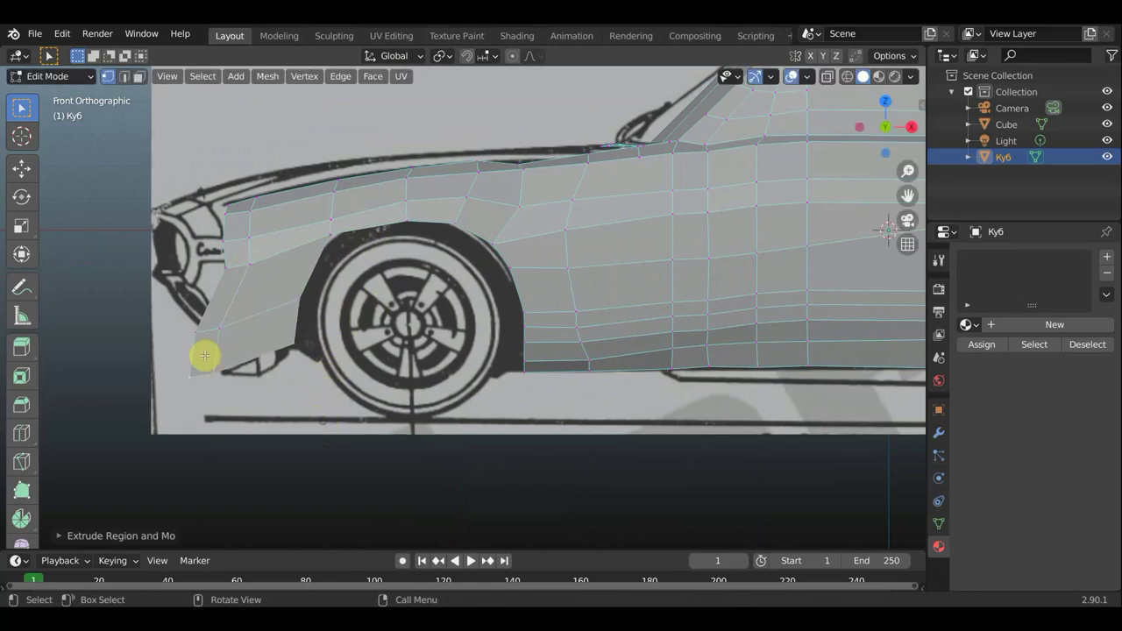
Fit the front fender corner vertices onto the blueprint outline
{"action": "left_click", "coordinate": [222, 324]}
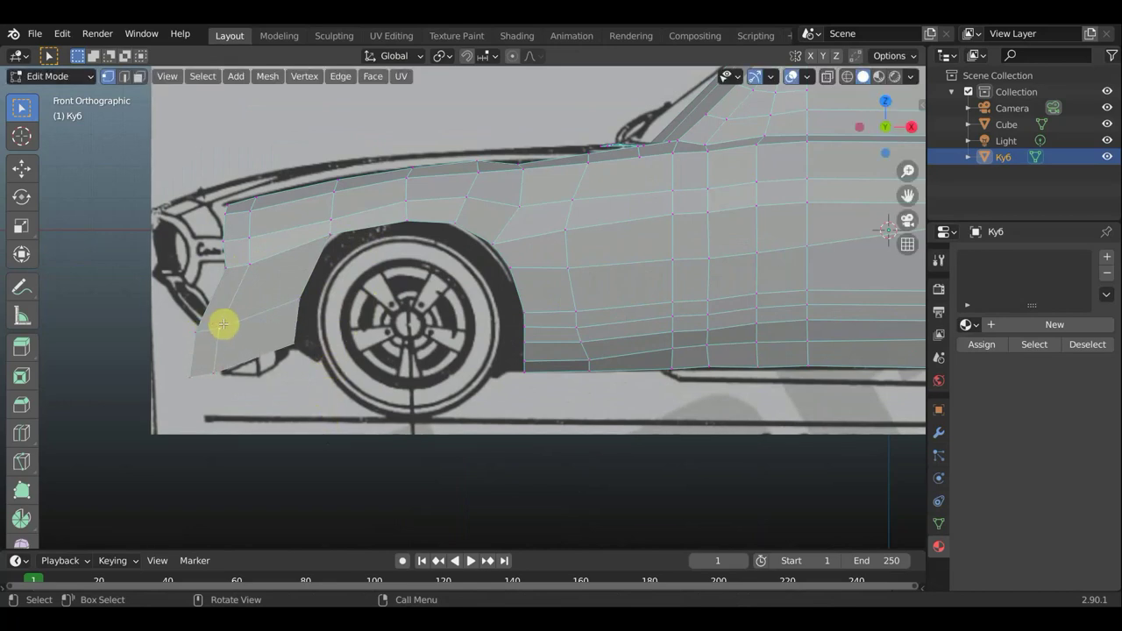
{"action": "key", "text": "g"}
{"action": "left_click", "coordinate": [251, 296]}
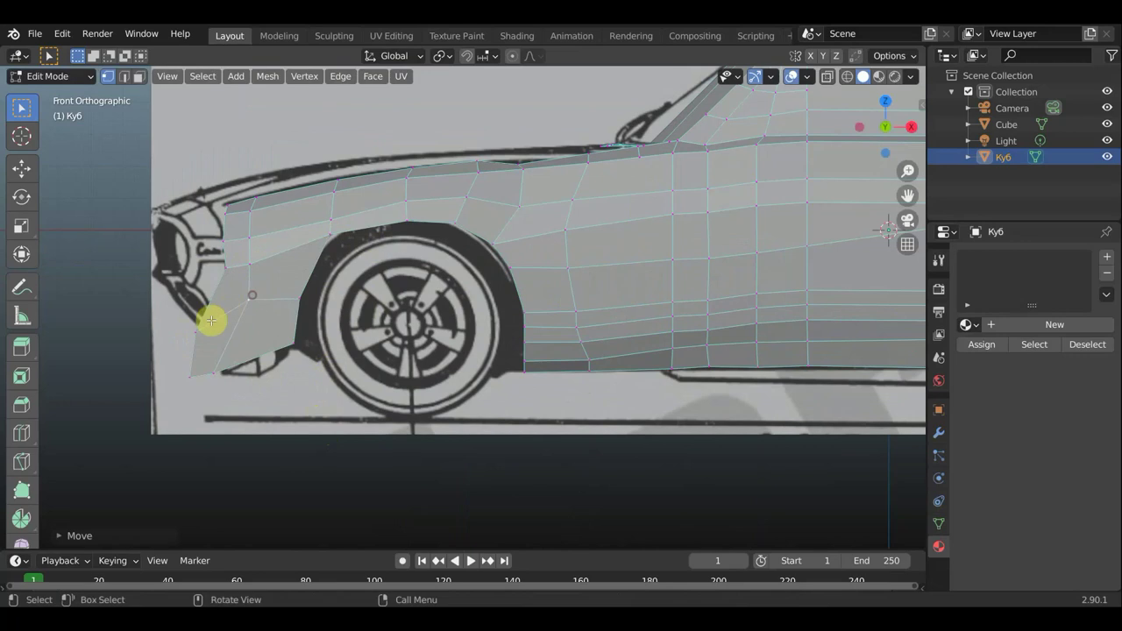
{"action": "left_click", "coordinate": [194, 329]}
{"action": "key", "text": "g"}
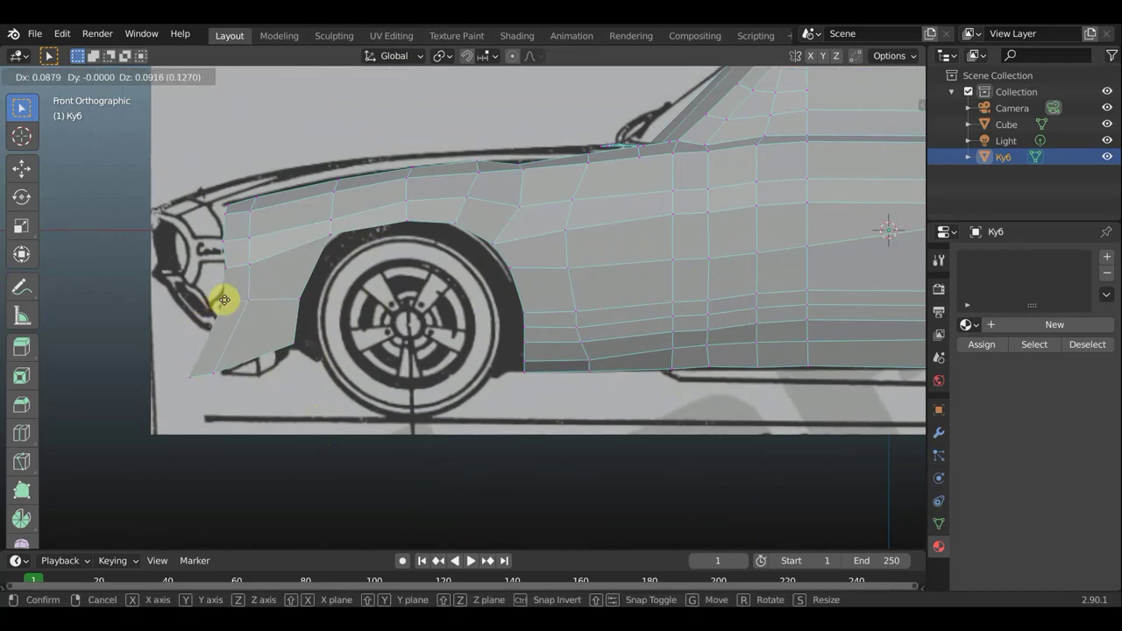
{"action": "left_click", "coordinate": [225, 300]}
Reposition the lower front corner vertex to shape the lower fender edge along the outline
{"action": "left_click", "coordinate": [189, 378]}
{"action": "key", "text": "g"}
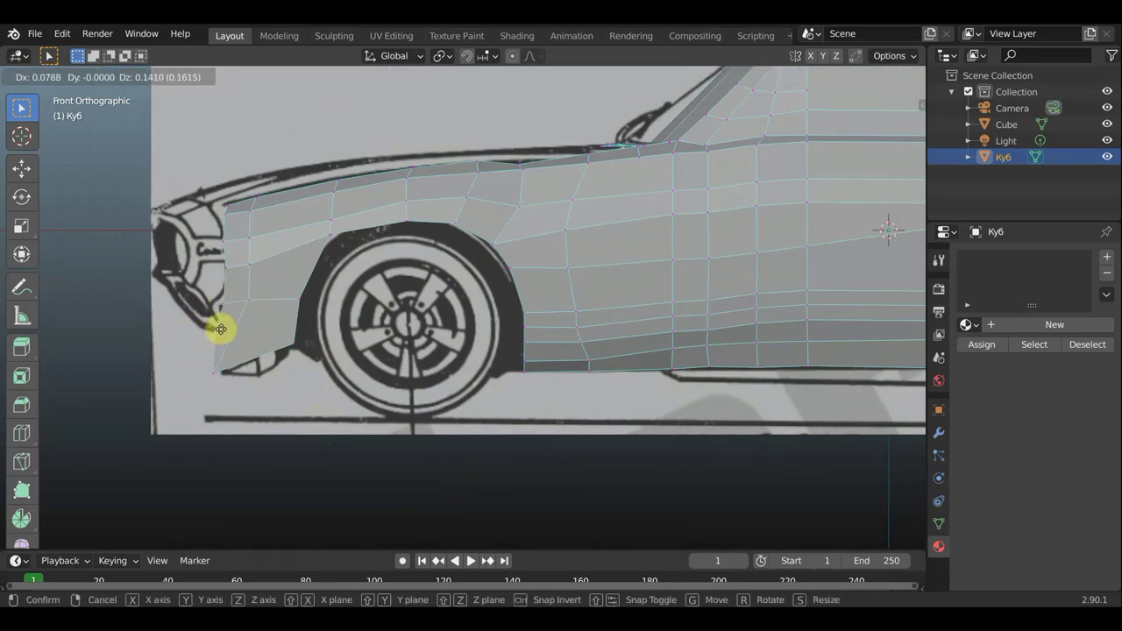
{"action": "left_click", "coordinate": [215, 326]}
{"action": "key", "text": "g"}
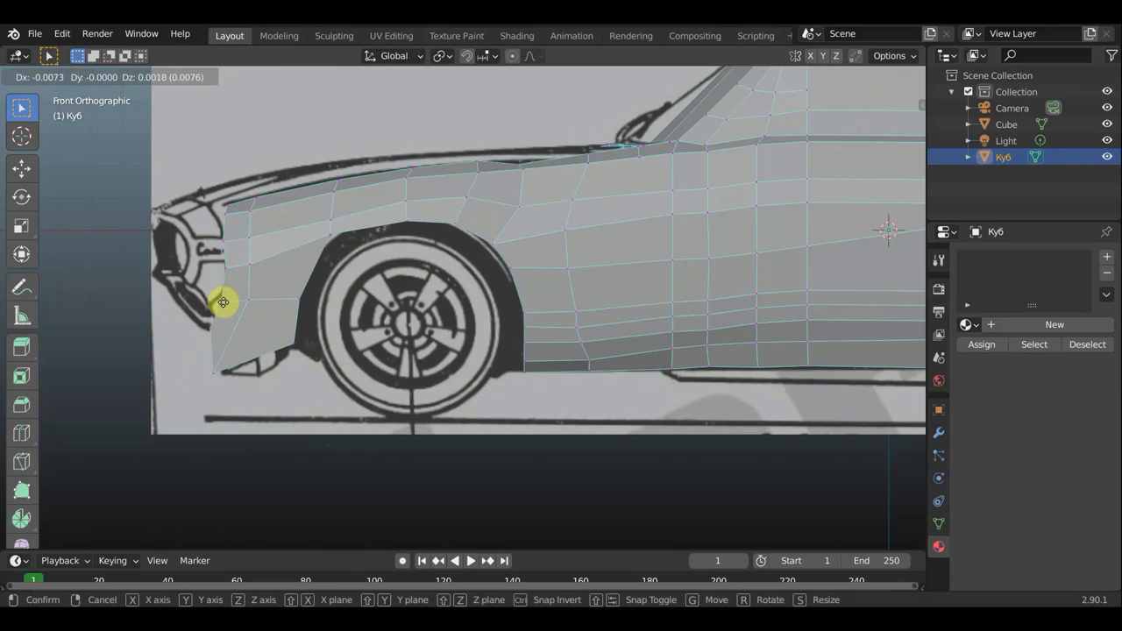
{"action": "left_click", "coordinate": [224, 366]}
{"action": "key", "text": "g"}
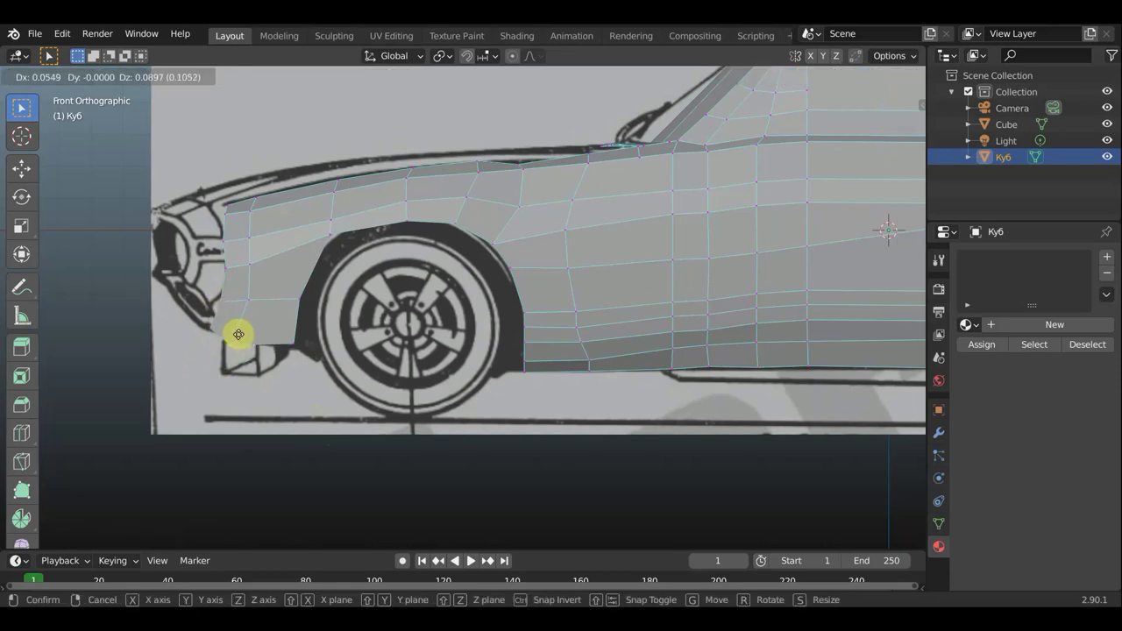
{"action": "left_click", "coordinate": [238, 330]}
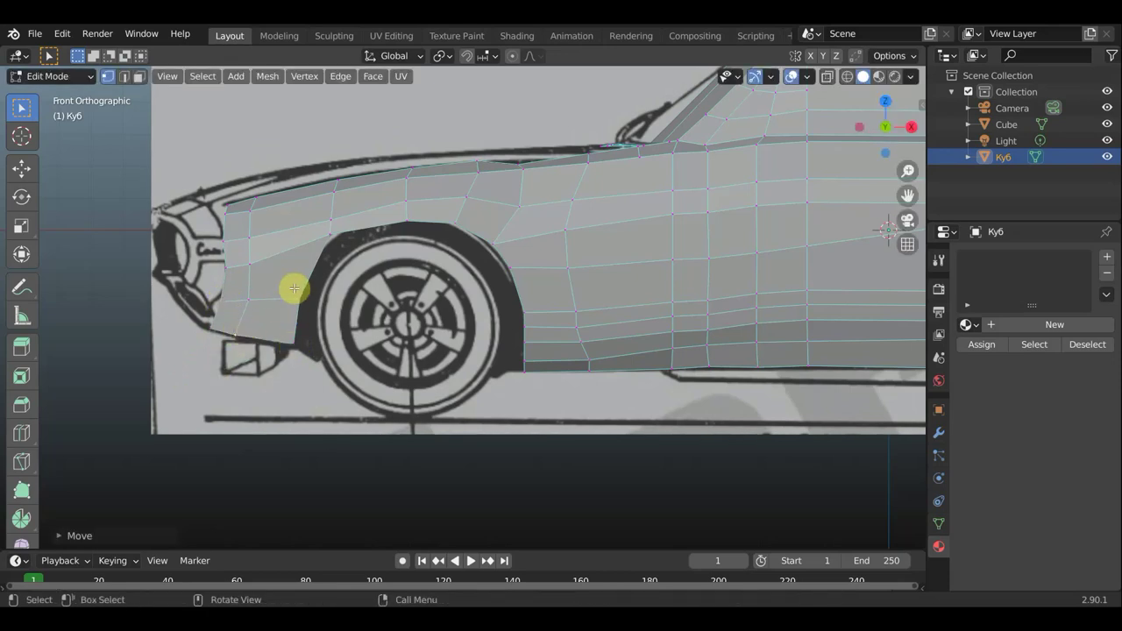
Move the front and upper wheel-arch vertices to match the blueprint's arch outline
{"action": "left_click", "coordinate": [328, 234]}
{"action": "key", "text": "g"}
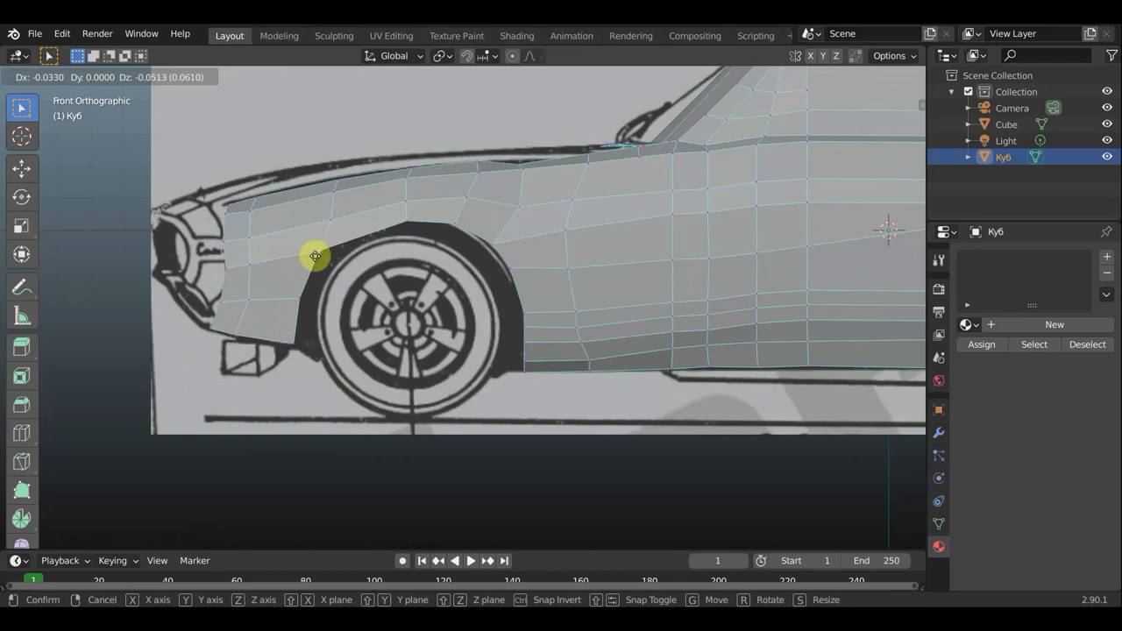
{"action": "left_click", "coordinate": [319, 255]}
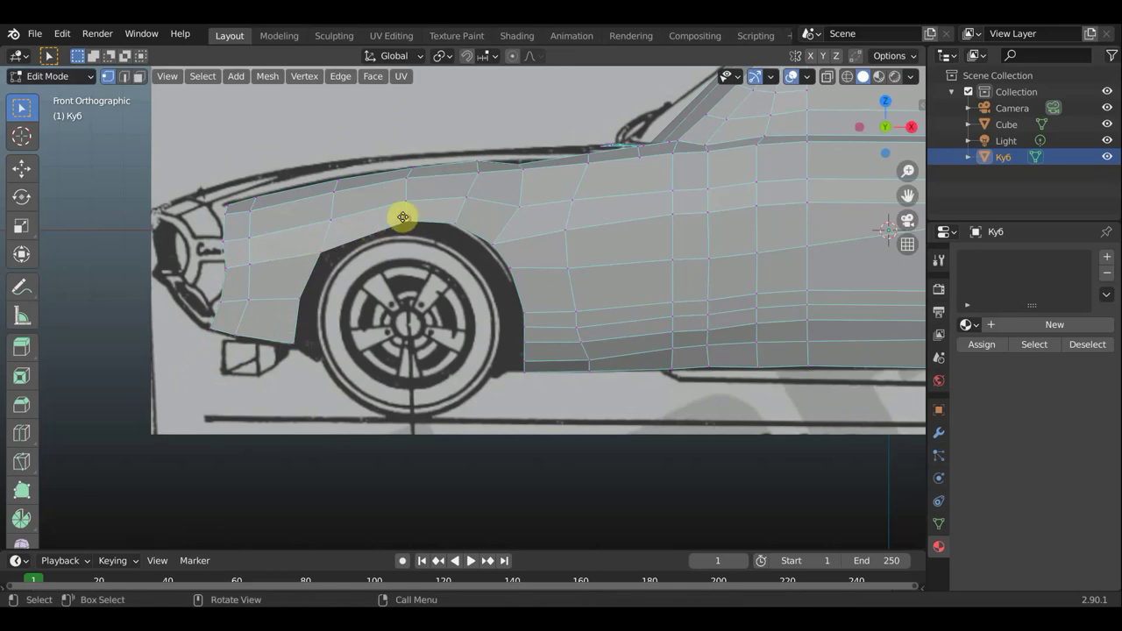
{"action": "key", "text": "g"}
{"action": "left_click", "coordinate": [401, 220]}
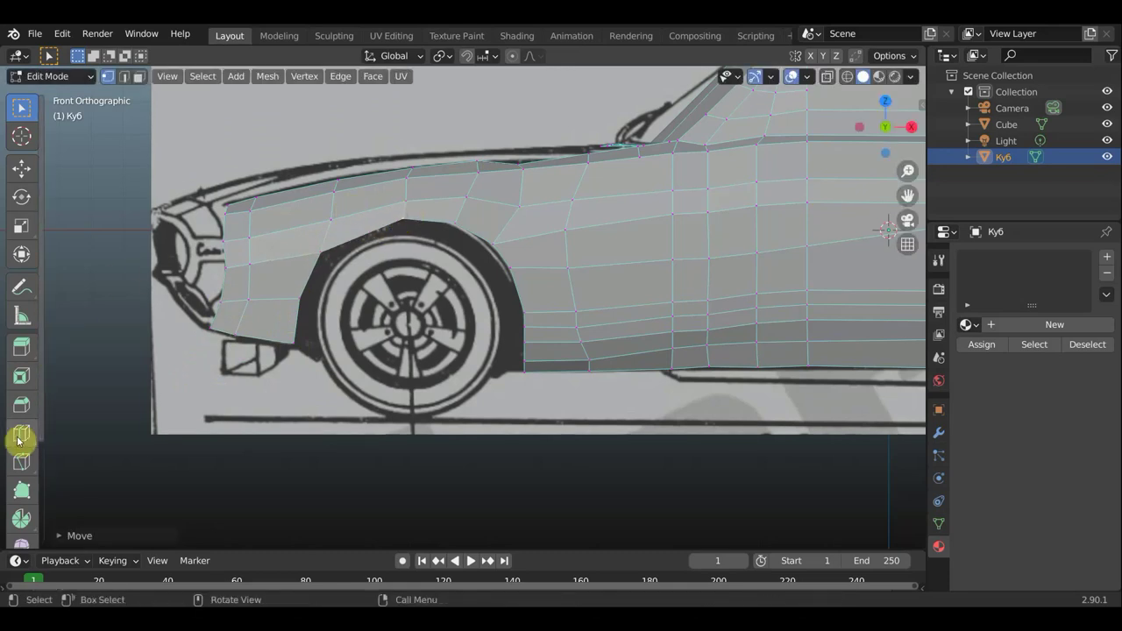
Cut a horizontal edge loop across the body with the Loop Cut tool
{"action": "left_click", "coordinate": [22, 433]}
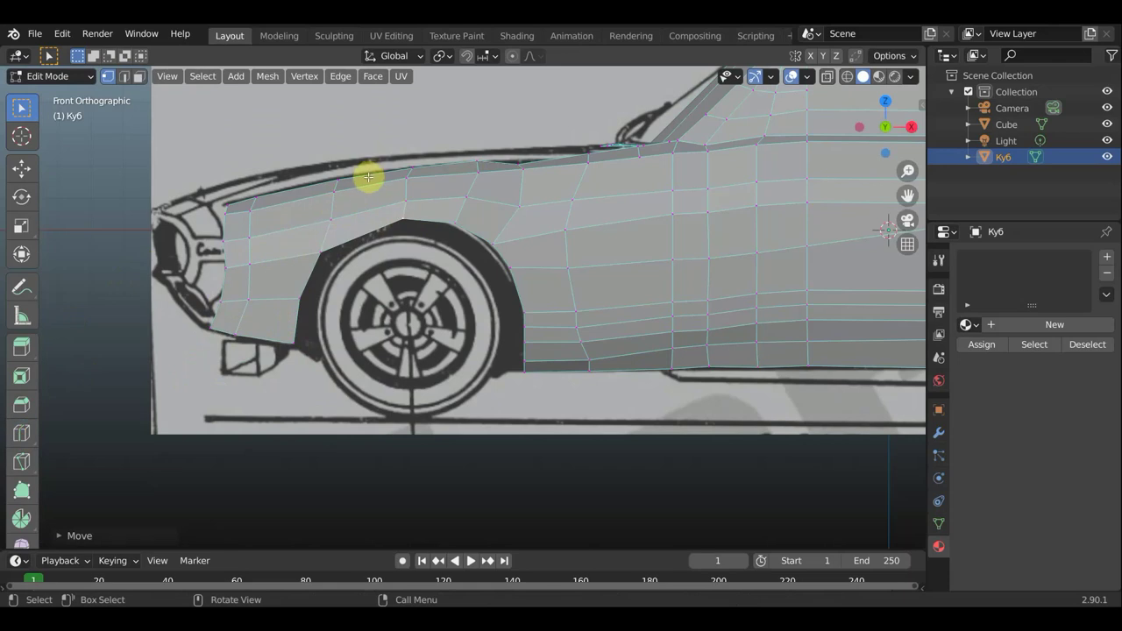
{"action": "left_click", "coordinate": [27, 433]}
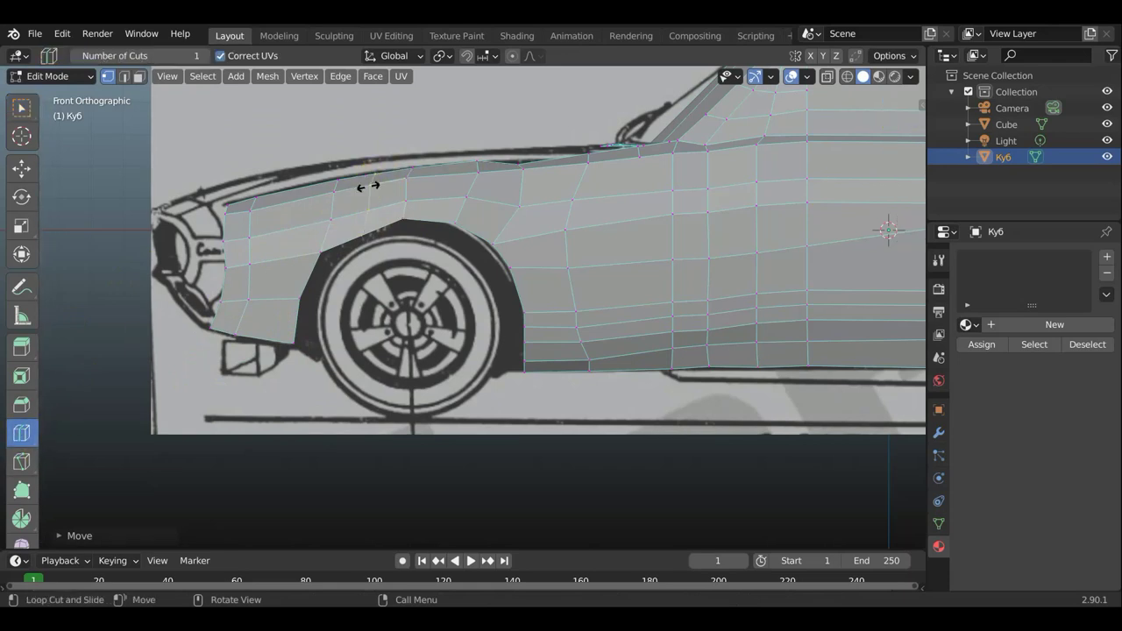
{"action": "left_click", "coordinate": [321, 243]}
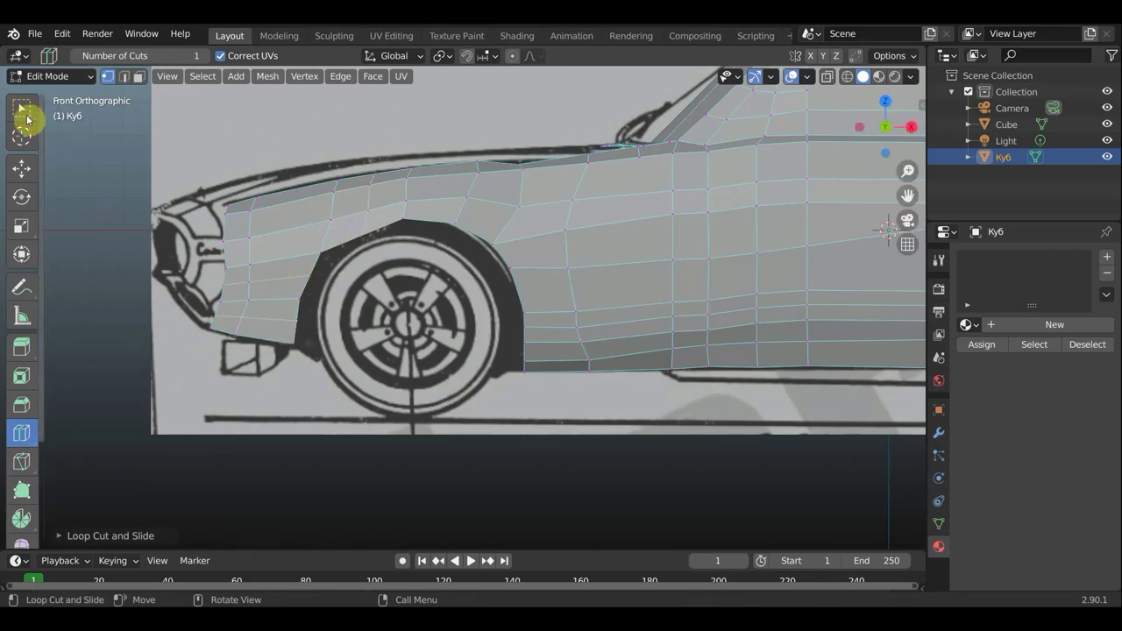
{"action": "left_click", "coordinate": [21, 107]}
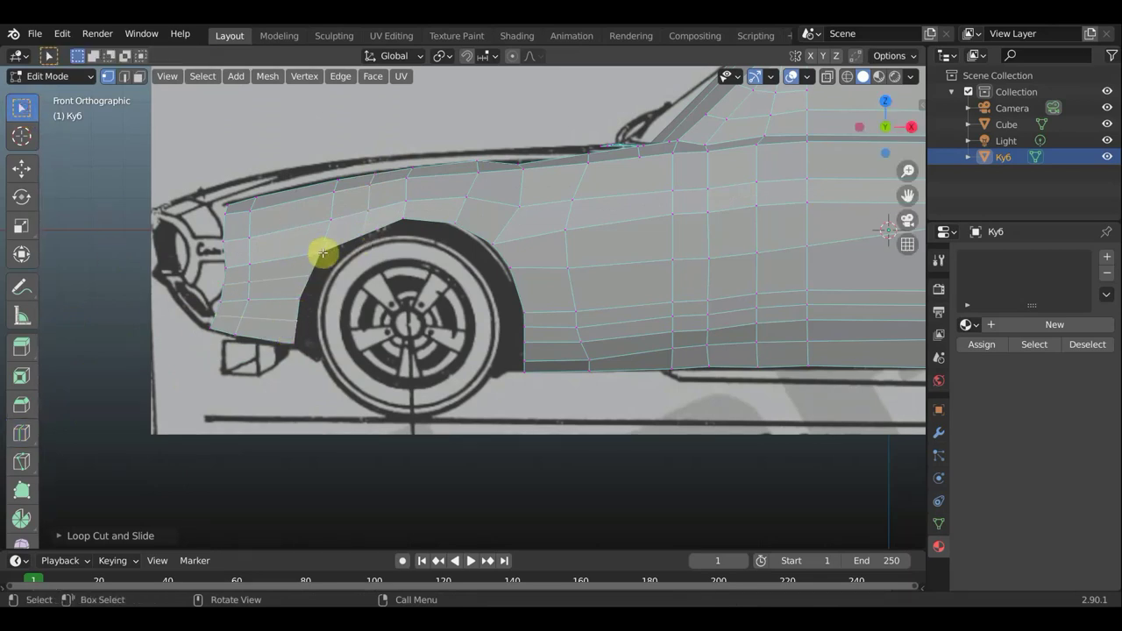
Nudge the front and rear wheel-arch vertices to the blueprint curve, undoing a final stray move
{"action": "key", "text": "g"}
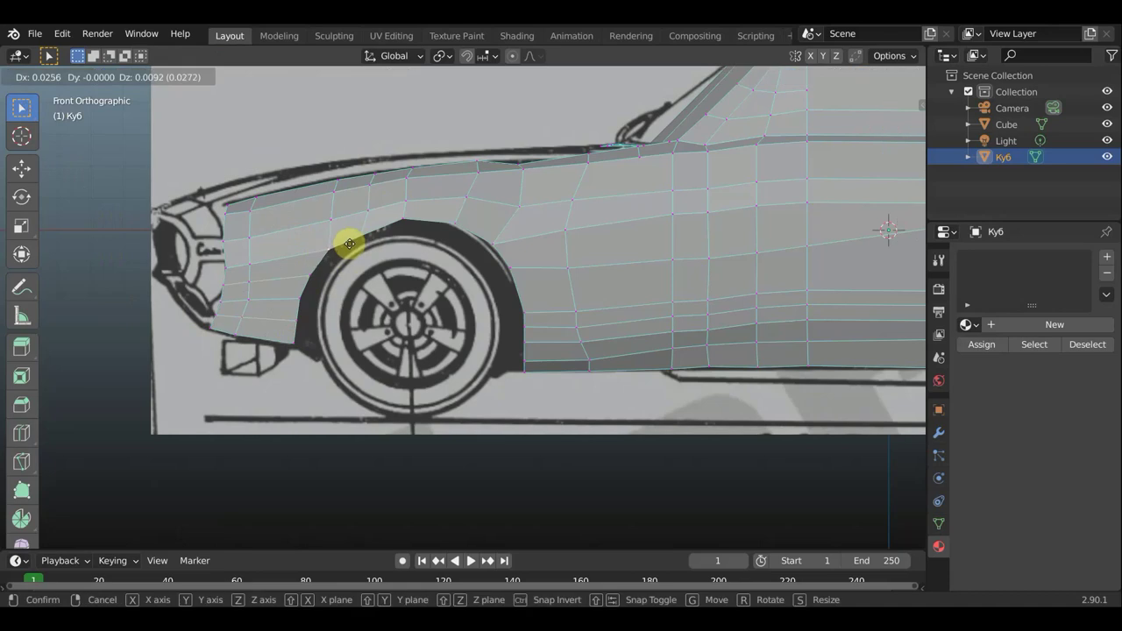
{"action": "left_click", "coordinate": [350, 242]}
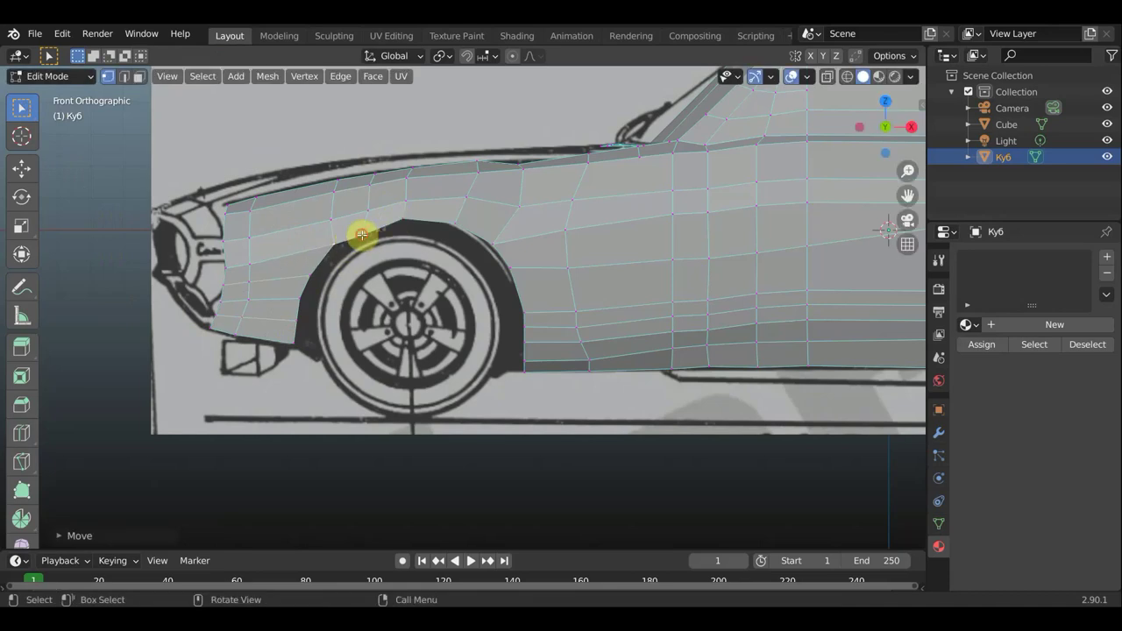
{"action": "key", "text": "g"}
{"action": "left_click", "coordinate": [367, 223]}
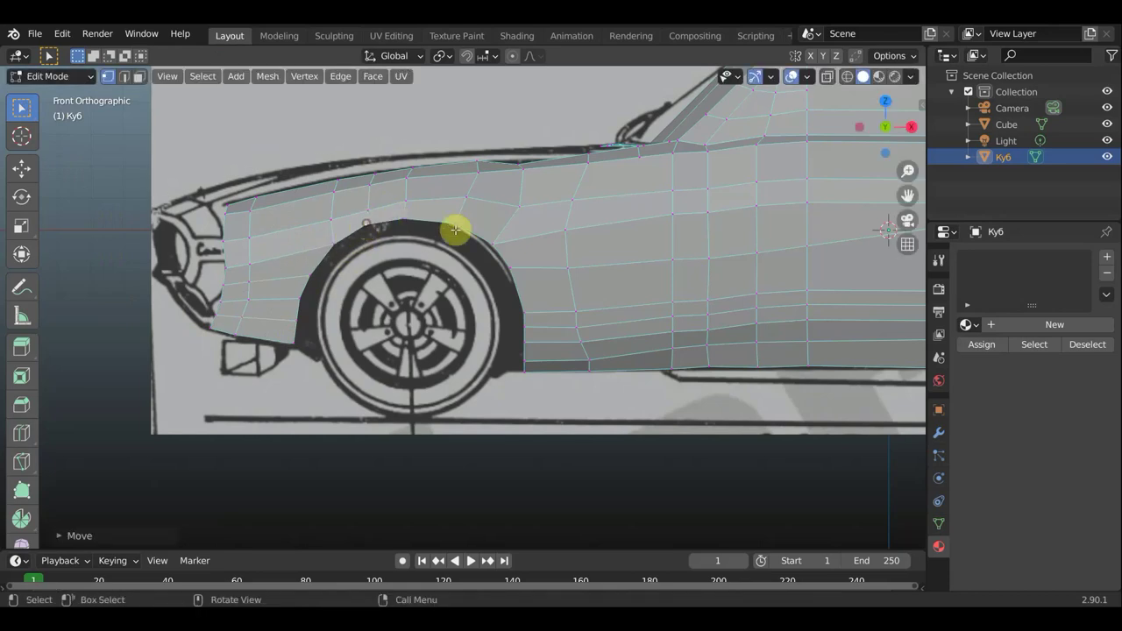
{"action": "key", "text": "g"}
{"action": "left_click", "coordinate": [511, 266]}
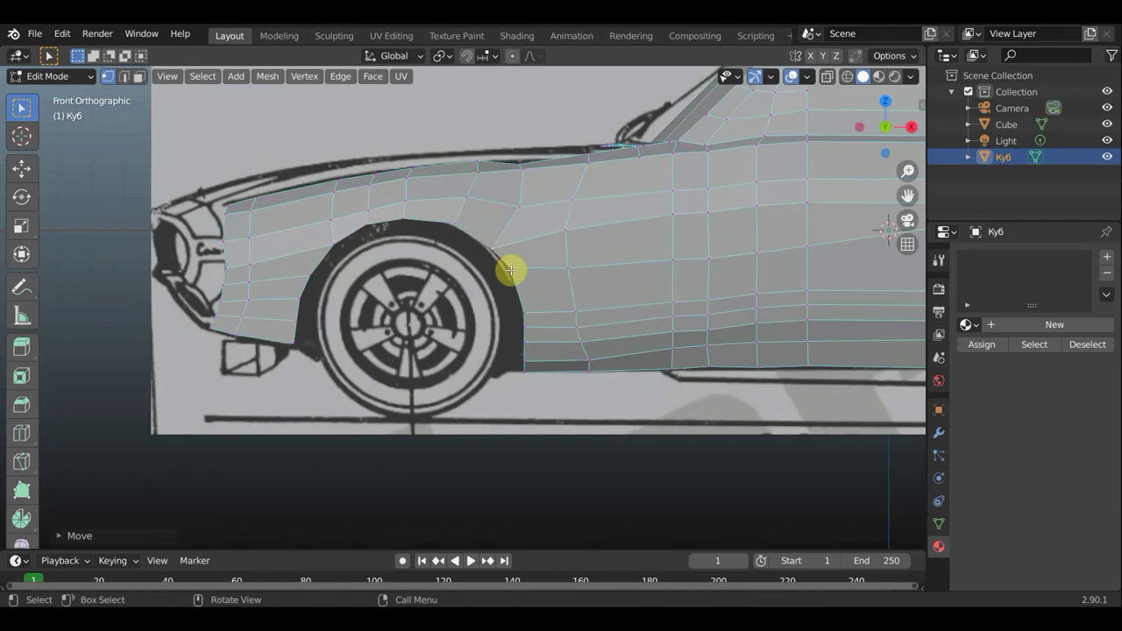
{"action": "key", "text": "g"}
{"action": "left_click", "coordinate": [506, 273]}
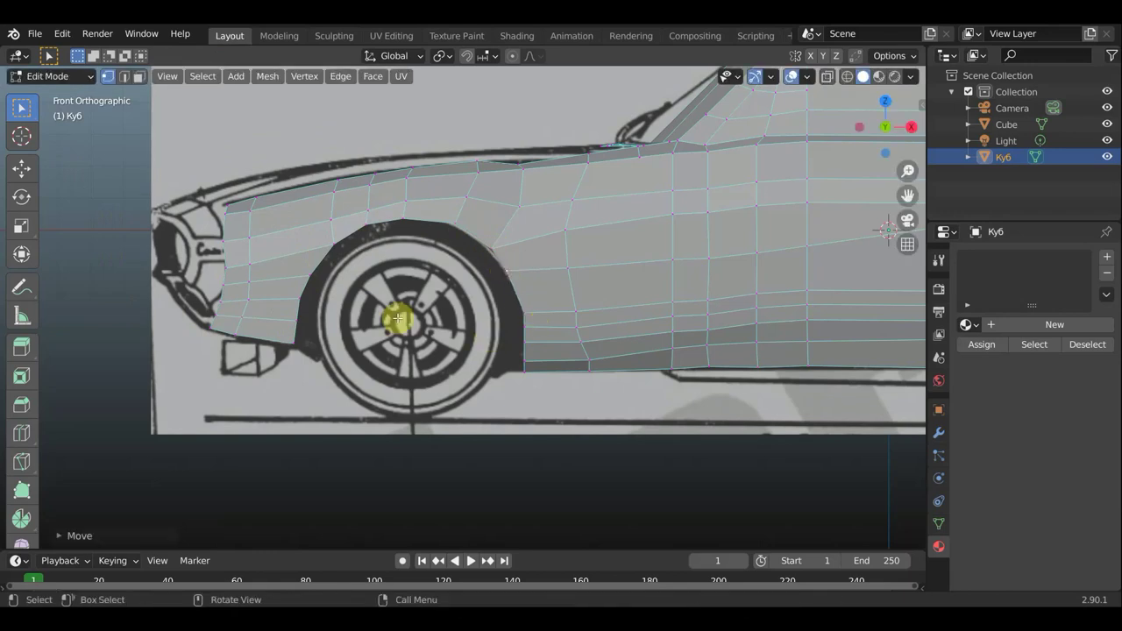
{"action": "key", "text": "g"}
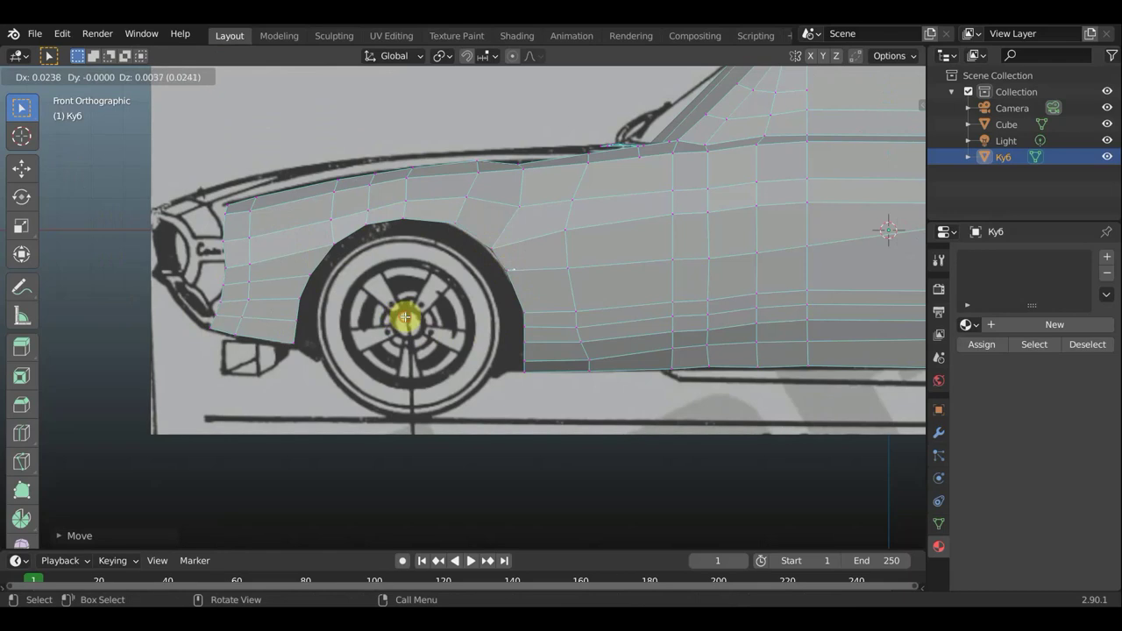
{"action": "left_click", "coordinate": [406, 319]}
{"action": "key", "text": "ctrl+z"}
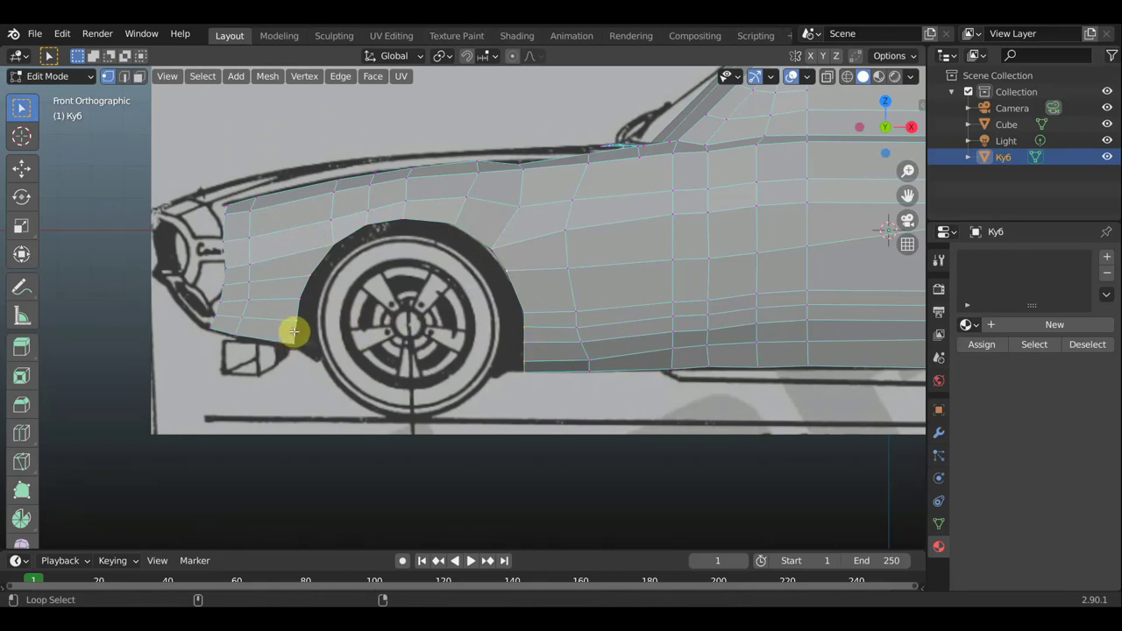
In wireframe view, extrude and scale the wheel-arch edge loop, then undo the collapsed extrusion
{"action": "left_click", "coordinate": [848, 78]}
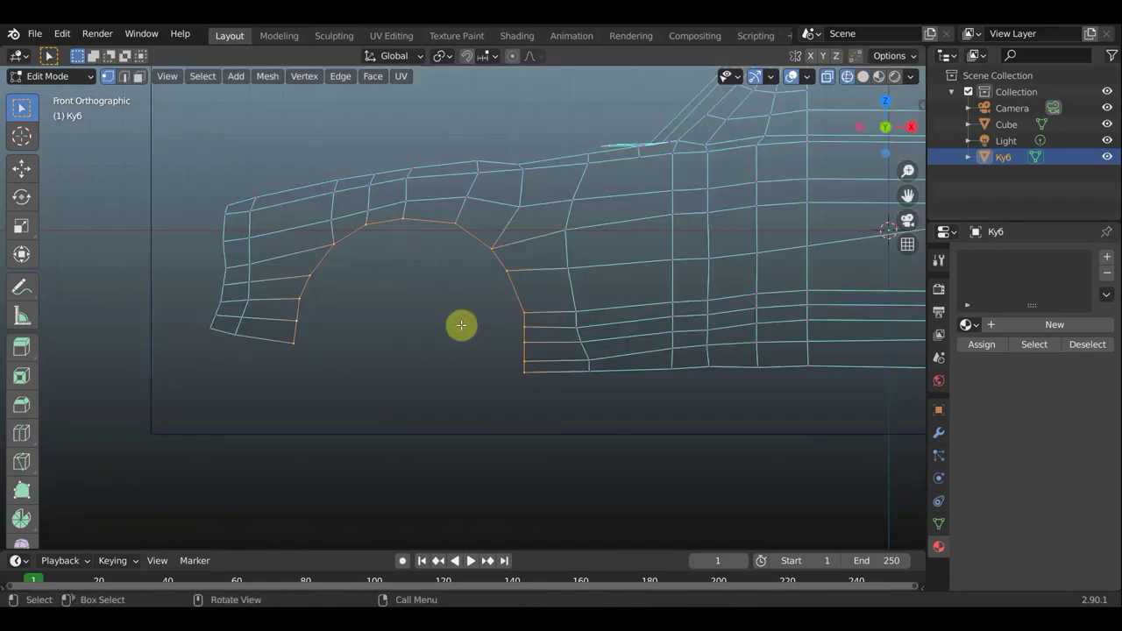
{"action": "key", "text": "e"}
{"action": "right_click", "coordinate": [486, 337]}
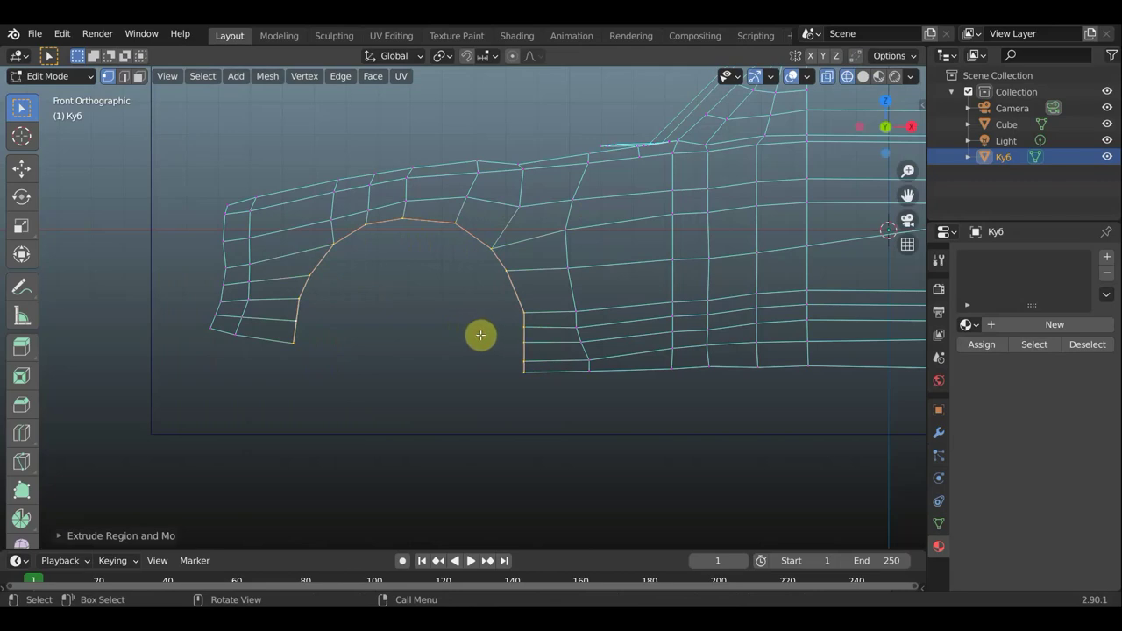
{"action": "key", "text": "e"}
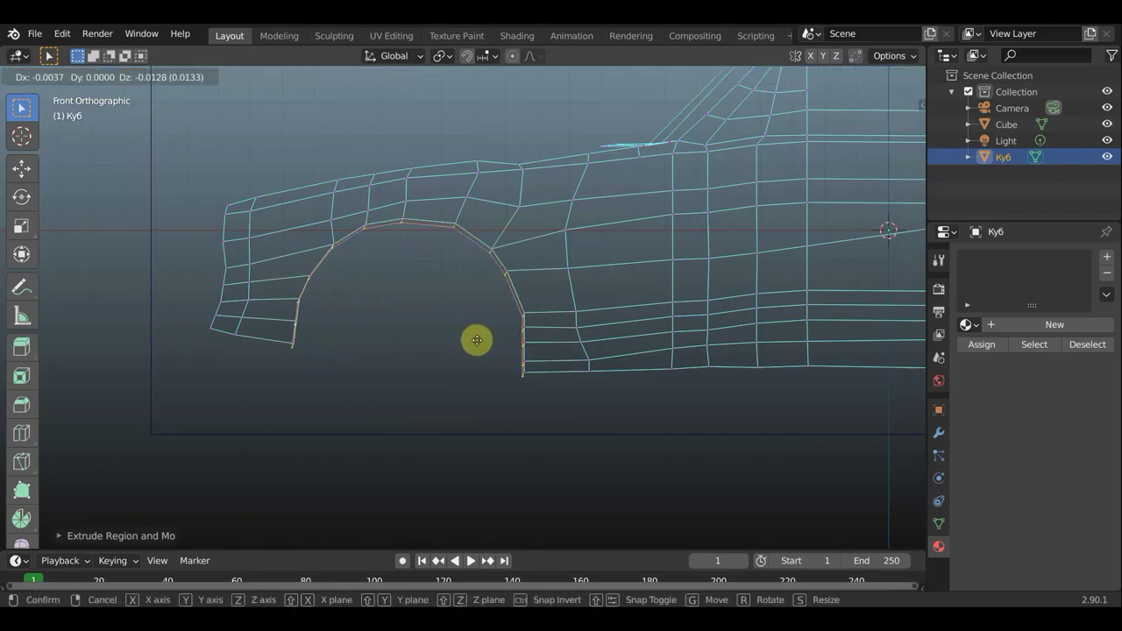
{"action": "left_click", "coordinate": [477, 340]}
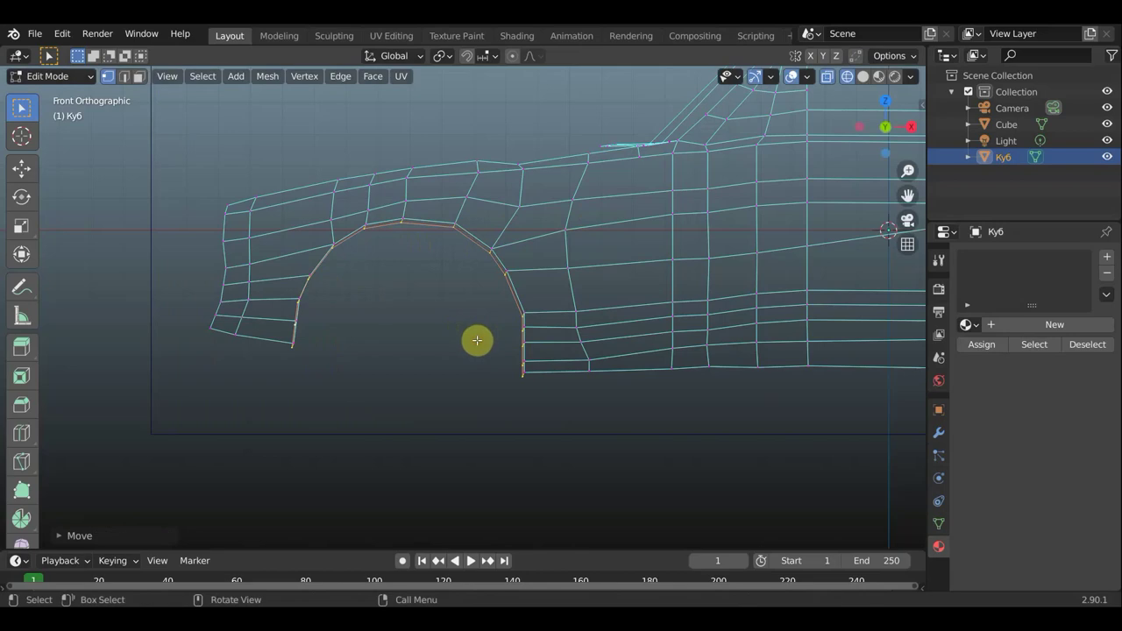
{"action": "key", "text": "s"}
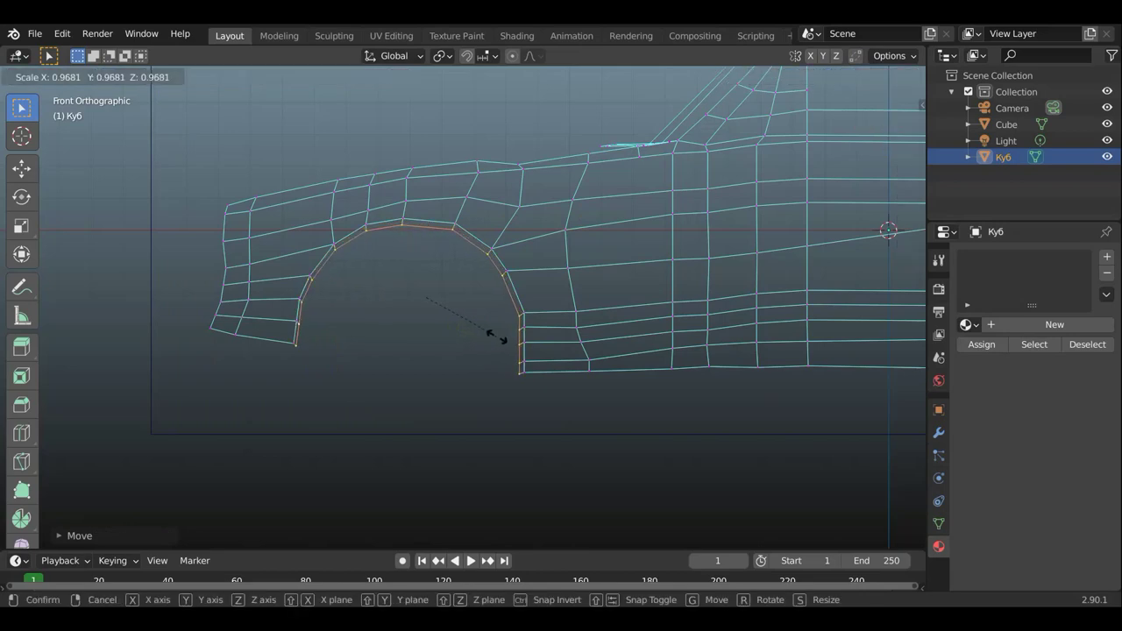
{"action": "left_click", "coordinate": [496, 337]}
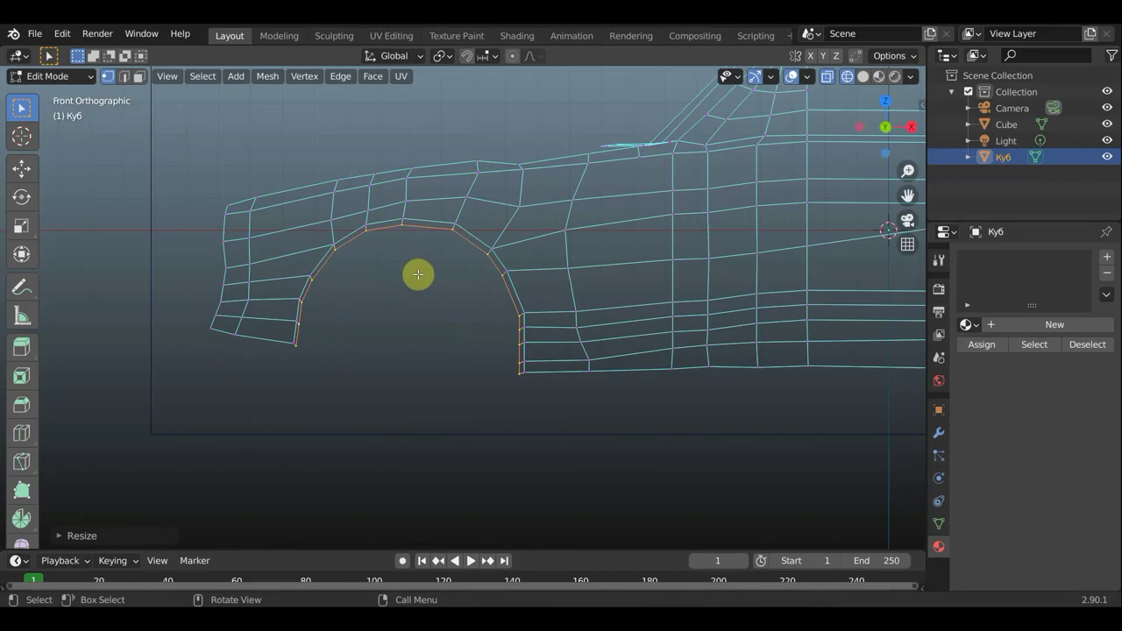
{"action": "key", "text": "g"}
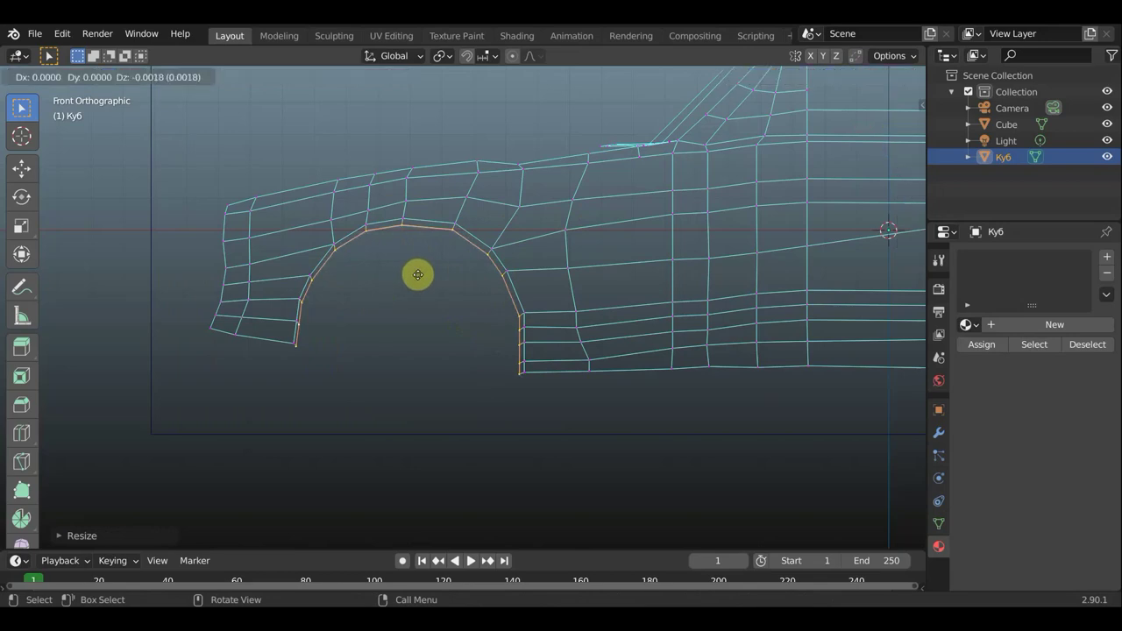
{"action": "key", "text": "s"}
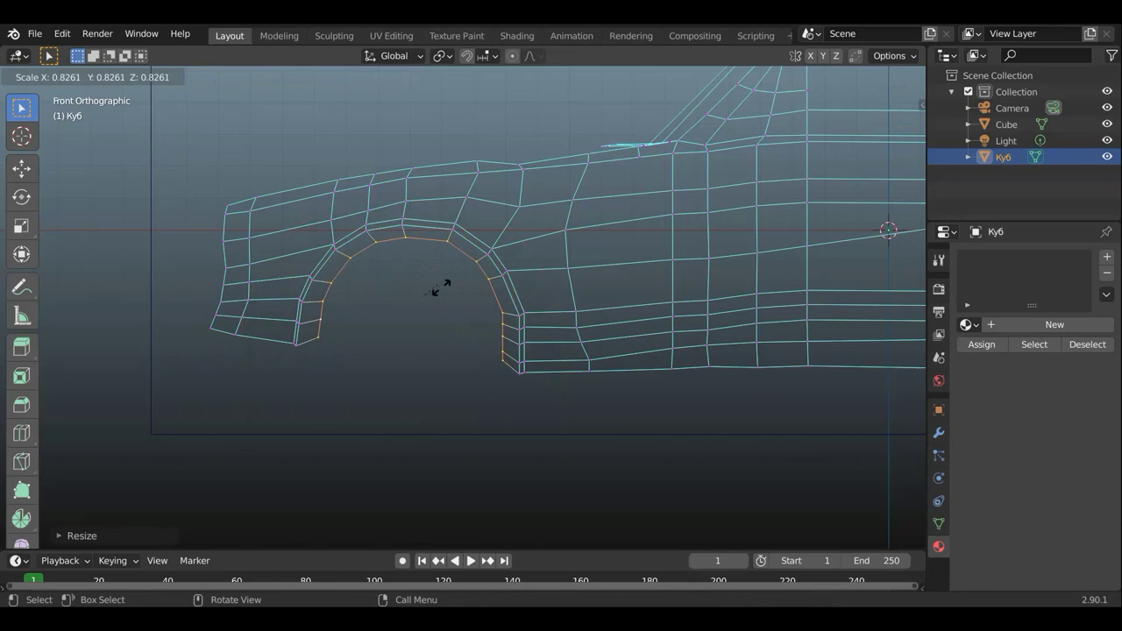
{"action": "left_click", "coordinate": [404, 323]}
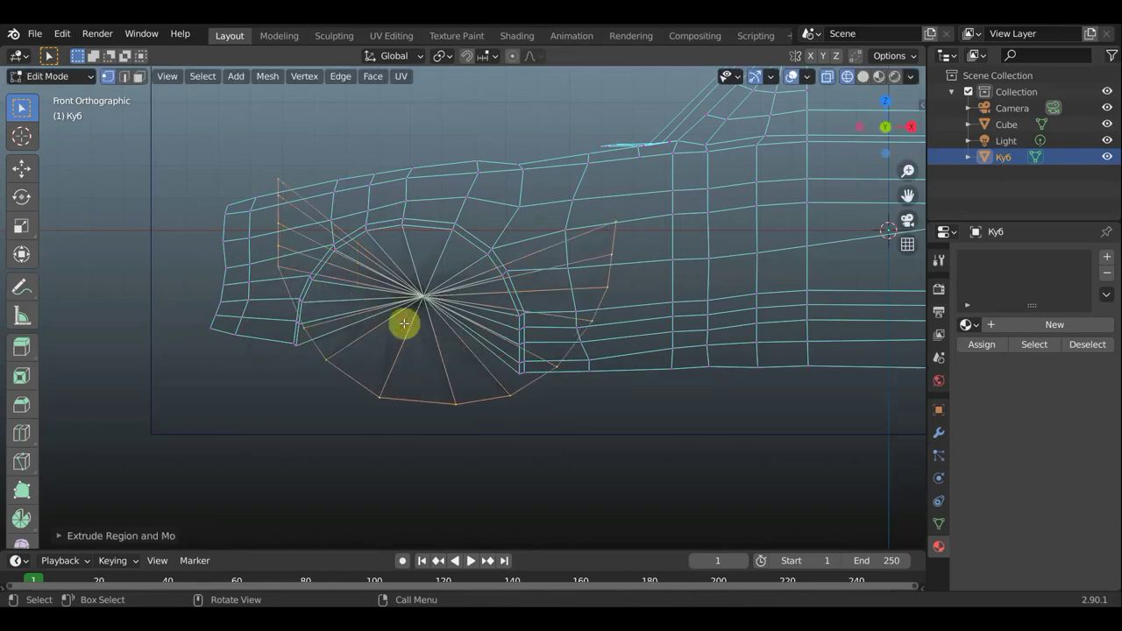
{"action": "key", "text": "ctrl+z"}
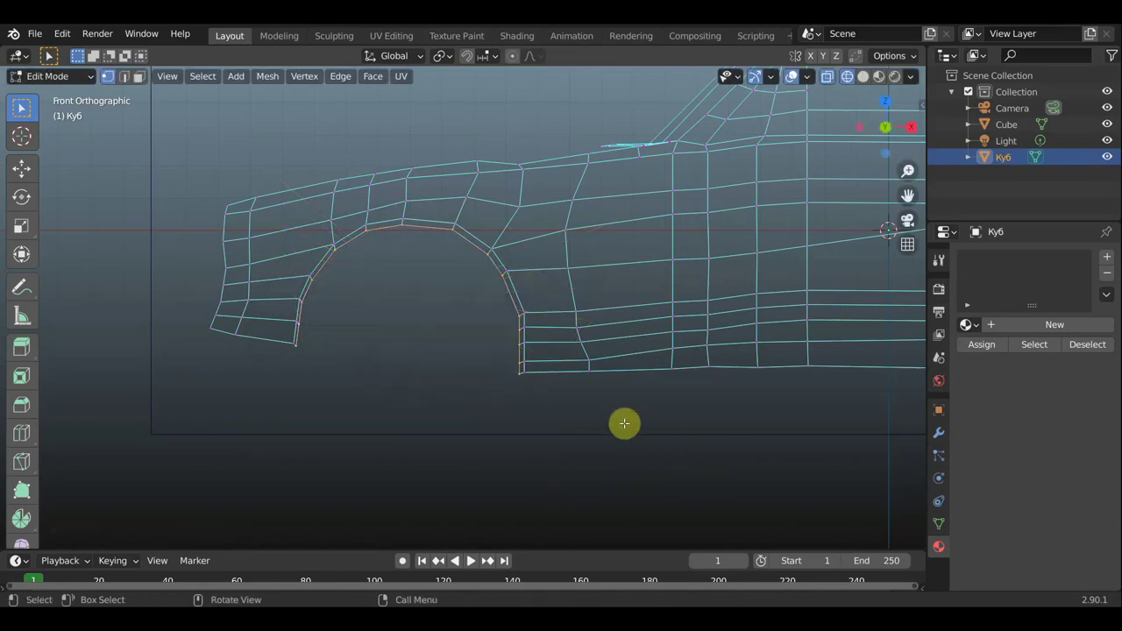
Shrink and reposition the arch loop to form two new inner rings of faces
{"action": "key", "text": "s"}
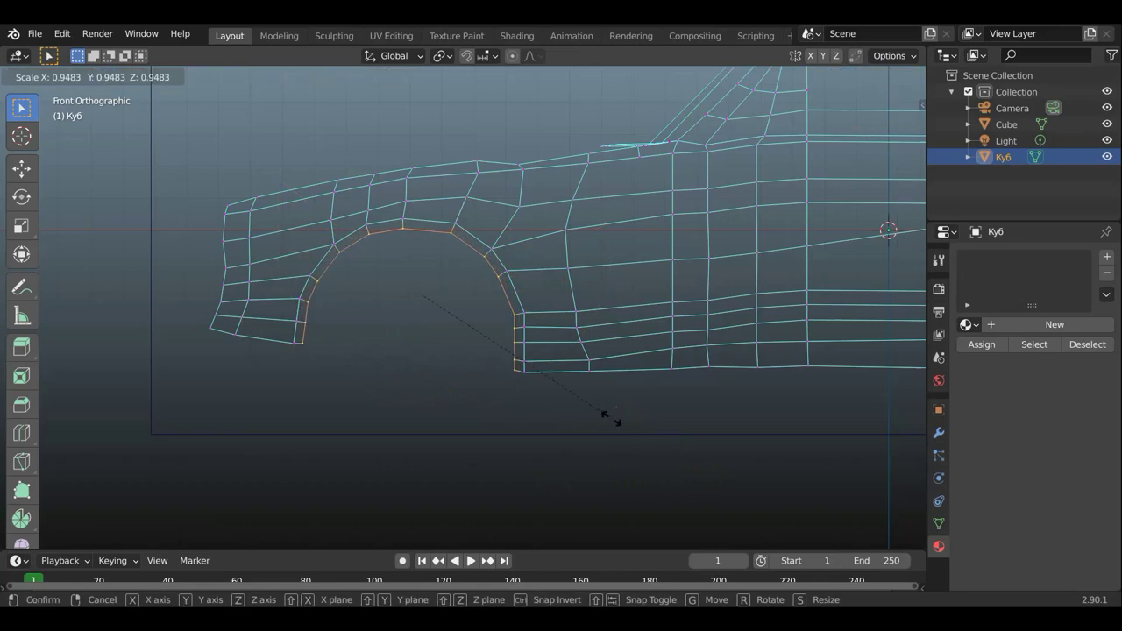
{"action": "left_click", "coordinate": [615, 418]}
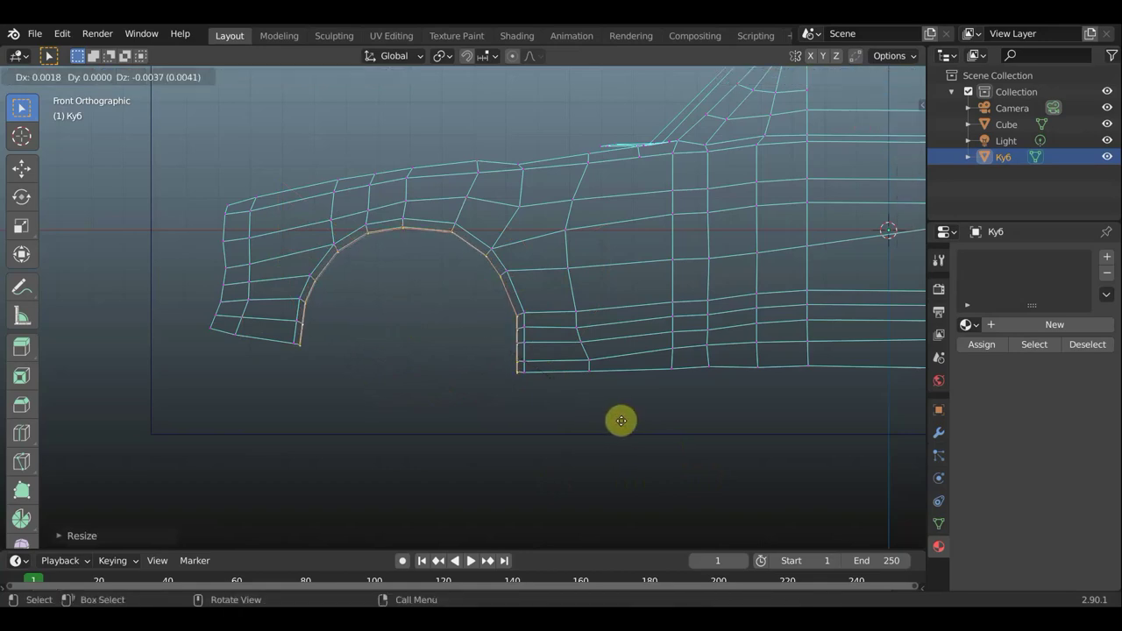
{"action": "left_click", "coordinate": [515, 390]}
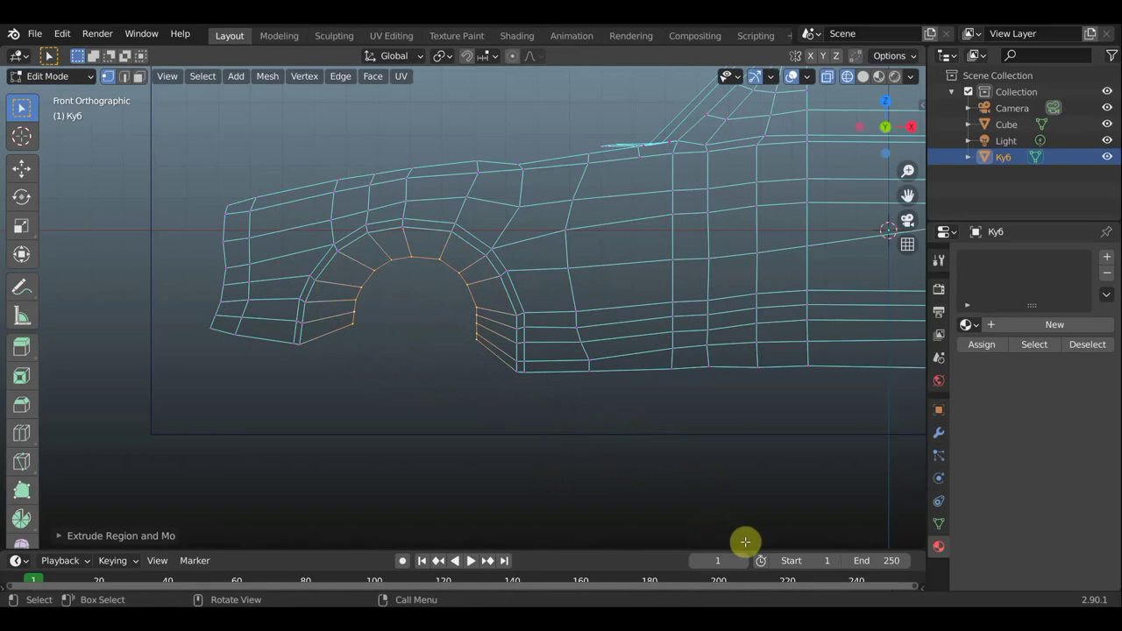
{"action": "key", "text": "g"}
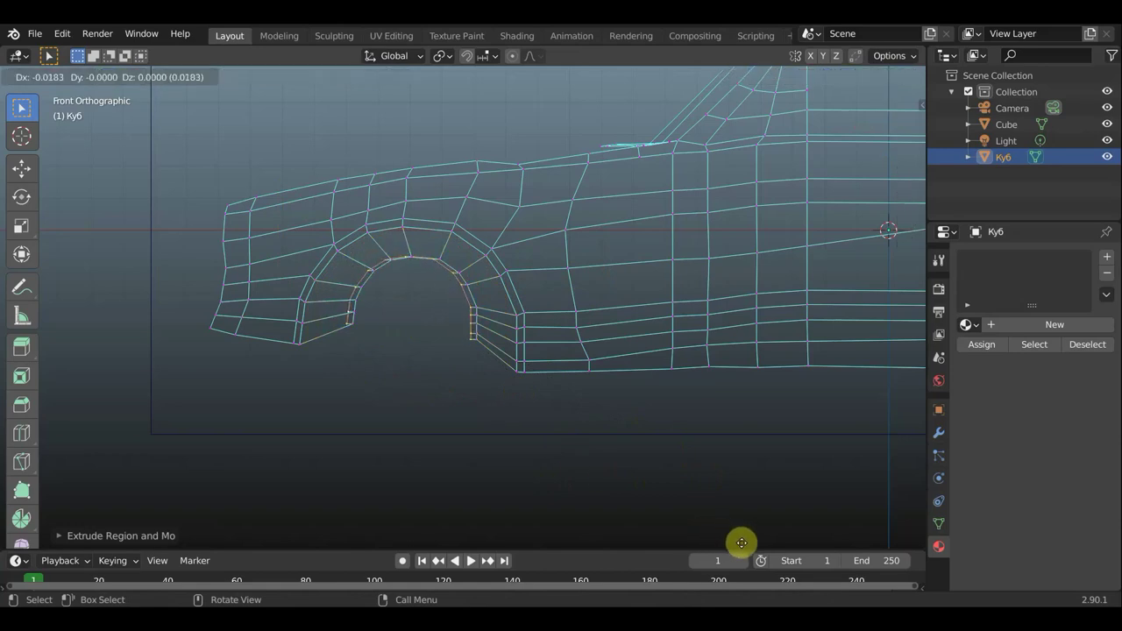
{"action": "left_click", "coordinate": [742, 544]}
{"action": "key", "text": "s"}
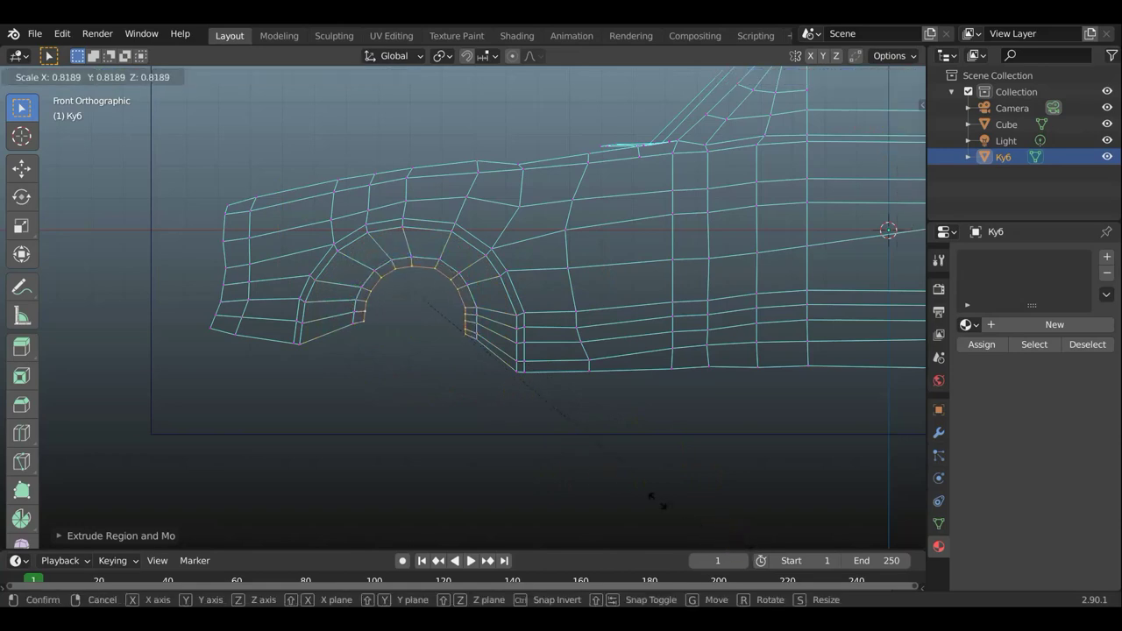
{"action": "left_click", "coordinate": [555, 455]}
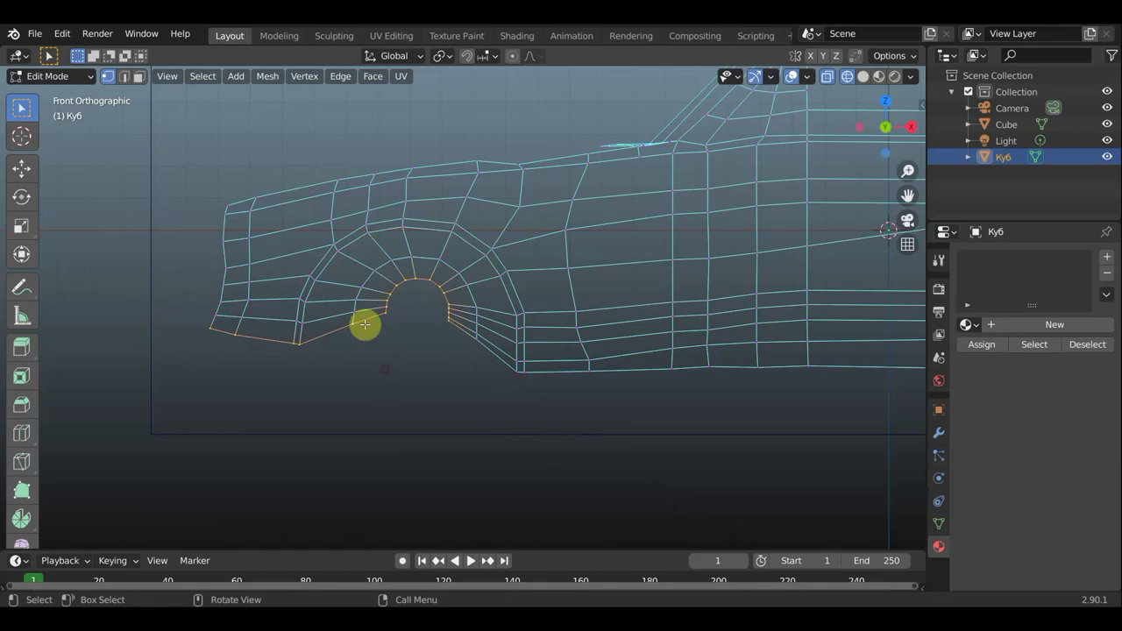
Select the innermost arch edge ring and push it inward into depth
{"action": "key", "text": "alt+a"}
{"action": "left_click", "coordinate": [386, 300], "text": "alt"}
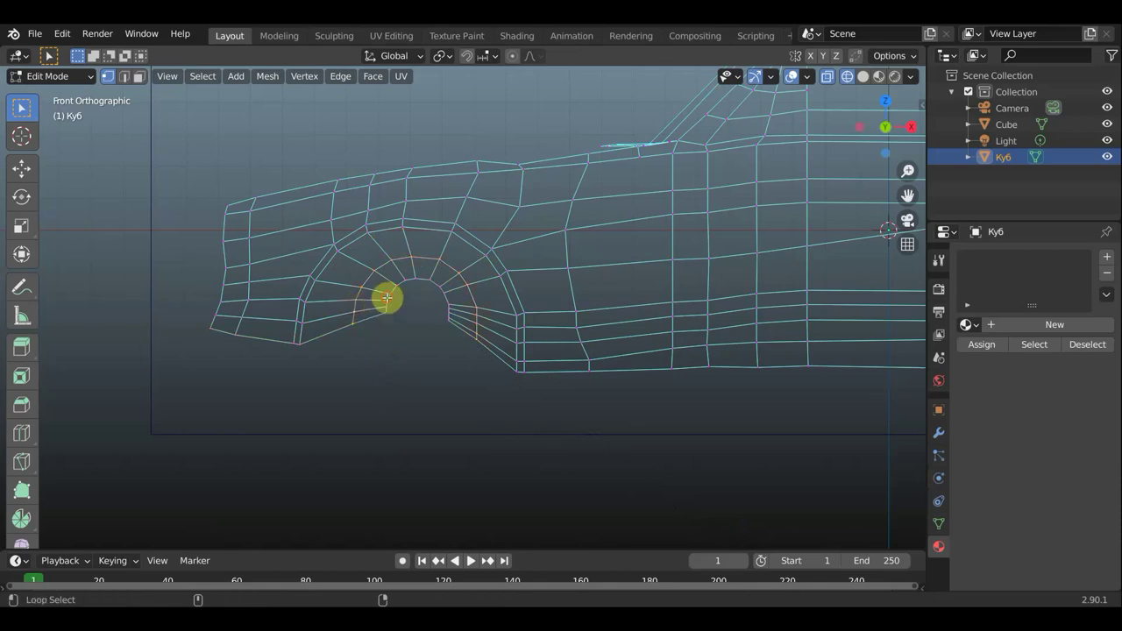
{"action": "left_click", "coordinate": [387, 299], "text": "ctrl+alt"}
{"action": "middle_click_drag", "start_coordinate": [395, 318], "coordinate": [211, 348]}
{"action": "key", "text": "g"}
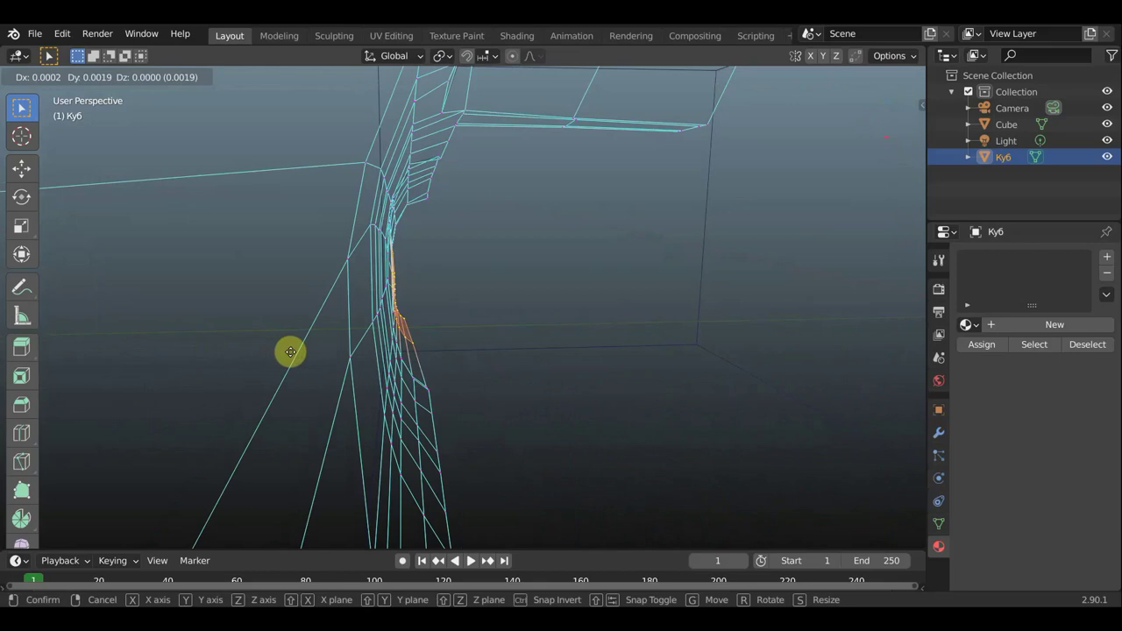
{"action": "left_click", "coordinate": [308, 352]}
Pull both lower arch vertices down to the body's bottom edge
{"action": "mouse_move", "coordinate": [310, 352]}
{"action": "middle_mouse_down"}
{"action": "mouse_move", "coordinate": [493, 348]}
{"action": "mouse_move", "coordinate": [482, 336]}
{"action": "middle_mouse_up"}
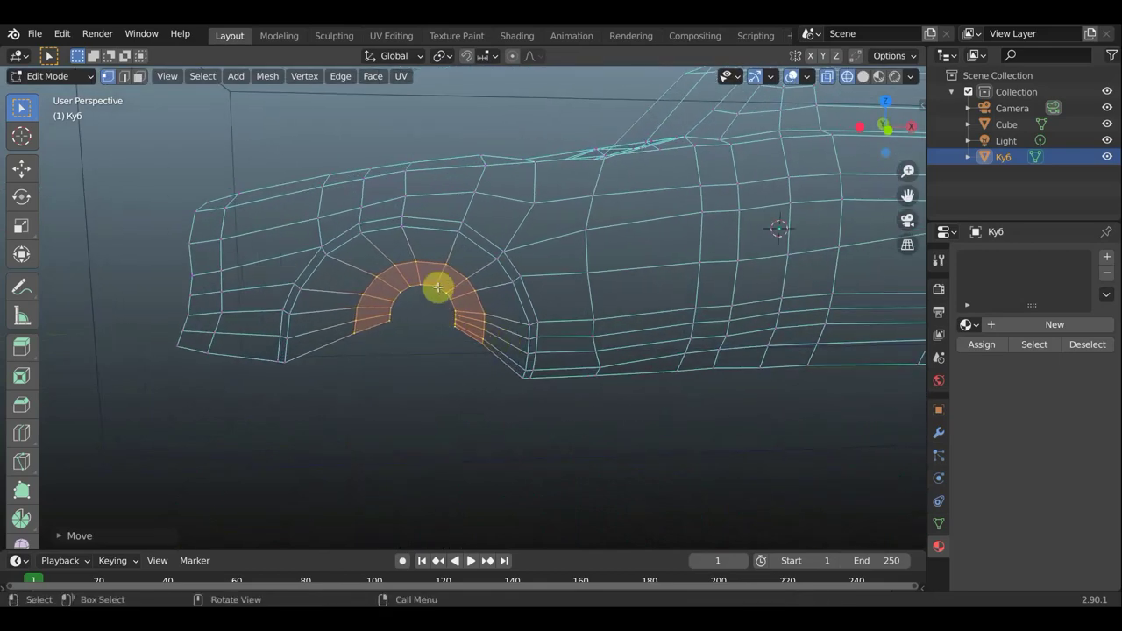
{"action": "mouse_move", "coordinate": [438, 287]}
{"action": "middle_mouse_down"}
{"action": "mouse_move", "coordinate": [464, 283]}
{"action": "mouse_move", "coordinate": [432, 268]}
{"action": "middle_mouse_up"}
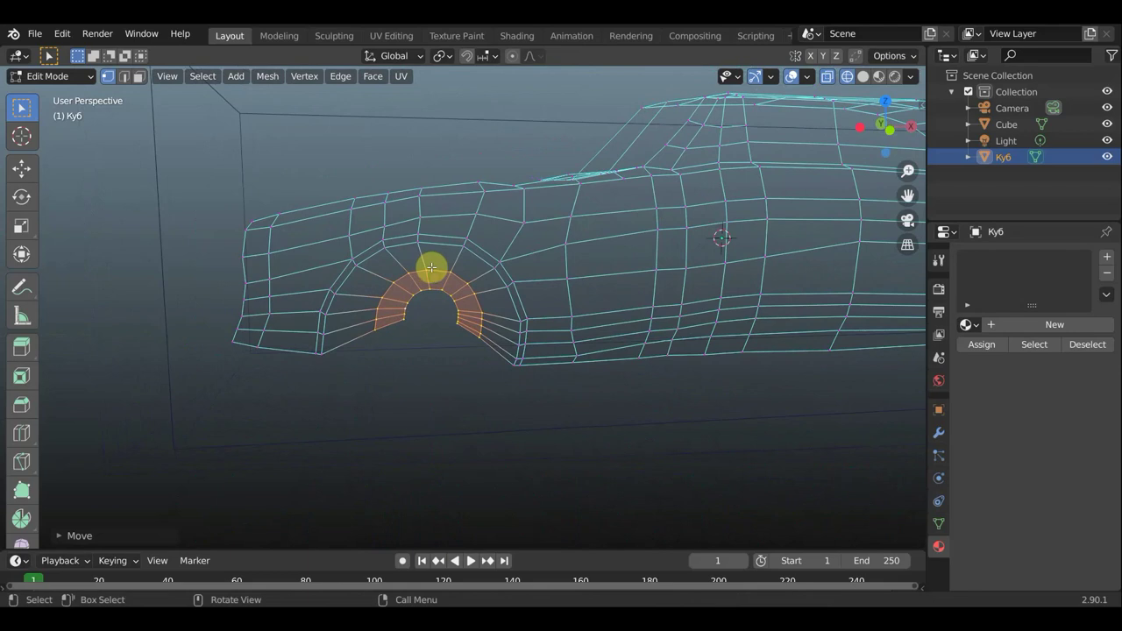
{"action": "left_click", "coordinate": [460, 349]}
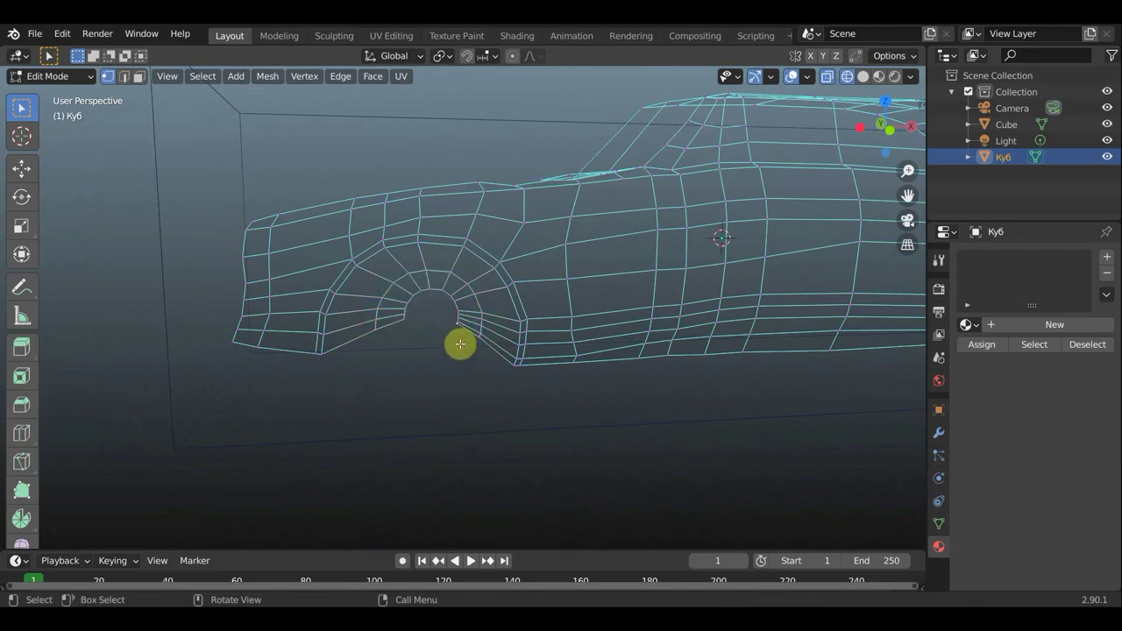
{"action": "mouse_move", "coordinate": [460, 344]}
{"action": "left_mouse_down"}
{"action": "mouse_move", "coordinate": [461, 357]}
{"action": "mouse_move", "coordinate": [479, 363]}
{"action": "mouse_move", "coordinate": [478, 335]}
{"action": "mouse_move", "coordinate": [512, 357]}
{"action": "mouse_move", "coordinate": [506, 339]}
{"action": "left_mouse_up"}
{"action": "left_click", "coordinate": [463, 371]}
{"action": "left_click", "coordinate": [479, 366]}
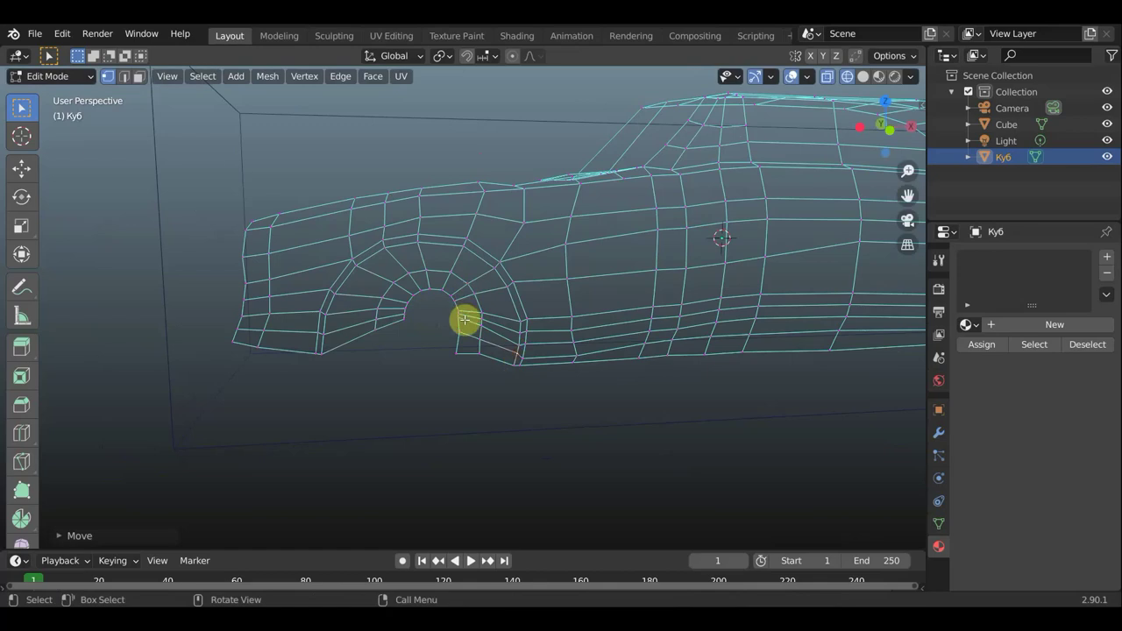
{"action": "mouse_move", "coordinate": [403, 322]}
{"action": "left_mouse_down"}
{"action": "mouse_move", "coordinate": [412, 358]}
{"action": "mouse_move", "coordinate": [406, 349]}
{"action": "mouse_move", "coordinate": [376, 357]}
{"action": "mouse_move", "coordinate": [401, 350]}
{"action": "left_mouse_up"}
Select the loop bordering the arch opening and fill it with a face
{"action": "key", "text": "alt"}
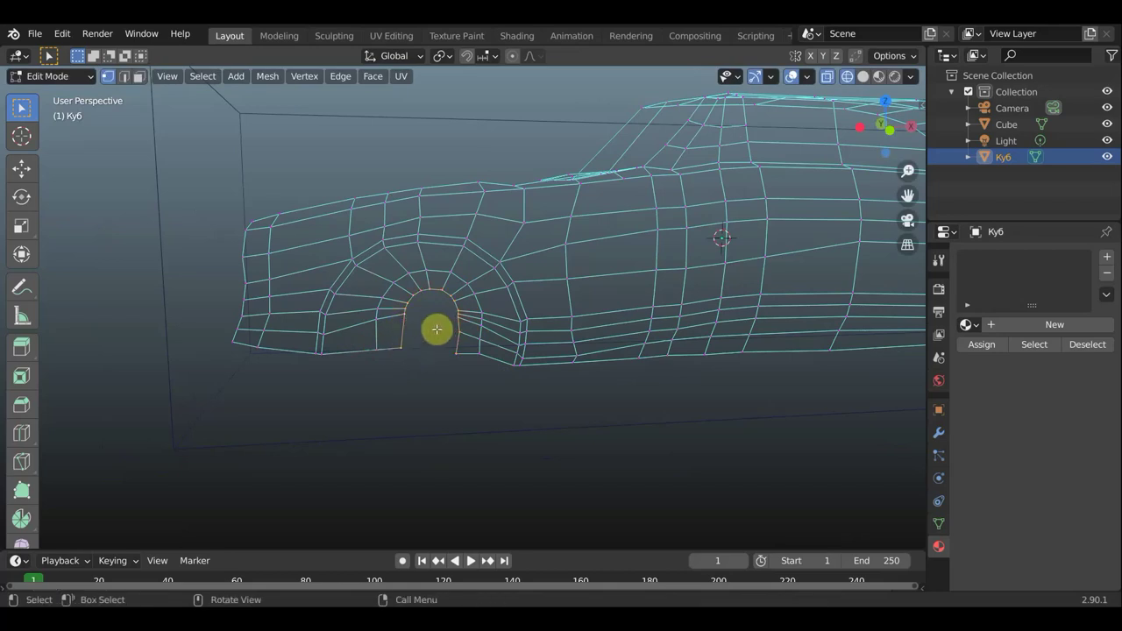
{"action": "key", "text": "f"}
{"action": "scroll", "coordinate": [456, 386], "scroll_direction": "down", "scroll_amount": 2}
{"action": "scroll", "coordinate": [457, 386], "scroll_direction": "down", "scroll_amount": 1}
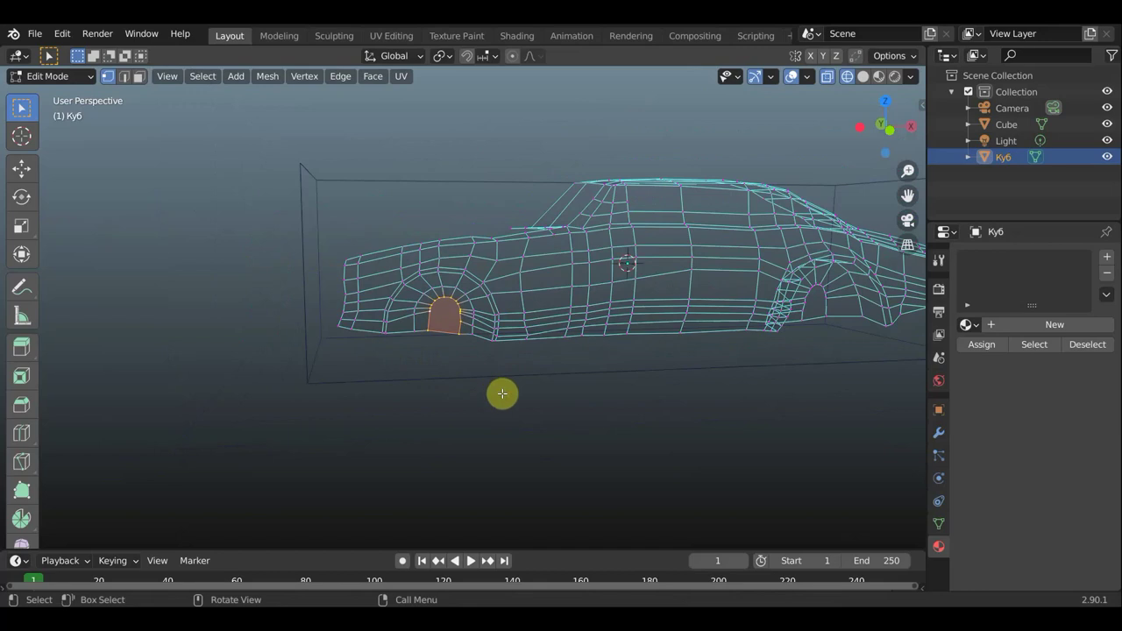
{"action": "mouse_move", "coordinate": [527, 398]}
{"action": "middle_mouse_down"}
{"action": "mouse_move", "coordinate": [556, 421]}
{"action": "mouse_move", "coordinate": [716, 396]}
{"action": "mouse_move", "coordinate": [553, 400]}
{"action": "mouse_move", "coordinate": [488, 356]}
{"action": "middle_mouse_up"}
{"action": "scroll", "coordinate": [488, 356], "scroll_direction": "up", "scroll_amount": 4}
{"action": "scroll", "coordinate": [483, 356], "scroll_direction": "up", "scroll_amount": 1}
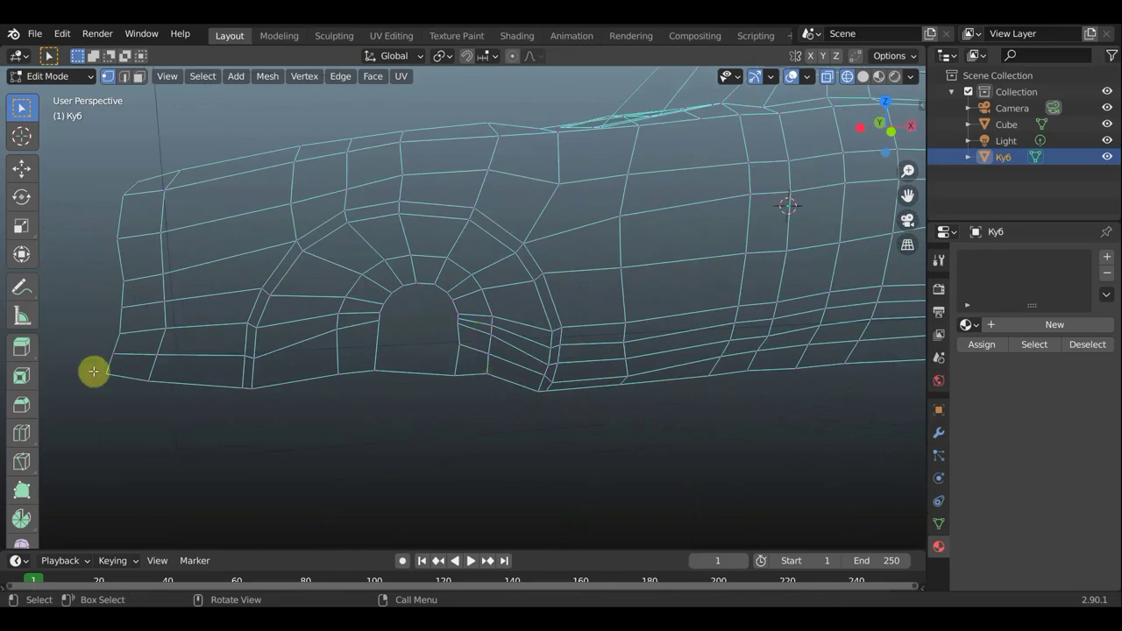
Add a loop cut around the front arch and pull it outward to flare the fender
{"action": "left_click", "coordinate": [21, 433]}
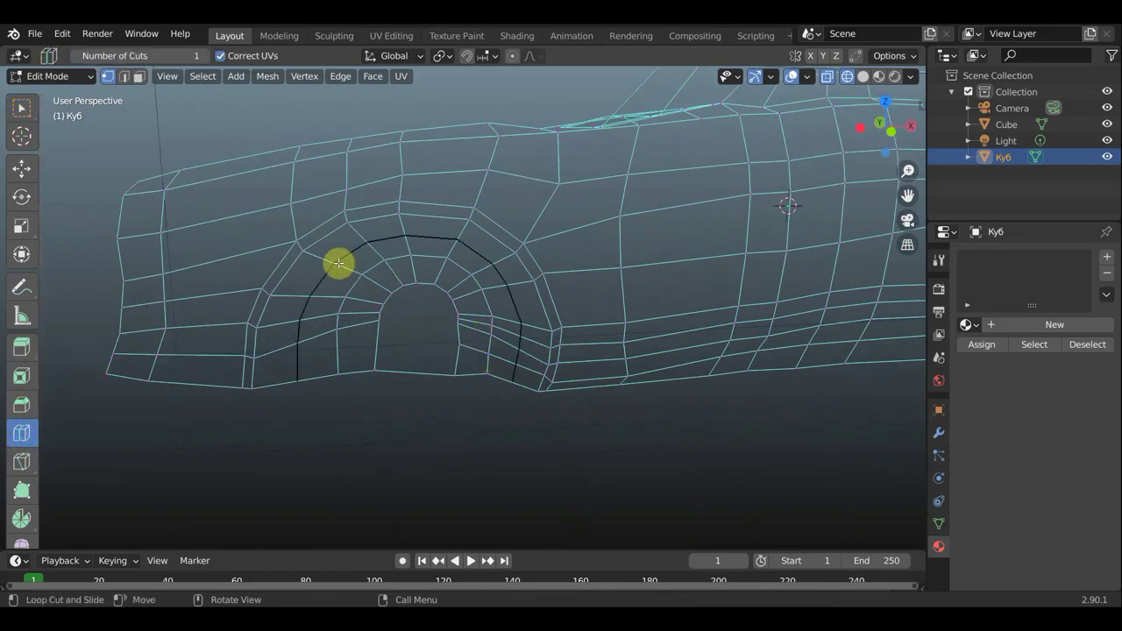
{"action": "left_click_drag", "start_coordinate": [320, 255], "coordinate": [328, 259]}
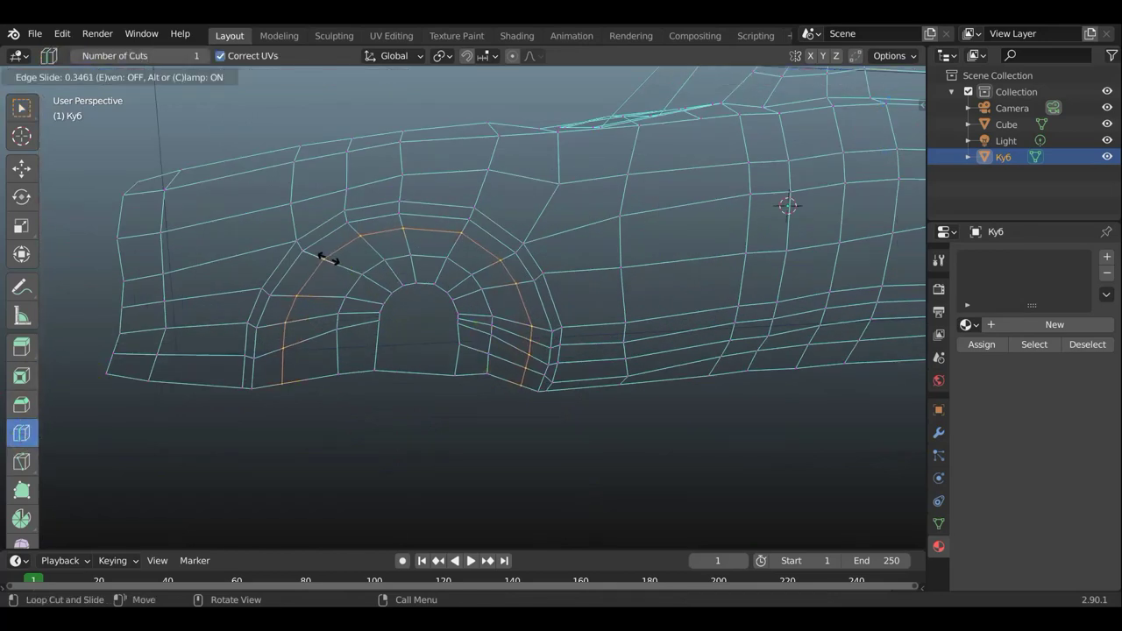
{"action": "left_click", "coordinate": [332, 261]}
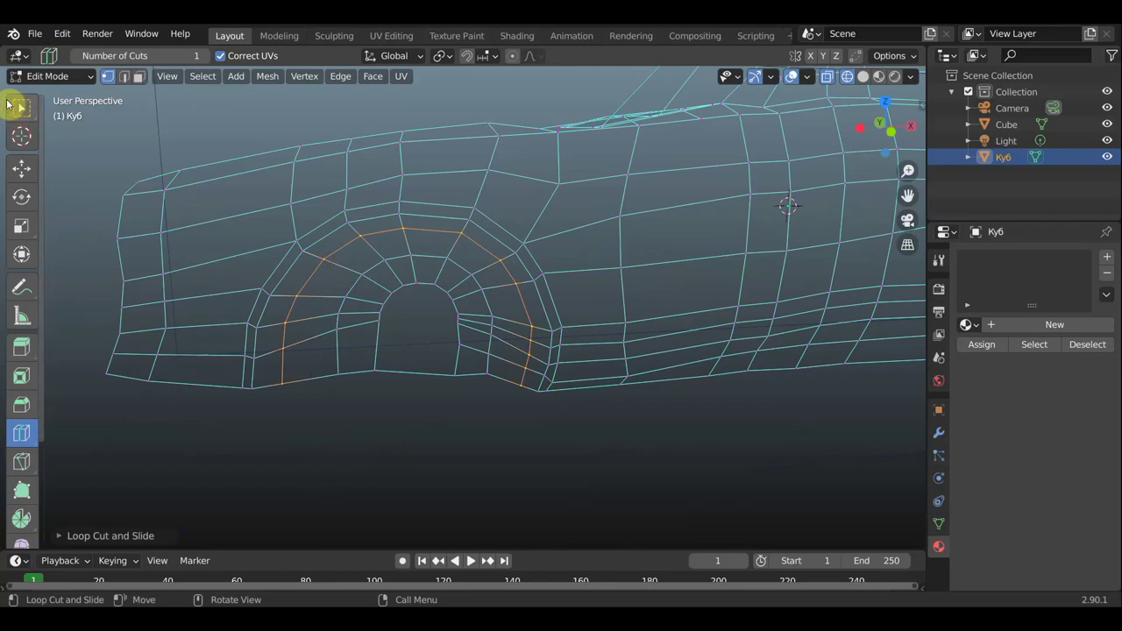
{"action": "middle_click_drag", "start_coordinate": [115, 225], "coordinate": [26, 315]}
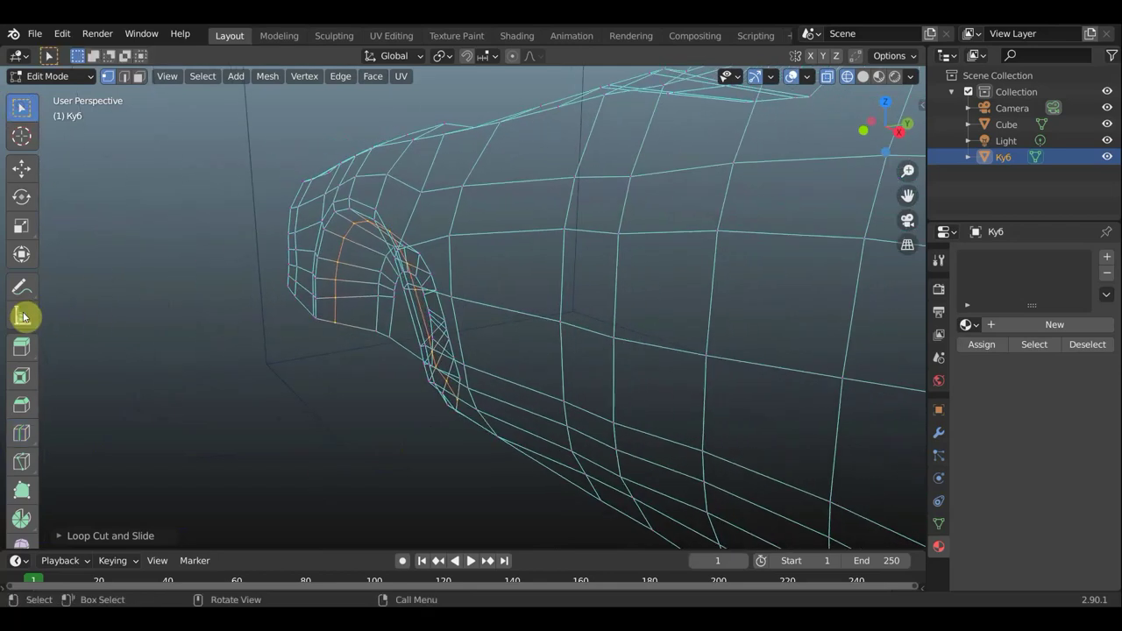
{"action": "key", "text": "w"}
{"action": "key", "text": "g"}
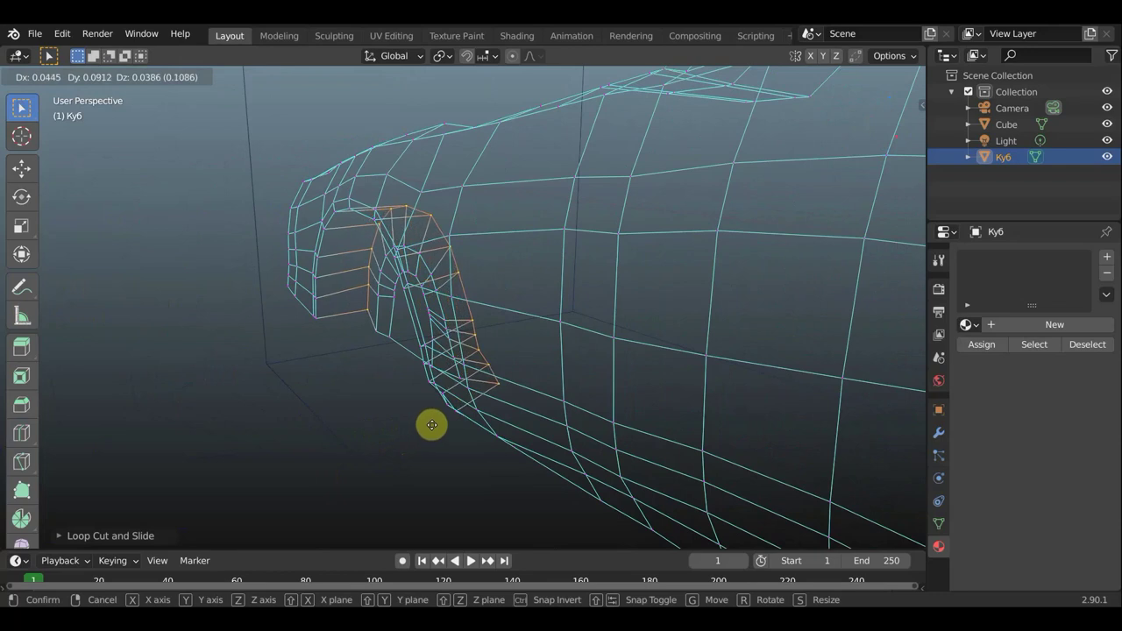
{"action": "left_click", "coordinate": [433, 424]}
{"action": "mouse_move", "coordinate": [446, 426]}
{"action": "middle_mouse_down"}
{"action": "mouse_move", "coordinate": [583, 423]}
{"action": "mouse_move", "coordinate": [604, 413]}
{"action": "mouse_move", "coordinate": [590, 403]}
{"action": "middle_mouse_up"}
{"action": "key", "text": "g"}
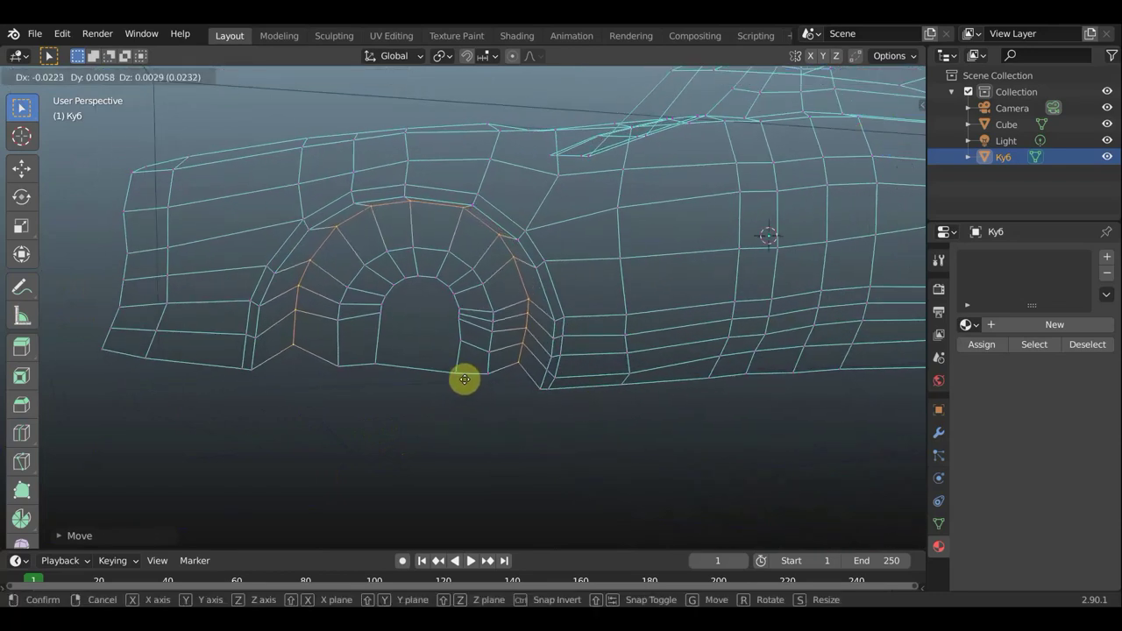
{"action": "left_click", "coordinate": [465, 380]}
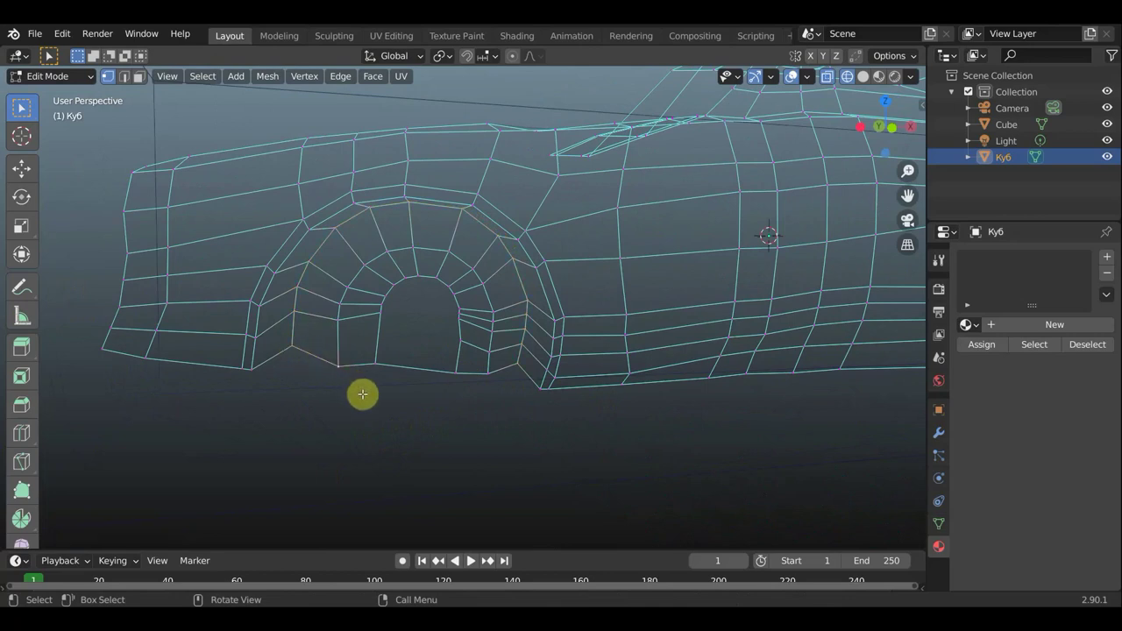
Shift five lower-edge vertices beneath the arch about 0.024 along Z to even the sill
{"action": "key", "text": "g"}
{"action": "left_click", "coordinate": [374, 370]}
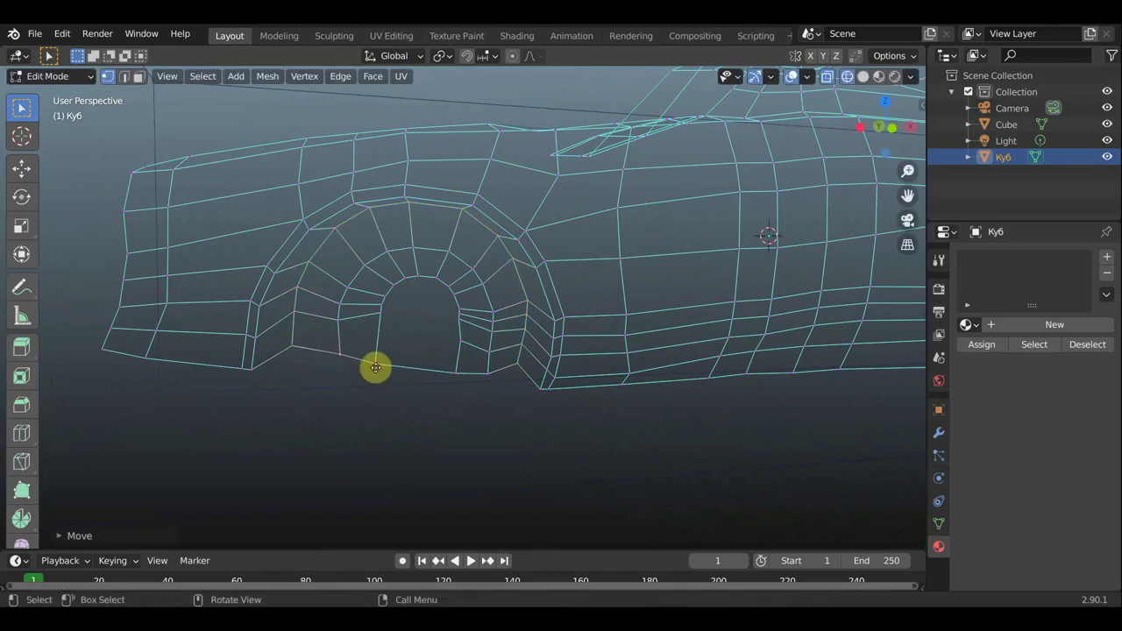
{"action": "key", "text": "g"}
{"action": "left_click", "coordinate": [376, 361]}
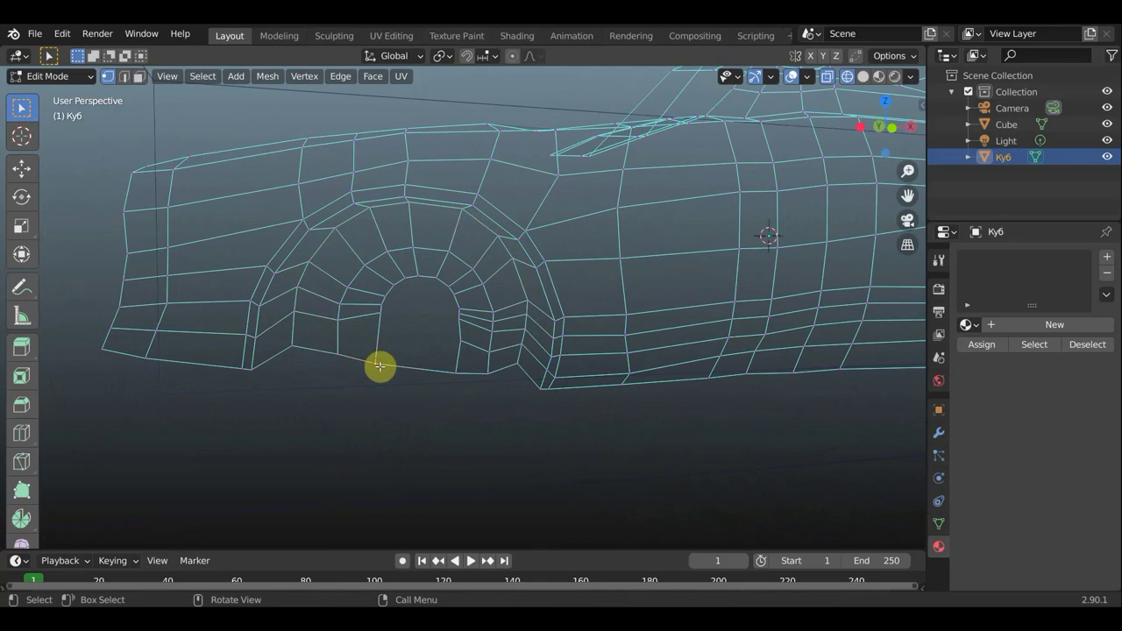
{"action": "key", "text": "g"}
{"action": "left_click", "coordinate": [461, 366]}
{"action": "key", "text": "g"}
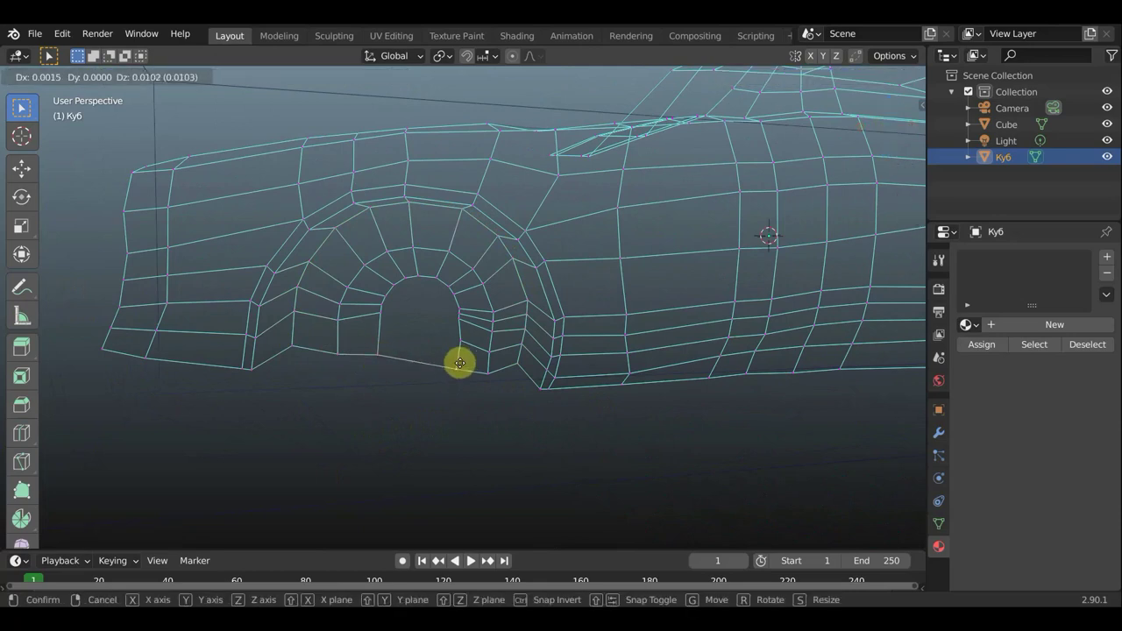
{"action": "left_click", "coordinate": [460, 358]}
{"action": "key", "text": "g"}
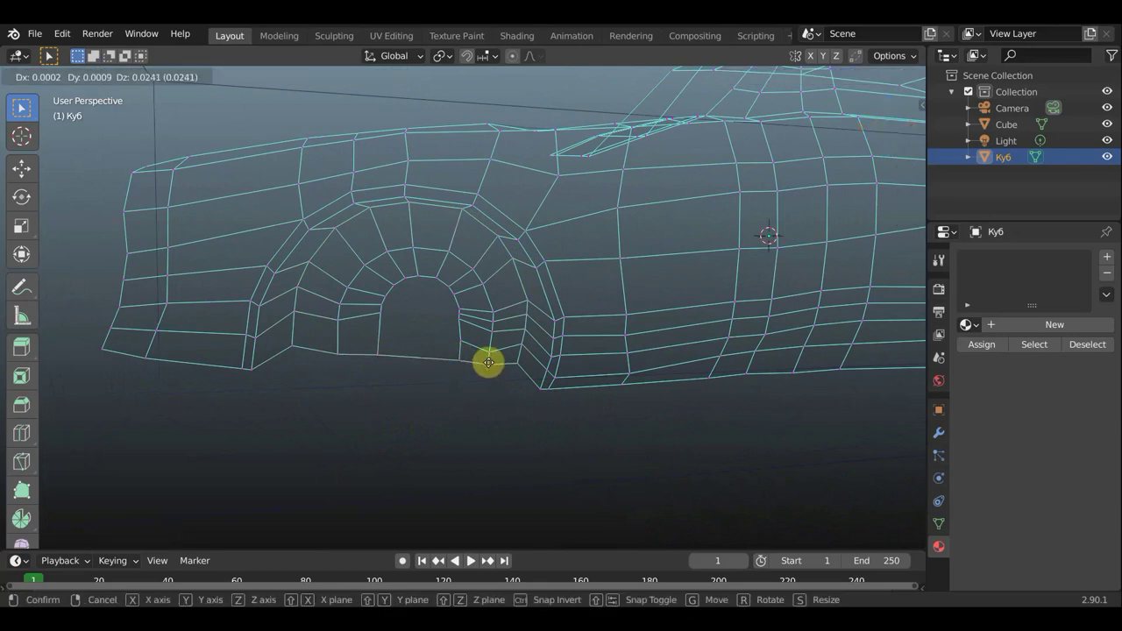
{"action": "left_click", "coordinate": [486, 360]}
{"action": "mouse_move", "coordinate": [532, 381]}
{"action": "middle_mouse_down"}
{"action": "mouse_move", "coordinate": [606, 394]}
{"action": "mouse_move", "coordinate": [591, 393]}
{"action": "middle_mouse_up"}
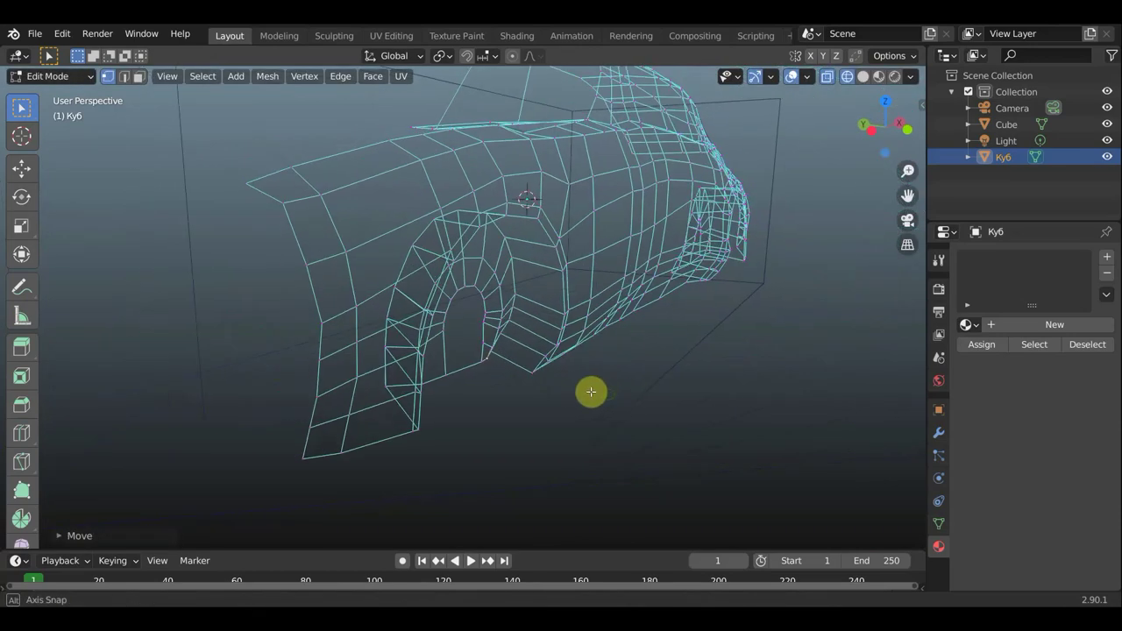
Reposition the arch's tip vertex twice
{"action": "middle_click_drag", "start_coordinate": [498, 339], "coordinate": [169, 349]}
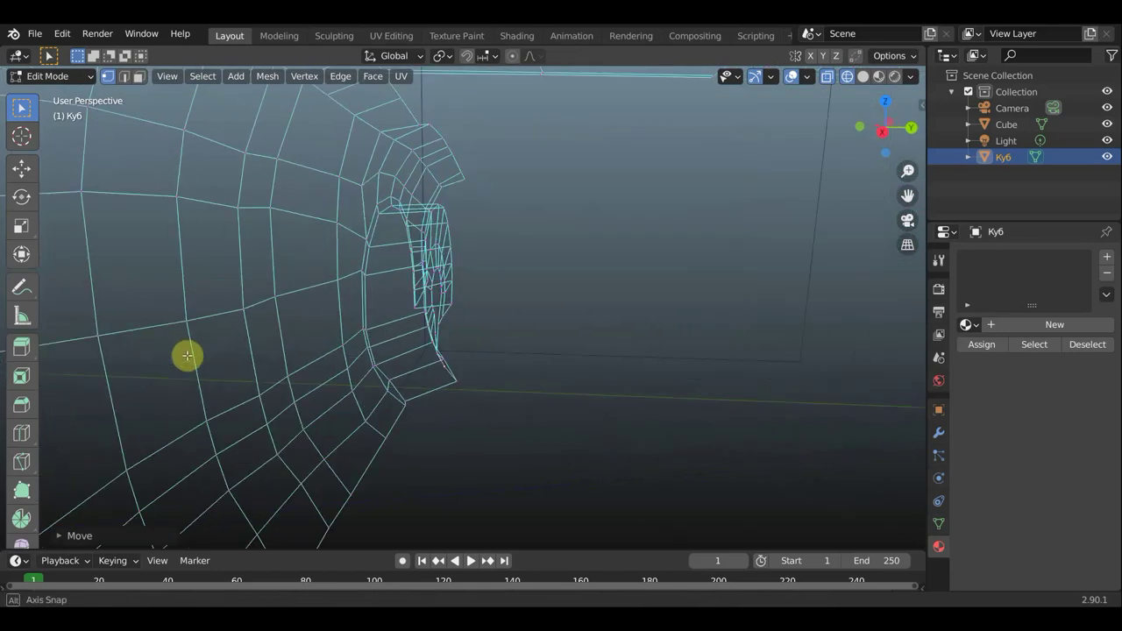
{"action": "middle_click_drag", "start_coordinate": [169, 349], "coordinate": [376, 363]}
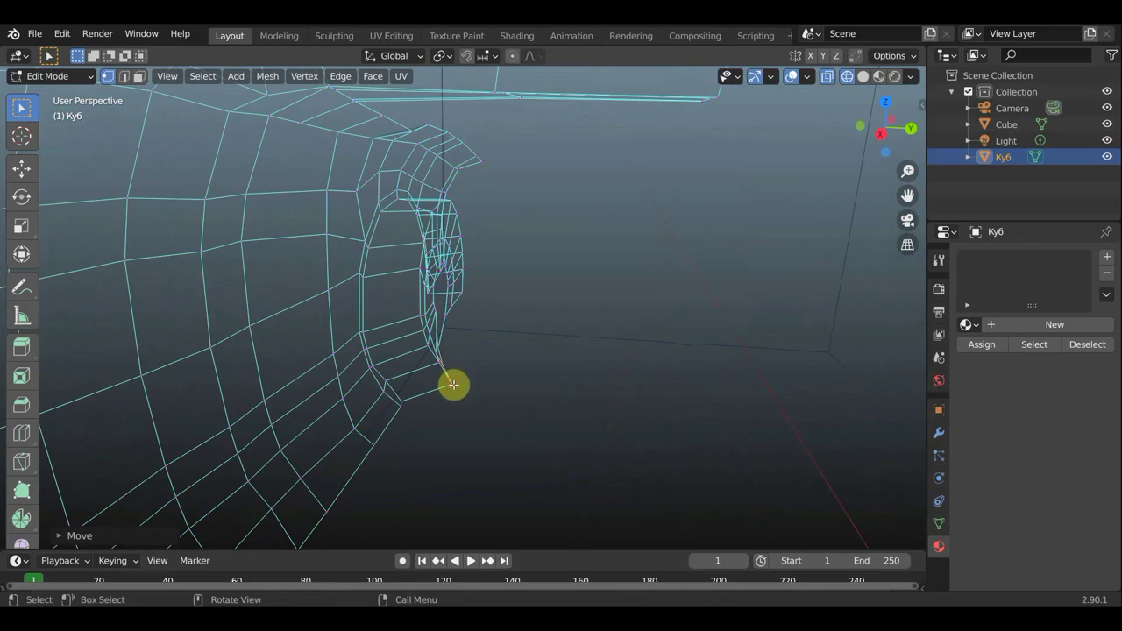
{"action": "key", "text": "g"}
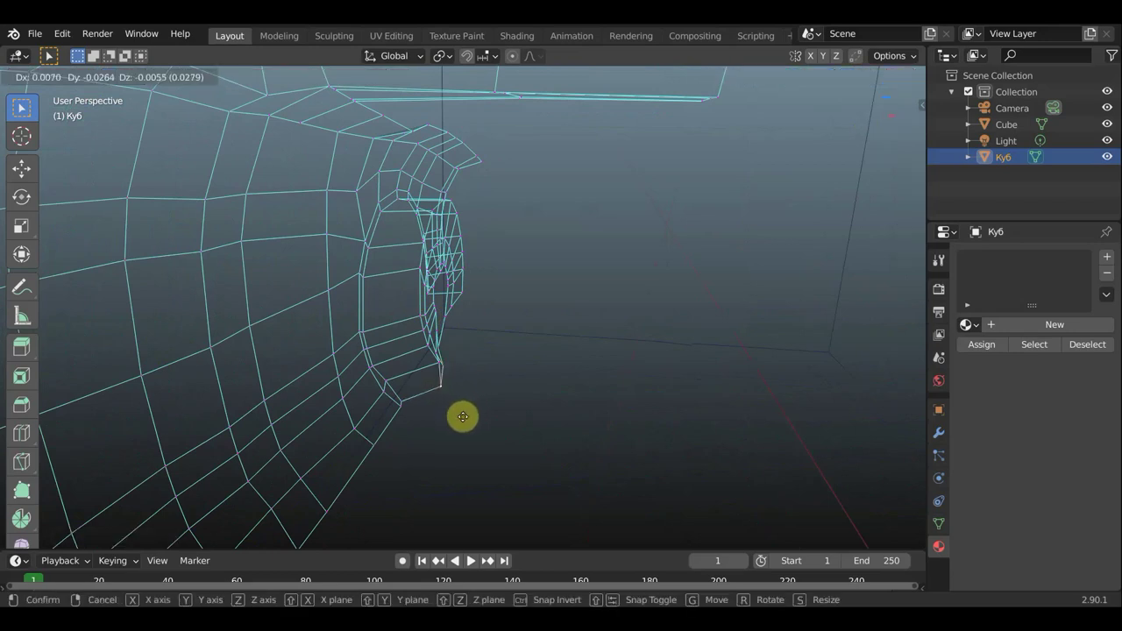
{"action": "left_click", "coordinate": [446, 375]}
{"action": "key", "text": "g"}
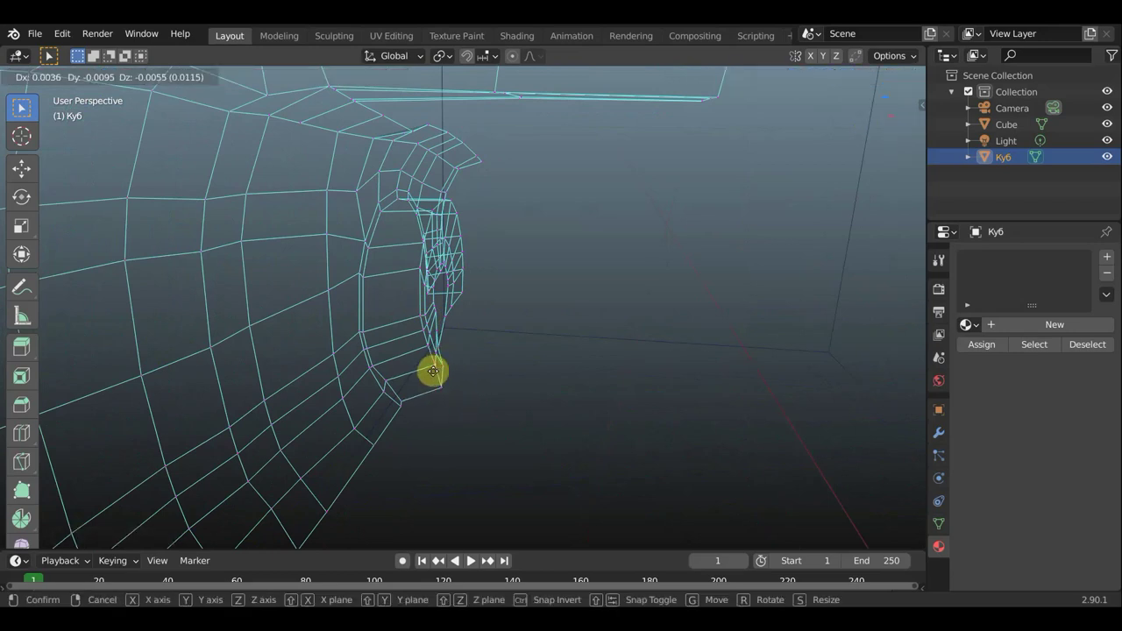
{"action": "left_click", "coordinate": [433, 375]}
Pull five vertices around the arch opening up and outward into a clean curve
{"action": "mouse_move", "coordinate": [448, 341]}
{"action": "middle_mouse_down"}
{"action": "mouse_move", "coordinate": [373, 386]}
{"action": "mouse_move", "coordinate": [415, 363]}
{"action": "middle_mouse_up"}
{"action": "key", "text": "g"}
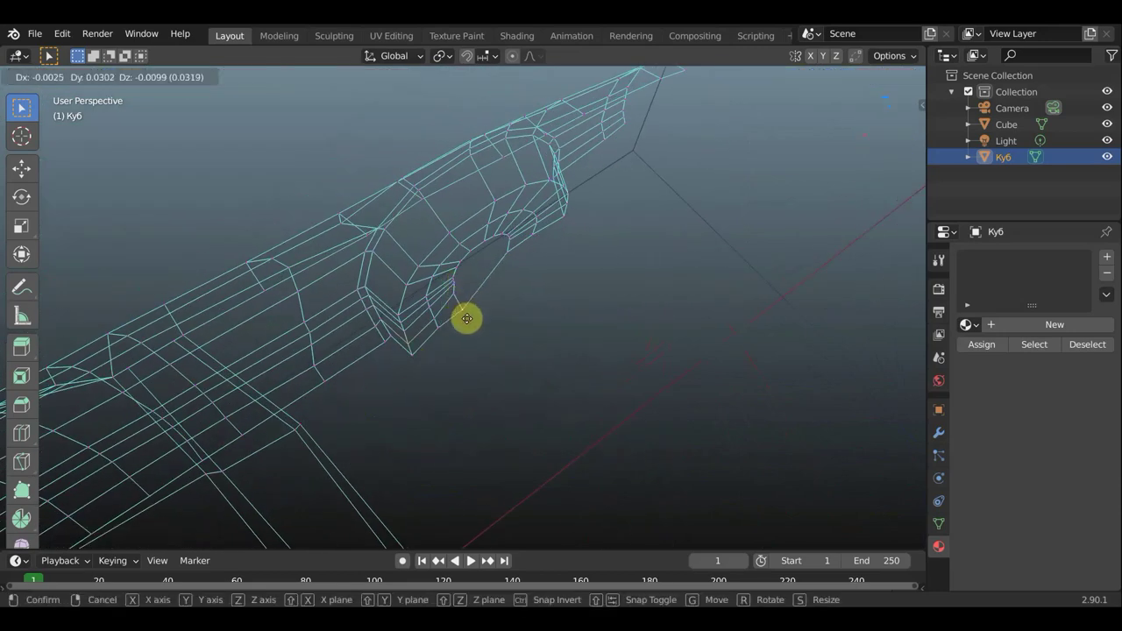
{"action": "left_click", "coordinate": [470, 322]}
{"action": "key", "text": "g"}
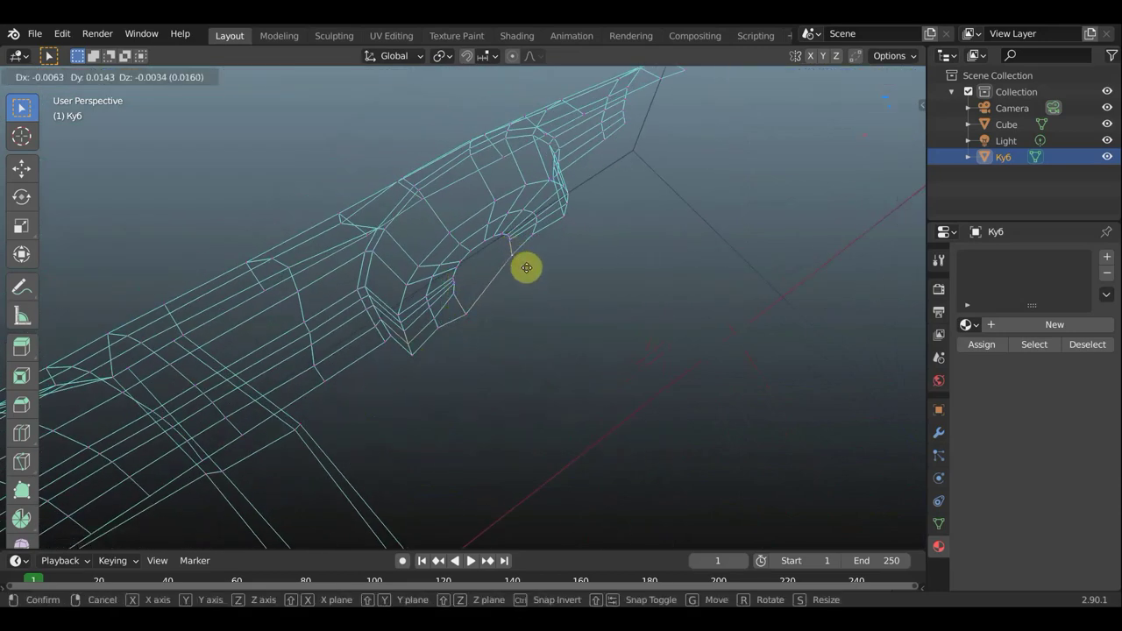
{"action": "left_click", "coordinate": [529, 274]}
{"action": "key", "text": "g"}
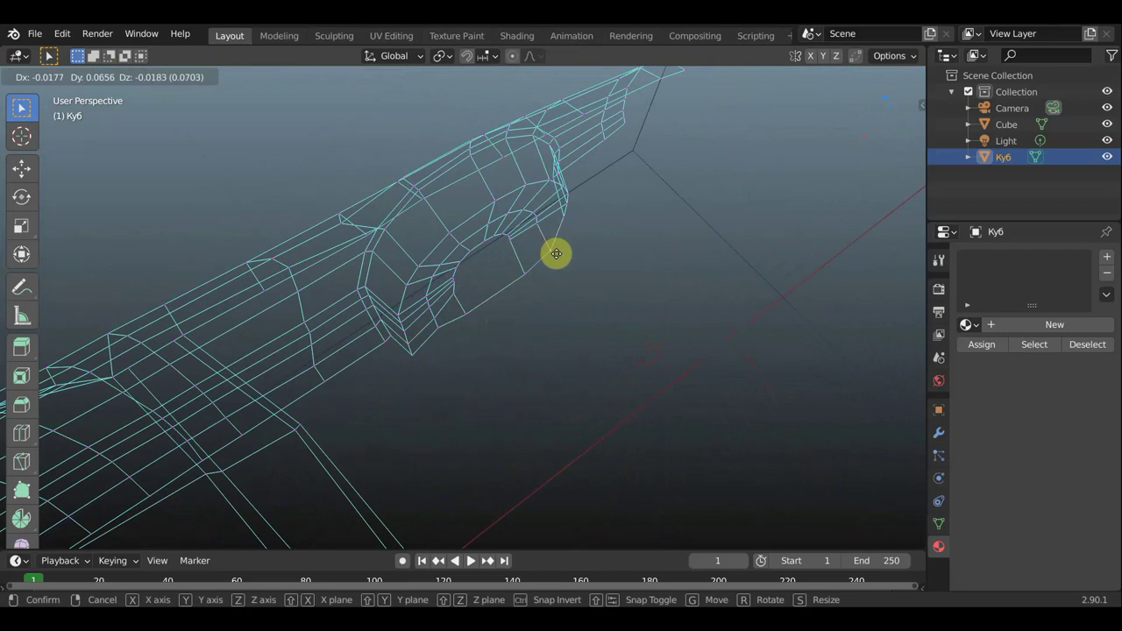
{"action": "left_click", "coordinate": [559, 228]}
{"action": "key", "text": "g"}
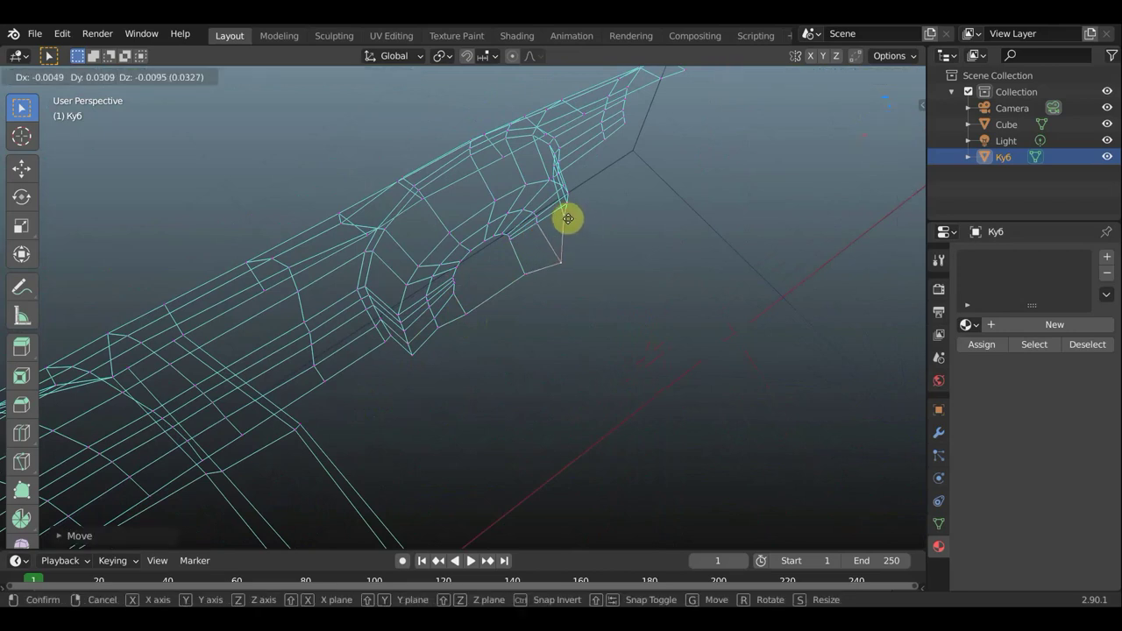
{"action": "left_click", "coordinate": [565, 217]}
{"action": "key", "text": "g"}
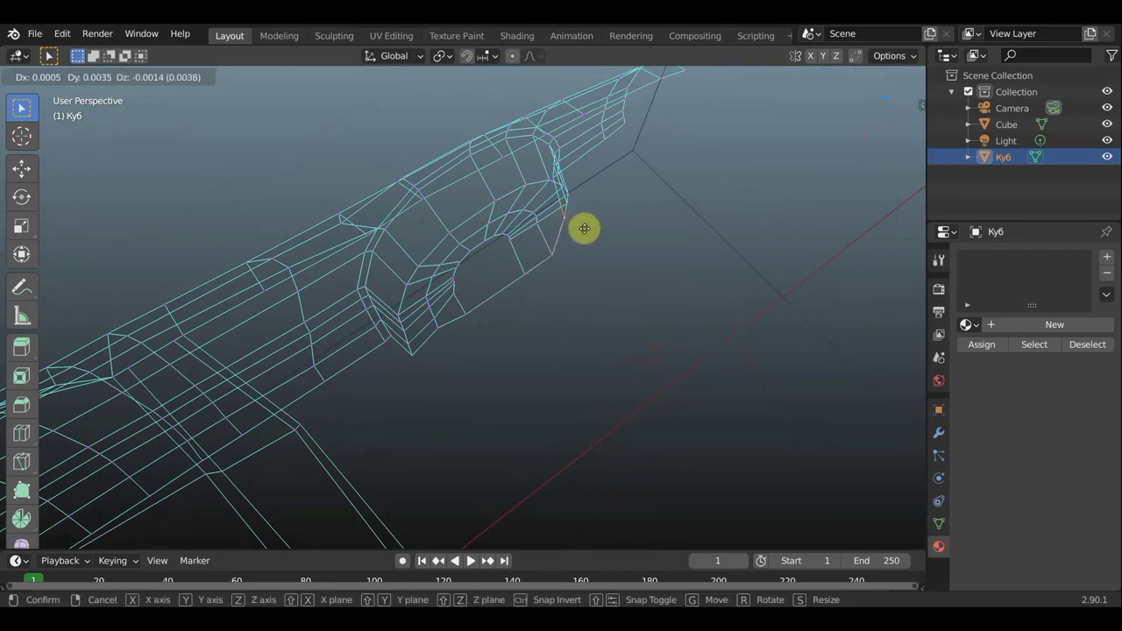
{"action": "left_click", "coordinate": [594, 236]}
Nudge the lower arch vertices, tidying the front bumper's bottom corner by about 0.012
{"action": "mouse_move", "coordinate": [518, 240]}
{"action": "middle_mouse_down"}
{"action": "mouse_move", "coordinate": [319, 175]}
{"action": "mouse_move", "coordinate": [518, 316]}
{"action": "middle_mouse_up"}
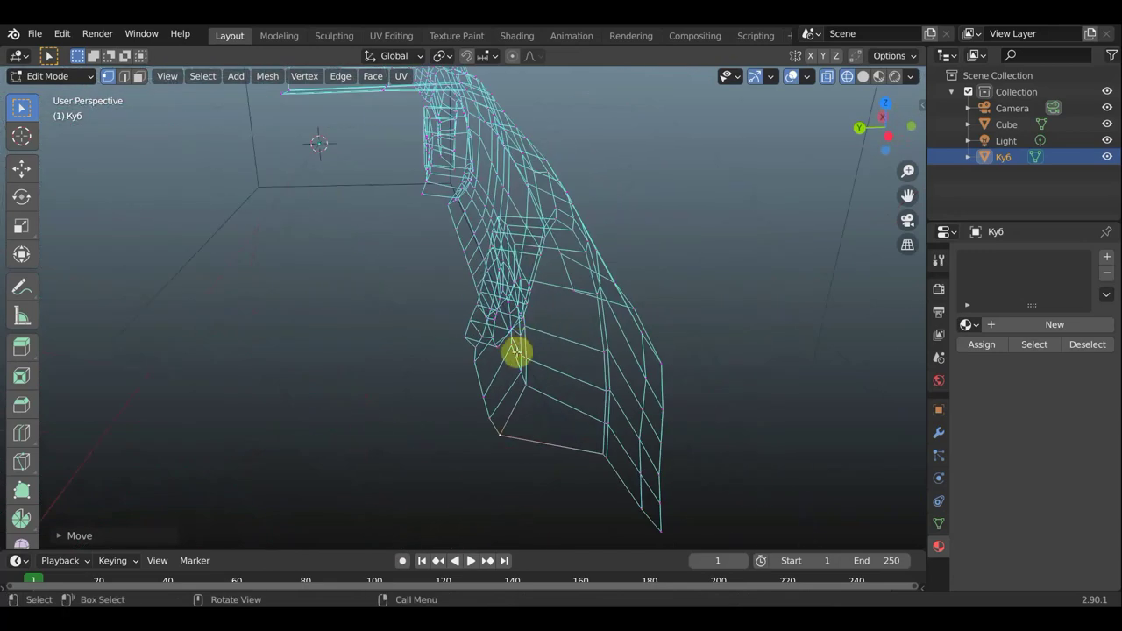
{"action": "key", "text": "g"}
{"action": "left_click", "coordinate": [517, 333]}
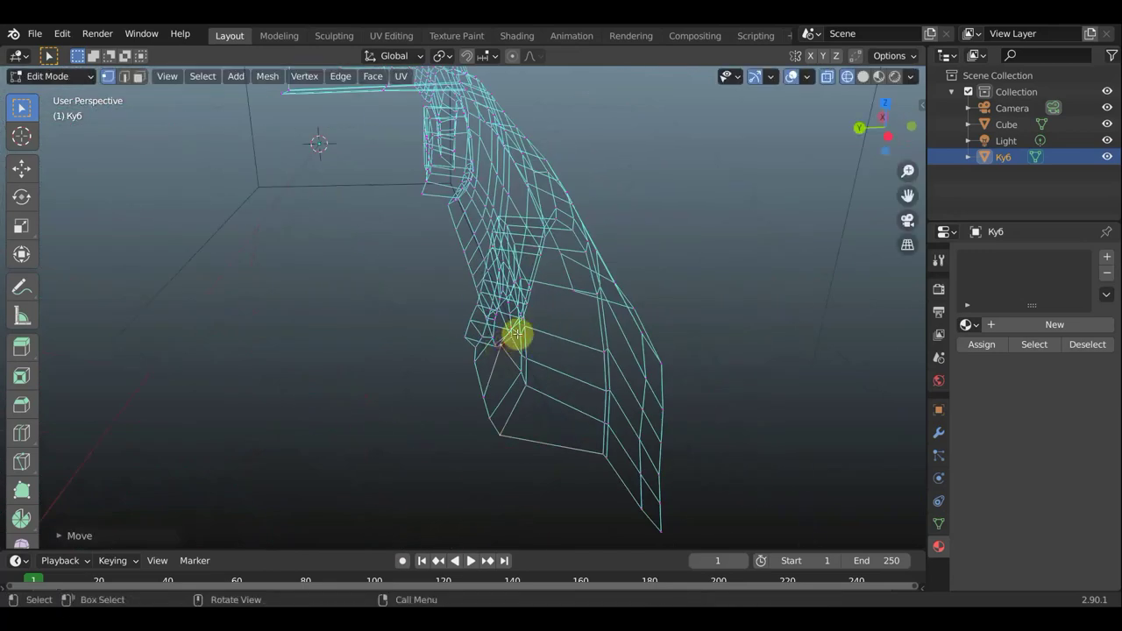
{"action": "scroll", "coordinate": [520, 331], "scroll_direction": "down", "scroll_amount": 3}
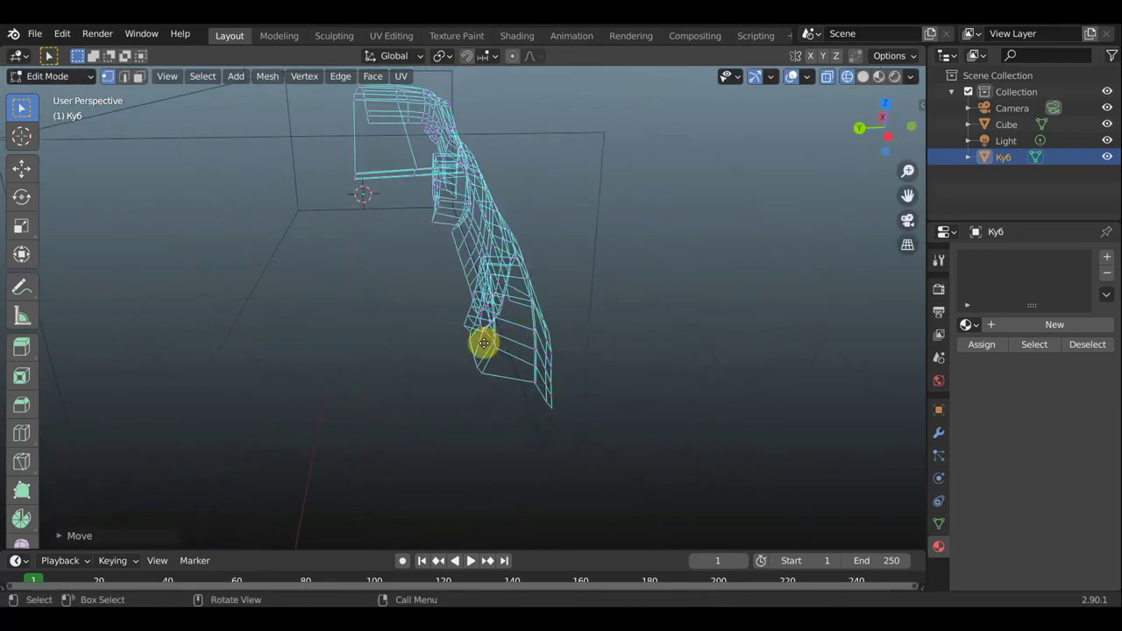
{"action": "key", "text": "g"}
{"action": "left_click", "coordinate": [489, 342]}
{"action": "key", "text": "g"}
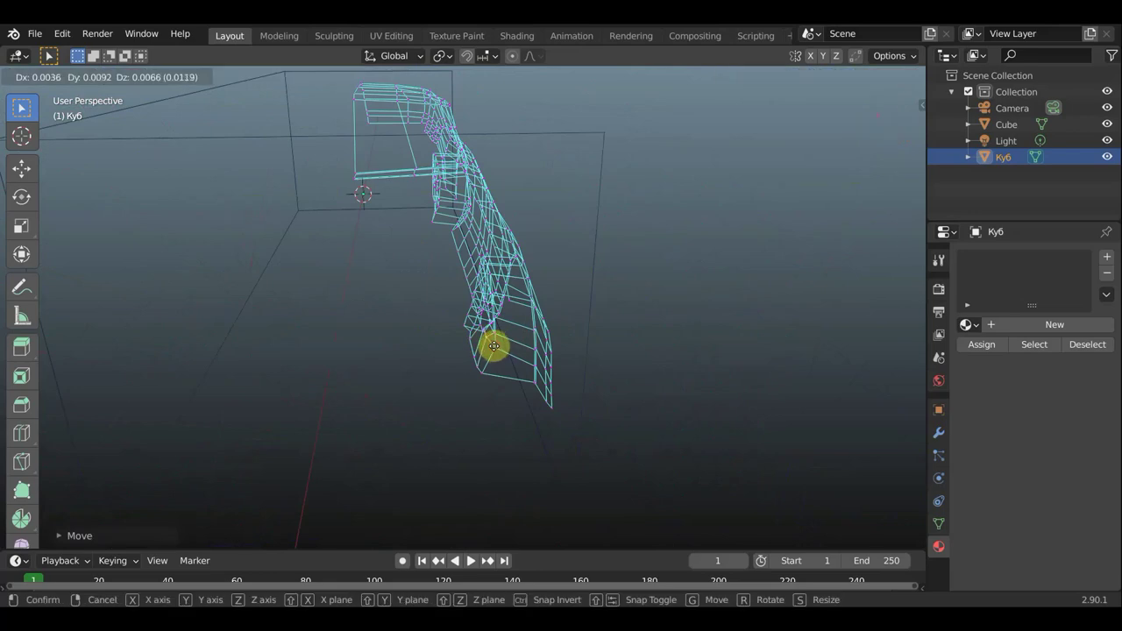
{"action": "left_click", "coordinate": [495, 349]}
{"action": "mouse_move", "coordinate": [496, 350]}
{"action": "middle_mouse_down"}
{"action": "mouse_move", "coordinate": [495, 337]}
{"action": "mouse_move", "coordinate": [390, 291]}
{"action": "middle_mouse_up"}
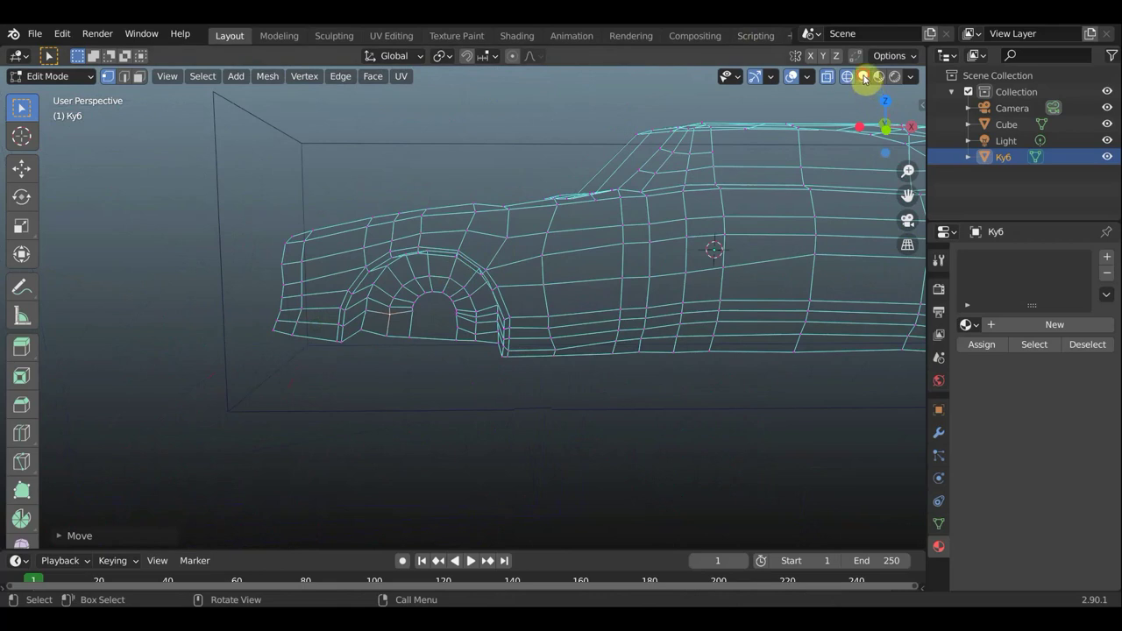
Switch the viewport to Solid shading and orbit to a low side view of the car
{"action": "left_click", "coordinate": [864, 77]}
{"action": "scroll", "coordinate": [771, 250], "scroll_direction": "down", "scroll_amount": 2}
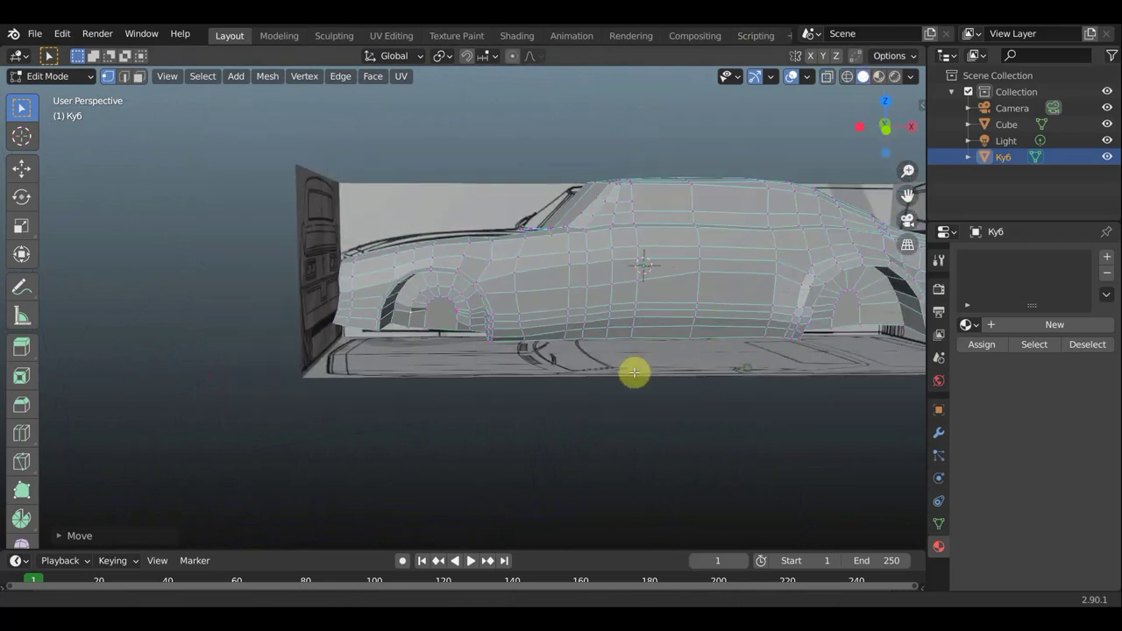
{"action": "mouse_move", "coordinate": [635, 372]}
{"action": "middle_mouse_down"}
{"action": "mouse_move", "coordinate": [608, 396]}
{"action": "mouse_move", "coordinate": [581, 483]}
{"action": "mouse_move", "coordinate": [634, 498]}
{"action": "mouse_move", "coordinate": [533, 489]}
{"action": "mouse_move", "coordinate": [463, 438]}
{"action": "mouse_move", "coordinate": [478, 421]}
{"action": "mouse_move", "coordinate": [671, 430]}
{"action": "mouse_move", "coordinate": [702, 421]}
{"action": "middle_mouse_up"}
{"action": "scroll", "coordinate": [632, 425], "scroll_direction": "up", "scroll_amount": 2}
{"action": "mouse_move", "coordinate": [325, 459]}
{"action": "middle_mouse_down"}
{"action": "mouse_move", "coordinate": [277, 453]}
{"action": "mouse_move", "coordinate": [263, 438]}
{"action": "middle_mouse_up"}
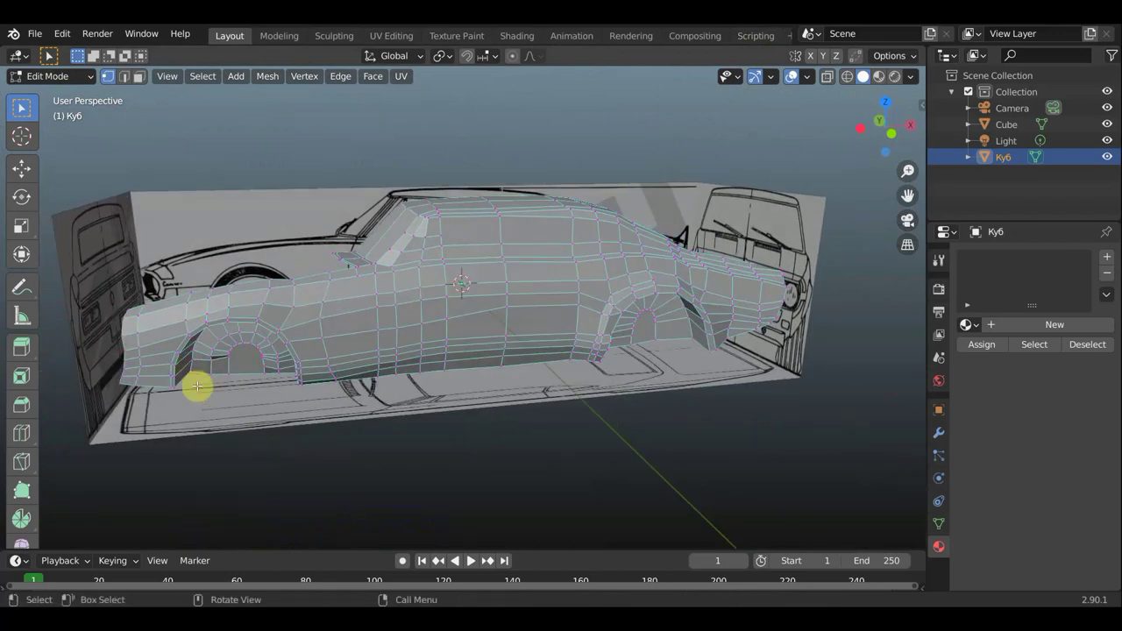
Reposition five vertices on the front wheel arch rim and lower fender
{"action": "key", "text": "g"}
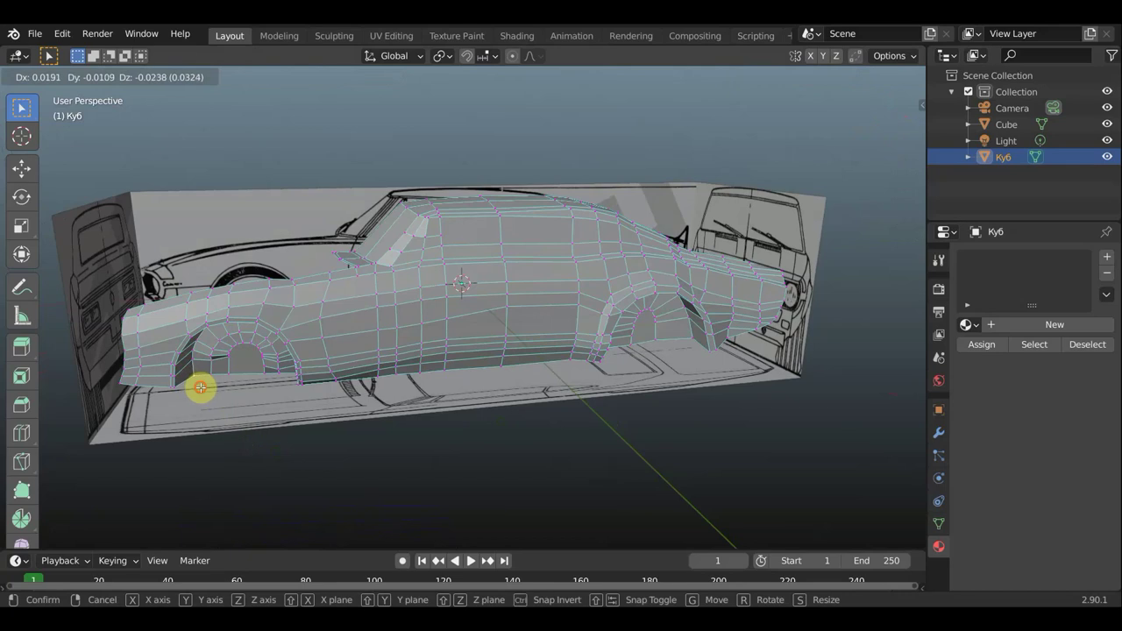
{"action": "left_click", "coordinate": [199, 386]}
{"action": "key", "text": "g"}
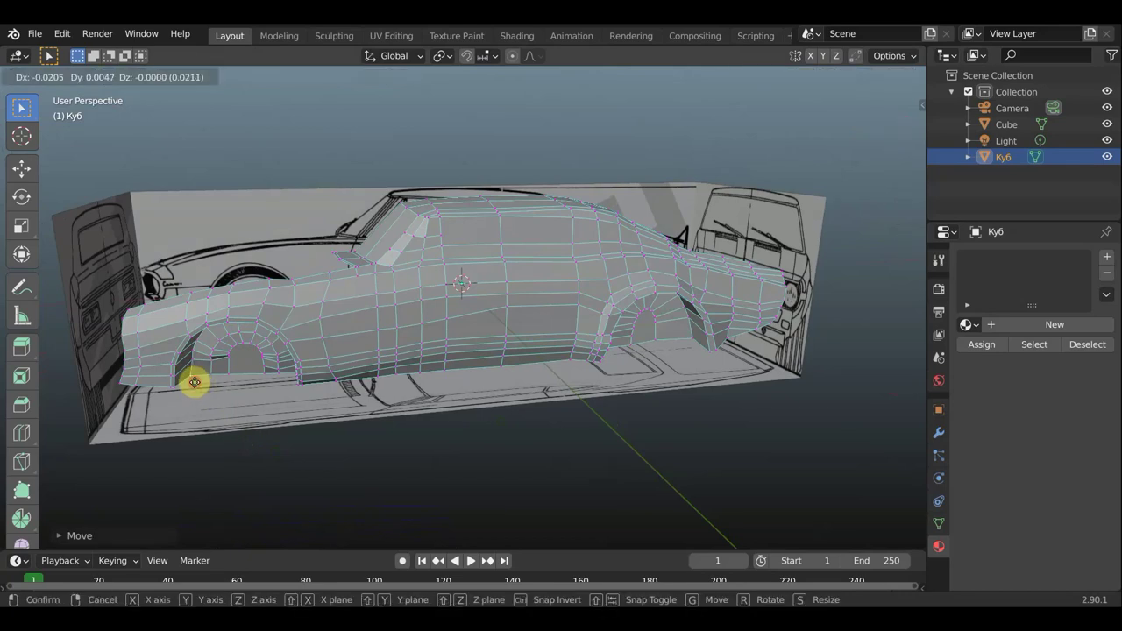
{"action": "left_click", "coordinate": [195, 383]}
{"action": "key", "text": "g"}
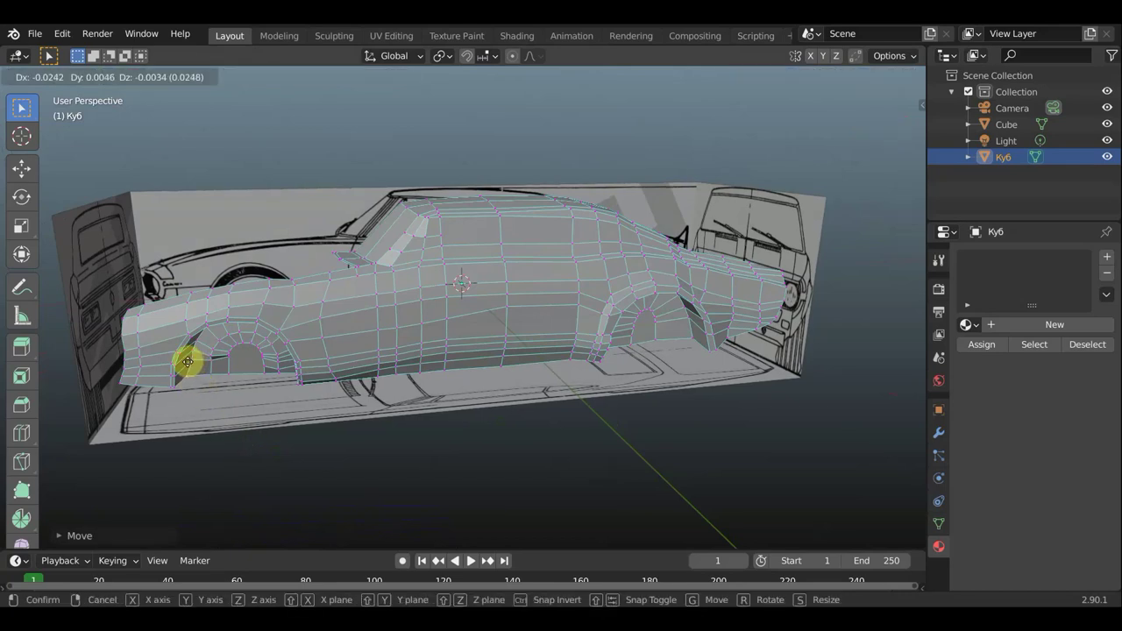
{"action": "left_click", "coordinate": [195, 359]}
{"action": "key", "text": "g"}
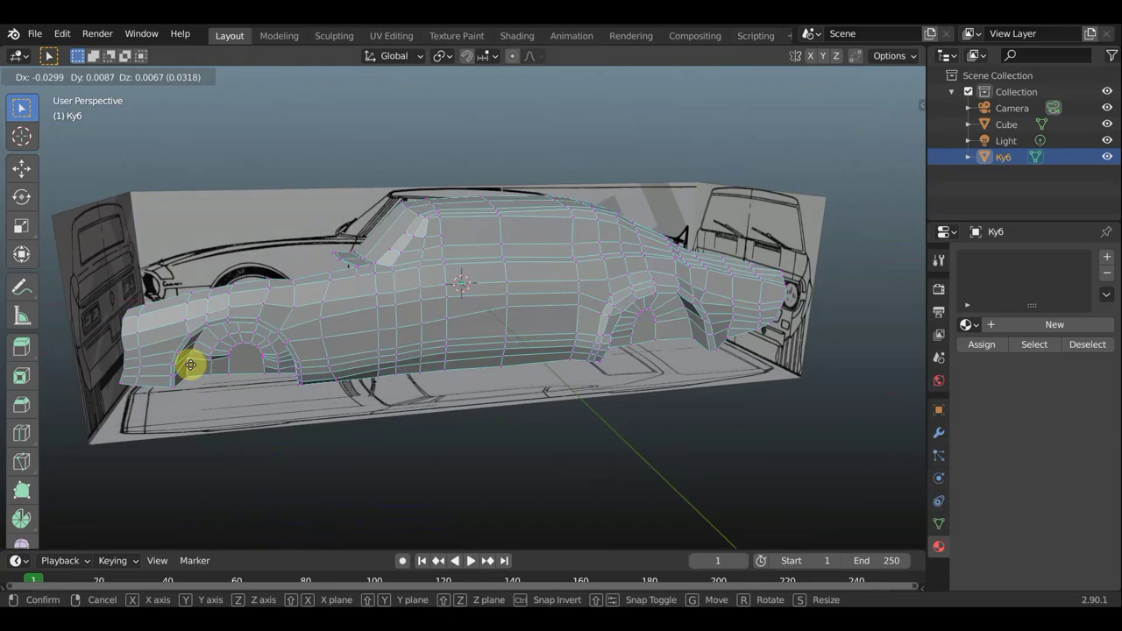
{"action": "left_click", "coordinate": [190, 365]}
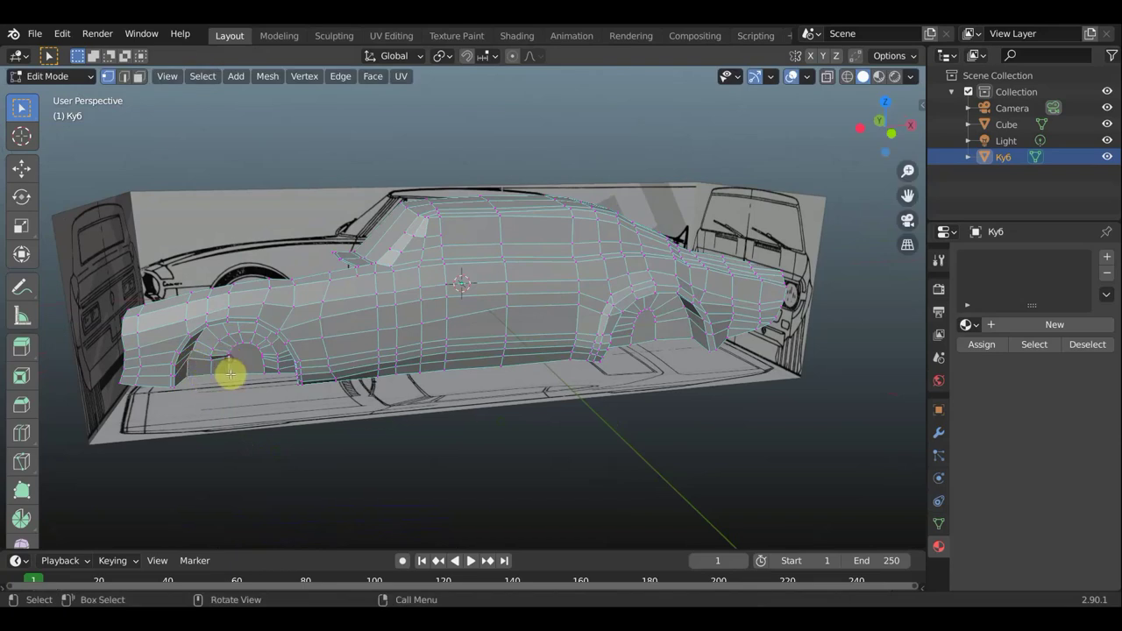
{"action": "key", "text": "g"}
{"action": "left_click", "coordinate": [241, 379]}
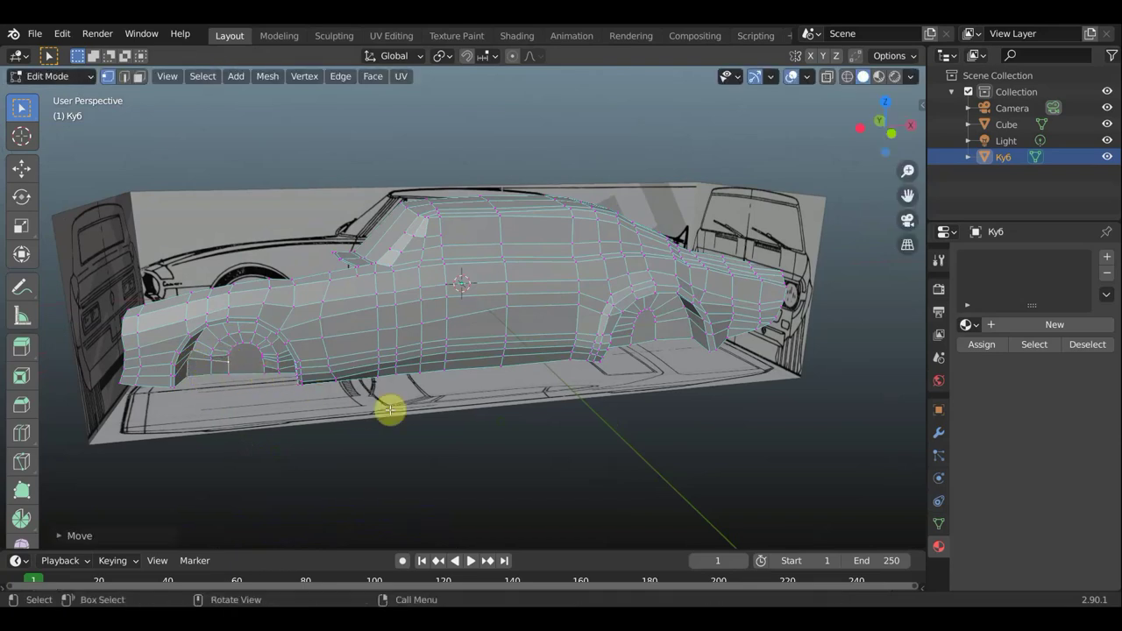
Nudge four upper side-edge vertices, about 0.019 along Y, to smooth the crease
{"action": "mouse_move", "coordinate": [388, 406]}
{"action": "middle_mouse_down"}
{"action": "mouse_move", "coordinate": [401, 428]}
{"action": "mouse_move", "coordinate": [426, 368]}
{"action": "mouse_move", "coordinate": [328, 333]}
{"action": "mouse_move", "coordinate": [485, 342]}
{"action": "mouse_move", "coordinate": [395, 371]}
{"action": "mouse_move", "coordinate": [396, 353]}
{"action": "mouse_move", "coordinate": [639, 339]}
{"action": "mouse_move", "coordinate": [721, 383]}
{"action": "mouse_move", "coordinate": [672, 391]}
{"action": "middle_mouse_up"}
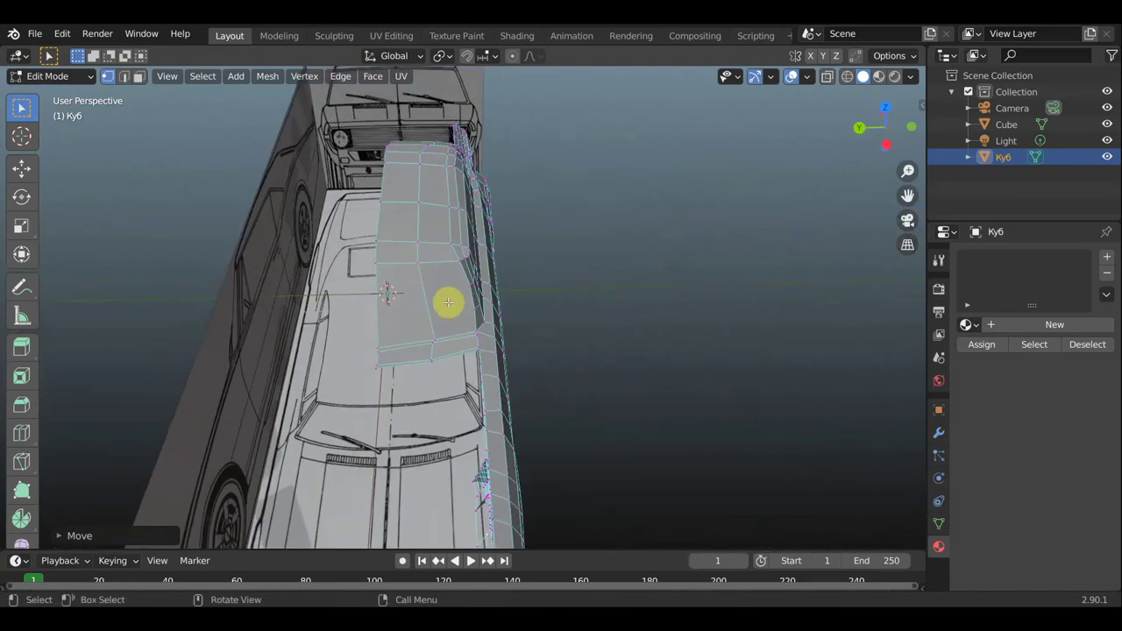
{"action": "mouse_move", "coordinate": [569, 325]}
{"action": "middle_mouse_down"}
{"action": "mouse_move", "coordinate": [464, 303]}
{"action": "mouse_move", "coordinate": [413, 275]}
{"action": "mouse_move", "coordinate": [334, 276]}
{"action": "mouse_move", "coordinate": [346, 258]}
{"action": "mouse_move", "coordinate": [553, 363]}
{"action": "mouse_move", "coordinate": [630, 369]}
{"action": "mouse_move", "coordinate": [555, 394]}
{"action": "mouse_move", "coordinate": [634, 391]}
{"action": "mouse_move", "coordinate": [540, 358]}
{"action": "mouse_move", "coordinate": [593, 424]}
{"action": "mouse_move", "coordinate": [636, 429]}
{"action": "mouse_move", "coordinate": [681, 411]}
{"action": "mouse_move", "coordinate": [525, 249]}
{"action": "middle_mouse_up"}
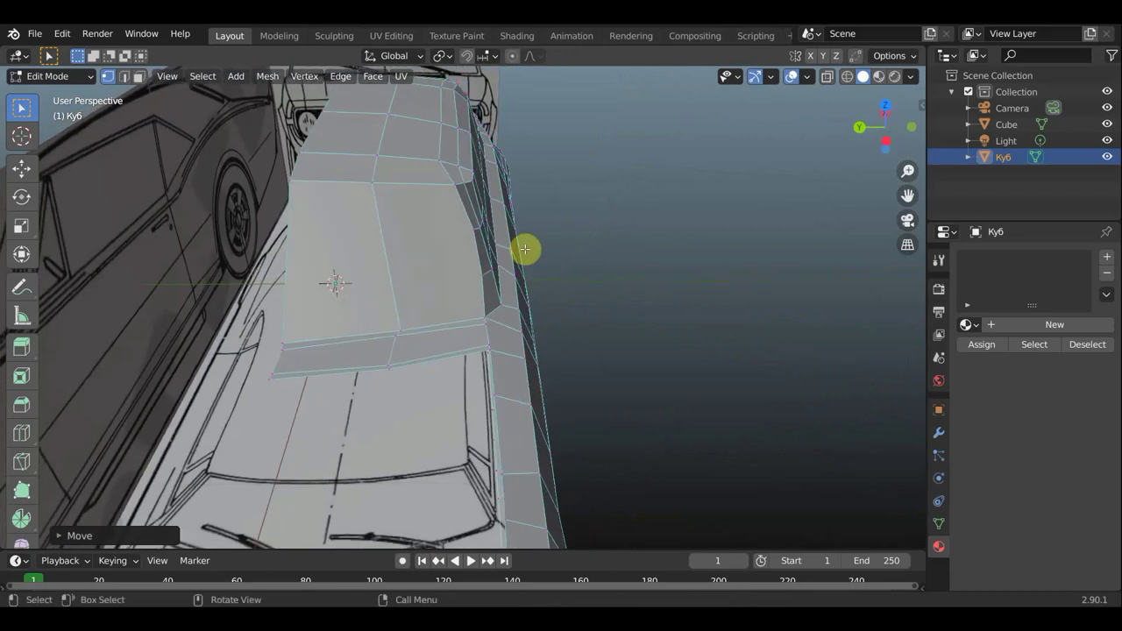
{"action": "key", "text": "g"}
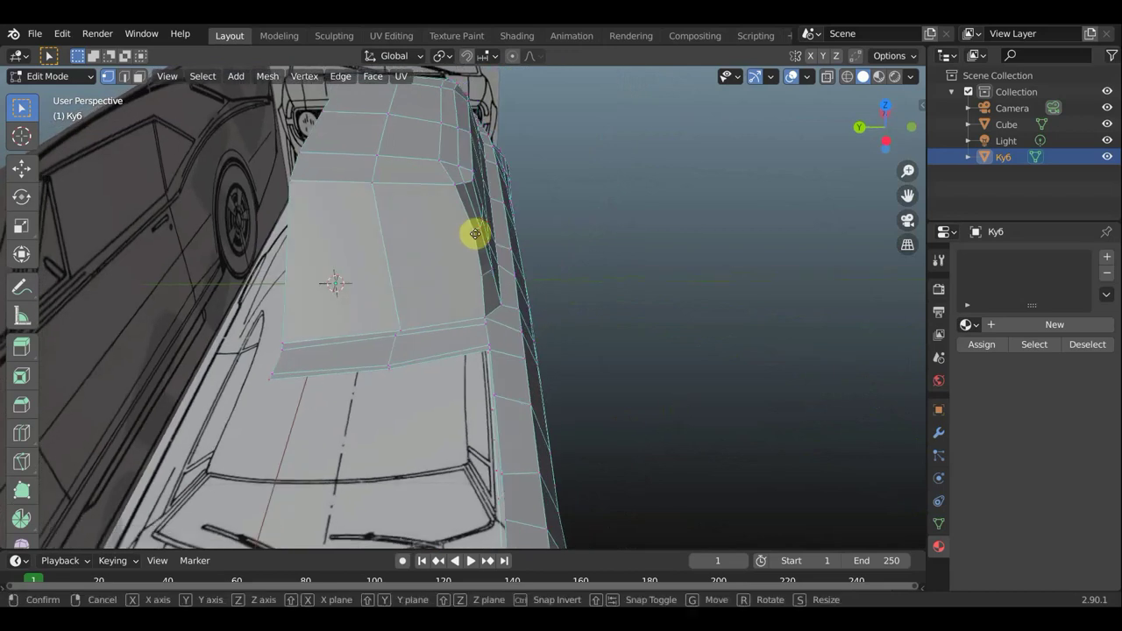
{"action": "left_click", "coordinate": [472, 235]}
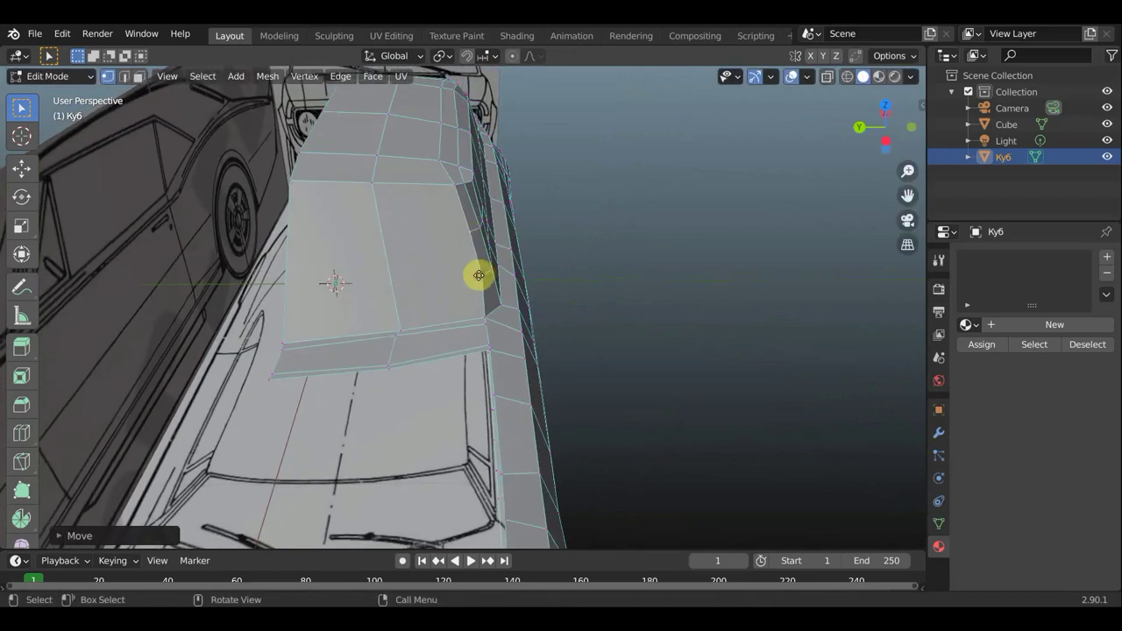
{"action": "key", "text": "g"}
{"action": "left_click", "coordinate": [482, 237]}
{"action": "key", "text": "g"}
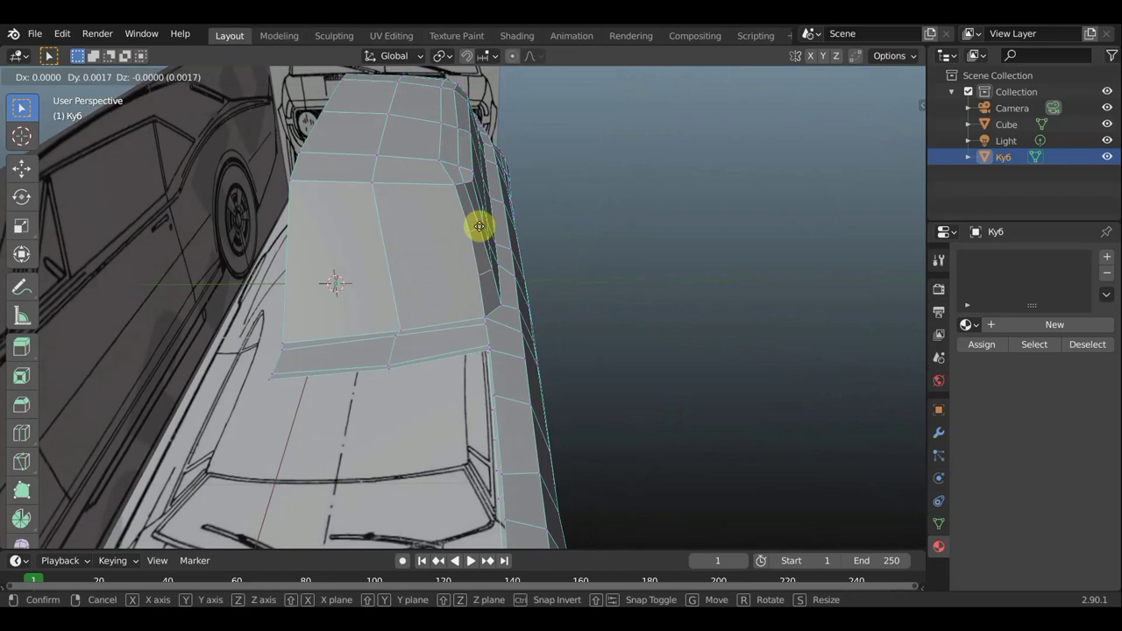
{"action": "left_click", "coordinate": [478, 228]}
{"action": "key", "text": "g"}
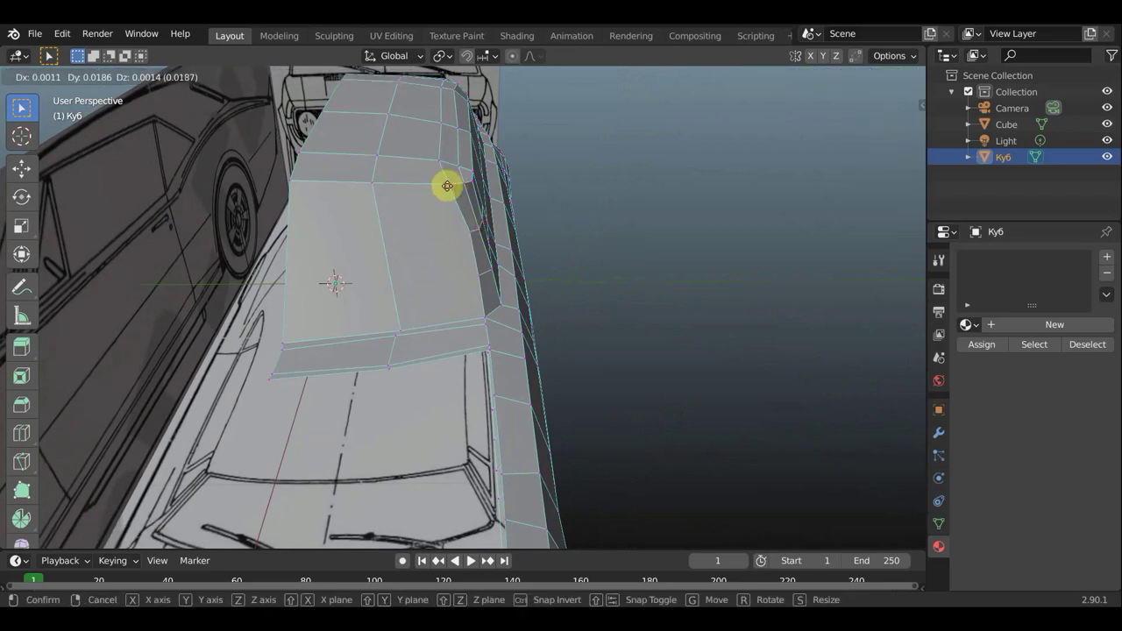
{"action": "left_click", "coordinate": [449, 186]}
{"action": "middle_click_drag", "start_coordinate": [476, 201], "coordinate": [298, 165]}
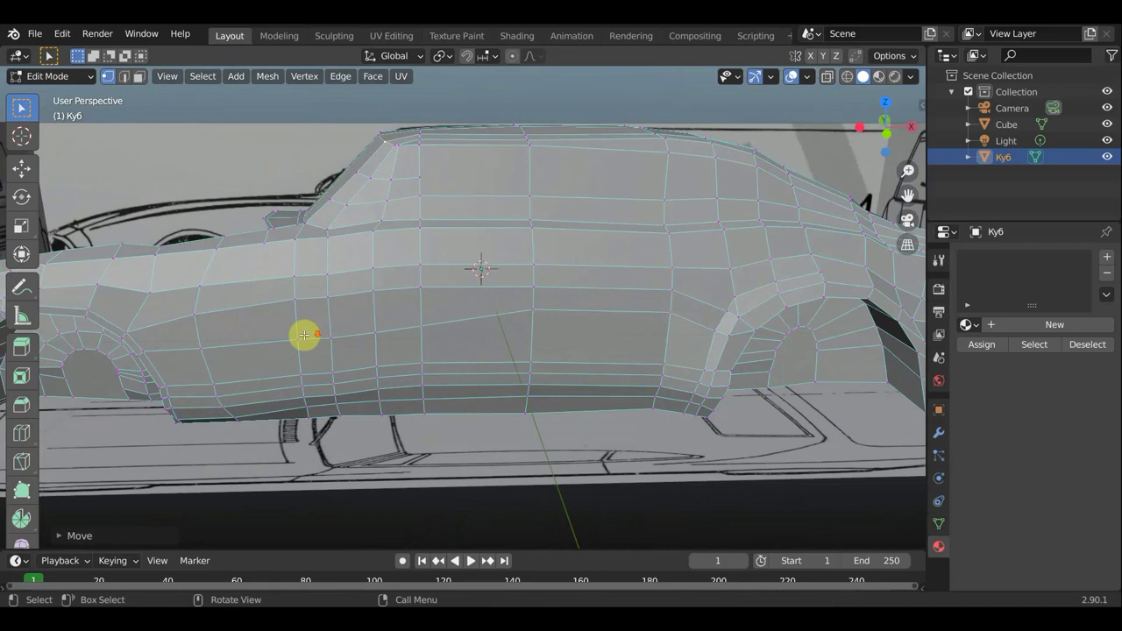
Zoom in on the front wheel arch in front orthographic view (numpad 1) over the blueprint
{"action": "scroll", "coordinate": [303, 333], "scroll_direction": "down", "scroll_amount": 2}
{"action": "mouse_move", "coordinate": [303, 333]}
{"action": "middle_mouse_down"}
{"action": "mouse_move", "coordinate": [248, 350]}
{"action": "mouse_move", "coordinate": [520, 283]}
{"action": "mouse_move", "coordinate": [497, 300]}
{"action": "middle_mouse_up"}
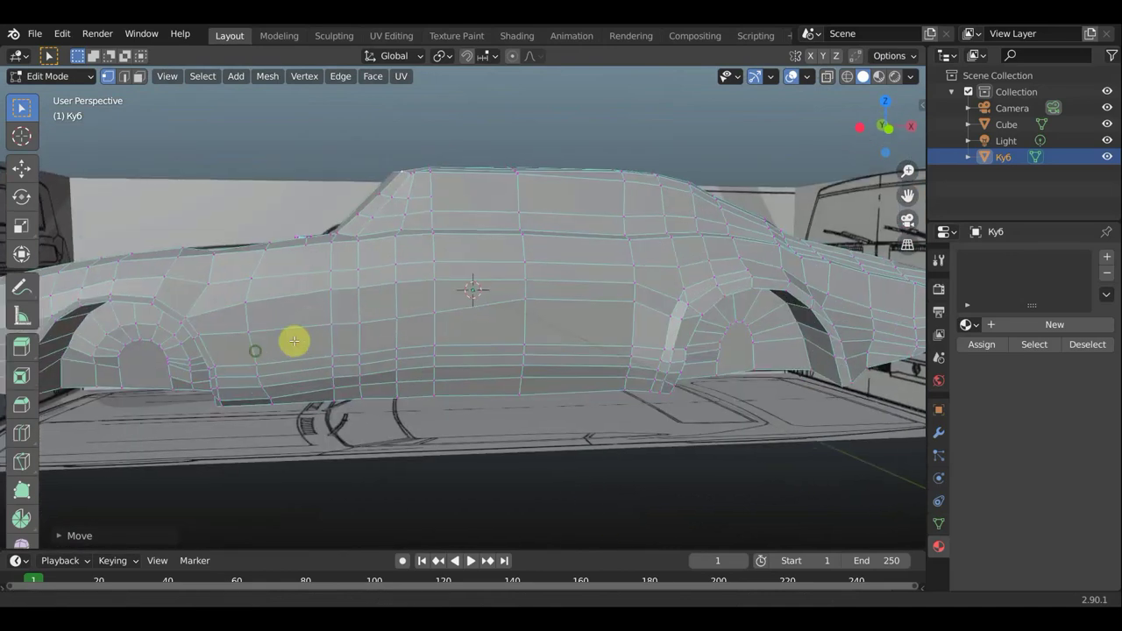
{"action": "scroll", "coordinate": [626, 293], "scroll_direction": "up", "scroll_amount": 2}
{"action": "scroll", "coordinate": [620, 293], "scroll_direction": "up", "scroll_amount": 2}
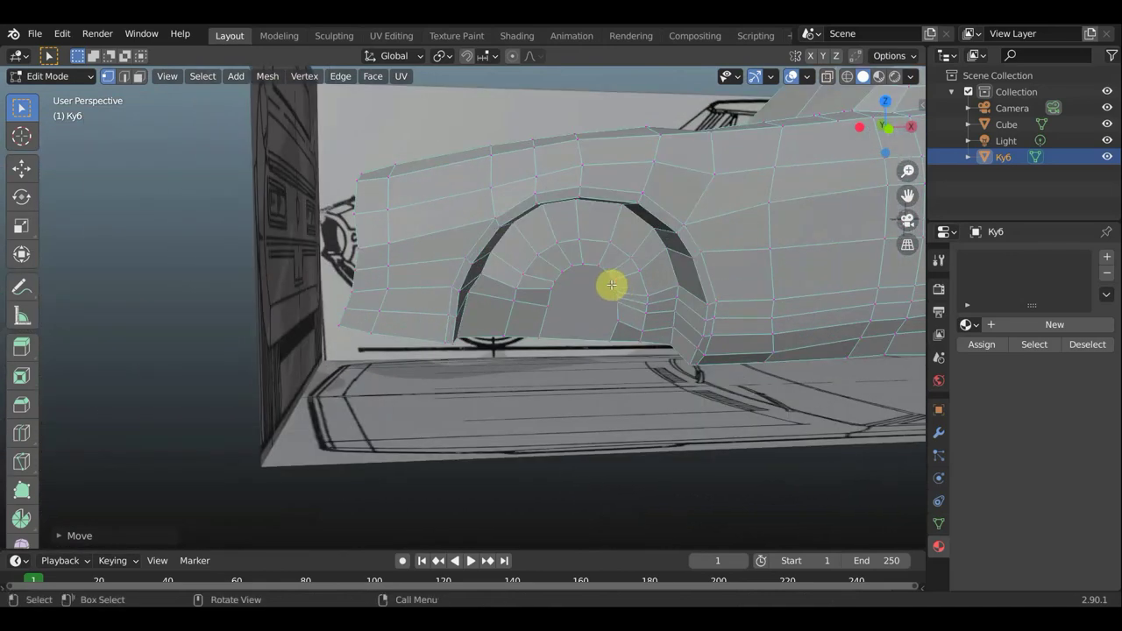
{"action": "middle_click_drag", "start_coordinate": [623, 281], "coordinate": [558, 114]}
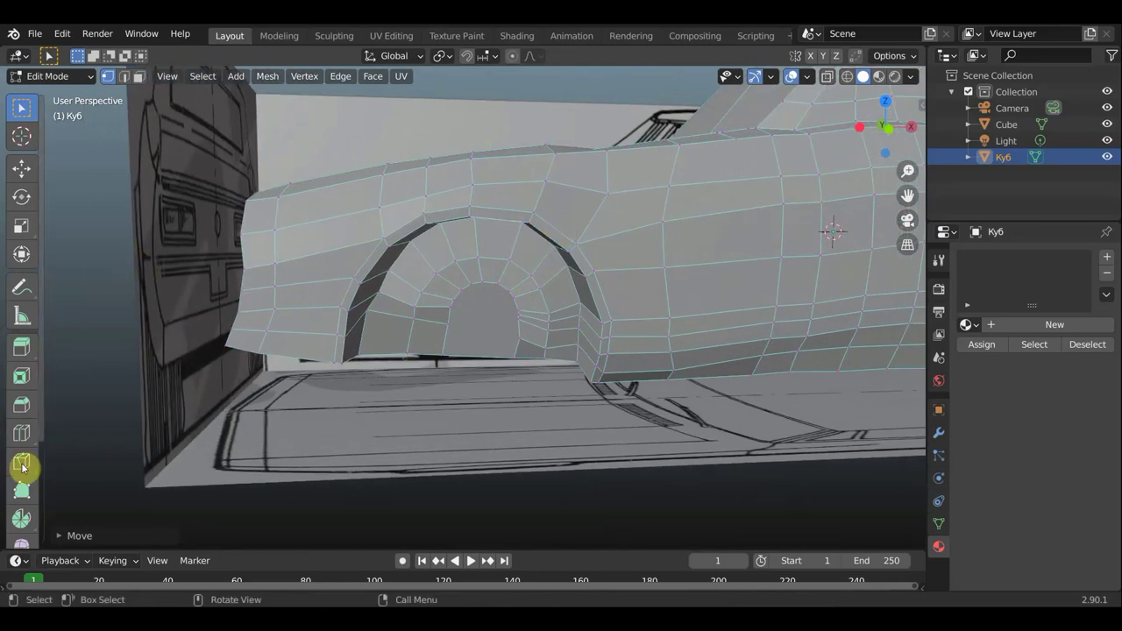
{"action": "left_click", "coordinate": [22, 432]}
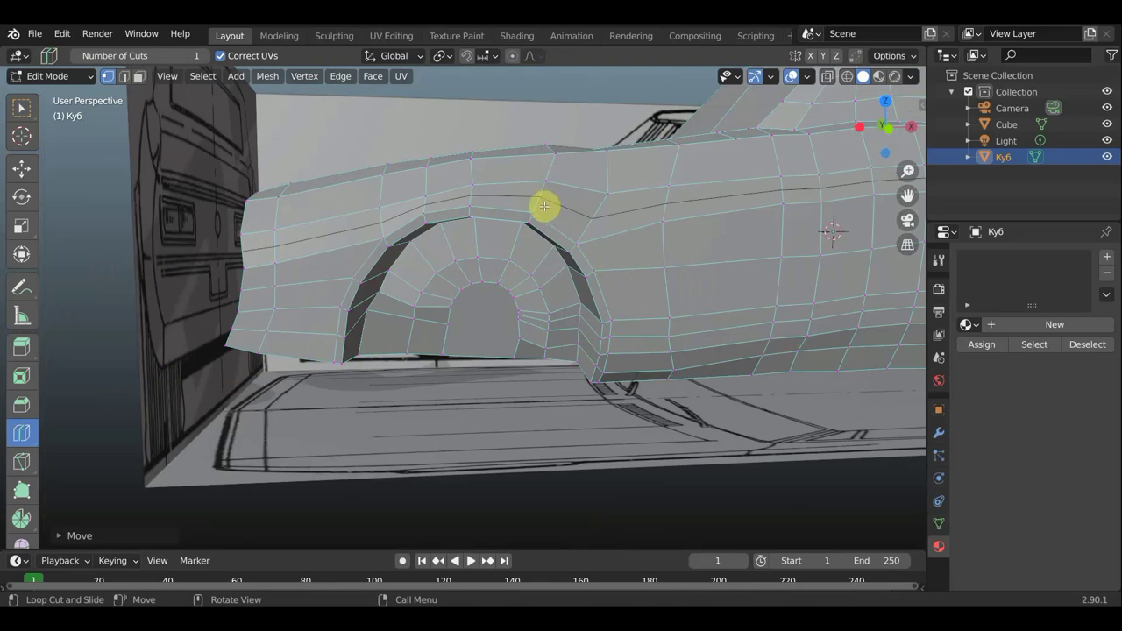
{"action": "left_click", "coordinate": [24, 109]}
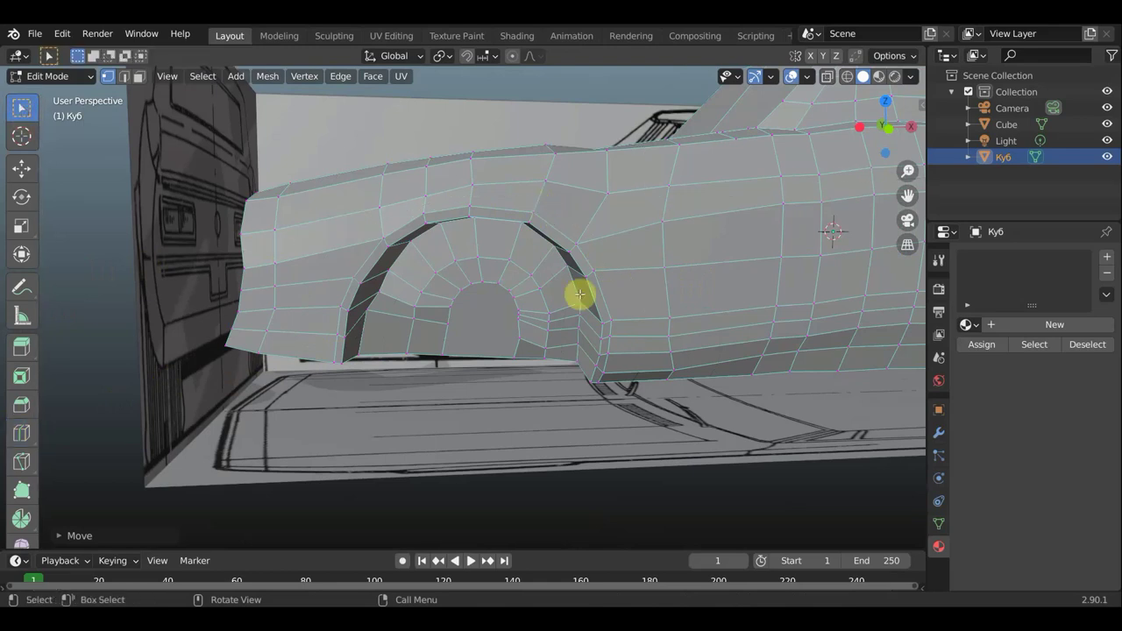
{"action": "key", "text": "KP_1"}
{"action": "left_click", "coordinate": [589, 297]}
{"action": "scroll", "coordinate": [589, 297], "scroll_direction": "up", "scroll_amount": 2}
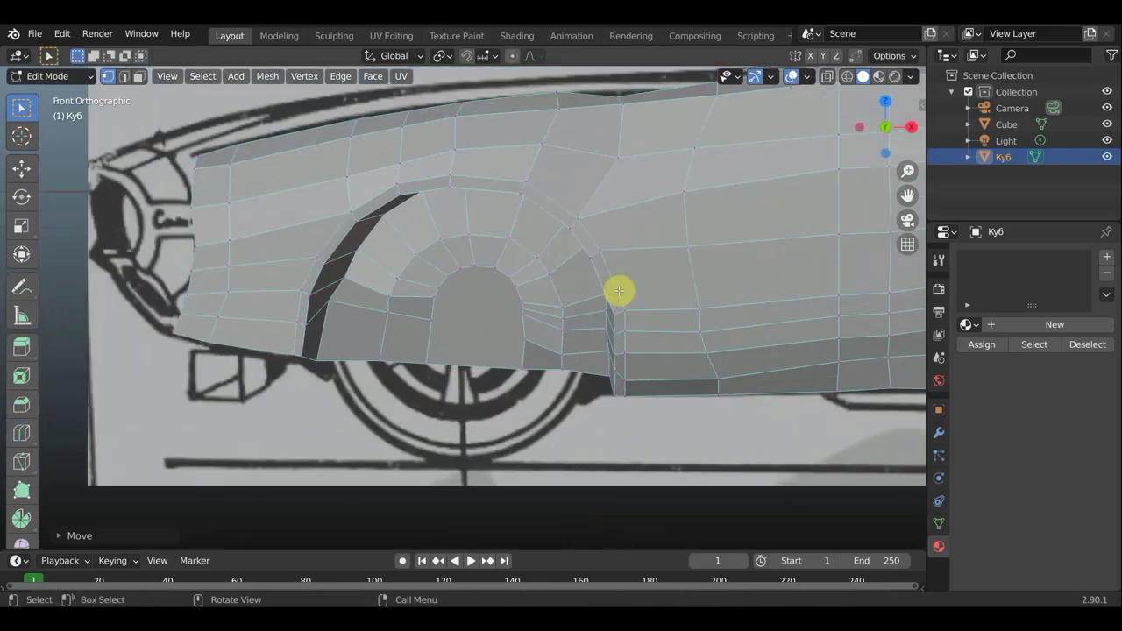
Knife-cut a curved edge line around the front arch outline, from the bottom body edge over the top and down the front
{"action": "key", "text": "k"}
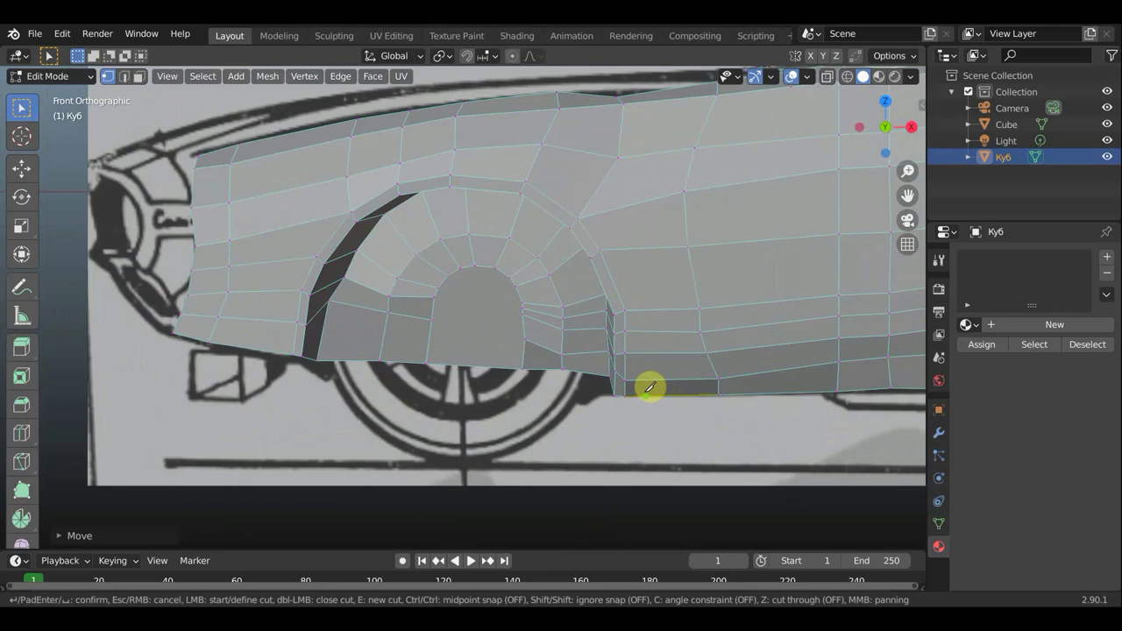
{"action": "left_click", "coordinate": [648, 391]}
{"action": "left_click", "coordinate": [642, 306]}
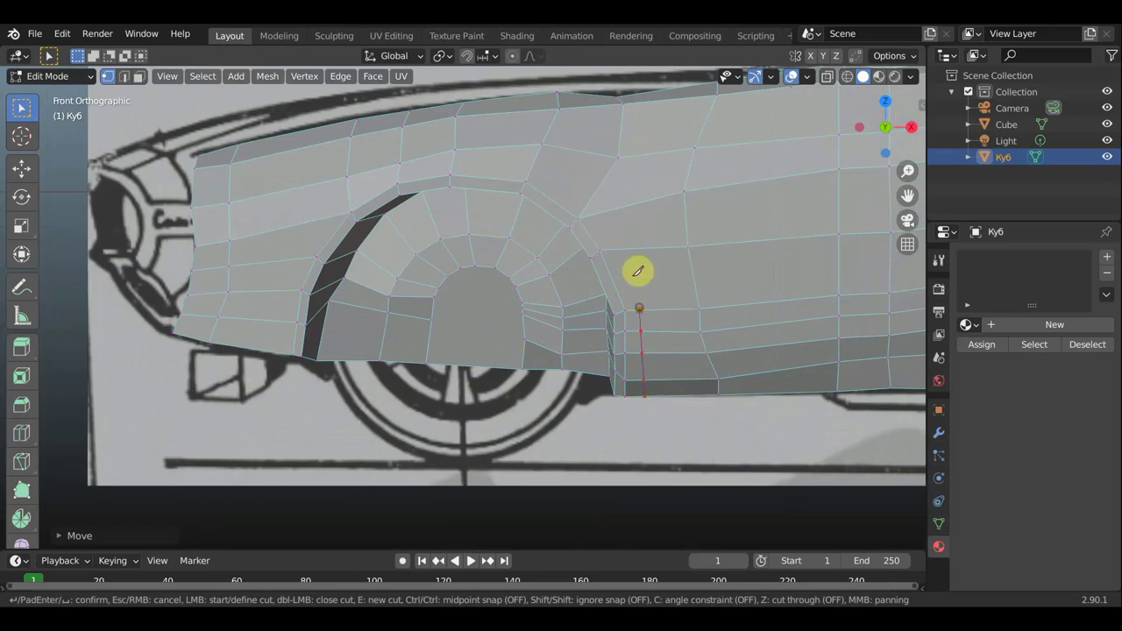
{"action": "left_click", "coordinate": [621, 247]}
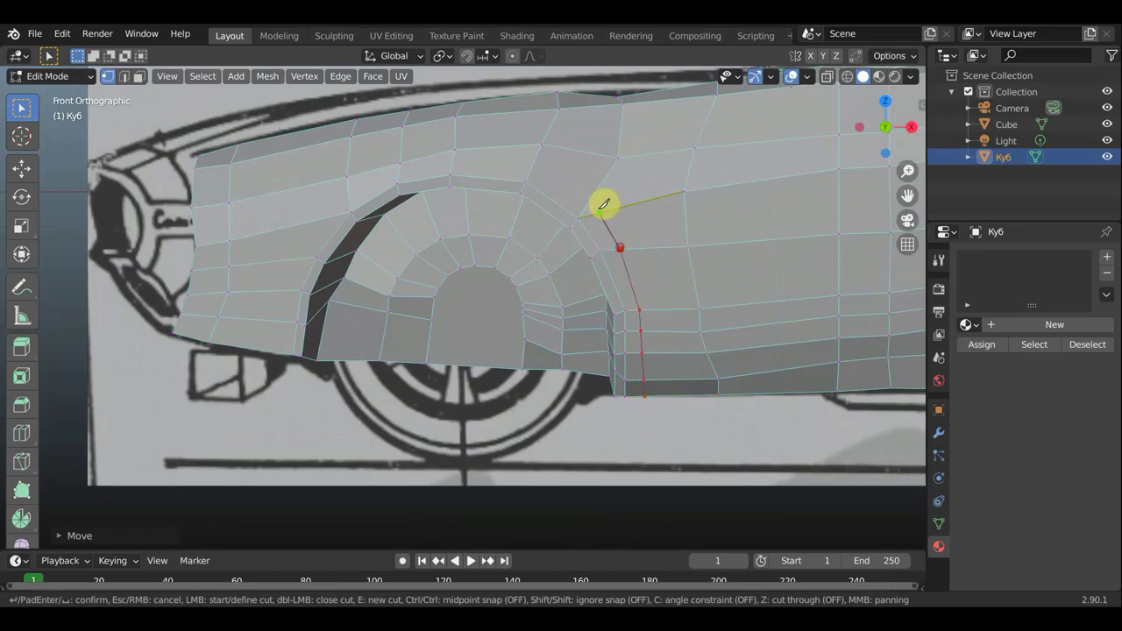
{"action": "left_click", "coordinate": [585, 191]}
{"action": "left_click", "coordinate": [534, 163]}
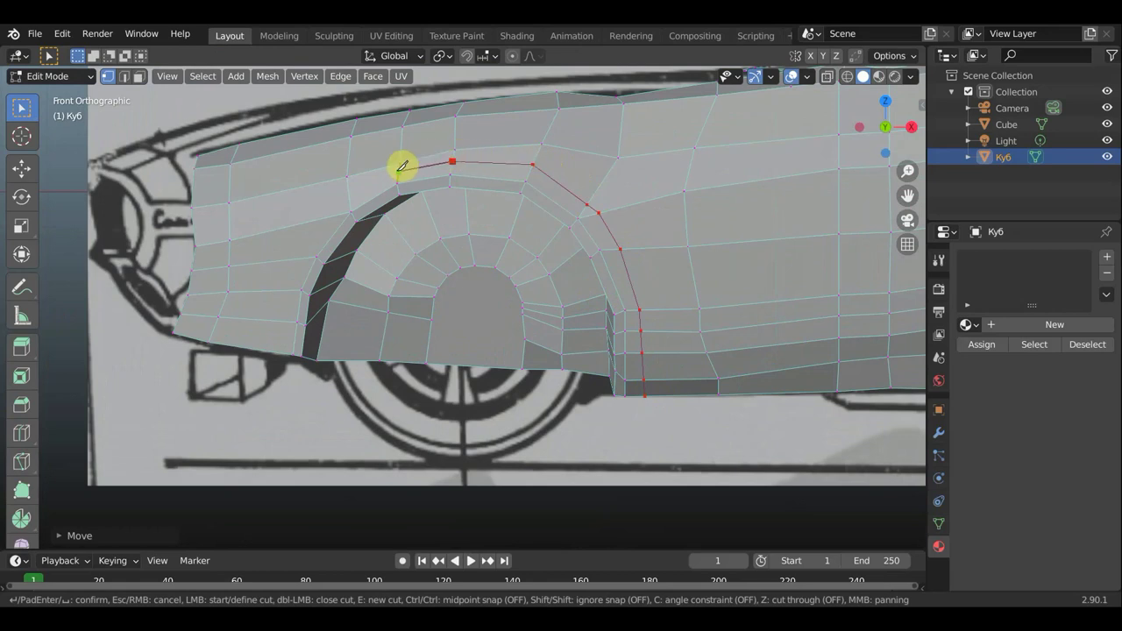
{"action": "left_click", "coordinate": [348, 188]}
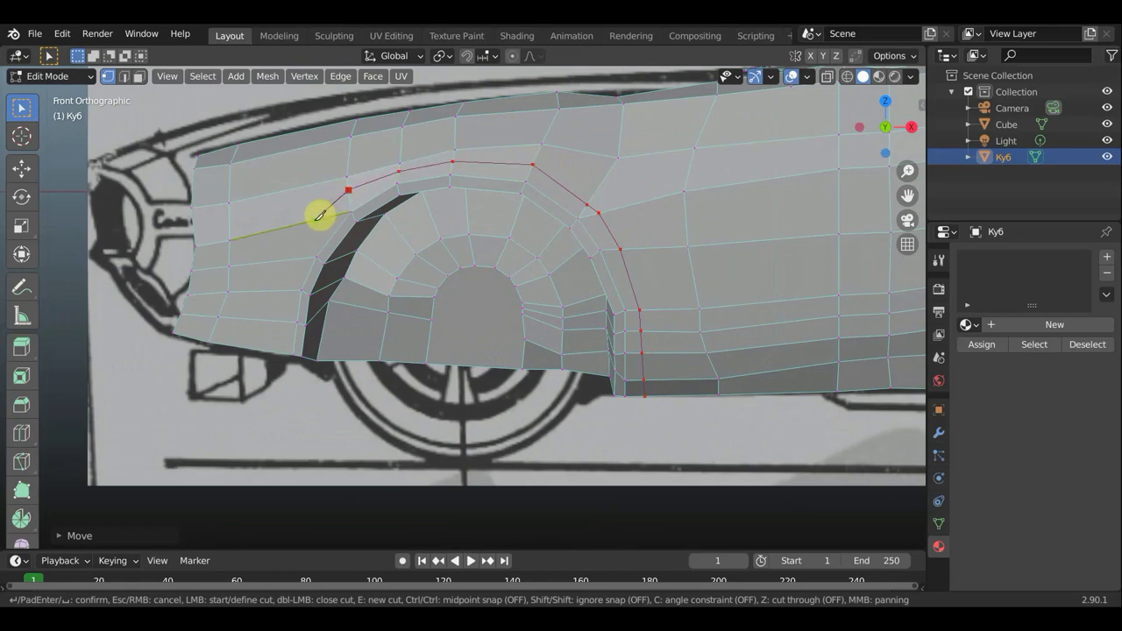
{"action": "left_click", "coordinate": [313, 221]}
{"action": "left_click", "coordinate": [295, 260]}
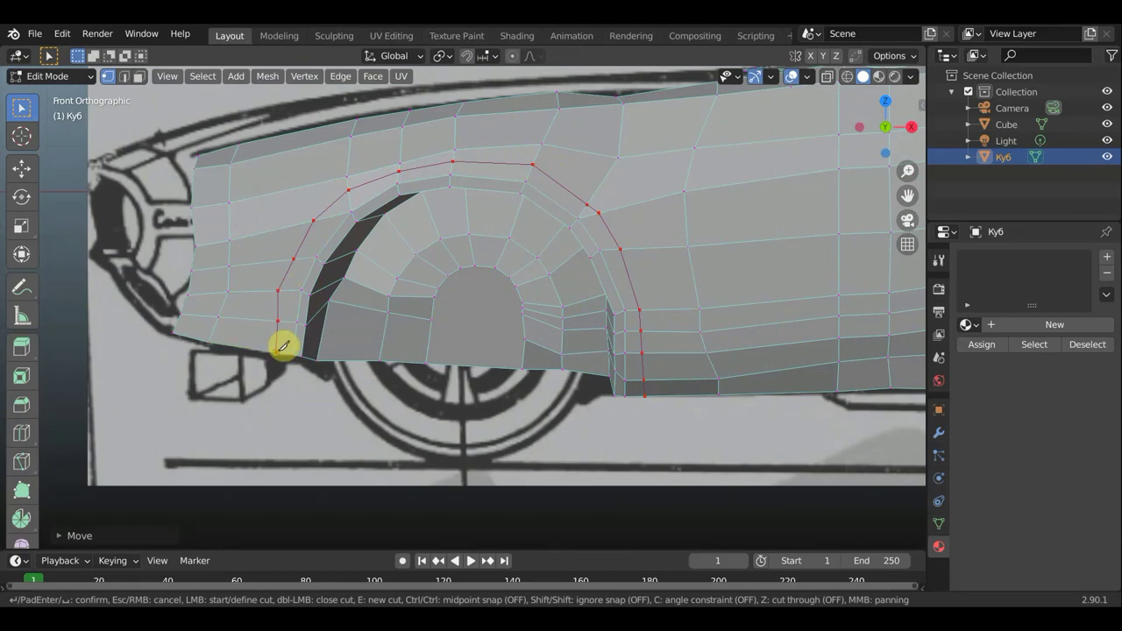
{"action": "key", "text": "Return"}
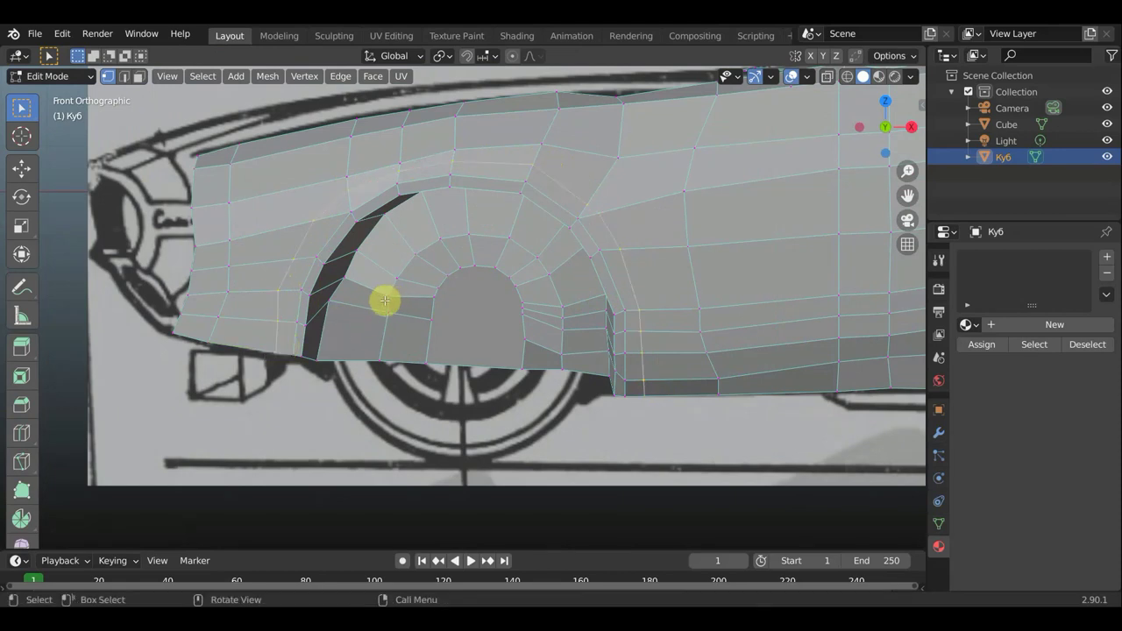
{"action": "mouse_move", "coordinate": [384, 301]}
{"action": "middle_mouse_down"}
{"action": "mouse_move", "coordinate": [257, 354]}
{"action": "mouse_move", "coordinate": [327, 270]}
{"action": "middle_mouse_up"}
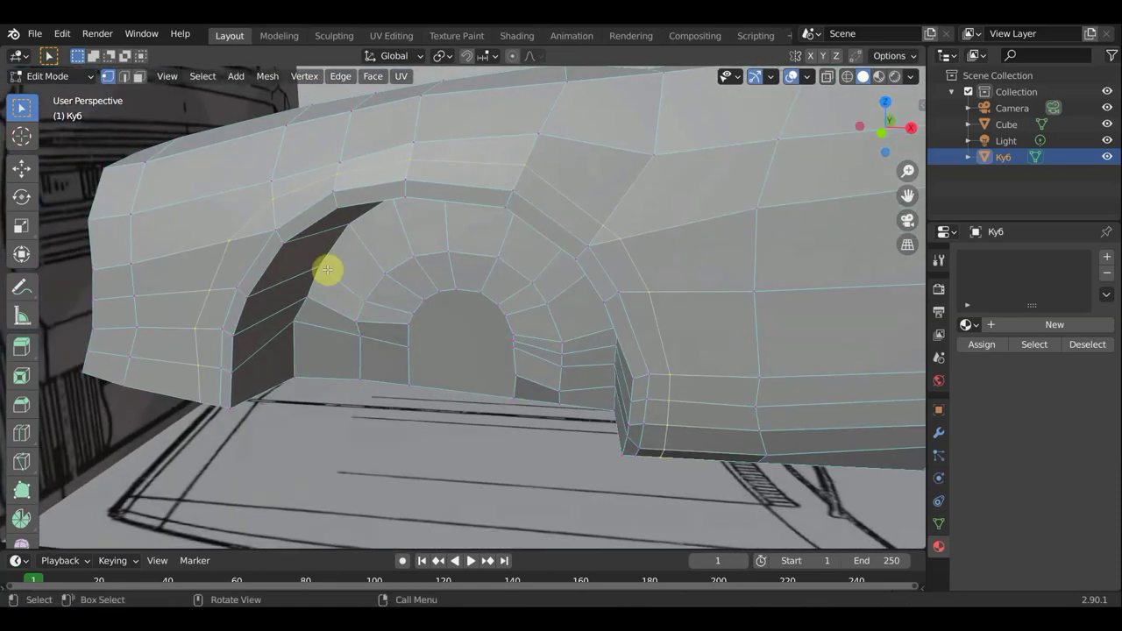
Switch to face select and start picking faces along the front wheel arch edge
{"action": "left_click", "coordinate": [141, 77], "text": "shift"}
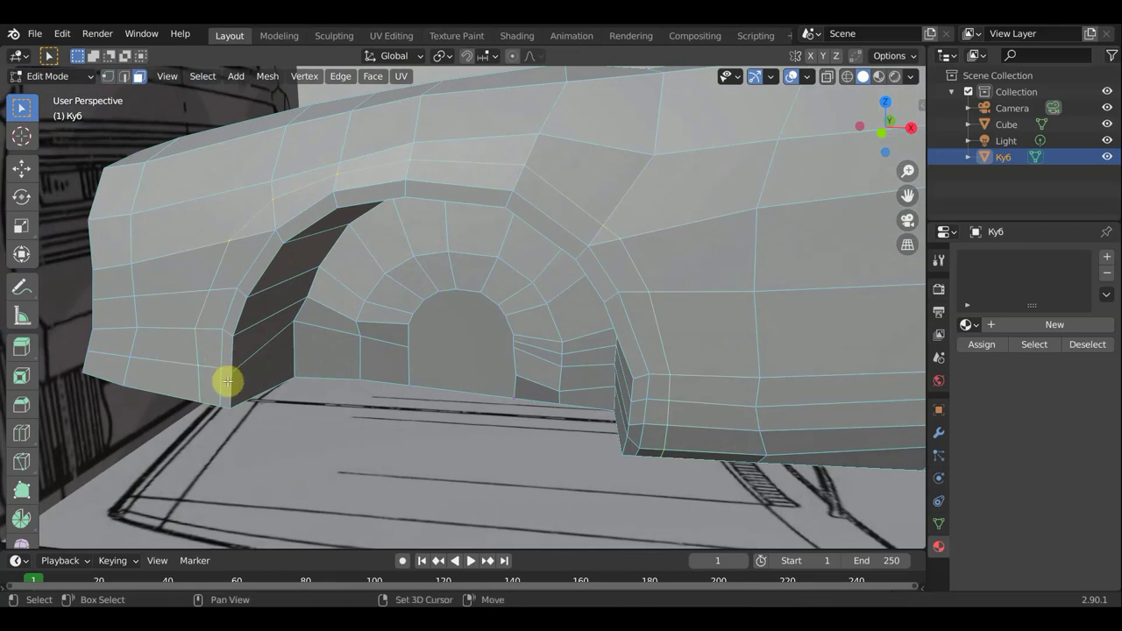
{"action": "left_click", "coordinate": [225, 383], "text": "shift"}
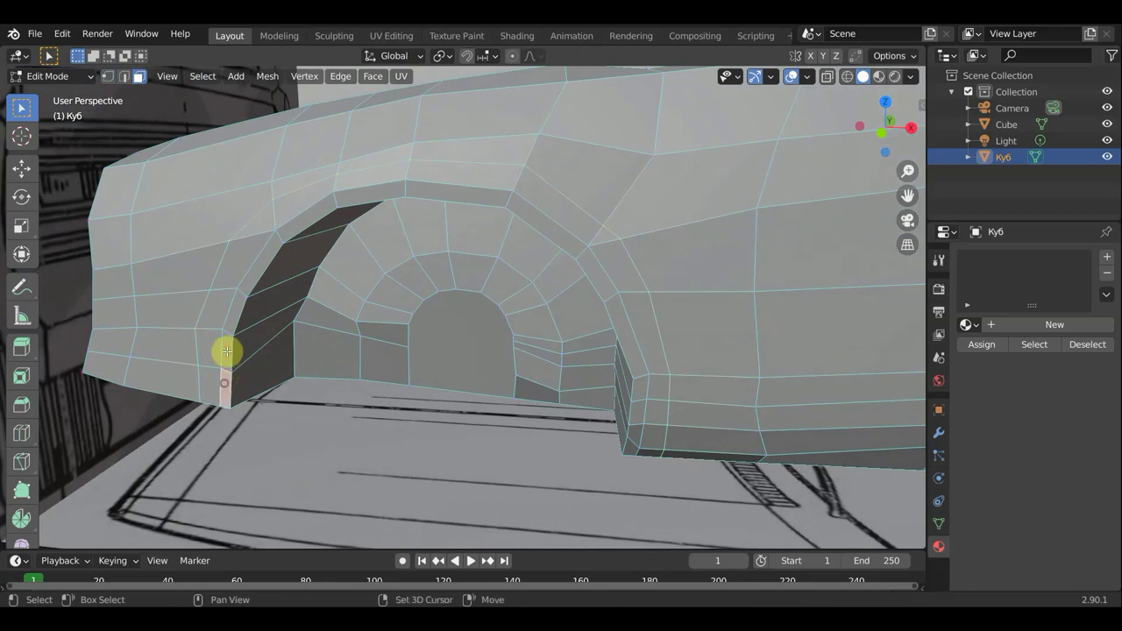
{"action": "left_click", "coordinate": [228, 357], "text": "shift"}
{"action": "left_click", "coordinate": [230, 310], "text": "shift"}
{"action": "left_click", "coordinate": [253, 279], "text": "shift"}
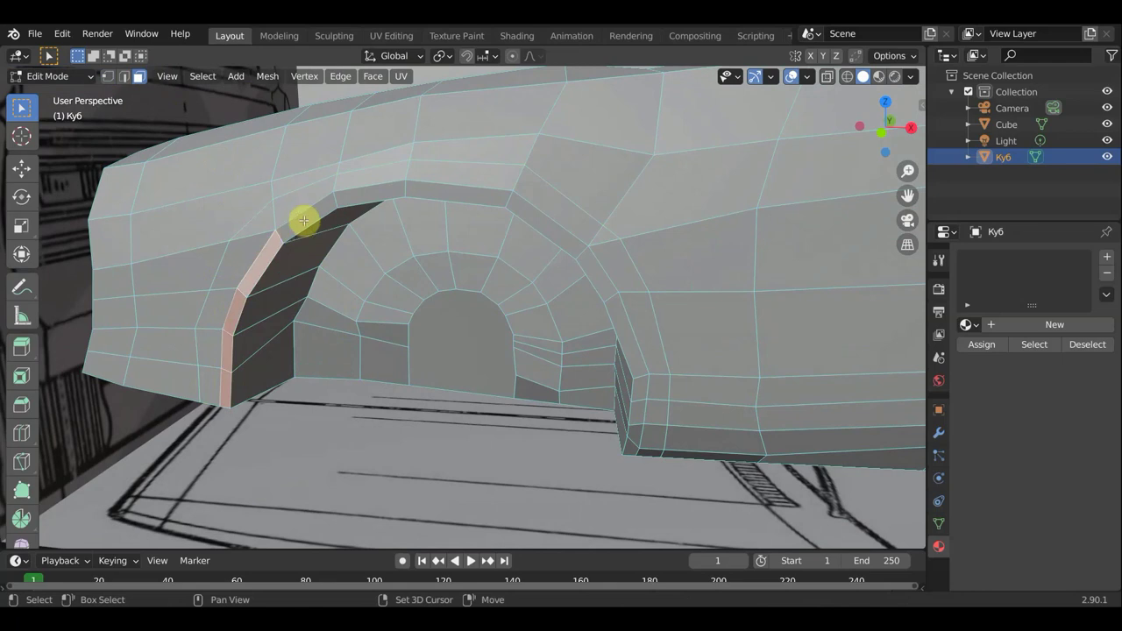
Reselect the band of faces running up, over and down around the front wheel arch
{"action": "left_click", "coordinate": [207, 385]}
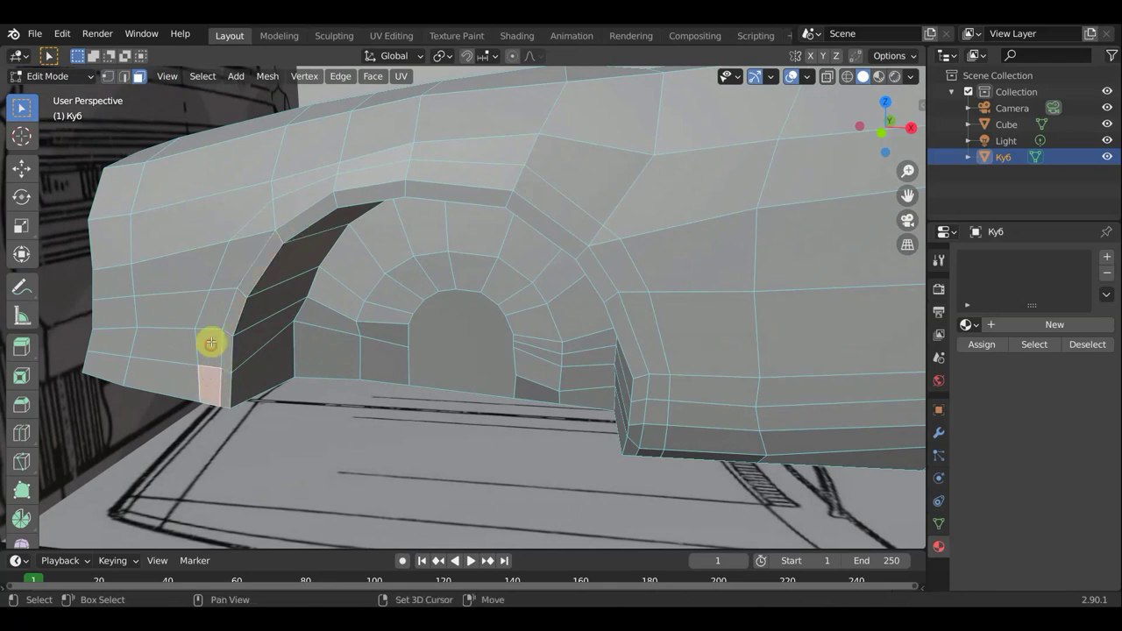
{"action": "left_click", "coordinate": [211, 343], "text": "shift"}
{"action": "left_click", "coordinate": [221, 299], "text": "shift"}
{"action": "left_click", "coordinate": [245, 254], "text": "shift"}
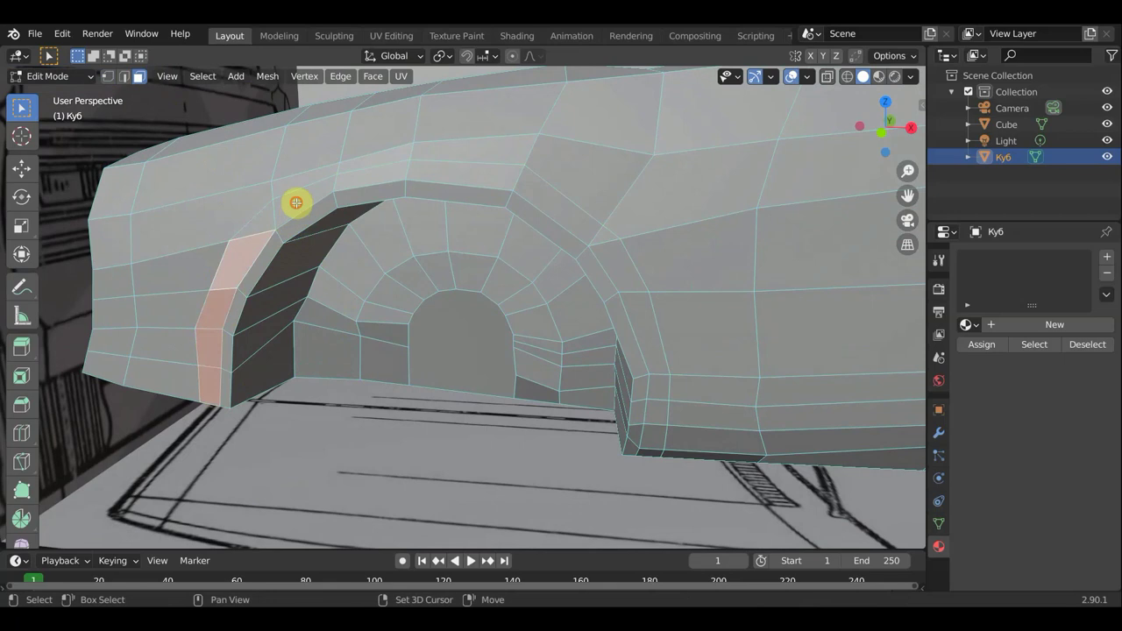
{"action": "left_click", "coordinate": [296, 202], "text": "shift"}
{"action": "left_click", "coordinate": [372, 176], "text": "shift"}
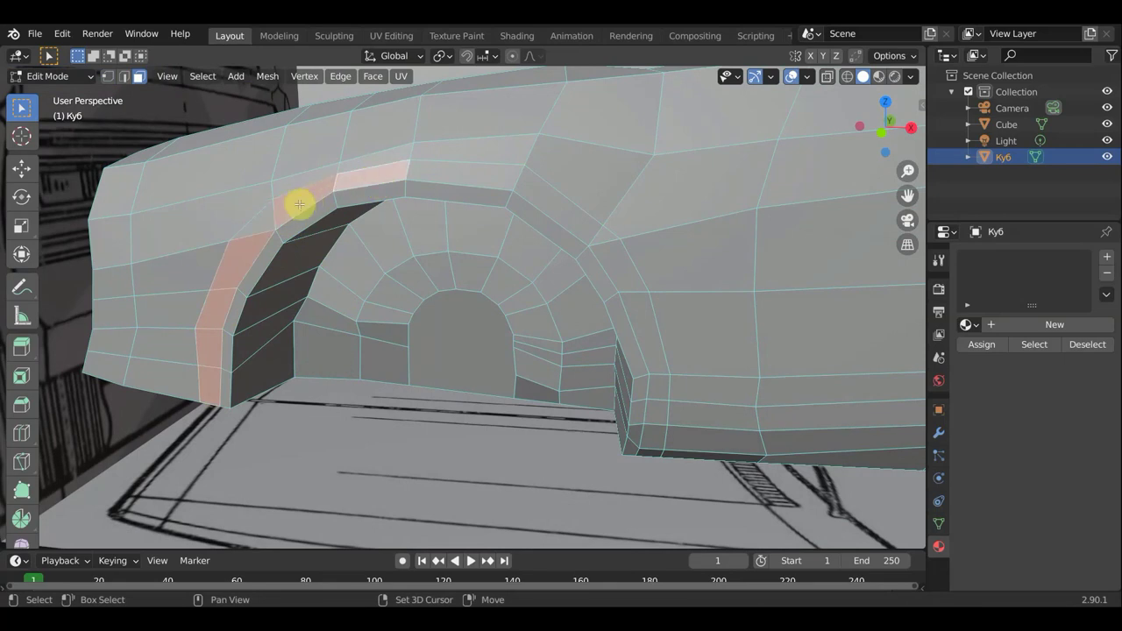
{"action": "left_click", "coordinate": [253, 225], "text": "shift"}
{"action": "left_click", "coordinate": [452, 168], "text": "shift"}
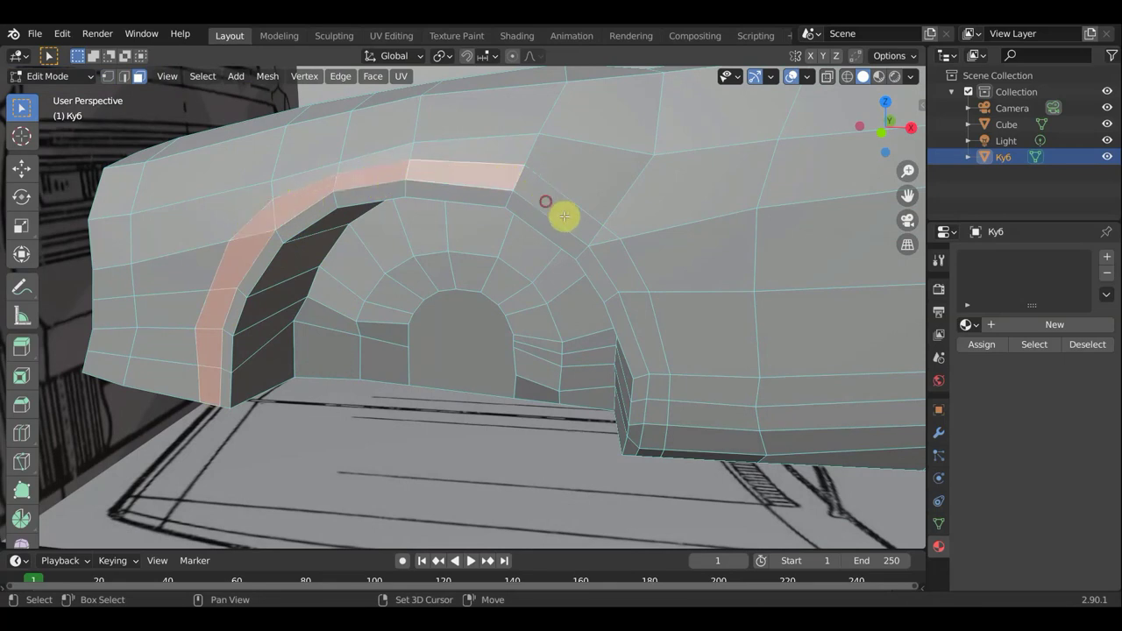
{"action": "left_click", "coordinate": [564, 218], "text": "shift"}
{"action": "left_click", "coordinate": [618, 265], "text": "shift"}
{"action": "left_click", "coordinate": [651, 375], "text": "shift"}
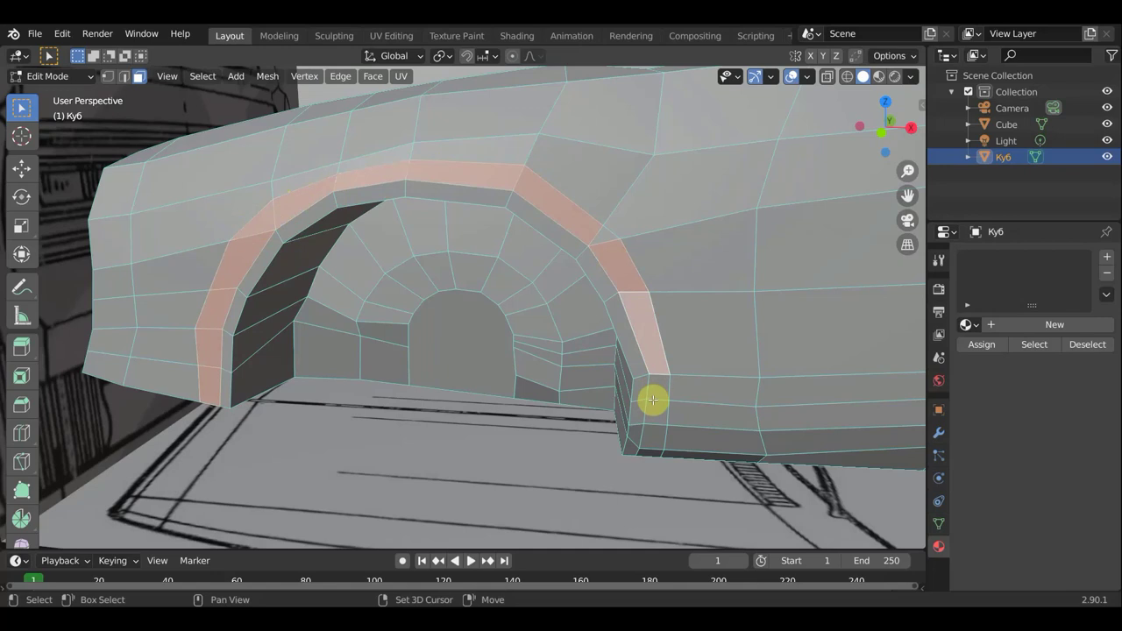
{"action": "left_click", "coordinate": [657, 400], "text": "shift"}
{"action": "left_click", "coordinate": [653, 438], "text": "shift"}
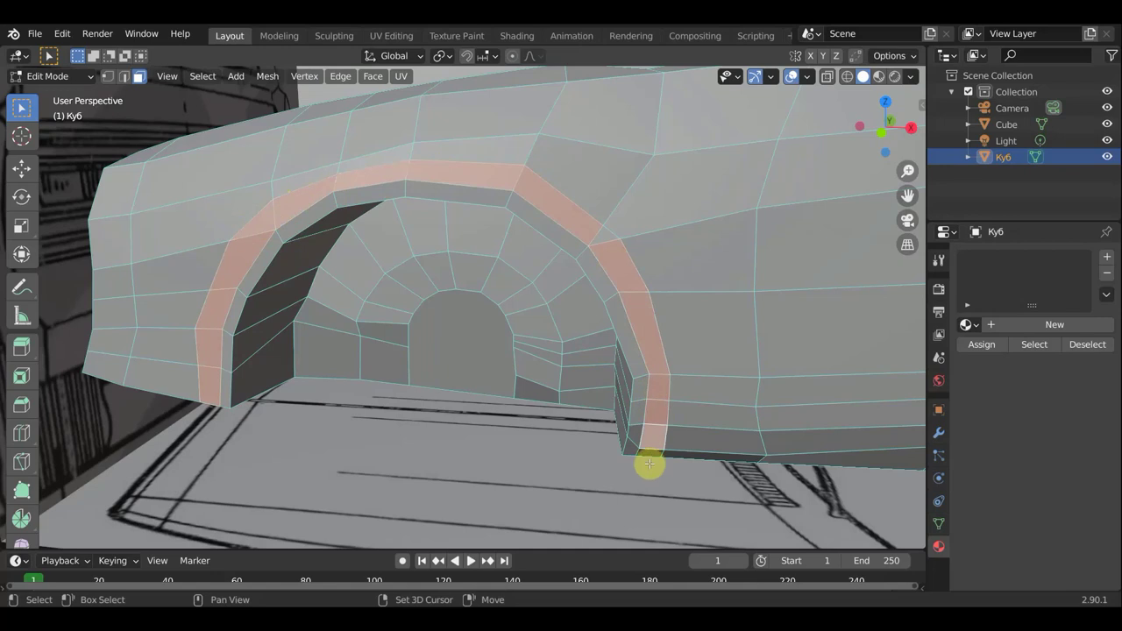
Grab the selected arch faces and shift them slightly, about 0.03
{"action": "middle_click_drag", "start_coordinate": [606, 459], "coordinate": [483, 486]}
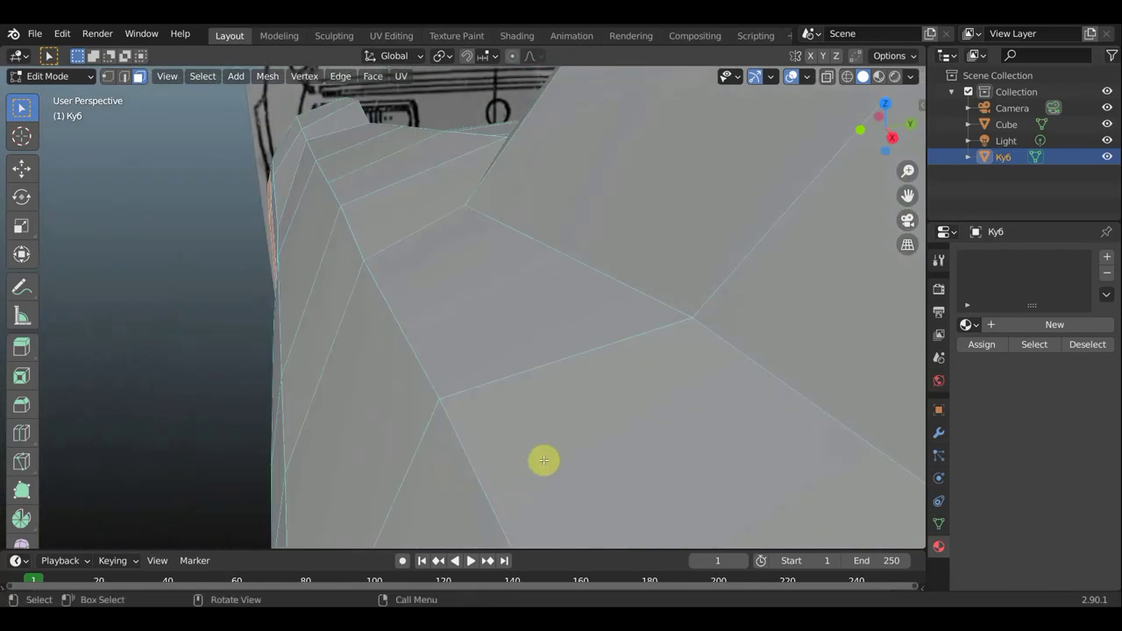
{"action": "key", "text": "g"}
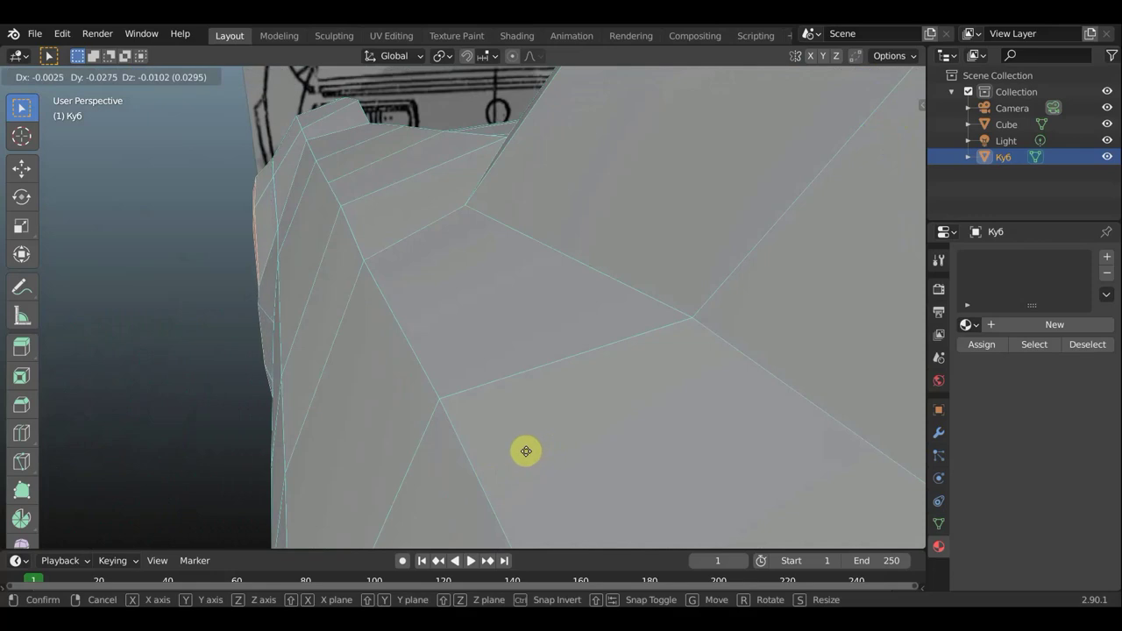
{"action": "left_click", "coordinate": [523, 451]}
{"action": "mouse_move", "coordinate": [548, 444]}
{"action": "middle_mouse_down"}
{"action": "mouse_move", "coordinate": [663, 463]}
{"action": "mouse_move", "coordinate": [804, 468]}
{"action": "mouse_move", "coordinate": [834, 420]}
{"action": "mouse_move", "coordinate": [819, 446]}
{"action": "mouse_move", "coordinate": [626, 430]}
{"action": "mouse_move", "coordinate": [546, 441]}
{"action": "mouse_move", "coordinate": [393, 342]}
{"action": "middle_mouse_up"}
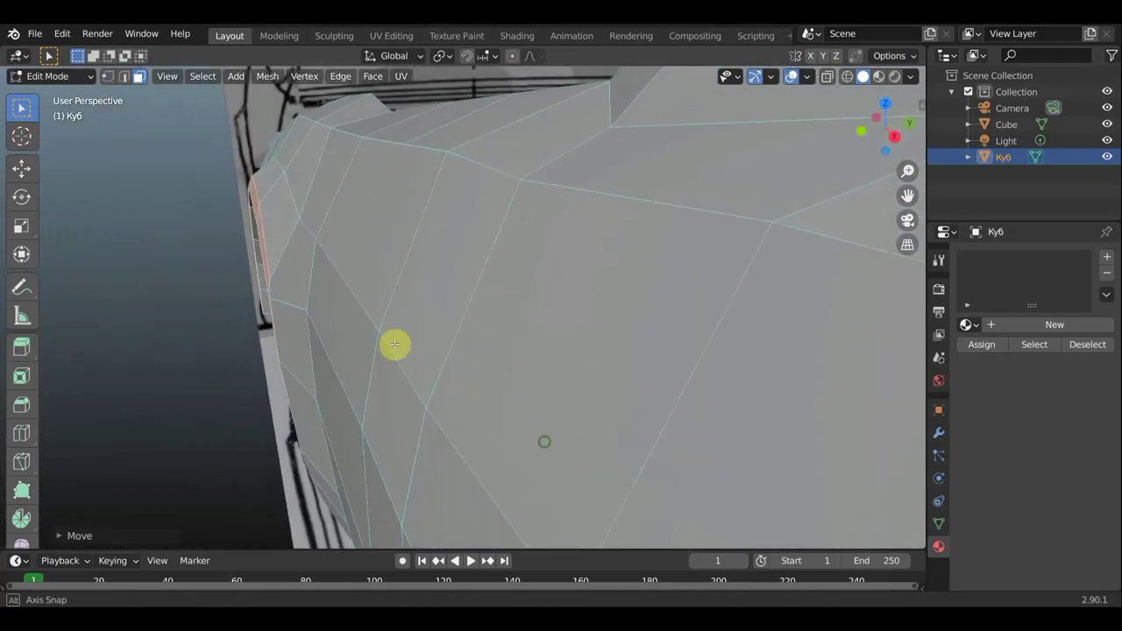
Replace the arch selection with the whole face loop around the wheel arch
{"action": "middle_click_drag", "start_coordinate": [223, 178], "coordinate": [288, 184]}
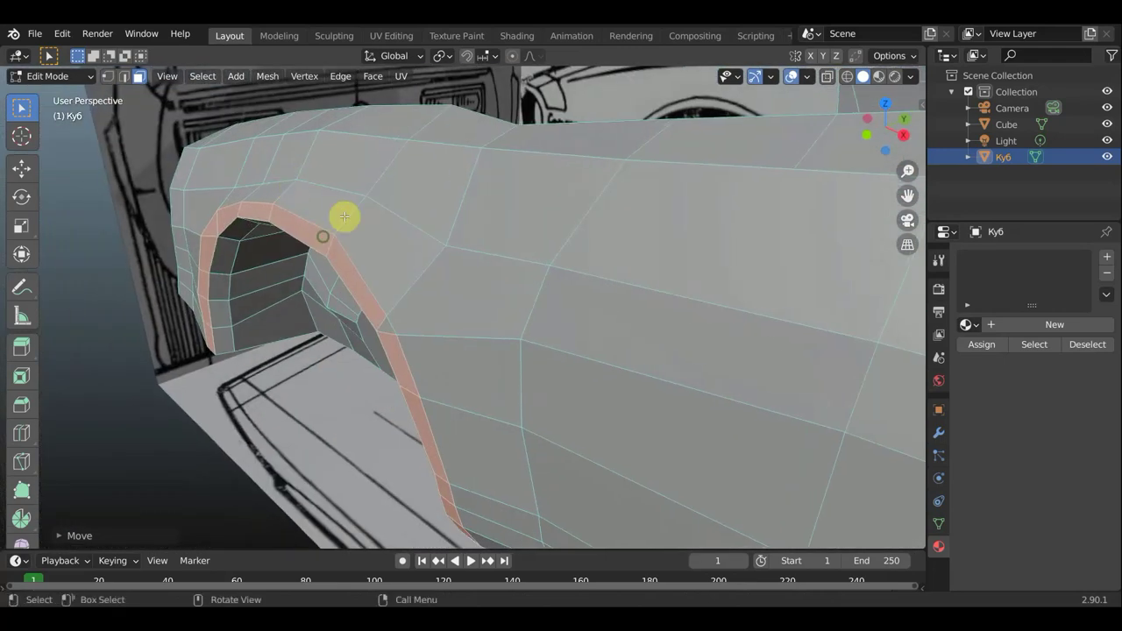
{"action": "middle_click_drag", "start_coordinate": [345, 218], "coordinate": [472, 242]}
{"action": "mouse_move", "coordinate": [556, 263]}
{"action": "middle_mouse_down"}
{"action": "mouse_move", "coordinate": [601, 258]}
{"action": "mouse_move", "coordinate": [641, 206]}
{"action": "mouse_move", "coordinate": [666, 216]}
{"action": "mouse_move", "coordinate": [676, 240]}
{"action": "mouse_move", "coordinate": [622, 252]}
{"action": "mouse_move", "coordinate": [648, 255]}
{"action": "mouse_move", "coordinate": [664, 232]}
{"action": "middle_mouse_up"}
{"action": "left_click", "coordinate": [674, 234], "text": "shift"}
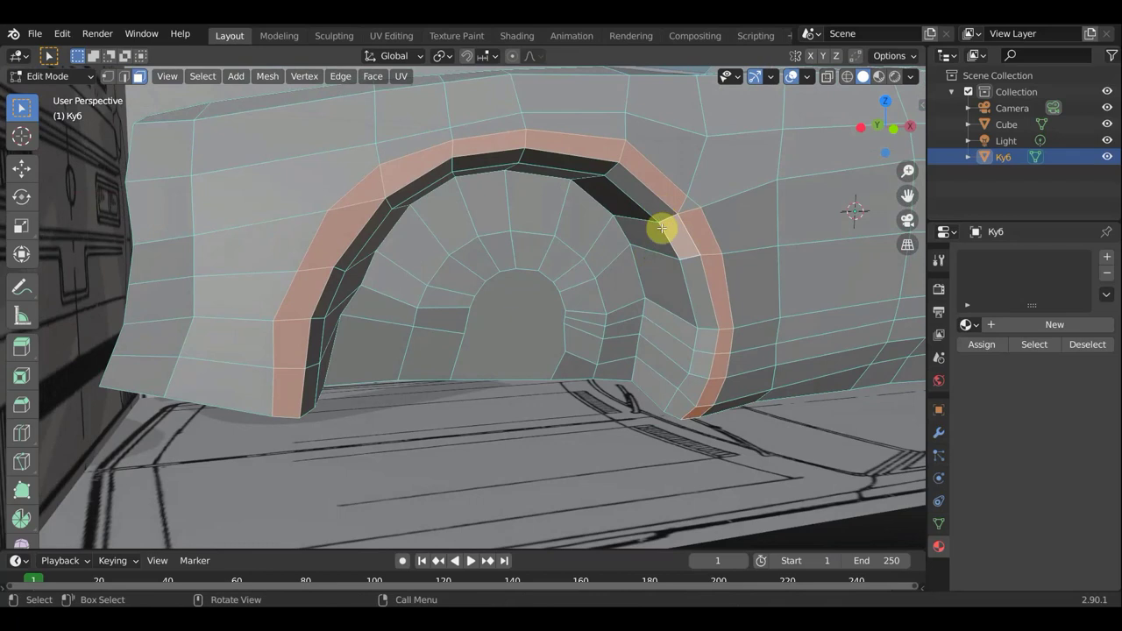
{"action": "left_click", "coordinate": [619, 421]}
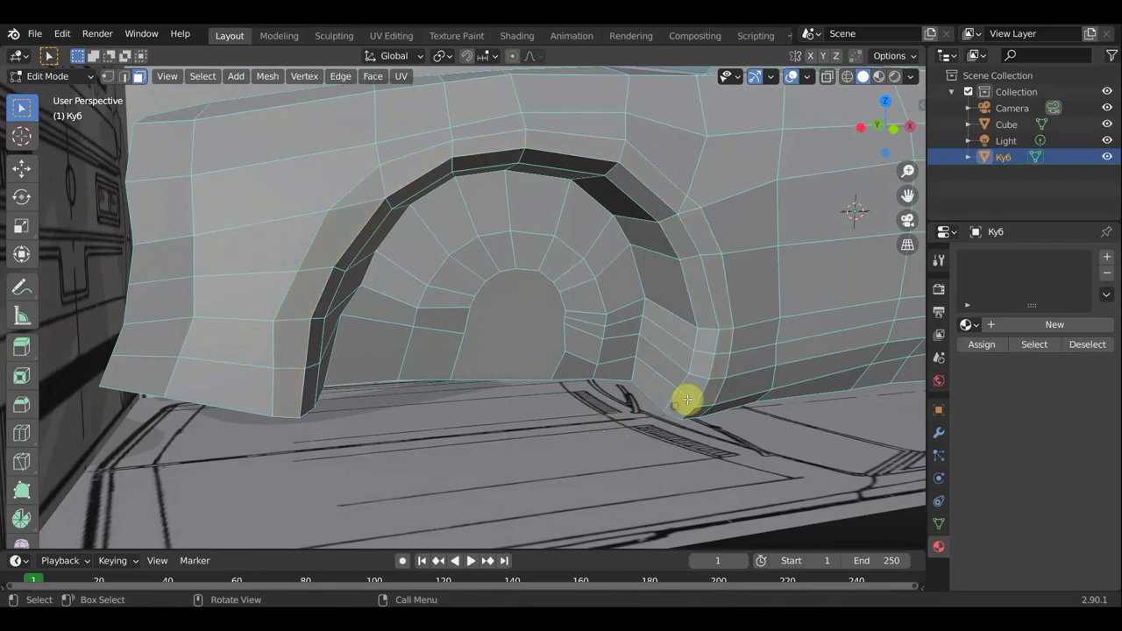
{"action": "left_click", "coordinate": [705, 354], "text": "alt"}
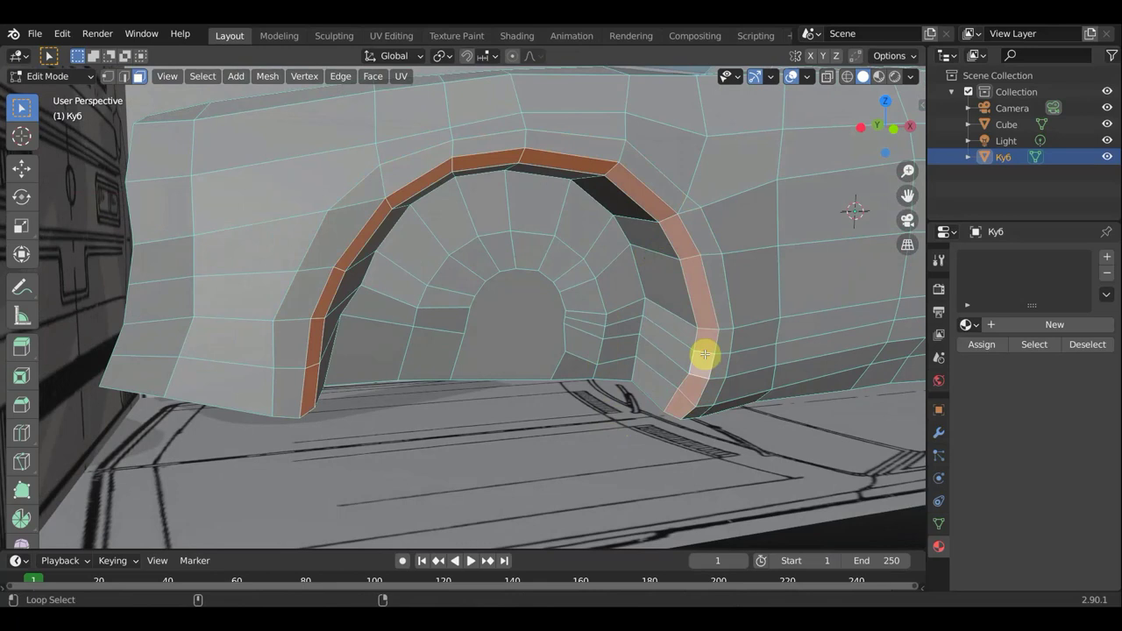
Move the arch face loop about 0.017 to tuck the rim inward against the blueprint
{"action": "middle_click_drag", "start_coordinate": [581, 365], "coordinate": [433, 388]}
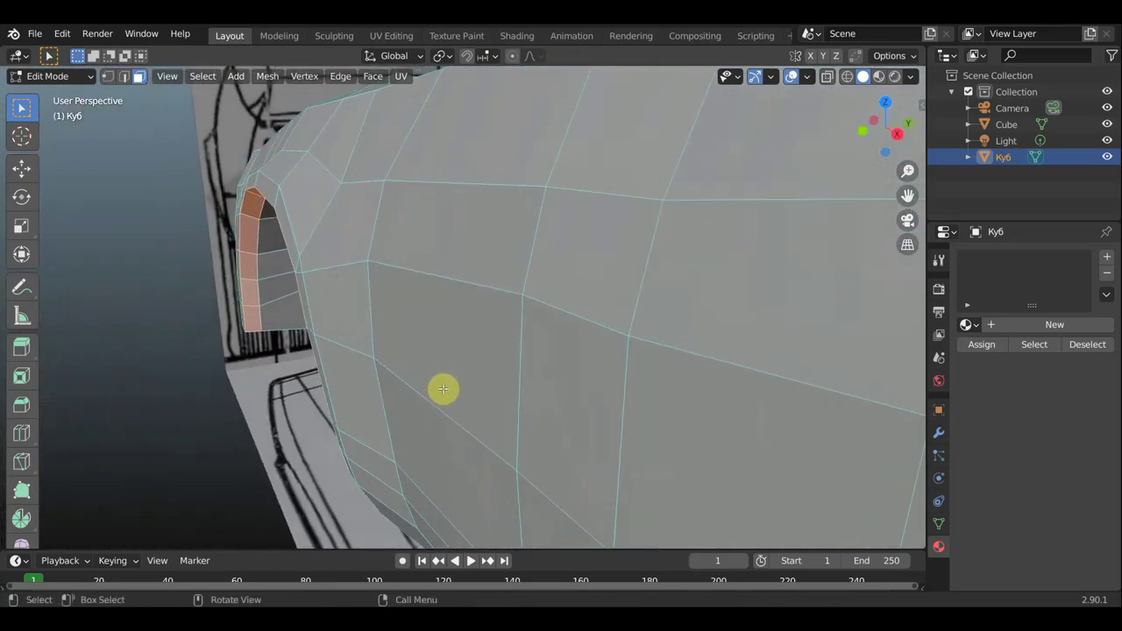
{"action": "key", "text": "g"}
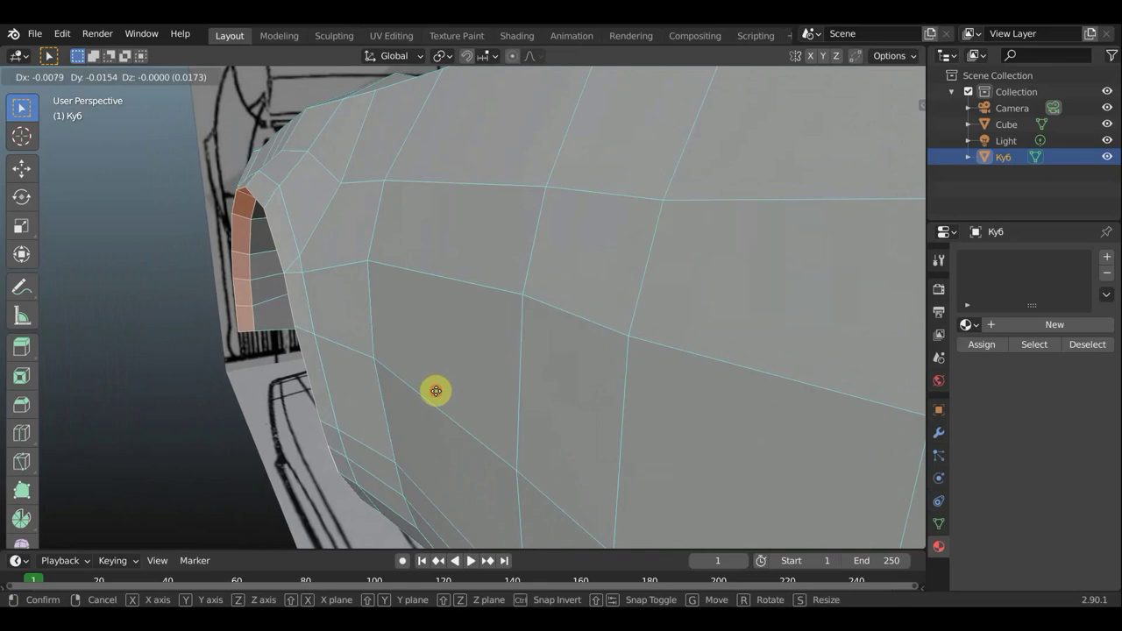
{"action": "left_click", "coordinate": [435, 391]}
{"action": "mouse_move", "coordinate": [478, 418]}
{"action": "middle_mouse_down"}
{"action": "mouse_move", "coordinate": [546, 520]}
{"action": "mouse_move", "coordinate": [534, 468]}
{"action": "mouse_move", "coordinate": [657, 388]}
{"action": "mouse_move", "coordinate": [731, 360]}
{"action": "mouse_move", "coordinate": [774, 398]}
{"action": "mouse_move", "coordinate": [780, 468]}
{"action": "mouse_move", "coordinate": [681, 458]}
{"action": "mouse_move", "coordinate": [671, 441]}
{"action": "mouse_move", "coordinate": [634, 426]}
{"action": "mouse_move", "coordinate": [622, 441]}
{"action": "mouse_move", "coordinate": [441, 476]}
{"action": "mouse_move", "coordinate": [442, 441]}
{"action": "mouse_move", "coordinate": [564, 401]}
{"action": "mouse_move", "coordinate": [608, 405]}
{"action": "middle_mouse_up"}
{"action": "scroll", "coordinate": [442, 440], "scroll_direction": "down", "scroll_amount": 3}
{"action": "scroll", "coordinate": [440, 441], "scroll_direction": "down", "scroll_amount": 5}
{"action": "scroll", "coordinate": [586, 394], "scroll_direction": "up", "scroll_amount": 4}
{"action": "scroll", "coordinate": [586, 394], "scroll_direction": "up", "scroll_amount": 3}
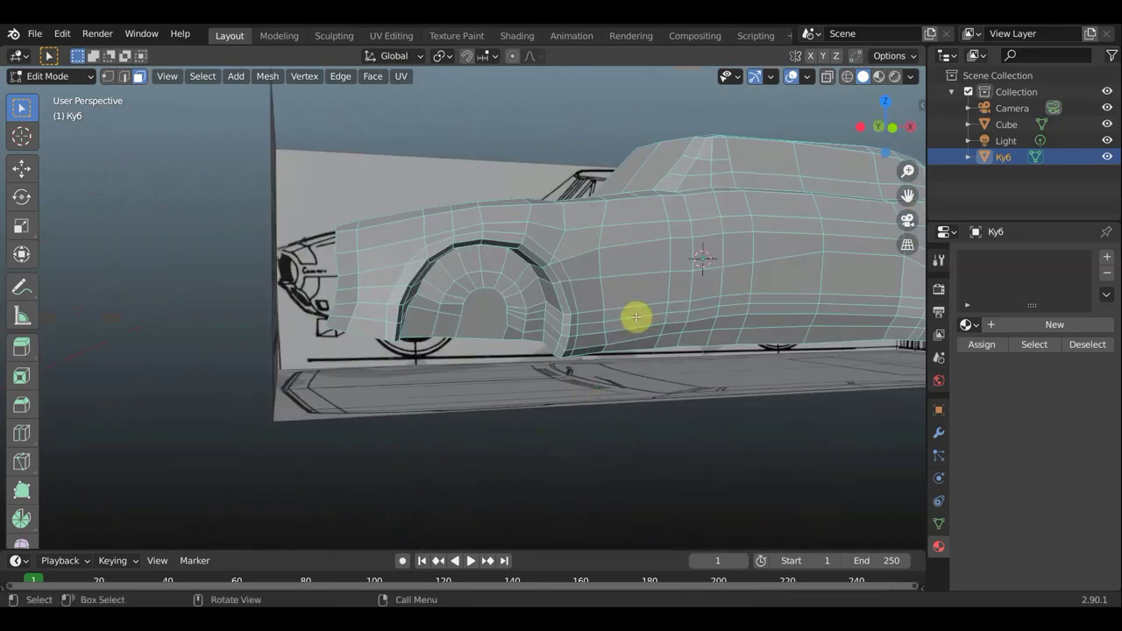
{"action": "mouse_move", "coordinate": [639, 318]}
{"action": "middle_mouse_down"}
{"action": "mouse_move", "coordinate": [428, 356]}
{"action": "mouse_move", "coordinate": [449, 334]}
{"action": "mouse_move", "coordinate": [501, 345]}
{"action": "mouse_move", "coordinate": [483, 341]}
{"action": "middle_mouse_up"}
{"action": "middle_click_drag", "start_coordinate": [601, 223], "coordinate": [430, 225]}
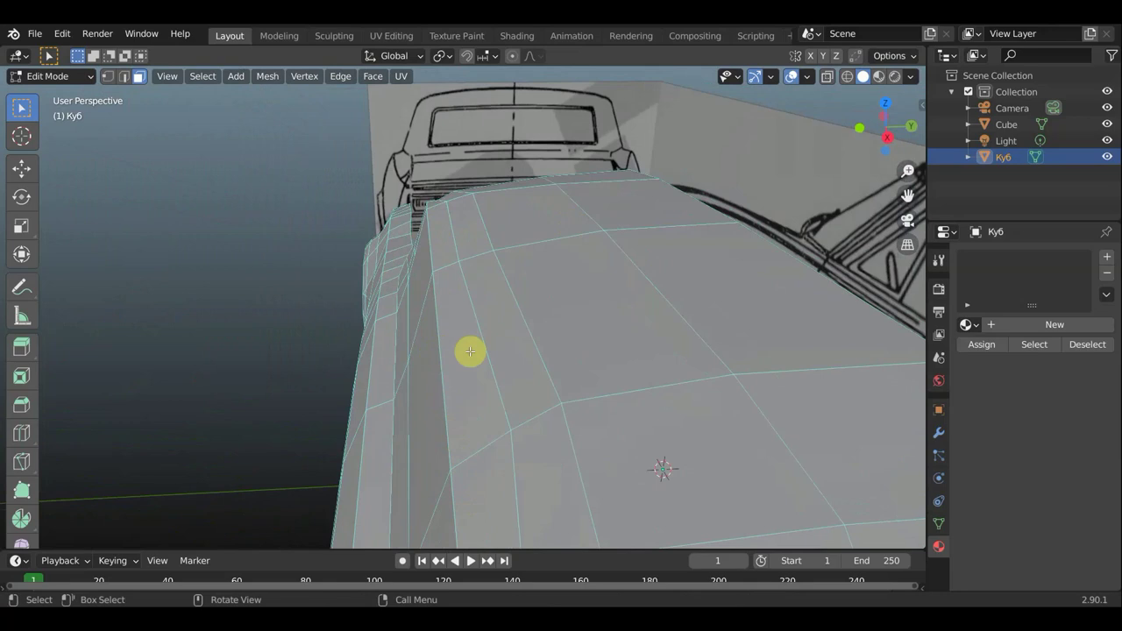
{"action": "mouse_move", "coordinate": [483, 339]}
{"action": "middle_mouse_down"}
{"action": "mouse_move", "coordinate": [604, 256]}
{"action": "mouse_move", "coordinate": [711, 233]}
{"action": "mouse_move", "coordinate": [446, 320]}
{"action": "mouse_move", "coordinate": [469, 343]}
{"action": "mouse_move", "coordinate": [500, 338]}
{"action": "mouse_move", "coordinate": [490, 341]}
{"action": "mouse_move", "coordinate": [524, 266]}
{"action": "middle_mouse_up"}
{"action": "scroll", "coordinate": [485, 245], "scroll_direction": "up", "scroll_amount": 2}
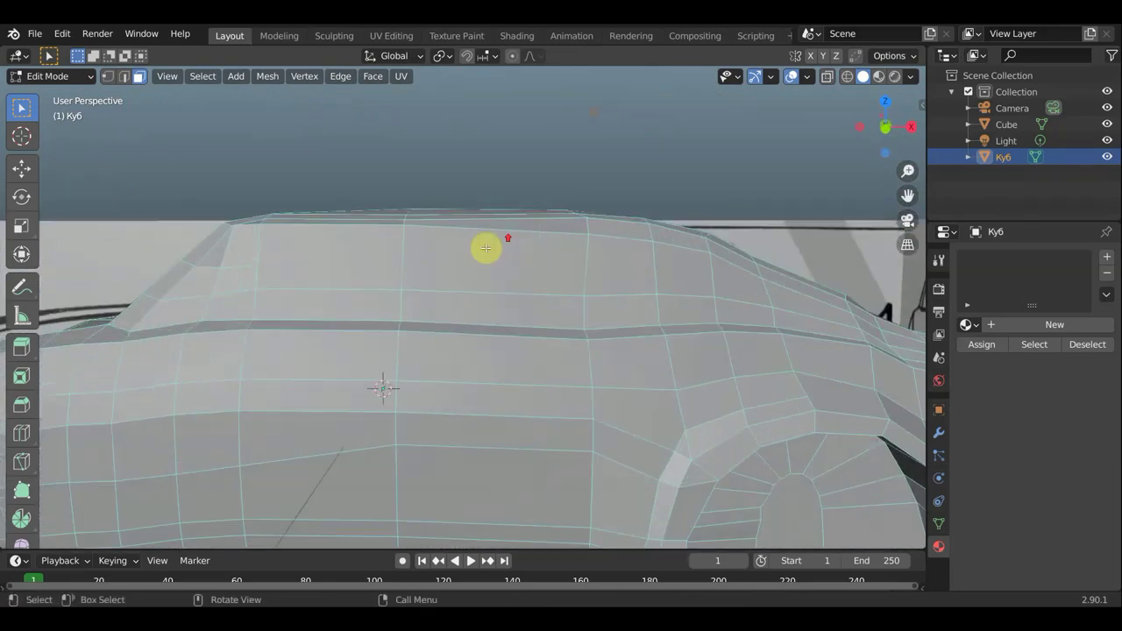
{"action": "scroll", "coordinate": [377, 241], "scroll_direction": "up", "scroll_amount": 2}
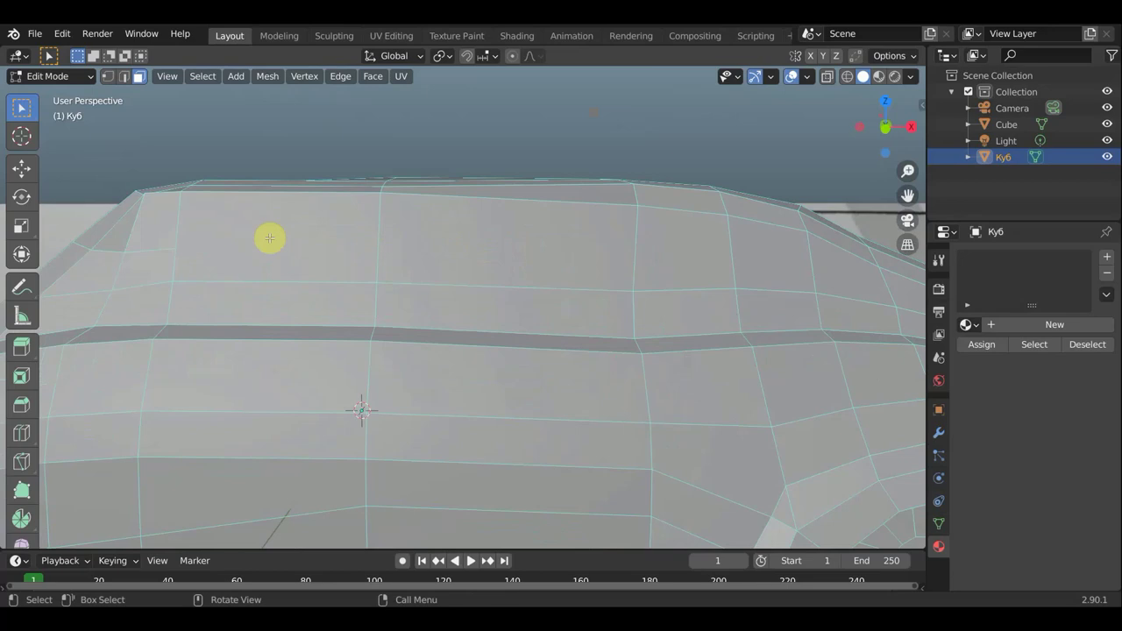
Add two loop cuts across the upper body panel, one mid-panel and one near its left end, sliding each into place
{"action": "left_click", "coordinate": [24, 433]}
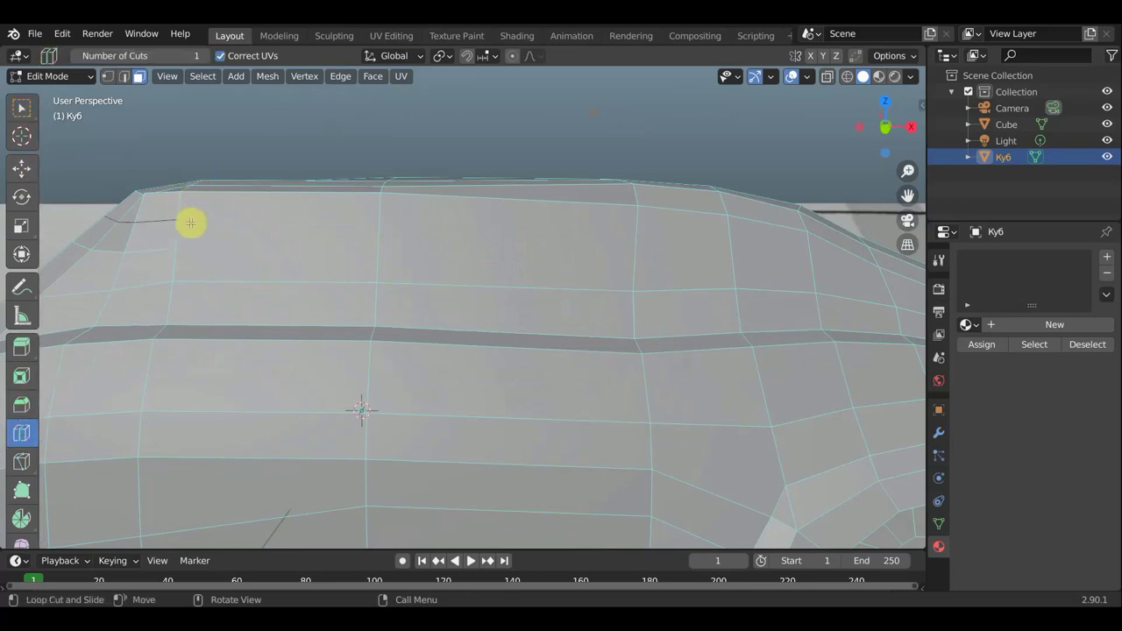
{"action": "left_click_drag", "start_coordinate": [381, 217], "coordinate": [382, 211]}
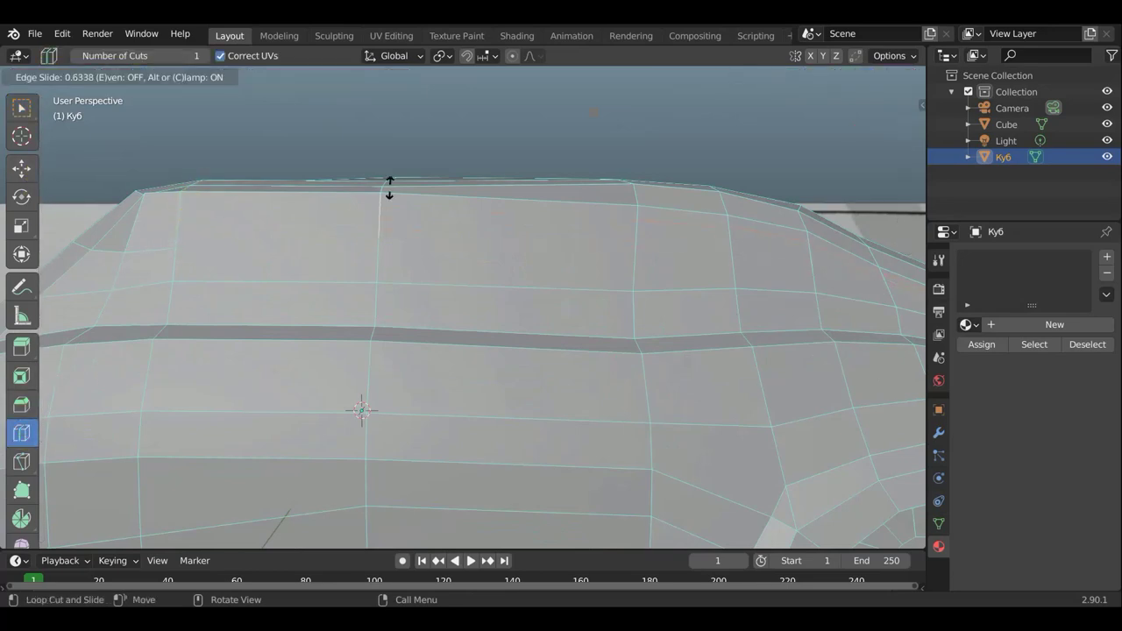
{"action": "left_click", "coordinate": [391, 185]}
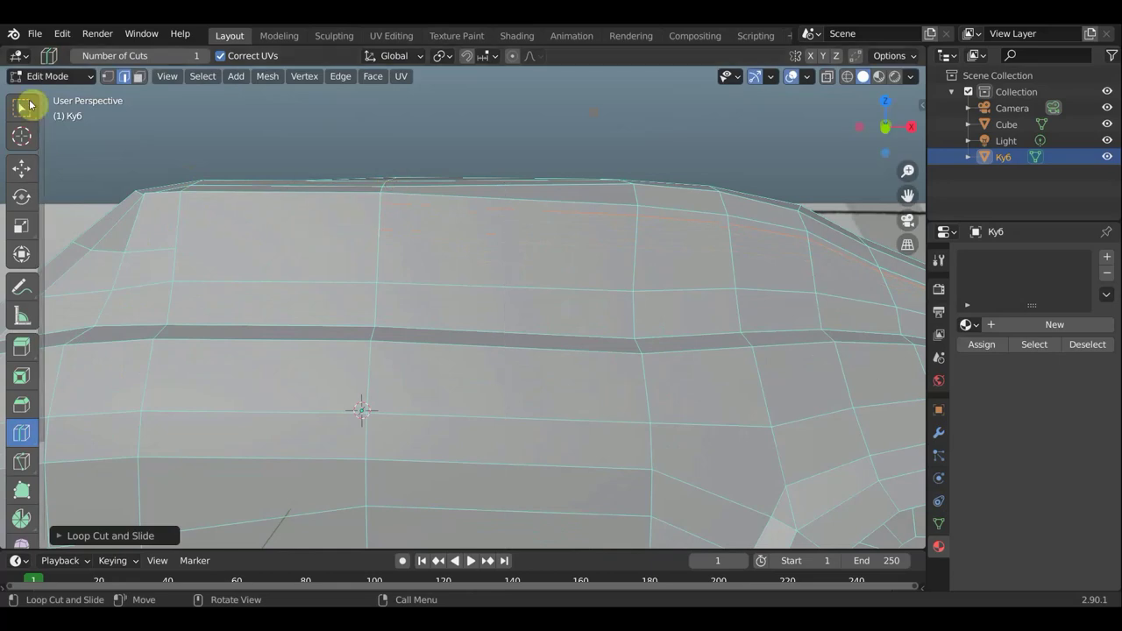
{"action": "left_click_drag", "start_coordinate": [170, 218], "coordinate": [170, 208]}
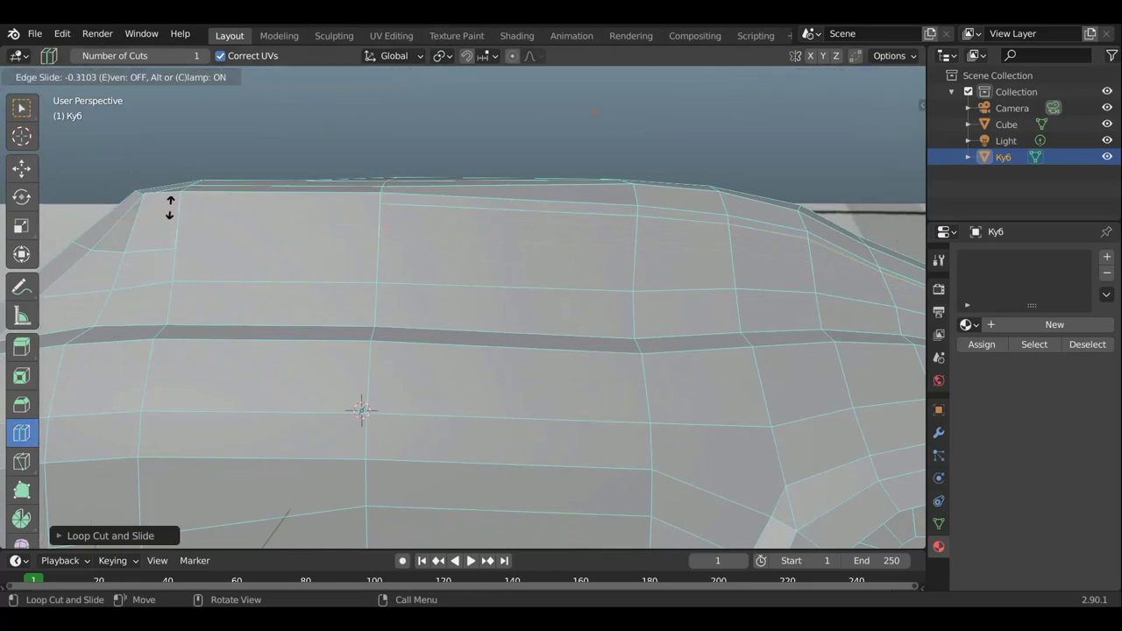
{"action": "left_click", "coordinate": [172, 199]}
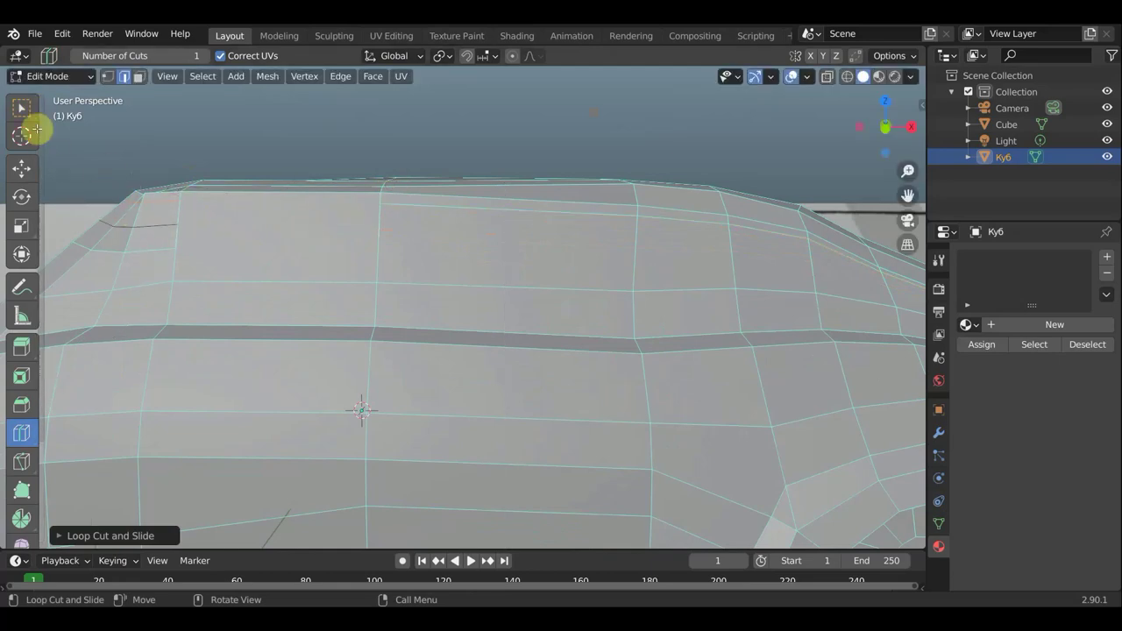
{"action": "left_click", "coordinate": [22, 107]}
{"action": "mouse_move", "coordinate": [148, 166]}
{"action": "middle_mouse_down"}
{"action": "mouse_move", "coordinate": [304, 167]}
{"action": "mouse_move", "coordinate": [412, 218]}
{"action": "mouse_move", "coordinate": [605, 266]}
{"action": "middle_mouse_up"}
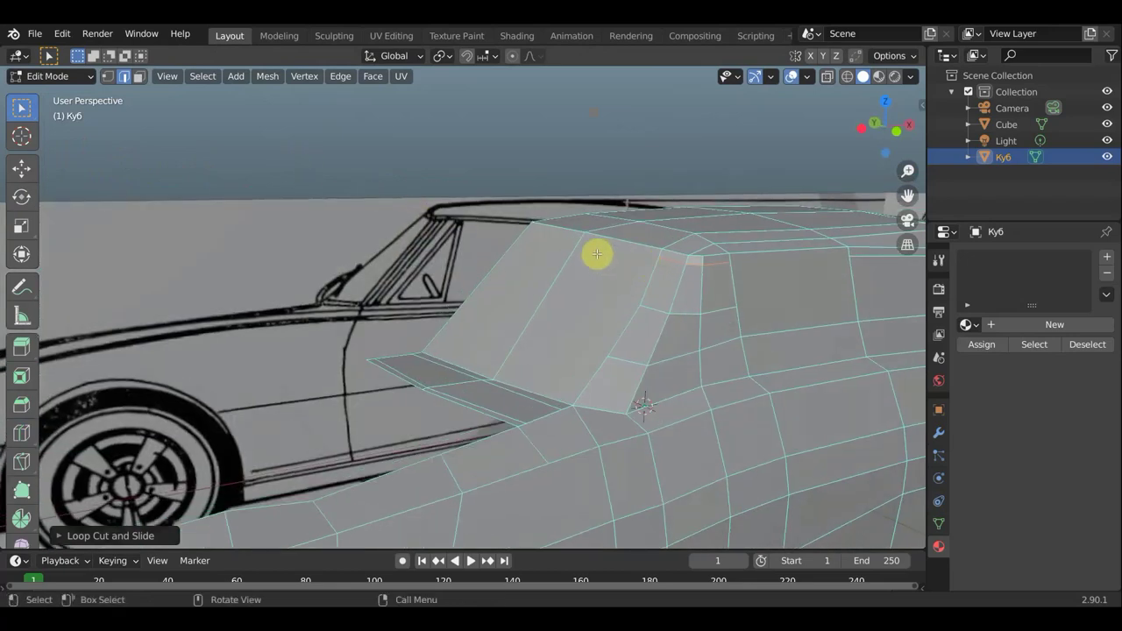
Knife-cut a new edge across the top of the rear roof pillar
{"action": "key", "text": "k"}
{"action": "left_click", "coordinate": [526, 233]}
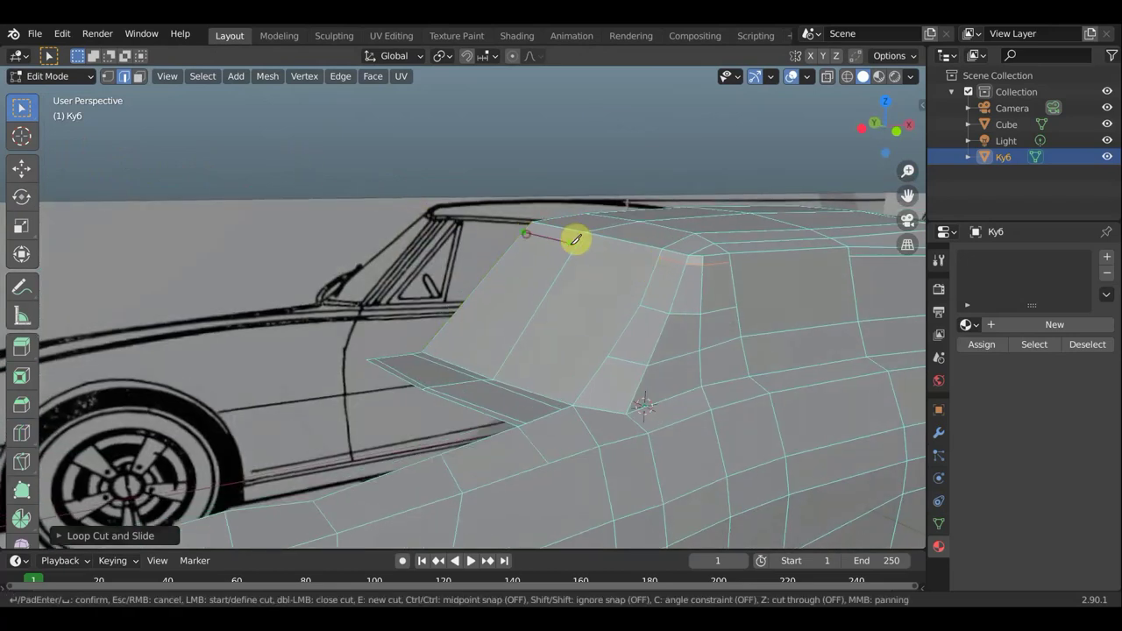
{"action": "left_click", "coordinate": [577, 244]}
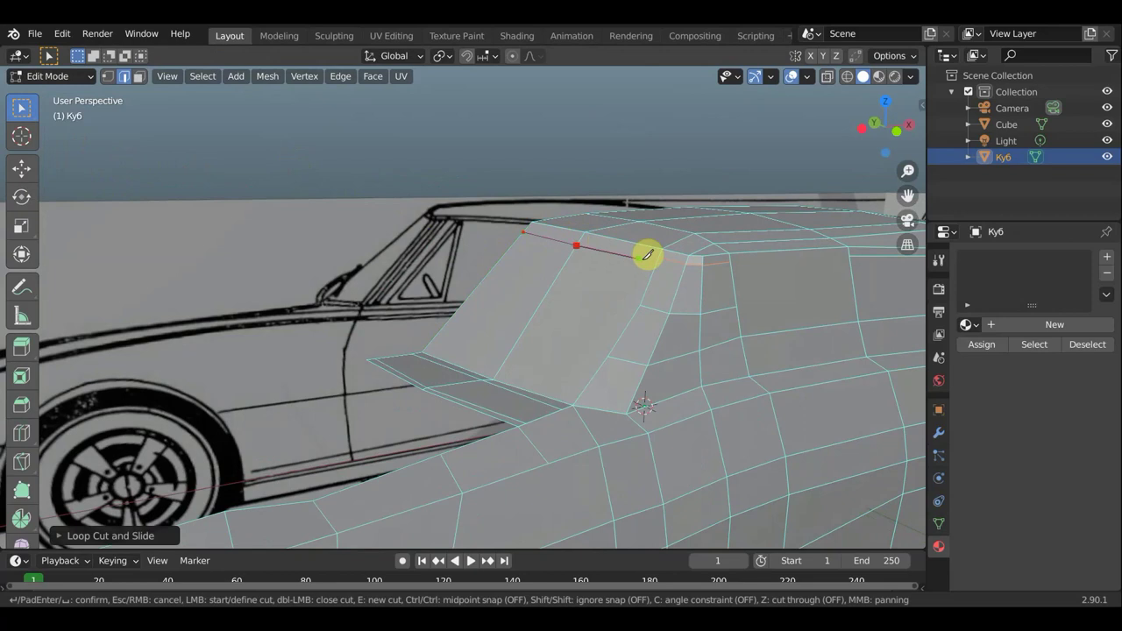
{"action": "key", "text": "Return"}
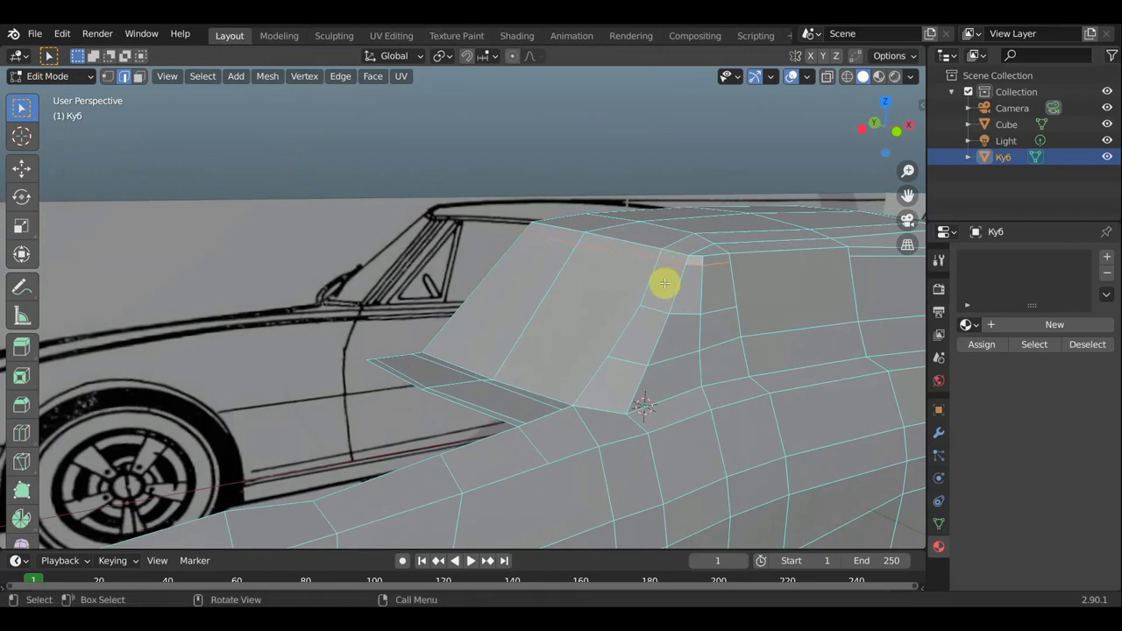
{"action": "mouse_move", "coordinate": [664, 283]}
{"action": "middle_mouse_down"}
{"action": "mouse_move", "coordinate": [537, 280]}
{"action": "mouse_move", "coordinate": [574, 282]}
{"action": "middle_mouse_up"}
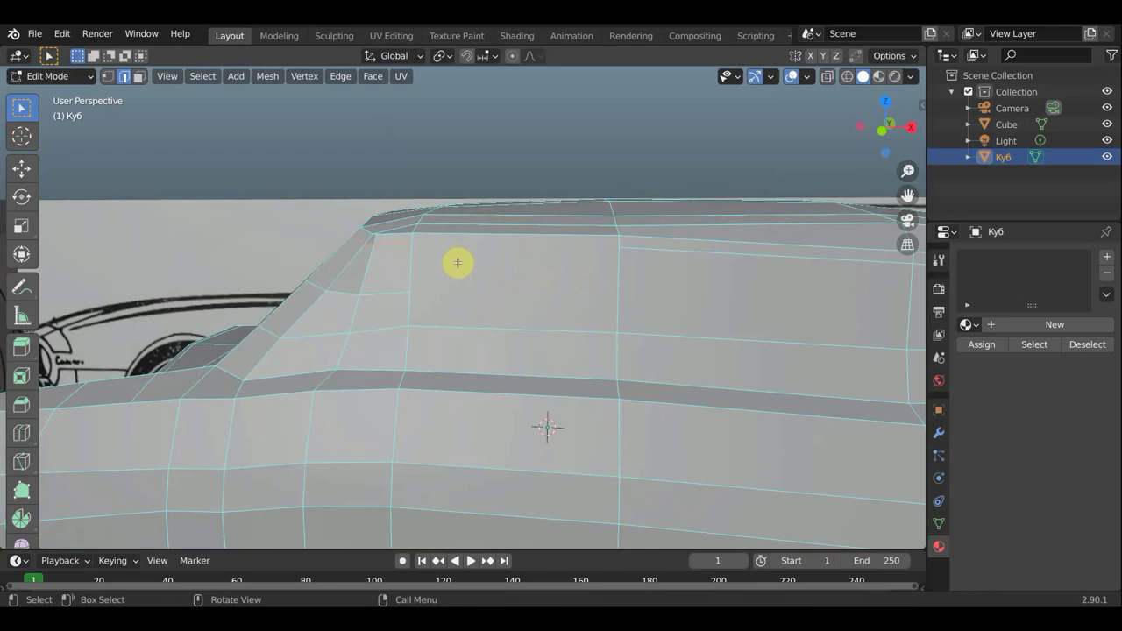
Begin a second knife cut along the upper panel, then cancel it
{"action": "key", "text": "k"}
{"action": "left_click", "coordinate": [411, 242]}
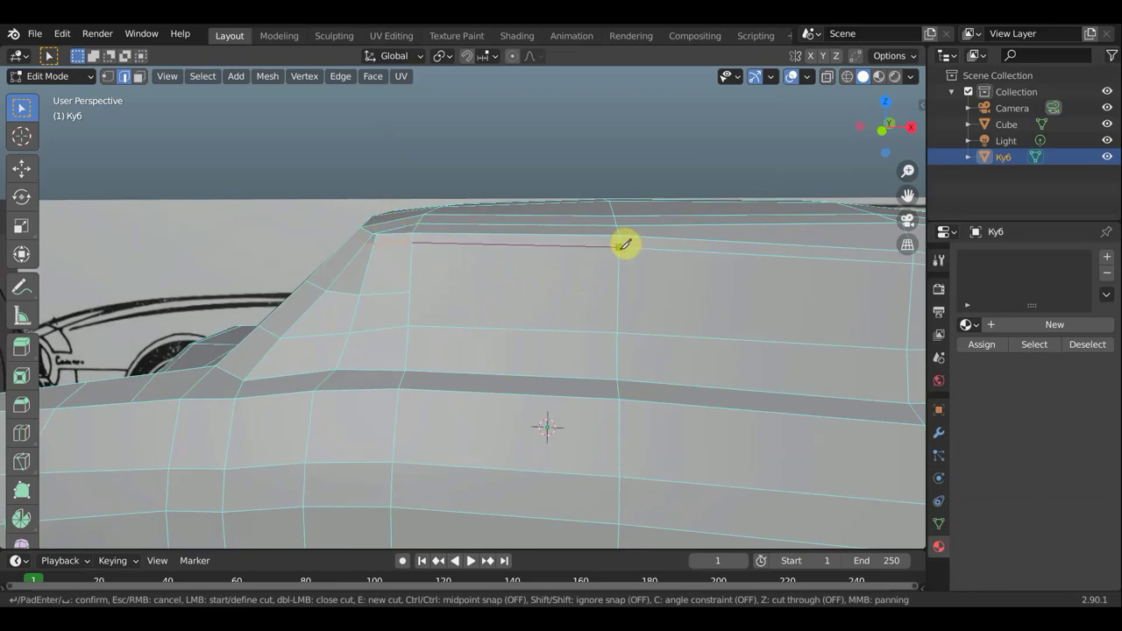
{"action": "key", "text": "Escape"}
{"action": "mouse_move", "coordinate": [566, 318]}
{"action": "middle_mouse_down"}
{"action": "mouse_move", "coordinate": [581, 313]}
{"action": "mouse_move", "coordinate": [533, 303]}
{"action": "mouse_move", "coordinate": [456, 318]}
{"action": "mouse_move", "coordinate": [470, 320]}
{"action": "middle_mouse_up"}
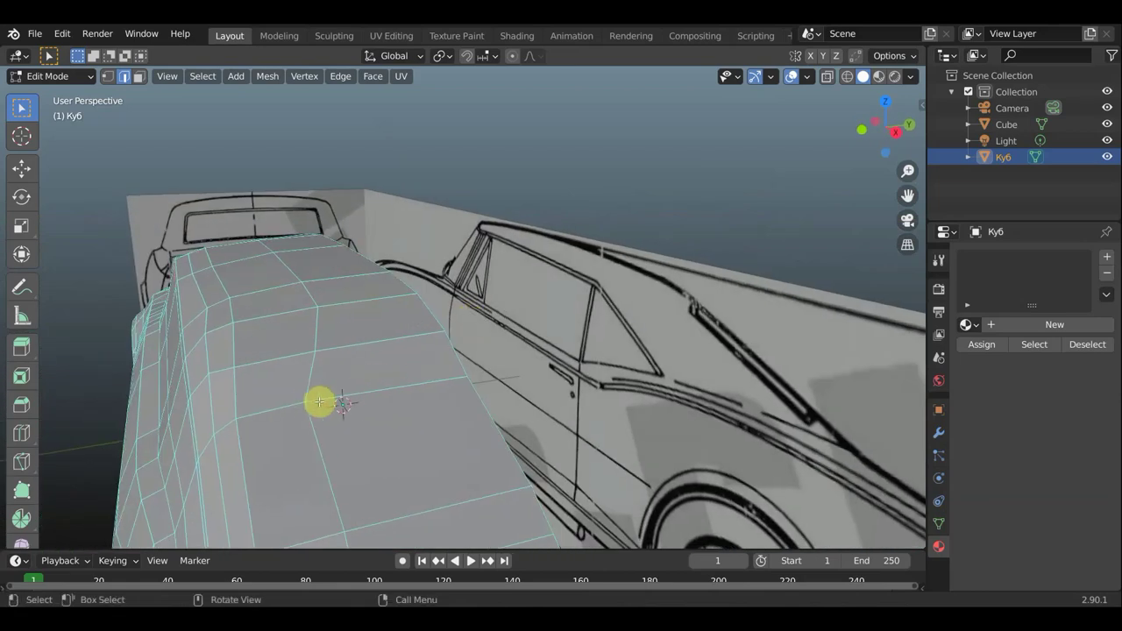
Select a single vertex on the body in vertex mode and switch to top view
{"action": "left_click", "coordinate": [108, 76]}
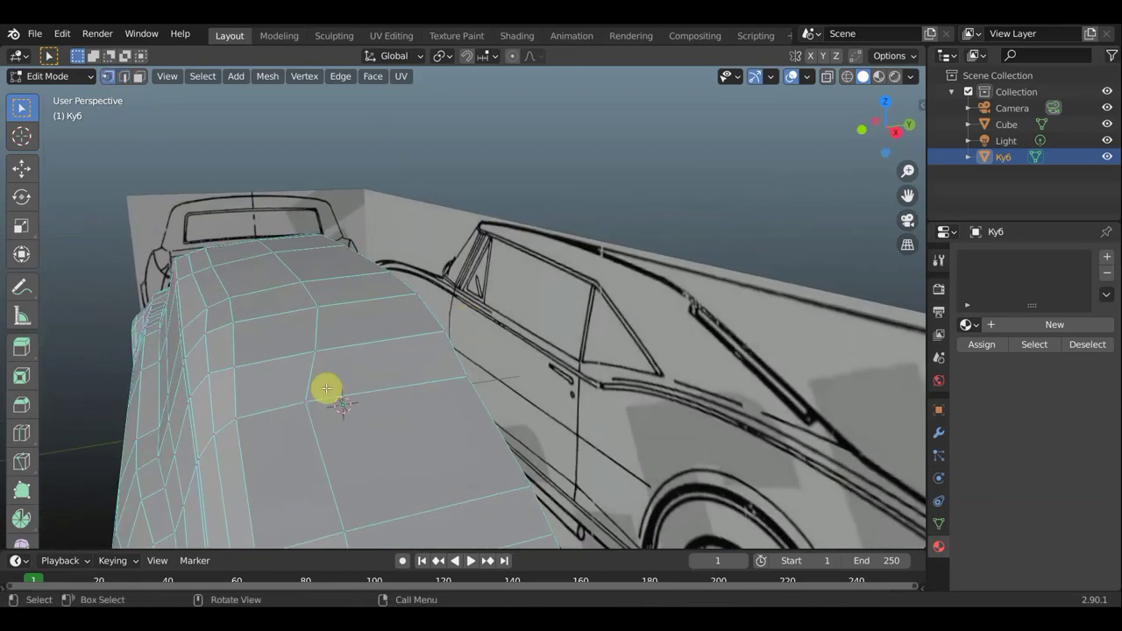
{"action": "left_click", "coordinate": [305, 404]}
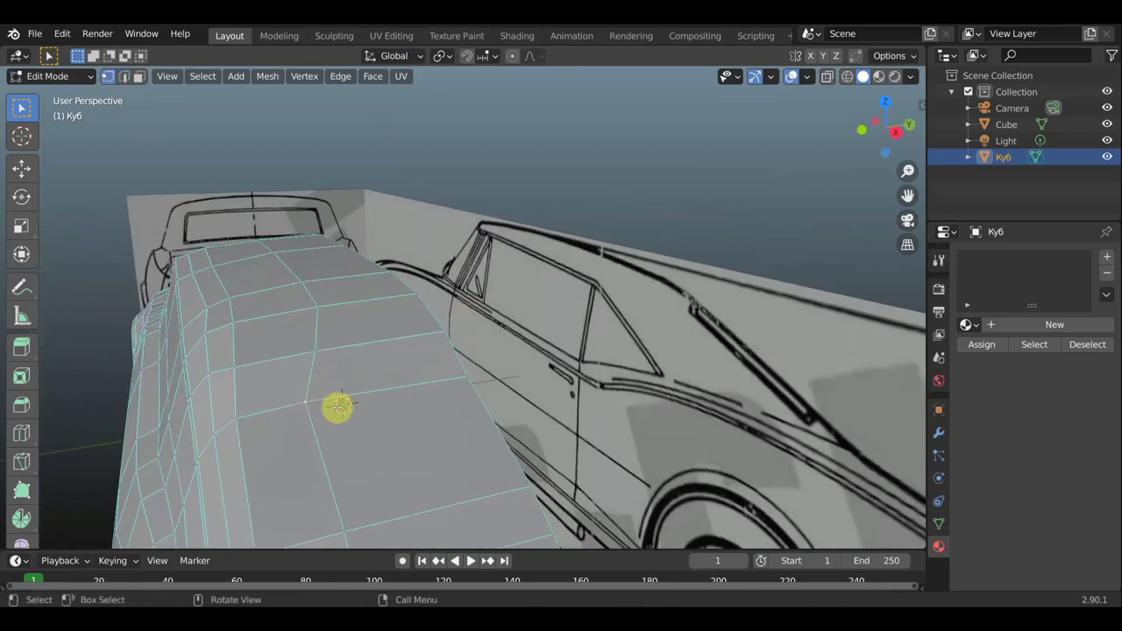
{"action": "key", "text": "KP_7"}
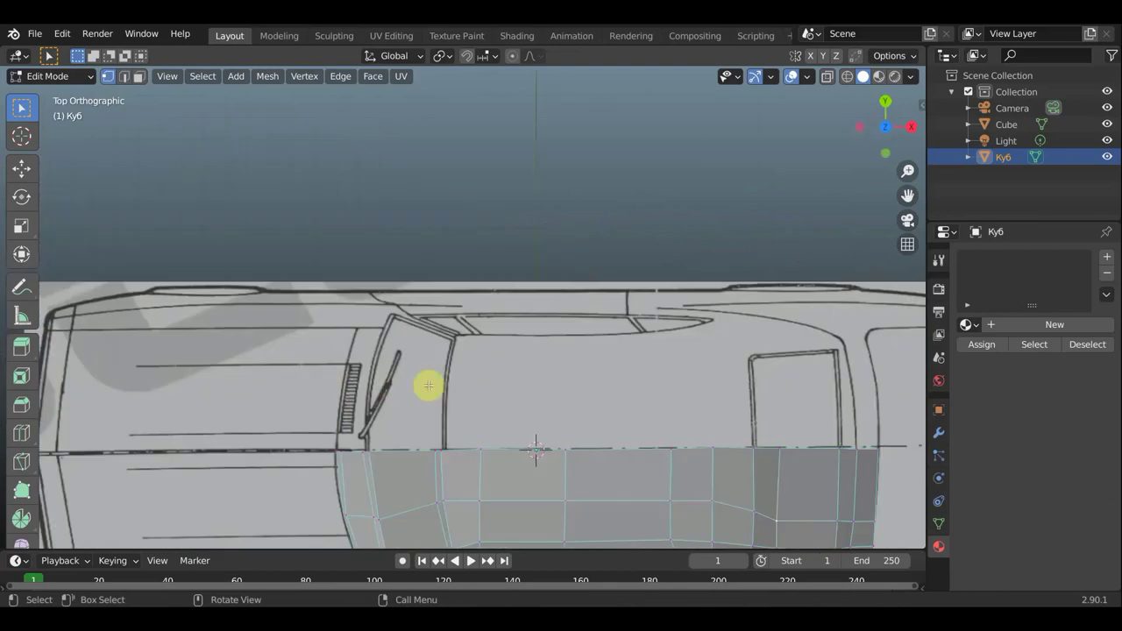
{"action": "scroll", "coordinate": [447, 399], "scroll_direction": "down", "scroll_amount": 3}
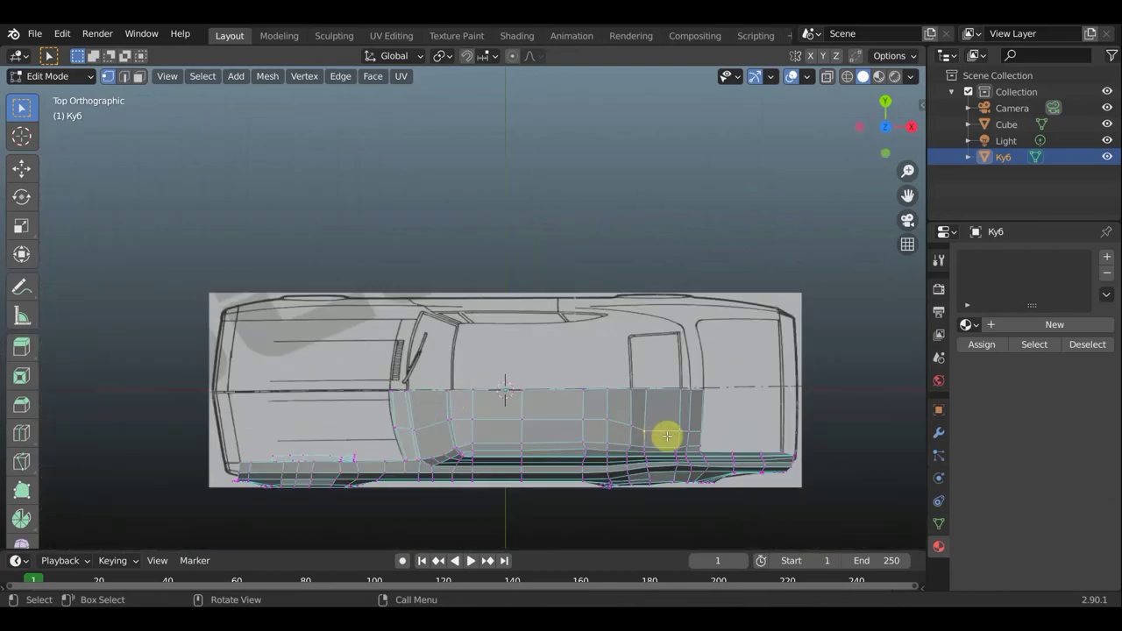
Move the side vertex outward about 0.11 along Y onto the overhead blueprint outline
{"action": "key", "text": "g"}
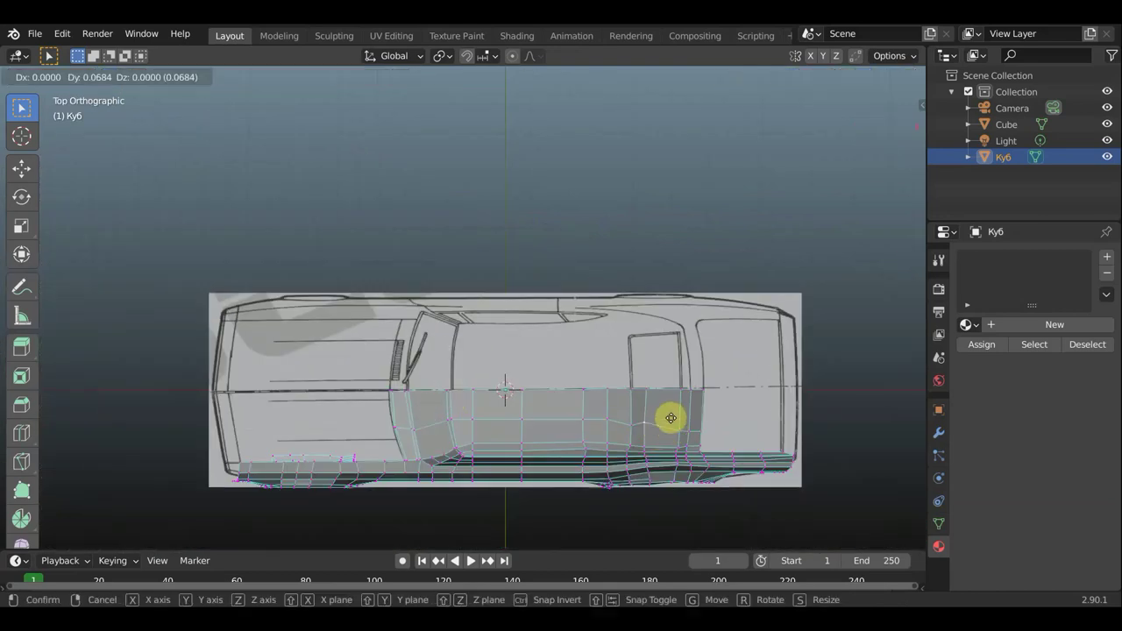
{"action": "left_click", "coordinate": [669, 414]}
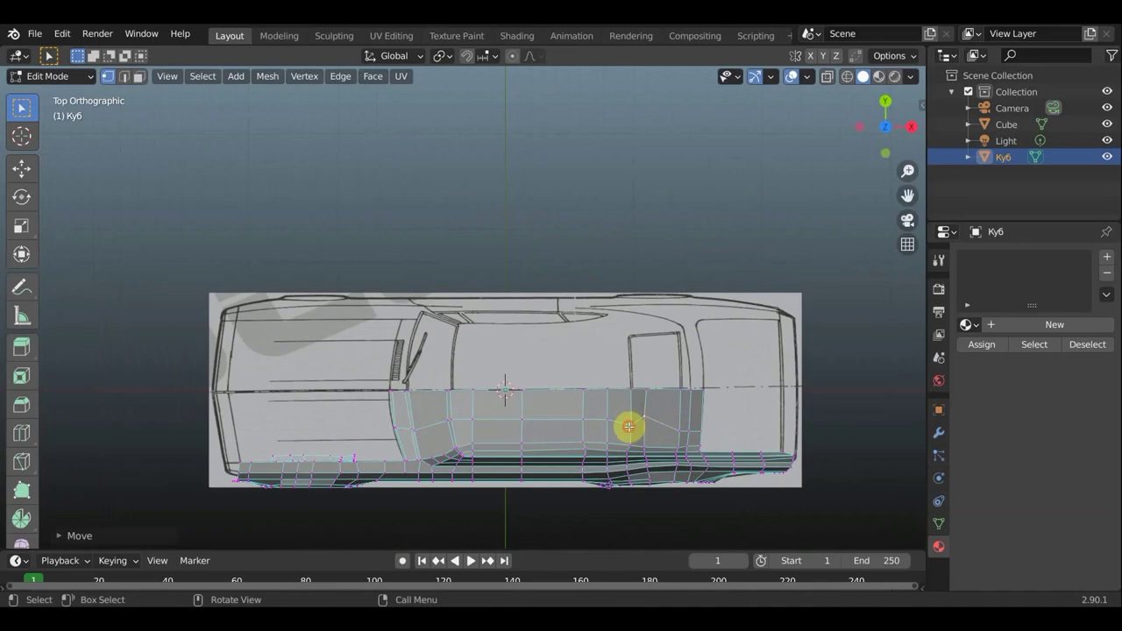
{"action": "key", "text": "g"}
{"action": "left_click", "coordinate": [631, 414]}
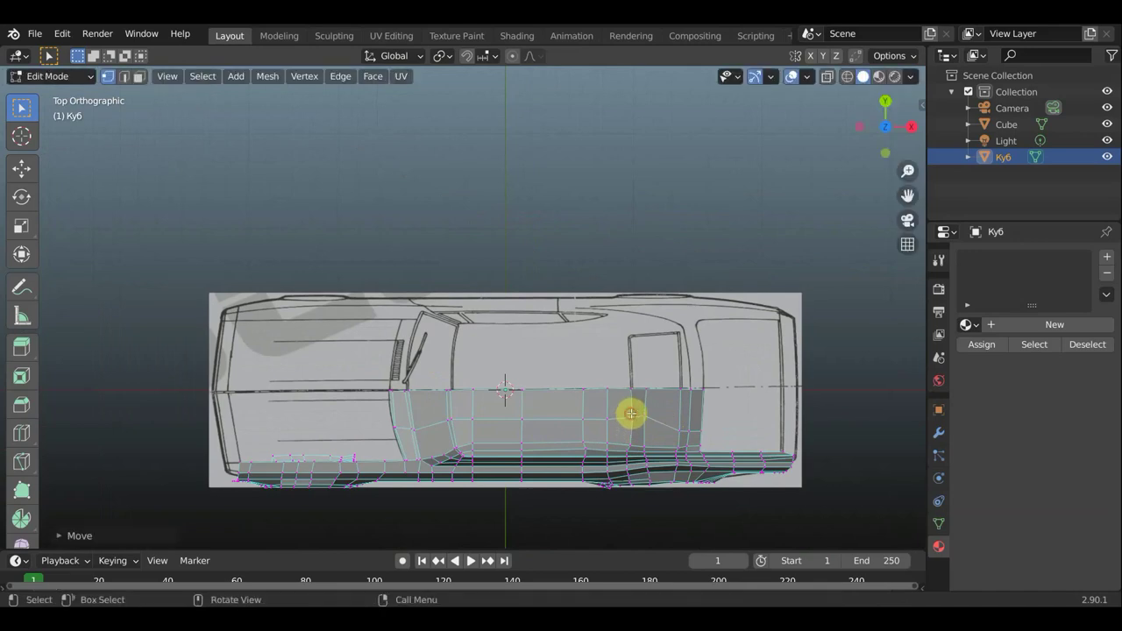
{"action": "key", "text": "g"}
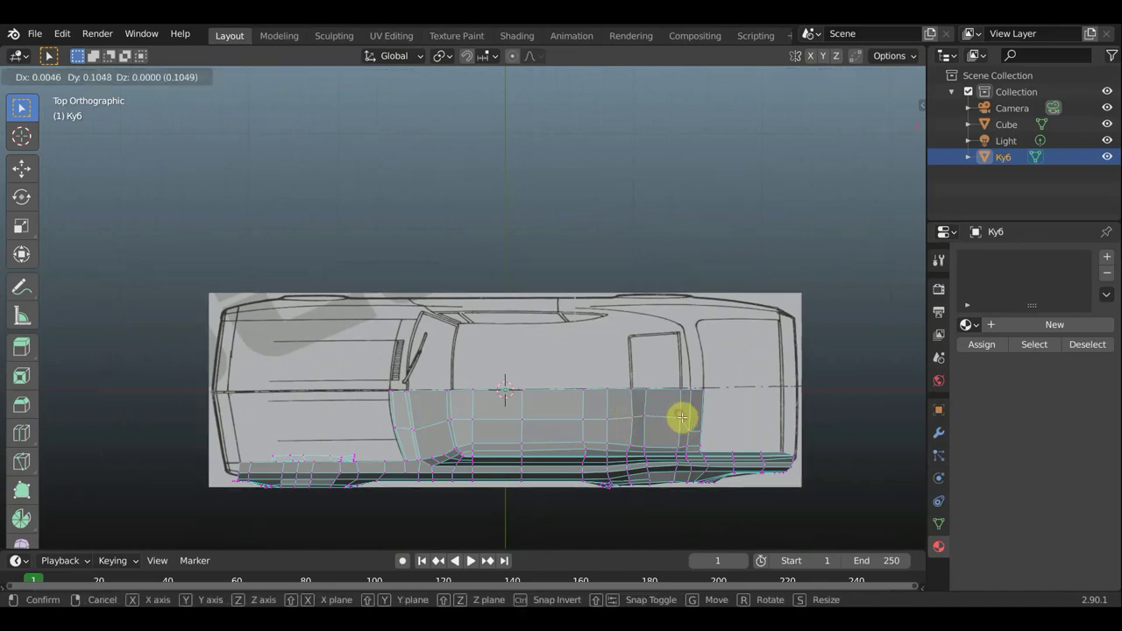
{"action": "left_click", "coordinate": [683, 417]}
{"action": "key", "text": "g"}
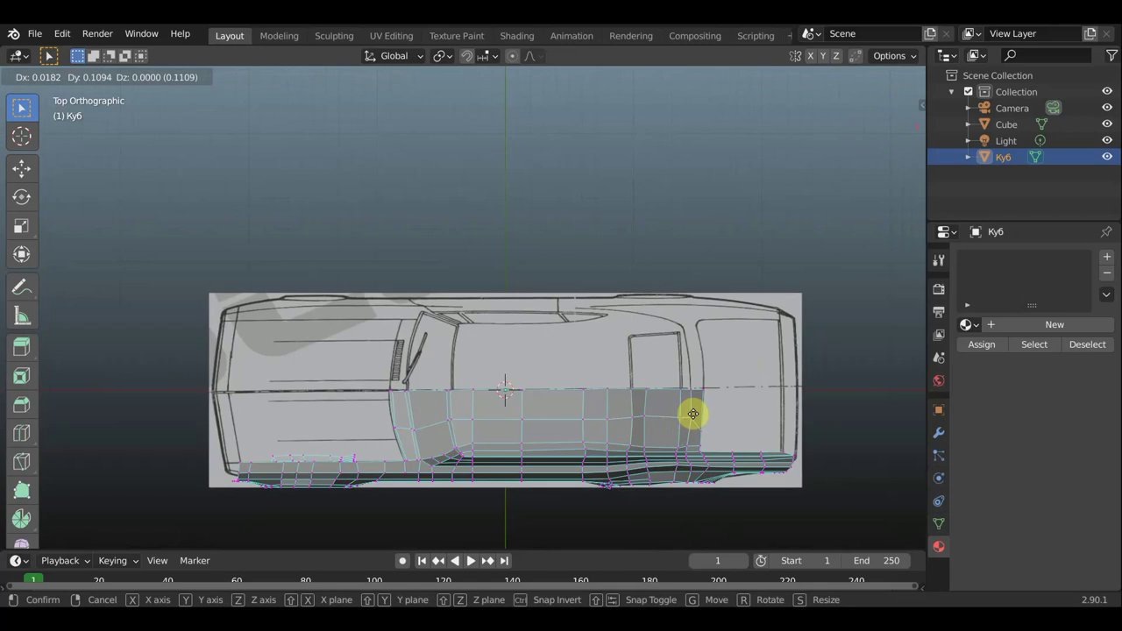
{"action": "left_click", "coordinate": [692, 414]}
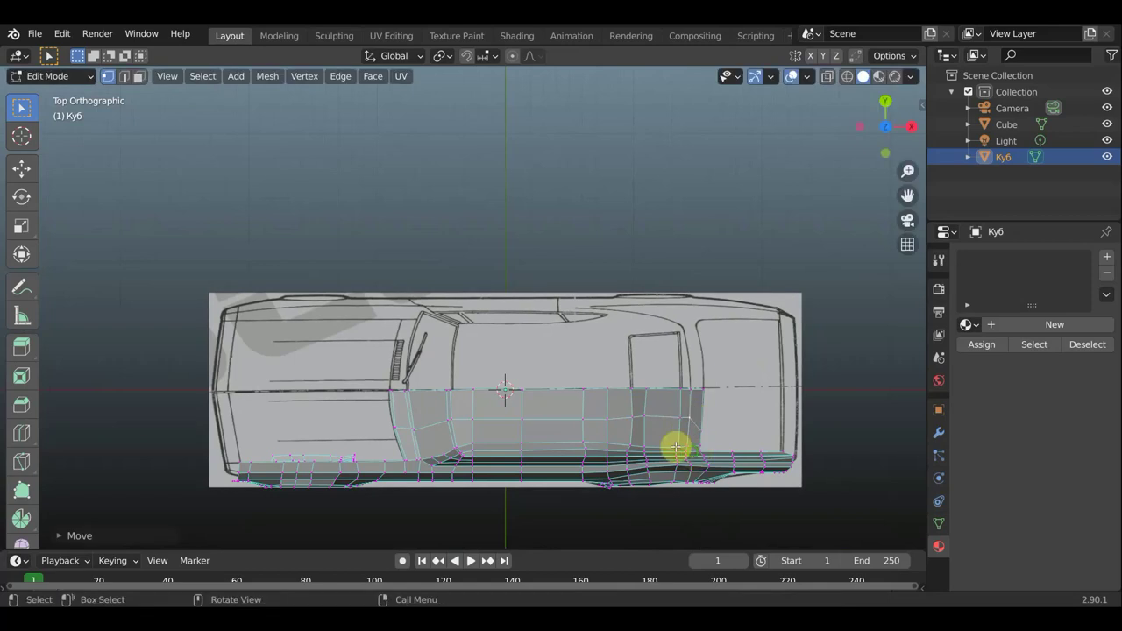
{"action": "middle_click_drag", "start_coordinate": [676, 448], "coordinate": [509, 322]}
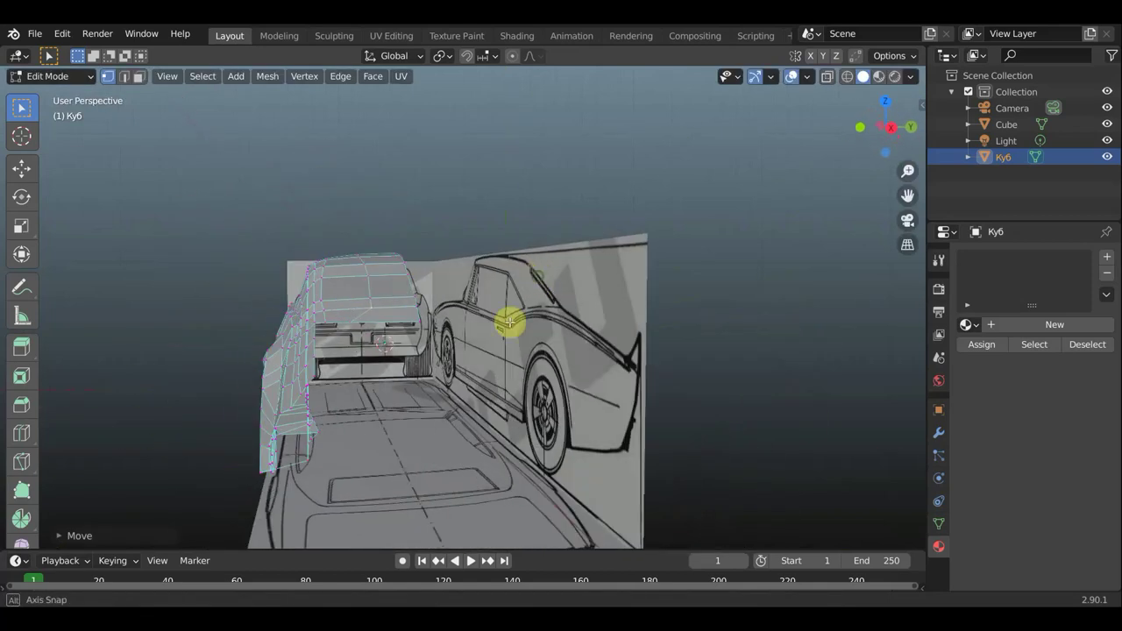
Nudge five rear-fender vertices to smooth the curve, then switch to the rear orthographic view
{"action": "scroll", "coordinate": [413, 368], "scroll_direction": "up", "scroll_amount": 4}
{"action": "scroll", "coordinate": [451, 362], "scroll_direction": "up", "scroll_amount": 4}
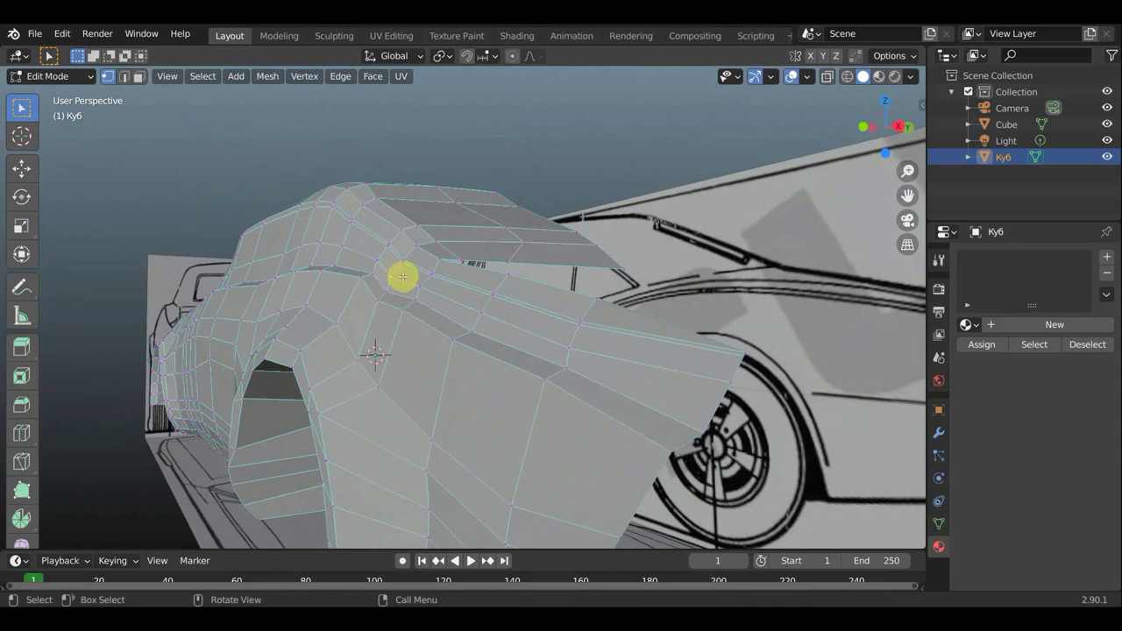
{"action": "key", "text": "g"}
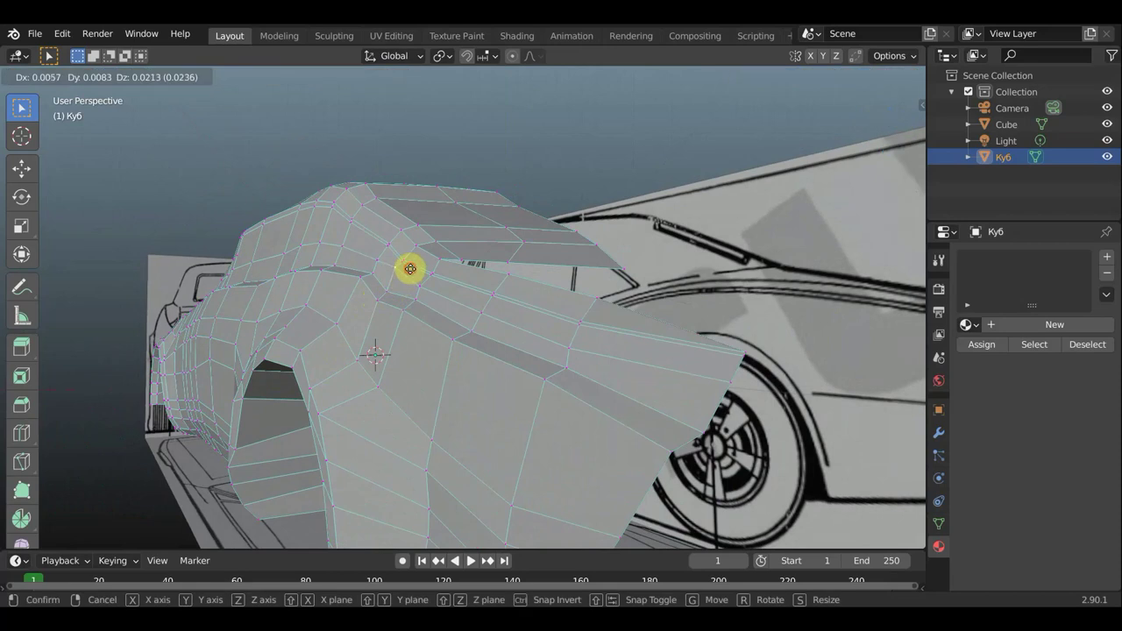
{"action": "left_click", "coordinate": [413, 273]}
{"action": "key", "text": "g"}
{"action": "left_click", "coordinate": [426, 282]}
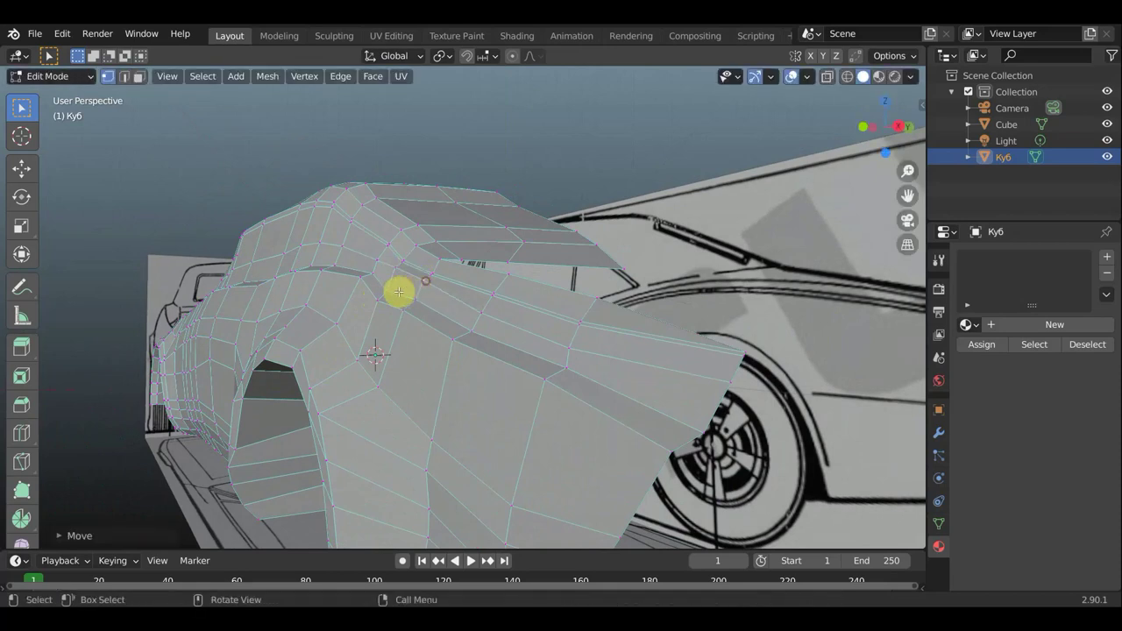
{"action": "key", "text": "g"}
{"action": "left_click", "coordinate": [392, 284]}
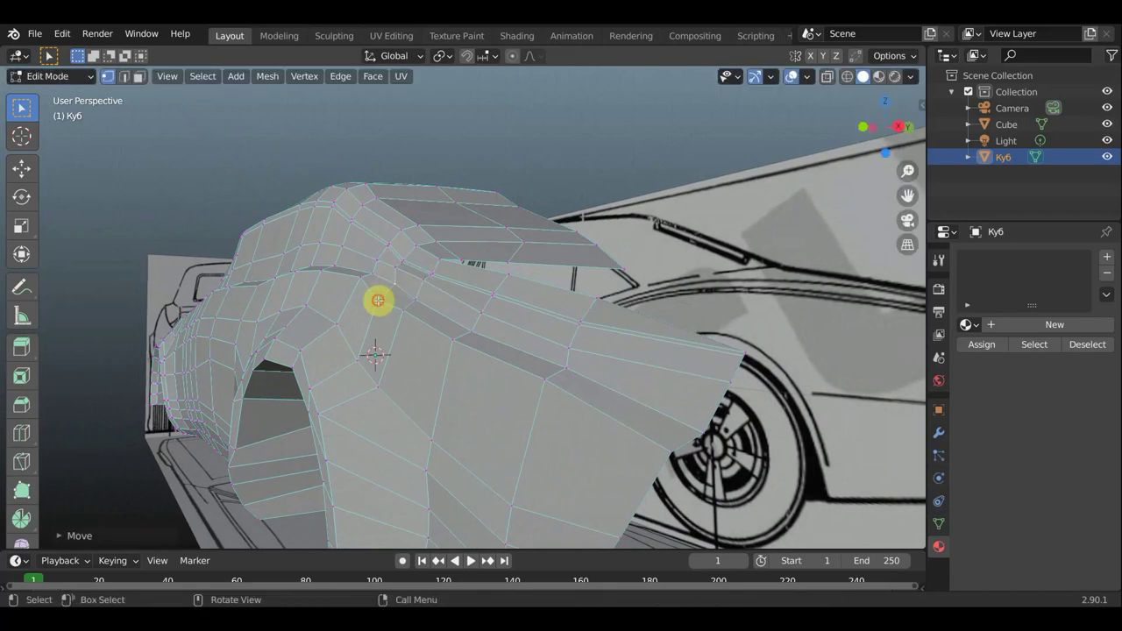
{"action": "key", "text": "g"}
{"action": "left_click", "coordinate": [384, 291]}
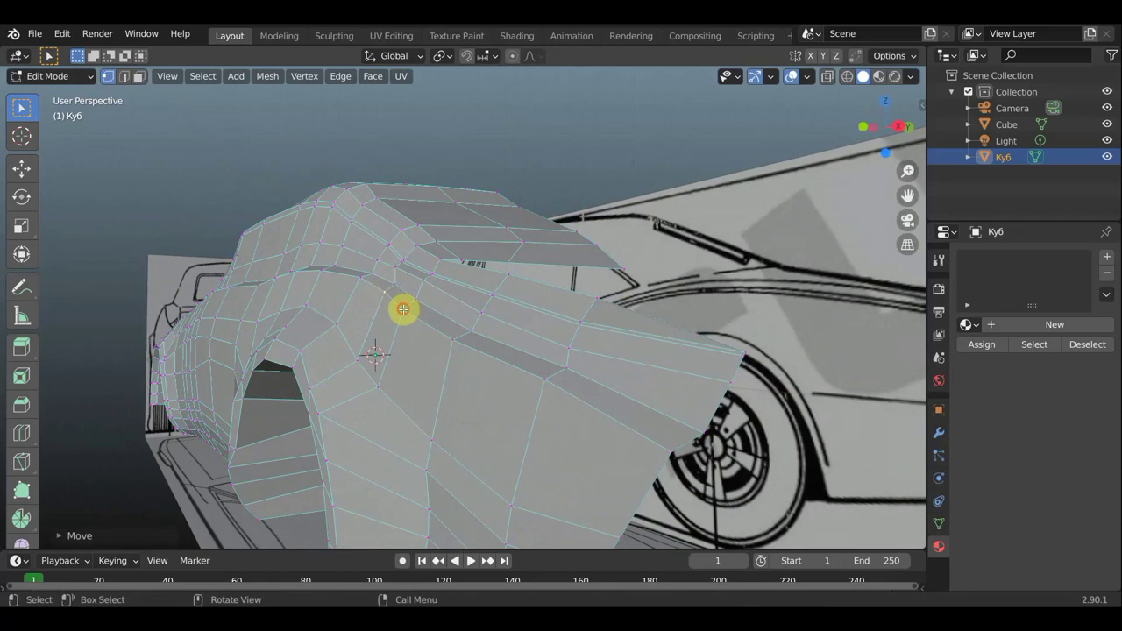
{"action": "key", "text": "g"}
{"action": "left_click", "coordinate": [402, 308]}
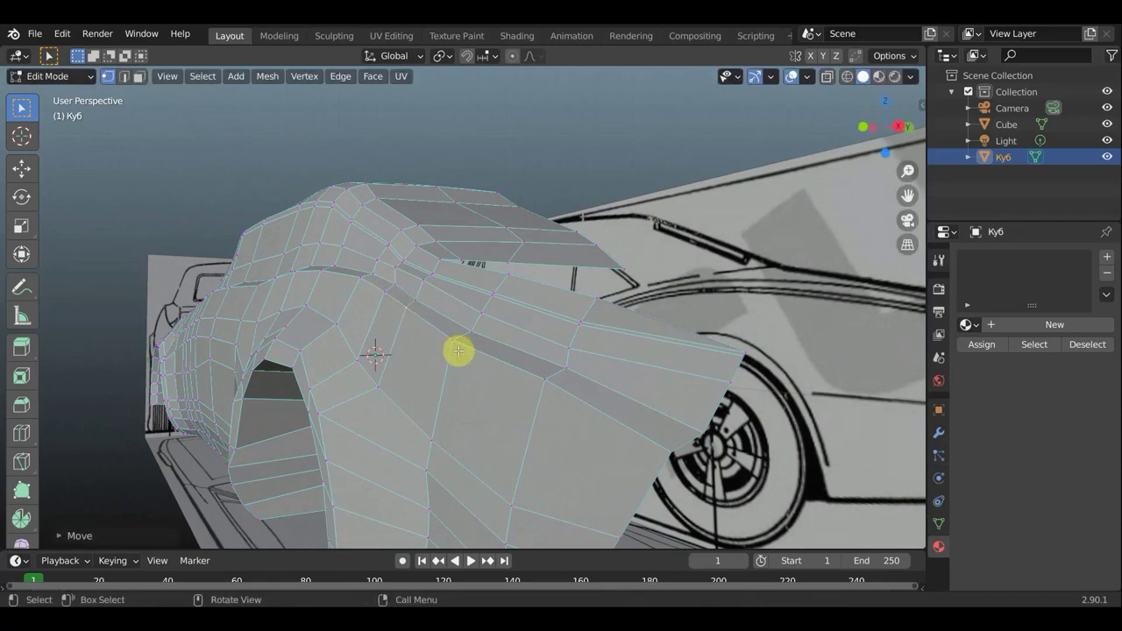
{"action": "key", "text": "KP_3"}
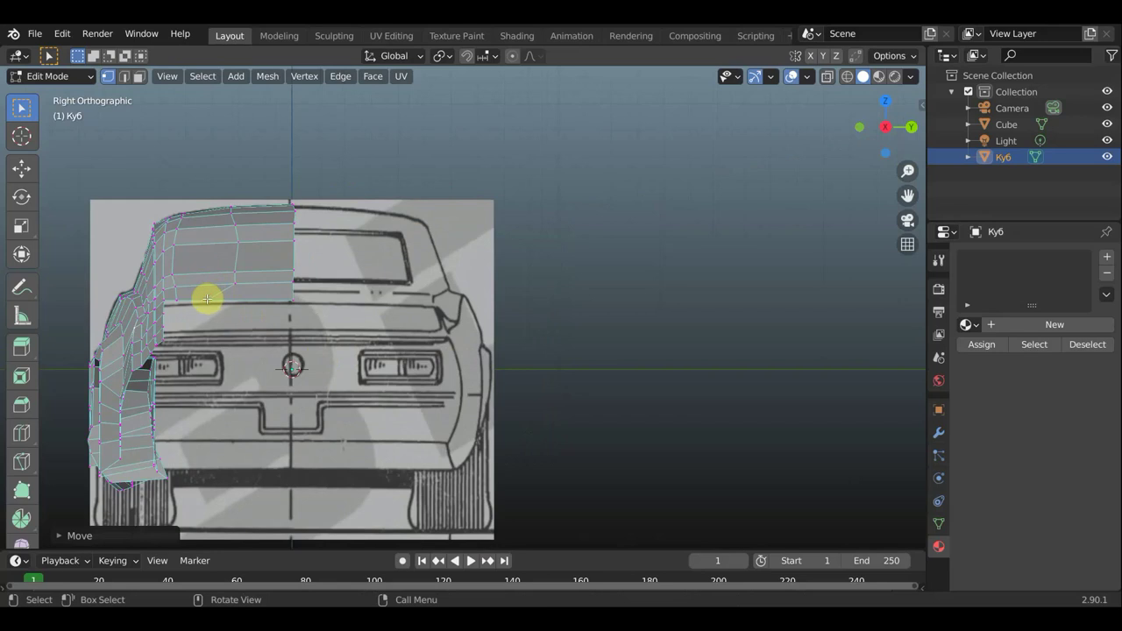
Drag the rear-side vertices onto the rear blueprint outline, including lowering the bottom one
{"action": "left_click", "coordinate": [209, 300]}
{"action": "left_click_drag", "start_coordinate": [211, 301], "coordinate": [239, 301]}
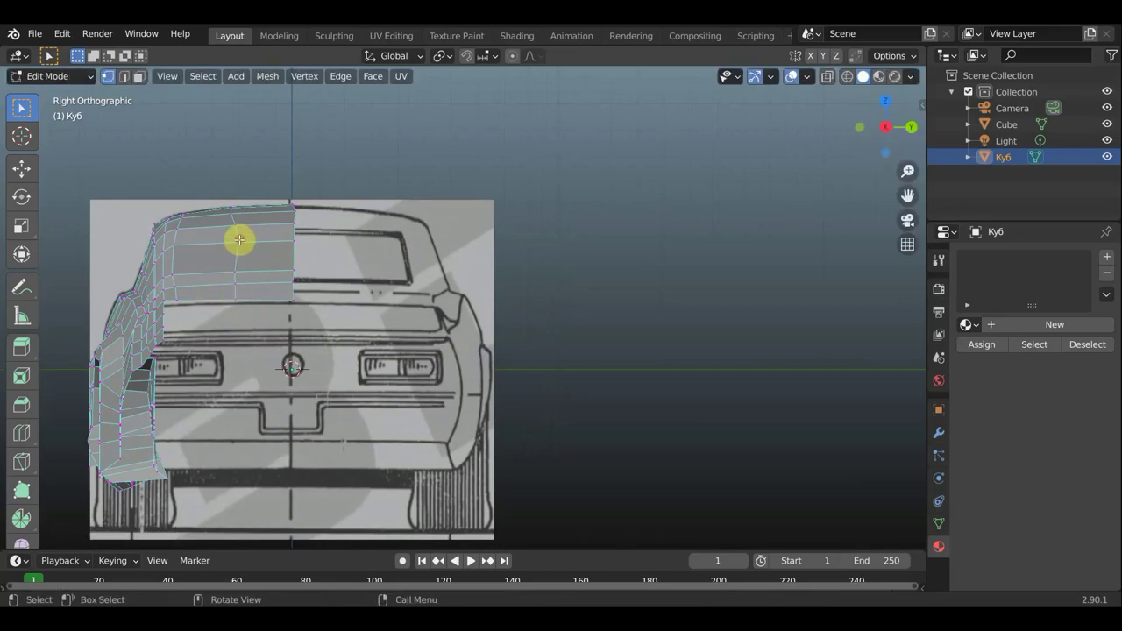
{"action": "left_click_drag", "start_coordinate": [237, 243], "coordinate": [235, 241]}
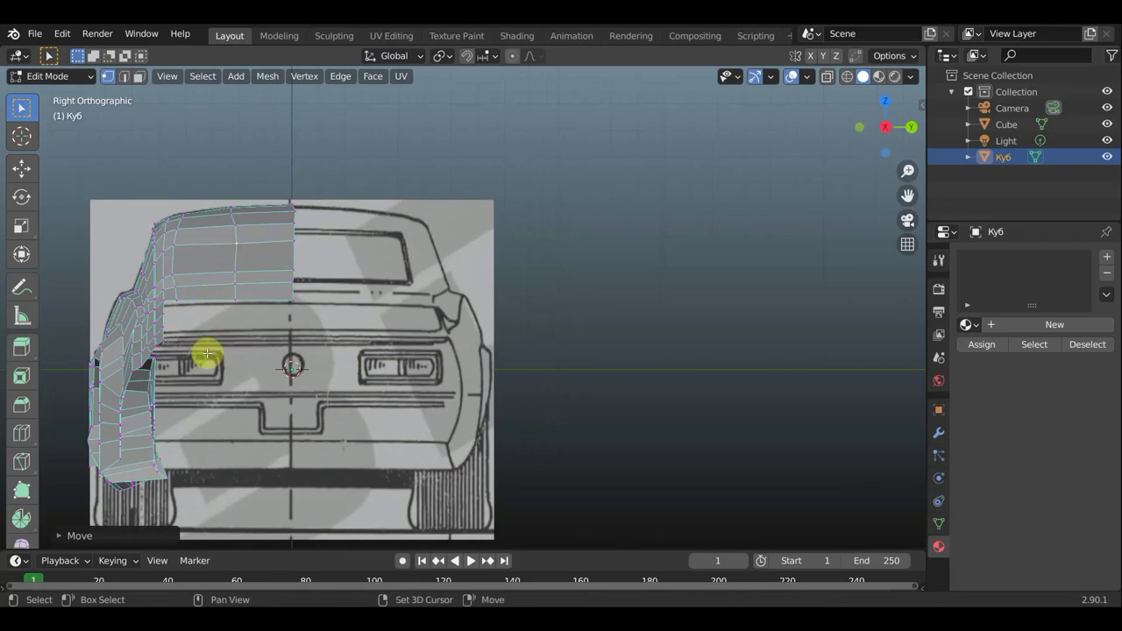
{"action": "middle_click_drag", "start_coordinate": [205, 350], "coordinate": [319, 299], "text": "shift"}
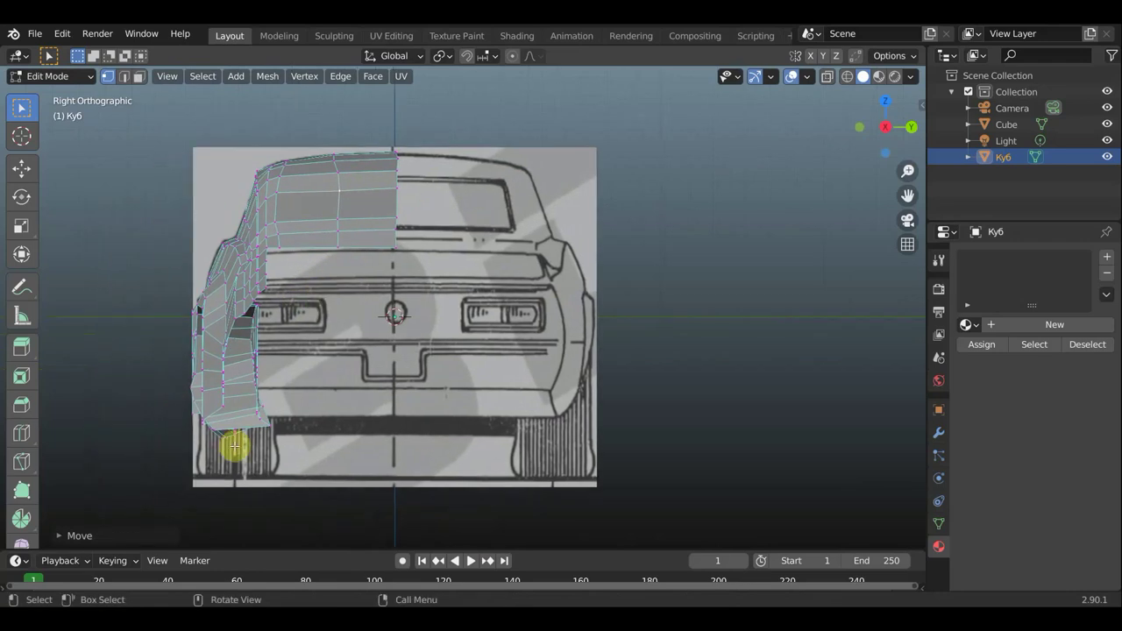
{"action": "mouse_move", "coordinate": [234, 447]}
{"action": "left_mouse_down"}
{"action": "mouse_move", "coordinate": [236, 457]}
{"action": "mouse_move", "coordinate": [250, 449]}
{"action": "mouse_move", "coordinate": [218, 426]}
{"action": "mouse_move", "coordinate": [243, 433]}
{"action": "left_mouse_up"}
Orbit around the mesh to inspect the side of the car body
{"action": "mouse_move", "coordinate": [242, 433]}
{"action": "middle_mouse_down"}
{"action": "mouse_move", "coordinate": [523, 434]}
{"action": "mouse_move", "coordinate": [409, 433]}
{"action": "middle_mouse_up"}
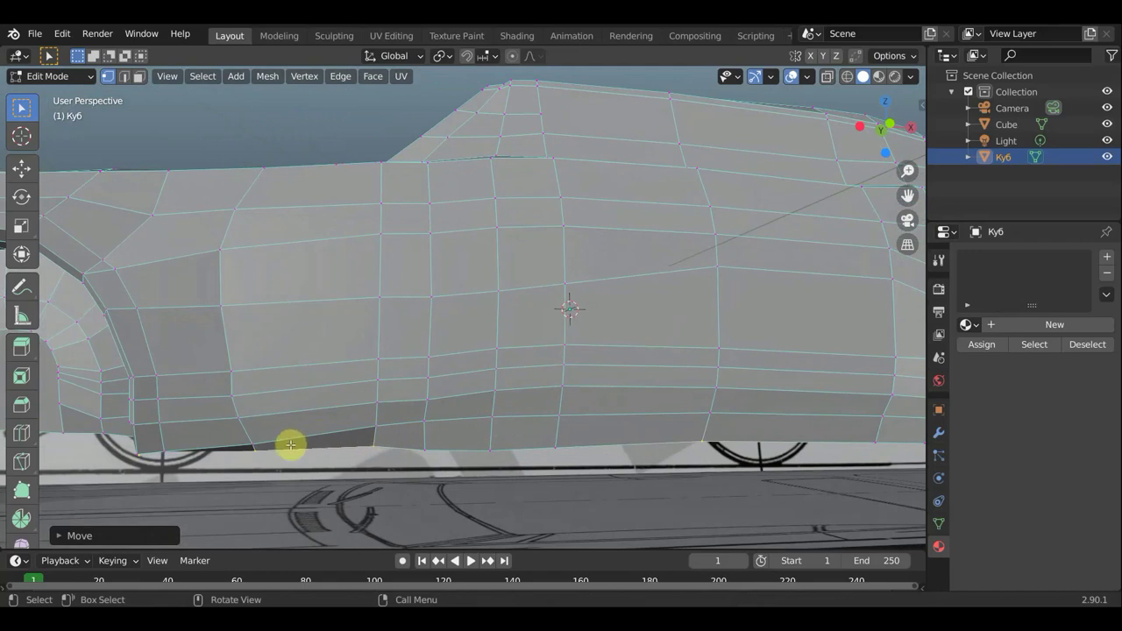
{"action": "middle_click_drag", "start_coordinate": [290, 446], "coordinate": [292, 416]}
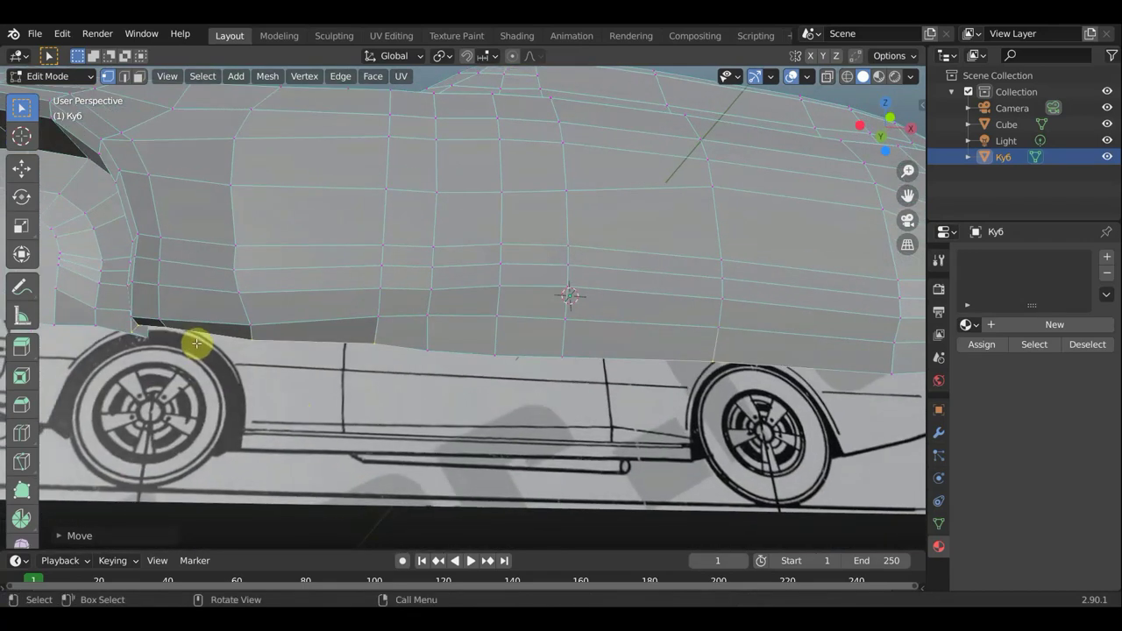
{"action": "mouse_move", "coordinate": [196, 343]}
{"action": "middle_mouse_down"}
{"action": "mouse_move", "coordinate": [210, 336]}
{"action": "mouse_move", "coordinate": [174, 333]}
{"action": "middle_mouse_up"}
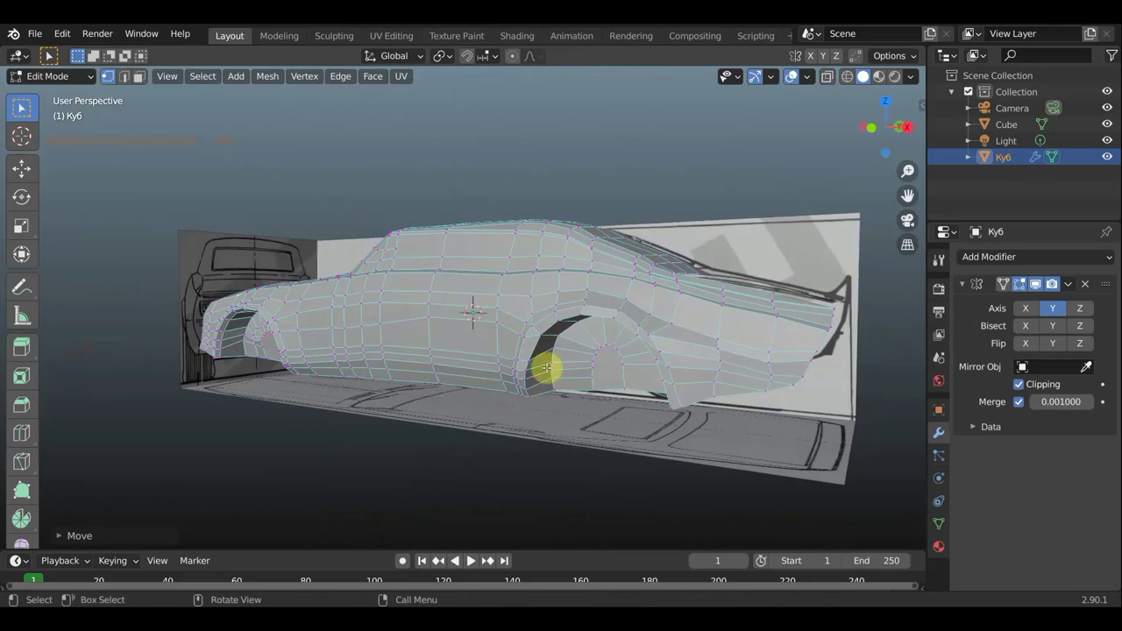
{"action": "middle_click_drag", "start_coordinate": [546, 368], "coordinate": [672, 379]}
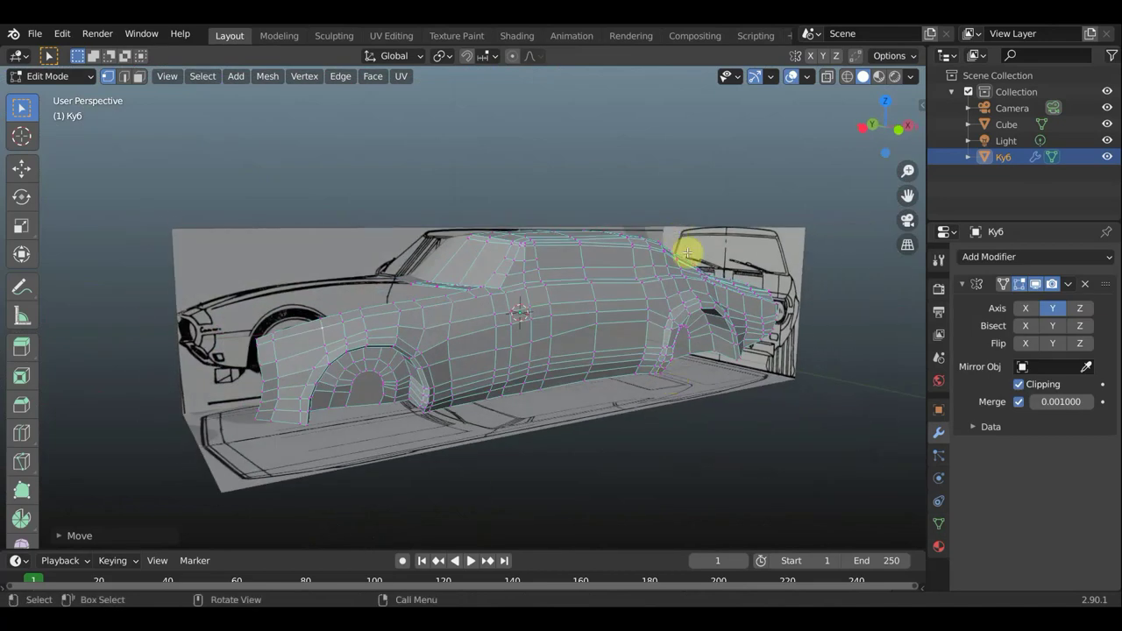
Raise a vertex above the wheel arch slightly
{"action": "mouse_move", "coordinate": [681, 269]}
{"action": "middle_mouse_down"}
{"action": "mouse_move", "coordinate": [626, 261]}
{"action": "mouse_move", "coordinate": [486, 279]}
{"action": "mouse_move", "coordinate": [741, 271]}
{"action": "mouse_move", "coordinate": [666, 263]}
{"action": "mouse_move", "coordinate": [531, 268]}
{"action": "mouse_move", "coordinate": [759, 271]}
{"action": "mouse_move", "coordinate": [804, 311]}
{"action": "mouse_move", "coordinate": [657, 263]}
{"action": "middle_mouse_up"}
{"action": "scroll", "coordinate": [646, 265], "scroll_direction": "up", "scroll_amount": 2}
{"action": "scroll", "coordinate": [618, 307], "scroll_direction": "up", "scroll_amount": 2}
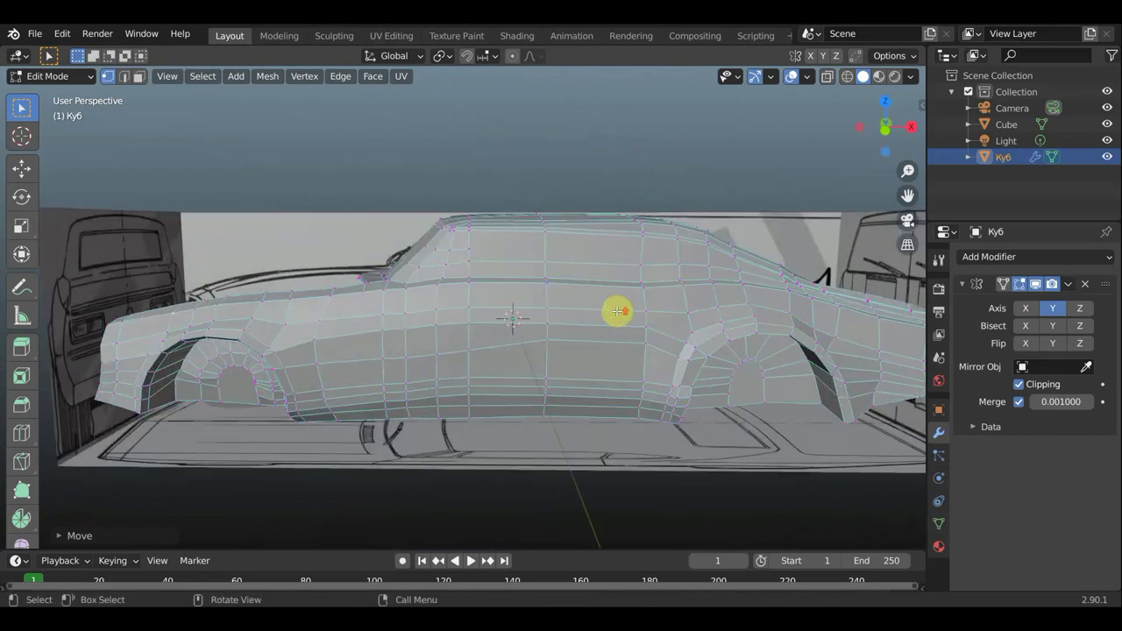
{"action": "scroll", "coordinate": [547, 308], "scroll_direction": "up", "scroll_amount": 2}
{"action": "scroll", "coordinate": [470, 327], "scroll_direction": "down", "scroll_amount": 2}
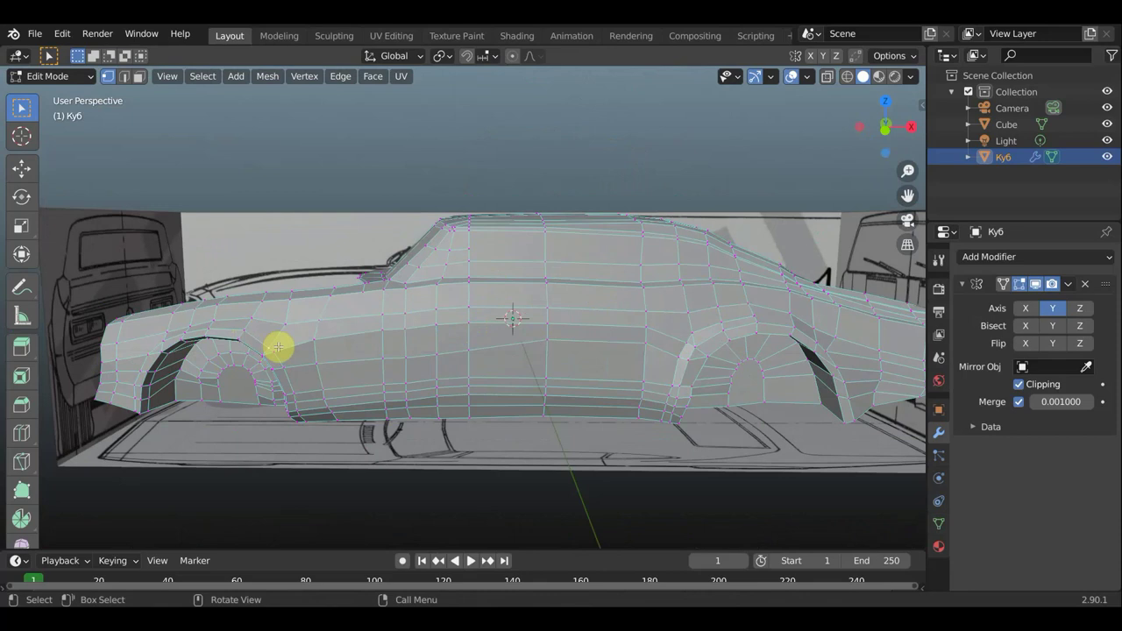
{"action": "key", "text": "g"}
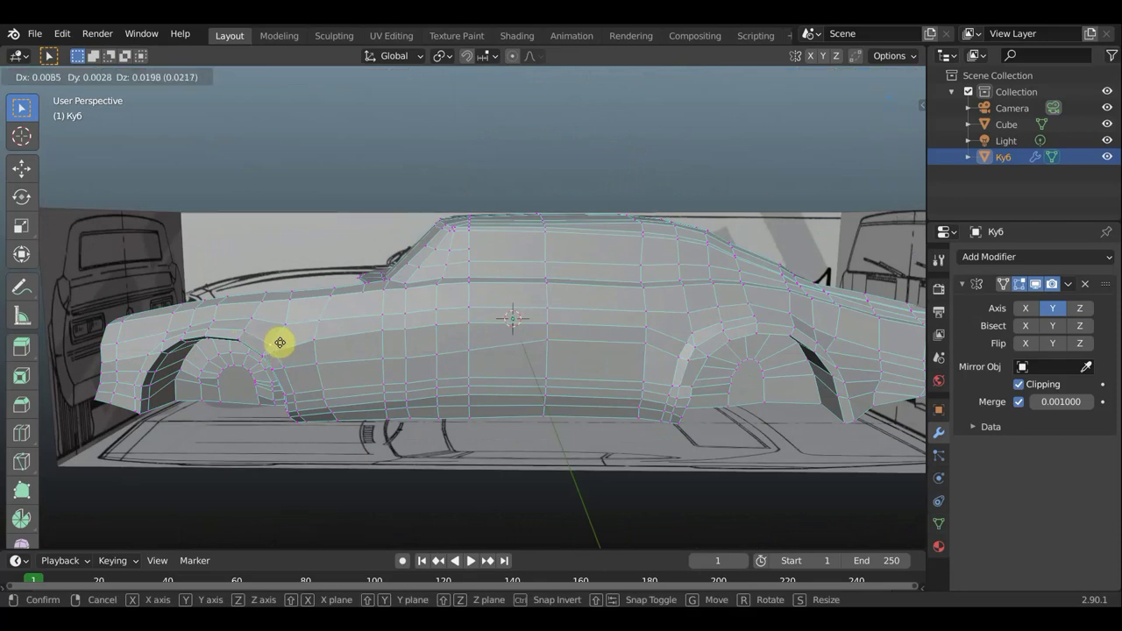
{"action": "left_click", "coordinate": [280, 340]}
{"action": "scroll", "coordinate": [310, 333], "scroll_direction": "down", "scroll_amount": 3}
Check the body against the side and rear blueprints from several angles
{"action": "mouse_move", "coordinate": [310, 333]}
{"action": "middle_mouse_down"}
{"action": "mouse_move", "coordinate": [453, 431]}
{"action": "mouse_move", "coordinate": [428, 409]}
{"action": "middle_mouse_up"}
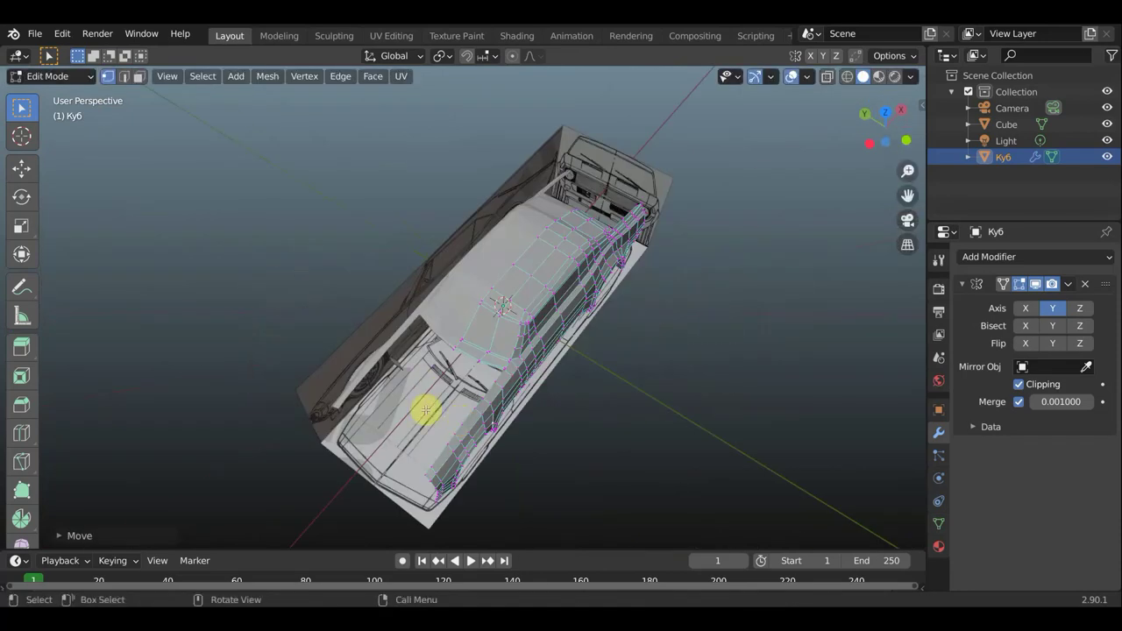
{"action": "mouse_move", "coordinate": [451, 317]}
{"action": "middle_mouse_down"}
{"action": "mouse_move", "coordinate": [708, 366]}
{"action": "mouse_move", "coordinate": [594, 325]}
{"action": "mouse_move", "coordinate": [574, 389]}
{"action": "mouse_move", "coordinate": [471, 345]}
{"action": "middle_mouse_up"}
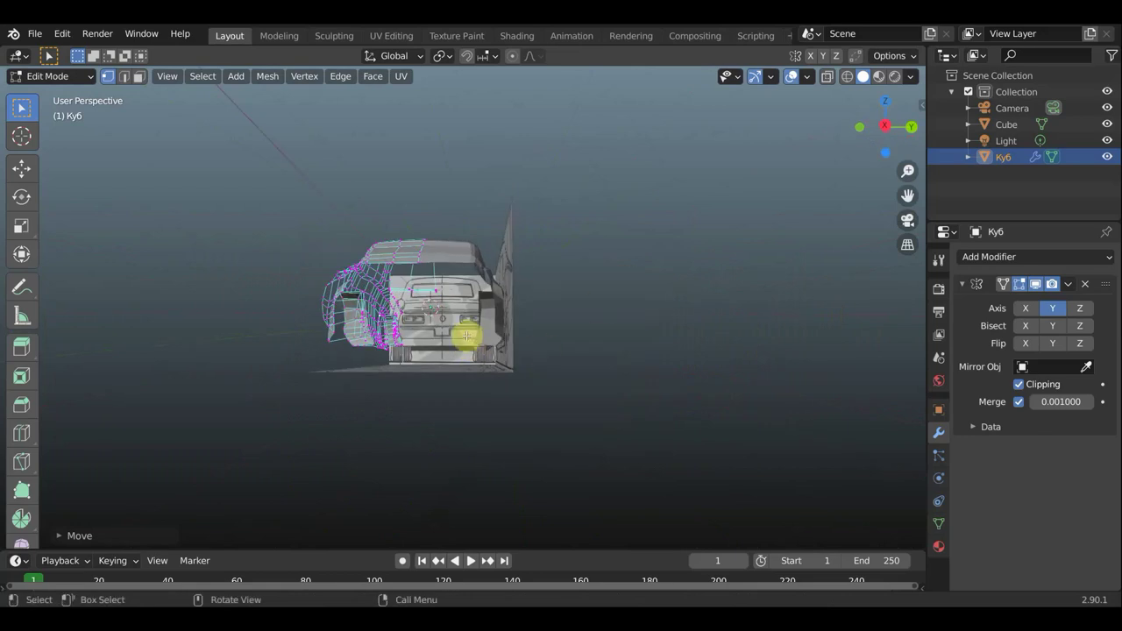
{"action": "scroll", "coordinate": [465, 331], "scroll_direction": "up", "scroll_amount": 5}
{"action": "scroll", "coordinate": [465, 332], "scroll_direction": "up", "scroll_amount": 2}
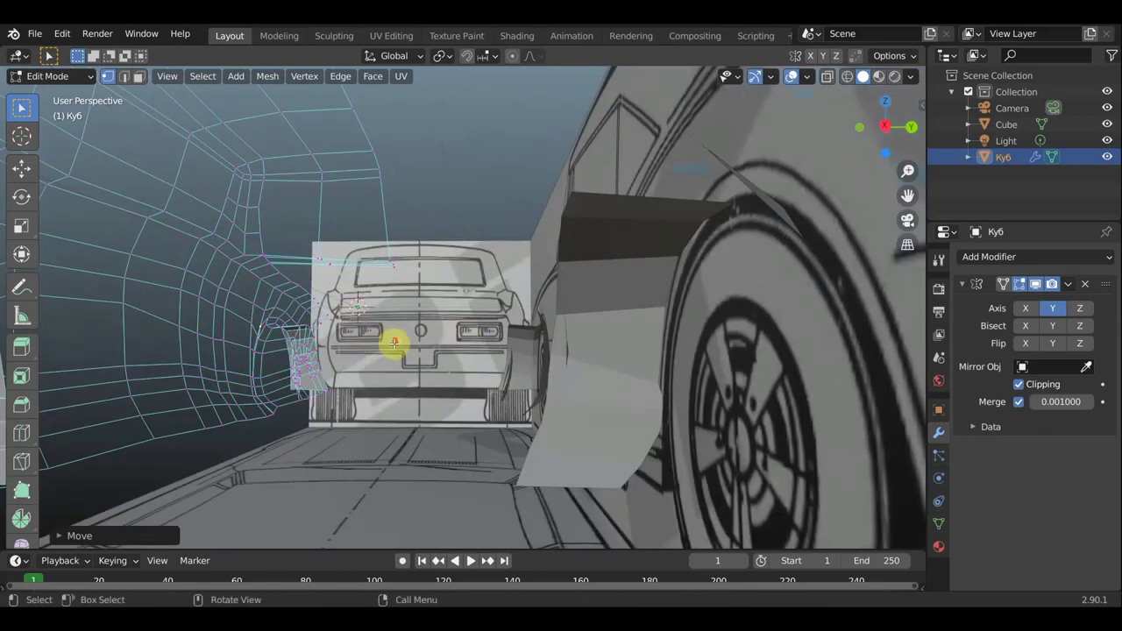
{"action": "scroll", "coordinate": [395, 343], "scroll_direction": "down", "scroll_amount": 5}
{"action": "mouse_move", "coordinate": [394, 342]}
{"action": "middle_mouse_down"}
{"action": "mouse_move", "coordinate": [295, 343]}
{"action": "mouse_move", "coordinate": [644, 359]}
{"action": "middle_mouse_up"}
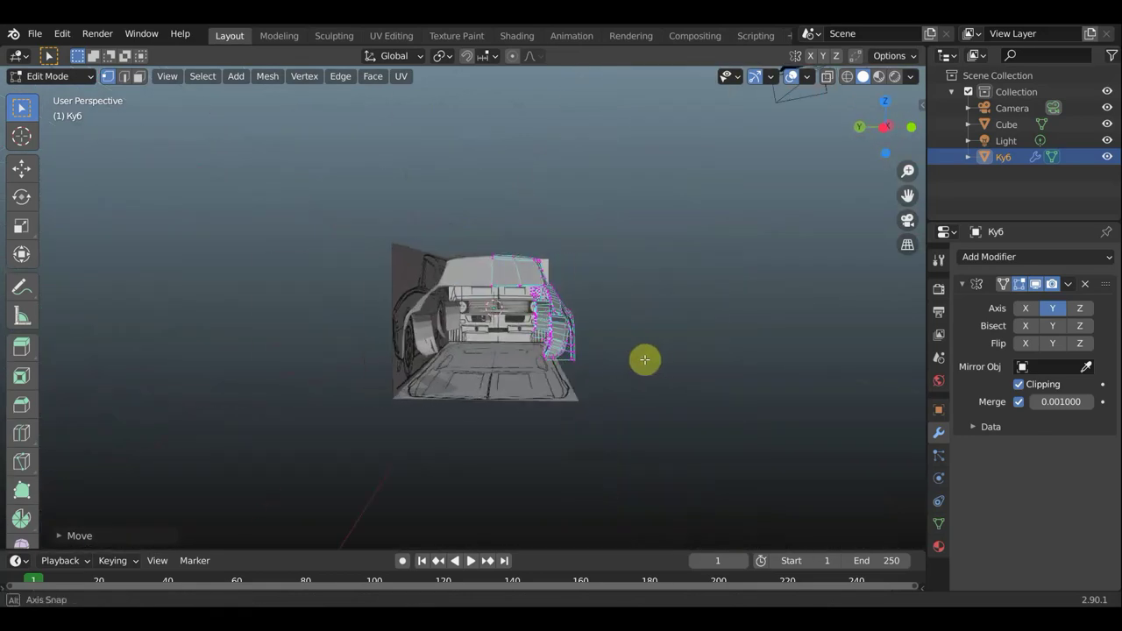
{"action": "scroll", "coordinate": [596, 357], "scroll_direction": "up", "scroll_amount": 5}
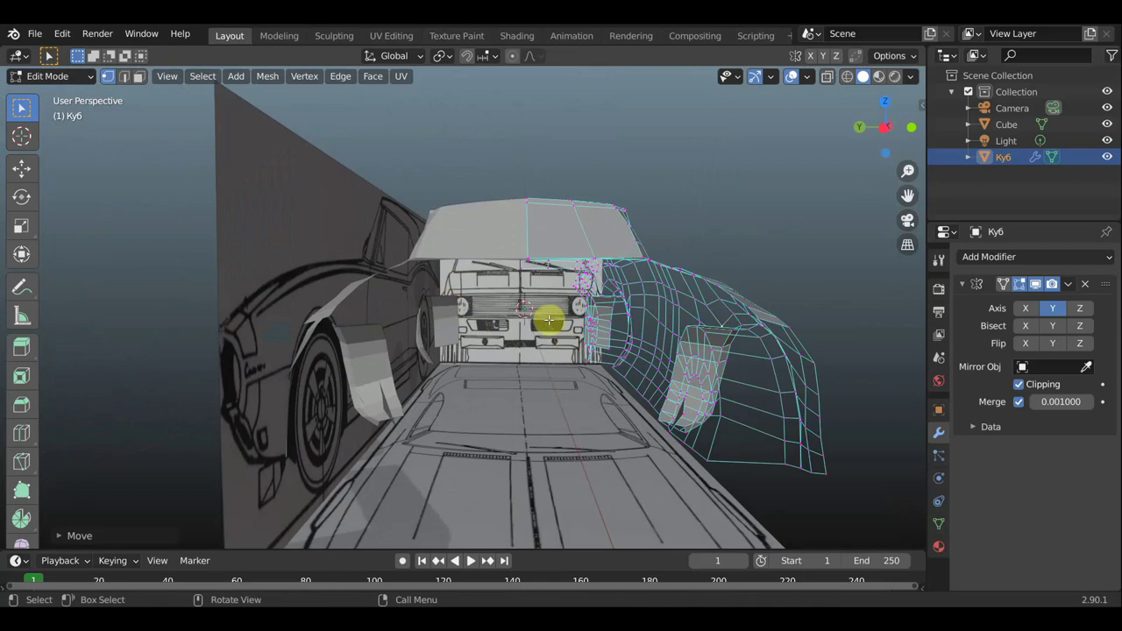
{"action": "key", "text": "KP_1"}
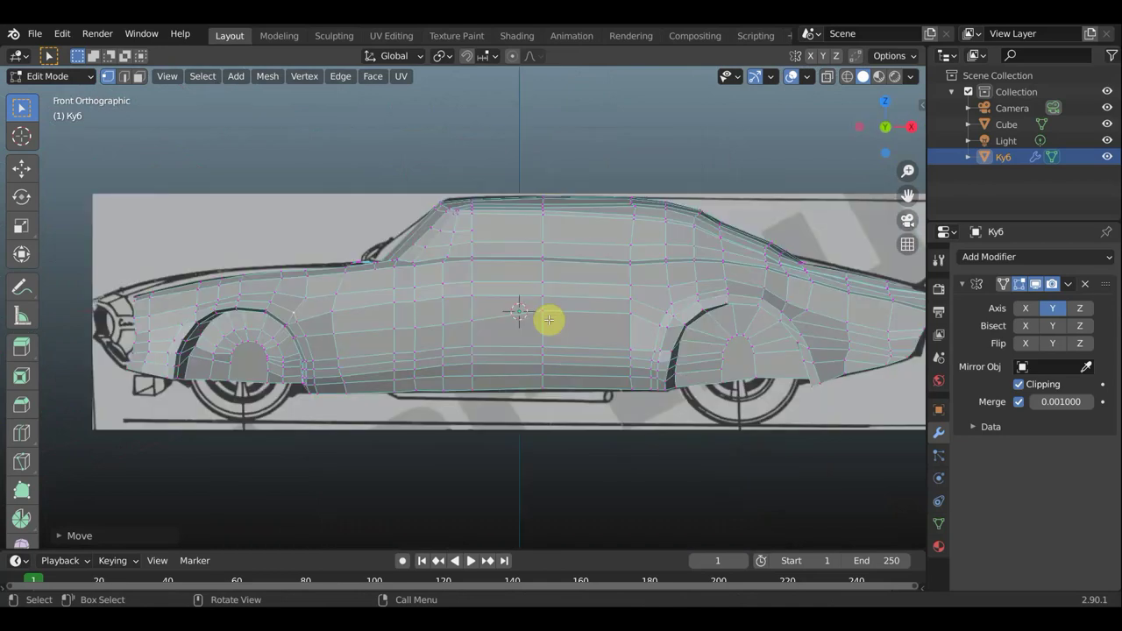
{"action": "key", "text": "KP_3"}
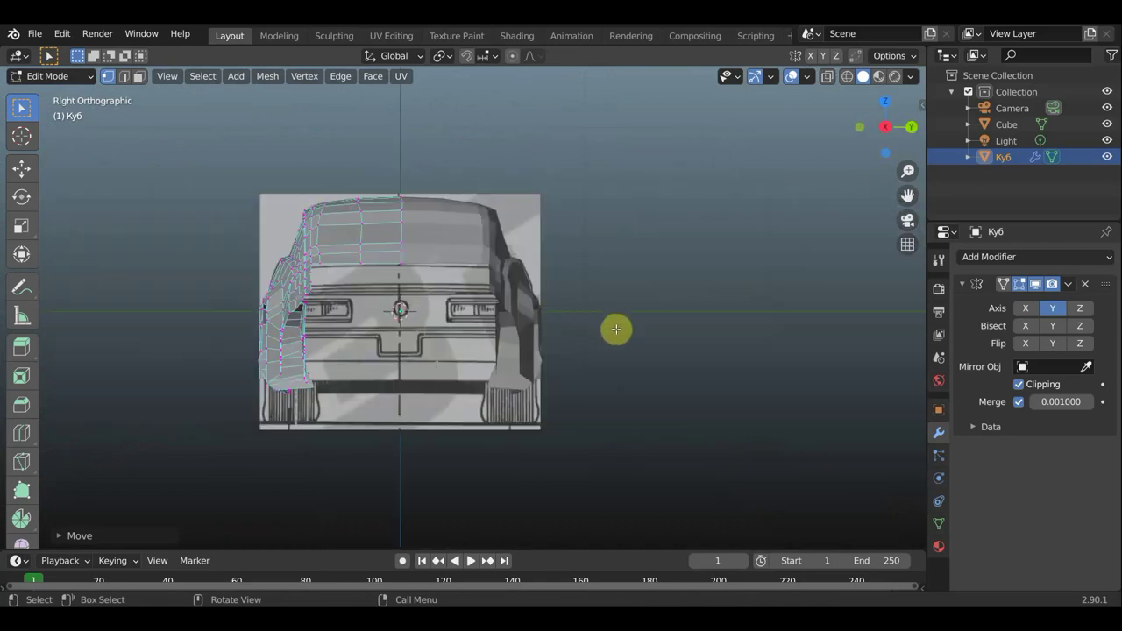
{"action": "middle_click_drag", "start_coordinate": [518, 339], "coordinate": [520, 340]}
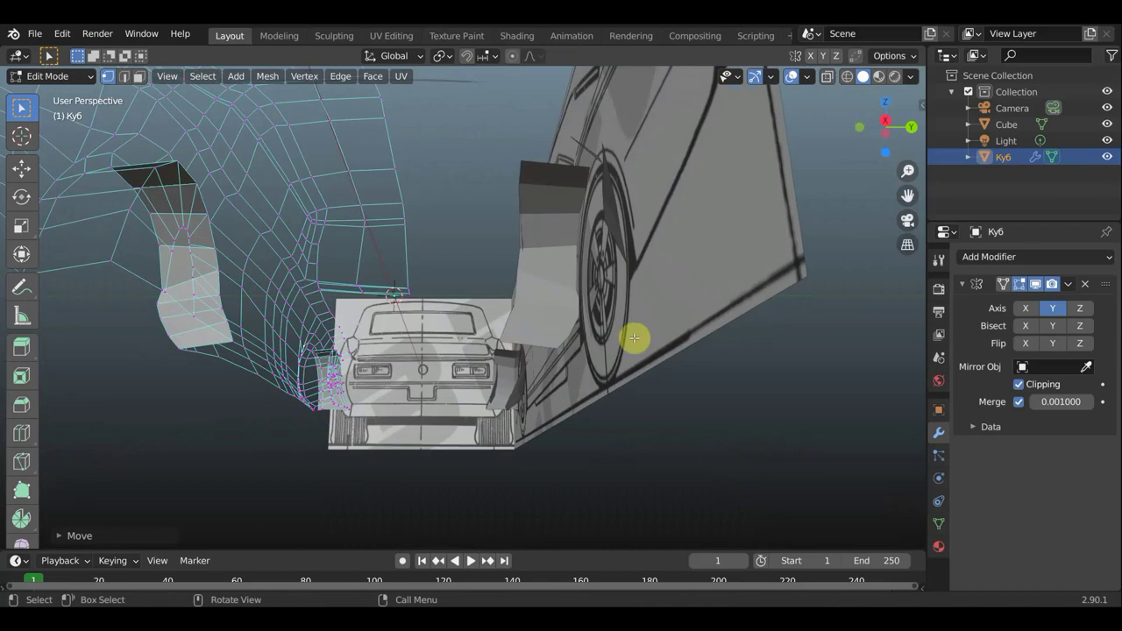